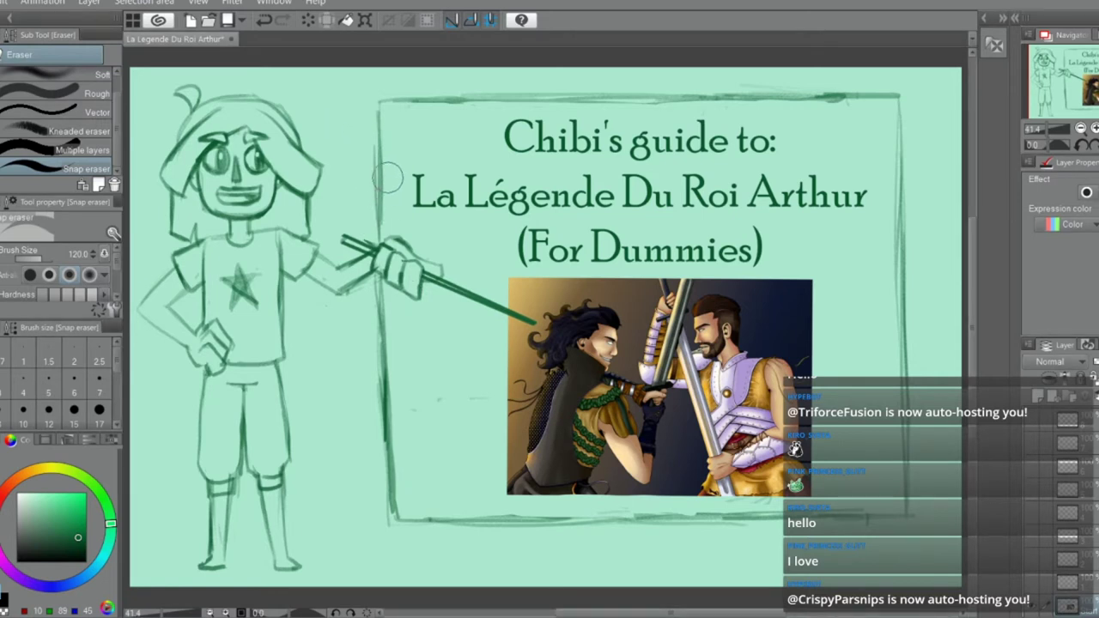
# Darken the left edge of the presentation board's frame with the Design pencil at size 17, down to its lower corner
pyautogui.press('p')
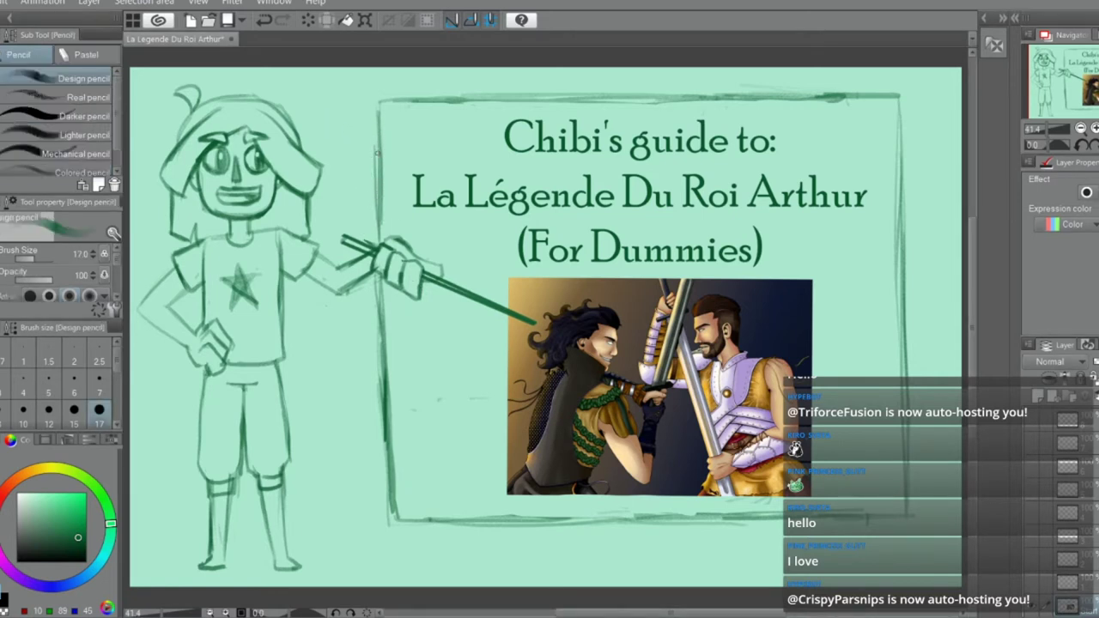
pyautogui.moveTo(389, 127); pyautogui.dragTo(384, 175)
pyautogui.hotkey('ctrl', 'z')
pyautogui.moveTo(380, 161); pyautogui.dragTo(379, 218)
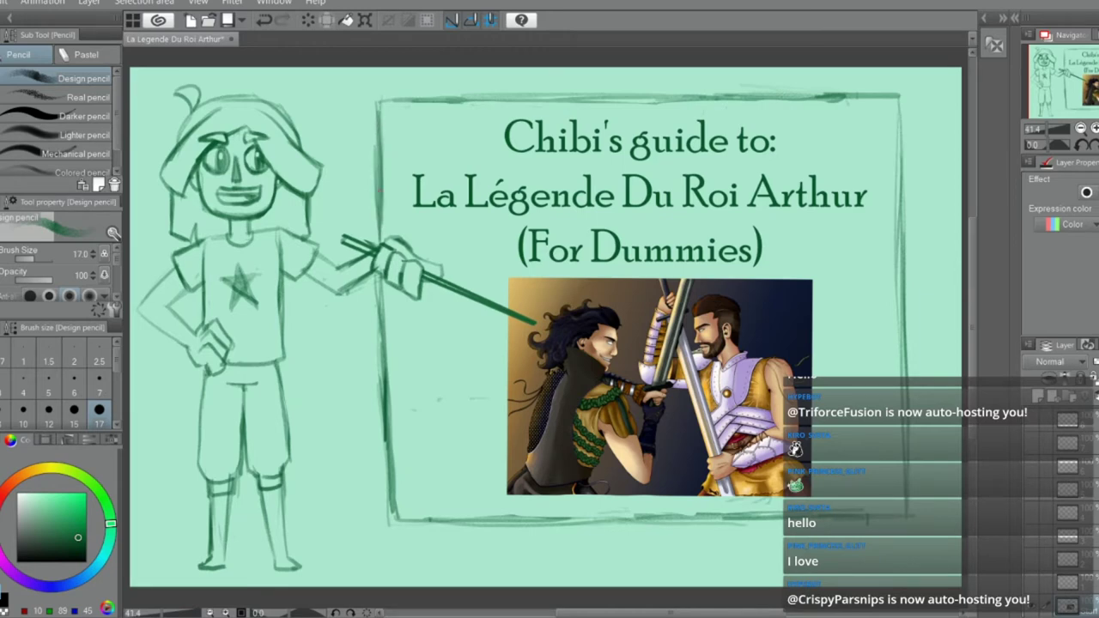
pyautogui.moveTo(378, 283); pyautogui.dragTo(385, 510)
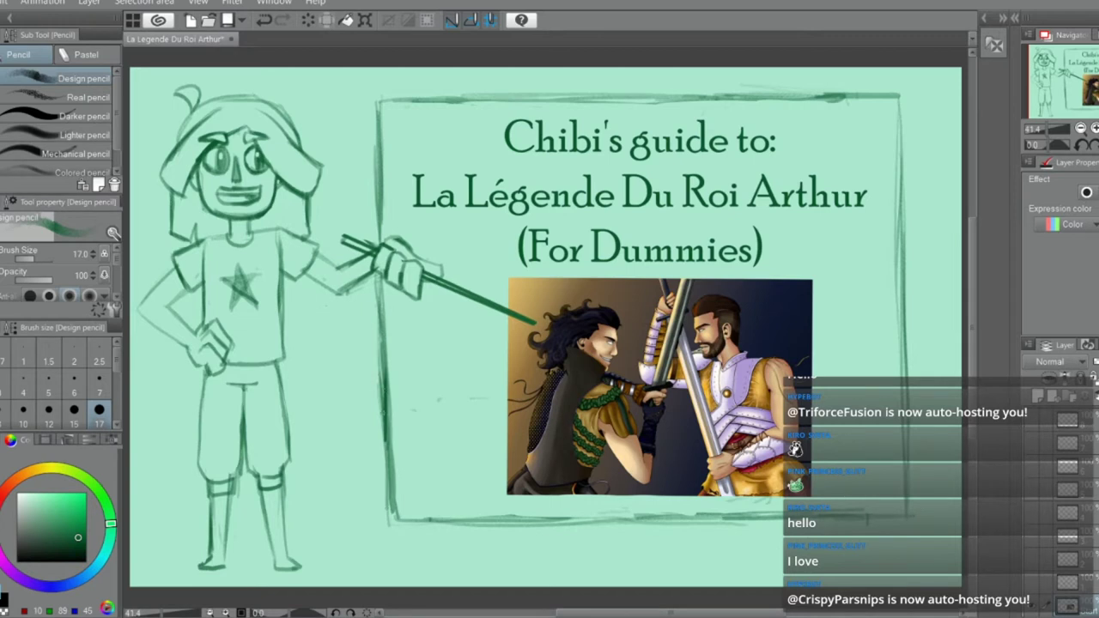
pyautogui.moveTo(383, 432)
pyautogui.mouseDown()
pyautogui.moveTo(388, 520)
pyautogui.moveTo(385, 481)
pyautogui.mouseUp()
pyautogui.moveTo(390, 509); pyautogui.dragTo(390, 532)
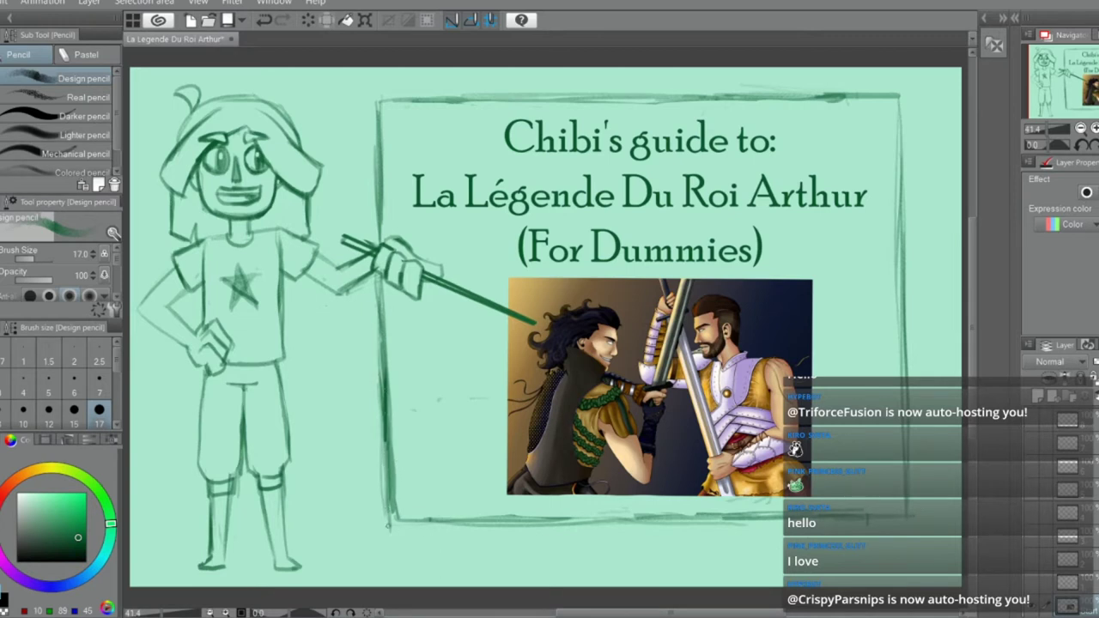
# Reinforce the board frame's lower corners and upper-right corner with short pencil strokes
pyautogui.moveTo(436, 508)
pyautogui.mouseDown()
pyautogui.moveTo(403, 511)
pyautogui.moveTo(414, 520)
pyautogui.mouseUp()
pyautogui.hotkey('ctrl', 'z')
pyautogui.moveTo(893, 519); pyautogui.dragTo(869, 518)
pyautogui.moveTo(898, 94)
pyautogui.mouseDown()
pyautogui.moveTo(898, 197)
pyautogui.moveTo(895, 97)
pyautogui.moveTo(895, 154)
pyautogui.moveTo(895, 120)
pyautogui.mouseUp()
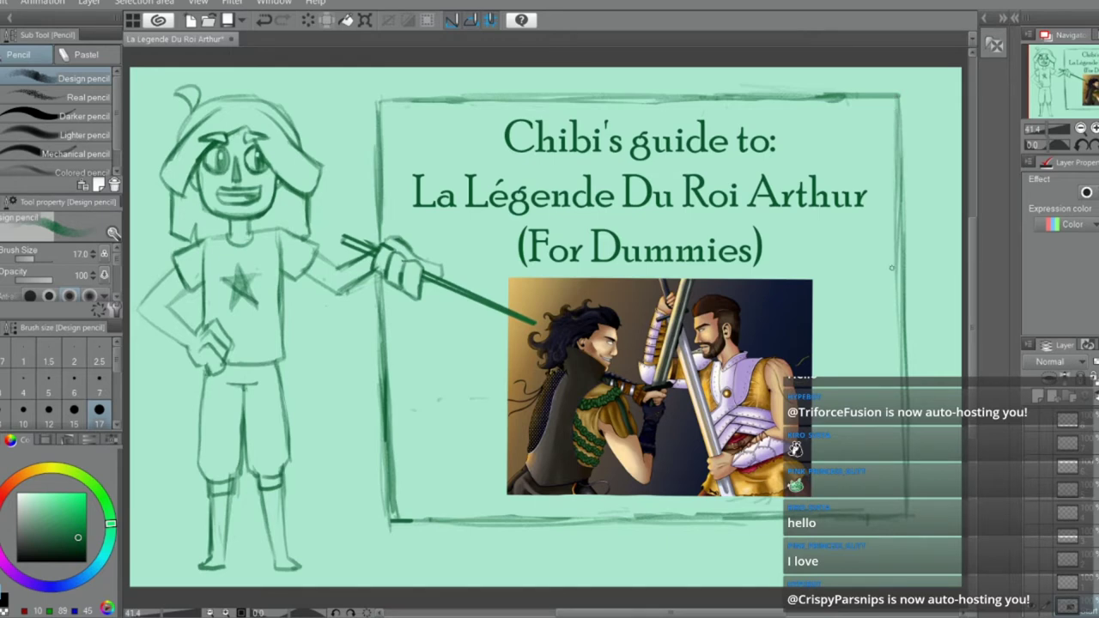
pyautogui.press('e')
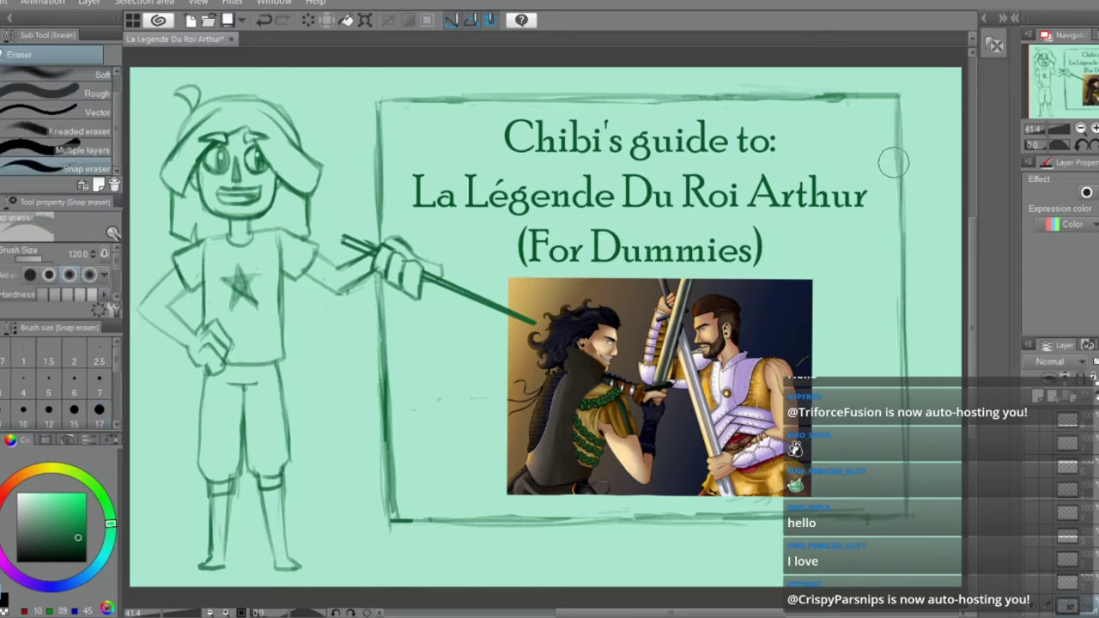
pyautogui.press('p')
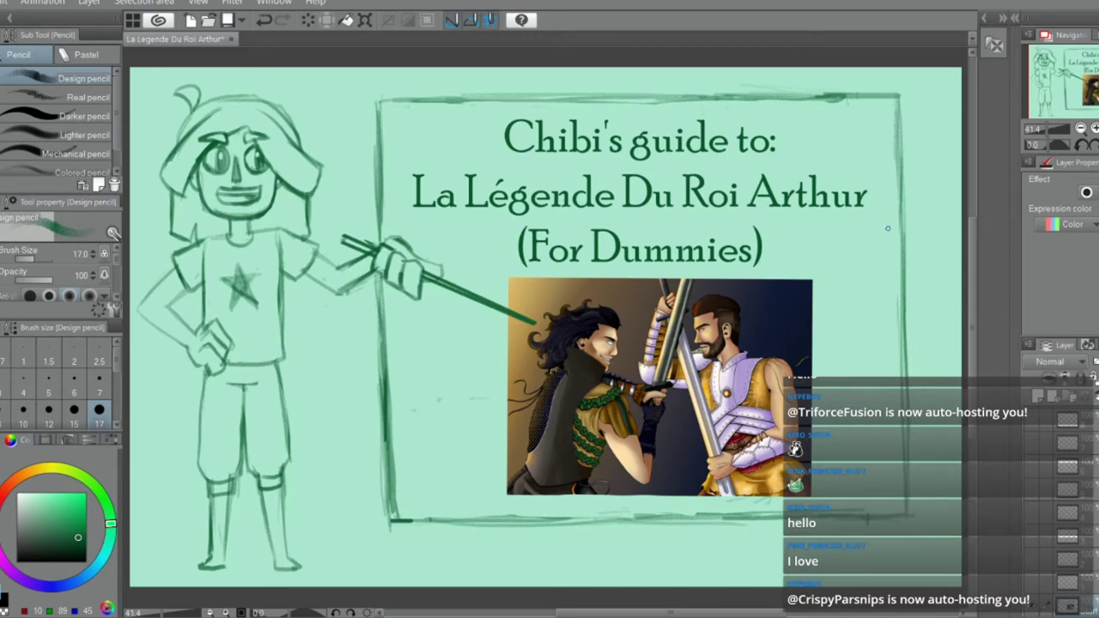
# Hide the title slide's layers, show the "L'Ouverture d'Excalibur" slide and make it active for drawing
pyautogui.scroll(5, 1067, 511)
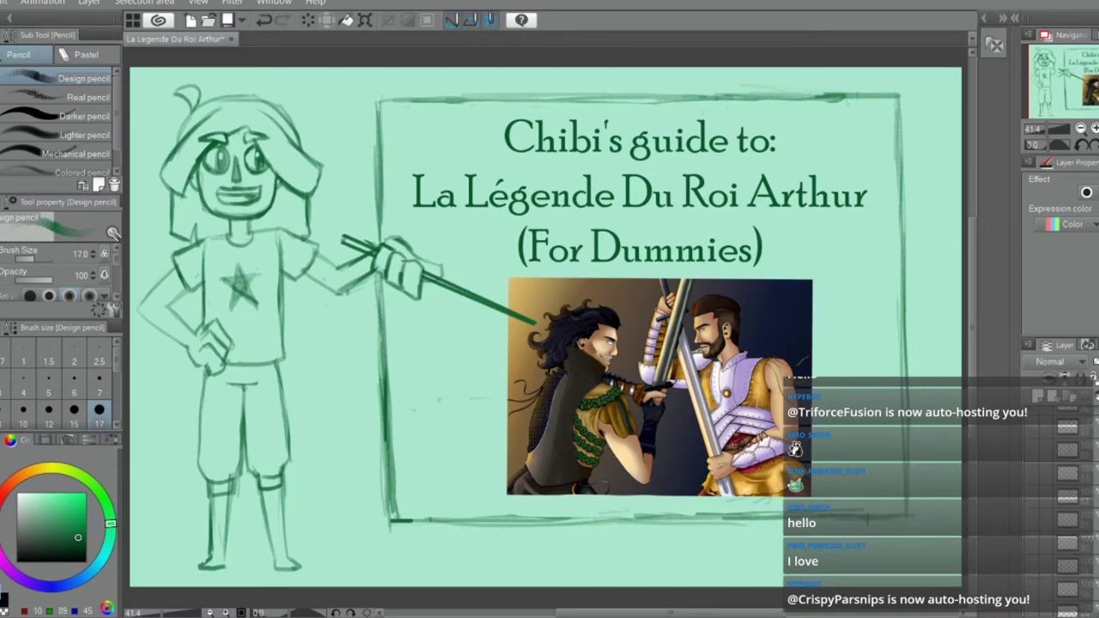
pyautogui.scroll(2, 1067, 511)
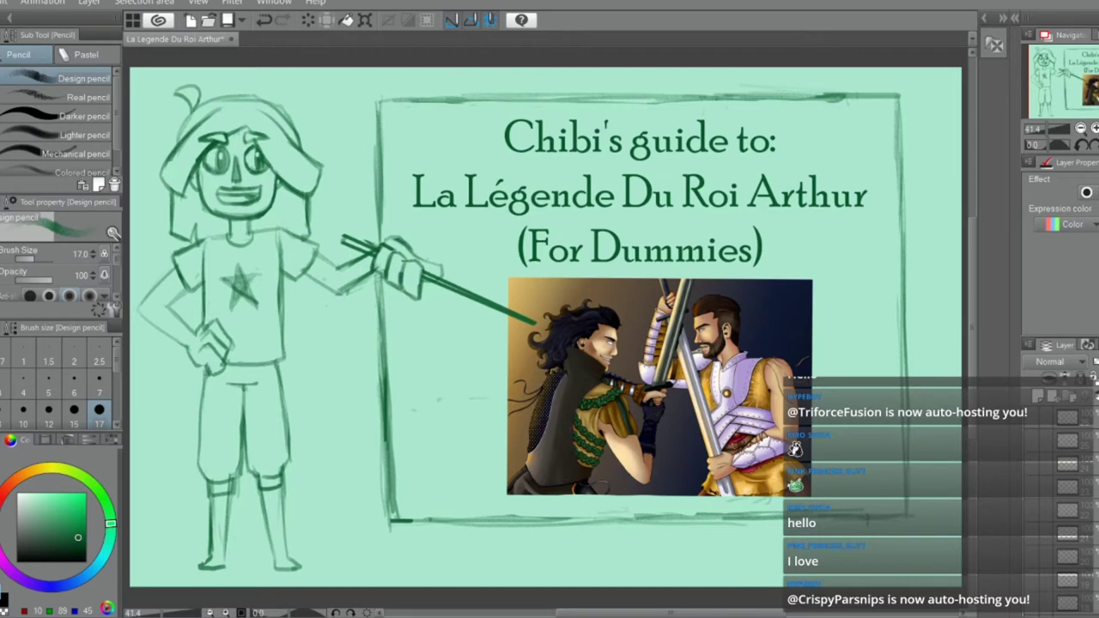
pyautogui.scroll(-7, 1067, 512)
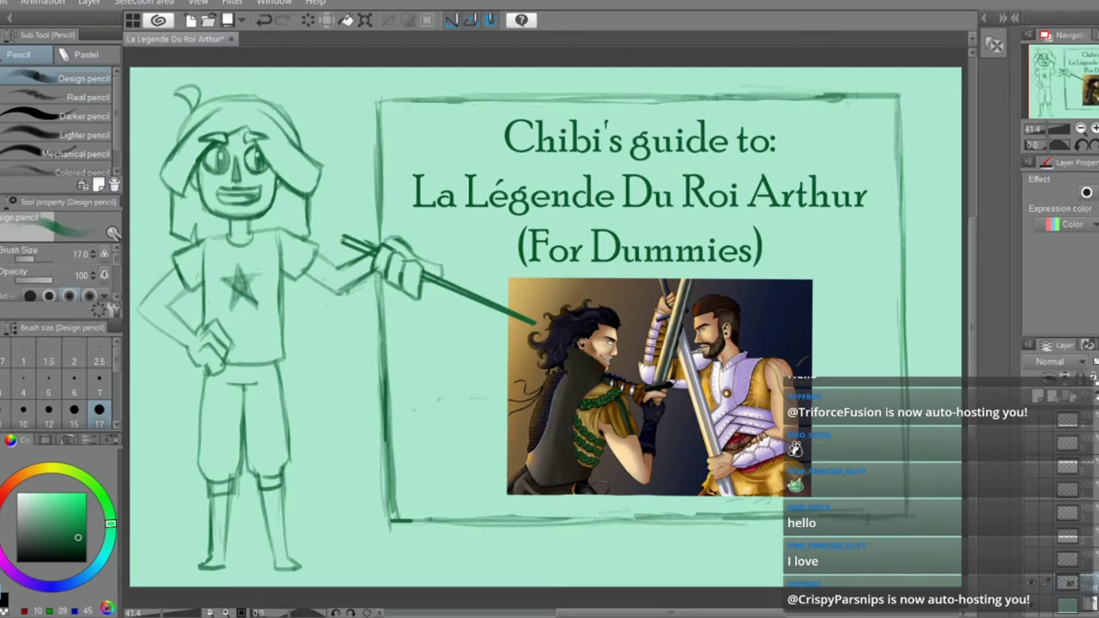
pyautogui.click(1030, 583)
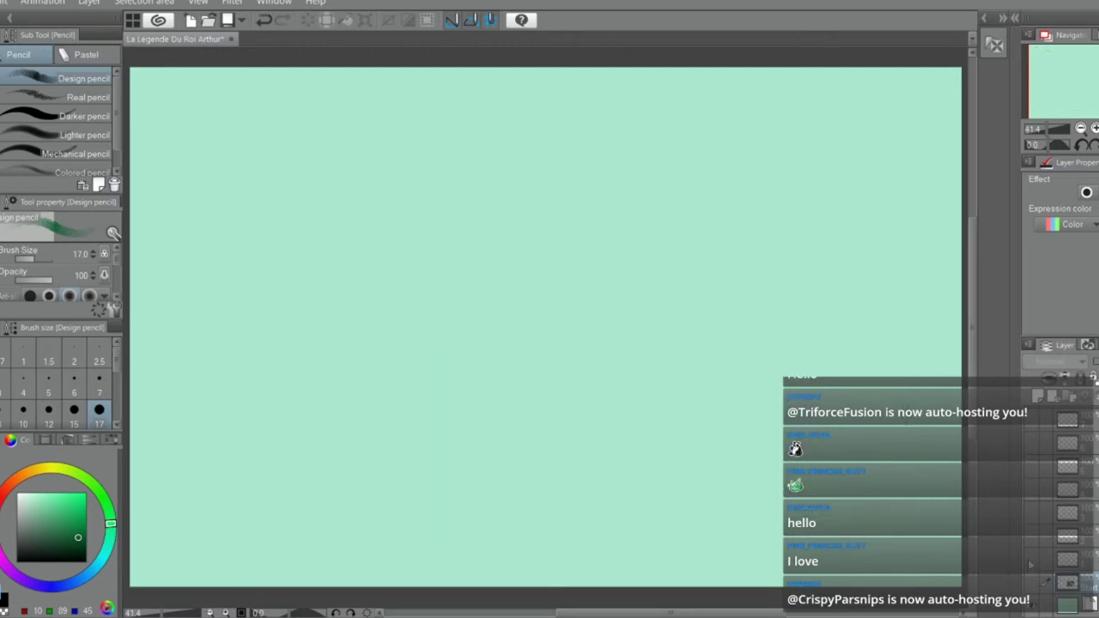
pyautogui.click(1030, 561)
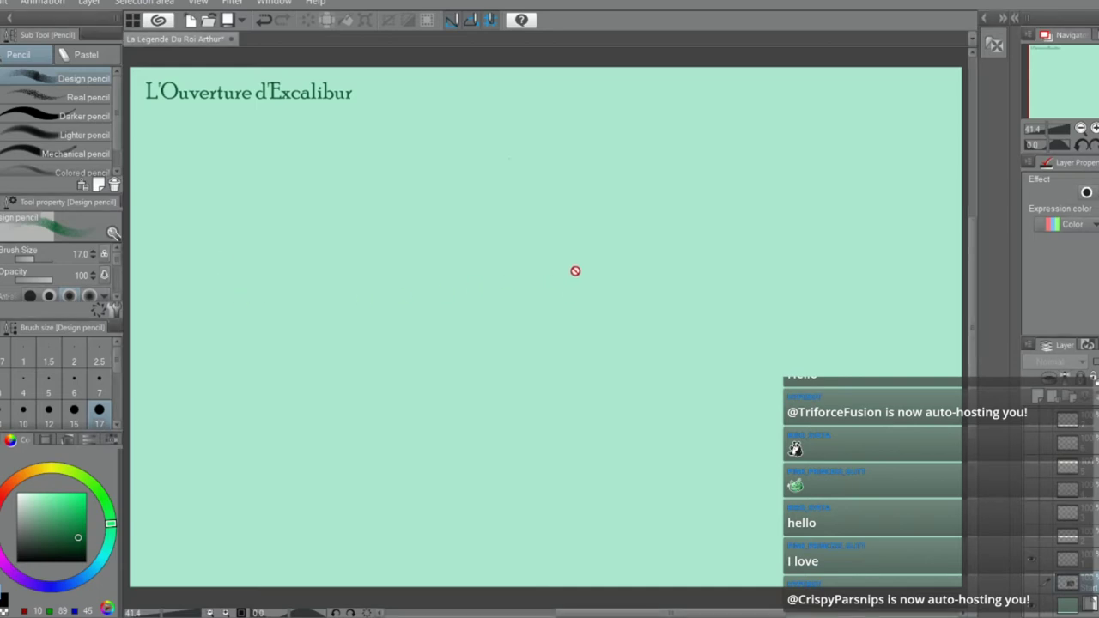
pyautogui.click(1091, 561)
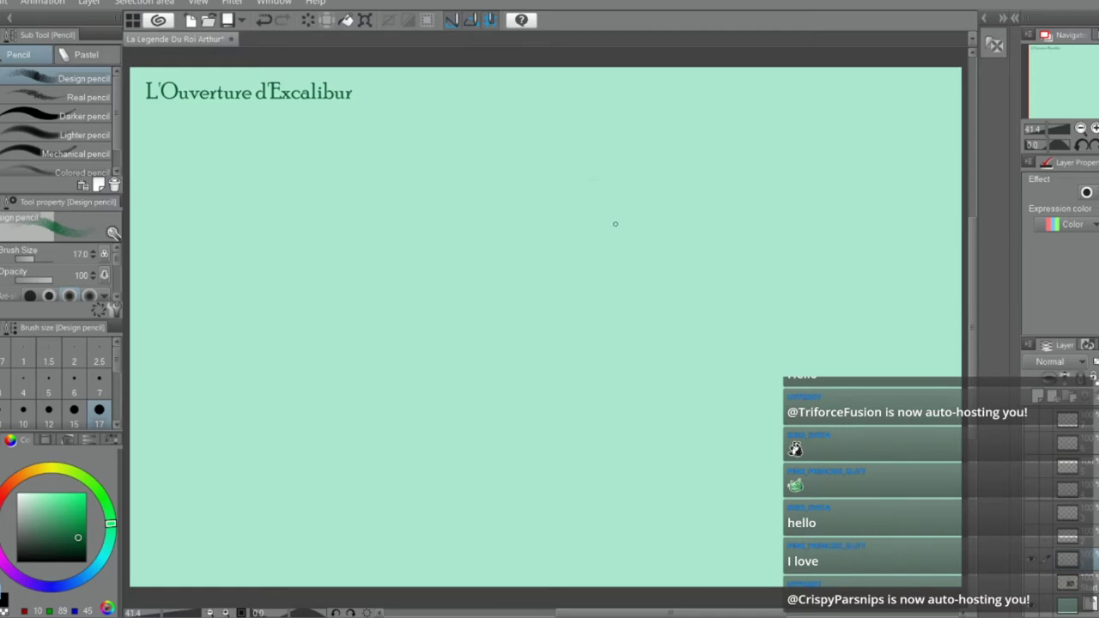
# Sketch a figure's head below and beside the slide title, using a round cranium and a tapered jaw with a flat chin
pyautogui.moveTo(568, 123)
pyautogui.mouseDown()
pyautogui.moveTo(580, 124)
pyautogui.moveTo(581, 175)
pyautogui.mouseUp()
pyautogui.hotkey('ctrl', 'z')
pyautogui.hotkey('ctrl', 'z')
pyautogui.moveTo(549, 121)
pyautogui.mouseDown()
pyautogui.moveTo(572, 134)
pyautogui.moveTo(499, 150)
pyautogui.moveTo(551, 123)
pyautogui.moveTo(563, 141)
pyautogui.moveTo(540, 185)
pyautogui.mouseUp()
pyautogui.moveTo(498, 191); pyautogui.dragTo(503, 203)
pyautogui.moveTo(493, 160)
pyautogui.mouseDown()
pyautogui.moveTo(503, 212)
pyautogui.moveTo(552, 214)
pyautogui.mouseUp()
pyautogui.moveTo(570, 142); pyautogui.dragTo(563, 208)
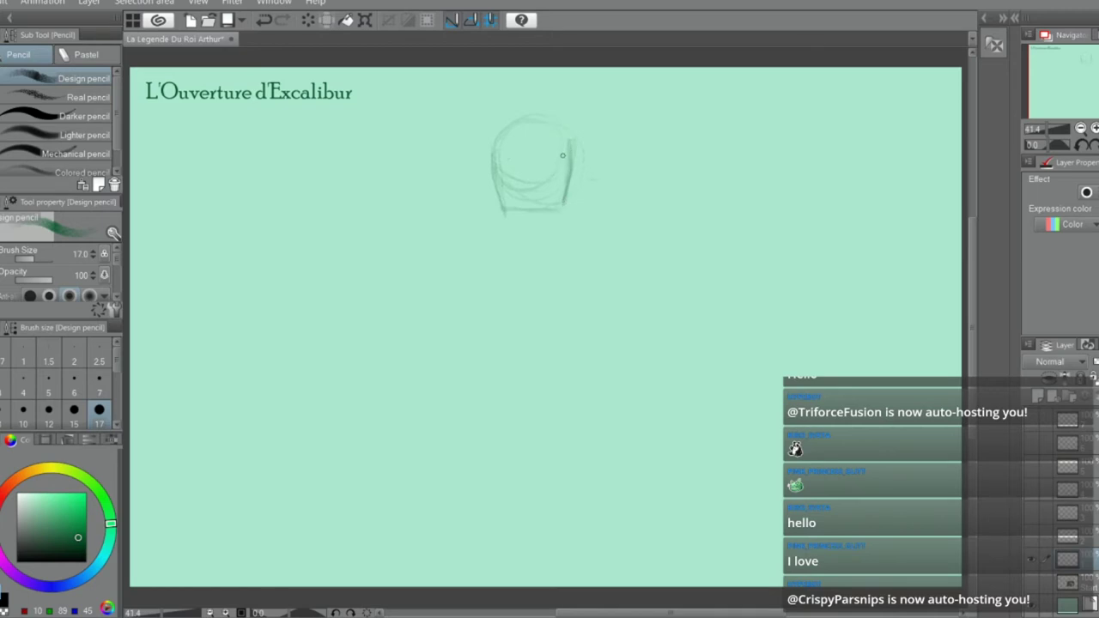
# Sketch a short neck and a narrow tapered torso box beneath the head, discarding the trial line below the torso
pyautogui.moveTo(524, 211); pyautogui.dragTo(539, 221)
pyautogui.press('e')
pyautogui.press('p')
pyautogui.moveTo(570, 225)
pyautogui.mouseDown()
pyautogui.moveTo(505, 225)
pyautogui.moveTo(509, 301)
pyautogui.moveTo(569, 328)
pyautogui.mouseUp()
pyautogui.moveTo(571, 223)
pyautogui.mouseDown()
pyautogui.moveTo(562, 327)
pyautogui.moveTo(563, 288)
pyautogui.mouseUp()
pyautogui.press('e')
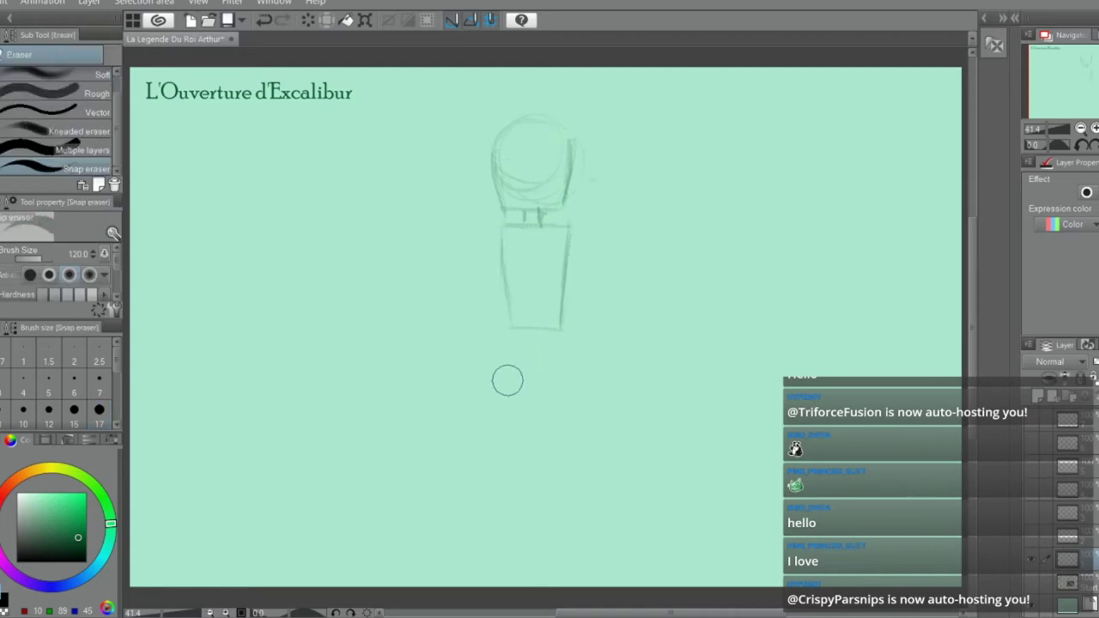
pyautogui.press('p')
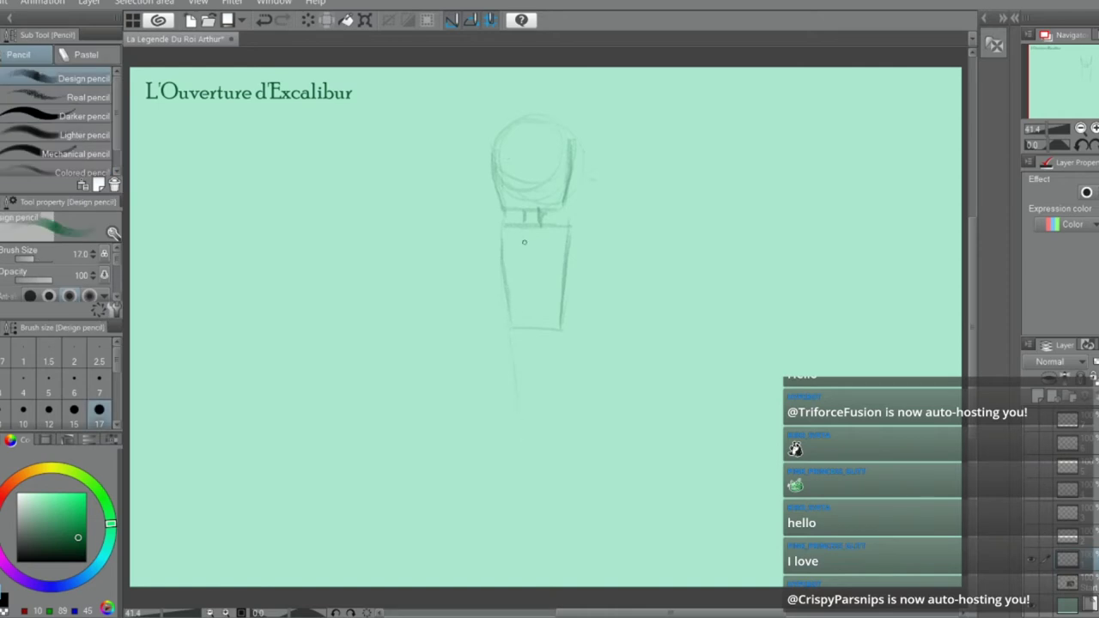
pyautogui.hotkey('ctrl', 'z')
pyautogui.moveTo(491, 176); pyautogui.dragTo(484, 230)
pyautogui.hotkey('ctrl', 'z')
pyautogui.moveTo(490, 178); pyautogui.dragTo(485, 264)
pyautogui.hotkey('ctrl', 'z')
# Sketch both arms as gently upward-curving lines stretching outward from the shoulders
pyautogui.moveTo(516, 227); pyautogui.dragTo(432, 219)
pyautogui.moveTo(380, 201); pyautogui.dragTo(401, 213)
pyautogui.moveTo(565, 227); pyautogui.dragTo(668, 203)
pyautogui.hotkey('ctrl', 'z')
pyautogui.hotkey('ctrl', 'z')
# Sketch wide flared sleeves hanging from both outstretched arms, closed by a vertical cuff and a lower edge back to the torso
pyautogui.moveTo(420, 206)
pyautogui.mouseDown()
pyautogui.moveTo(463, 219)
pyautogui.moveTo(379, 199)
pyautogui.moveTo(421, 223)
pyautogui.moveTo(372, 282)
pyautogui.moveTo(494, 285)
pyautogui.mouseUp()
pyautogui.press('e')
pyautogui.press('p')
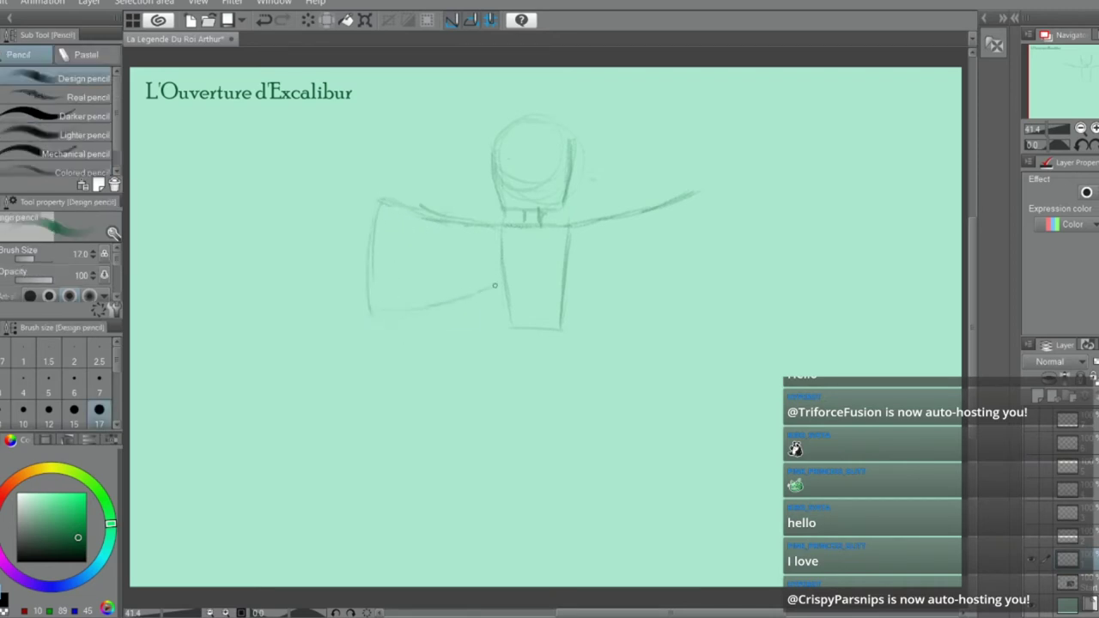
pyautogui.moveTo(571, 273); pyautogui.dragTo(700, 318)
pyautogui.moveTo(703, 191); pyautogui.dragTo(705, 313)
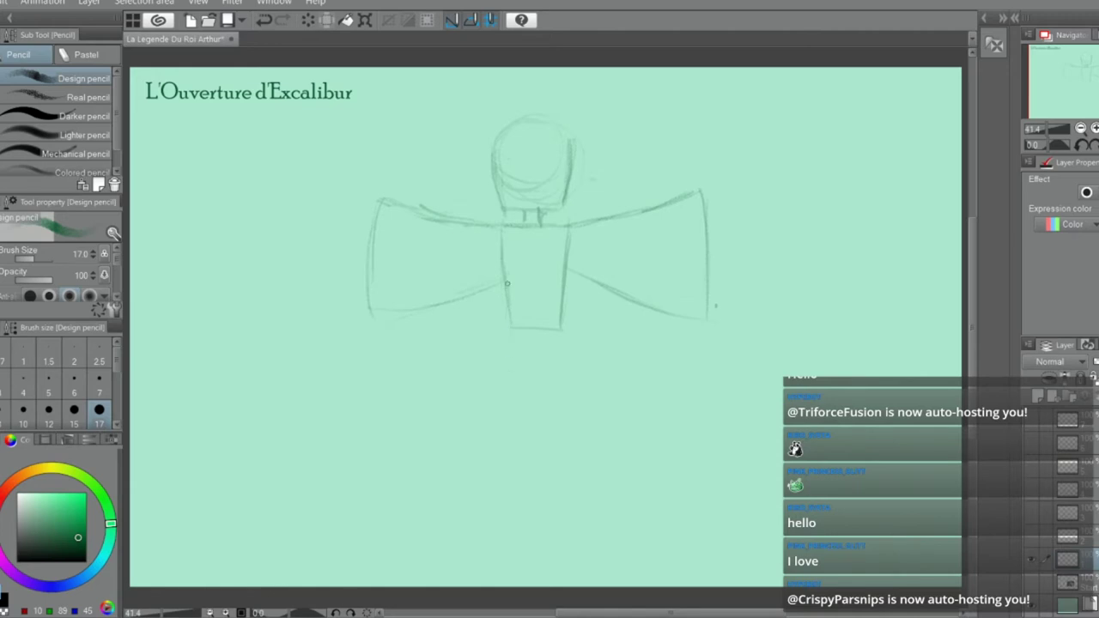
# Clean up the torso where the sleeve meets it and darken both of its side lines
pyautogui.press('e')
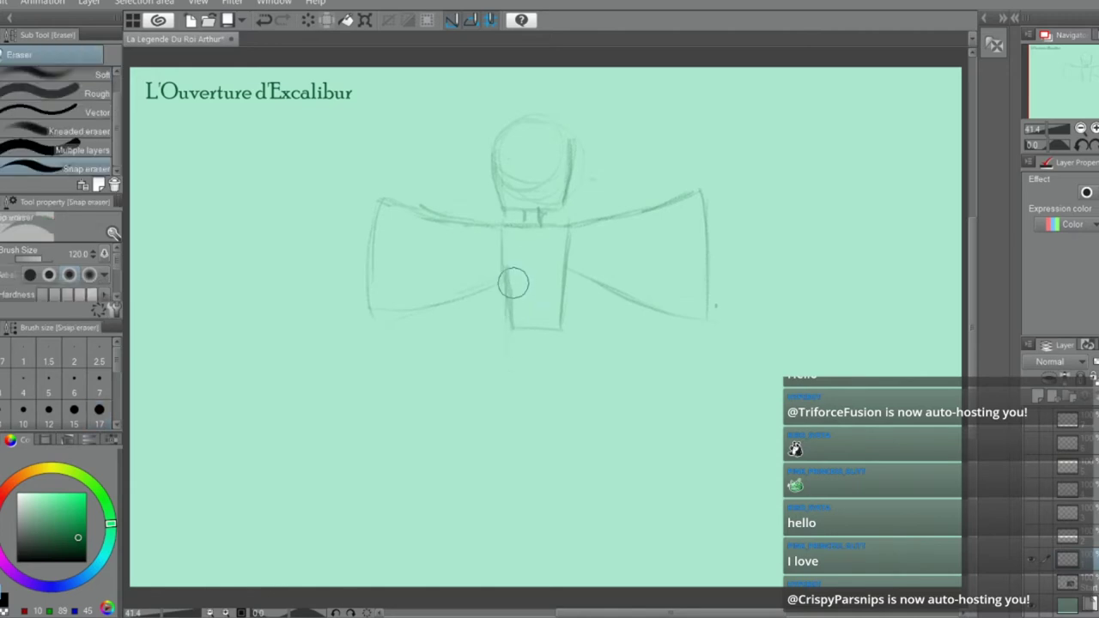
pyautogui.press('p')
pyautogui.moveTo(498, 247); pyautogui.dragTo(506, 323)
pyautogui.moveTo(570, 253); pyautogui.dragTo(562, 333)
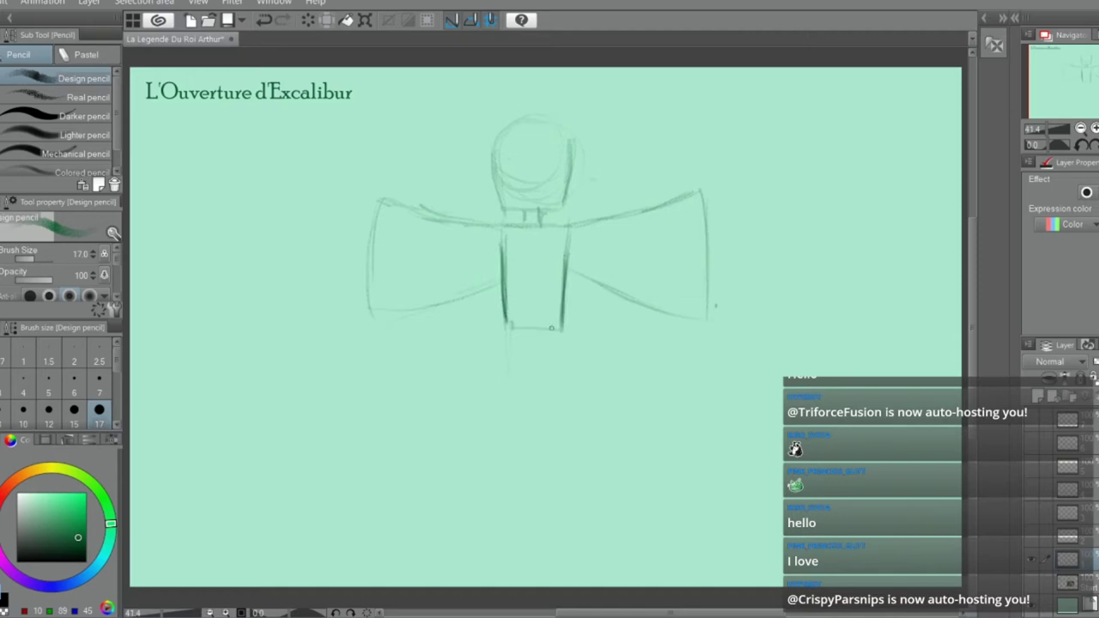
# Sketch a raised hand with thumb and curled fingers at the end of the right-hand sleeve, cleaning its lines with the eraser
pyautogui.moveTo(699, 192)
pyautogui.mouseDown()
pyautogui.moveTo(724, 184)
pyautogui.moveTo(718, 172)
pyautogui.mouseUp()
pyautogui.hotkey('ctrl', 'z')
pyautogui.hotkey('ctrl', 'z')
pyautogui.moveTo(663, 220); pyautogui.dragTo(694, 209)
pyautogui.moveTo(706, 181)
pyautogui.mouseDown()
pyautogui.moveTo(739, 139)
pyautogui.moveTo(728, 183)
pyautogui.moveTo(766, 151)
pyautogui.moveTo(778, 189)
pyautogui.moveTo(769, 196)
pyautogui.moveTo(763, 145)
pyautogui.moveTo(782, 184)
pyautogui.mouseUp()
pyautogui.press('e')
pyautogui.moveTo(740, 151)
pyautogui.mouseDown()
pyautogui.moveTo(731, 166)
pyautogui.moveTo(719, 158)
pyautogui.moveTo(740, 165)
pyautogui.moveTo(728, 179)
pyautogui.moveTo(768, 195)
pyautogui.moveTo(766, 206)
pyautogui.moveTo(717, 208)
pyautogui.moveTo(746, 210)
pyautogui.moveTo(759, 169)
pyautogui.moveTo(760, 184)
pyautogui.mouseUp()
pyautogui.press('p')
pyautogui.hotkey('ctrl', 'z')
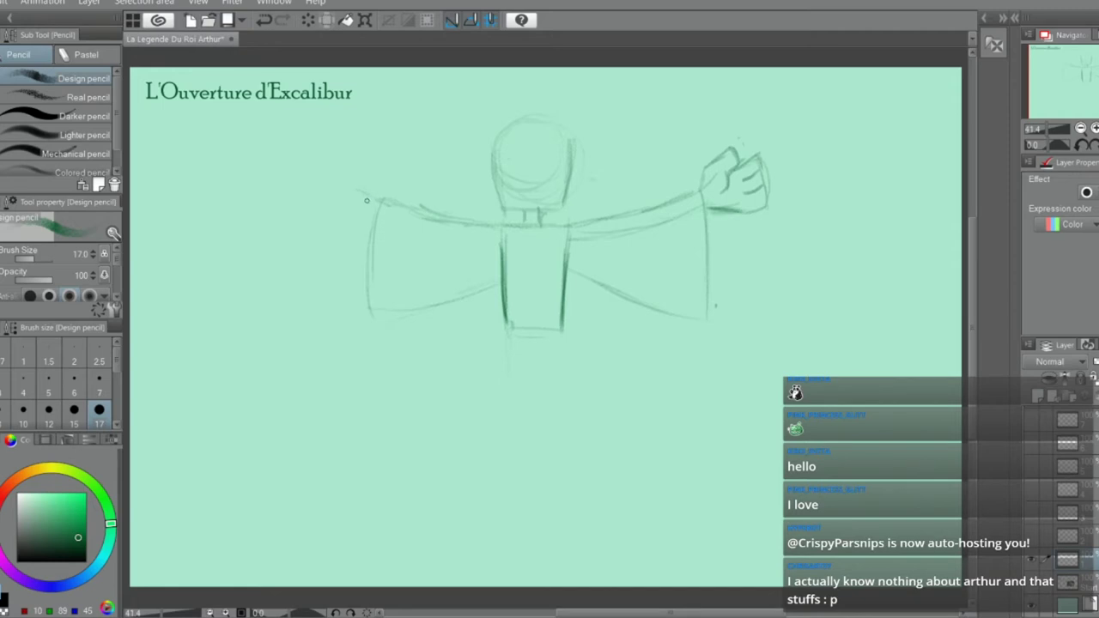
# Sketch the wrist and thumb of a raised hand at the end of the left-hand sleeve, redrawing and erasing strokes as needed
pyautogui.moveTo(381, 200); pyautogui.dragTo(350, 186)
pyautogui.moveTo(362, 156); pyautogui.dragTo(377, 197)
pyautogui.moveTo(352, 172)
pyautogui.mouseDown()
pyautogui.moveTo(361, 185)
pyautogui.moveTo(352, 175)
pyautogui.mouseUp()
pyautogui.hotkey('ctrl', 'z')
pyautogui.hotkey('ctrl', 'z')
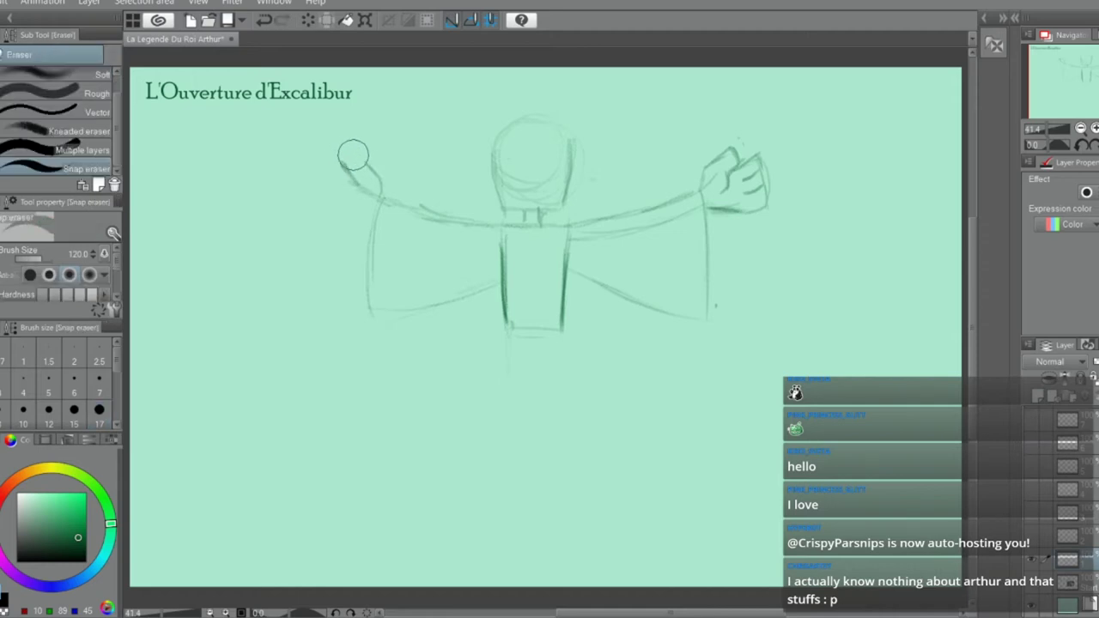
pyautogui.moveTo(341, 166)
pyautogui.mouseDown()
pyautogui.moveTo(354, 182)
pyautogui.moveTo(361, 148)
pyautogui.moveTo(372, 174)
pyautogui.moveTo(366, 147)
pyautogui.moveTo(353, 202)
pyautogui.moveTo(354, 178)
pyautogui.mouseUp()
pyautogui.press('e')
pyautogui.press('p')
pyautogui.hotkey('ctrl', 'z')
pyautogui.press('e')
pyautogui.press('p')
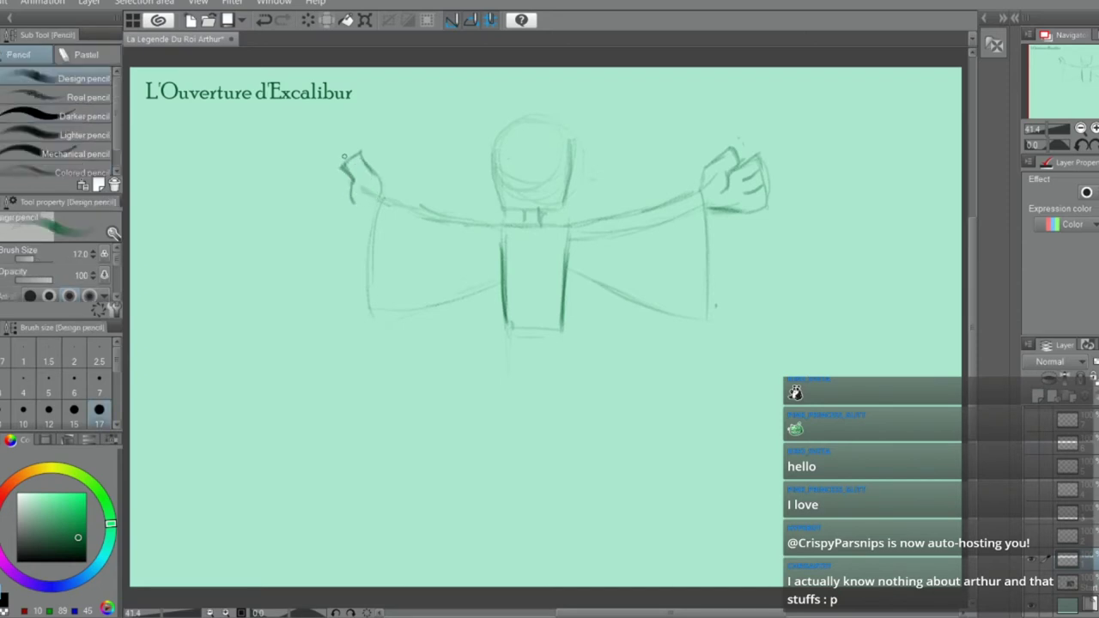
# Complete the left-side hand with its rounded palm outline and curled finger lines
pyautogui.moveTo(331, 171)
pyautogui.mouseDown()
pyautogui.moveTo(320, 215)
pyautogui.moveTo(313, 192)
pyautogui.moveTo(333, 220)
pyautogui.moveTo(323, 212)
pyautogui.moveTo(378, 210)
pyautogui.moveTo(358, 217)
pyautogui.moveTo(387, 190)
pyautogui.mouseUp()
pyautogui.hotkey('ctrl', 'z')
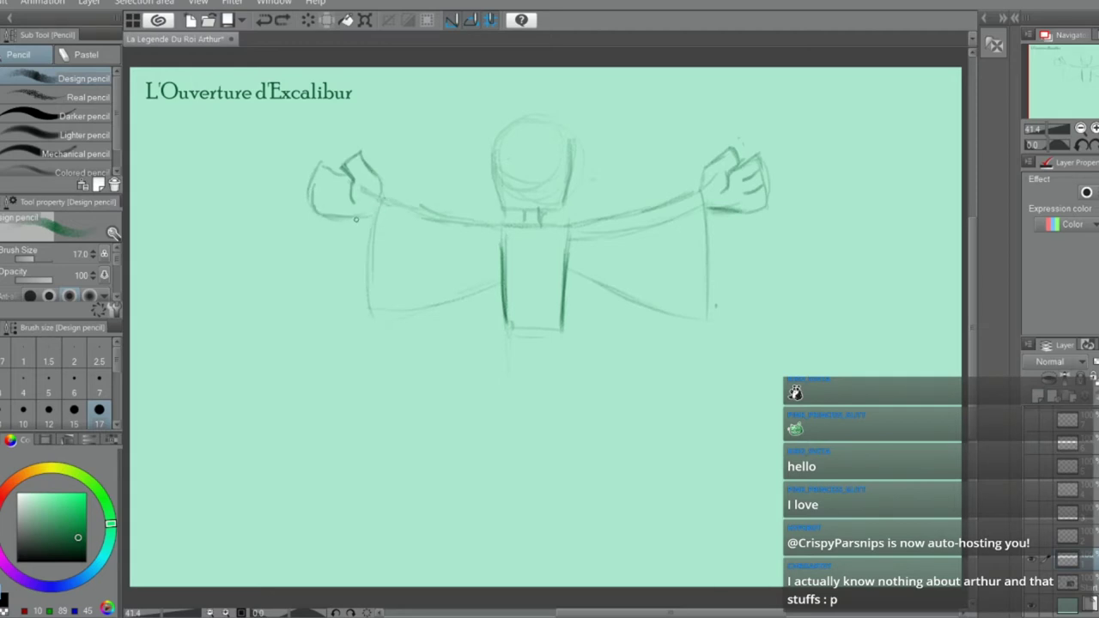
pyautogui.moveTo(337, 219)
pyautogui.mouseDown()
pyautogui.moveTo(379, 212)
pyautogui.moveTo(362, 193)
pyautogui.mouseUp()
pyautogui.press('e')
pyautogui.press('p')
pyautogui.moveTo(321, 162)
pyautogui.mouseDown()
pyautogui.moveTo(314, 209)
pyautogui.moveTo(304, 193)
pyautogui.moveTo(342, 188)
pyautogui.moveTo(341, 200)
pyautogui.mouseUp()
pyautogui.press('e')
pyautogui.press('p')
pyautogui.hotkey('ctrl', 'z')
pyautogui.hotkey('ctrl', 'z')
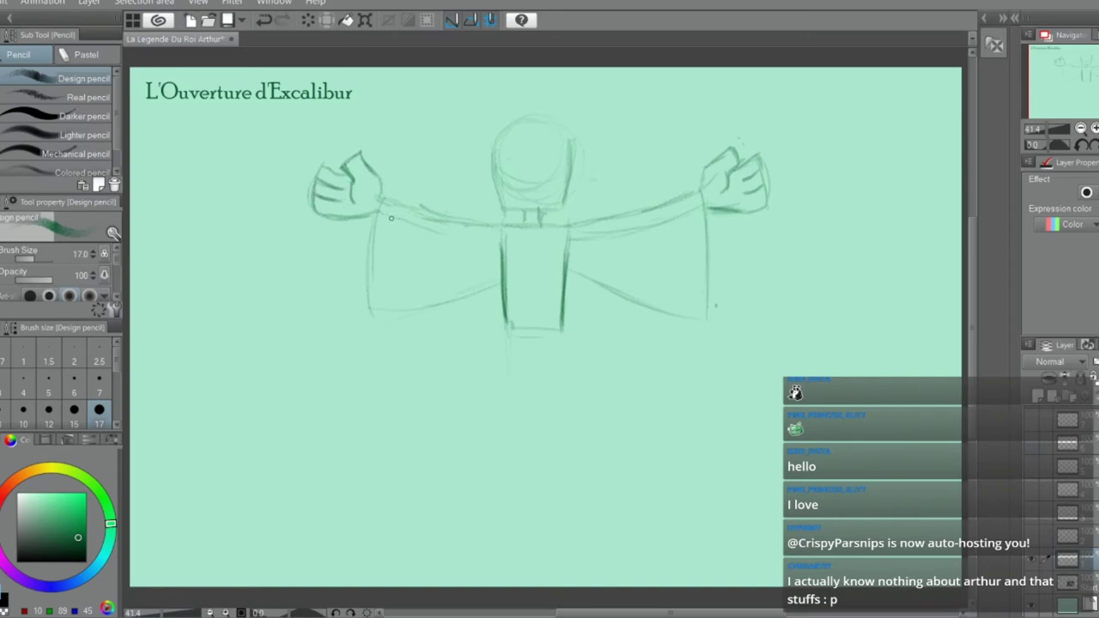
# Erase the extra lower arm lines inside both sleeves
pyautogui.press('e')
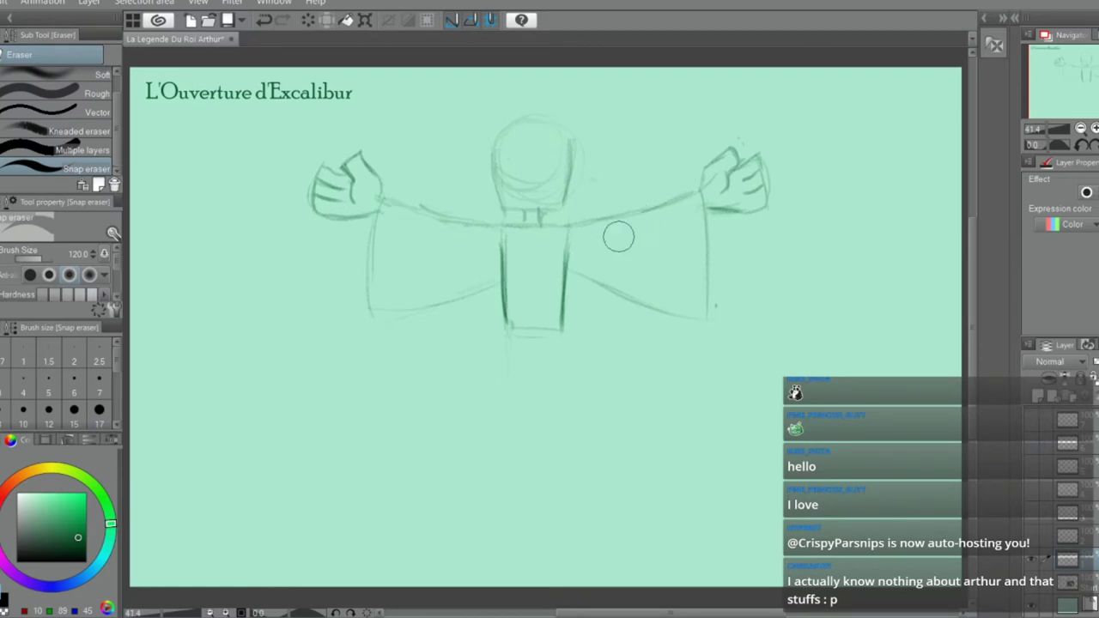
pyautogui.press('p')
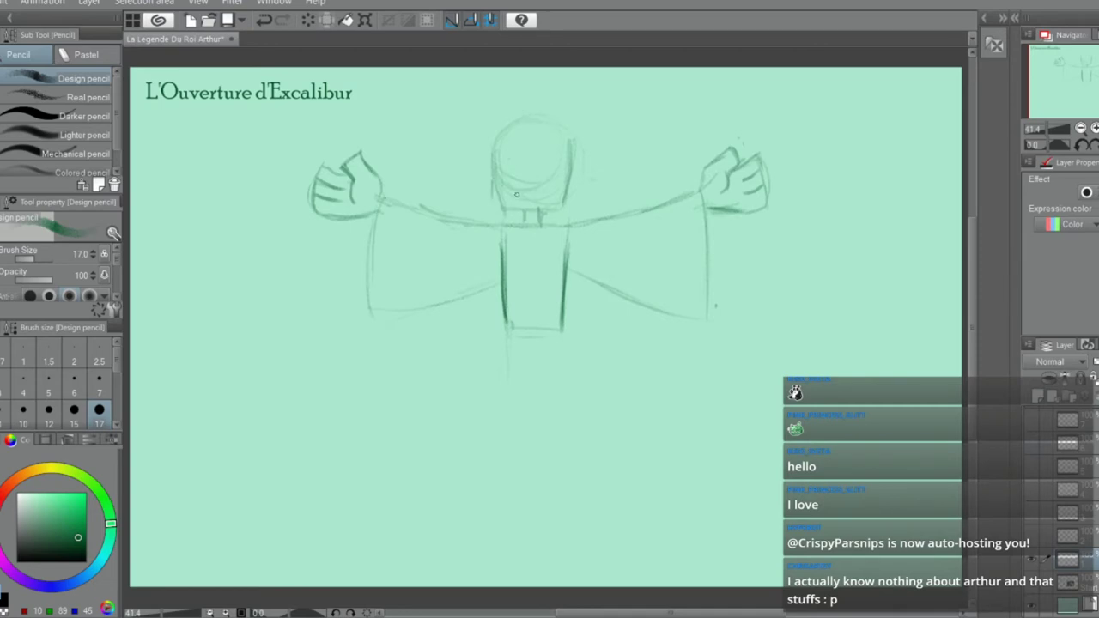
pyautogui.hotkey('ctrl', 'z')
# Sketch a long robe skirt flaring out below the torso, with a wide curved hem near the canvas bottom
pyautogui.moveTo(504, 322); pyautogui.dragTo(504, 381)
pyautogui.moveTo(500, 279); pyautogui.dragTo(499, 459)
pyautogui.moveTo(565, 335); pyautogui.dragTo(630, 482)
pyautogui.moveTo(499, 374); pyautogui.dragTo(426, 495)
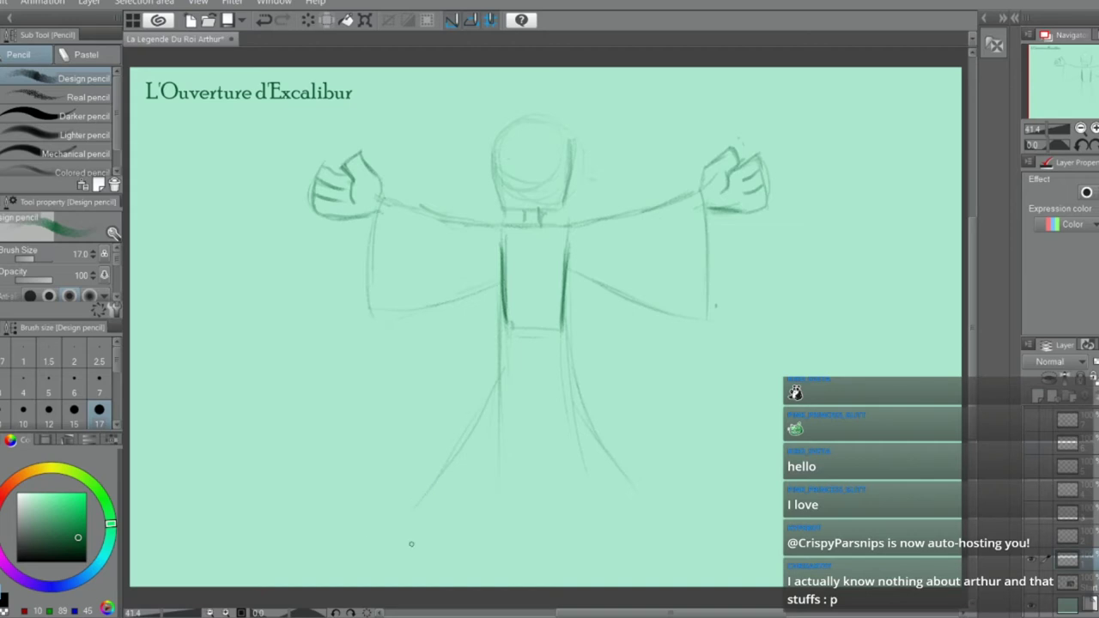
pyautogui.moveTo(378, 520)
pyautogui.mouseDown()
pyautogui.moveTo(501, 535)
pyautogui.moveTo(474, 557)
pyautogui.moveTo(635, 535)
pyautogui.mouseUp()
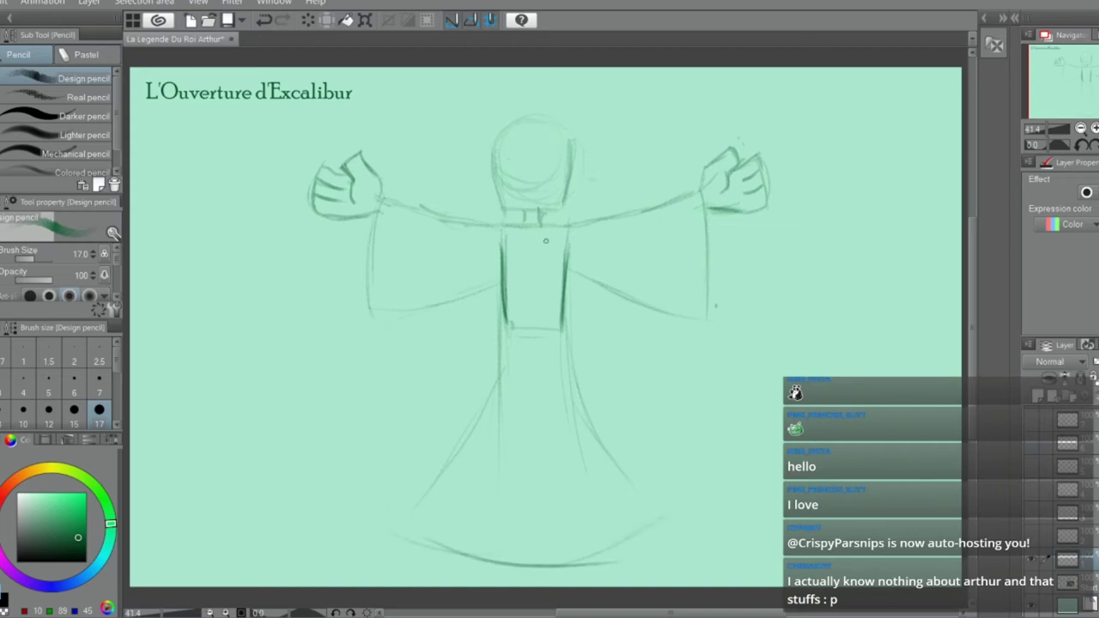
# Draw the robe's front opening line from neck to hem and its flared outer edge on the right side
pyautogui.moveTo(541, 222)
pyautogui.mouseDown()
pyautogui.moveTo(566, 468)
pyautogui.moveTo(606, 546)
pyautogui.mouseUp()
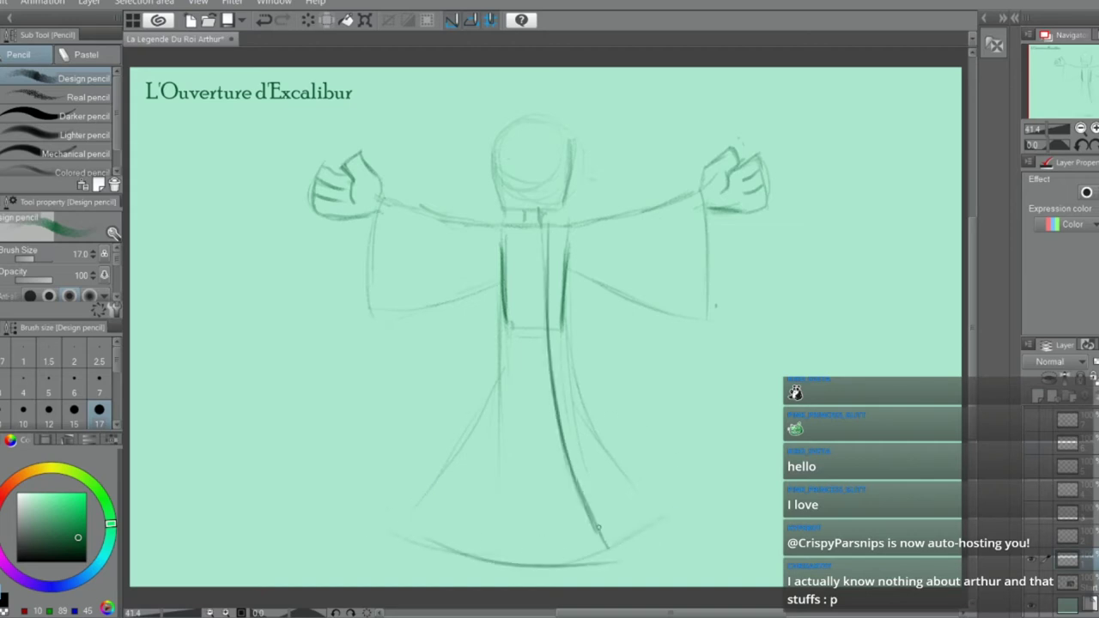
pyautogui.moveTo(573, 475); pyautogui.dragTo(612, 553)
pyautogui.moveTo(566, 221)
pyautogui.mouseDown()
pyautogui.moveTo(565, 330)
pyautogui.moveTo(575, 329)
pyautogui.moveTo(635, 474)
pyautogui.mouseUp()
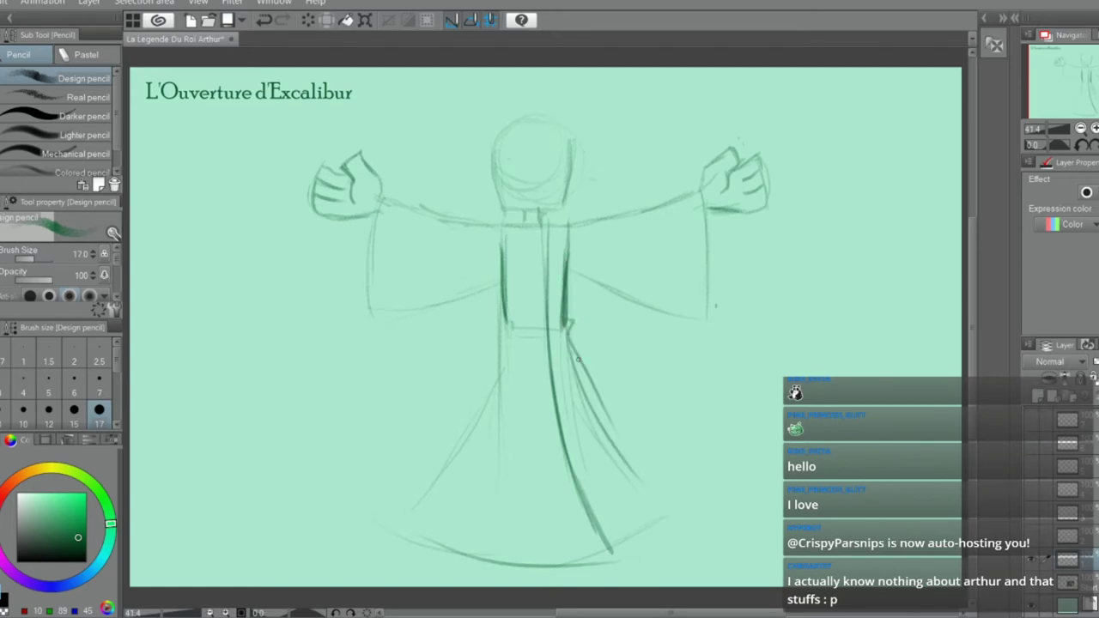
pyautogui.moveTo(578, 361)
pyautogui.mouseDown()
pyautogui.moveTo(663, 494)
pyautogui.moveTo(600, 416)
pyautogui.moveTo(565, 347)
pyautogui.moveTo(601, 444)
pyautogui.mouseUp()
# Erase the stray lines in the robe's right panel and redraw its slanted lower hem
pyautogui.press('e')
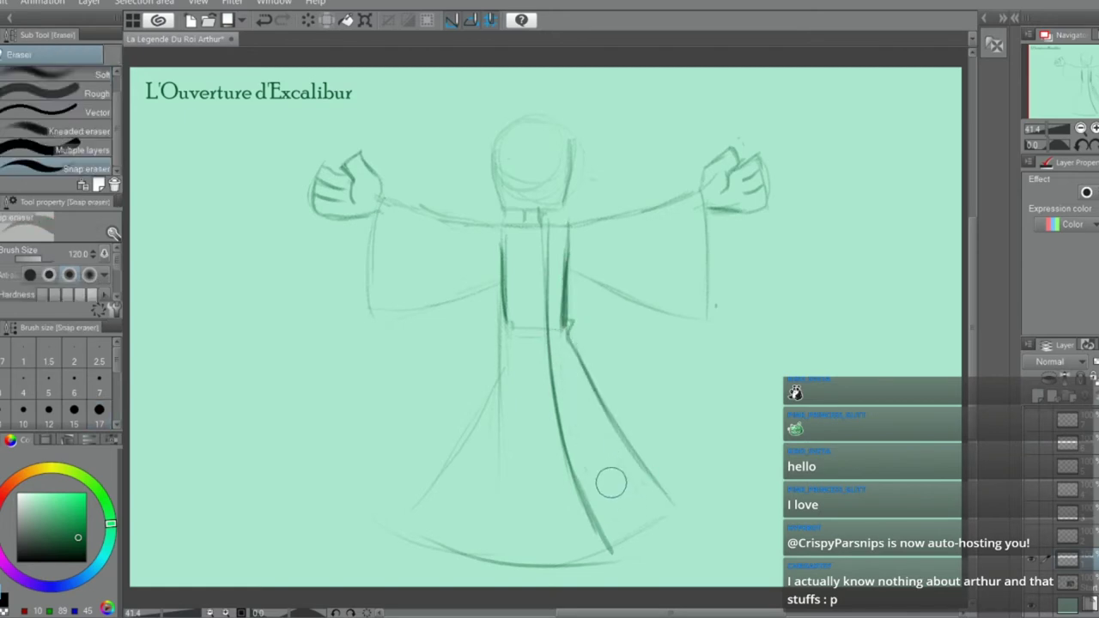
pyautogui.press('p')
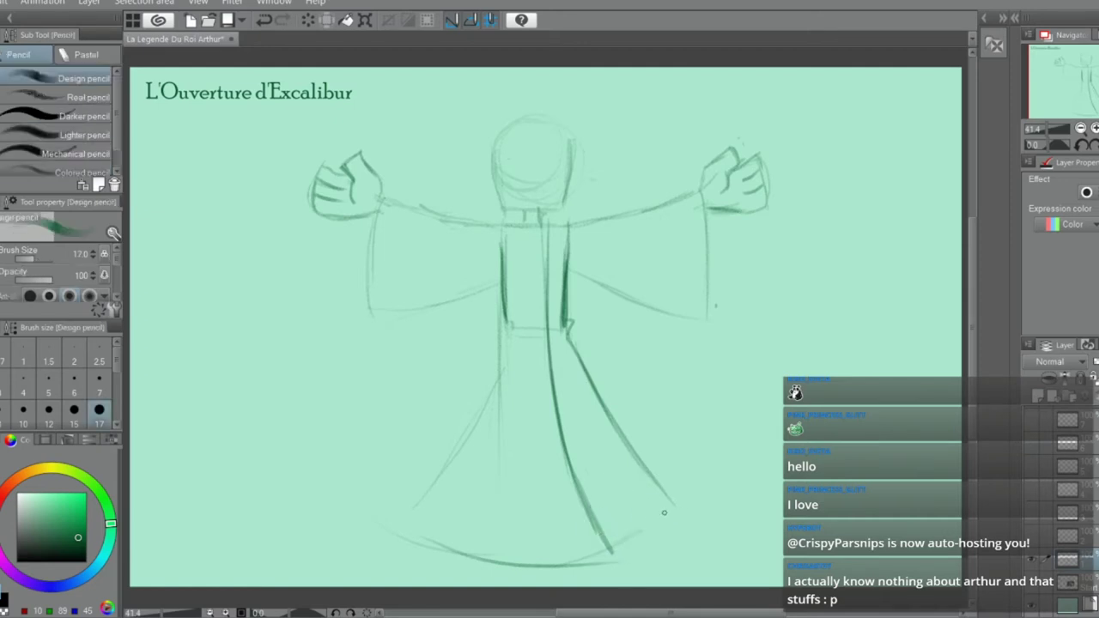
pyautogui.moveTo(666, 511); pyautogui.dragTo(614, 563)
pyautogui.press('e')
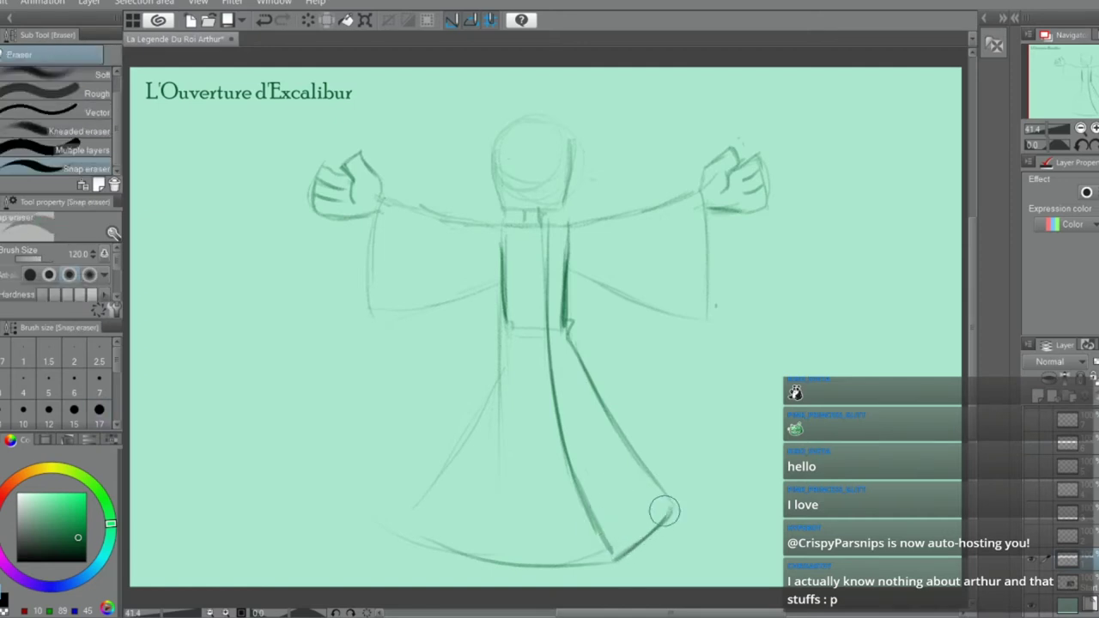
pyautogui.moveTo(662, 512); pyautogui.dragTo(625, 545)
# Draw the robe's left front opening line from the neck down to the waist
pyautogui.press('p')
pyautogui.moveTo(519, 220); pyautogui.dragTo(517, 309)
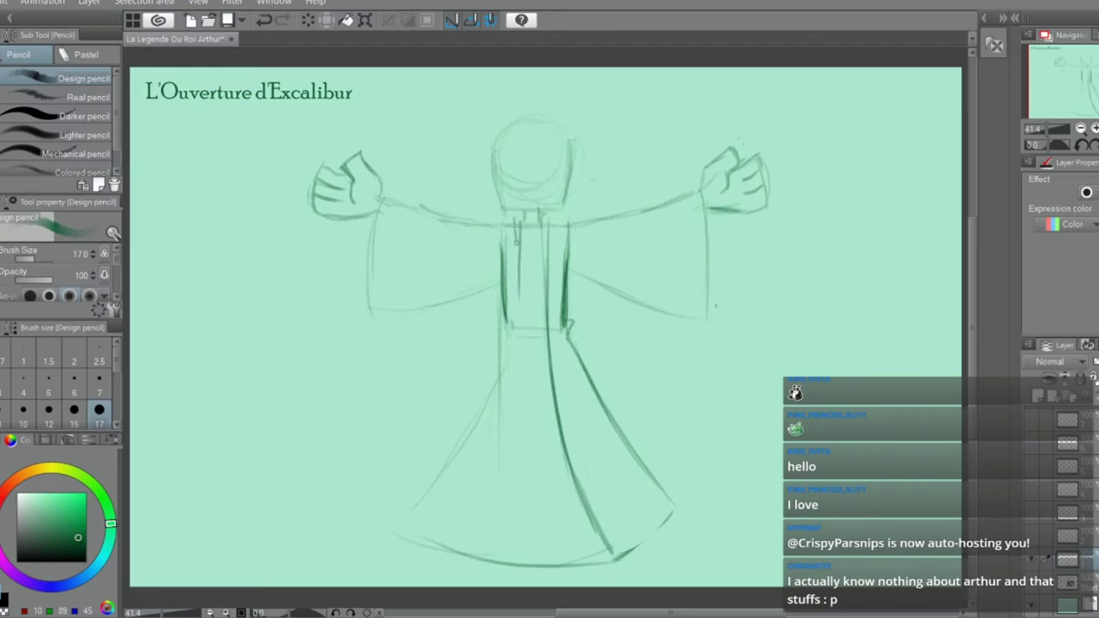
pyautogui.moveTo(518, 245); pyautogui.dragTo(498, 393)
# Draw a small notch at the left waist and the skirt's flared left outer edge, erasing the duplicate edge lines
pyautogui.press('e')
pyautogui.press('p')
pyautogui.moveTo(503, 299)
pyautogui.mouseDown()
pyautogui.moveTo(504, 335)
pyautogui.moveTo(489, 342)
pyautogui.moveTo(503, 323)
pyautogui.moveTo(494, 317)
pyautogui.moveTo(503, 339)
pyautogui.moveTo(412, 481)
pyautogui.mouseUp()
pyautogui.hotkey('ctrl', 'z')
pyautogui.press('e')
pyautogui.press('p')
pyautogui.moveTo(503, 337); pyautogui.dragTo(424, 483)
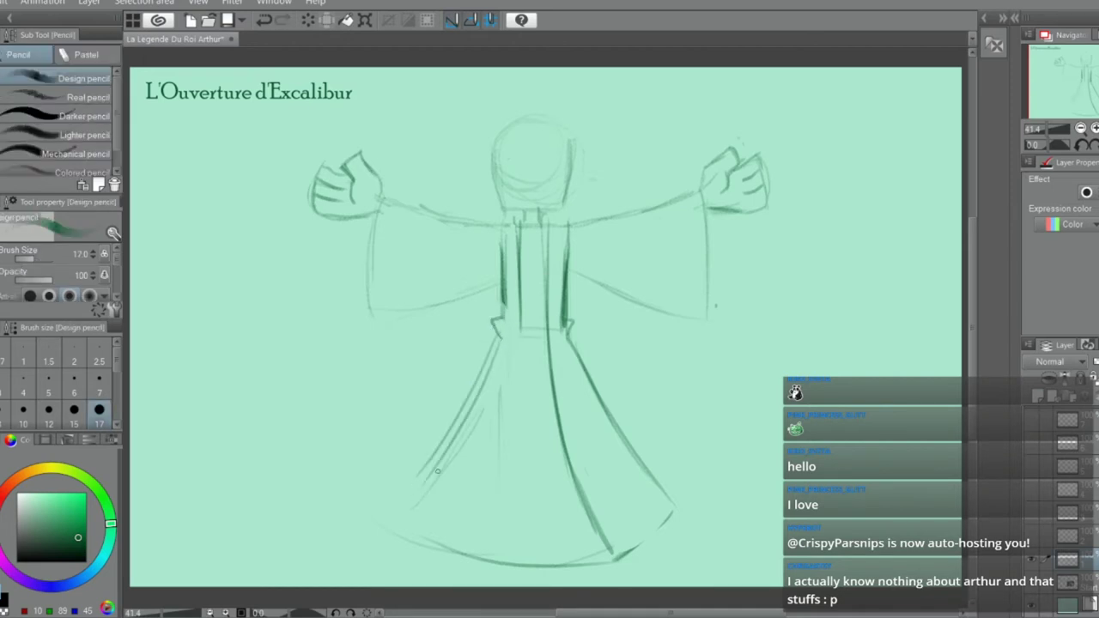
pyautogui.moveTo(489, 353); pyautogui.dragTo(406, 506)
pyautogui.press('e')
pyautogui.moveTo(476, 377)
pyautogui.mouseDown()
pyautogui.moveTo(410, 499)
pyautogui.moveTo(435, 503)
pyautogui.mouseUp()
pyautogui.press('p')
pyautogui.hotkey('ctrl', 'z')
# Extend the left front opening line from the waist to the hem and draw the left panel's curved lower edge
pyautogui.moveTo(520, 332); pyautogui.dragTo(515, 494)
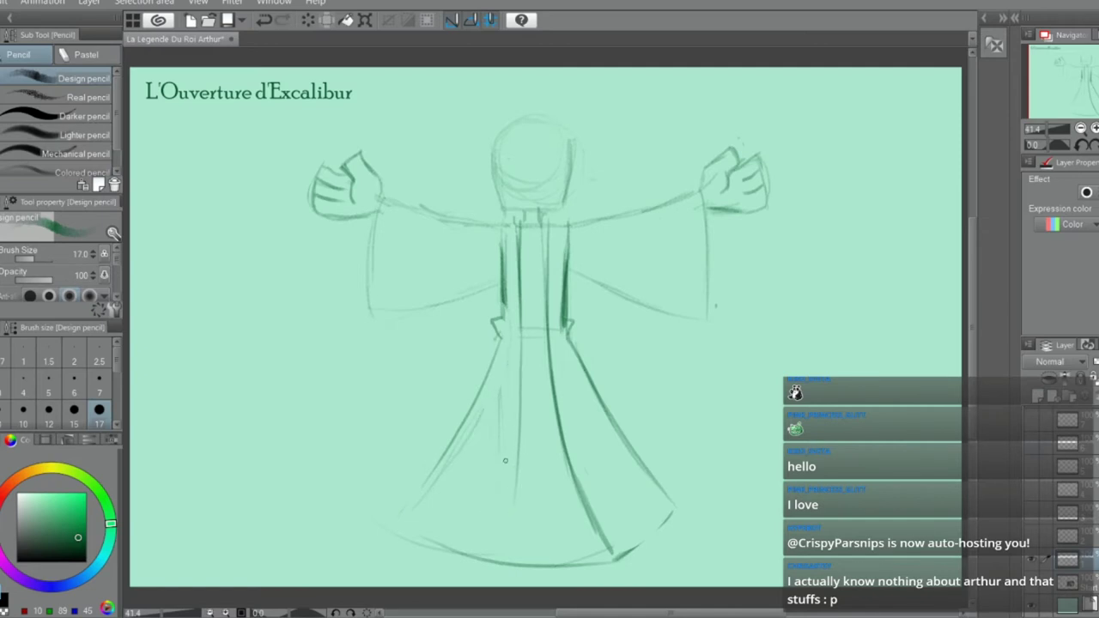
pyautogui.moveTo(520, 388); pyautogui.dragTo(495, 553)
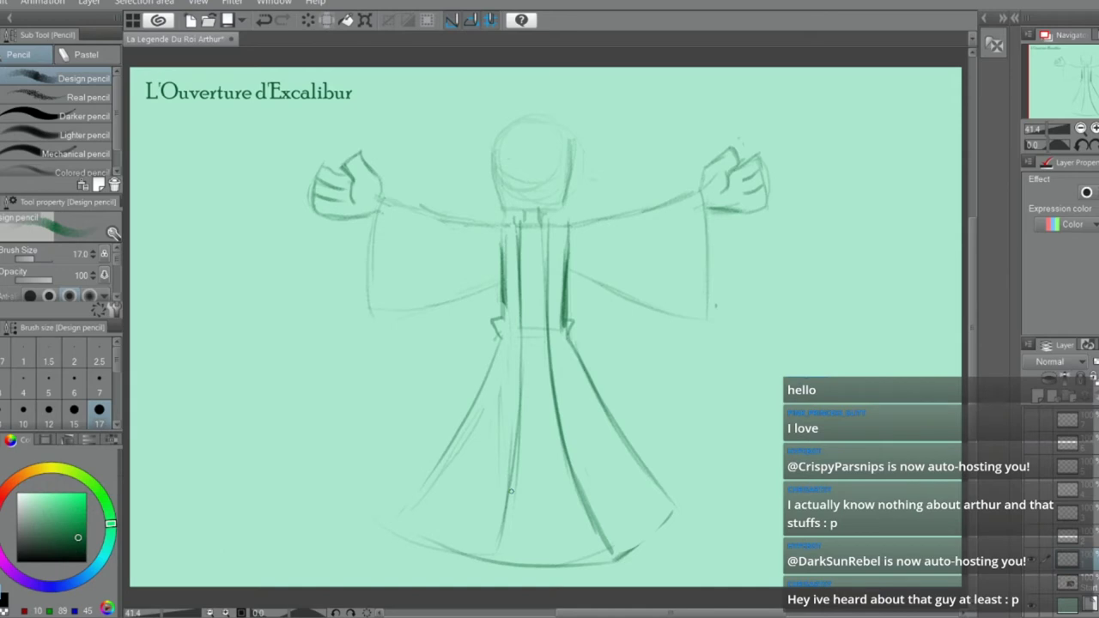
pyautogui.moveTo(411, 518)
pyautogui.mouseDown()
pyautogui.moveTo(474, 560)
pyautogui.moveTo(464, 554)
pyautogui.moveTo(493, 558)
pyautogui.moveTo(510, 503)
pyautogui.mouseUp()
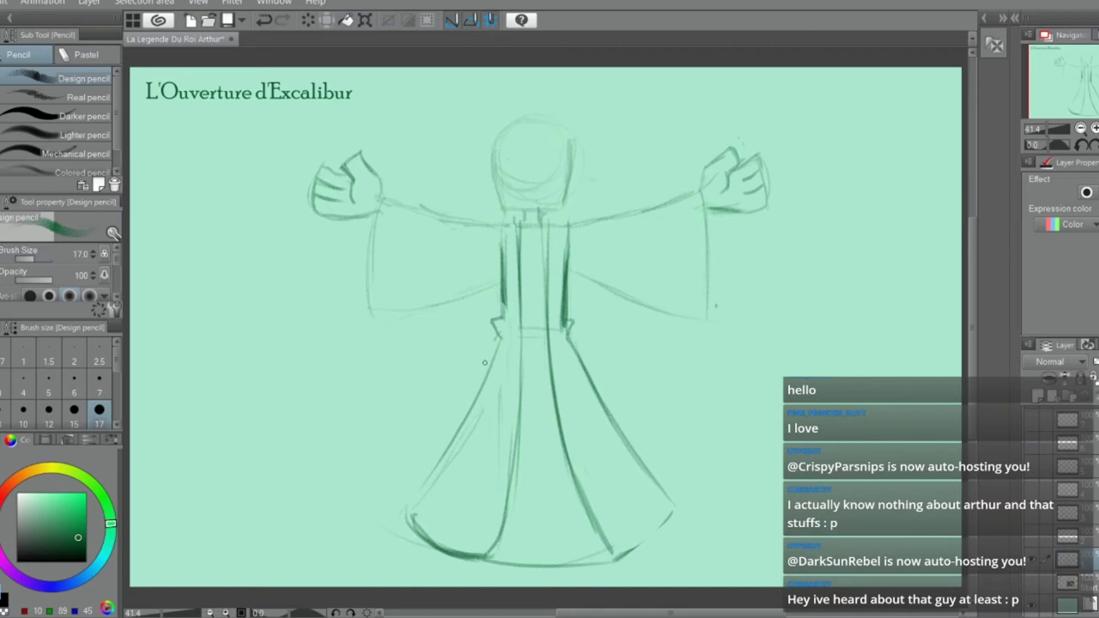
# Rework the left waist notch and redraw the left panel's outer edge down to the hem corner
pyautogui.press('e')
pyautogui.moveTo(492, 327); pyautogui.dragTo(497, 340)
pyautogui.press('p')
pyautogui.hotkey('ctrl', 'z')
pyautogui.moveTo(476, 393); pyautogui.dragTo(408, 511)
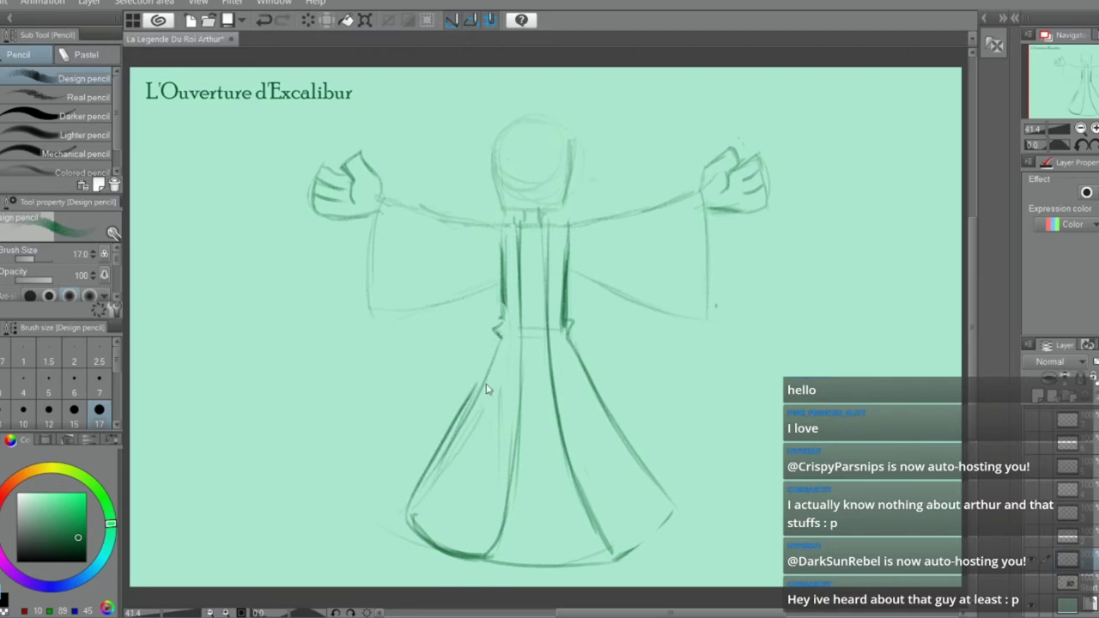
pyautogui.hotkey('ctrl', 'z')
pyautogui.moveTo(502, 338); pyautogui.dragTo(411, 515)
pyautogui.moveTo(432, 469); pyautogui.dragTo(404, 519)
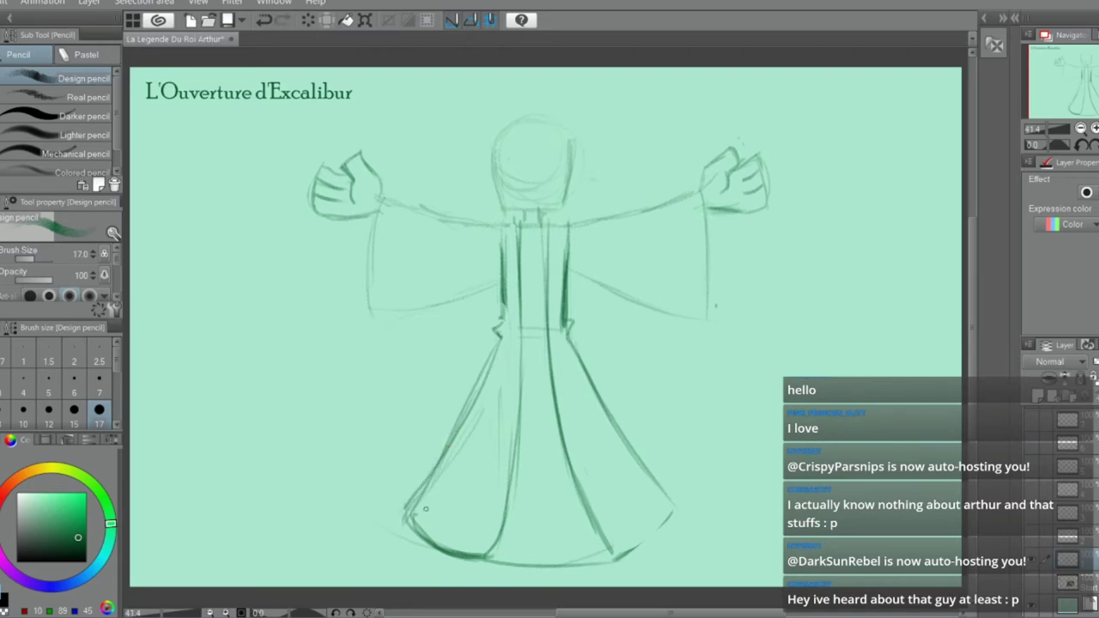
# Erase the old hem curve between the two robe panels and redraw it as a slightly higher inner hem line
pyautogui.press('e')
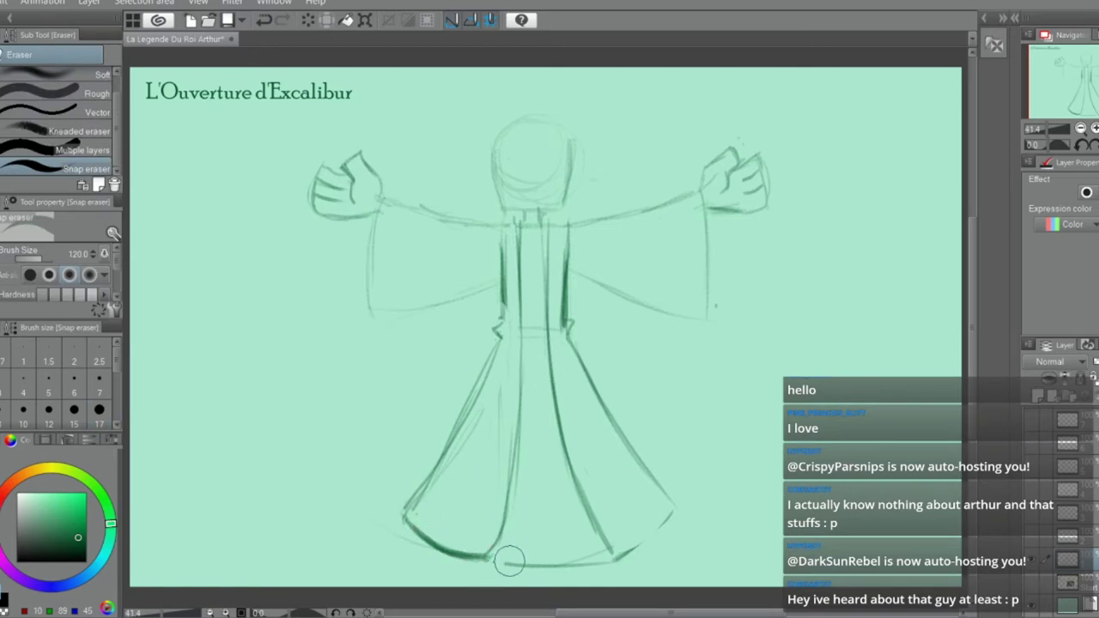
pyautogui.press('p')
pyautogui.moveTo(505, 558); pyautogui.dragTo(597, 550)
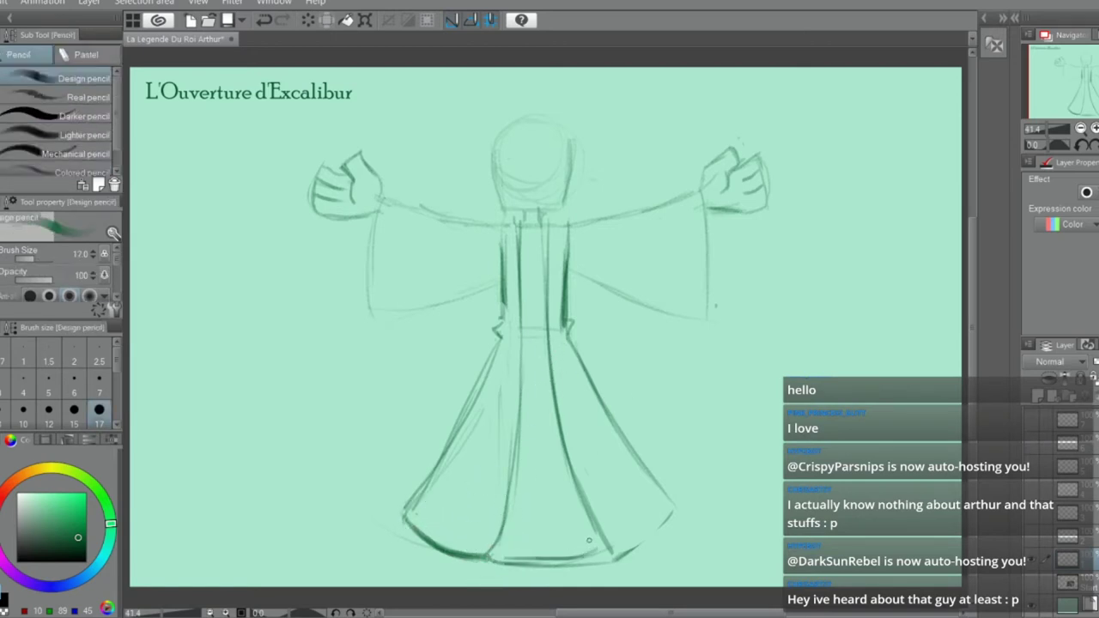
pyautogui.press('e')
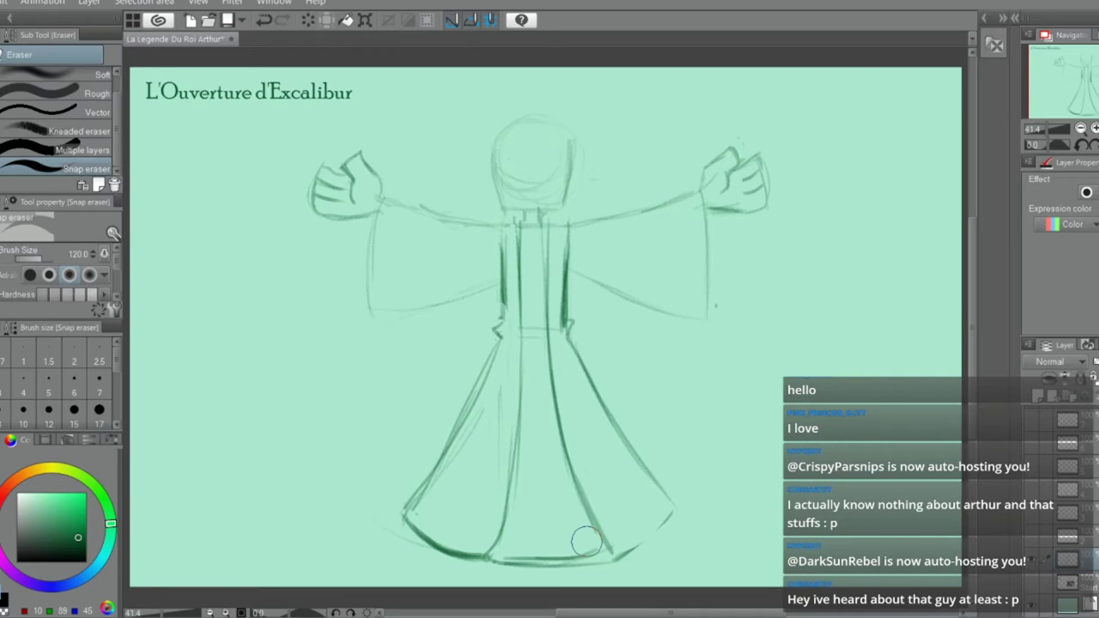
pyautogui.moveTo(608, 613)
pyautogui.mouseDown()
pyautogui.moveTo(583, 613)
pyautogui.moveTo(606, 612)
pyautogui.mouseUp()
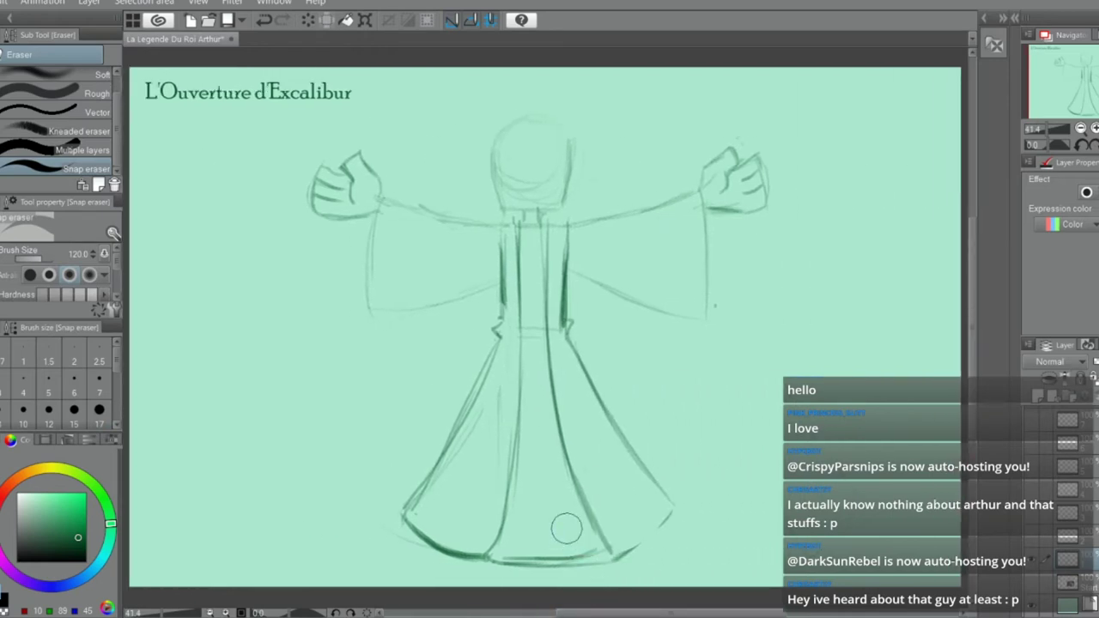
pyautogui.press('p')
pyautogui.moveTo(612, 547)
pyautogui.mouseDown()
pyautogui.moveTo(494, 558)
pyautogui.moveTo(592, 558)
pyautogui.moveTo(515, 563)
pyautogui.moveTo(581, 559)
pyautogui.mouseUp()
pyautogui.press('e')
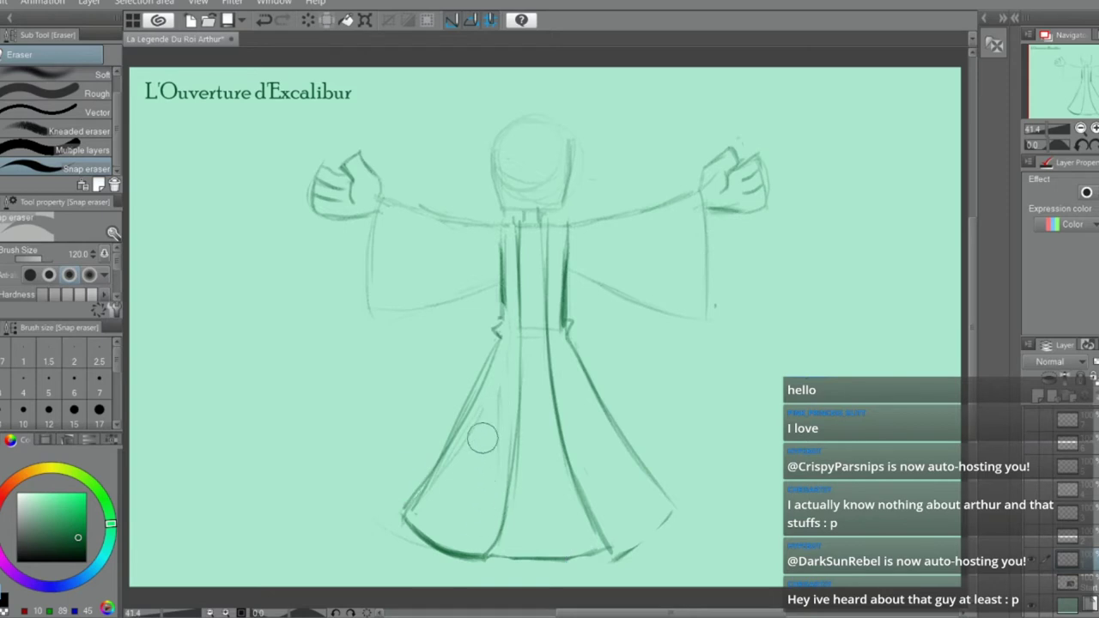
# Reshape the left robe panel's hem into a slanted edge ending in a pointed inner corner
pyautogui.press('p')
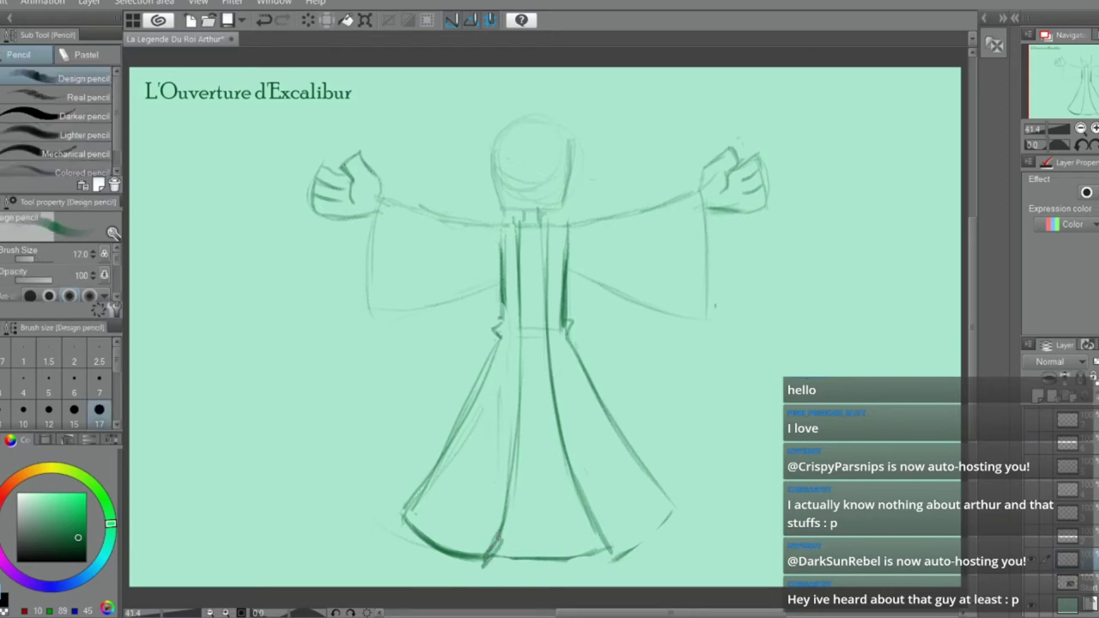
pyautogui.press('e')
pyautogui.moveTo(496, 534); pyautogui.dragTo(479, 549)
pyautogui.press('p')
pyautogui.moveTo(410, 518); pyautogui.dragTo(435, 537)
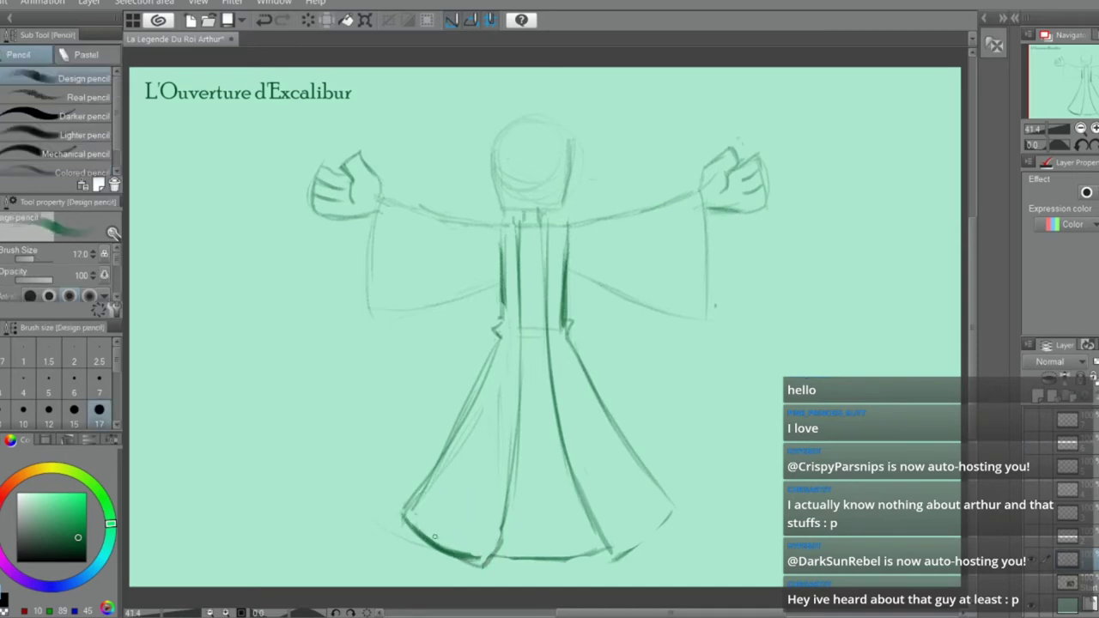
pyautogui.press('e')
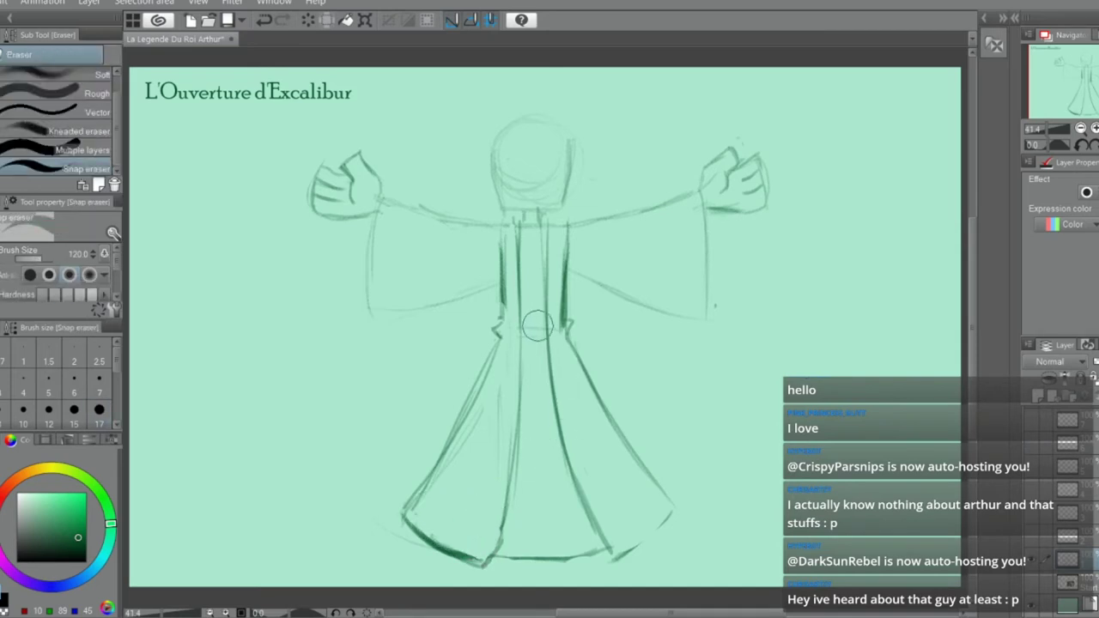
# Sketch the outlines of two glaring eyes on the head, with upper lids slanting down toward the nose
pyautogui.press('p')
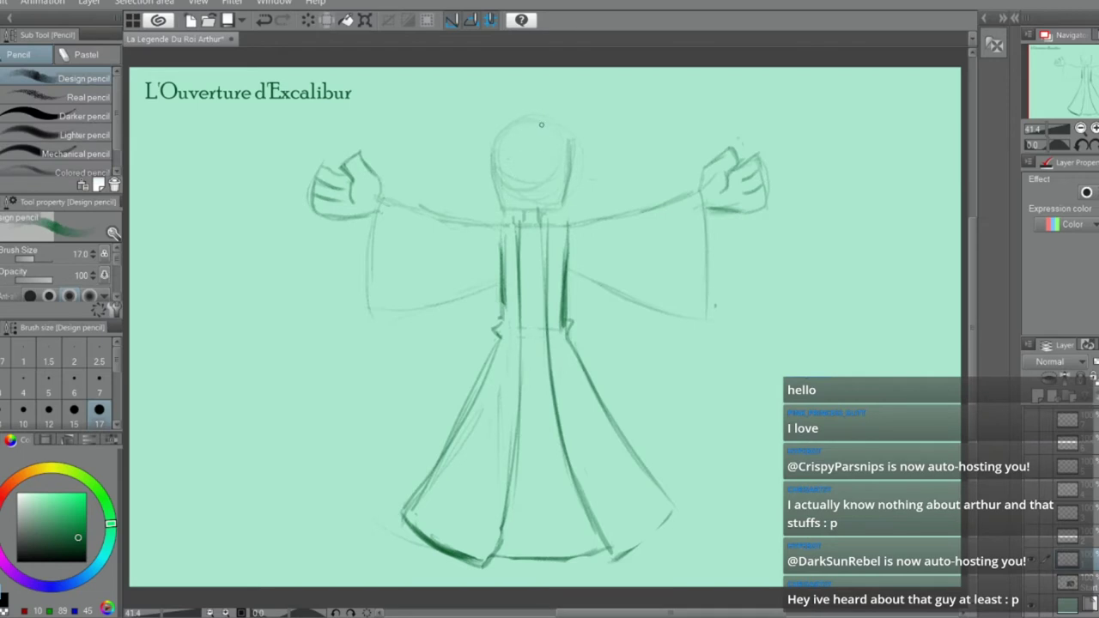
pyautogui.scroll(7, 541, 124)
pyautogui.moveTo(510, 177); pyautogui.dragTo(617, 139)
pyautogui.hotkey('ctrl', 'z')
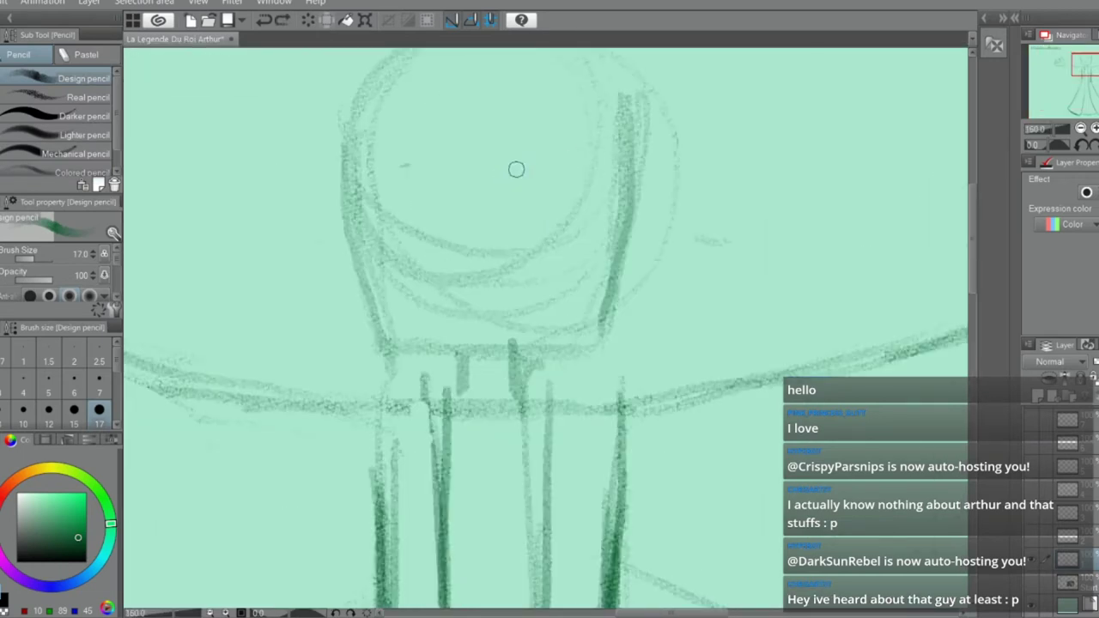
pyautogui.moveTo(516, 169)
pyautogui.mouseDown()
pyautogui.moveTo(528, 174)
pyautogui.moveTo(519, 218)
pyautogui.moveTo(579, 225)
pyautogui.moveTo(599, 159)
pyautogui.moveTo(566, 217)
pyautogui.mouseUp()
pyautogui.press('e')
pyautogui.moveTo(541, 171)
pyautogui.mouseDown()
pyautogui.moveTo(584, 135)
pyautogui.moveTo(539, 177)
pyautogui.moveTo(561, 163)
pyautogui.mouseUp()
pyautogui.press('p')
pyautogui.hotkey('ctrl', 'z')
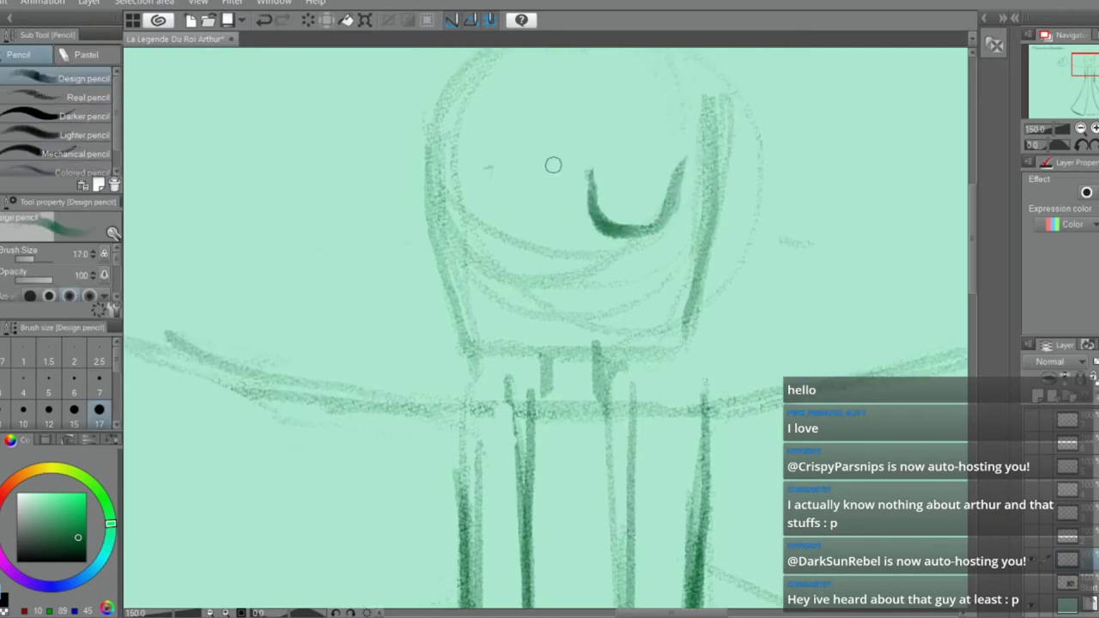
pyautogui.moveTo(515, 174); pyautogui.dragTo(583, 162)
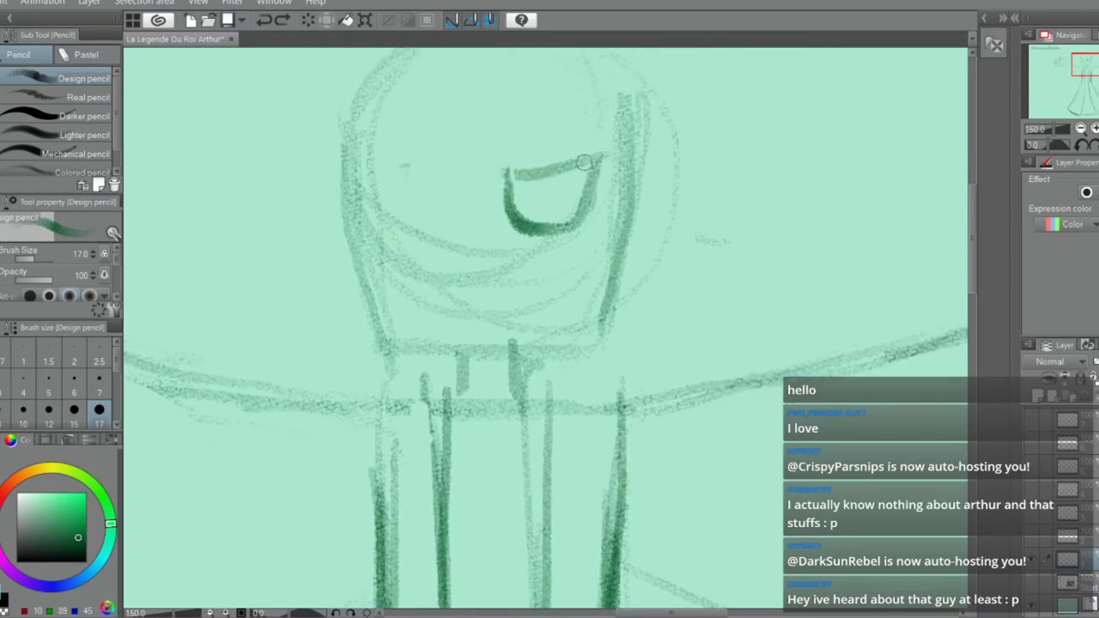
pyautogui.moveTo(439, 181)
pyautogui.mouseDown()
pyautogui.moveTo(385, 166)
pyautogui.moveTo(373, 198)
pyautogui.moveTo(388, 183)
pyautogui.moveTo(432, 233)
pyautogui.moveTo(421, 235)
pyautogui.moveTo(445, 231)
pyautogui.moveTo(457, 206)
pyautogui.moveTo(414, 172)
pyautogui.moveTo(459, 179)
pyautogui.moveTo(370, 162)
pyautogui.moveTo(488, 189)
pyautogui.moveTo(417, 160)
pyautogui.mouseUp()
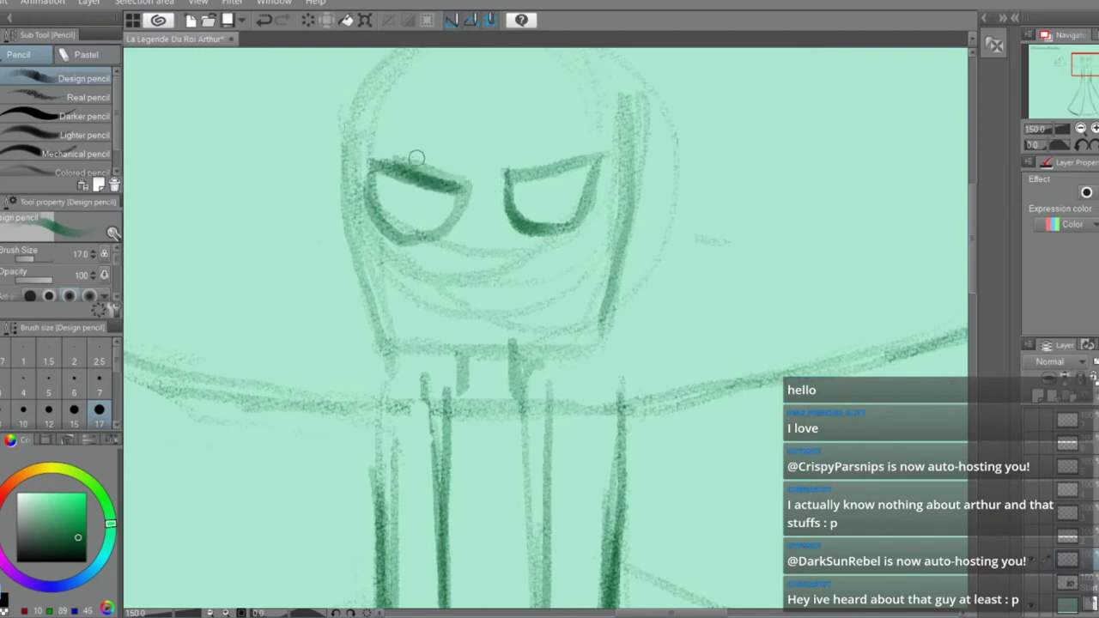
# Fill in a tall shaded iris inside each eye and refine the slanted upper lids
pyautogui.press('e')
pyautogui.moveTo(505, 169)
pyautogui.mouseDown()
pyautogui.moveTo(486, 175)
pyautogui.moveTo(518, 186)
pyautogui.moveTo(499, 192)
pyautogui.moveTo(554, 189)
pyautogui.moveTo(532, 182)
pyautogui.moveTo(546, 218)
pyautogui.mouseUp()
pyautogui.press('p')
pyautogui.hotkey('ctrl', 'z')
pyautogui.moveTo(551, 178); pyautogui.dragTo(547, 225)
pyautogui.moveTo(425, 190)
pyautogui.mouseDown()
pyautogui.moveTo(400, 202)
pyautogui.moveTo(408, 196)
pyautogui.moveTo(419, 227)
pyautogui.moveTo(431, 194)
pyautogui.mouseUp()
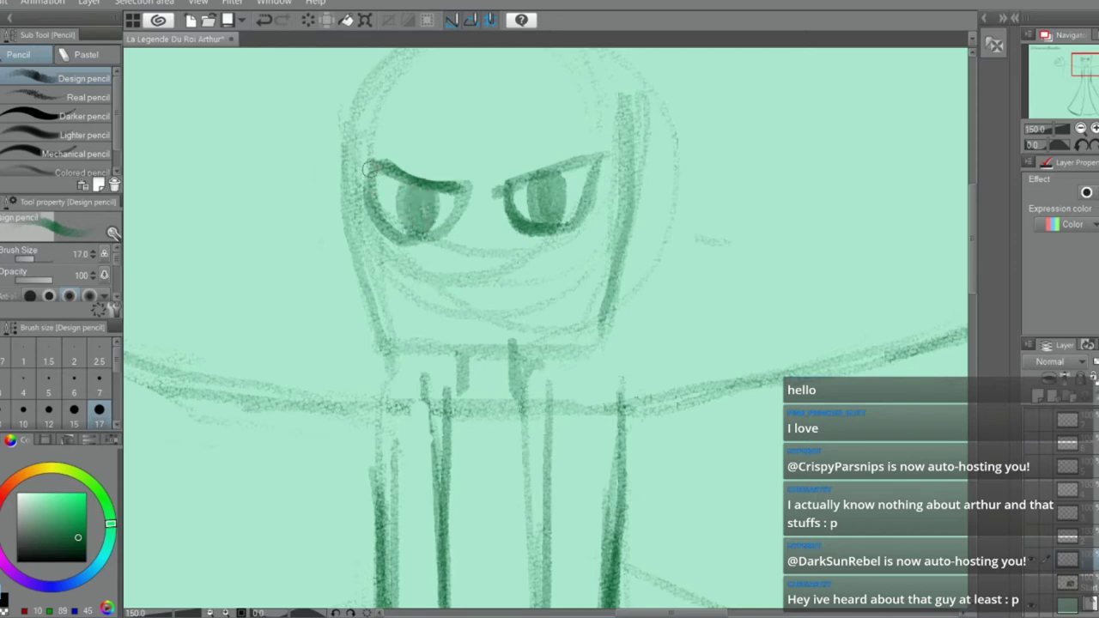
# Darken and thicken the outlines of both eyes and clean the stray mark between them
pyautogui.moveTo(369, 170)
pyautogui.mouseDown()
pyautogui.moveTo(416, 231)
pyautogui.moveTo(406, 232)
pyautogui.moveTo(455, 215)
pyautogui.mouseUp()
pyautogui.press('e')
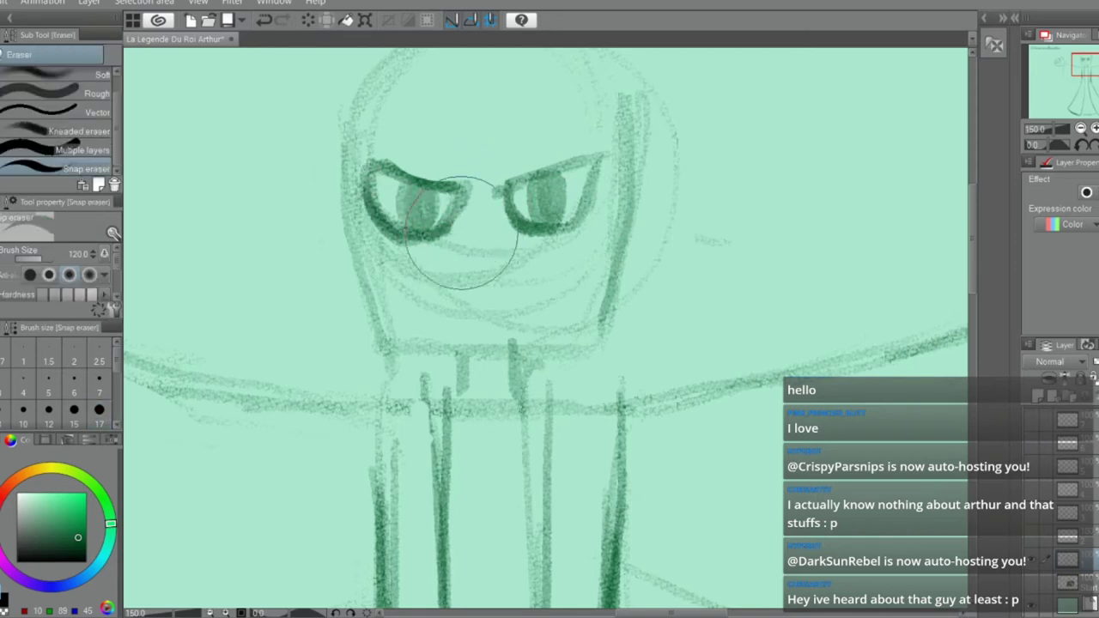
pyautogui.press('p')
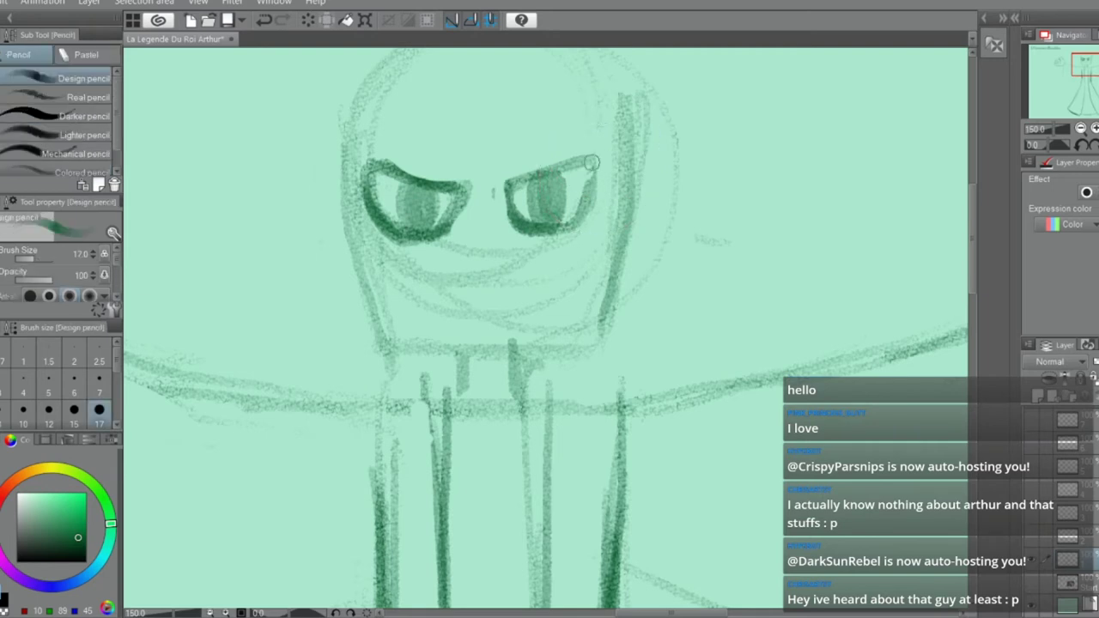
pyautogui.moveTo(591, 162); pyautogui.dragTo(570, 224)
pyautogui.moveTo(516, 192); pyautogui.dragTo(507, 219)
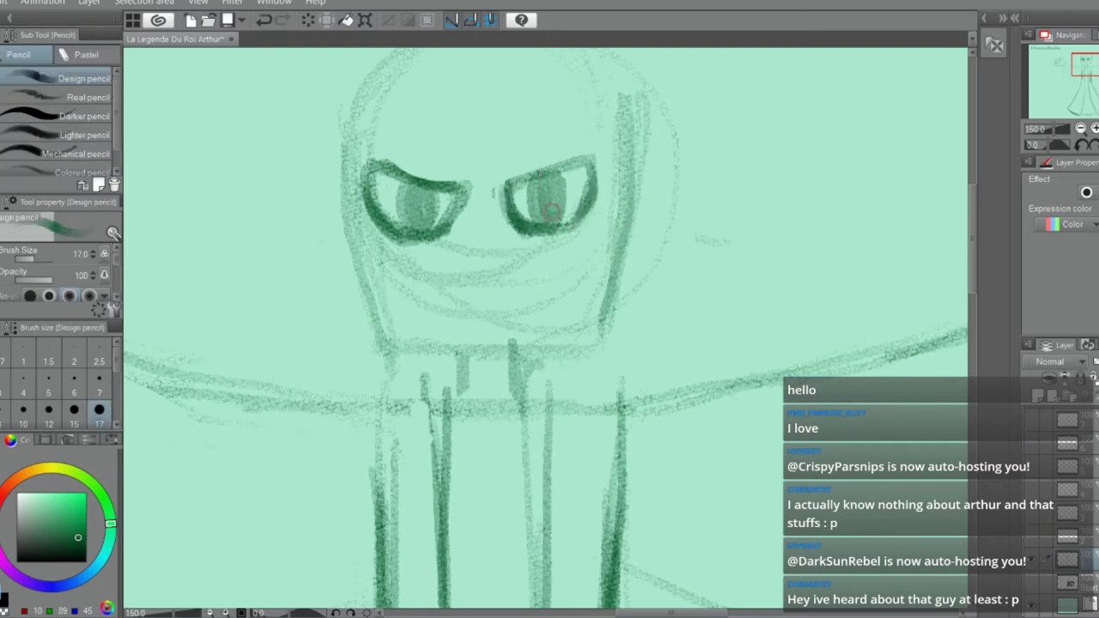
# Erase the guide curves across the lower face and draw a narrow triangular nose between the eyes
pyautogui.press('e')
pyautogui.moveTo(412, 275)
pyautogui.mouseDown()
pyautogui.moveTo(449, 287)
pyautogui.moveTo(550, 274)
pyautogui.mouseUp()
pyautogui.press('p')
pyautogui.moveTo(479, 219)
pyautogui.mouseDown()
pyautogui.moveTo(470, 273)
pyautogui.moveTo(502, 258)
pyautogui.moveTo(493, 256)
pyautogui.mouseUp()
pyautogui.hotkey('ctrl', 'z')
pyautogui.hotkey('ctrl', 'z')
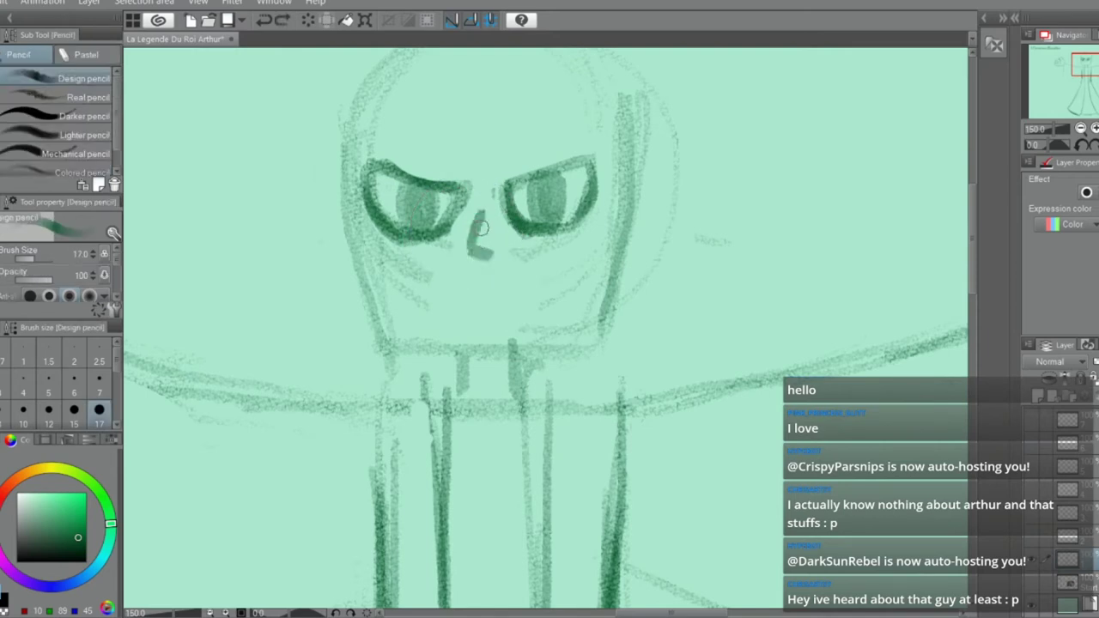
pyautogui.hotkey('ctrl', 'z')
pyautogui.moveTo(477, 213)
pyautogui.mouseDown()
pyautogui.moveTo(466, 265)
pyautogui.moveTo(493, 266)
pyautogui.moveTo(482, 212)
pyautogui.moveTo(491, 262)
pyautogui.mouseUp()
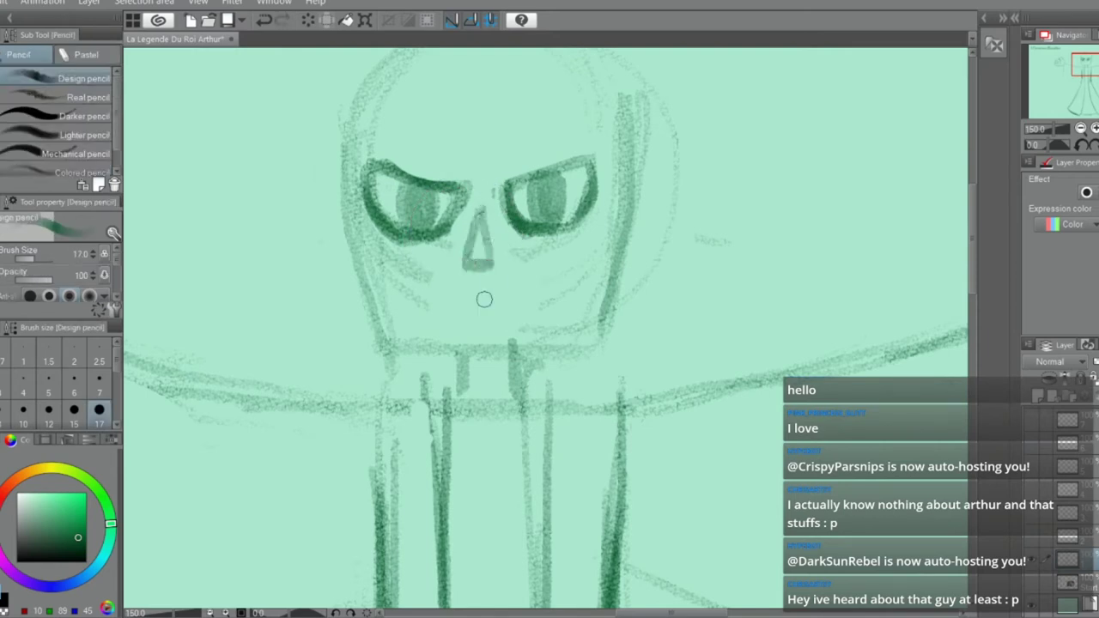
# Draw a short, straight mouth line below the nose
pyautogui.moveTo(434, 302); pyautogui.dragTo(522, 306)
pyautogui.hotkey('ctrl', 'z')
pyautogui.hotkey('ctrl', 'z')
pyautogui.moveTo(455, 305); pyautogui.dragTo(517, 306)
pyautogui.hotkey('ctrl', 'z')
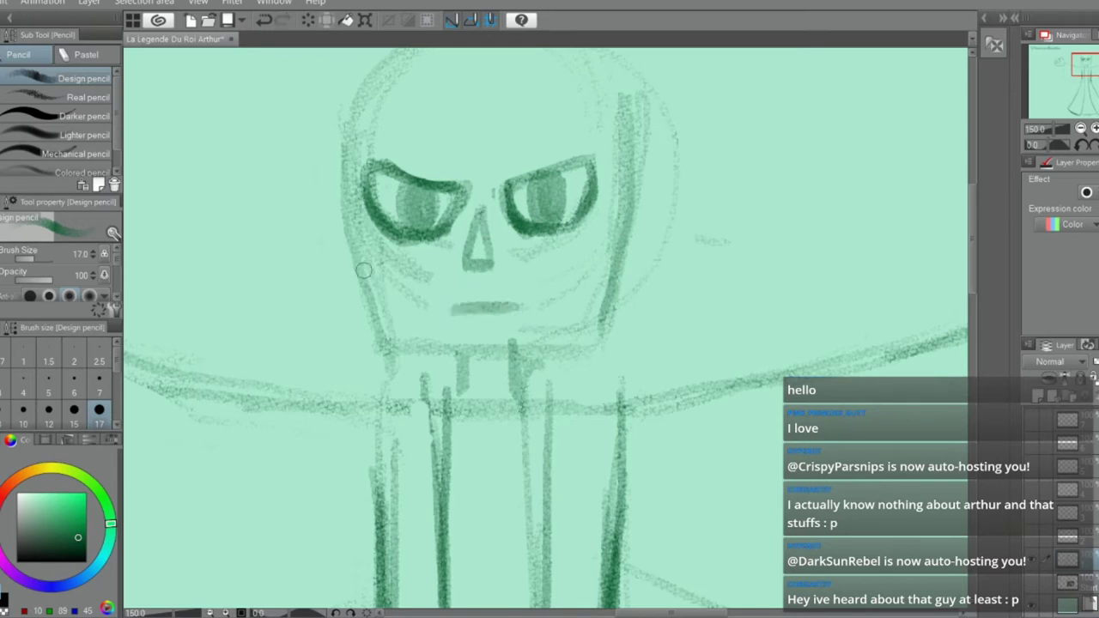
# Draw the beard's left outline from a pointed cheek tuft down to a curved tip on the chest
pyautogui.moveTo(357, 211); pyautogui.dragTo(343, 323)
pyautogui.hotkey('ctrl', 'z')
pyautogui.moveTo(359, 215)
pyautogui.mouseDown()
pyautogui.moveTo(331, 289)
pyautogui.moveTo(383, 396)
pyautogui.mouseUp()
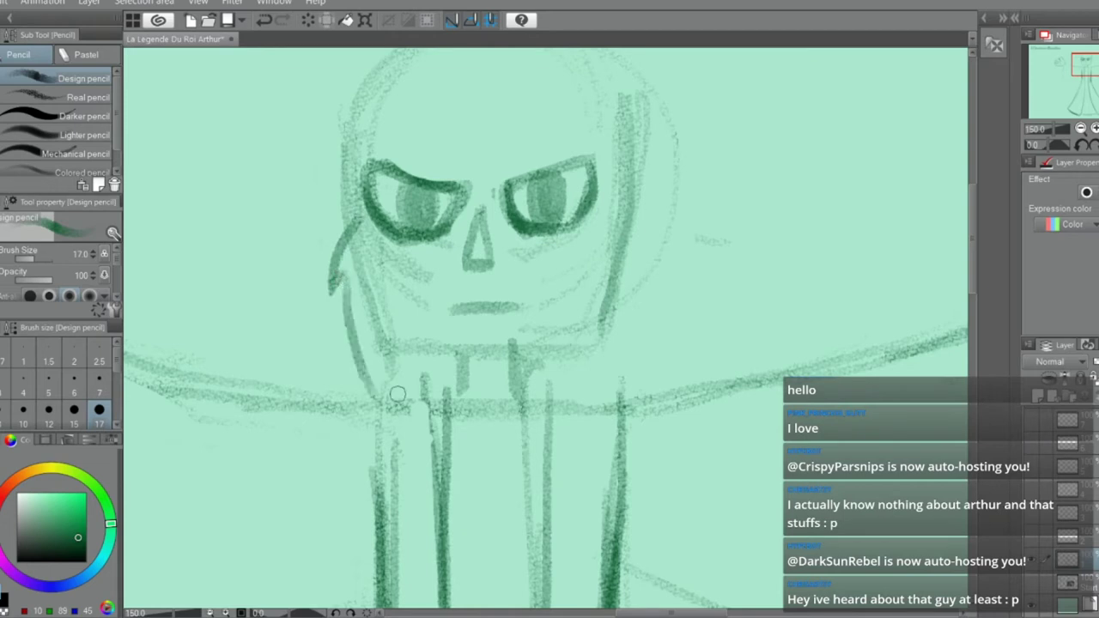
pyautogui.moveTo(353, 351); pyautogui.dragTo(434, 472)
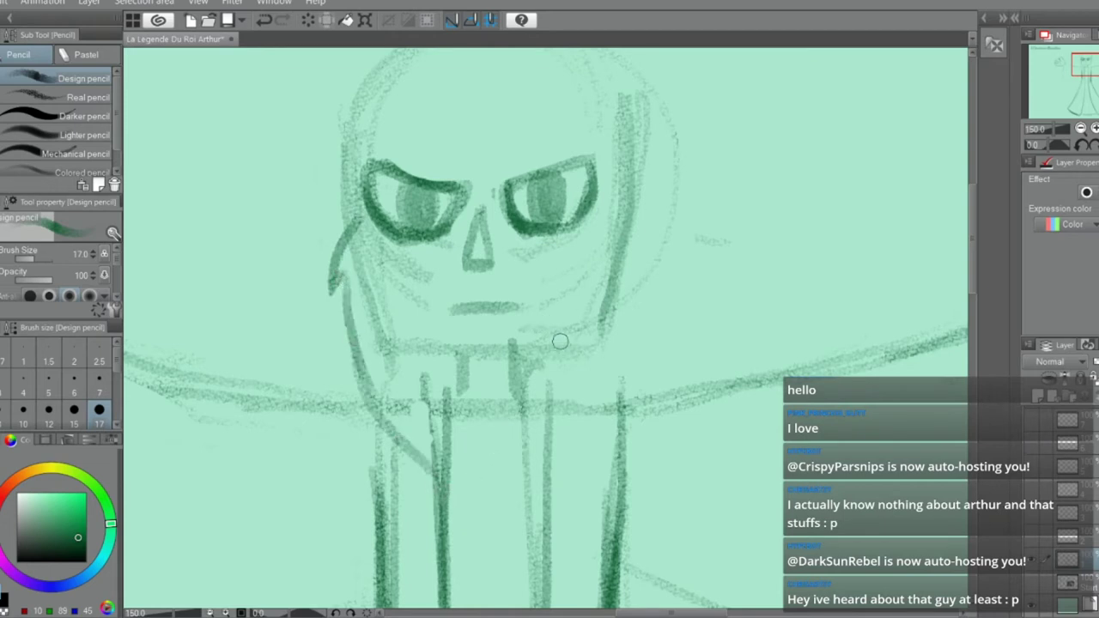
pyautogui.scroll(-1, 560, 341)
pyautogui.scroll(1, 589, 320)
pyautogui.hotkey('ctrl', 'z')
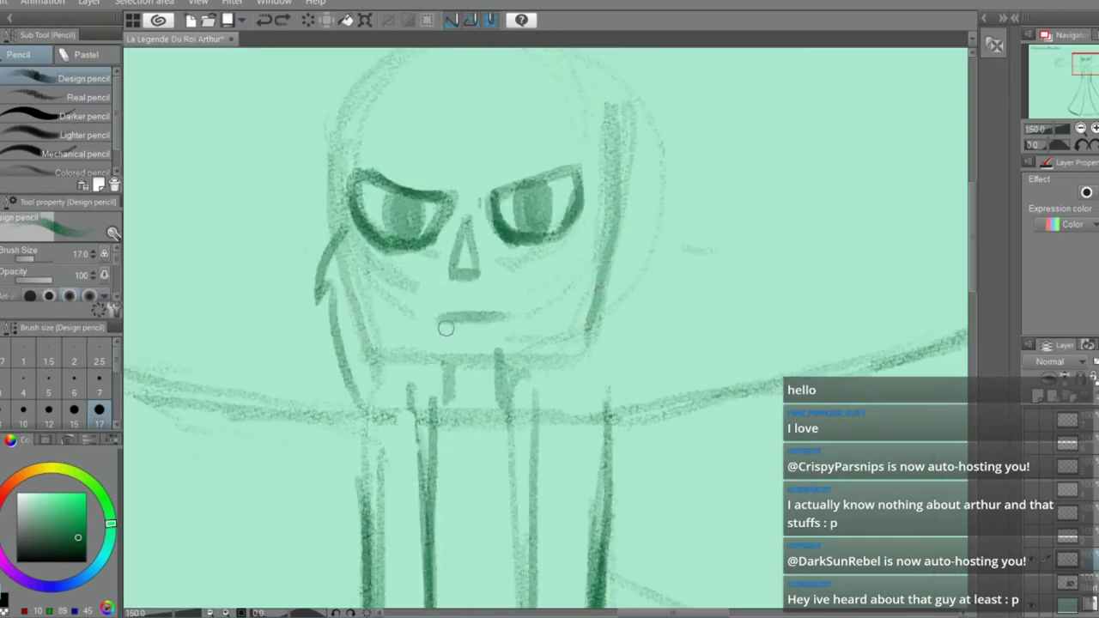
pyautogui.moveTo(351, 395)
pyautogui.mouseDown()
pyautogui.moveTo(421, 474)
pyautogui.moveTo(505, 539)
pyautogui.mouseUp()
pyautogui.moveTo(464, 483)
pyautogui.mouseDown()
pyautogui.moveTo(494, 562)
pyautogui.moveTo(530, 468)
pyautogui.mouseUp()
pyautogui.moveTo(514, 518); pyautogui.dragTo(535, 435)
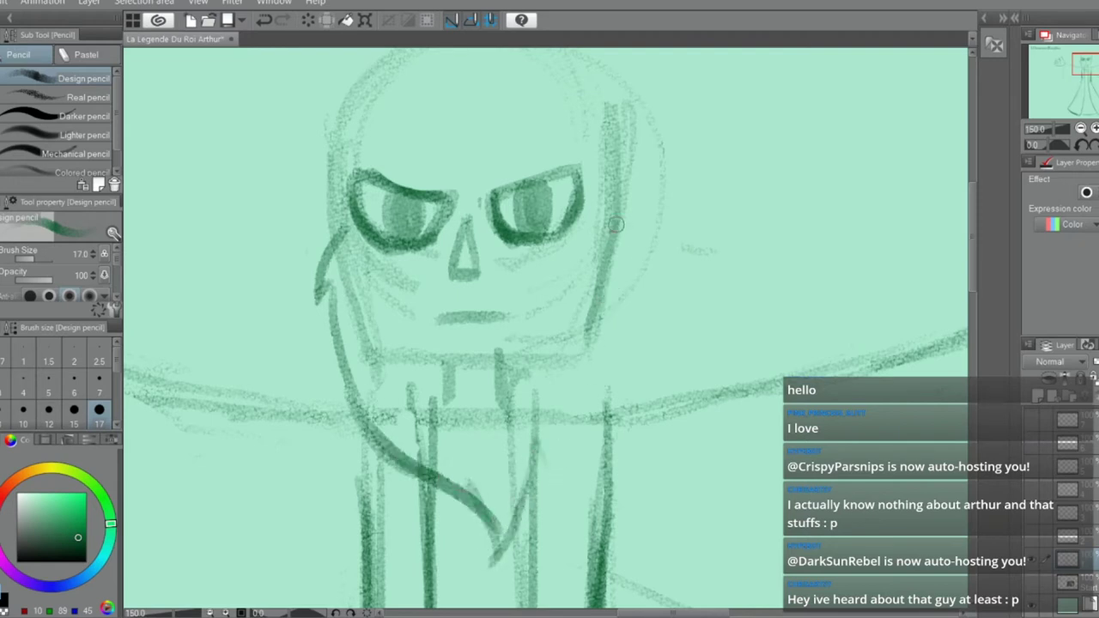
# Draw the right cheek tuft and the beard's right outline curving down toward the tip
pyautogui.moveTo(616, 224)
pyautogui.mouseDown()
pyautogui.moveTo(636, 299)
pyautogui.moveTo(619, 284)
pyautogui.moveTo(564, 499)
pyautogui.mouseUp()
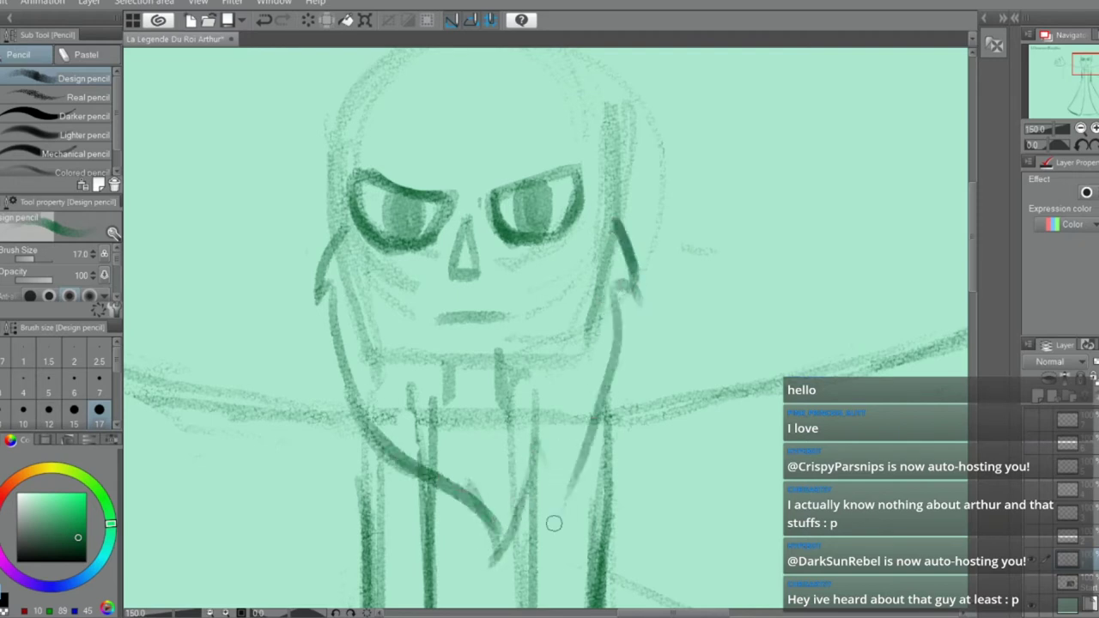
pyautogui.hotkey('ctrl', 'z')
pyautogui.moveTo(617, 279)
pyautogui.mouseDown()
pyautogui.moveTo(555, 483)
pyautogui.moveTo(529, 525)
pyautogui.mouseUp()
pyautogui.scroll(-2, 542, 405)
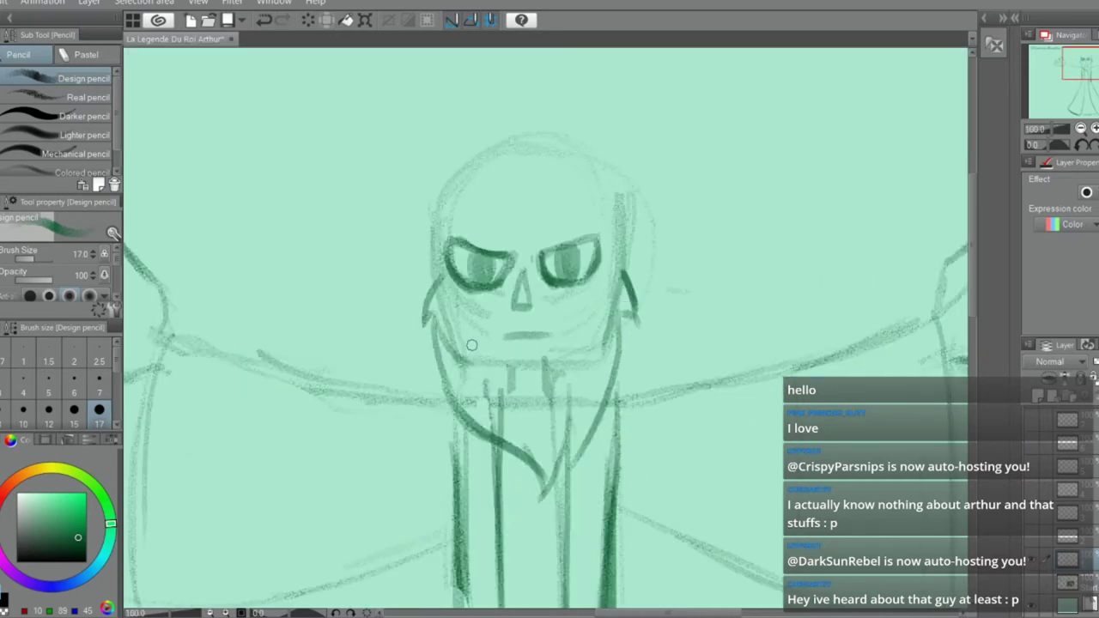
pyautogui.press('e')
pyautogui.moveTo(433, 331)
pyautogui.mouseDown()
pyautogui.moveTo(417, 373)
pyautogui.moveTo(467, 369)
pyautogui.moveTo(433, 317)
pyautogui.moveTo(472, 360)
pyautogui.moveTo(481, 427)
pyautogui.mouseUp()
pyautogui.press('p')
pyautogui.hotkey('ctrl', 'z')
pyautogui.hotkey('ctrl', 'z')
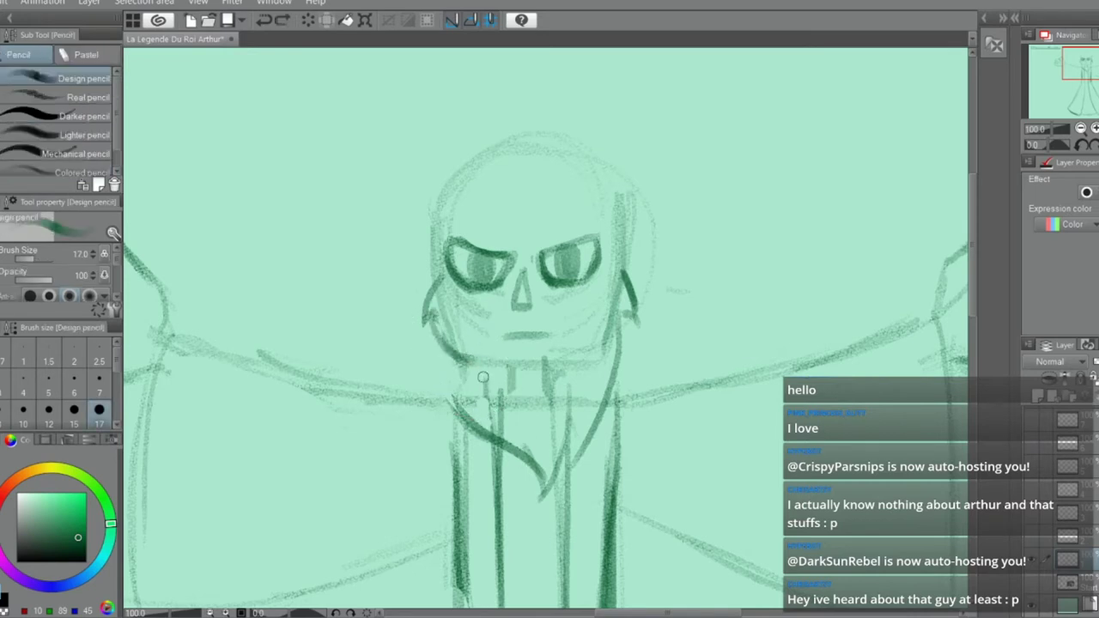
pyautogui.hotkey('ctrl', 'z')
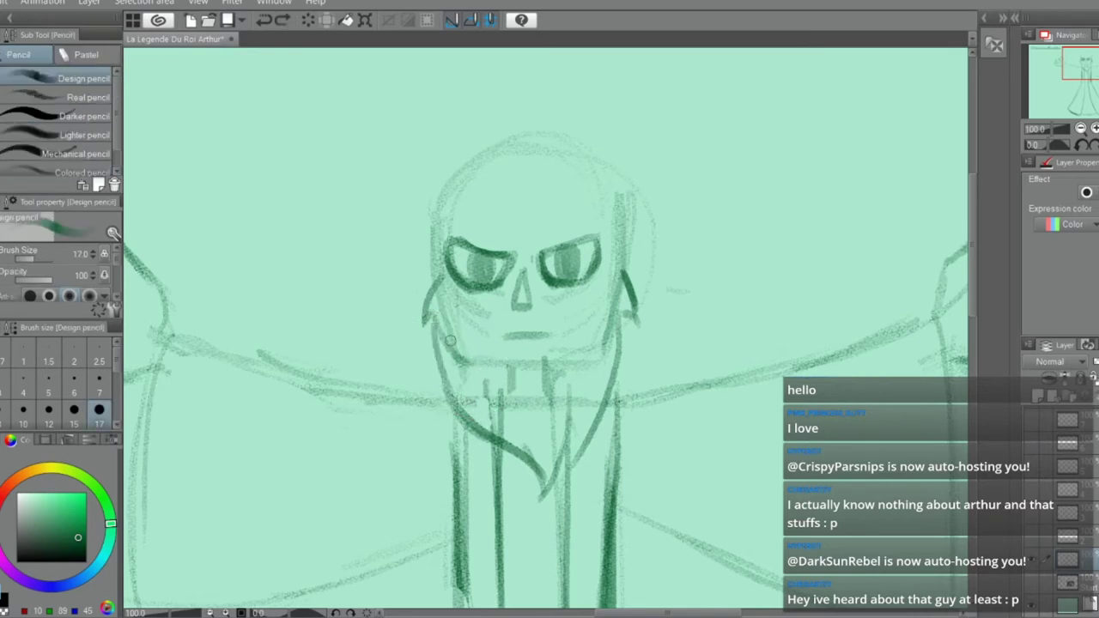
# Erase the stray jaw mark inside the left cheek and extend the beard's right outline down to a pointed tip
pyautogui.press('e')
pyautogui.moveTo(443, 346); pyautogui.dragTo(450, 357)
pyautogui.press('p')
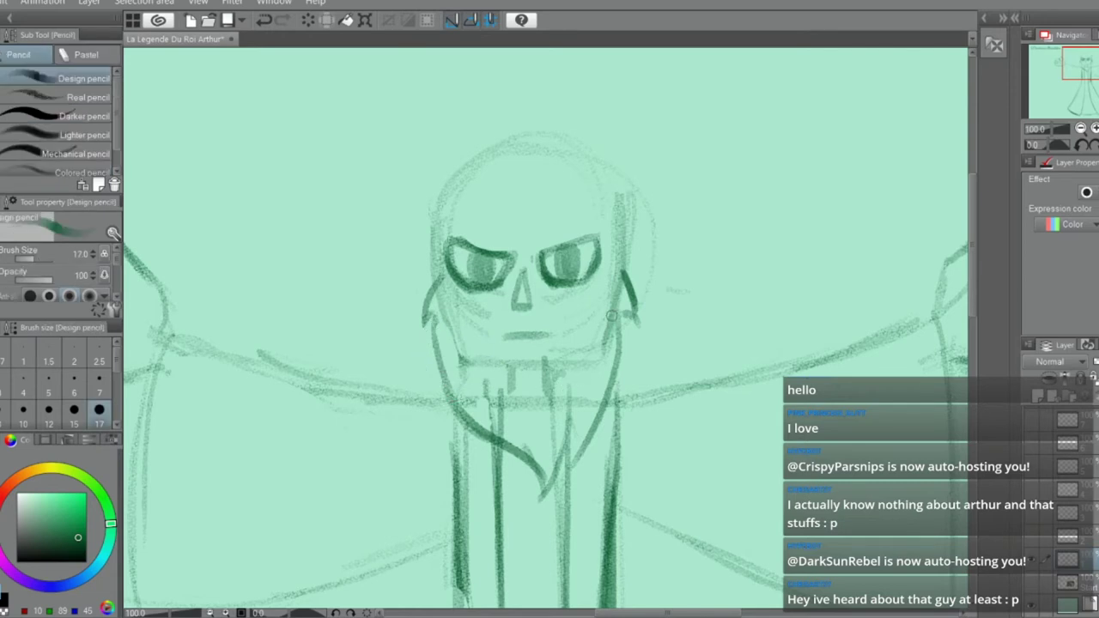
pyautogui.moveTo(613, 321); pyautogui.dragTo(558, 493)
pyautogui.moveTo(591, 438); pyautogui.dragTo(537, 527)
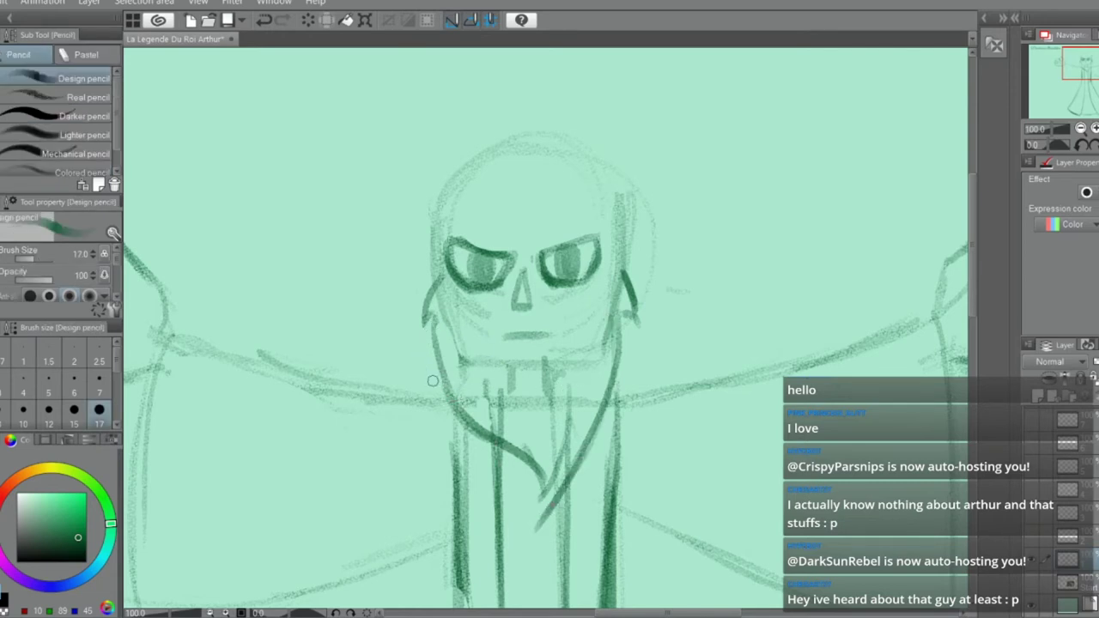
# Rework the beard's left outline, trimming its outer edge and extending it in a long curve down the chest
pyautogui.moveTo(439, 320)
pyautogui.mouseDown()
pyautogui.moveTo(485, 426)
pyautogui.moveTo(438, 328)
pyautogui.moveTo(477, 420)
pyautogui.mouseUp()
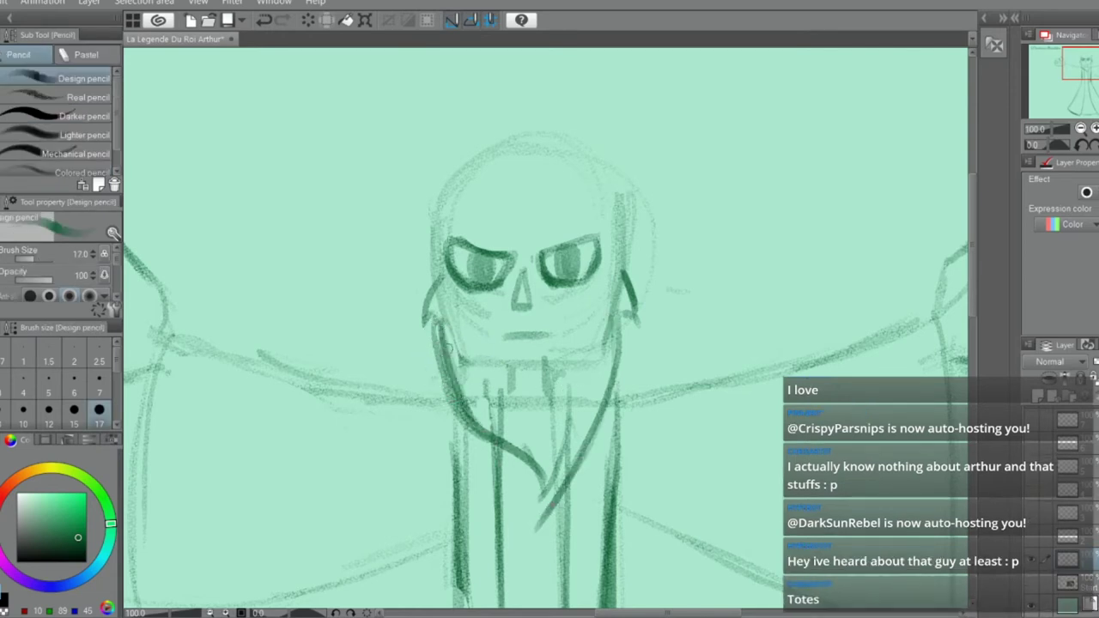
pyautogui.press('e')
pyautogui.moveTo(439, 364)
pyautogui.mouseDown()
pyautogui.moveTo(432, 328)
pyautogui.moveTo(455, 378)
pyautogui.mouseUp()
pyautogui.press('p')
pyautogui.moveTo(472, 414)
pyautogui.mouseDown()
pyautogui.moveTo(511, 486)
pyautogui.moveTo(530, 555)
pyautogui.mouseUp()
pyautogui.moveTo(503, 458); pyautogui.dragTo(526, 597)
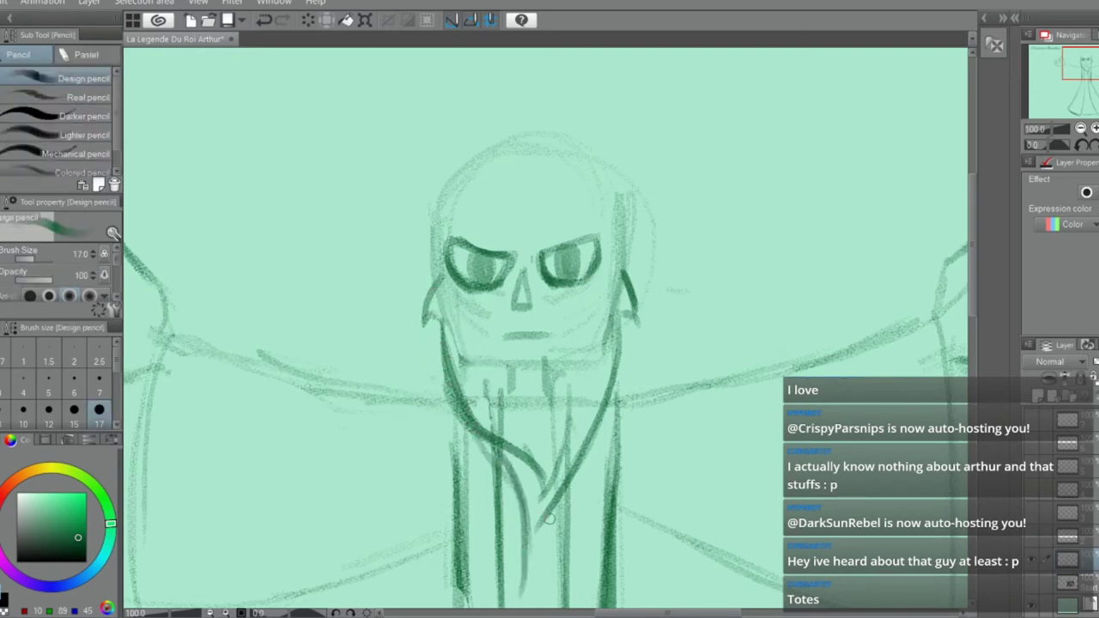
# Erase the jaw, neck and collar lines inside the beard and redraw its left outline from cheek to chest
pyautogui.moveTo(973, 293); pyautogui.dragTo(972, 331)
pyautogui.press('e')
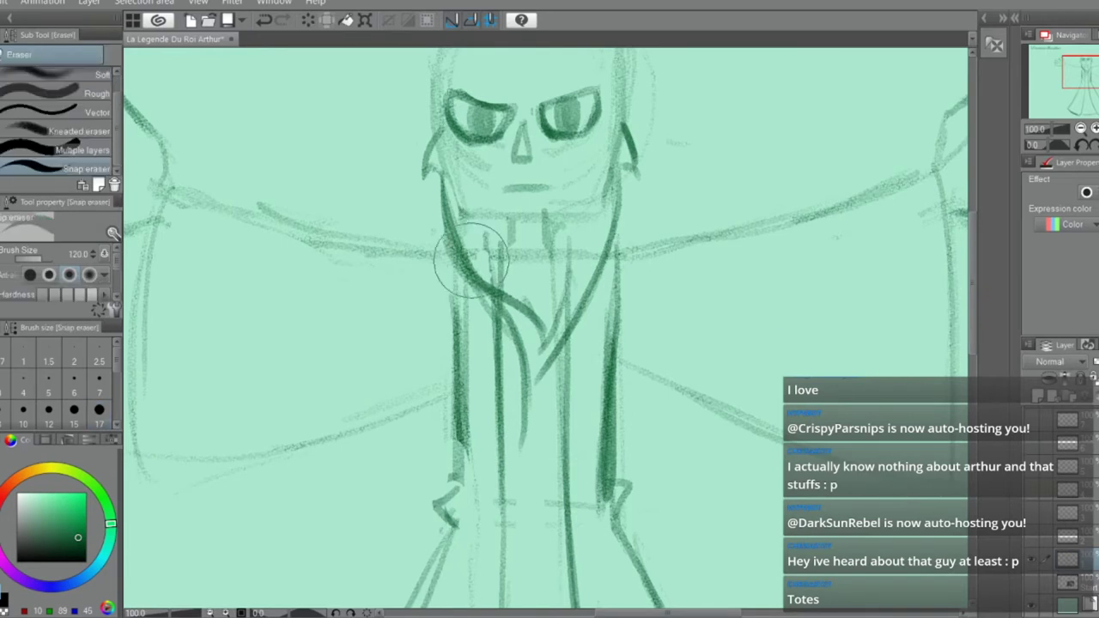
pyautogui.moveTo(471, 225); pyautogui.dragTo(507, 294)
pyautogui.moveTo(452, 186)
pyautogui.mouseDown()
pyautogui.moveTo(505, 248)
pyautogui.moveTo(545, 327)
pyautogui.moveTo(560, 271)
pyautogui.moveTo(545, 217)
pyautogui.moveTo(517, 213)
pyautogui.moveTo(581, 220)
pyautogui.moveTo(585, 249)
pyautogui.moveTo(568, 289)
pyautogui.moveTo(515, 292)
pyautogui.mouseUp()
pyautogui.press('p')
pyautogui.moveTo(439, 168)
pyautogui.mouseDown()
pyautogui.moveTo(442, 214)
pyautogui.moveTo(507, 303)
pyautogui.moveTo(522, 352)
pyautogui.mouseUp()
pyautogui.moveTo(494, 302)
pyautogui.mouseDown()
pyautogui.moveTo(525, 356)
pyautogui.moveTo(487, 436)
pyautogui.moveTo(511, 475)
pyautogui.moveTo(546, 471)
pyautogui.mouseUp()
pyautogui.hotkey('ctrl', 'z')
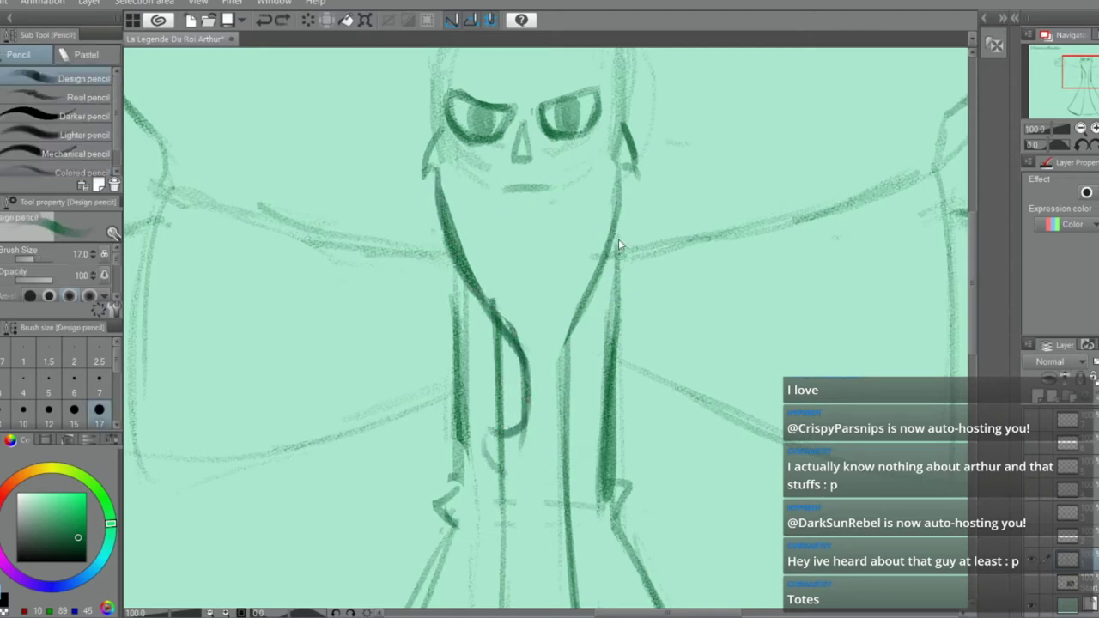
# Redraw the beard's right outline as a longer curve toward the waist and erase the older lines inside it
pyautogui.moveTo(618, 185); pyautogui.dragTo(594, 346)
pyautogui.moveTo(620, 183)
pyautogui.mouseDown()
pyautogui.moveTo(594, 343)
pyautogui.moveTo(532, 452)
pyautogui.moveTo(495, 475)
pyautogui.mouseUp()
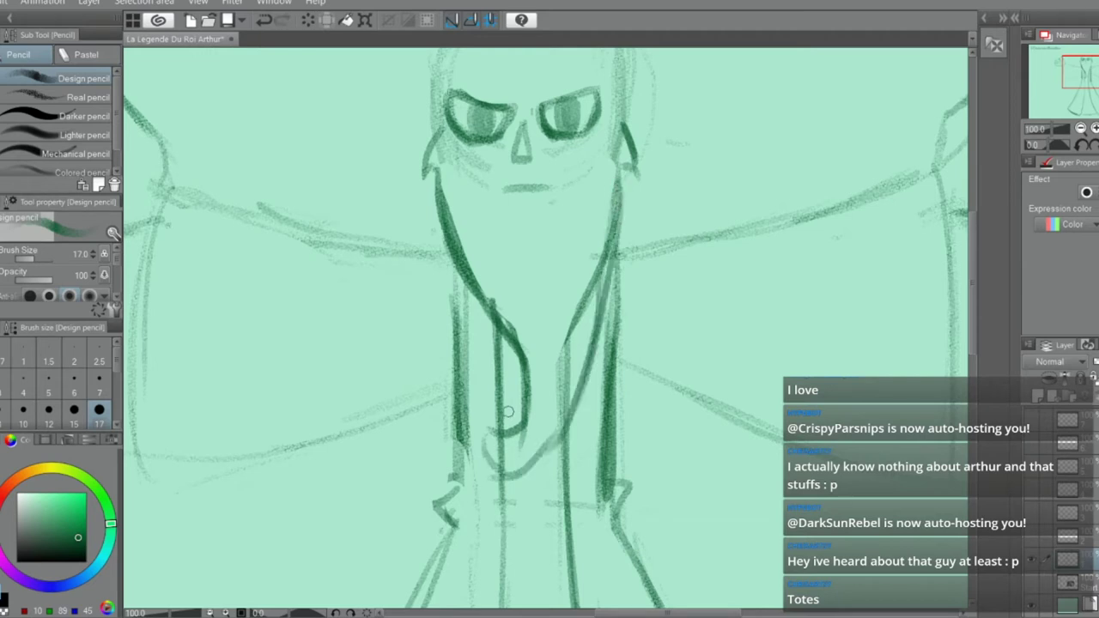
pyautogui.press('e')
pyautogui.moveTo(556, 378)
pyautogui.mouseDown()
pyautogui.moveTo(541, 431)
pyautogui.moveTo(551, 393)
pyautogui.moveTo(555, 414)
pyautogui.moveTo(502, 459)
pyautogui.moveTo(481, 443)
pyautogui.moveTo(551, 467)
pyautogui.moveTo(524, 470)
pyautogui.mouseUp()
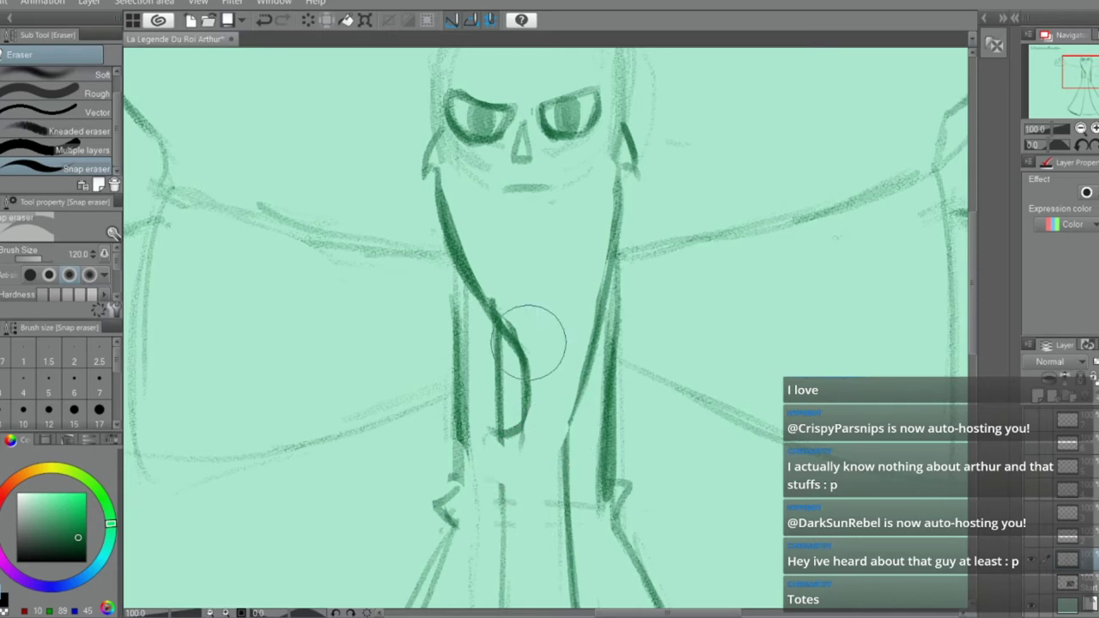
# Erase the lower part of the beard's left outline and redraw it as a straighter line toward the waist
pyautogui.moveTo(480, 266)
pyautogui.mouseDown()
pyautogui.moveTo(529, 378)
pyautogui.moveTo(530, 437)
pyautogui.mouseUp()
pyautogui.press('p')
pyautogui.moveTo(476, 263); pyautogui.dragTo(511, 439)
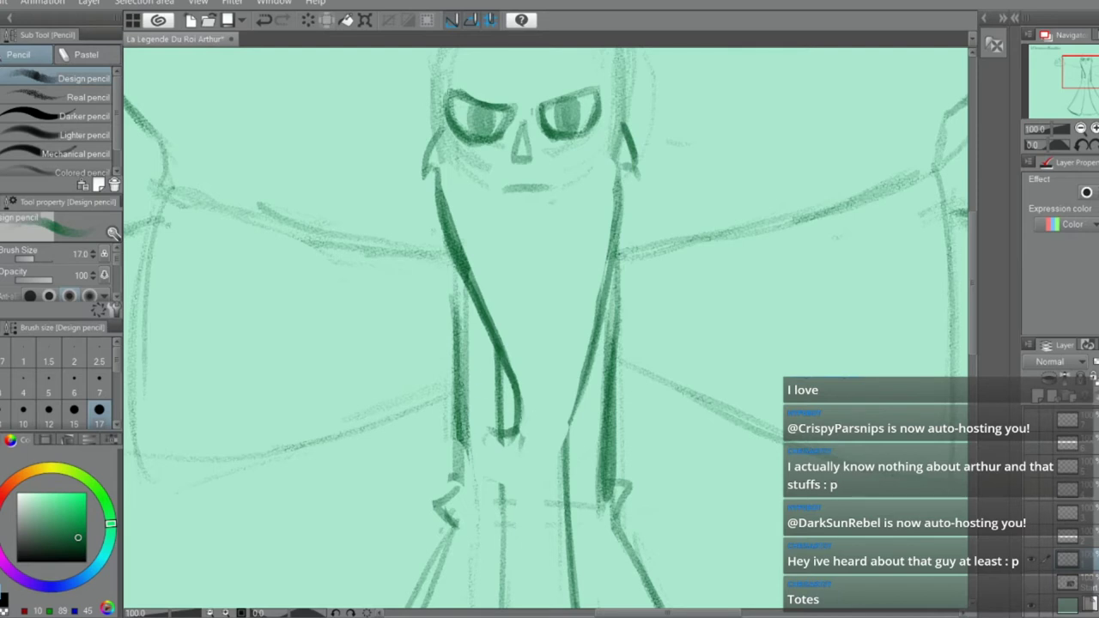
# Thin and redraw the beard's left outline, and close the beard with a curved tip above the waist
pyautogui.press('e')
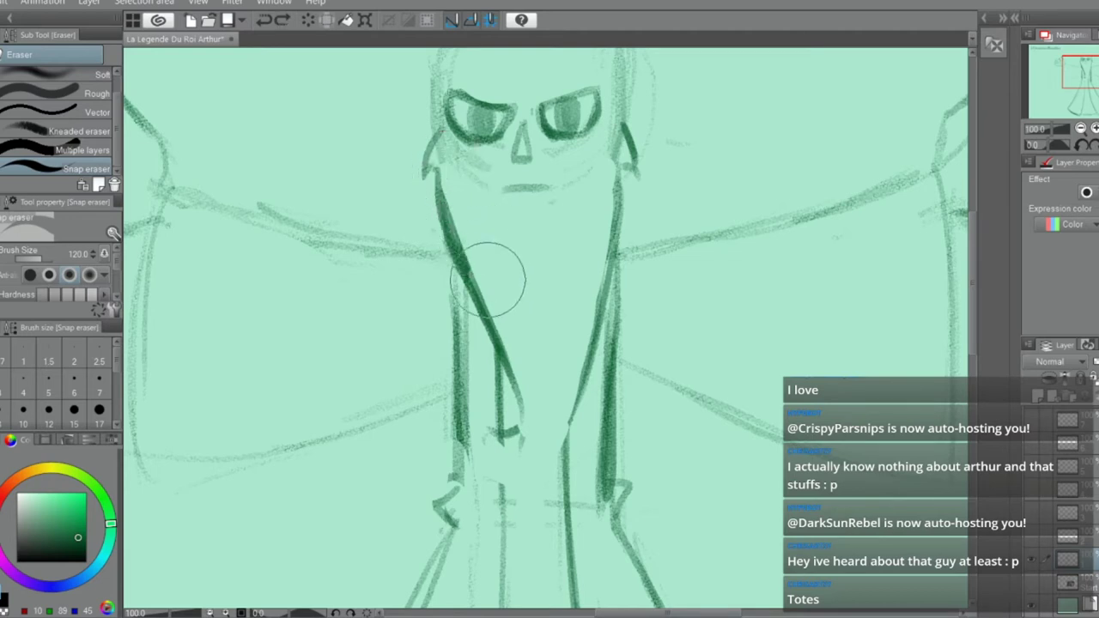
pyautogui.moveTo(446, 189); pyautogui.dragTo(485, 291)
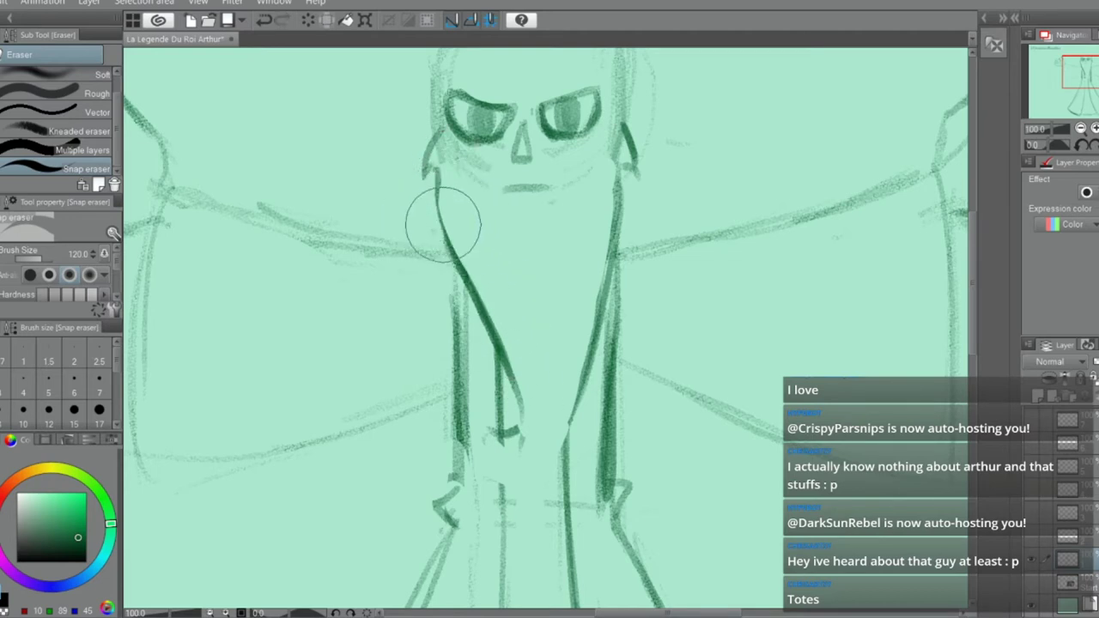
pyautogui.press('p')
pyautogui.moveTo(436, 164)
pyautogui.mouseDown()
pyautogui.moveTo(440, 235)
pyautogui.moveTo(447, 226)
pyautogui.moveTo(519, 382)
pyautogui.mouseUp()
pyautogui.moveTo(502, 346)
pyautogui.mouseDown()
pyautogui.moveTo(521, 429)
pyautogui.moveTo(502, 470)
pyautogui.moveTo(513, 476)
pyautogui.moveTo(568, 429)
pyautogui.moveTo(558, 440)
pyautogui.mouseUp()
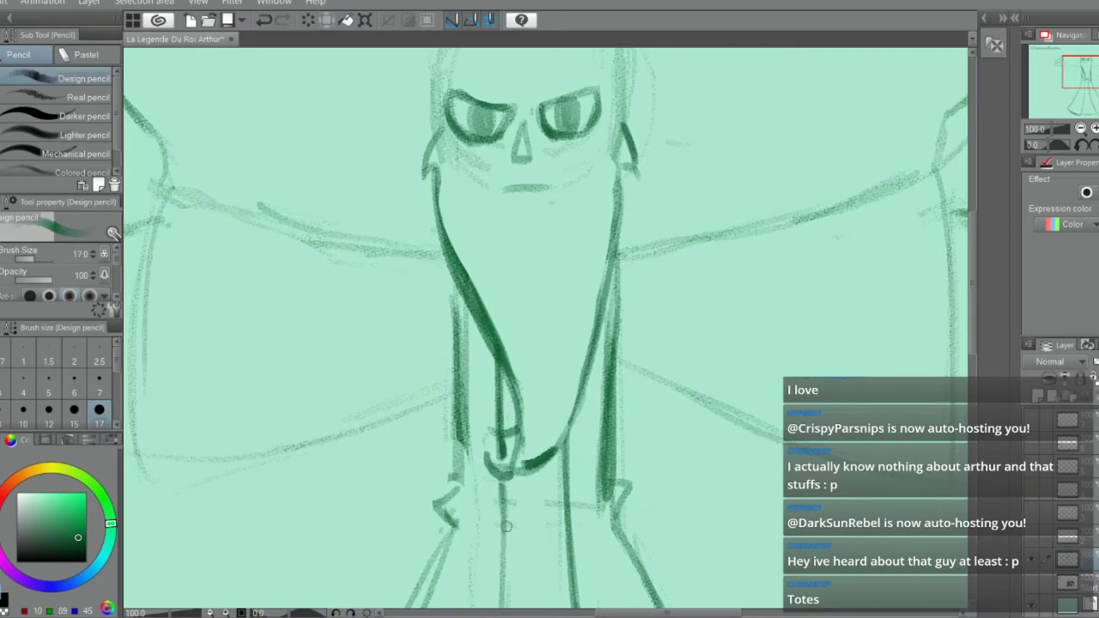
# Draw the beard's jagged upper edge across both cheeks with a moustache under the nose
pyautogui.moveTo(437, 135)
pyautogui.mouseDown()
pyautogui.moveTo(480, 177)
pyautogui.moveTo(509, 183)
pyautogui.mouseUp()
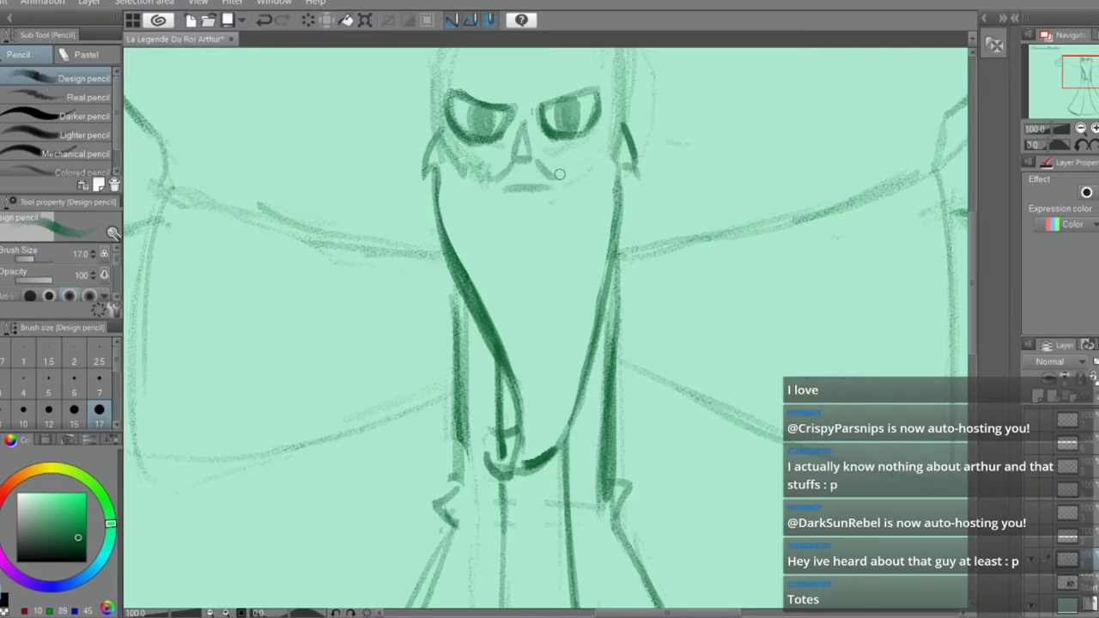
pyautogui.moveTo(581, 169); pyautogui.dragTo(618, 148)
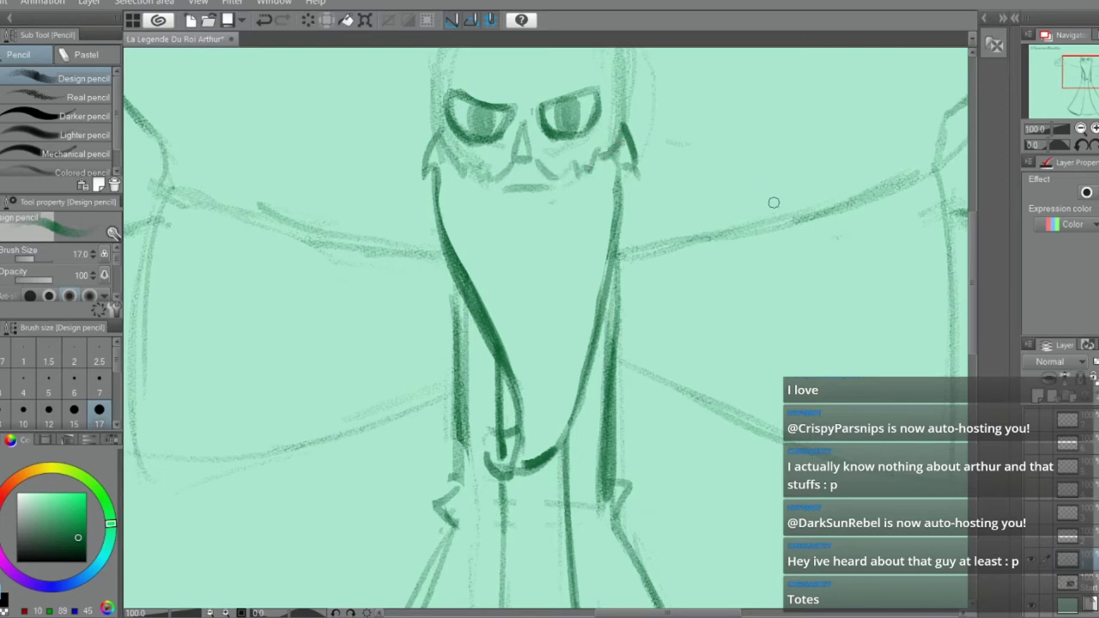
# Darken the rounded outline of the bald head over the forehead and down both sides
pyautogui.moveTo(969, 290); pyautogui.dragTo(968, 245)
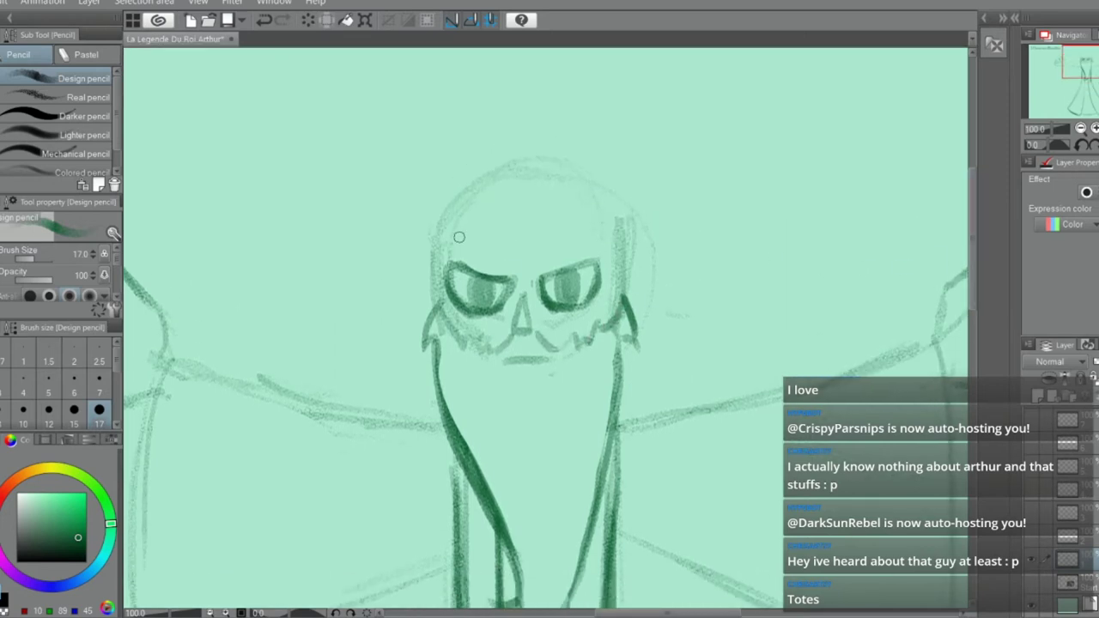
pyautogui.moveTo(442, 223)
pyautogui.mouseDown()
pyautogui.moveTo(429, 300)
pyautogui.moveTo(570, 170)
pyautogui.moveTo(597, 197)
pyautogui.moveTo(625, 288)
pyautogui.moveTo(601, 193)
pyautogui.moveTo(551, 176)
pyautogui.moveTo(527, 177)
pyautogui.moveTo(443, 233)
pyautogui.mouseUp()
pyautogui.press('e')
pyautogui.press('p')
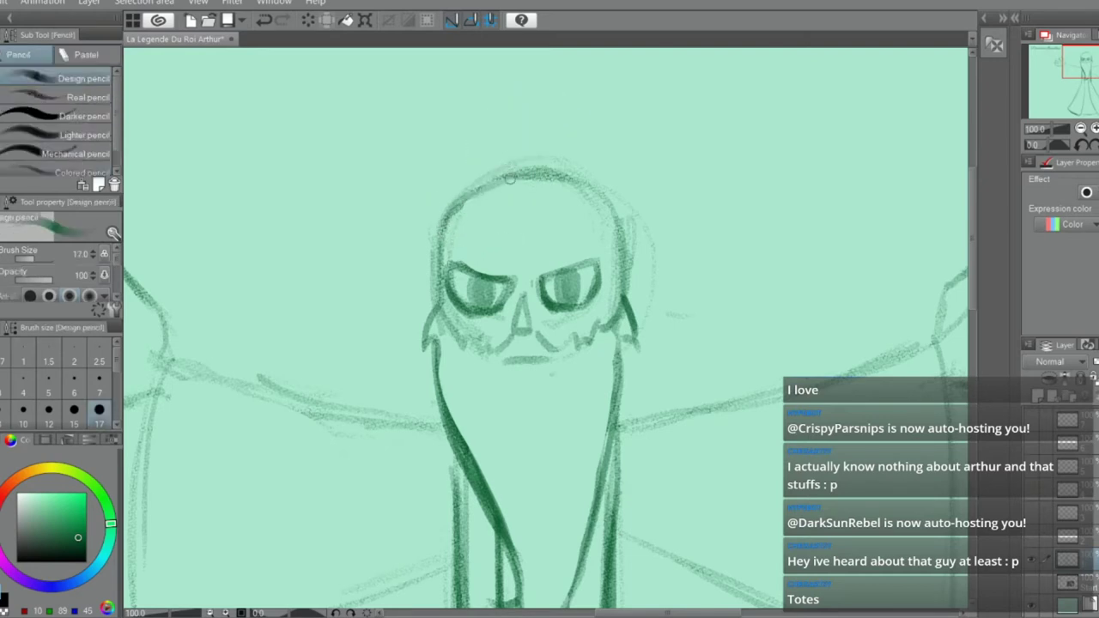
pyautogui.moveTo(515, 177); pyautogui.dragTo(450, 227)
# Draw a rounded ear on each side of the head at eye level
pyautogui.moveTo(623, 251); pyautogui.dragTo(651, 291)
pyautogui.hotkey('ctrl', 'z')
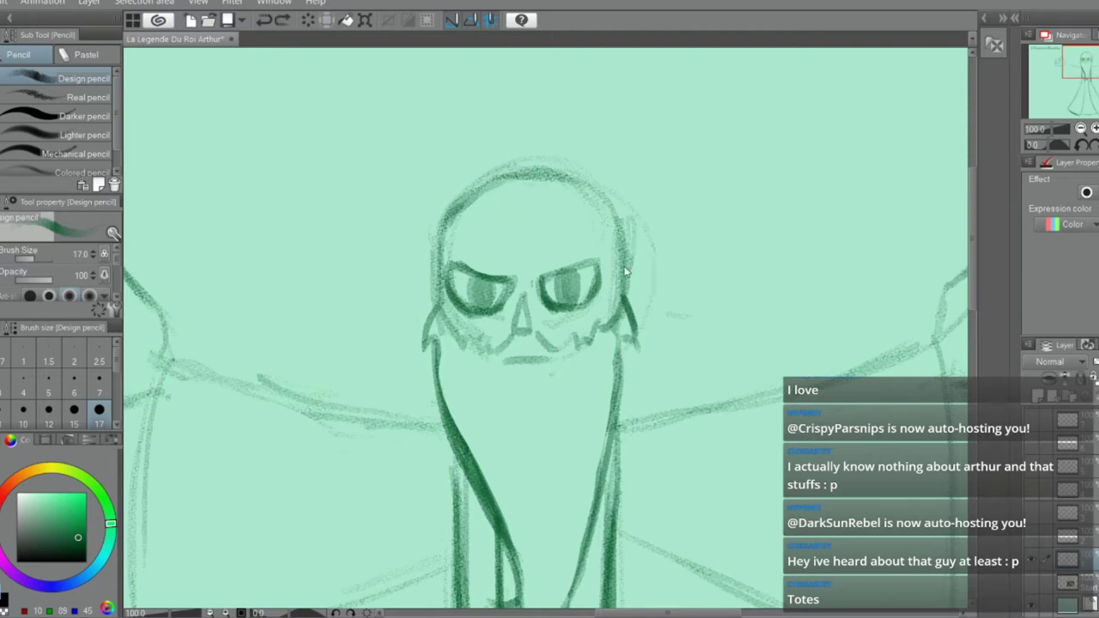
pyautogui.moveTo(621, 251); pyautogui.dragTo(638, 299)
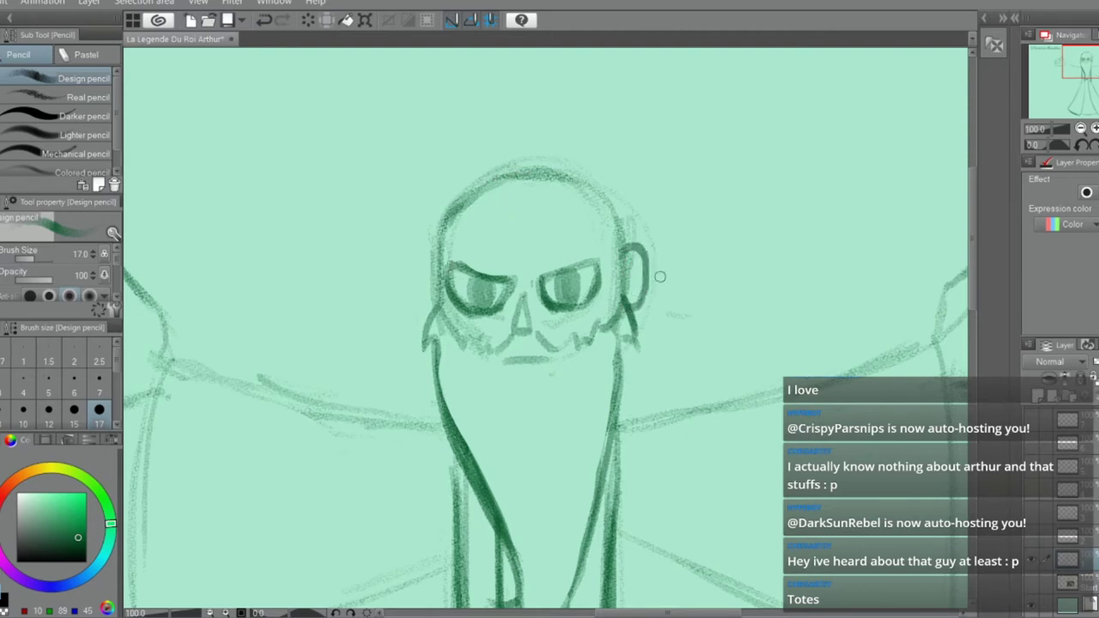
pyautogui.moveTo(625, 249)
pyautogui.mouseDown()
pyautogui.moveTo(634, 302)
pyautogui.moveTo(621, 254)
pyautogui.mouseUp()
pyautogui.moveTo(441, 257)
pyautogui.mouseDown()
pyautogui.moveTo(436, 314)
pyautogui.moveTo(447, 304)
pyautogui.mouseUp()
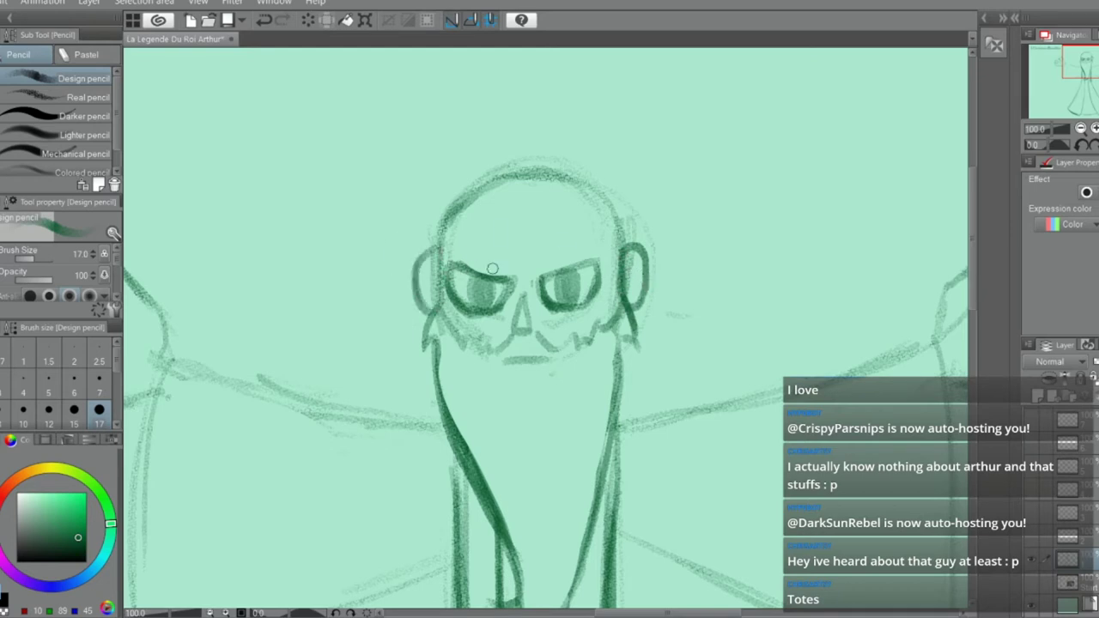
# Draw two thick, slanted eyebrows angled down toward the nose above the eyes
pyautogui.hotkey('ctrl', 'z')
pyautogui.moveTo(469, 253)
pyautogui.mouseDown()
pyautogui.moveTo(514, 270)
pyautogui.moveTo(486, 235)
pyautogui.moveTo(505, 250)
pyautogui.moveTo(602, 243)
pyautogui.mouseUp()
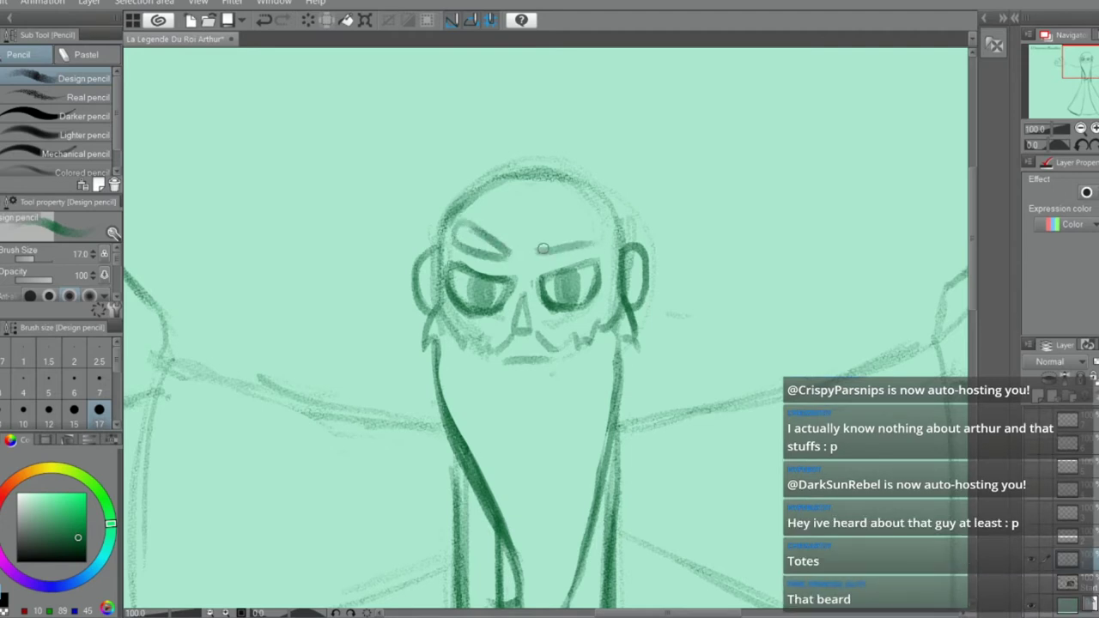
pyautogui.moveTo(535, 249)
pyautogui.mouseDown()
pyautogui.moveTo(589, 221)
pyautogui.moveTo(565, 235)
pyautogui.mouseUp()
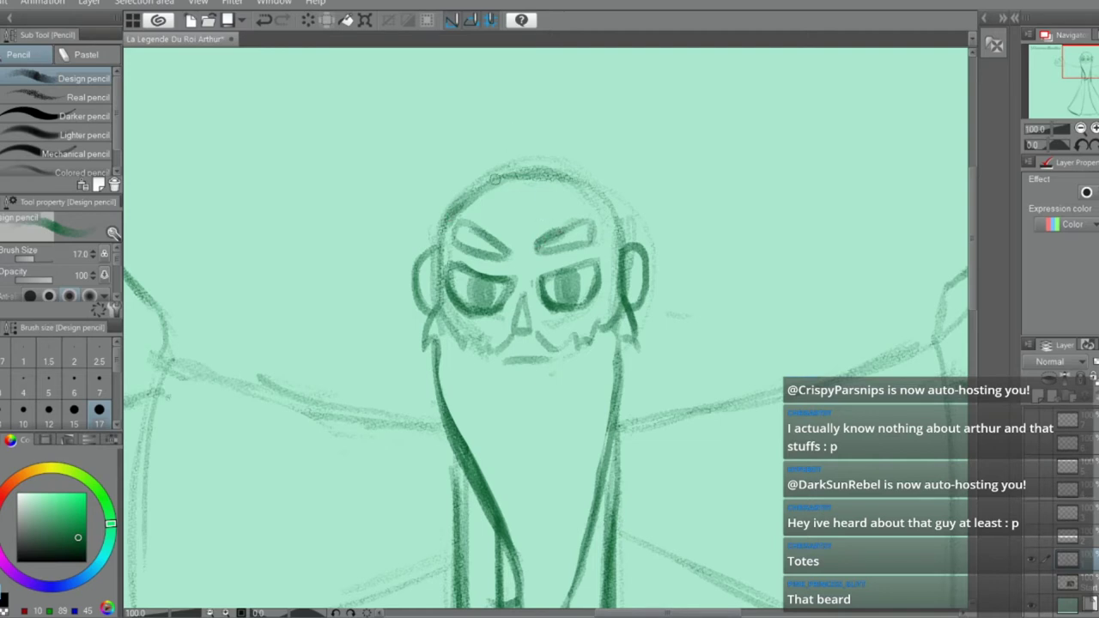
# Draw the outer hair outline arching over the head and falling past the left ear to the shoulder
pyautogui.hotkey('ctrl', 'z')
pyautogui.moveTo(506, 142)
pyautogui.mouseDown()
pyautogui.moveTo(441, 169)
pyautogui.moveTo(412, 218)
pyautogui.mouseUp()
pyautogui.moveTo(437, 184); pyautogui.dragTo(405, 267)
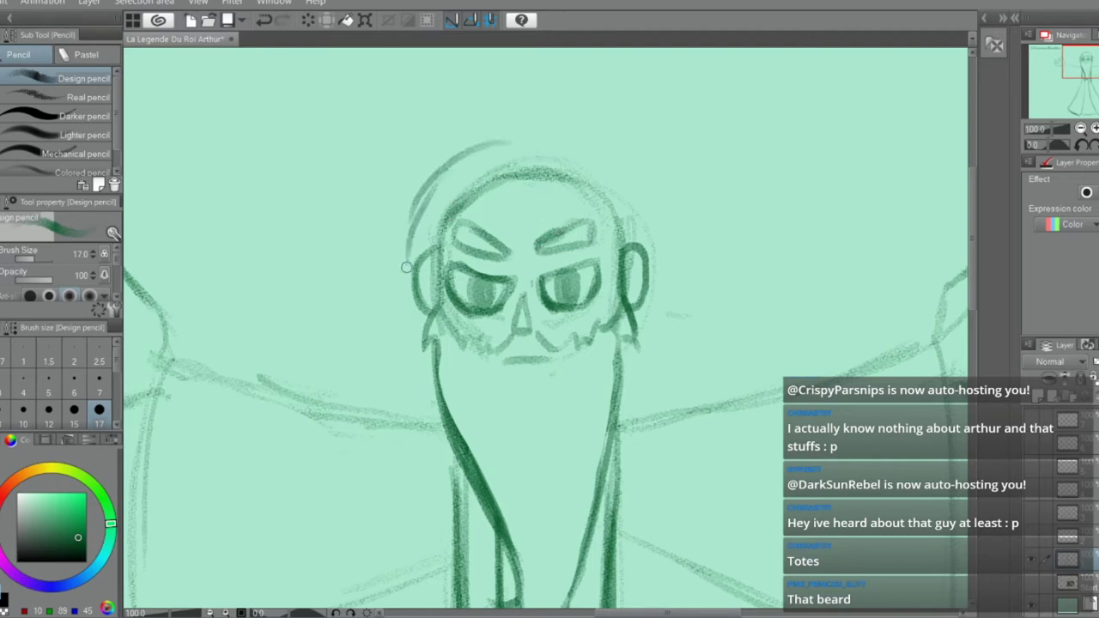
pyautogui.hotkey('ctrl', 'z')
pyautogui.moveTo(430, 192)
pyautogui.mouseDown()
pyautogui.moveTo(398, 271)
pyautogui.moveTo(422, 382)
pyautogui.moveTo(412, 405)
pyautogui.mouseUp()
pyautogui.moveTo(513, 142)
pyautogui.mouseDown()
pyautogui.moveTo(649, 166)
pyautogui.moveTo(665, 197)
pyautogui.mouseUp()
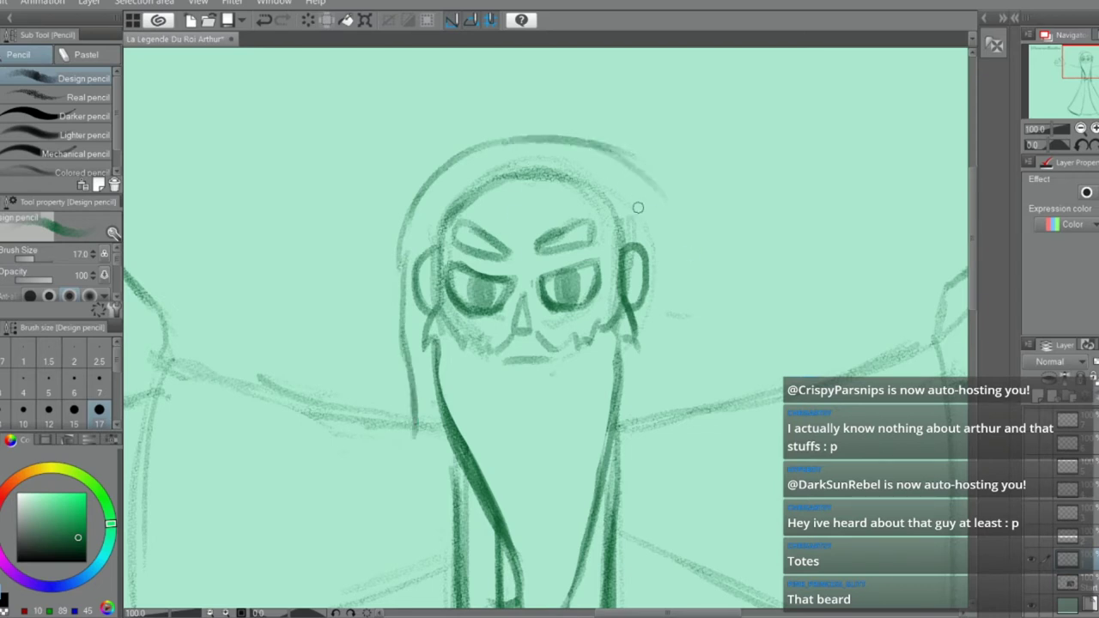
# Continue the hair outline down the right side, ending in a short step and a pointed lock at the shoulder
pyautogui.moveTo(600, 149); pyautogui.dragTo(684, 273)
pyautogui.moveTo(644, 193)
pyautogui.mouseDown()
pyautogui.moveTo(674, 300)
pyautogui.moveTo(676, 273)
pyautogui.mouseUp()
pyautogui.moveTo(663, 215)
pyautogui.mouseDown()
pyautogui.moveTo(672, 314)
pyautogui.moveTo(666, 332)
pyautogui.moveTo(652, 329)
pyautogui.moveTo(629, 433)
pyautogui.mouseUp()
pyautogui.moveTo(656, 328); pyautogui.dragTo(635, 425)
# Erase the long left hair line and draw a pointed lock behind the left ear down to the shoulder
pyautogui.press('e')
pyautogui.moveTo(400, 277); pyautogui.dragTo(412, 360)
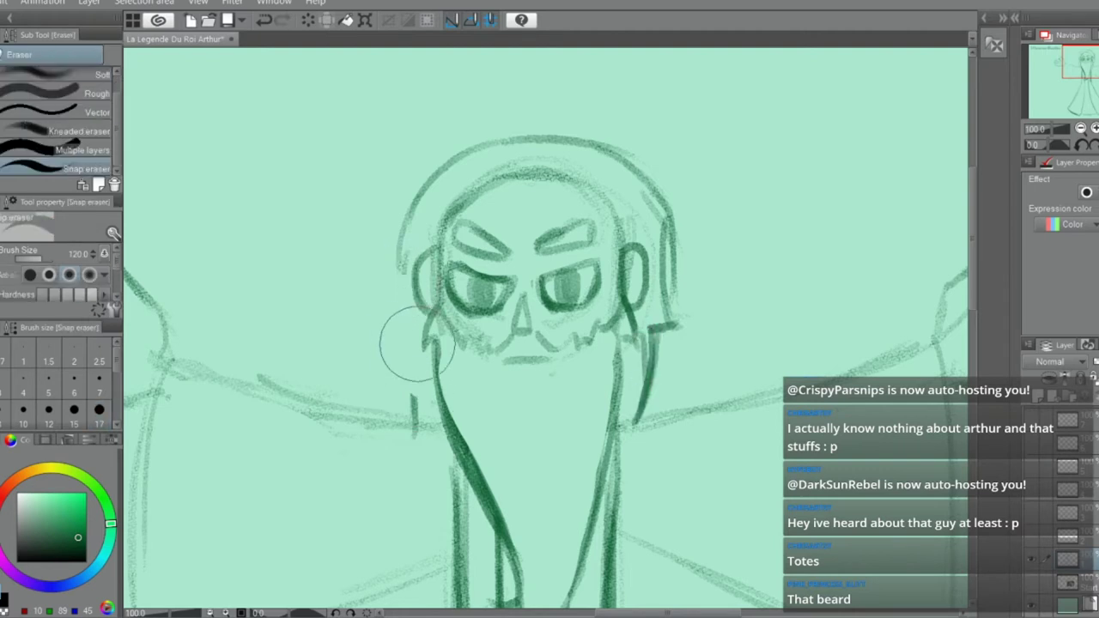
pyautogui.press('p')
pyautogui.moveTo(407, 255); pyautogui.dragTo(420, 377)
pyautogui.moveTo(407, 330); pyautogui.dragTo(421, 428)
pyautogui.moveTo(420, 352); pyautogui.dragTo(422, 421)
# Redraw the outer edge of the left hair so it falls beside the ear to a short tip
pyautogui.press('e')
pyautogui.moveTo(408, 252)
pyautogui.mouseDown()
pyautogui.moveTo(387, 323)
pyautogui.moveTo(400, 206)
pyautogui.mouseUp()
pyautogui.press('p')
pyautogui.hotkey('ctrl', 'z')
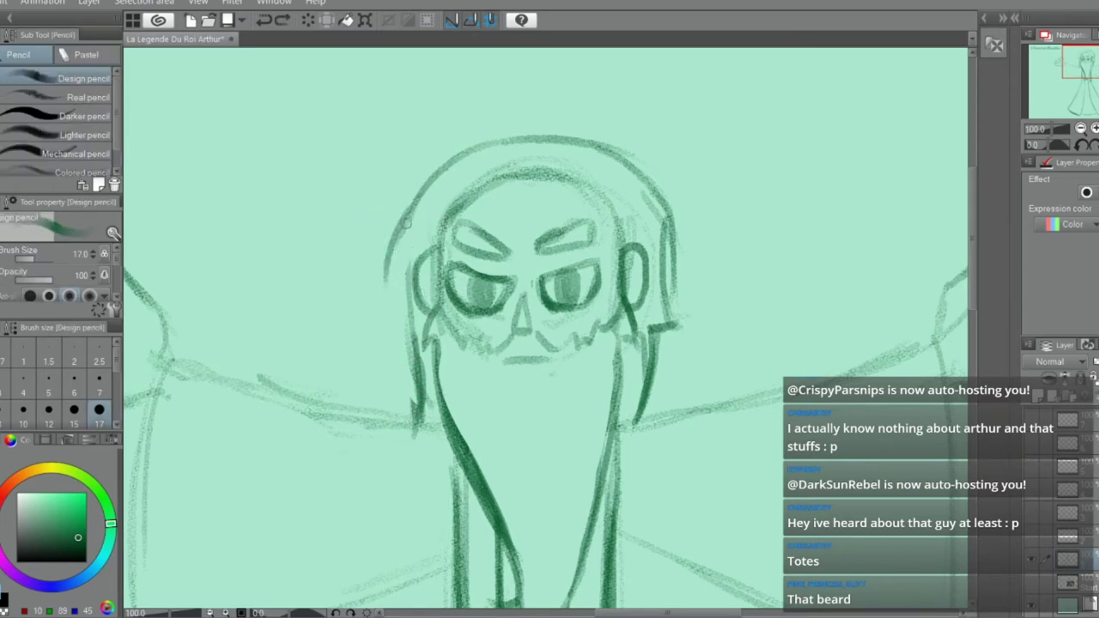
pyautogui.hotkey('ctrl', 'z')
pyautogui.moveTo(402, 241); pyautogui.dragTo(385, 299)
pyautogui.hotkey('ctrl', 'z')
pyautogui.moveTo(411, 215); pyautogui.dragTo(396, 331)
# Clean up the area by the left ear and redraw the hairline arc across the forehead
pyautogui.press('e')
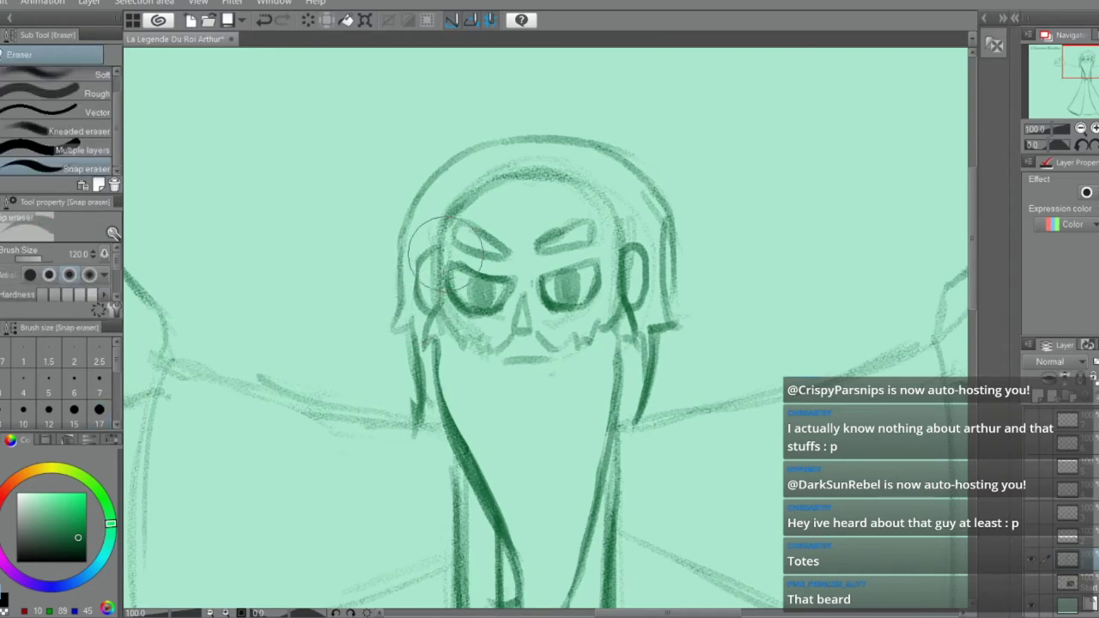
pyautogui.press('p')
pyautogui.moveTo(438, 222)
pyautogui.mouseDown()
pyautogui.moveTo(506, 182)
pyautogui.moveTo(572, 182)
pyautogui.moveTo(613, 215)
pyautogui.moveTo(623, 244)
pyautogui.mouseUp()
# Draw a straight horizon line from the robe's right side to the right edge of the slide
pyautogui.scroll(-6, 662, 201)
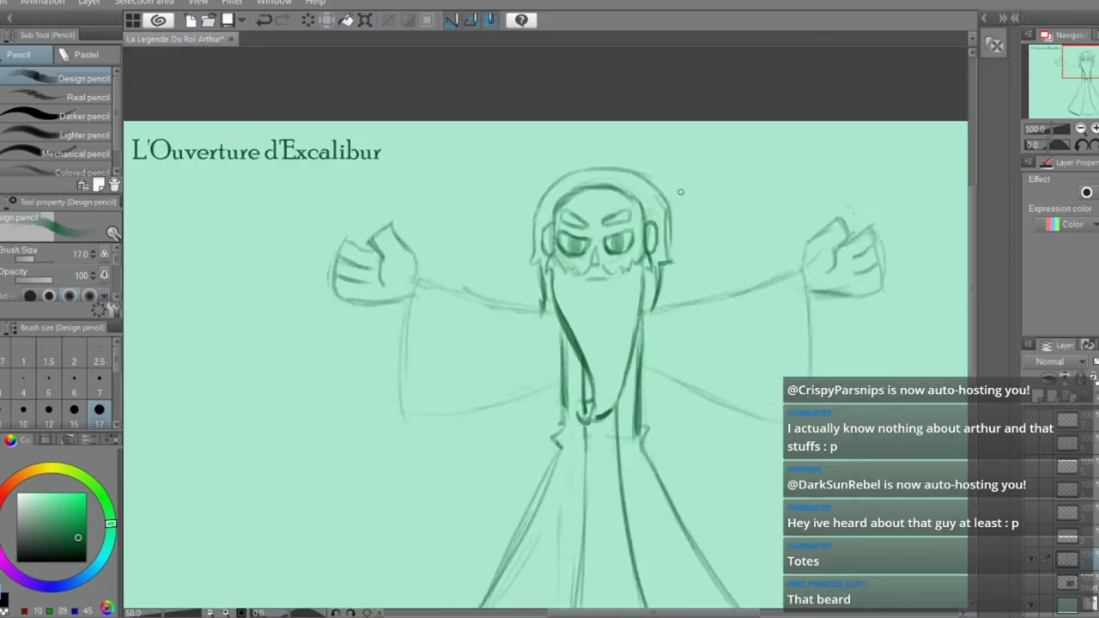
pyautogui.scroll(3, 746, 256)
pyautogui.moveTo(654, 385); pyautogui.dragTo(816, 396)
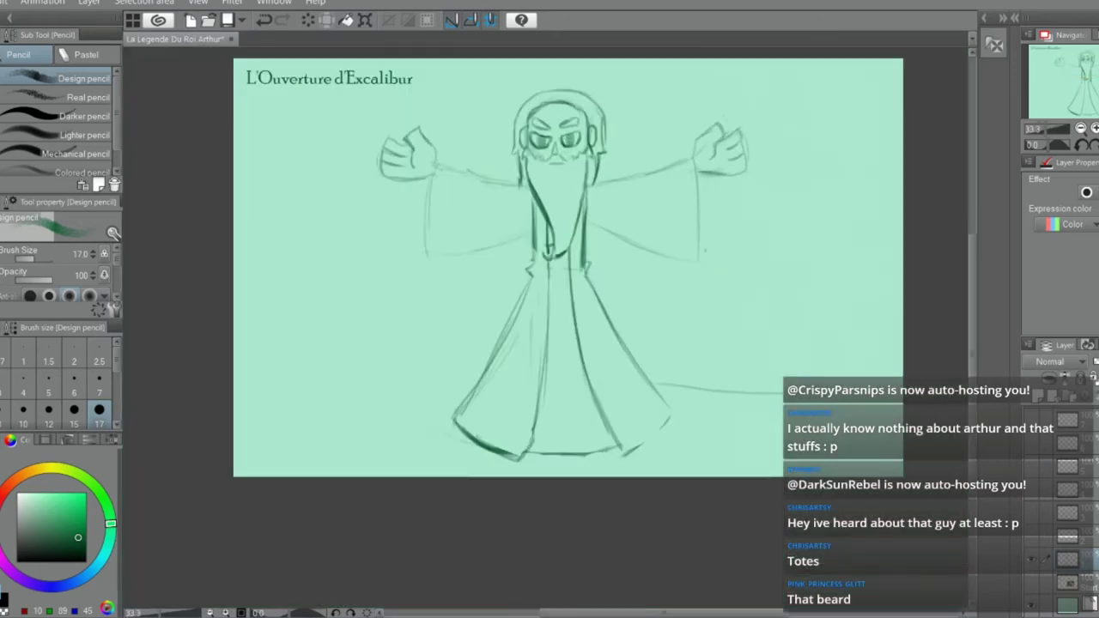
pyautogui.hotkey('ctrl', 'z')
pyautogui.moveTo(649, 364); pyautogui.dragTo(889, 365)
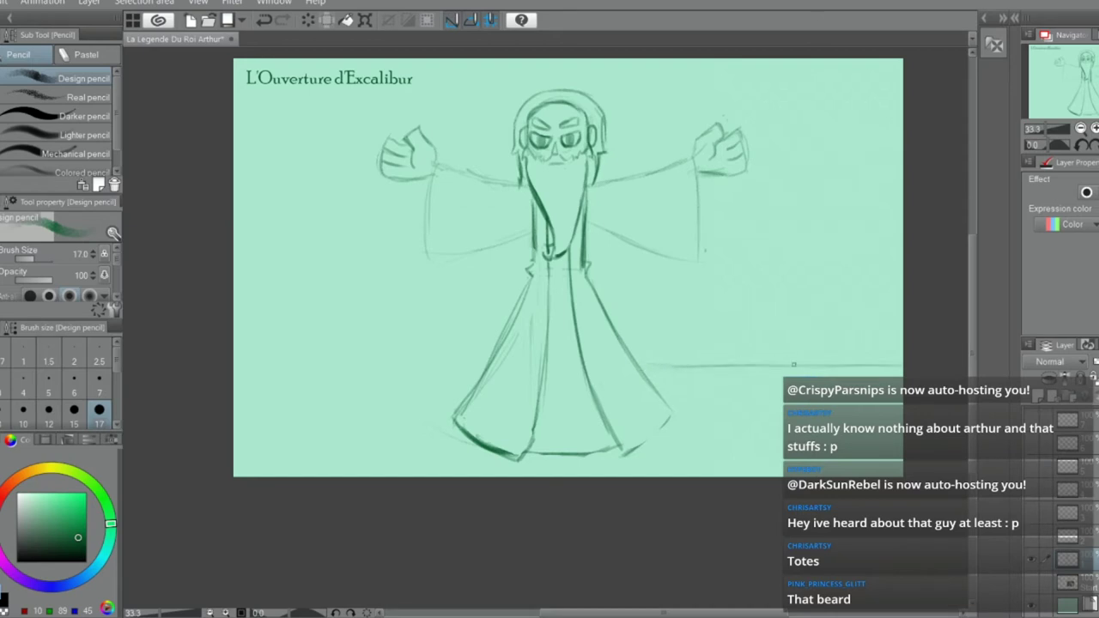
# Draw the matching horizon line from the robe's left side to the left edge of the slide
pyautogui.moveTo(487, 370); pyautogui.dragTo(329, 379)
pyautogui.hotkey('ctrl', 'z')
pyautogui.moveTo(478, 370)
pyautogui.mouseDown()
pyautogui.moveTo(251, 369)
pyautogui.moveTo(343, 363)
pyautogui.mouseUp()
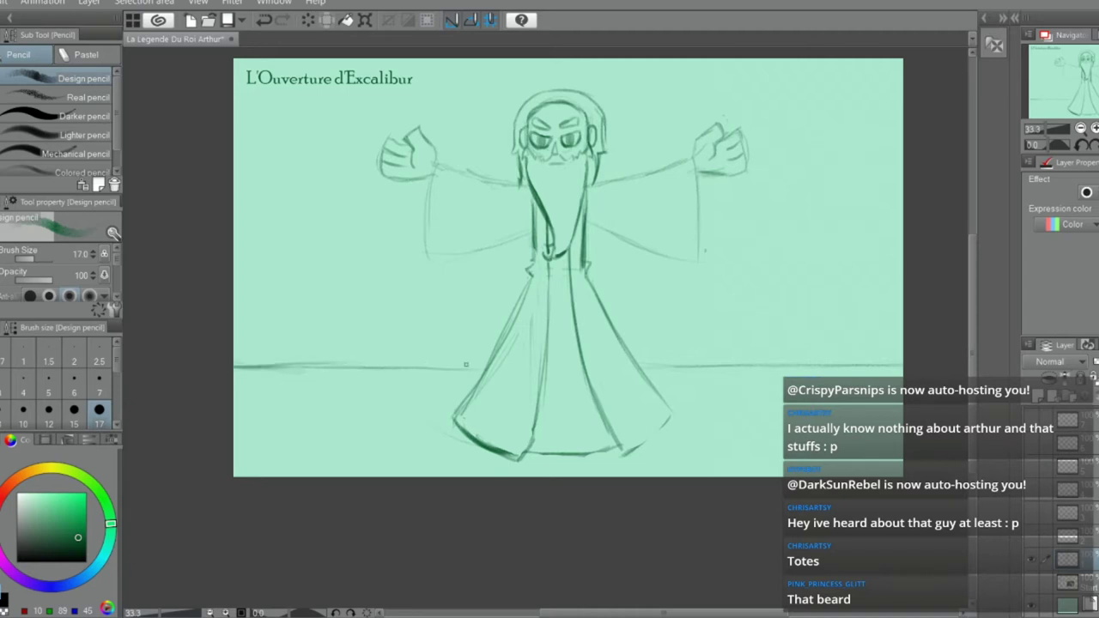
pyautogui.moveTo(436, 369); pyautogui.dragTo(386, 370)
# Darken the left sleeve's cuff and upper edge, and clean up and redraw its lower edge
pyautogui.moveTo(439, 164)
pyautogui.mouseDown()
pyautogui.moveTo(434, 263)
pyautogui.moveTo(525, 246)
pyautogui.mouseUp()
pyautogui.moveTo(454, 252); pyautogui.dragTo(520, 242)
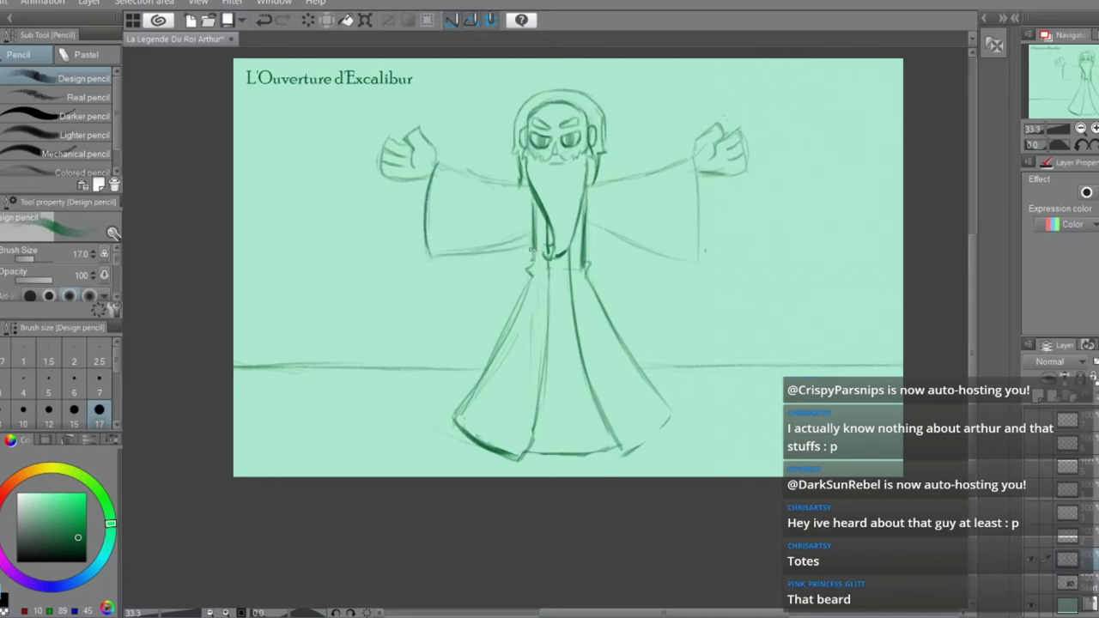
pyautogui.press('e')
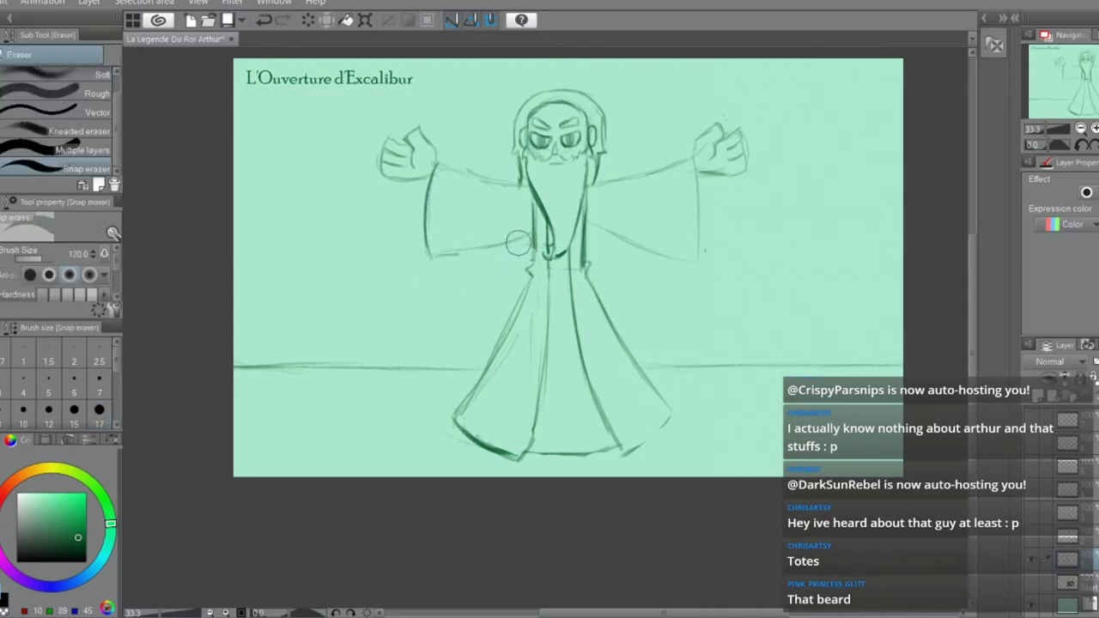
pyautogui.press('p')
pyautogui.moveTo(529, 239); pyautogui.dragTo(432, 254)
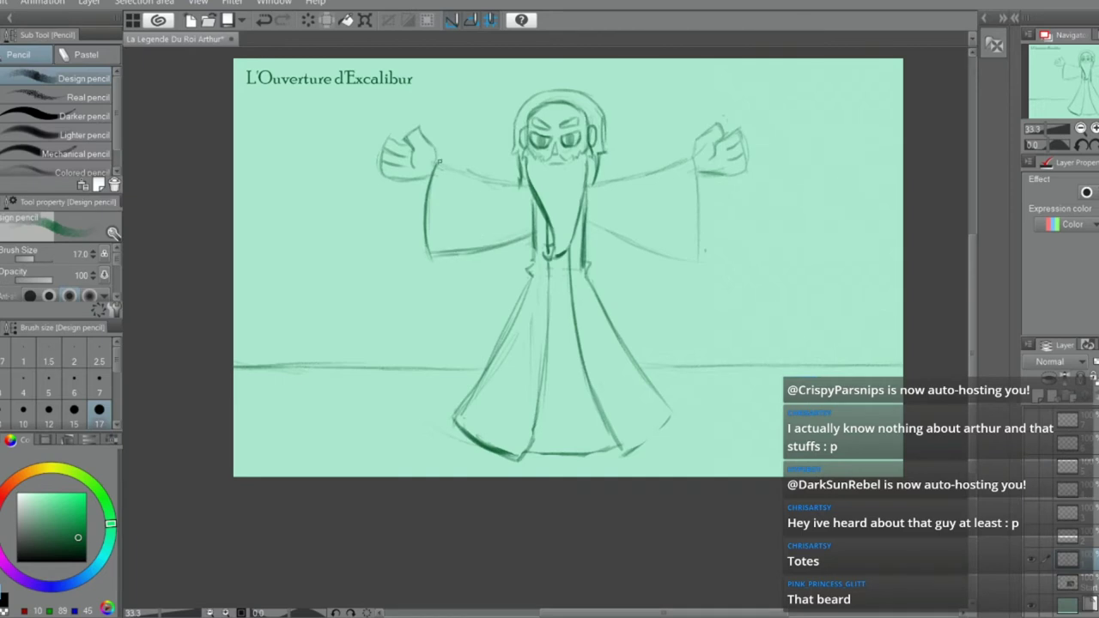
pyautogui.moveTo(438, 162); pyautogui.dragTo(508, 182)
# Darken the right sleeve's upper edge, cuff and lower edge
pyautogui.moveTo(596, 182)
pyautogui.mouseDown()
pyautogui.moveTo(689, 151)
pyautogui.moveTo(671, 163)
pyautogui.moveTo(691, 157)
pyautogui.moveTo(705, 249)
pyautogui.moveTo(701, 209)
pyautogui.moveTo(696, 238)
pyautogui.mouseUp()
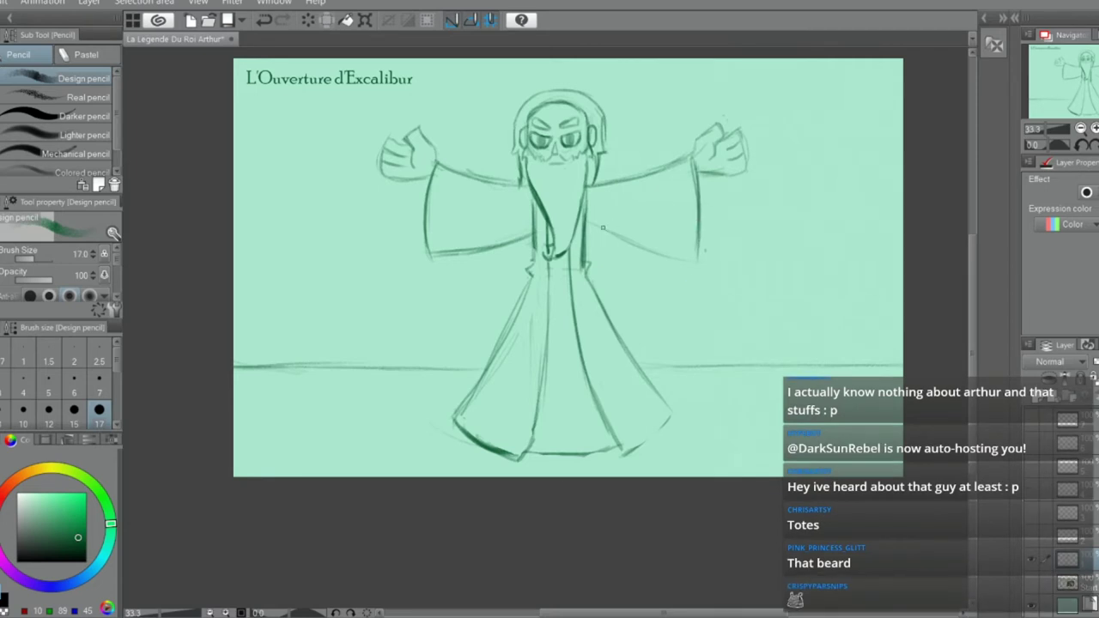
pyautogui.moveTo(585, 217)
pyautogui.mouseDown()
pyautogui.moveTo(651, 256)
pyautogui.moveTo(698, 264)
pyautogui.mouseUp()
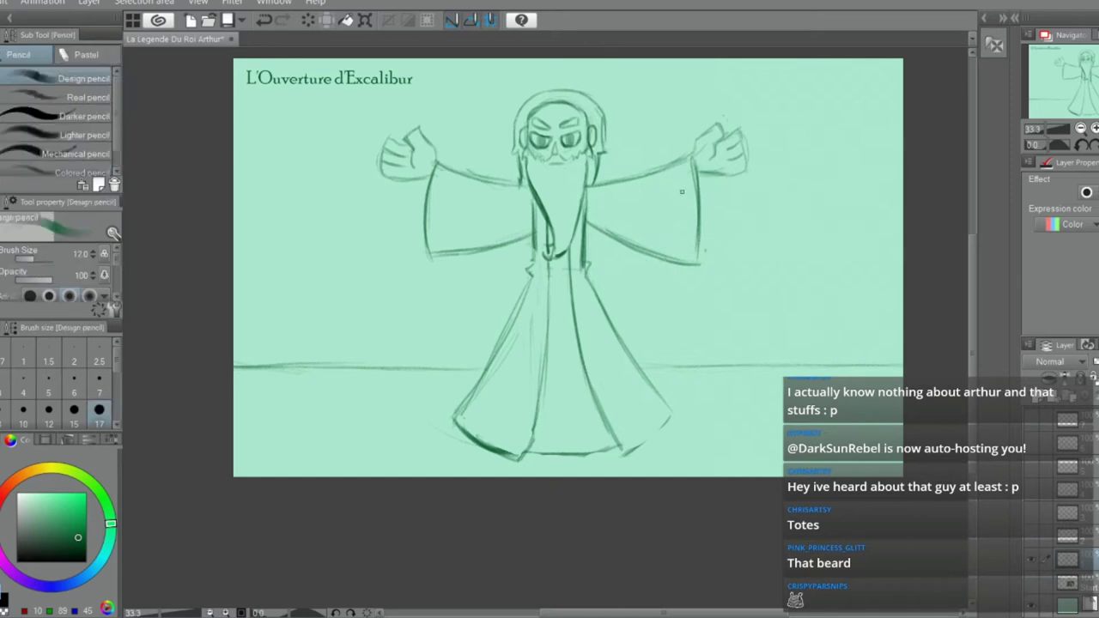
# Draw inner trim lines parallel to both sleeve cuffs and along the right robe panel's front edge and hem
pyautogui.moveTo(677, 168); pyautogui.dragTo(681, 261)
pyautogui.moveTo(445, 166); pyautogui.dragTo(440, 261)
pyautogui.moveTo(577, 244); pyautogui.dragTo(587, 317)
pyautogui.hotkey('ctrl', 'z')
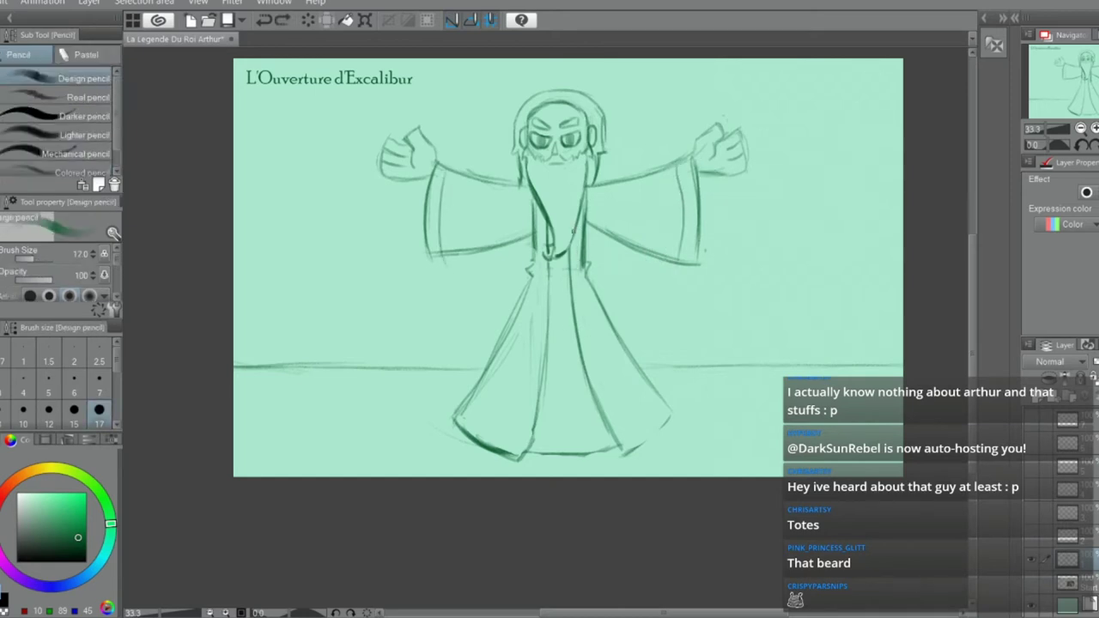
pyautogui.moveTo(575, 242)
pyautogui.mouseDown()
pyautogui.moveTo(586, 336)
pyautogui.moveTo(623, 426)
pyautogui.mouseUp()
pyautogui.hotkey('ctrl', 'z')
pyautogui.moveTo(589, 355)
pyautogui.mouseDown()
pyautogui.moveTo(625, 436)
pyautogui.moveTo(667, 409)
pyautogui.mouseUp()
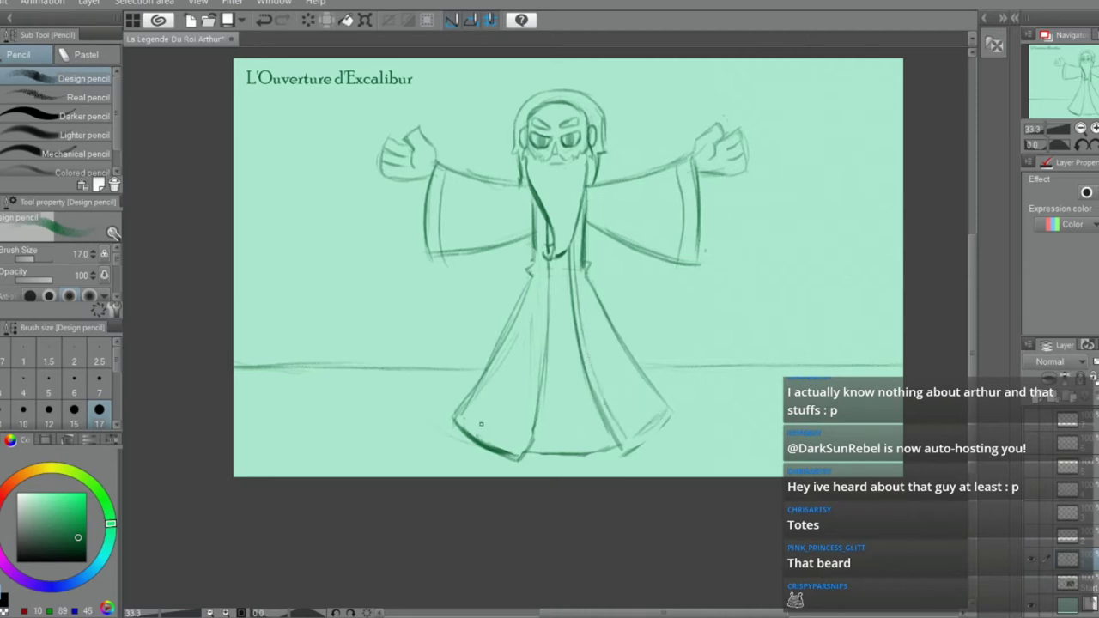
# Draw matching inner trim lines along the left robe panel's hem and front edge
pyautogui.moveTo(465, 422); pyautogui.dragTo(525, 451)
pyautogui.moveTo(541, 220)
pyautogui.mouseDown()
pyautogui.moveTo(544, 302)
pyautogui.moveTo(525, 401)
pyautogui.mouseUp()
pyautogui.hotkey('ctrl', 'z')
pyautogui.moveTo(540, 288); pyautogui.dragTo(529, 390)
pyautogui.hotkey('ctrl', 'z')
pyautogui.moveTo(543, 280); pyautogui.dragTo(520, 442)
pyautogui.hotkey('ctrl', 'z')
pyautogui.hotkey('ctrl', 'z')
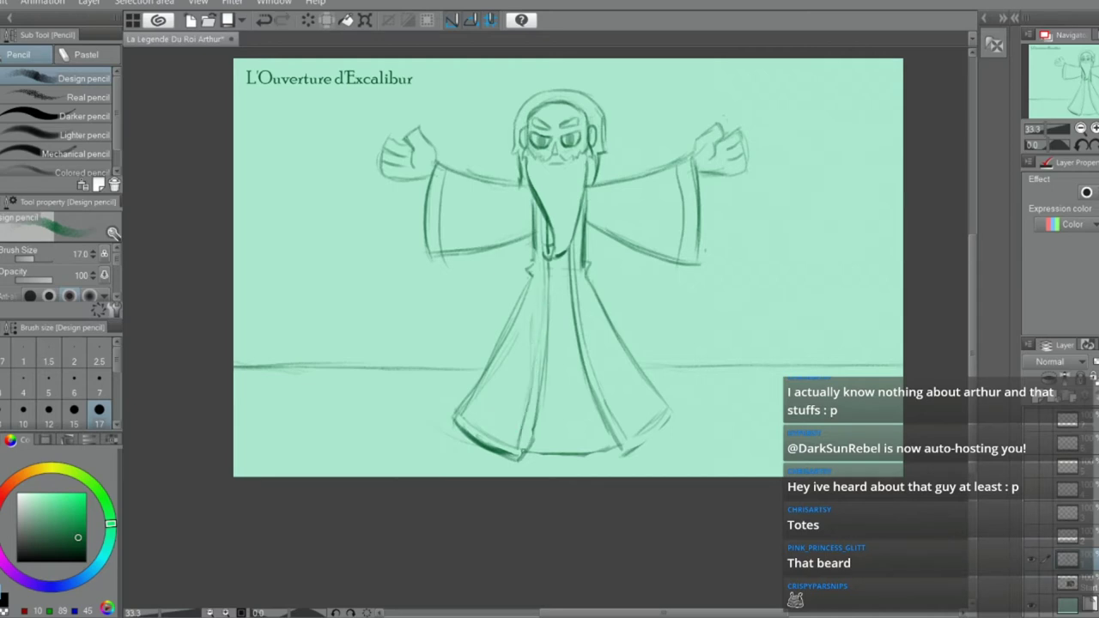
pyautogui.press('e')
pyautogui.press('p')
# Sketch a low rock on the horizon right of the figure, with two parallel slanted blade edges rising from it
pyautogui.moveTo(729, 361)
pyautogui.mouseDown()
pyautogui.moveTo(751, 331)
pyautogui.moveTo(811, 333)
pyautogui.moveTo(851, 364)
pyautogui.moveTo(837, 351)
pyautogui.moveTo(866, 363)
pyautogui.mouseUp()
pyautogui.scroll(3, 776, 316)
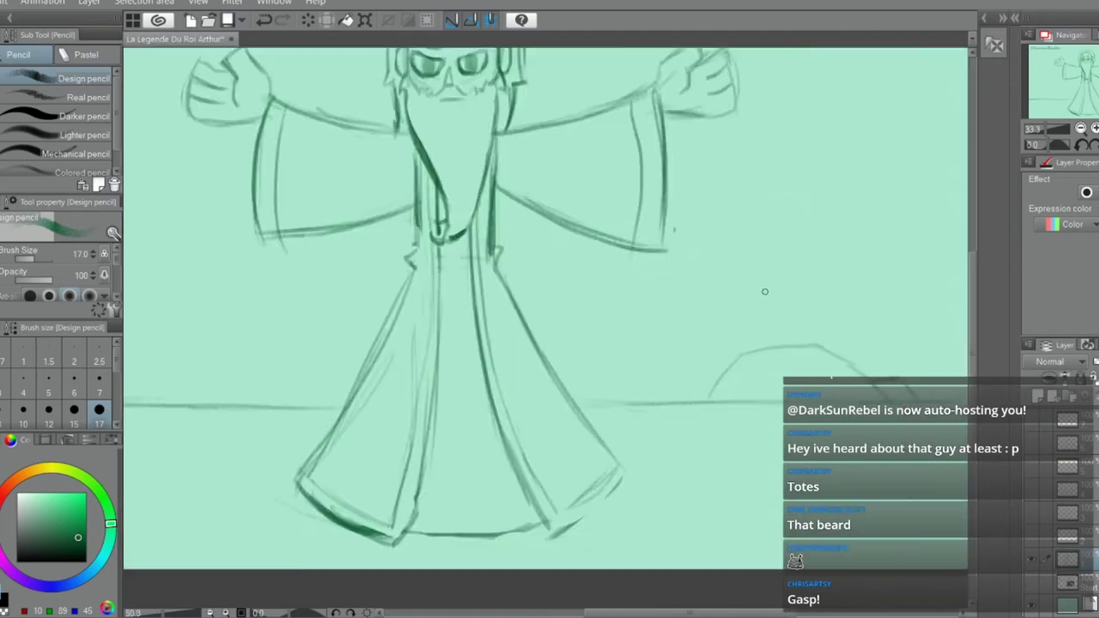
pyautogui.moveTo(764, 354)
pyautogui.mouseDown()
pyautogui.moveTo(769, 238)
pyautogui.moveTo(755, 364)
pyautogui.mouseUp()
pyautogui.hotkey('ctrl', 'z')
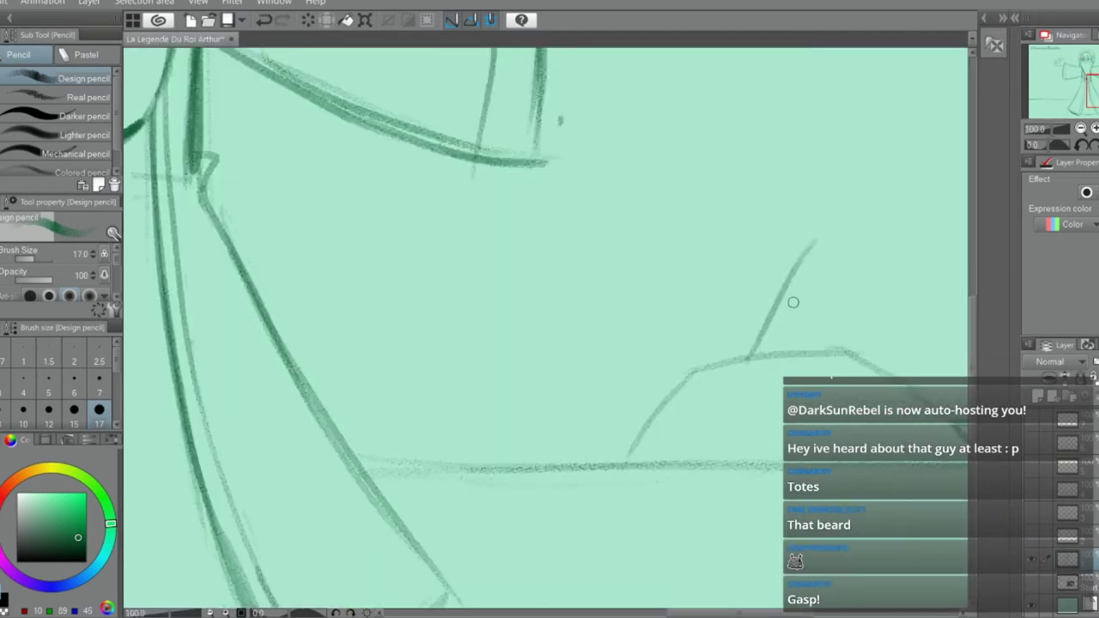
pyautogui.hotkey('ctrl', 'z')
pyautogui.moveTo(818, 243); pyautogui.dragTo(755, 368)
pyautogui.moveTo(862, 254); pyautogui.dragTo(809, 354)
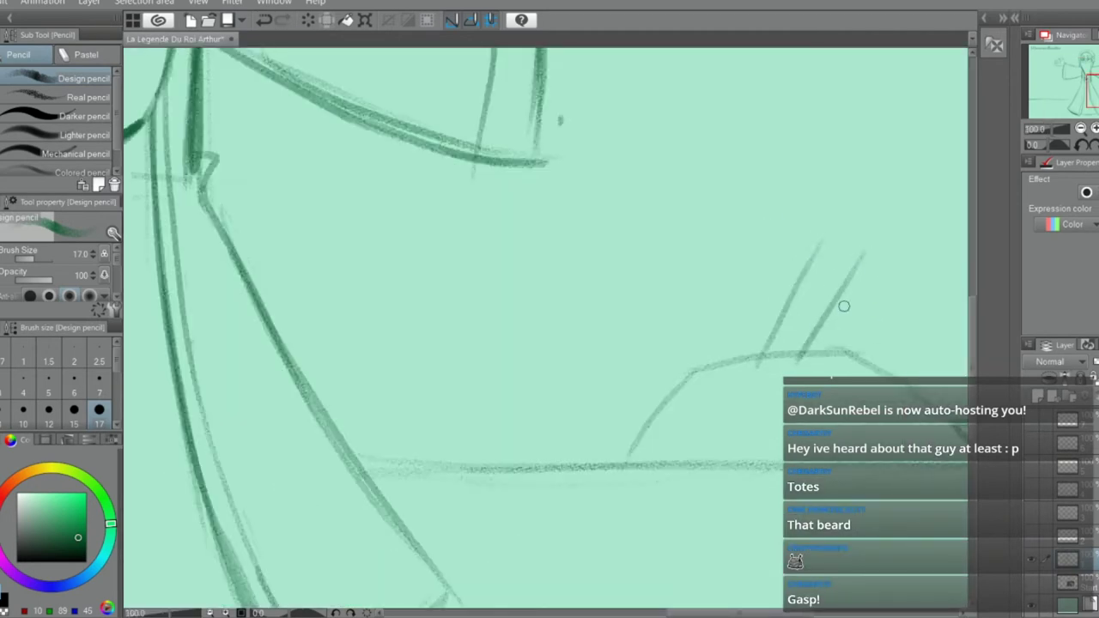
pyautogui.hotkey('ctrl', 'z')
pyautogui.moveTo(861, 254); pyautogui.dragTo(808, 354)
# Draw a narrow slanted crossguard across the top of the sword blade and clean up the lines around it
pyautogui.moveTo(769, 241); pyautogui.dragTo(925, 287)
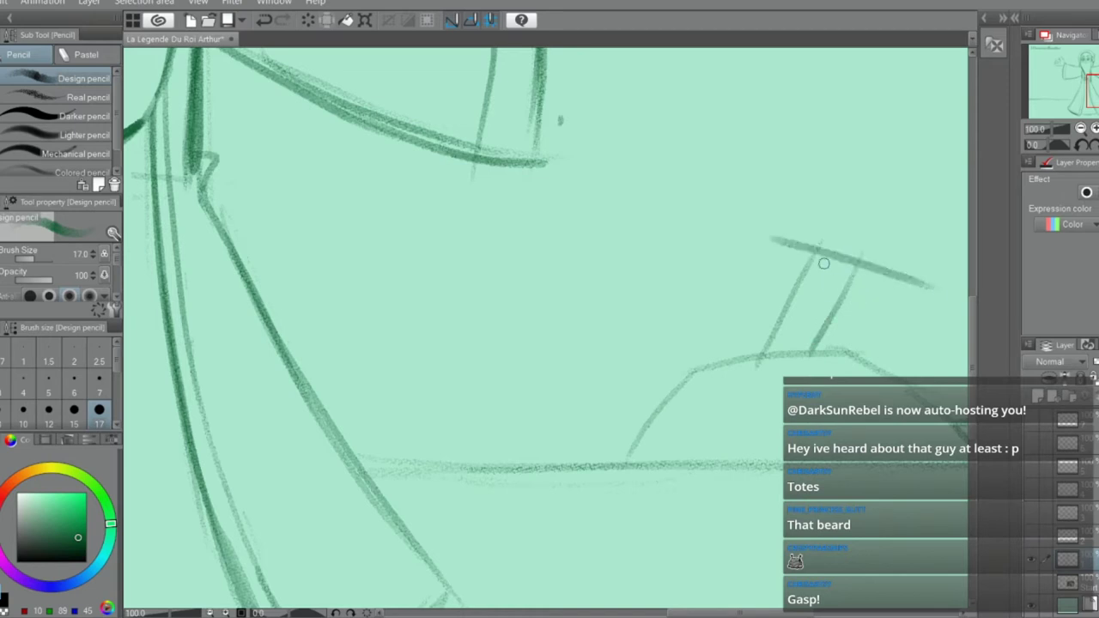
pyautogui.hotkey('ctrl', 'z')
pyautogui.moveTo(762, 218); pyautogui.dragTo(910, 275)
pyautogui.hotkey('ctrl', 'z')
pyautogui.moveTo(764, 221); pyautogui.dragTo(904, 271)
pyautogui.hotkey('ctrl', 'z')
pyautogui.moveTo(796, 228); pyautogui.dragTo(888, 265)
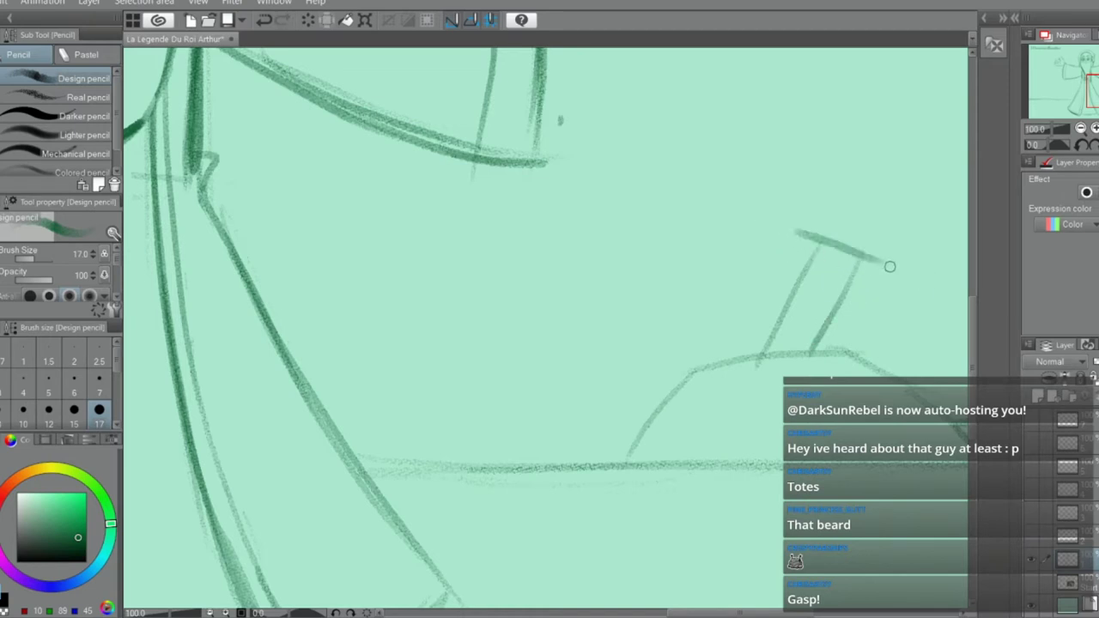
pyautogui.moveTo(792, 228)
pyautogui.mouseDown()
pyautogui.moveTo(797, 215)
pyautogui.moveTo(889, 243)
pyautogui.moveTo(910, 261)
pyautogui.moveTo(892, 269)
pyautogui.mouseUp()
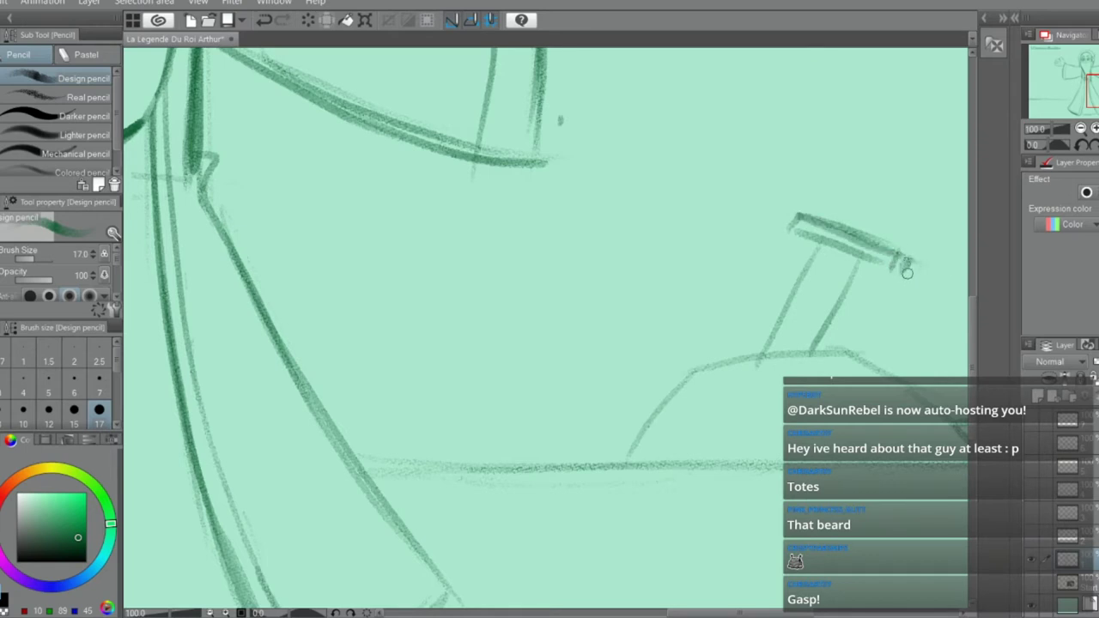
pyautogui.press('e')
pyautogui.moveTo(880, 256)
pyautogui.mouseDown()
pyautogui.moveTo(834, 230)
pyautogui.moveTo(833, 277)
pyautogui.moveTo(807, 287)
pyautogui.mouseUp()
pyautogui.press('p')
# Darken both blade edges and the rock's left slope and top outline
pyautogui.moveTo(819, 243)
pyautogui.mouseDown()
pyautogui.moveTo(757, 376)
pyautogui.moveTo(759, 353)
pyautogui.mouseUp()
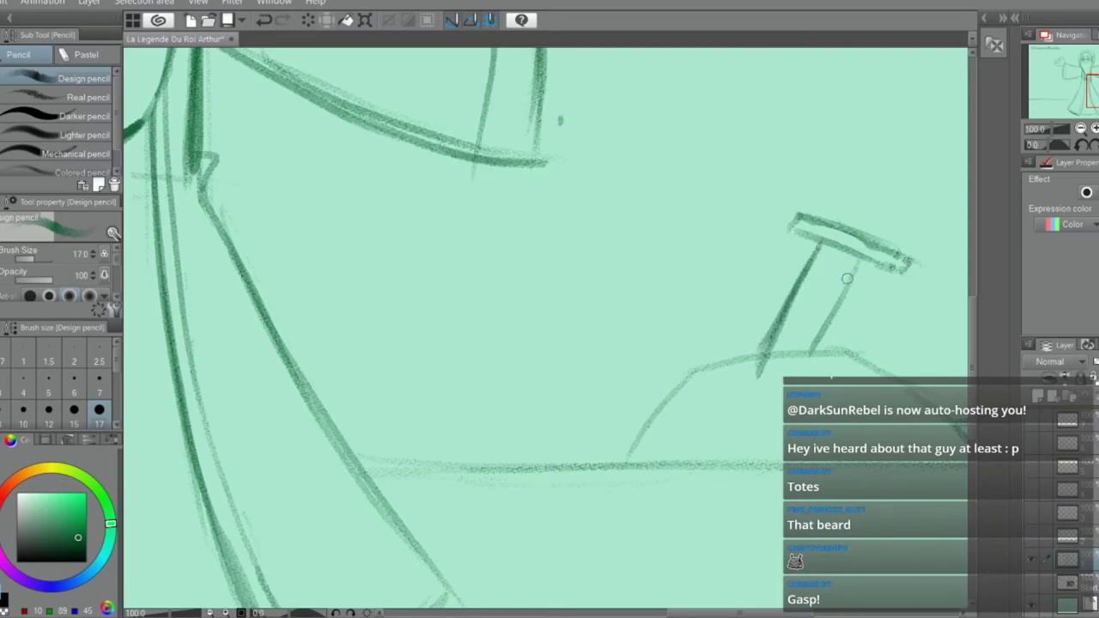
pyautogui.moveTo(857, 250)
pyautogui.mouseDown()
pyautogui.moveTo(795, 364)
pyautogui.moveTo(801, 357)
pyautogui.mouseUp()
pyautogui.moveTo(853, 251)
pyautogui.mouseDown()
pyautogui.moveTo(846, 282)
pyautogui.moveTo(789, 365)
pyautogui.moveTo(822, 312)
pyautogui.moveTo(784, 399)
pyautogui.moveTo(820, 370)
pyautogui.moveTo(810, 382)
pyautogui.moveTo(789, 378)
pyautogui.moveTo(838, 352)
pyautogui.moveTo(699, 367)
pyautogui.moveTo(625, 460)
pyautogui.mouseUp()
pyautogui.press('e')
pyautogui.press('p')
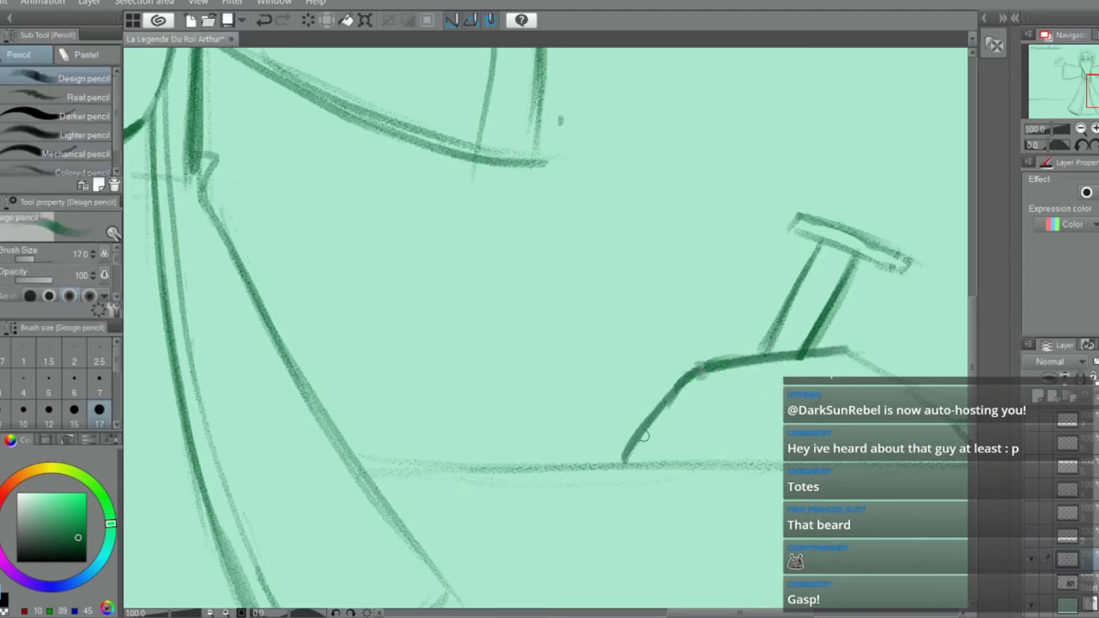
# Darken the rock's right slope and the smaller adjoining rock, adding a light crease inside the main rock
pyautogui.moveTo(738, 613); pyautogui.dragTo(782, 612)
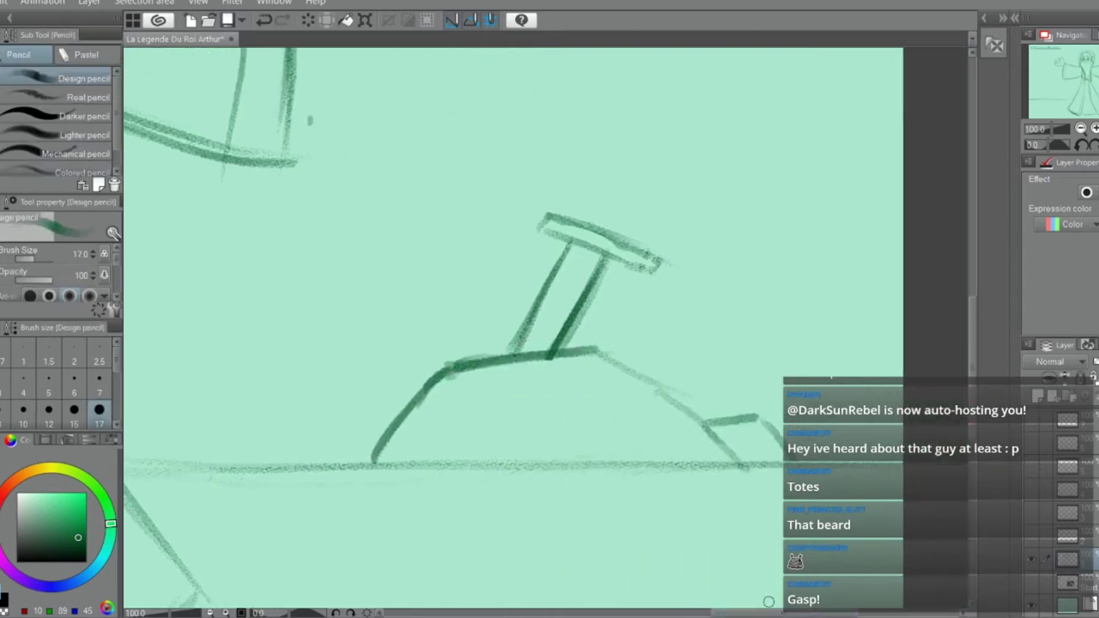
pyautogui.moveTo(588, 345); pyautogui.dragTo(659, 390)
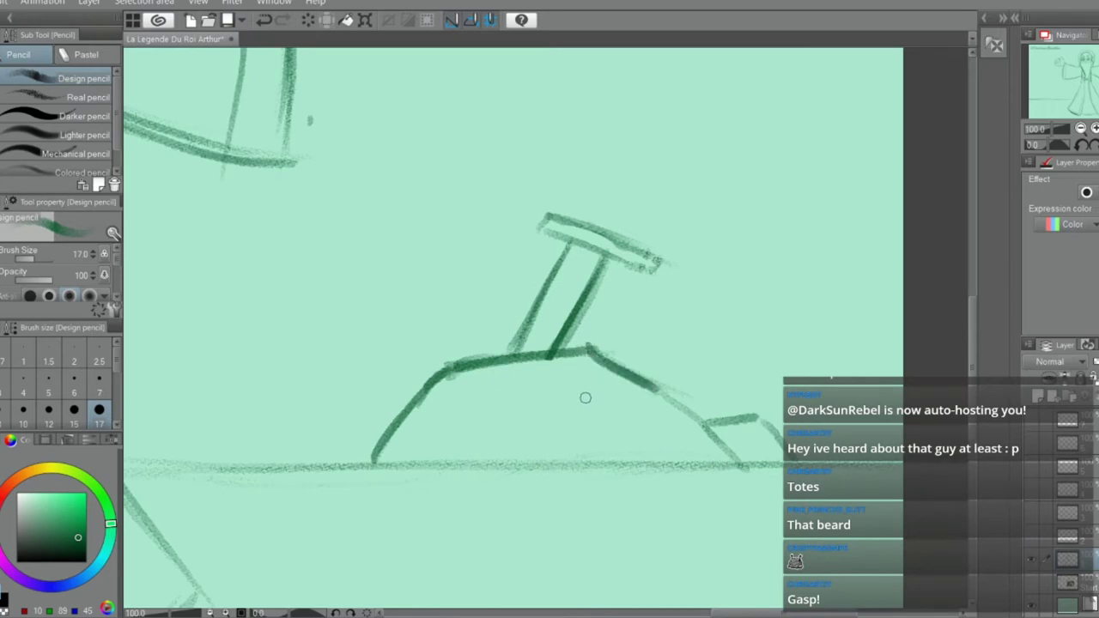
pyautogui.moveTo(592, 406)
pyautogui.mouseDown()
pyautogui.moveTo(652, 396)
pyautogui.moveTo(738, 467)
pyautogui.mouseUp()
pyautogui.moveTo(702, 419)
pyautogui.mouseDown()
pyautogui.moveTo(747, 420)
pyautogui.moveTo(785, 460)
pyautogui.mouseUp()
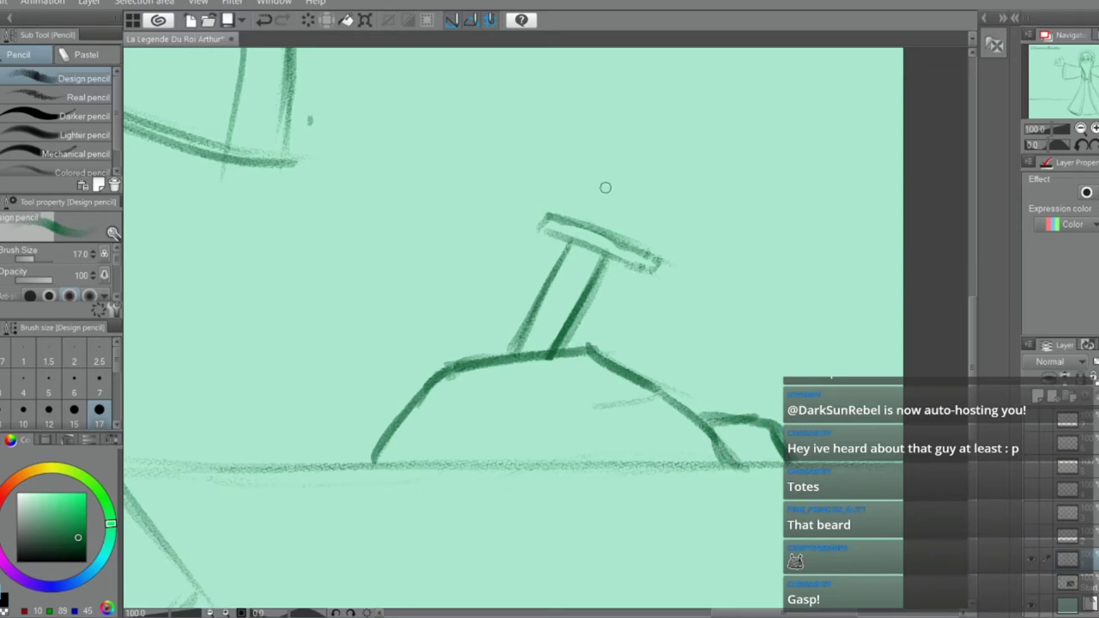
# Add a grip and round pommel above the sword's crossguard, and shorten and close the crossguard's right end
pyautogui.moveTo(594, 217)
pyautogui.mouseDown()
pyautogui.moveTo(612, 191)
pyautogui.moveTo(627, 203)
pyautogui.moveTo(612, 229)
pyautogui.mouseUp()
pyautogui.press('e')
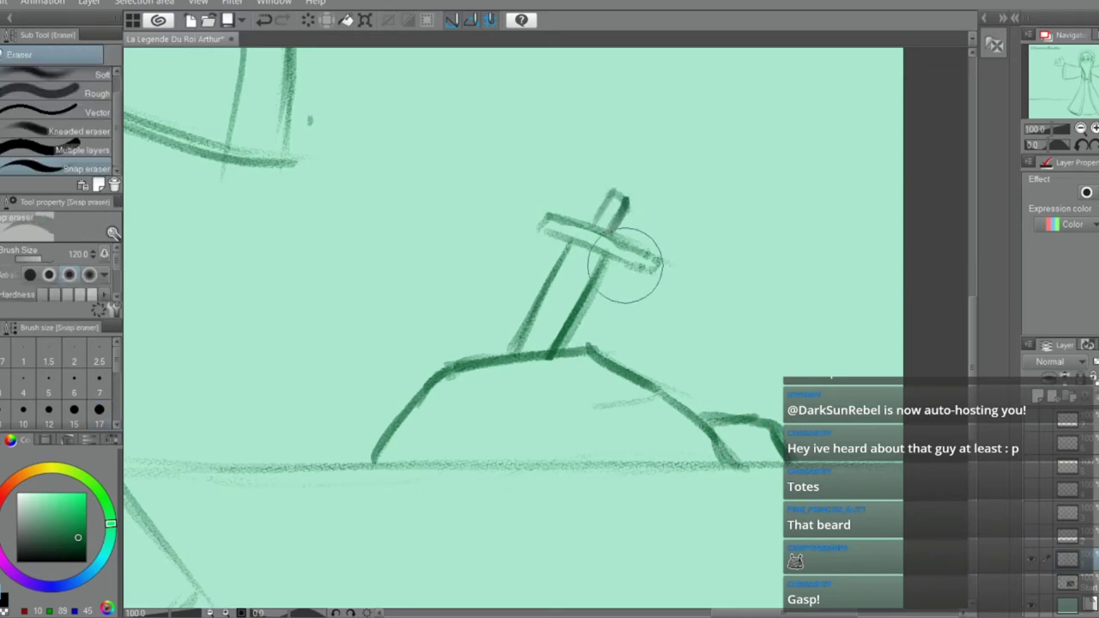
pyautogui.moveTo(656, 261)
pyautogui.mouseDown()
pyautogui.moveTo(641, 280)
pyautogui.moveTo(630, 269)
pyautogui.moveTo(641, 250)
pyautogui.mouseUp()
pyautogui.press('p')
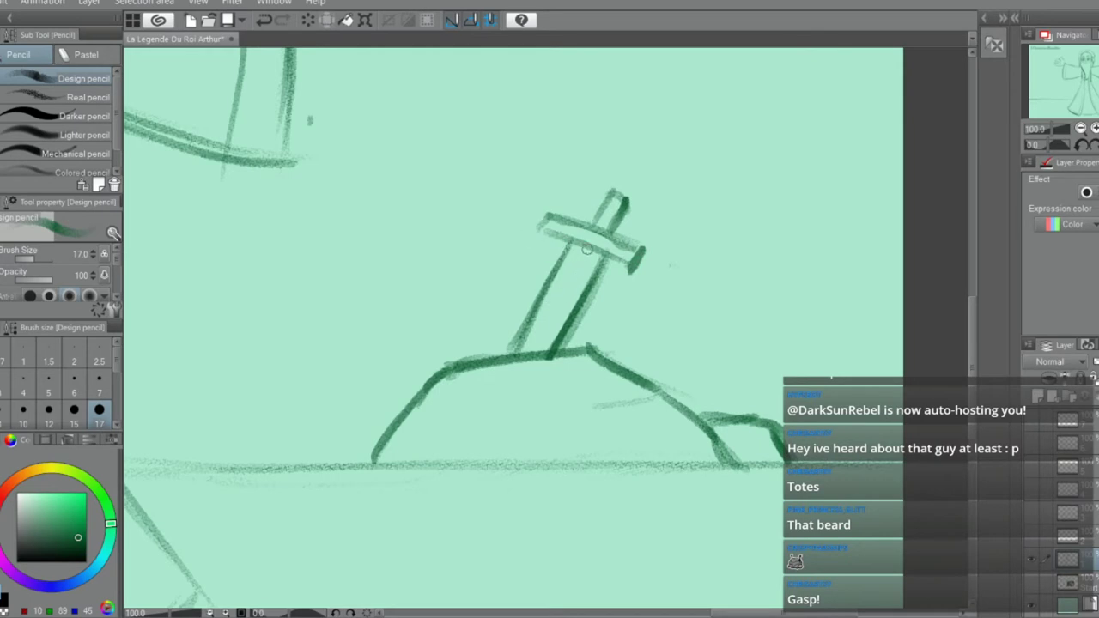
pyautogui.moveTo(577, 263); pyautogui.dragTo(533, 349)
pyautogui.hotkey('ctrl', 'z')
pyautogui.moveTo(625, 204); pyautogui.dragTo(623, 180)
pyautogui.scroll(-2, 711, 321)
pyautogui.scroll(-1, 711, 321)
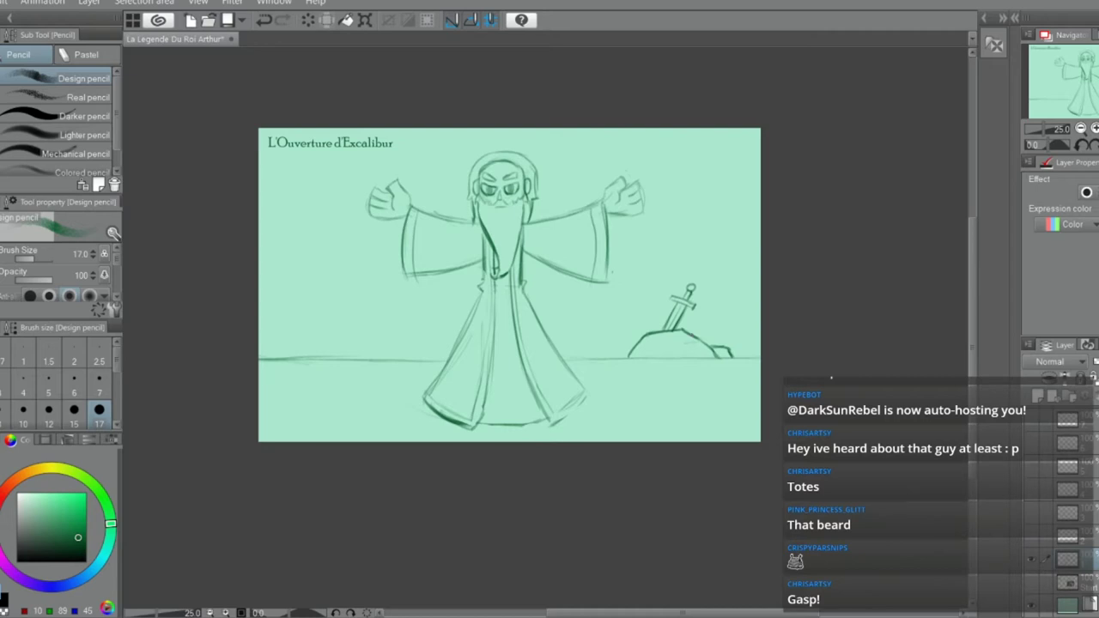
# Darken the robe's right outer edge and tidy its lower right hem corner
pyautogui.press('e')
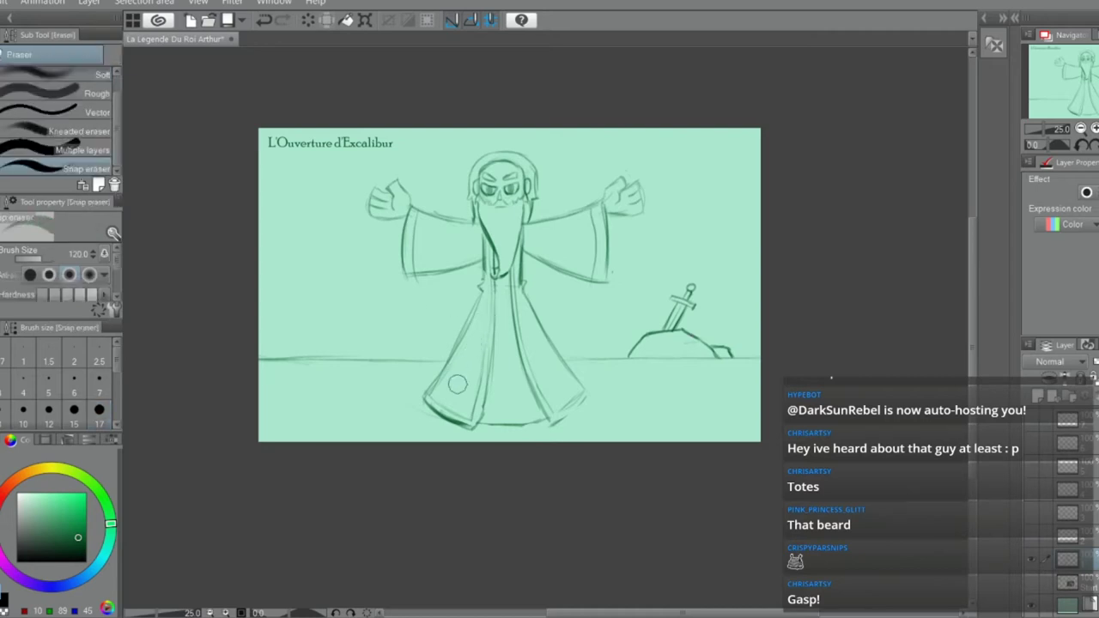
pyautogui.press('p')
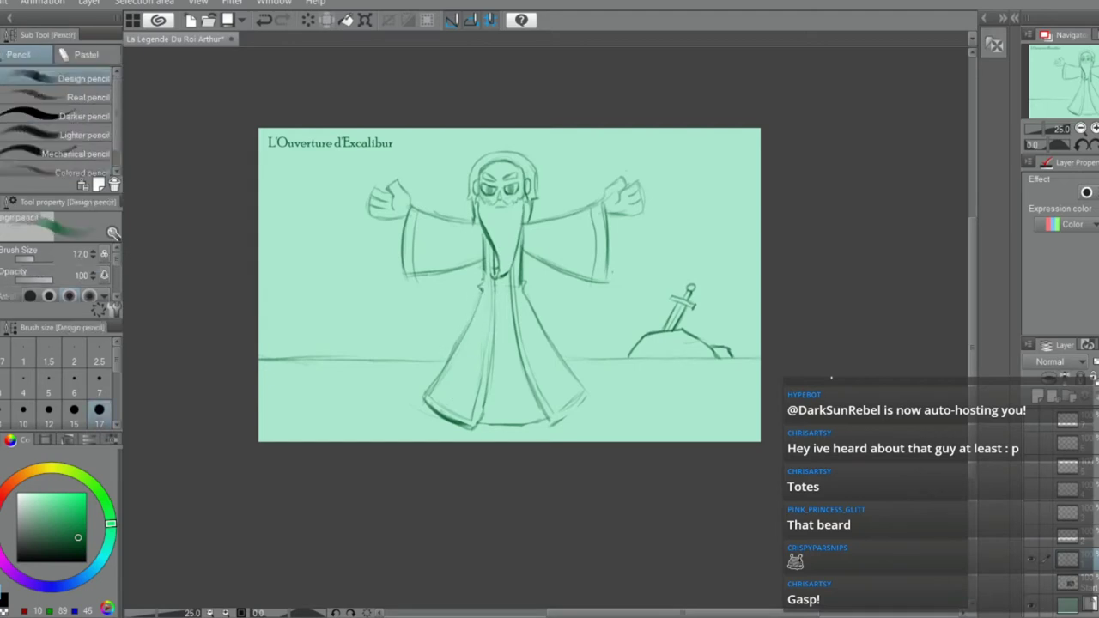
pyautogui.moveTo(542, 309)
pyautogui.mouseDown()
pyautogui.moveTo(585, 393)
pyautogui.moveTo(580, 382)
pyautogui.mouseUp()
pyautogui.moveTo(546, 330)
pyautogui.mouseDown()
pyautogui.moveTo(588, 398)
pyautogui.moveTo(557, 347)
pyautogui.mouseUp()
pyautogui.hotkey('ctrl', 'z')
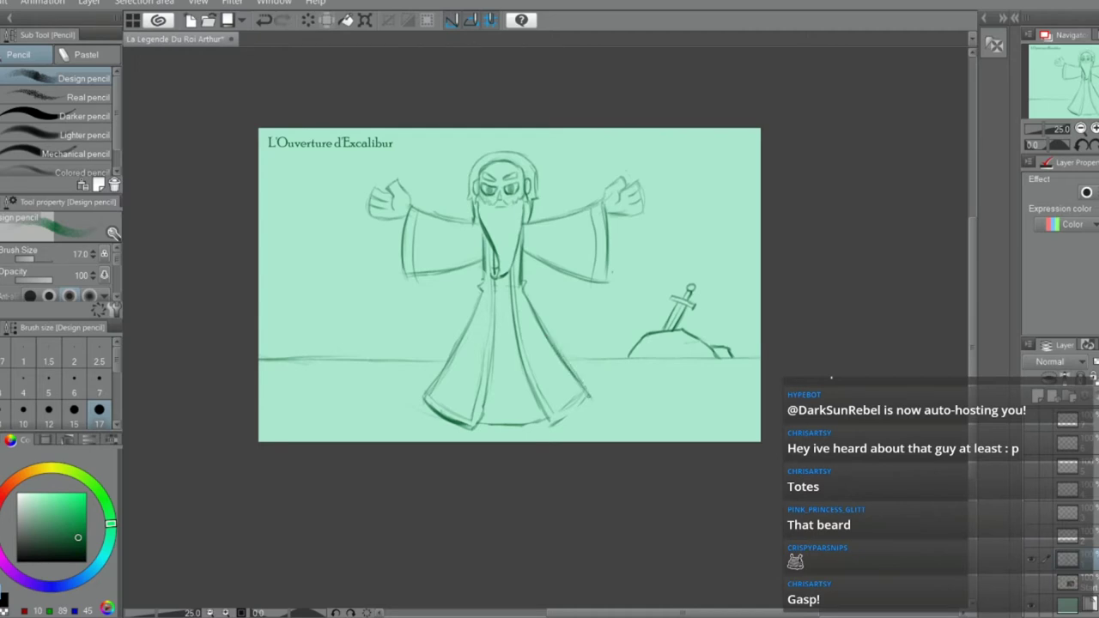
pyautogui.moveTo(546, 430); pyautogui.dragTo(589, 397)
pyautogui.hotkey('ctrl', 'z')
pyautogui.press('e')
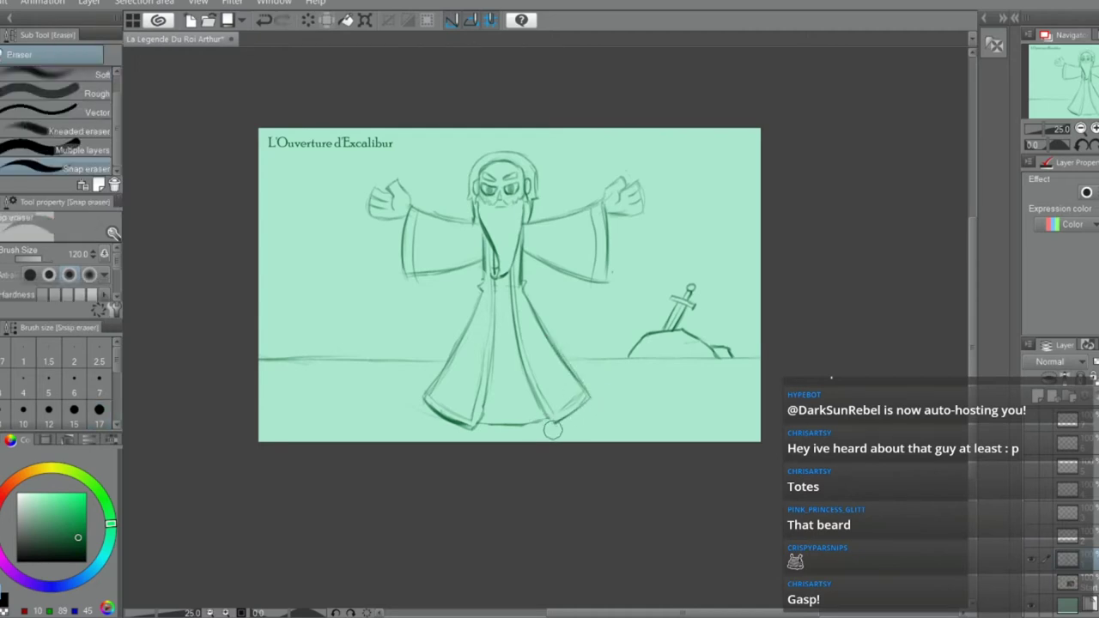
pyautogui.hotkey('ctrl', 'z')
pyautogui.press('m')
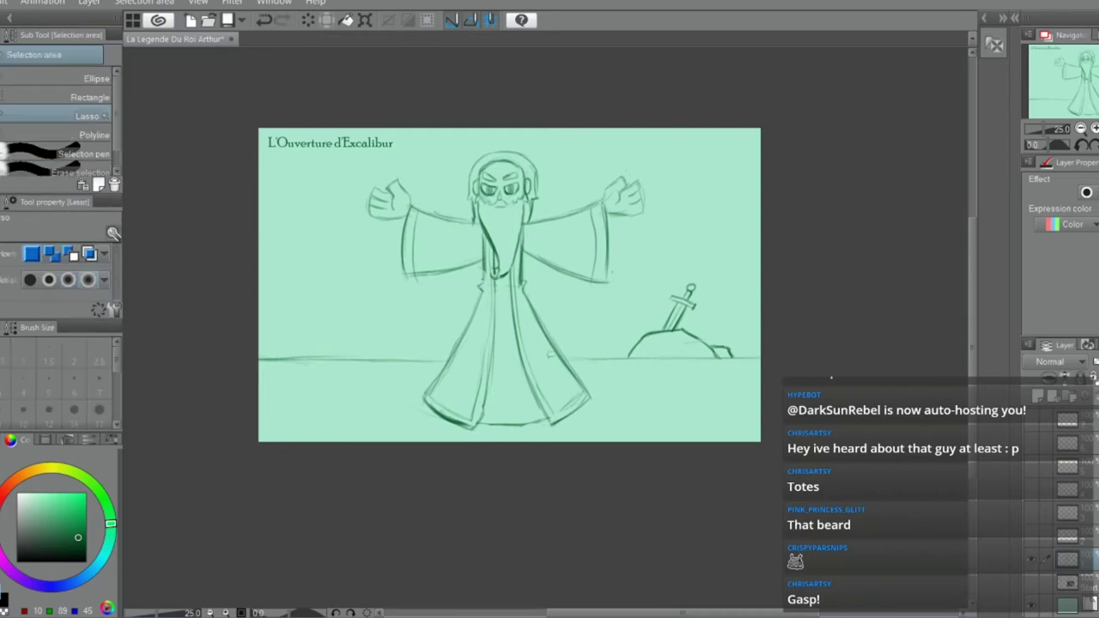
pyautogui.press('p')
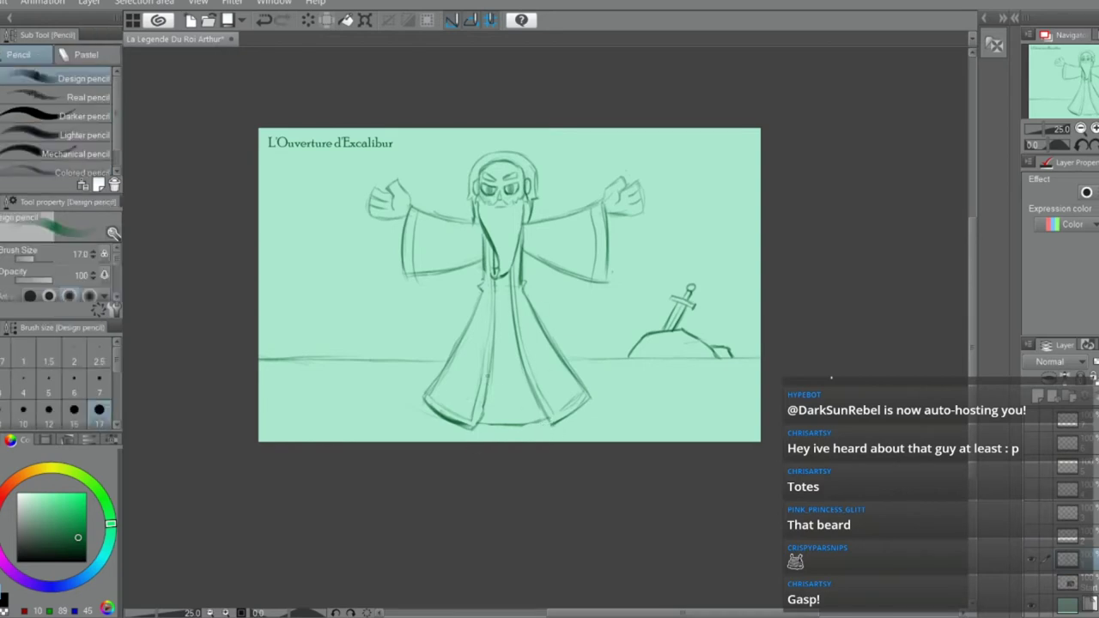
pyautogui.press('e')
pyautogui.press('p')
pyautogui.moveTo(478, 383); pyautogui.dragTo(488, 337)
pyautogui.hotkey('ctrl', 'z')
# Darken the right sleeve's inner trim line, and clean up and redraw the sleeve's lower edge at the cuff
pyautogui.press('e')
pyautogui.press('p')
pyautogui.moveTo(593, 206); pyautogui.dragTo(596, 232)
pyautogui.press('e')
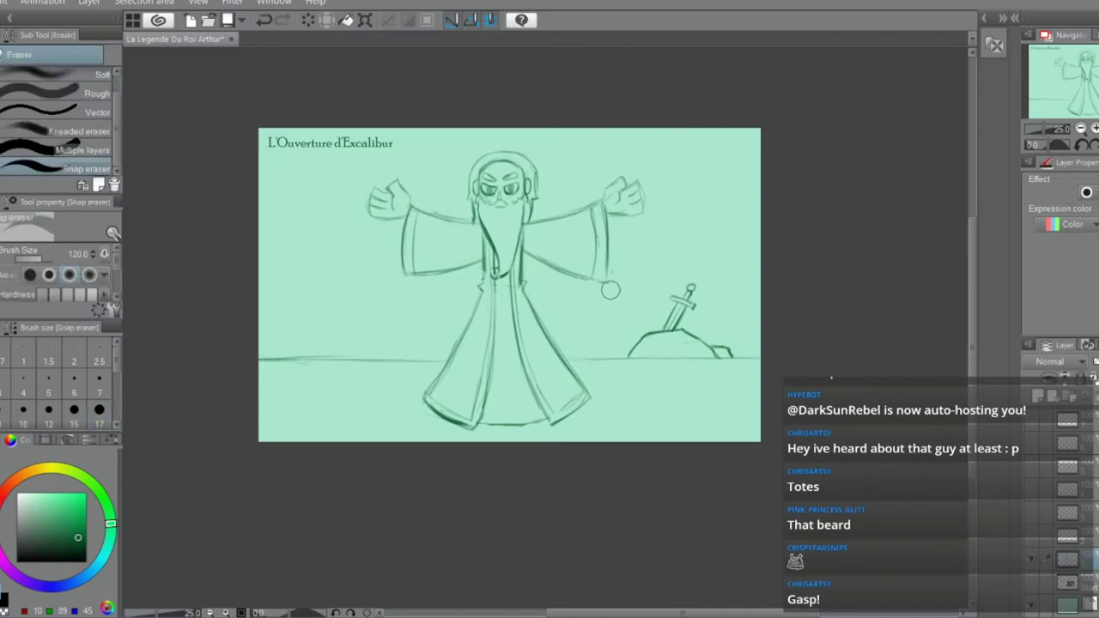
pyautogui.press('p')
pyautogui.moveTo(576, 276); pyautogui.dragTo(611, 280)
pyautogui.press('e')
pyautogui.press('p')
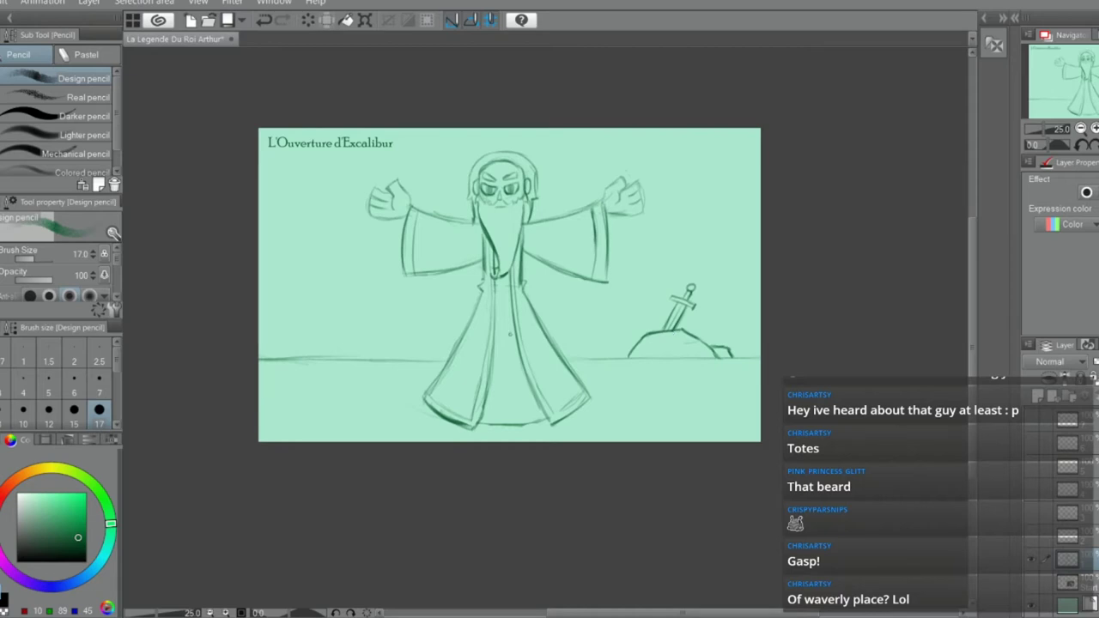
# Clean up and redraw the small waist folds on both sides of the robe
pyautogui.scroll(3, 494, 266)
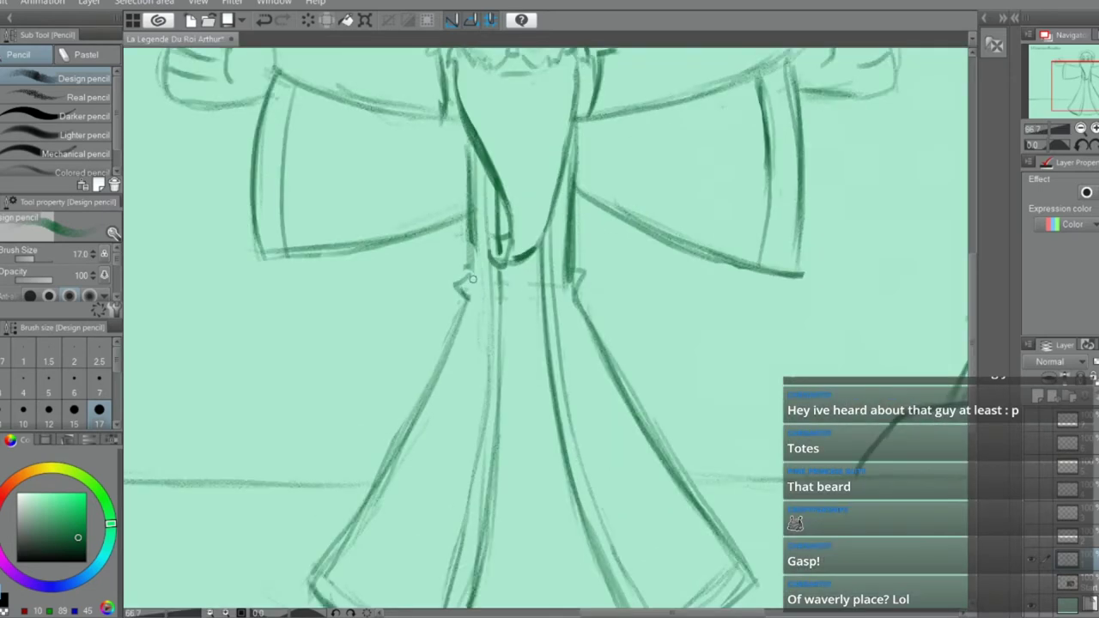
pyautogui.press('e')
pyautogui.press('p')
pyautogui.moveTo(472, 249); pyautogui.dragTo(453, 320)
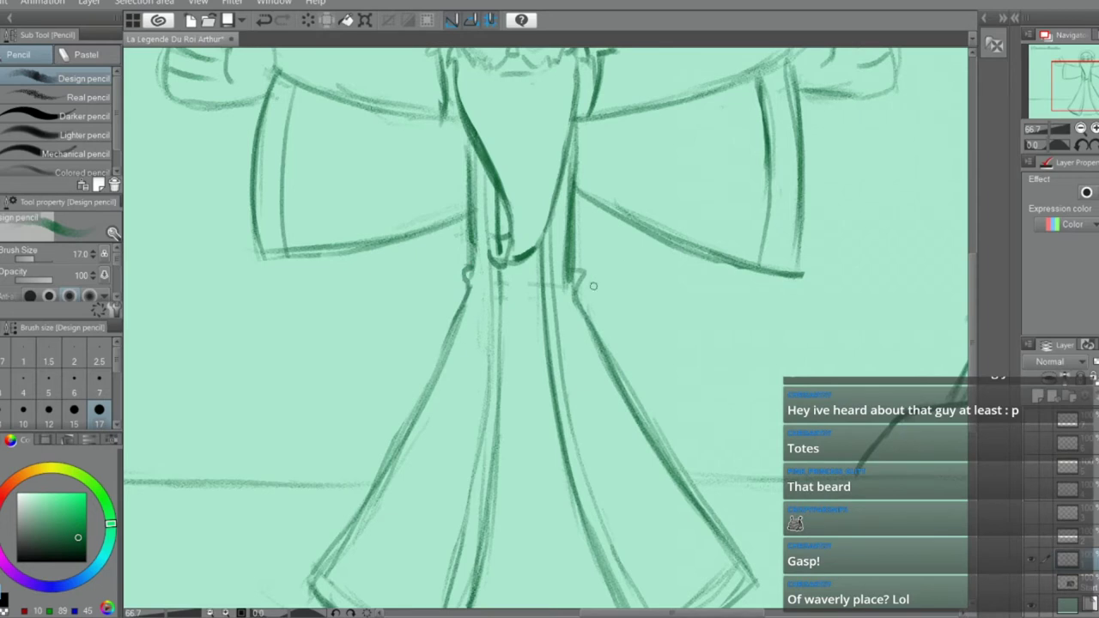
pyautogui.press('b')
pyautogui.moveTo(566, 283)
pyautogui.mouseDown()
pyautogui.moveTo(587, 273)
pyautogui.moveTo(571, 296)
pyautogui.mouseUp()
pyautogui.press('p')
pyautogui.scroll(-2, 593, 315)
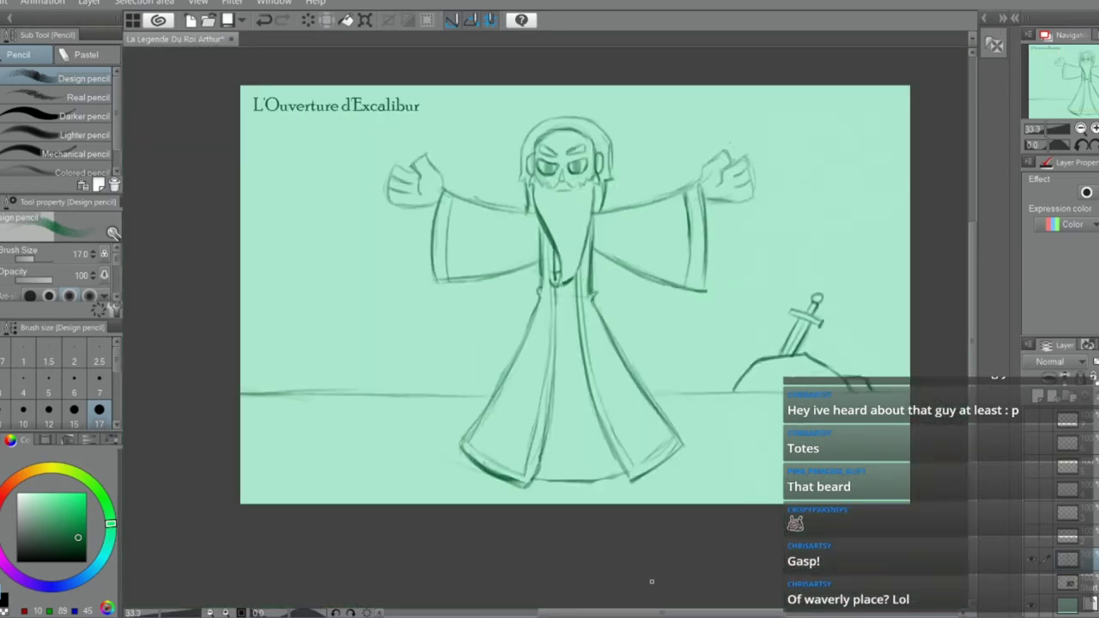
pyautogui.moveTo(641, 613); pyautogui.dragTo(658, 613)
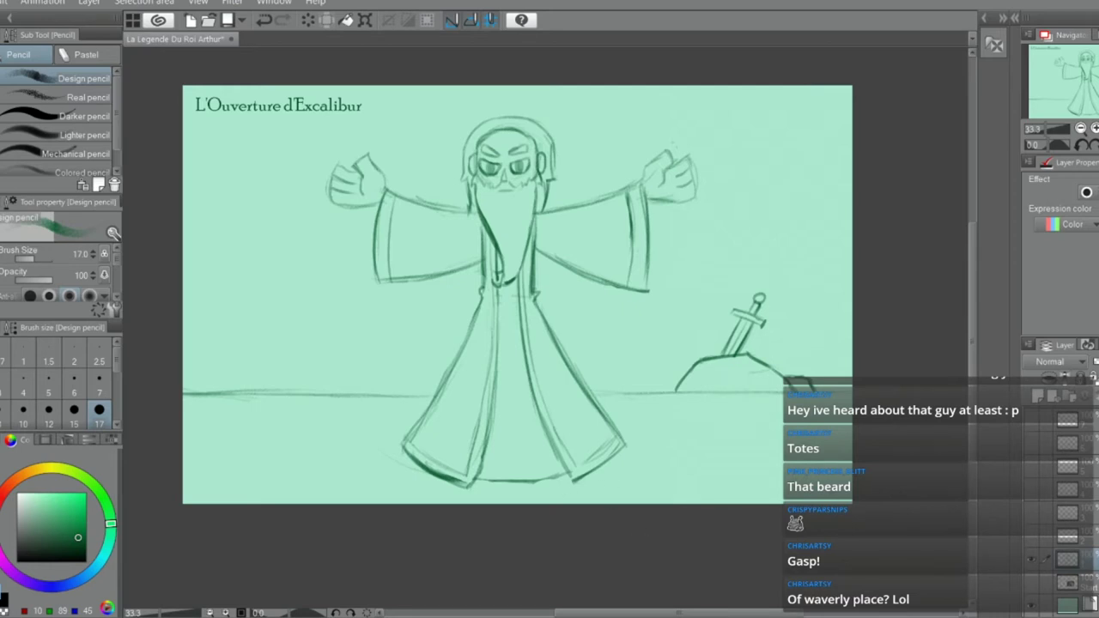
# Hide the "L'Ouverture d'Excalibur" layer, then show the "Advienne que pourra" layer and make it active
pyautogui.click(1031, 559)
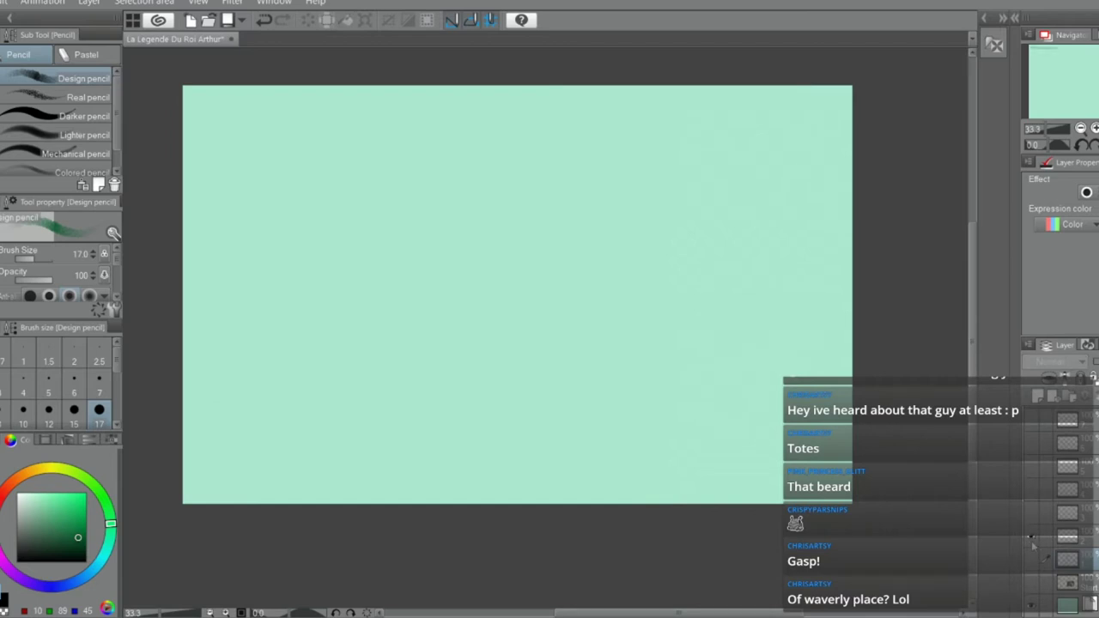
pyautogui.click(1032, 544)
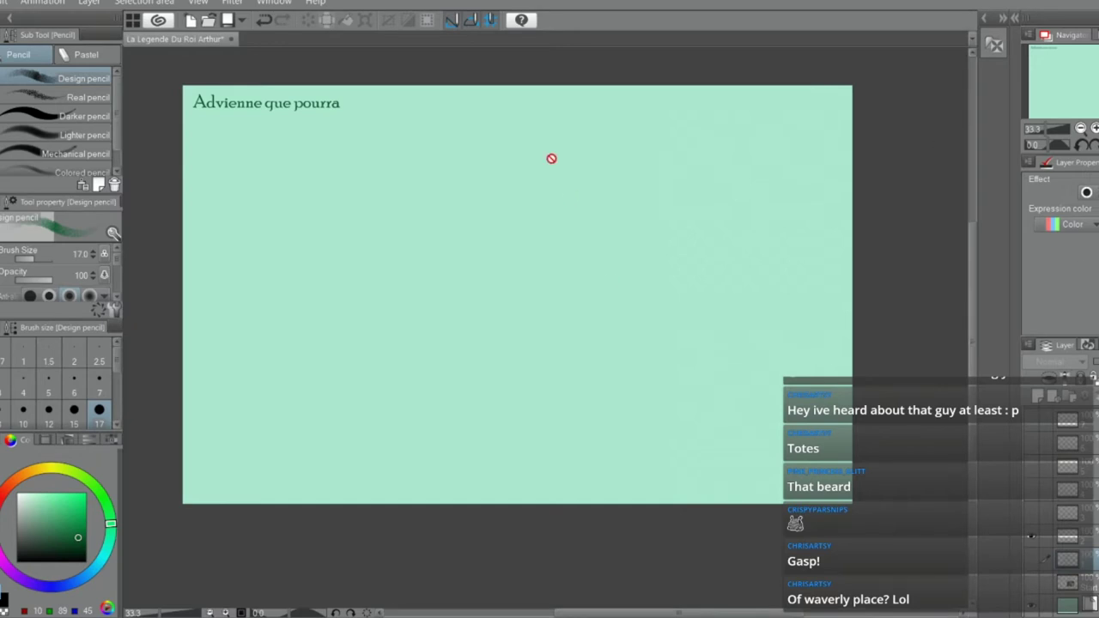
pyautogui.scroll(1, 540, 157)
pyautogui.scroll(-2, 390, 221)
pyautogui.scroll(1, 382, 226)
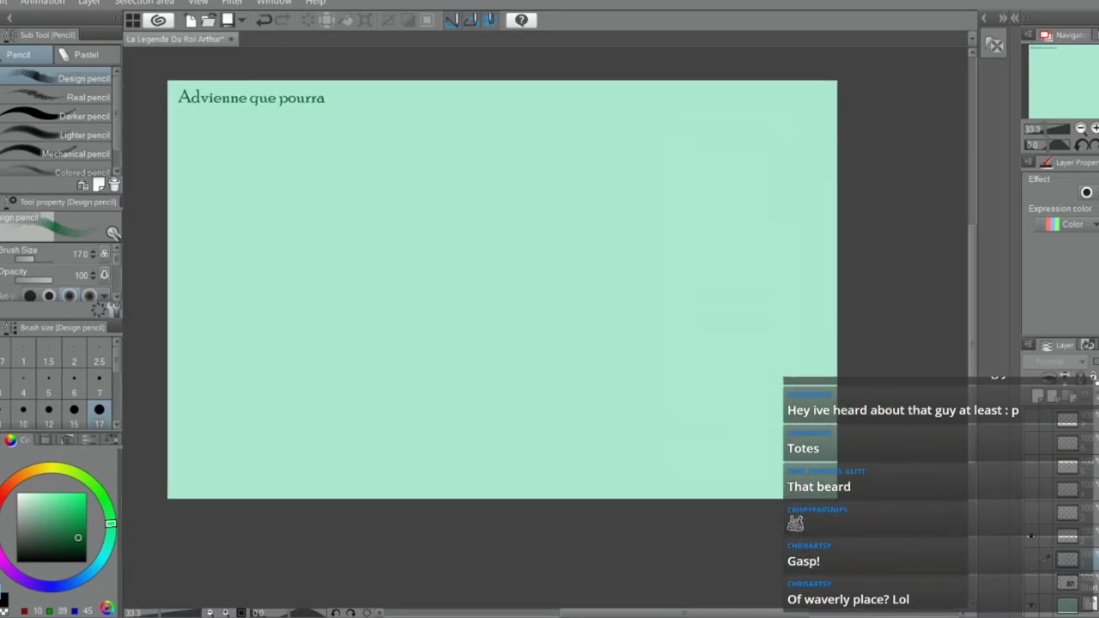
pyautogui.click(1088, 535)
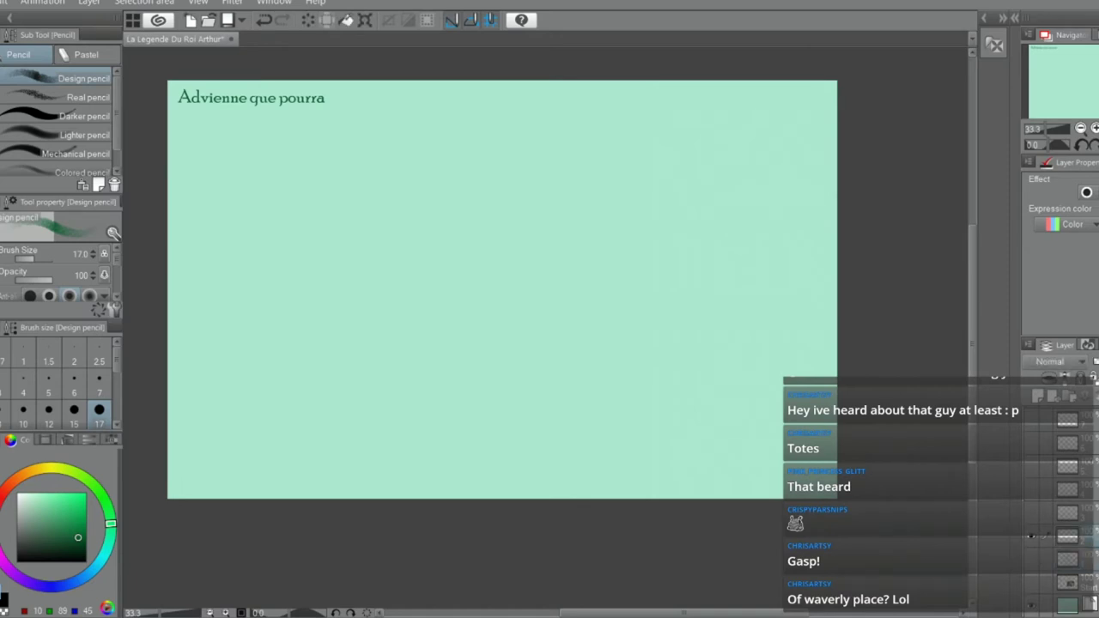
# Sketch a head circle in the slide's upper right area, with side lines and a curved chin below it
pyautogui.moveTo(604, 130); pyautogui.dragTo(609, 203)
pyautogui.hotkey('ctrl', 'z')
pyautogui.moveTo(623, 135)
pyautogui.mouseDown()
pyautogui.moveTo(613, 203)
pyautogui.moveTo(615, 129)
pyautogui.moveTo(582, 196)
pyautogui.moveTo(647, 219)
pyautogui.mouseUp()
pyautogui.hotkey('ctrl', 'z')
pyautogui.hotkey('ctrl', 'z')
pyautogui.moveTo(662, 152); pyautogui.dragTo(661, 214)
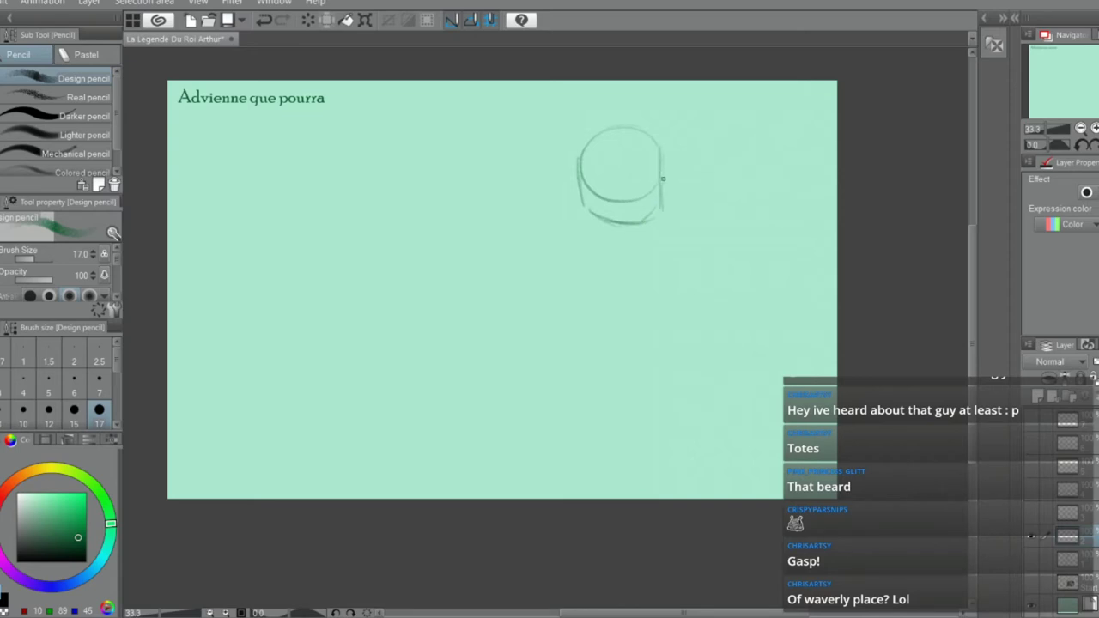
# Erase the old chin and left side line, and redraw the face's left side tapering to a flat chin
pyautogui.scroll(1, 677, 197)
pyautogui.moveTo(662, 129)
pyautogui.mouseDown()
pyautogui.moveTo(655, 196)
pyautogui.moveTo(636, 215)
pyautogui.moveTo(554, 207)
pyautogui.moveTo(655, 221)
pyautogui.moveTo(565, 231)
pyautogui.moveTo(554, 207)
pyautogui.moveTo(606, 223)
pyautogui.mouseUp()
pyautogui.press('e')
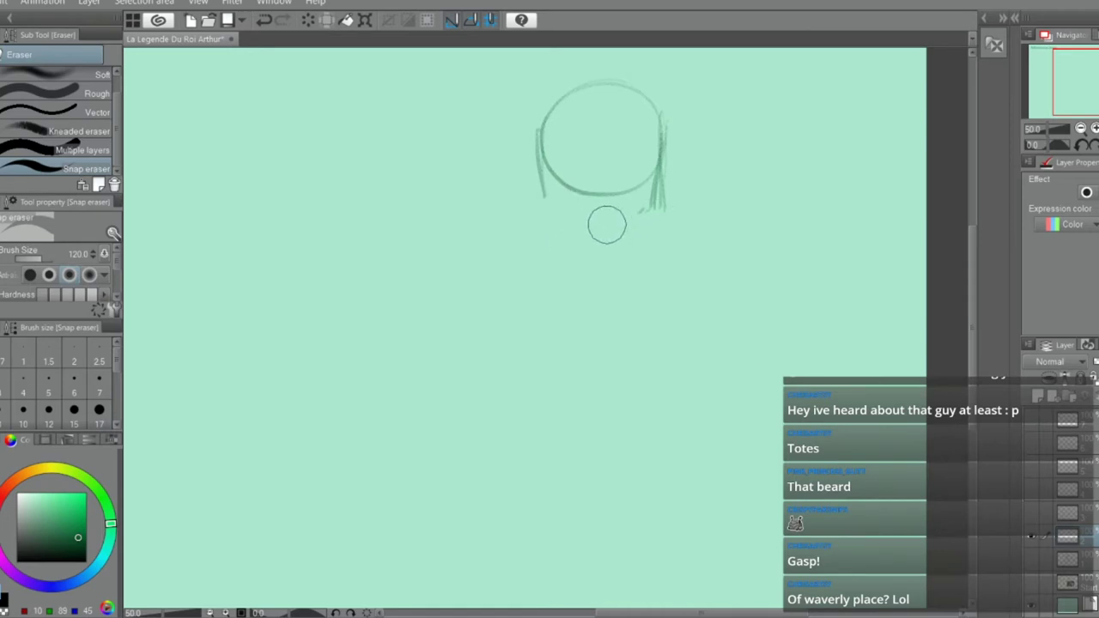
pyautogui.press('p')
pyautogui.moveTo(543, 153)
pyautogui.mouseDown()
pyautogui.moveTo(553, 232)
pyautogui.moveTo(544, 229)
pyautogui.moveTo(545, 167)
pyautogui.moveTo(550, 225)
pyautogui.moveTo(556, 151)
pyautogui.moveTo(553, 229)
pyautogui.moveTo(642, 231)
pyautogui.mouseUp()
pyautogui.press('e')
pyautogui.press('p')
pyautogui.hotkey('ctrl', 'z')
pyautogui.moveTo(551, 233); pyautogui.dragTo(630, 232)
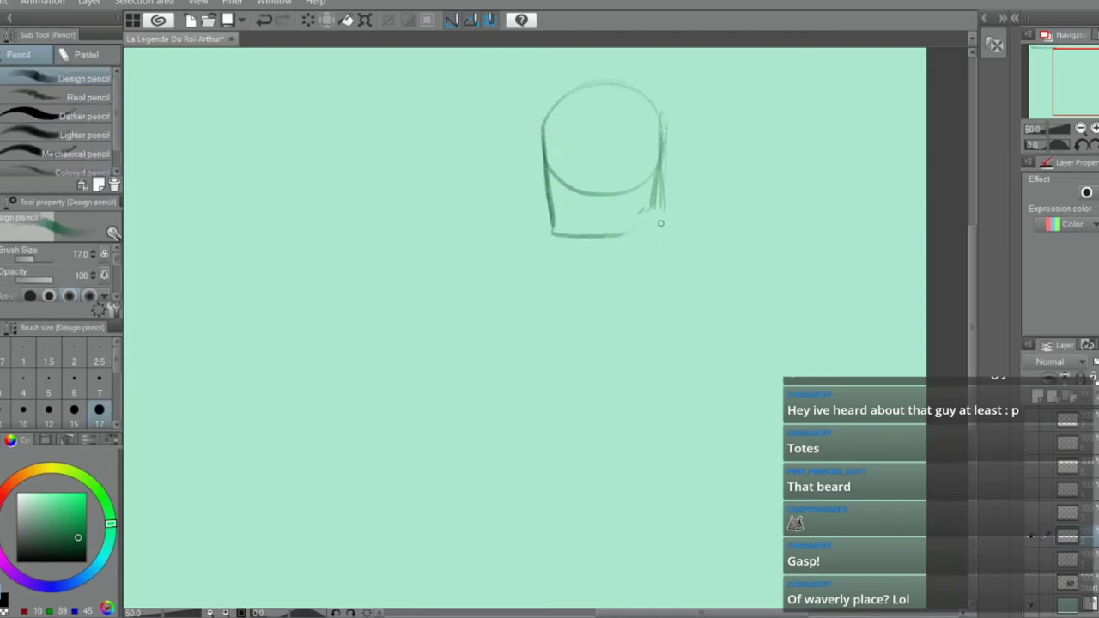
pyautogui.hotkey('ctrl', 'z')
pyautogui.moveTo(552, 235); pyautogui.dragTo(614, 240)
pyautogui.moveTo(561, 233); pyautogui.dragTo(630, 237)
# Draw the right jaw line slanting inward from the head circle to the end of the flat chin
pyautogui.moveTo(654, 175)
pyautogui.mouseDown()
pyautogui.moveTo(633, 240)
pyautogui.moveTo(636, 220)
pyautogui.mouseUp()
pyautogui.hotkey('ctrl', 'z')
pyautogui.hotkey('ctrl', 'z')
pyautogui.moveTo(656, 151); pyautogui.dragTo(633, 230)
pyautogui.moveTo(651, 174); pyautogui.dragTo(635, 236)
pyautogui.hotkey('ctrl', 'z')
pyautogui.hotkey('ctrl', 'z')
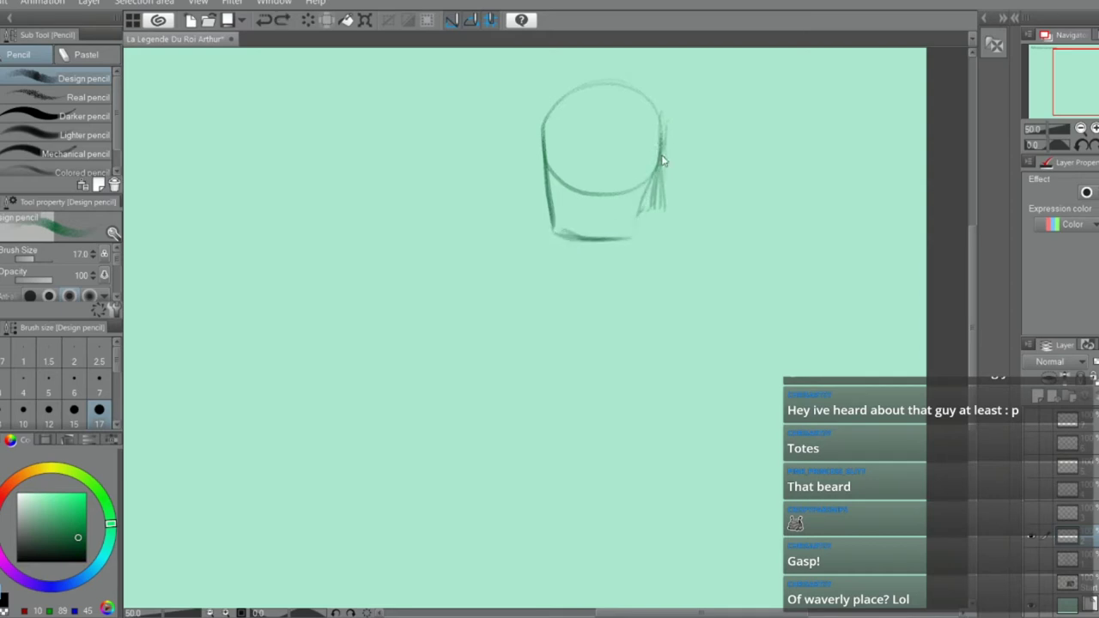
pyautogui.moveTo(661, 150); pyautogui.dragTo(635, 236)
pyautogui.hotkey('ctrl', 'z')
# Erase the stray strokes outside the right cheek and redraw the right side of the face with a darker line
pyautogui.press('e')
pyautogui.moveTo(665, 128); pyautogui.dragTo(651, 229)
pyautogui.moveTo(667, 155); pyautogui.dragTo(666, 193)
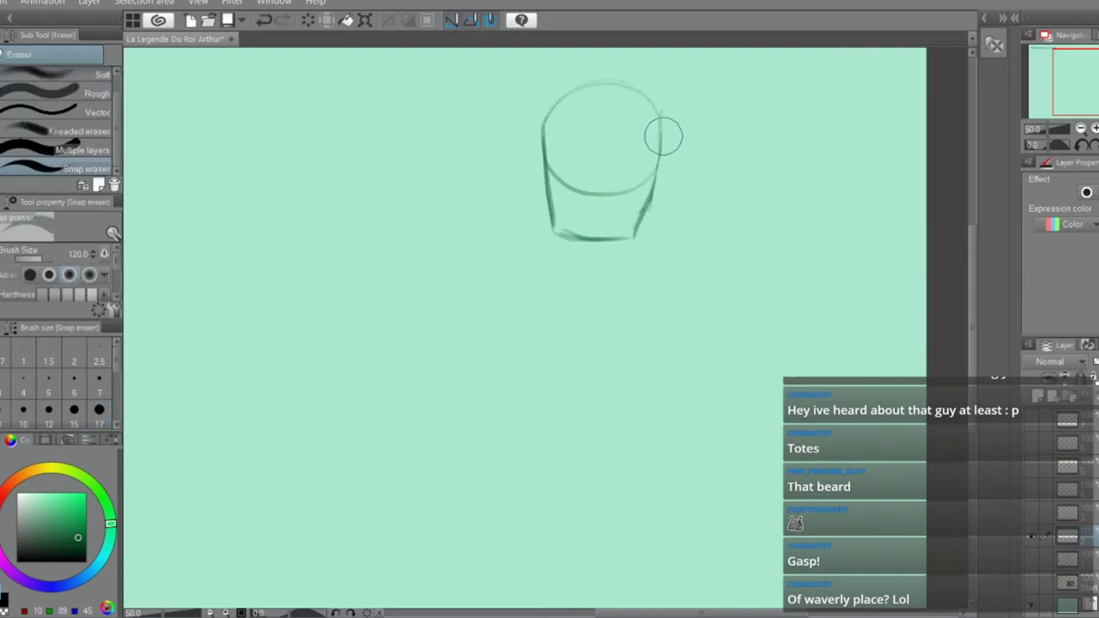
pyautogui.press('p')
pyautogui.moveTo(661, 126); pyautogui.dragTo(636, 238)
pyautogui.moveTo(652, 198); pyautogui.dragTo(637, 234)
pyautogui.press('e')
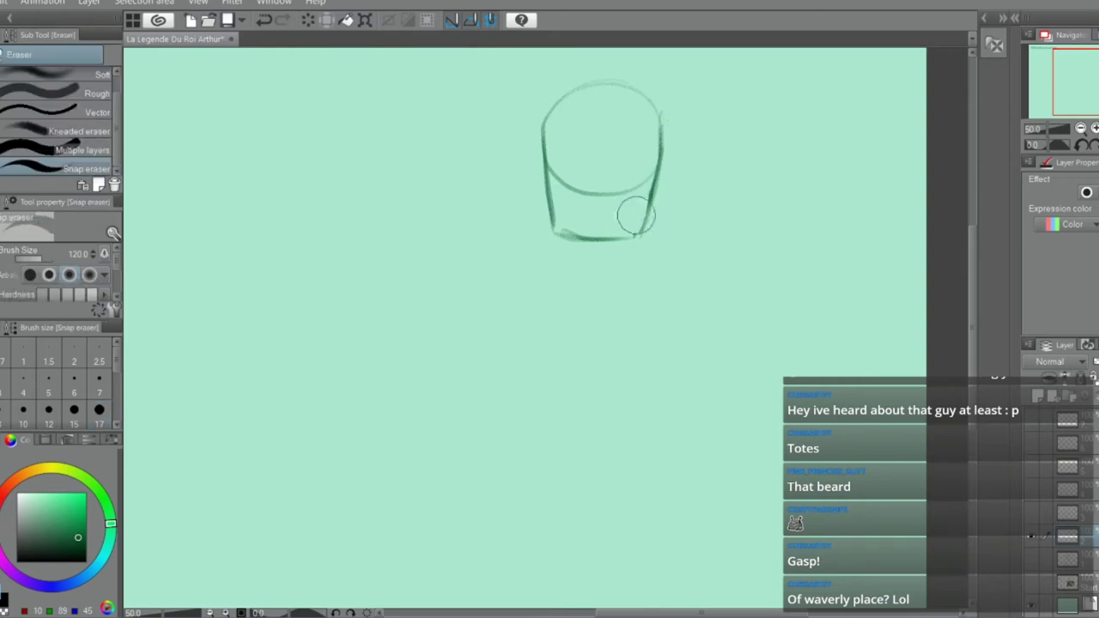
# Thicken the lower right jaw and sketch two short neck lines below the chin
pyautogui.press('p')
pyautogui.moveTo(655, 176)
pyautogui.mouseDown()
pyautogui.moveTo(636, 238)
pyautogui.moveTo(595, 250)
pyautogui.moveTo(610, 253)
pyautogui.mouseUp()
pyautogui.hotkey('ctrl', 'z')
pyautogui.hotkey('ctrl', 'z')
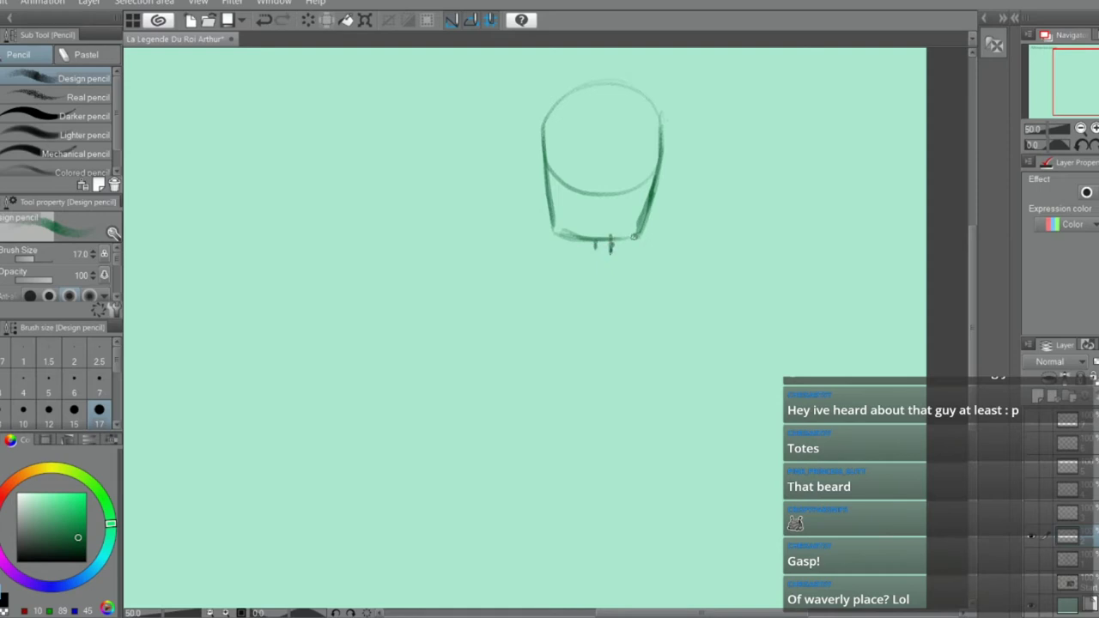
# Clean up the chin line and darken its left corner where it meets the jaw
pyautogui.scroll(-2, 632, 235)
pyautogui.scroll(2, 611, 235)
pyautogui.press('e')
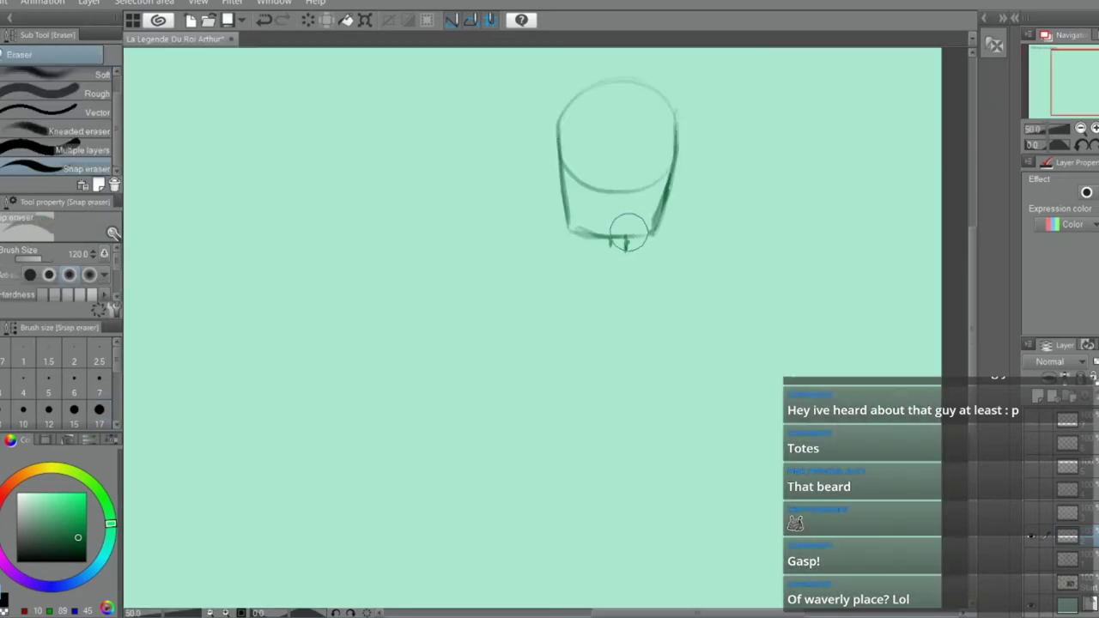
pyautogui.press('p')
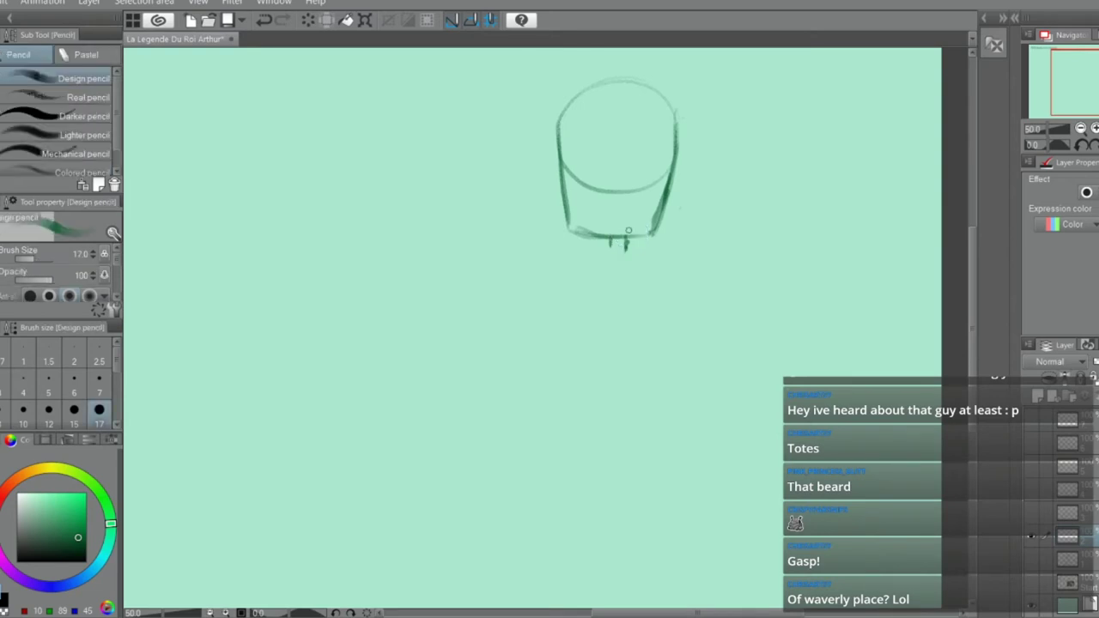
pyautogui.moveTo(575, 236)
pyautogui.mouseDown()
pyautogui.moveTo(630, 235)
pyautogui.moveTo(588, 236)
pyautogui.mouseUp()
pyautogui.hotkey('ctrl', 'z')
pyautogui.press('e')
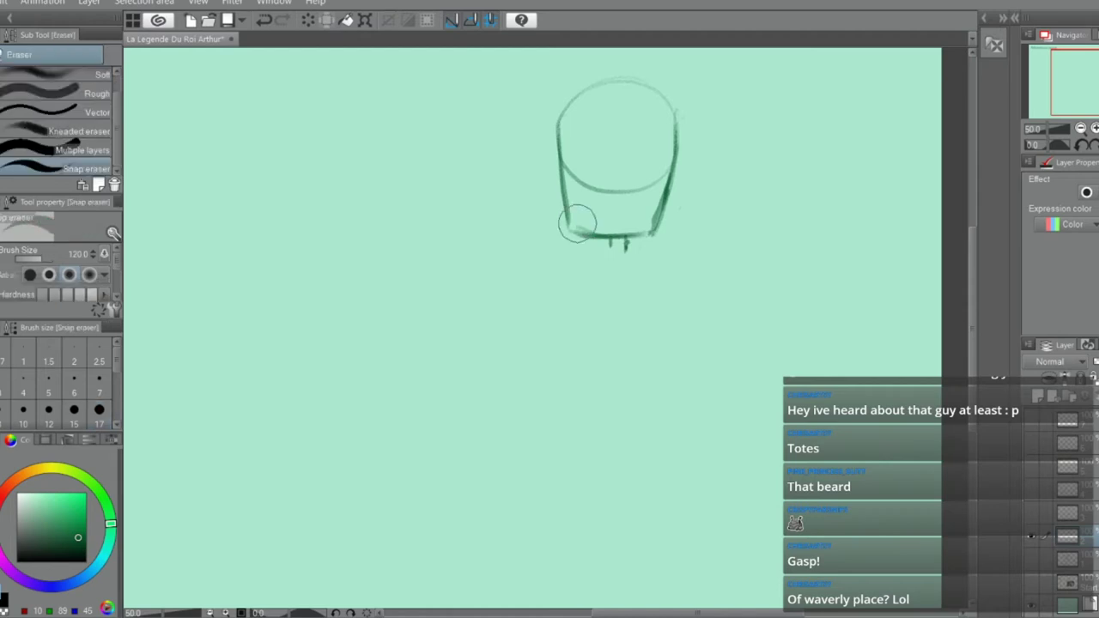
pyautogui.press('p')
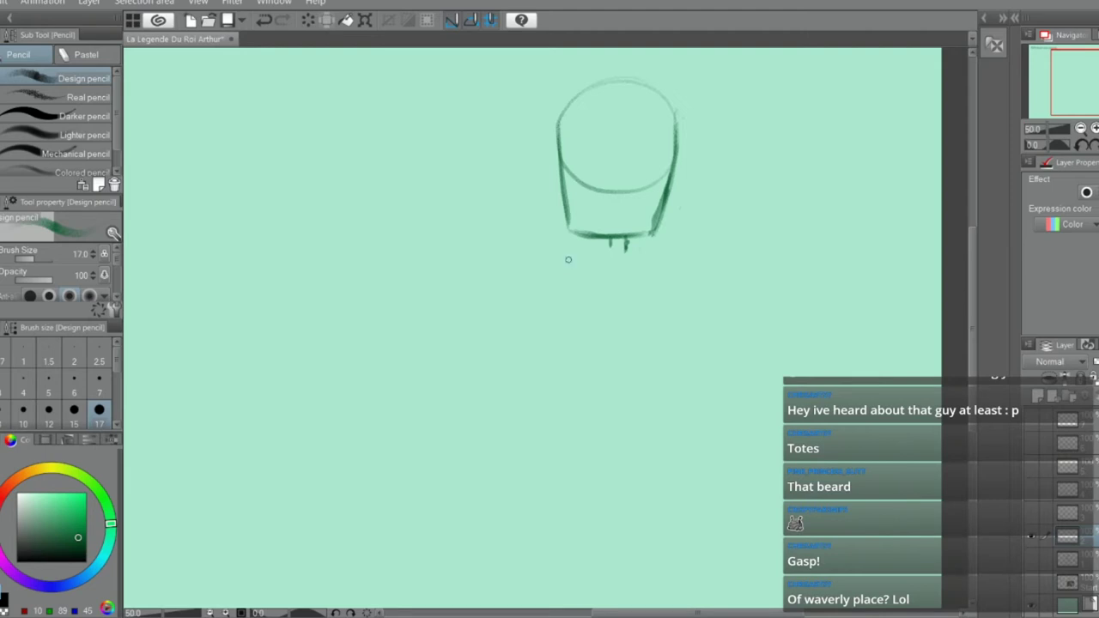
pyautogui.moveTo(589, 174)
pyautogui.mouseDown()
pyautogui.moveTo(573, 233)
pyautogui.moveTo(635, 235)
pyautogui.mouseUp()
pyautogui.hotkey('ctrl', 'z')
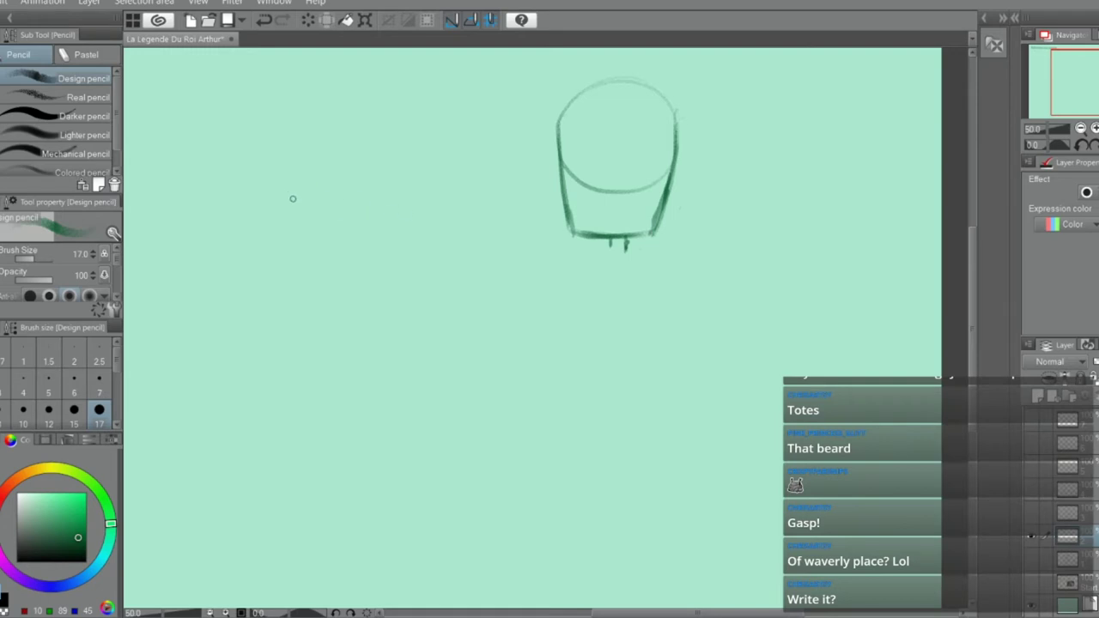
# Handwrite "Maleagant" in the empty area to the left of the head
pyautogui.moveTo(278, 182)
pyautogui.mouseDown()
pyautogui.moveTo(295, 232)
pyautogui.moveTo(336, 208)
pyautogui.mouseUp()
pyautogui.click(345, 209)
pyautogui.moveTo(321, 148)
pyautogui.mouseDown()
pyautogui.moveTo(337, 202)
pyautogui.moveTo(356, 172)
pyautogui.moveTo(369, 199)
pyautogui.mouseUp()
pyautogui.moveTo(359, 140); pyautogui.dragTo(345, 159)
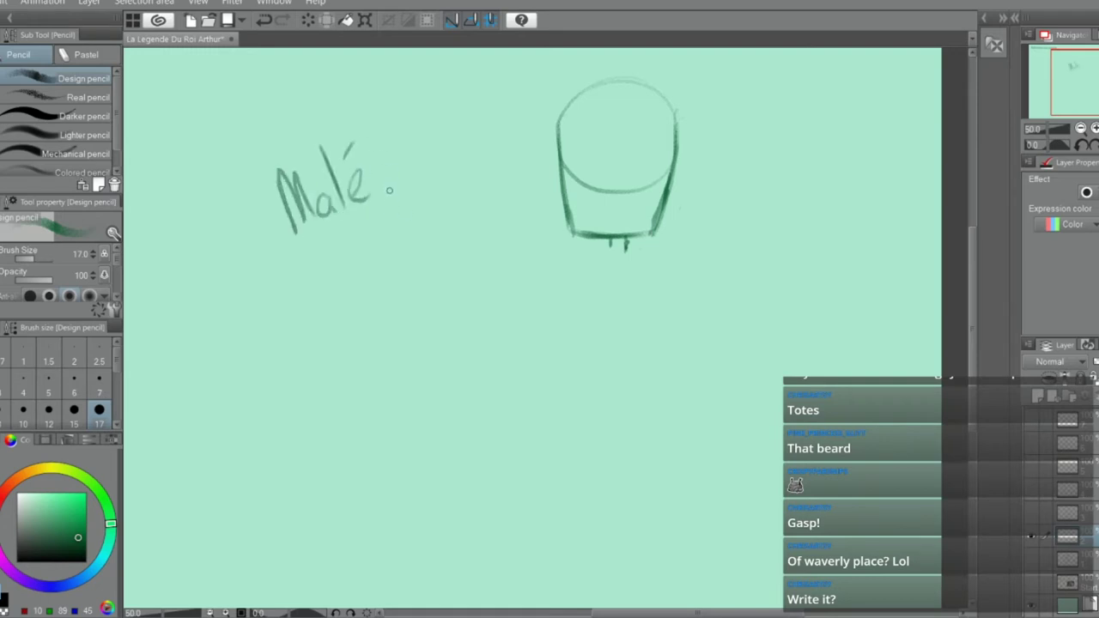
pyautogui.hotkey('ctrl', 'z')
pyautogui.moveTo(390, 165); pyautogui.dragTo(400, 180)
pyautogui.moveTo(415, 144)
pyautogui.mouseDown()
pyautogui.moveTo(423, 171)
pyautogui.moveTo(411, 214)
pyautogui.mouseUp()
pyautogui.moveTo(436, 151); pyautogui.dragTo(491, 127)
pyautogui.moveTo(470, 89); pyautogui.dragTo(496, 139)
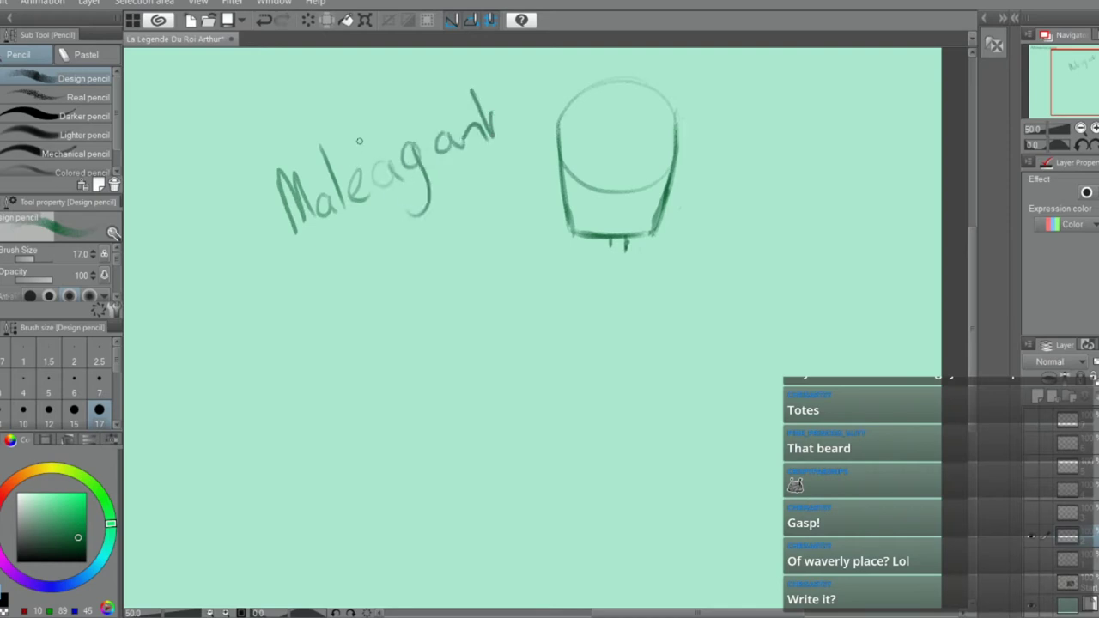
pyautogui.moveTo(360, 141); pyautogui.dragTo(347, 159)
pyautogui.moveTo(409, 110); pyautogui.dragTo(429, 108)
pyautogui.hotkey('ctrl', 'z')
pyautogui.hotkey('ctrl', 'z')
# Draw a shoulder line under the neck and extend it left as the top edge of an outstretched arm
pyautogui.click(630, 261)
pyautogui.moveTo(657, 256)
pyautogui.mouseDown()
pyautogui.moveTo(588, 254)
pyautogui.moveTo(616, 257)
pyautogui.moveTo(591, 356)
pyautogui.mouseUp()
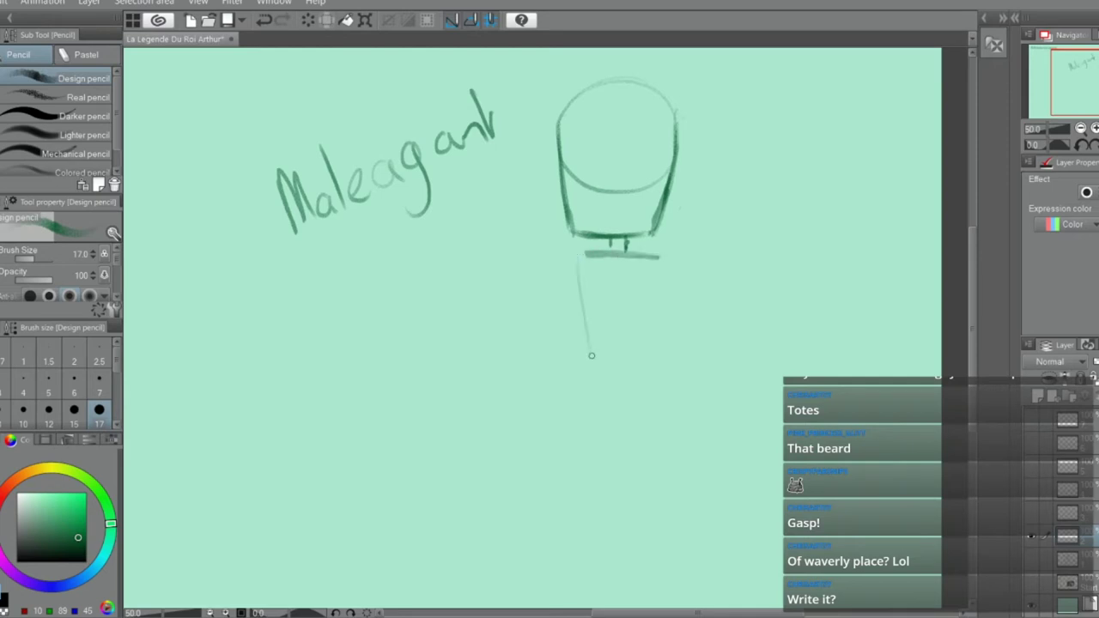
pyautogui.moveTo(585, 247); pyautogui.dragTo(598, 372)
pyautogui.hotkey('ctrl', 'z')
pyautogui.hotkey('ctrl', 'z')
pyautogui.moveTo(599, 255); pyautogui.dragTo(434, 256)
pyautogui.hotkey('ctrl', 'z')
pyautogui.moveTo(586, 253)
pyautogui.mouseDown()
pyautogui.moveTo(466, 248)
pyautogui.moveTo(487, 243)
pyautogui.moveTo(449, 247)
pyautogui.moveTo(489, 259)
pyautogui.moveTo(431, 266)
pyautogui.moveTo(416, 255)
pyautogui.moveTo(427, 248)
pyautogui.moveTo(389, 248)
pyautogui.mouseUp()
pyautogui.hotkey('ctrl', 'z')
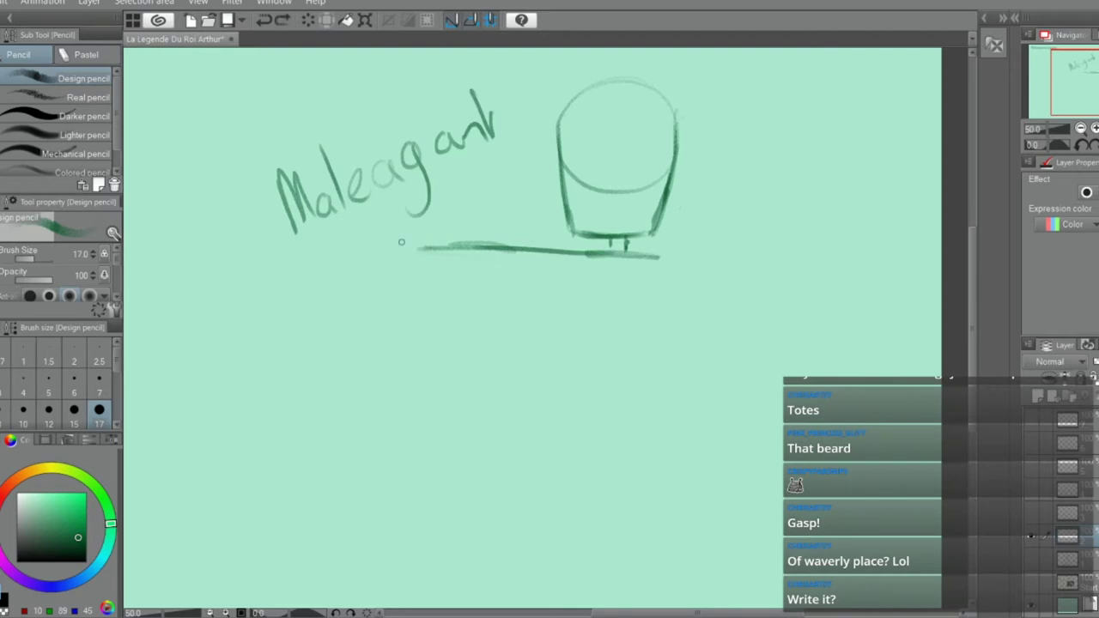
# Erase the handwritten "Maleagant" beside the head
pyautogui.press('e')
pyautogui.moveTo(330, 163)
pyautogui.mouseDown()
pyautogui.moveTo(466, 103)
pyautogui.moveTo(461, 151)
pyautogui.moveTo(361, 171)
pyautogui.moveTo(351, 214)
pyautogui.mouseUp()
pyautogui.press('p')
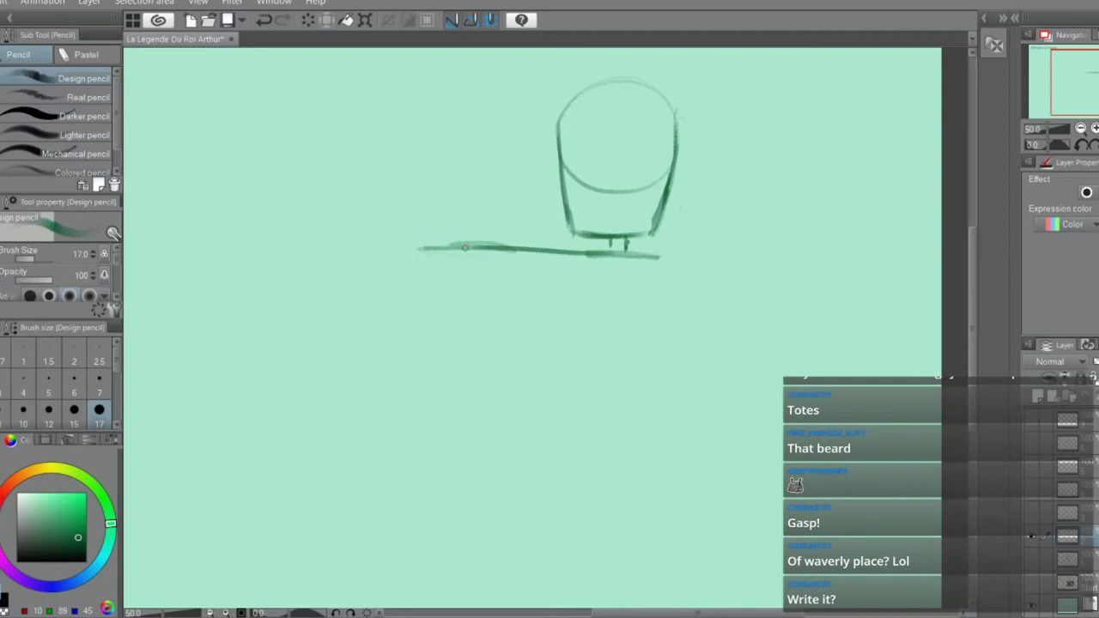
# Extend and darken the far left end of the outstretched arm's top edge, angling it slightly upward
pyautogui.moveTo(464, 247)
pyautogui.mouseDown()
pyautogui.moveTo(491, 246)
pyautogui.moveTo(392, 240)
pyautogui.mouseUp()
pyautogui.press('e')
pyautogui.press('p')
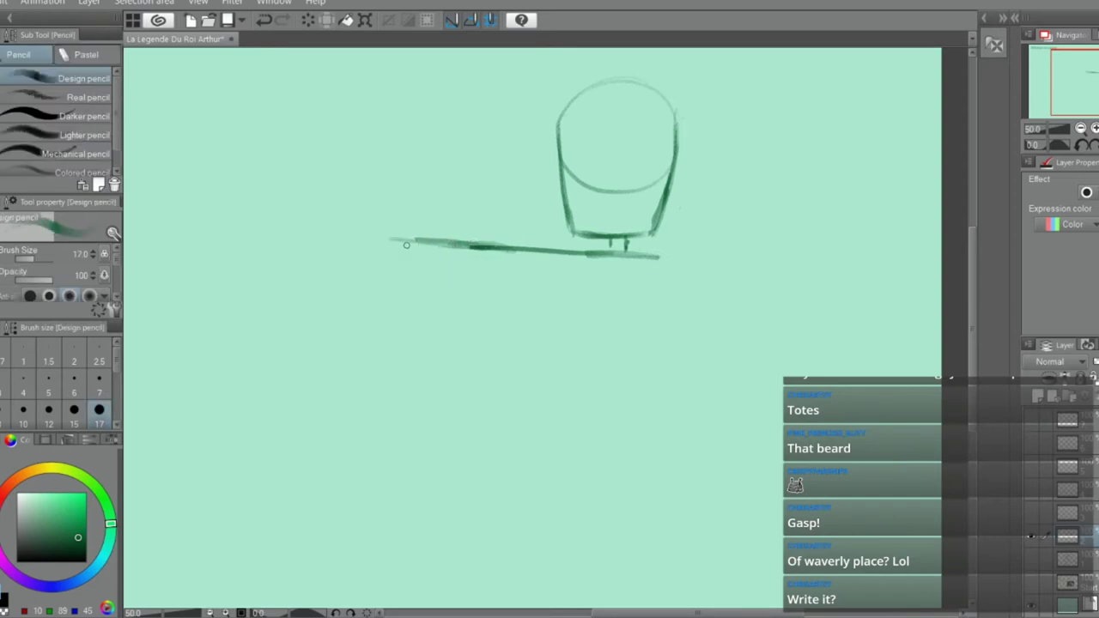
# Sketch the torso below the shoulder line, with a long left side, a pinched right waist and a pointed bottom
pyautogui.moveTo(562, 259); pyautogui.dragTo(565, 335)
pyautogui.hotkey('ctrl', 'z')
pyautogui.moveTo(569, 254); pyautogui.dragTo(575, 355)
pyautogui.hotkey('ctrl', 'z')
pyautogui.moveTo(560, 256); pyautogui.dragTo(563, 362)
pyautogui.moveTo(664, 258)
pyautogui.mouseDown()
pyautogui.moveTo(629, 369)
pyautogui.moveTo(636, 394)
pyautogui.mouseUp()
pyautogui.moveTo(560, 339)
pyautogui.mouseDown()
pyautogui.moveTo(599, 379)
pyautogui.moveTo(586, 402)
pyautogui.moveTo(660, 407)
pyautogui.moveTo(575, 415)
pyautogui.moveTo(641, 397)
pyautogui.moveTo(614, 427)
pyautogui.mouseUp()
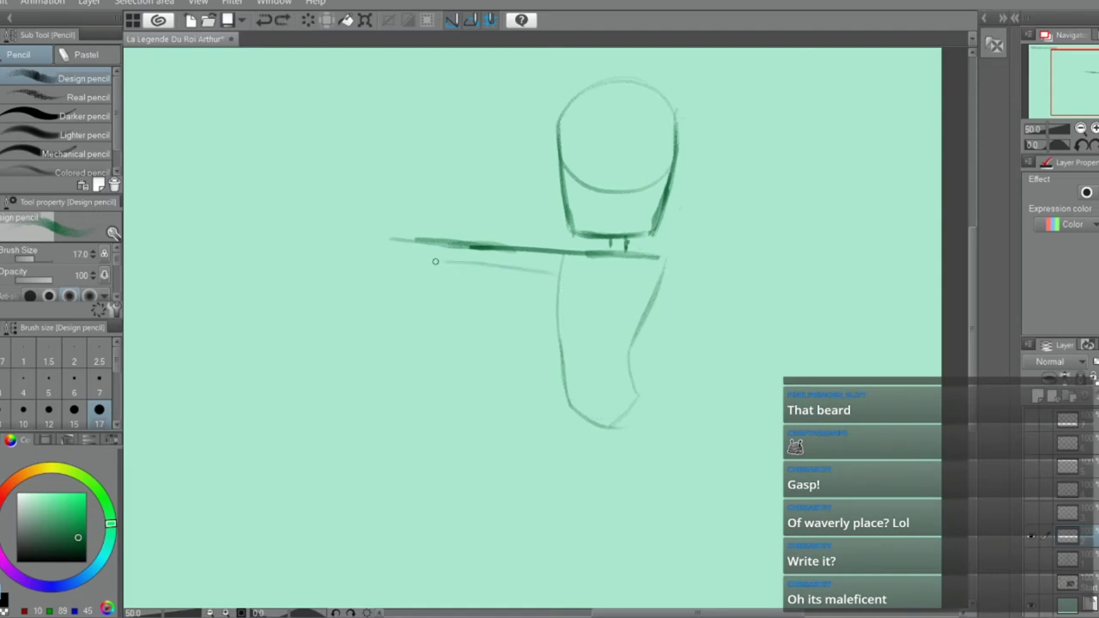
# Draw the underside of the outstretched arm and both edges of the other arm slanting down to the right
pyautogui.moveTo(552, 278)
pyautogui.mouseDown()
pyautogui.moveTo(402, 267)
pyautogui.moveTo(555, 282)
pyautogui.moveTo(497, 270)
pyautogui.mouseUp()
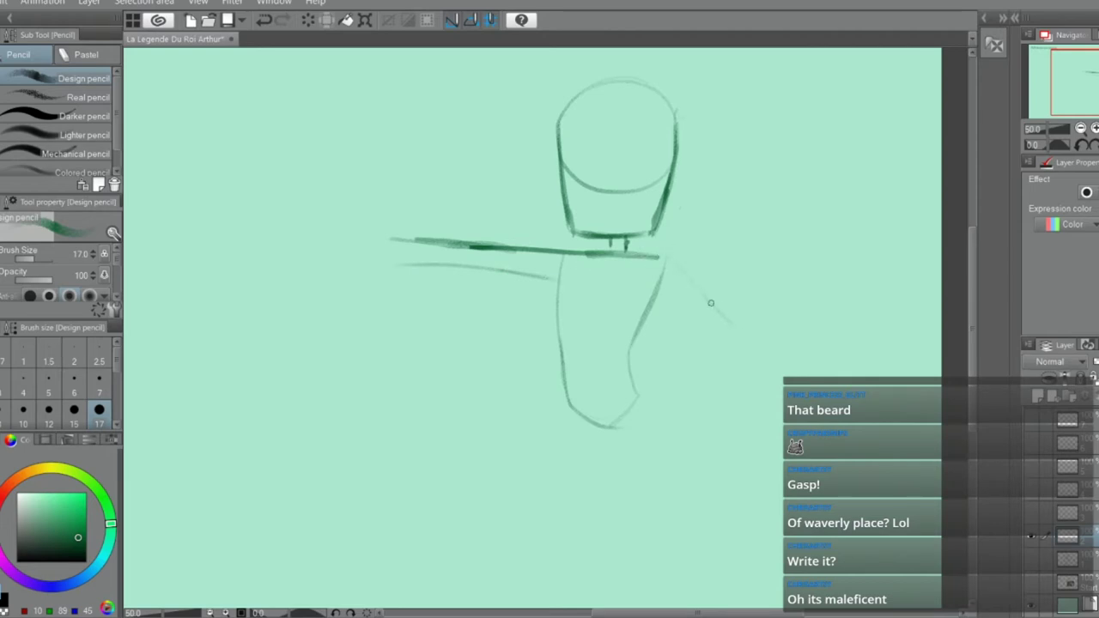
pyautogui.moveTo(660, 255); pyautogui.dragTo(726, 367)
pyautogui.hotkey('ctrl', 'z')
pyautogui.moveTo(660, 254); pyautogui.dragTo(749, 412)
pyautogui.moveTo(652, 291)
pyautogui.mouseDown()
pyautogui.moveTo(719, 426)
pyautogui.moveTo(739, 423)
pyautogui.mouseUp()
pyautogui.hotkey('ctrl', 'z')
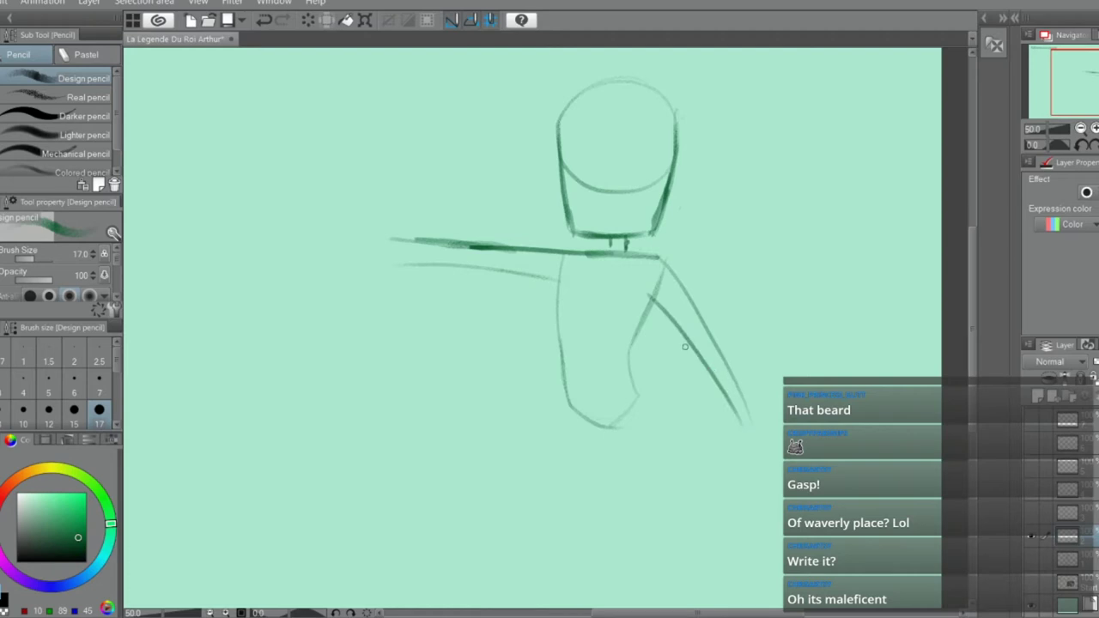
pyautogui.hotkey('ctrl', 'z')
pyautogui.moveTo(654, 299)
pyautogui.mouseDown()
pyautogui.moveTo(740, 439)
pyautogui.moveTo(725, 410)
pyautogui.mouseUp()
pyautogui.hotkey('ctrl', 'z')
# Erase the upper part of the torso's right side where it overlaps the lowered arm
pyautogui.press('e')
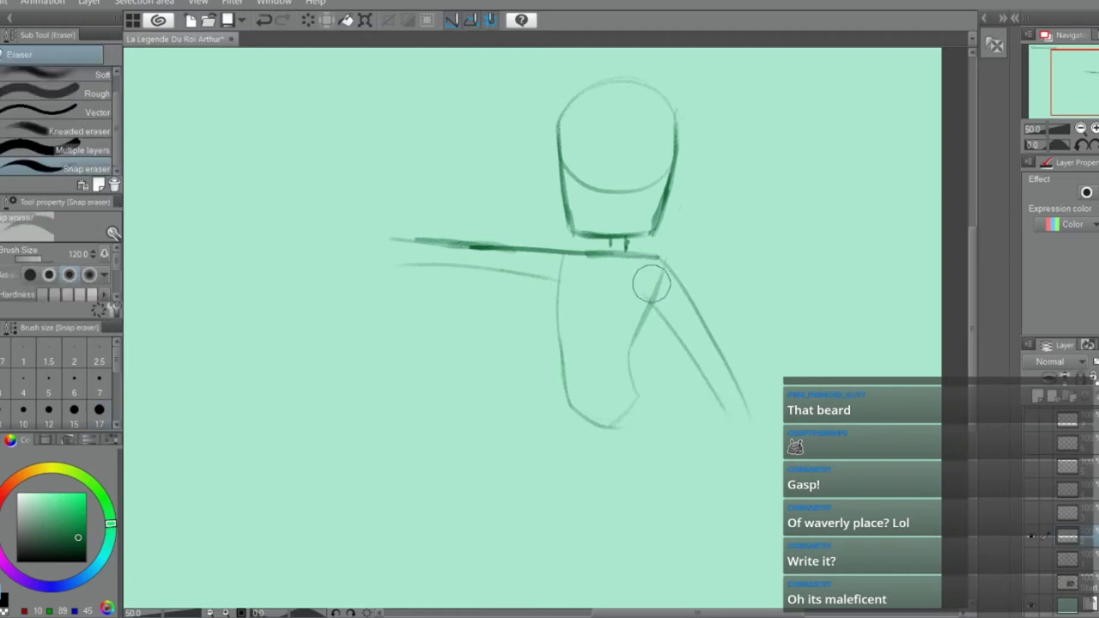
pyautogui.moveTo(651, 283); pyautogui.dragTo(664, 245)
pyautogui.press('p')
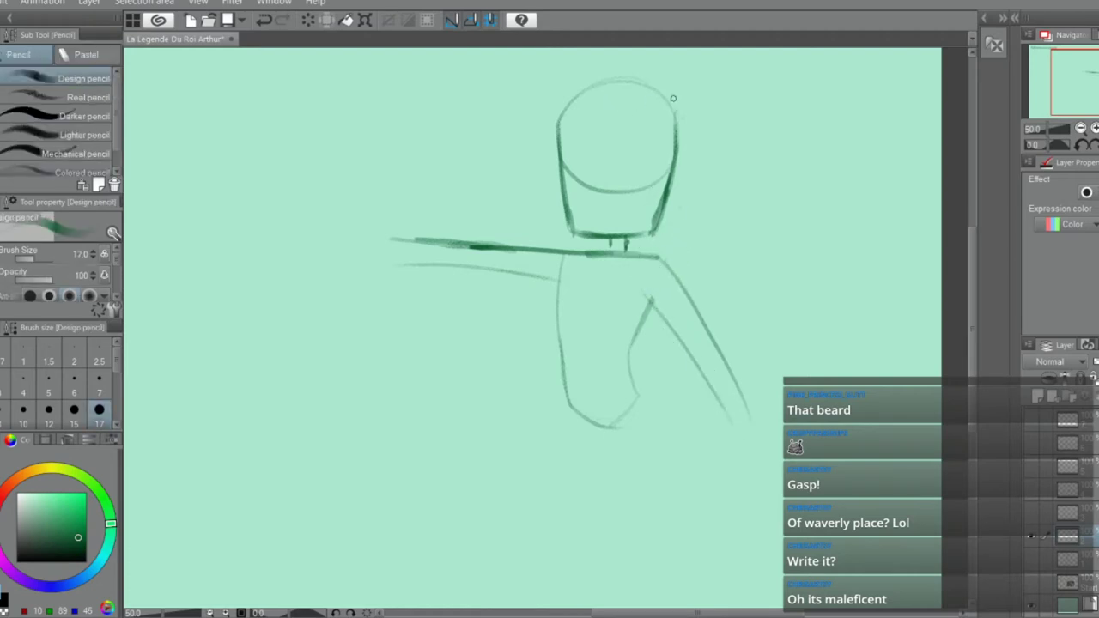
# Try a wavy lock of hair over the forehead and an outer hair contour on the right, then undo the strokes
pyautogui.moveTo(621, 79); pyautogui.dragTo(615, 152)
pyautogui.moveTo(635, 86)
pyautogui.mouseDown()
pyautogui.moveTo(639, 127)
pyautogui.moveTo(616, 150)
pyautogui.mouseUp()
pyautogui.moveTo(651, 61)
pyautogui.mouseDown()
pyautogui.moveTo(728, 131)
pyautogui.moveTo(716, 170)
pyautogui.mouseUp()
pyautogui.hotkey('ctrl', 'z')
pyautogui.moveTo(642, 69); pyautogui.dragTo(702, 165)
pyautogui.hotkey('ctrl', 'z')
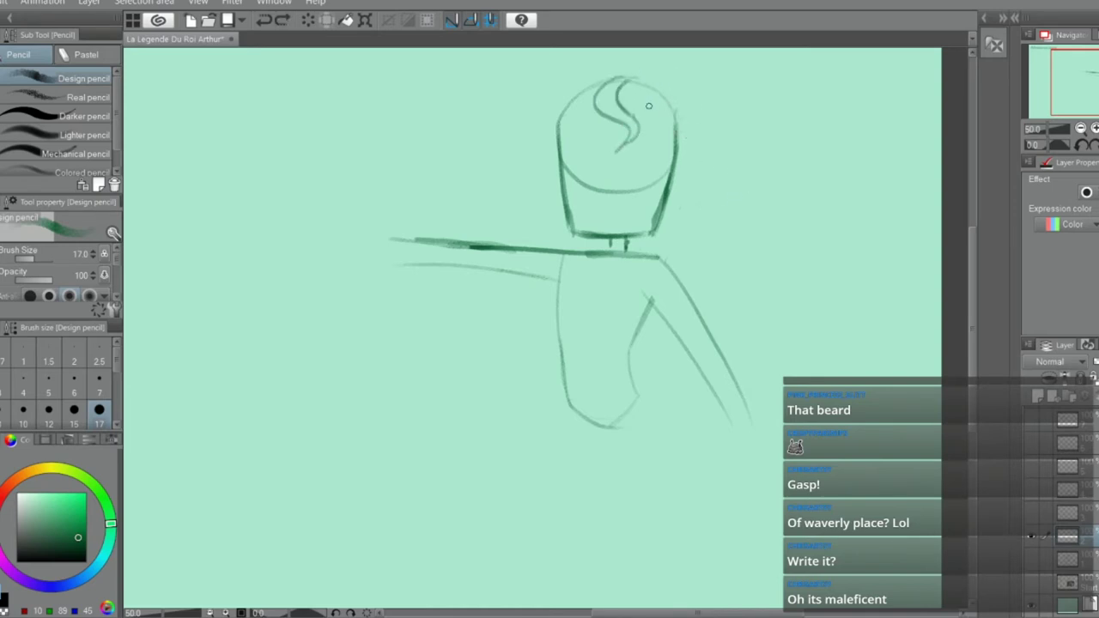
pyautogui.hotkey('ctrl', 'z')
pyautogui.hotkey('ctrl', 'z')
pyautogui.hotkey('ctrl', 'z')
# Draw a curled lock sweeping across the right of the forehead and a wavy outer hair contour beside the face
pyautogui.moveTo(616, 86)
pyautogui.mouseDown()
pyautogui.moveTo(679, 109)
pyautogui.moveTo(654, 123)
pyautogui.moveTo(664, 141)
pyautogui.moveTo(659, 111)
pyautogui.mouseUp()
pyautogui.hotkey('ctrl', 'z')
pyautogui.moveTo(640, 64); pyautogui.dragTo(702, 155)
pyautogui.hotkey('ctrl', 'z')
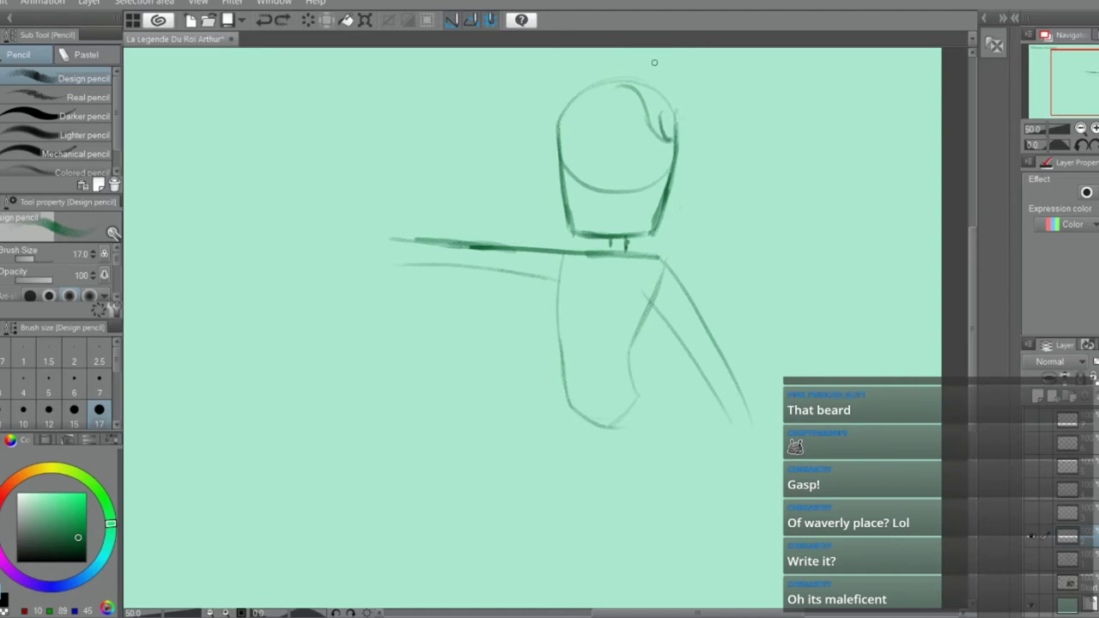
pyautogui.moveTo(653, 61)
pyautogui.mouseDown()
pyautogui.moveTo(710, 154)
pyautogui.moveTo(717, 241)
pyautogui.moveTo(714, 198)
pyautogui.moveTo(684, 241)
pyautogui.mouseUp()
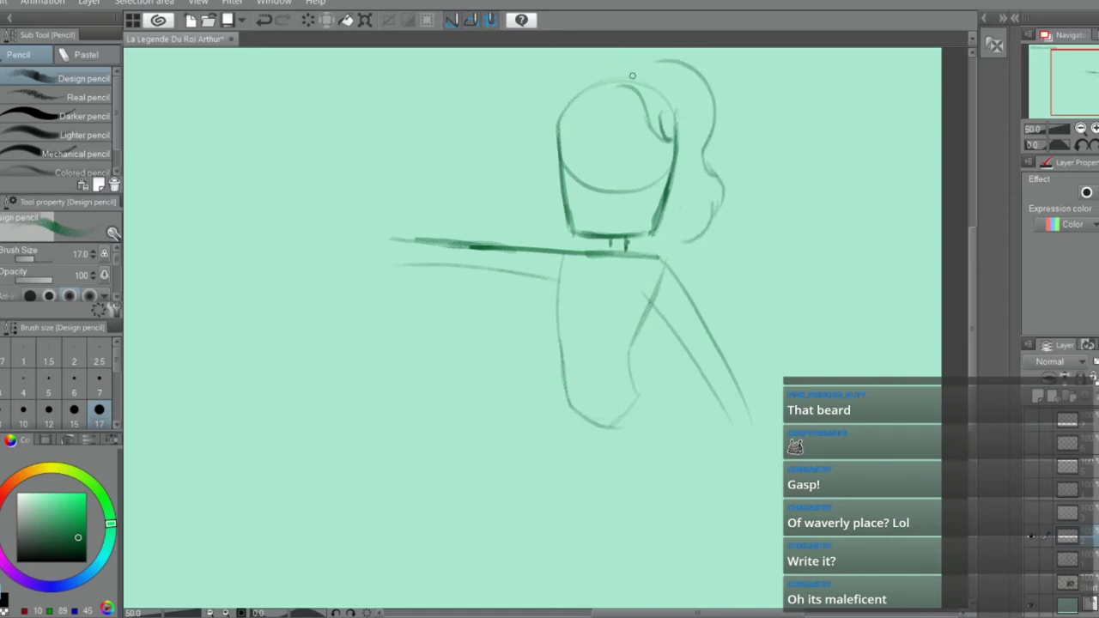
# Rework the upper right hair contour so it rises from the parting, erasing excess strokes and darkening the curve
pyautogui.moveTo(661, 62)
pyautogui.mouseDown()
pyautogui.moveTo(623, 63)
pyautogui.moveTo(629, 75)
pyautogui.moveTo(620, 73)
pyautogui.moveTo(684, 69)
pyautogui.moveTo(657, 67)
pyautogui.moveTo(696, 82)
pyautogui.moveTo(712, 115)
pyautogui.mouseUp()
pyautogui.hotkey('ctrl', 'z')
pyautogui.hotkey('ctrl', 'z')
pyautogui.hotkey('ctrl', 'z')
pyautogui.moveTo(677, 71); pyautogui.dragTo(712, 120)
pyautogui.press('e')
pyautogui.moveTo(661, 58)
pyautogui.mouseDown()
pyautogui.moveTo(713, 102)
pyautogui.moveTo(698, 77)
pyautogui.moveTo(707, 102)
pyautogui.mouseUp()
pyautogui.moveTo(638, 74)
pyautogui.mouseDown()
pyautogui.moveTo(670, 77)
pyautogui.moveTo(657, 96)
pyautogui.moveTo(696, 94)
pyautogui.moveTo(652, 80)
pyautogui.moveTo(686, 90)
pyautogui.moveTo(685, 70)
pyautogui.moveTo(714, 138)
pyautogui.mouseUp()
pyautogui.press('p')
pyautogui.hotkey('ctrl', 'z')
pyautogui.press('e')
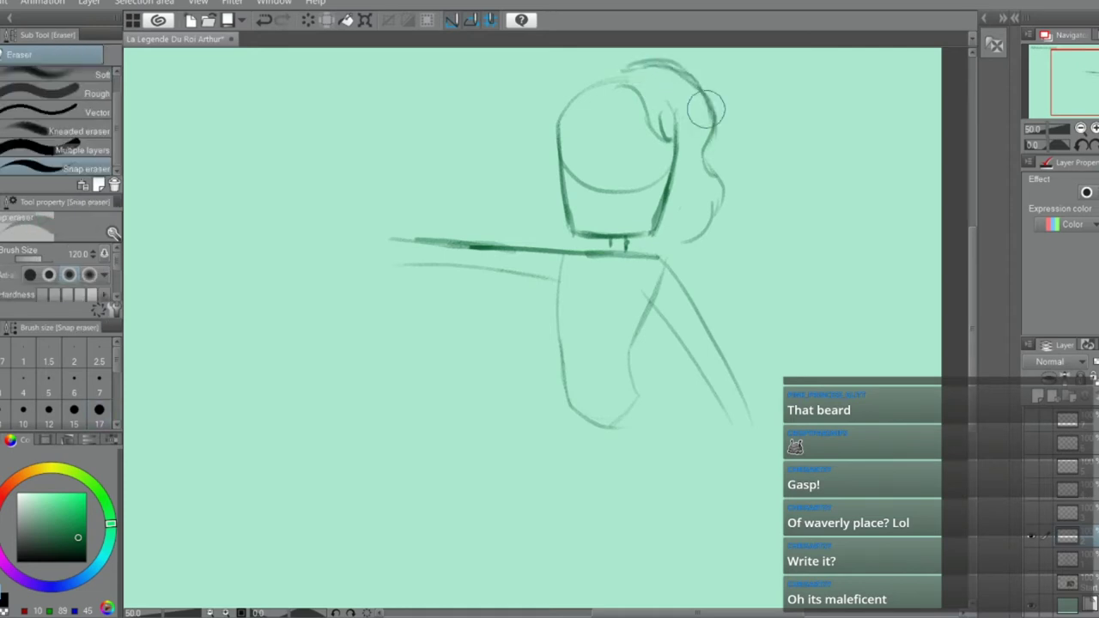
pyautogui.press('p')
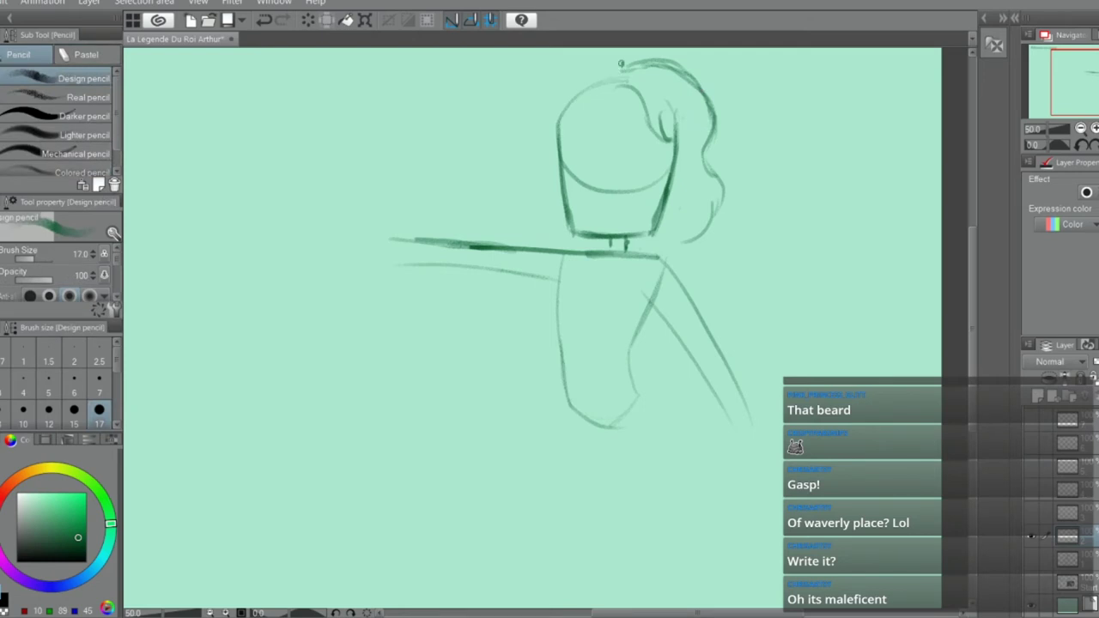
# Draw the left hair contour from the parting down past the cheek, ending in loose curls beside the jaw
pyautogui.moveTo(626, 72)
pyautogui.mouseDown()
pyautogui.moveTo(567, 74)
pyautogui.moveTo(549, 93)
pyautogui.moveTo(542, 139)
pyautogui.moveTo(524, 152)
pyautogui.mouseUp()
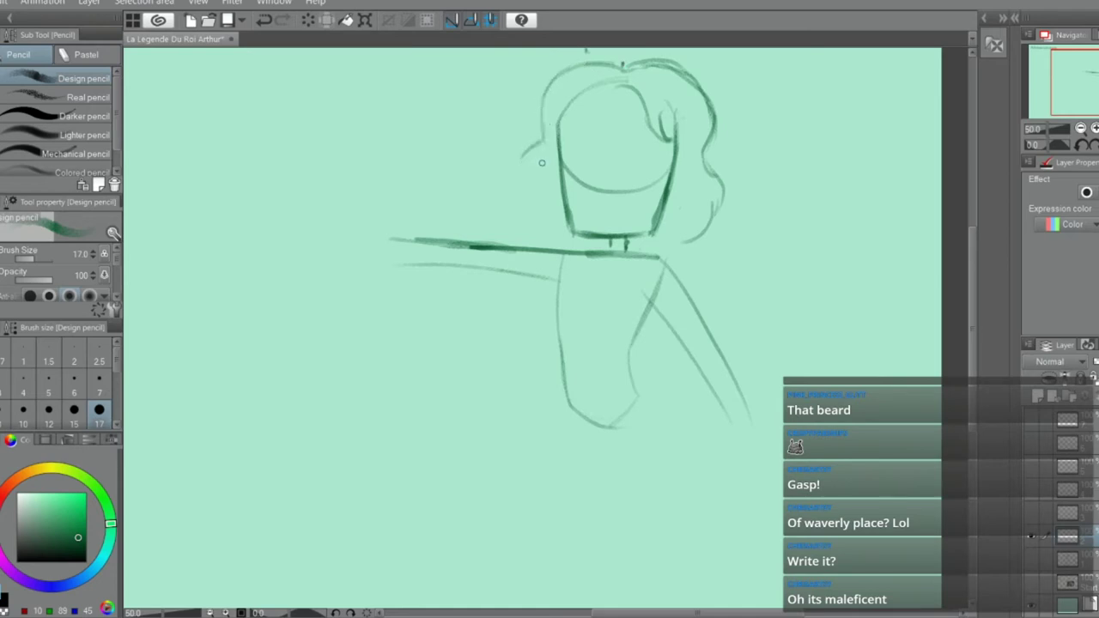
pyautogui.hotkey('ctrl', 'z')
pyautogui.moveTo(542, 102); pyautogui.dragTo(547, 188)
pyautogui.hotkey('ctrl', 'z')
pyautogui.hotkey('ctrl', 'z')
pyautogui.moveTo(546, 139)
pyautogui.mouseDown()
pyautogui.moveTo(531, 181)
pyautogui.moveTo(535, 161)
pyautogui.moveTo(540, 213)
pyautogui.moveTo(529, 217)
pyautogui.moveTo(538, 188)
pyautogui.moveTo(525, 204)
pyautogui.moveTo(530, 187)
pyautogui.moveTo(548, 184)
pyautogui.moveTo(534, 224)
pyautogui.mouseUp()
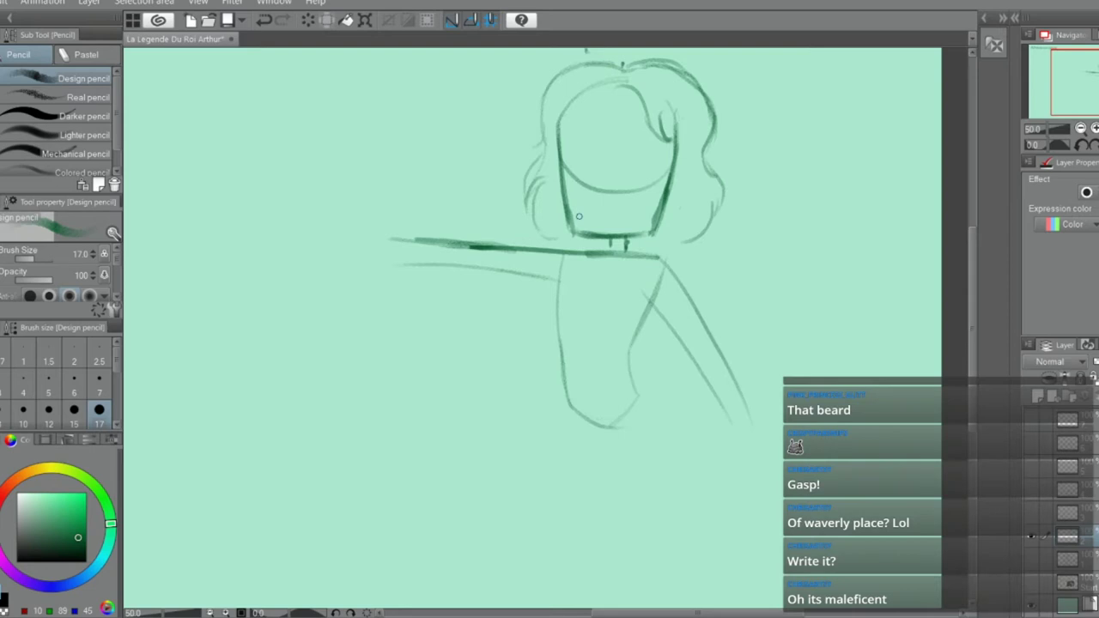
# Draw the ear on the right side of the head below the forehead lock
pyautogui.moveTo(684, 136); pyautogui.dragTo(692, 153)
pyautogui.hotkey('ctrl', 'z')
pyautogui.moveTo(690, 145); pyautogui.dragTo(675, 150)
pyautogui.moveTo(675, 191)
pyautogui.mouseDown()
pyautogui.moveTo(693, 172)
pyautogui.moveTo(685, 143)
pyautogui.mouseUp()
# Draw the outline of the right eye with a slanted upper lid
pyautogui.scroll(1, 657, 158)
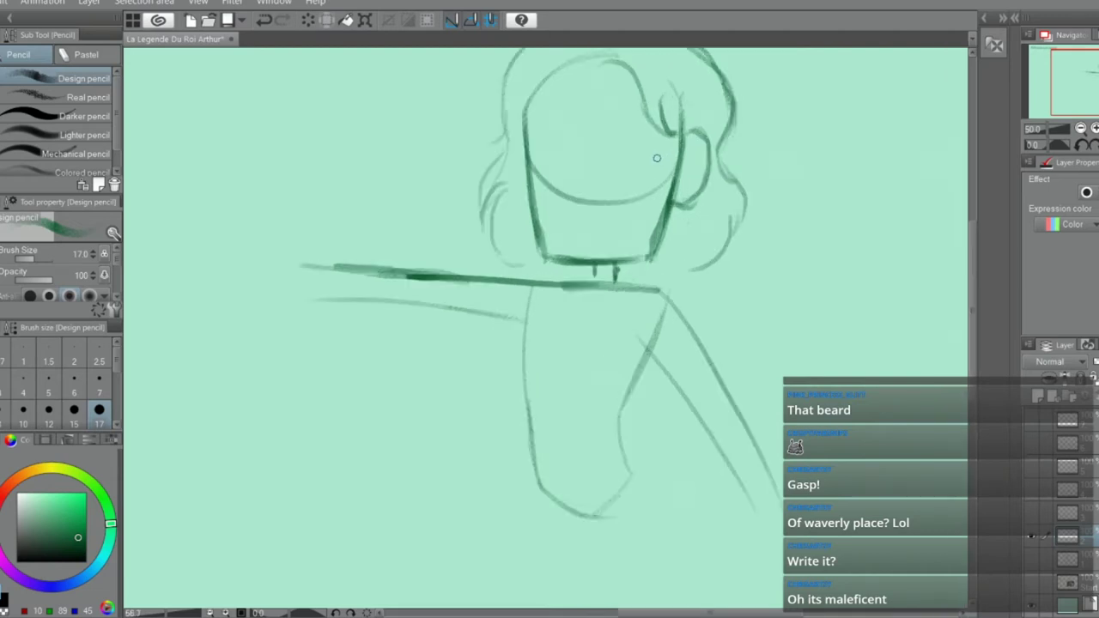
pyautogui.moveTo(628, 114); pyautogui.dragTo(666, 113)
pyautogui.hotkey('ctrl', 'z')
pyautogui.moveTo(598, 154)
pyautogui.mouseDown()
pyautogui.moveTo(652, 131)
pyautogui.moveTo(610, 152)
pyautogui.moveTo(611, 171)
pyautogui.moveTo(640, 182)
pyautogui.moveTo(650, 139)
pyautogui.moveTo(618, 137)
pyautogui.moveTo(652, 135)
pyautogui.moveTo(610, 142)
pyautogui.moveTo(654, 129)
pyautogui.moveTo(607, 148)
pyautogui.moveTo(625, 182)
pyautogui.moveTo(660, 153)
pyautogui.moveTo(647, 174)
pyautogui.mouseUp()
pyautogui.press('e')
pyautogui.press('p')
pyautogui.hotkey('ctrl', 'z')
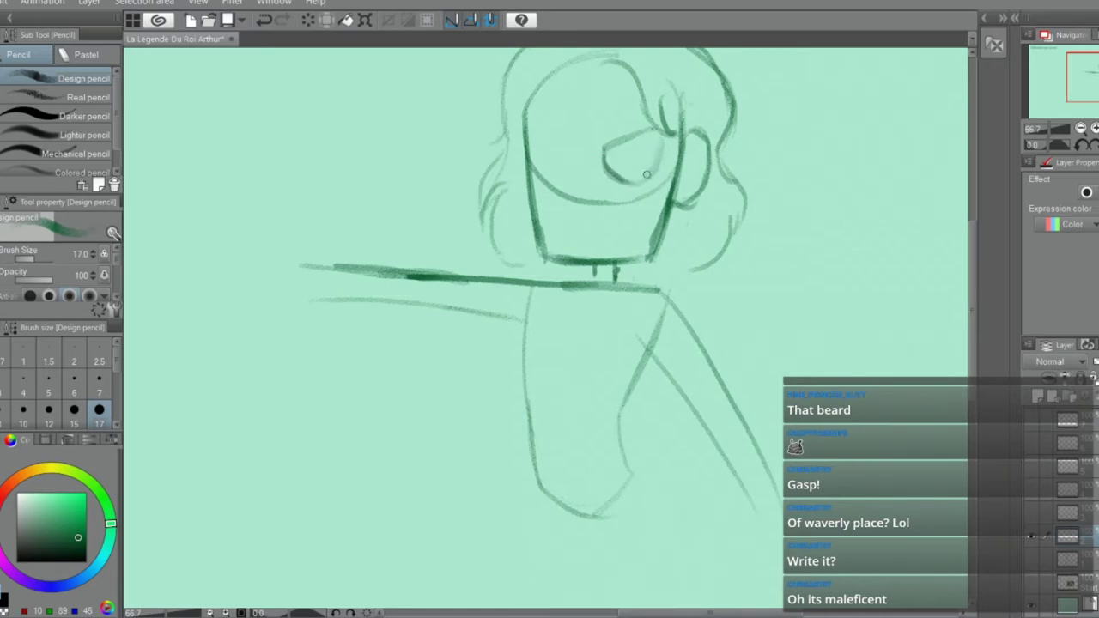
# Draw the left eye against the edge of the face, with a slanted upper lid
pyautogui.moveTo(528, 139)
pyautogui.mouseDown()
pyautogui.moveTo(565, 164)
pyautogui.moveTo(535, 144)
pyautogui.moveTo(561, 157)
pyautogui.moveTo(546, 192)
pyautogui.moveTo(564, 157)
pyautogui.moveTo(550, 175)
pyautogui.moveTo(533, 166)
pyautogui.moveTo(574, 196)
pyautogui.moveTo(559, 199)
pyautogui.moveTo(572, 190)
pyautogui.moveTo(541, 177)
pyautogui.moveTo(563, 163)
pyautogui.moveTo(533, 187)
pyautogui.mouseUp()
pyautogui.press('e')
pyautogui.press('p')
pyautogui.hotkey('ctrl', 'z')
pyautogui.hotkey('ctrl', 'z')
pyautogui.hotkey('ctrl', 'z')
# Draw two thick, angry slanted eyebrows and shade the irises of both eyes
pyautogui.moveTo(631, 110); pyautogui.dragTo(594, 134)
pyautogui.hotkey('ctrl', 'z')
pyautogui.moveTo(635, 101)
pyautogui.mouseDown()
pyautogui.moveTo(590, 139)
pyautogui.moveTo(637, 107)
pyautogui.moveTo(599, 134)
pyautogui.mouseUp()
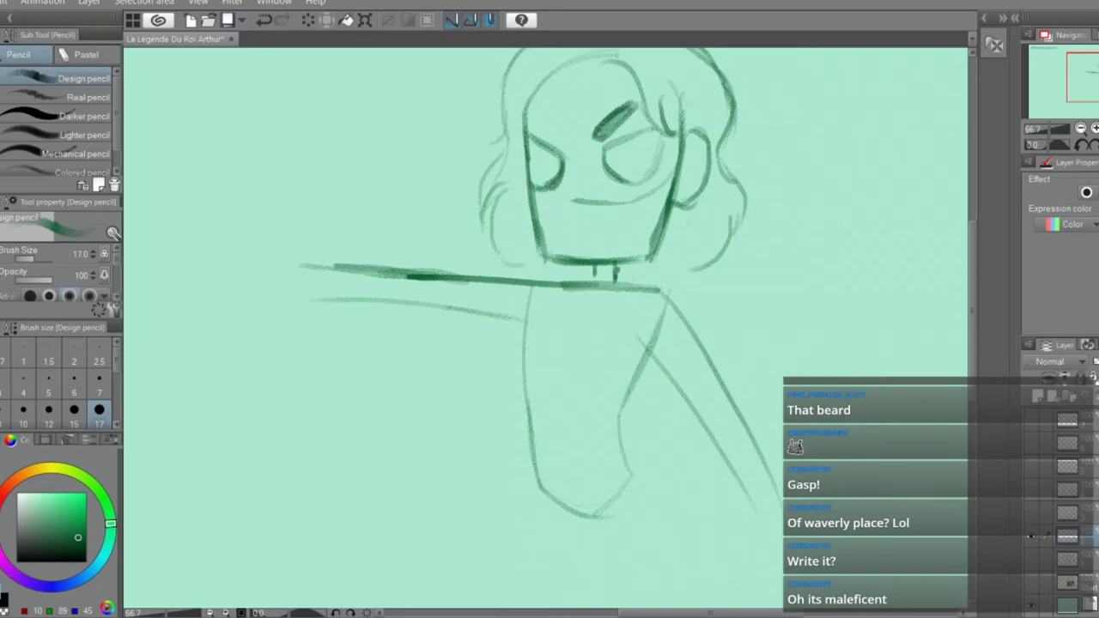
pyautogui.moveTo(530, 120)
pyautogui.mouseDown()
pyautogui.moveTo(566, 139)
pyautogui.moveTo(531, 123)
pyautogui.moveTo(566, 140)
pyautogui.moveTo(544, 121)
pyautogui.moveTo(624, 142)
pyautogui.moveTo(610, 155)
pyautogui.moveTo(621, 172)
pyautogui.moveTo(629, 143)
pyautogui.mouseUp()
pyautogui.hotkey('ctrl', 'z')
pyautogui.moveTo(541, 170)
pyautogui.mouseDown()
pyautogui.moveTo(541, 148)
pyautogui.moveTo(538, 190)
pyautogui.moveTo(534, 155)
pyautogui.mouseUp()
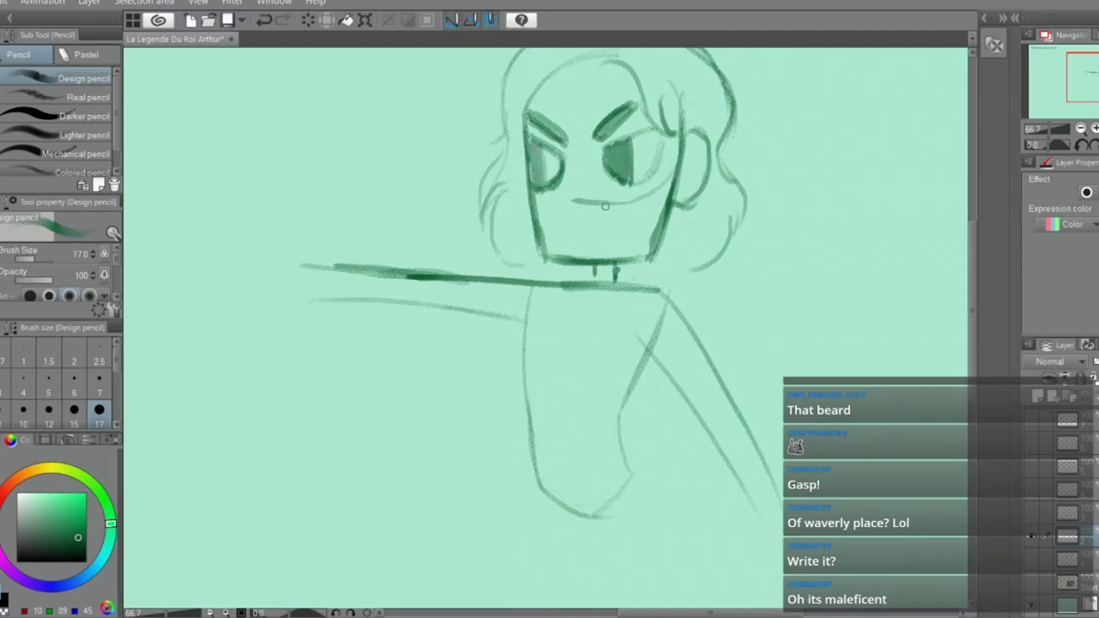
# Erase the leftover head circle line below the eyes and draw a lopsided, scowling mouth
pyautogui.press('e')
pyautogui.moveTo(580, 200)
pyautogui.mouseDown()
pyautogui.moveTo(628, 203)
pyautogui.moveTo(666, 174)
pyautogui.moveTo(652, 172)
pyautogui.moveTo(661, 163)
pyautogui.moveTo(649, 177)
pyautogui.mouseUp()
pyautogui.press('p')
pyautogui.moveTo(559, 226); pyautogui.dragTo(630, 215)
pyautogui.hotkey('ctrl', 'z')
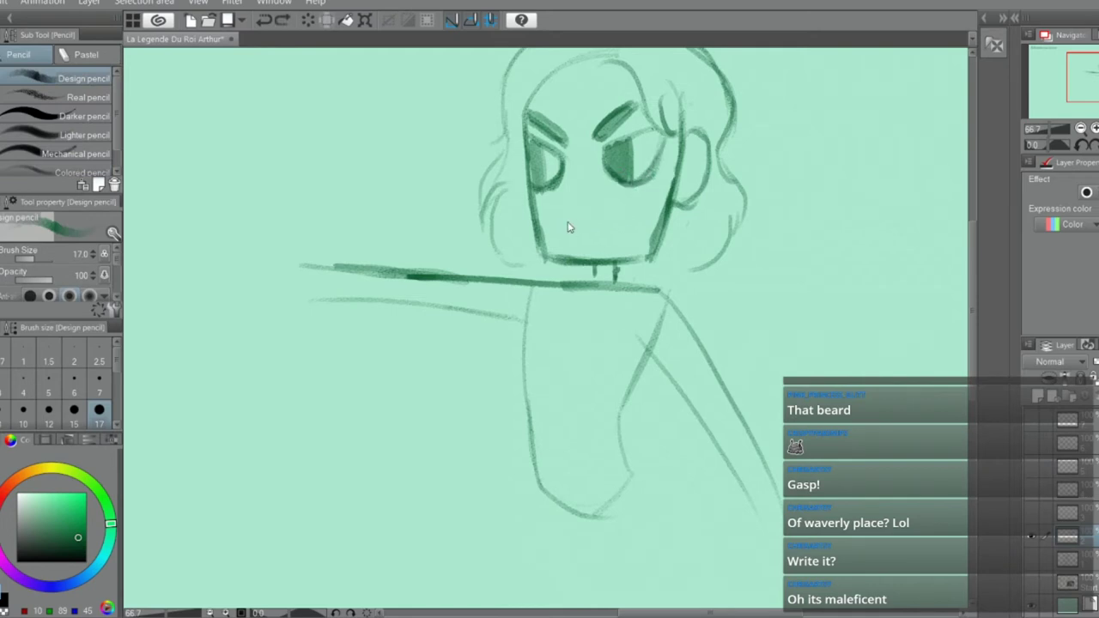
pyautogui.moveTo(558, 230)
pyautogui.mouseDown()
pyautogui.moveTo(637, 206)
pyautogui.moveTo(637, 225)
pyautogui.moveTo(580, 227)
pyautogui.mouseUp()
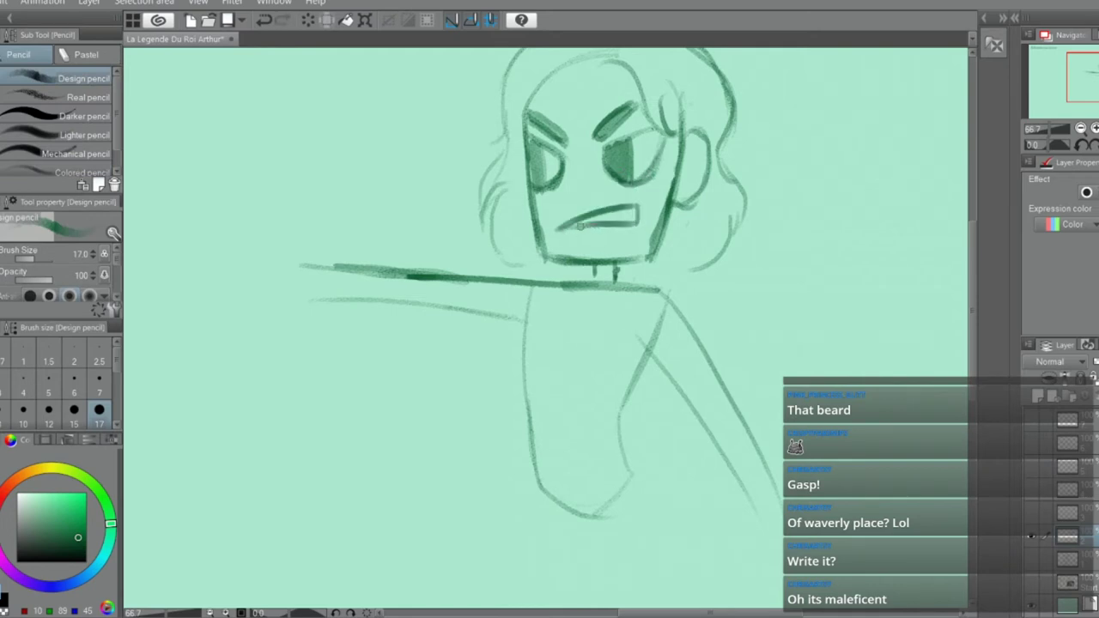
# Draw a narrow triangular nose between the eyes
pyautogui.moveTo(580, 159)
pyautogui.mouseDown()
pyautogui.moveTo(574, 187)
pyautogui.moveTo(590, 179)
pyautogui.moveTo(563, 201)
pyautogui.moveTo(586, 201)
pyautogui.mouseUp()
pyautogui.hotkey('ctrl', 'z')
pyautogui.hotkey('ctrl', 'z')
pyautogui.hotkey('ctrl', 'z')
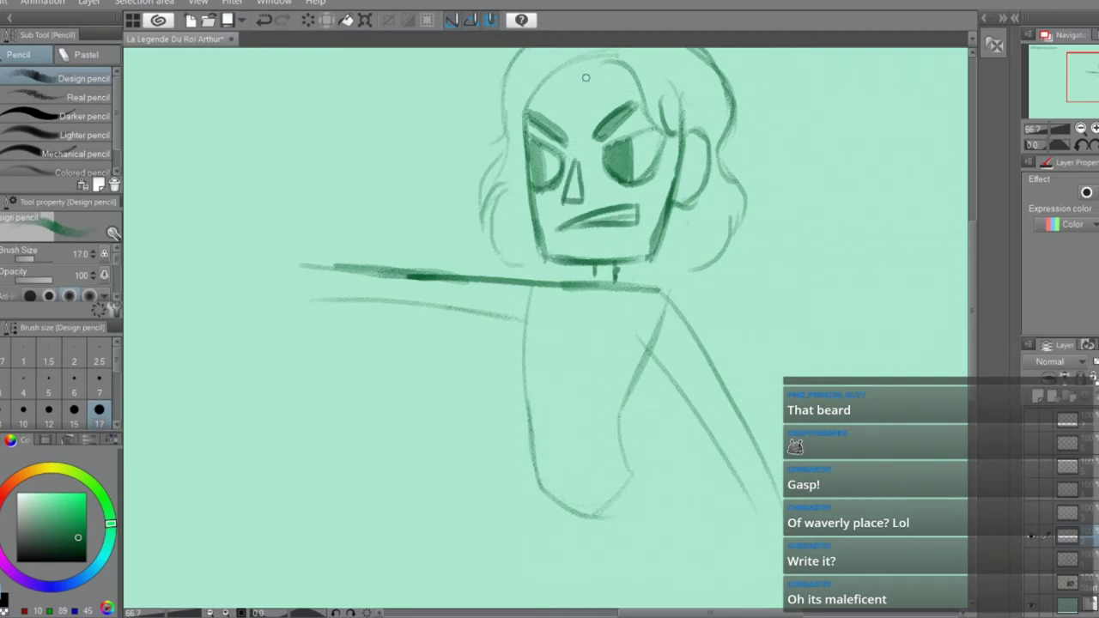
pyautogui.scroll(-4, 585, 77)
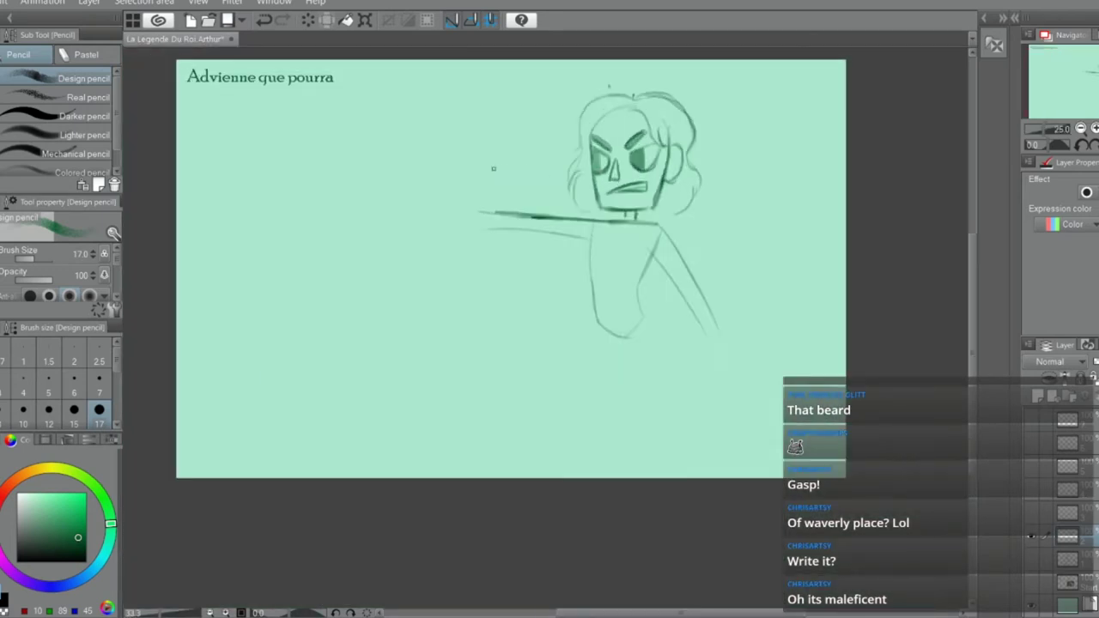
# Erase the stray mark above the hair and clean up the head line along the top of the forehead
pyautogui.press('e')
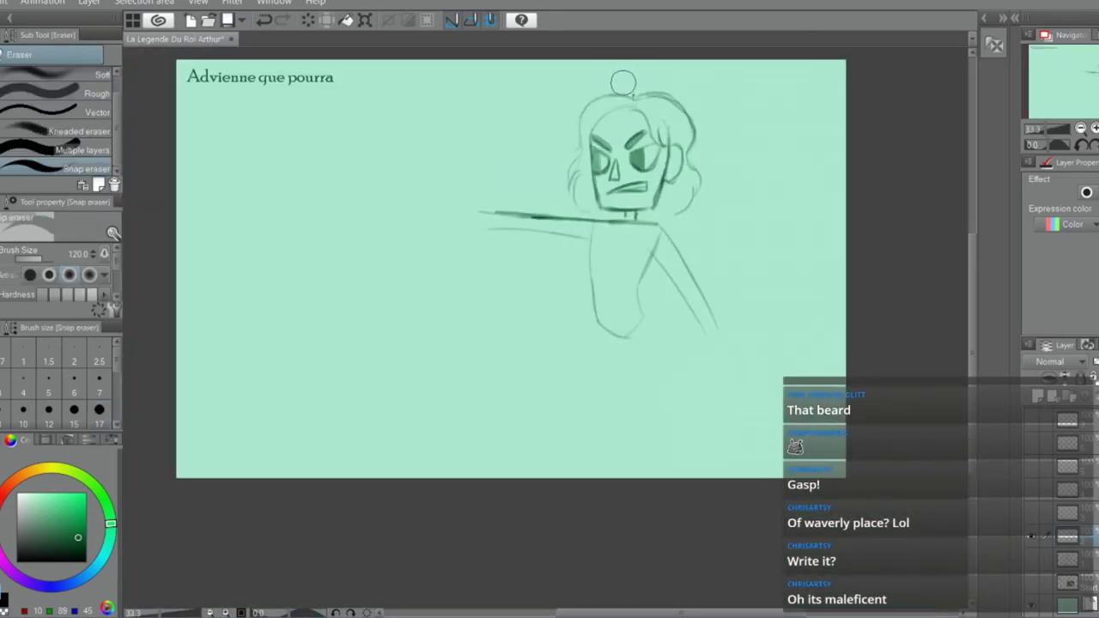
pyautogui.press('p')
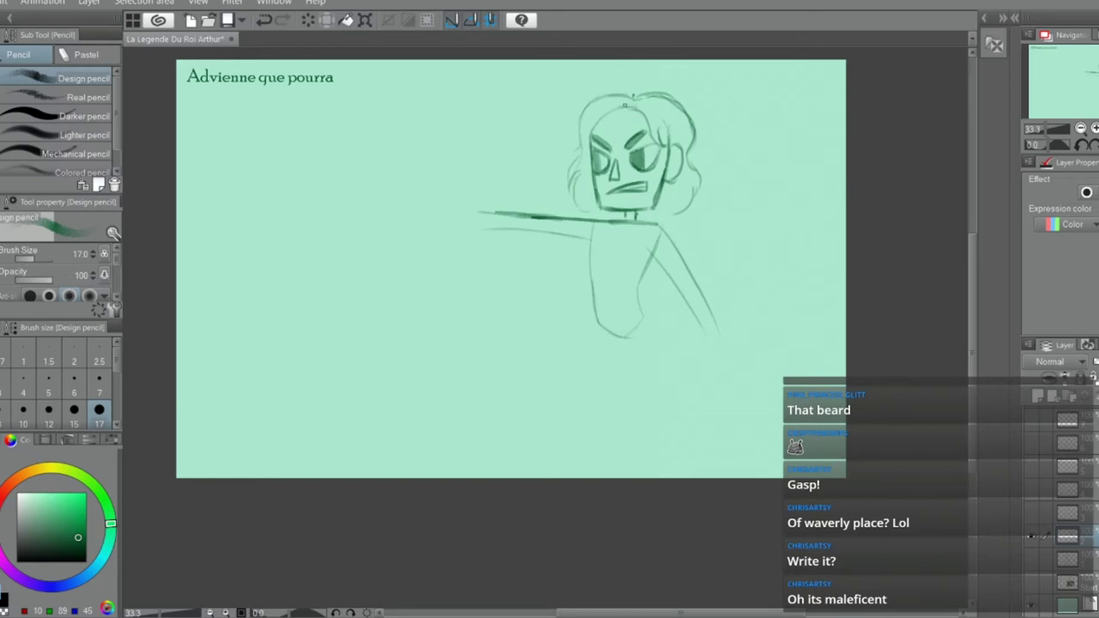
pyautogui.hotkey('ctrl', 'z')
pyautogui.press('e')
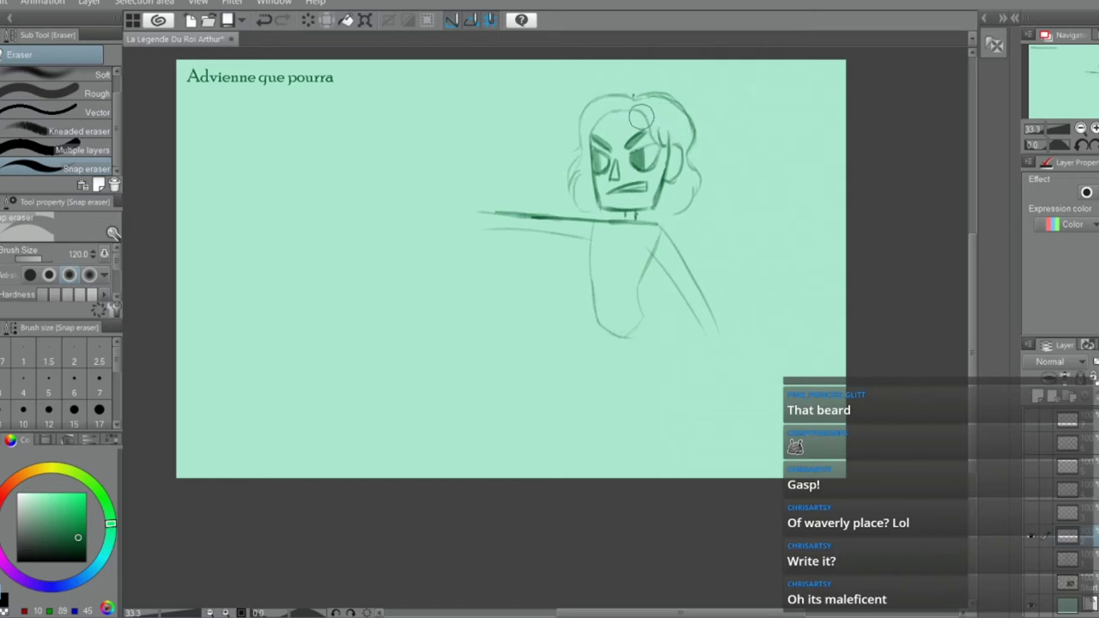
pyautogui.press('p')
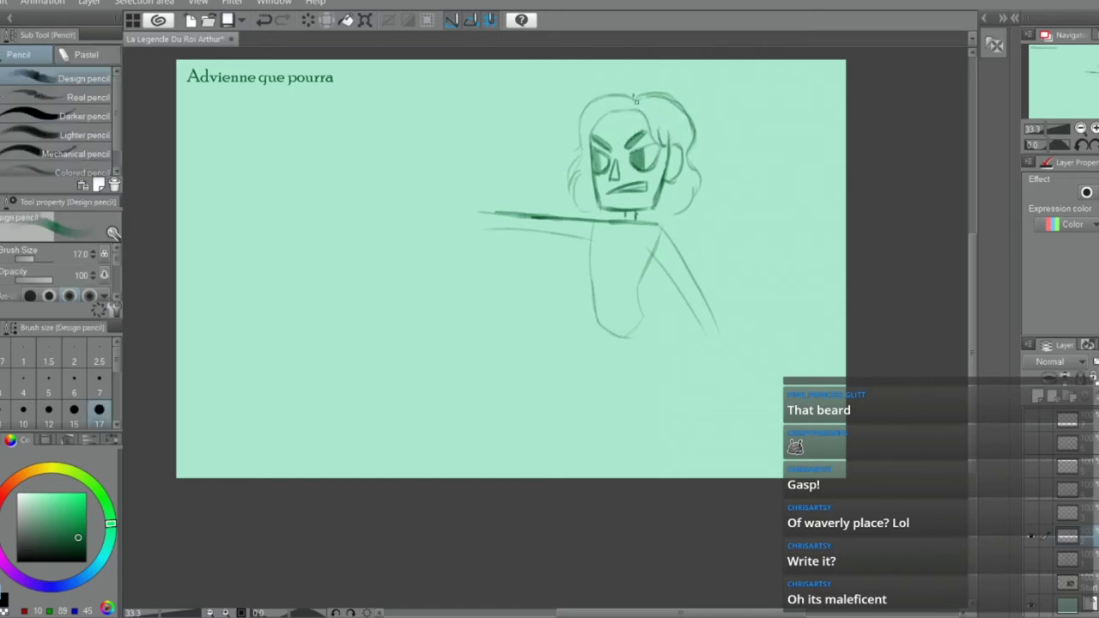
# Draw a wavy lock of hair along the left side of the forehead, from the parting to the temple
pyautogui.scroll(1, 624, 112)
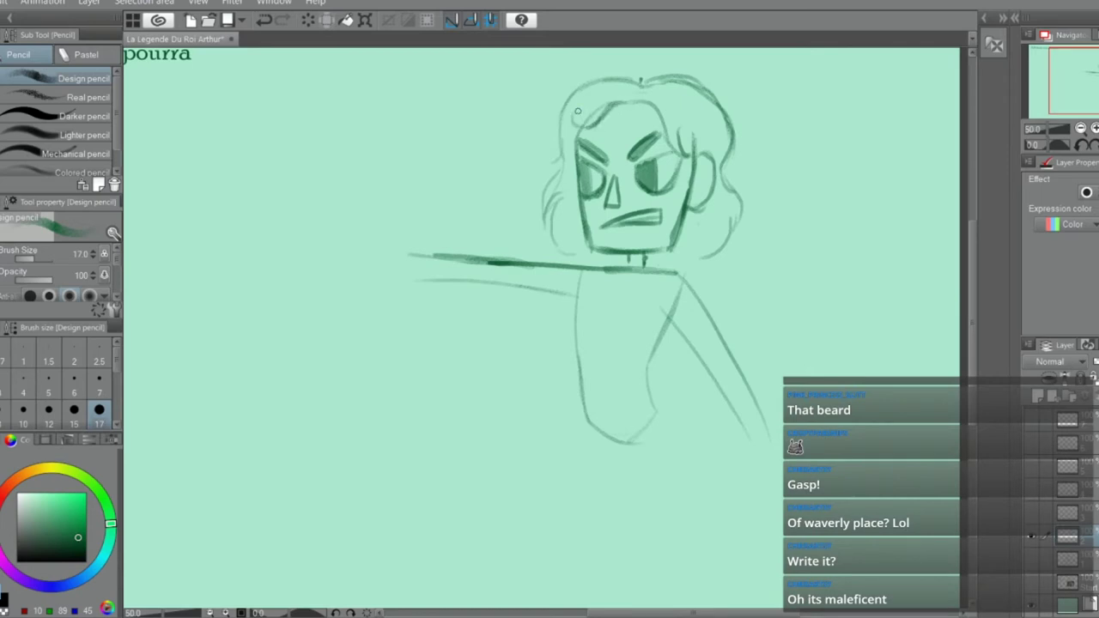
pyautogui.moveTo(577, 111)
pyautogui.mouseDown()
pyautogui.moveTo(594, 111)
pyautogui.moveTo(602, 90)
pyautogui.moveTo(576, 116)
pyautogui.moveTo(586, 127)
pyautogui.moveTo(599, 92)
pyautogui.moveTo(597, 107)
pyautogui.moveTo(614, 108)
pyautogui.mouseUp()
pyautogui.hotkey('ctrl', 'z')
pyautogui.hotkey('ctrl', 'z')
pyautogui.hotkey('ctrl', 'z')
pyautogui.hotkey('ctrl', 'z')
pyautogui.hotkey('ctrl', 'z')
pyautogui.press('e')
pyautogui.press('p')
# Darken the lower right curl of the hair and retrace the hair's upper left outline
pyautogui.moveTo(727, 178)
pyautogui.mouseDown()
pyautogui.moveTo(745, 240)
pyautogui.moveTo(683, 262)
pyautogui.mouseUp()
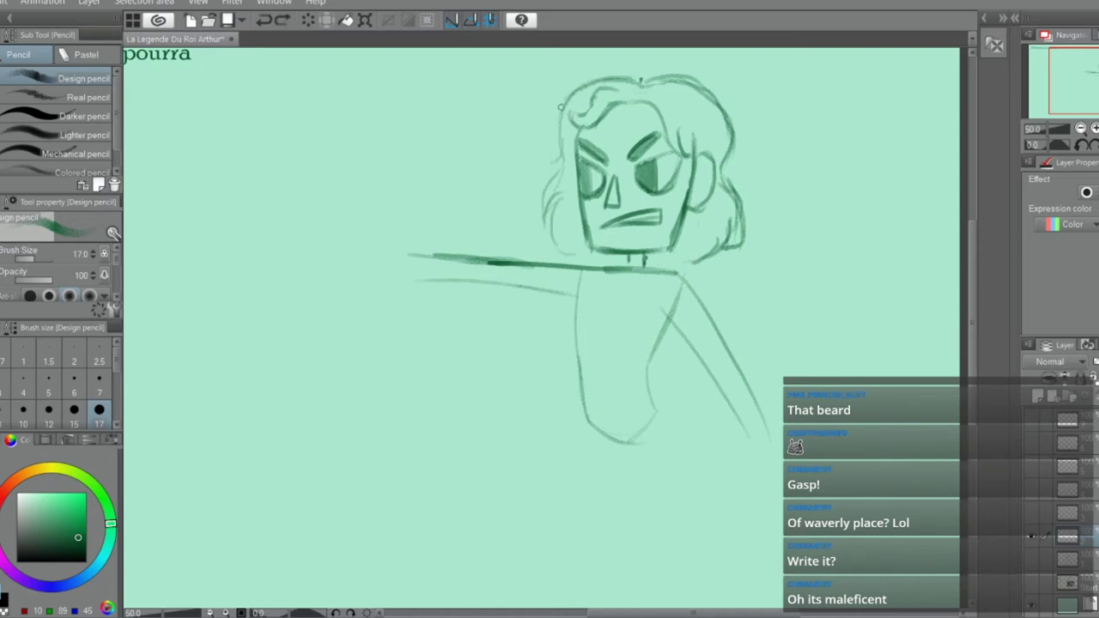
pyautogui.moveTo(580, 88); pyautogui.dragTo(556, 162)
pyautogui.moveTo(559, 120); pyautogui.dragTo(560, 163)
pyautogui.press('e')
pyautogui.press('p')
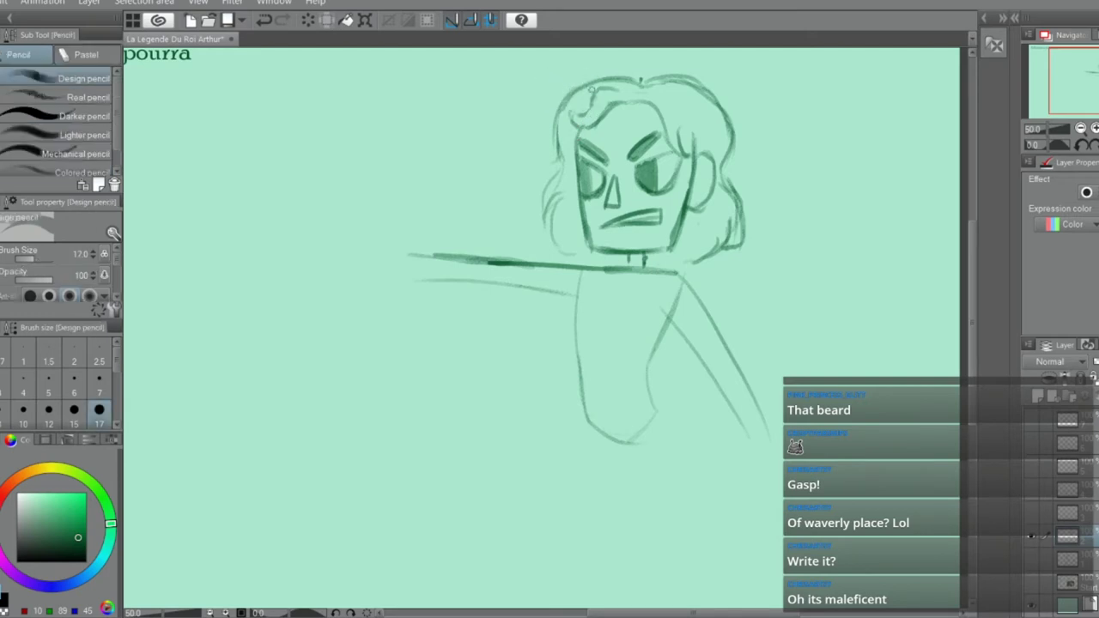
# Close the end of the forehead lock at the left temple and clean up its overlapping lines
pyautogui.moveTo(598, 101); pyautogui.dragTo(570, 112)
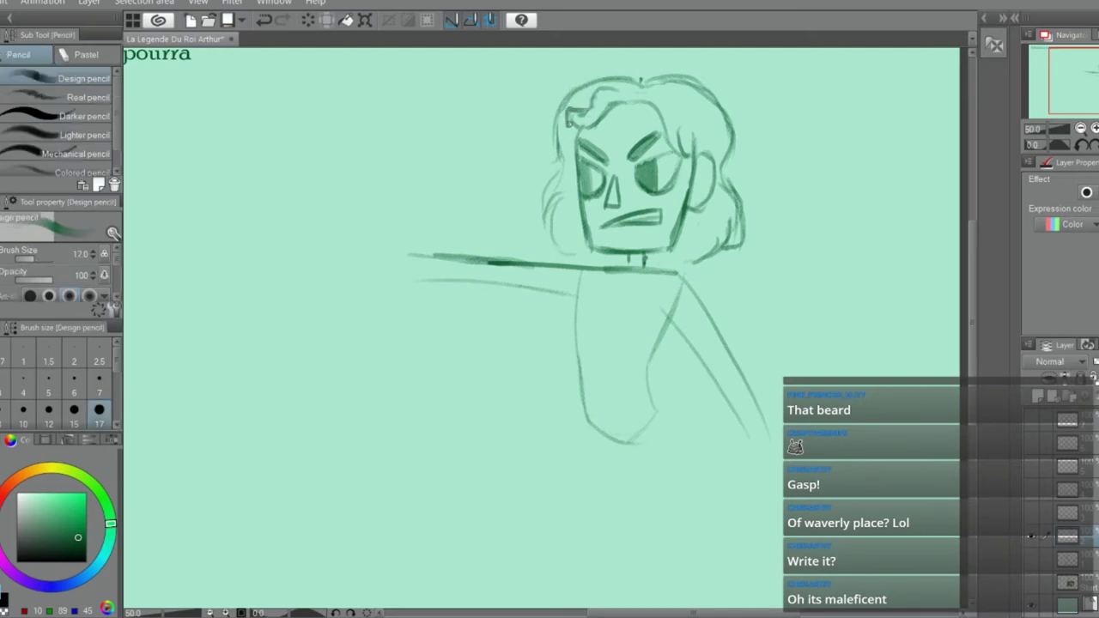
pyautogui.press('e')
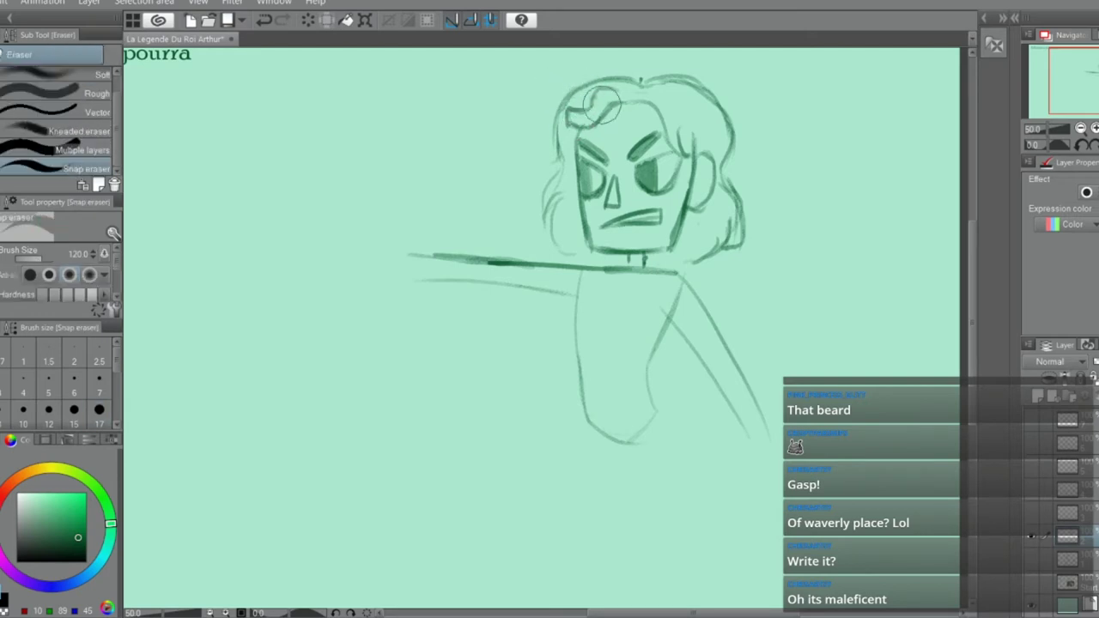
pyautogui.press('p')
# Outline the left side of the hair with an outward curl, ending at the shoulder line below the jaw
pyautogui.moveTo(564, 98); pyautogui.dragTo(559, 166)
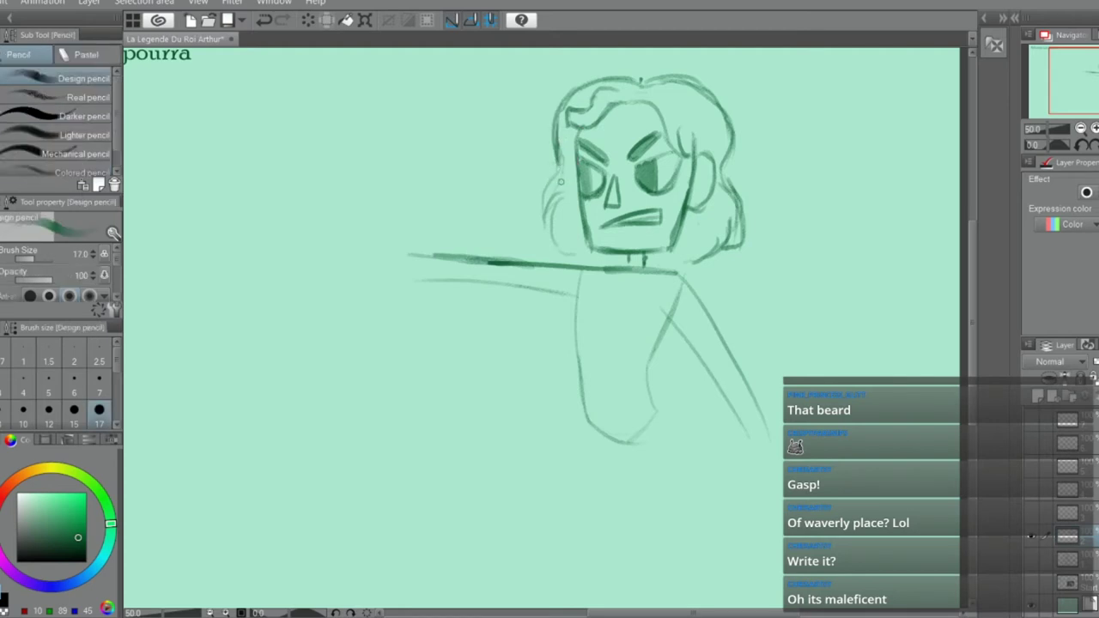
pyautogui.moveTo(564, 157)
pyautogui.mouseDown()
pyautogui.moveTo(539, 196)
pyautogui.moveTo(541, 210)
pyautogui.moveTo(556, 208)
pyautogui.moveTo(560, 250)
pyautogui.mouseUp()
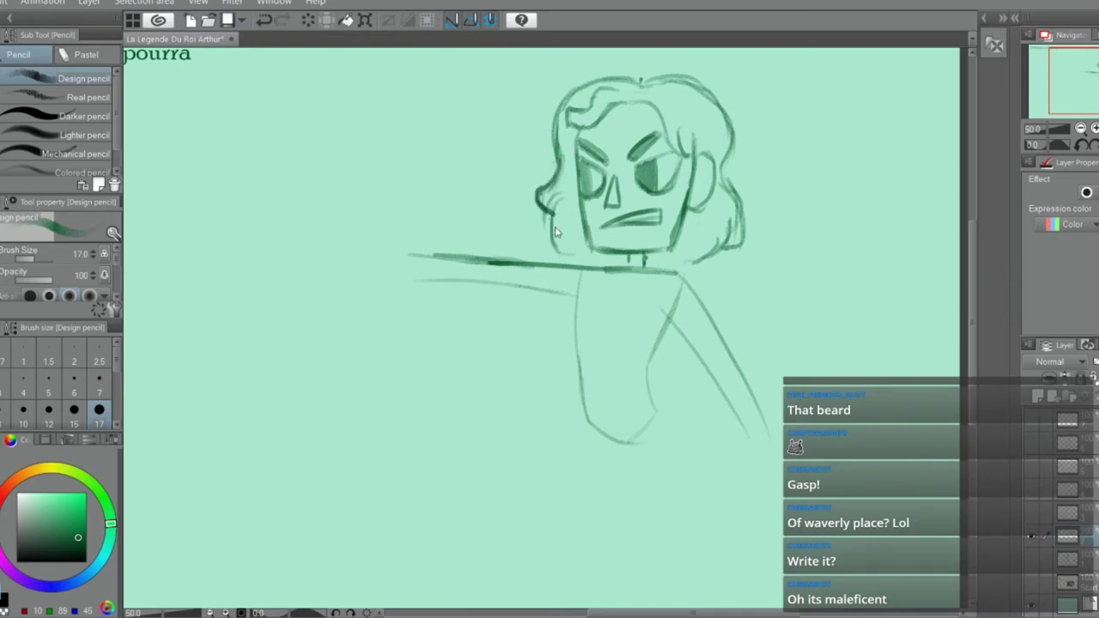
pyautogui.hotkey('ctrl', 'z')
pyautogui.moveTo(551, 212)
pyautogui.mouseDown()
pyautogui.moveTo(573, 262)
pyautogui.moveTo(594, 261)
pyautogui.mouseUp()
pyautogui.press('e')
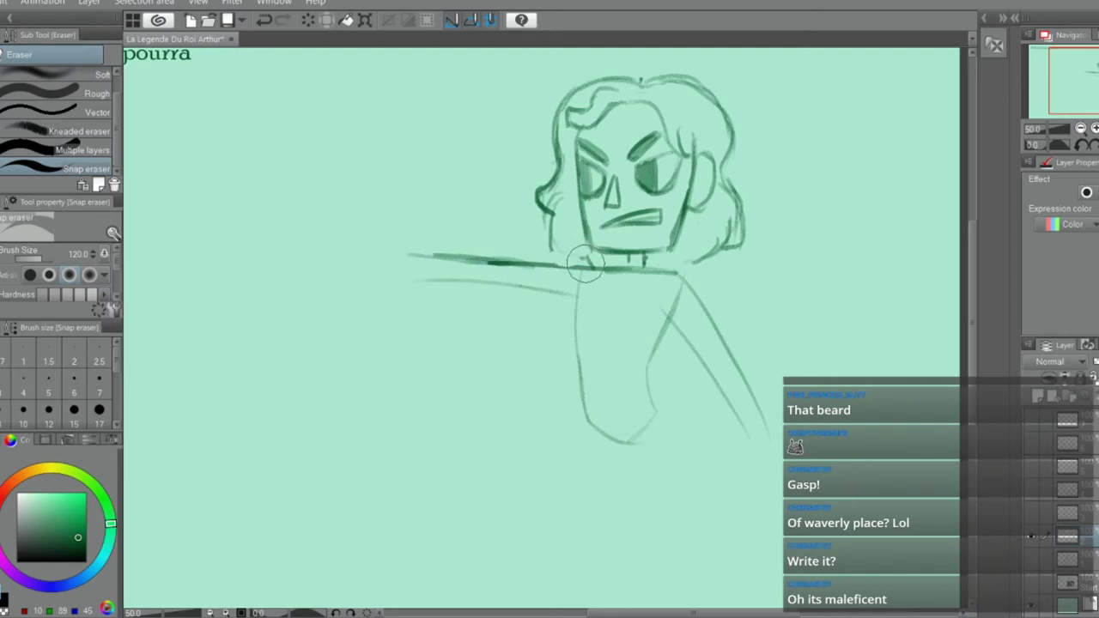
pyautogui.press('p')
pyautogui.press('p')
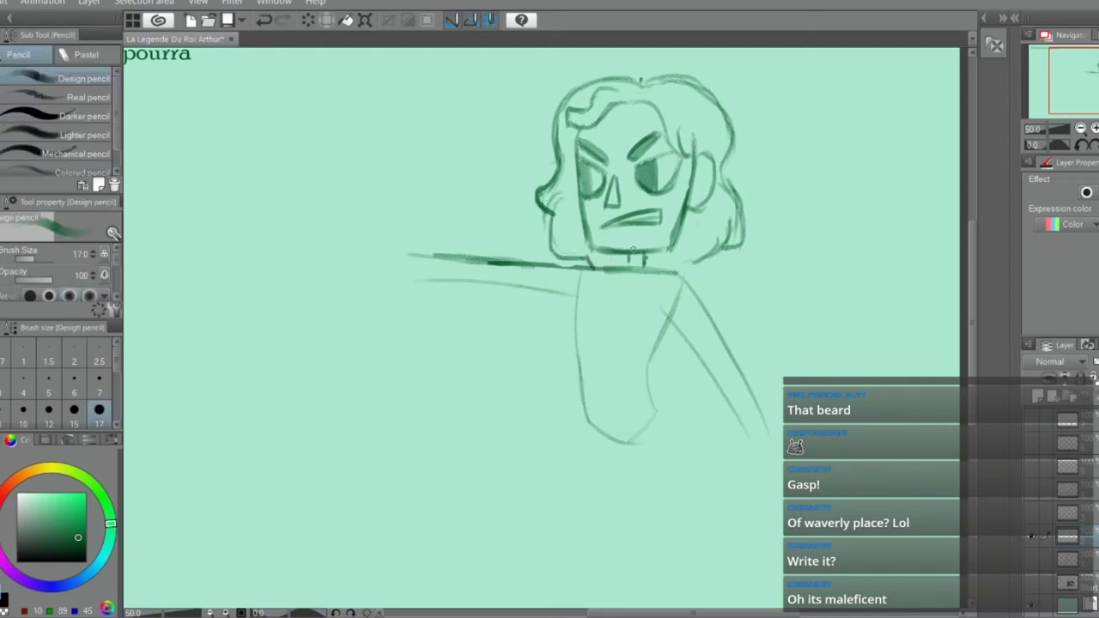
# Erase the rough lower right hair ends and the face line crossing the ear, retracing the hair's right edge
pyautogui.press('e')
pyautogui.moveTo(698, 260); pyautogui.dragTo(700, 258)
pyautogui.press('p')
pyautogui.moveTo(726, 161); pyautogui.dragTo(732, 187)
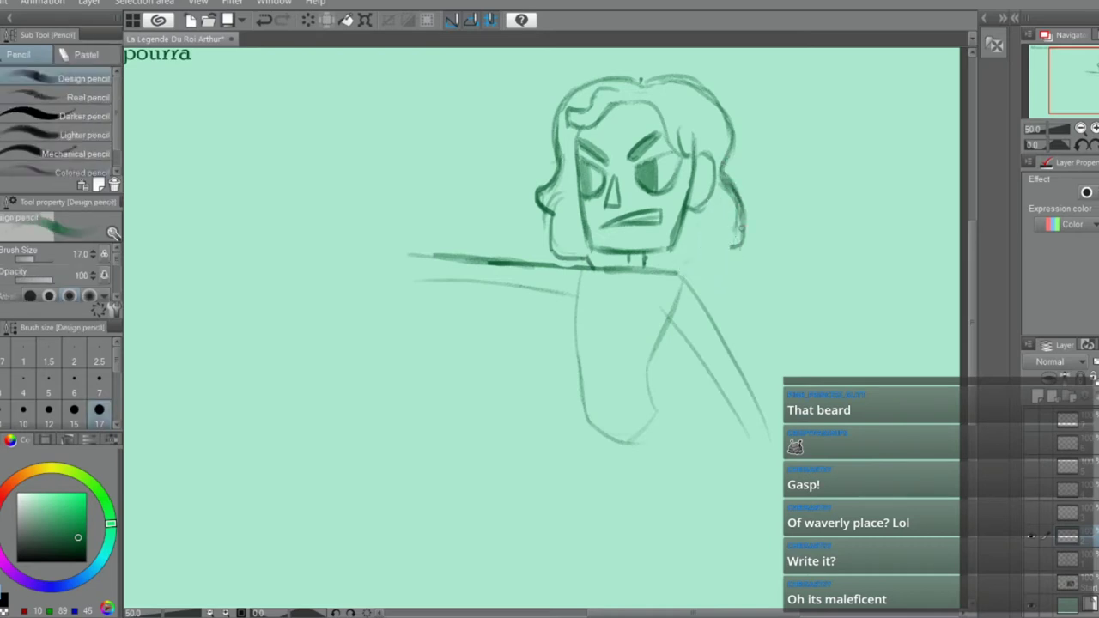
pyautogui.press('e')
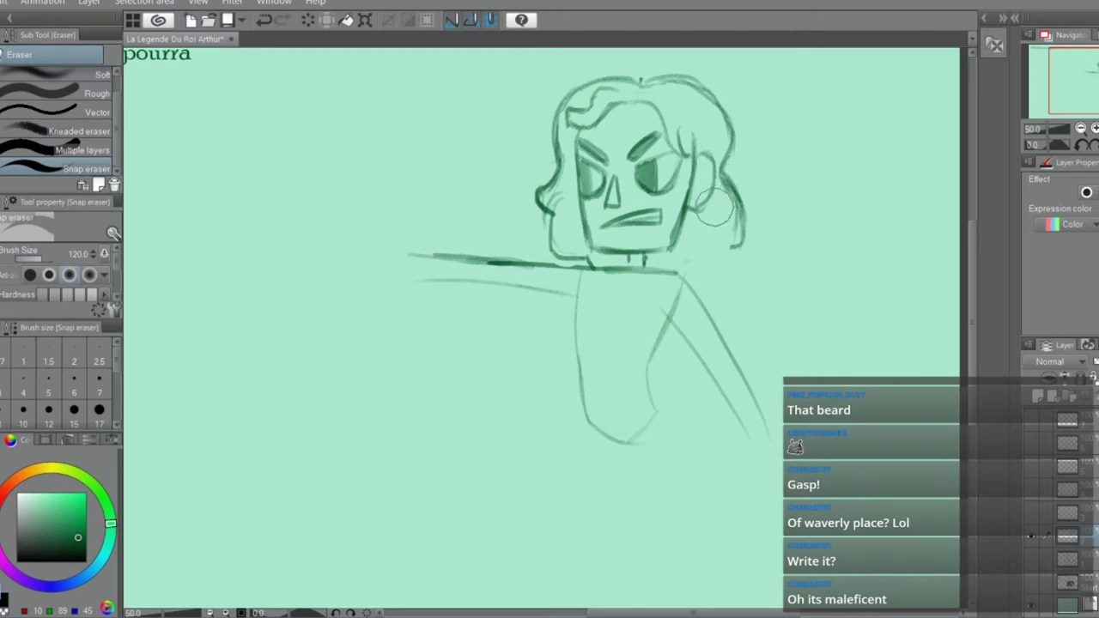
pyautogui.moveTo(692, 174); pyautogui.dragTo(699, 176)
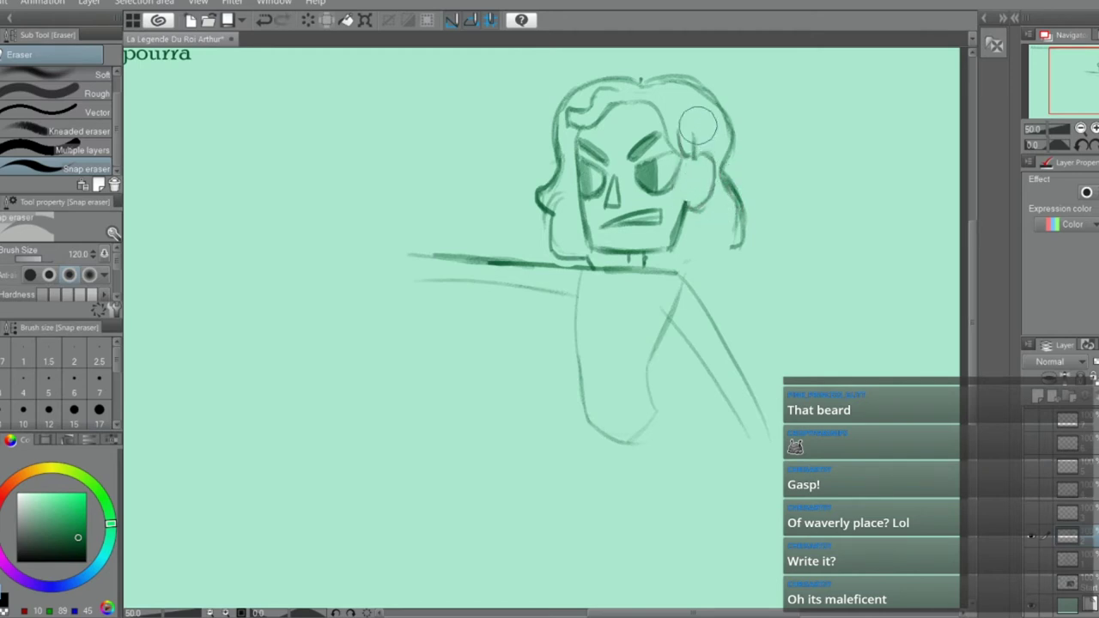
# Draw the wavy right hairline down to the ear and redraw the ear's top edge
pyautogui.press('b')
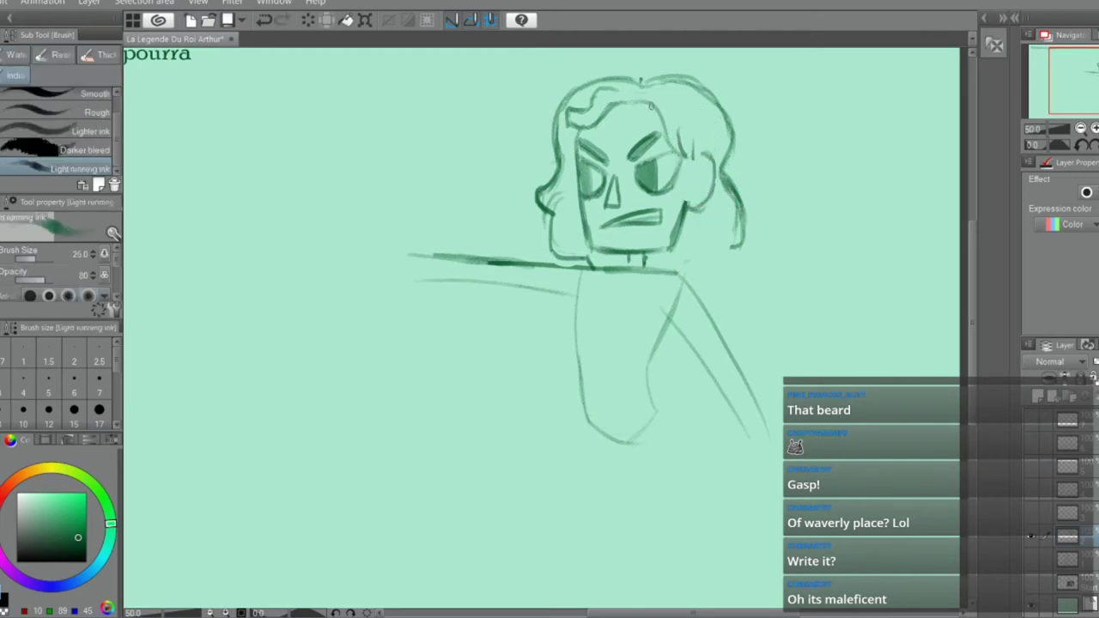
pyautogui.moveTo(691, 142); pyautogui.dragTo(692, 153)
pyautogui.press('e')
pyautogui.press('p')
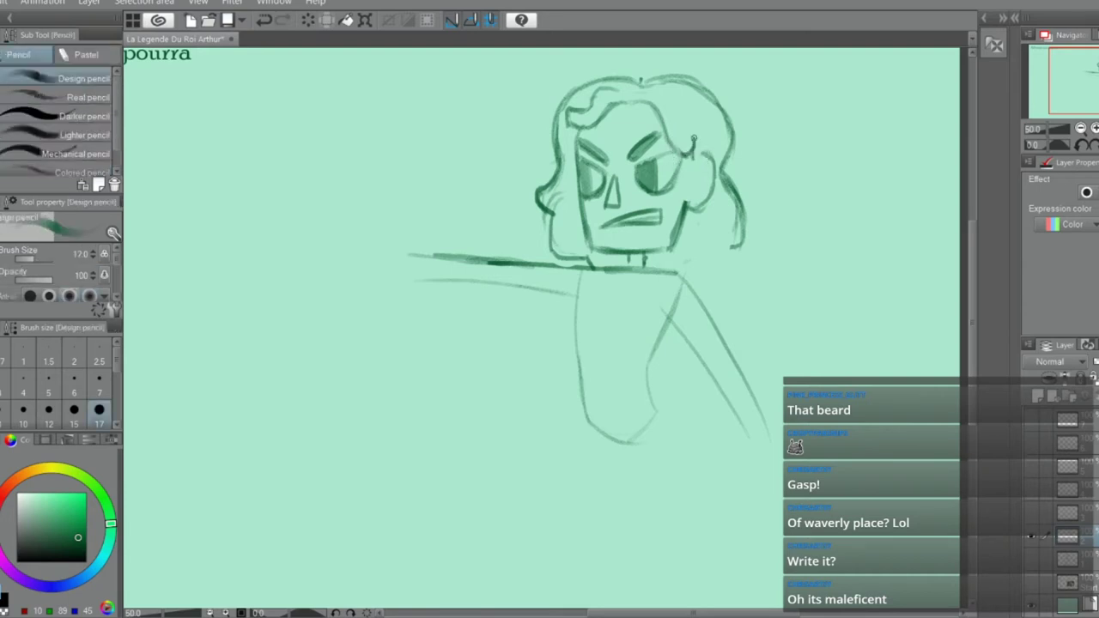
pyautogui.moveTo(694, 137)
pyautogui.mouseDown()
pyautogui.moveTo(679, 107)
pyautogui.moveTo(691, 140)
pyautogui.mouseUp()
pyautogui.hotkey('ctrl', 'z')
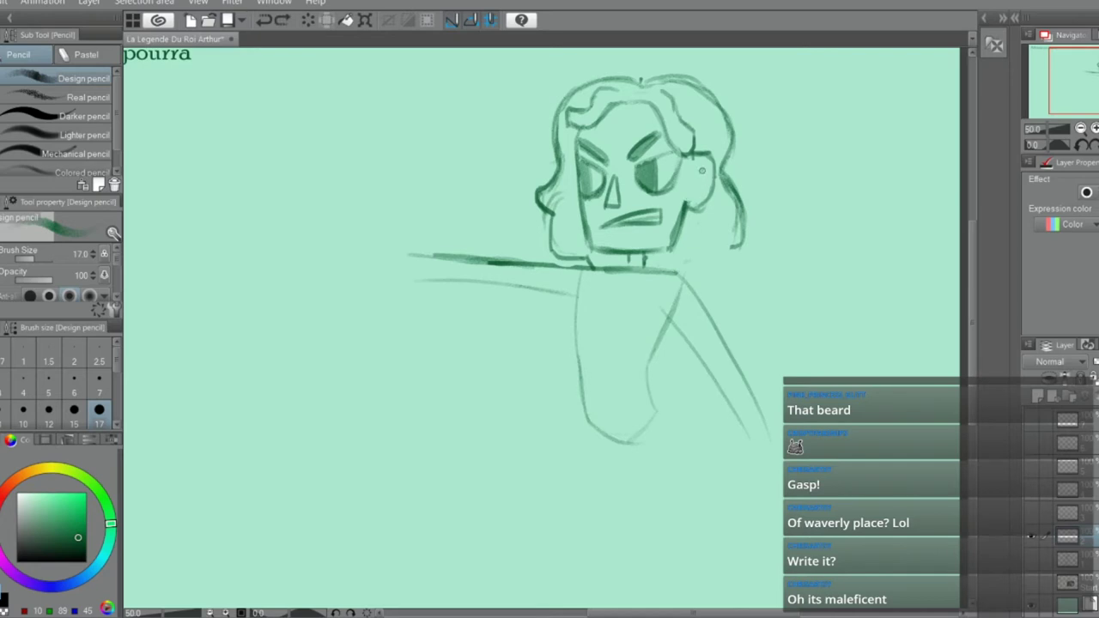
# Draw the inner fold of the right ear
pyautogui.scroll(1, 702, 166)
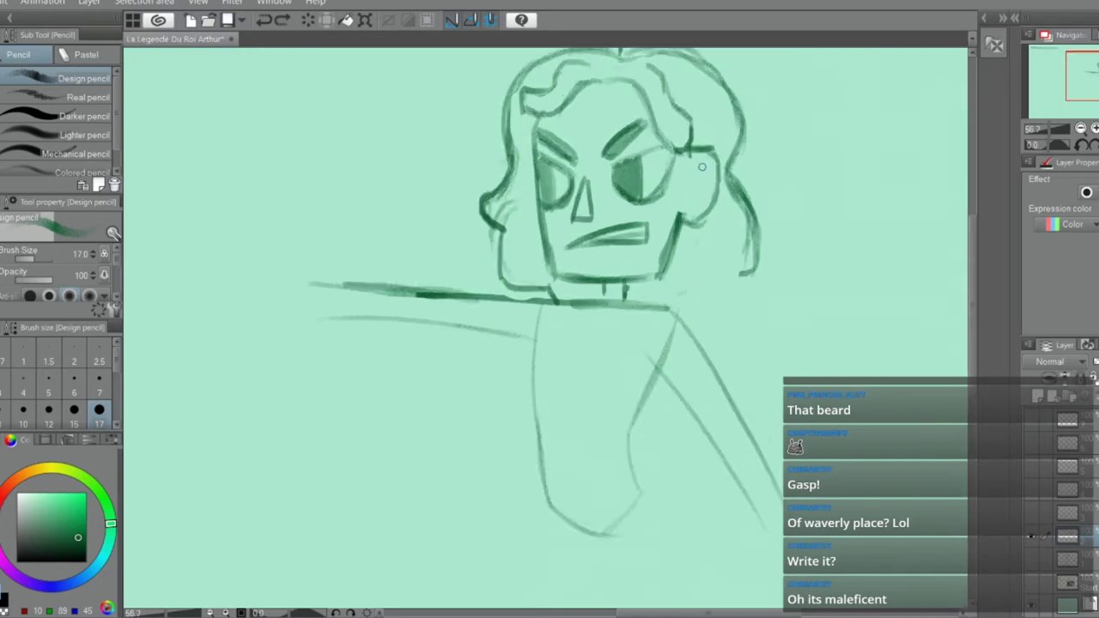
pyautogui.moveTo(708, 170)
pyautogui.mouseDown()
pyautogui.moveTo(694, 187)
pyautogui.moveTo(699, 203)
pyautogui.mouseUp()
pyautogui.scroll(-2, 710, 171)
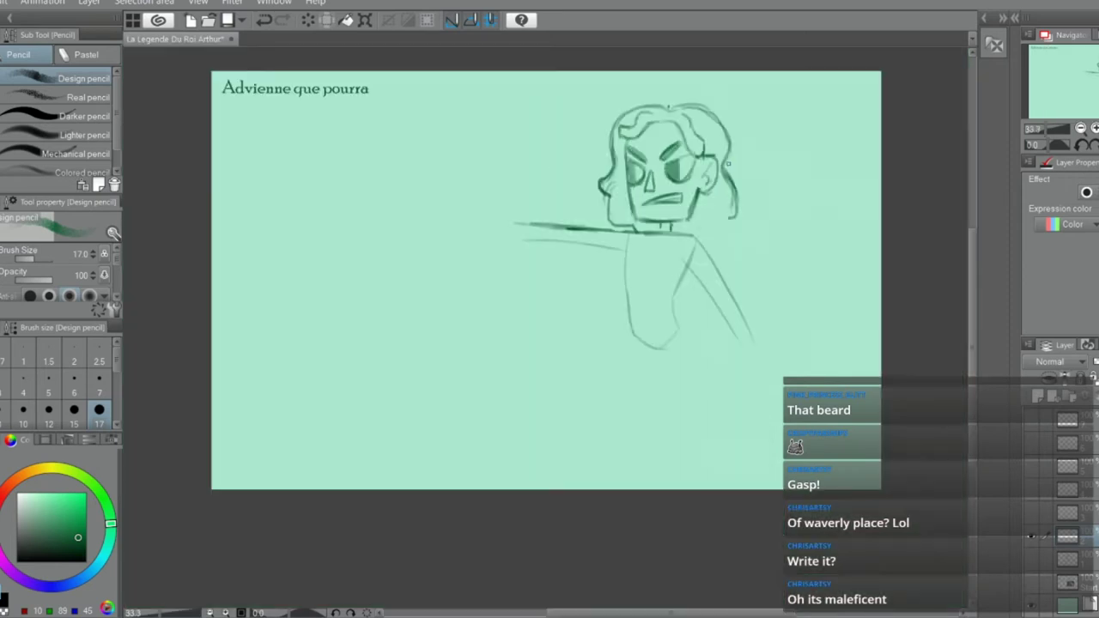
# Draw the pointed hair ends at the lower right, curving in to the shoulder behind the neck
pyautogui.scroll(1, 721, 218)
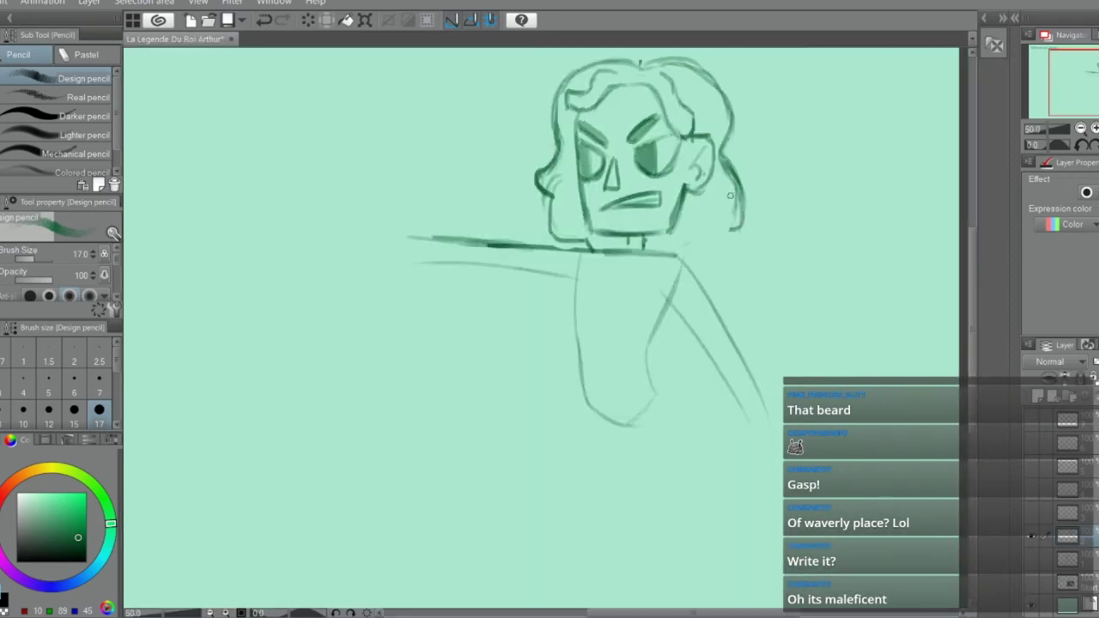
pyautogui.moveTo(730, 231); pyautogui.dragTo(697, 247)
pyautogui.hotkey('ctrl', 'z')
pyautogui.hotkey('ctrl', 'z')
# Shade the whole hair with the design pencil at size 50 and erase the spill over the ear
pyautogui.scroll(-2, 103, 378)
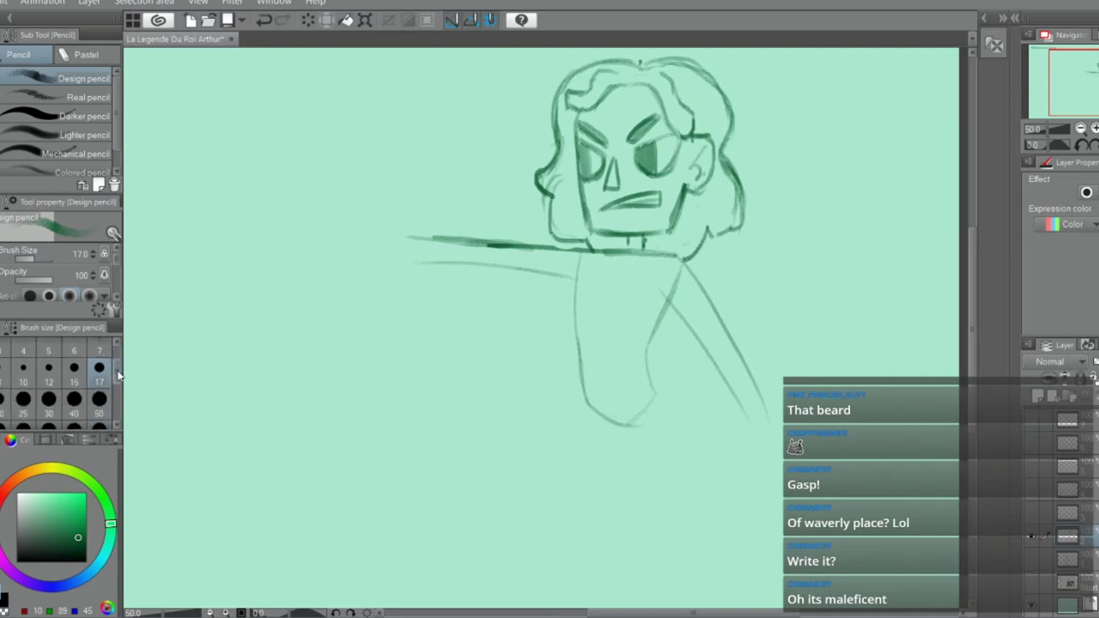
pyautogui.click(99, 401)
pyautogui.moveTo(557, 101)
pyautogui.mouseDown()
pyautogui.moveTo(574, 182)
pyautogui.moveTo(563, 161)
pyautogui.moveTo(546, 179)
pyautogui.moveTo(564, 204)
pyautogui.moveTo(556, 227)
pyautogui.moveTo(575, 225)
pyautogui.moveTo(577, 213)
pyautogui.moveTo(629, 244)
pyautogui.mouseUp()
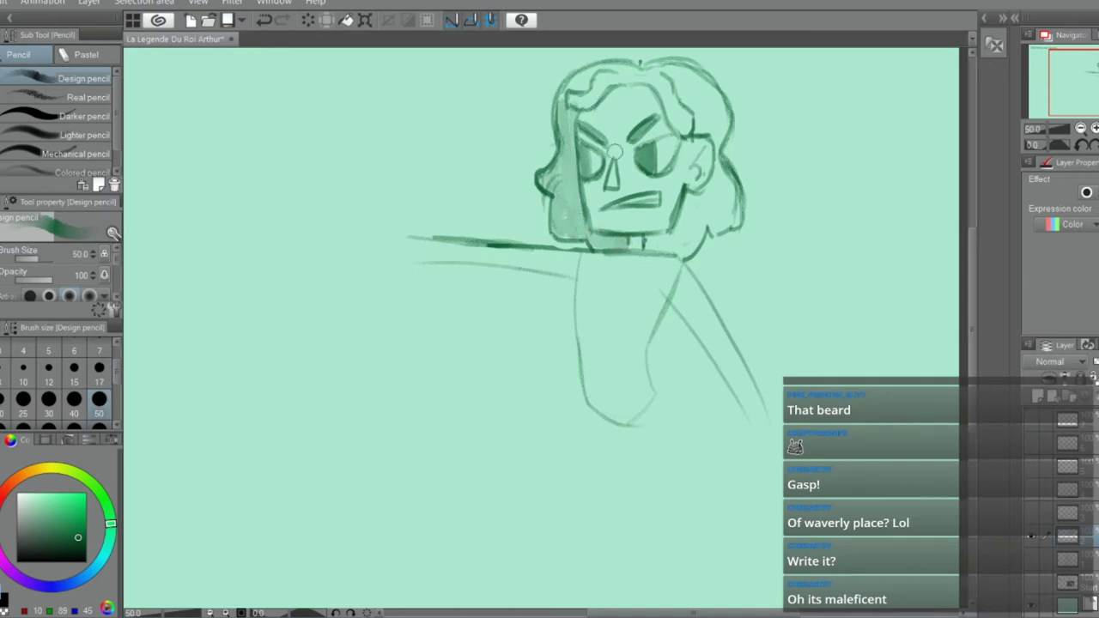
pyautogui.moveTo(601, 85)
pyautogui.mouseDown()
pyautogui.moveTo(688, 109)
pyautogui.moveTo(684, 122)
pyautogui.moveTo(671, 106)
pyautogui.moveTo(679, 123)
pyautogui.moveTo(675, 71)
pyautogui.moveTo(666, 69)
pyautogui.moveTo(710, 131)
pyautogui.moveTo(665, 70)
pyautogui.moveTo(718, 101)
pyautogui.moveTo(717, 133)
pyautogui.mouseUp()
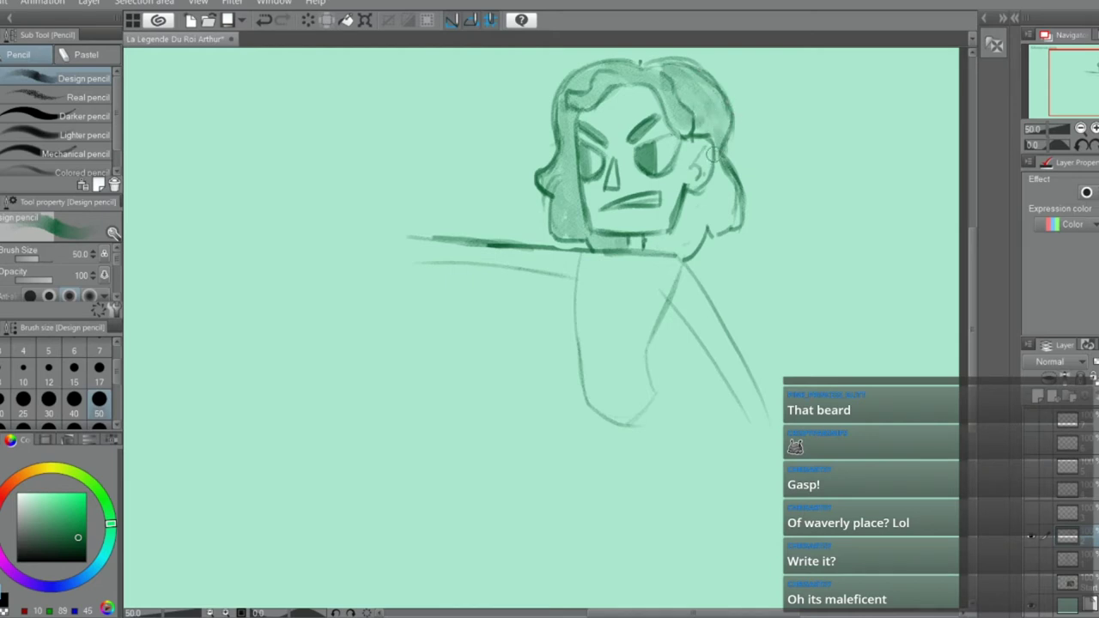
pyautogui.moveTo(658, 243)
pyautogui.mouseDown()
pyautogui.moveTo(691, 193)
pyautogui.moveTo(695, 241)
pyautogui.moveTo(702, 233)
pyautogui.moveTo(717, 180)
pyautogui.moveTo(723, 191)
pyautogui.moveTo(712, 159)
pyautogui.mouseUp()
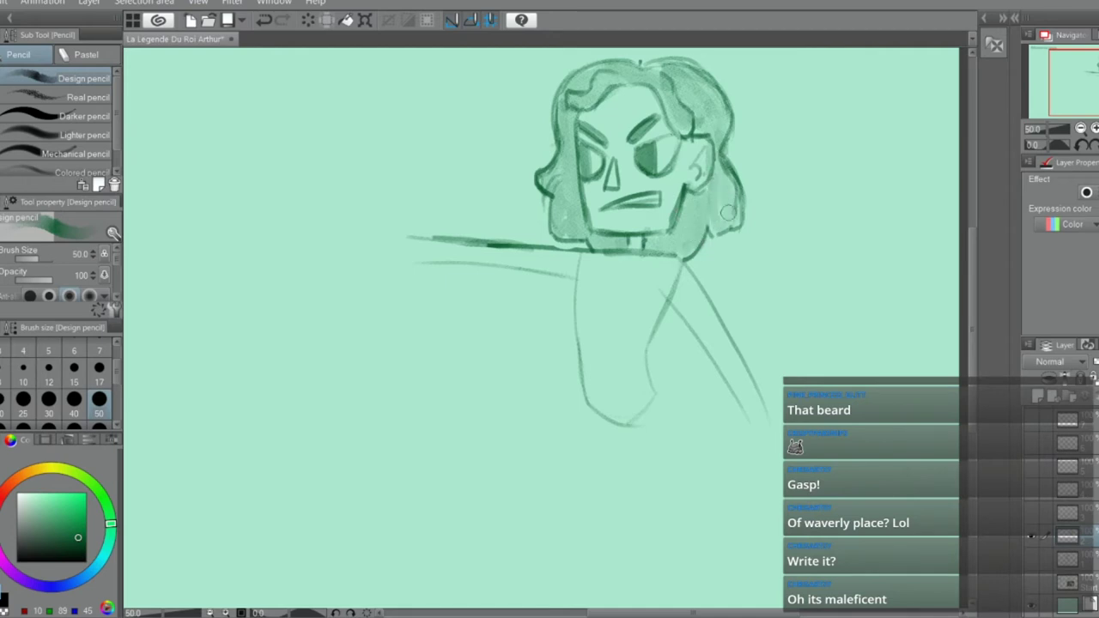
pyautogui.press('e')
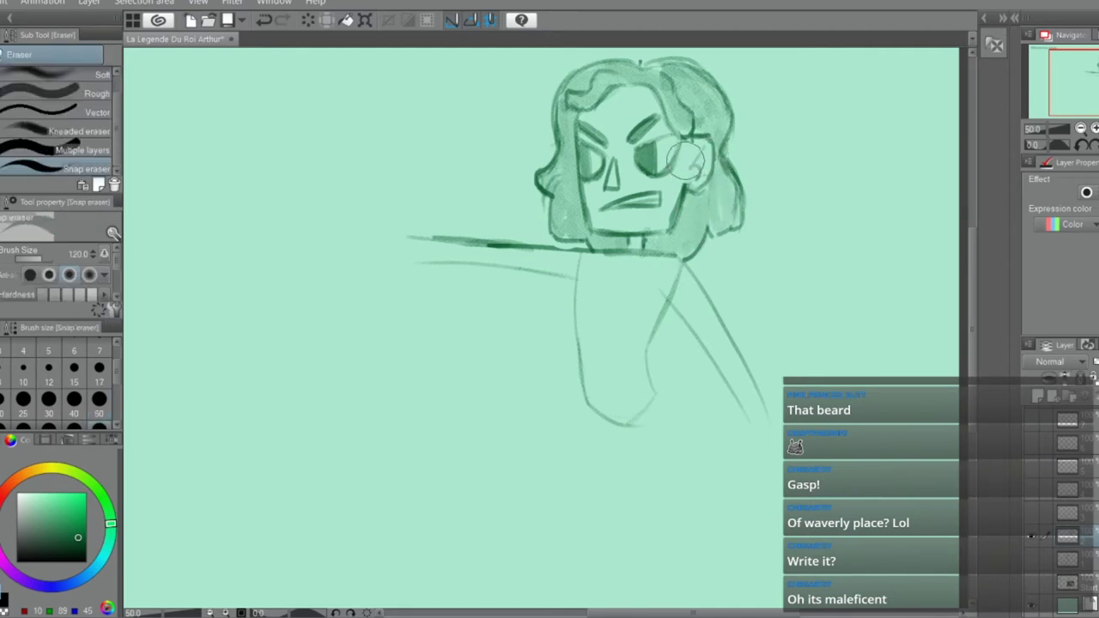
pyautogui.scroll(-1, 702, 161)
pyautogui.press('p')
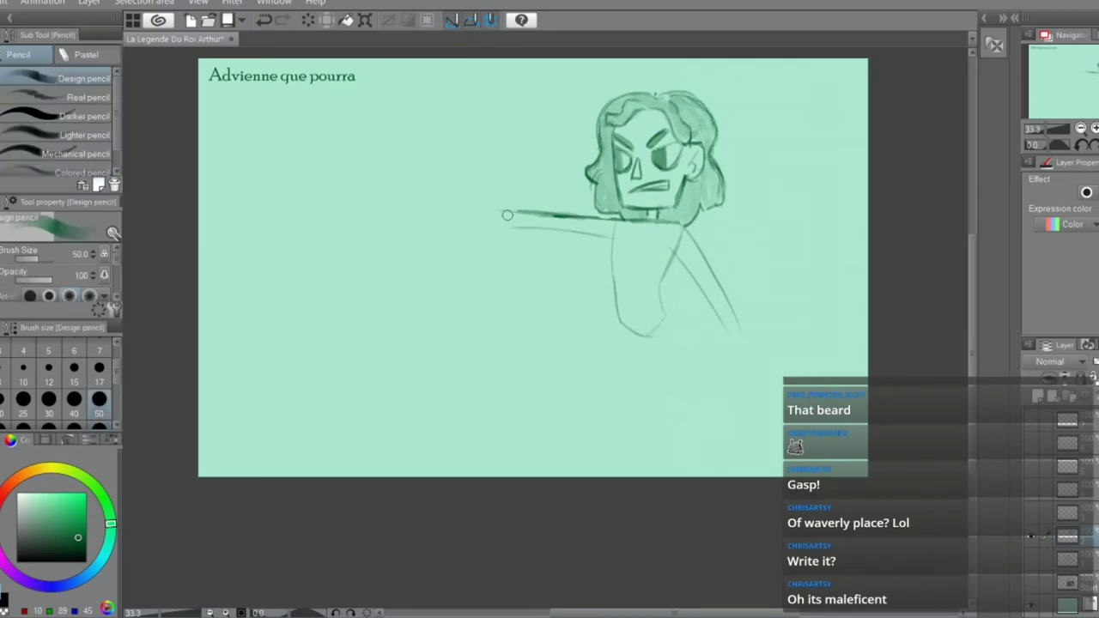
# Set the pencil size to 17 and erase the torso line where it crosses the outstretched arm's shoulder
pyautogui.click(100, 368)
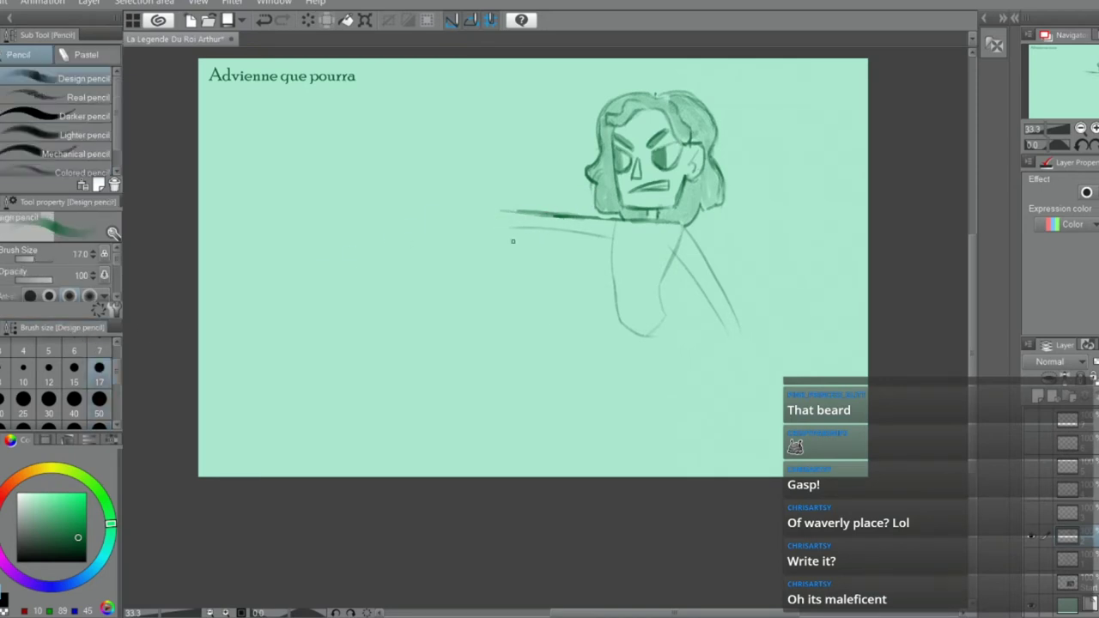
pyautogui.moveTo(506, 224); pyautogui.dragTo(596, 232)
pyautogui.hotkey('ctrl', 'z')
pyautogui.press('e')
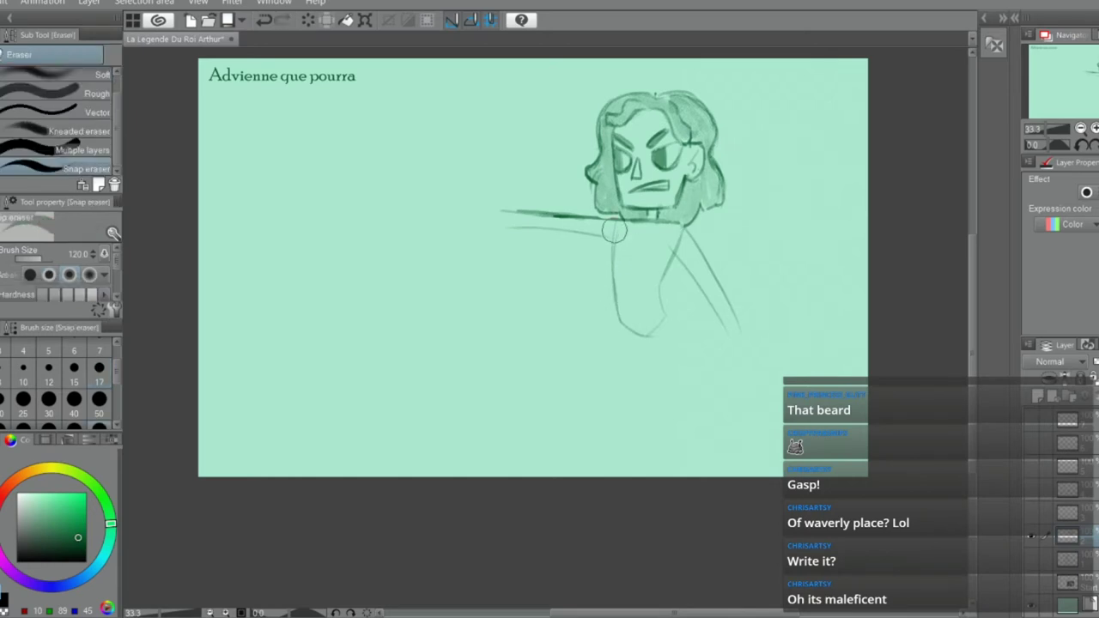
pyautogui.press('p')
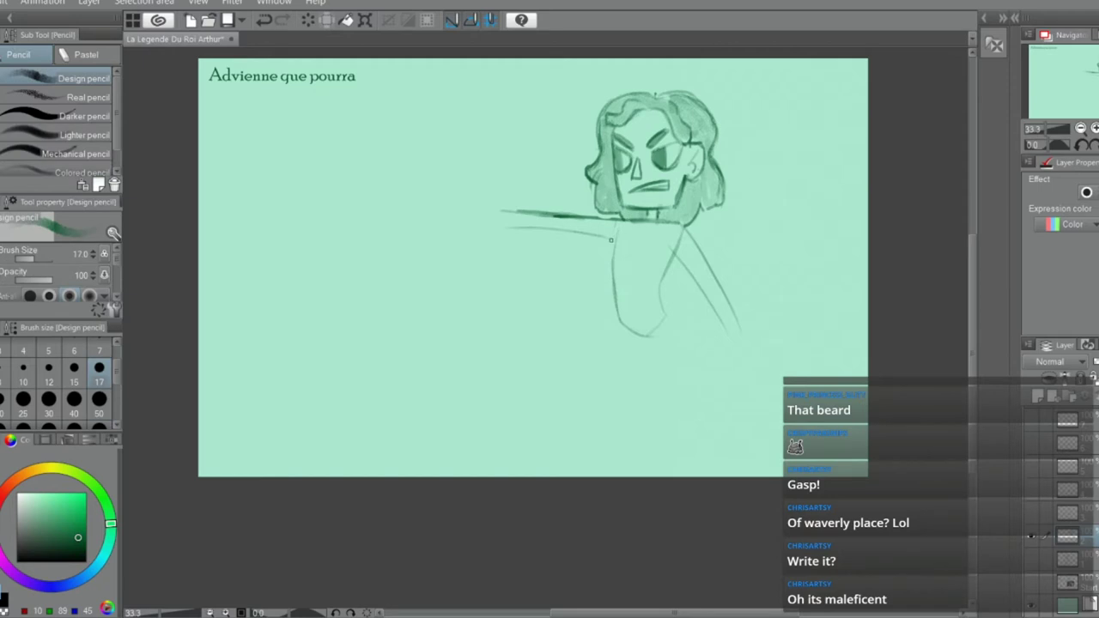
pyautogui.hotkey('ctrl', 'z')
# Draw a long slanted line down from the torso's left side and lengthen the outstretched arm's upper line
pyautogui.moveTo(614, 301); pyautogui.dragTo(635, 414)
pyautogui.hotkey('ctrl', 'z')
pyautogui.moveTo(614, 302); pyautogui.dragTo(633, 453)
pyautogui.hotkey('ctrl', 'z')
pyautogui.moveTo(618, 323); pyautogui.dragTo(519, 355)
pyautogui.hotkey('ctrl', 'z')
pyautogui.moveTo(615, 301); pyautogui.dragTo(649, 448)
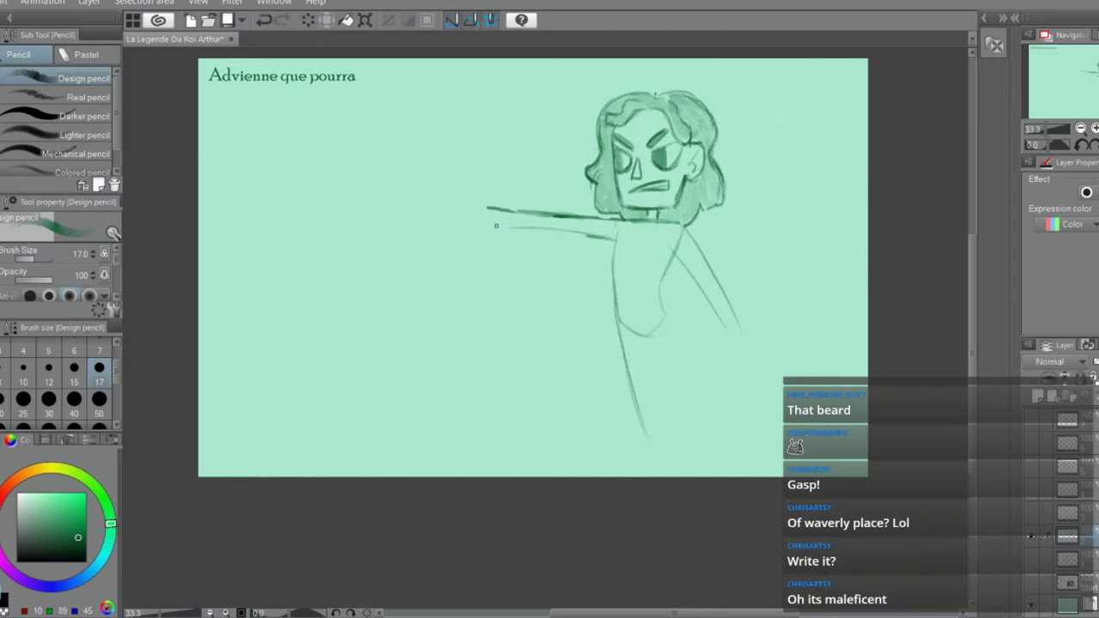
pyautogui.scroll(1, 486, 206)
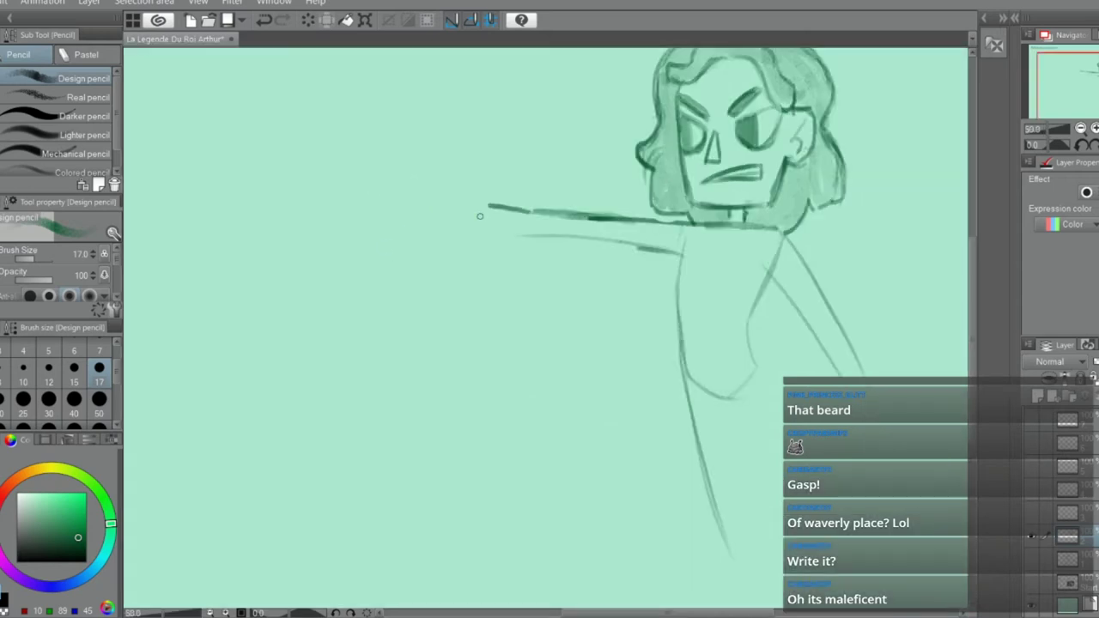
# Draw a fist with curled fingers at the end of the outstretched arm
pyautogui.moveTo(487, 205)
pyautogui.mouseDown()
pyautogui.moveTo(448, 234)
pyautogui.moveTo(459, 258)
pyautogui.moveTo(536, 241)
pyautogui.moveTo(519, 254)
pyautogui.mouseUp()
pyautogui.hotkey('ctrl', 'z')
pyautogui.press('e')
pyautogui.press('p')
pyautogui.moveTo(445, 240)
pyautogui.mouseDown()
pyautogui.moveTo(443, 269)
pyautogui.moveTo(507, 271)
pyautogui.moveTo(517, 246)
pyautogui.moveTo(501, 274)
pyautogui.moveTo(533, 270)
pyautogui.mouseUp()
pyautogui.hotkey('ctrl', 'z')
pyautogui.hotkey('ctrl', 'z')
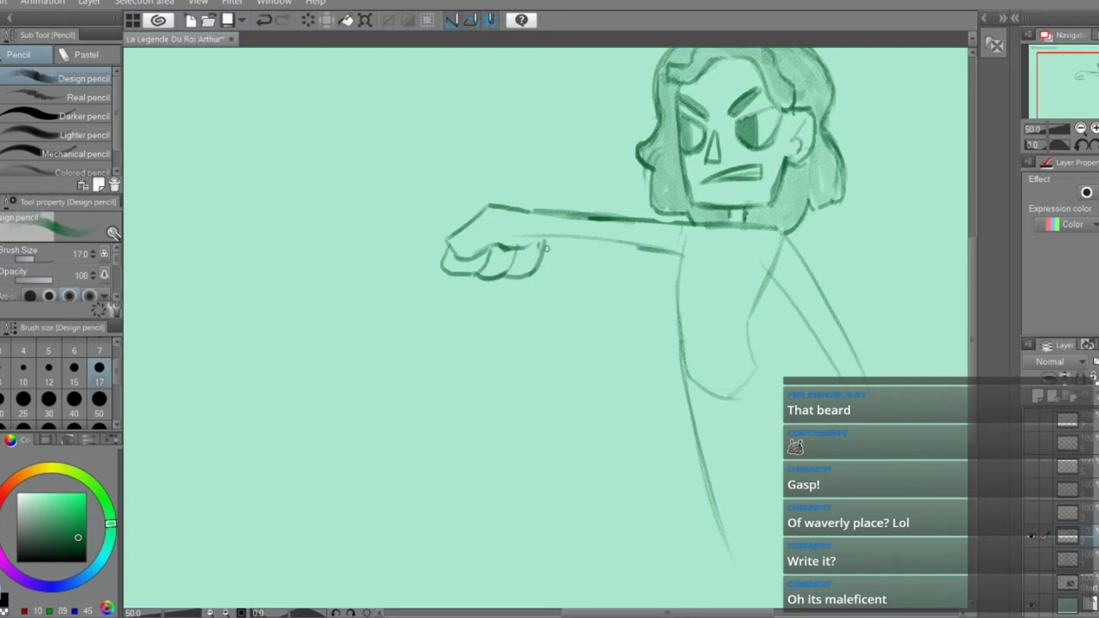
# Erase the arm line overlapping the fist, redraw the forearm's underside and remove the stray dot below it
pyautogui.press('e')
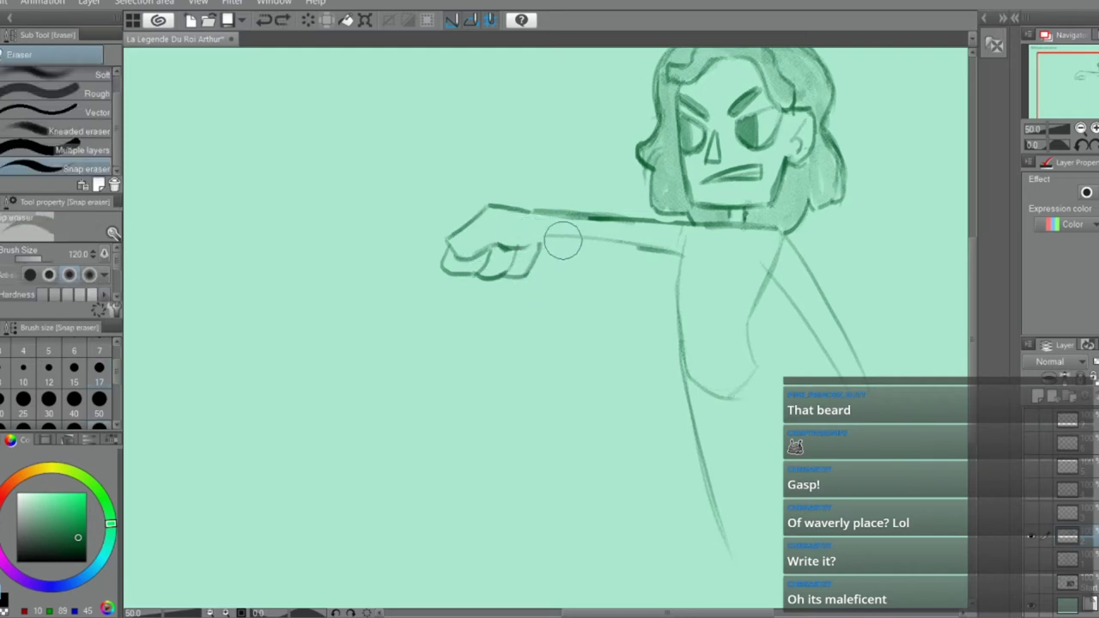
pyautogui.press('p')
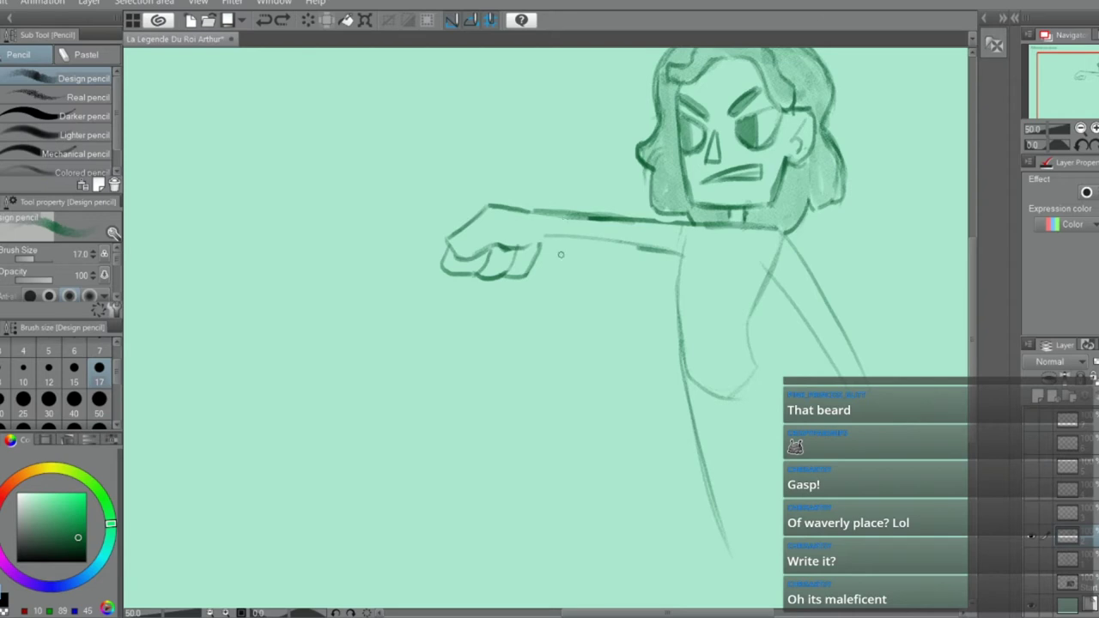
pyautogui.click(577, 256)
pyautogui.moveTo(534, 240); pyautogui.dragTo(647, 240)
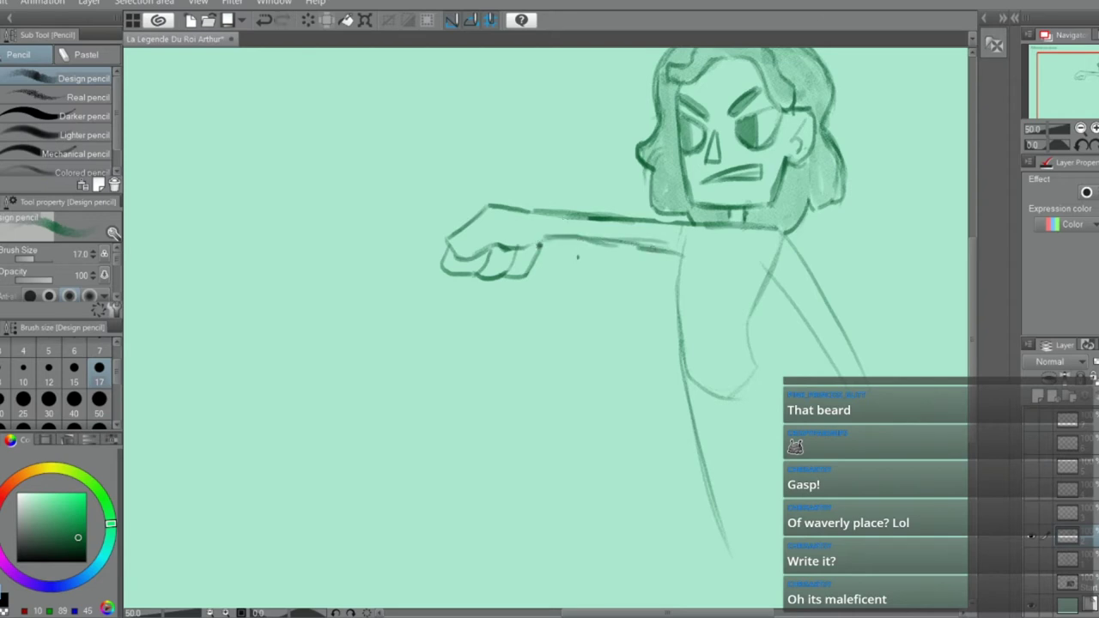
pyautogui.press('e')
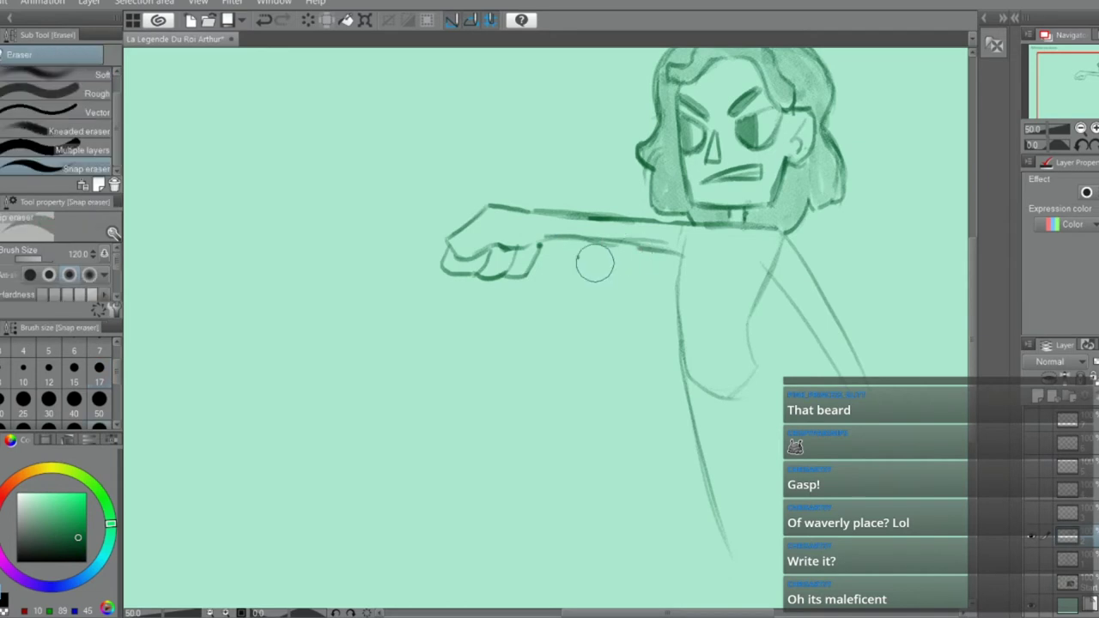
pyautogui.scroll(-2, 568, 259)
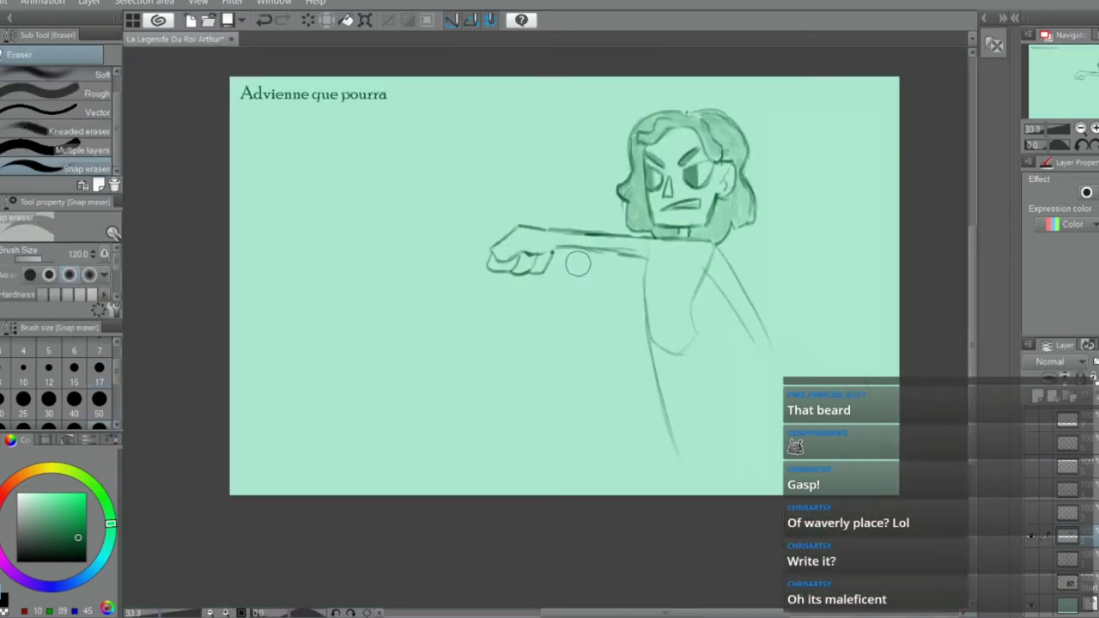
pyautogui.scroll(1, 579, 257)
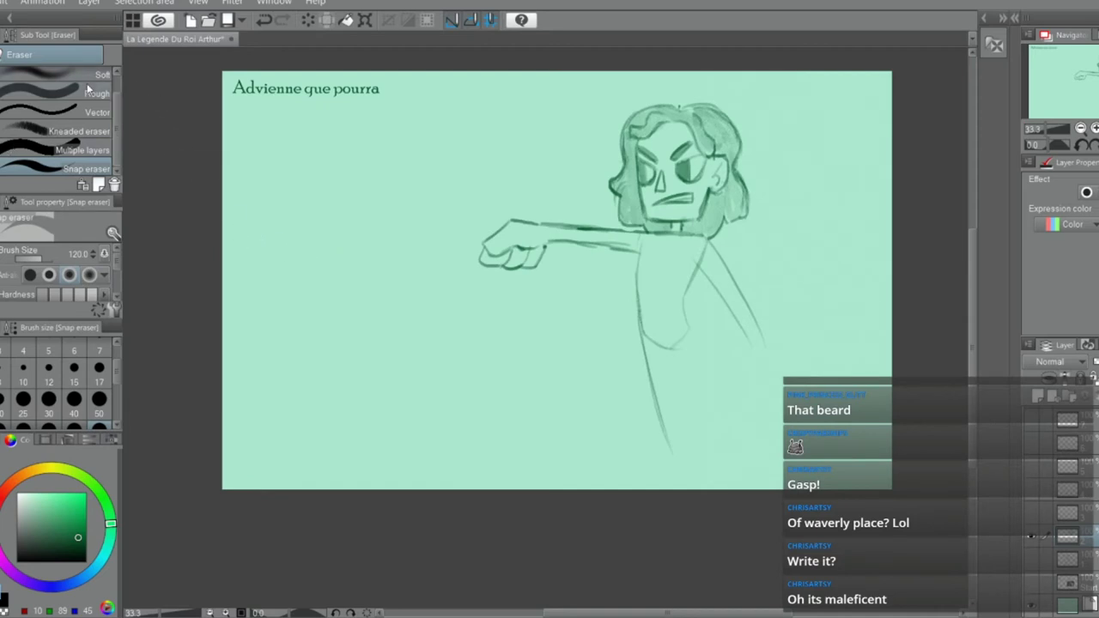
# Lasso the fist, move it slightly away from the forearm to lengthen the arm, and clear the selection
pyautogui.press('m')
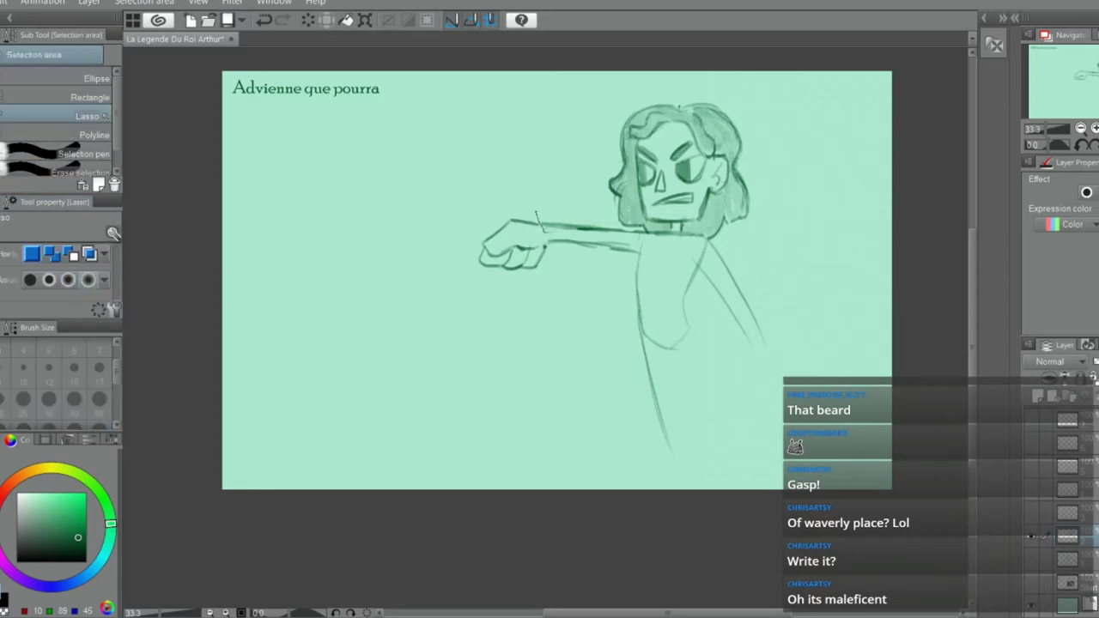
pyautogui.moveTo(542, 227)
pyautogui.mouseDown()
pyautogui.moveTo(551, 293)
pyautogui.moveTo(552, 185)
pyautogui.moveTo(556, 231)
pyautogui.mouseUp()
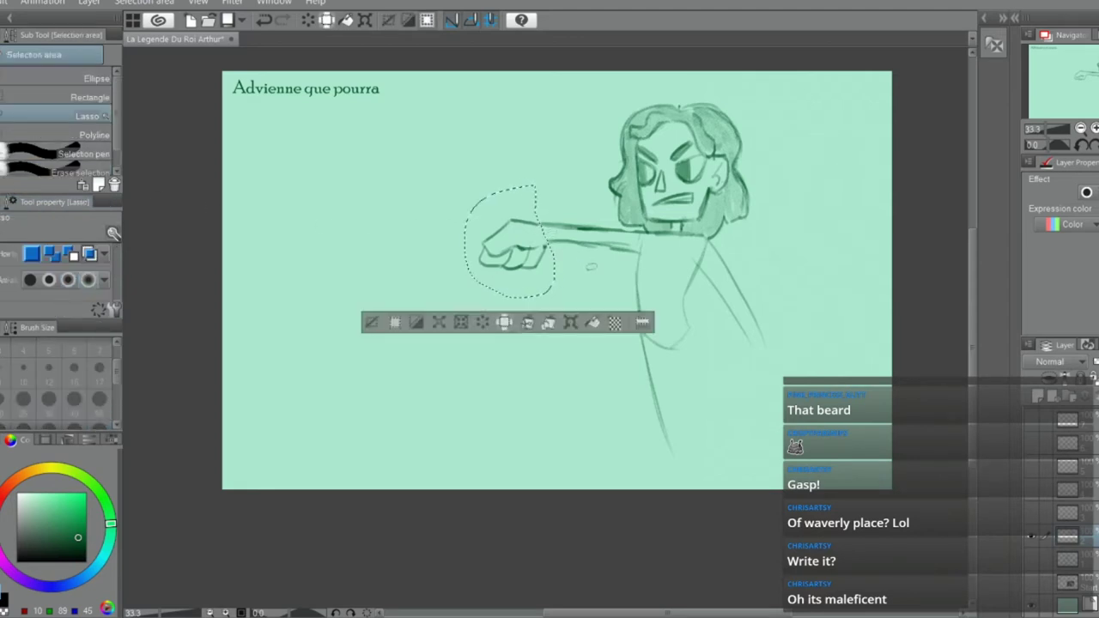
pyautogui.click(570, 323)
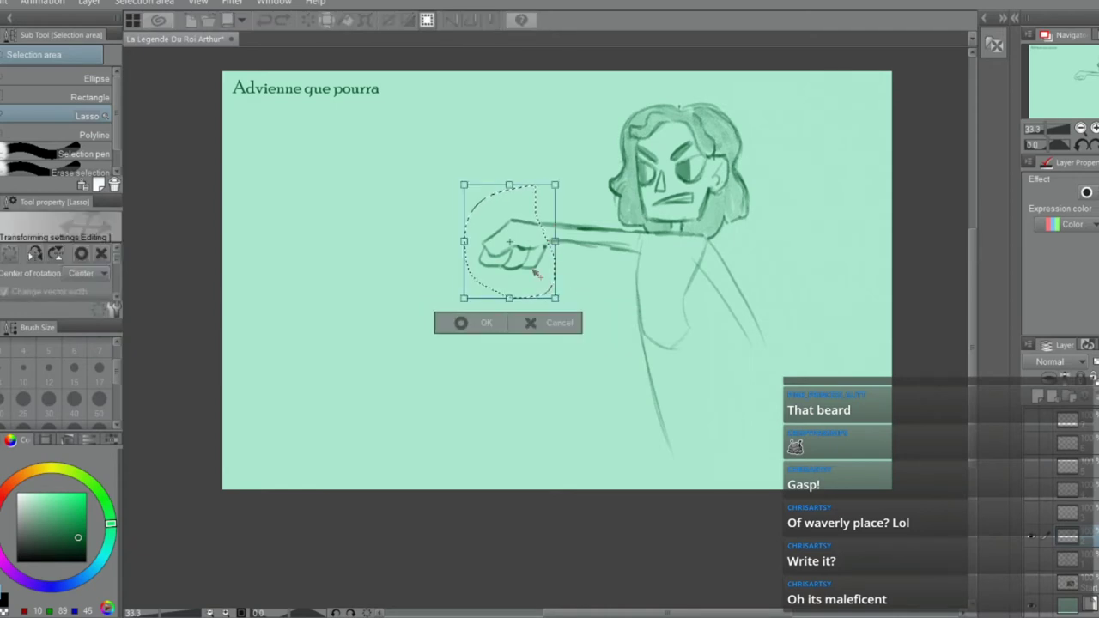
pyautogui.moveTo(536, 273); pyautogui.dragTo(521, 270)
pyautogui.click(446, 321)
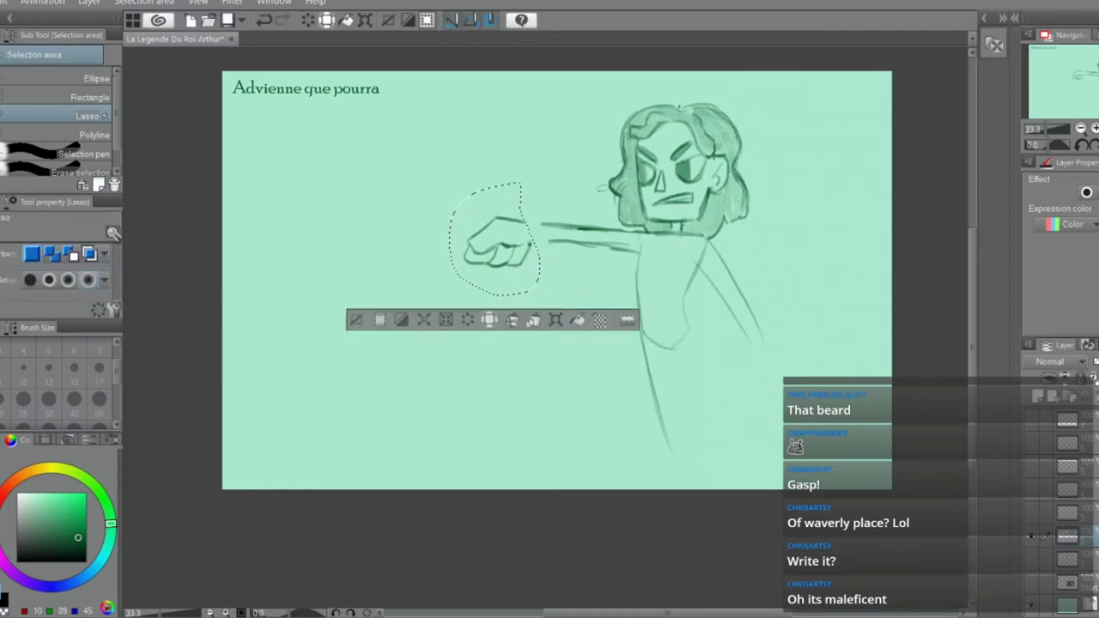
pyautogui.moveTo(600, 175); pyautogui.dragTo(583, 184)
pyautogui.click(558, 277)
pyautogui.scroll(2, 547, 221)
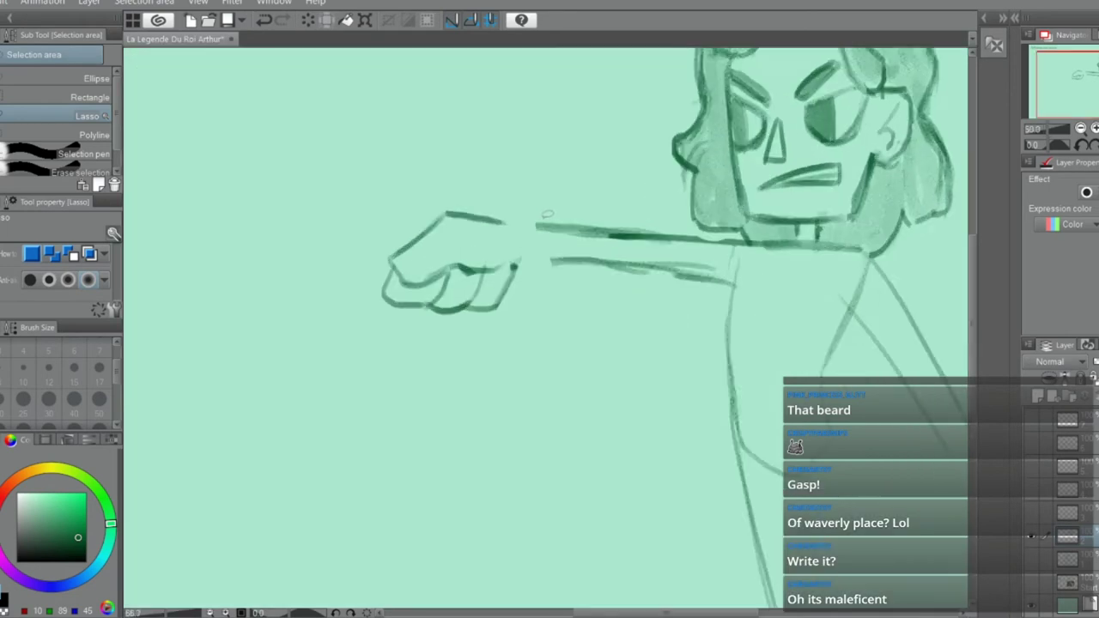
# Extend the arm's upper and lower lines to meet the moved fist and erase the excess lines
pyautogui.press('p')
pyautogui.moveTo(479, 223)
pyautogui.mouseDown()
pyautogui.moveTo(545, 238)
pyautogui.moveTo(587, 224)
pyautogui.mouseUp()
pyautogui.hotkey('ctrl', 'z')
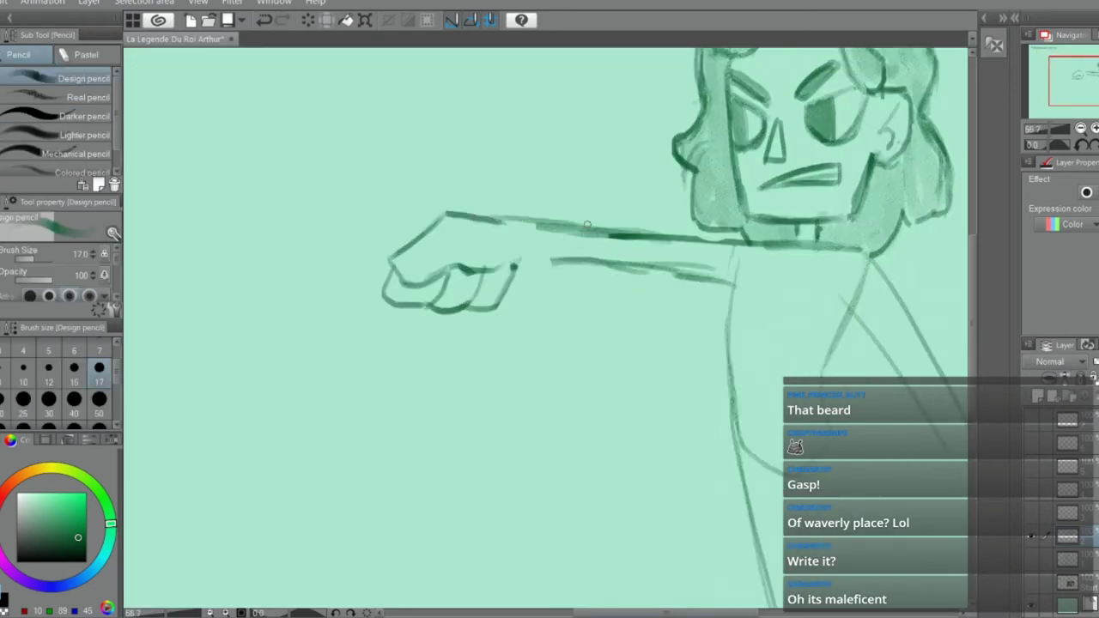
pyautogui.hotkey('ctrl', 'z')
pyautogui.moveTo(503, 221); pyautogui.dragTo(577, 231)
pyautogui.moveTo(507, 225); pyautogui.dragTo(604, 236)
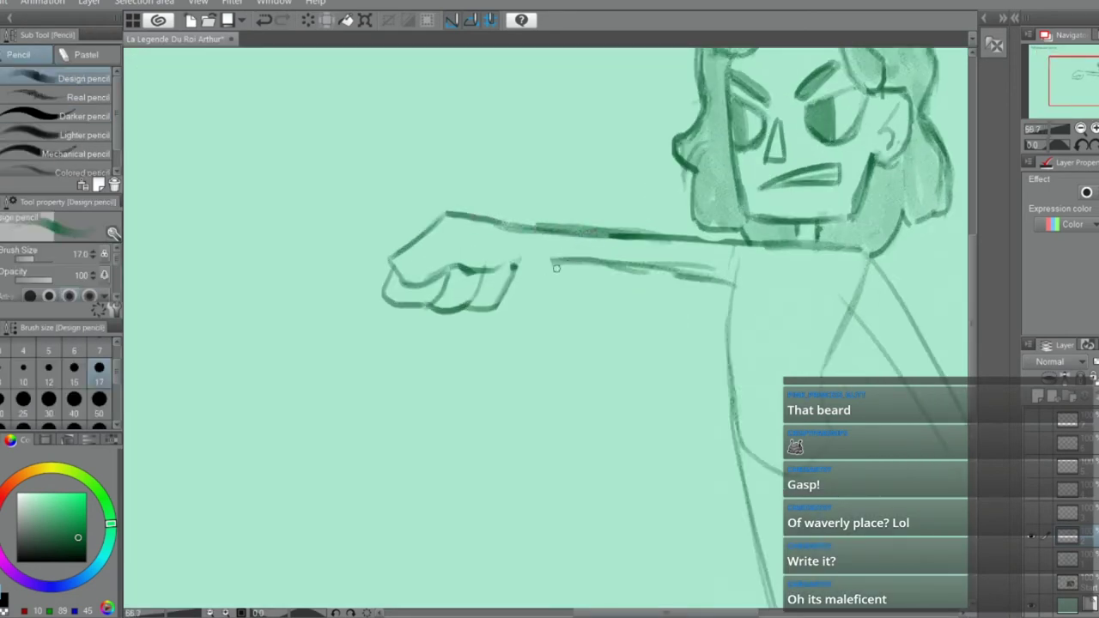
pyautogui.moveTo(555, 262)
pyautogui.mouseDown()
pyautogui.moveTo(516, 264)
pyautogui.moveTo(704, 255)
pyautogui.moveTo(607, 263)
pyautogui.mouseUp()
pyautogui.press('e')
pyautogui.press('p')
pyautogui.moveTo(677, 273)
pyautogui.mouseDown()
pyautogui.moveTo(543, 266)
pyautogui.moveTo(626, 275)
pyautogui.moveTo(576, 252)
pyautogui.moveTo(604, 253)
pyautogui.mouseUp()
pyautogui.press('e')
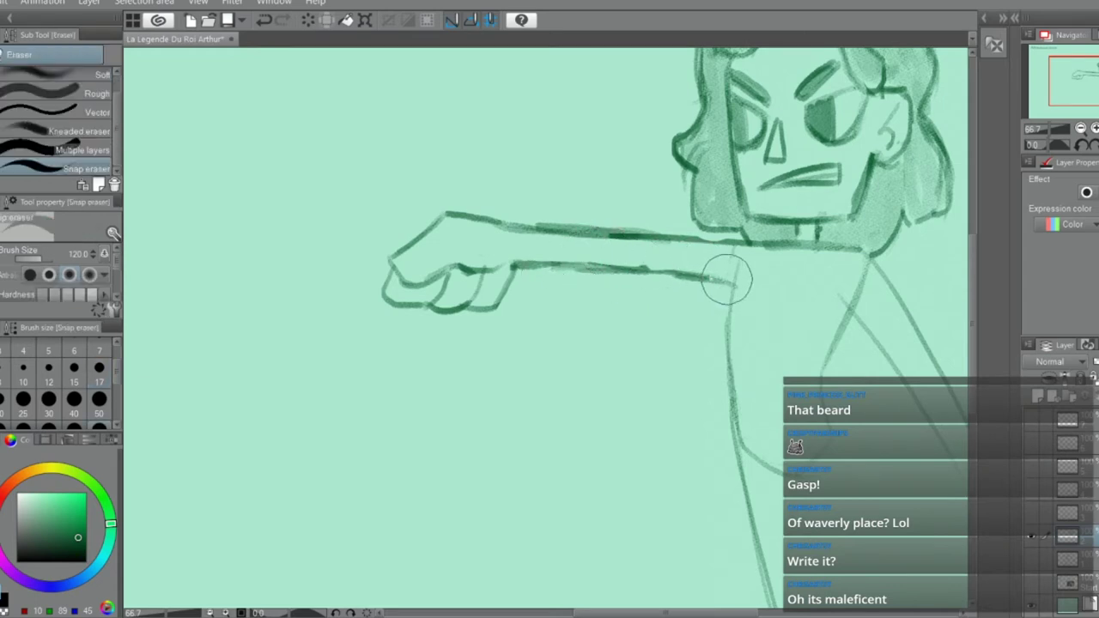
pyautogui.scroll(-2, 784, 311)
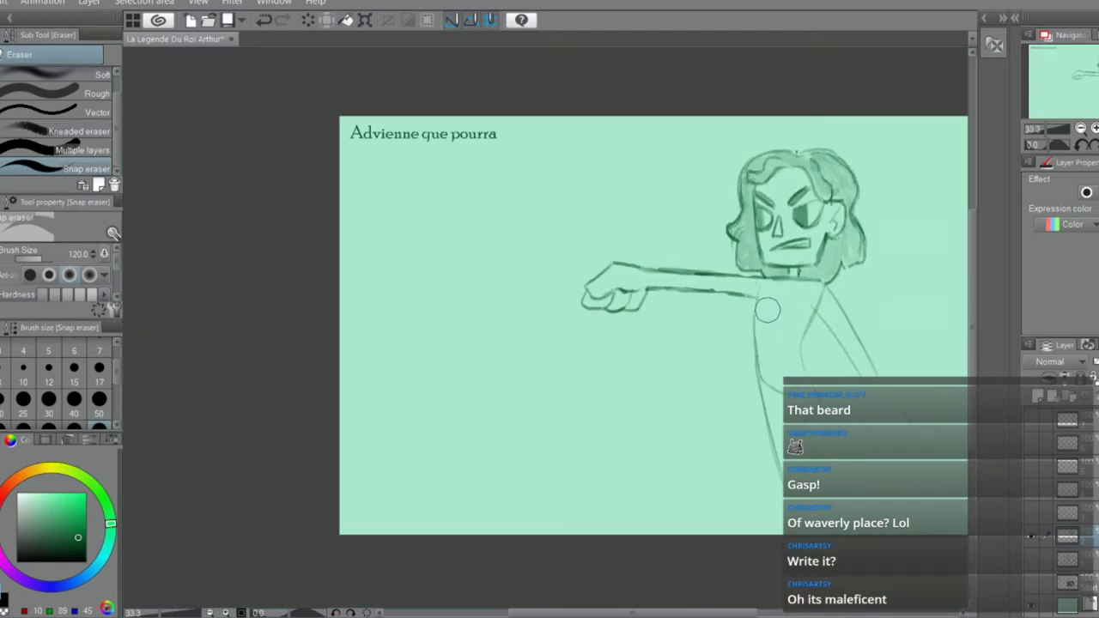
# Draw a round sword pommel behind the fist and a handle line running above the curled fingers
pyautogui.scroll(2, 668, 304)
pyautogui.press('p')
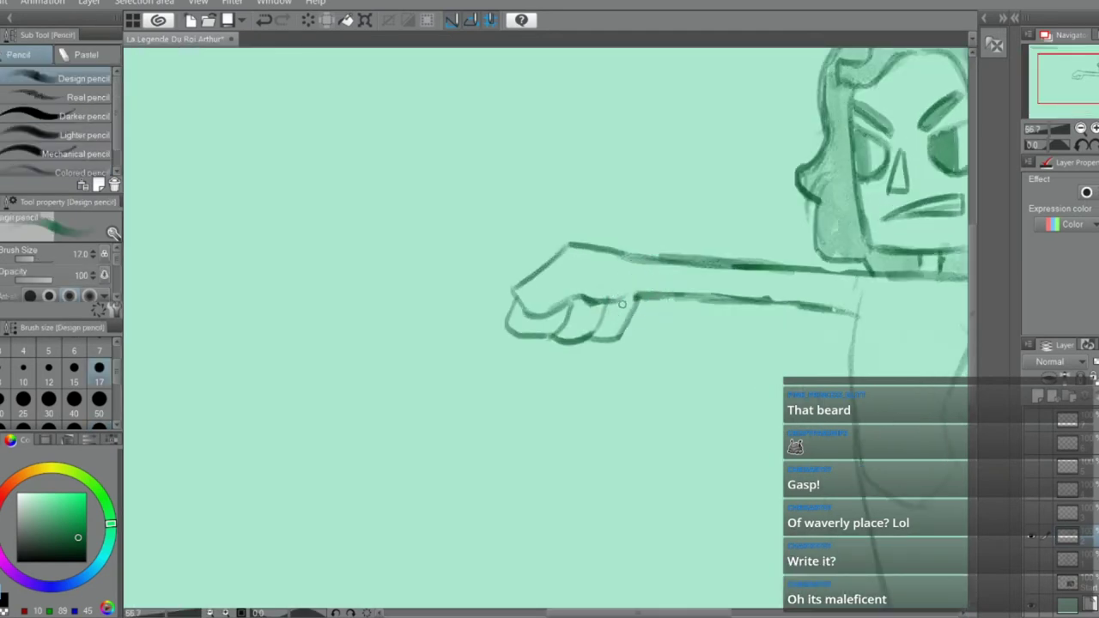
pyautogui.moveTo(635, 317)
pyautogui.mouseDown()
pyautogui.moveTo(658, 290)
pyautogui.moveTo(660, 309)
pyautogui.moveTo(648, 314)
pyautogui.mouseUp()
pyautogui.hotkey('ctrl', 'z')
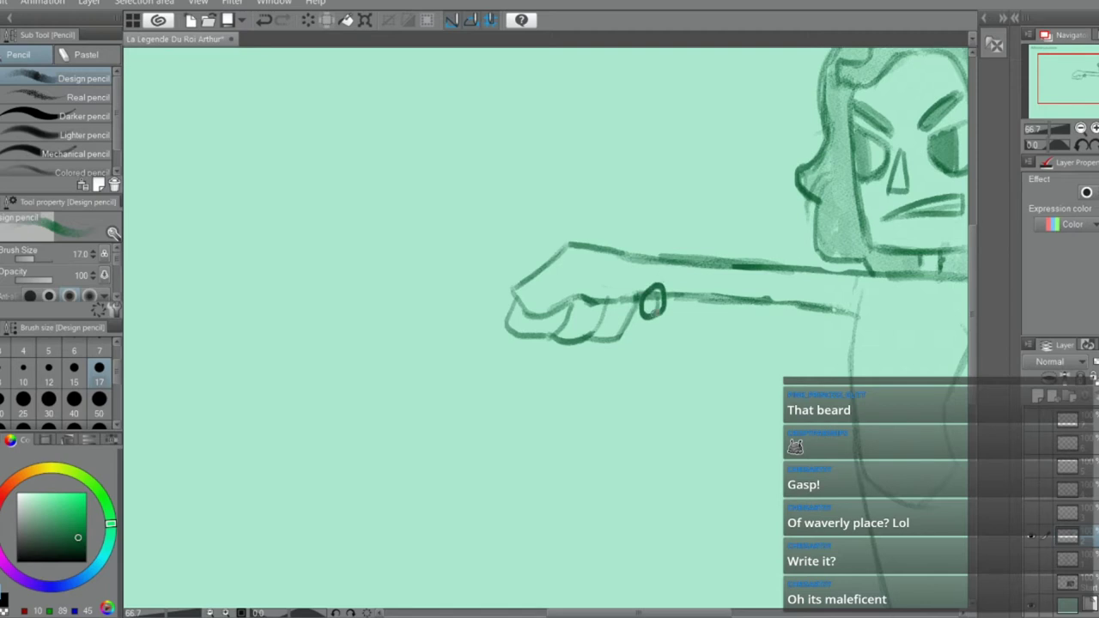
pyautogui.hotkey('ctrl', 'z')
pyautogui.moveTo(662, 292)
pyautogui.mouseDown()
pyautogui.moveTo(661, 310)
pyautogui.moveTo(599, 293)
pyautogui.mouseUp()
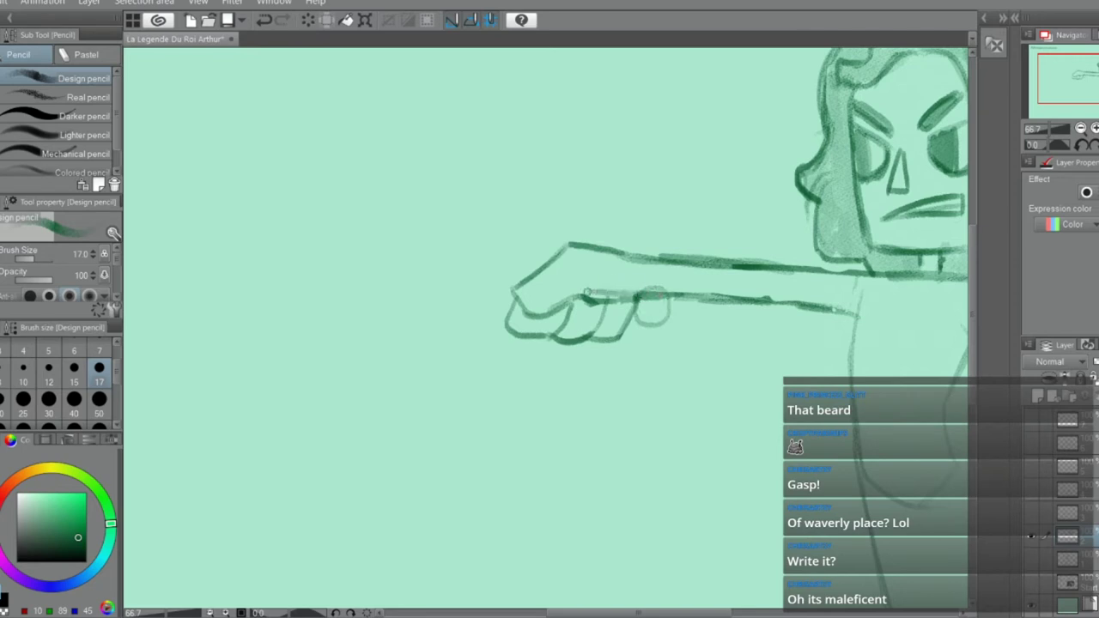
pyautogui.press('e')
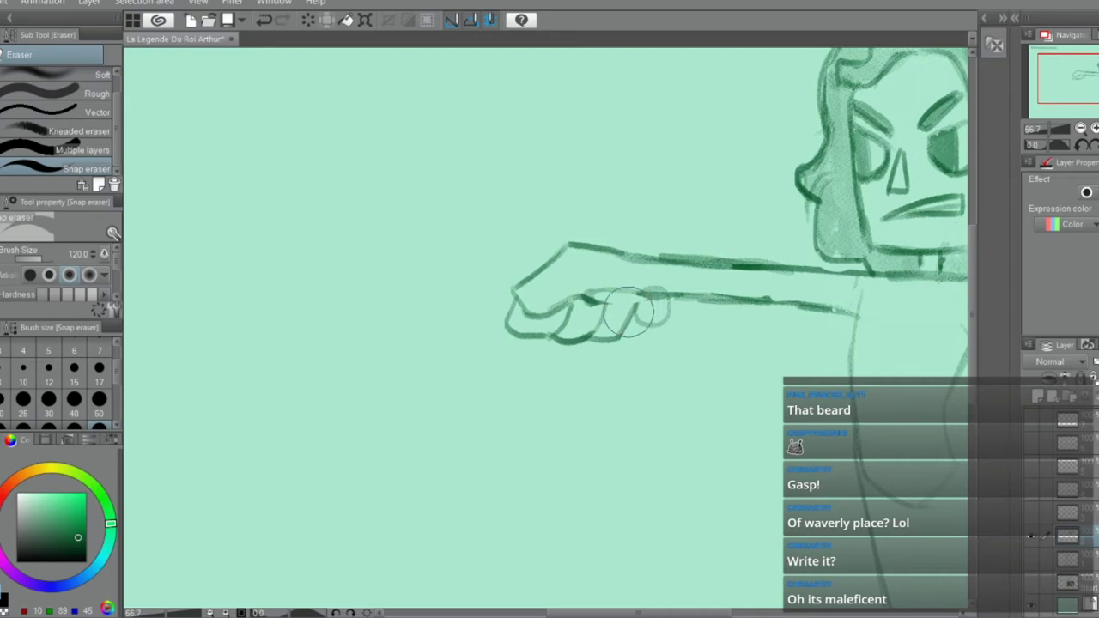
# Darken the edge of the finger nearest the pommel and erase the lines crossing the pommel
pyautogui.press('p')
pyautogui.moveTo(607, 304)
pyautogui.mouseDown()
pyautogui.moveTo(645, 299)
pyautogui.moveTo(627, 337)
pyautogui.moveTo(648, 300)
pyautogui.moveTo(637, 299)
pyautogui.mouseUp()
pyautogui.press('e')
pyautogui.press('p')
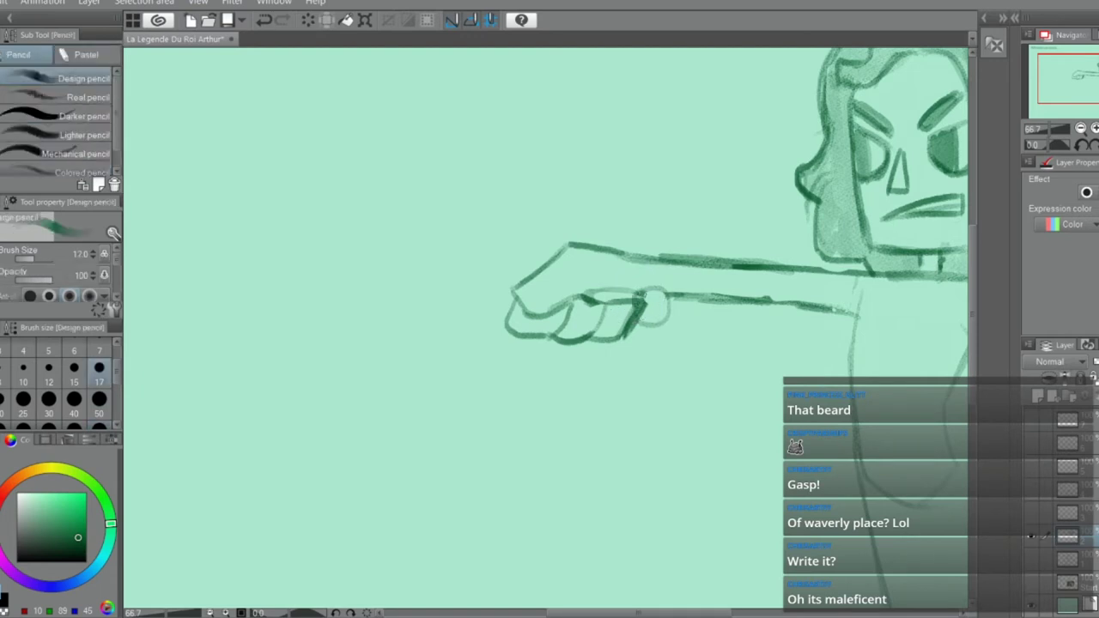
pyautogui.press('e')
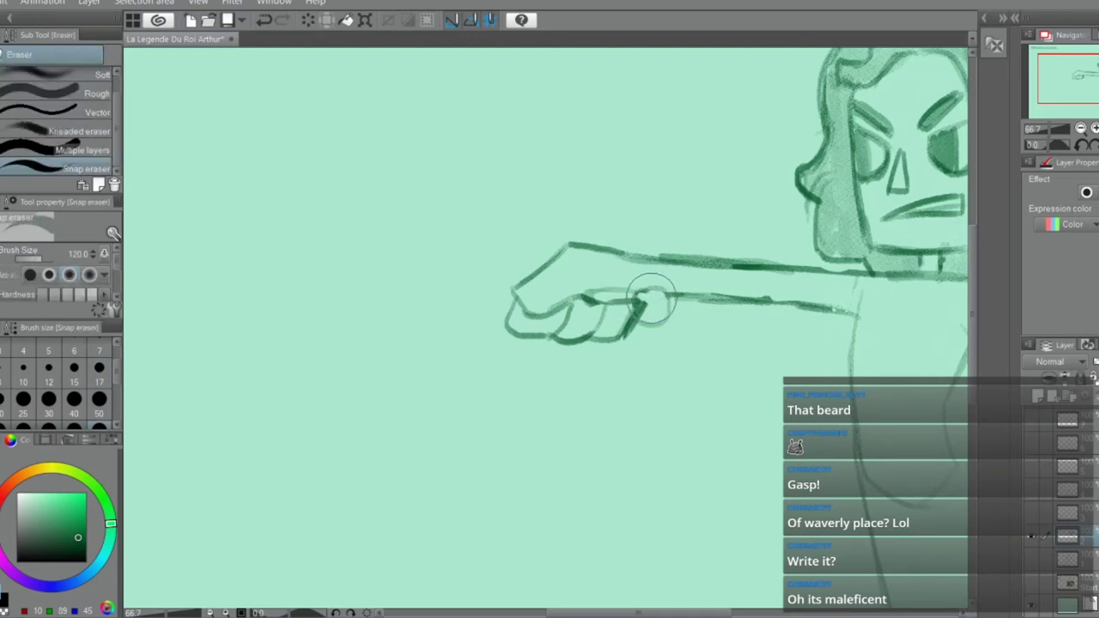
pyautogui.press('p')
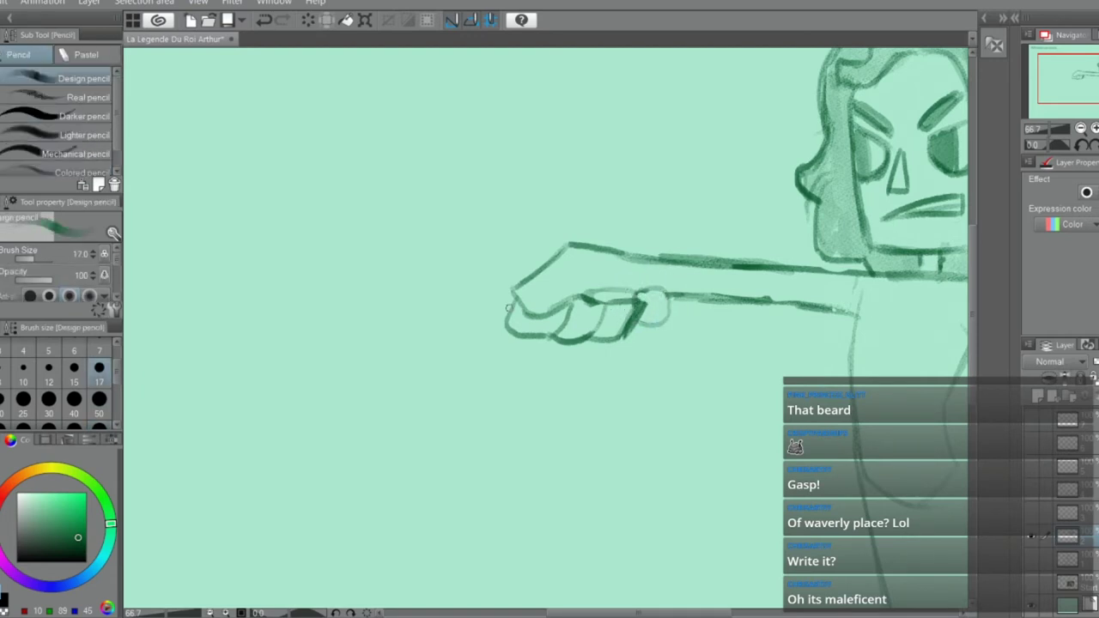
# Draw a tall, narrow crossguard in front of the fist and erase the knuckle lines inside it
pyautogui.moveTo(511, 246); pyautogui.dragTo(507, 367)
pyautogui.hotkey('ctrl', 'z')
pyautogui.moveTo(520, 227); pyautogui.dragTo(508, 379)
pyautogui.hotkey('ctrl', 'z')
pyautogui.moveTo(522, 227); pyautogui.dragTo(511, 380)
pyautogui.moveTo(518, 238)
pyautogui.mouseDown()
pyautogui.moveTo(490, 239)
pyautogui.moveTo(486, 392)
pyautogui.moveTo(512, 374)
pyautogui.moveTo(518, 277)
pyautogui.moveTo(493, 347)
pyautogui.moveTo(498, 365)
pyautogui.mouseUp()
pyautogui.press('e')
pyautogui.moveTo(504, 246); pyautogui.dragTo(506, 359)
pyautogui.press('p')
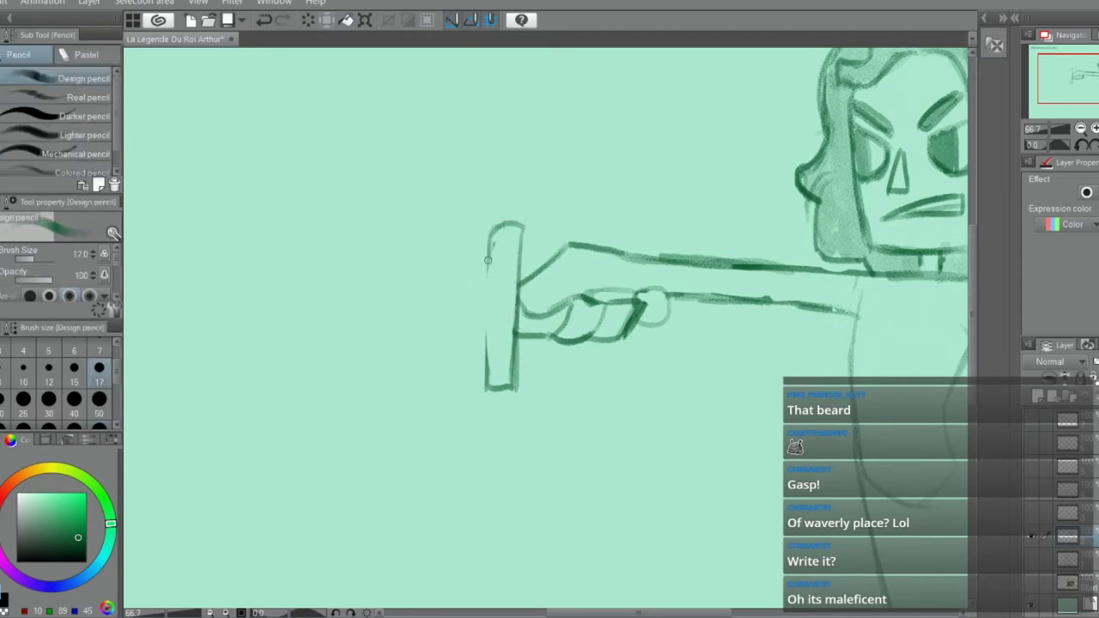
pyautogui.moveTo(488, 258); pyautogui.dragTo(488, 369)
# Draw a long, wide sword blade extending from the crossguard to a pointed tip
pyautogui.scroll(-2, 468, 313)
pyautogui.scroll(1, 399, 335)
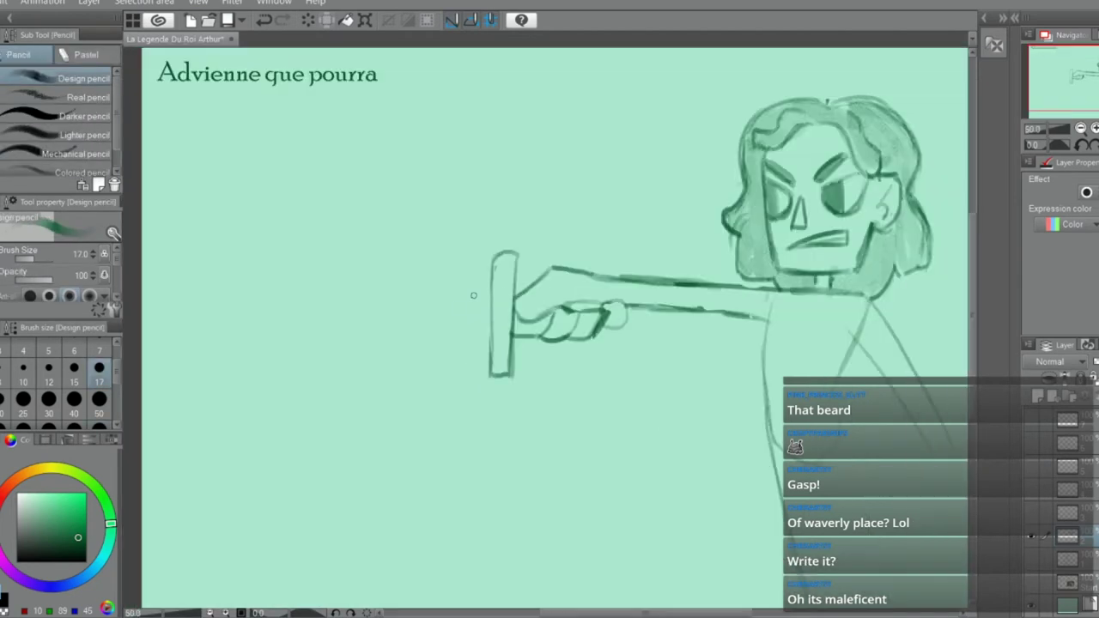
pyautogui.moveTo(479, 292); pyautogui.dragTo(283, 282)
pyautogui.hotkey('ctrl', 'z')
pyautogui.moveTo(494, 287)
pyautogui.mouseDown()
pyautogui.moveTo(243, 283)
pyautogui.moveTo(210, 302)
pyautogui.mouseUp()
pyautogui.moveTo(237, 282)
pyautogui.mouseDown()
pyautogui.moveTo(189, 319)
pyautogui.moveTo(230, 342)
pyautogui.moveTo(440, 352)
pyautogui.moveTo(273, 334)
pyautogui.mouseUp()
pyautogui.hotkey('ctrl', 'z')
pyautogui.hotkey('ctrl', 'z')
pyautogui.moveTo(491, 352); pyautogui.dragTo(216, 343)
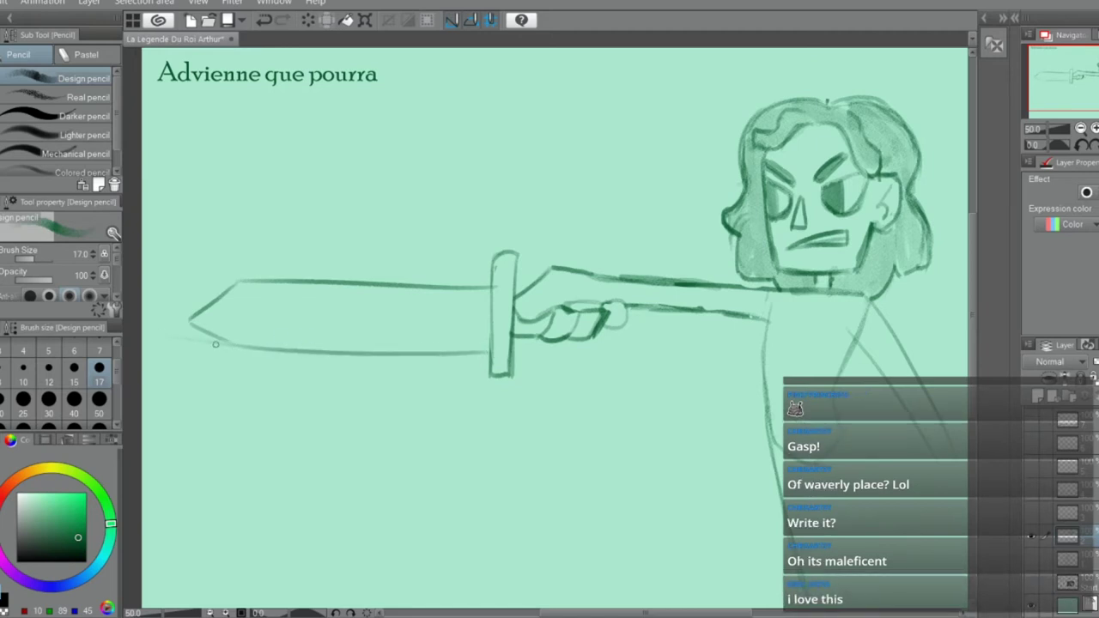
# Erase the stray line by the blade's tip and draw a light centre line along the blade
pyautogui.press('e')
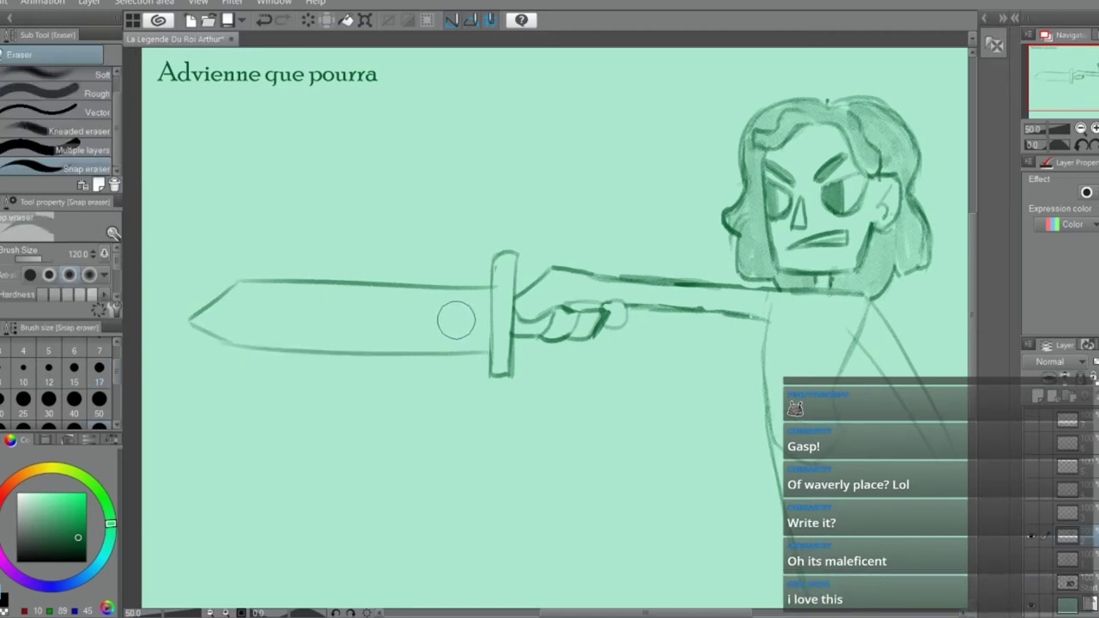
pyautogui.press('p')
pyautogui.moveTo(494, 314)
pyautogui.mouseDown()
pyautogui.moveTo(241, 315)
pyautogui.moveTo(474, 323)
pyautogui.mouseUp()
pyautogui.hotkey('ctrl', 'z')
pyautogui.hotkey('ctrl', 'z')
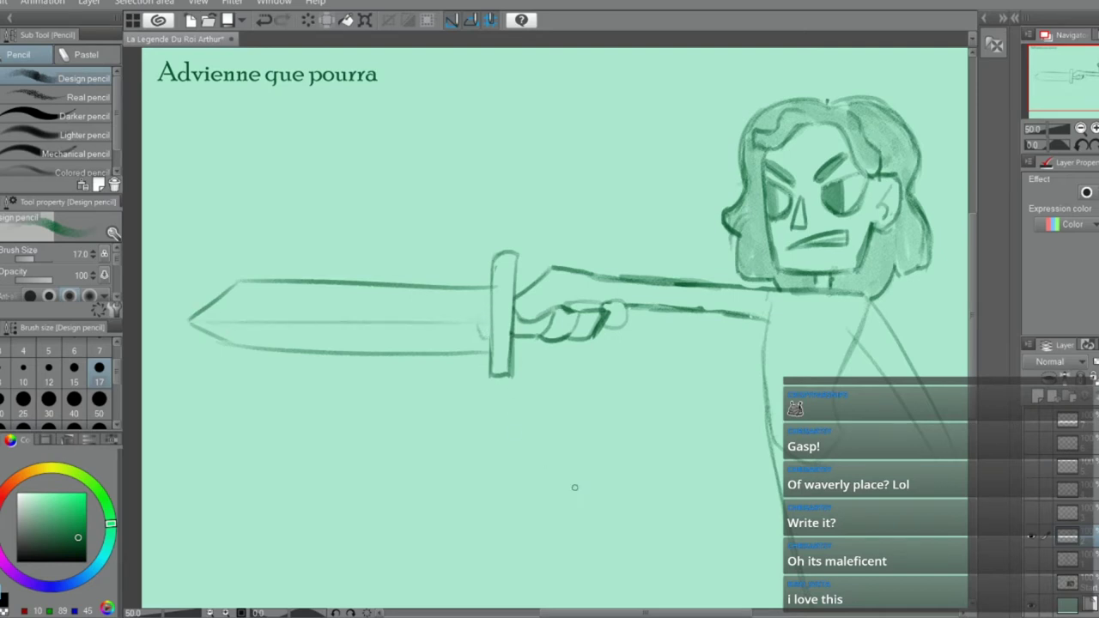
# Erase the torso line crossing the lowered arm's shoulder and redraw the arm's inner line darker
pyautogui.moveTo(711, 613); pyautogui.dragTo(753, 612)
pyautogui.press('e')
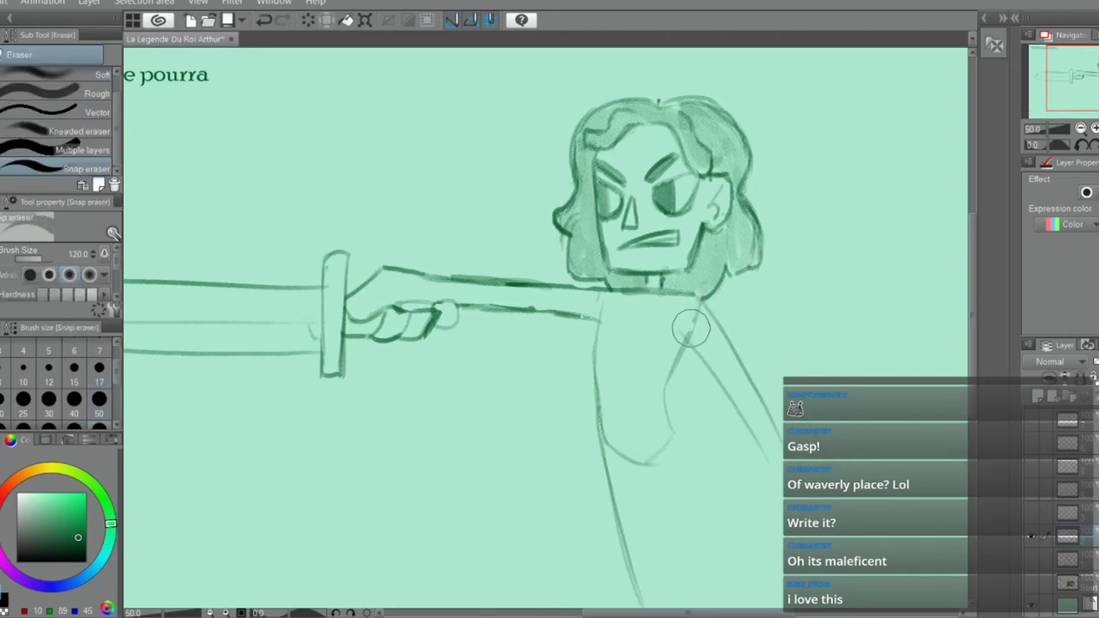
pyautogui.moveTo(691, 327); pyautogui.dragTo(749, 429)
pyautogui.press('p')
pyautogui.moveTo(695, 347)
pyautogui.mouseDown()
pyautogui.moveTo(767, 469)
pyautogui.moveTo(742, 393)
pyautogui.mouseUp()
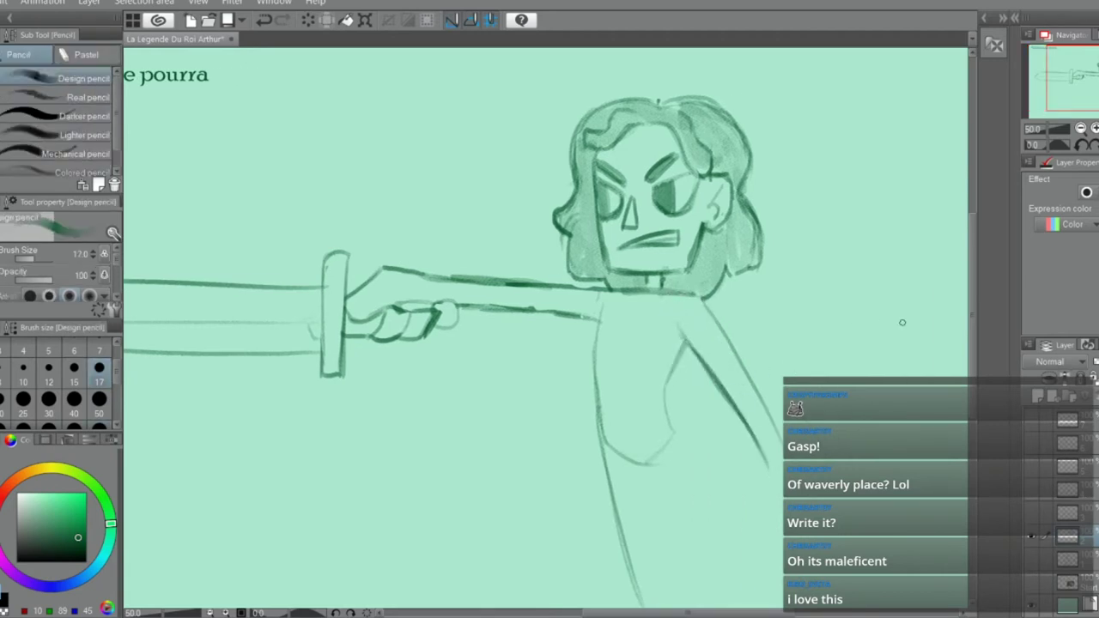
# Draw the two legs below the hips, with their inner lines meeting at the crotch
pyautogui.moveTo(971, 306); pyautogui.dragTo(977, 355)
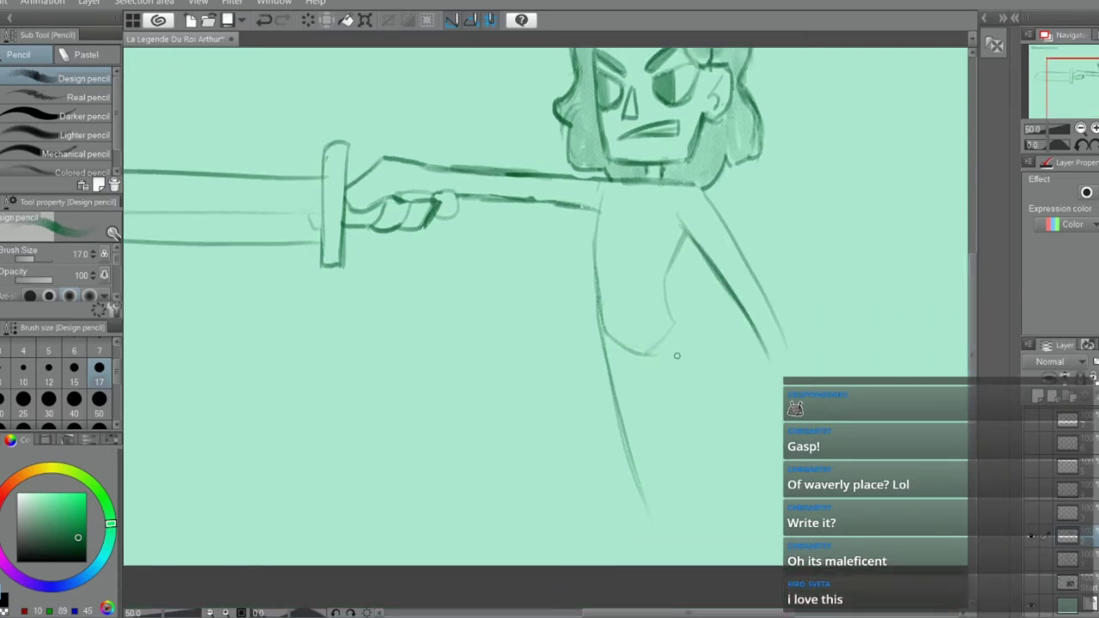
pyautogui.moveTo(666, 292); pyautogui.dragTo(718, 441)
pyautogui.moveTo(684, 352); pyautogui.dragTo(729, 492)
pyautogui.moveTo(636, 352); pyautogui.dragTo(686, 464)
pyautogui.hotkey('ctrl', 'z')
pyautogui.moveTo(631, 352); pyautogui.dragTo(662, 477)
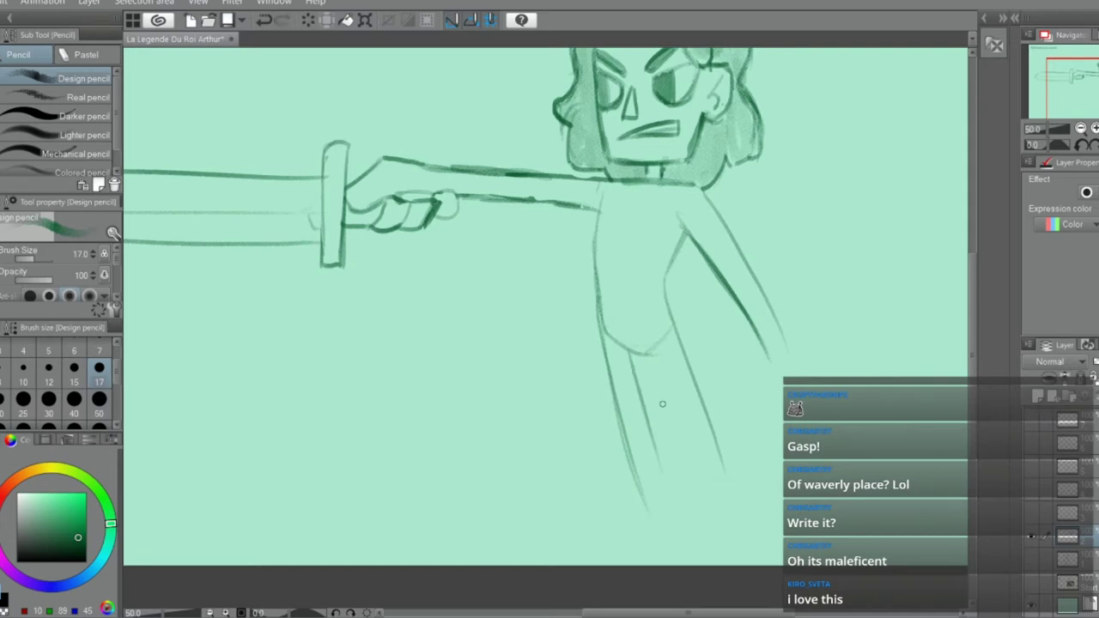
pyautogui.hotkey('ctrl', 'z')
pyautogui.moveTo(644, 355)
pyautogui.mouseDown()
pyautogui.moveTo(673, 506)
pyautogui.moveTo(718, 512)
pyautogui.mouseUp()
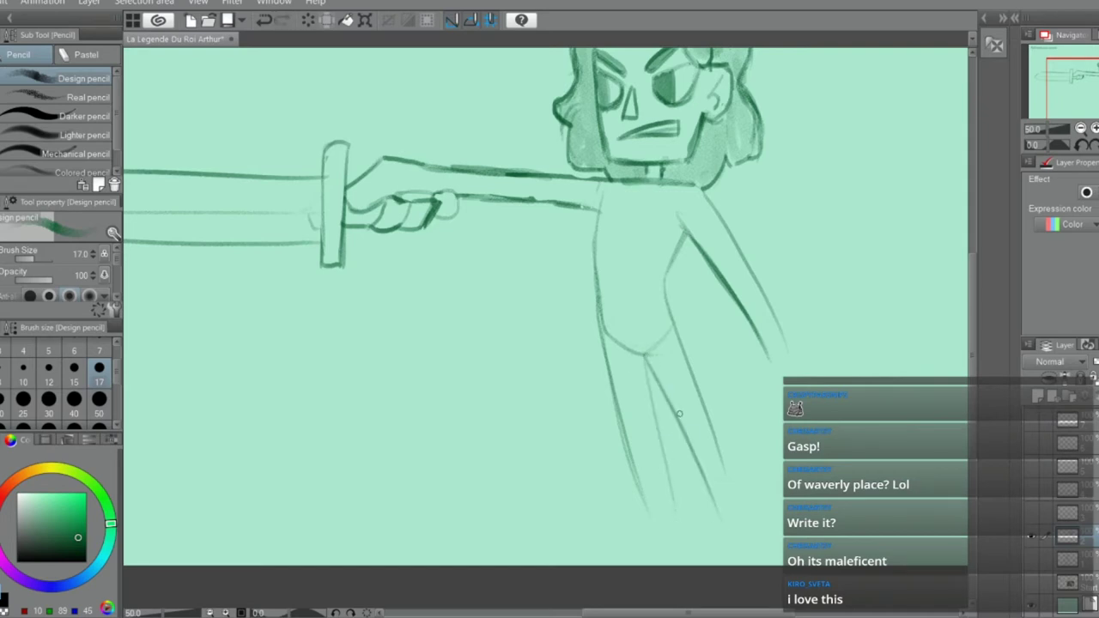
pyautogui.scroll(-1, 667, 378)
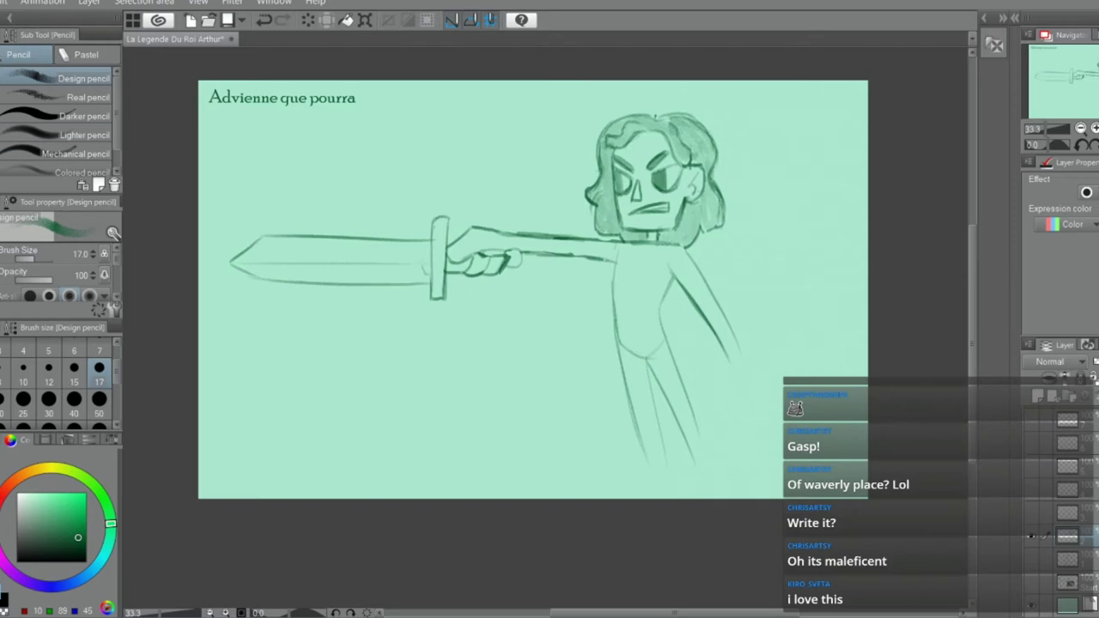
pyautogui.press('m')
pyautogui.moveTo(434, 225)
pyautogui.mouseDown()
pyautogui.moveTo(396, 343)
pyautogui.moveTo(220, 289)
pyautogui.moveTo(369, 165)
pyautogui.mouseUp()
pyautogui.hotkey('ctrl', 'd')
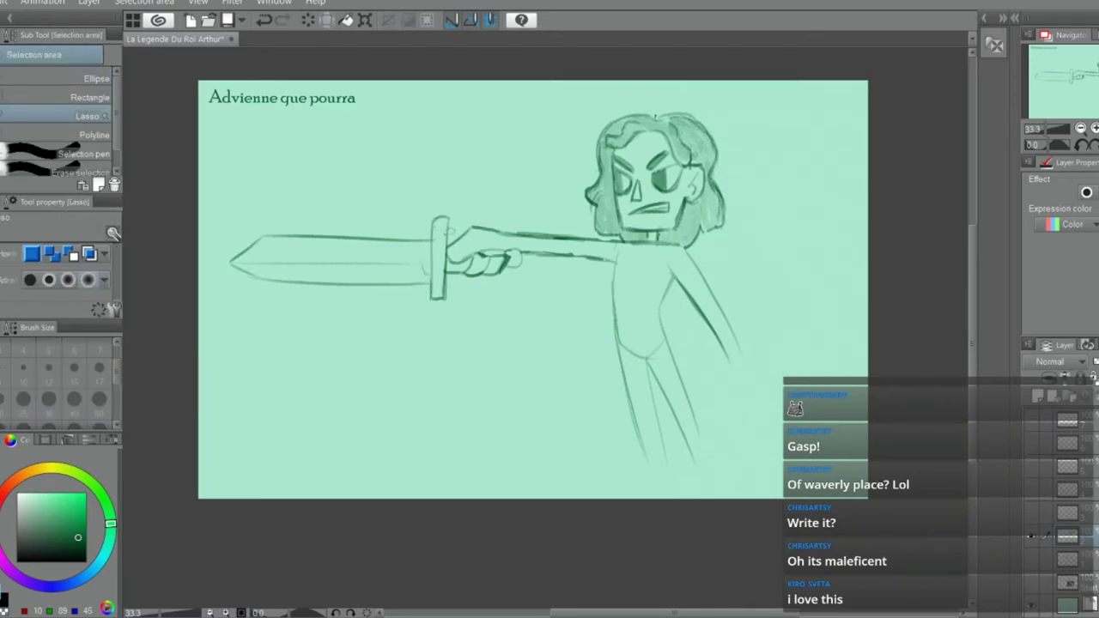
# Select the blade and crossguard with a freehand selection, squash them vertically into a slimmer sword, and clear the selection
pyautogui.moveTo(444, 232); pyautogui.dragTo(445, 240)
pyautogui.click(455, 225)
pyautogui.moveTo(451, 309)
pyautogui.mouseDown()
pyautogui.moveTo(235, 321)
pyautogui.moveTo(205, 241)
pyautogui.moveTo(410, 172)
pyautogui.moveTo(463, 193)
pyautogui.mouseUp()
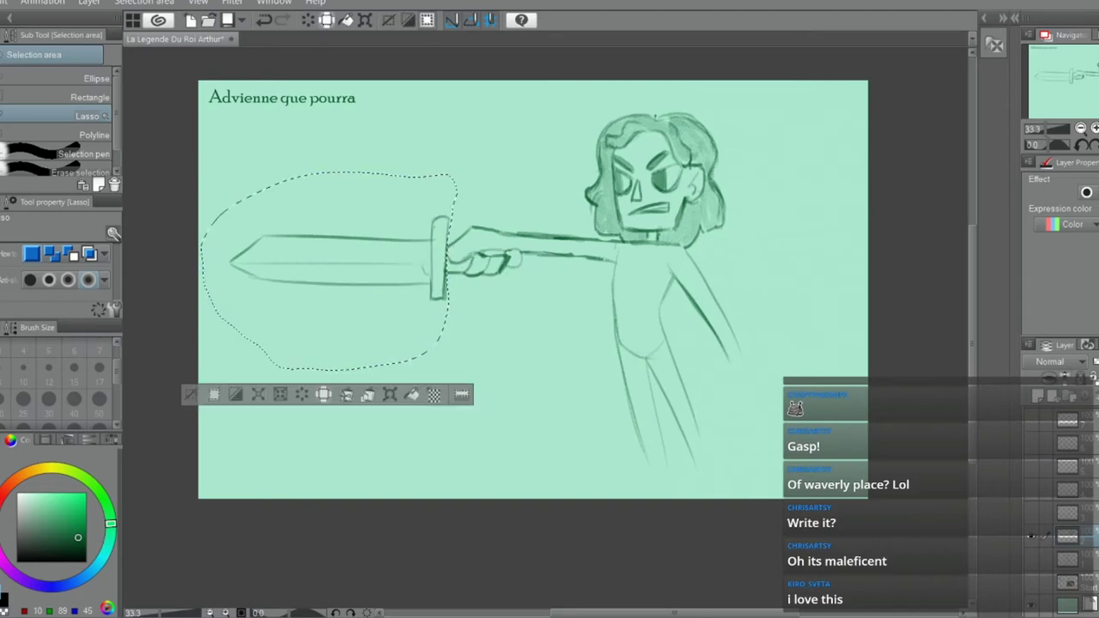
pyautogui.click(390, 394)
pyautogui.moveTo(329, 173); pyautogui.dragTo(330, 229)
pyautogui.moveTo(416, 331); pyautogui.dragTo(411, 302)
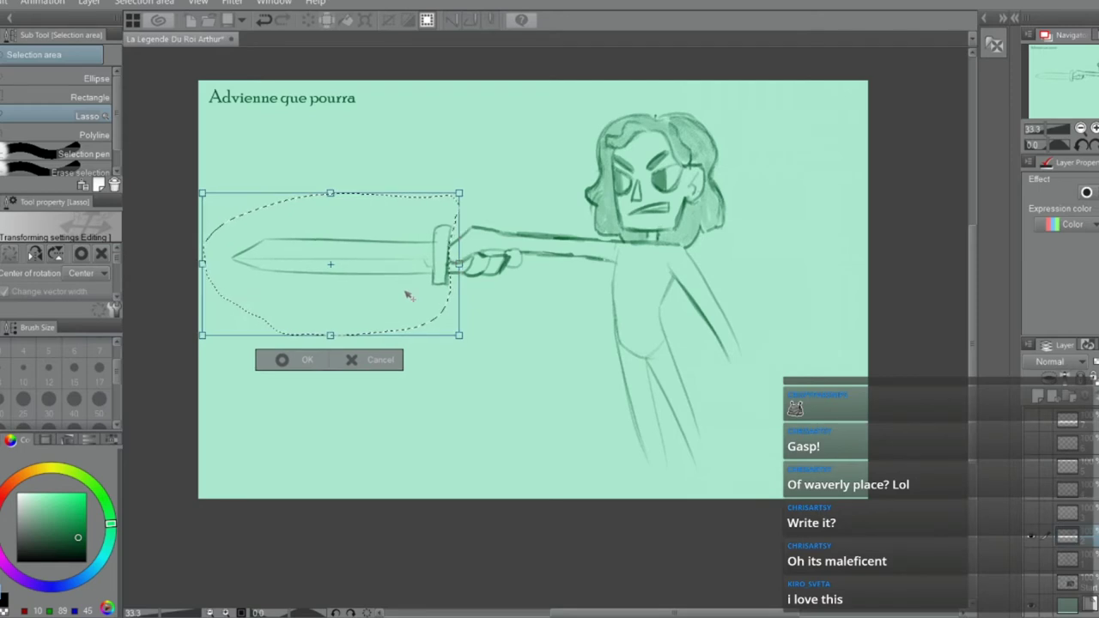
pyautogui.press('Return')
pyautogui.hotkey('ctrl', 'd')
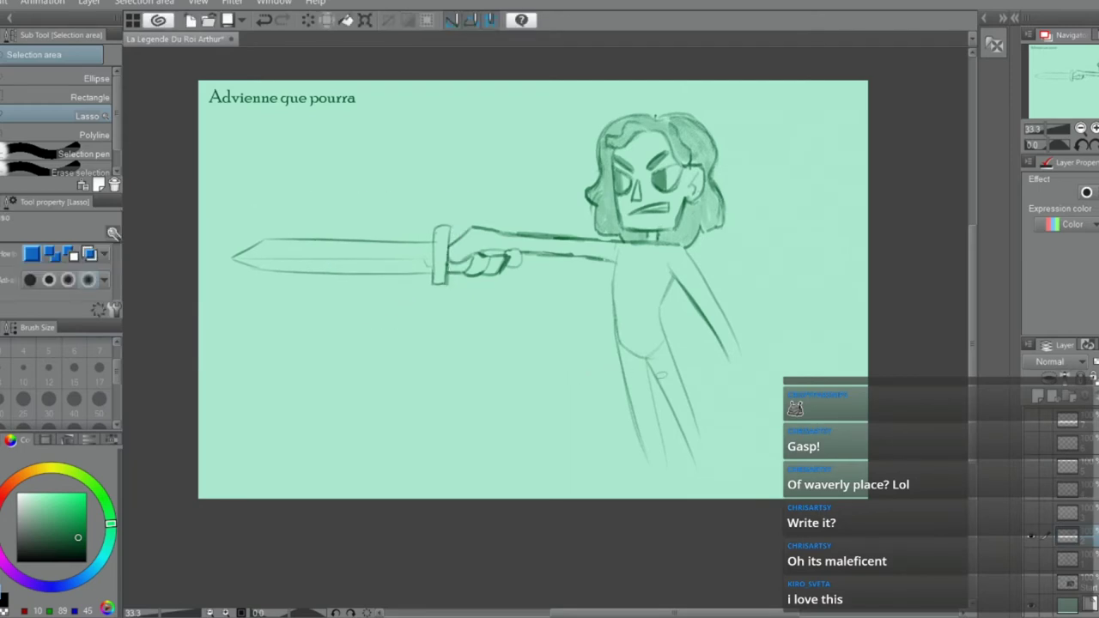
# Draw a clenched fist at the end of the lowered arm and erase the arm lines overlapping the wrist
pyautogui.scroll(1, 747, 382)
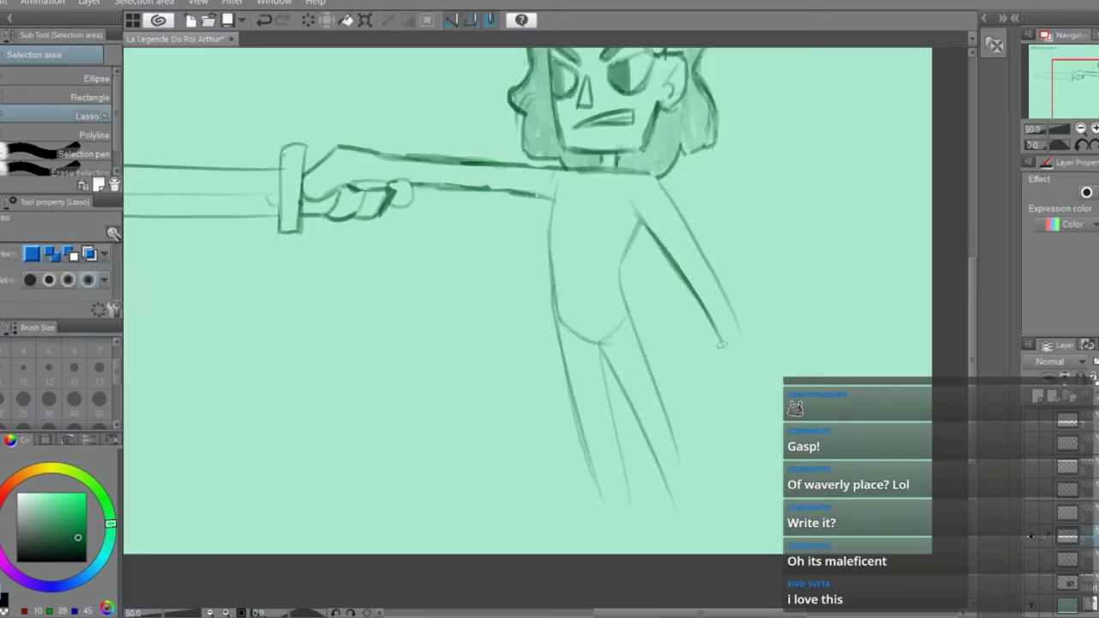
pyautogui.press('p')
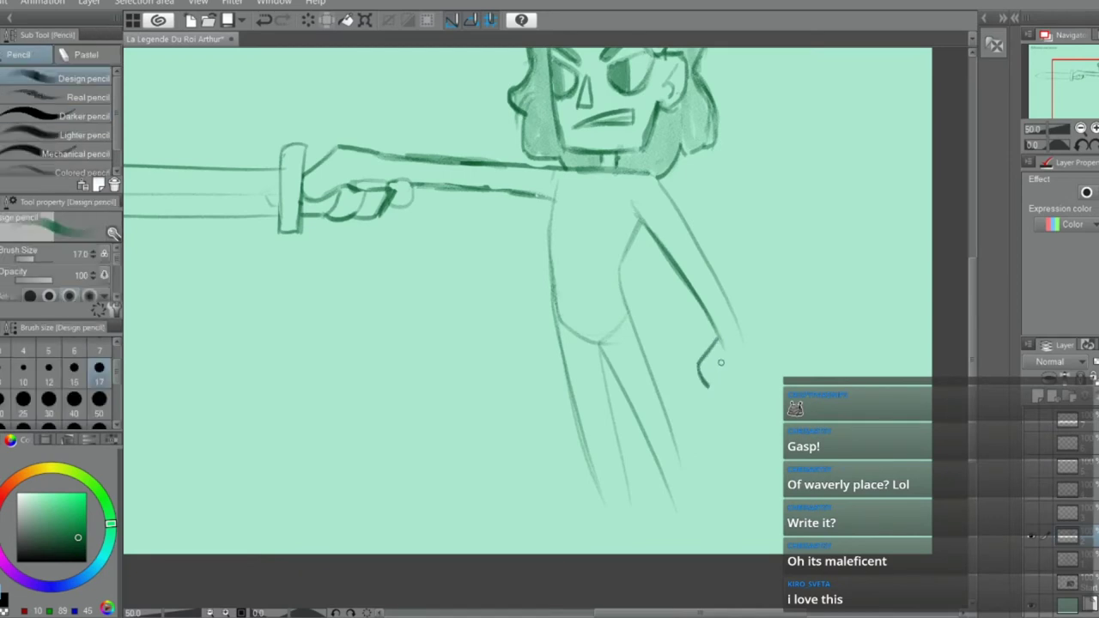
pyautogui.moveTo(721, 363)
pyautogui.mouseDown()
pyautogui.moveTo(711, 400)
pyautogui.moveTo(776, 396)
pyautogui.mouseUp()
pyautogui.hotkey('ctrl', 'z')
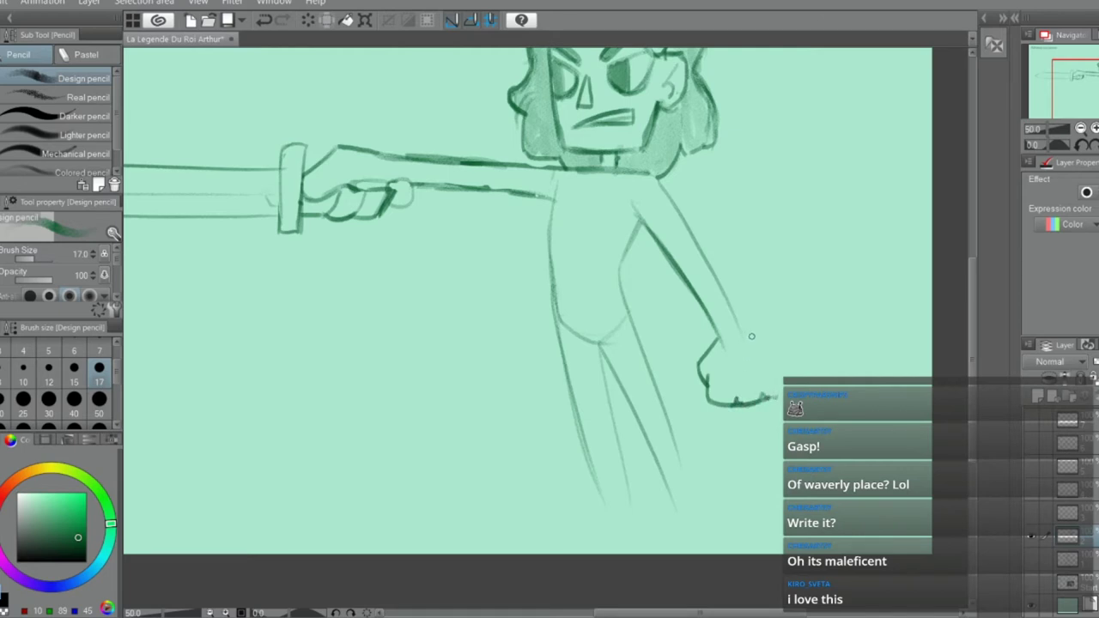
pyautogui.moveTo(742, 337); pyautogui.dragTo(787, 372)
pyautogui.hotkey('ctrl', 'z')
pyautogui.moveTo(742, 336)
pyautogui.mouseDown()
pyautogui.moveTo(769, 352)
pyautogui.moveTo(778, 391)
pyautogui.mouseUp()
pyautogui.press('b')
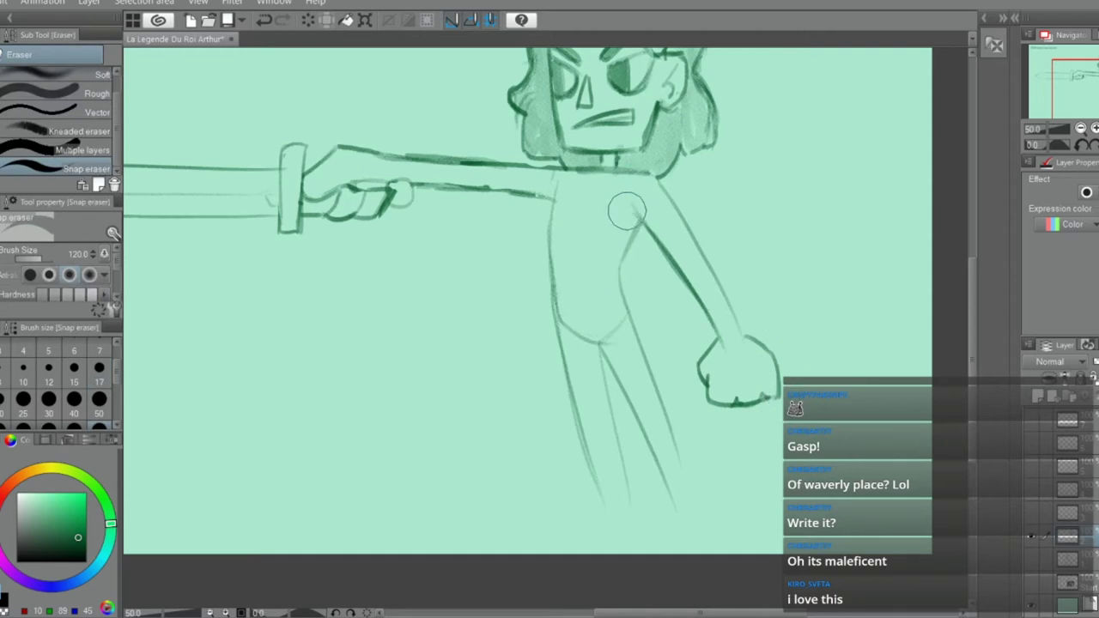
pyautogui.press('e')
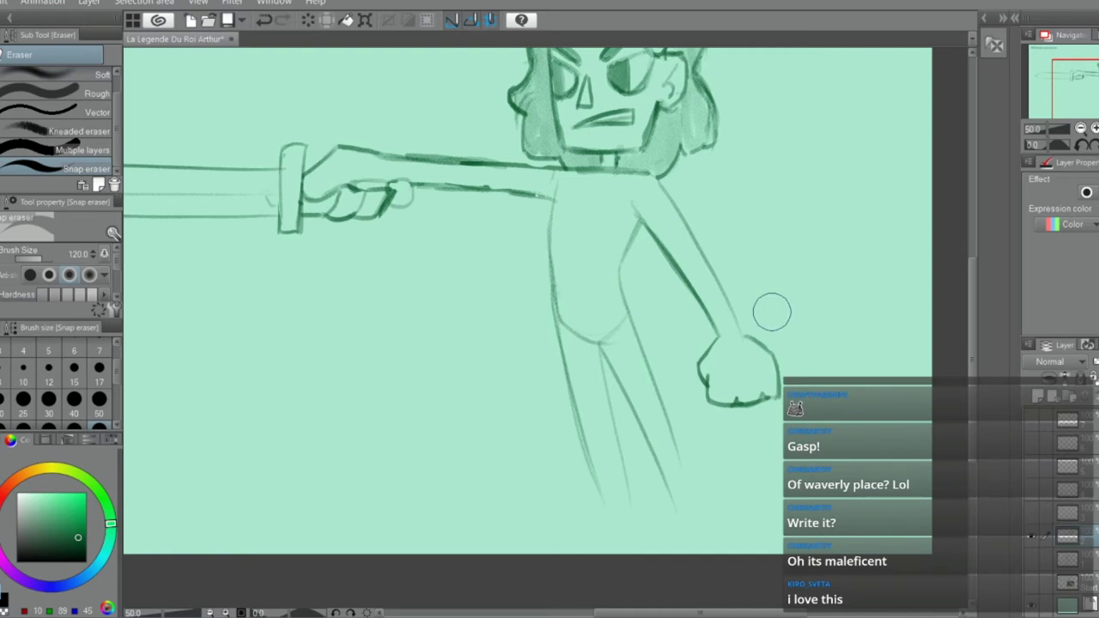
# Redraw the underside of the outstretched arm darker and erase the rough edges along both arm lines
pyautogui.press('p')
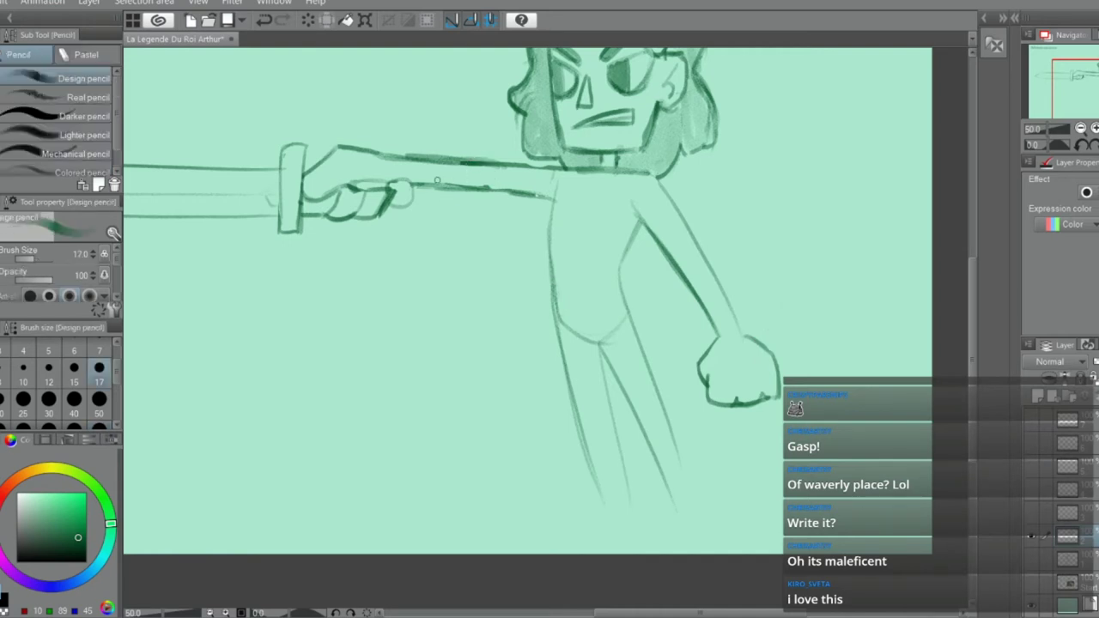
pyautogui.moveTo(437, 181); pyautogui.dragTo(535, 200)
pyautogui.press('e')
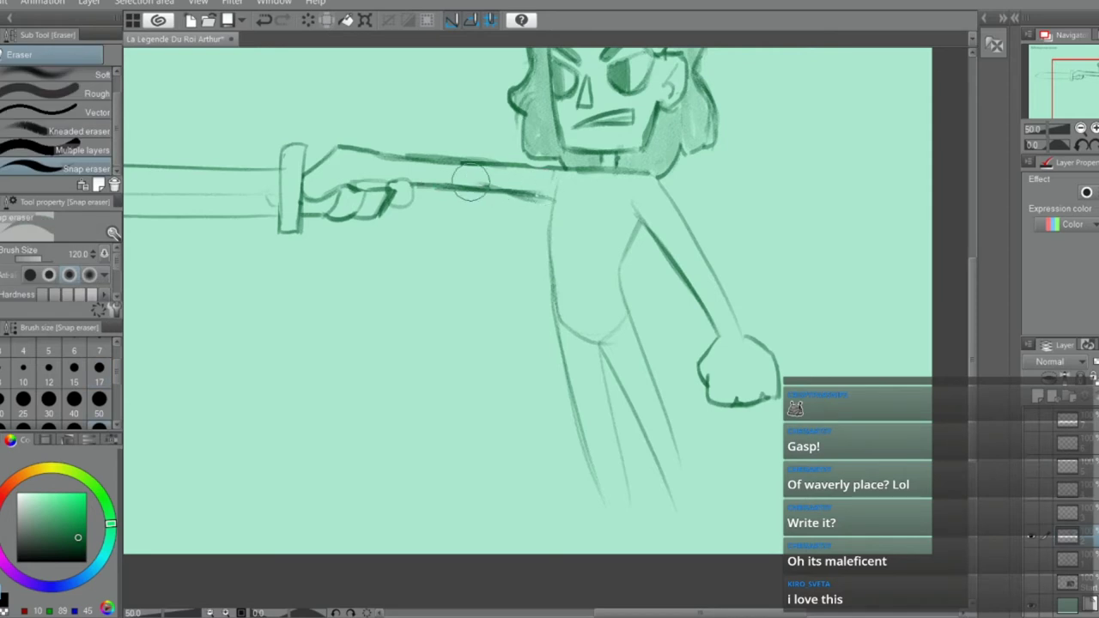
pyautogui.press('p')
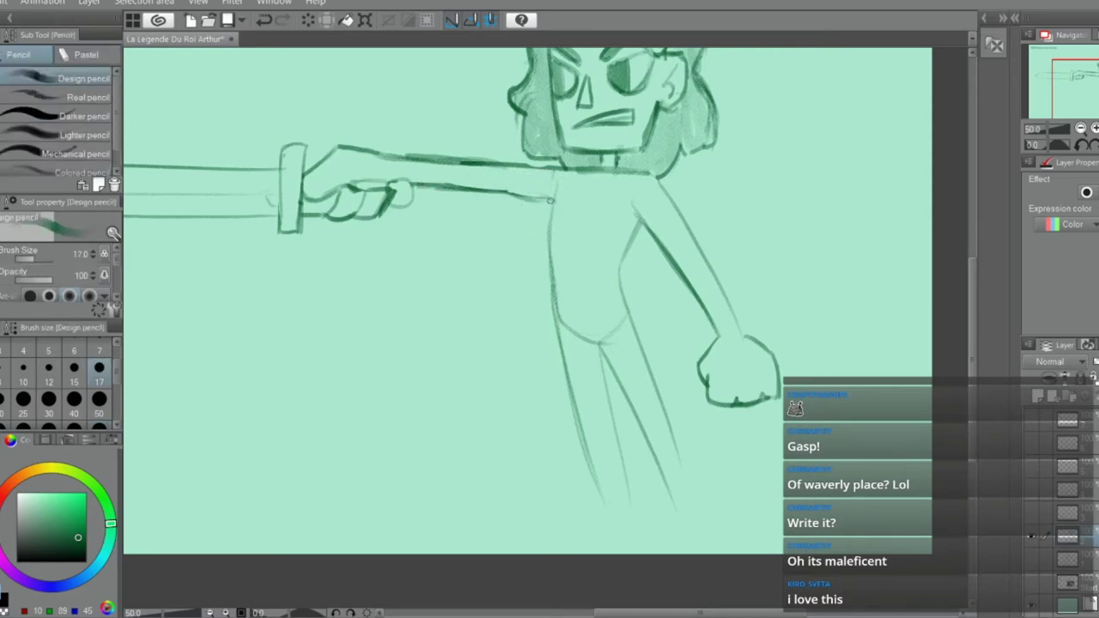
pyautogui.moveTo(554, 201); pyautogui.dragTo(450, 182)
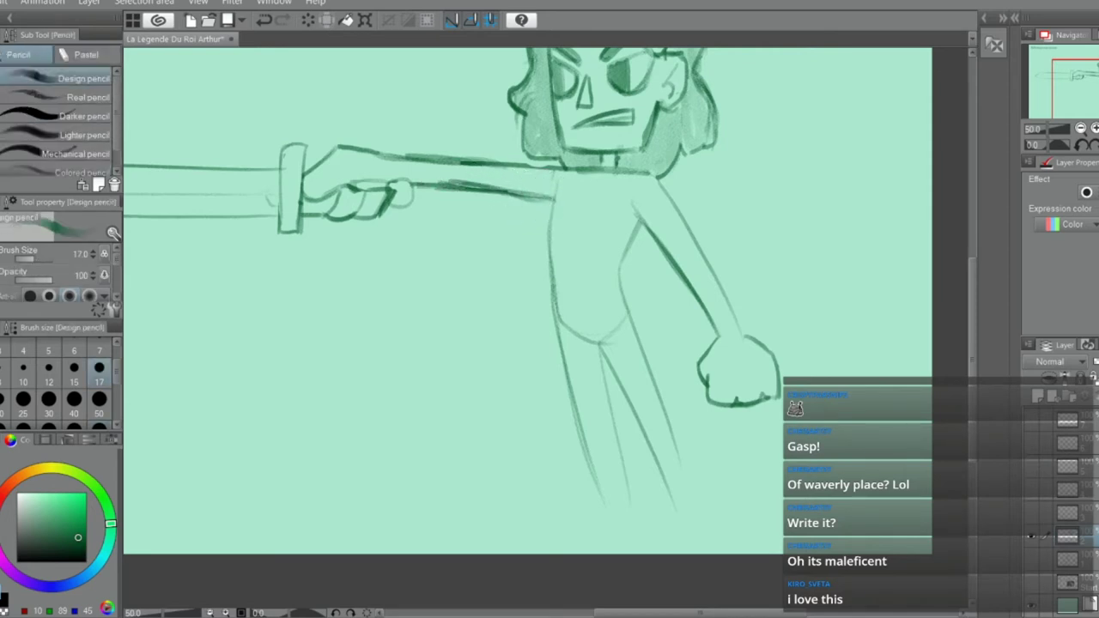
pyautogui.press('e')
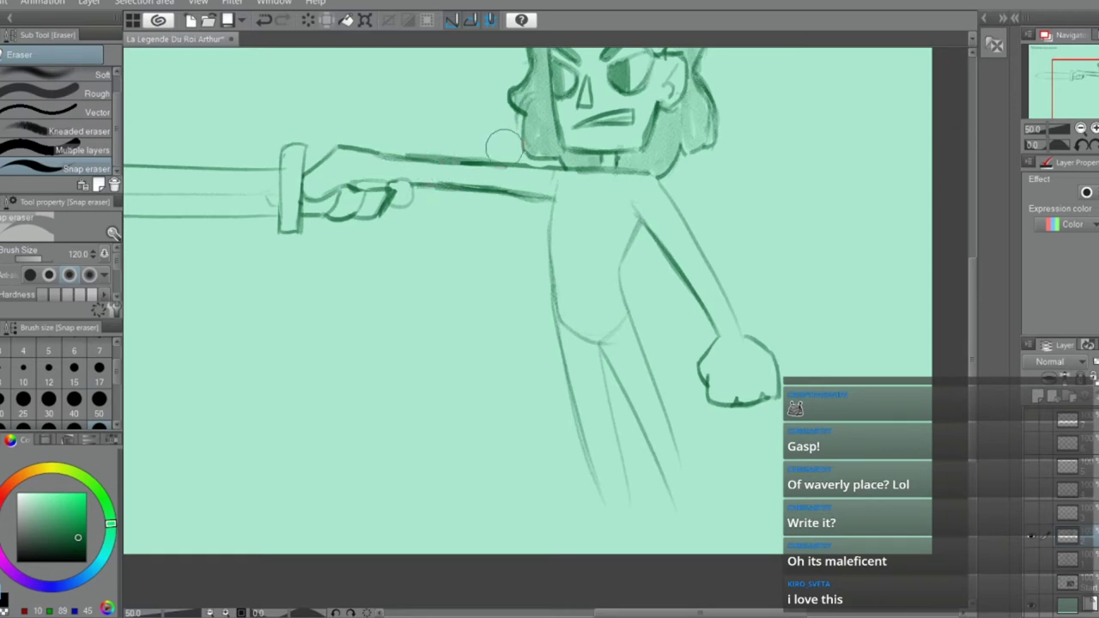
pyautogui.press('p')
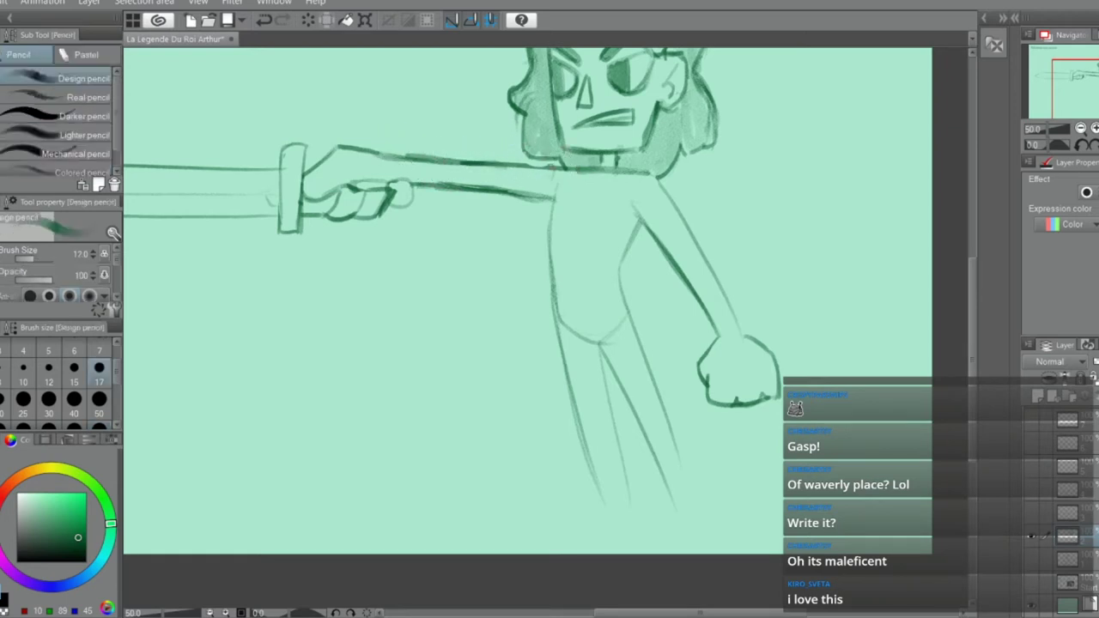
# Redraw the front leg's outer line darker and extend it down to the canvas's lower edge
pyautogui.scroll(-3, 566, 180)
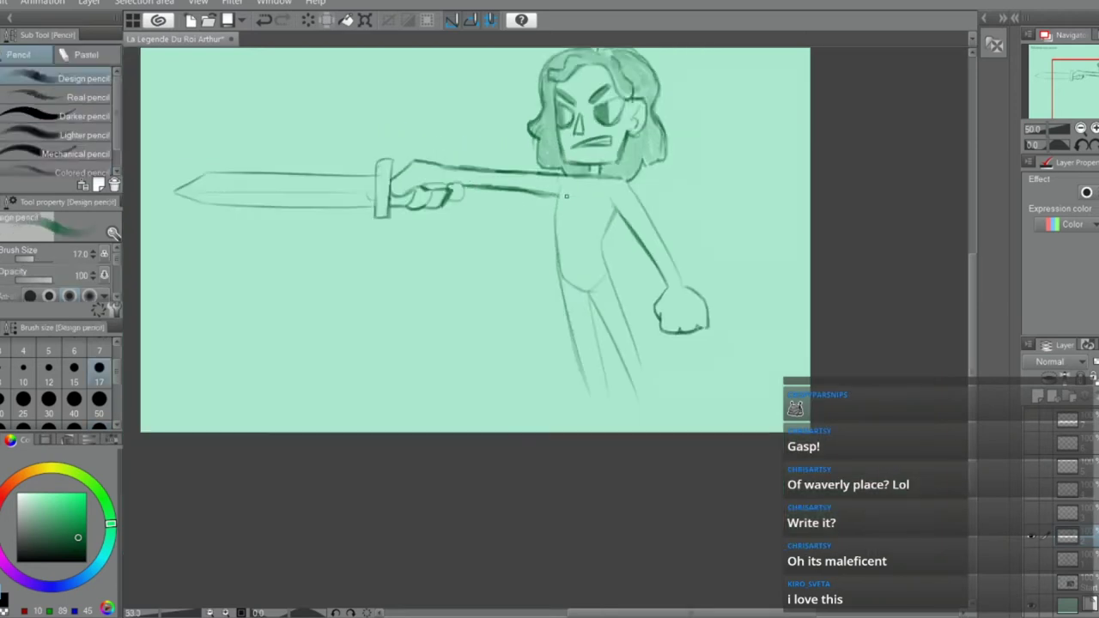
pyautogui.scroll(2, 573, 192)
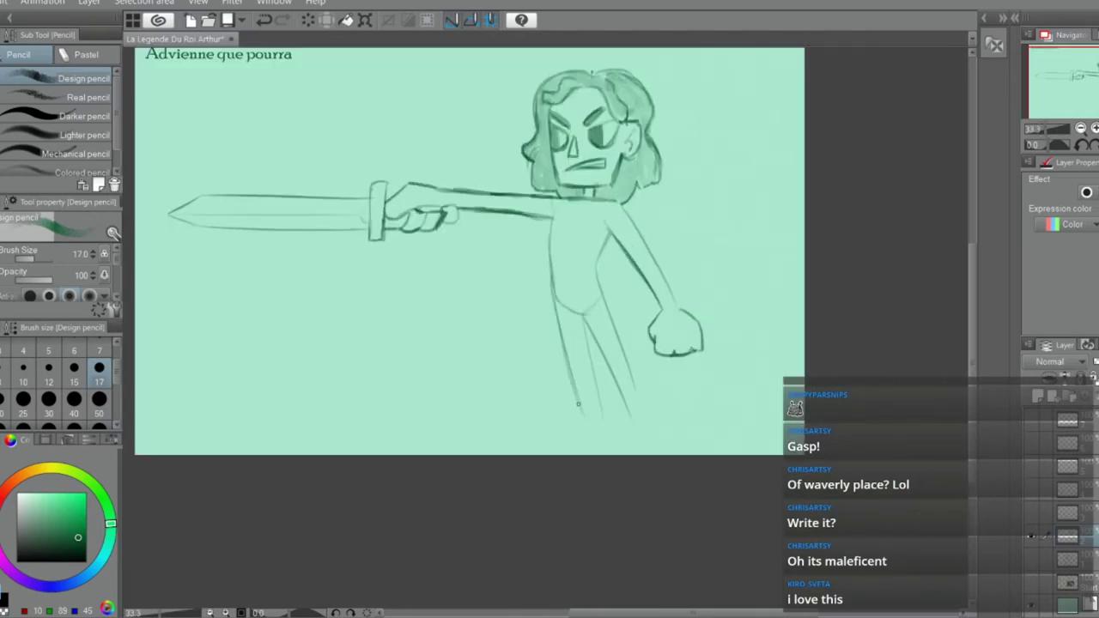
pyautogui.moveTo(555, 296); pyautogui.dragTo(589, 417)
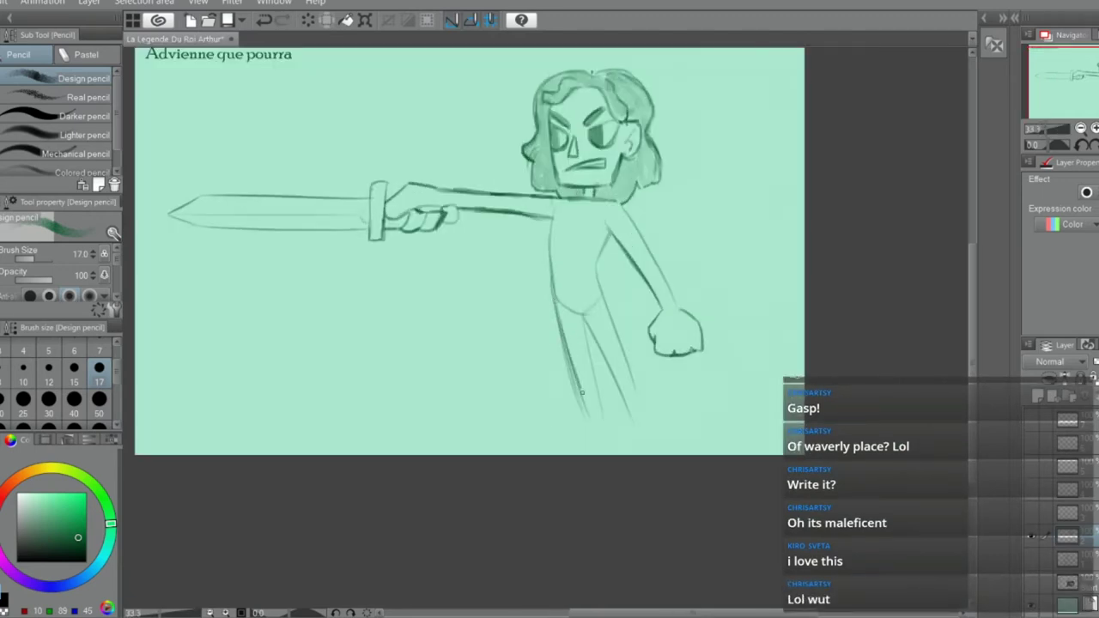
pyautogui.moveTo(561, 337); pyautogui.dragTo(588, 424)
pyautogui.press('e')
pyautogui.hotkey('ctrl', 'z')
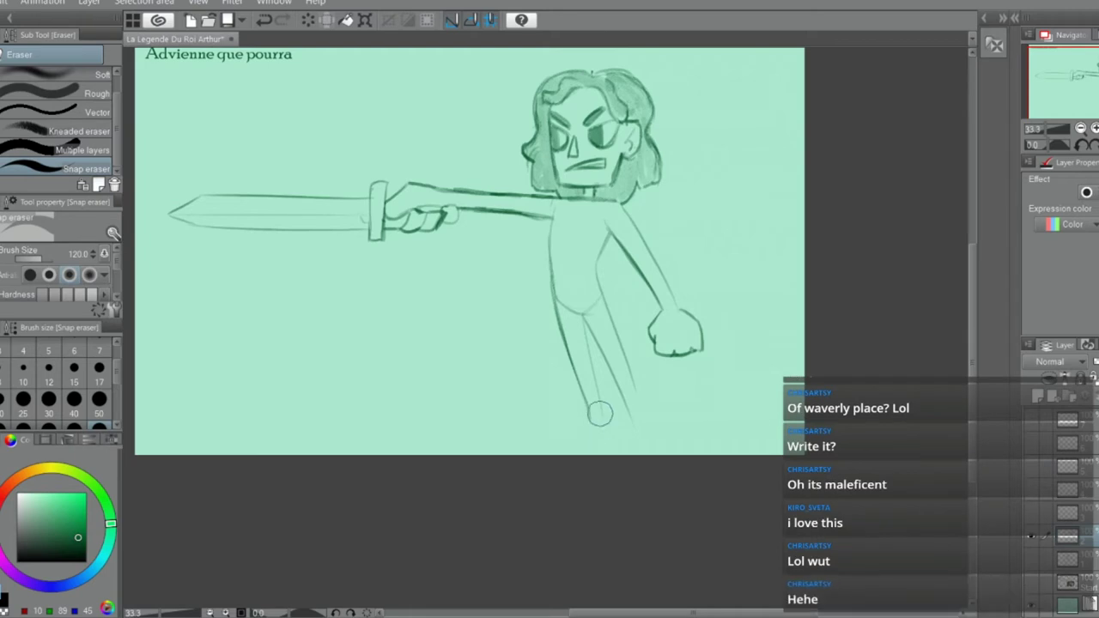
pyautogui.press('p')
pyautogui.moveTo(553, 304); pyautogui.dragTo(587, 429)
pyautogui.hotkey('ctrl', 'z')
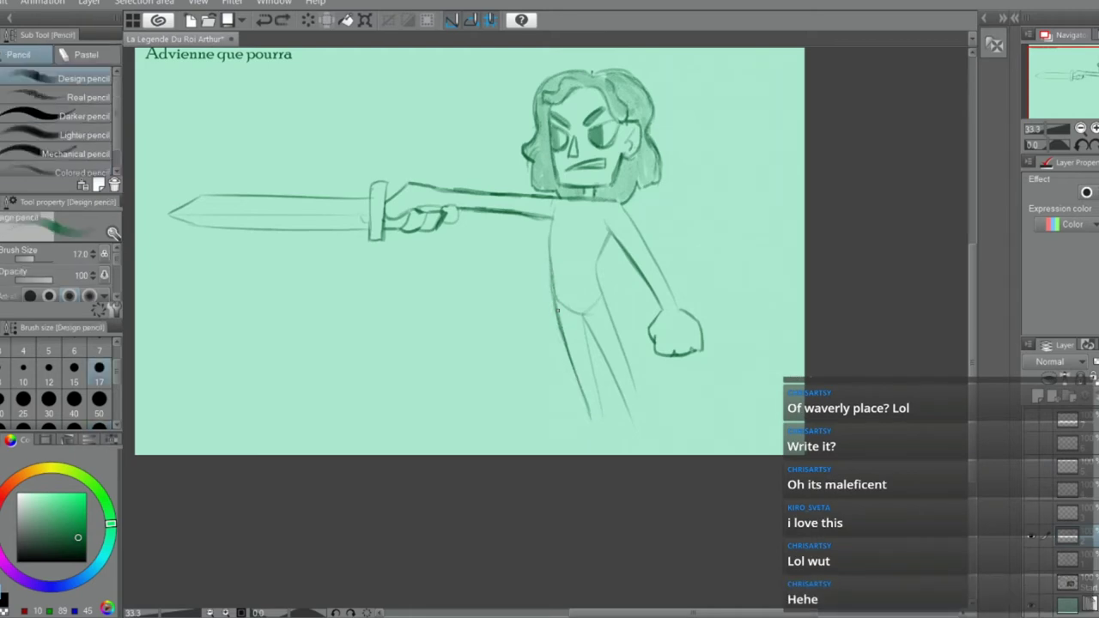
pyautogui.moveTo(556, 307); pyautogui.dragTo(597, 457)
pyautogui.moveTo(559, 329)
pyautogui.mouseDown()
pyautogui.moveTo(605, 475)
pyautogui.moveTo(577, 361)
pyautogui.mouseUp()
pyautogui.hotkey('ctrl', 'z')
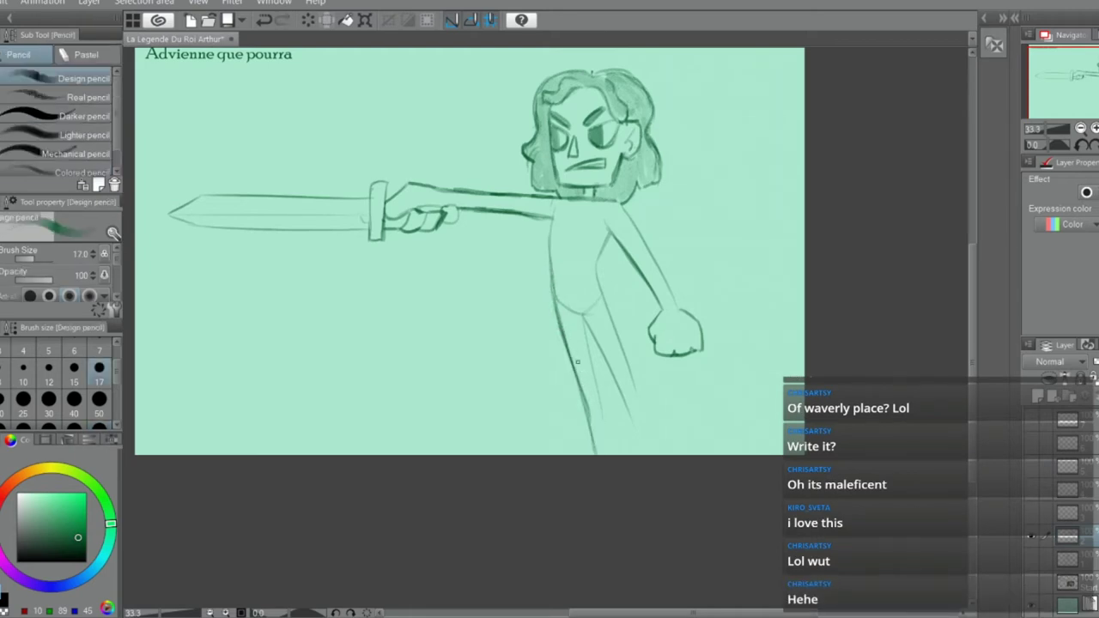
pyautogui.click(367, 22)
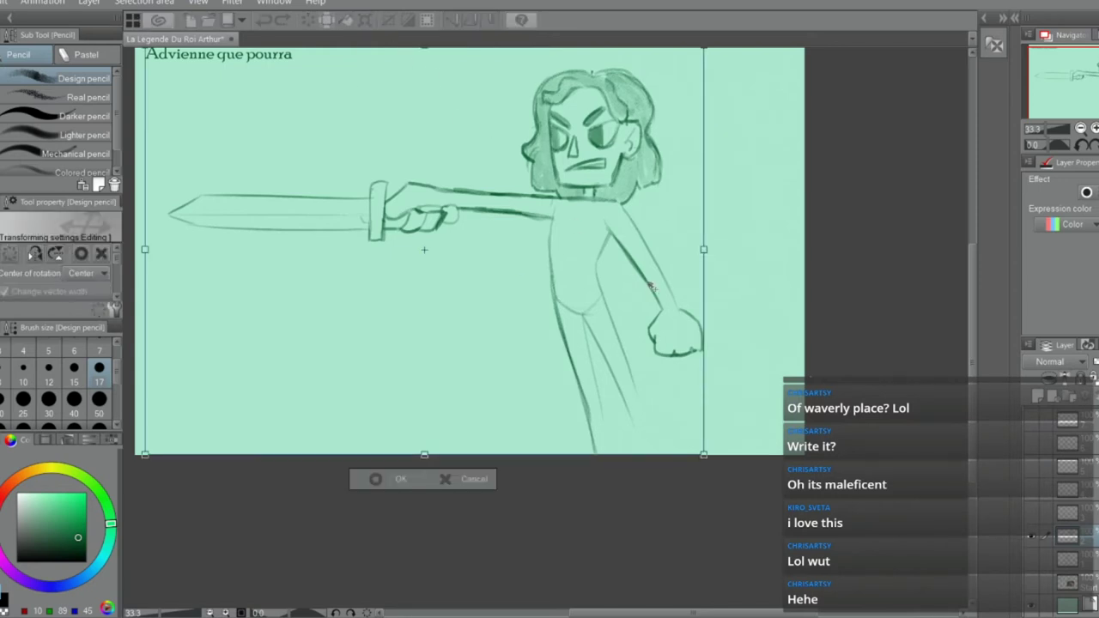
pyautogui.moveTo(636, 288); pyautogui.dragTo(637, 279)
pyautogui.hotkey('ctrl', 'z')
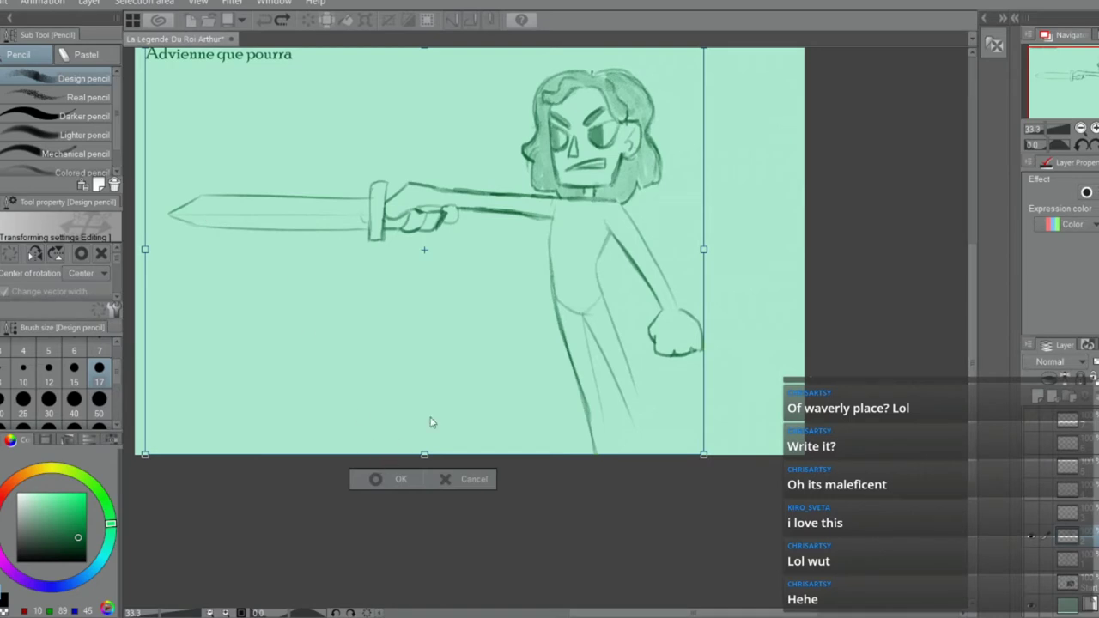
pyautogui.press('Return')
# Select the figure and sword without the title, move them up to make room for the feet, and clear the selection
pyautogui.moveTo(970, 343); pyautogui.dragTo(969, 316)
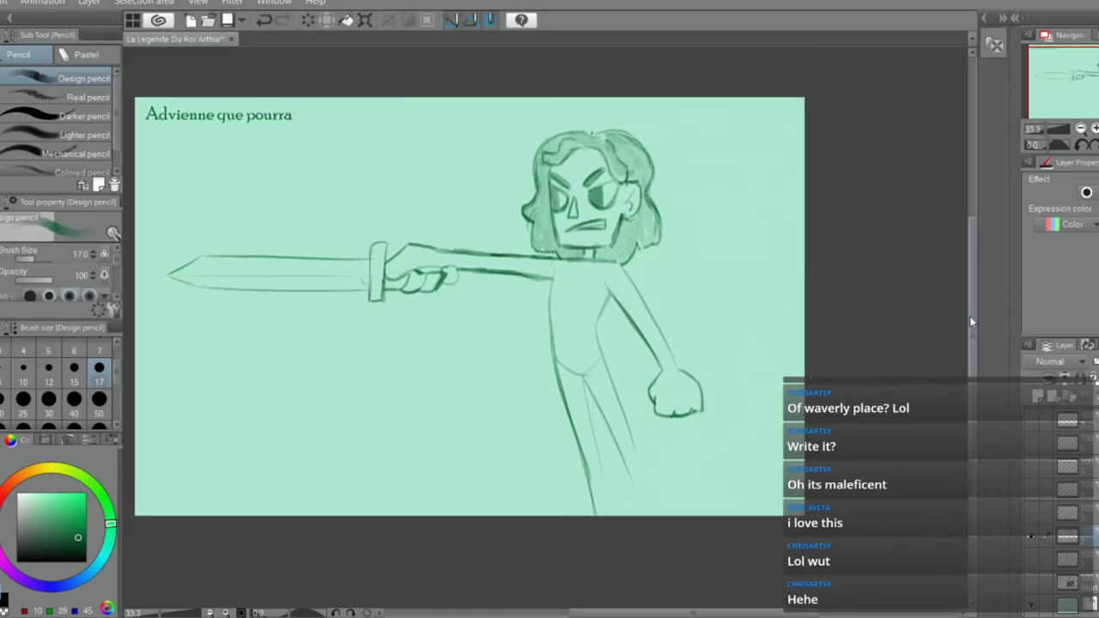
pyautogui.press('m')
pyautogui.moveTo(454, 144)
pyautogui.mouseDown()
pyautogui.moveTo(244, 184)
pyautogui.moveTo(149, 309)
pyautogui.moveTo(399, 495)
pyautogui.moveTo(637, 541)
pyautogui.moveTo(760, 113)
pyautogui.moveTo(480, 99)
pyautogui.mouseUp()
pyautogui.click(534, 538)
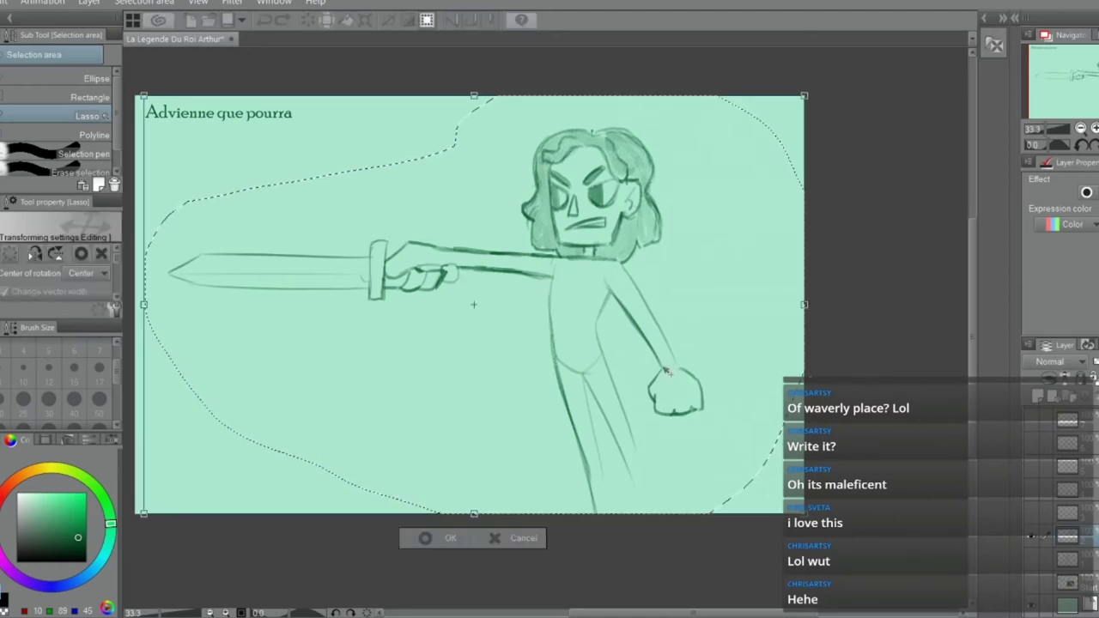
pyautogui.moveTo(663, 371); pyautogui.dragTo(664, 344)
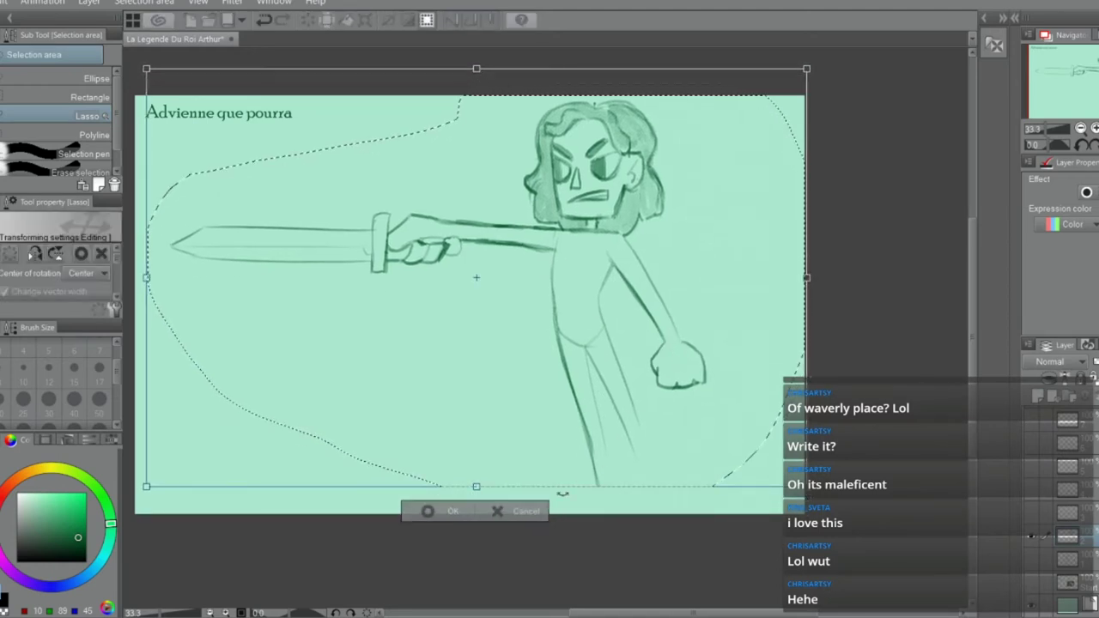
pyautogui.click(452, 521)
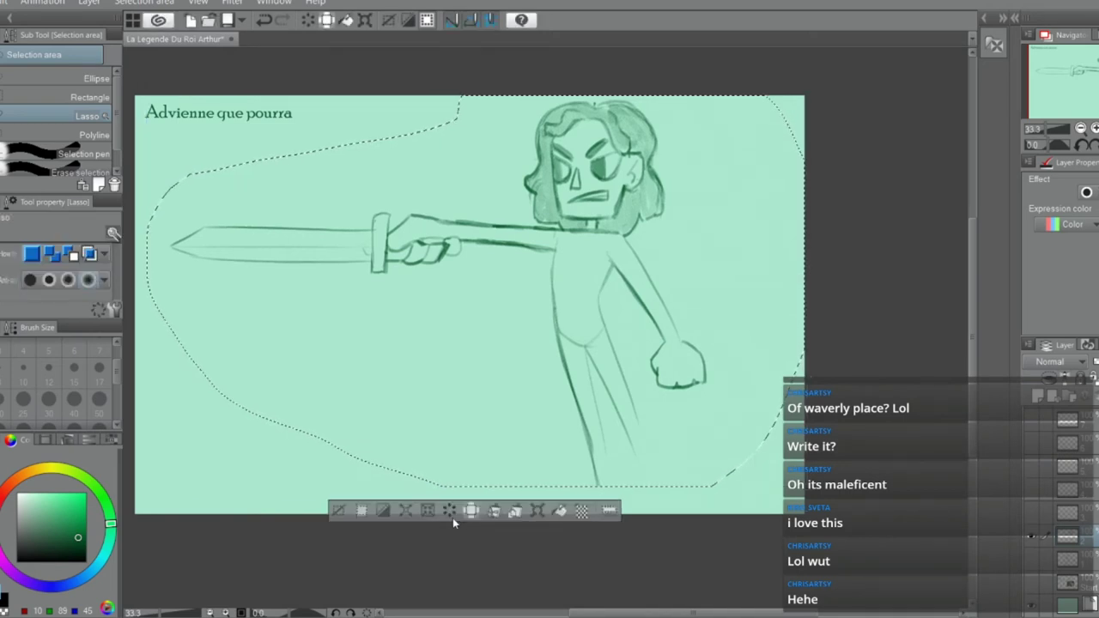
pyautogui.hotkey('ctrl', 'd')
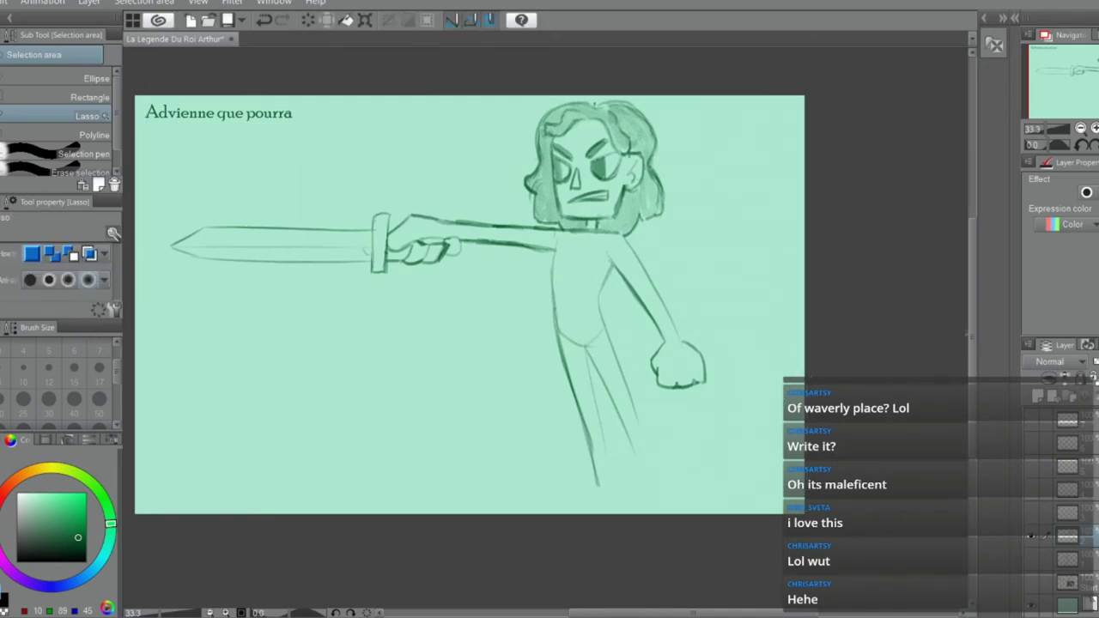
# Draw the front leg's pointed foot and extend the leg's inner line down to the heel
pyautogui.scroll(-2, 595, 421)
pyautogui.press('p')
pyautogui.scroll(3, 563, 431)
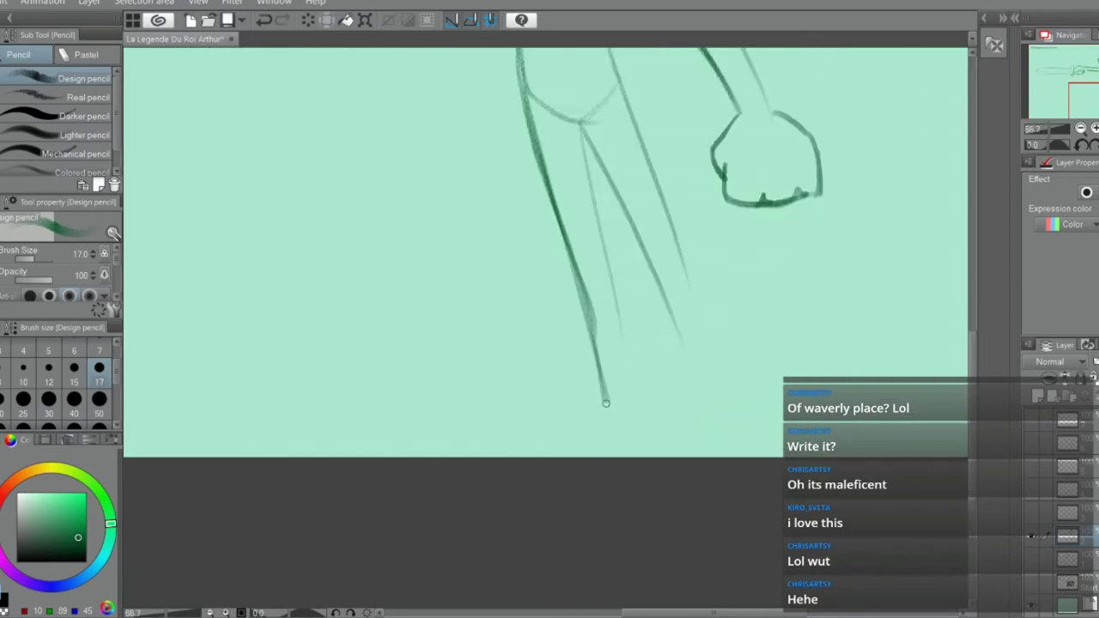
pyautogui.moveTo(596, 407)
pyautogui.mouseDown()
pyautogui.moveTo(574, 452)
pyautogui.moveTo(656, 442)
pyautogui.mouseUp()
pyautogui.moveTo(630, 294)
pyautogui.mouseDown()
pyautogui.moveTo(642, 454)
pyautogui.moveTo(641, 429)
pyautogui.mouseUp()
pyautogui.hotkey('ctrl', 'z')
# Extend both lines of the rear leg, draw its pointed foot, and erase the line overlapping the ankle
pyautogui.moveTo(706, 258); pyautogui.dragTo(743, 436)
pyautogui.moveTo(717, 178)
pyautogui.mouseDown()
pyautogui.moveTo(773, 420)
pyautogui.moveTo(699, 463)
pyautogui.mouseUp()
pyautogui.moveTo(734, 407)
pyautogui.mouseDown()
pyautogui.moveTo(681, 488)
pyautogui.moveTo(770, 448)
pyautogui.mouseUp()
pyautogui.hotkey('ctrl', 'z')
pyautogui.hotkey('ctrl', 'z')
pyautogui.moveTo(732, 397)
pyautogui.mouseDown()
pyautogui.moveTo(695, 468)
pyautogui.moveTo(767, 450)
pyautogui.moveTo(752, 460)
pyautogui.mouseUp()
pyautogui.moveTo(778, 421); pyautogui.dragTo(698, 473)
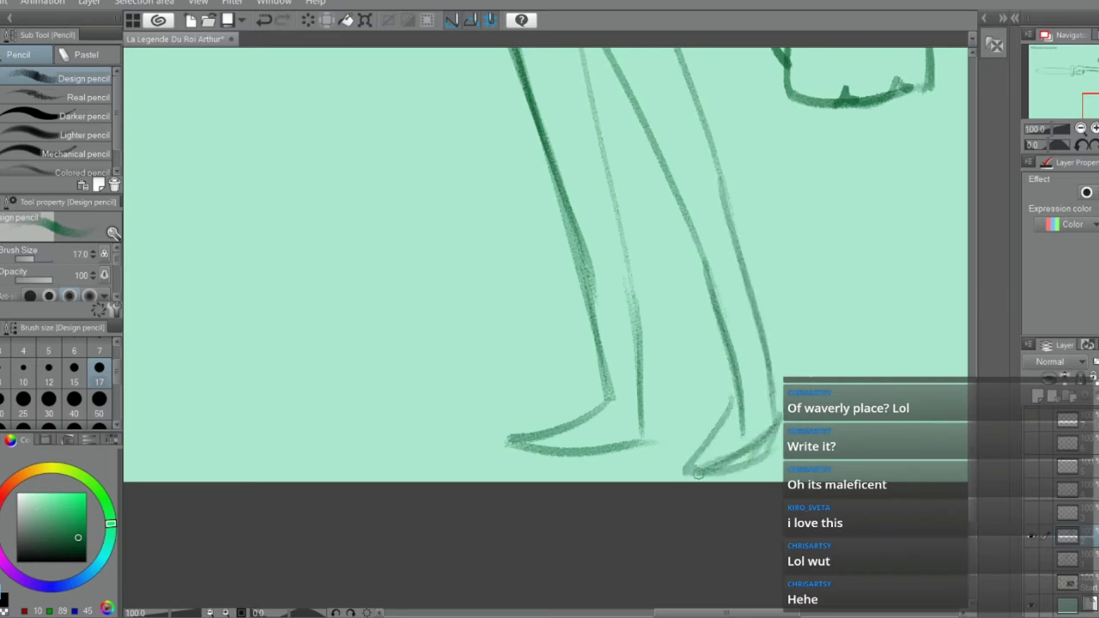
pyautogui.press('e')
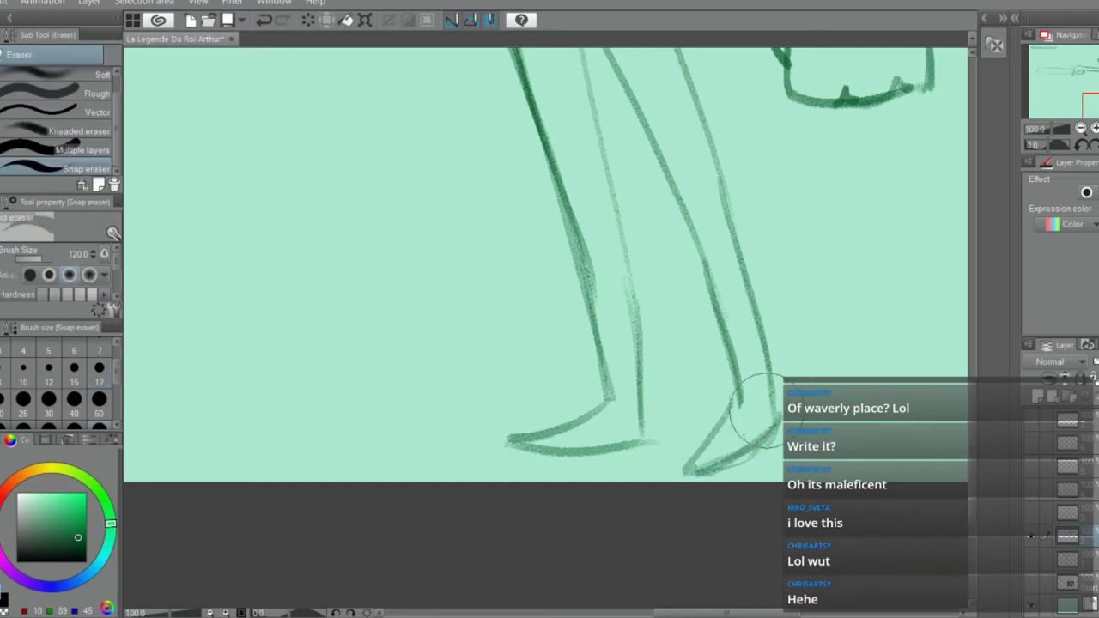
# Draw a sleeve line across the outstretched forearm and try a curved seam at that arm's shoulder
pyautogui.scroll(-3, 761, 412)
pyautogui.scroll(1, 774, 216)
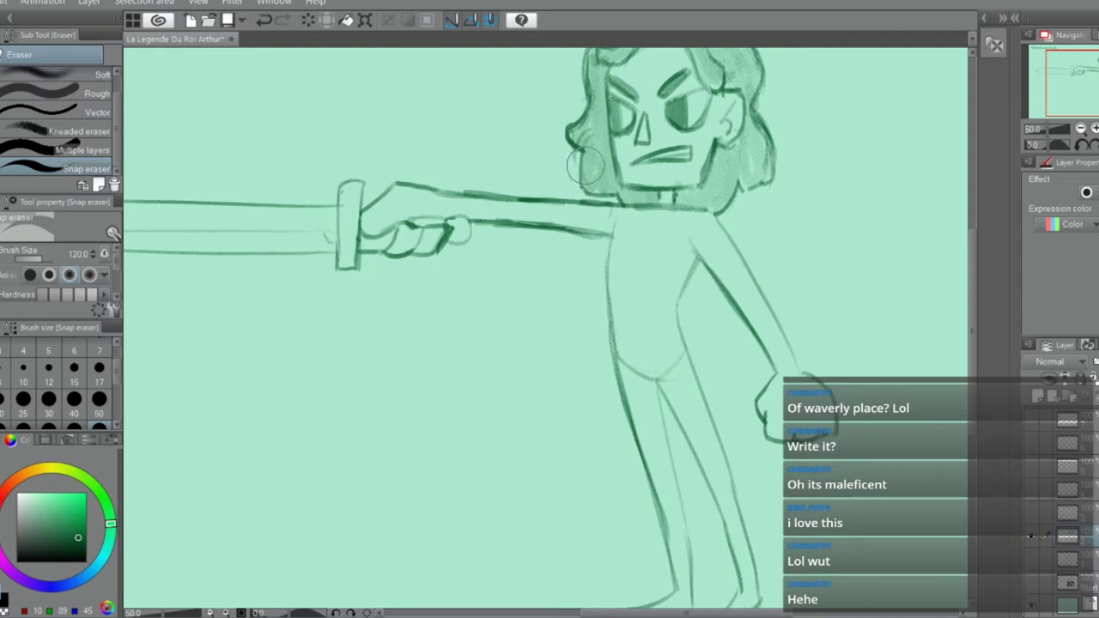
pyautogui.press('p')
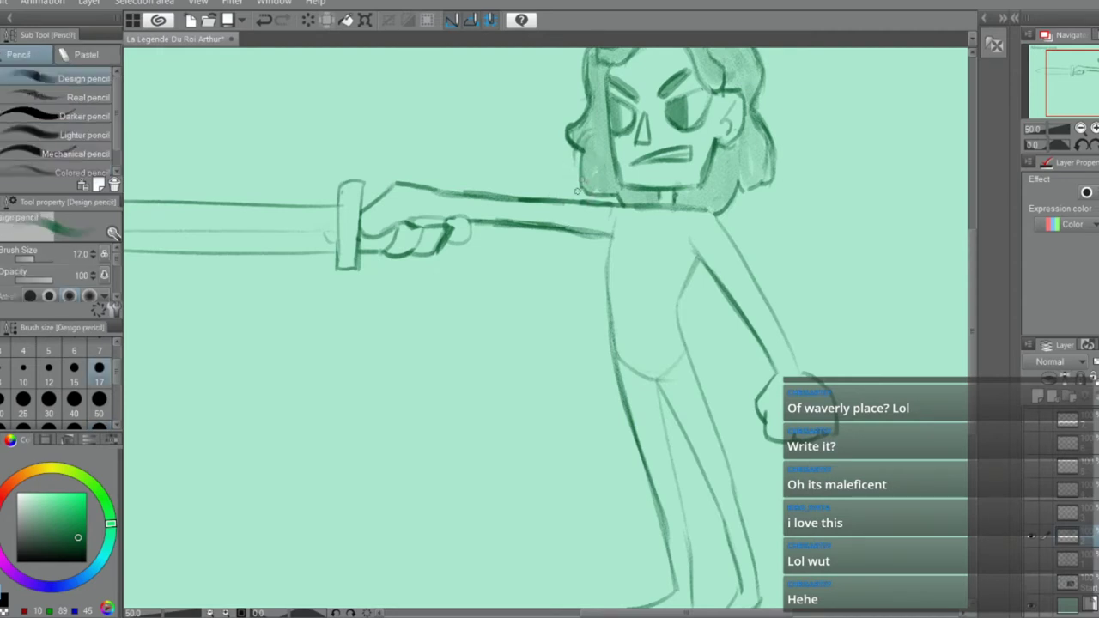
pyautogui.hotkey('ctrl', 'z')
pyautogui.moveTo(598, 288); pyautogui.dragTo(613, 206)
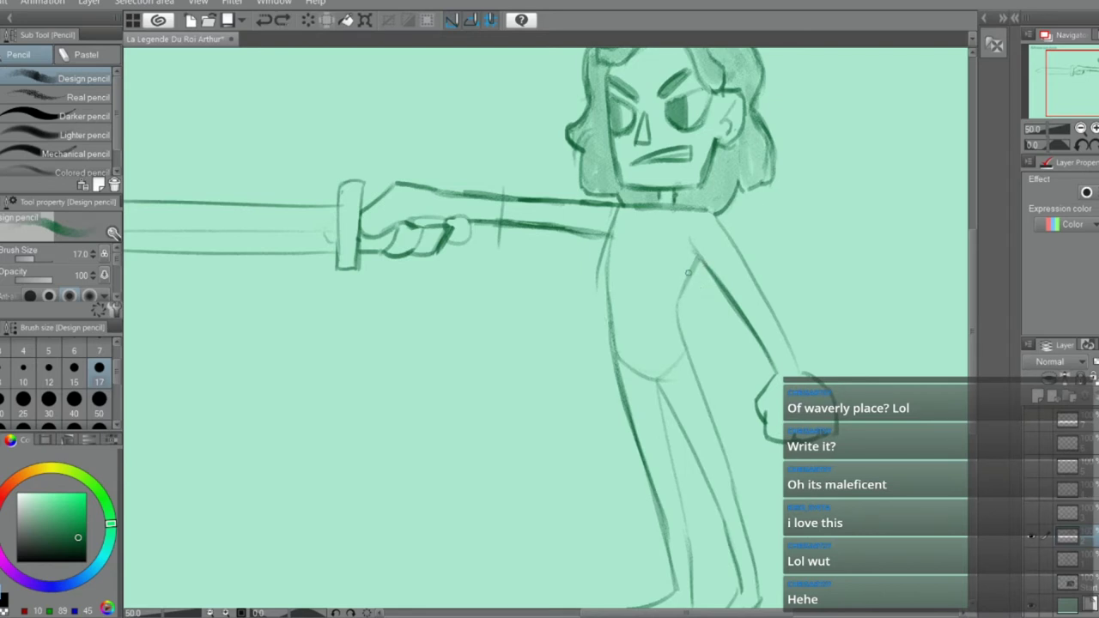
pyautogui.hotkey('ctrl', 'z')
# Draw a vest on the torso with a front opening, slanted hems, a V-shaped neckline and a curved armhole
pyautogui.moveTo(643, 211)
pyautogui.mouseDown()
pyautogui.moveTo(649, 262)
pyautogui.moveTo(632, 307)
pyautogui.moveTo(684, 347)
pyautogui.mouseUp()
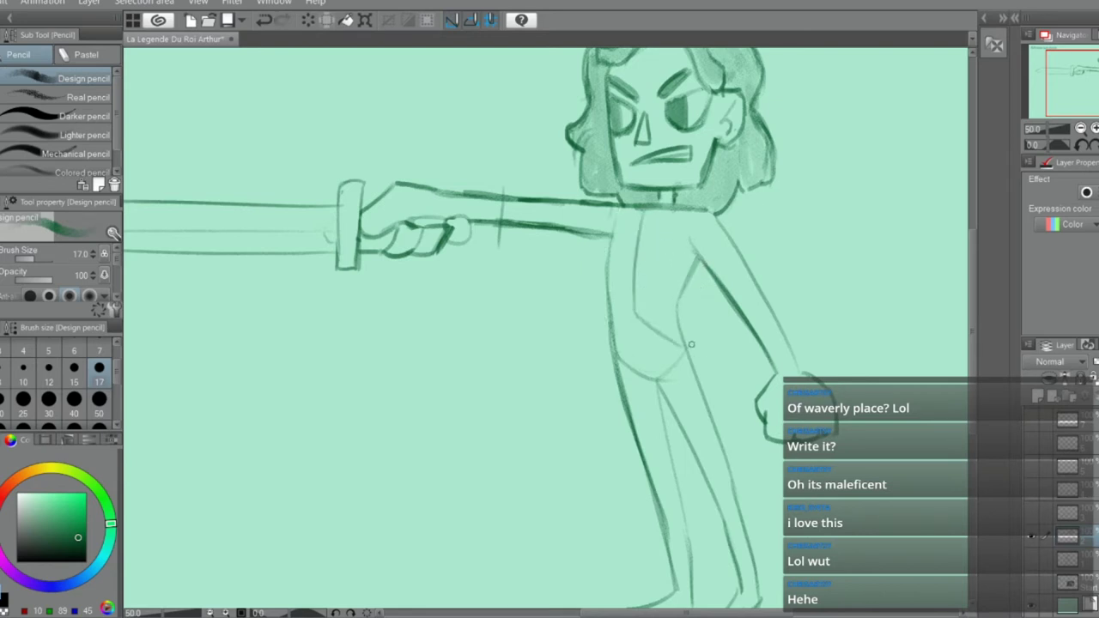
pyautogui.moveTo(637, 314); pyautogui.dragTo(604, 359)
pyautogui.moveTo(703, 211)
pyautogui.mouseDown()
pyautogui.moveTo(700, 271)
pyautogui.moveTo(701, 258)
pyautogui.mouseUp()
pyautogui.hotkey('ctrl', 'z')
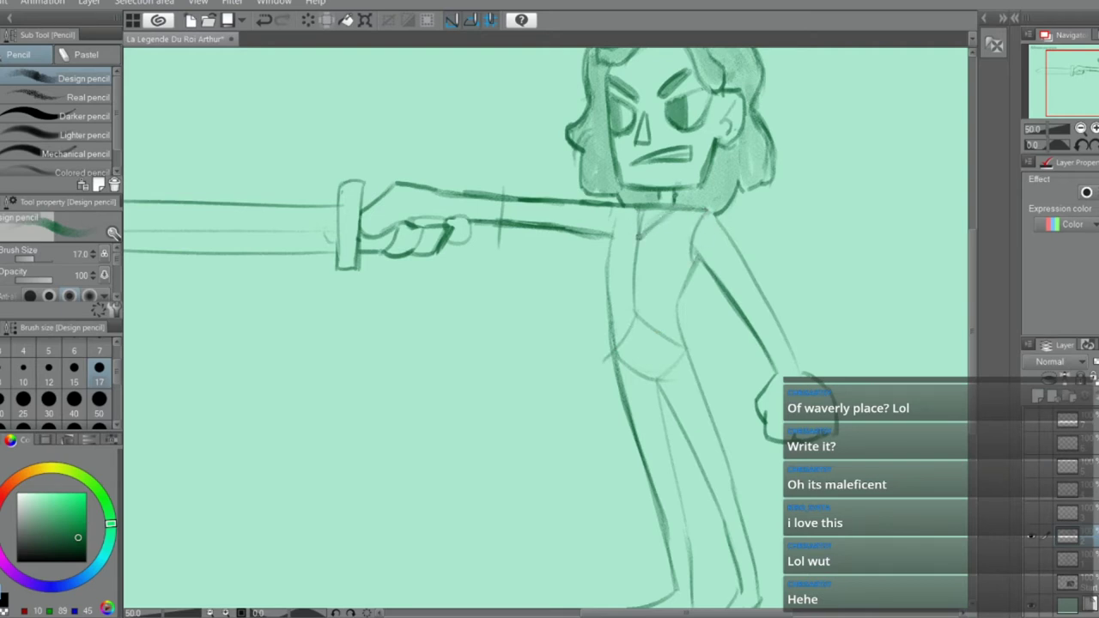
# Darken the torso's front edge, add a slanted belt across the hips, and draw a line hanging down from its front end
pyautogui.moveTo(613, 213); pyautogui.dragTo(609, 284)
pyautogui.moveTo(607, 240)
pyautogui.mouseDown()
pyautogui.moveTo(604, 345)
pyautogui.moveTo(658, 305)
pyautogui.moveTo(613, 364)
pyautogui.mouseUp()
pyautogui.moveTo(659, 308)
pyautogui.mouseDown()
pyautogui.moveTo(600, 360)
pyautogui.moveTo(678, 322)
pyautogui.mouseUp()
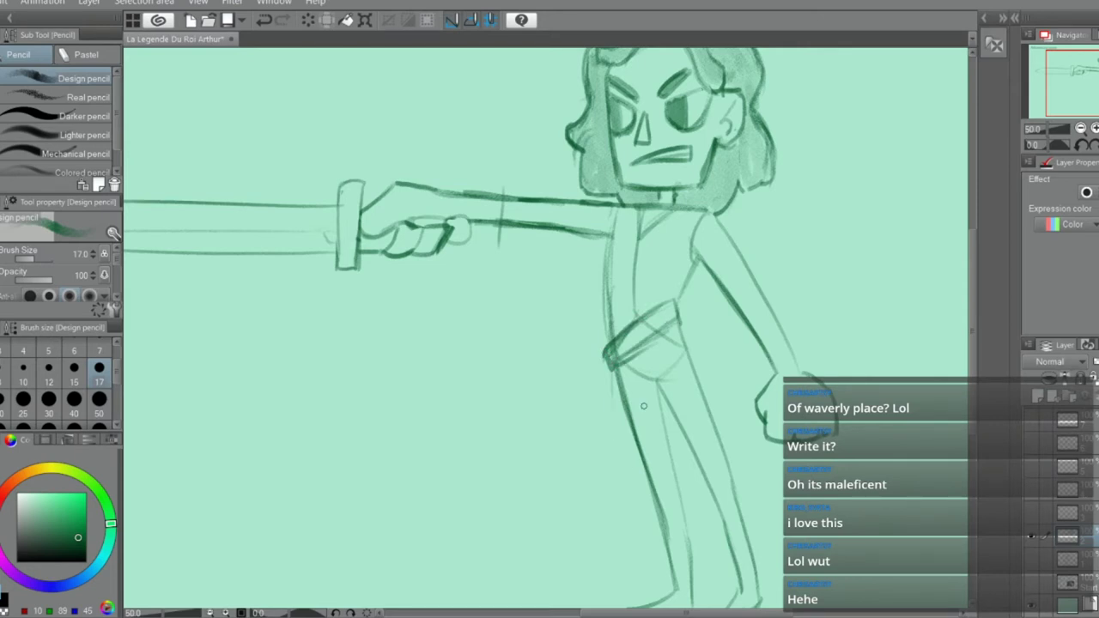
pyautogui.moveTo(616, 365); pyautogui.dragTo(622, 497)
pyautogui.hotkey('ctrl', 'z')
pyautogui.moveTo(616, 371); pyautogui.dragTo(606, 497)
# Erase both legs, the slanted belt and the line hanging from the hip
pyautogui.scroll(-2, 647, 349)
pyautogui.hotkey('ctrl', '+')
pyautogui.press('e')
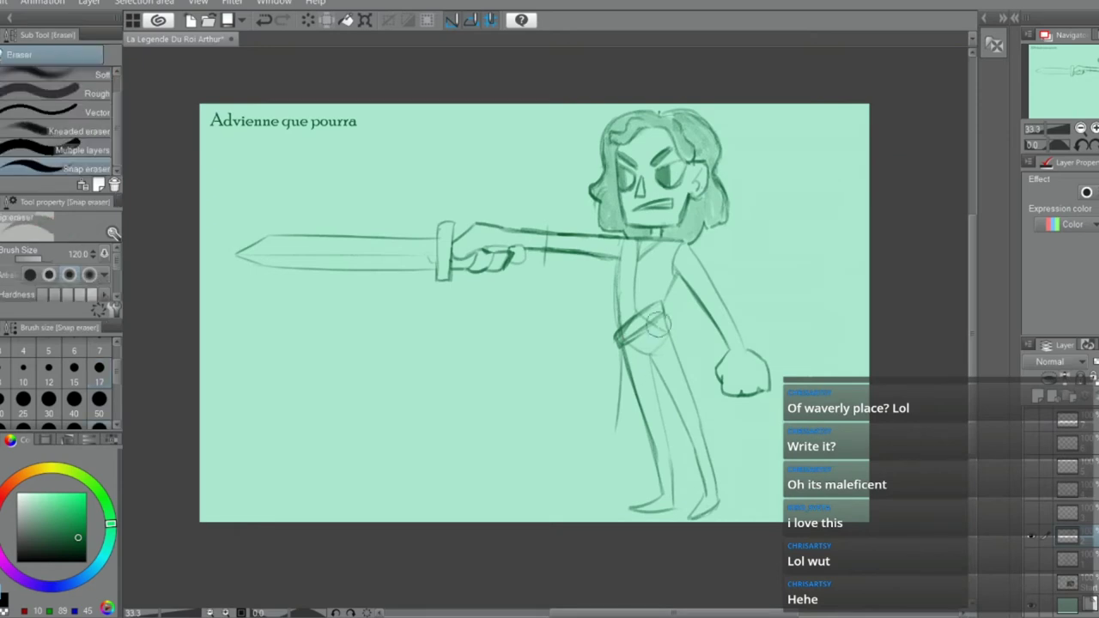
pyautogui.moveTo(693, 473)
pyautogui.mouseDown()
pyautogui.moveTo(691, 386)
pyautogui.moveTo(695, 500)
pyautogui.moveTo(633, 368)
pyautogui.moveTo(661, 444)
pyautogui.moveTo(699, 496)
pyautogui.moveTo(634, 338)
pyautogui.moveTo(659, 324)
pyautogui.moveTo(612, 337)
pyautogui.moveTo(617, 376)
pyautogui.mouseUp()
# Redraw the outer lines of both legs from the vest's hem, the front one vertical and the rear one slanting backwards
pyautogui.press('p')
pyautogui.moveTo(617, 307); pyautogui.dragTo(621, 472)
pyautogui.moveTo(615, 370); pyautogui.dragTo(623, 481)
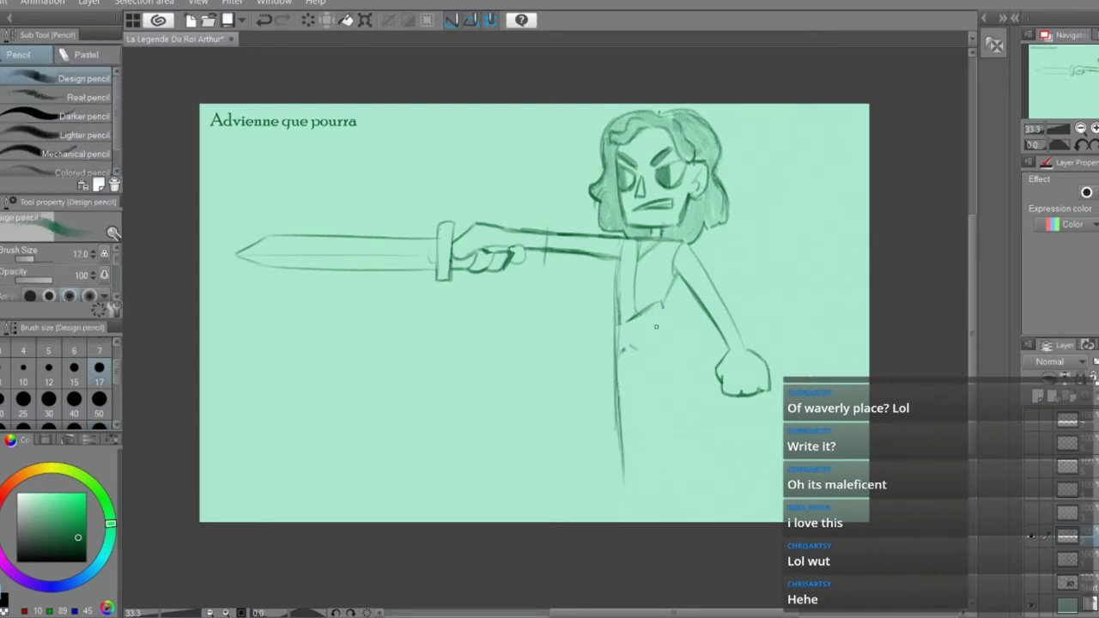
pyautogui.moveTo(660, 316); pyautogui.dragTo(700, 464)
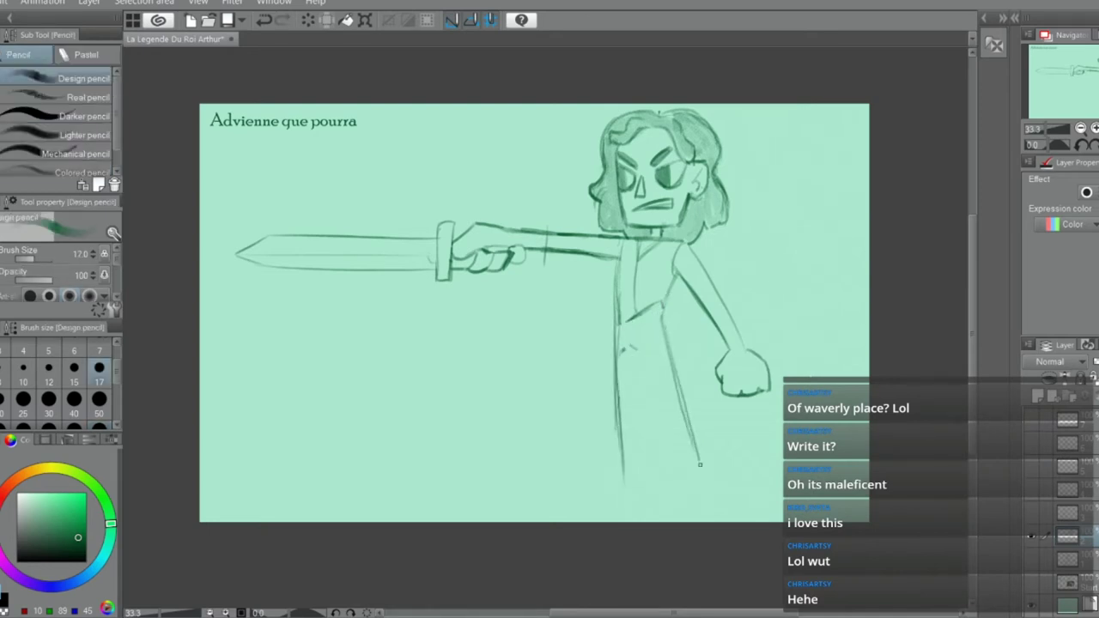
pyautogui.moveTo(672, 361); pyautogui.dragTo(705, 484)
pyautogui.moveTo(620, 400); pyautogui.dragTo(625, 510)
# Erase the stray hip marks, clean up the front leg's lower end, and draw a pointed front foot
pyautogui.press('e')
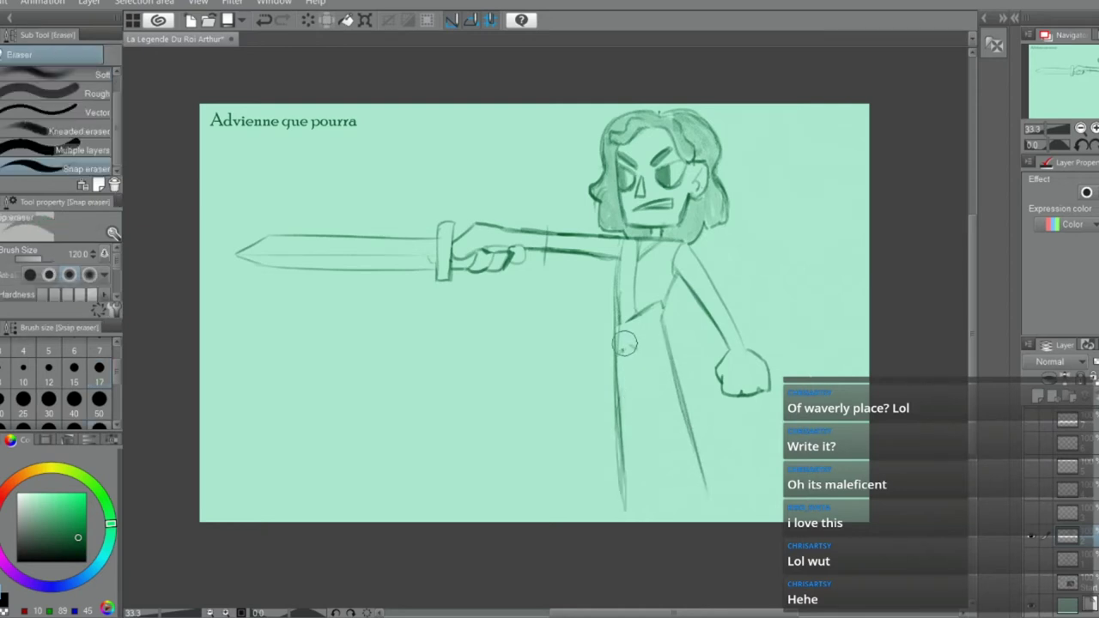
pyautogui.moveTo(625, 343); pyautogui.dragTo(640, 390)
pyautogui.press('p')
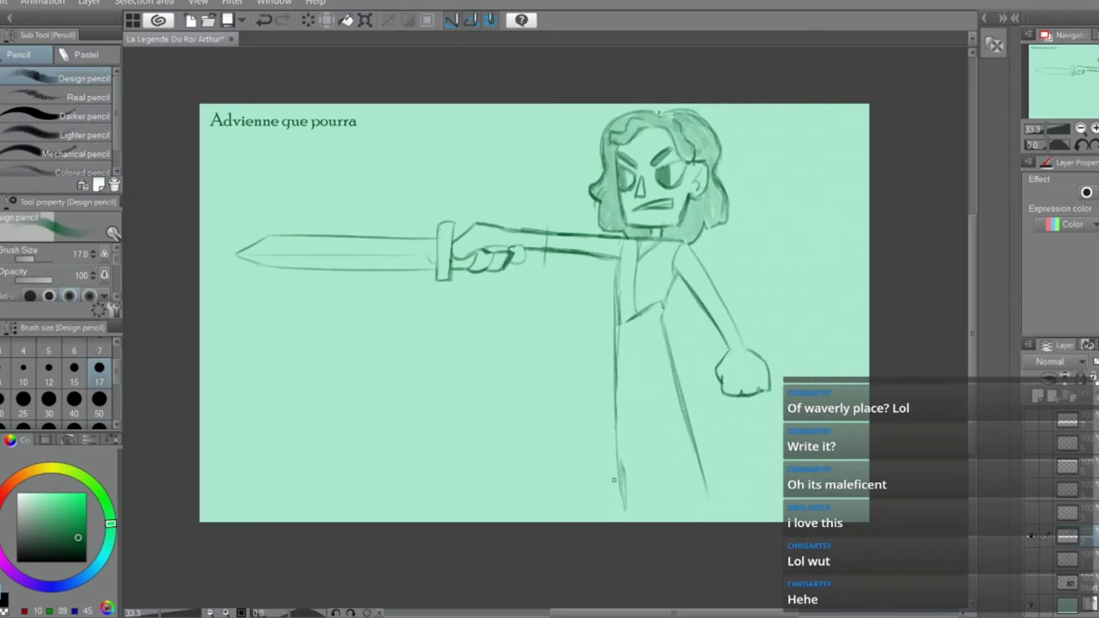
pyautogui.scroll(1, 614, 479)
pyautogui.press('e')
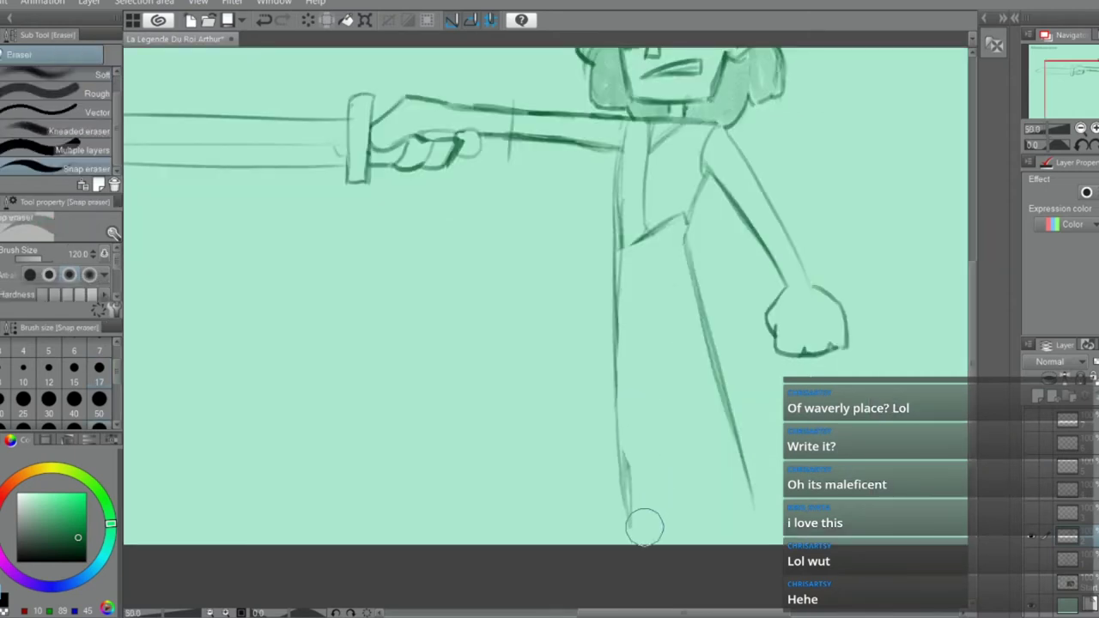
pyautogui.moveTo(644, 527)
pyautogui.mouseDown()
pyautogui.moveTo(633, 510)
pyautogui.moveTo(641, 434)
pyautogui.moveTo(628, 410)
pyautogui.moveTo(619, 520)
pyautogui.moveTo(578, 529)
pyautogui.moveTo(642, 527)
pyautogui.mouseUp()
pyautogui.press('p')
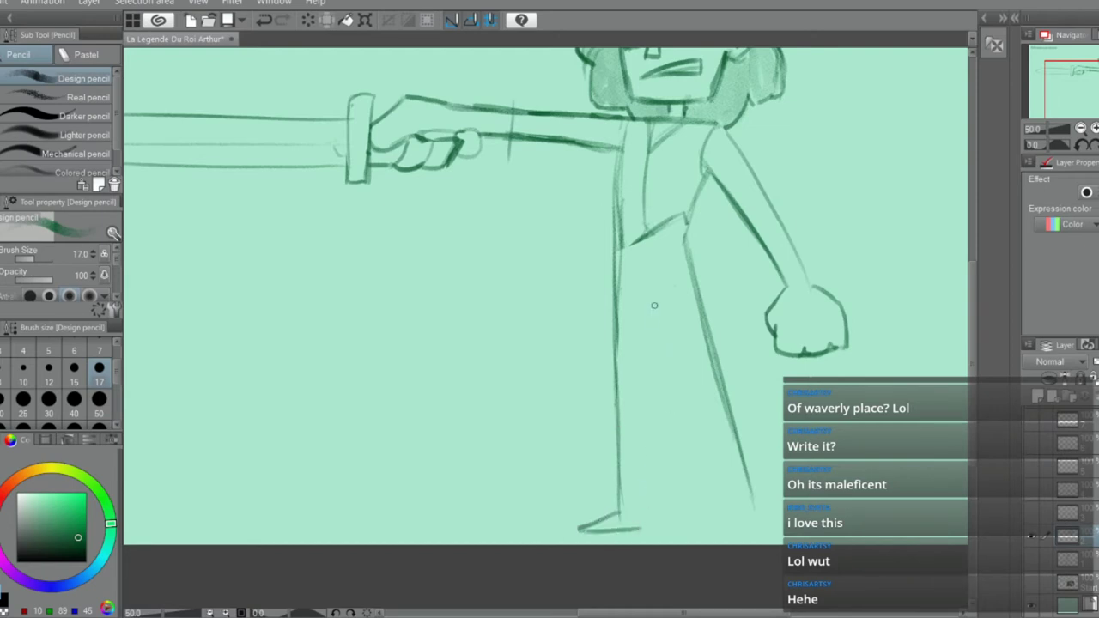
# Draw the front leg's inner line down to the foot and a short horizontal line at the crotch
pyautogui.moveTo(647, 276); pyautogui.dragTo(646, 452)
pyautogui.hotkey('ctrl', 'z')
pyautogui.moveTo(644, 278); pyautogui.dragTo(640, 528)
pyautogui.hotkey('ctrl', 'z')
pyautogui.moveTo(647, 290)
pyautogui.mouseDown()
pyautogui.moveTo(634, 508)
pyautogui.moveTo(649, 517)
pyautogui.mouseUp()
pyautogui.press('e')
pyautogui.press('p')
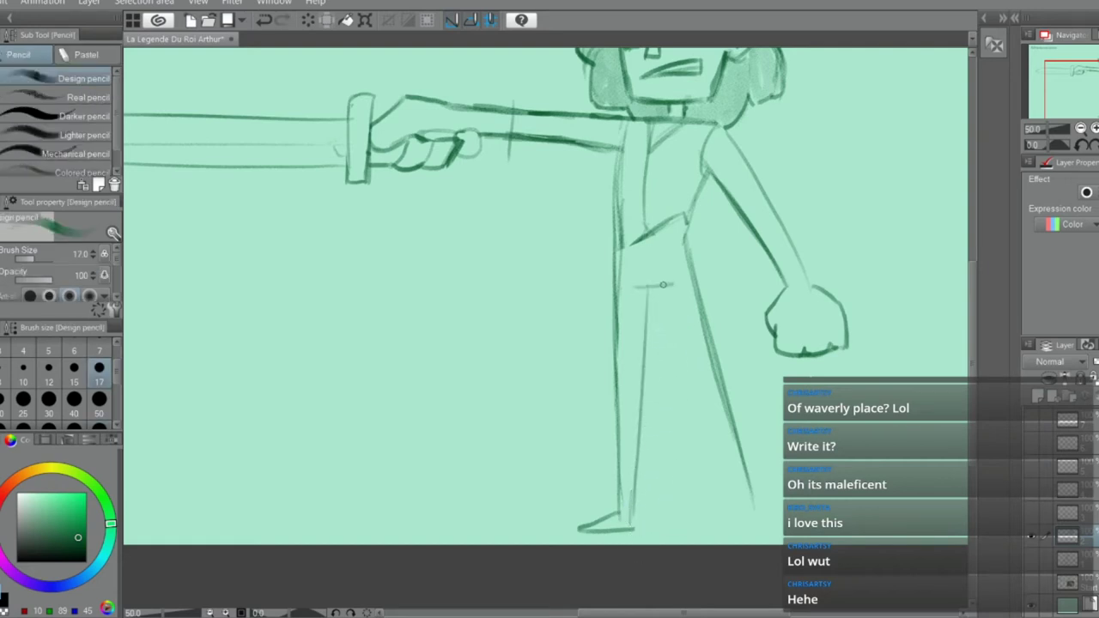
pyautogui.moveTo(655, 289)
pyautogui.mouseDown()
pyautogui.moveTo(715, 479)
pyautogui.moveTo(659, 318)
pyautogui.moveTo(747, 496)
pyautogui.mouseUp()
pyautogui.hotkey('ctrl', 'z')
pyautogui.moveTo(683, 366); pyautogui.dragTo(755, 523)
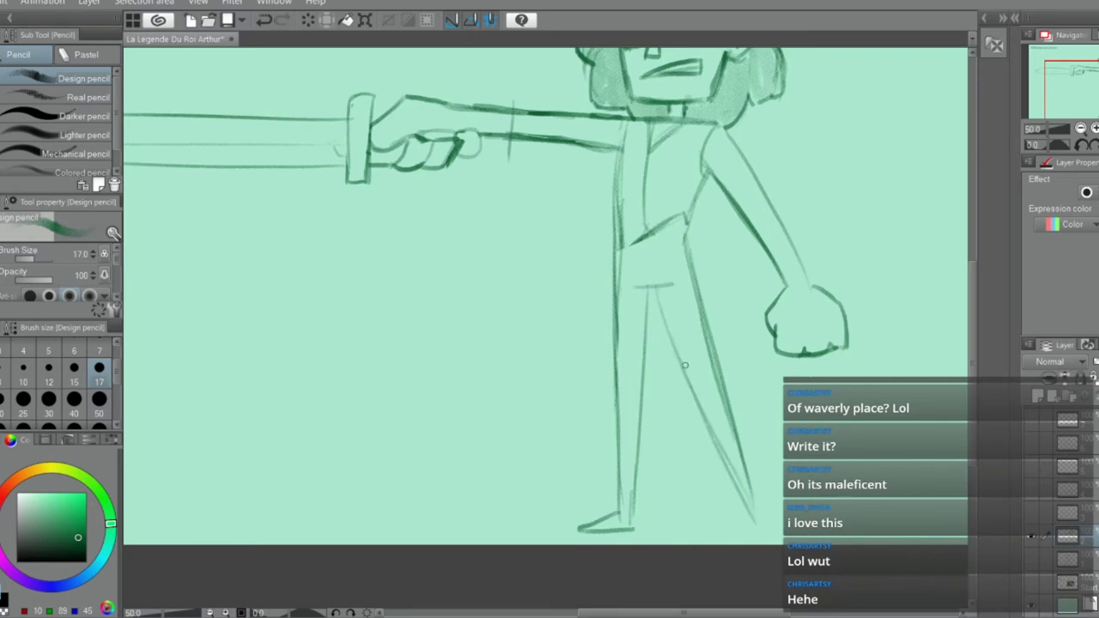
pyautogui.press('e')
pyautogui.moveTo(662, 307)
pyautogui.mouseDown()
pyautogui.moveTo(729, 470)
pyautogui.moveTo(660, 285)
pyautogui.moveTo(694, 412)
pyautogui.mouseUp()
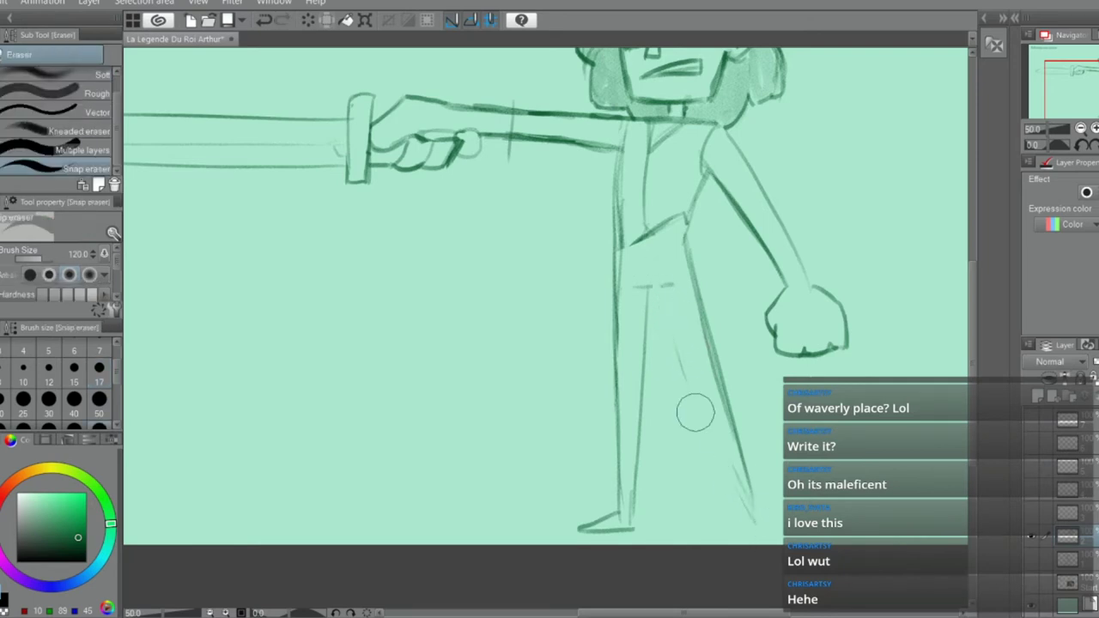
pyautogui.press('p')
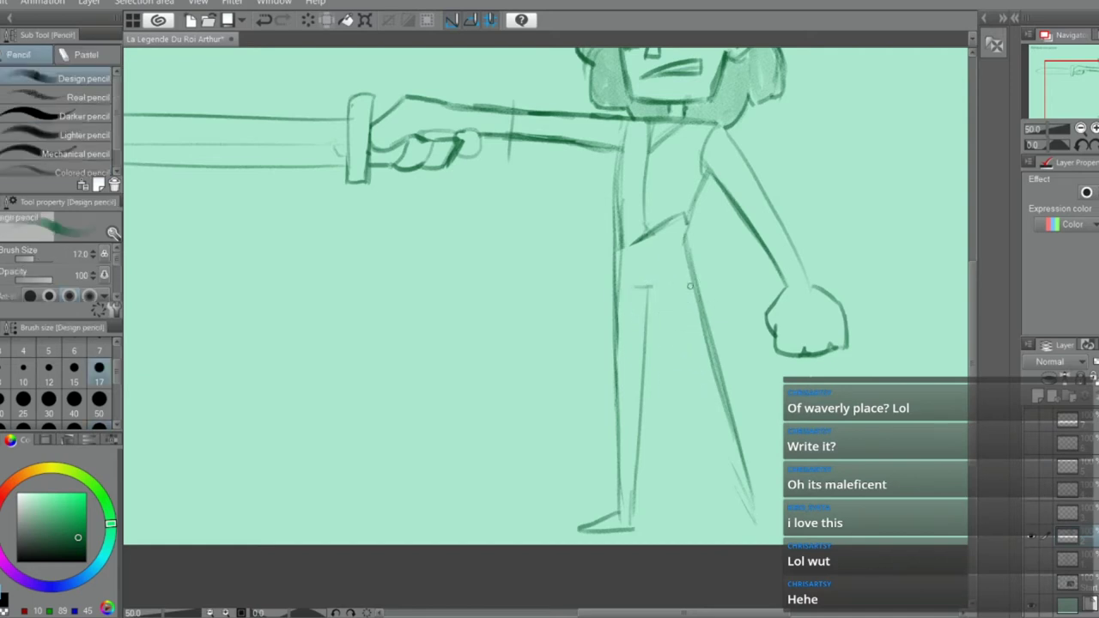
# Extend the horizontal line across the hips and erase the rear leg's lines below it
pyautogui.moveTo(621, 291)
pyautogui.mouseDown()
pyautogui.moveTo(669, 288)
pyautogui.moveTo(707, 436)
pyautogui.mouseUp()
pyautogui.hotkey('ctrl', 'z')
pyautogui.moveTo(665, 289)
pyautogui.mouseDown()
pyautogui.moveTo(738, 494)
pyautogui.moveTo(762, 486)
pyautogui.mouseUp()
pyautogui.press('e')
pyautogui.moveTo(708, 302); pyautogui.dragTo(723, 398)
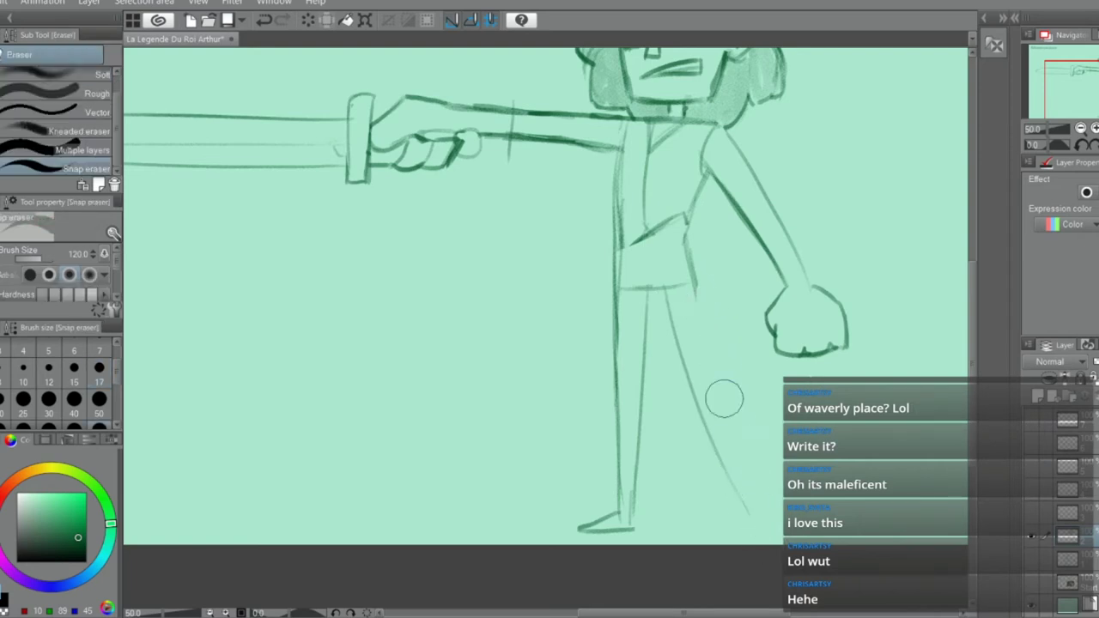
pyautogui.moveTo(643, 307)
pyautogui.mouseDown()
pyautogui.moveTo(679, 343)
pyautogui.moveTo(709, 435)
pyautogui.mouseUp()
pyautogui.press('p')
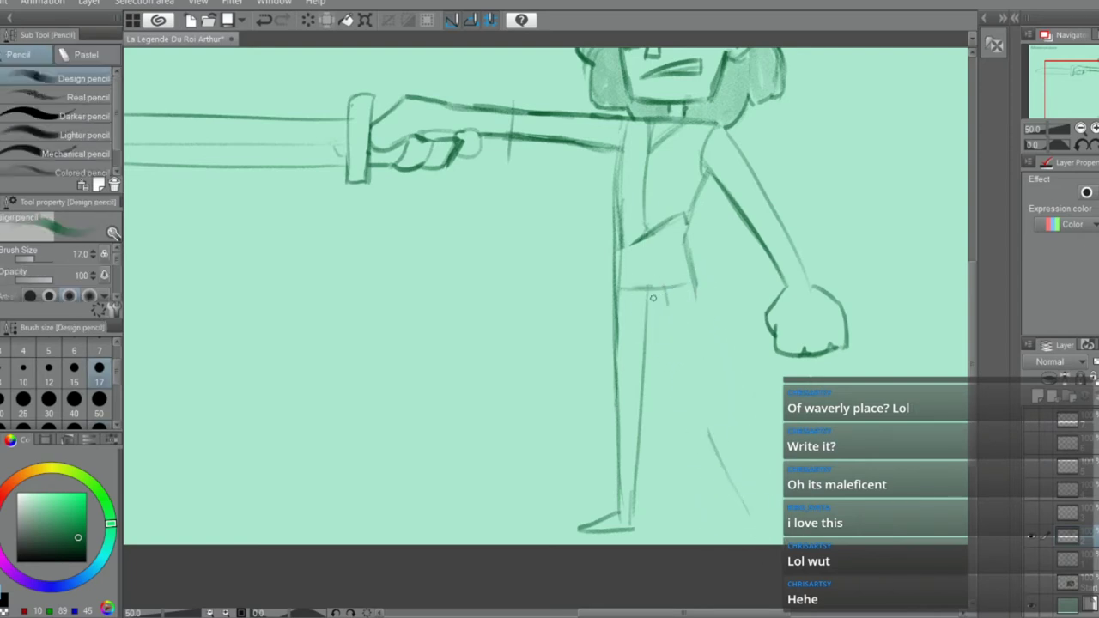
# Redraw the rear leg's inner and outer lines, tapering from the hips to the ankle
pyautogui.moveTo(663, 292); pyautogui.dragTo(740, 519)
pyautogui.moveTo(690, 288); pyautogui.dragTo(735, 492)
pyautogui.moveTo(706, 356); pyautogui.dragTo(749, 523)
pyautogui.hotkey('ctrl', 'z')
pyautogui.hotkey('ctrl', 'z')
pyautogui.moveTo(691, 284); pyautogui.dragTo(739, 500)
pyautogui.moveTo(714, 386); pyautogui.dragTo(746, 515)
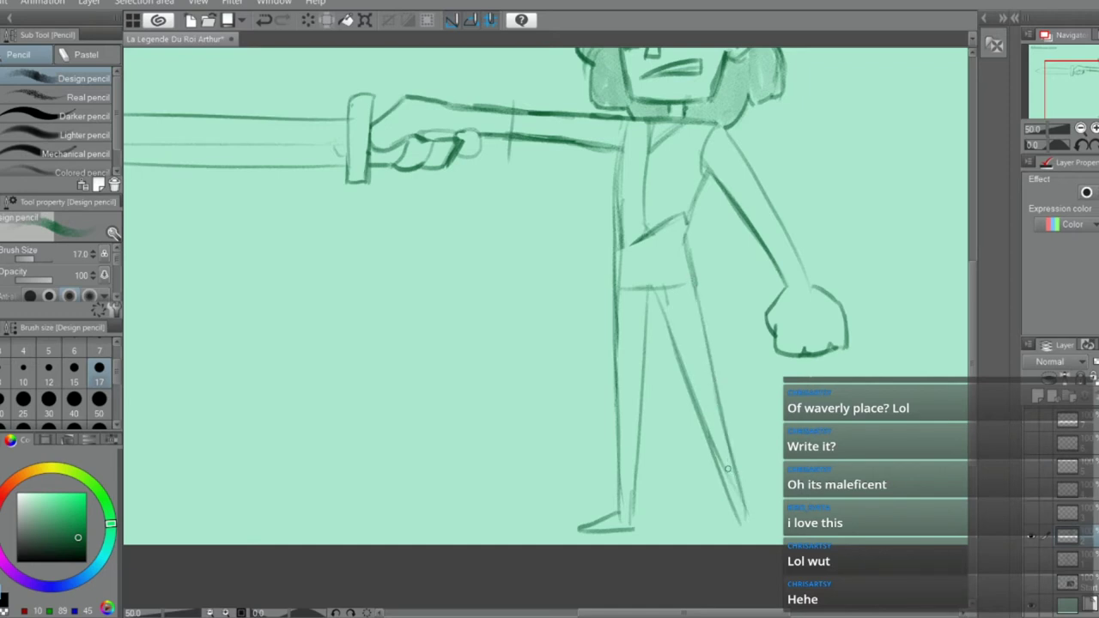
# Erase the lower end of the rear leg's outer line and redraw it down to the ankle
pyautogui.press('e')
pyautogui.moveTo(734, 478); pyautogui.dragTo(744, 510)
pyautogui.press('p')
pyautogui.moveTo(723, 429); pyautogui.dragTo(747, 502)
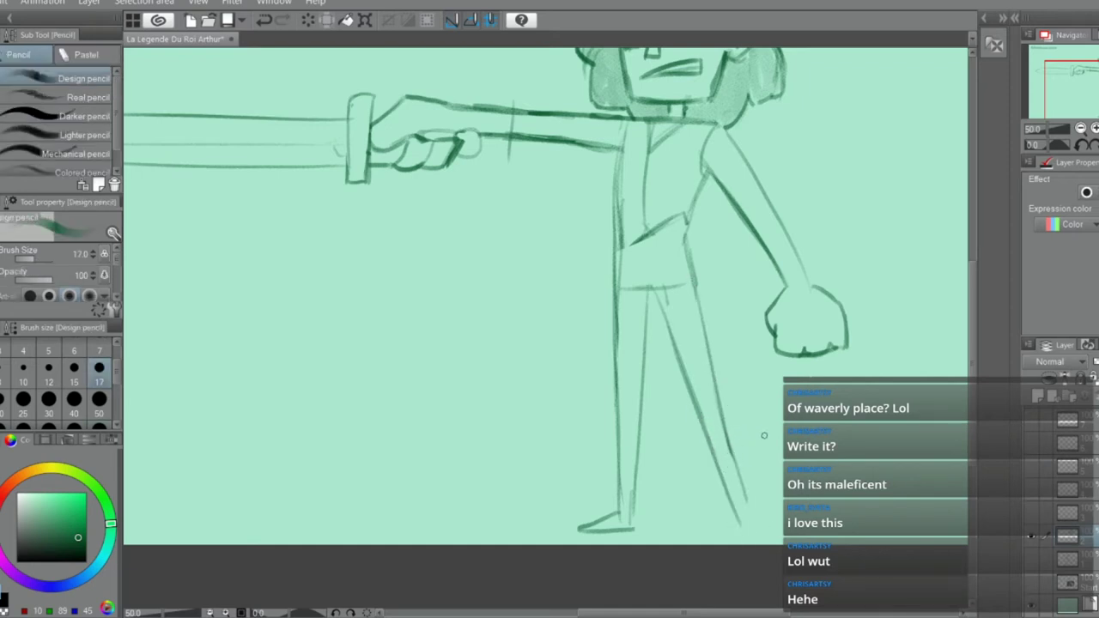
pyautogui.hotkey('ctrl', 'z')
pyautogui.moveTo(718, 417); pyautogui.dragTo(734, 511)
pyautogui.hotkey('ctrl', 'z')
pyautogui.moveTo(728, 446); pyautogui.dragTo(749, 541)
pyautogui.press('e')
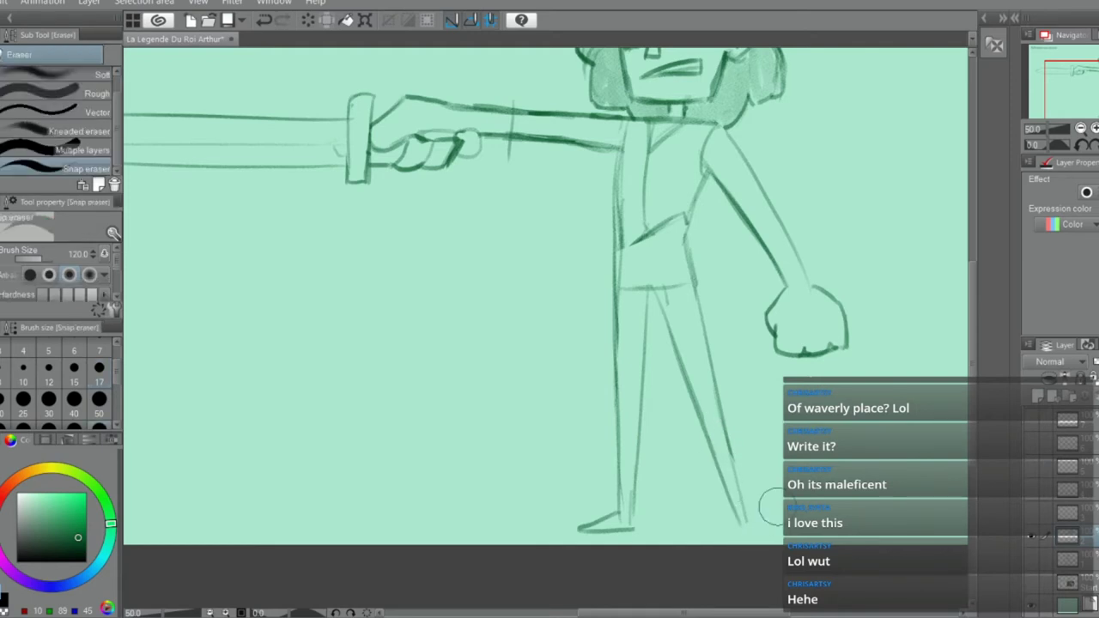
# Draw a pointed rear foot facing backwards and erase the leg lines overlapping its heel
pyautogui.press('p')
pyautogui.moveTo(735, 497)
pyautogui.mouseDown()
pyautogui.moveTo(772, 528)
pyautogui.moveTo(735, 530)
pyautogui.moveTo(778, 529)
pyautogui.mouseUp()
pyautogui.hotkey('ctrl', 'z')
pyautogui.hotkey('ctrl', 'z')
pyautogui.hotkey('ctrl', 'z')
pyautogui.press('e')
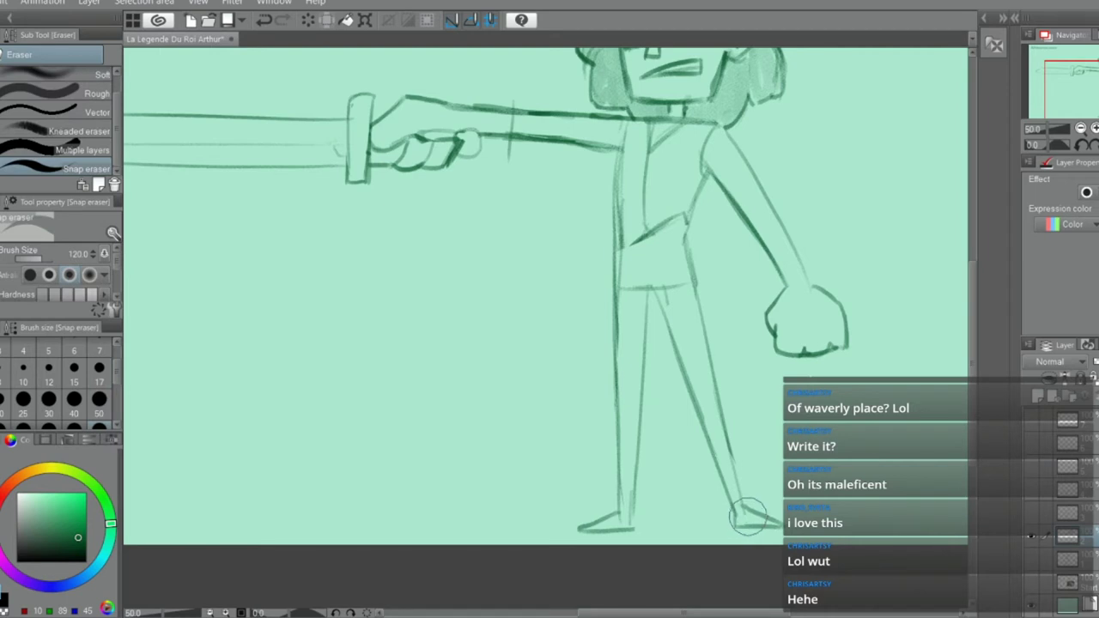
pyautogui.press('p')
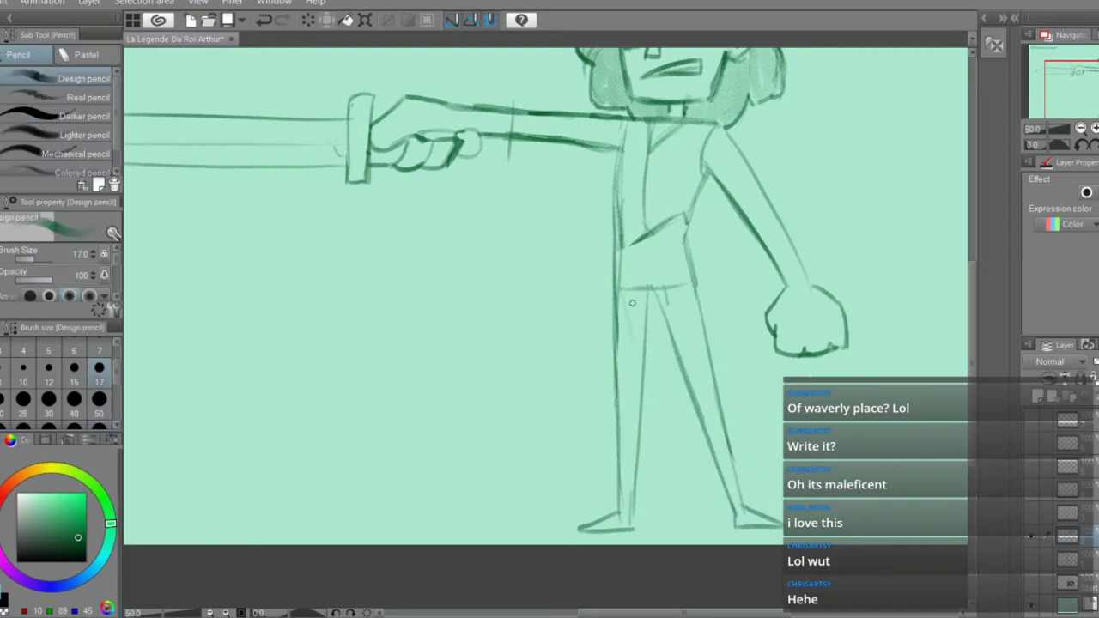
pyautogui.moveTo(620, 255); pyautogui.dragTo(634, 398)
pyautogui.hotkey('ctrl', 'z')
pyautogui.moveTo(619, 256); pyautogui.dragTo(622, 394)
pyautogui.hotkey('ctrl', 'z')
pyautogui.moveTo(625, 290); pyautogui.dragTo(611, 401)
pyautogui.hotkey('ctrl', 'z')
pyautogui.moveTo(639, 262); pyautogui.dragTo(589, 332)
pyautogui.hotkey('ctrl', 'z')
pyautogui.moveTo(637, 269); pyautogui.dragTo(587, 332)
pyautogui.moveTo(618, 249)
pyautogui.mouseDown()
pyautogui.moveTo(594, 260)
pyautogui.moveTo(573, 297)
pyautogui.mouseUp()
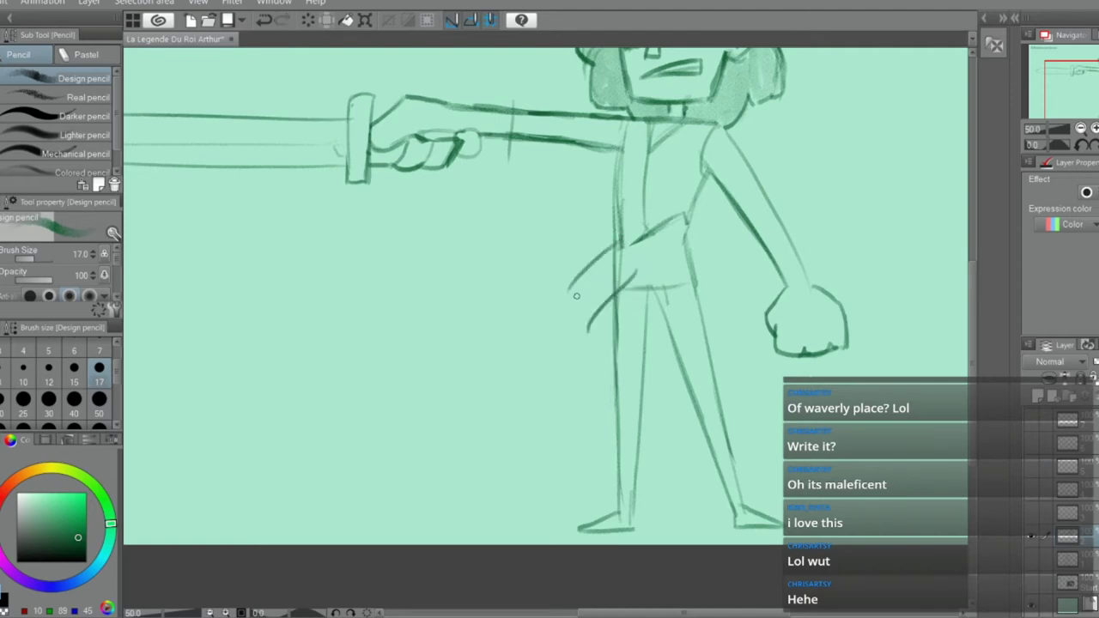
pyautogui.hotkey('ctrl', 'z')
pyautogui.hotkey('ctrl', 'z')
pyautogui.moveTo(620, 250)
pyautogui.mouseDown()
pyautogui.moveTo(564, 293)
pyautogui.moveTo(620, 317)
pyautogui.moveTo(670, 294)
pyautogui.moveTo(625, 295)
pyautogui.moveTo(601, 322)
pyautogui.mouseUp()
pyautogui.hotkey('ctrl', 'z')
pyautogui.hotkey('ctrl', 'z')
# Draw a short flared tunic skirt with two flaps spreading from the waist and meeting in a peak at the front
pyautogui.moveTo(644, 267); pyautogui.dragTo(593, 333)
pyautogui.moveTo(650, 264); pyautogui.dragTo(693, 311)
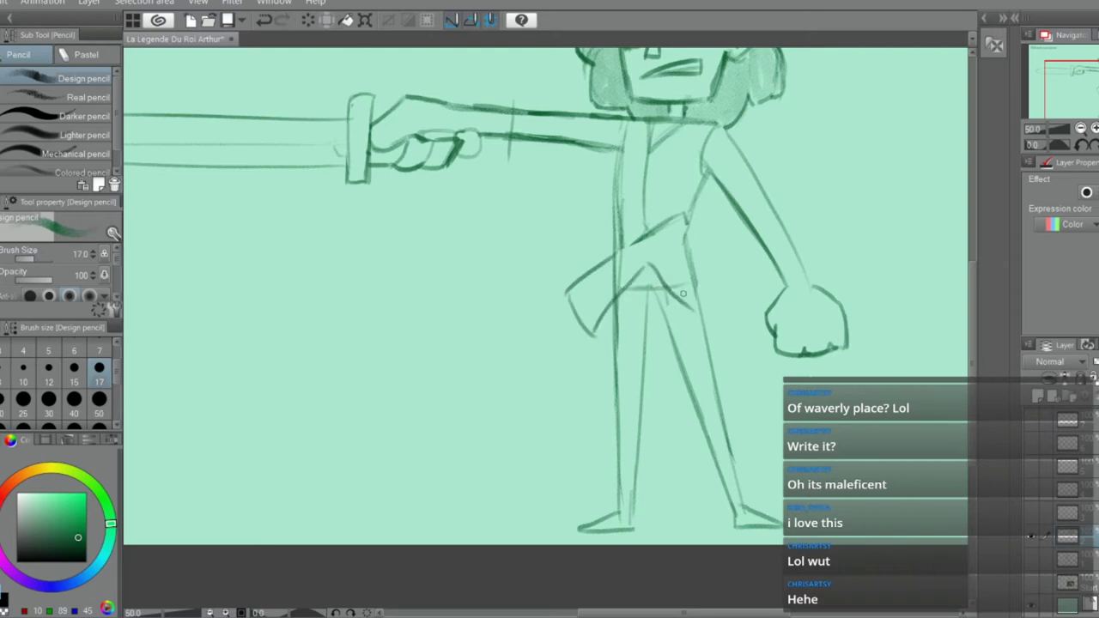
pyautogui.hotkey('ctrl', 'z')
pyautogui.moveTo(643, 269)
pyautogui.mouseDown()
pyautogui.moveTo(700, 312)
pyautogui.moveTo(700, 340)
pyautogui.mouseUp()
pyautogui.moveTo(740, 290); pyautogui.dragTo(702, 338)
pyautogui.moveTo(694, 245); pyautogui.dragTo(744, 292)
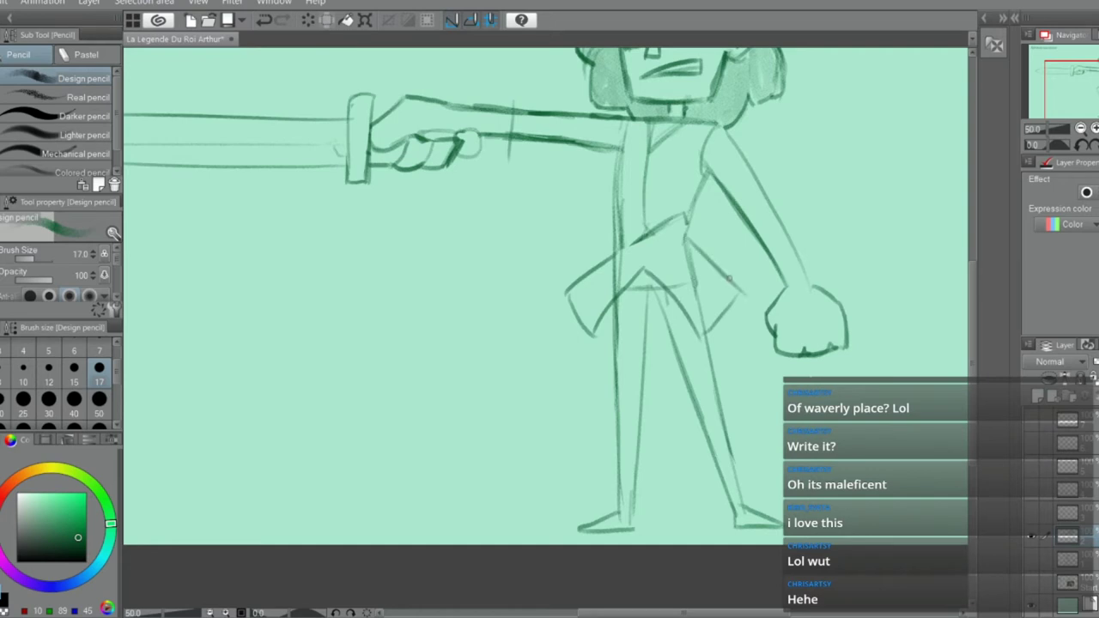
pyautogui.hotkey('ctrl', 'z')
pyautogui.moveTo(690, 244); pyautogui.dragTo(746, 311)
pyautogui.hotkey('ctrl', 'z')
pyautogui.moveTo(689, 246); pyautogui.dragTo(742, 292)
# Erase the vest's slanted hem and extend its front opening down to the peak between the skirt flaps
pyautogui.press('e')
pyautogui.moveTo(666, 221)
pyautogui.mouseDown()
pyautogui.moveTo(676, 211)
pyautogui.moveTo(652, 248)
pyautogui.moveTo(646, 231)
pyautogui.mouseUp()
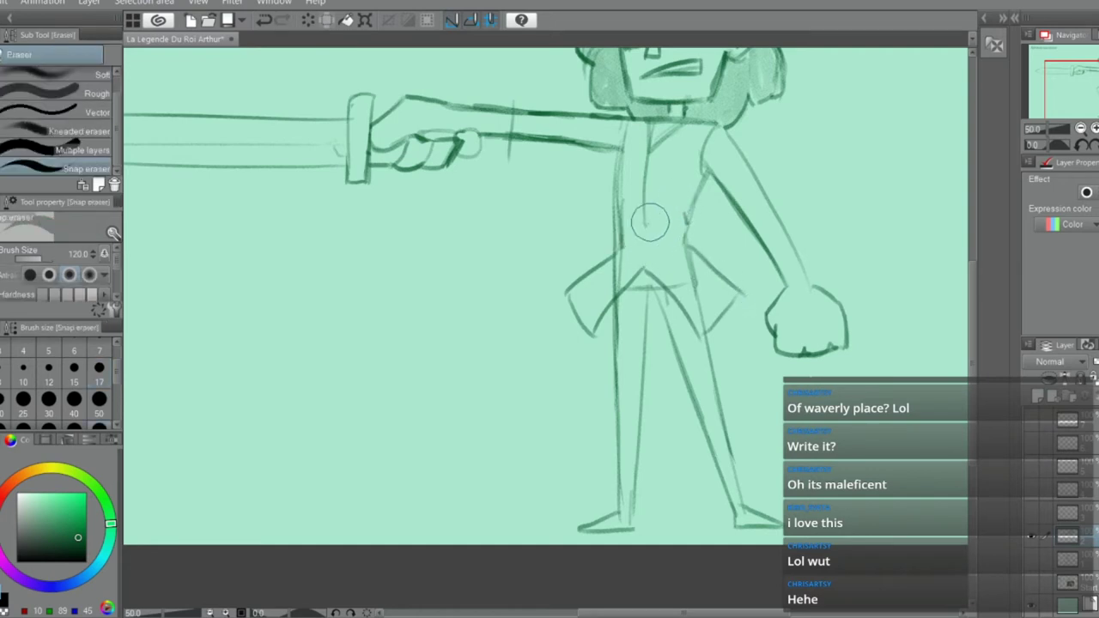
pyautogui.press('p')
pyautogui.moveTo(647, 192); pyautogui.dragTo(649, 277)
pyautogui.hotkey('ctrl', 'z')
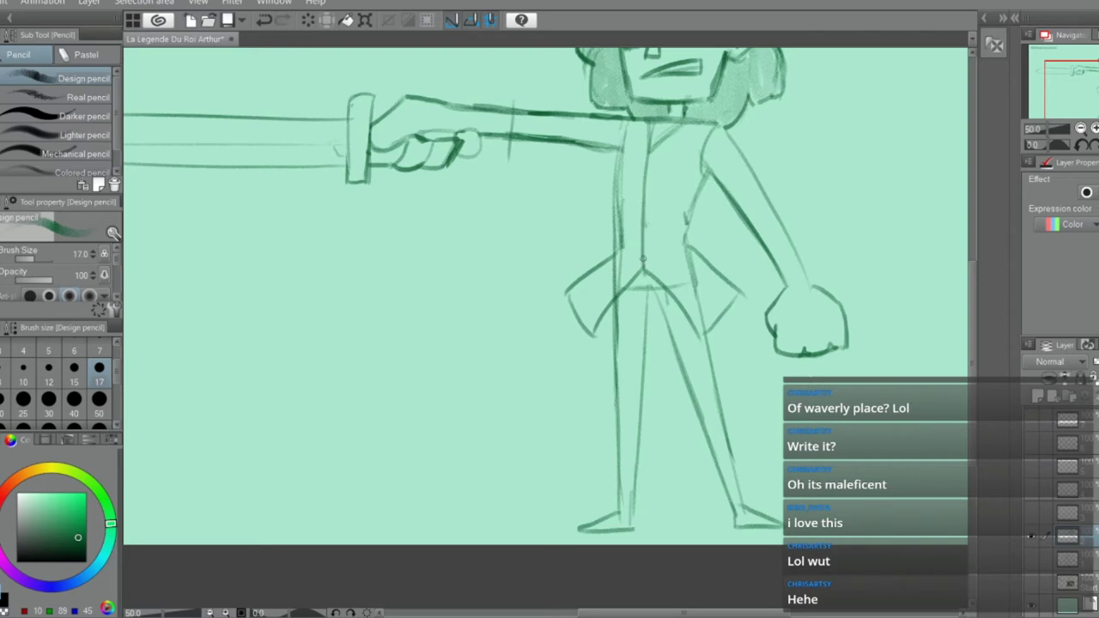
pyautogui.press('e')
pyautogui.press('p')
# Draw a belt with a small buckle mark around the waist and erase the leg lines crossing the skirt flaps
pyautogui.press('e')
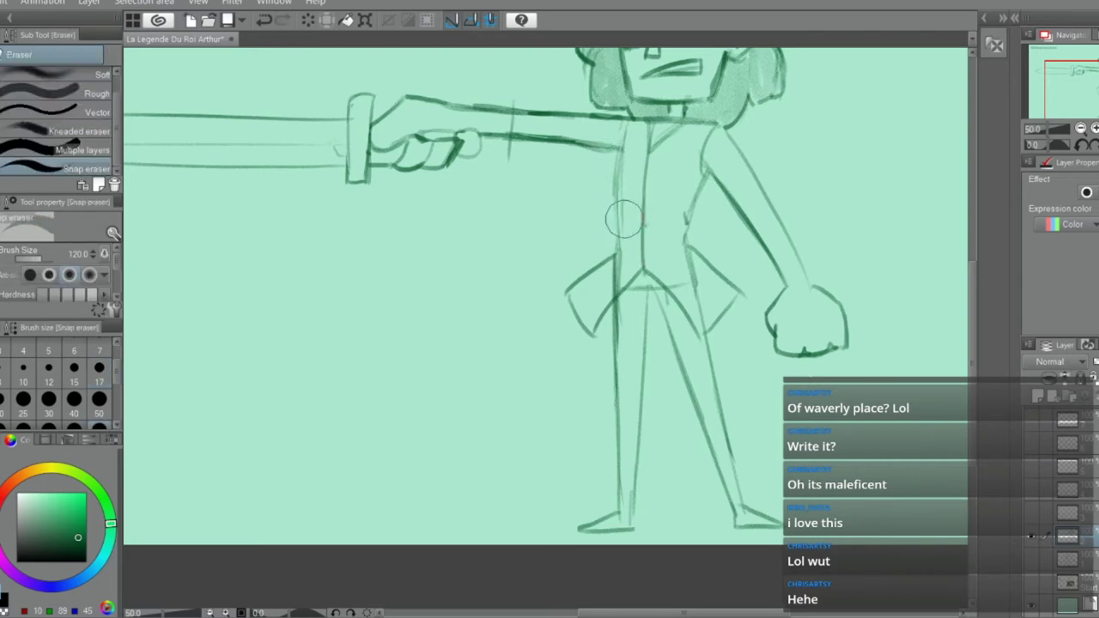
pyautogui.press('p')
pyautogui.moveTo(610, 234)
pyautogui.mouseDown()
pyautogui.moveTo(694, 235)
pyautogui.moveTo(692, 249)
pyautogui.moveTo(623, 255)
pyautogui.moveTo(653, 236)
pyautogui.mouseUp()
pyautogui.press('e')
pyautogui.press('p')
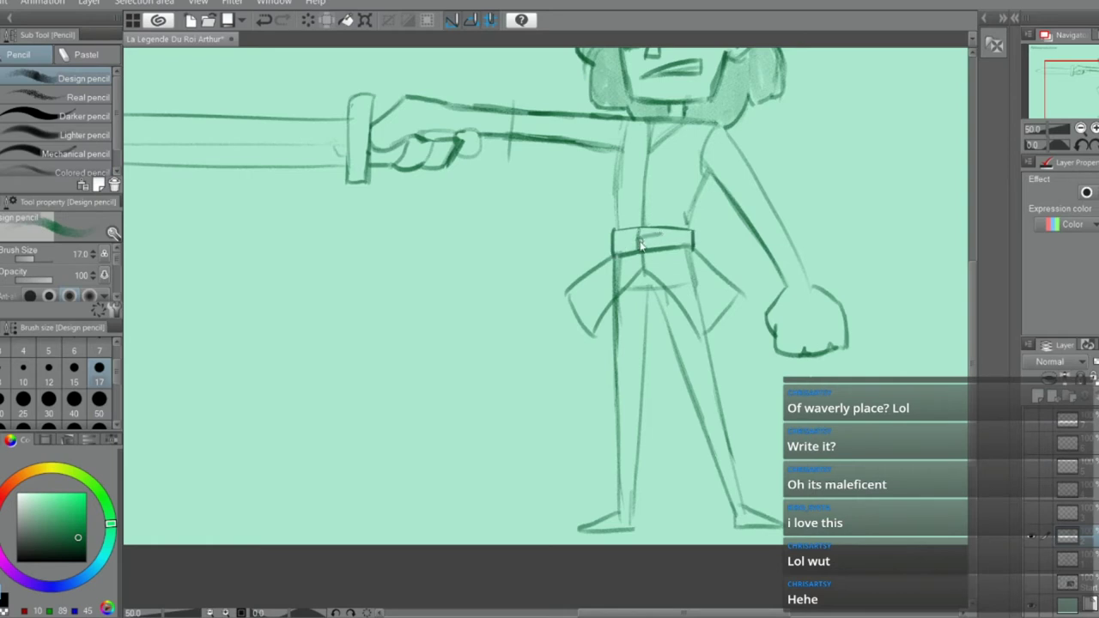
pyautogui.press('e')
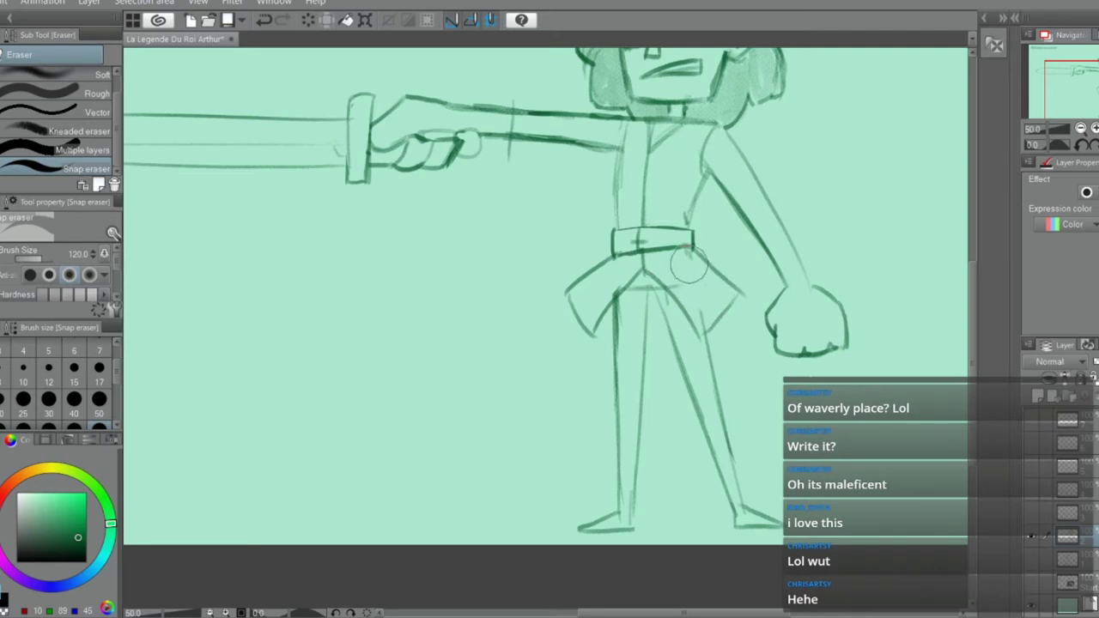
pyautogui.press('p')
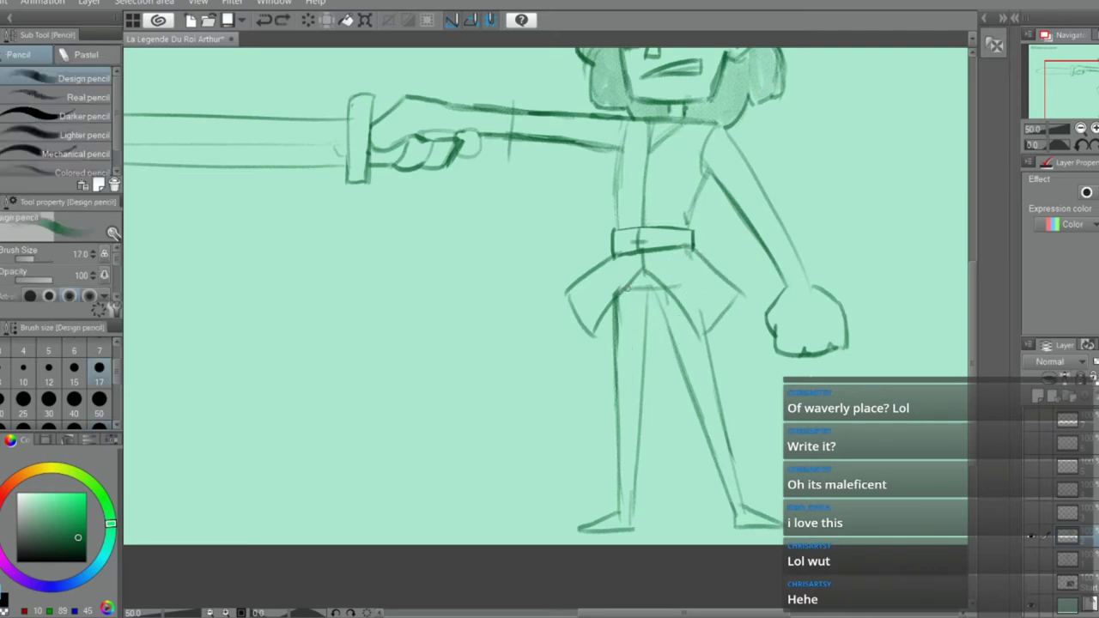
# Draw a long pointed cloth panel hanging between the legs and erase the leg and hip lines inside it
pyautogui.moveTo(626, 288)
pyautogui.mouseDown()
pyautogui.moveTo(635, 441)
pyautogui.moveTo(665, 462)
pyautogui.moveTo(678, 429)
pyautogui.mouseUp()
pyautogui.moveTo(694, 313); pyautogui.dragTo(683, 422)
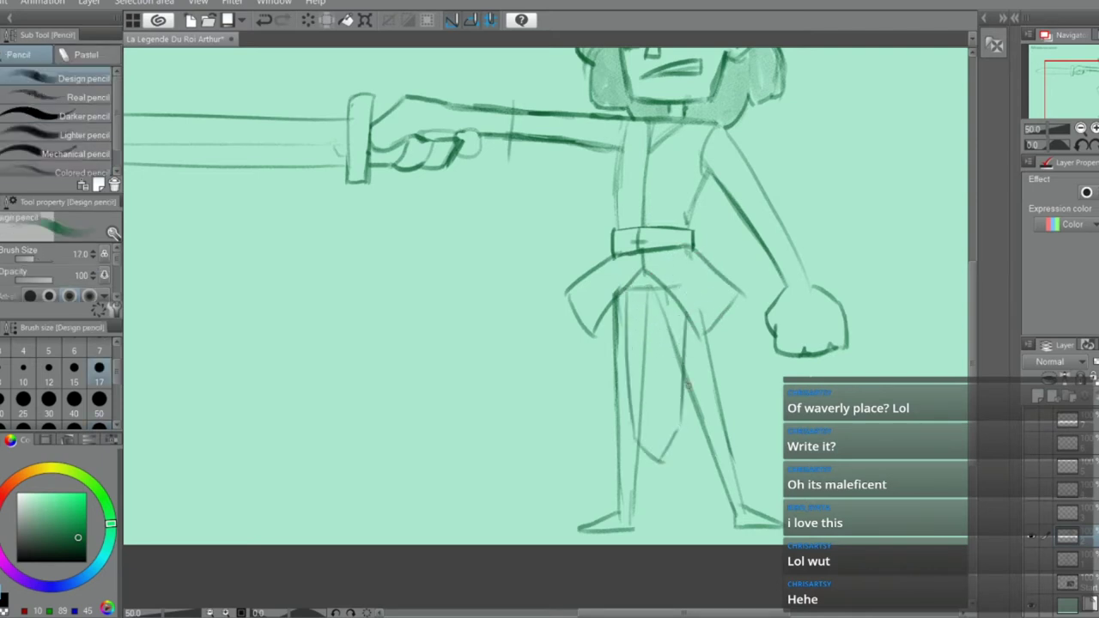
pyautogui.hotkey('ctrl', 'z')
pyautogui.moveTo(676, 292); pyautogui.dragTo(678, 429)
pyautogui.press('e')
pyautogui.moveTo(641, 299); pyautogui.dragTo(643, 381)
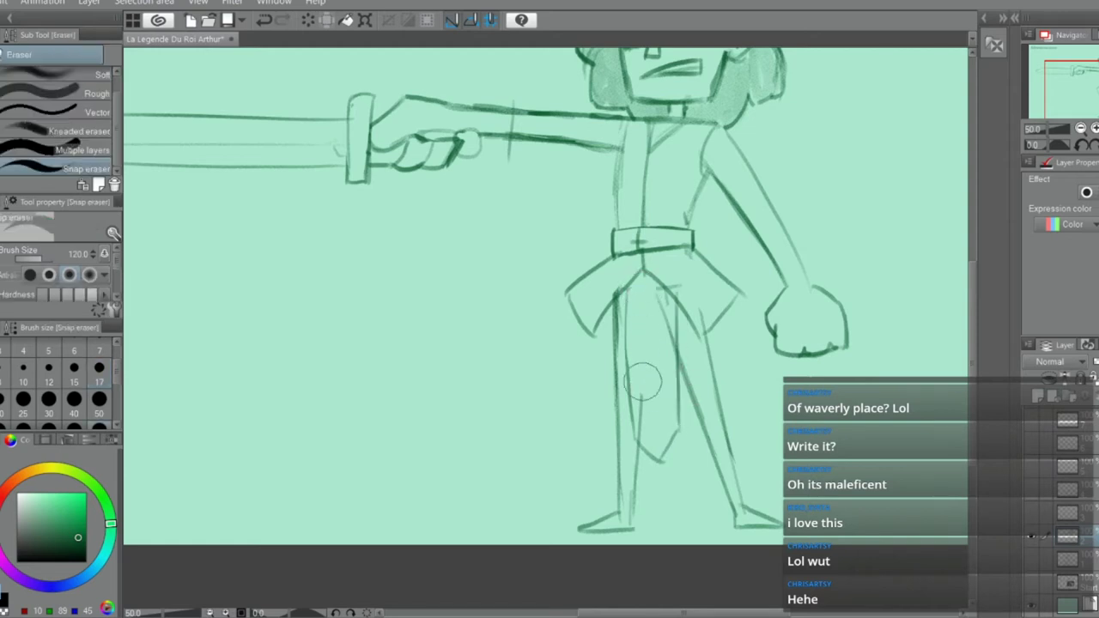
pyautogui.press('p')
# Draw a slanted line from the rear skirt flap's corner as the outer edge of a wide garment over the rear leg
pyautogui.moveTo(721, 304); pyautogui.dragTo(779, 440)
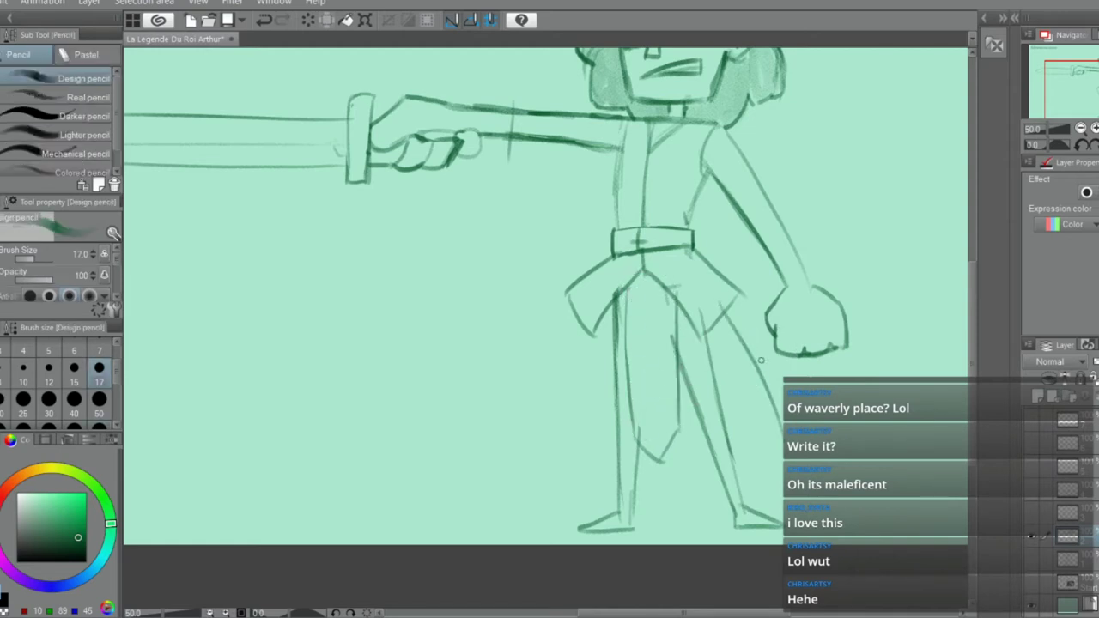
pyautogui.hotkey('ctrl', 'z')
pyautogui.moveTo(737, 301); pyautogui.dragTo(787, 404)
pyautogui.hotkey('ctrl', 'z')
pyautogui.moveTo(734, 317); pyautogui.dragTo(793, 405)
pyautogui.hotkey('ctrl', 'z')
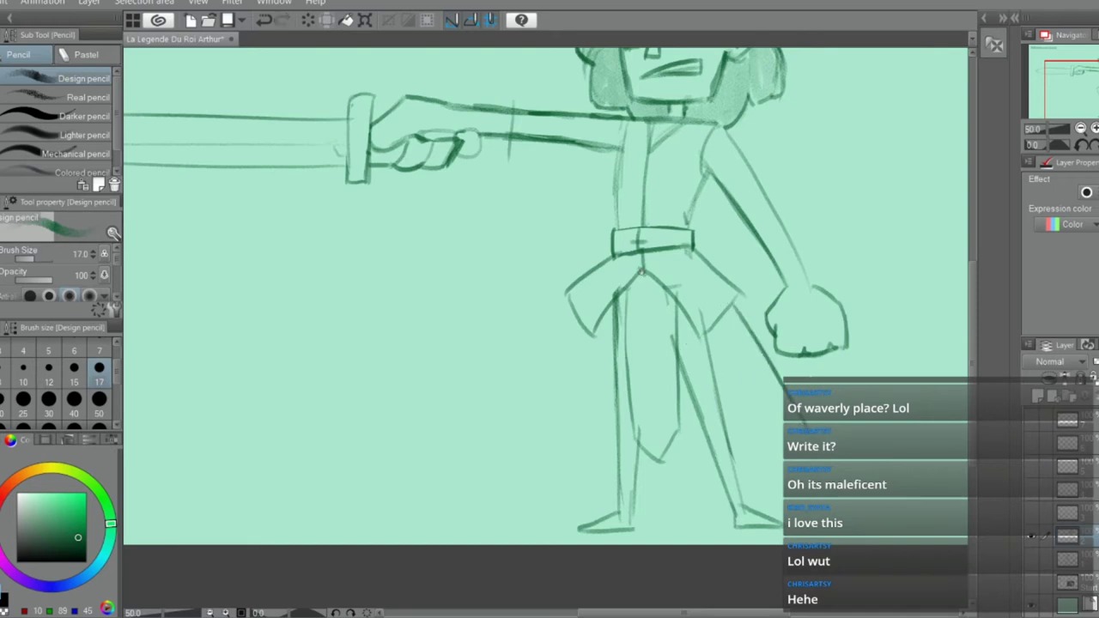
# Draw the wide garment's inner edge and curved hem above the rear ankle, and erase the leg and flap lines inside it
pyautogui.moveTo(641, 270)
pyautogui.mouseDown()
pyautogui.moveTo(702, 480)
pyautogui.moveTo(779, 463)
pyautogui.mouseUp()
pyautogui.hotkey('ctrl', 'z')
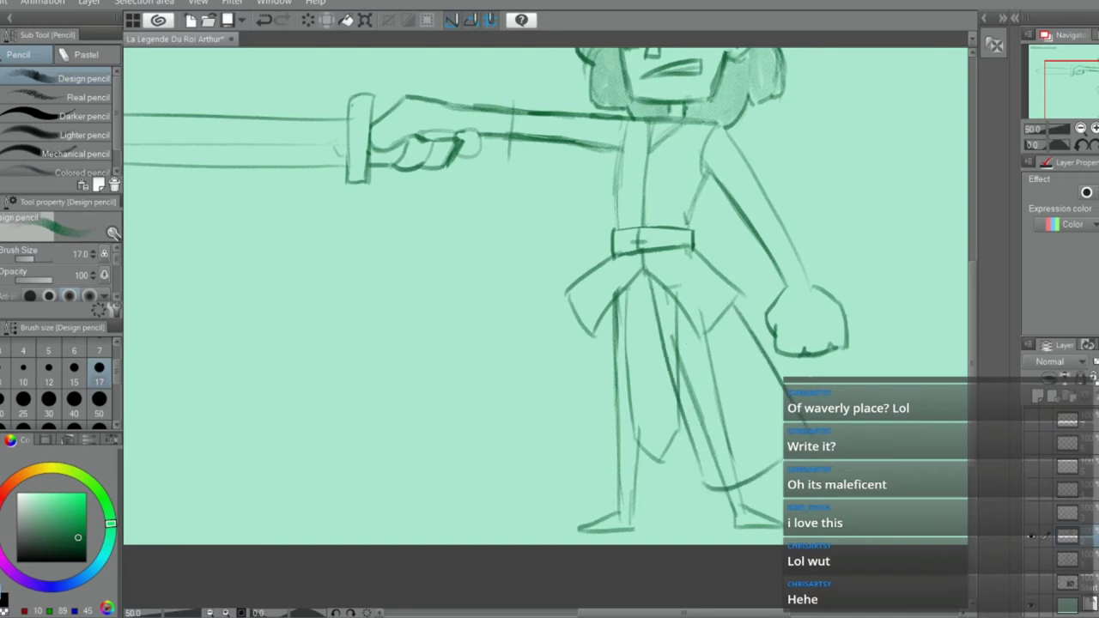
pyautogui.hotkey('ctrl', 'z')
pyautogui.moveTo(710, 484); pyautogui.dragTo(790, 466)
pyautogui.hotkey('ctrl', 'z')
pyautogui.press('e')
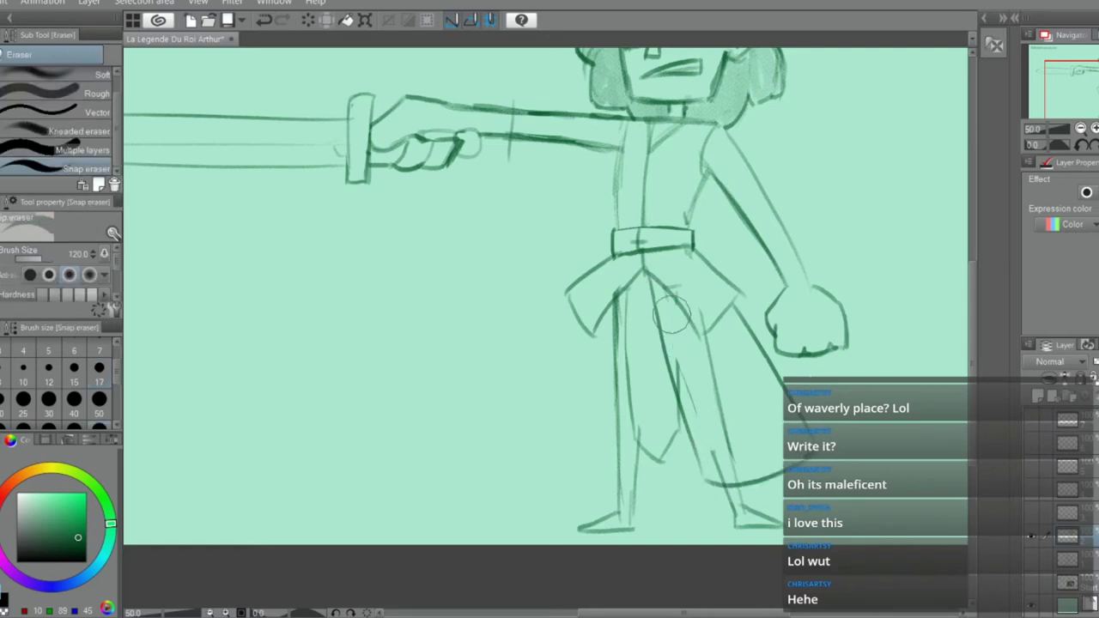
pyautogui.moveTo(706, 367)
pyautogui.mouseDown()
pyautogui.moveTo(724, 469)
pyautogui.moveTo(754, 433)
pyautogui.mouseUp()
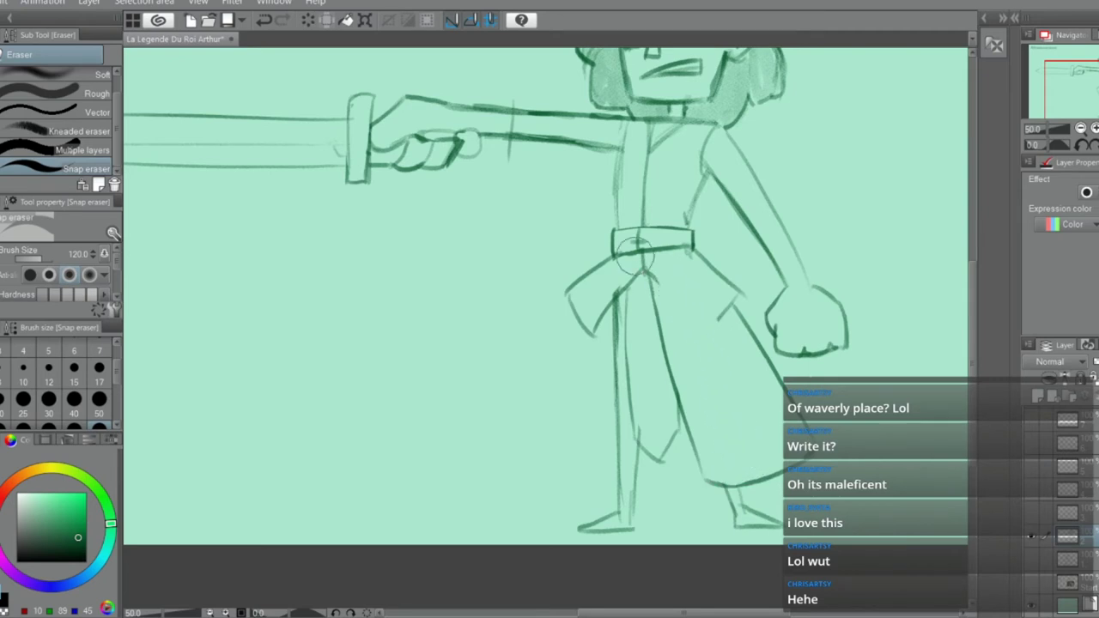
# Redraw the rear skirt flap's outer edge and hem with the pencil, erasing the first attempt at the outer edge
pyautogui.press('p')
pyautogui.moveTo(696, 335); pyautogui.dragTo(734, 299)
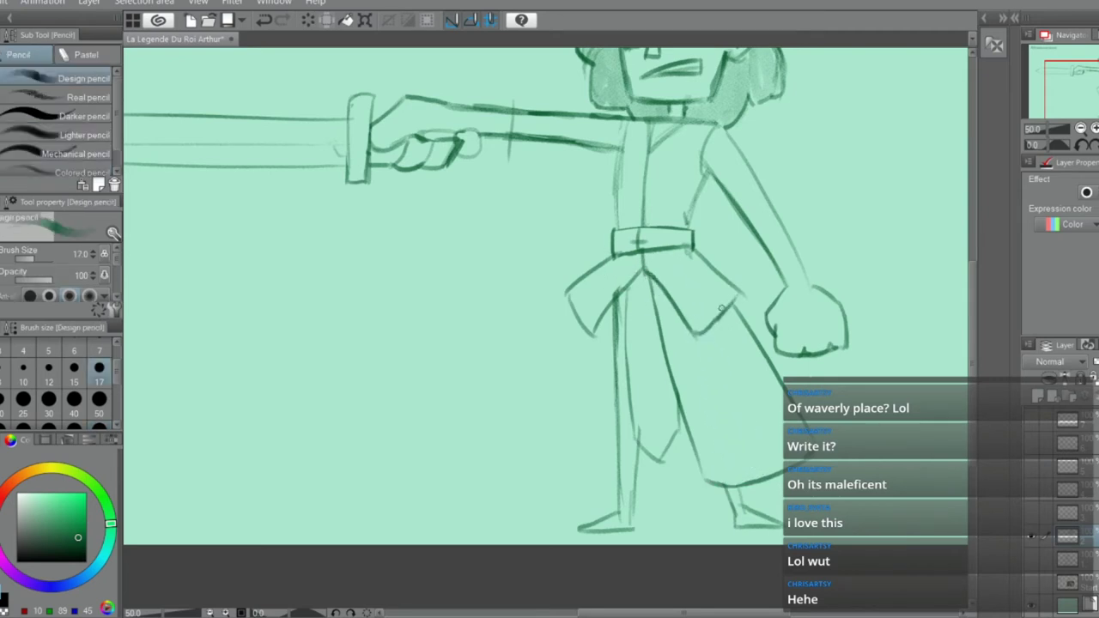
pyautogui.moveTo(702, 251); pyautogui.dragTo(742, 293)
pyautogui.press('e')
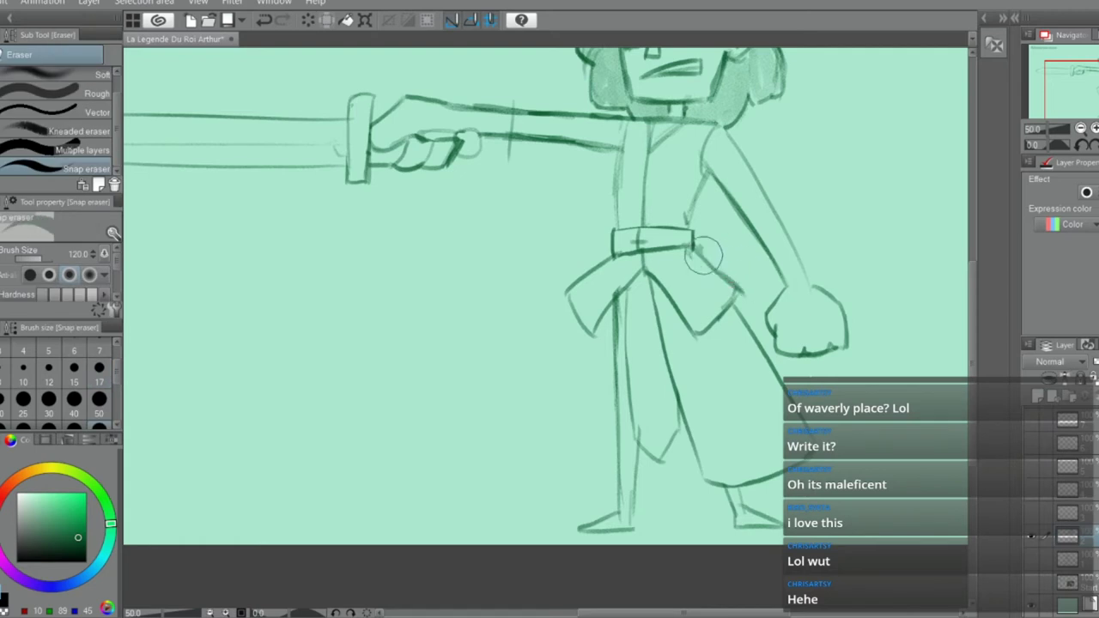
pyautogui.click(711, 266)
pyautogui.press('p')
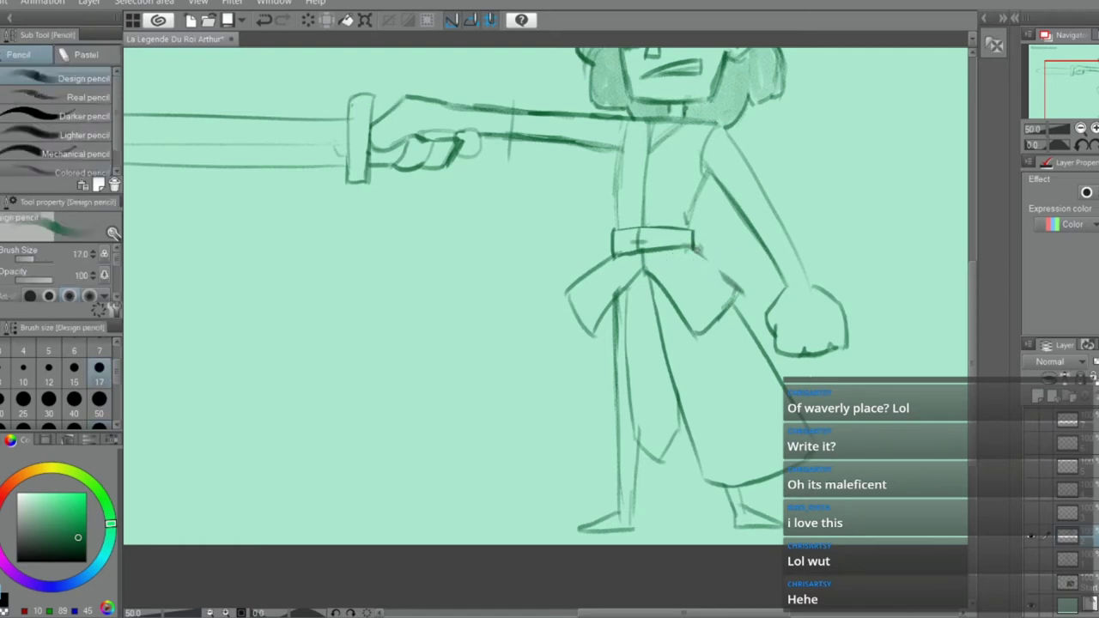
pyautogui.moveTo(697, 249); pyautogui.dragTo(742, 283)
# Draw a boxy boot cuff below the front knee and shade the cuff and the boot shaft beneath it
pyautogui.moveTo(973, 362)
pyautogui.mouseDown()
pyautogui.moveTo(973, 334)
pyautogui.moveTo(971, 356)
pyautogui.mouseUp()
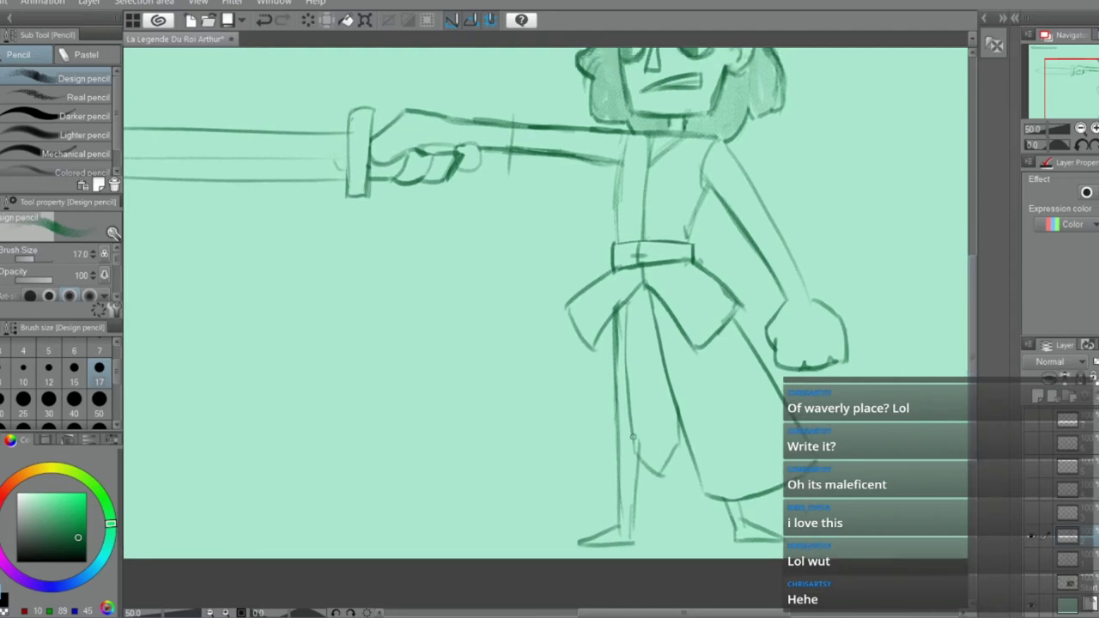
pyautogui.moveTo(613, 434); pyautogui.dragTo(619, 467)
pyautogui.moveTo(619, 470)
pyautogui.mouseDown()
pyautogui.moveTo(625, 536)
pyautogui.moveTo(628, 515)
pyautogui.mouseUp()
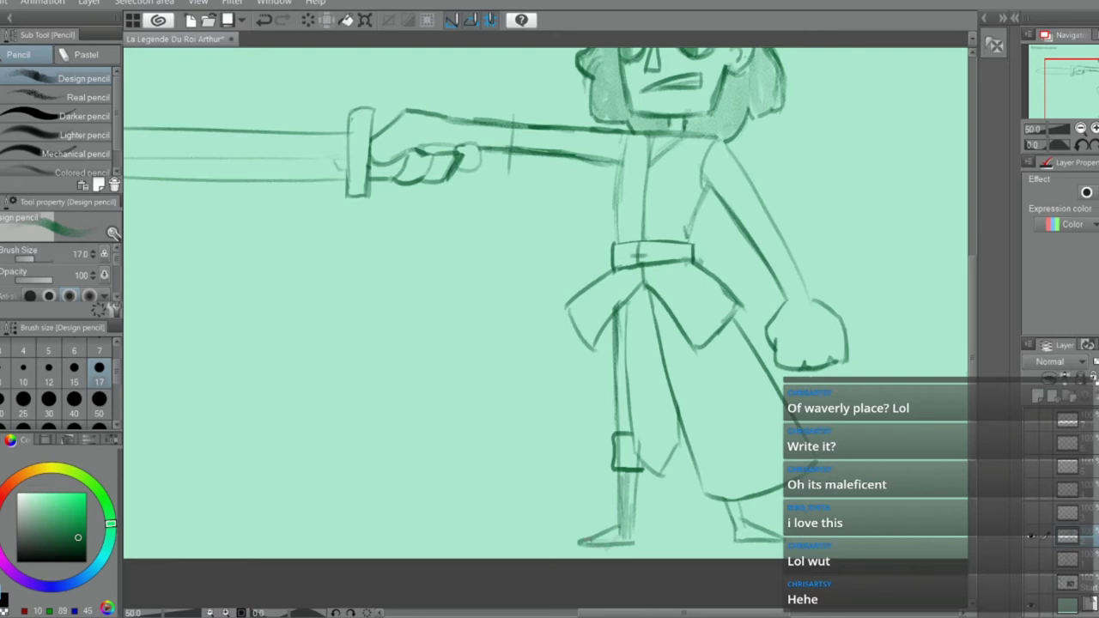
pyautogui.moveTo(631, 474); pyautogui.dragTo(630, 525)
pyautogui.moveTo(630, 440); pyautogui.dragTo(640, 457)
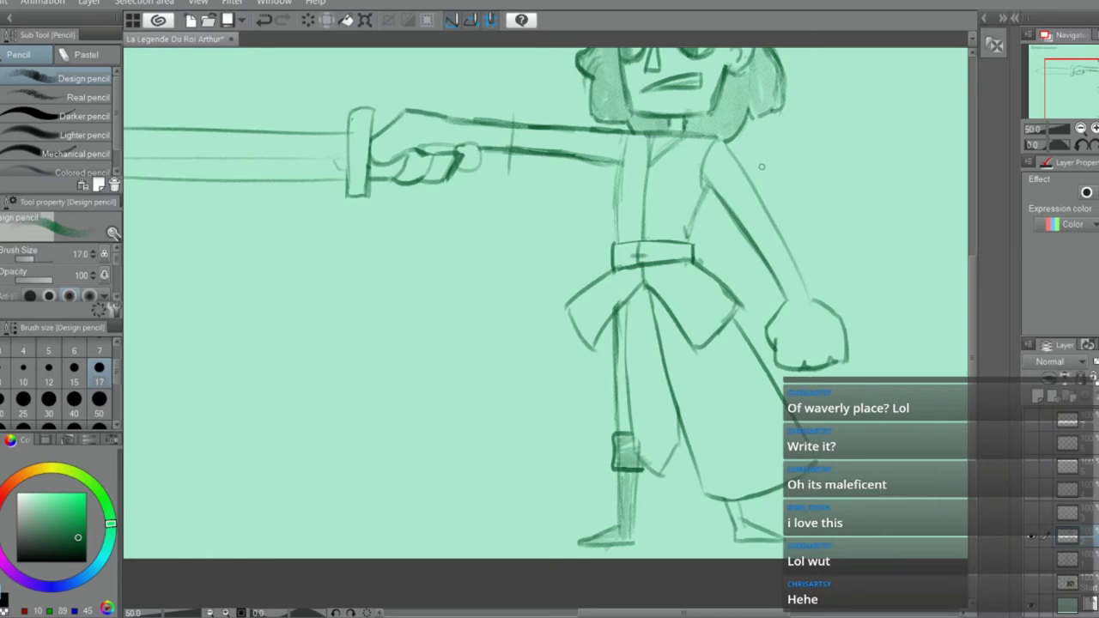
# Draw ragged, zigzag sleeve edges at both shoulders of the tunic
pyautogui.scroll(-1, 745, 182)
pyautogui.scroll(1, 752, 140)
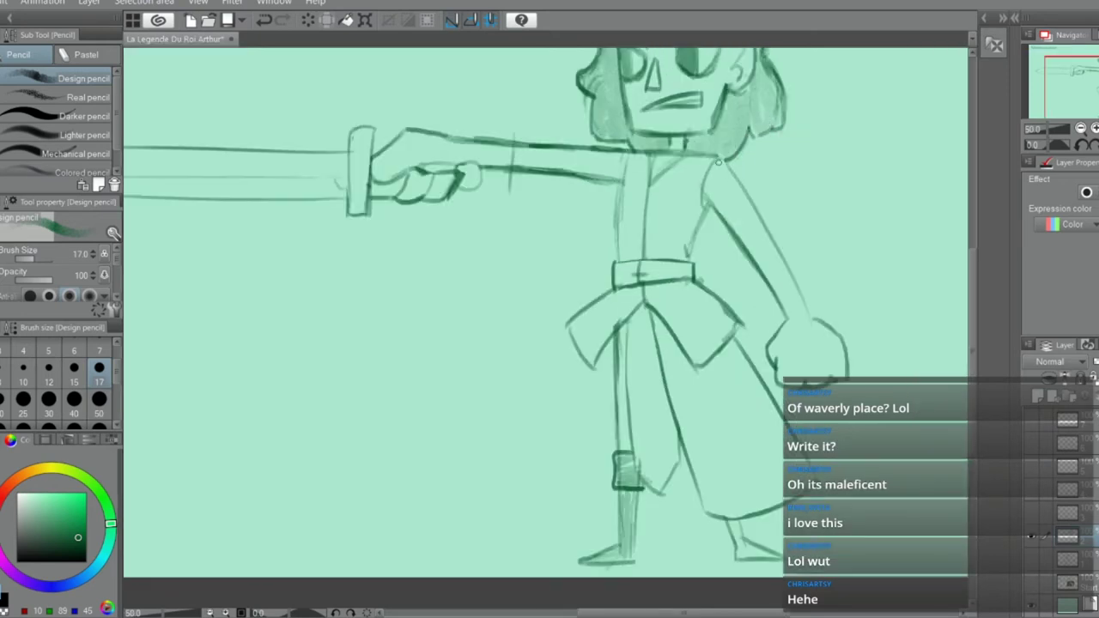
pyautogui.moveTo(731, 156); pyautogui.dragTo(716, 184)
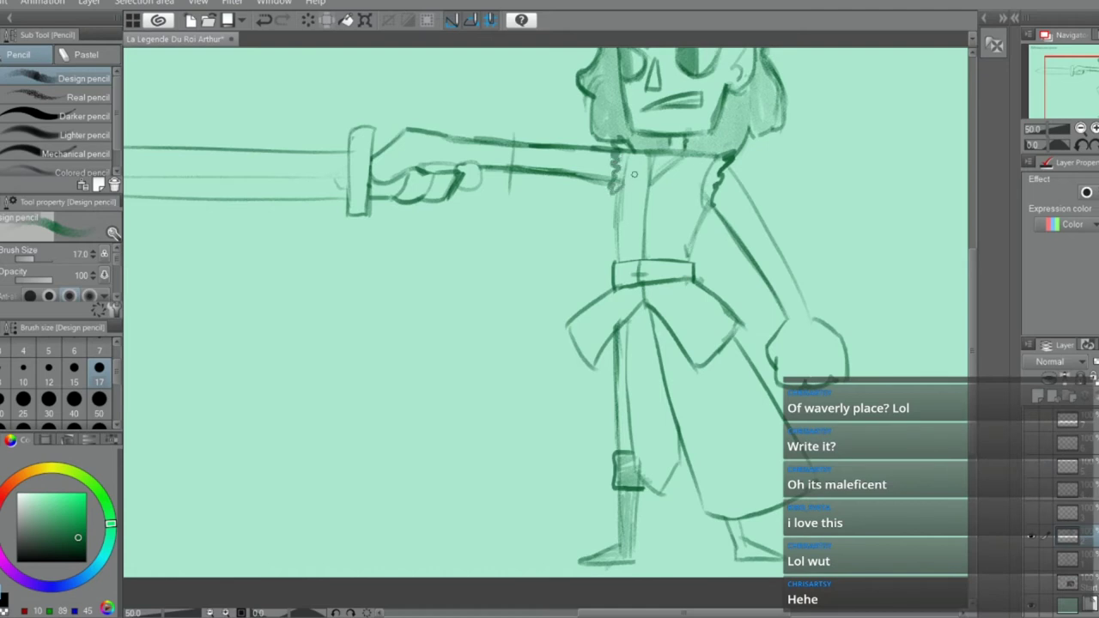
# Draw a wrapped bracer with crossing bands on the lowered forearm and erase the arm line running through it
pyautogui.moveTo(785, 318)
pyautogui.mouseDown()
pyautogui.moveTo(751, 267)
pyautogui.moveTo(774, 238)
pyautogui.moveTo(814, 308)
pyautogui.mouseUp()
pyautogui.moveTo(791, 260); pyautogui.dragTo(807, 315)
pyautogui.press('e')
pyautogui.moveTo(770, 261)
pyautogui.mouseDown()
pyautogui.moveTo(774, 290)
pyautogui.moveTo(782, 253)
pyautogui.moveTo(758, 273)
pyautogui.moveTo(769, 299)
pyautogui.moveTo(801, 294)
pyautogui.moveTo(797, 329)
pyautogui.mouseUp()
pyautogui.press('p')
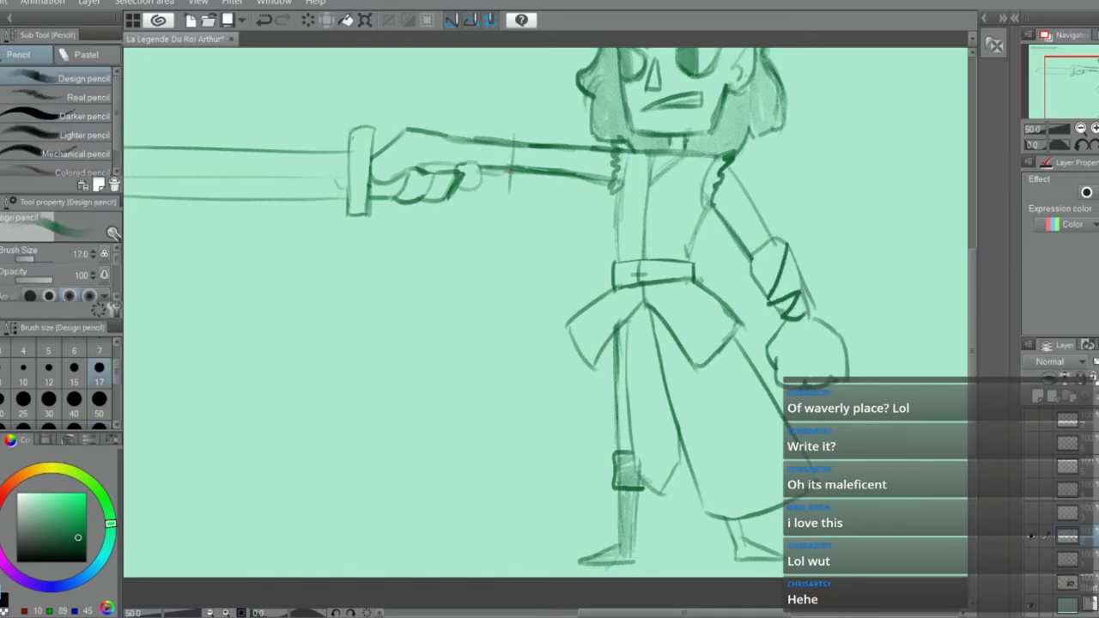
# Draw a matching wrapped bracer with zigzag bands around the outstretched forearm behind the sword hand
pyautogui.moveTo(533, 155)
pyautogui.mouseDown()
pyautogui.moveTo(517, 139)
pyautogui.moveTo(498, 168)
pyautogui.mouseUp()
pyautogui.moveTo(503, 139)
pyautogui.mouseDown()
pyautogui.moveTo(505, 187)
pyautogui.moveTo(512, 181)
pyautogui.mouseUp()
pyautogui.moveTo(522, 139); pyautogui.dragTo(517, 173)
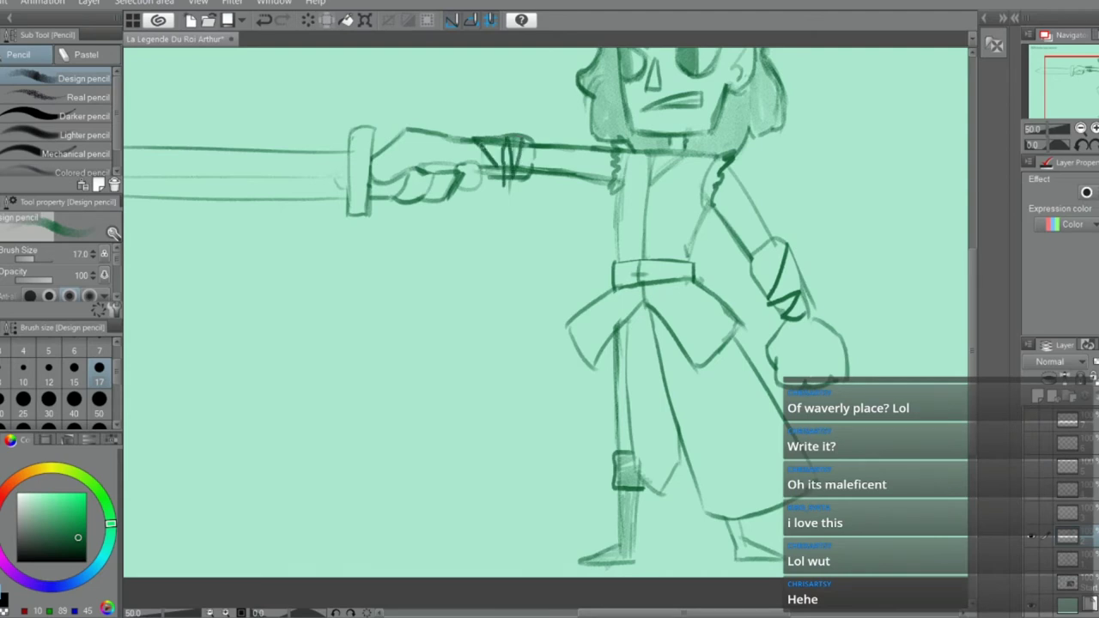
pyautogui.moveTo(480, 143); pyautogui.dragTo(486, 185)
pyautogui.moveTo(501, 153); pyautogui.dragTo(515, 174)
# Erase the sword blade's lower edge near the guard and redraw it as a cleaner line
pyautogui.hotkey('ctrl', '-')
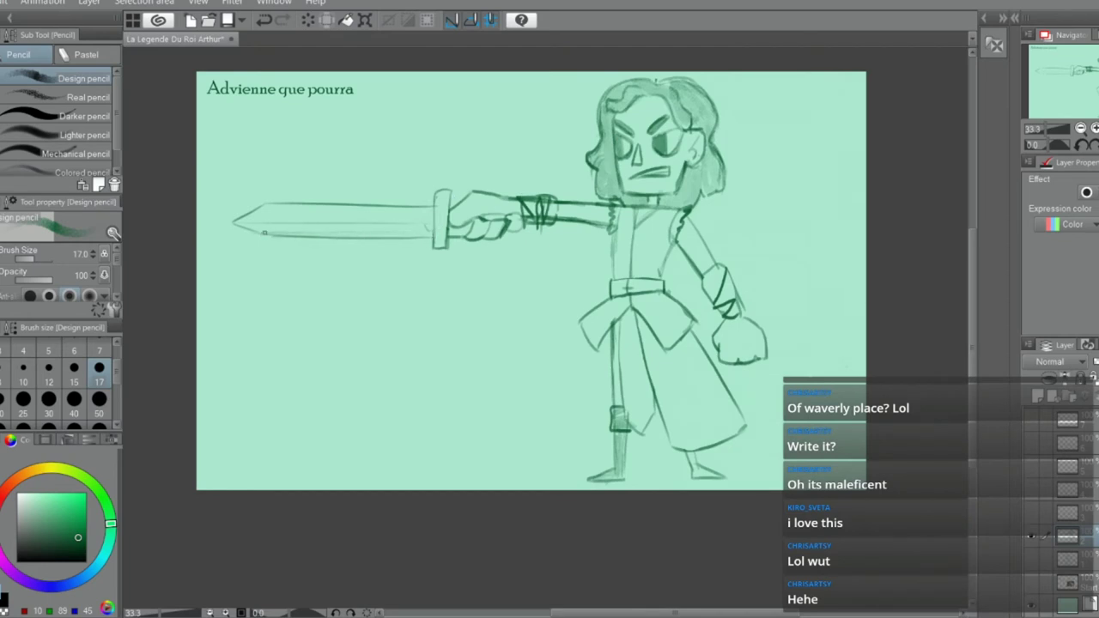
pyautogui.press('e')
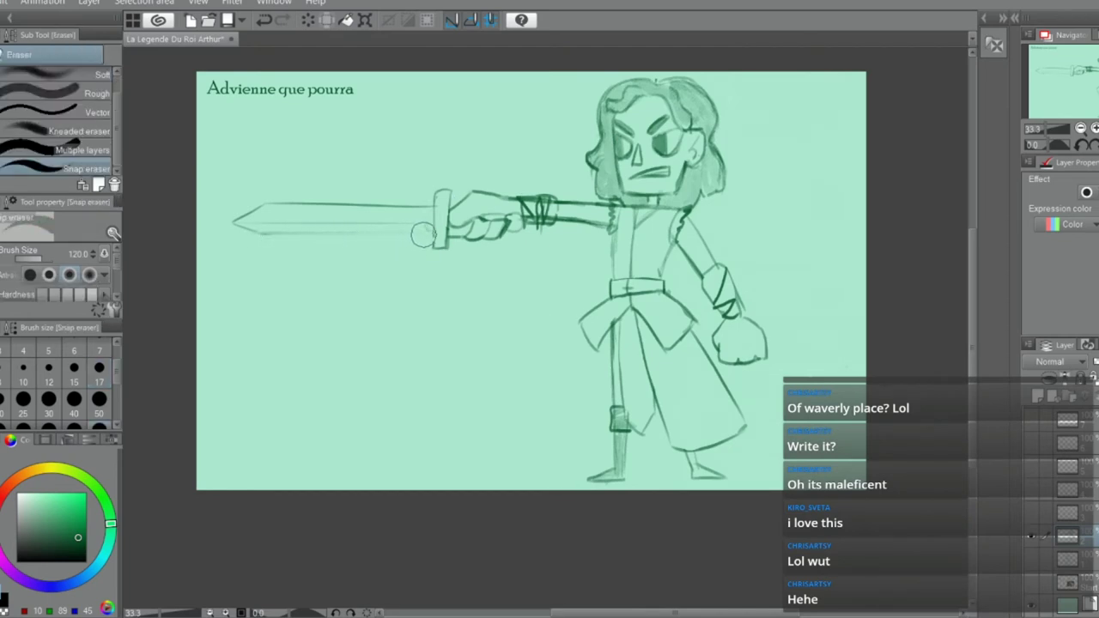
pyautogui.press('p')
pyautogui.moveTo(433, 229); pyautogui.dragTo(333, 231)
pyautogui.press('e')
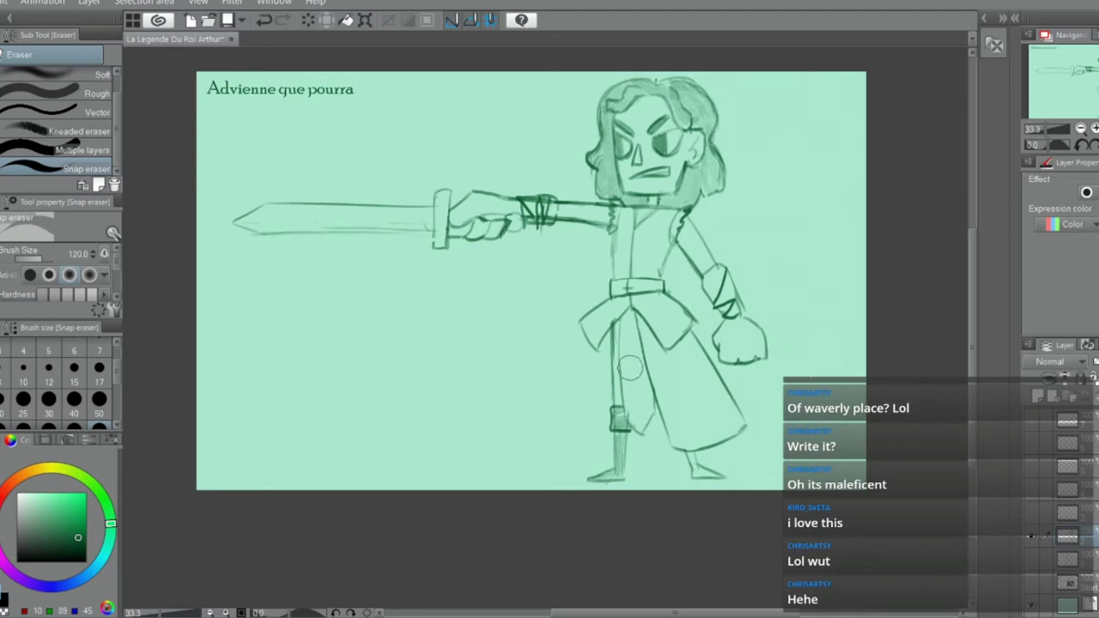
# Erase the stray line between the front sleeve and the chest, and draw a dark diagonal collar line up to the neck
pyautogui.scroll(2, 613, 313)
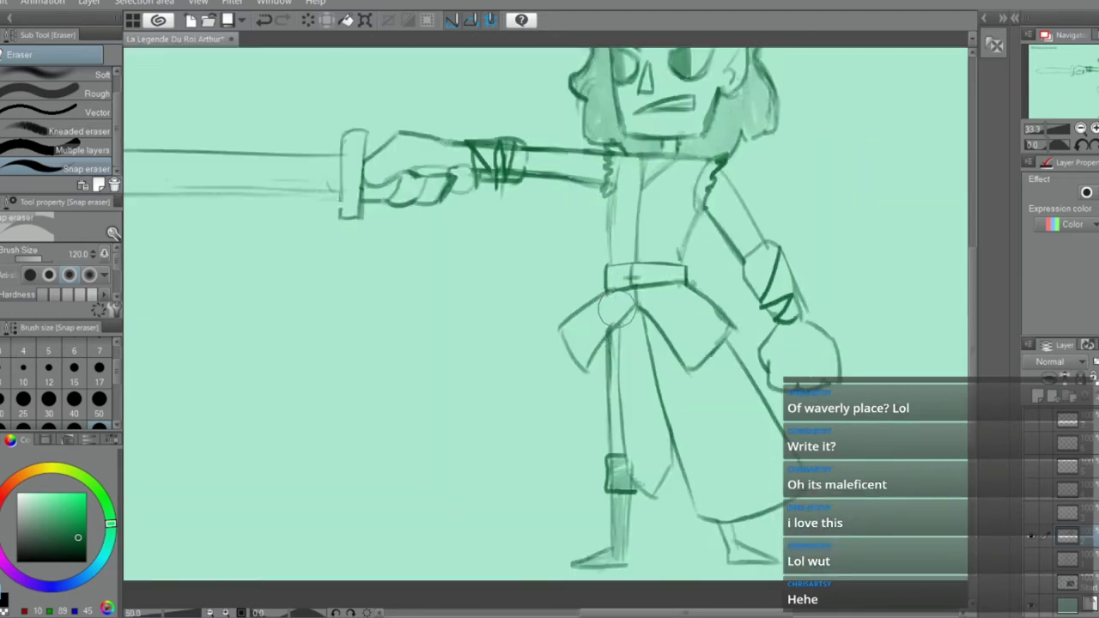
pyautogui.scroll(-1, 614, 319)
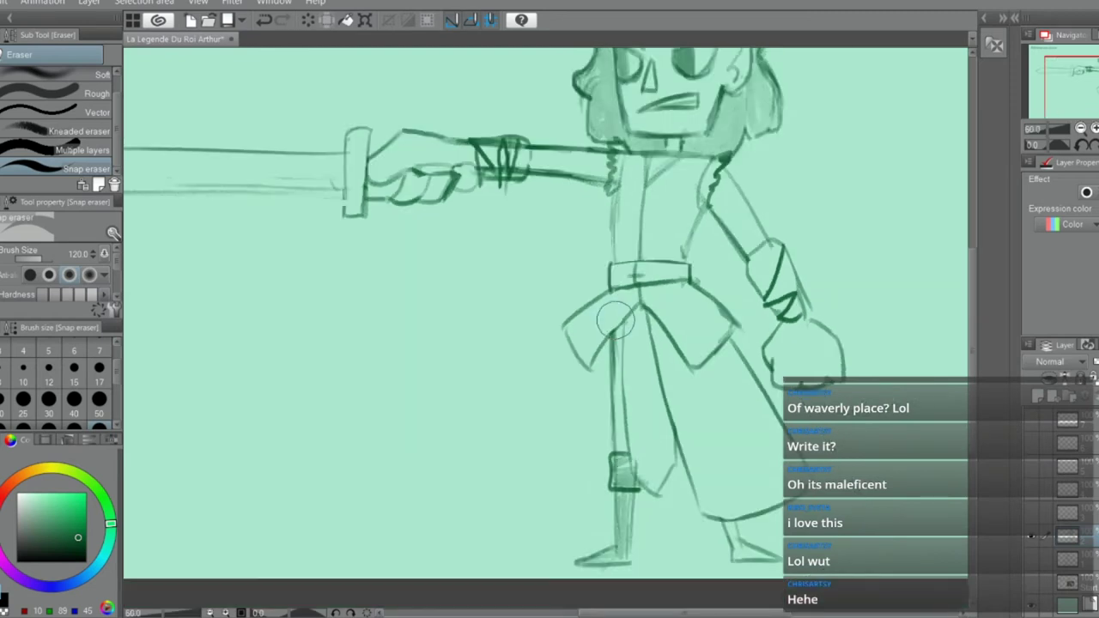
pyautogui.moveTo(633, 156)
pyautogui.mouseDown()
pyautogui.moveTo(630, 175)
pyautogui.moveTo(616, 162)
pyautogui.mouseUp()
pyautogui.scroll(2, 693, 125)
pyautogui.press('p')
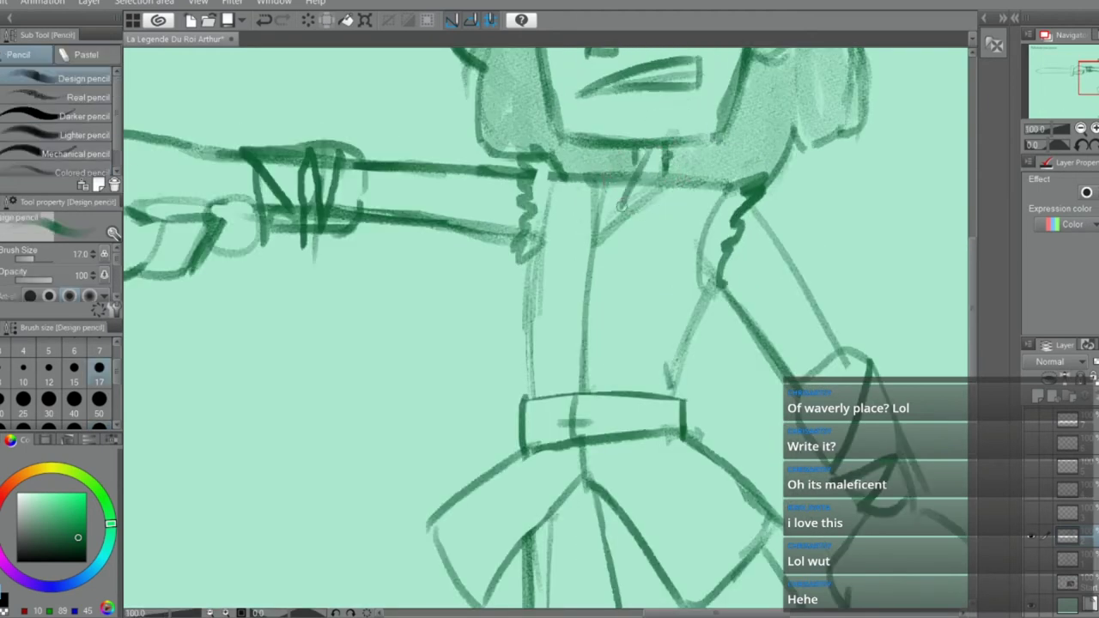
pyautogui.moveTo(642, 156)
pyautogui.mouseDown()
pyautogui.moveTo(701, 144)
pyautogui.moveTo(657, 169)
pyautogui.mouseUp()
pyautogui.hotkey('ctrl', 'z')
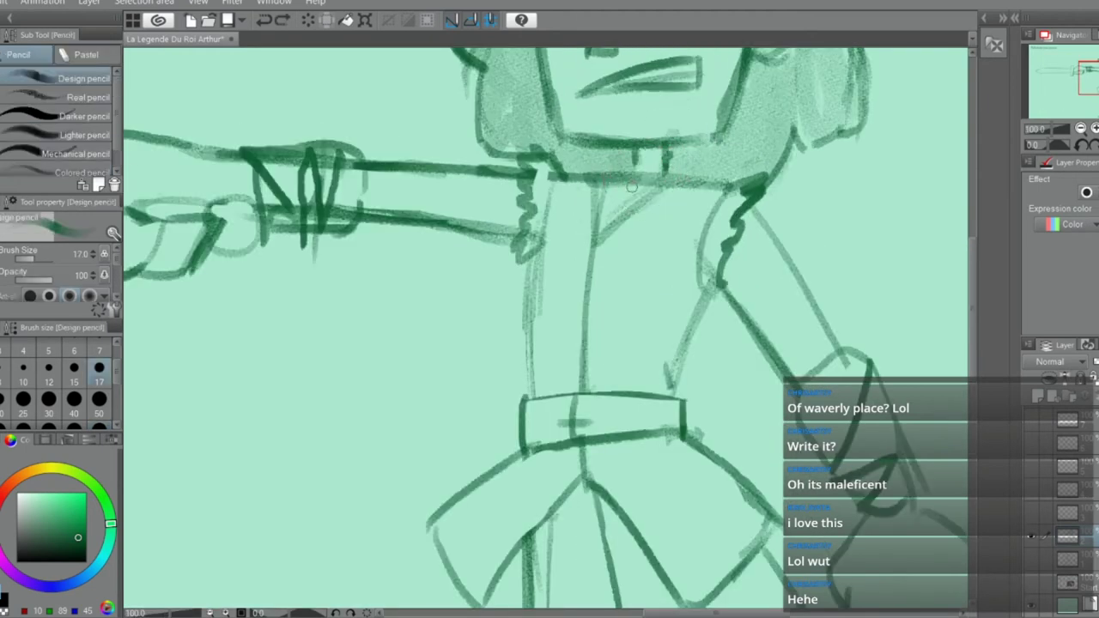
pyautogui.moveTo(614, 217)
pyautogui.mouseDown()
pyautogui.moveTo(684, 155)
pyautogui.moveTo(731, 146)
pyautogui.mouseUp()
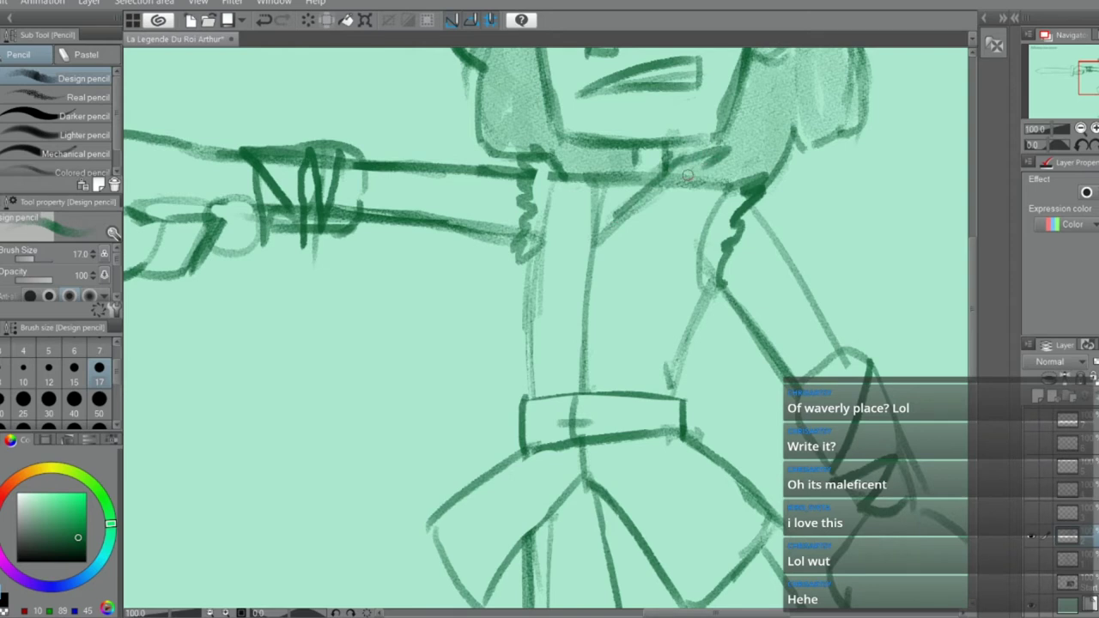
pyautogui.moveTo(687, 175)
pyautogui.mouseDown()
pyautogui.moveTo(719, 153)
pyautogui.moveTo(680, 171)
pyautogui.mouseUp()
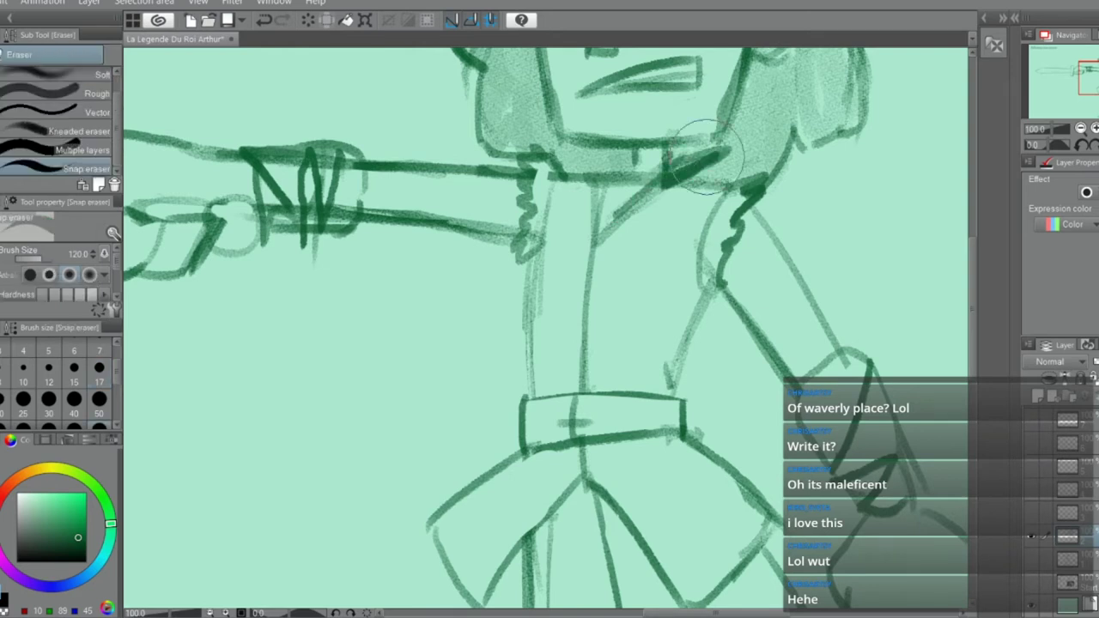
pyautogui.moveTo(587, 214); pyautogui.dragTo(583, 184)
pyautogui.hotkey('ctrl', 'z')
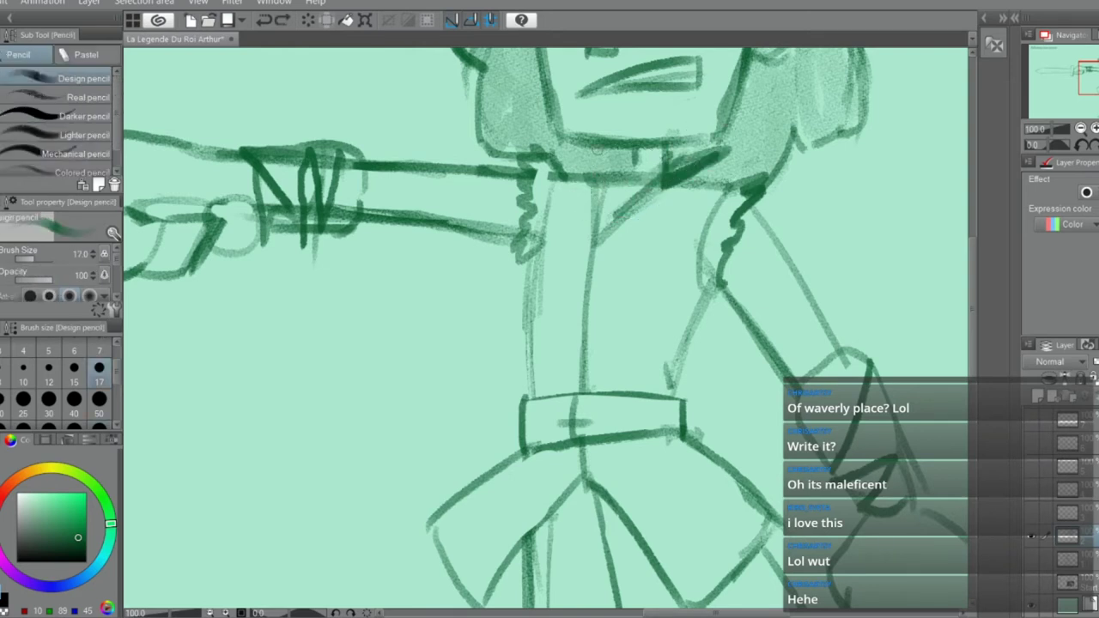
pyautogui.moveTo(600, 225)
pyautogui.mouseDown()
pyautogui.moveTo(589, 155)
pyautogui.moveTo(615, 144)
pyautogui.moveTo(590, 208)
pyautogui.mouseUp()
pyautogui.hotkey('ctrl', 'z')
# Draw the collar's folded V-shape at the neck, erase its excess line over the hair, and patch the hair shading
pyautogui.moveTo(629, 160)
pyautogui.mouseDown()
pyautogui.moveTo(594, 233)
pyautogui.moveTo(637, 174)
pyautogui.mouseUp()
pyautogui.moveTo(606, 223)
pyautogui.mouseDown()
pyautogui.moveTo(673, 156)
pyautogui.moveTo(710, 155)
pyautogui.mouseUp()
pyautogui.press('e')
pyautogui.moveTo(641, 197)
pyautogui.mouseDown()
pyautogui.moveTo(677, 158)
pyautogui.moveTo(726, 151)
pyautogui.moveTo(675, 182)
pyautogui.mouseUp()
pyautogui.press('b')
pyautogui.hotkey('ctrl', 'z')
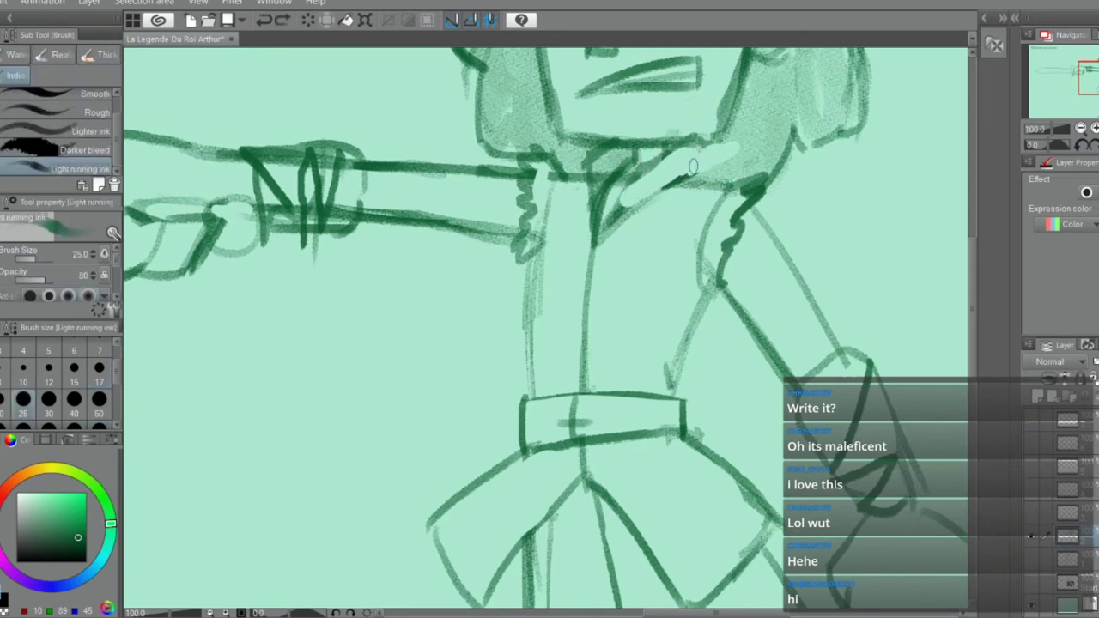
pyautogui.press('p')
pyautogui.moveTo(726, 144)
pyautogui.mouseDown()
pyautogui.moveTo(687, 181)
pyautogui.moveTo(704, 176)
pyautogui.mouseUp()
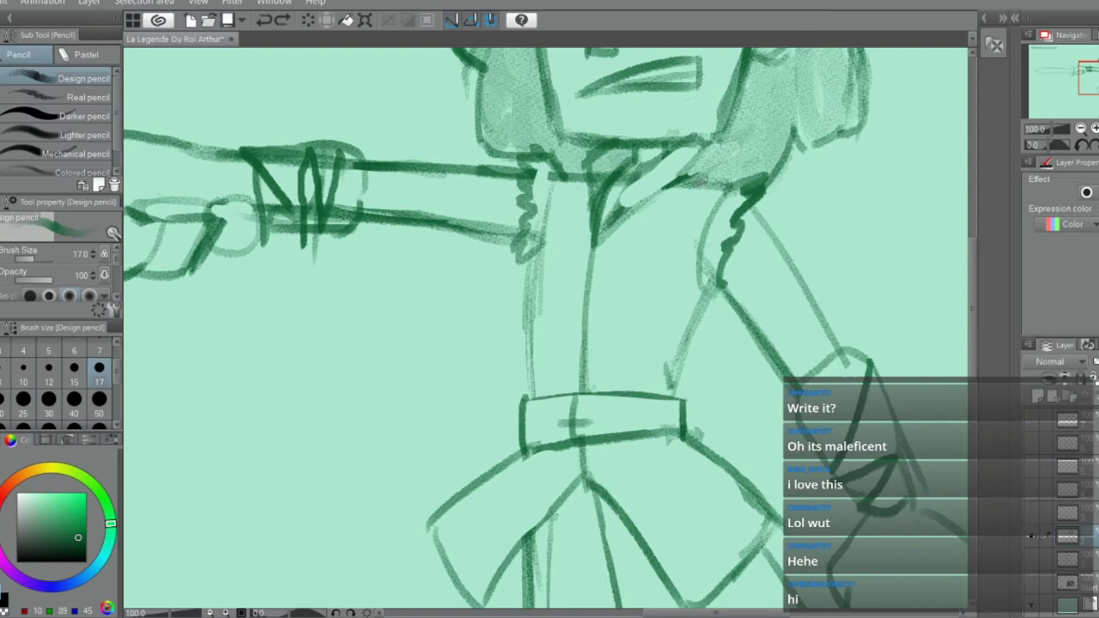
# Erase the rough strokes on the collar's front side and redraw the collar lines up to the jaw
pyautogui.press('e')
pyautogui.moveTo(602, 172)
pyautogui.mouseDown()
pyautogui.moveTo(634, 163)
pyautogui.moveTo(592, 228)
pyautogui.mouseUp()
pyautogui.press('p')
pyautogui.moveTo(636, 174)
pyautogui.mouseDown()
pyautogui.moveTo(620, 211)
pyautogui.moveTo(675, 176)
pyautogui.moveTo(666, 137)
pyautogui.moveTo(714, 137)
pyautogui.moveTo(632, 137)
pyautogui.moveTo(703, 135)
pyautogui.mouseUp()
pyautogui.press('e')
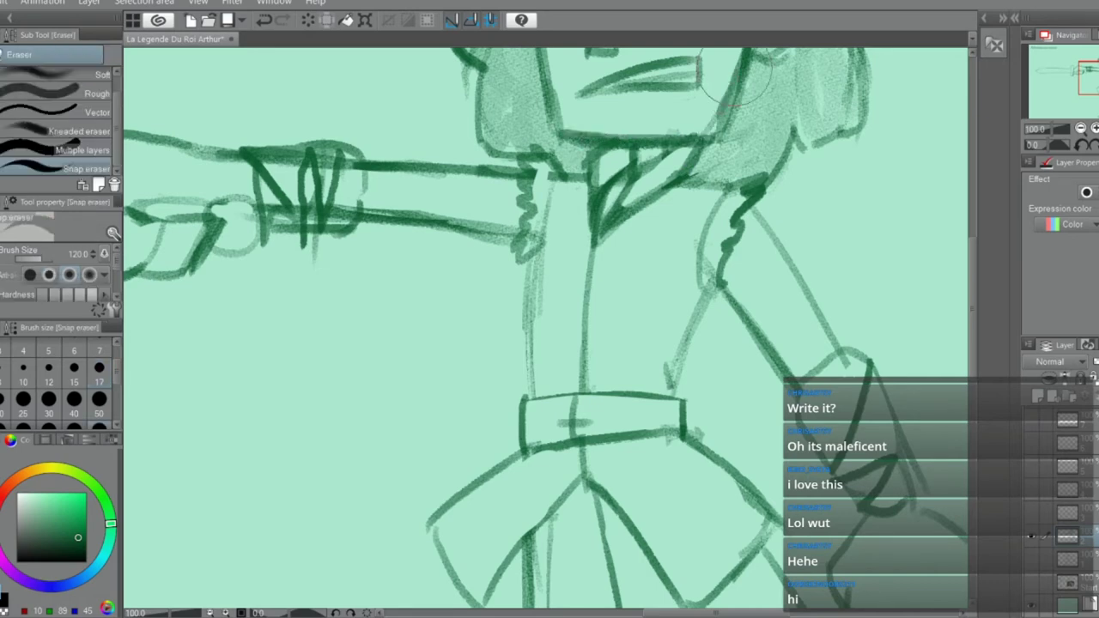
# Review the finished slides by toggling the visibility of the title, "L'Ouverture d'Excalibur" and "Advienne que pourra" layer groups
pyautogui.scroll(-4, 715, 158)
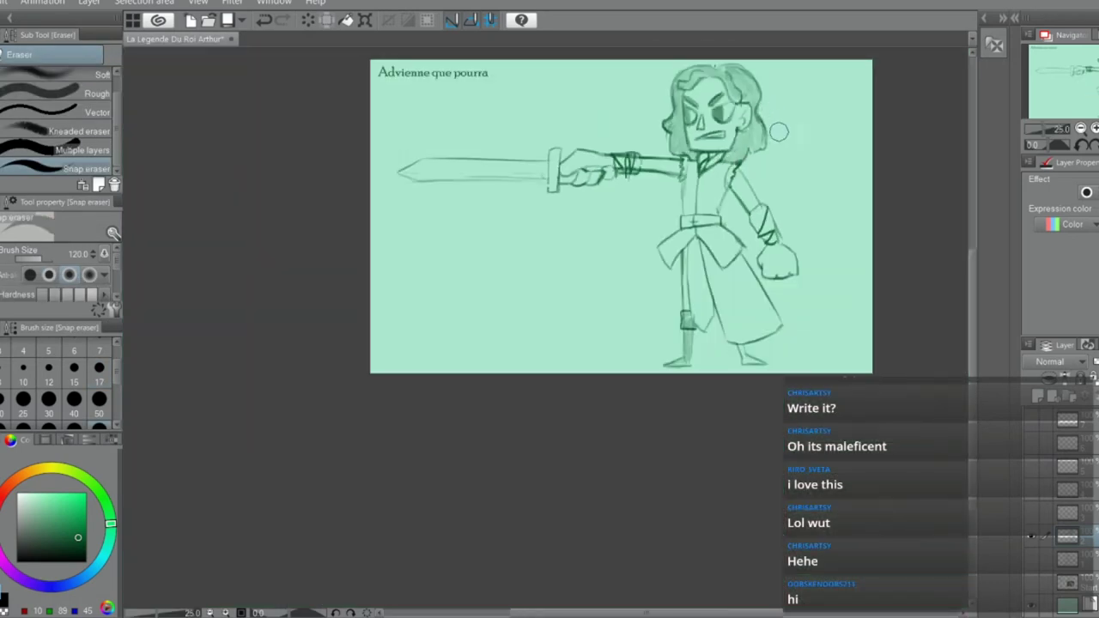
pyautogui.scroll(1, 869, 251)
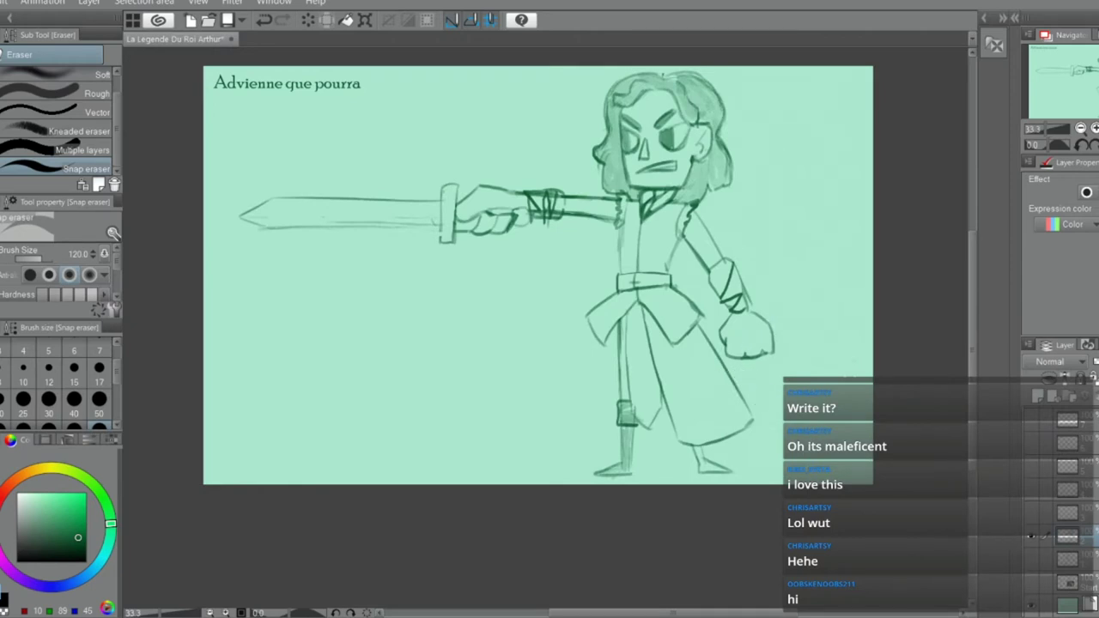
pyautogui.click(1036, 536)
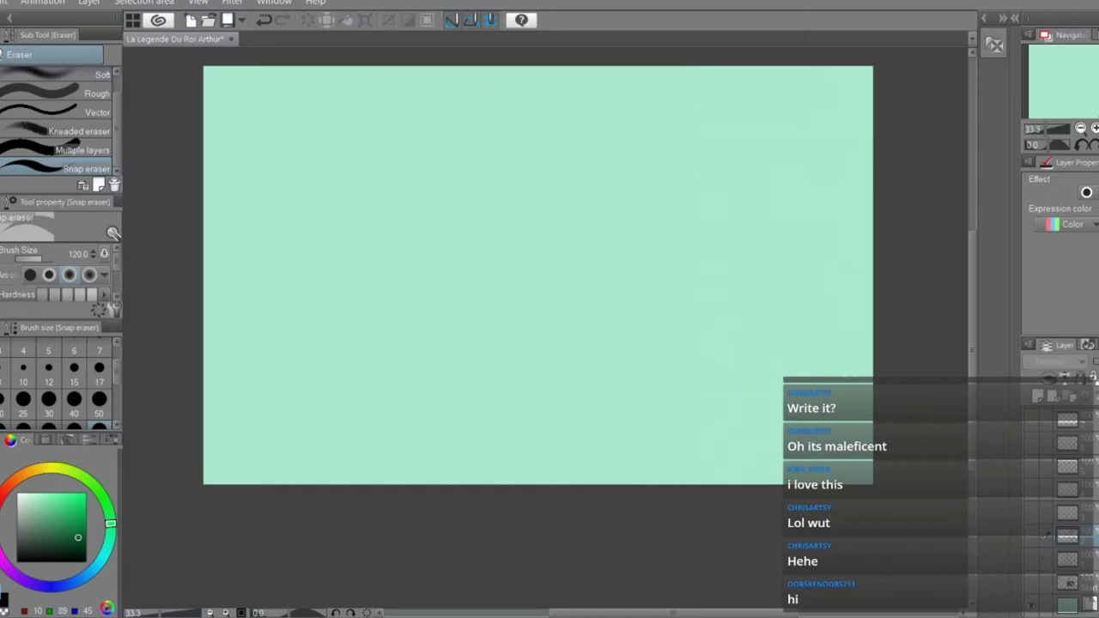
pyautogui.click(1036, 537)
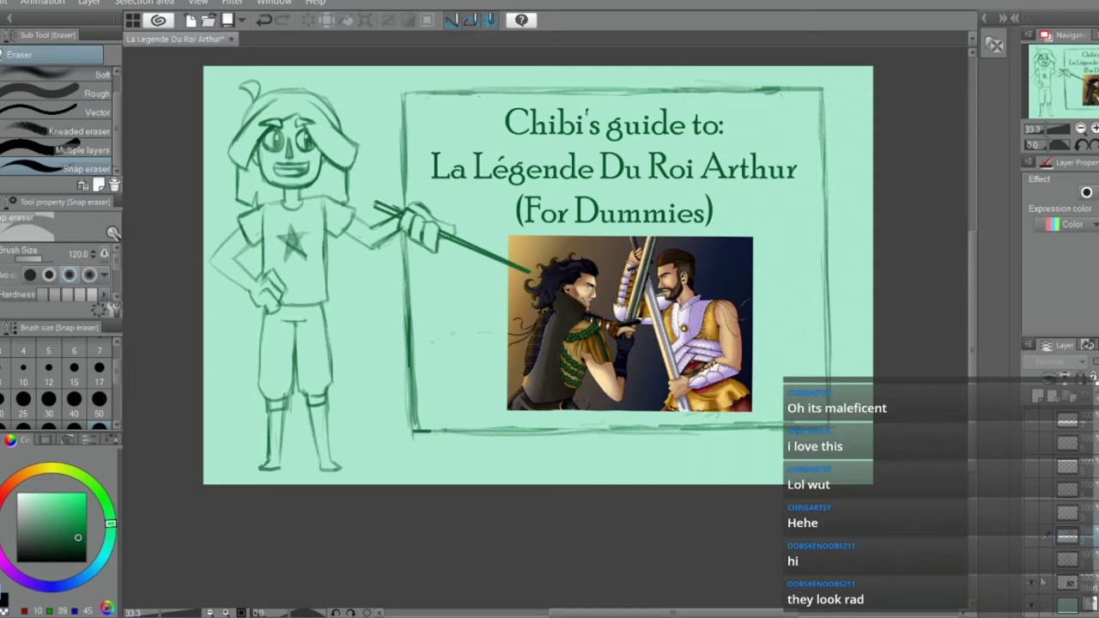
pyautogui.click(1033, 558)
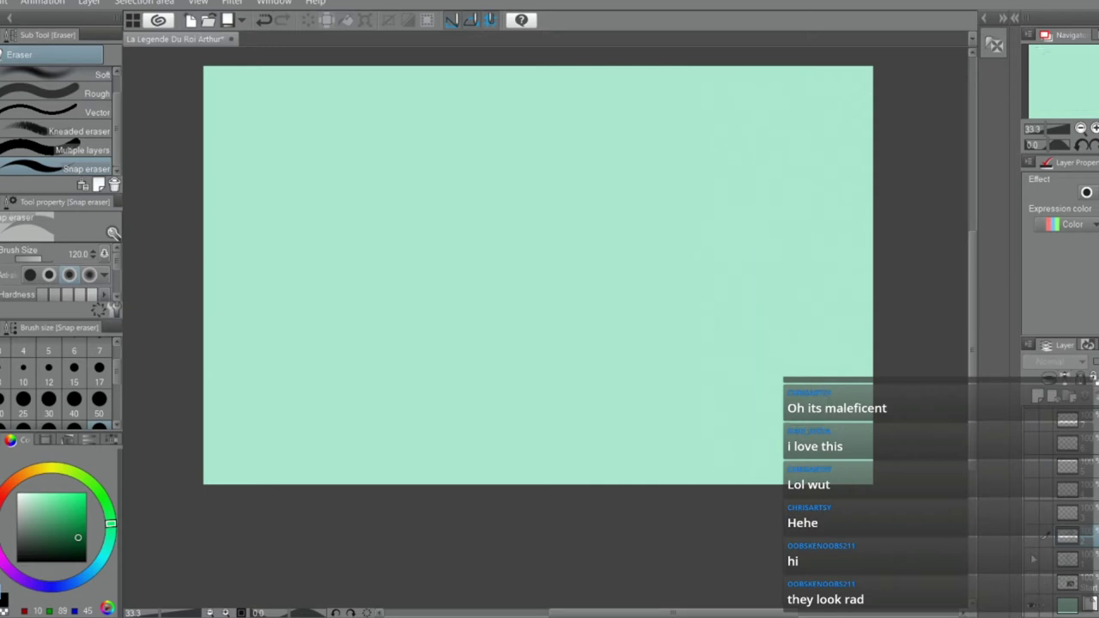
pyautogui.click(1033, 559)
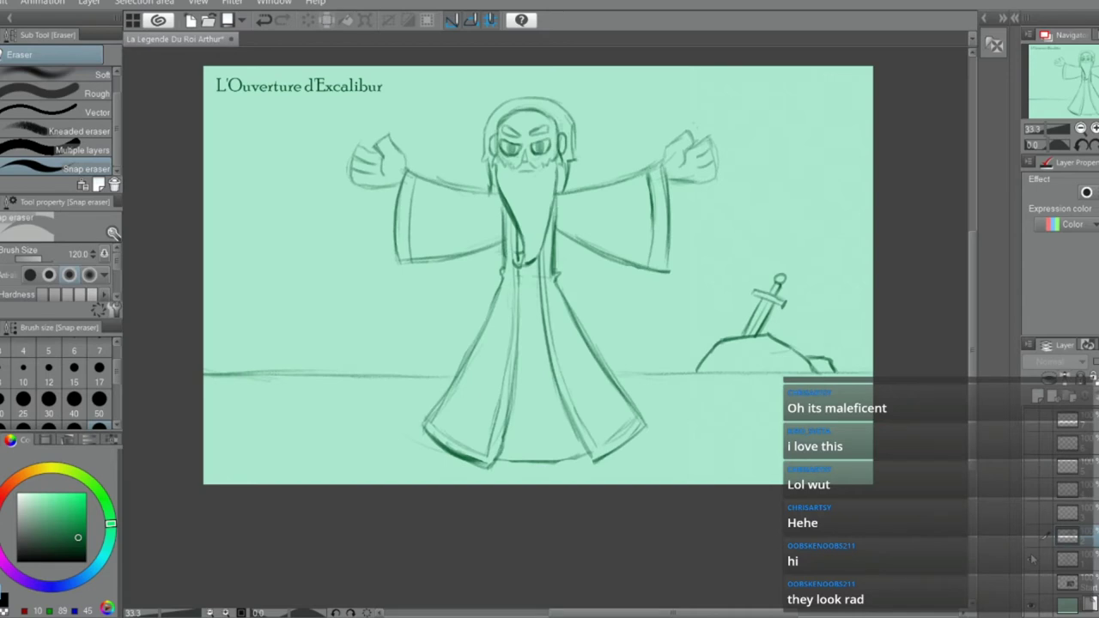
pyautogui.click(1032, 559)
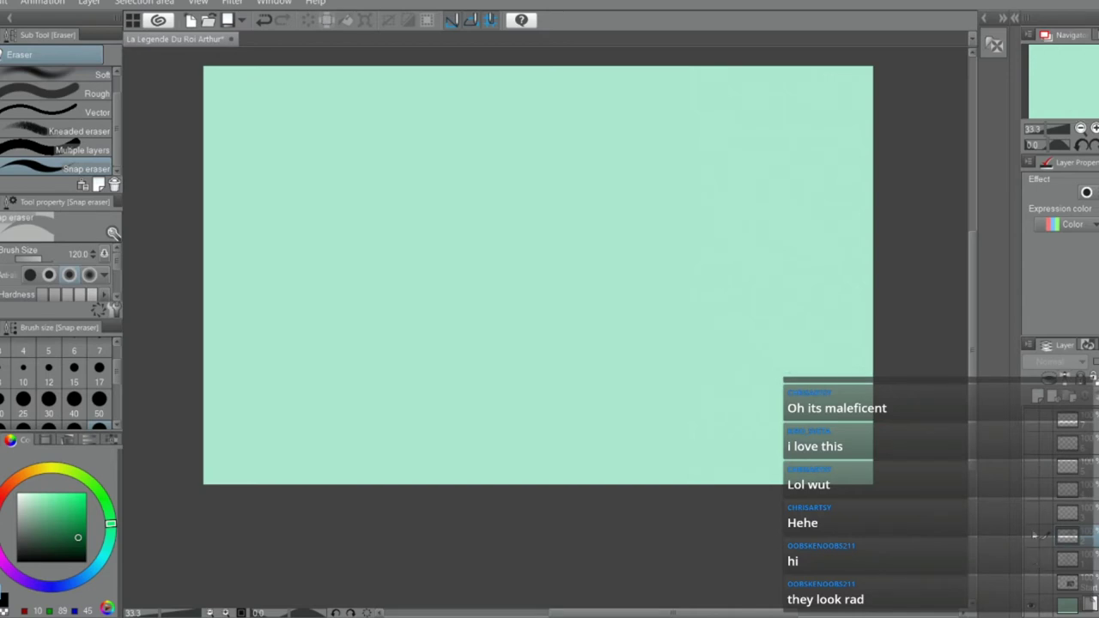
pyautogui.click(1034, 537)
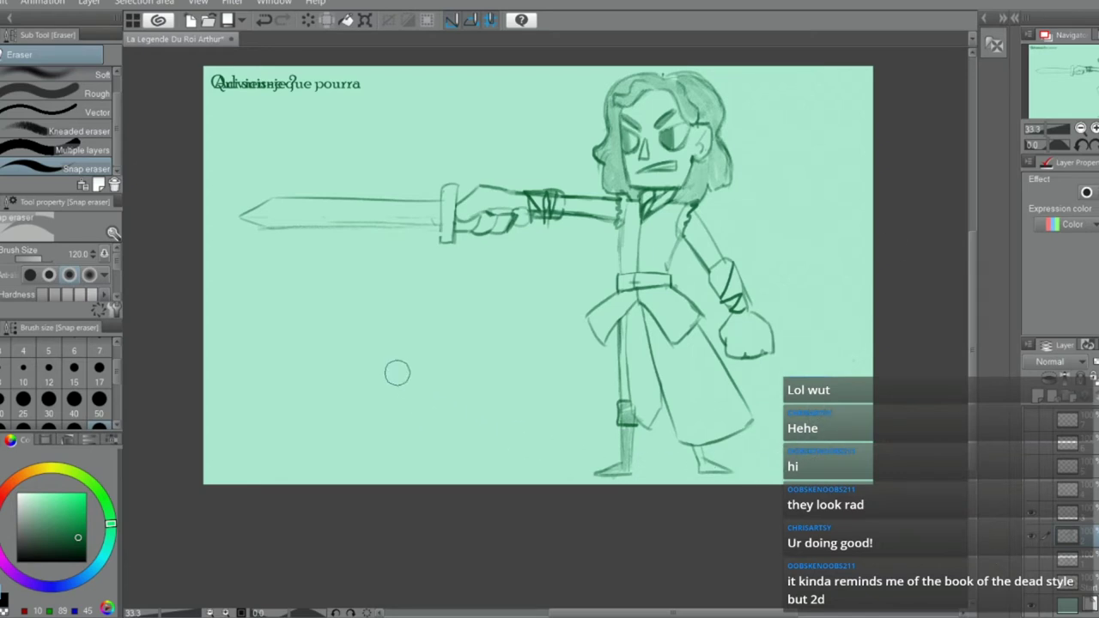
# Darken the sword blade's outline with the pencil, sharpening the tip and erasing stray marks around it
pyautogui.press('p')
pyautogui.moveTo(439, 201)
pyautogui.mouseDown()
pyautogui.moveTo(308, 202)
pyautogui.moveTo(348, 203)
pyautogui.moveTo(322, 199)
pyautogui.moveTo(244, 215)
pyautogui.mouseUp()
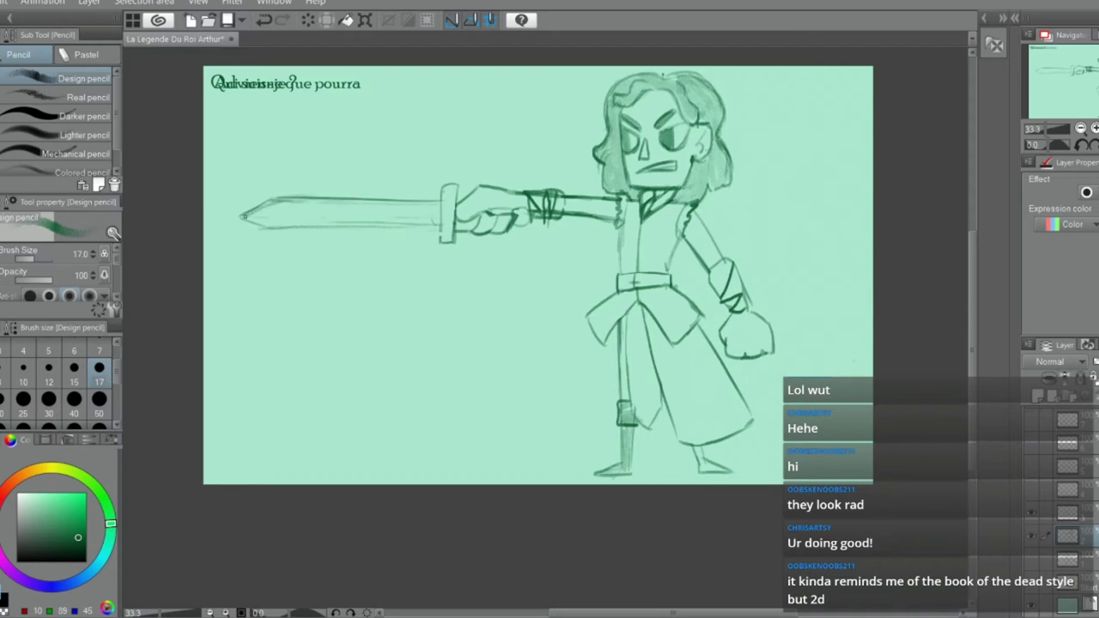
pyautogui.press('e')
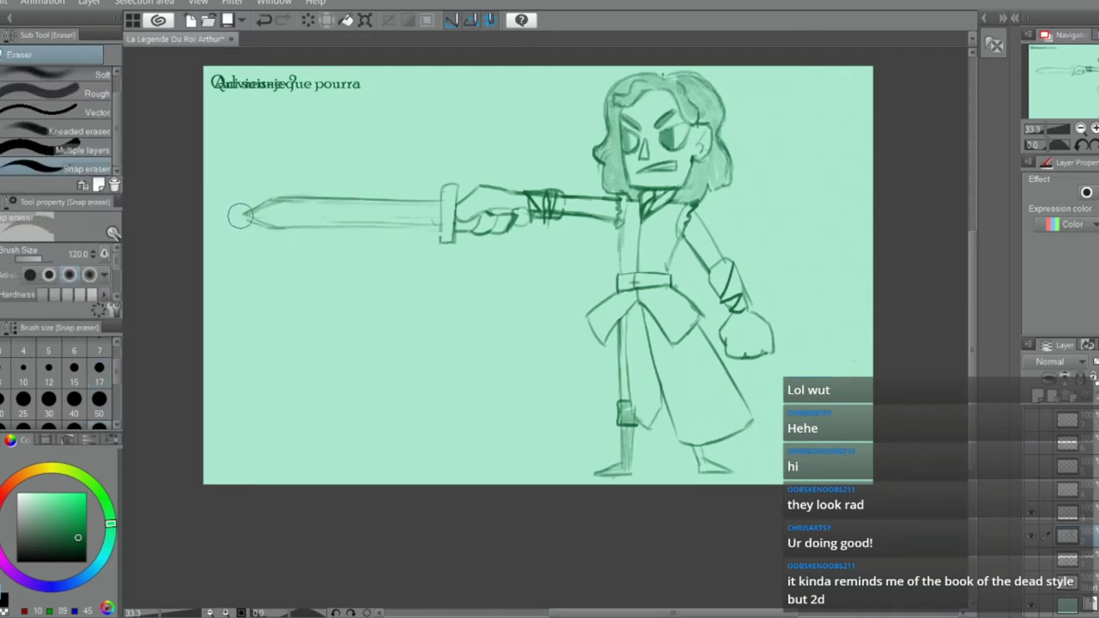
pyautogui.press('p')
pyautogui.moveTo(245, 213); pyautogui.dragTo(282, 201)
pyautogui.hotkey('shift', 'space')
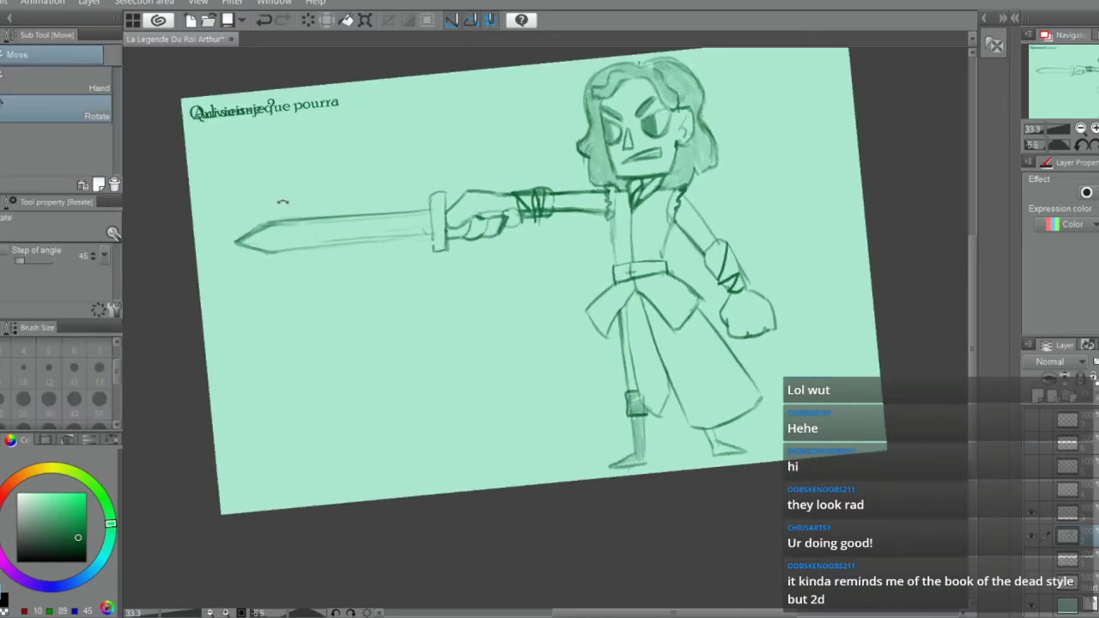
pyautogui.click(1095, 146)
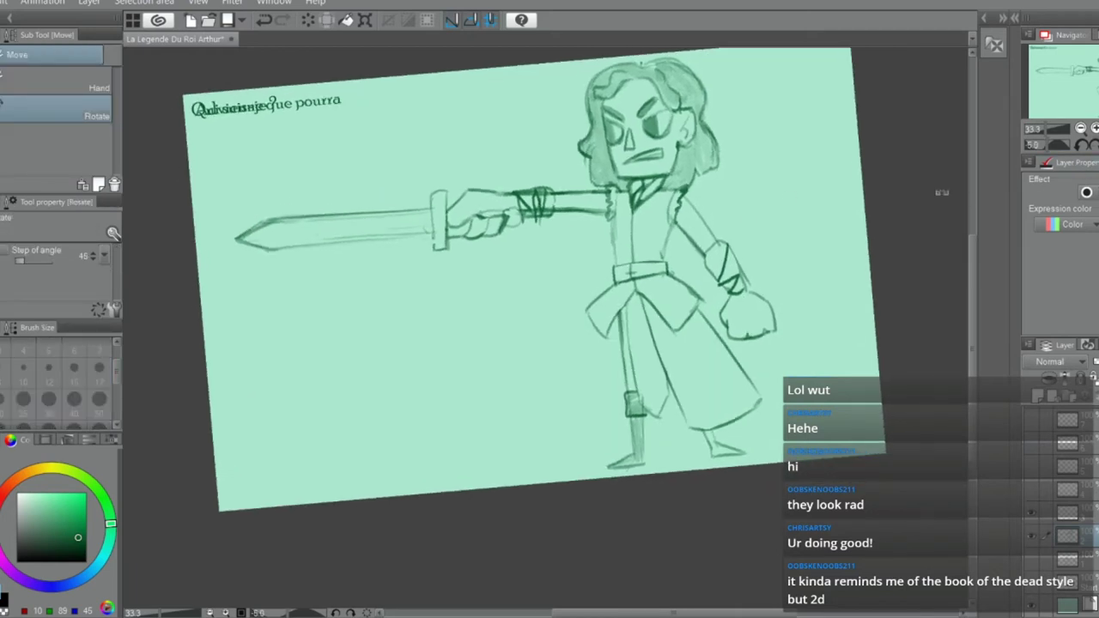
pyautogui.click(1092, 146)
pyautogui.press('e')
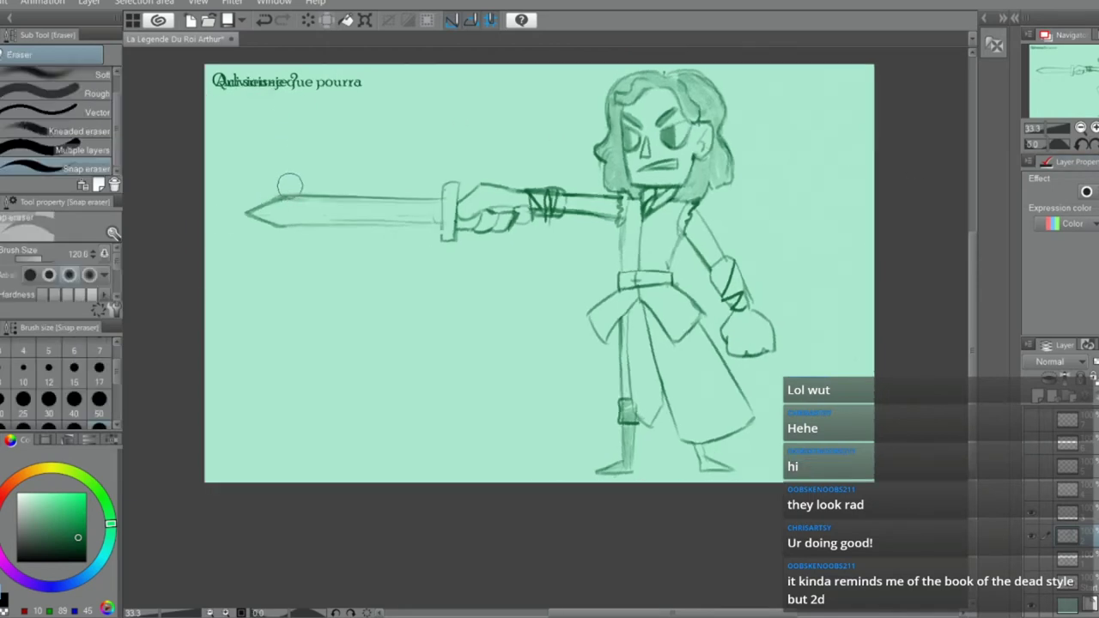
# Shade the rear lower leg, then fill the sword hand and its fingers with size 50 pencil shading
pyautogui.press('p')
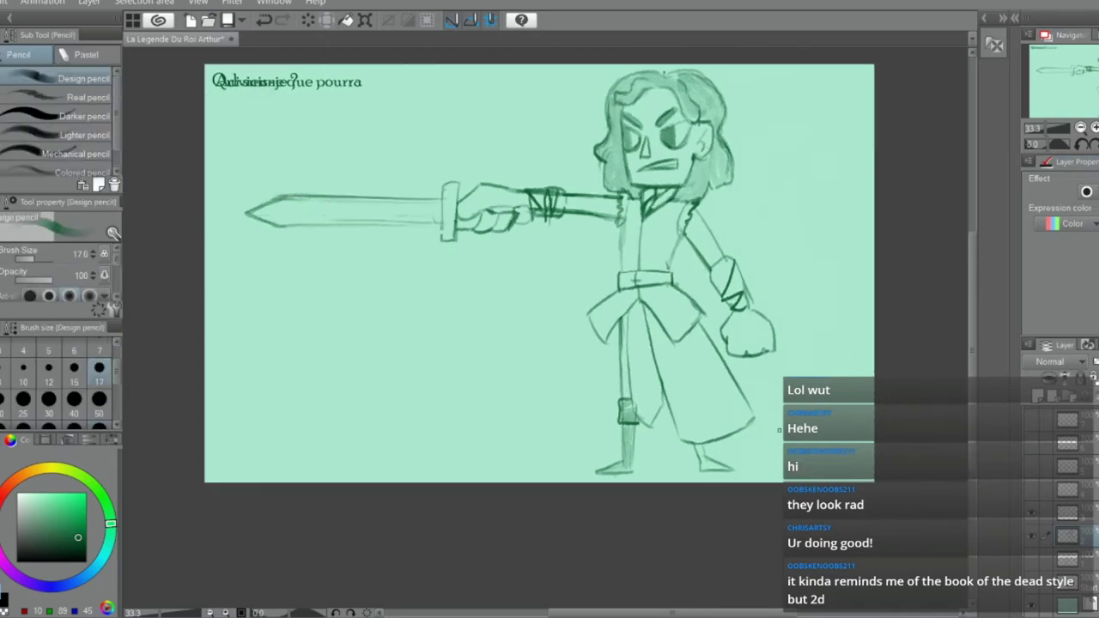
pyautogui.moveTo(694, 441); pyautogui.dragTo(702, 468)
pyautogui.click(99, 399)
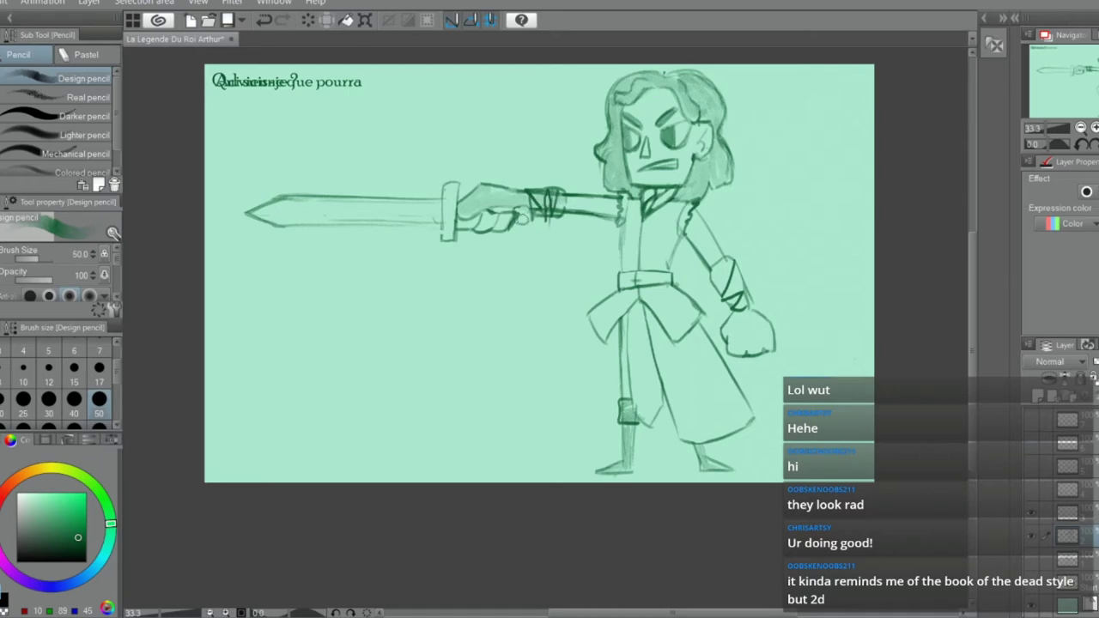
pyautogui.moveTo(477, 225); pyautogui.dragTo(519, 224)
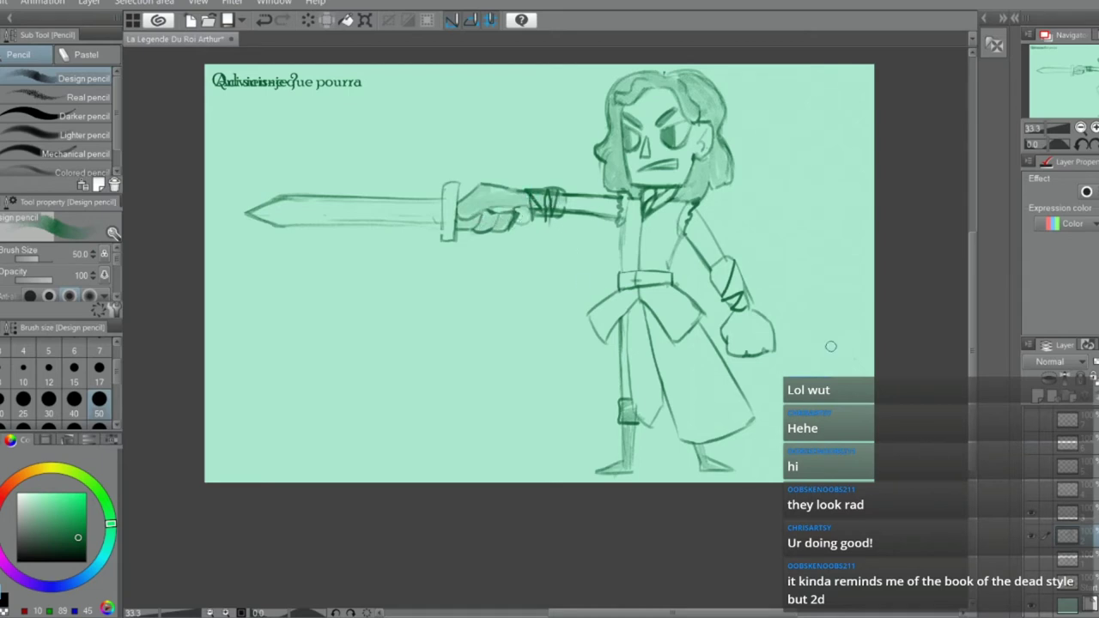
# Shade the rear arm's wrapped cuff and clenched fist with the size 50 pencil
pyautogui.moveTo(709, 273)
pyautogui.mouseDown()
pyautogui.moveTo(728, 301)
pyautogui.moveTo(727, 345)
pyautogui.moveTo(743, 308)
pyautogui.mouseUp()
pyautogui.hotkey('ctrl', 'z')
pyautogui.moveTo(723, 271)
pyautogui.mouseDown()
pyautogui.moveTo(740, 316)
pyautogui.moveTo(732, 267)
pyautogui.mouseUp()
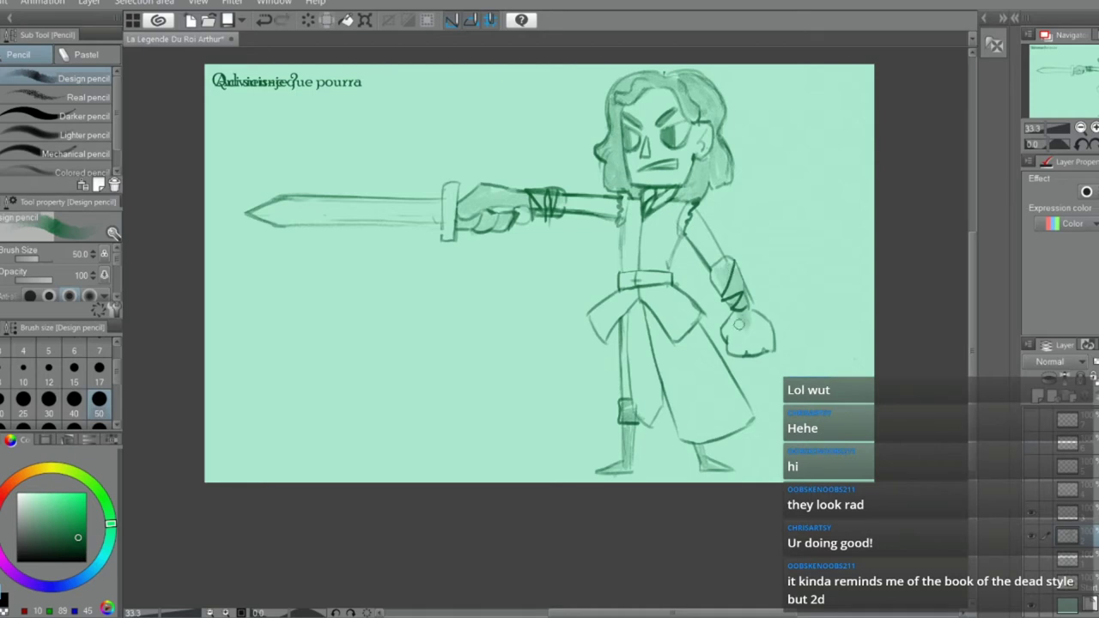
pyautogui.moveTo(739, 324)
pyautogui.mouseDown()
pyautogui.moveTo(720, 333)
pyautogui.moveTo(743, 344)
pyautogui.moveTo(755, 327)
pyautogui.moveTo(765, 339)
pyautogui.moveTo(755, 337)
pyautogui.moveTo(756, 351)
pyautogui.mouseUp()
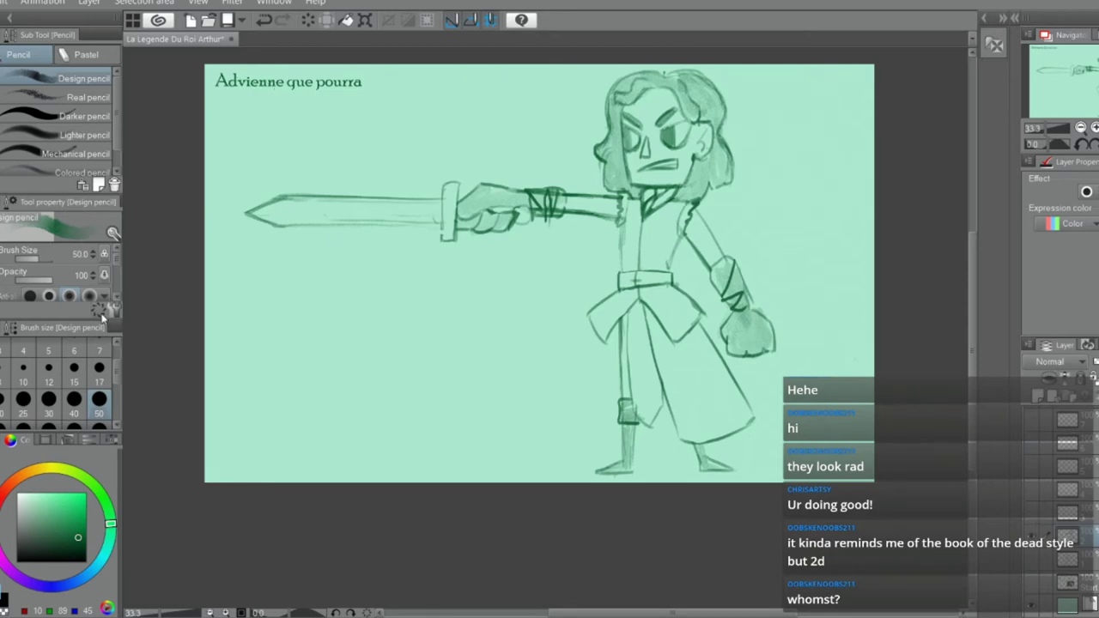
# Handwrite the letters "Maleag" above the sword with the pencil at size 17
pyautogui.click(100, 359)
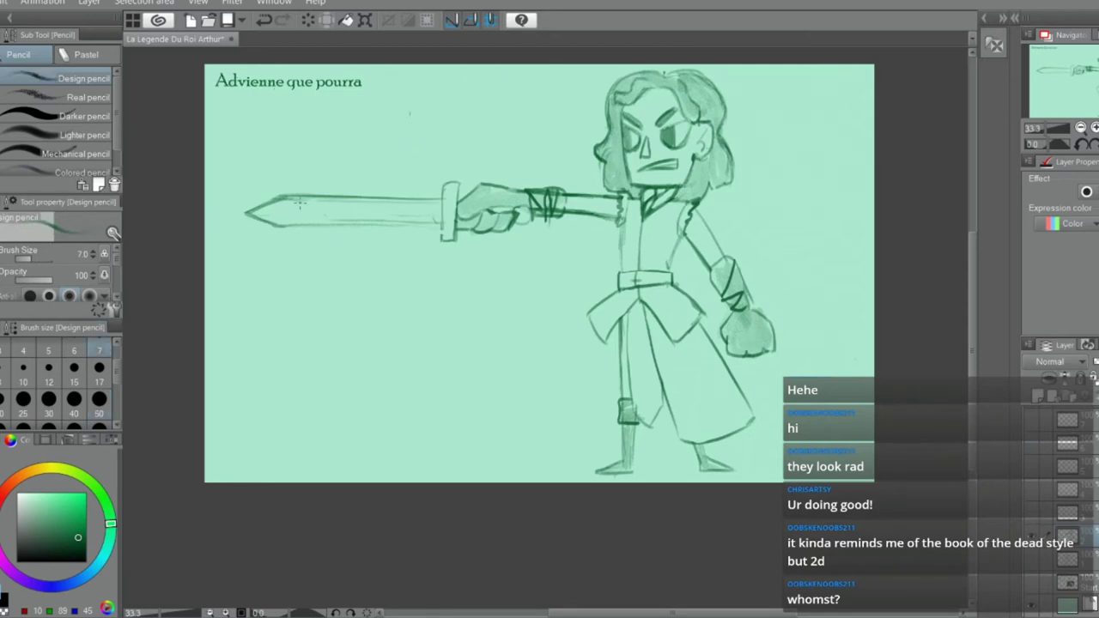
pyautogui.click(100, 382)
pyautogui.moveTo(410, 109)
pyautogui.mouseDown()
pyautogui.moveTo(421, 142)
pyautogui.moveTo(411, 111)
pyautogui.moveTo(441, 140)
pyautogui.moveTo(463, 137)
pyautogui.mouseUp()
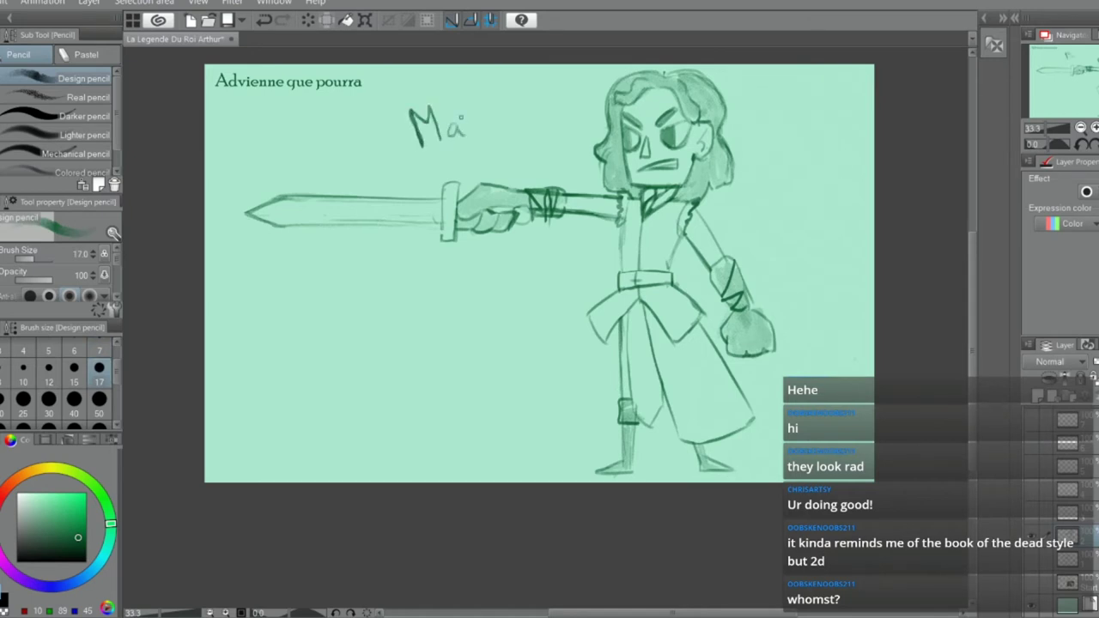
pyautogui.moveTo(451, 91)
pyautogui.mouseDown()
pyautogui.moveTo(473, 135)
pyautogui.moveTo(504, 129)
pyautogui.moveTo(510, 143)
pyautogui.mouseUp()
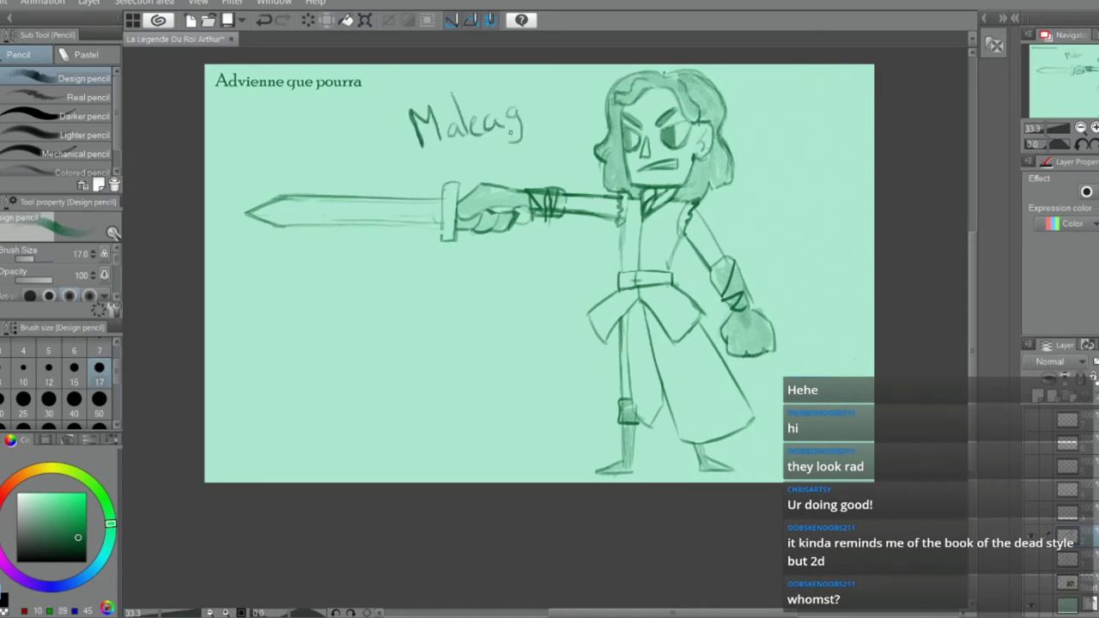
# Finish hand-lettering the name "Maleagant" above the sword with the design pencil
pyautogui.moveTo(532, 103)
pyautogui.mouseDown()
pyautogui.moveTo(542, 117)
pyautogui.moveTo(561, 108)
pyautogui.mouseUp()
pyautogui.moveTo(553, 96); pyautogui.dragTo(570, 94)
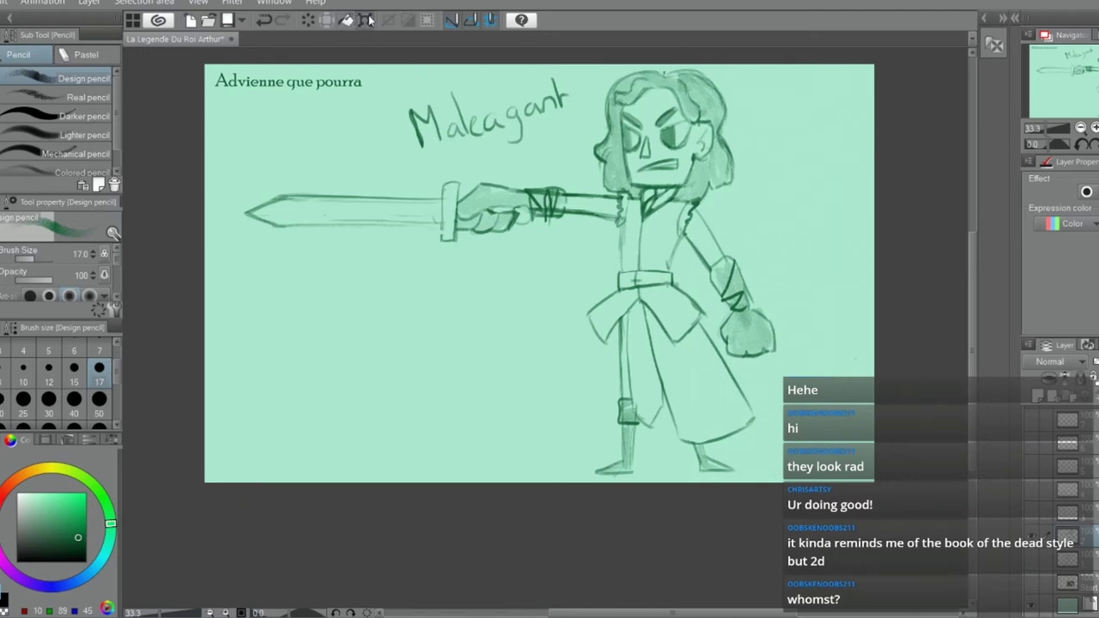
pyautogui.hotkey('ctrl', 't')
pyautogui.moveTo(607, 295); pyautogui.dragTo(627, 292)
pyautogui.hotkey('ctrl', 'z')
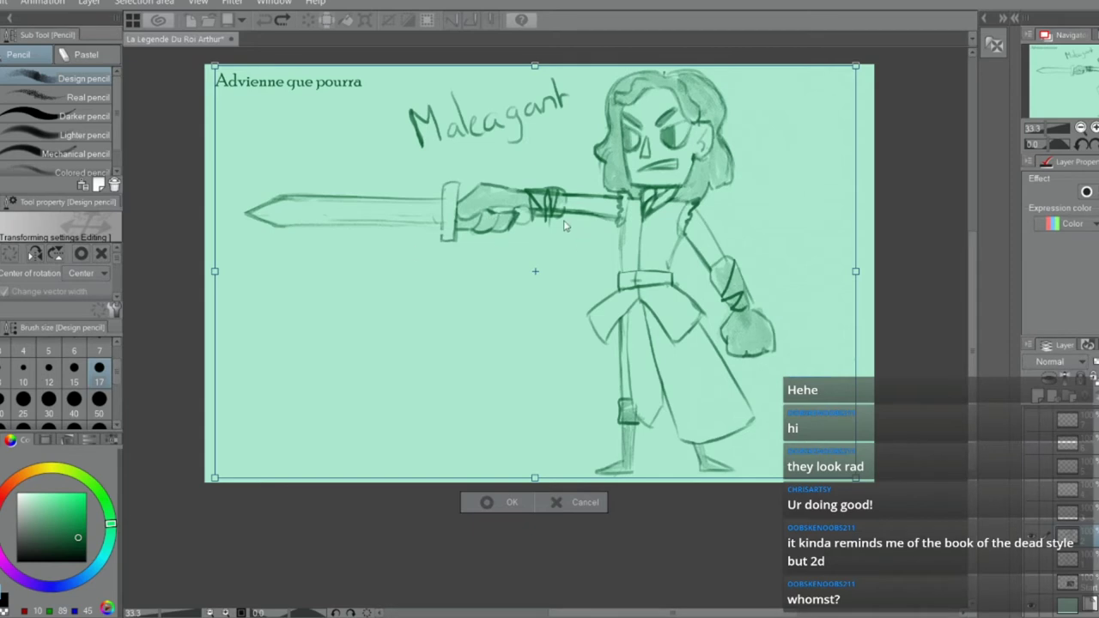
pyautogui.press('Return')
# Lasso the character, sword and lettering, and shift them horizontally toward the canvas's right edge
pyautogui.press('m')
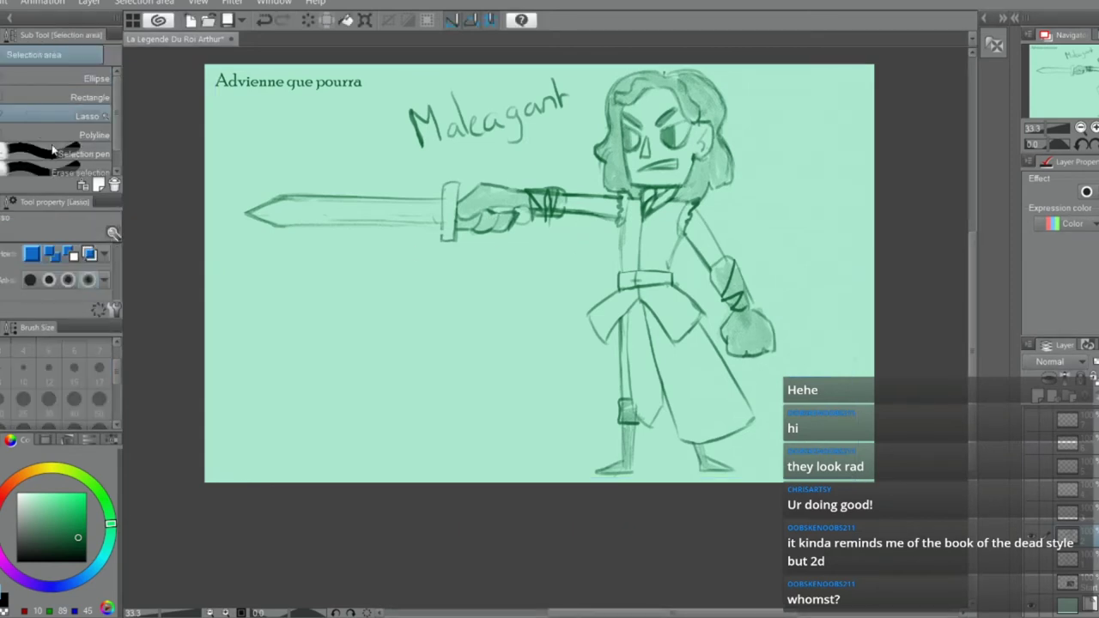
pyautogui.moveTo(418, 69)
pyautogui.mouseDown()
pyautogui.moveTo(382, 104)
pyautogui.moveTo(206, 396)
pyautogui.moveTo(755, 505)
pyautogui.moveTo(738, 43)
pyautogui.mouseUp()
pyautogui.click(600, 537)
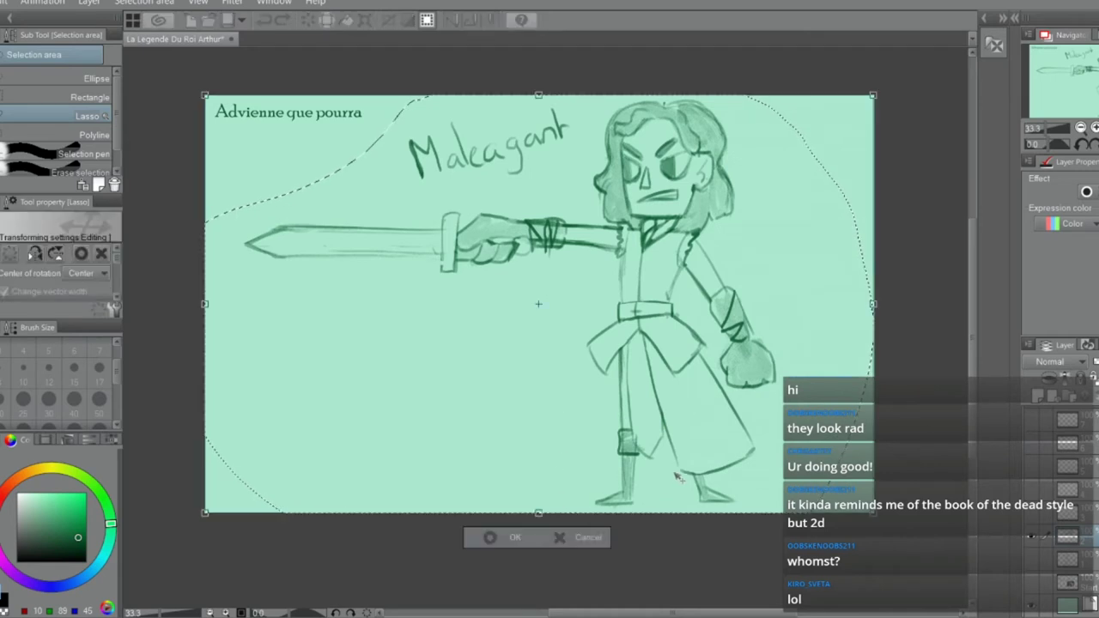
pyautogui.moveTo(678, 473); pyautogui.dragTo(723, 473)
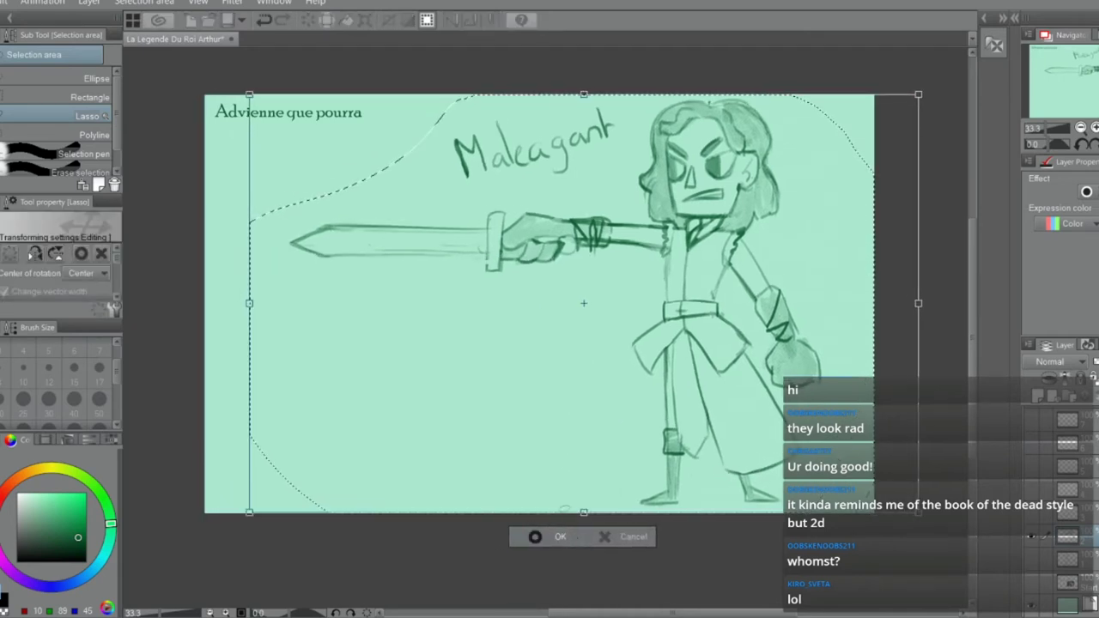
pyautogui.click(534, 538)
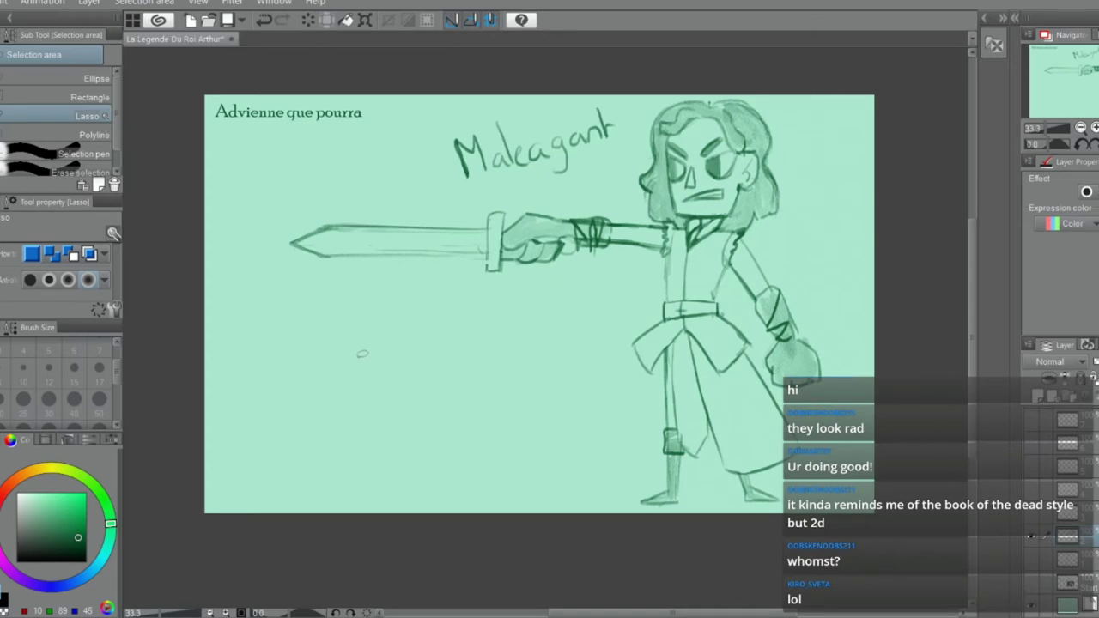
pyautogui.press('p')
pyautogui.moveTo(341, 309); pyautogui.dragTo(364, 390)
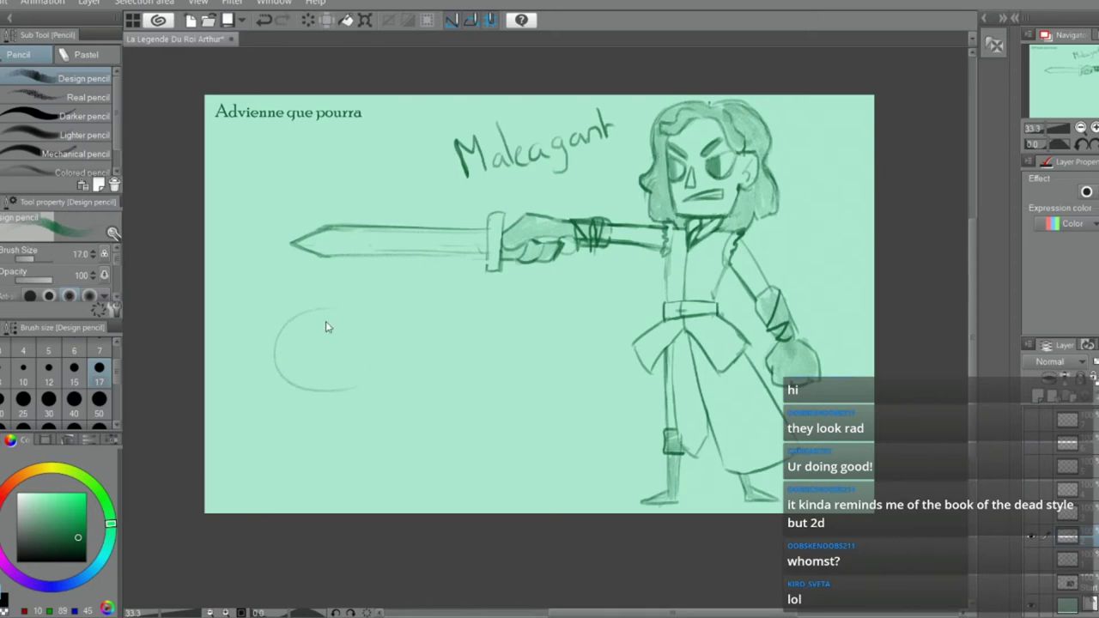
pyautogui.hotkey('ctrl', 'z')
# Try rotating the lassoed sword arm about the shoulder so the blade points diagonally downward
pyautogui.press('m')
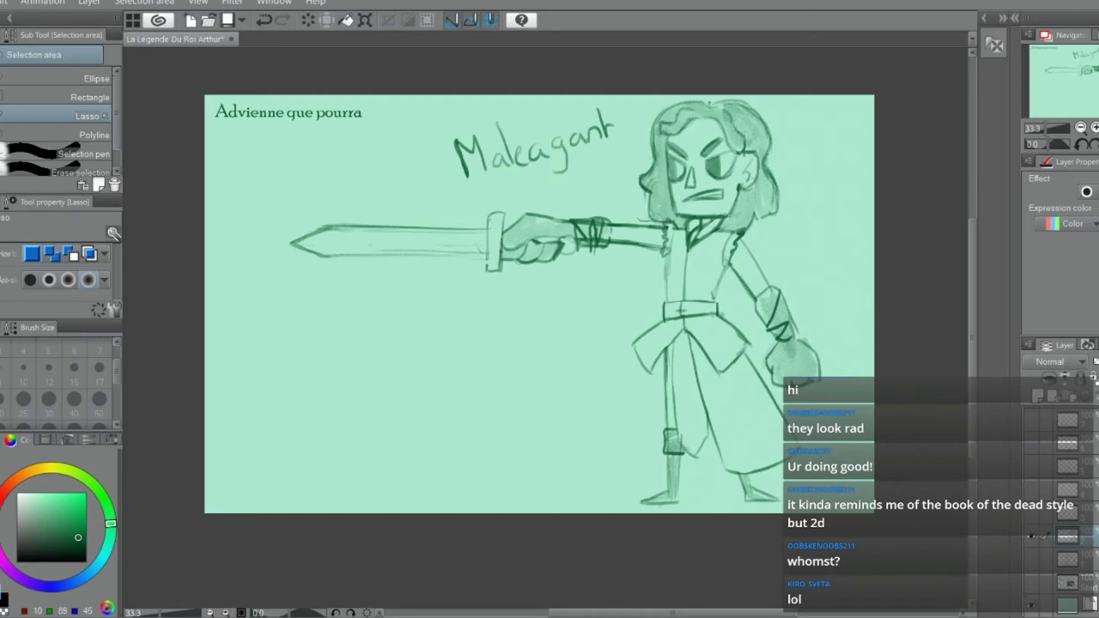
pyautogui.moveTo(642, 215); pyautogui.dragTo(645, 223)
pyautogui.hotkey('ctrl', 'd')
pyautogui.moveTo(660, 249)
pyautogui.mouseDown()
pyautogui.moveTo(577, 333)
pyautogui.moveTo(355, 357)
pyautogui.moveTo(304, 212)
pyautogui.moveTo(455, 197)
pyautogui.moveTo(618, 198)
pyautogui.moveTo(657, 216)
pyautogui.mouseUp()
pyautogui.click(527, 412)
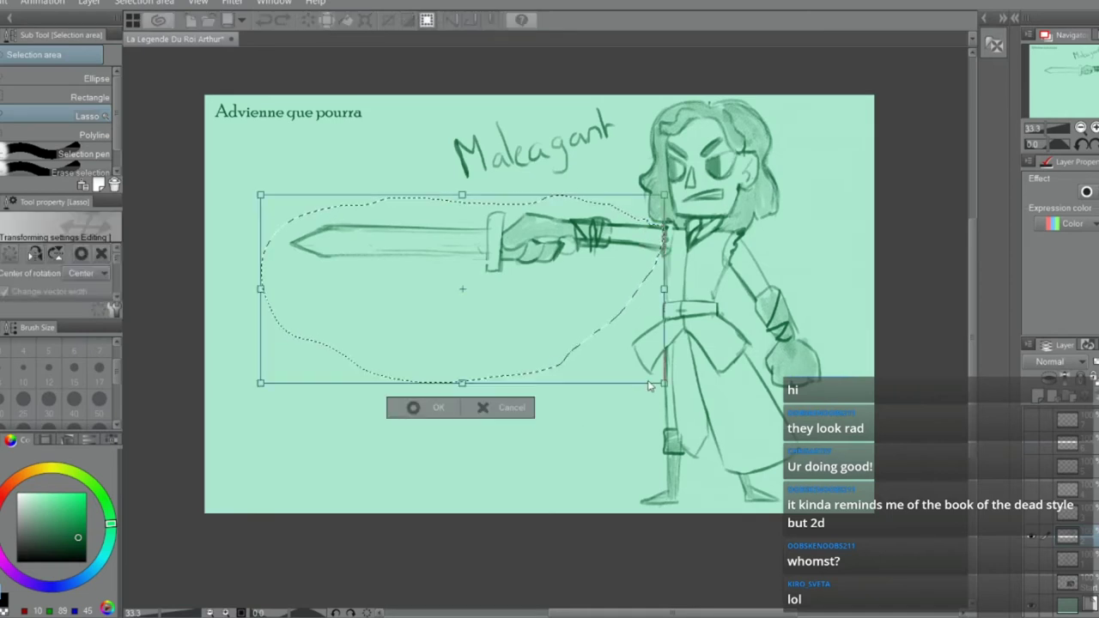
pyautogui.moveTo(630, 424); pyautogui.dragTo(643, 407)
pyautogui.moveTo(573, 354); pyautogui.dragTo(584, 383)
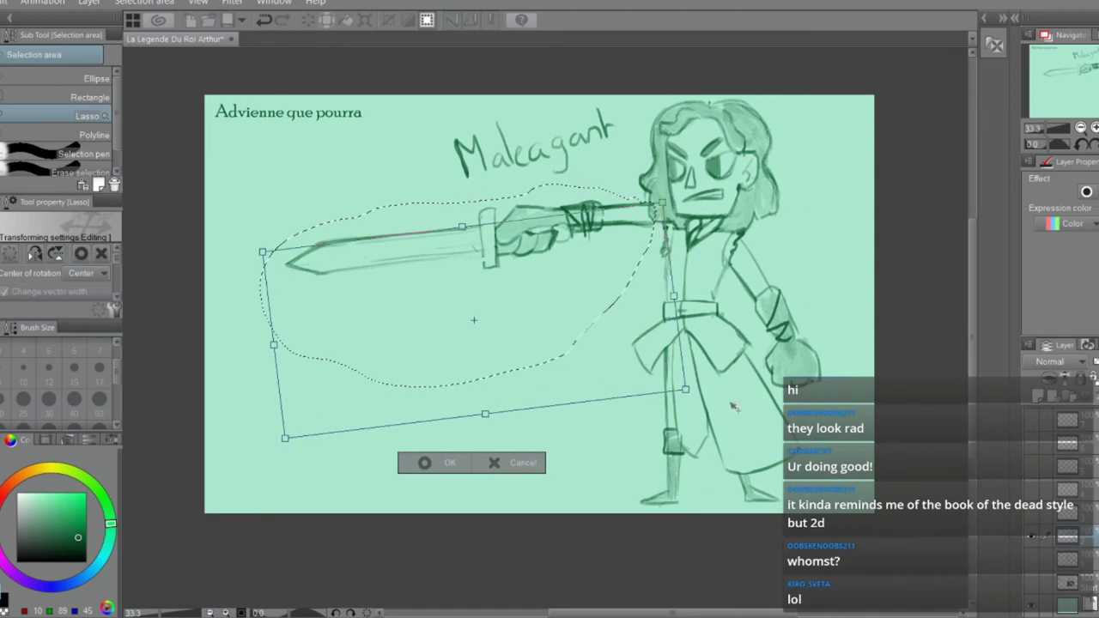
pyautogui.moveTo(733, 406); pyautogui.dragTo(740, 339)
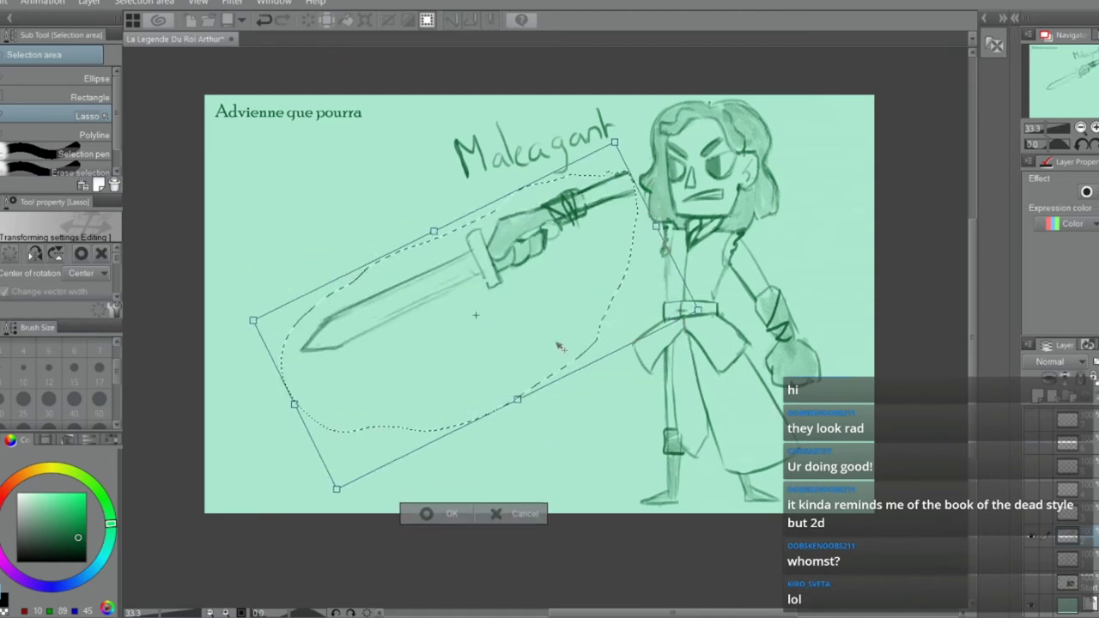
pyautogui.moveTo(560, 346)
pyautogui.mouseDown()
pyautogui.moveTo(582, 380)
pyautogui.moveTo(624, 354)
pyautogui.moveTo(667, 360)
pyautogui.moveTo(664, 320)
pyautogui.moveTo(637, 341)
pyautogui.moveTo(642, 352)
pyautogui.mouseUp()
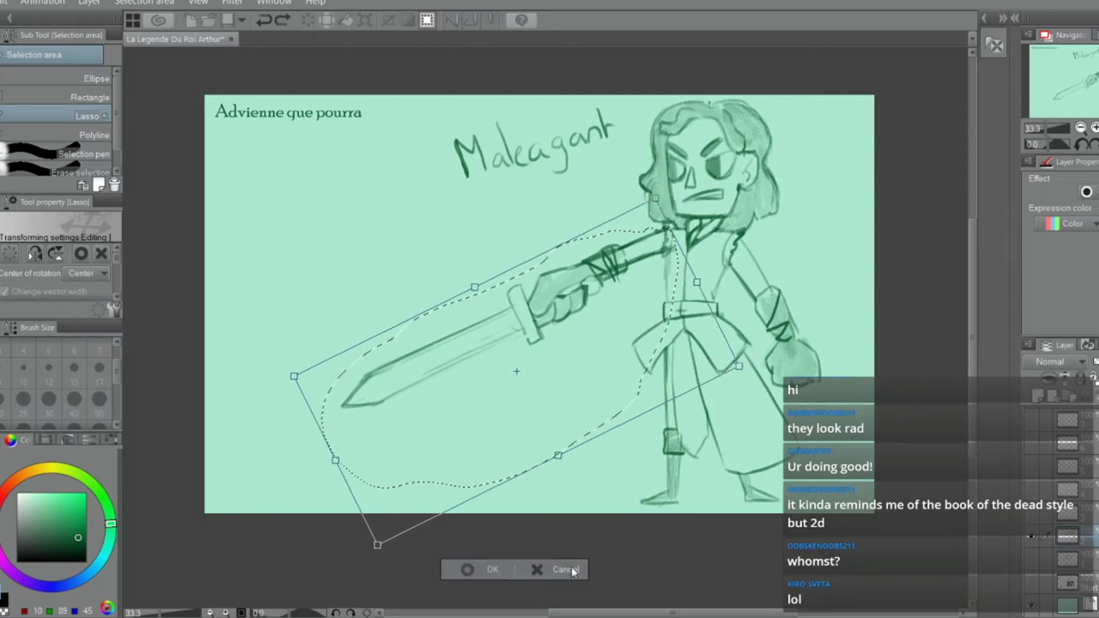
pyautogui.click(567, 570)
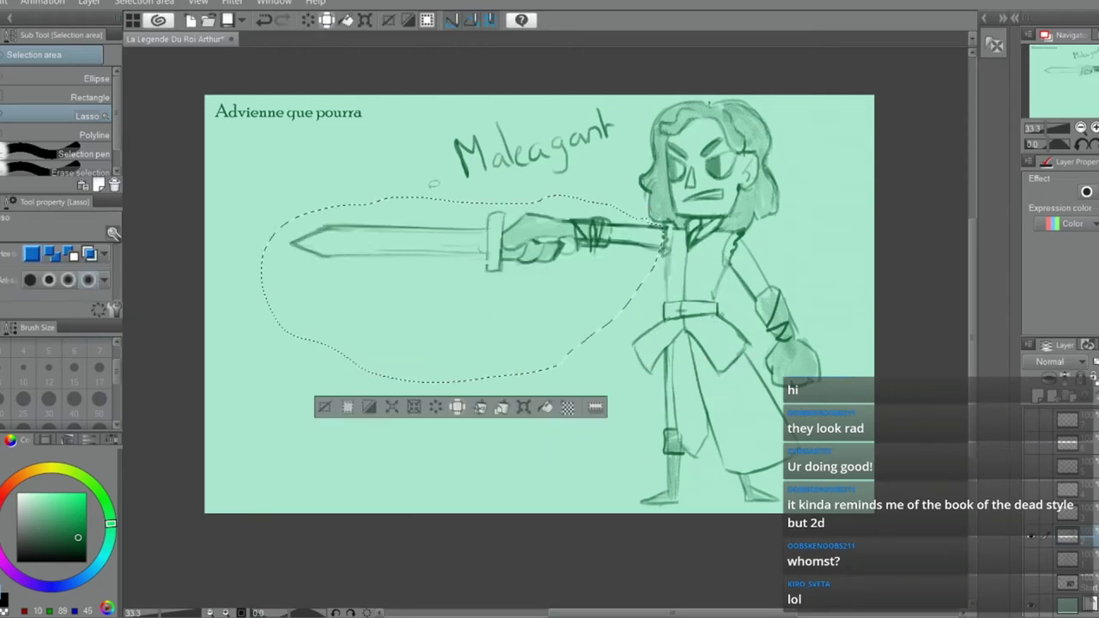
pyautogui.hotkey('ctrl', 'd')
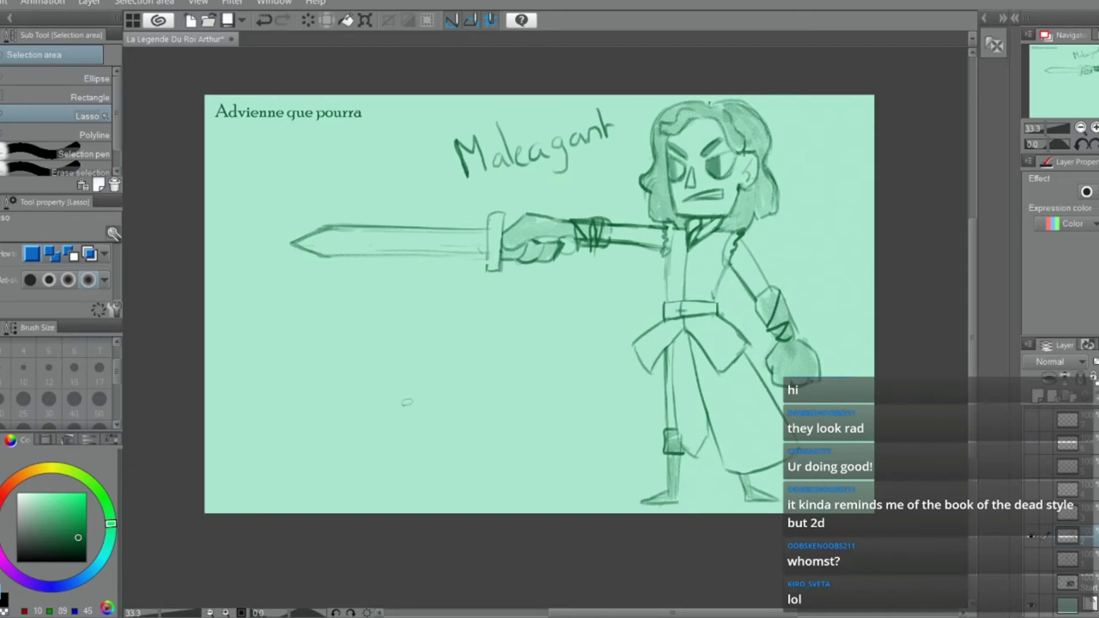
# Sketch a faint horizontal ground line from the canvas's left edge to the character's legs
pyautogui.press('p')
pyautogui.moveTo(220, 409); pyautogui.dragTo(479, 407)
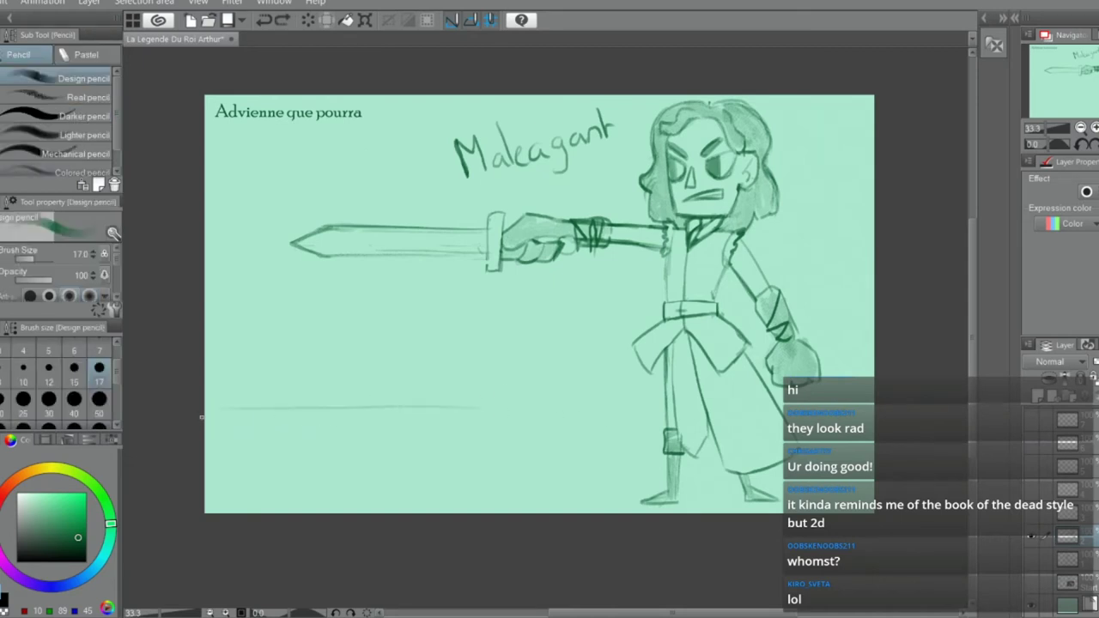
pyautogui.hotkey('ctrl', 'z')
pyautogui.moveTo(229, 425); pyautogui.dragTo(651, 431)
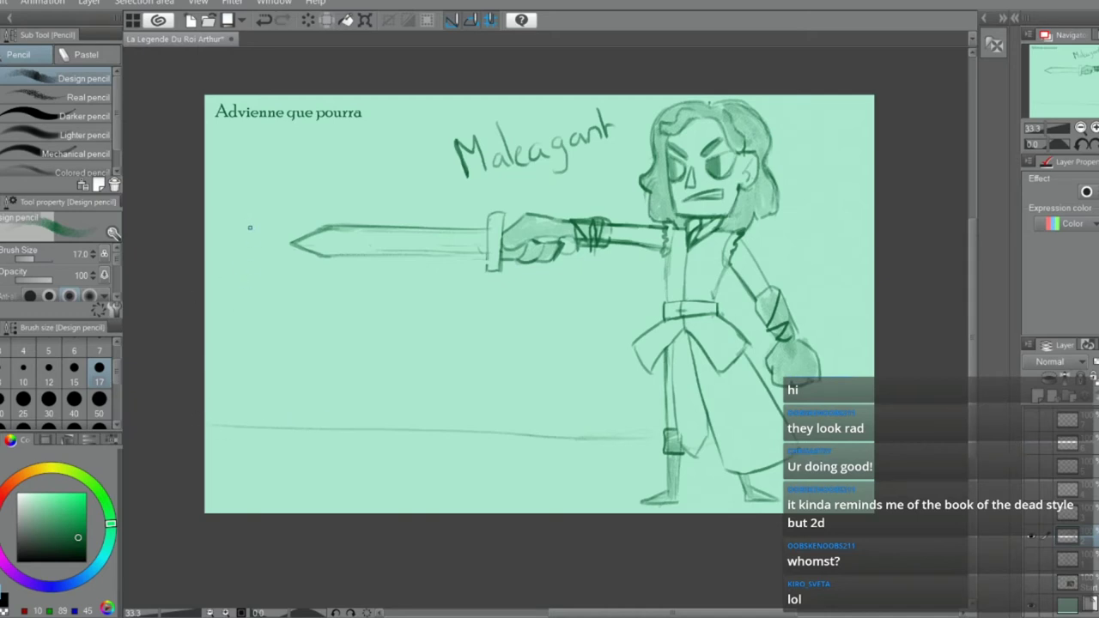
# Sketch curved flame outlines around the sword's tip and above the blade, and erase the "Maleagant" lettering
pyautogui.moveTo(284, 259); pyautogui.dragTo(347, 162)
pyautogui.moveTo(411, 96)
pyautogui.mouseDown()
pyautogui.moveTo(421, 158)
pyautogui.moveTo(445, 187)
pyautogui.mouseUp()
pyautogui.press('e')
pyautogui.moveTo(486, 148)
pyautogui.mouseDown()
pyautogui.moveTo(523, 173)
pyautogui.moveTo(618, 129)
pyautogui.mouseUp()
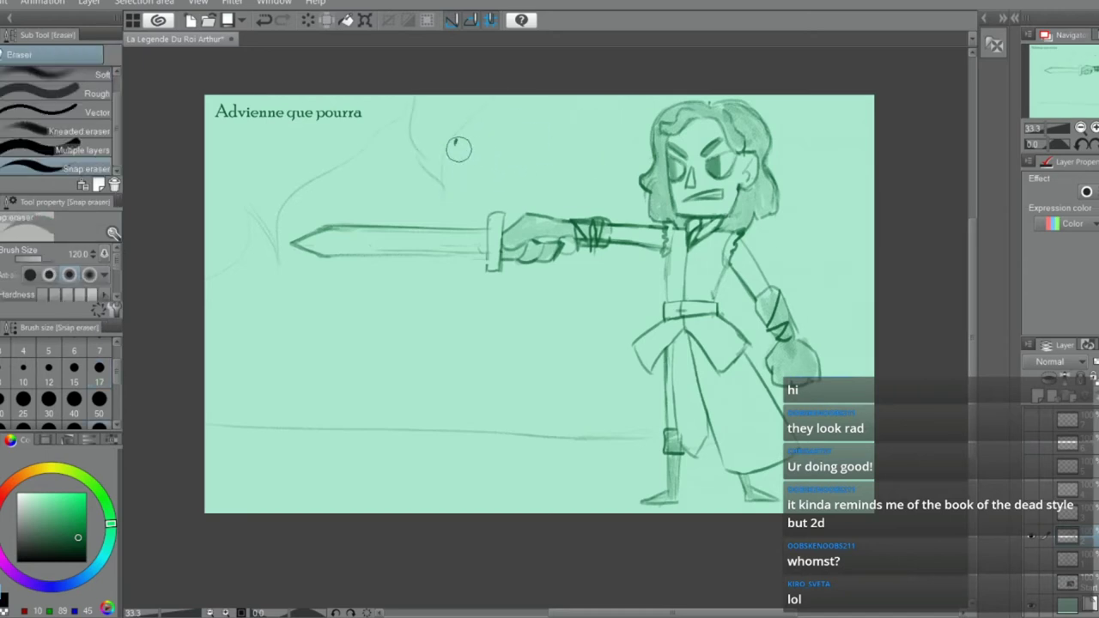
# Sketch more flame outlines on both sides of the character's head and down the canvas's right edge
pyautogui.press('p')
pyautogui.moveTo(541, 100)
pyautogui.mouseDown()
pyautogui.moveTo(586, 140)
pyautogui.moveTo(539, 91)
pyautogui.moveTo(574, 117)
pyautogui.moveTo(608, 169)
pyautogui.mouseUp()
pyautogui.press('e')
pyautogui.press('p')
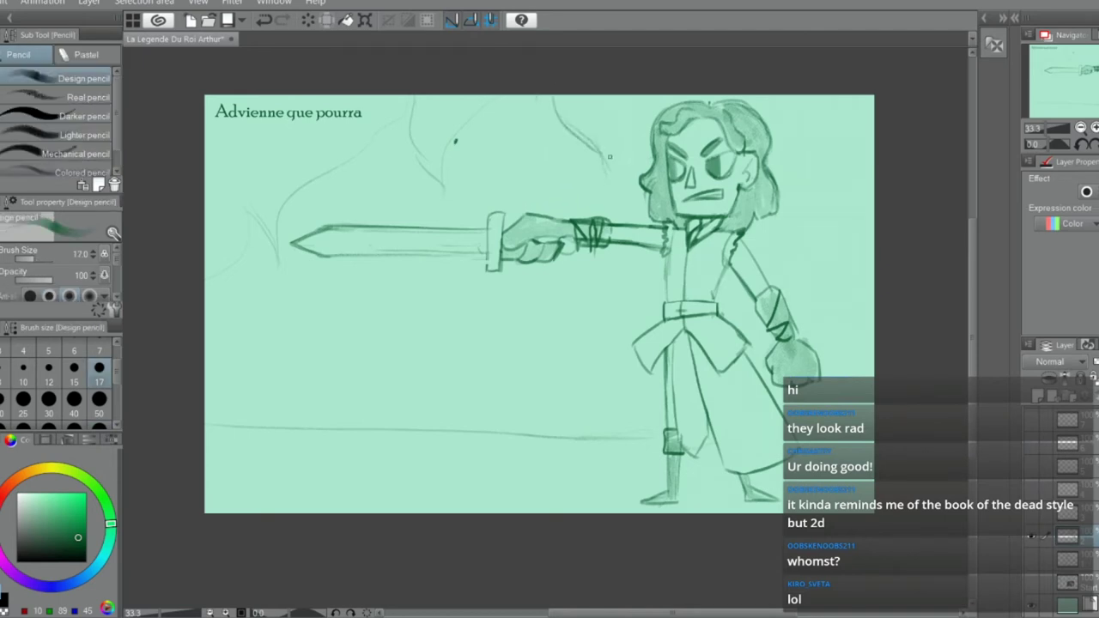
pyautogui.moveTo(788, 91); pyautogui.dragTo(805, 146)
pyautogui.moveTo(835, 196)
pyautogui.mouseDown()
pyautogui.moveTo(850, 257)
pyautogui.moveTo(838, 274)
pyautogui.moveTo(874, 261)
pyautogui.mouseUp()
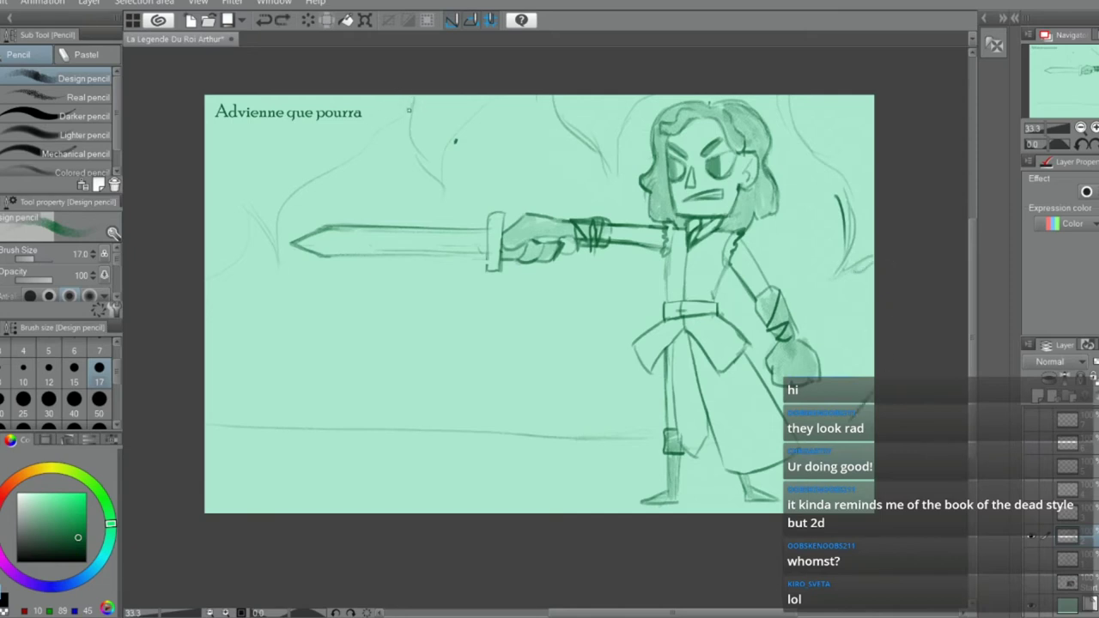
# Darken the long flame curve around the sword's tip, and add jagged flame edges and a small loose flame beside it
pyautogui.moveTo(414, 102)
pyautogui.mouseDown()
pyautogui.moveTo(286, 243)
pyautogui.moveTo(276, 234)
pyautogui.moveTo(299, 311)
pyautogui.mouseUp()
pyautogui.moveTo(262, 271)
pyautogui.mouseDown()
pyautogui.moveTo(254, 342)
pyautogui.moveTo(240, 327)
pyautogui.moveTo(201, 418)
pyautogui.moveTo(258, 293)
pyautogui.moveTo(255, 262)
pyautogui.moveTo(243, 301)
pyautogui.mouseUp()
pyautogui.moveTo(242, 248); pyautogui.dragTo(293, 299)
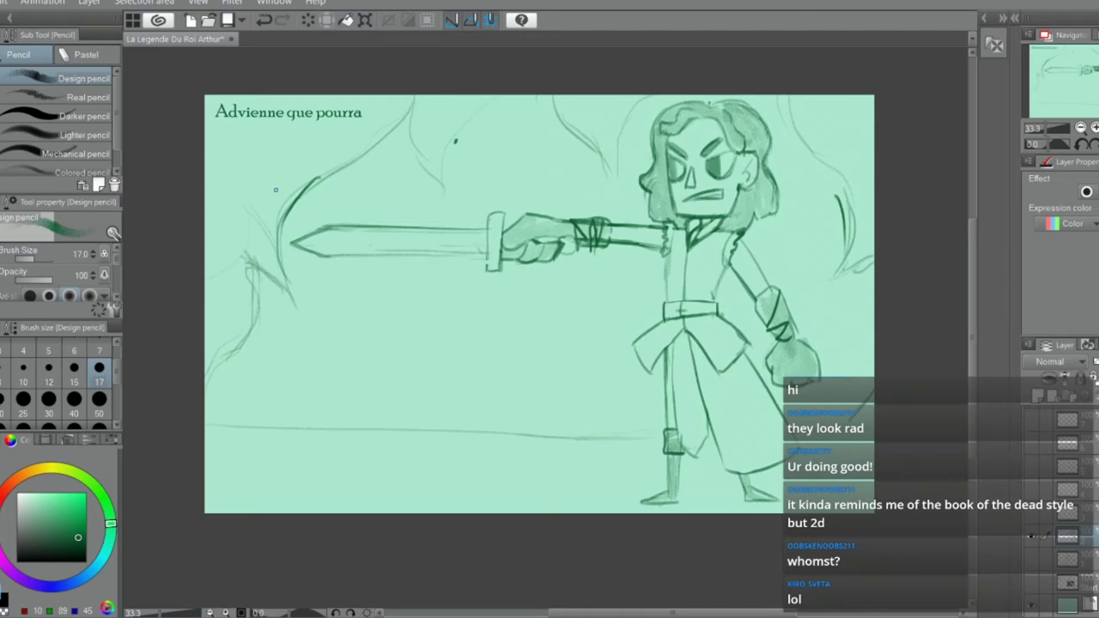
pyautogui.moveTo(284, 142)
pyautogui.mouseDown()
pyautogui.moveTo(265, 183)
pyautogui.moveTo(286, 159)
pyautogui.moveTo(265, 199)
pyautogui.moveTo(288, 171)
pyautogui.mouseUp()
pyautogui.moveTo(287, 143); pyautogui.dragTo(279, 169)
# Erase the stray marks near the canvas's upper-left corner and darken the flame edge below them
pyautogui.press('e')
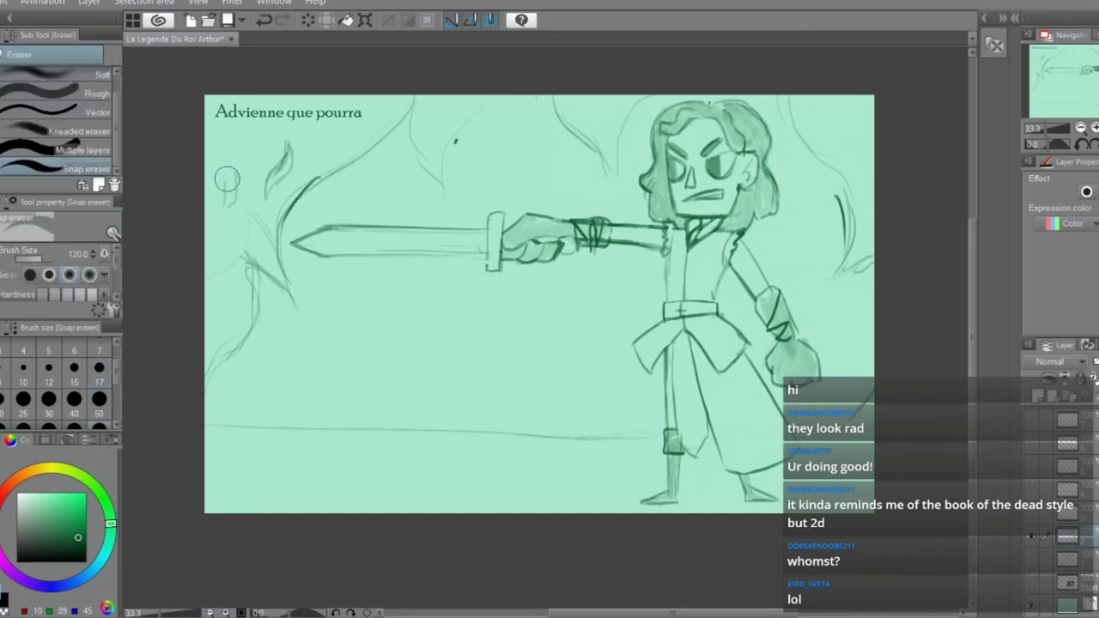
pyautogui.moveTo(229, 177); pyautogui.dragTo(245, 205)
pyautogui.press('p')
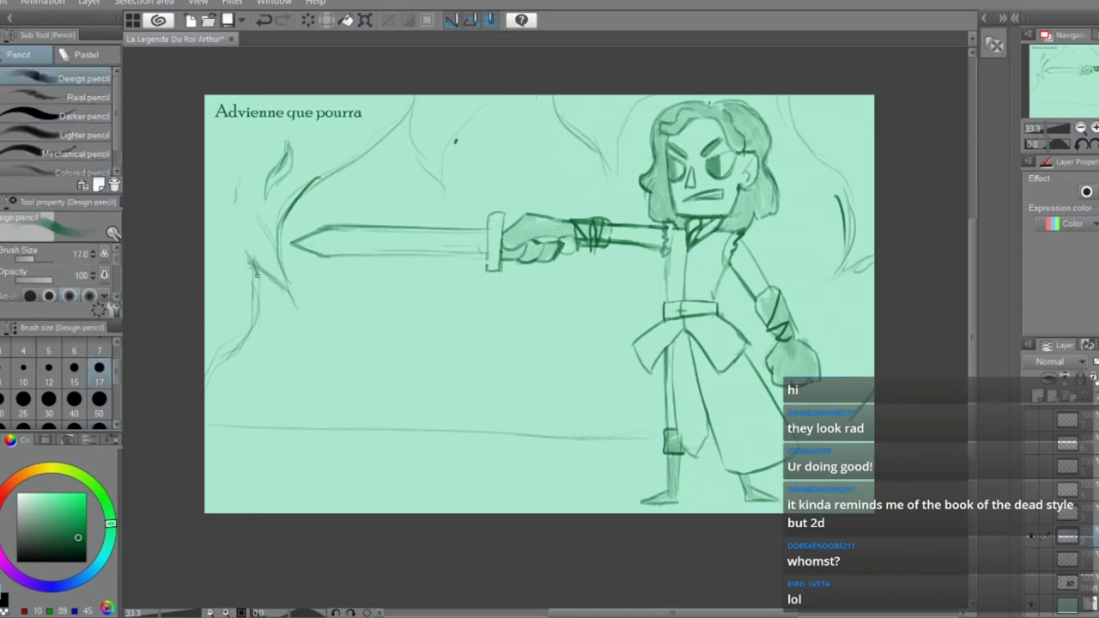
pyautogui.moveTo(256, 273)
pyautogui.mouseDown()
pyautogui.moveTo(244, 342)
pyautogui.moveTo(210, 365)
pyautogui.mouseUp()
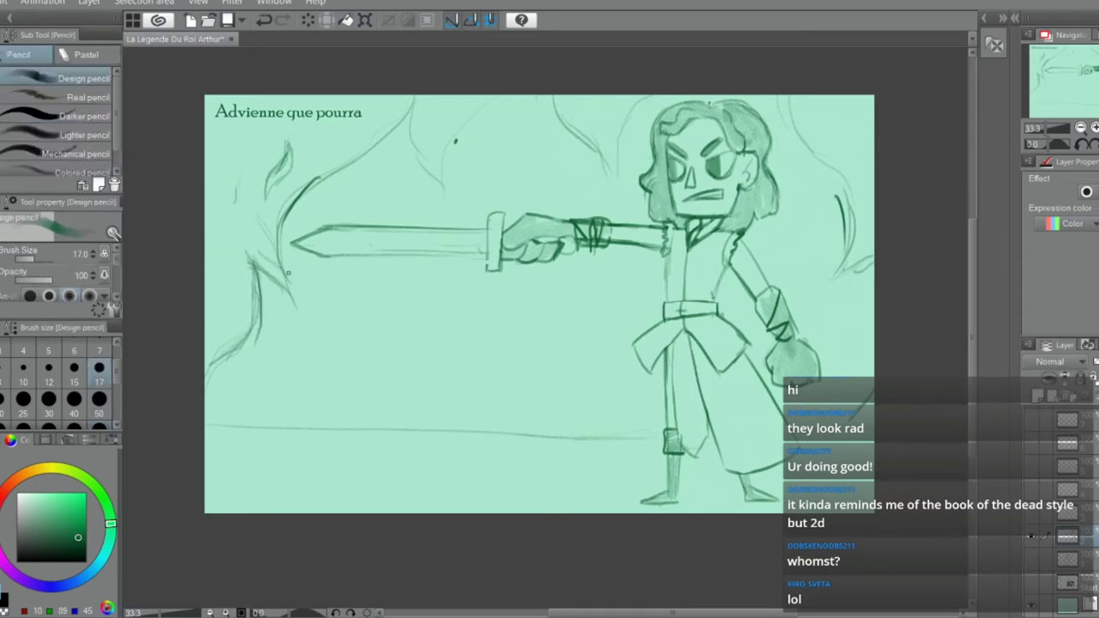
# Reinforce the flame outlines above the sword and behind the character, and add a faint curve below the sword arm
pyautogui.moveTo(410, 119); pyautogui.dragTo(437, 185)
pyautogui.moveTo(477, 114); pyautogui.dragTo(447, 142)
pyautogui.moveTo(556, 97)
pyautogui.mouseDown()
pyautogui.moveTo(611, 177)
pyautogui.moveTo(615, 134)
pyautogui.mouseUp()
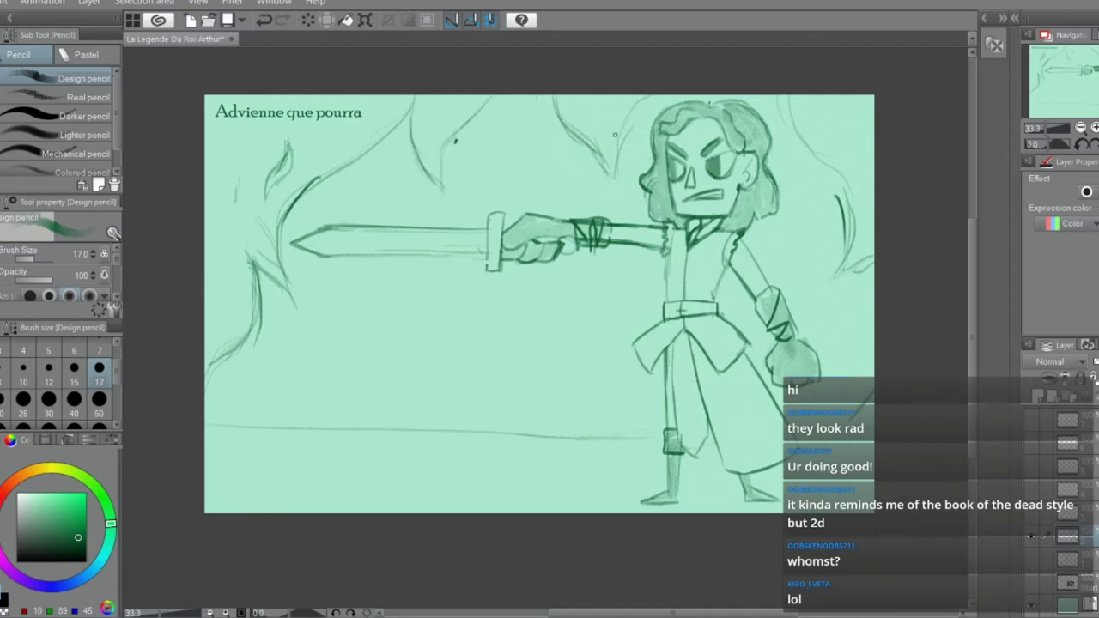
pyautogui.moveTo(797, 125)
pyautogui.mouseDown()
pyautogui.moveTo(846, 191)
pyautogui.moveTo(848, 244)
pyautogui.moveTo(863, 236)
pyautogui.moveTo(840, 269)
pyautogui.mouseUp()
pyautogui.moveTo(629, 271); pyautogui.dragTo(584, 402)
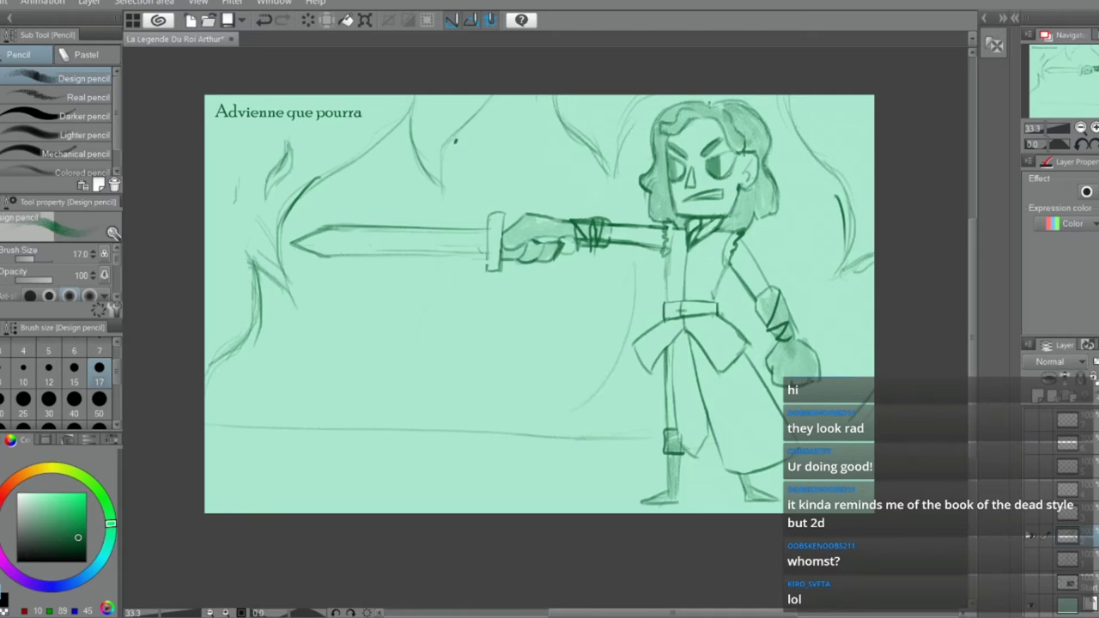
# Hide the sword-scene layer, then show the "Qui suis-je ?" layer and make it active for drawing
pyautogui.click(1028, 537)
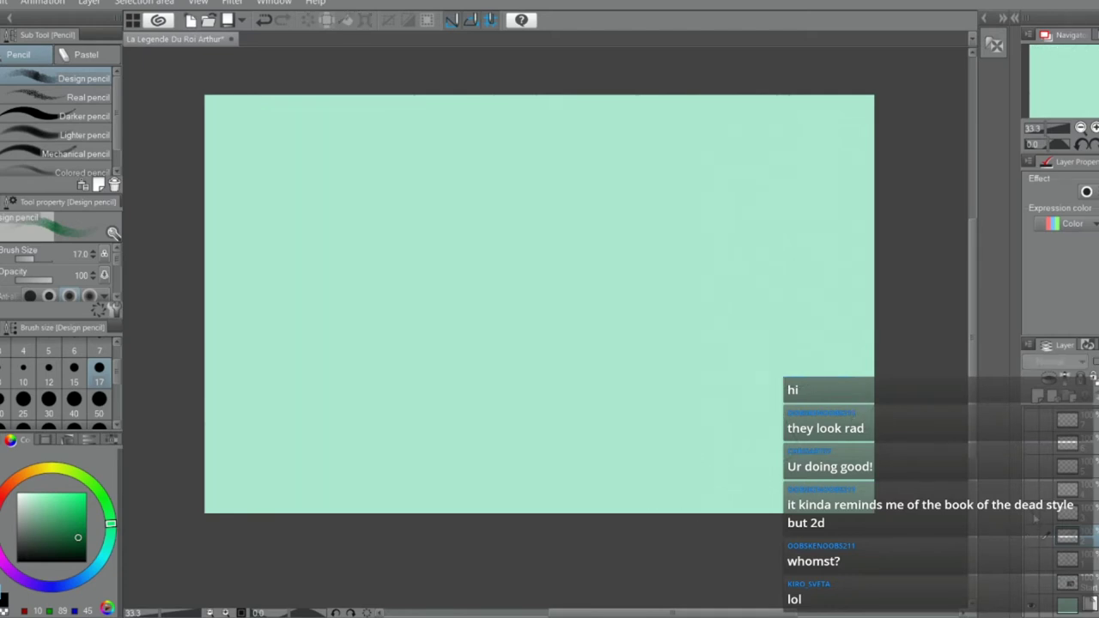
pyautogui.click(1030, 512)
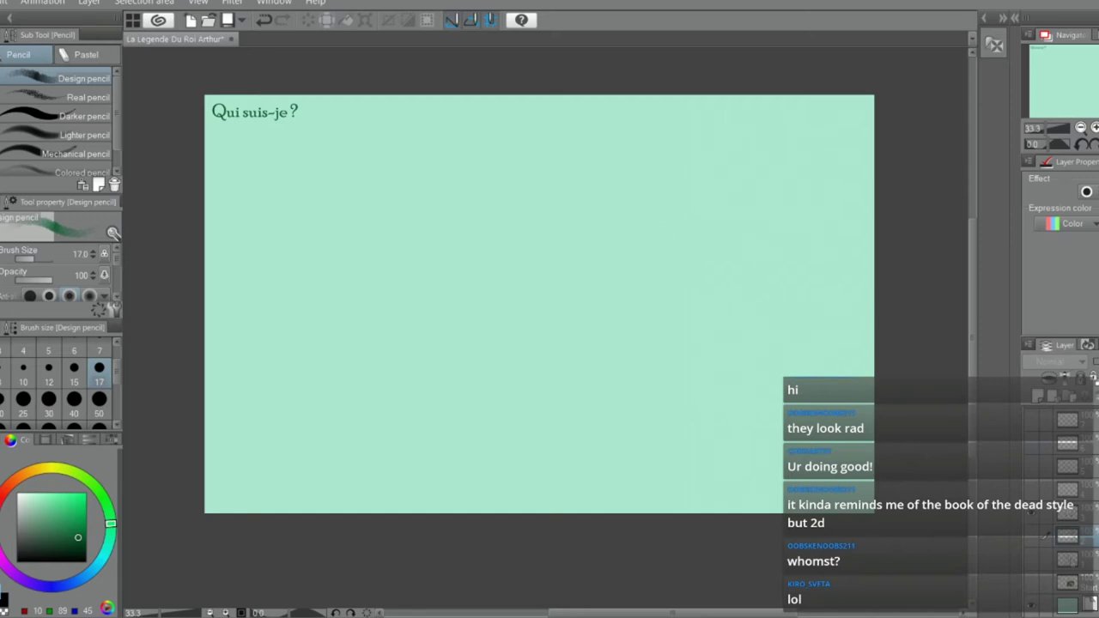
pyautogui.click(1095, 516)
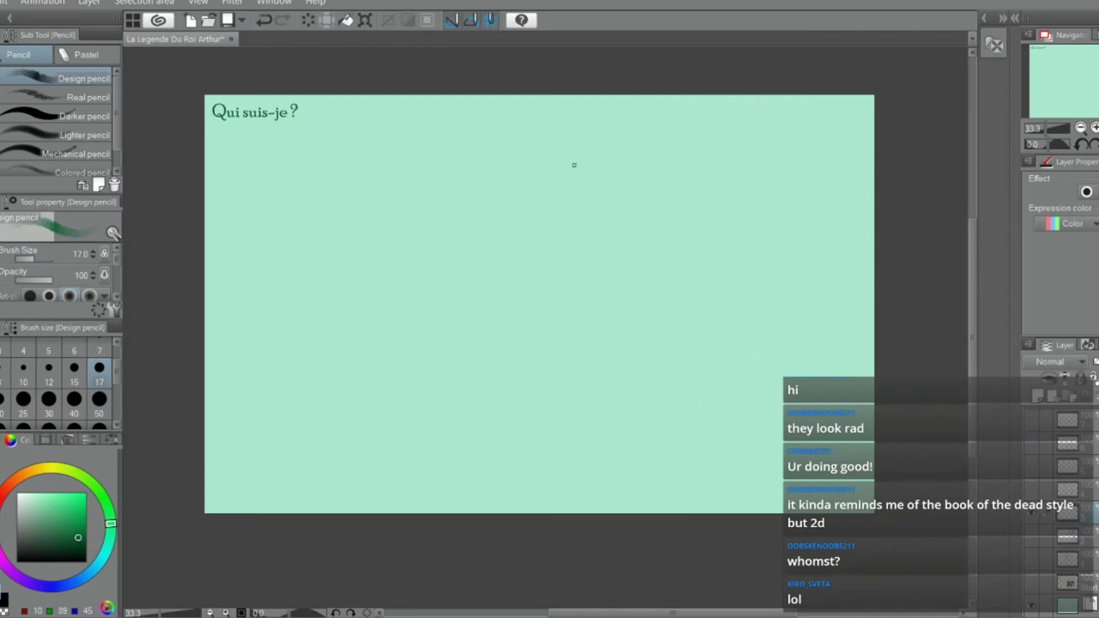
# Sketch a rounded cranium with one cheek line and a flat chin near the canvas's top centre, undoing unwanted strokes
pyautogui.moveTo(573, 165); pyautogui.dragTo(571, 167)
pyautogui.hotkey('ctrl', 'z')
pyautogui.moveTo(515, 139)
pyautogui.mouseDown()
pyautogui.moveTo(507, 214)
pyautogui.moveTo(538, 196)
pyautogui.moveTo(483, 181)
pyautogui.moveTo(491, 230)
pyautogui.moveTo(549, 238)
pyautogui.mouseUp()
pyautogui.hotkey('ctrl', 'z')
pyautogui.hotkey('ctrl', 'z')
pyautogui.hotkey('ctrl', 'z')
pyautogui.hotkey('ctrl', 'z')
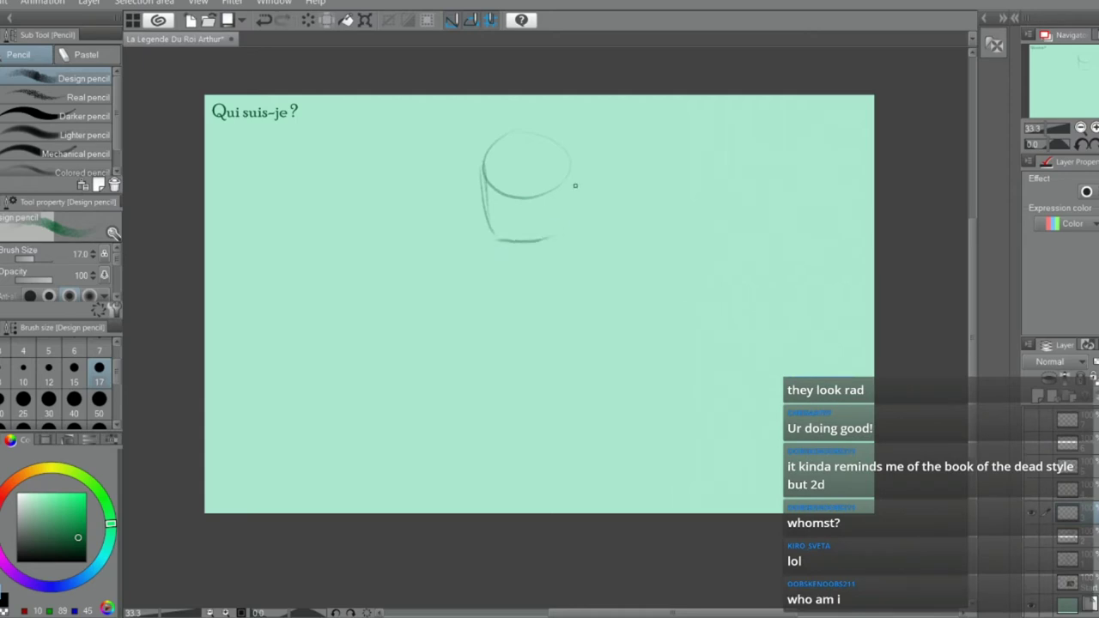
# Draw the head's remaining cheek line, and add a short neck with a faint shoulder line below the chin
pyautogui.moveTo(568, 165); pyautogui.dragTo(562, 227)
pyautogui.moveTo(513, 241)
pyautogui.mouseDown()
pyautogui.moveTo(523, 261)
pyautogui.moveTo(519, 248)
pyautogui.mouseUp()
pyautogui.hotkey('ctrl', 'z')
pyautogui.hotkey('ctrl', 'z')
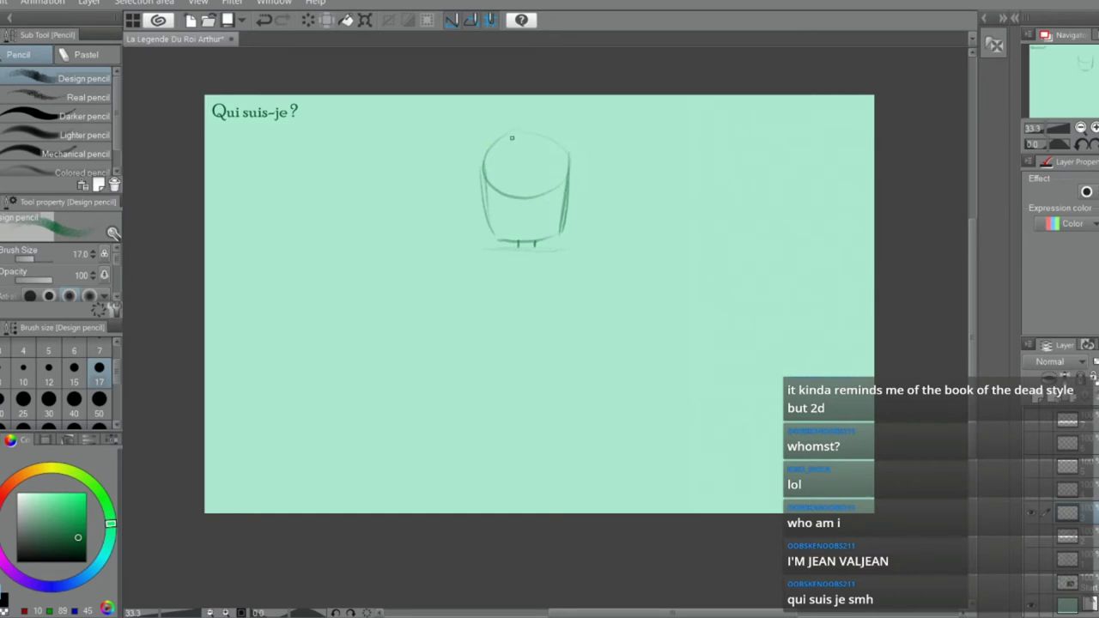
# Erase the faint shoulder line, then extend the neck strokes and rework the shoulder line beneath them
pyautogui.scroll(1, 511, 137)
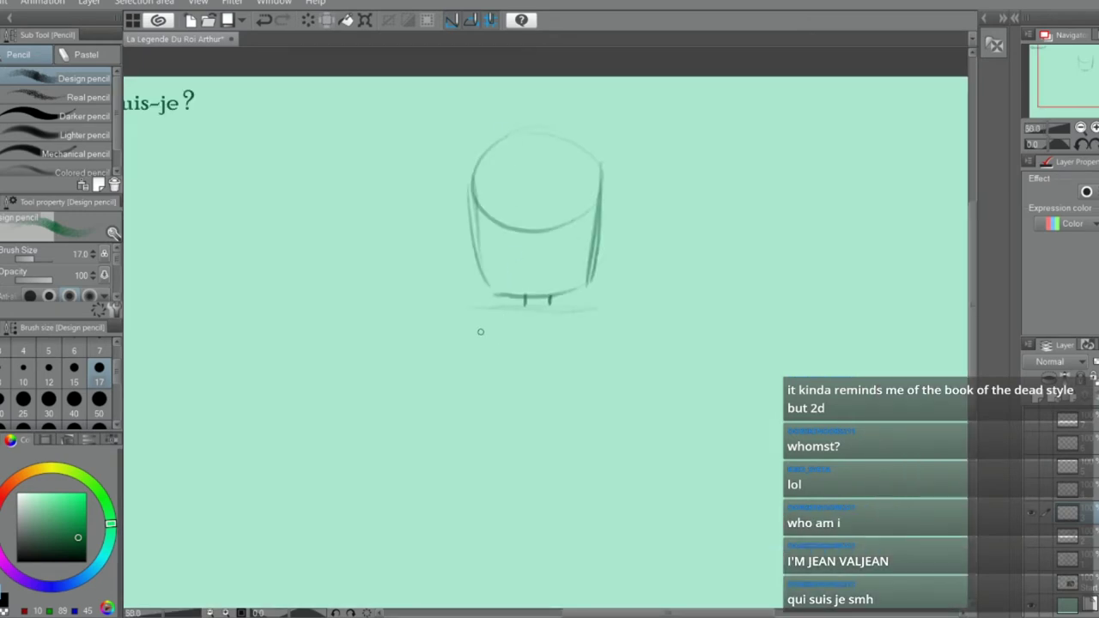
pyautogui.moveTo(477, 359); pyautogui.dragTo(491, 452)
pyautogui.hotkey('ctrl', 'z')
pyautogui.press('e')
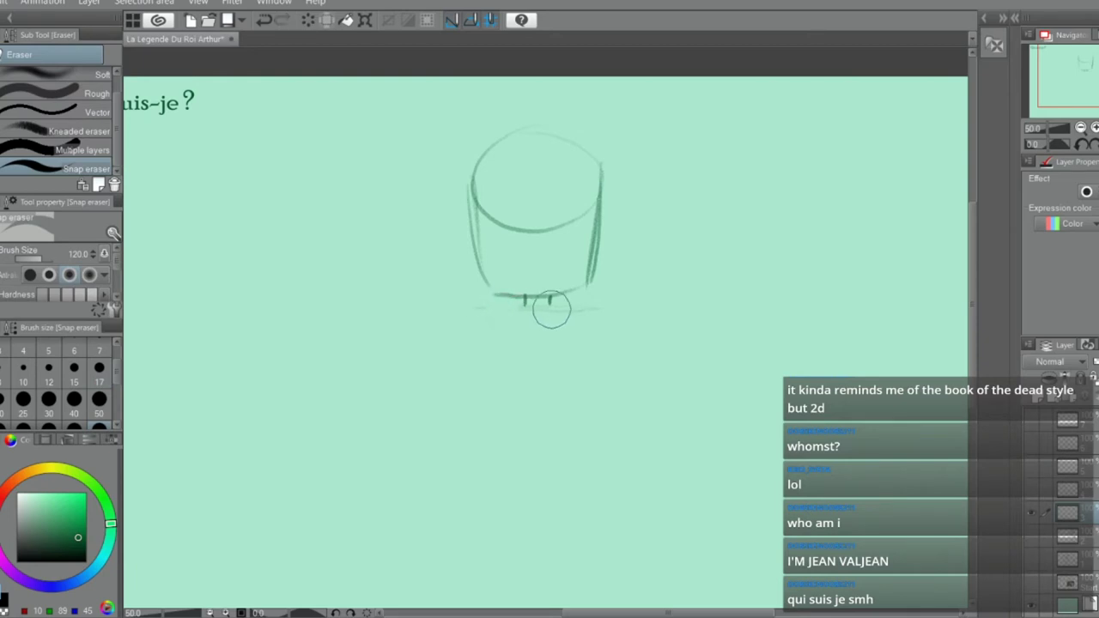
pyautogui.press('p')
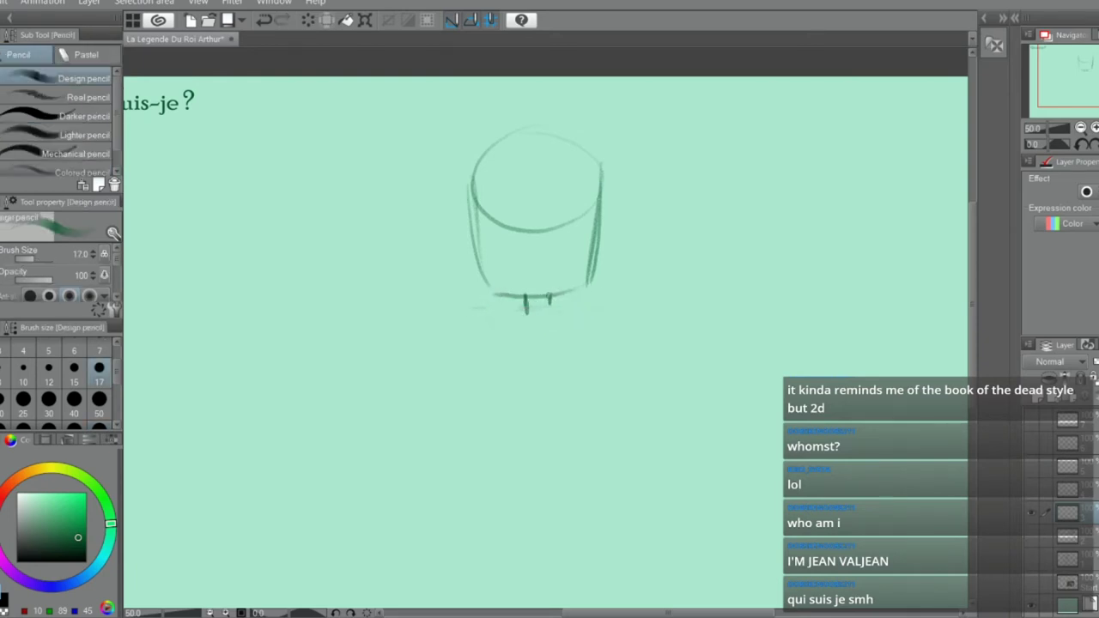
pyautogui.moveTo(487, 323); pyautogui.dragTo(585, 317)
pyautogui.hotkey('ctrl', 'z')
# Sketch the two sides of a torso tapering downward from the shoulder line
pyautogui.scroll(-2, 547, 338)
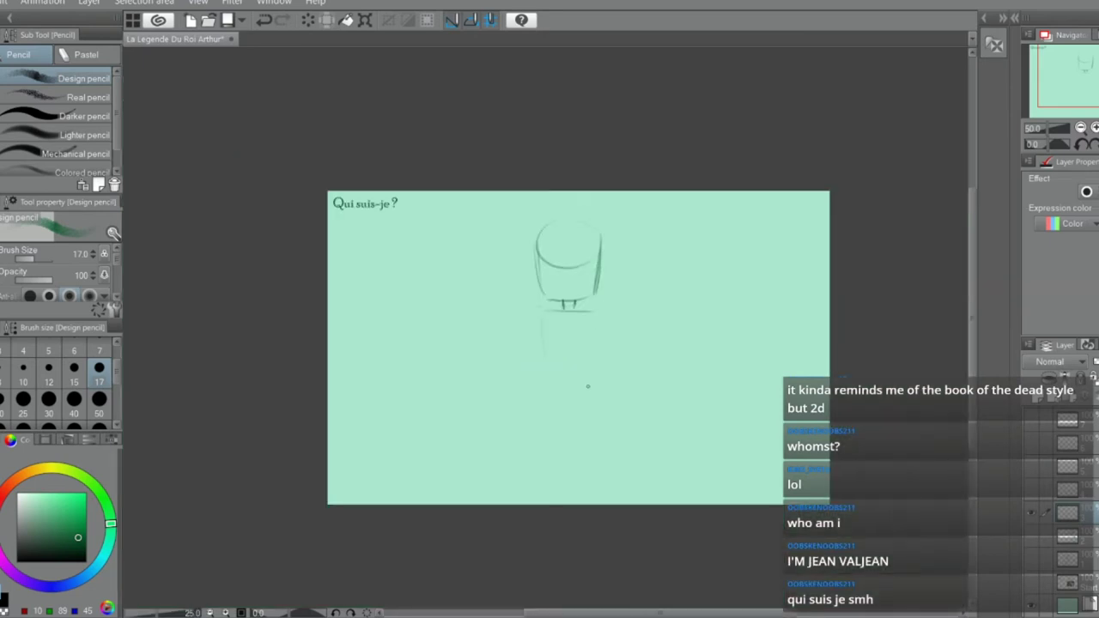
pyautogui.scroll(1, 599, 302)
pyautogui.moveTo(541, 393); pyautogui.dragTo(531, 320)
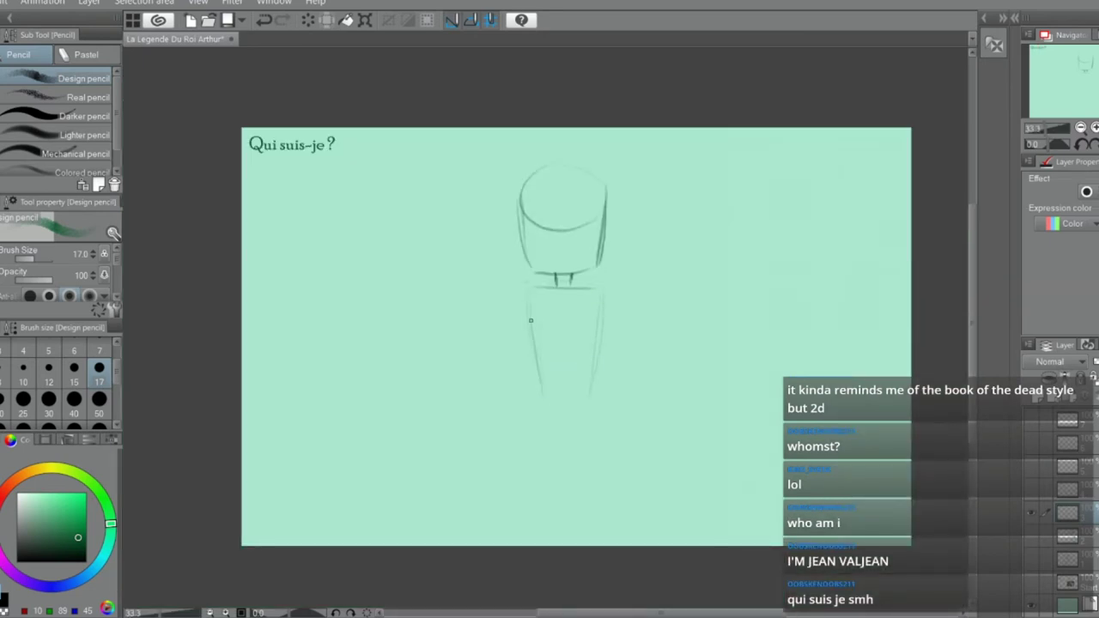
# Add a curved waistline to the torso and rough in a bent arm extending from the figure's right-hand shoulder
pyautogui.moveTo(550, 387); pyautogui.dragTo(601, 391)
pyautogui.moveTo(603, 290); pyautogui.dragTo(643, 335)
pyautogui.moveTo(611, 290)
pyautogui.mouseDown()
pyautogui.moveTo(648, 345)
pyautogui.moveTo(637, 357)
pyautogui.moveTo(673, 322)
pyautogui.mouseUp()
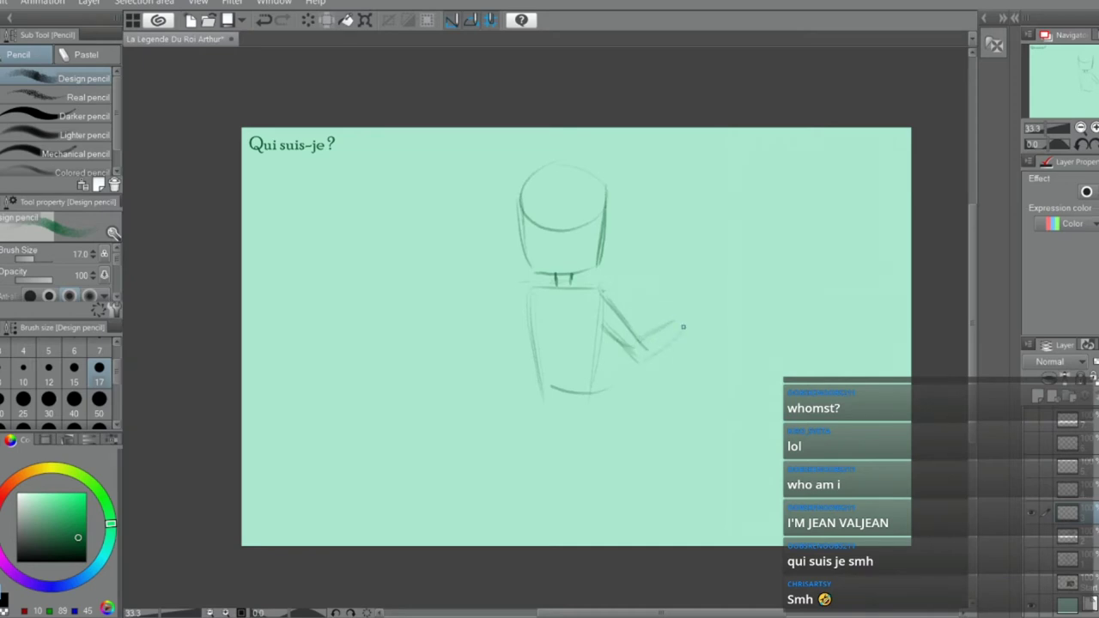
# Erase the overlapping lines of the right-hand arm and redraw the upper edges of its upper arm and forearm
pyautogui.press('e')
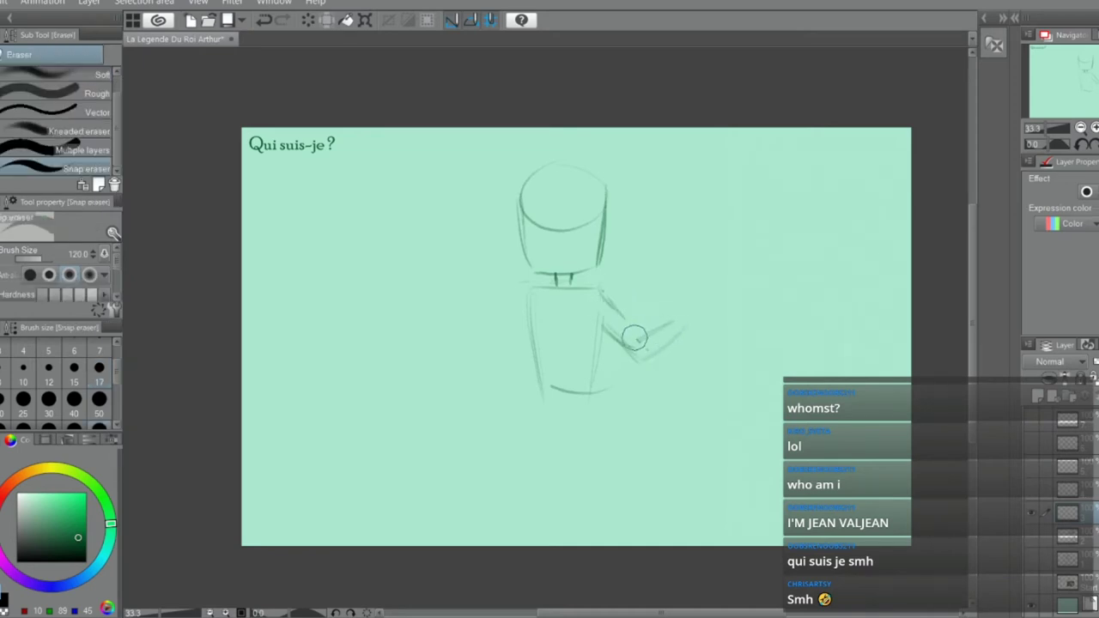
pyautogui.press('p')
pyautogui.moveTo(601, 289); pyautogui.dragTo(643, 334)
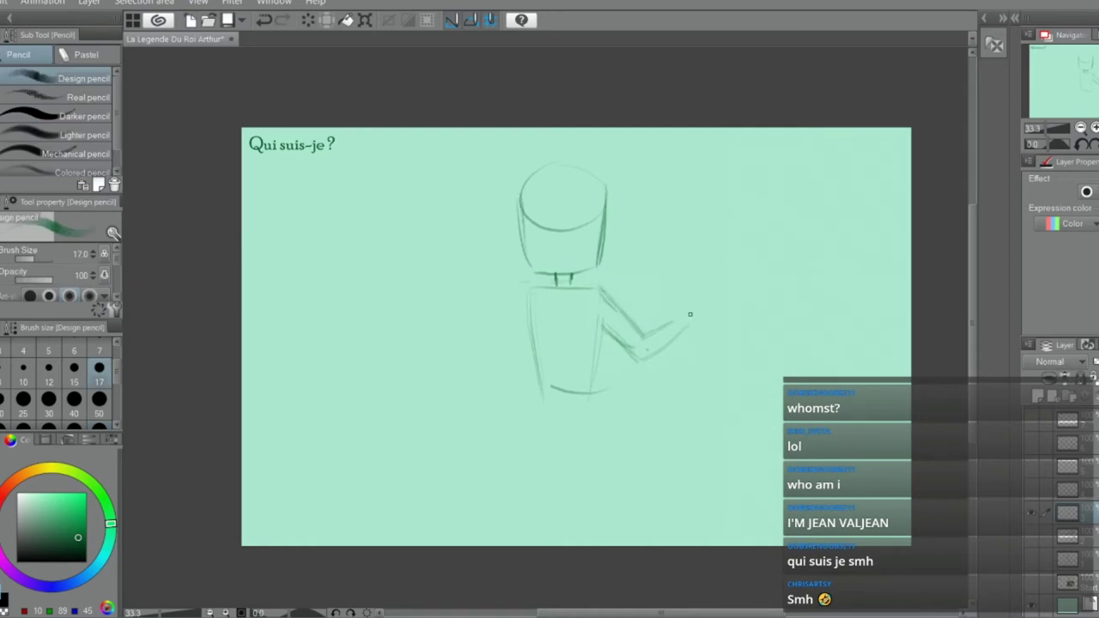
pyautogui.moveTo(644, 337); pyautogui.dragTo(684, 314)
pyautogui.hotkey('ctrl', 'z')
pyautogui.press('e')
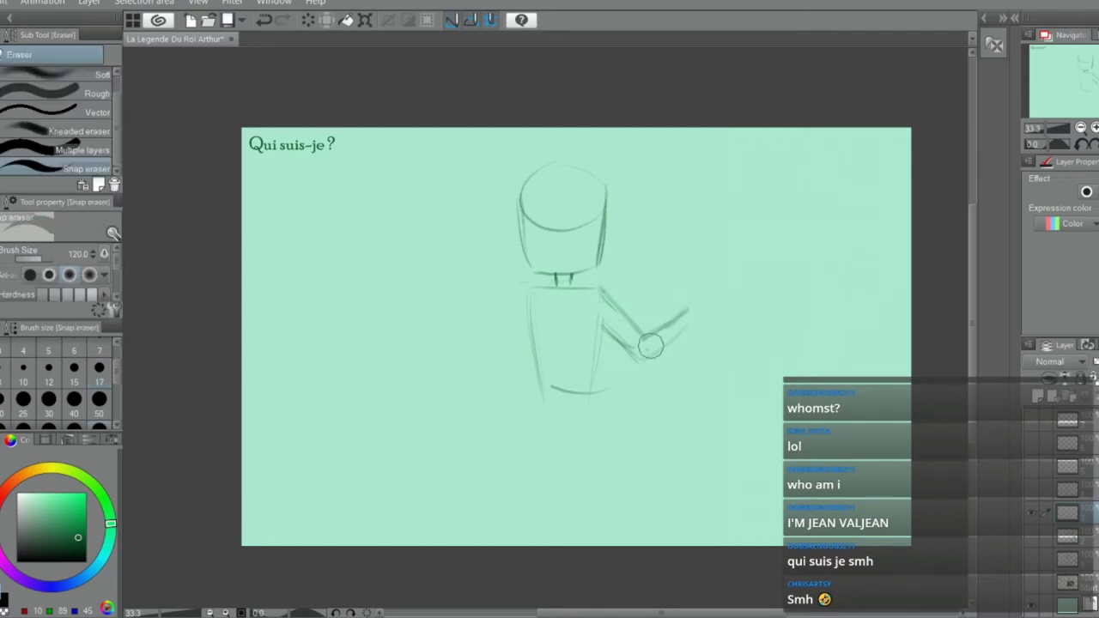
pyautogui.press('p')
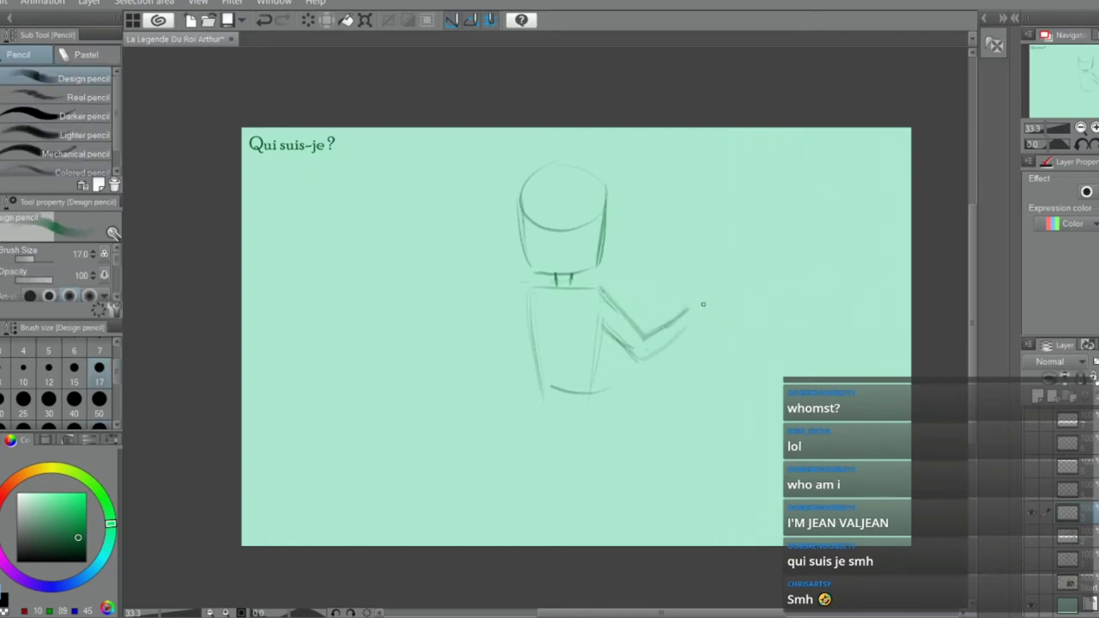
# Outline an open palm at the end of the right-hand forearm, and redraw the forearm's lower edge
pyautogui.moveTo(688, 309)
pyautogui.mouseDown()
pyautogui.moveTo(730, 310)
pyautogui.moveTo(788, 284)
pyautogui.moveTo(814, 312)
pyautogui.moveTo(776, 338)
pyautogui.moveTo(681, 333)
pyautogui.moveTo(709, 331)
pyautogui.moveTo(610, 410)
pyautogui.mouseUp()
pyautogui.scroll(3, 703, 304)
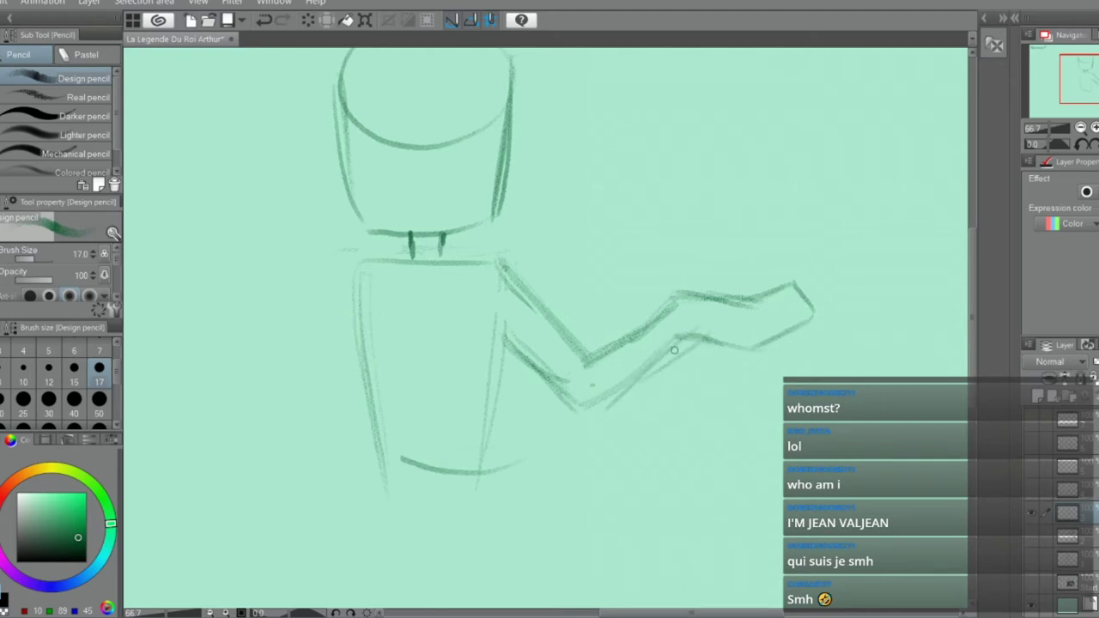
pyautogui.hotkey('ctrl', 'z')
pyautogui.moveTo(685, 337); pyautogui.dragTo(584, 409)
pyautogui.press('e')
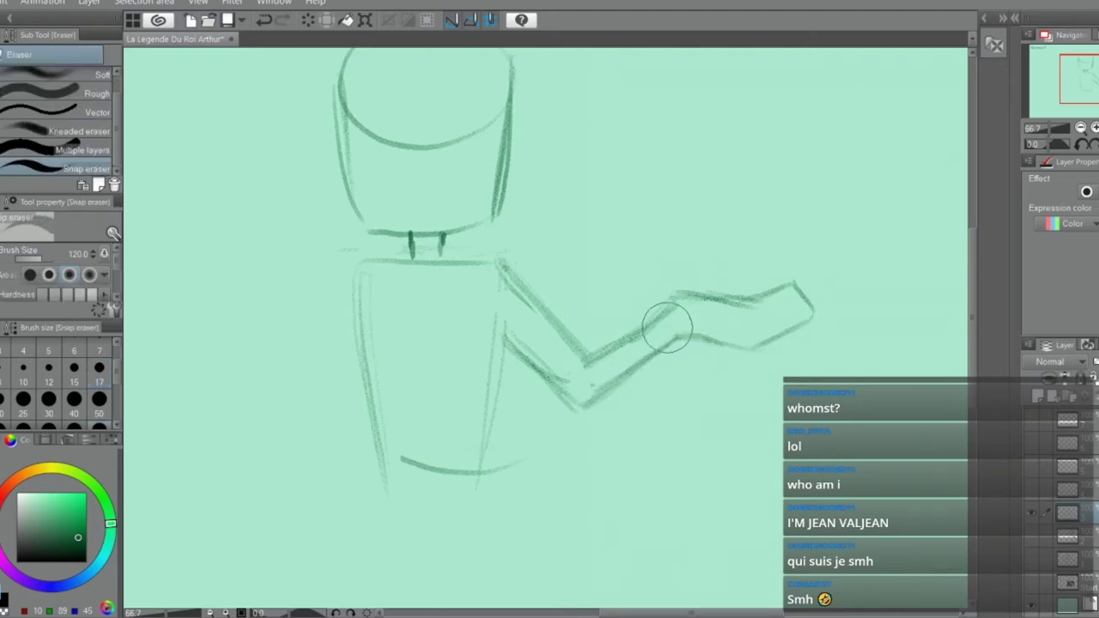
# Sketch a raised fingertip and a thumb on the right-hand palm, tidying the lines where they overlap
pyautogui.press('p')
pyautogui.moveTo(738, 293)
pyautogui.mouseDown()
pyautogui.moveTo(771, 274)
pyautogui.moveTo(790, 283)
pyautogui.mouseUp()
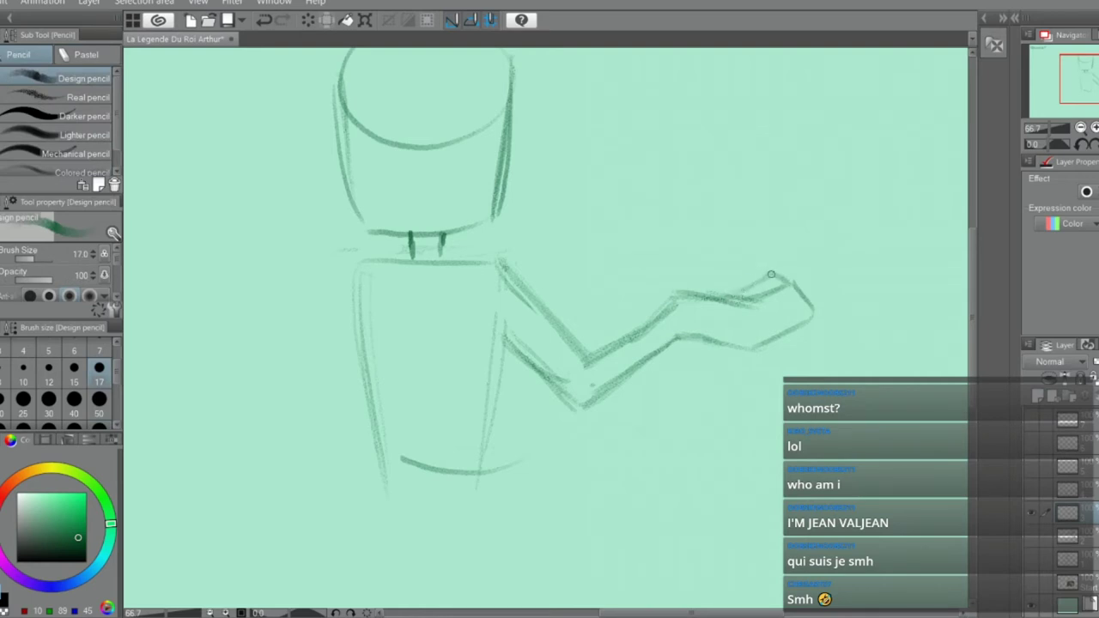
pyautogui.moveTo(657, 313)
pyautogui.mouseDown()
pyautogui.moveTo(725, 262)
pyautogui.moveTo(752, 276)
pyautogui.moveTo(726, 297)
pyautogui.moveTo(734, 288)
pyautogui.mouseUp()
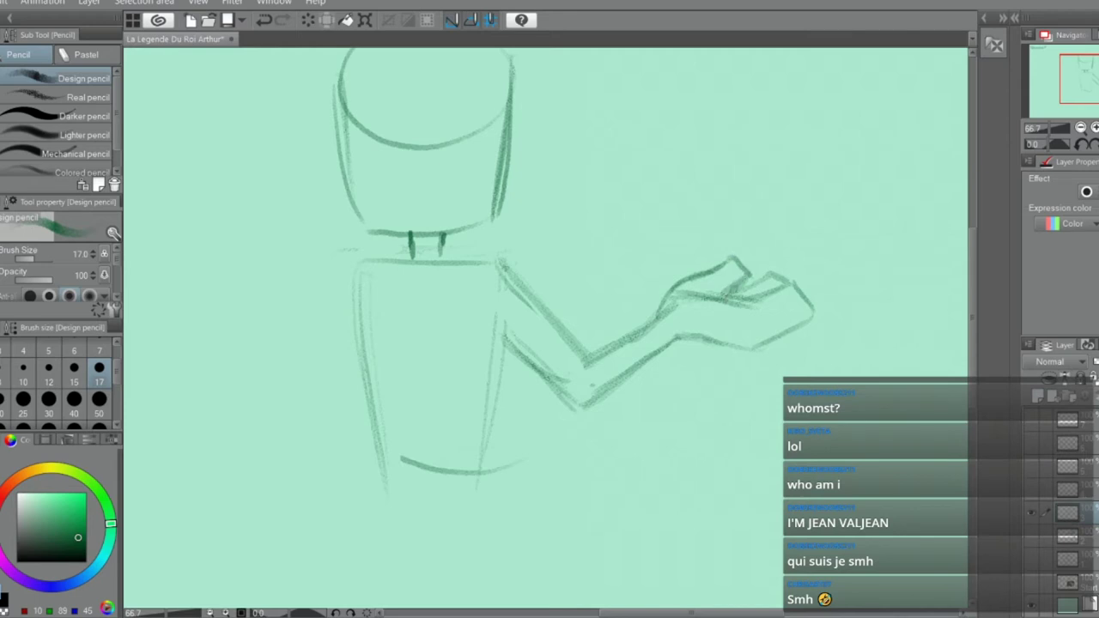
pyautogui.press('e')
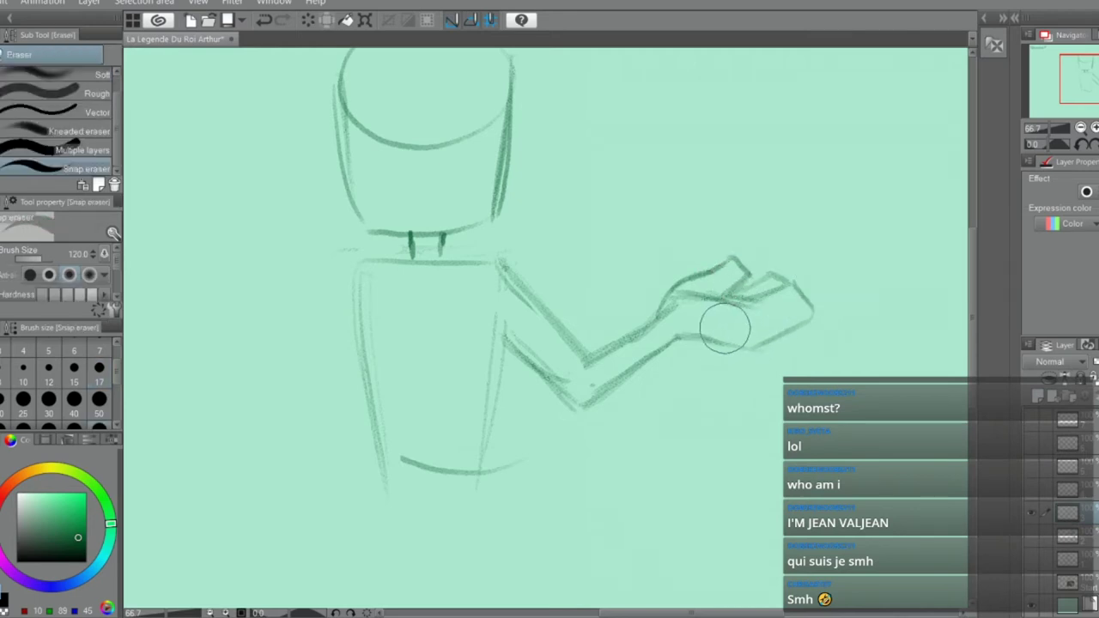
pyautogui.press('p')
pyautogui.moveTo(700, 294)
pyautogui.mouseDown()
pyautogui.moveTo(761, 320)
pyautogui.moveTo(786, 303)
pyautogui.moveTo(810, 335)
pyautogui.moveTo(749, 351)
pyautogui.moveTo(702, 325)
pyautogui.moveTo(711, 302)
pyautogui.moveTo(757, 315)
pyautogui.moveTo(721, 306)
pyautogui.moveTo(747, 298)
pyautogui.moveTo(702, 296)
pyautogui.moveTo(769, 310)
pyautogui.moveTo(748, 311)
pyautogui.moveTo(771, 343)
pyautogui.moveTo(707, 339)
pyautogui.moveTo(689, 324)
pyautogui.moveTo(723, 335)
pyautogui.moveTo(688, 346)
pyautogui.moveTo(697, 330)
pyautogui.moveTo(733, 355)
pyautogui.moveTo(688, 326)
pyautogui.moveTo(729, 309)
pyautogui.mouseUp()
# Rework the right-hand palm's lower edge and the separate fingers, erasing stray lines between them
pyautogui.press('e')
pyautogui.press('p')
pyautogui.press('e')
pyautogui.press('p')
pyautogui.hotkey('ctrl', 'z')
pyautogui.press('e')
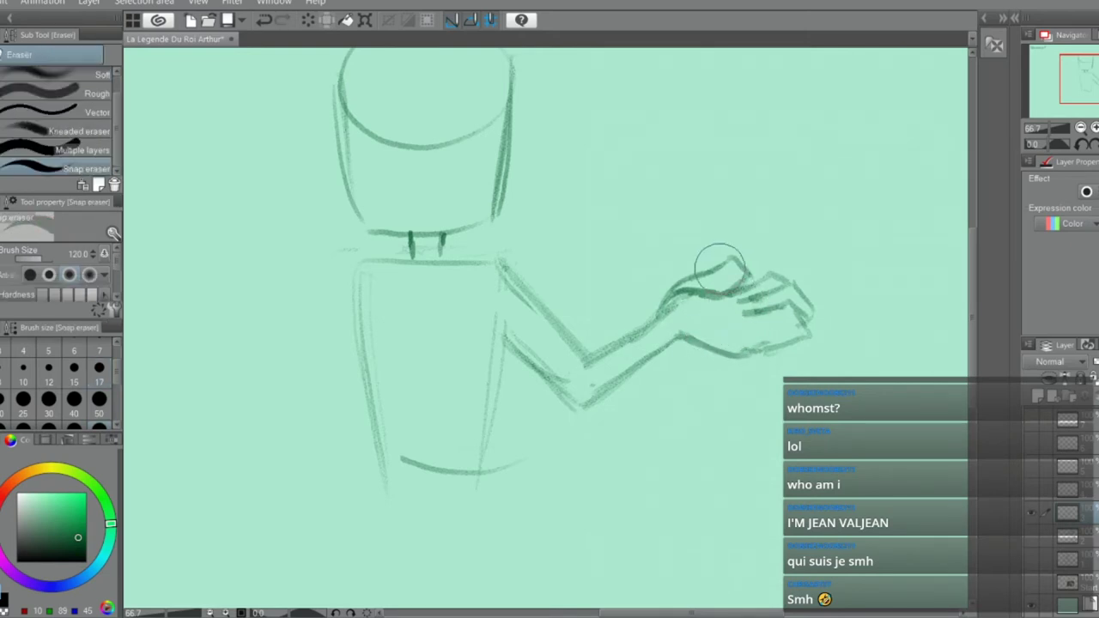
pyautogui.press('p')
# Sketch long faint strokes along the torso's left side, extending below the waistline
pyautogui.scroll(-1, 720, 268)
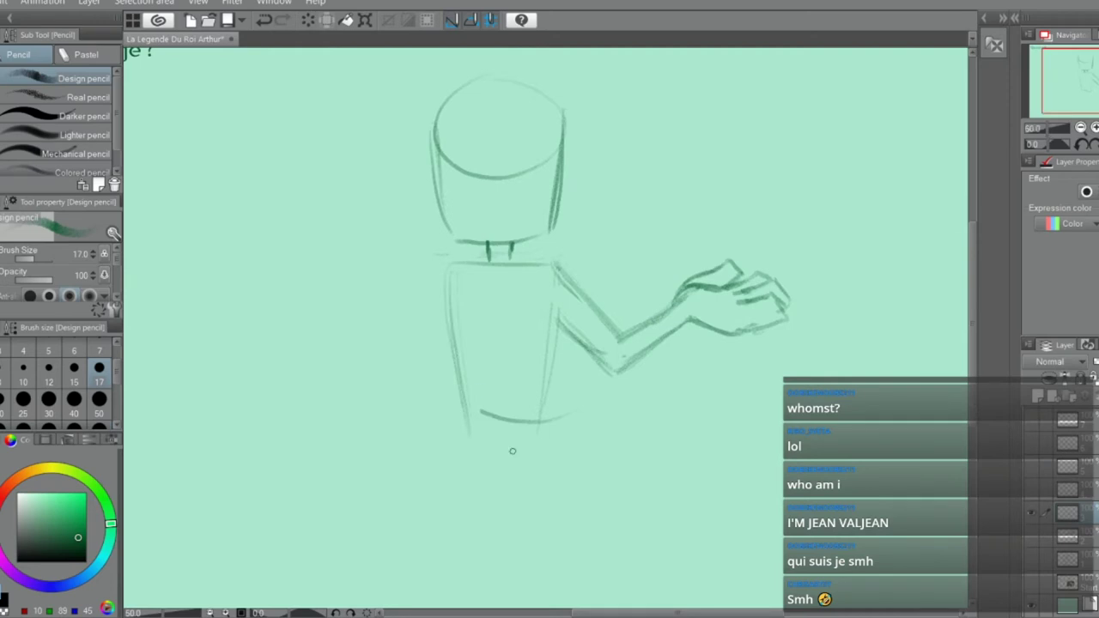
pyautogui.moveTo(438, 287); pyautogui.dragTo(463, 450)
pyautogui.moveTo(459, 379); pyautogui.dragTo(466, 423)
pyautogui.scroll(-4, 431, 326)
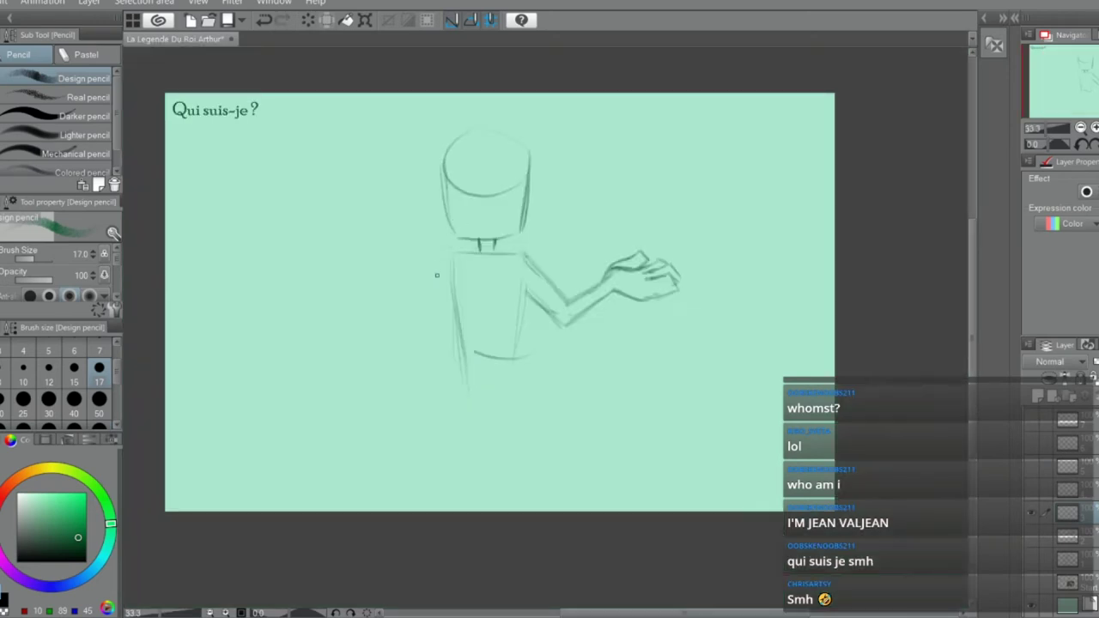
pyautogui.scroll(4, 436, 272)
# Slope the right-hand shoulder into the arm, and clean up and redraw both edges of the upper arm
pyautogui.moveTo(520, 245)
pyautogui.mouseDown()
pyautogui.moveTo(561, 231)
pyautogui.moveTo(584, 244)
pyautogui.moveTo(582, 256)
pyautogui.moveTo(565, 234)
pyautogui.moveTo(616, 299)
pyautogui.mouseUp()
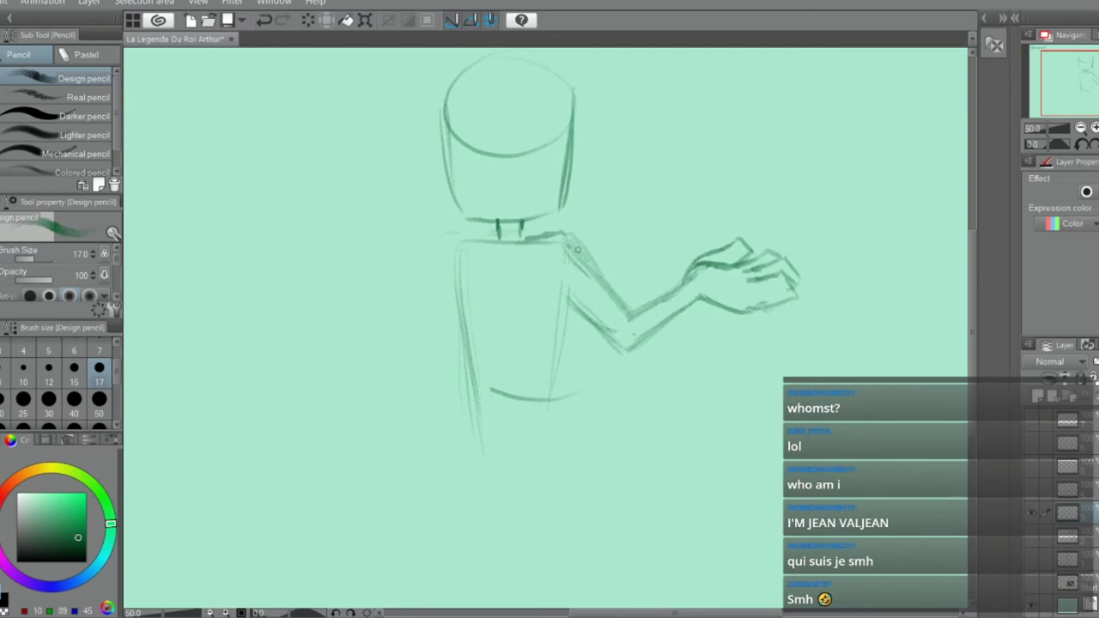
pyautogui.press('e')
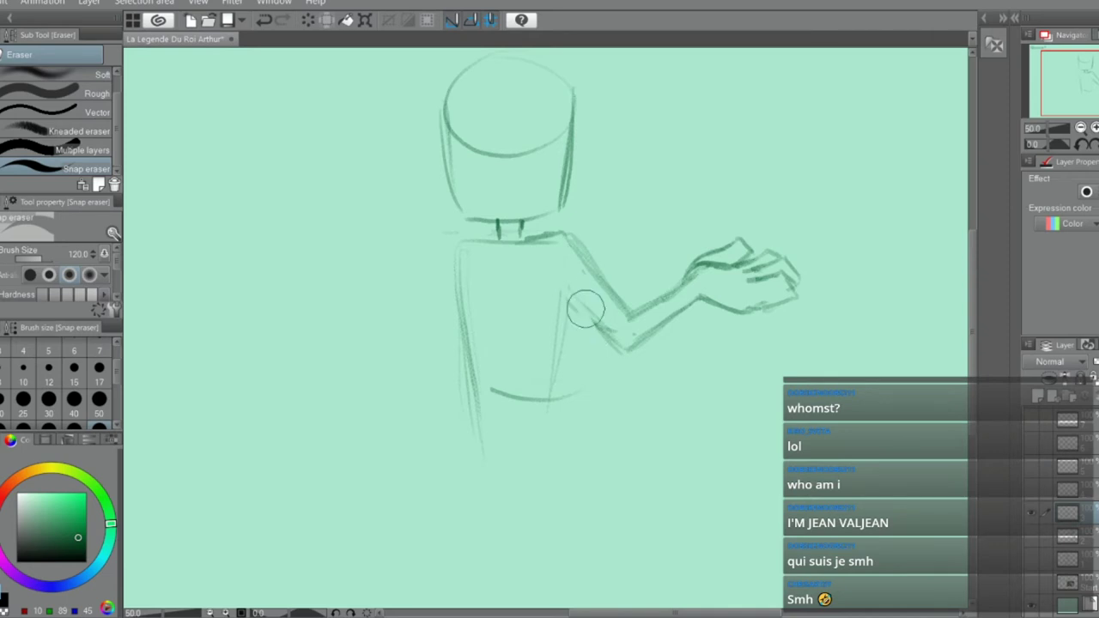
pyautogui.press('p')
pyautogui.moveTo(560, 273); pyautogui.dragTo(616, 345)
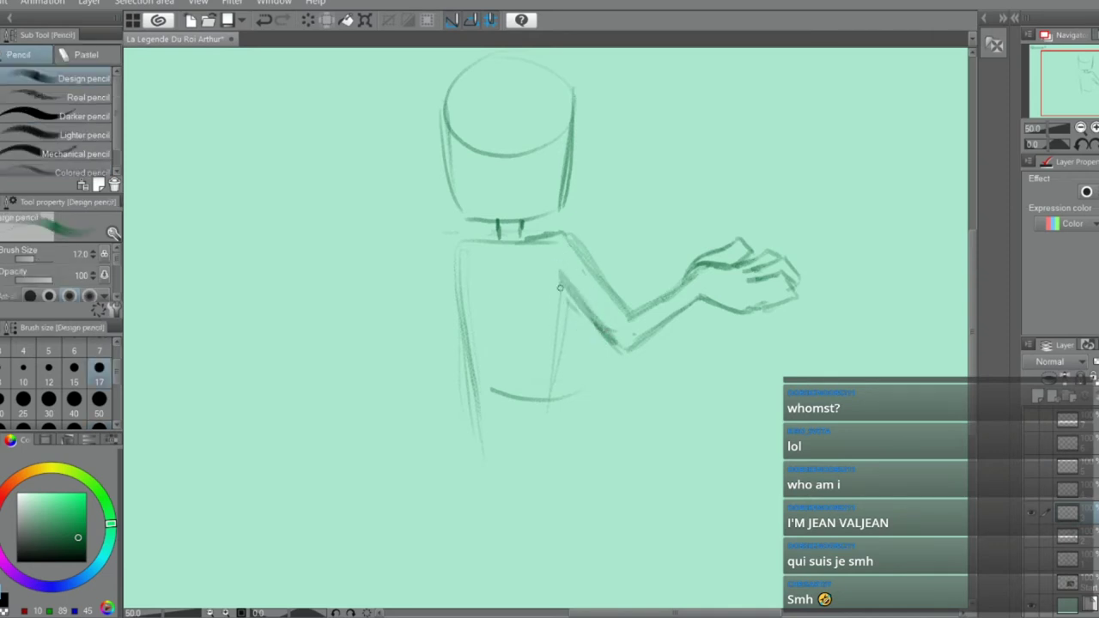
# Redraw both tapering sides of the torso and erase the stray strokes around the waist
pyautogui.moveTo(559, 284); pyautogui.dragTo(553, 398)
pyautogui.moveTo(461, 243); pyautogui.dragTo(477, 376)
pyautogui.moveTo(455, 254); pyautogui.dragTo(482, 402)
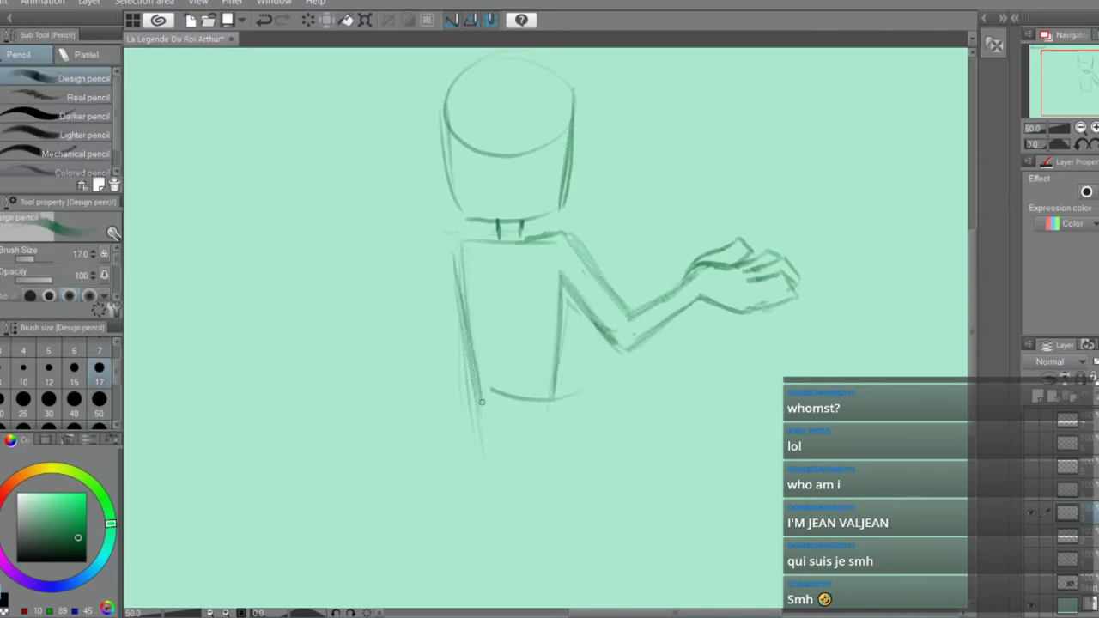
pyautogui.press('e')
pyautogui.moveTo(475, 455); pyautogui.dragTo(459, 346)
pyautogui.moveTo(557, 430); pyautogui.dragTo(574, 400)
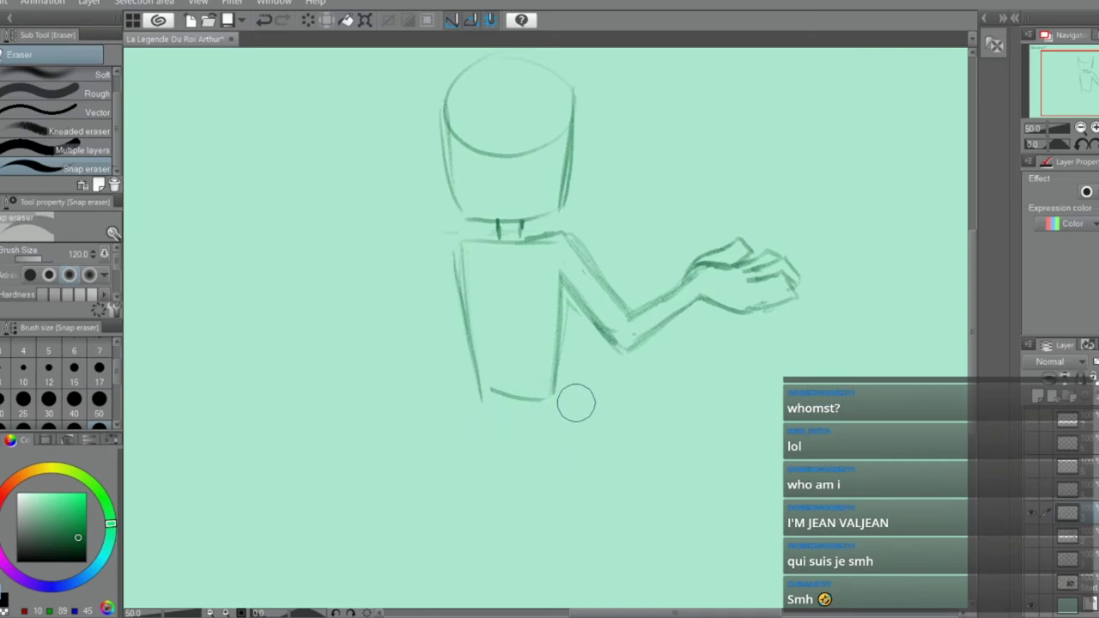
# Replace the curved waistline with a straight line joining the two sides of the torso
pyautogui.press('p')
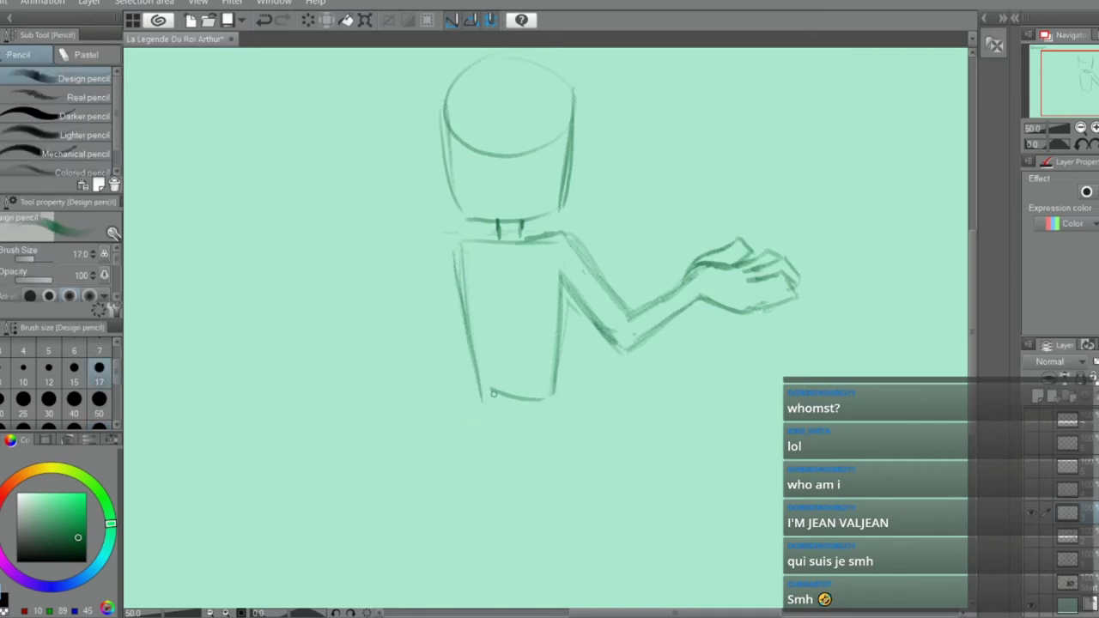
pyautogui.moveTo(555, 392)
pyautogui.mouseDown()
pyautogui.moveTo(477, 393)
pyautogui.moveTo(503, 393)
pyautogui.mouseUp()
pyautogui.press('e')
pyautogui.press('p')
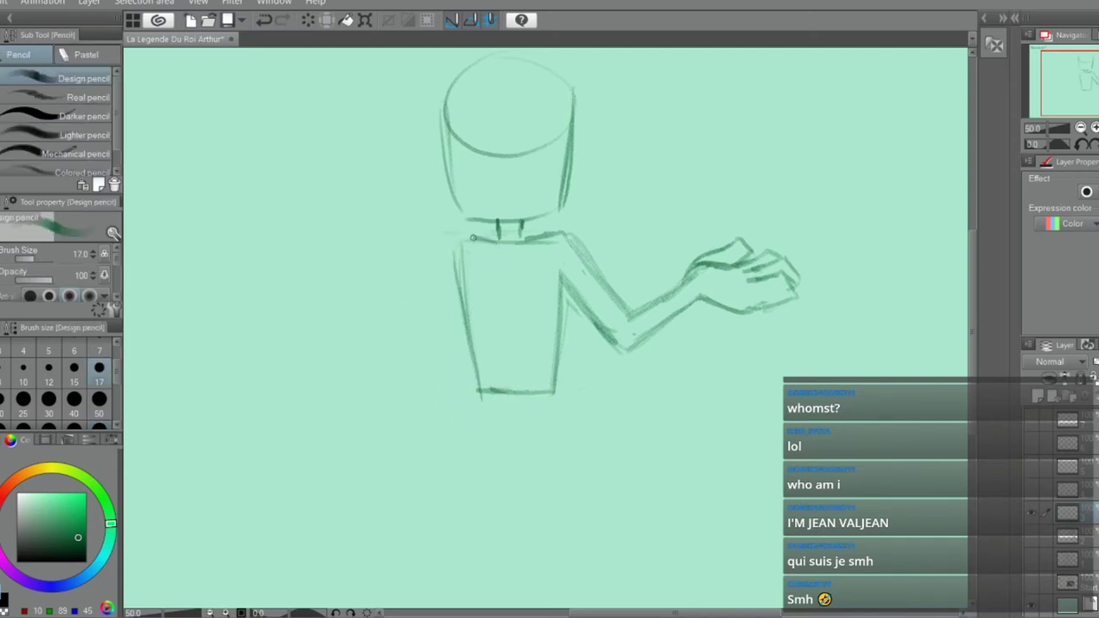
# Draw the left-hand shoulder slope from the neck with the upper edge of its arm, cleaning up the corner
pyautogui.moveTo(504, 241)
pyautogui.mouseDown()
pyautogui.moveTo(484, 232)
pyautogui.moveTo(454, 255)
pyautogui.moveTo(455, 272)
pyautogui.mouseUp()
pyautogui.moveTo(461, 248)
pyautogui.mouseDown()
pyautogui.moveTo(469, 313)
pyautogui.moveTo(457, 237)
pyautogui.moveTo(410, 282)
pyautogui.moveTo(464, 239)
pyautogui.mouseUp()
pyautogui.press('e')
pyautogui.press('p')
pyautogui.hotkey('ctrl', 'z')
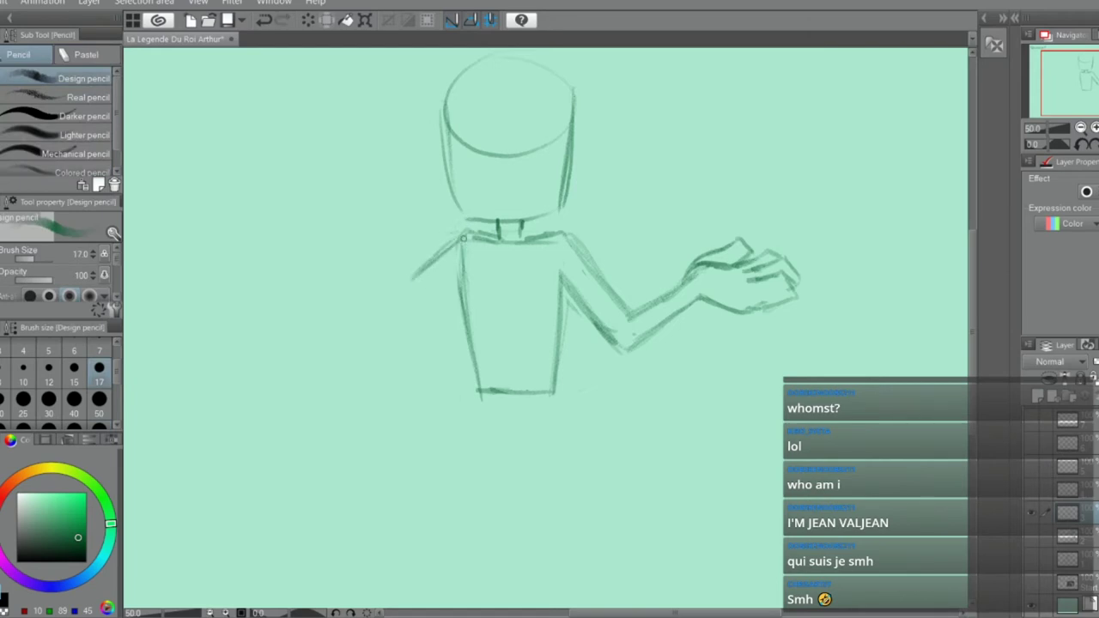
# Sketch the underside of the left-hand upper arm and try a steeper upper edge, erasing the old line
pyautogui.moveTo(466, 287); pyautogui.dragTo(436, 319)
pyautogui.hotkey('ctrl', 'z')
pyautogui.moveTo(460, 276); pyautogui.dragTo(428, 328)
pyautogui.moveTo(457, 235)
pyautogui.mouseDown()
pyautogui.moveTo(416, 313)
pyautogui.moveTo(410, 306)
pyautogui.mouseUp()
pyautogui.press('e')
pyautogui.moveTo(443, 248)
pyautogui.mouseDown()
pyautogui.moveTo(441, 263)
pyautogui.moveTo(458, 245)
pyautogui.moveTo(424, 286)
pyautogui.moveTo(452, 237)
pyautogui.moveTo(505, 241)
pyautogui.moveTo(478, 235)
pyautogui.moveTo(491, 245)
pyautogui.moveTo(415, 281)
pyautogui.mouseUp()
pyautogui.press('p')
# Undo the misplaced upper-arm strokes on the left and rework the shoulder line beside the neck
pyautogui.hotkey('ctrl', 'z')
pyautogui.hotkey('ctrl', 'z')
pyautogui.hotkey('ctrl', 'z')
pyautogui.press('e')
pyautogui.hotkey('ctrl', 'z')
pyautogui.hotkey('ctrl', 'z')
pyautogui.press('p')
pyautogui.hotkey('ctrl', 'z')
pyautogui.hotkey('ctrl', 'z')
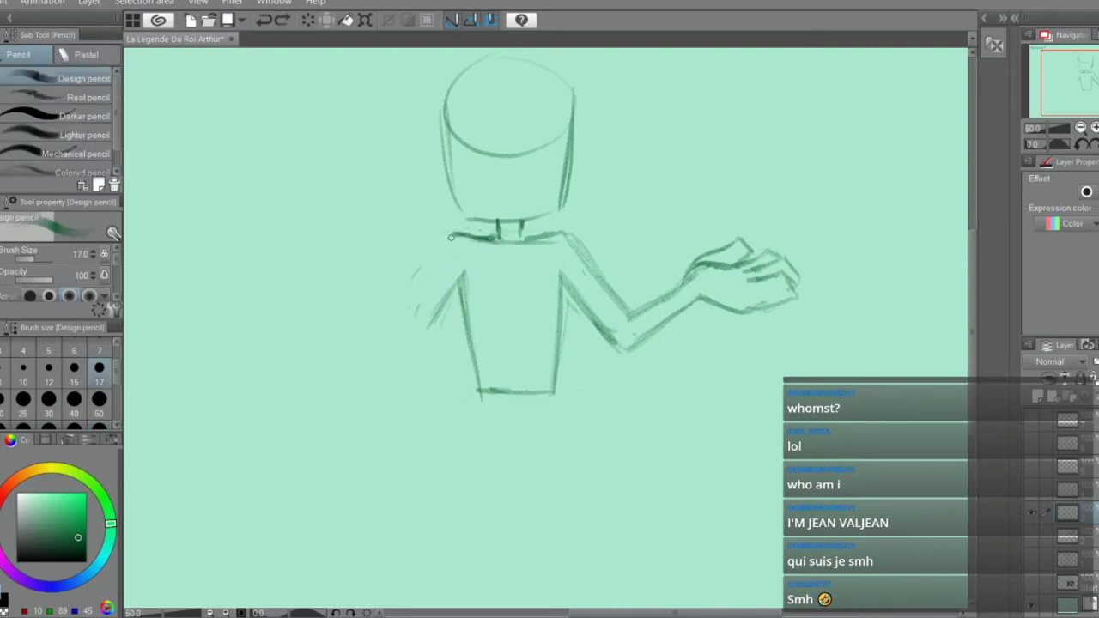
# Draw both edges of the left-hand upper arm down to the elbow and reinforce the adjacent torso side
pyautogui.moveTo(453, 236); pyautogui.dragTo(414, 304)
pyautogui.moveTo(434, 267); pyautogui.dragTo(391, 347)
pyautogui.hotkey('ctrl', 'z')
pyautogui.moveTo(431, 276); pyautogui.dragTo(400, 325)
pyautogui.moveTo(458, 281); pyautogui.dragTo(413, 338)
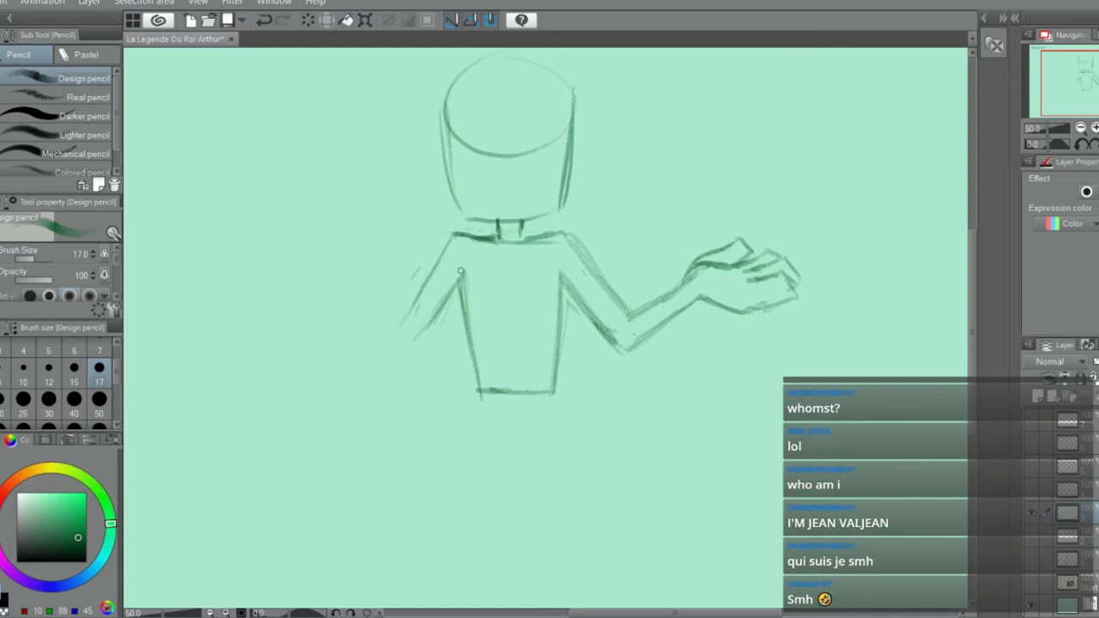
pyautogui.moveTo(459, 240); pyautogui.dragTo(468, 322)
pyautogui.moveTo(466, 402); pyautogui.dragTo(465, 421)
pyautogui.hotkey('ctrl', 'z')
# Draw the left-hand forearm rising outward from the elbow, undoing misplaced strokes
pyautogui.moveTo(362, 265); pyautogui.dragTo(412, 327)
pyautogui.hotkey('ctrl', 'z')
pyautogui.moveTo(355, 277)
pyautogui.mouseDown()
pyautogui.moveTo(404, 320)
pyautogui.moveTo(409, 362)
pyautogui.mouseUp()
pyautogui.hotkey('ctrl', 'z')
pyautogui.moveTo(333, 287)
pyautogui.mouseDown()
pyautogui.moveTo(398, 351)
pyautogui.moveTo(435, 317)
pyautogui.mouseUp()
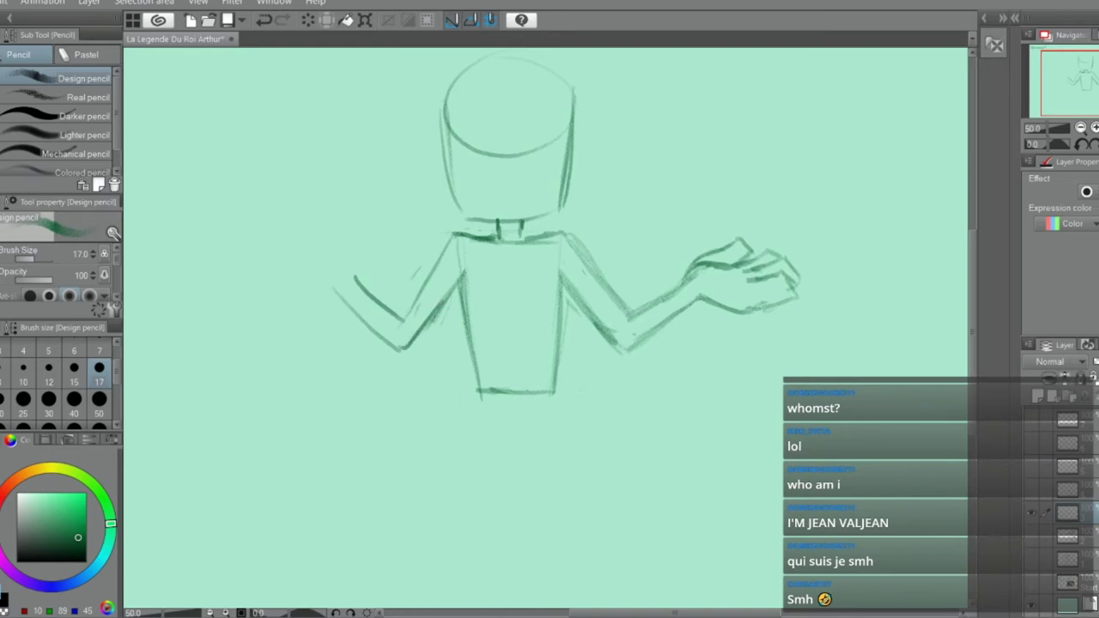
# Sketch the wrist, open palm and curled fingers at the end of the left-hand forearm, undoing unwanted strokes
pyautogui.moveTo(359, 278)
pyautogui.mouseDown()
pyautogui.moveTo(342, 257)
pyautogui.moveTo(289, 261)
pyautogui.moveTo(290, 295)
pyautogui.mouseUp()
pyautogui.hotkey('ctrl', 'z')
pyautogui.hotkey('ctrl', 'z')
pyautogui.hotkey('ctrl', 'z')
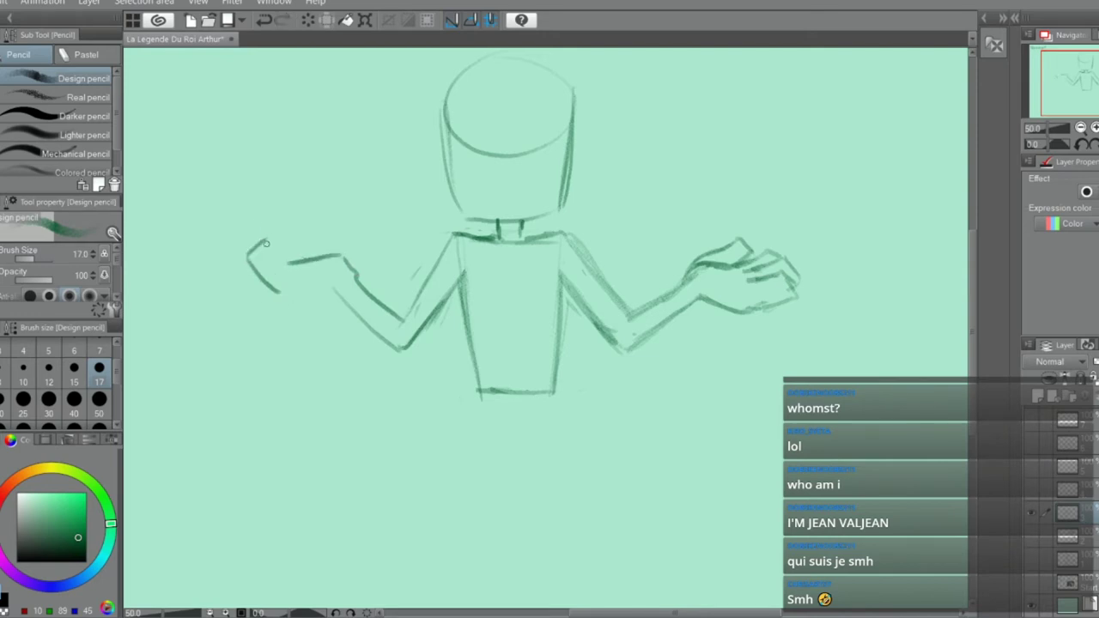
pyautogui.moveTo(267, 242); pyautogui.dragTo(286, 260)
pyautogui.moveTo(340, 256); pyautogui.dragTo(300, 251)
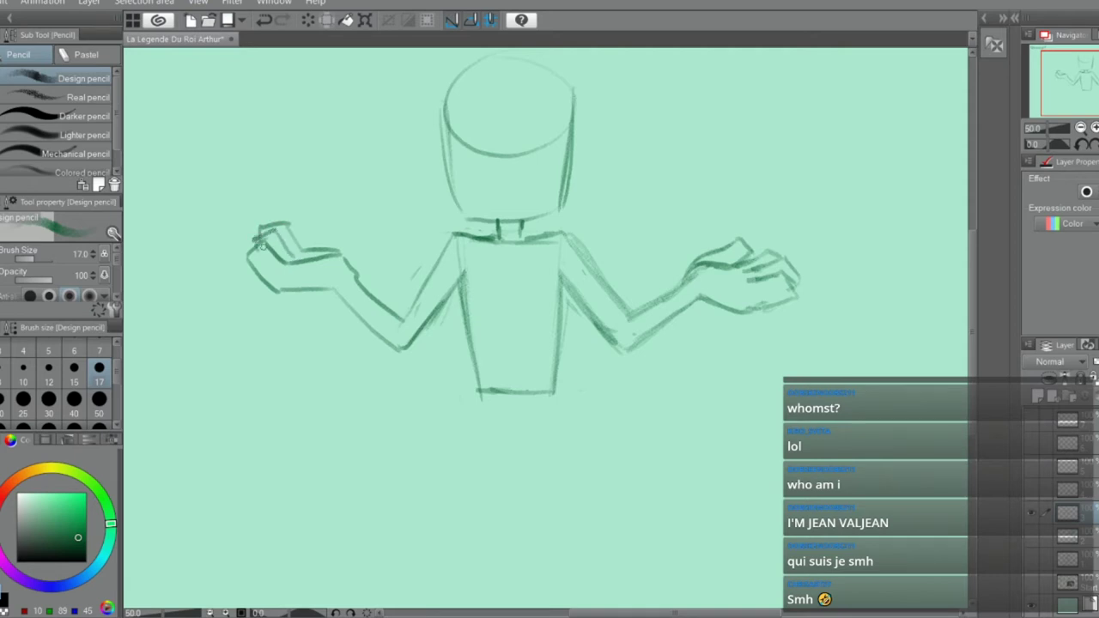
# Erase the overlapping line across the left-hand palm and draw a raised thumb there
pyautogui.press('e')
pyautogui.moveTo(326, 265); pyautogui.dragTo(309, 261)
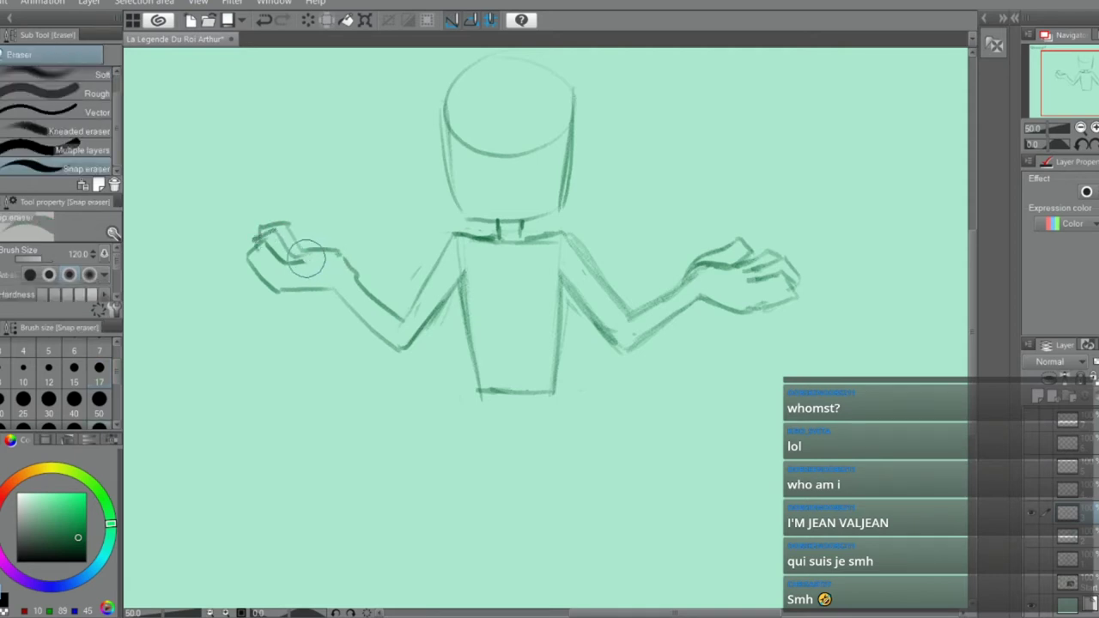
pyautogui.press('p')
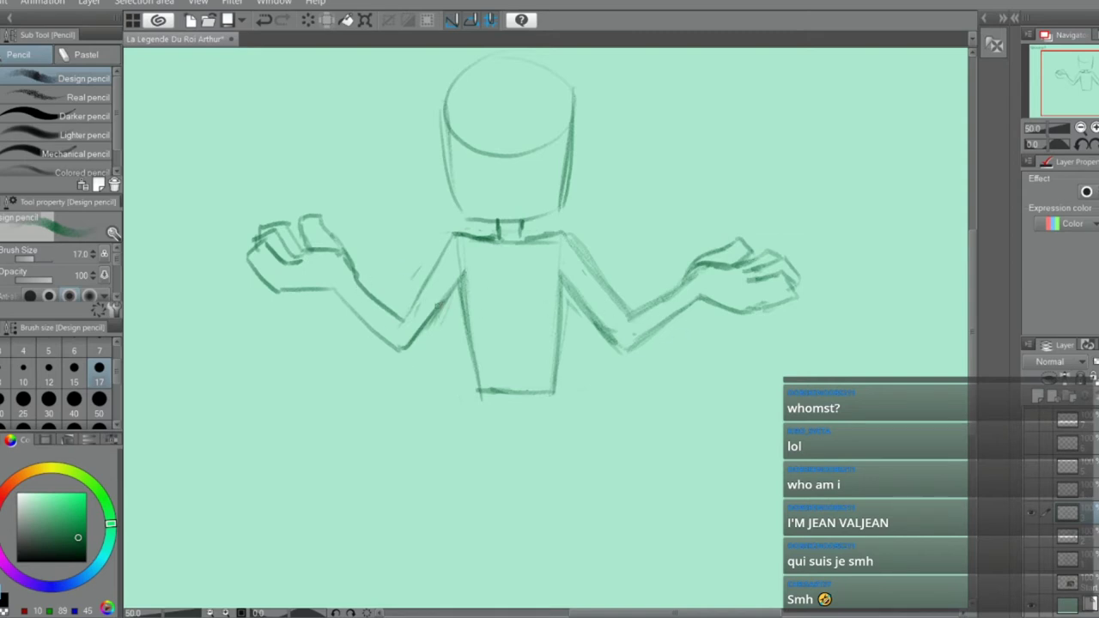
# Sketch a three-pointed crown with a curved base band on top of the head
pyautogui.scroll(-1, 505, 281)
pyautogui.scroll(1, 491, 162)
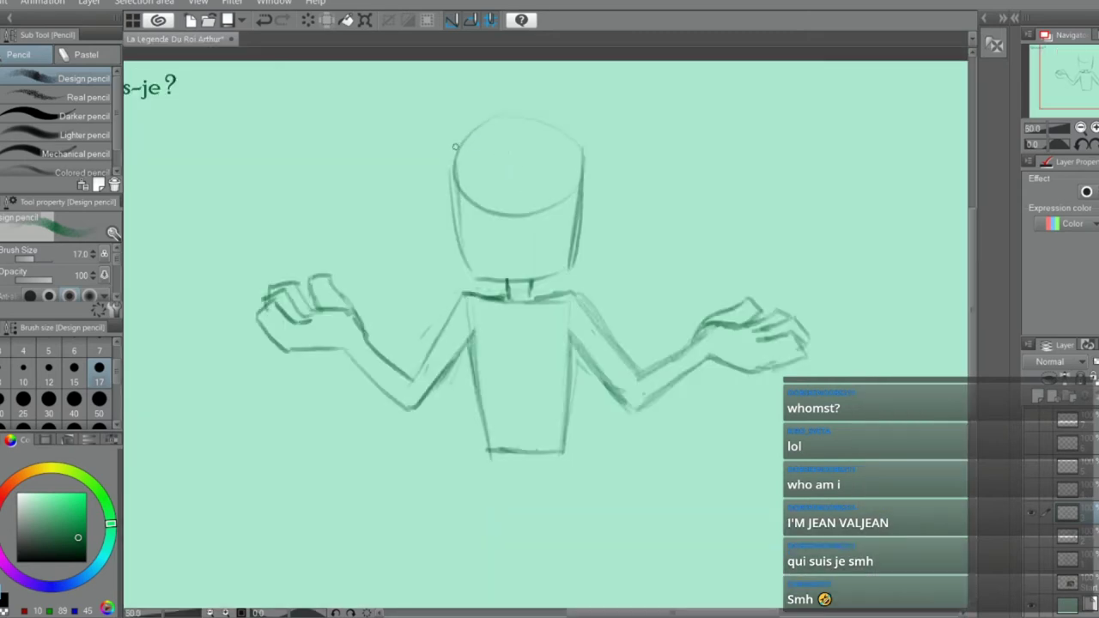
pyautogui.hotkey('ctrl', 'z')
pyautogui.moveTo(443, 159)
pyautogui.mouseDown()
pyautogui.moveTo(539, 128)
pyautogui.moveTo(593, 138)
pyautogui.moveTo(565, 101)
pyautogui.moveTo(567, 120)
pyautogui.moveTo(564, 74)
pyautogui.mouseUp()
pyautogui.moveTo(579, 139); pyautogui.dragTo(566, 83)
pyautogui.moveTo(453, 178)
pyautogui.mouseDown()
pyautogui.moveTo(424, 121)
pyautogui.moveTo(464, 124)
pyautogui.mouseUp()
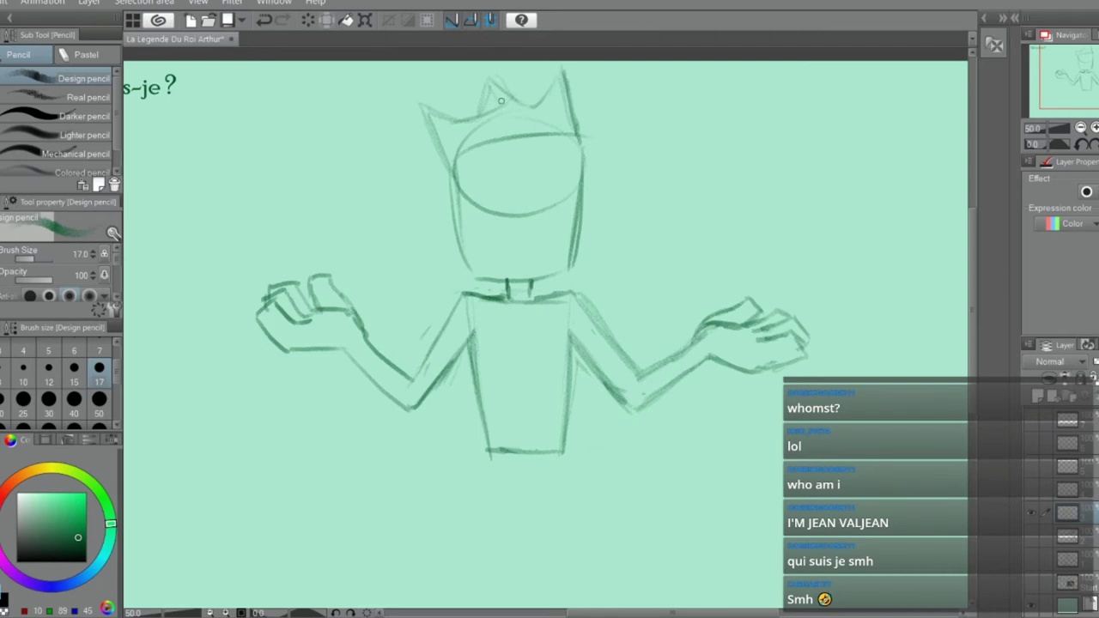
# Firm up the crown's left point, then erase its right edge and redraw it with a cleaner line
pyautogui.scroll(-1, 505, 111)
pyautogui.scroll(1, 478, 81)
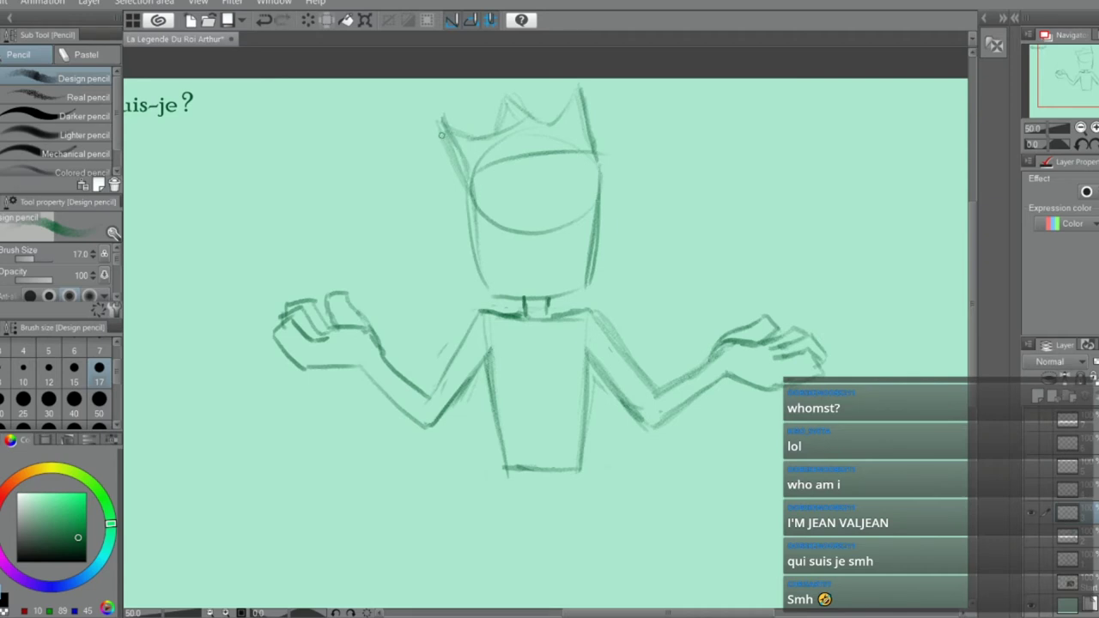
pyautogui.press('e')
pyautogui.moveTo(574, 104); pyautogui.dragTo(580, 84)
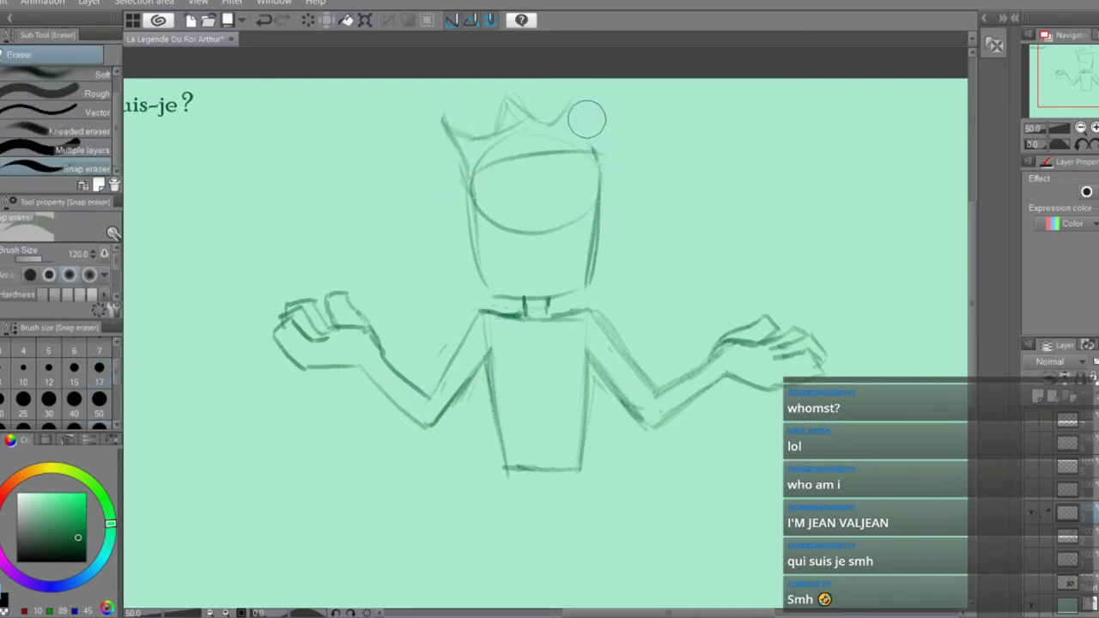
pyautogui.press('p')
pyautogui.moveTo(593, 155); pyautogui.dragTo(579, 88)
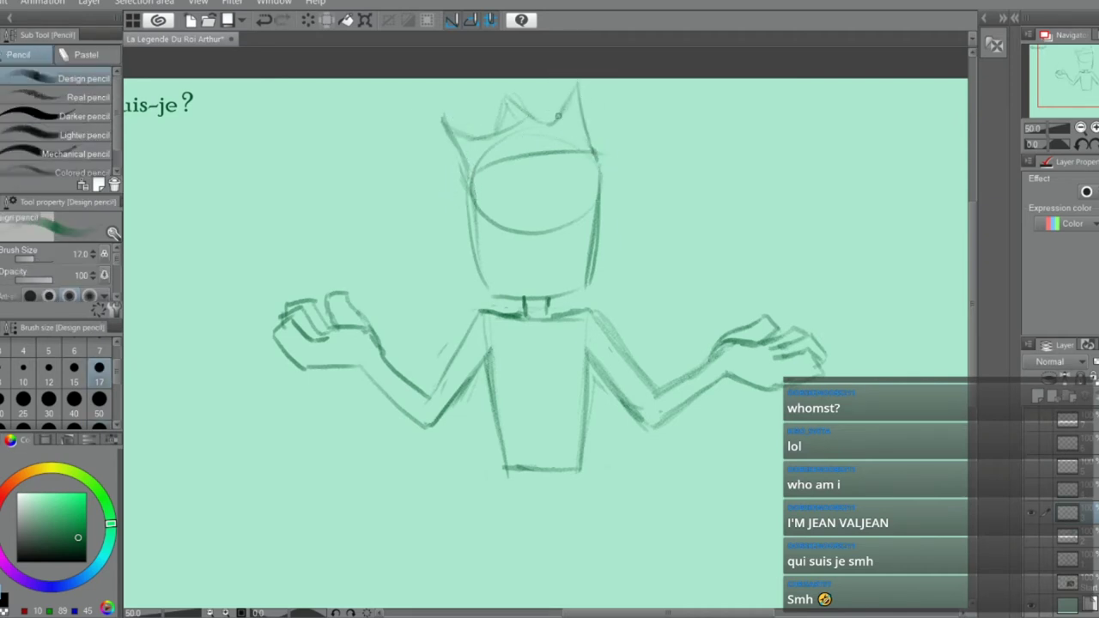
# Redraw the crown's middle point taller and erase the cranium line showing inside the crown
pyautogui.moveTo(512, 85); pyautogui.dragTo(550, 126)
pyautogui.hotkey('ctrl', 'z')
pyautogui.moveTo(511, 88)
pyautogui.mouseDown()
pyautogui.moveTo(487, 141)
pyautogui.moveTo(449, 131)
pyautogui.moveTo(494, 145)
pyautogui.moveTo(453, 115)
pyautogui.moveTo(486, 140)
pyautogui.mouseUp()
pyautogui.press('e')
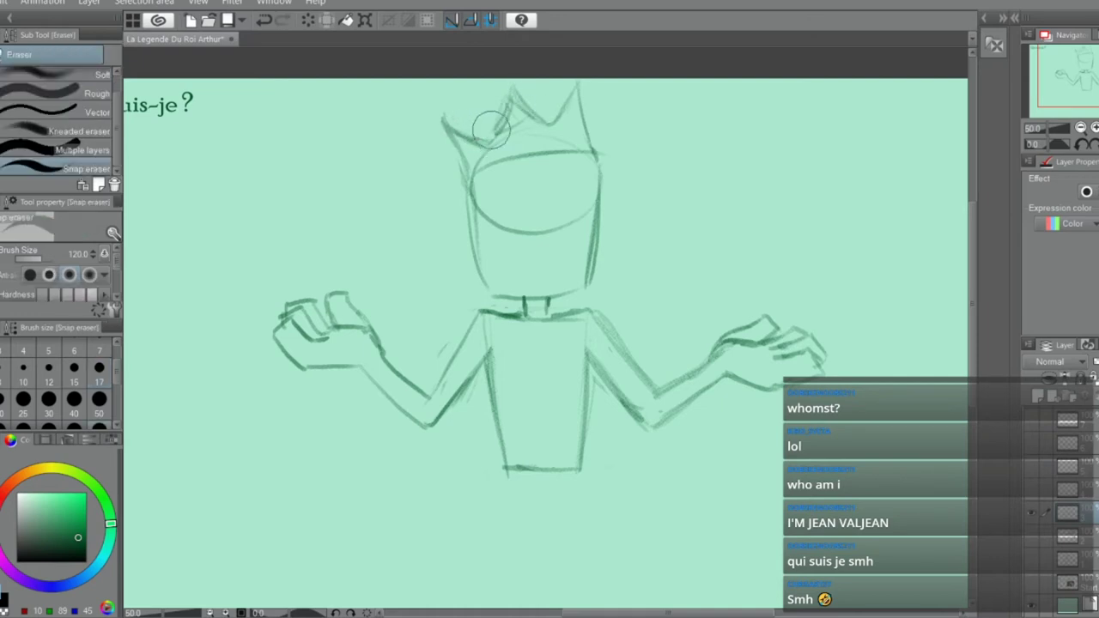
pyautogui.moveTo(509, 141)
pyautogui.mouseDown()
pyautogui.moveTo(561, 144)
pyautogui.moveTo(528, 146)
pyautogui.mouseUp()
pyautogui.press('p')
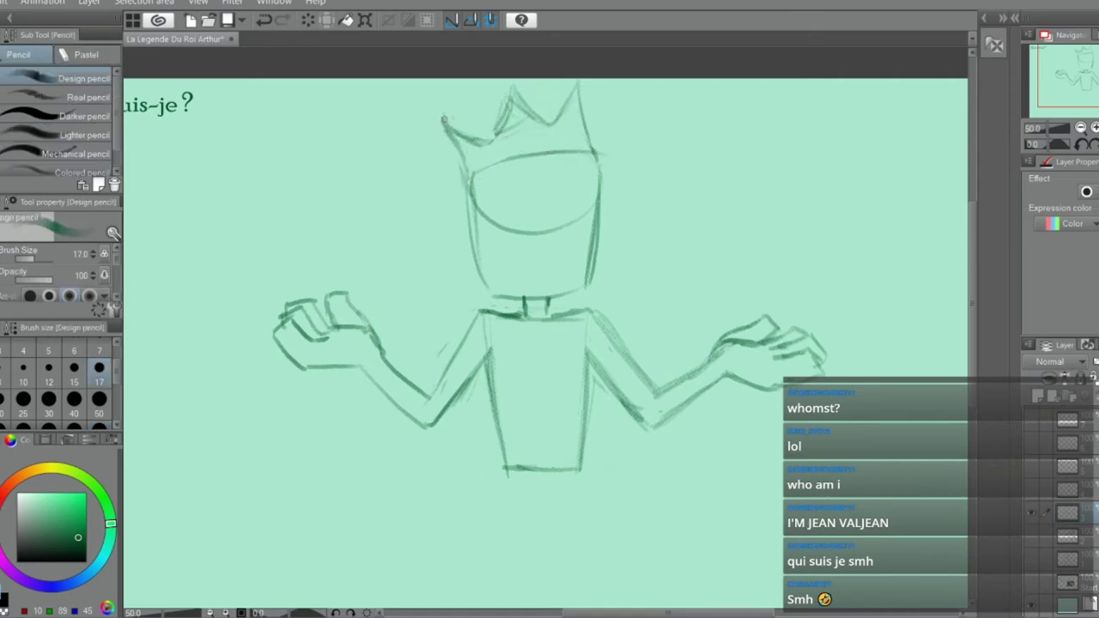
# Darken the crown's left edge and redraw the curve of its base band, erasing the surplus line beneath it
pyautogui.moveTo(444, 120); pyautogui.dragTo(470, 174)
pyautogui.moveTo(444, 122)
pyautogui.mouseDown()
pyautogui.moveTo(469, 182)
pyautogui.moveTo(585, 161)
pyautogui.mouseUp()
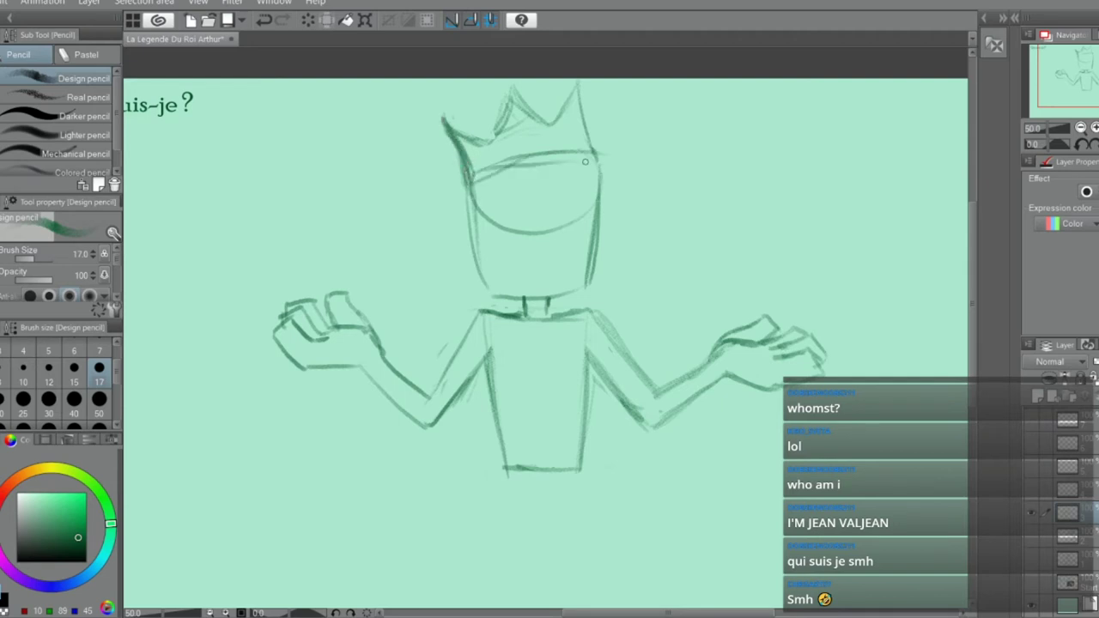
pyautogui.moveTo(508, 168); pyautogui.dragTo(593, 157)
pyautogui.hotkey('ctrl', 'z')
pyautogui.hotkey('ctrl', 'z')
pyautogui.moveTo(471, 181); pyautogui.dragTo(593, 154)
pyautogui.moveTo(503, 162); pyautogui.dragTo(592, 152)
pyautogui.press('e')
pyautogui.moveTo(489, 170)
pyautogui.mouseDown()
pyautogui.moveTo(592, 154)
pyautogui.moveTo(532, 155)
pyautogui.moveTo(558, 162)
pyautogui.mouseUp()
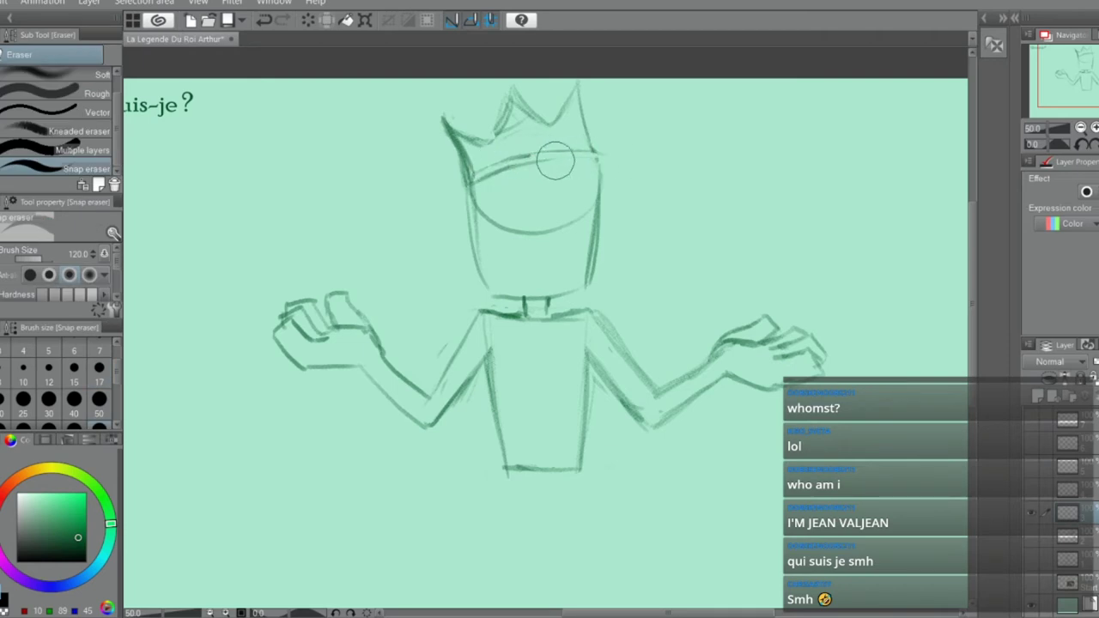
pyautogui.press('p')
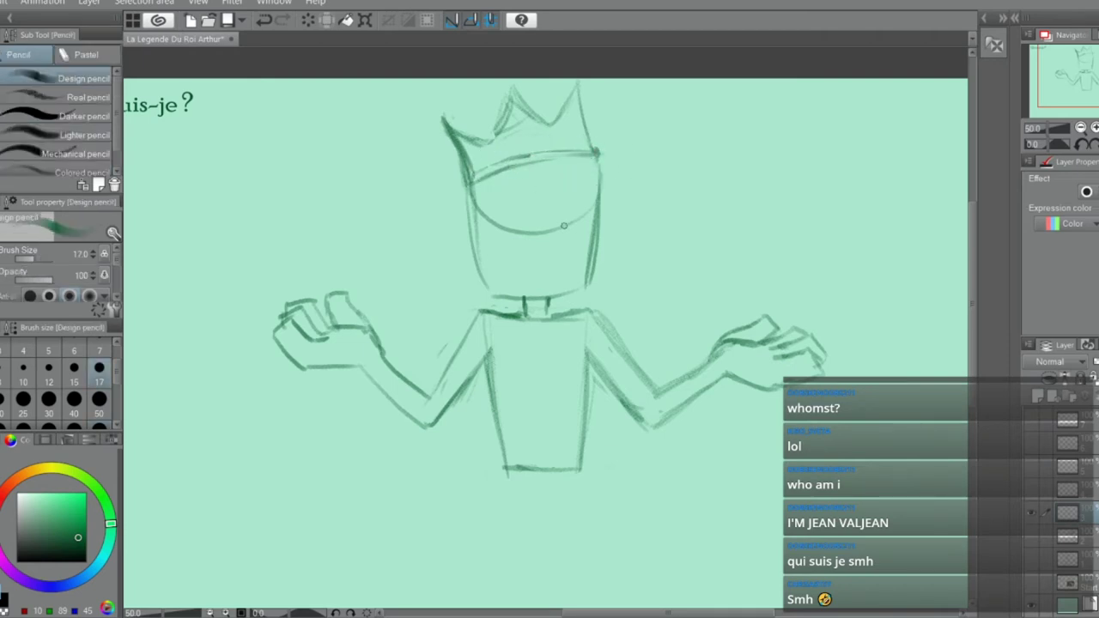
# Sketch an ear on the right side of the head and two oval eye outlines on the face
pyautogui.moveTo(599, 186); pyautogui.dragTo(608, 243)
pyautogui.hotkey('ctrl', 'z')
pyautogui.moveTo(599, 187); pyautogui.dragTo(598, 249)
pyautogui.moveTo(502, 213)
pyautogui.mouseDown()
pyautogui.moveTo(505, 194)
pyautogui.moveTo(516, 234)
pyautogui.moveTo(497, 210)
pyautogui.mouseUp()
pyautogui.hotkey('ctrl', 'z')
pyautogui.hotkey('ctrl', 'z')
pyautogui.moveTo(579, 199)
pyautogui.mouseDown()
pyautogui.moveTo(590, 207)
pyautogui.moveTo(573, 188)
pyautogui.moveTo(556, 196)
pyautogui.mouseUp()
pyautogui.hotkey('ctrl', 'z')
pyautogui.hotkey('ctrl', 'z')
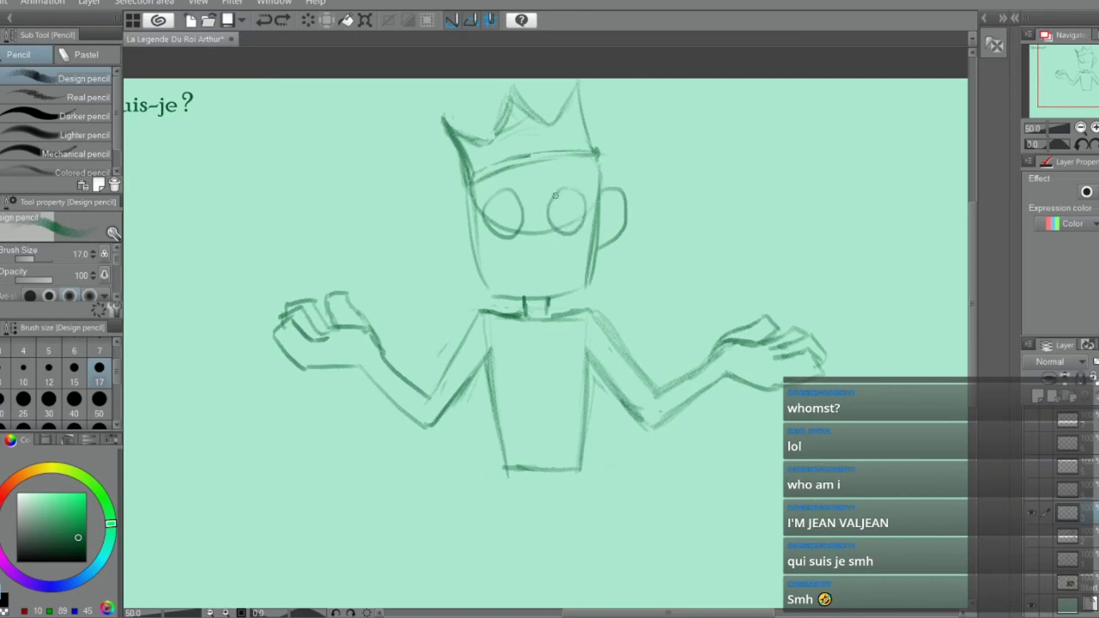
# Erase the guideline running through both eyes and redraw the right-hand eye's outline
pyautogui.scroll(1, 579, 208)
pyautogui.press('e')
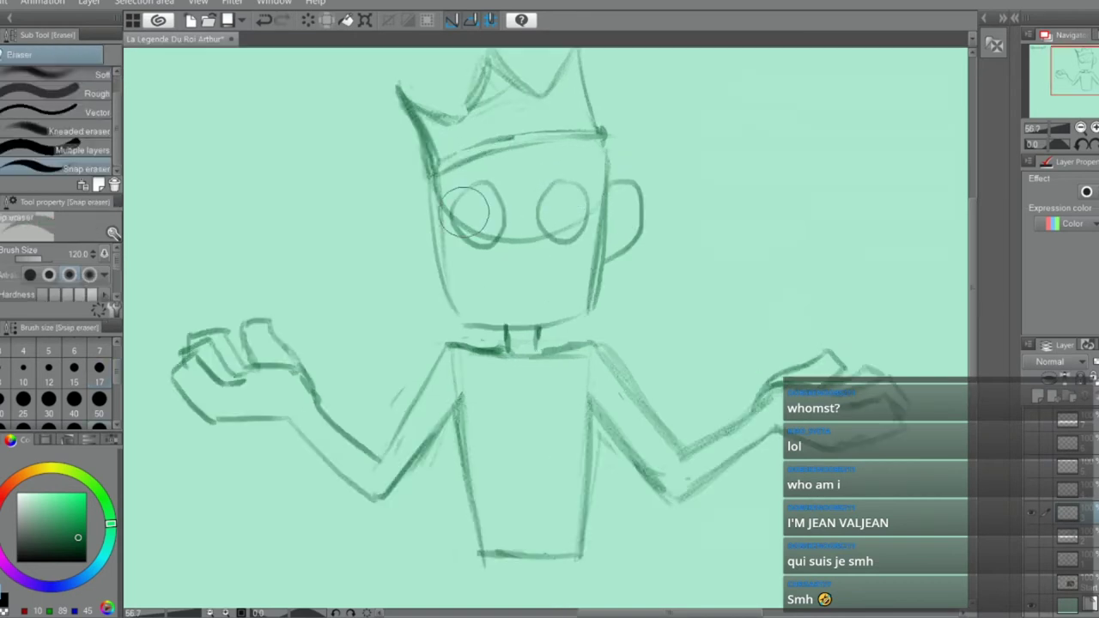
pyautogui.click(565, 216)
pyautogui.press('p')
pyautogui.moveTo(566, 178)
pyautogui.mouseDown()
pyautogui.moveTo(589, 225)
pyautogui.moveTo(544, 238)
pyautogui.mouseUp()
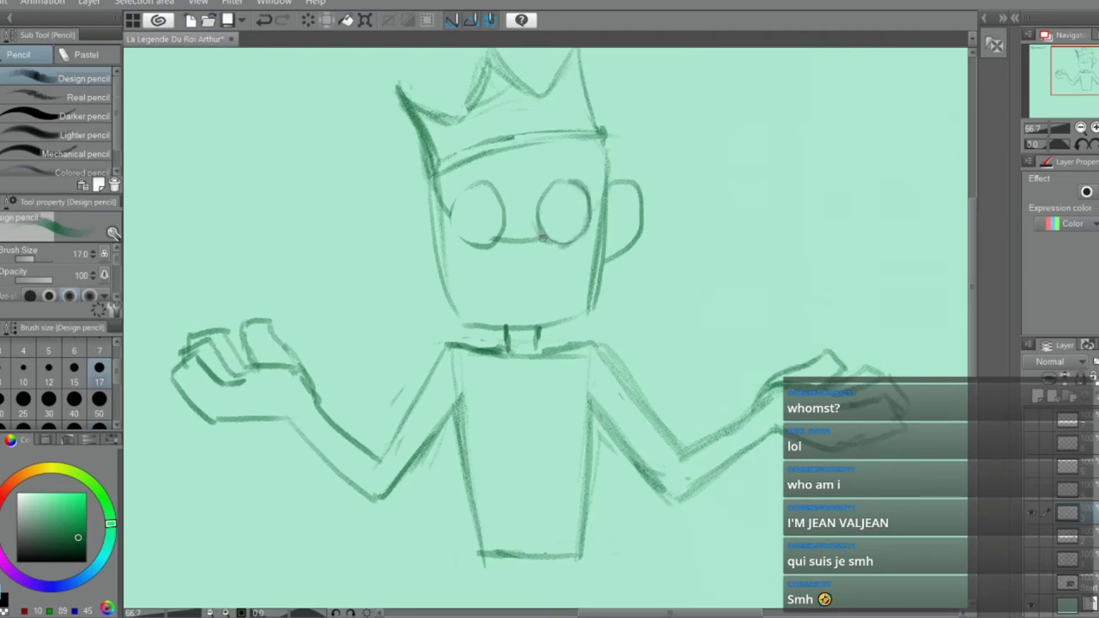
pyautogui.moveTo(573, 183)
pyautogui.mouseDown()
pyautogui.moveTo(533, 219)
pyautogui.moveTo(548, 197)
pyautogui.moveTo(566, 183)
pyautogui.moveTo(543, 229)
pyautogui.mouseUp()
pyautogui.hotkey('ctrl', 'z')
# Clean up the left-hand eye and redraw it as a darker, closed oval
pyautogui.press('e')
pyautogui.press('p')
pyautogui.moveTo(491, 186)
pyautogui.mouseDown()
pyautogui.moveTo(455, 215)
pyautogui.moveTo(470, 188)
pyautogui.moveTo(481, 223)
pyautogui.moveTo(455, 202)
pyautogui.moveTo(482, 211)
pyautogui.moveTo(451, 207)
pyautogui.moveTo(500, 212)
pyautogui.moveTo(489, 193)
pyautogui.moveTo(498, 240)
pyautogui.mouseUp()
pyautogui.hotkey('ctrl', 'z')
pyautogui.hotkey('ctrl', 'z')
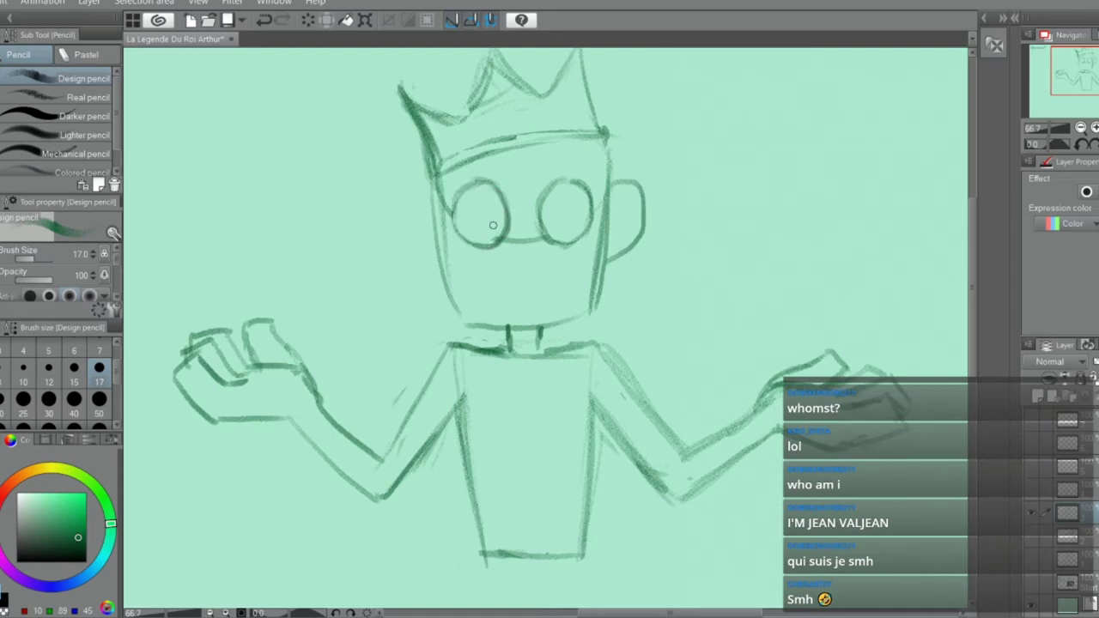
pyautogui.press('e')
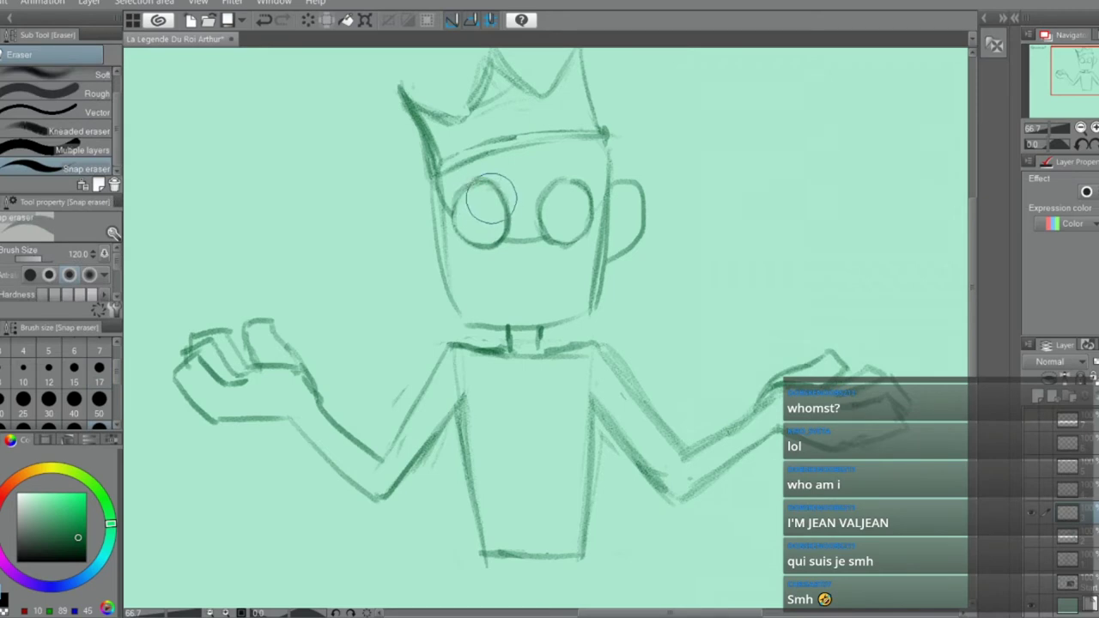
pyautogui.press('p')
pyautogui.moveTo(477, 186)
pyautogui.mouseDown()
pyautogui.moveTo(455, 228)
pyautogui.moveTo(472, 243)
pyautogui.mouseUp()
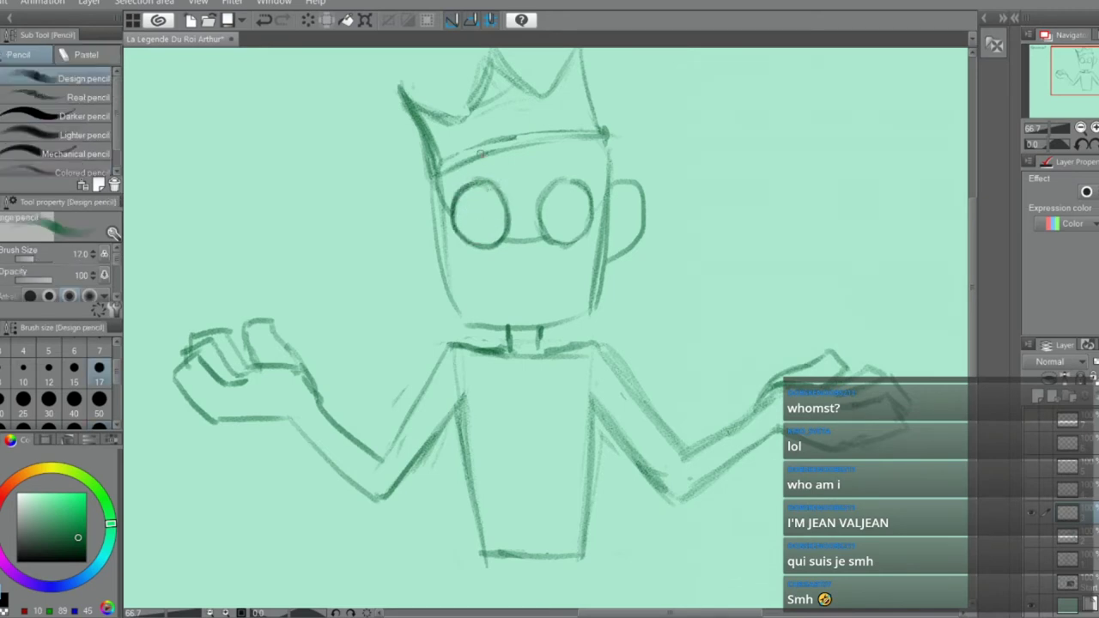
# Draw dark filled oval pupils in the lower part of both eyes
pyautogui.scroll(3, 558, 193)
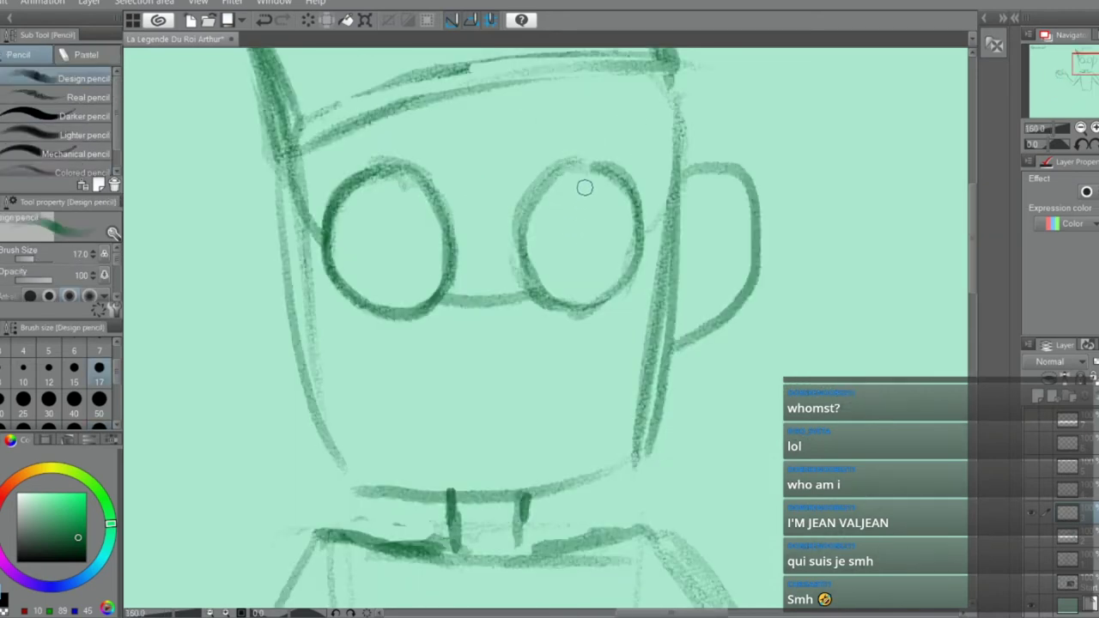
pyautogui.moveTo(585, 168); pyautogui.dragTo(597, 218)
pyautogui.hotkey('ctrl', 'z')
pyautogui.moveTo(568, 177)
pyautogui.mouseDown()
pyautogui.moveTo(602, 204)
pyautogui.moveTo(599, 238)
pyautogui.moveTo(575, 245)
pyautogui.moveTo(588, 260)
pyautogui.moveTo(590, 245)
pyautogui.moveTo(581, 291)
pyautogui.moveTo(591, 240)
pyautogui.moveTo(585, 280)
pyautogui.mouseUp()
pyautogui.hotkey('ctrl', 'z')
pyautogui.moveTo(404, 239)
pyautogui.mouseDown()
pyautogui.moveTo(390, 257)
pyautogui.moveTo(403, 291)
pyautogui.moveTo(420, 296)
pyautogui.moveTo(399, 257)
pyautogui.moveTo(404, 283)
pyautogui.moveTo(408, 266)
pyautogui.mouseUp()
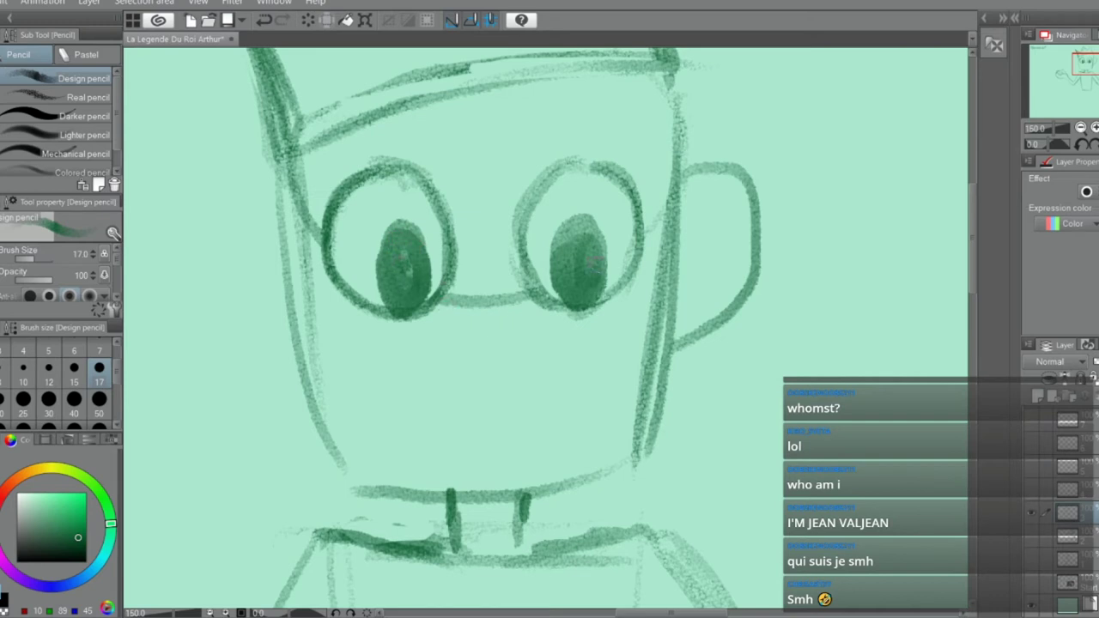
pyautogui.moveTo(595, 262)
pyautogui.mouseDown()
pyautogui.moveTo(570, 275)
pyautogui.moveTo(600, 257)
pyautogui.moveTo(584, 305)
pyautogui.moveTo(570, 246)
pyautogui.mouseUp()
pyautogui.moveTo(403, 249)
pyautogui.mouseDown()
pyautogui.moveTo(378, 300)
pyautogui.moveTo(401, 297)
pyautogui.moveTo(417, 270)
pyautogui.moveTo(402, 235)
pyautogui.moveTo(383, 284)
pyautogui.moveTo(402, 289)
pyautogui.moveTo(391, 294)
pyautogui.moveTo(423, 283)
pyautogui.mouseUp()
# Draw a short, straight horizontal mouth just above the chin
pyautogui.moveTo(415, 429); pyautogui.dragTo(524, 424)
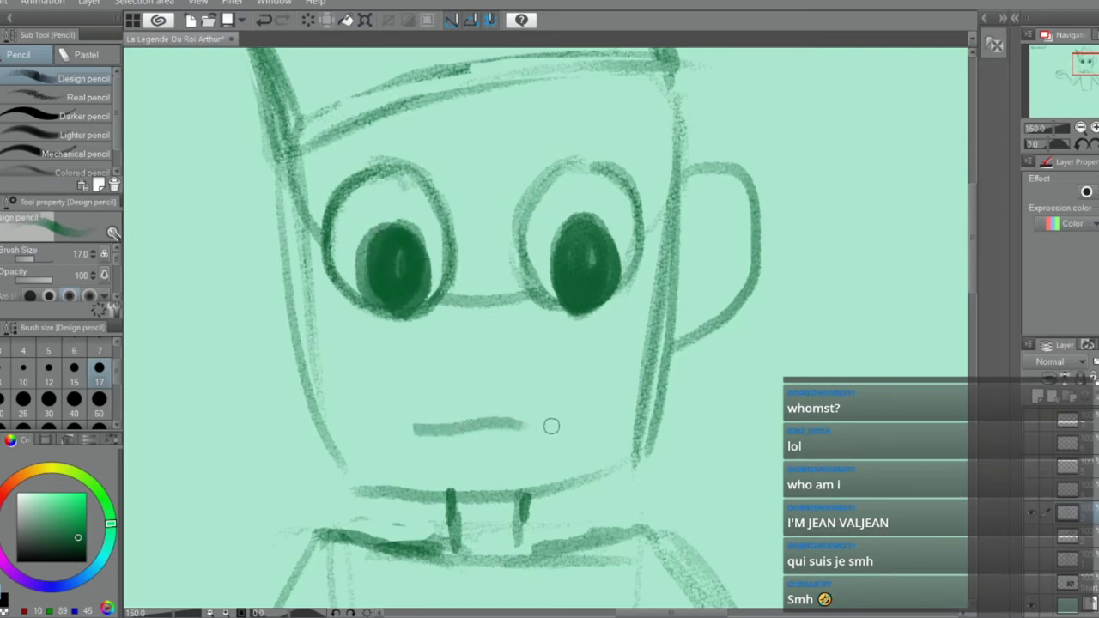
pyautogui.hotkey('ctrl', 'z')
pyautogui.moveTo(429, 443); pyautogui.dragTo(527, 442)
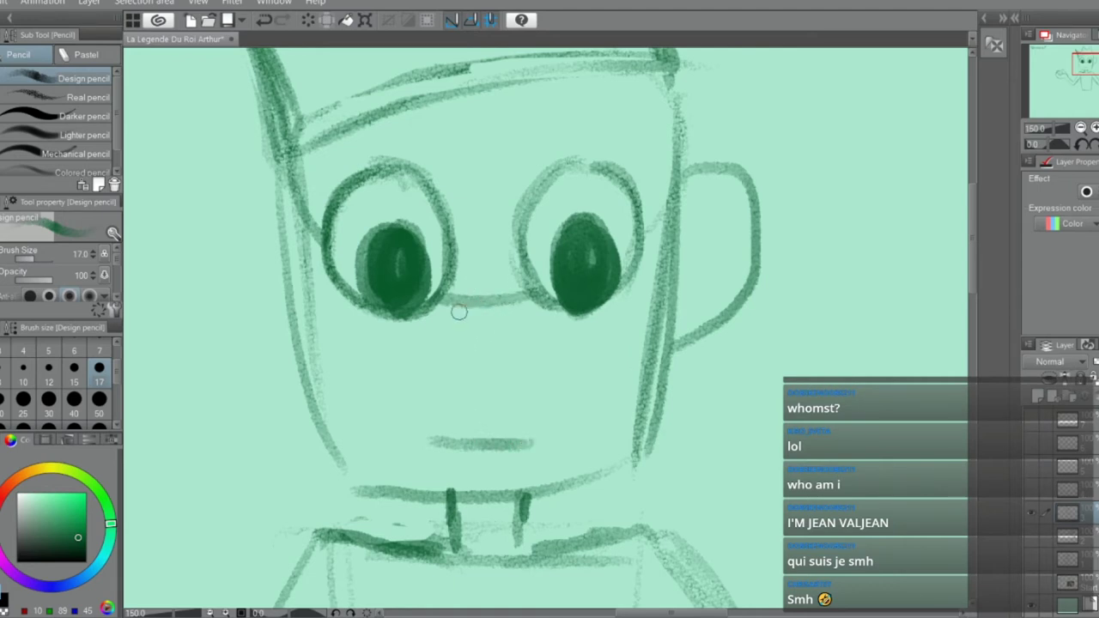
# Erase the guideline between the eyes and draw a narrow, flat-topped nose that widens at the base
pyautogui.press('e')
pyautogui.moveTo(476, 312)
pyautogui.mouseDown()
pyautogui.moveTo(514, 316)
pyautogui.moveTo(511, 281)
pyautogui.moveTo(478, 306)
pyautogui.moveTo(504, 367)
pyautogui.mouseUp()
pyautogui.press('p')
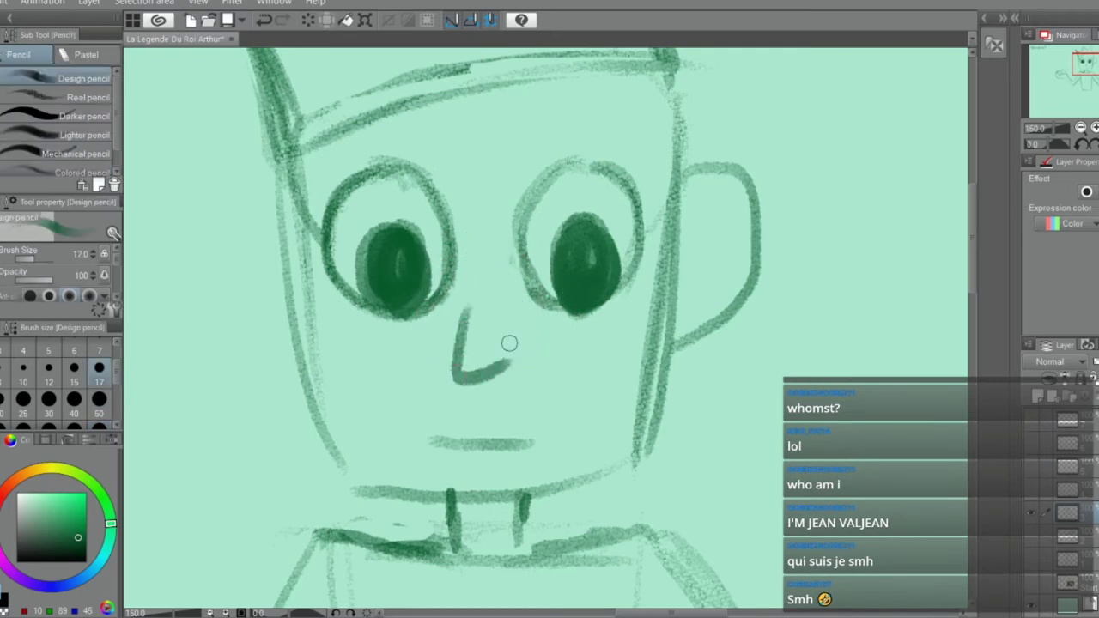
pyautogui.hotkey('ctrl', 'z')
pyautogui.moveTo(474, 265)
pyautogui.mouseDown()
pyautogui.moveTo(471, 336)
pyautogui.moveTo(515, 348)
pyautogui.mouseUp()
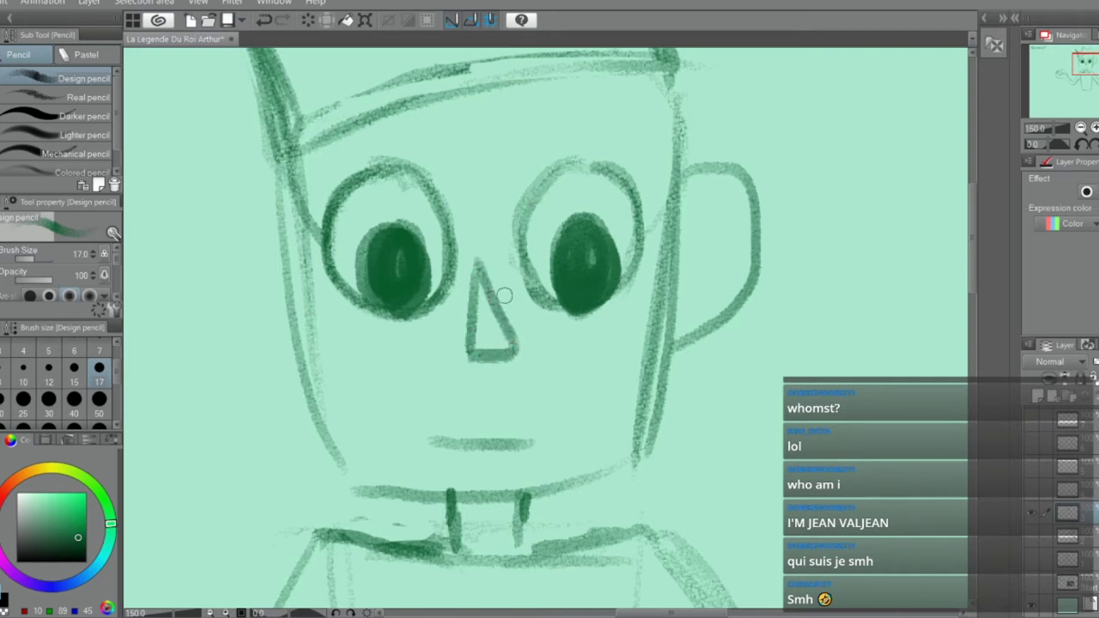
pyautogui.hotkey('ctrl', 'z')
pyautogui.hotkey('ctrl', 'z')
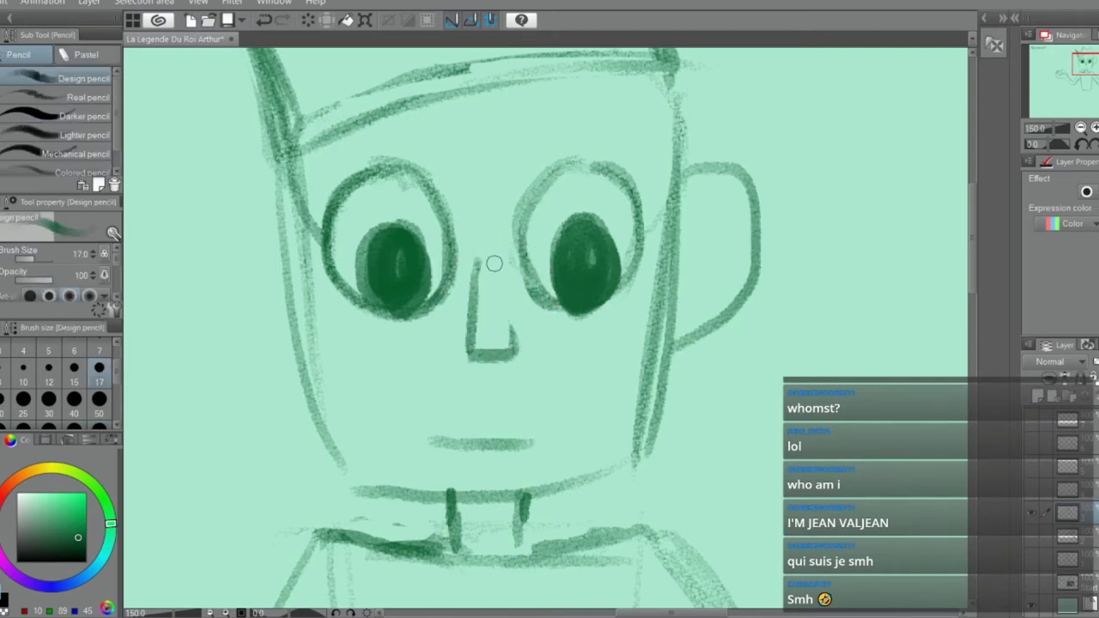
pyautogui.moveTo(494, 258)
pyautogui.mouseDown()
pyautogui.moveTo(515, 348)
pyautogui.moveTo(477, 260)
pyautogui.moveTo(513, 266)
pyautogui.mouseUp()
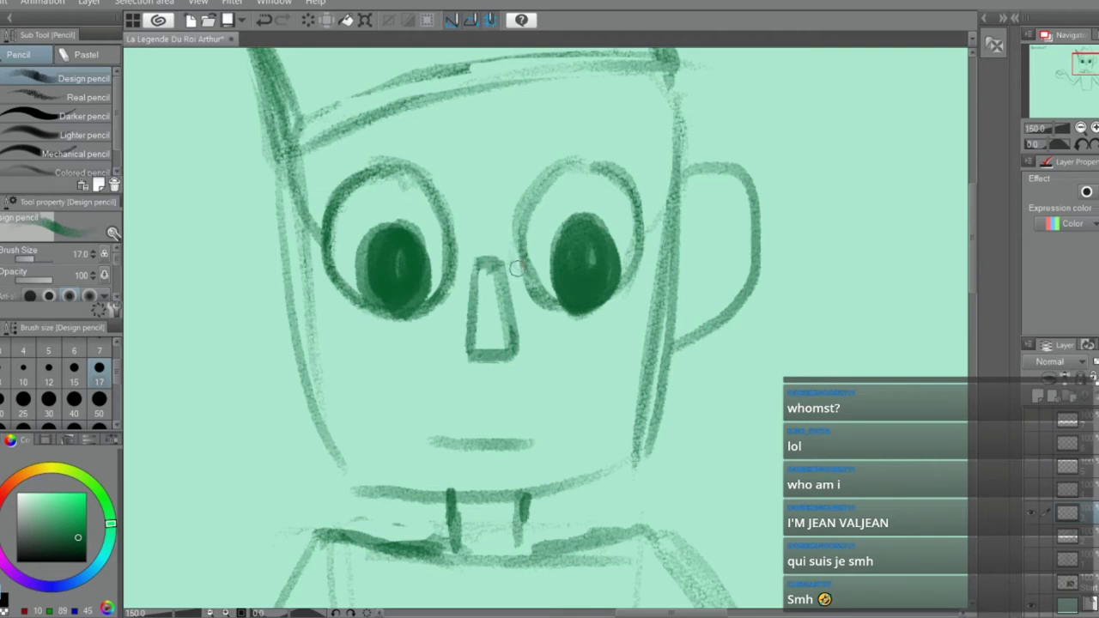
# Draw a worried, wedge-shaped eyebrow above the right-hand eye, tapering down toward the side of the face
pyautogui.moveTo(540, 117); pyautogui.dragTo(599, 139)
pyautogui.hotkey('ctrl', 'z')
pyautogui.moveTo(534, 93)
pyautogui.mouseDown()
pyautogui.moveTo(549, 114)
pyautogui.moveTo(540, 94)
pyautogui.moveTo(662, 145)
pyautogui.mouseUp()
pyautogui.moveTo(544, 91); pyautogui.dragTo(647, 115)
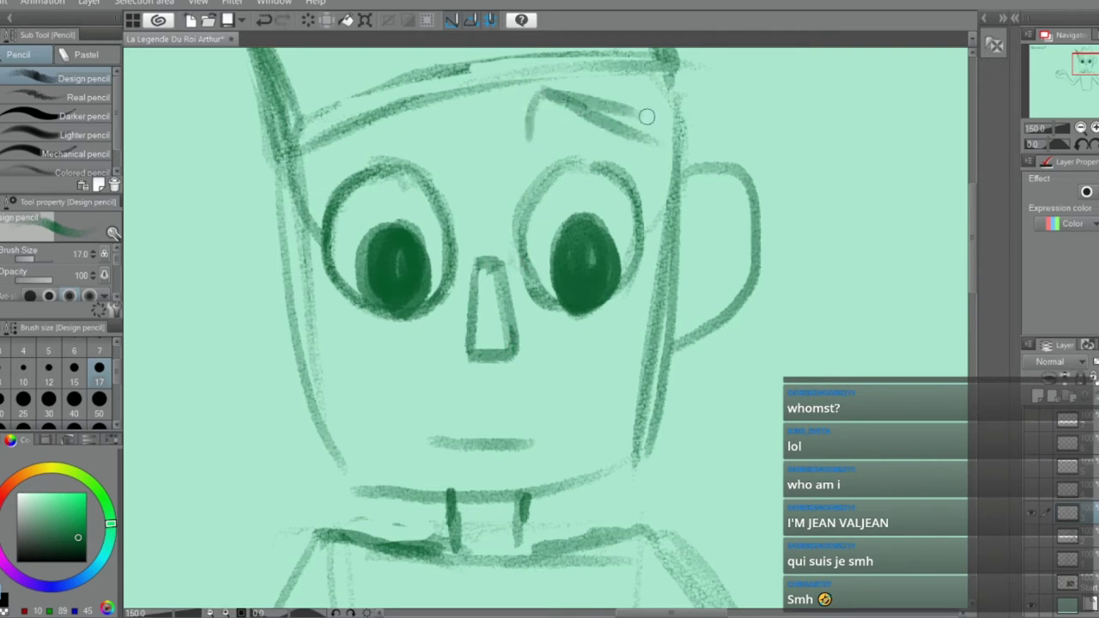
pyautogui.hotkey('ctrl', 'z')
pyautogui.hotkey('ctrl', 'z')
pyautogui.moveTo(552, 90); pyautogui.dragTo(643, 124)
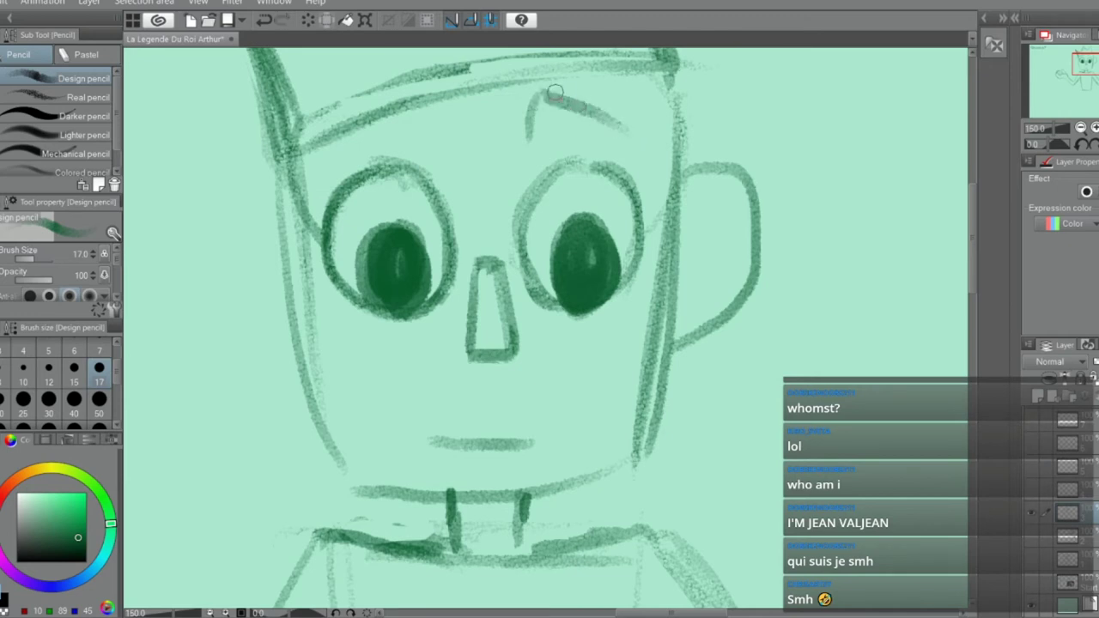
pyautogui.moveTo(555, 93); pyautogui.dragTo(656, 128)
pyautogui.hotkey('ctrl', 'z')
pyautogui.moveTo(549, 94); pyautogui.dragTo(649, 136)
pyautogui.moveTo(523, 134); pyautogui.dragTo(650, 143)
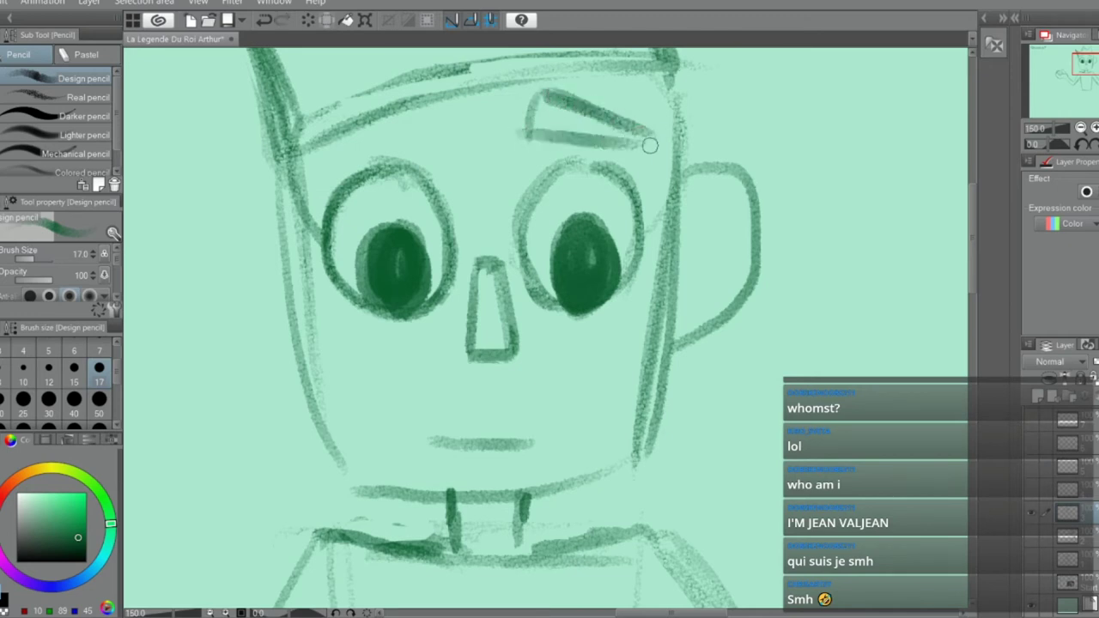
# Draw a matching wedge-shaped eyebrow above the left-hand eye, just under the crown's band
pyautogui.moveTo(342, 131); pyautogui.dragTo(462, 91)
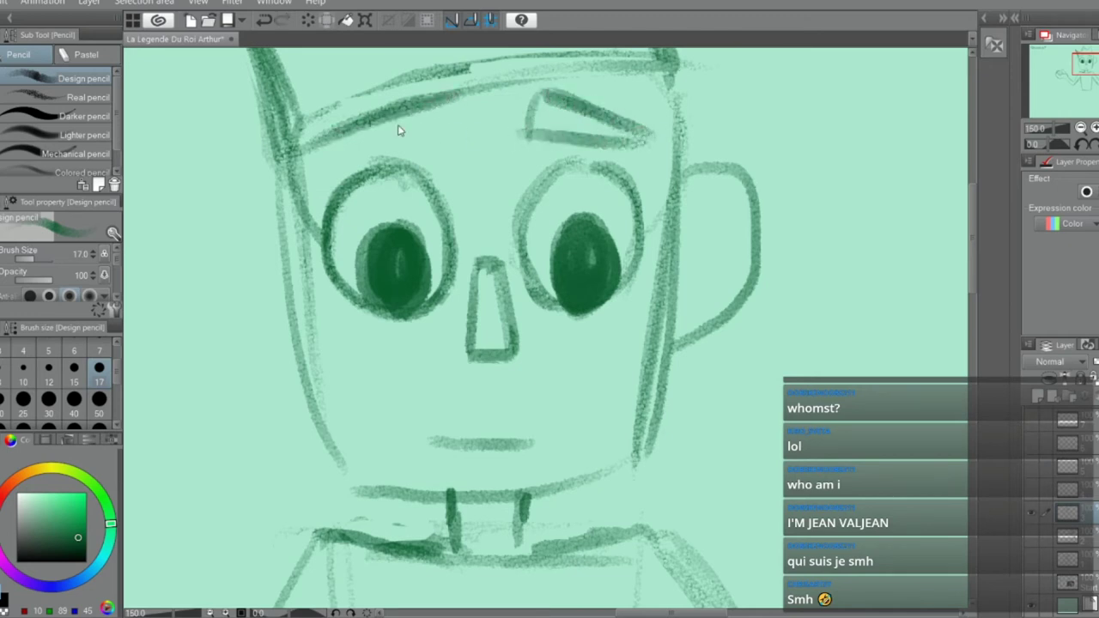
pyautogui.hotkey('ctrl', 'z')
pyautogui.moveTo(350, 144)
pyautogui.mouseDown()
pyautogui.moveTo(439, 108)
pyautogui.moveTo(447, 132)
pyautogui.moveTo(335, 151)
pyautogui.mouseUp()
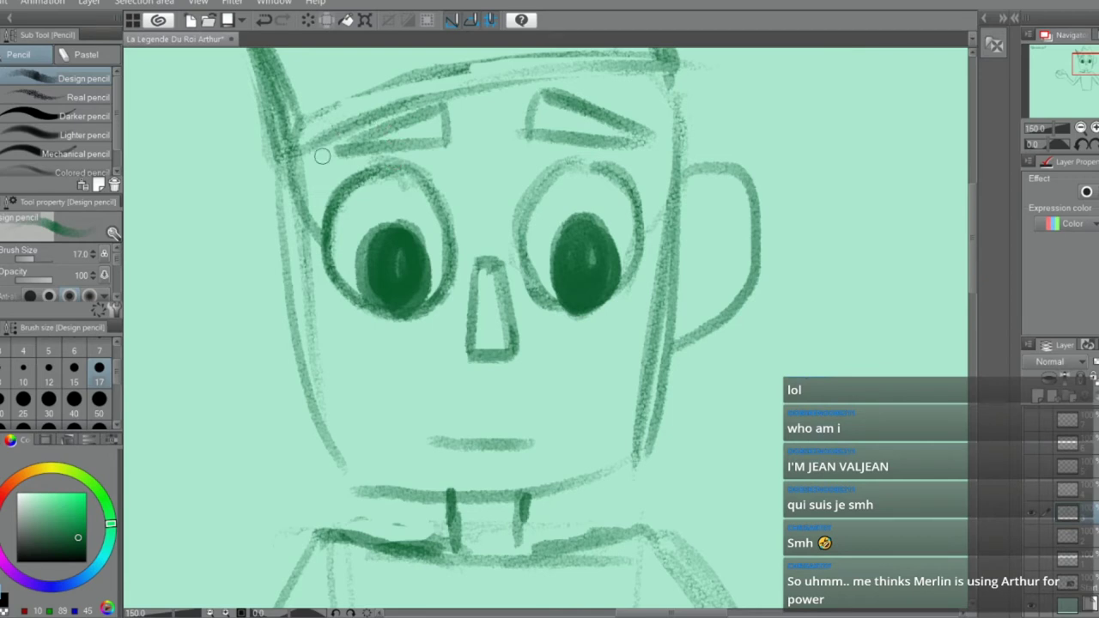
# Redraw the left side of the face as one firm line and erase the doubled outline beside it
pyautogui.moveTo(287, 170); pyautogui.dragTo(335, 454)
pyautogui.press('e')
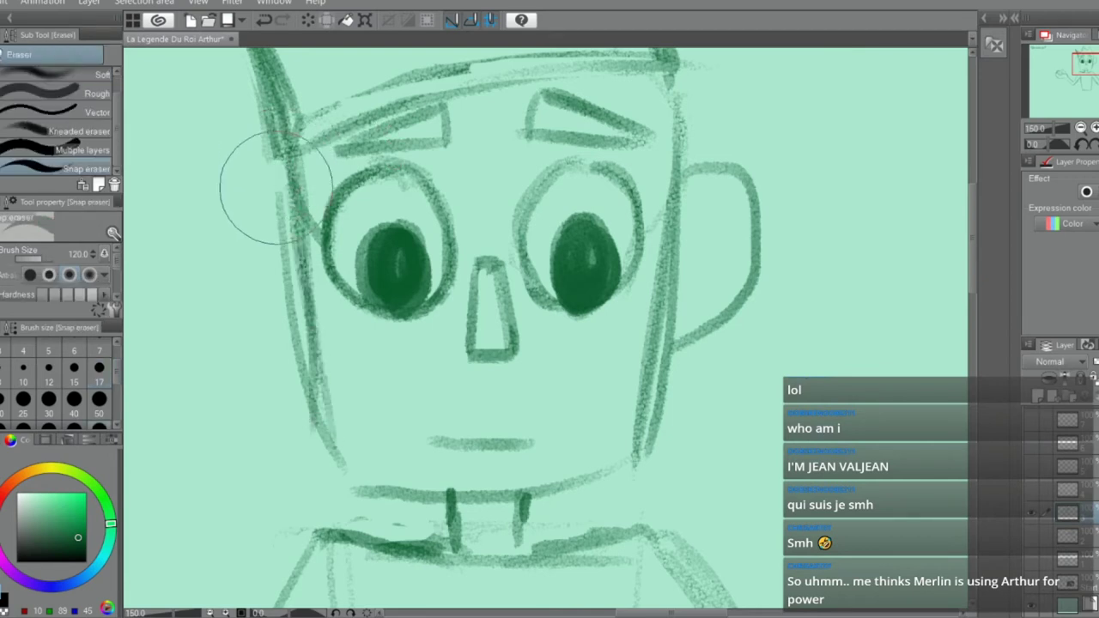
pyautogui.press('p')
pyautogui.moveTo(301, 154); pyautogui.dragTo(321, 343)
pyautogui.moveTo(296, 190); pyautogui.dragTo(324, 413)
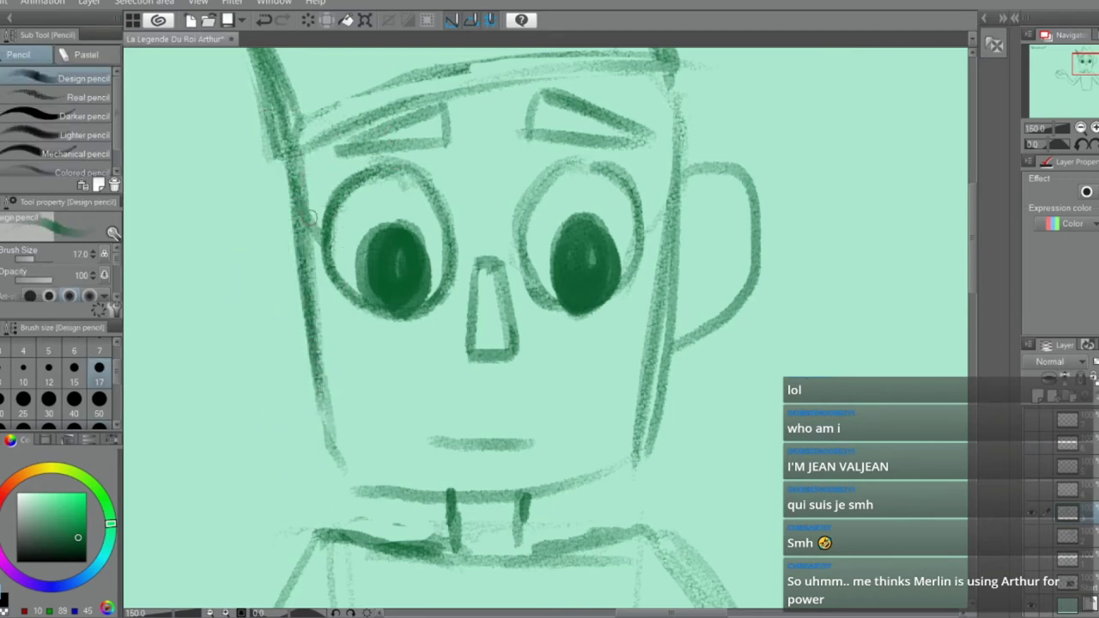
# Erase the leftover guideline beside the eyes, firm up the right side of the face and close the jawline
pyautogui.press('e')
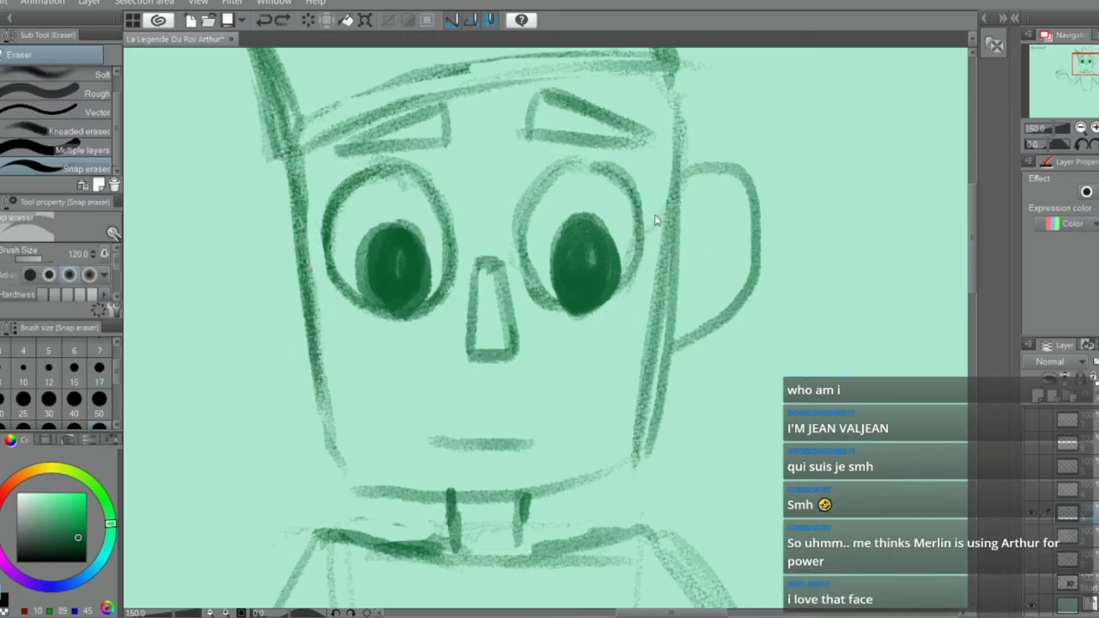
pyautogui.press('p')
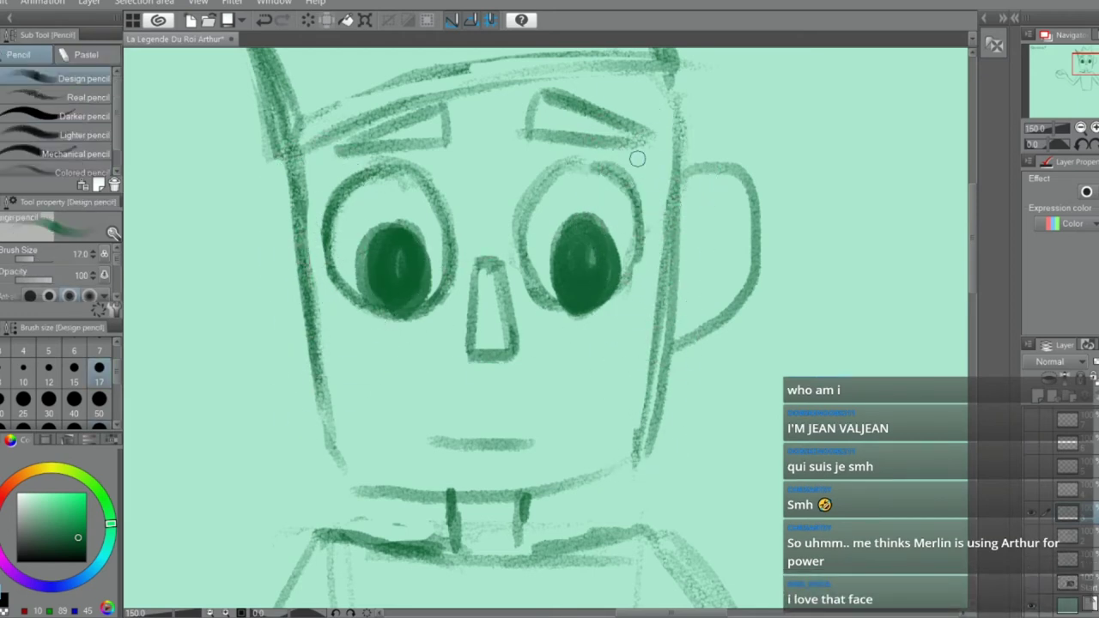
pyautogui.moveTo(677, 171); pyautogui.dragTo(670, 258)
pyautogui.moveTo(679, 83); pyautogui.dragTo(666, 224)
pyautogui.moveTo(671, 121); pyautogui.dragTo(656, 266)
pyautogui.moveTo(670, 159); pyautogui.dragTo(657, 365)
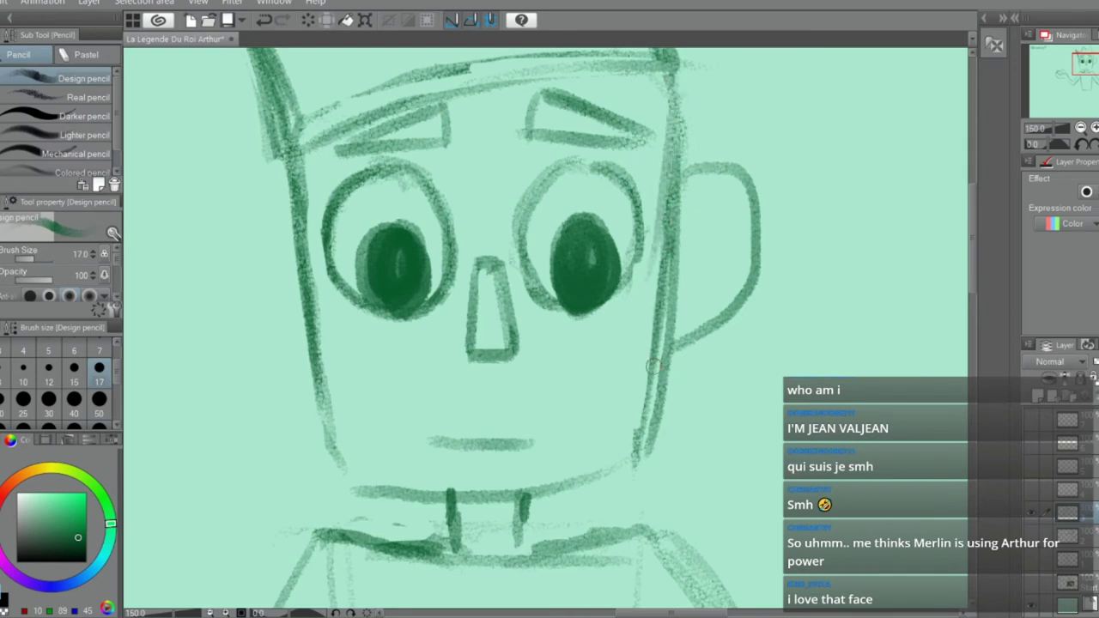
pyautogui.moveTo(665, 215); pyautogui.dragTo(654, 397)
pyautogui.press('e')
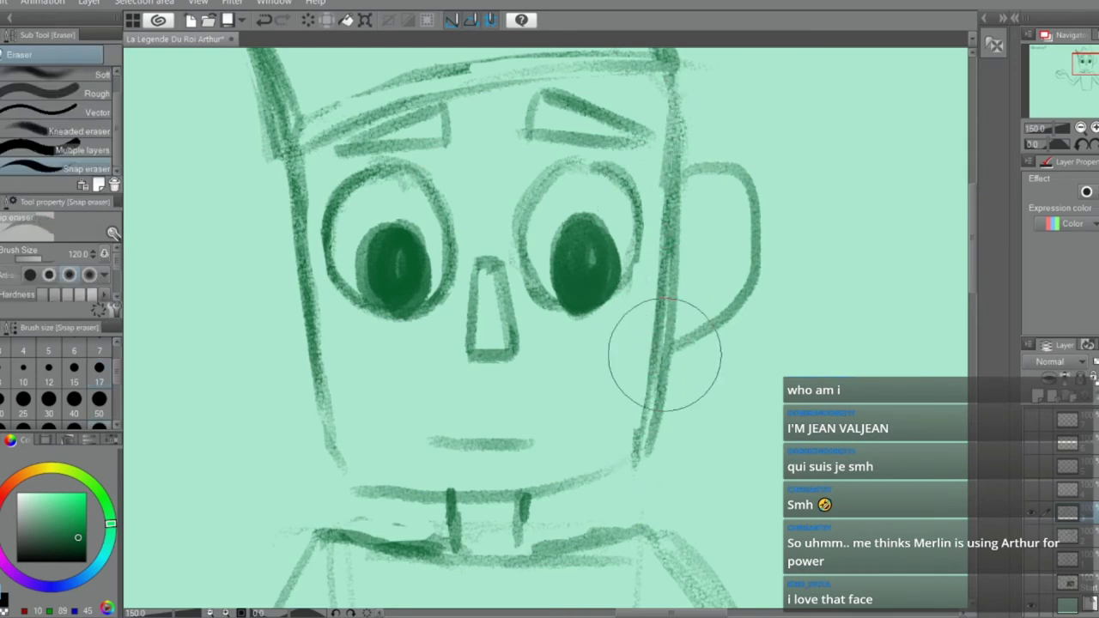
pyautogui.press('p')
pyautogui.moveTo(668, 176); pyautogui.dragTo(649, 425)
pyautogui.moveTo(659, 273); pyautogui.dragTo(642, 446)
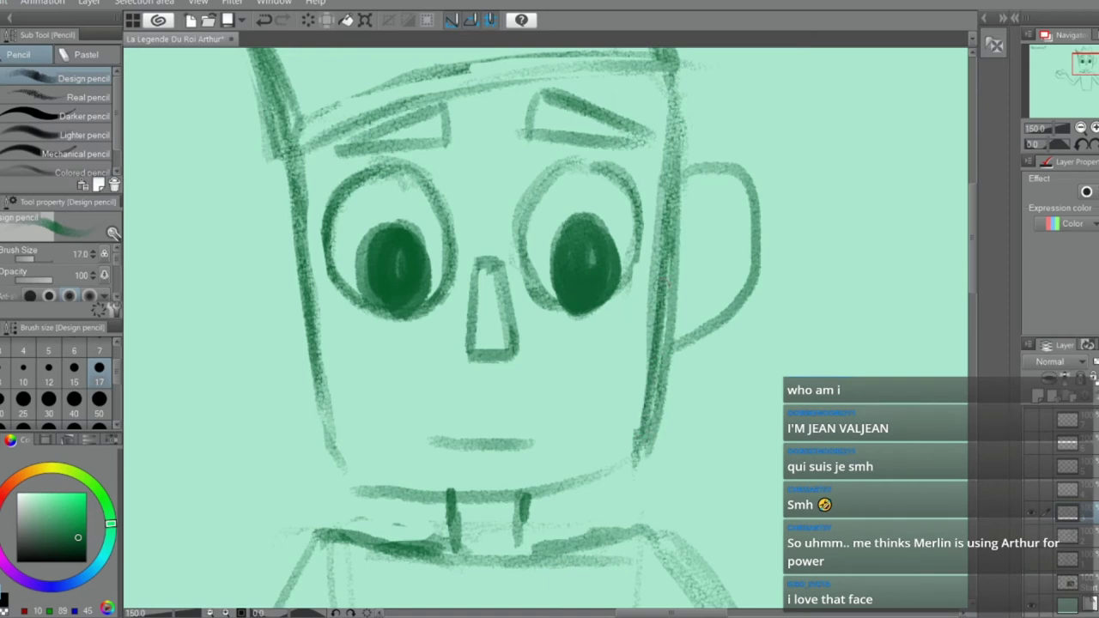
pyautogui.moveTo(657, 292); pyautogui.dragTo(630, 419)
pyautogui.moveTo(333, 377)
pyautogui.mouseDown()
pyautogui.moveTo(348, 487)
pyautogui.moveTo(511, 486)
pyautogui.moveTo(635, 468)
pyautogui.mouseUp()
# Erase the old right-hand ear and the doubled face line, then redraw the ear rounder and higher
pyautogui.press('e')
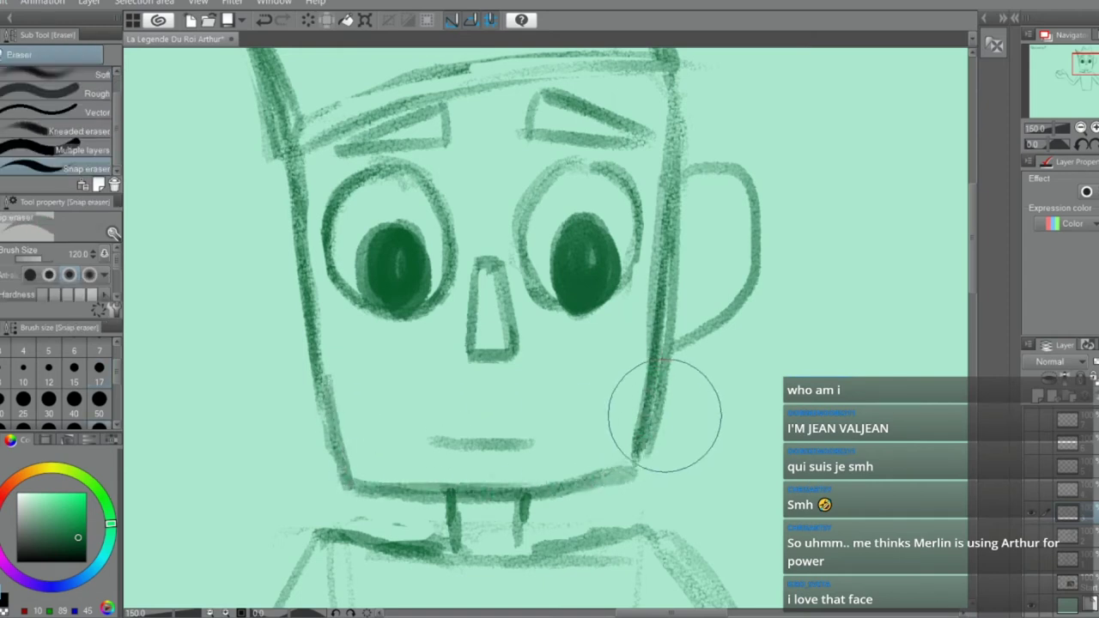
pyautogui.moveTo(661, 421)
pyautogui.mouseDown()
pyautogui.moveTo(682, 363)
pyautogui.moveTo(696, 166)
pyautogui.moveTo(712, 319)
pyautogui.moveTo(735, 193)
pyautogui.moveTo(712, 314)
pyautogui.moveTo(730, 356)
pyautogui.moveTo(704, 208)
pyautogui.mouseUp()
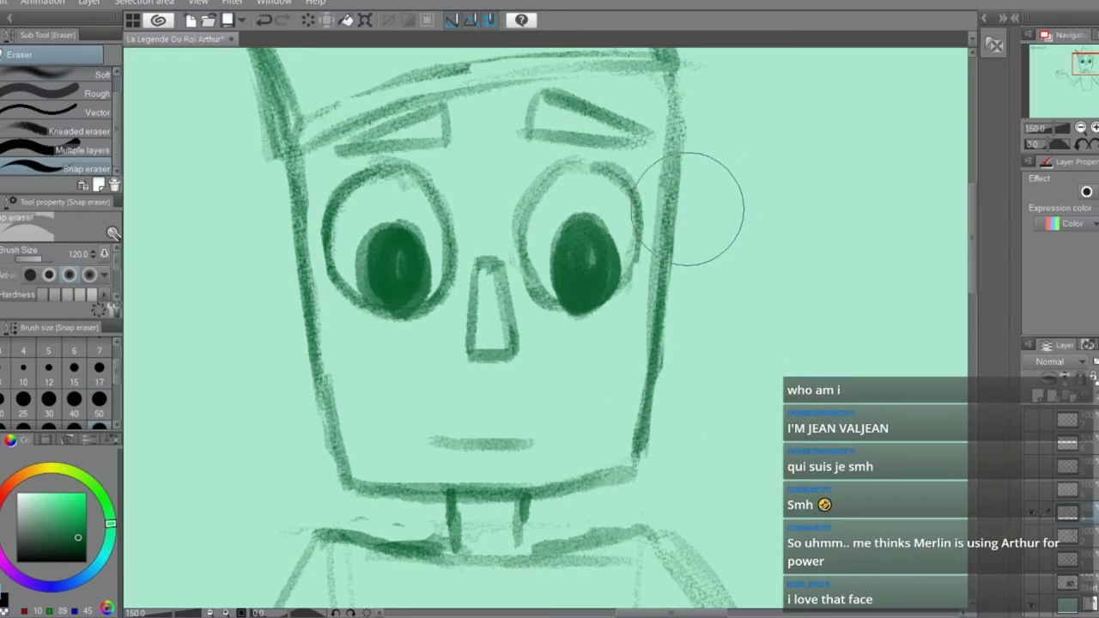
pyautogui.press('p')
pyautogui.moveTo(682, 147); pyautogui.dragTo(736, 189)
pyautogui.moveTo(686, 312); pyautogui.dragTo(669, 300)
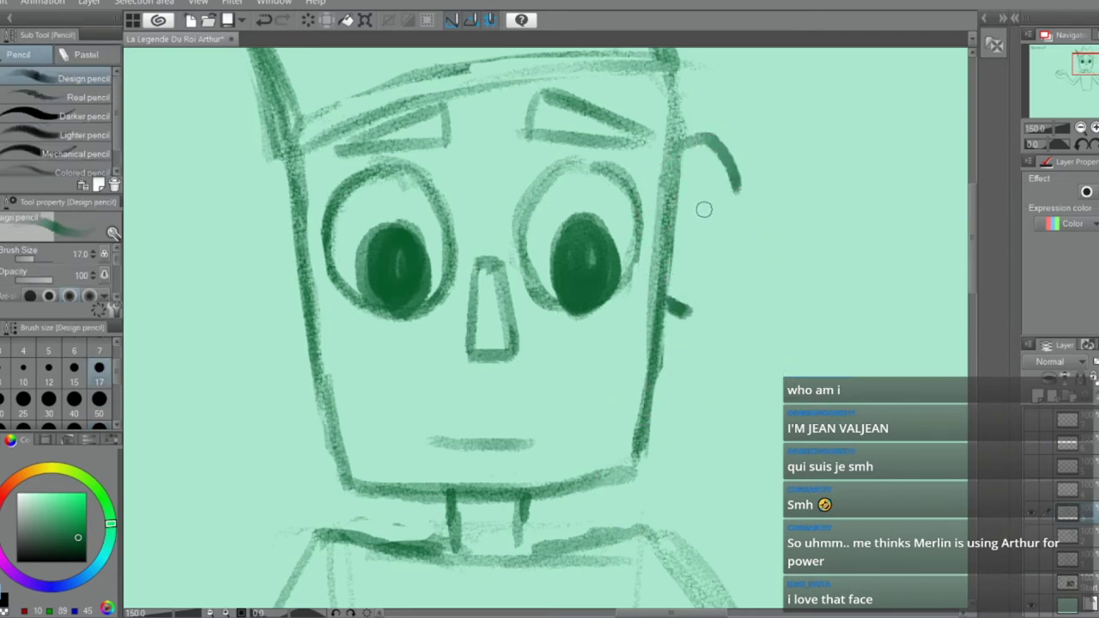
pyautogui.hotkey('ctrl', 'z')
pyautogui.moveTo(704, 138)
pyautogui.mouseDown()
pyautogui.moveTo(728, 164)
pyautogui.moveTo(686, 296)
pyautogui.moveTo(679, 281)
pyautogui.mouseUp()
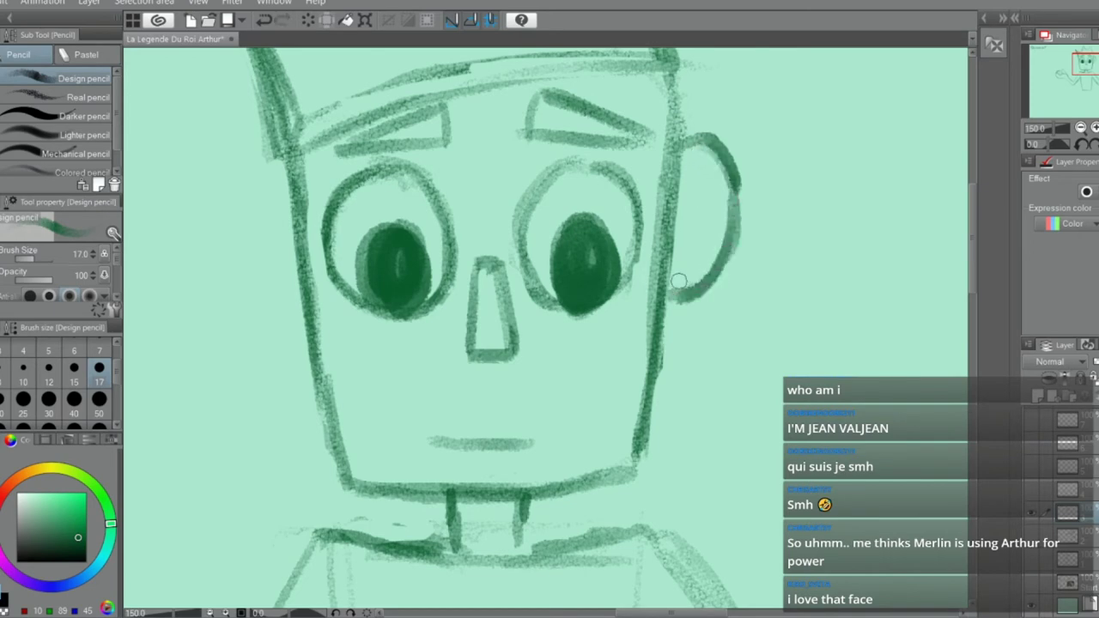
# Draw a matching rounded ear on the left side of the head
pyautogui.moveTo(295, 153)
pyautogui.mouseDown()
pyautogui.moveTo(262, 165)
pyautogui.moveTo(301, 296)
pyautogui.mouseUp()
pyautogui.moveTo(253, 225); pyautogui.dragTo(317, 274)
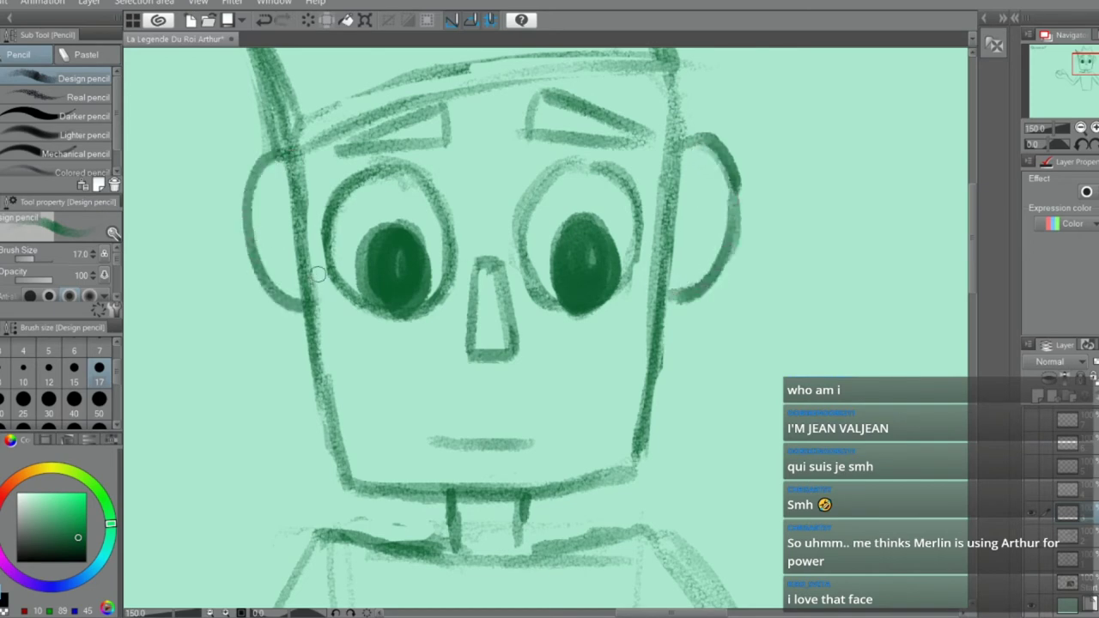
pyautogui.scroll(-4, 389, 260)
pyautogui.scroll(2, 352, 126)
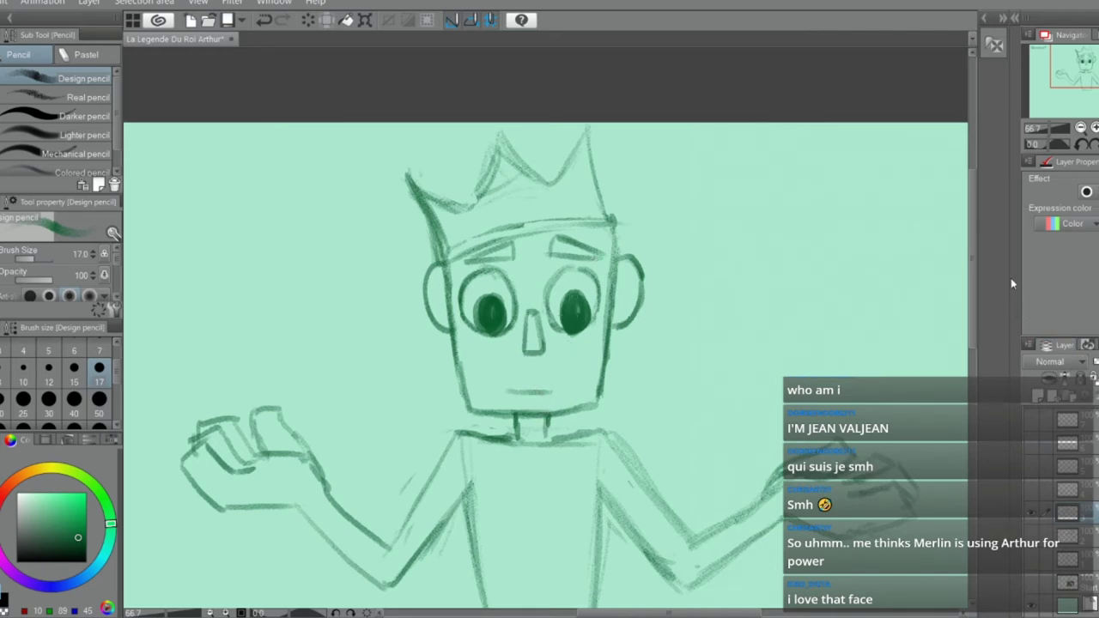
# Sketch hair tufts rising behind the crown, with a rounded curl on the right side of the head
pyautogui.moveTo(971, 294)
pyautogui.mouseDown()
pyautogui.moveTo(974, 349)
pyautogui.moveTo(970, 306)
pyautogui.mouseUp()
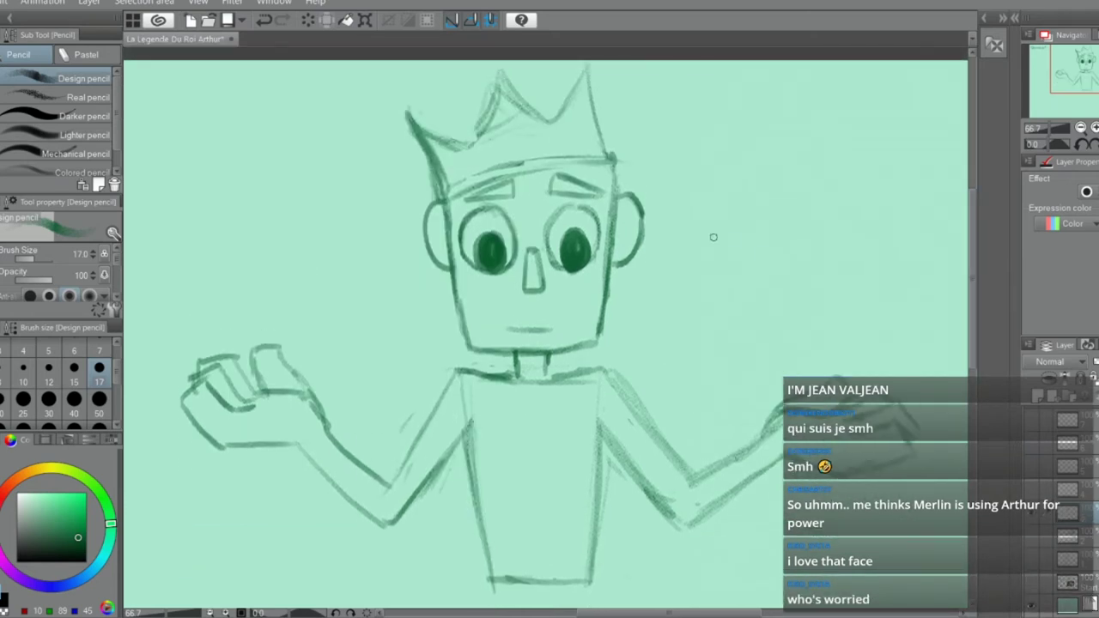
pyautogui.moveTo(434, 137); pyautogui.dragTo(458, 97)
pyautogui.moveTo(513, 90)
pyautogui.mouseDown()
pyautogui.moveTo(616, 109)
pyautogui.moveTo(625, 129)
pyautogui.moveTo(614, 221)
pyautogui.moveTo(614, 167)
pyautogui.moveTo(617, 205)
pyautogui.mouseUp()
pyautogui.hotkey('ctrl', 'z')
pyautogui.moveTo(444, 208)
pyautogui.mouseDown()
pyautogui.moveTo(447, 273)
pyautogui.moveTo(452, 259)
pyautogui.mouseUp()
pyautogui.hotkey('ctrl', 'z')
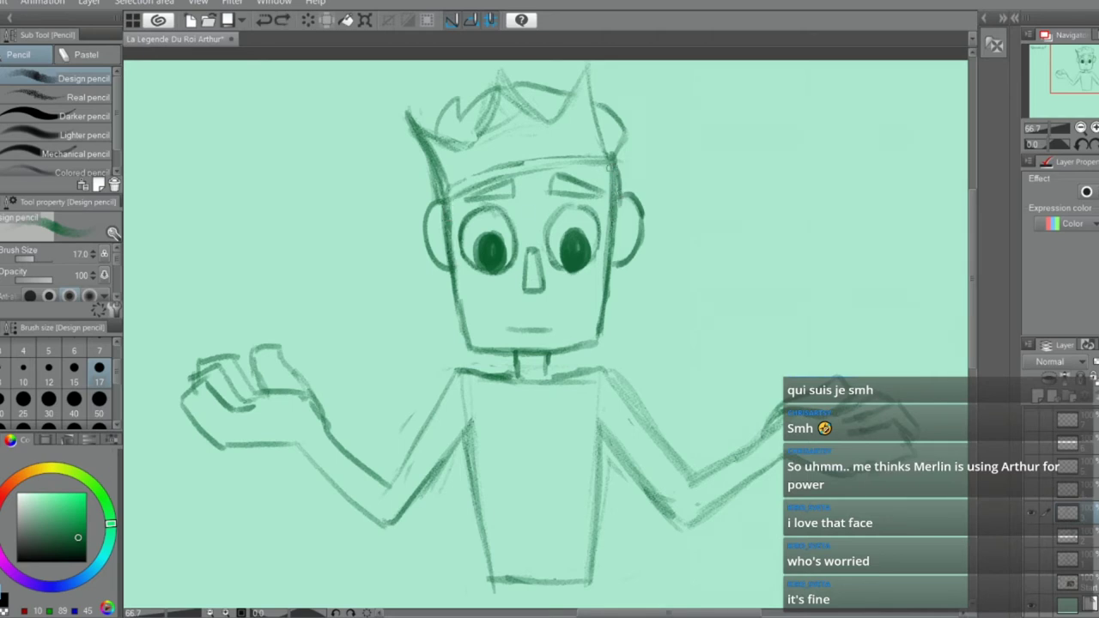
# Firm up the right temple line and add inner fold lines to both ears
pyautogui.moveTo(611, 169)
pyautogui.mouseDown()
pyautogui.moveTo(616, 221)
pyautogui.moveTo(621, 163)
pyautogui.mouseUp()
pyautogui.moveTo(624, 224); pyautogui.dragTo(626, 240)
pyautogui.moveTo(427, 228); pyautogui.dragTo(443, 251)
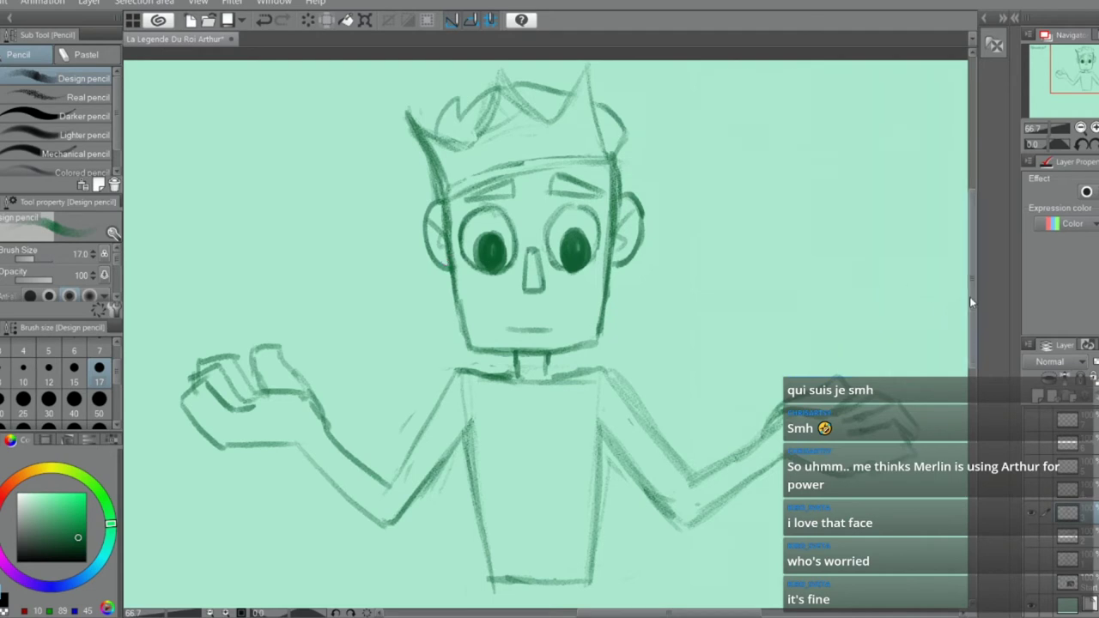
# Darken the torso's left side and sketch the hips below the waistline with side lines and a curved lower edge
pyautogui.hotkey('ctrl', '-')
pyautogui.hotkey('ctrl', '-')
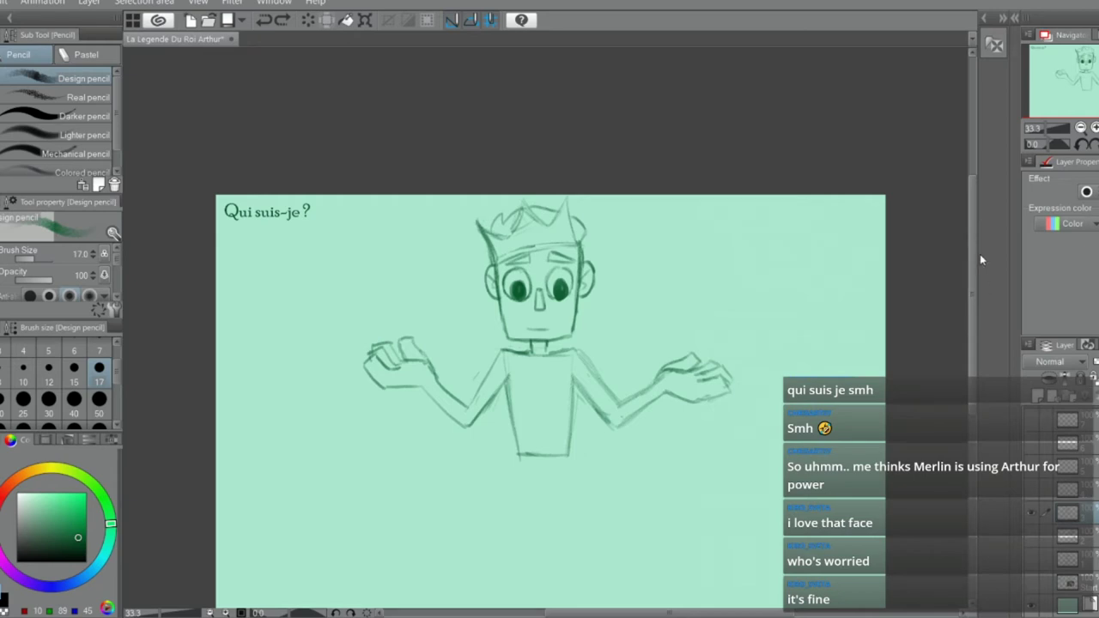
pyautogui.scroll(-2, 980, 254)
pyautogui.scroll(1, 564, 362)
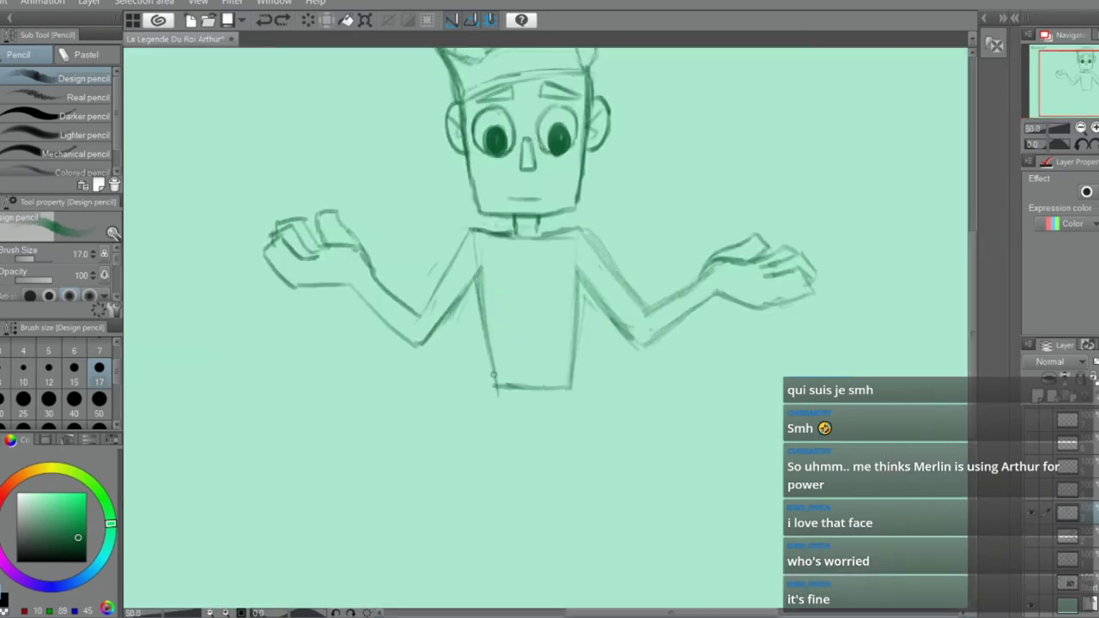
pyautogui.moveTo(483, 328); pyautogui.dragTo(491, 421)
pyautogui.hotkey('ctrl', 'z')
pyautogui.moveTo(479, 252)
pyautogui.mouseDown()
pyautogui.moveTo(495, 460)
pyautogui.moveTo(544, 498)
pyautogui.mouseUp()
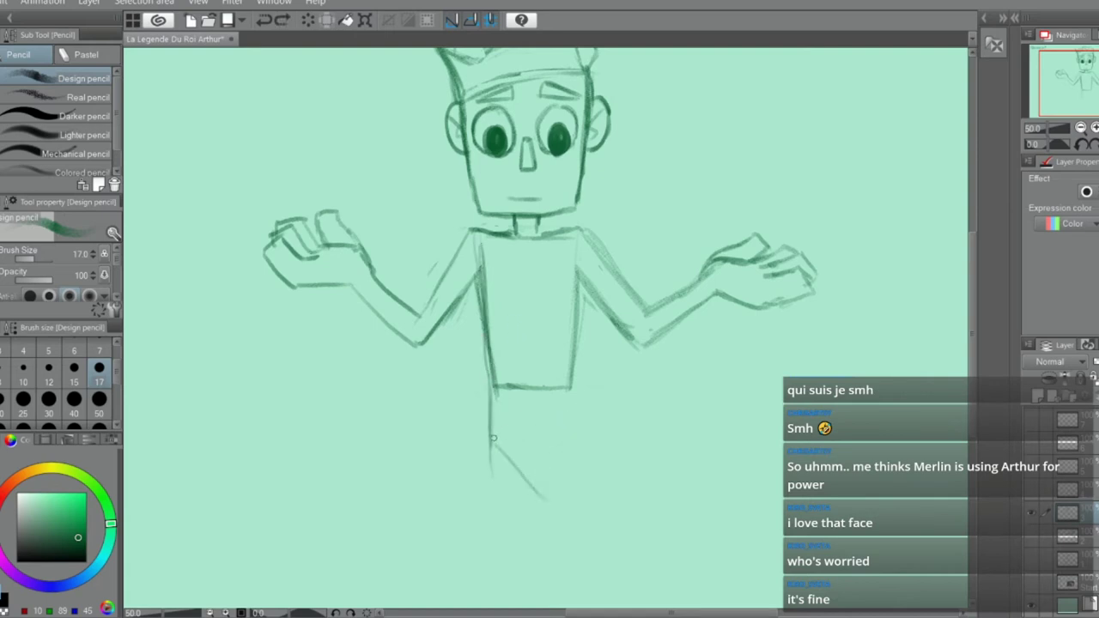
pyautogui.moveTo(493, 438); pyautogui.dragTo(558, 455)
pyautogui.hotkey('ctrl', 'z')
pyautogui.hotkey('ctrl', 'z')
pyautogui.moveTo(489, 440); pyautogui.dragTo(551, 436)
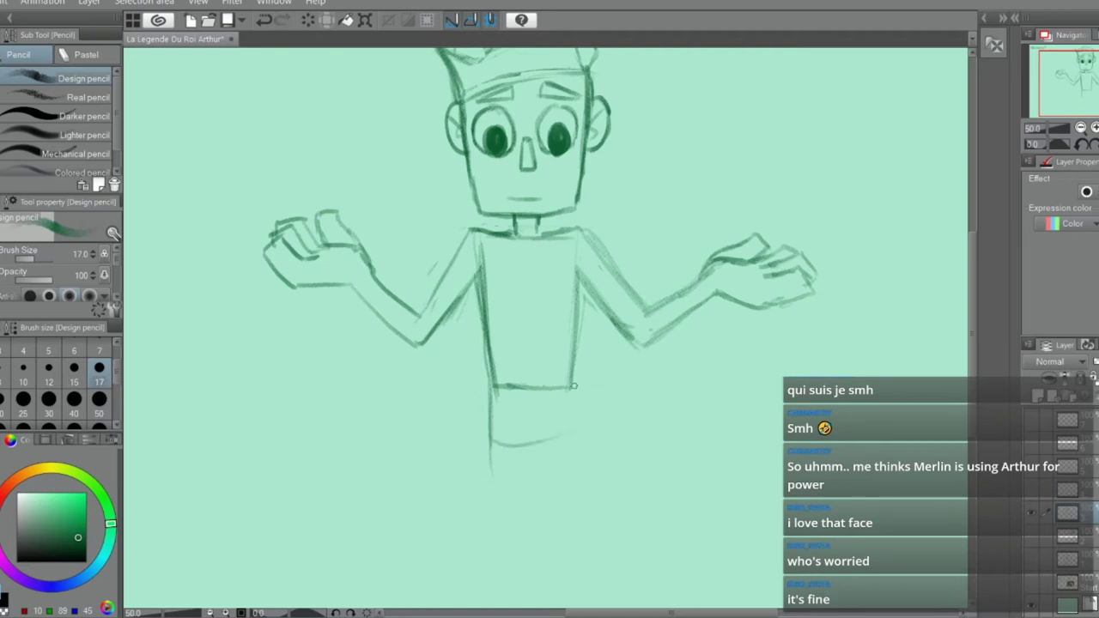
pyautogui.moveTo(573, 386)
pyautogui.mouseDown()
pyautogui.moveTo(580, 434)
pyautogui.moveTo(553, 448)
pyautogui.moveTo(510, 439)
pyautogui.moveTo(518, 477)
pyautogui.mouseUp()
# Sketch two straight legs running from the hips down to the lower edge of the panel
pyautogui.scroll(-2, 521, 345)
pyautogui.scroll(1, 506, 429)
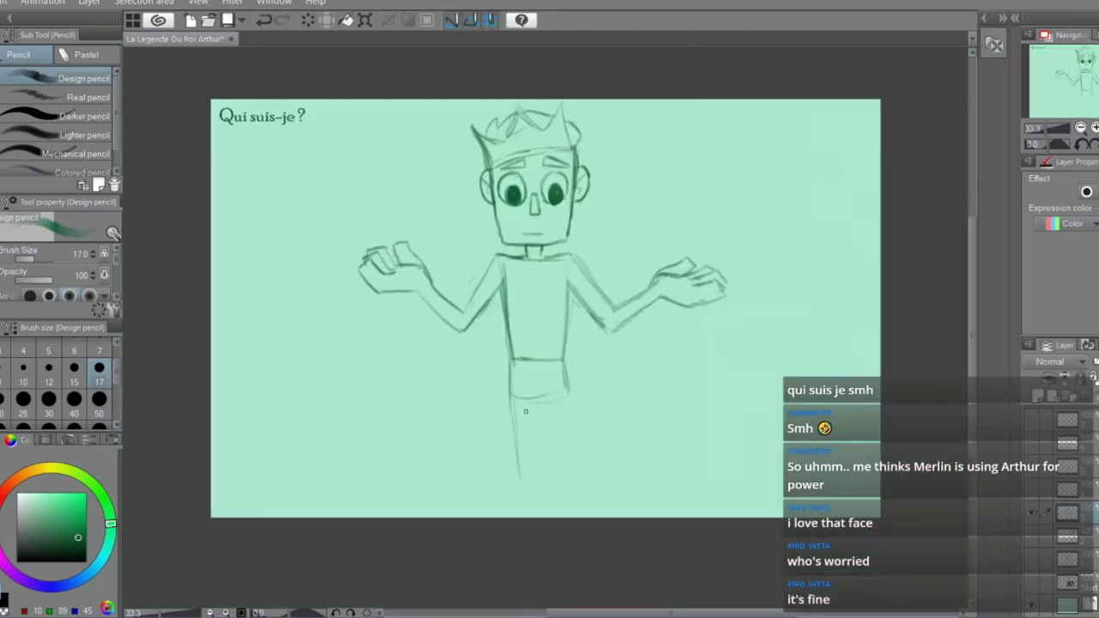
pyautogui.moveTo(539, 405); pyautogui.dragTo(530, 471)
pyautogui.moveTo(532, 431); pyautogui.dragTo(528, 488)
pyautogui.moveTo(546, 402); pyautogui.dragTo(556, 489)
pyautogui.moveTo(565, 377); pyautogui.dragTo(571, 496)
pyautogui.moveTo(532, 395); pyautogui.dragTo(521, 496)
pyautogui.moveTo(514, 371); pyautogui.dragTo(512, 519)
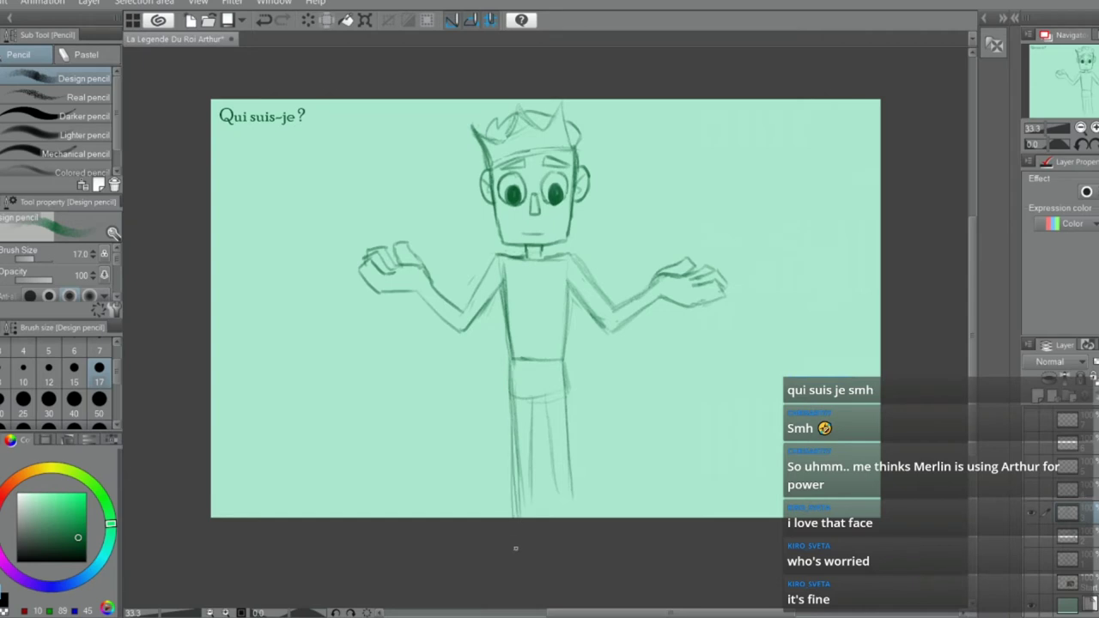
# Clean up the doubled leg lines and redraw the inner leg lines and the right leg's outer edge
pyautogui.press('e')
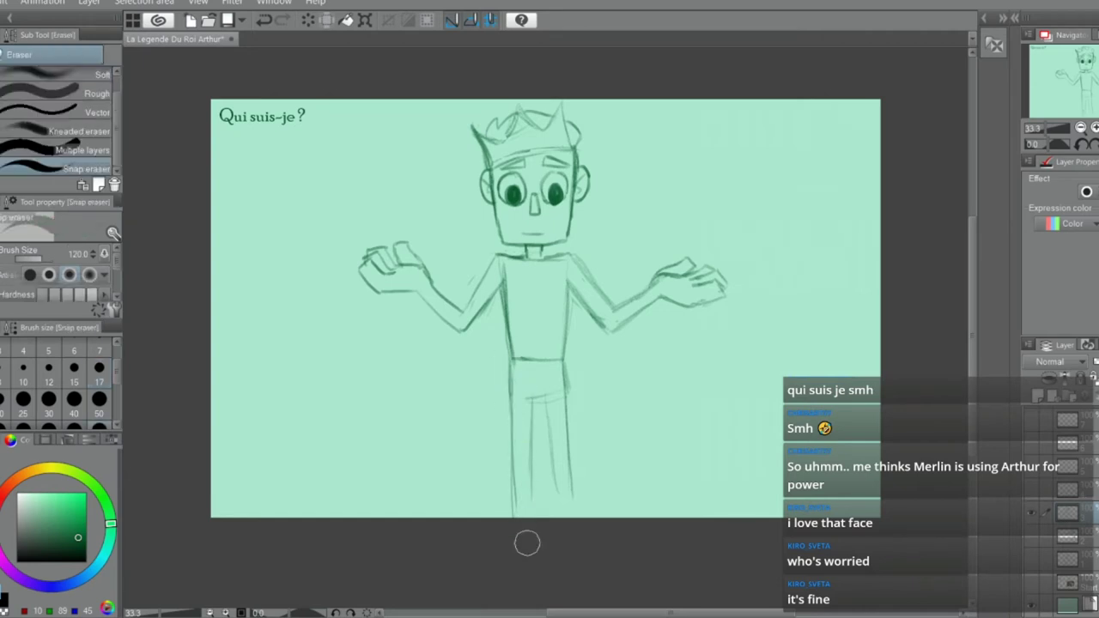
pyautogui.press('p')
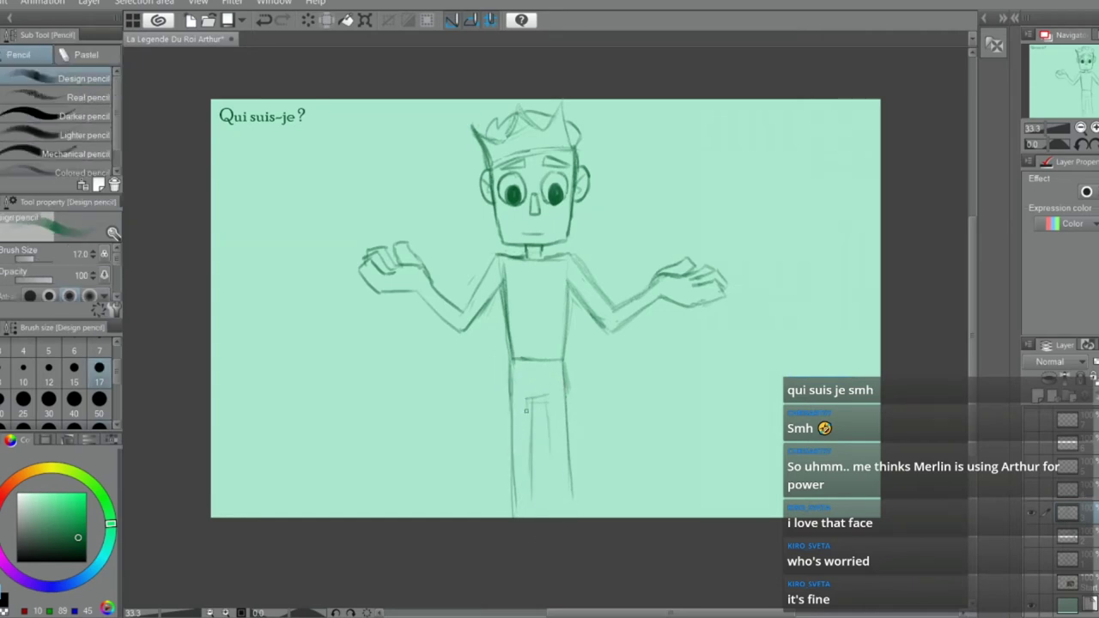
pyautogui.moveTo(527, 409); pyautogui.dragTo(526, 516)
pyautogui.moveTo(531, 405)
pyautogui.mouseDown()
pyautogui.moveTo(529, 517)
pyautogui.moveTo(555, 517)
pyautogui.mouseUp()
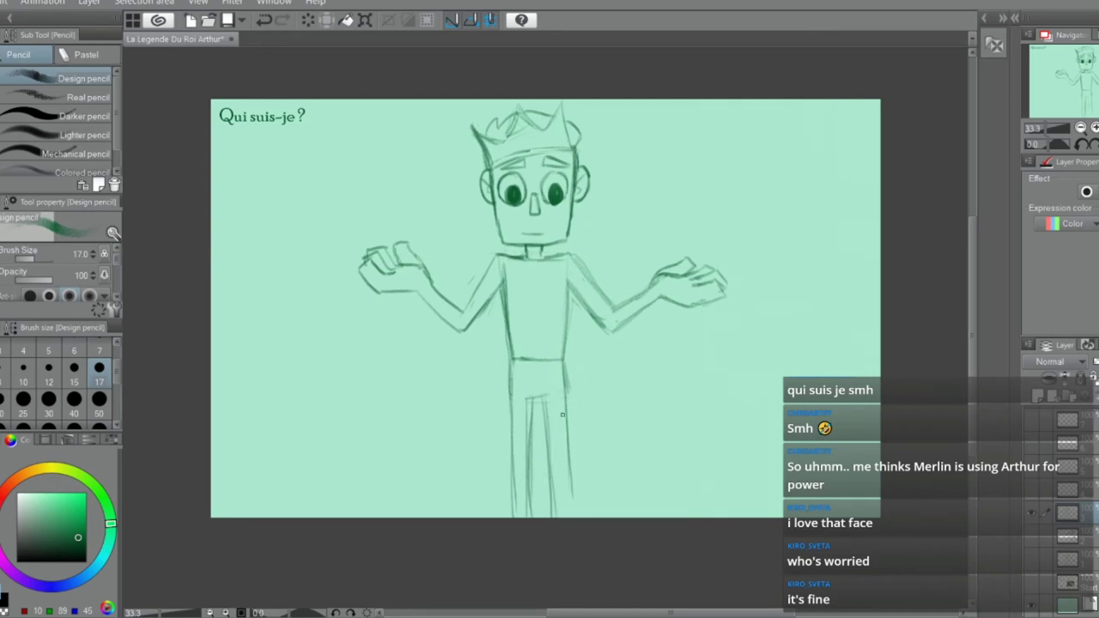
pyautogui.moveTo(563, 433); pyautogui.dragTo(568, 486)
pyautogui.moveTo(563, 402); pyautogui.dragTo(568, 515)
pyautogui.moveTo(566, 441); pyautogui.dragTo(571, 517)
# Erase the waistline across the torso and redraw the torso's right side from shoulder to hip
pyautogui.press('e')
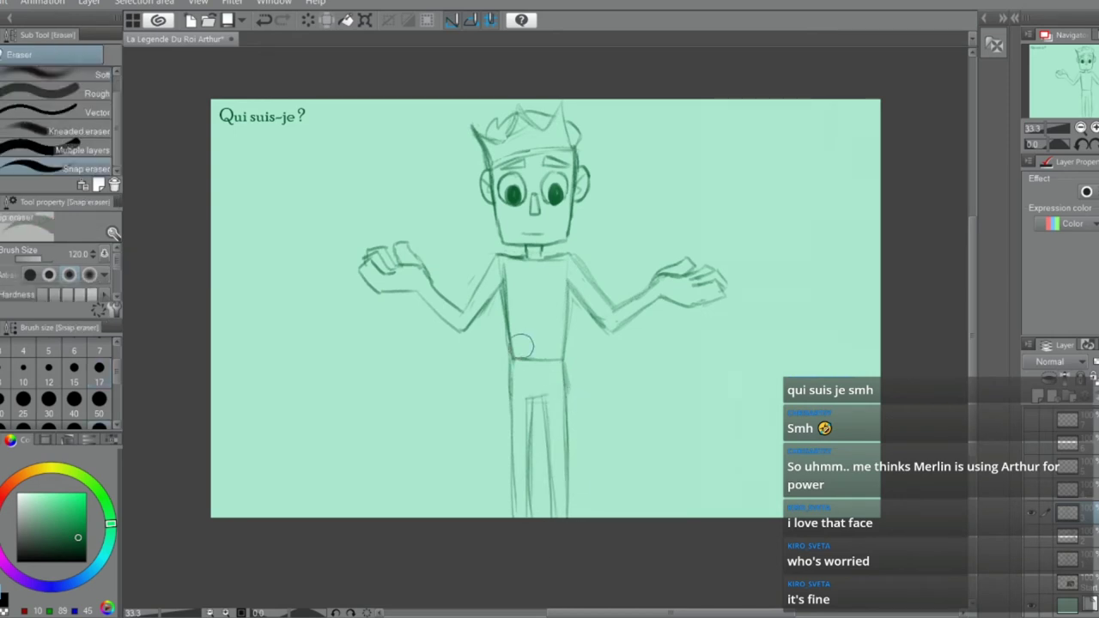
pyautogui.moveTo(533, 364); pyautogui.dragTo(540, 368)
pyautogui.scroll(1, 541, 333)
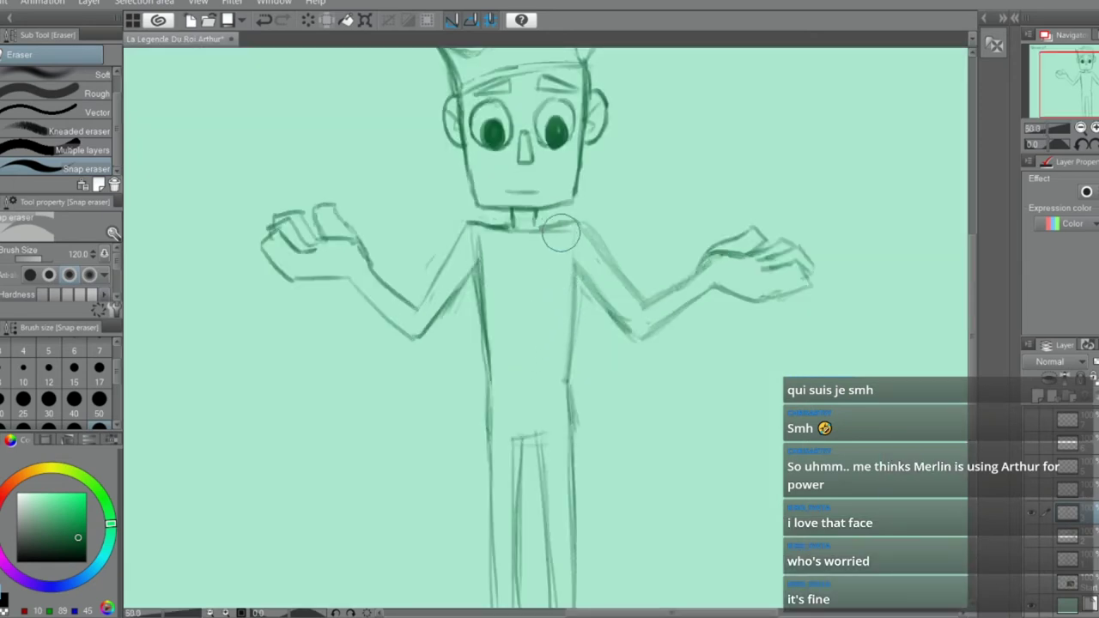
pyautogui.press('p')
pyautogui.moveTo(573, 223); pyautogui.dragTo(567, 391)
# Darken the right side from torso to hip and erase stray lines inside the left hip and leg
pyautogui.press('e')
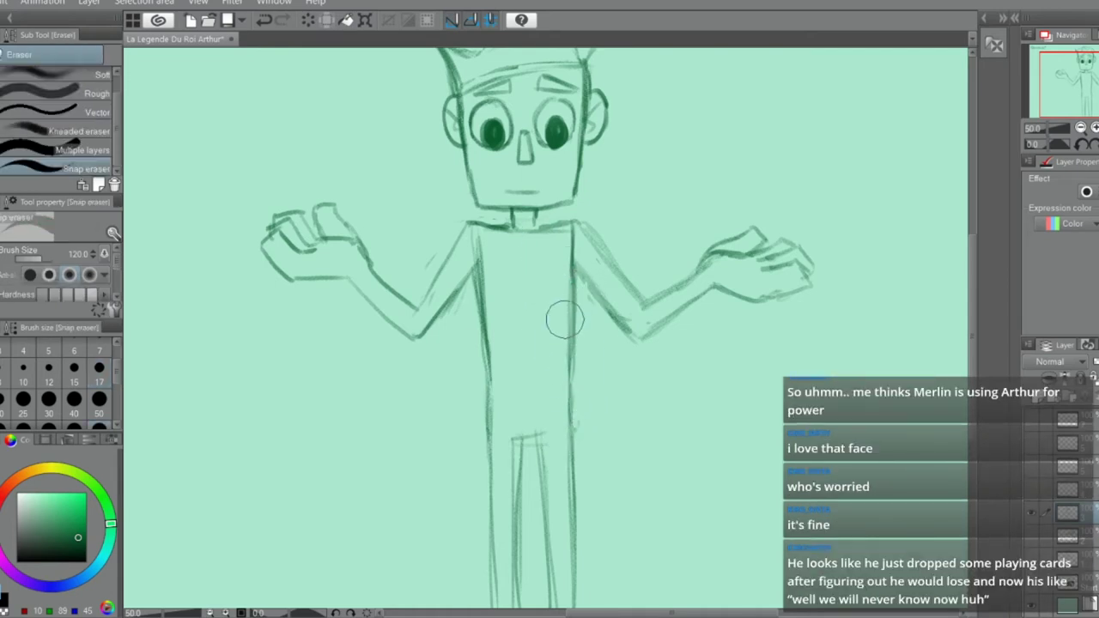
pyautogui.press('p')
pyautogui.moveTo(569, 281); pyautogui.dragTo(568, 427)
pyautogui.moveTo(569, 329); pyautogui.dragTo(570, 441)
pyautogui.moveTo(484, 338); pyautogui.dragTo(490, 439)
pyautogui.press('e')
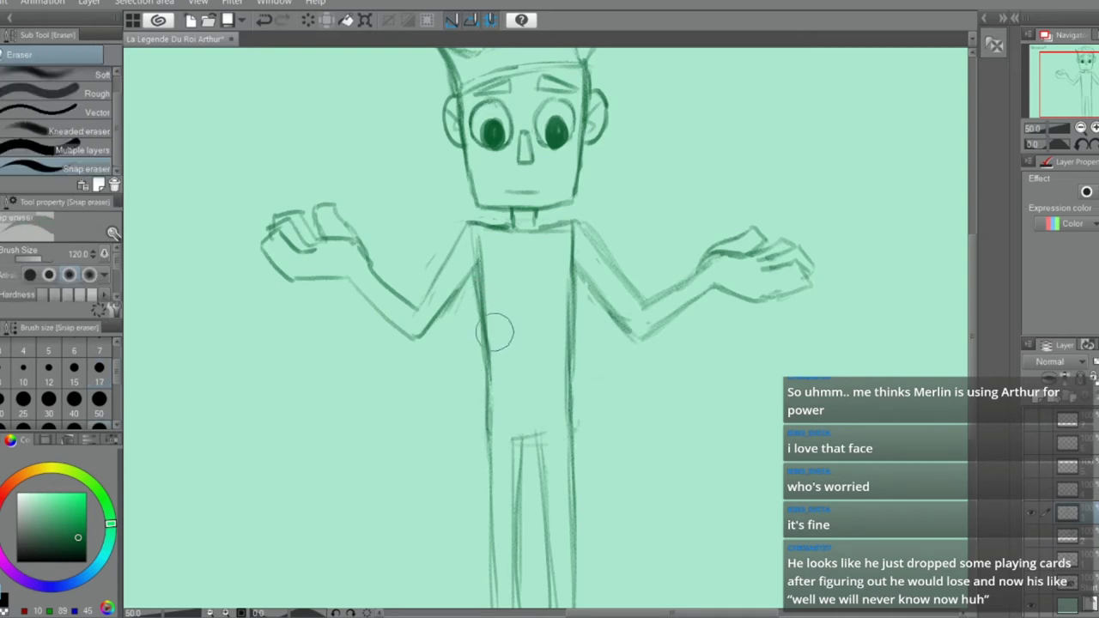
pyautogui.hotkey('ctrl', 'z')
pyautogui.moveTo(495, 385); pyautogui.dragTo(503, 401)
pyautogui.moveTo(500, 442); pyautogui.dragTo(506, 523)
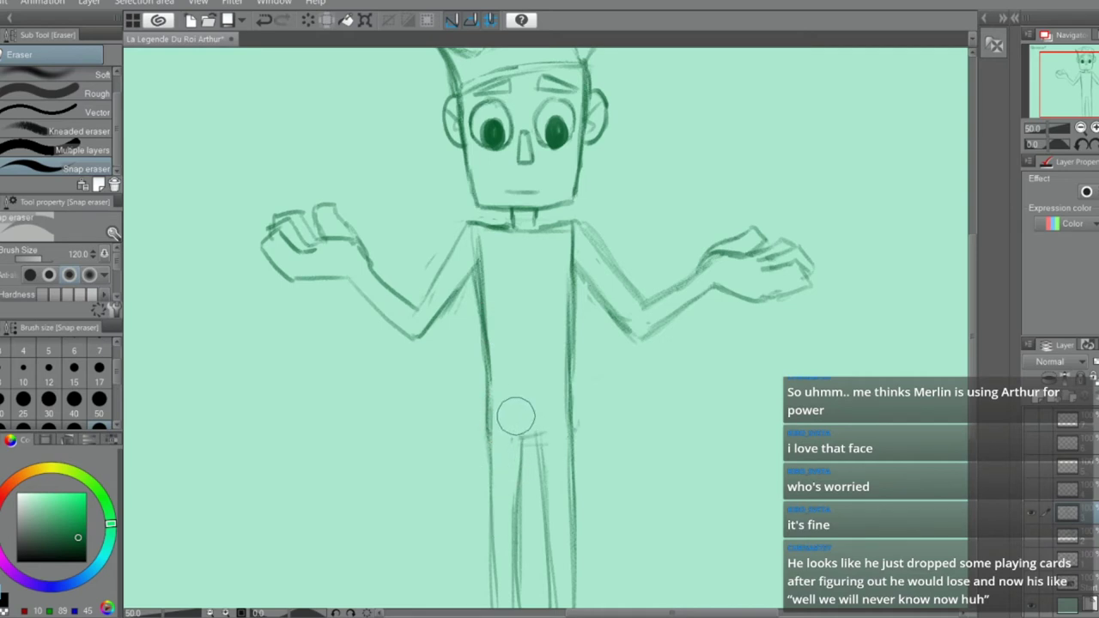
pyautogui.press('p')
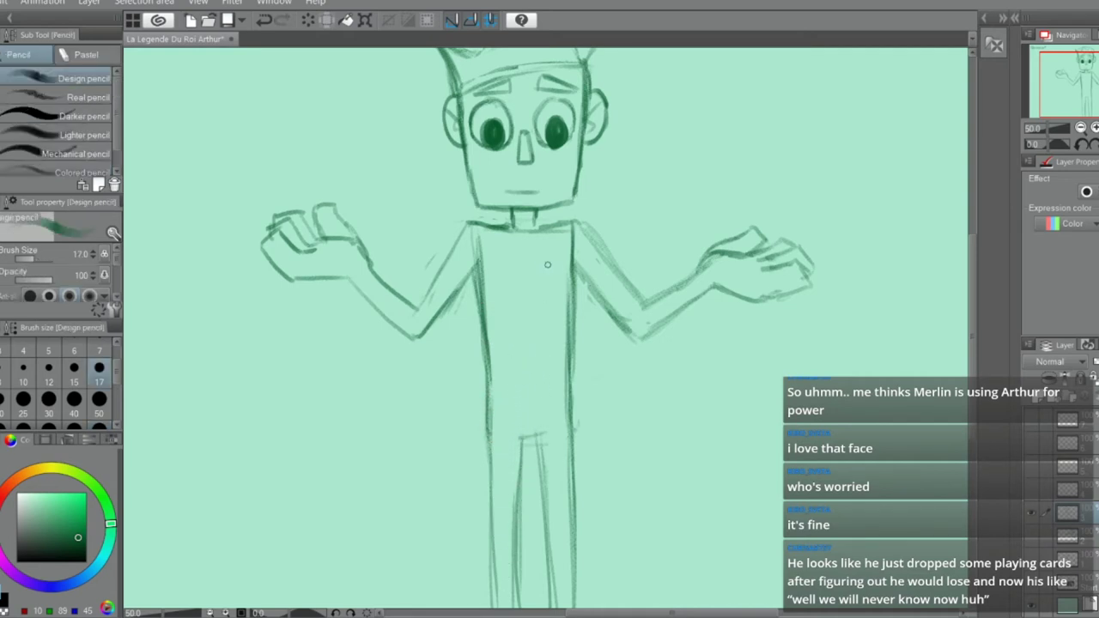
# Redraw the mouth as a darker straight line and erase the line across the base of the neck
pyautogui.scroll(-1, 550, 295)
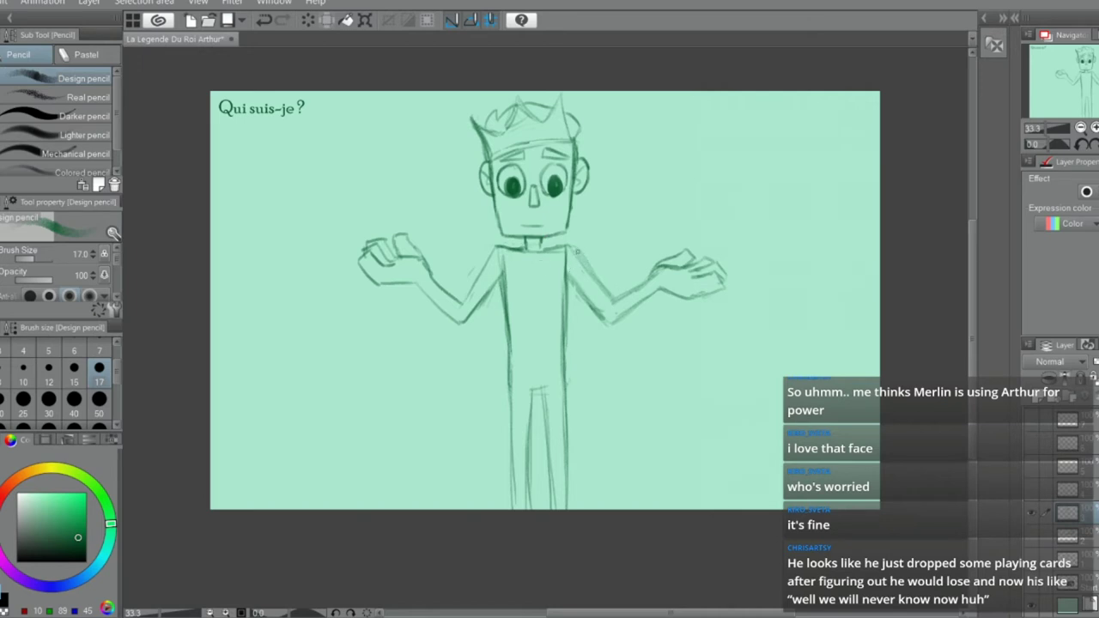
pyautogui.scroll(3, 532, 215)
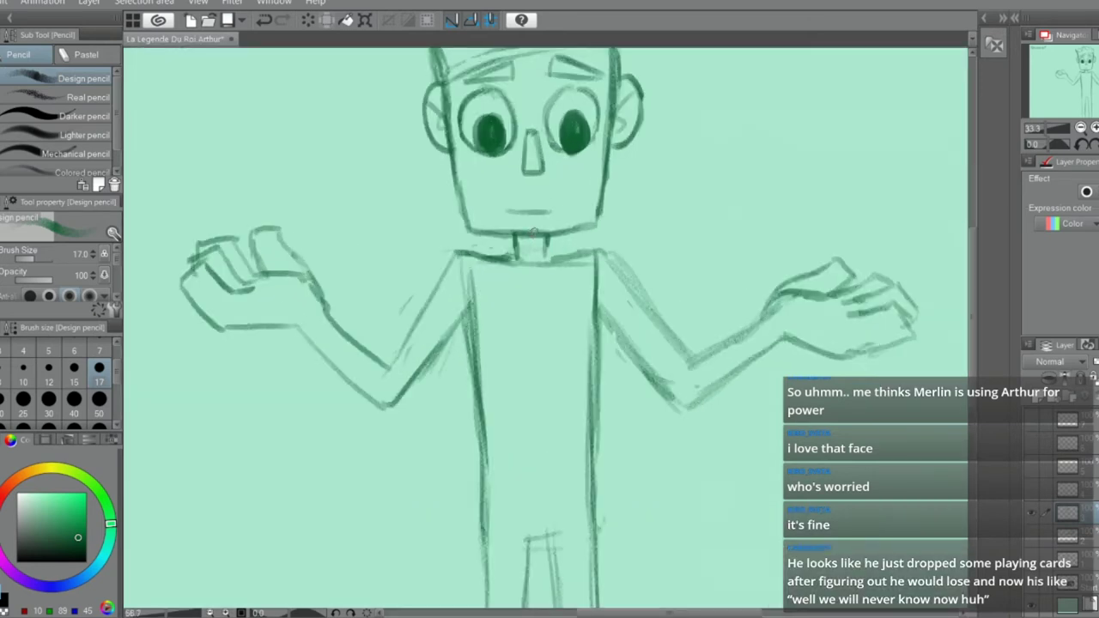
pyautogui.press('e')
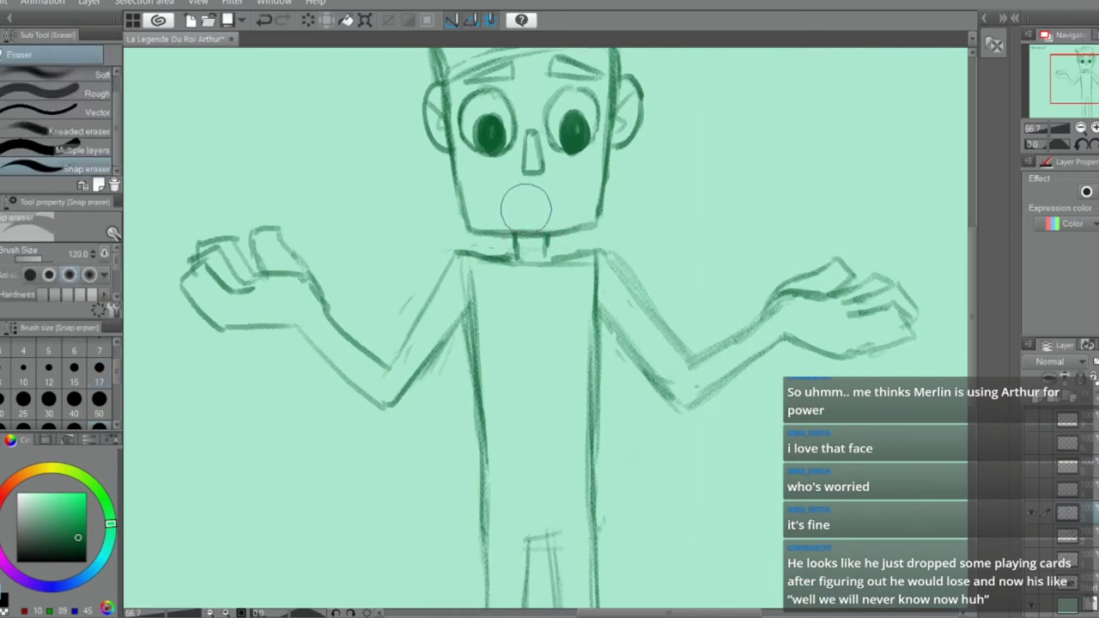
pyautogui.press('p')
pyautogui.moveTo(514, 209); pyautogui.dragTo(560, 209)
pyautogui.press('e')
pyautogui.moveTo(528, 253); pyautogui.dragTo(527, 274)
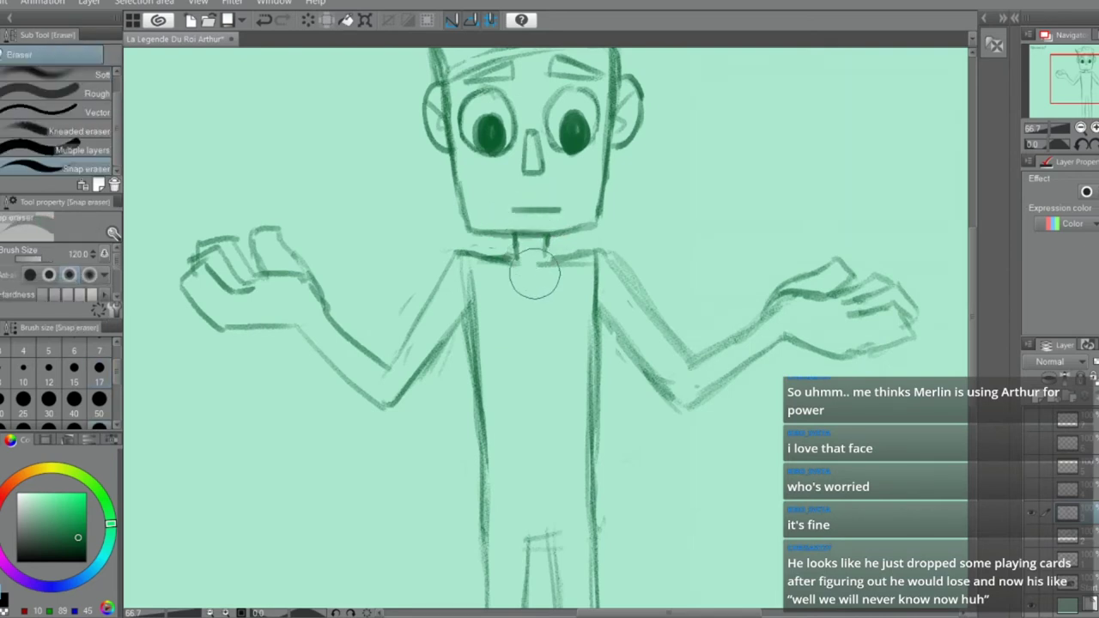
pyautogui.press('p')
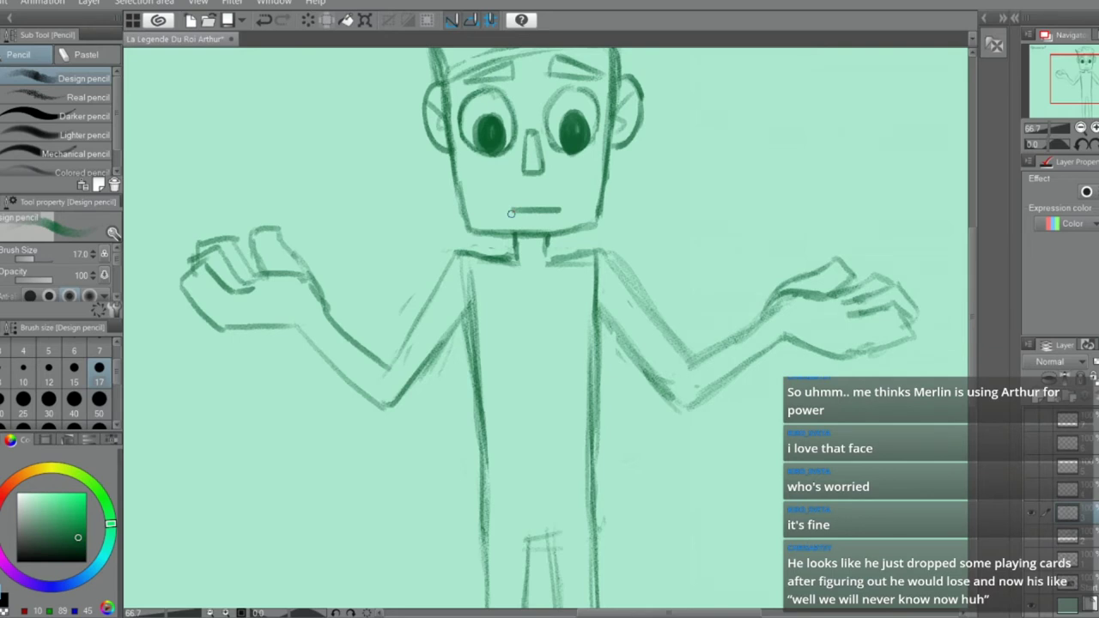
# Draw a small V-shaped neckline at the base of the neck
pyautogui.scroll(-2, 511, 213)
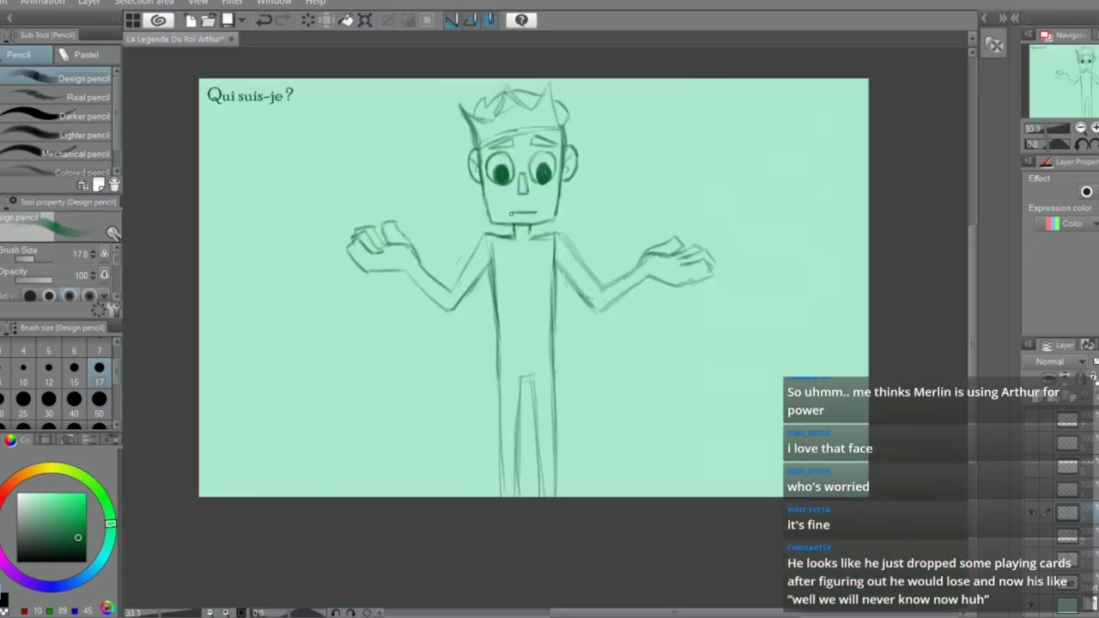
pyautogui.scroll(1, 539, 326)
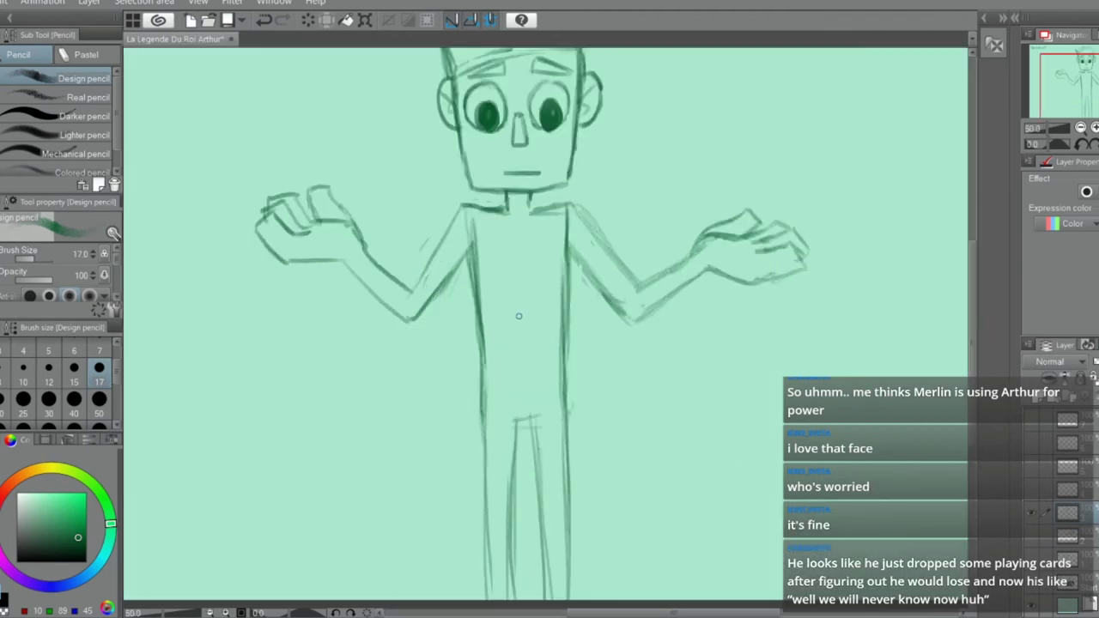
pyautogui.scroll(1, 504, 318)
pyautogui.moveTo(502, 180)
pyautogui.mouseDown()
pyautogui.moveTo(515, 203)
pyautogui.moveTo(540, 180)
pyautogui.moveTo(525, 206)
pyautogui.moveTo(541, 176)
pyautogui.mouseUp()
pyautogui.hotkey('ctrl', 'z')
pyautogui.hotkey('ctrl', 'z')
# Draw the curved upper and lower edges of a belt across the waist
pyautogui.moveTo(479, 354); pyautogui.dragTo(603, 344)
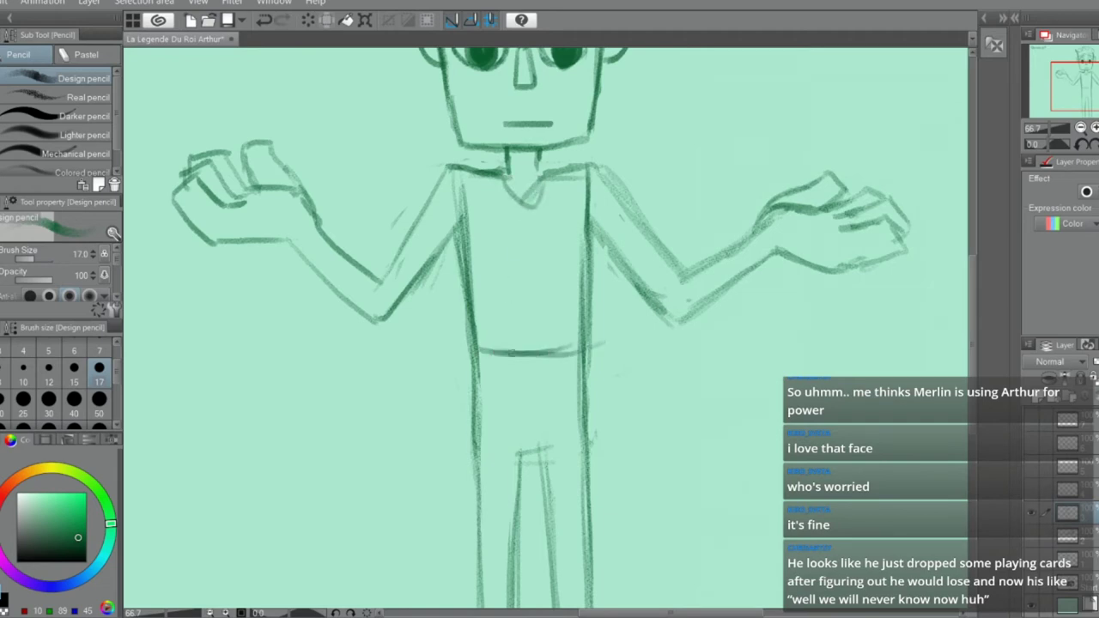
pyautogui.moveTo(464, 333)
pyautogui.mouseDown()
pyautogui.moveTo(469, 362)
pyautogui.moveTo(567, 391)
pyautogui.moveTo(596, 379)
pyautogui.mouseUp()
pyautogui.moveTo(592, 330); pyautogui.dragTo(590, 380)
# Erase the body lines running through the belt and close the belt's left and right ends
pyautogui.press('e')
pyautogui.moveTo(493, 363); pyautogui.dragTo(483, 367)
pyautogui.moveTo(604, 361); pyautogui.dragTo(574, 360)
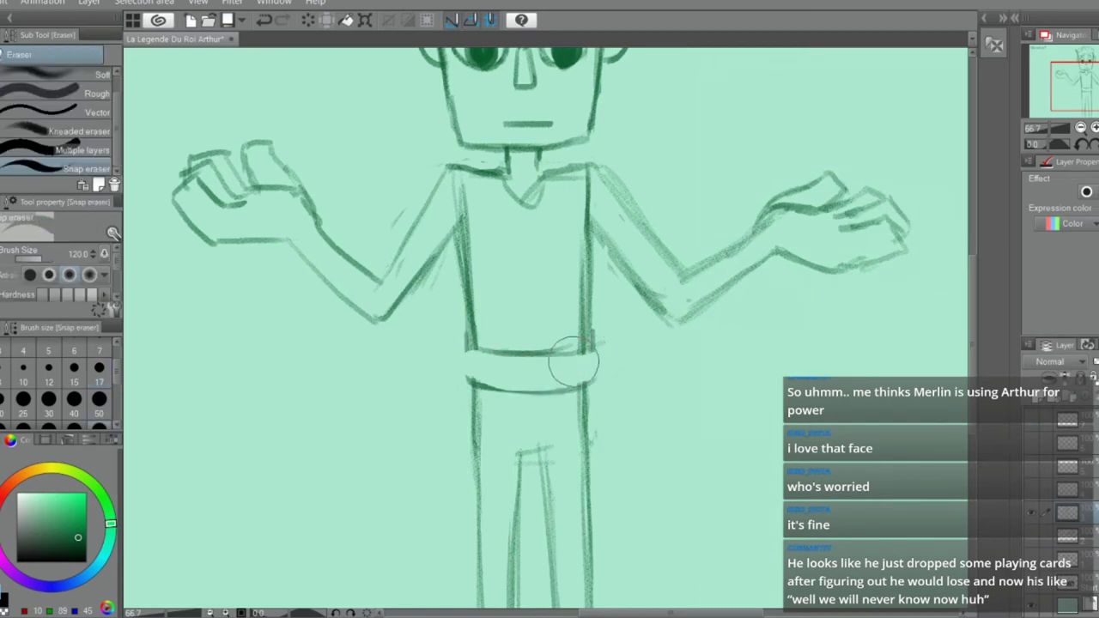
pyautogui.press('p')
pyautogui.moveTo(469, 342); pyautogui.dragTo(470, 392)
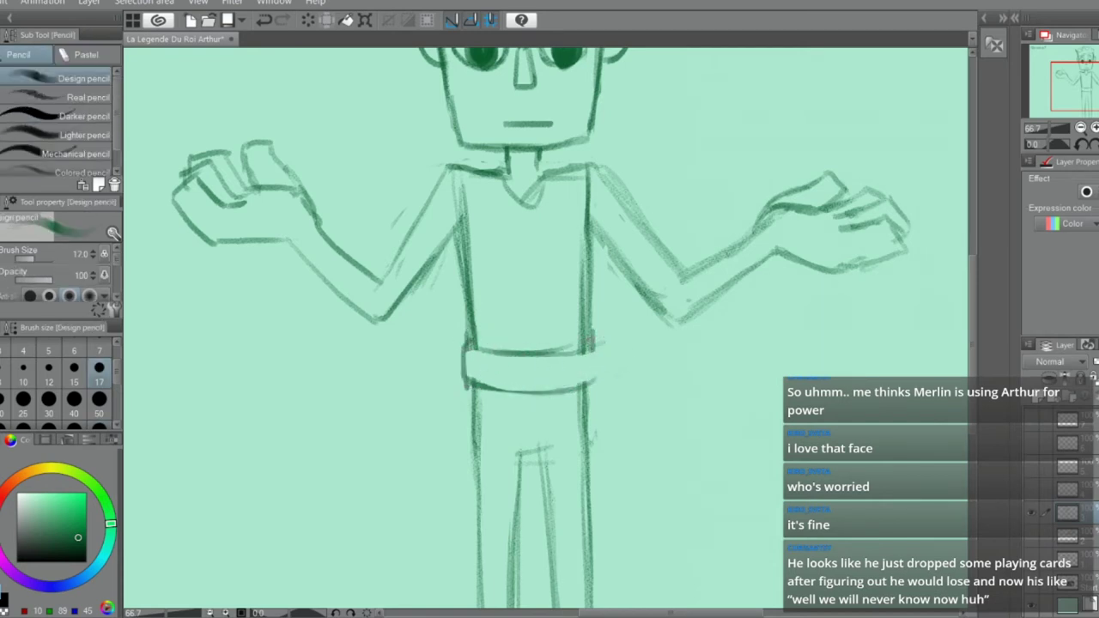
pyautogui.moveTo(591, 342); pyautogui.dragTo(597, 366)
pyautogui.hotkey('ctrl', '-')
pyautogui.hotkey('ctrl', '-')
pyautogui.hotkey('ctrl', '+')
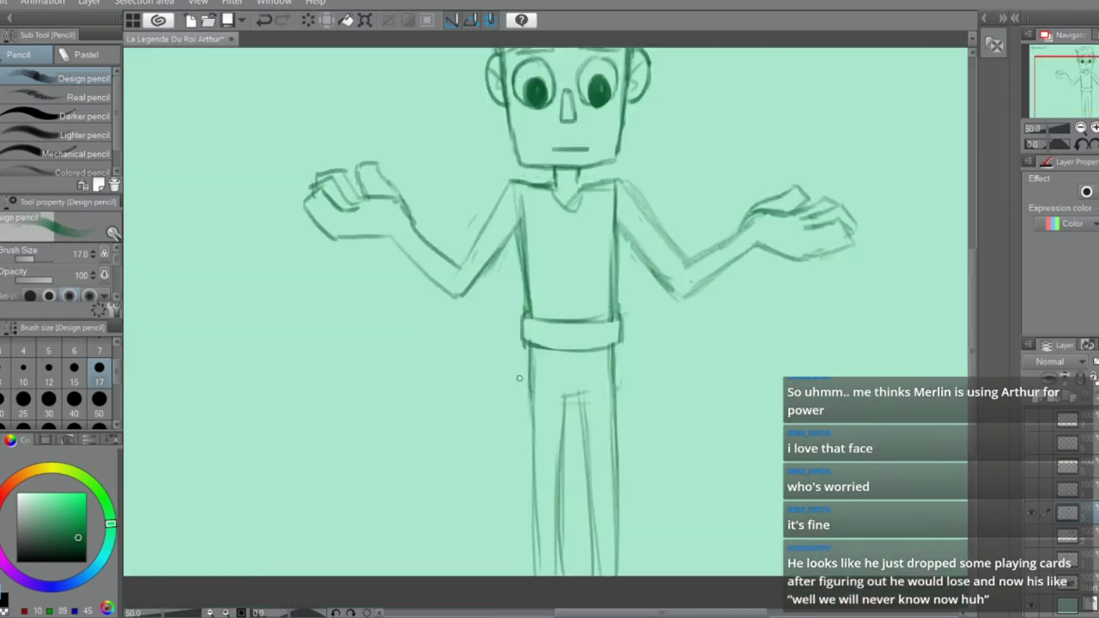
pyautogui.moveTo(525, 359); pyautogui.dragTo(515, 483)
pyautogui.hotkey('ctrl', 'z')
pyautogui.moveTo(516, 379); pyautogui.dragTo(486, 505)
pyautogui.hotkey('ctrl', 'z')
pyautogui.moveTo(545, 348); pyautogui.dragTo(539, 515)
pyautogui.hotkey('ctrl', 'z')
# Sketch the right leg angled outward, with long slanted inner and outer lines running down from the belt
pyautogui.moveTo(546, 340); pyautogui.dragTo(593, 573)
pyautogui.moveTo(615, 351)
pyautogui.mouseDown()
pyautogui.moveTo(678, 487)
pyautogui.moveTo(692, 484)
pyautogui.mouseUp()
pyautogui.moveTo(624, 342); pyautogui.dragTo(686, 470)
pyautogui.hotkey('ctrl', 'z')
pyautogui.hotkey('ctrl', 'z')
pyautogui.moveTo(616, 347); pyautogui.dragTo(705, 541)
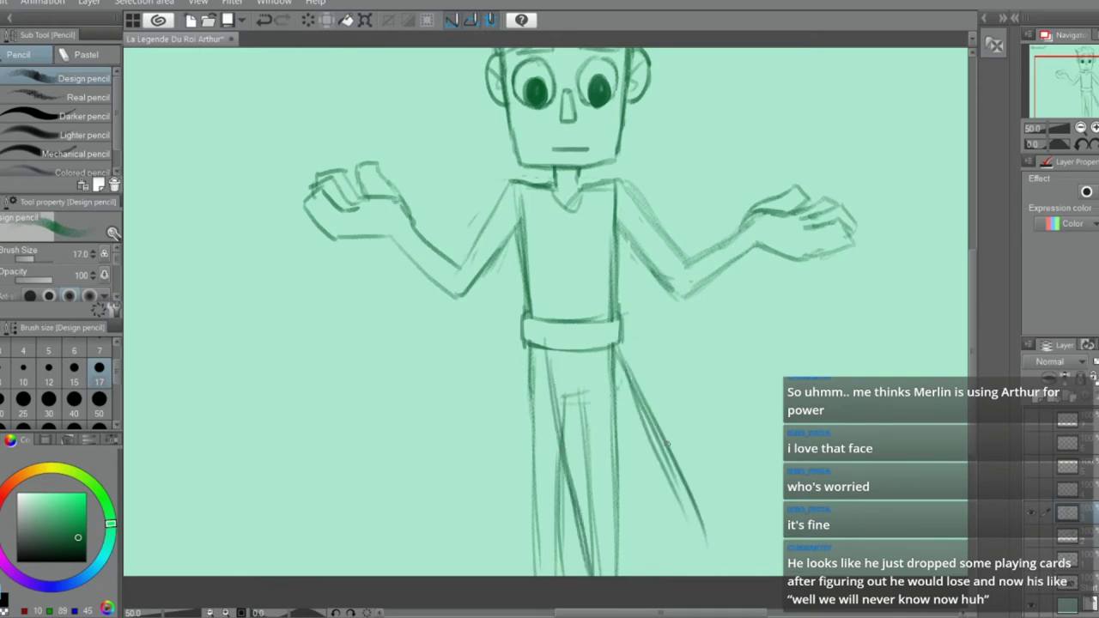
pyautogui.moveTo(635, 378); pyautogui.dragTo(709, 541)
pyautogui.moveTo(661, 448); pyautogui.dragTo(719, 573)
# Erase the old straight right leg and the doubled strokes beside the new slanted outer line
pyautogui.press('e')
pyautogui.moveTo(620, 386); pyautogui.dragTo(705, 542)
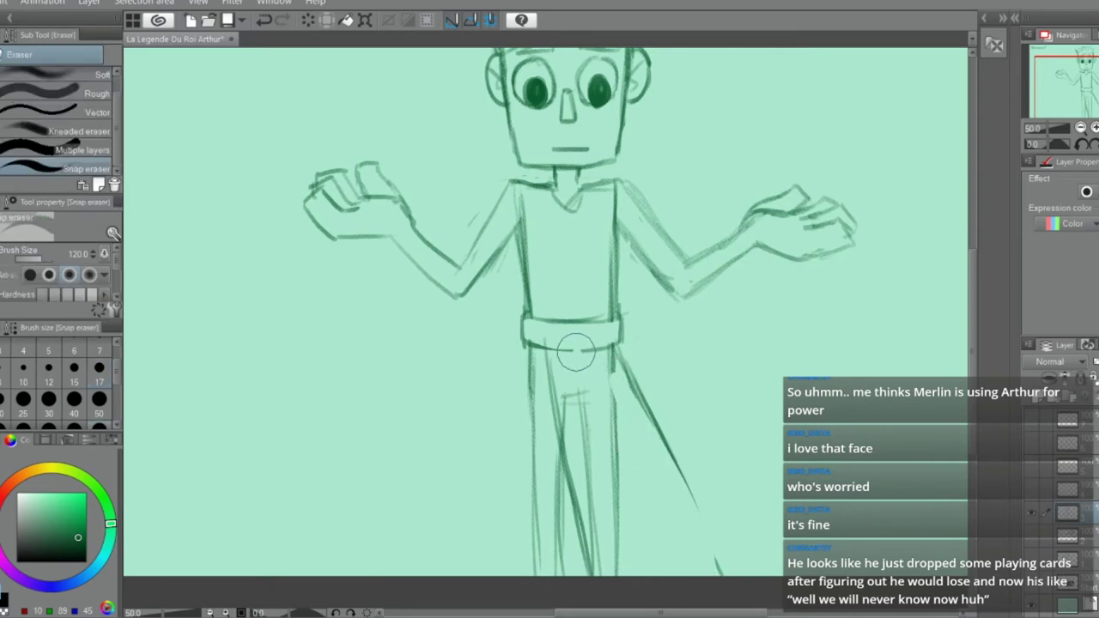
pyautogui.moveTo(581, 395); pyautogui.dragTo(635, 517)
pyautogui.hotkey('ctrl', 'z')
pyautogui.moveTo(567, 374)
pyautogui.mouseDown()
pyautogui.moveTo(630, 559)
pyautogui.moveTo(600, 524)
pyautogui.moveTo(597, 394)
pyautogui.moveTo(613, 393)
pyautogui.moveTo(645, 444)
pyautogui.moveTo(616, 399)
pyautogui.mouseUp()
pyautogui.hotkey('ctrl', 'z')
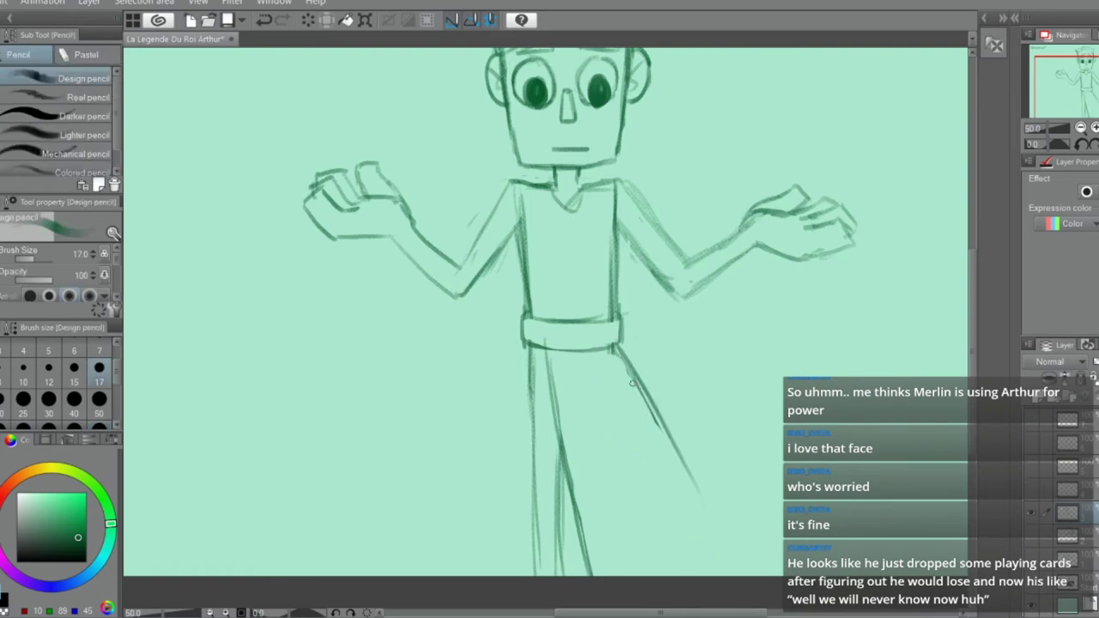
# Redraw the right leg's slanted outer line more firmly and curve its lower end inward
pyautogui.press('p')
pyautogui.moveTo(641, 385); pyautogui.dragTo(702, 500)
pyautogui.moveTo(654, 412)
pyautogui.mouseDown()
pyautogui.moveTo(717, 539)
pyautogui.moveTo(700, 573)
pyautogui.mouseUp()
pyautogui.hotkey('ctrl', 'z')
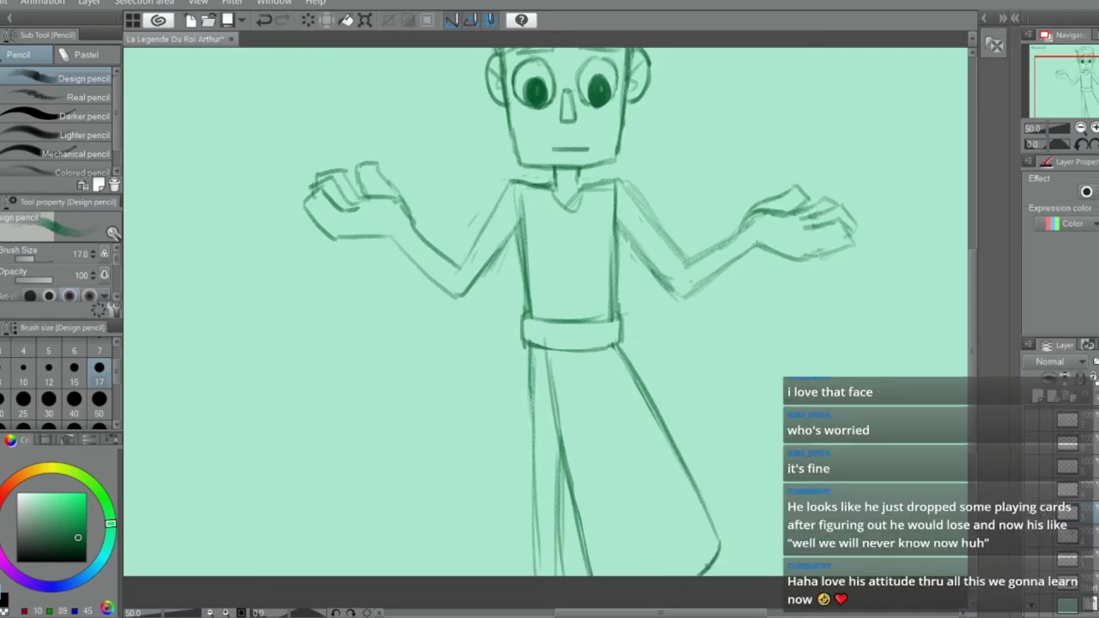
# Erase the middle of the belt's upper and lower edges to leave a gap at its centre
pyautogui.press('e')
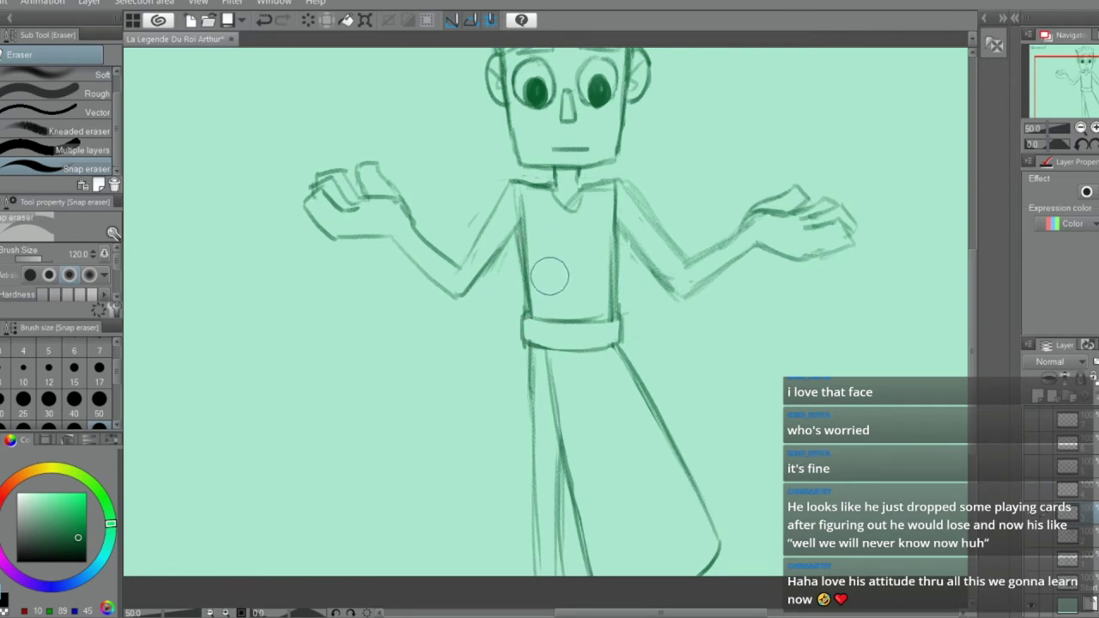
pyautogui.scroll(5, 554, 291)
pyautogui.moveTo(570, 378)
pyautogui.mouseDown()
pyautogui.moveTo(578, 400)
pyautogui.moveTo(609, 412)
pyautogui.moveTo(603, 422)
pyautogui.mouseUp()
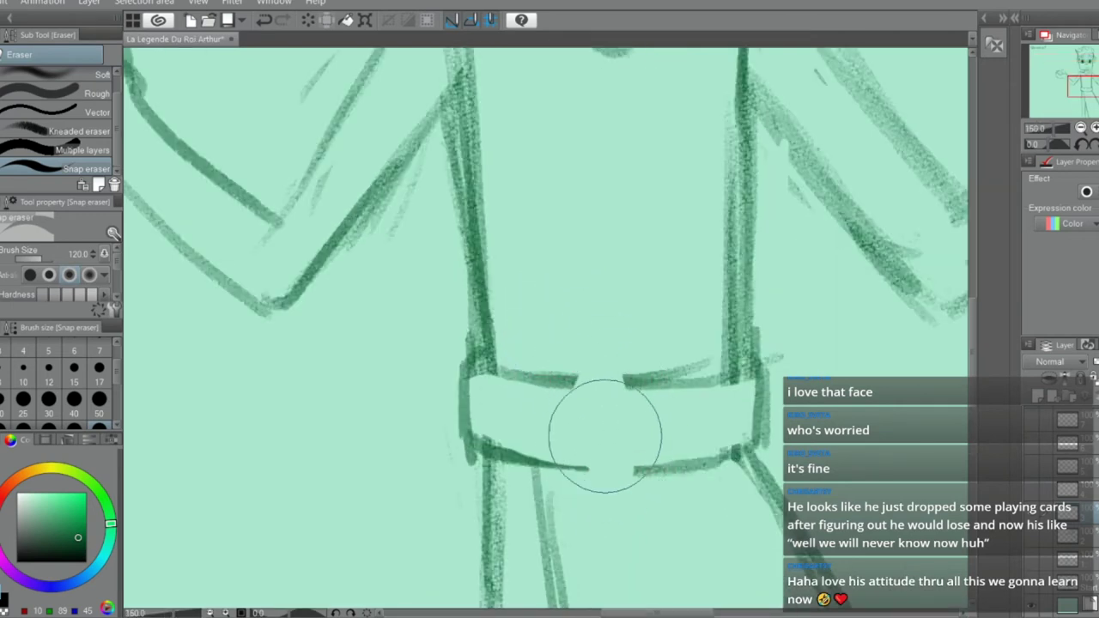
pyautogui.press('p')
pyautogui.moveTo(579, 380)
pyautogui.mouseDown()
pyautogui.moveTo(615, 469)
pyautogui.moveTo(627, 379)
pyautogui.mouseUp()
pyautogui.moveTo(624, 427); pyautogui.dragTo(621, 483)
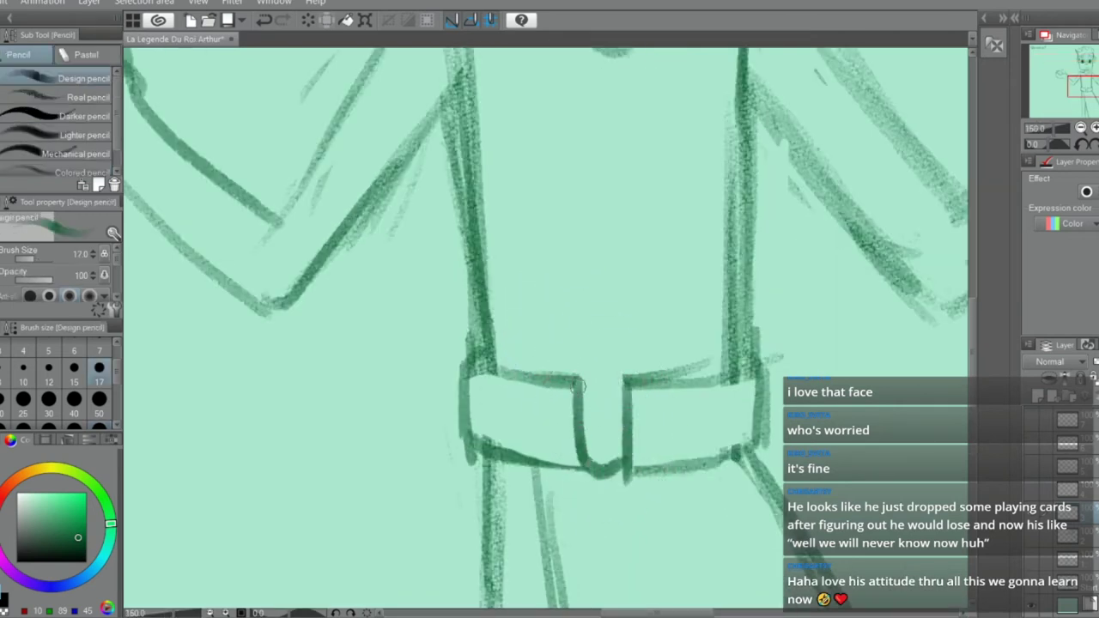
pyautogui.moveTo(571, 374); pyautogui.dragTo(619, 381)
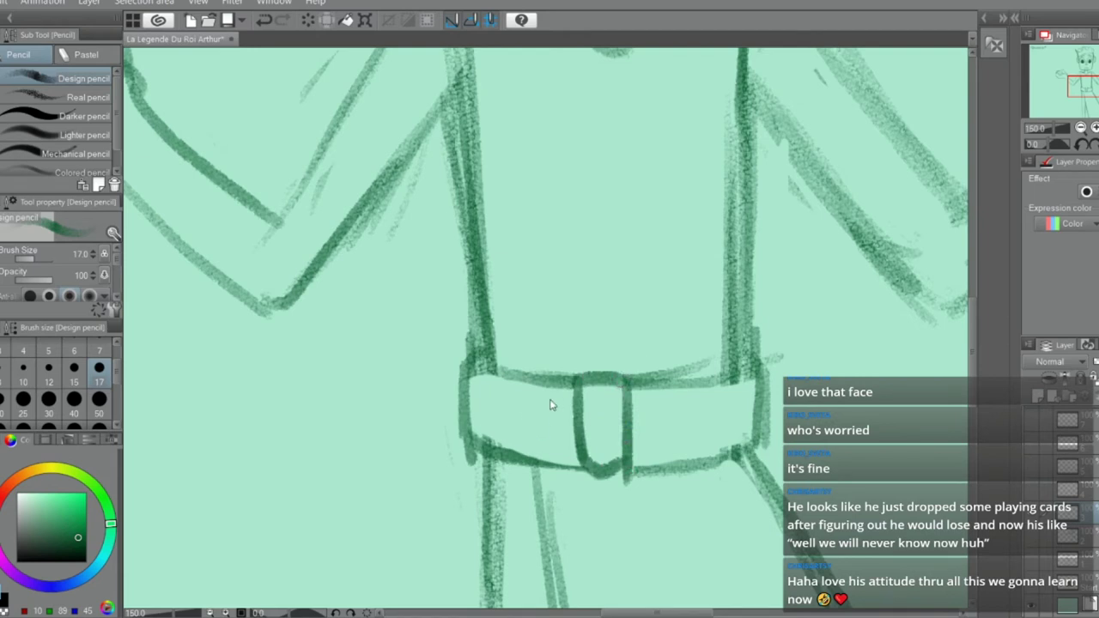
pyautogui.hotkey('ctrl', 'z')
pyautogui.hotkey('ctrl', 'z')
pyautogui.hotkey('ctrl', 'z')
pyautogui.hotkey('ctrl', 'z')
# Close the central gaps in the belt's upper and lower edges and thicken the middle of the upper edge
pyautogui.moveTo(572, 378); pyautogui.dragTo(649, 388)
pyautogui.moveTo(573, 468)
pyautogui.mouseDown()
pyautogui.moveTo(649, 463)
pyautogui.moveTo(627, 471)
pyautogui.mouseUp()
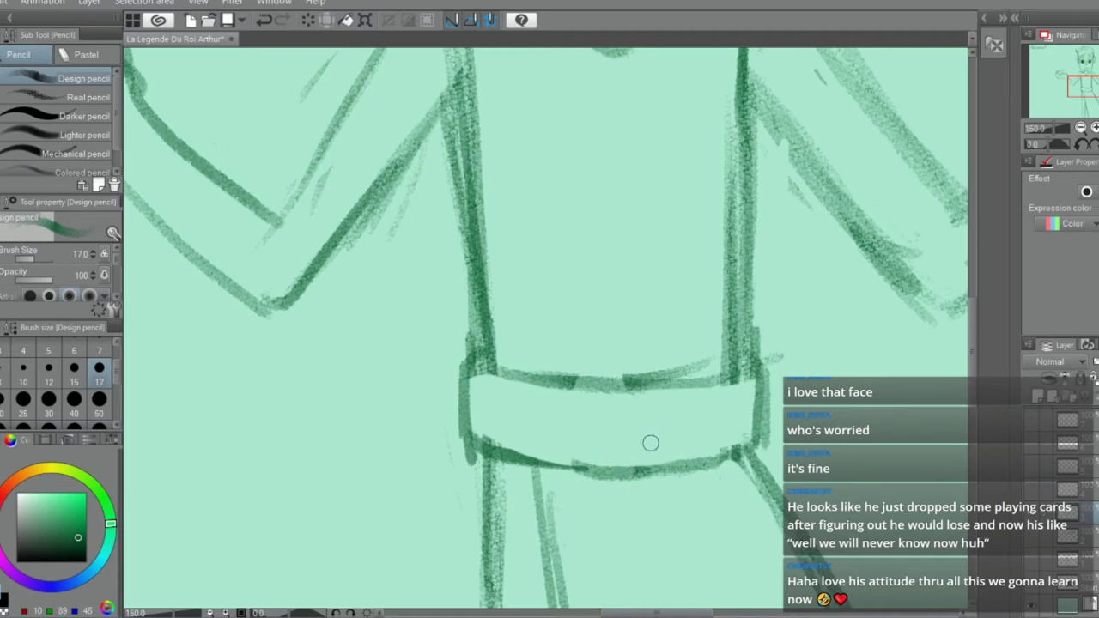
pyautogui.moveTo(577, 400); pyautogui.dragTo(626, 398)
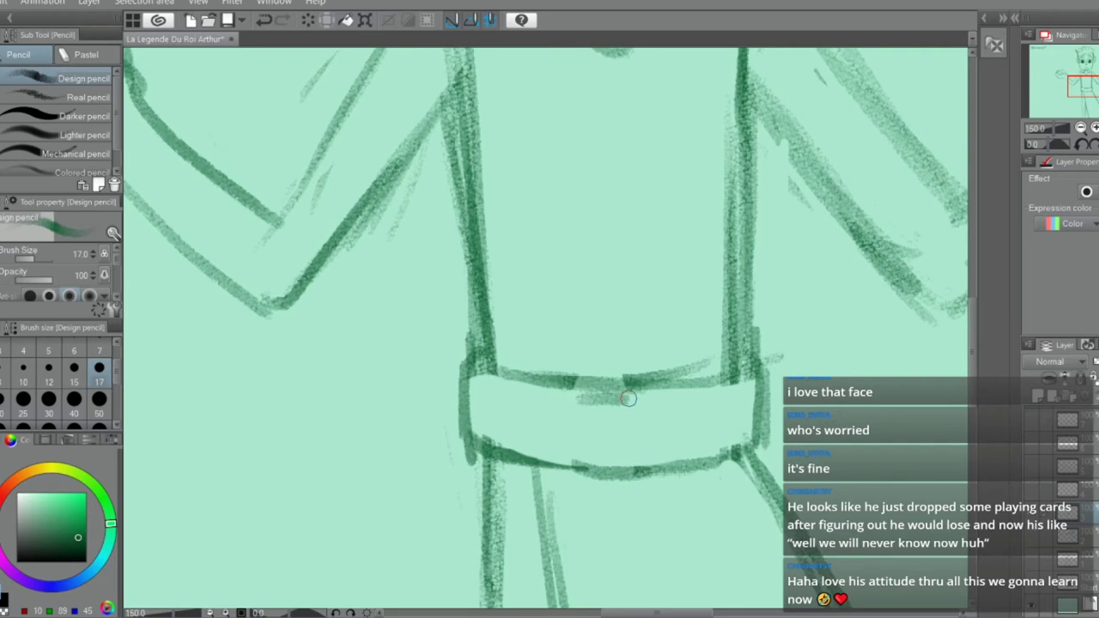
pyautogui.moveTo(549, 389); pyautogui.dragTo(675, 378)
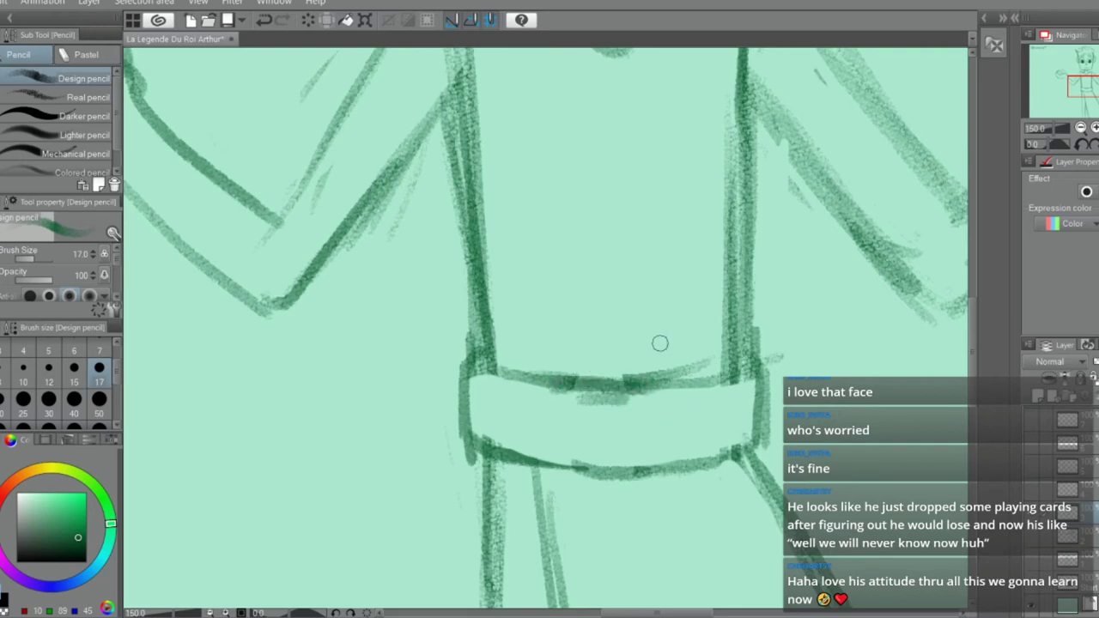
# Sketch pointed shoulder tips and scalloped armhole edges on both sides of the figure's tunic
pyautogui.scroll(-3, 695, 283)
pyautogui.scroll(3, 745, 157)
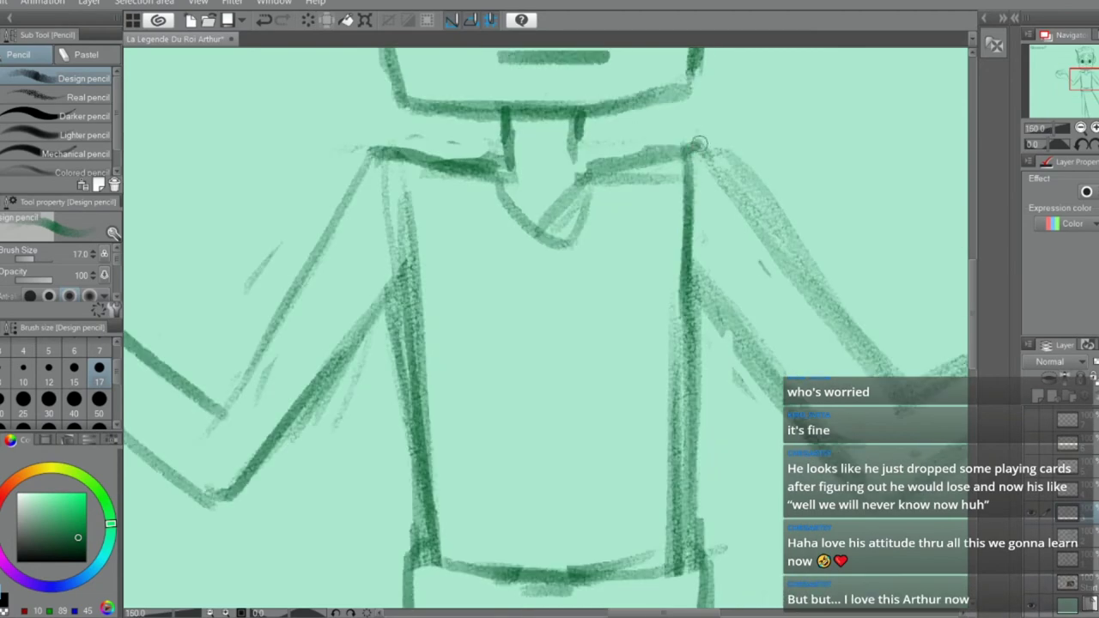
pyautogui.moveTo(700, 143); pyautogui.dragTo(702, 275)
pyautogui.moveTo(415, 167)
pyautogui.mouseDown()
pyautogui.moveTo(365, 117)
pyautogui.moveTo(408, 273)
pyautogui.mouseUp()
# Draw a bracer on the figure's left forearm, with a band and knot at the wrist and a closing line near the elbow
pyautogui.scroll(-5, 624, 291)
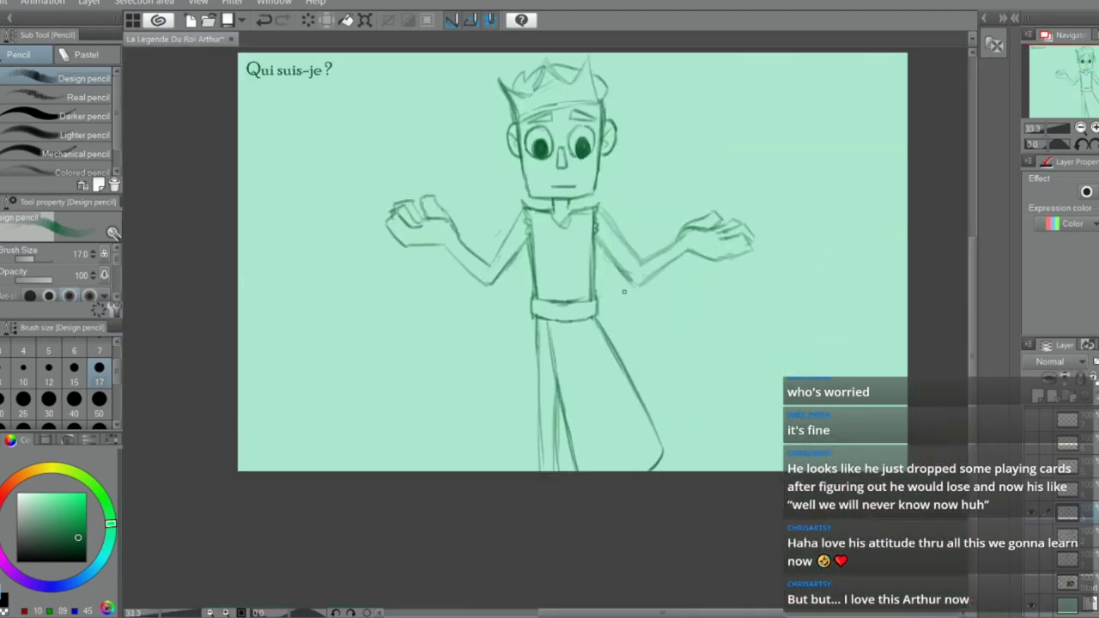
pyautogui.scroll(-1, 629, 311)
pyautogui.scroll(1, 637, 310)
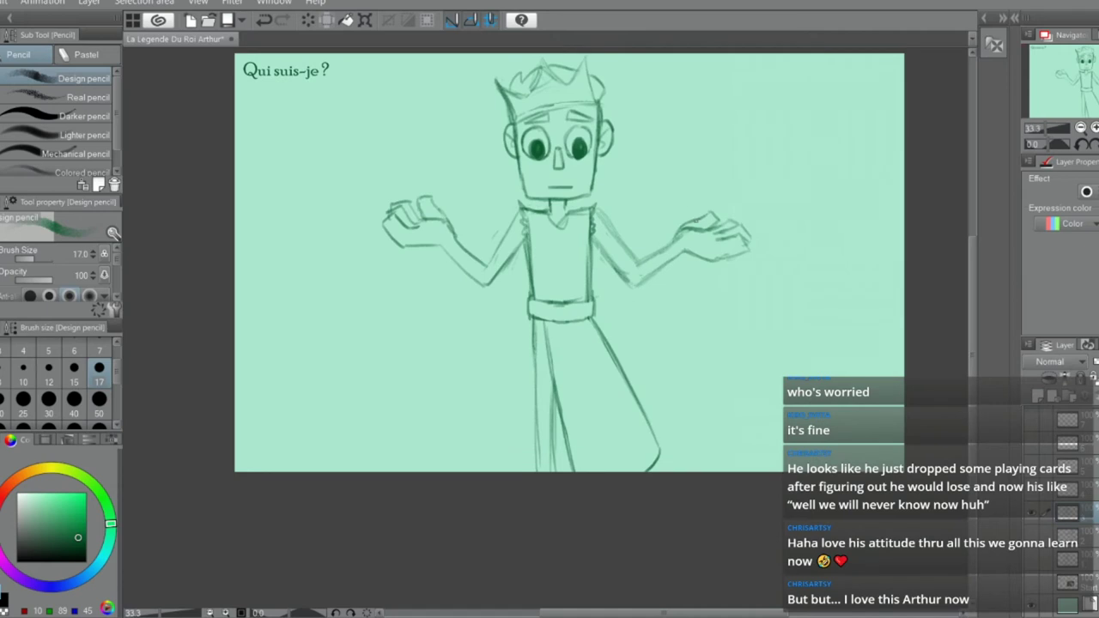
pyautogui.scroll(1, 674, 226)
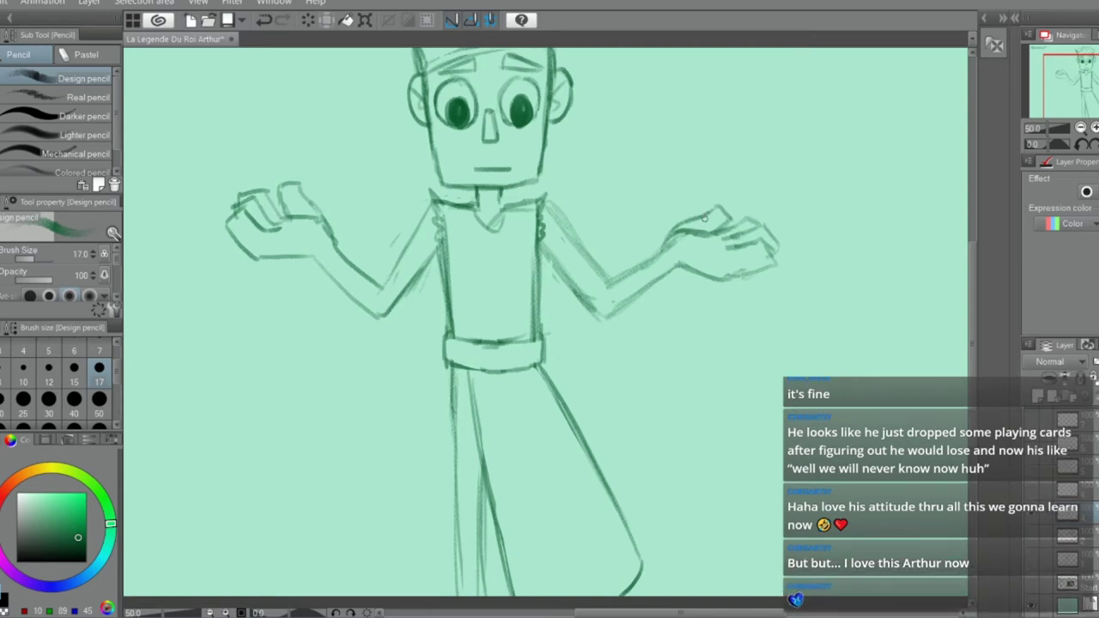
pyautogui.scroll(2, 710, 214)
pyautogui.moveTo(624, 267); pyautogui.dragTo(648, 315)
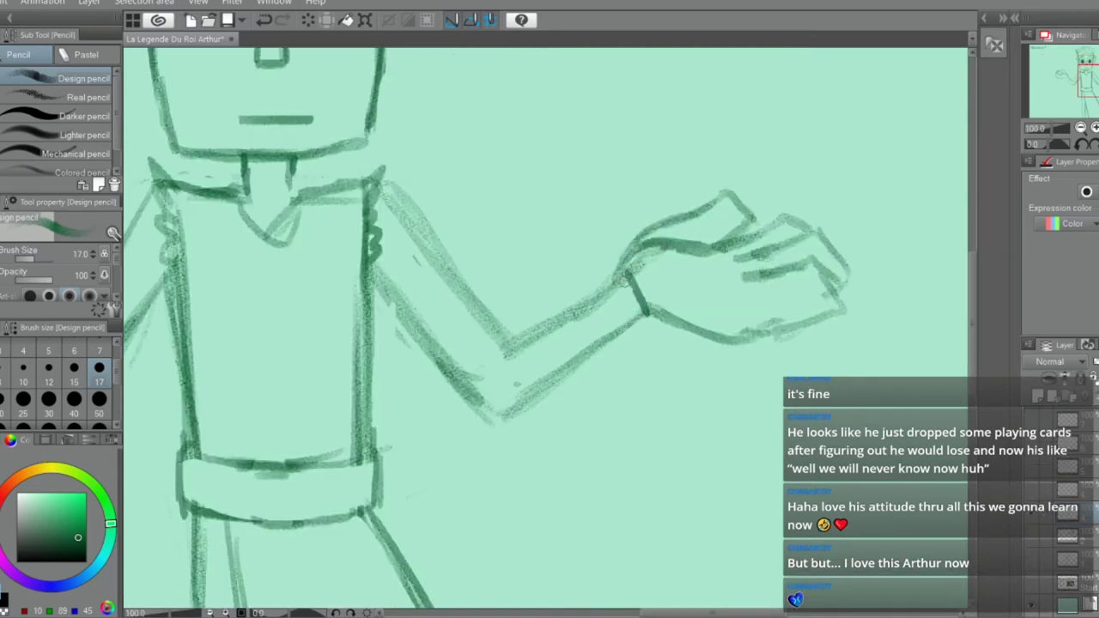
pyautogui.moveTo(597, 255); pyautogui.dragTo(520, 321)
pyautogui.hotkey('ctrl', 'z')
pyautogui.moveTo(626, 272)
pyautogui.mouseDown()
pyautogui.moveTo(597, 262)
pyautogui.moveTo(559, 305)
pyautogui.mouseUp()
pyautogui.hotkey('ctrl', 'z')
pyautogui.moveTo(602, 260); pyautogui.dragTo(605, 292)
pyautogui.moveTo(630, 320)
pyautogui.mouseDown()
pyautogui.moveTo(659, 327)
pyautogui.moveTo(607, 298)
pyautogui.moveTo(623, 321)
pyautogui.moveTo(610, 300)
pyautogui.moveTo(577, 302)
pyautogui.moveTo(529, 323)
pyautogui.moveTo(515, 359)
pyautogui.moveTo(541, 390)
pyautogui.moveTo(635, 321)
pyautogui.mouseUp()
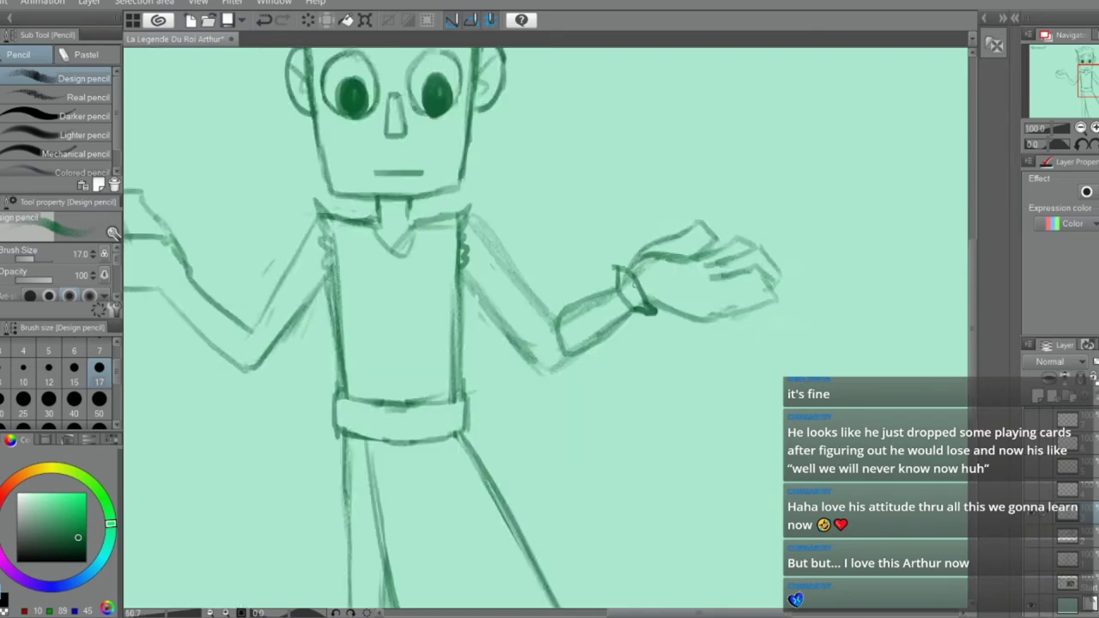
# Draw a matching bracer on the figure's right forearm, with a wrist band and a closing line near the elbow
pyautogui.scroll(-2, 645, 280)
pyautogui.scroll(2, 326, 271)
pyautogui.moveTo(290, 283)
pyautogui.mouseDown()
pyautogui.moveTo(262, 320)
pyautogui.moveTo(294, 305)
pyautogui.moveTo(275, 333)
pyautogui.moveTo(300, 301)
pyautogui.moveTo(393, 368)
pyautogui.mouseUp()
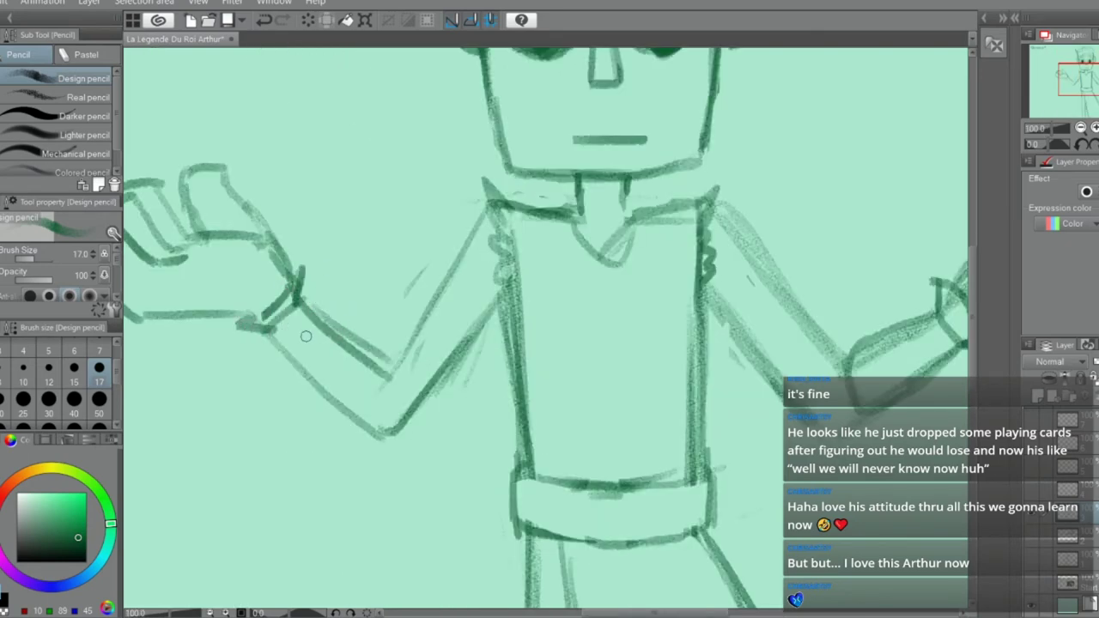
pyautogui.moveTo(271, 333)
pyautogui.mouseDown()
pyautogui.moveTo(348, 412)
pyautogui.moveTo(394, 357)
pyautogui.mouseUp()
# Sketch a light guide circle for a dog's head in the empty area below the figure's left hand
pyautogui.scroll(-4, 403, 378)
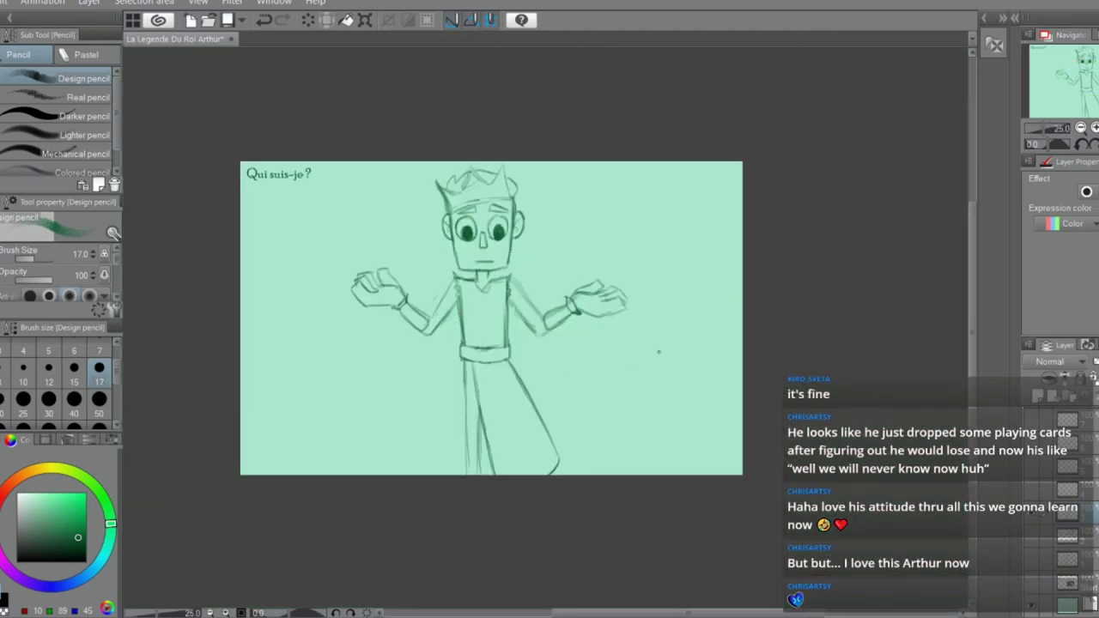
pyautogui.moveTo(651, 342)
pyautogui.mouseDown()
pyautogui.moveTo(692, 377)
pyautogui.moveTo(683, 328)
pyautogui.moveTo(616, 378)
pyautogui.moveTo(666, 340)
pyautogui.mouseUp()
pyautogui.hotkey('ctrl', 'z')
pyautogui.scroll(2, 663, 322)
pyautogui.scroll(-2, 663, 322)
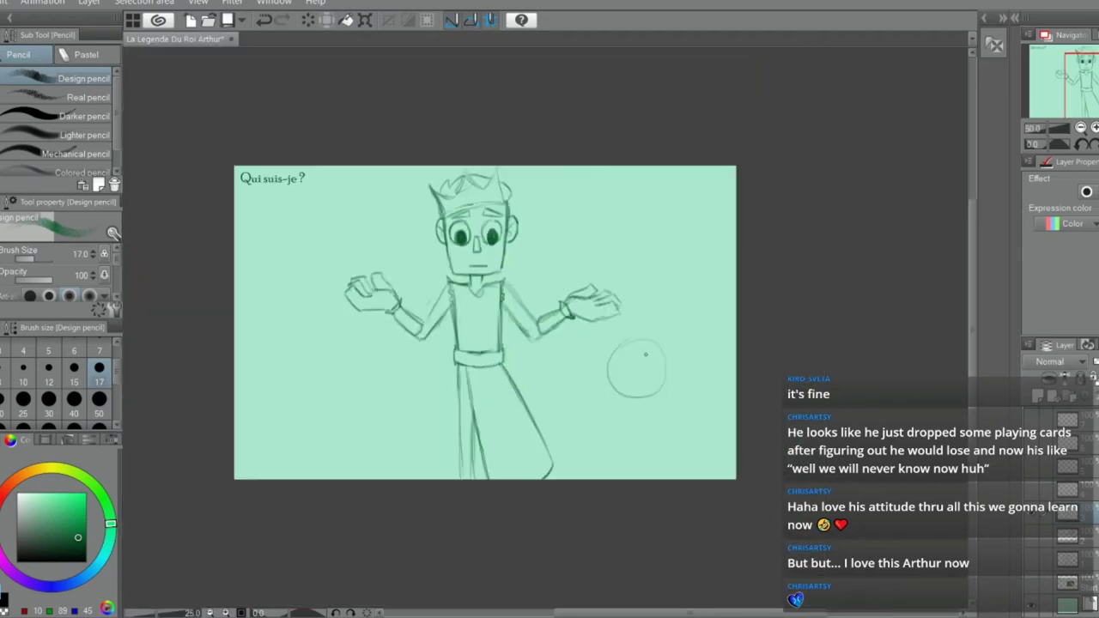
# Shade the V-shaped neckline of the figure's tunic solid dark
pyautogui.scroll(1, 435, 363)
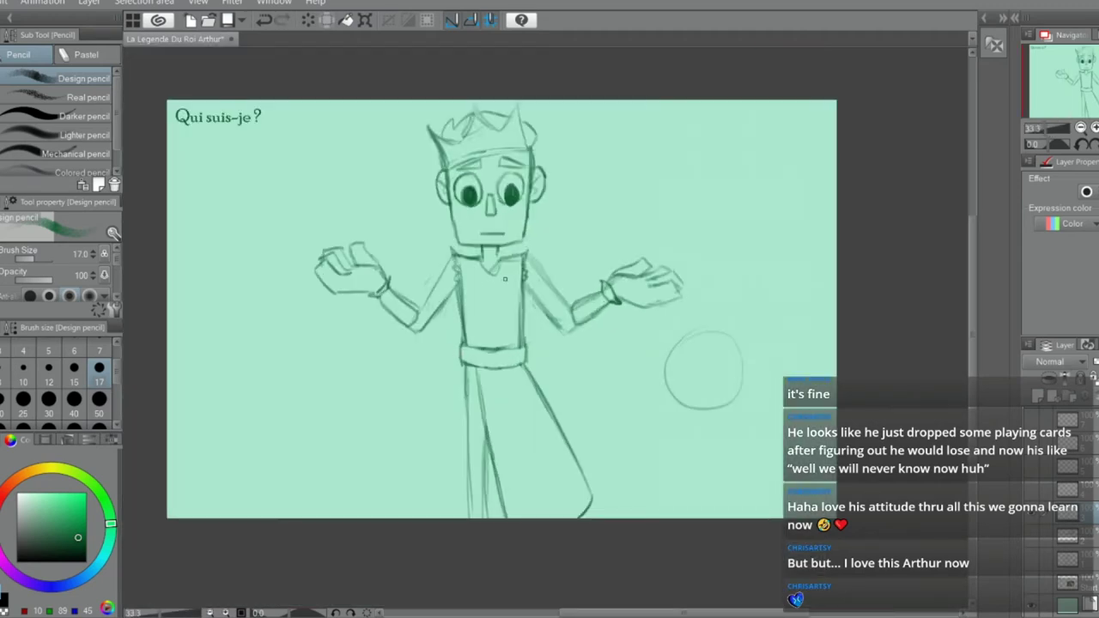
pyautogui.scroll(3, 507, 247)
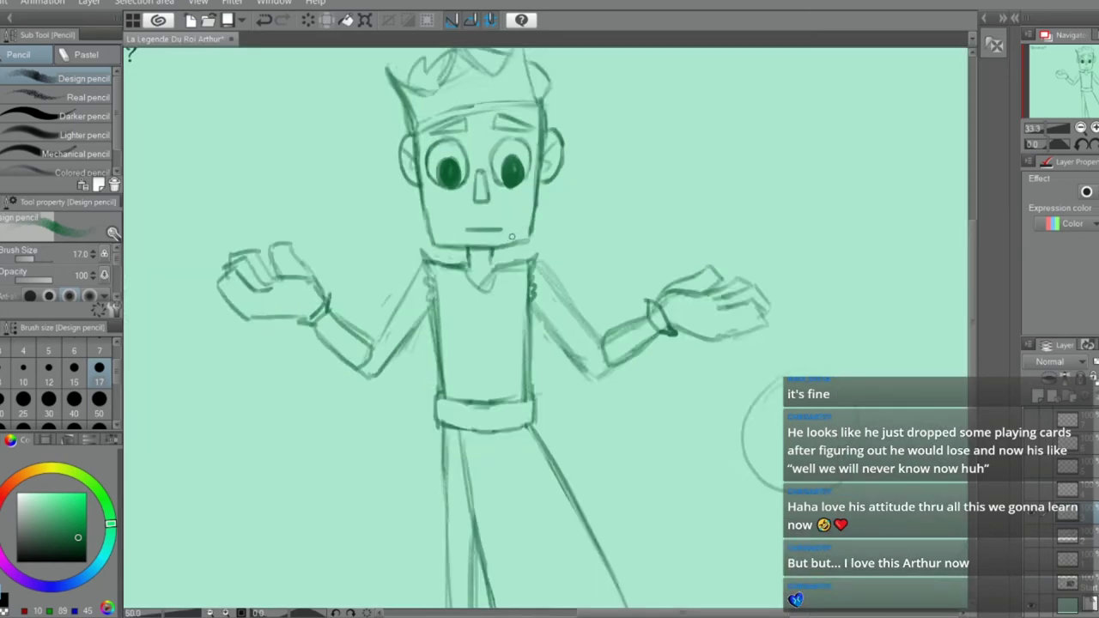
pyautogui.moveTo(429, 293)
pyautogui.mouseDown()
pyautogui.moveTo(448, 322)
pyautogui.moveTo(469, 319)
pyautogui.moveTo(477, 301)
pyautogui.moveTo(468, 333)
pyautogui.mouseUp()
pyautogui.scroll(-1, 508, 292)
pyautogui.scroll(-2, 518, 284)
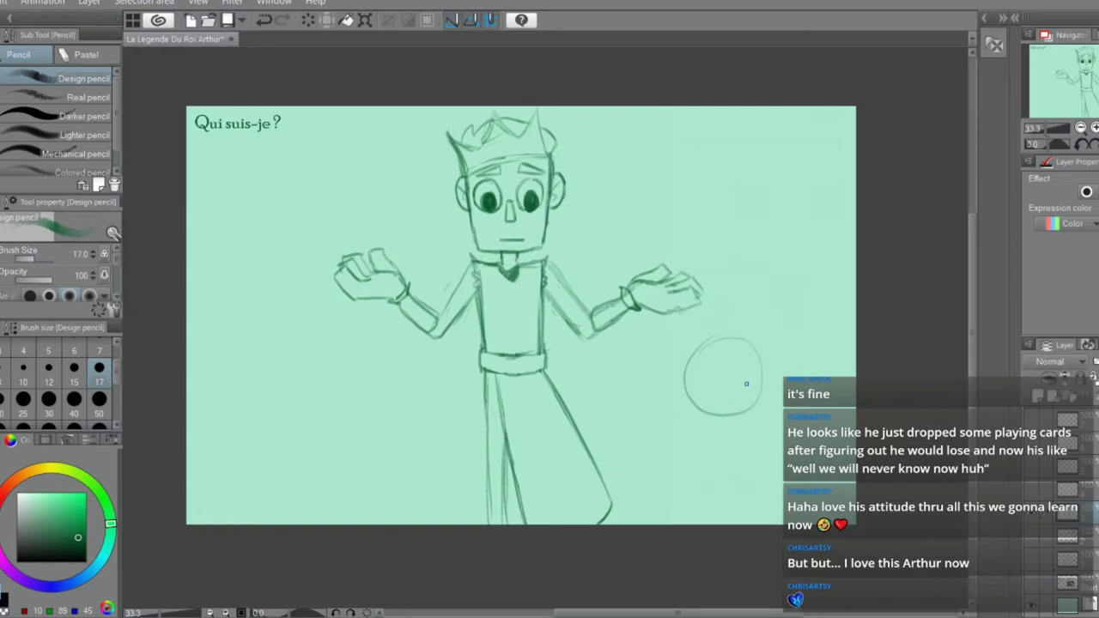
# Sketch the dog's raised snout projecting from the guide circle toward the figure, with angled upper lines and a curved jaw
pyautogui.scroll(2, 737, 396)
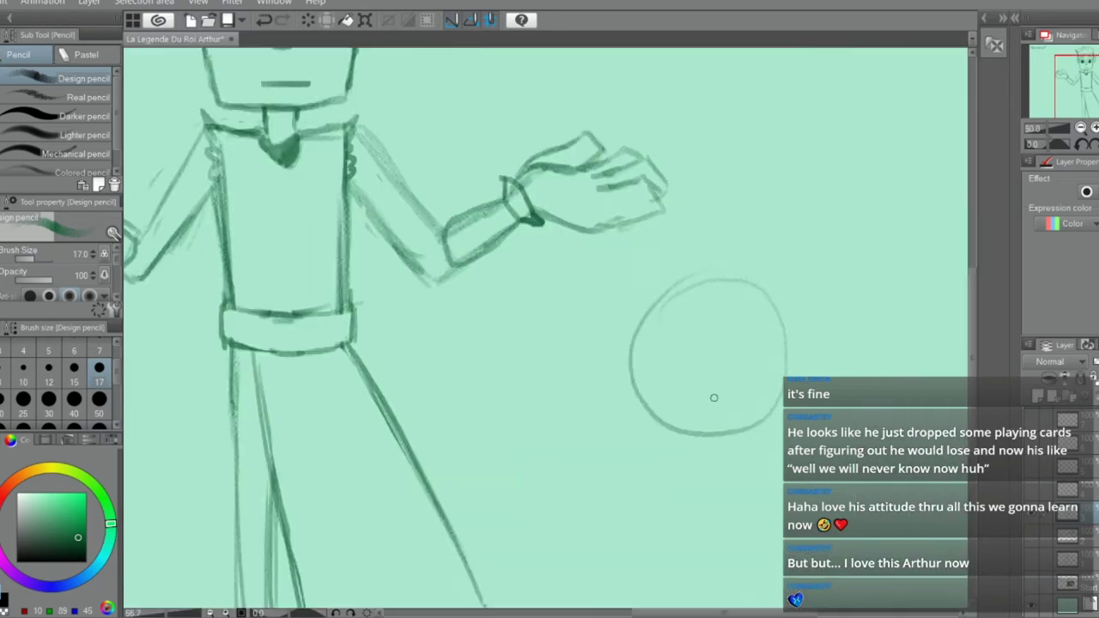
pyautogui.moveTo(647, 403)
pyautogui.mouseDown()
pyautogui.moveTo(625, 348)
pyautogui.moveTo(620, 360)
pyautogui.moveTo(596, 317)
pyautogui.mouseUp()
pyautogui.hotkey('ctrl', 'z')
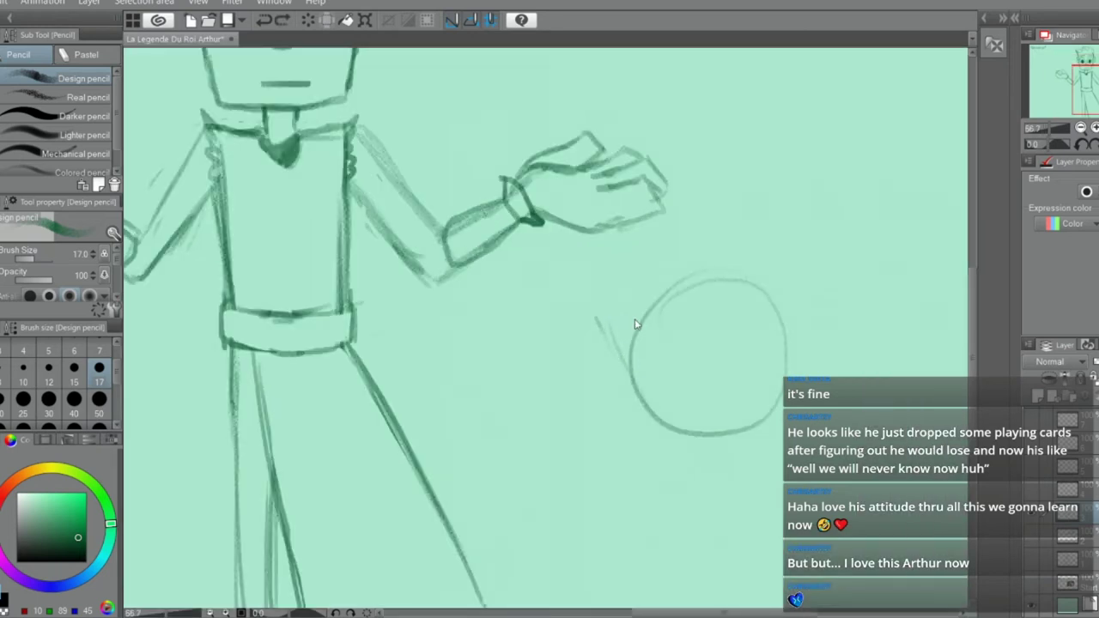
pyautogui.moveTo(640, 286)
pyautogui.mouseDown()
pyautogui.moveTo(625, 311)
pyautogui.moveTo(684, 310)
pyautogui.mouseUp()
pyautogui.moveTo(643, 279)
pyautogui.mouseDown()
pyautogui.moveTo(687, 303)
pyautogui.moveTo(605, 324)
pyautogui.moveTo(662, 417)
pyautogui.mouseUp()
pyautogui.moveTo(610, 335); pyautogui.dragTo(671, 422)
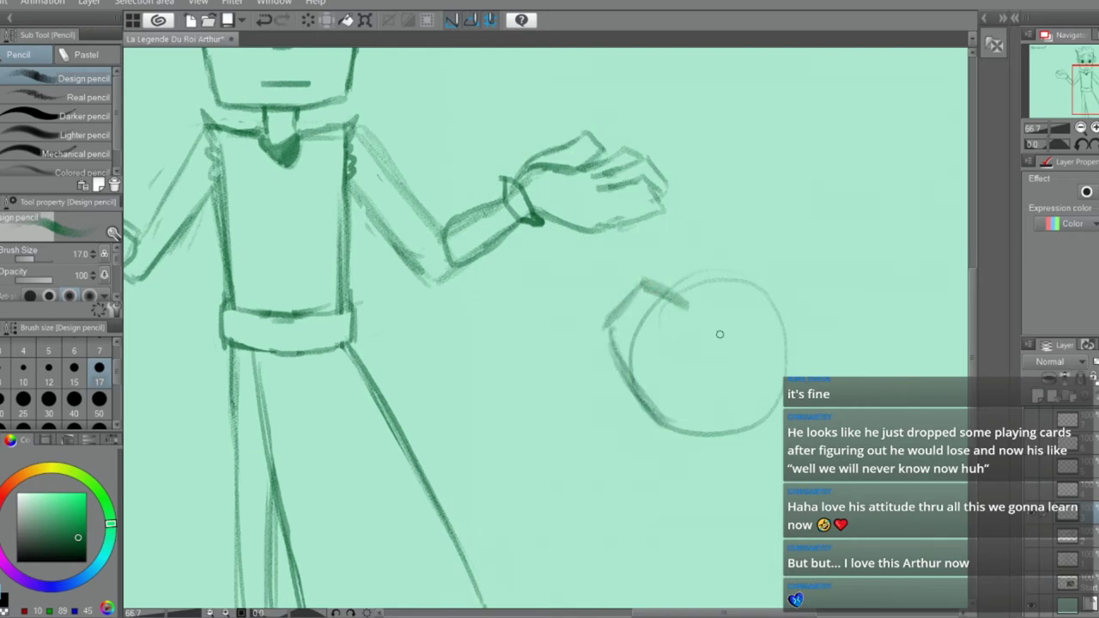
# Firm up the far side of the dog's head circle and sketch chest and neck lines running down from it
pyautogui.moveTo(674, 292)
pyautogui.mouseDown()
pyautogui.moveTo(774, 307)
pyautogui.moveTo(744, 285)
pyautogui.moveTo(786, 343)
pyautogui.moveTo(779, 401)
pyautogui.mouseUp()
pyautogui.moveTo(786, 359); pyautogui.dragTo(770, 418)
pyautogui.moveTo(655, 426); pyautogui.dragTo(653, 520)
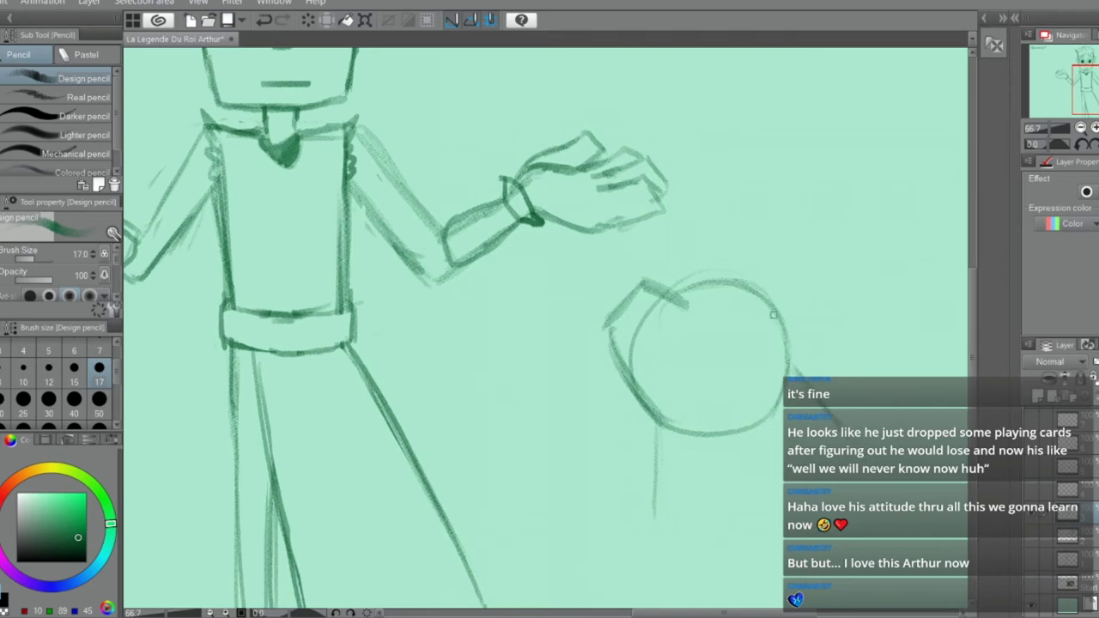
# Draw two pointed ears on the dog's head, one on top and one at the back with a short inner line
pyautogui.moveTo(682, 294); pyautogui.dragTo(730, 250)
pyautogui.moveTo(727, 256); pyautogui.dragTo(737, 289)
pyautogui.moveTo(777, 307)
pyautogui.mouseDown()
pyautogui.moveTo(817, 301)
pyautogui.moveTo(790, 347)
pyautogui.mouseUp()
pyautogui.hotkey('ctrl', 'z')
pyautogui.moveTo(815, 309); pyautogui.dragTo(786, 359)
pyautogui.moveTo(819, 309); pyautogui.dragTo(785, 364)
pyautogui.press('e')
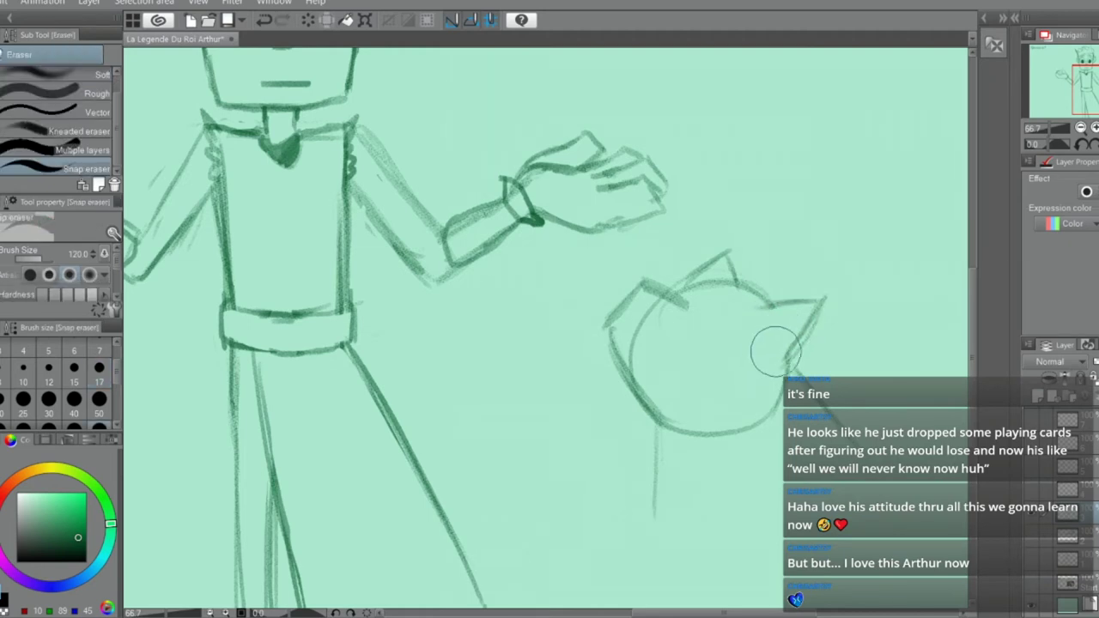
pyautogui.press('p')
pyautogui.moveTo(815, 309); pyautogui.dragTo(774, 349)
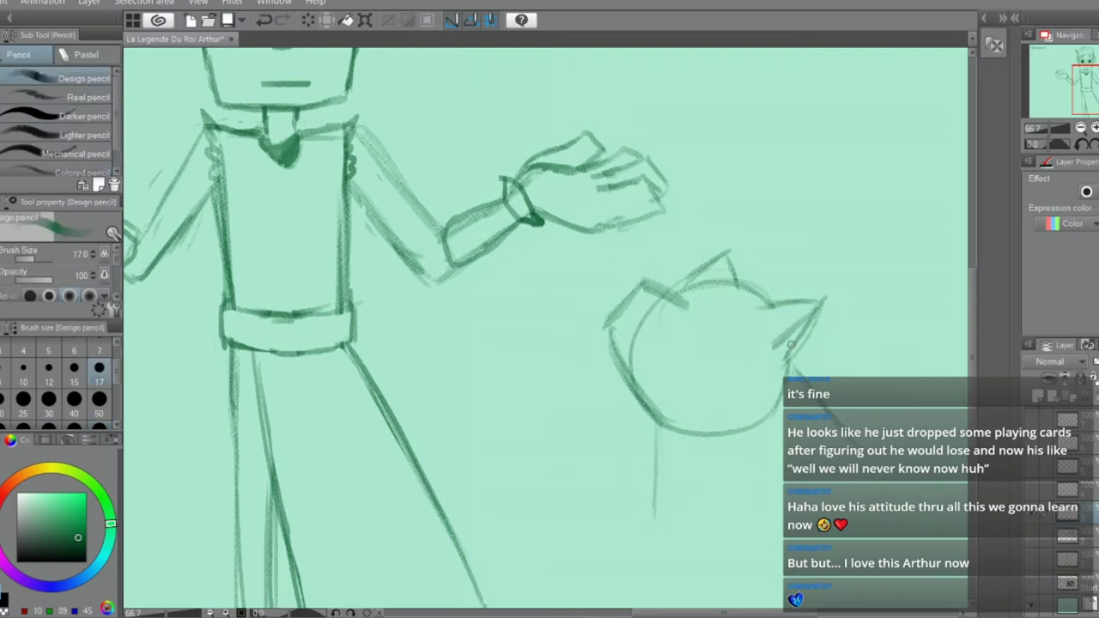
pyautogui.press('e')
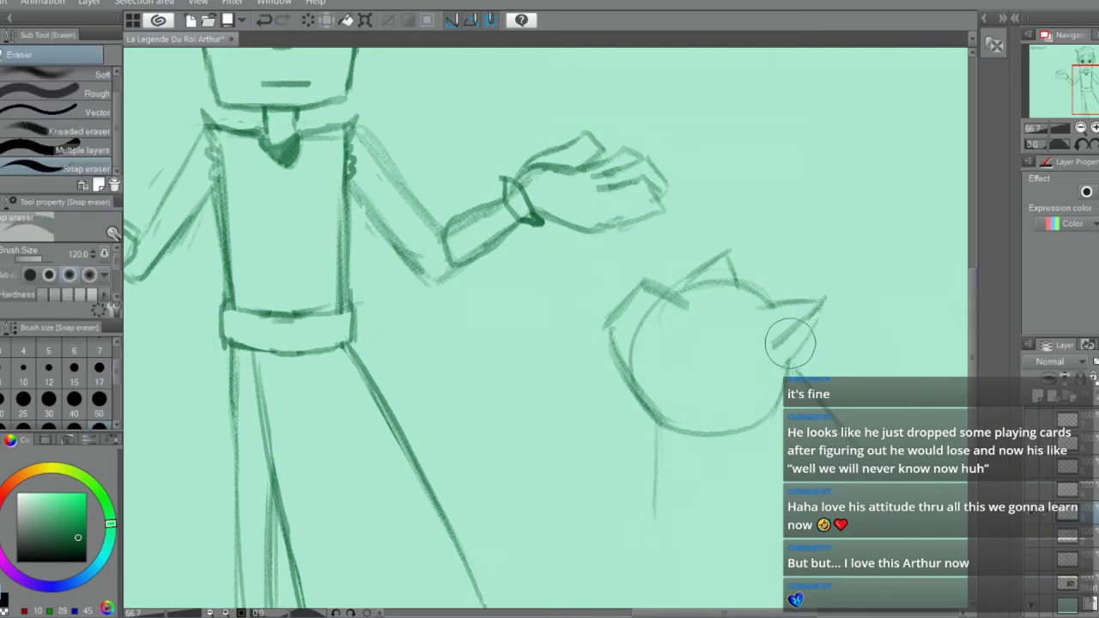
pyautogui.press('p')
pyautogui.moveTo(824, 302); pyautogui.dragTo(781, 374)
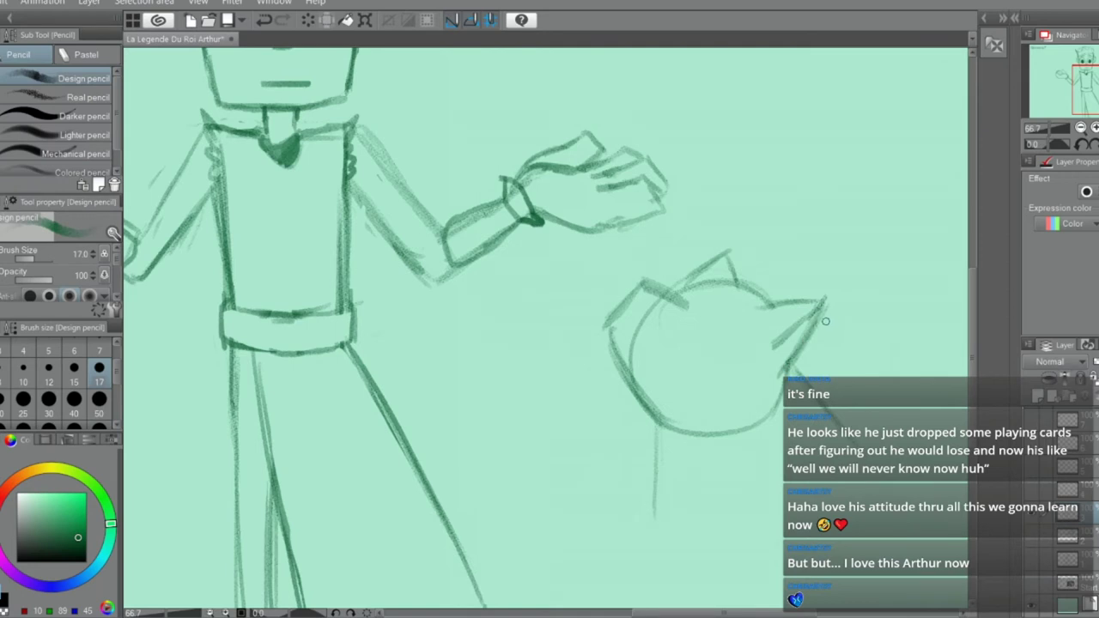
# Erase the guide circle's arc inside the snout and draw the dog's dark nose, mouth and small oval eye
pyautogui.press('e')
pyautogui.moveTo(662, 316)
pyautogui.mouseDown()
pyautogui.moveTo(630, 343)
pyautogui.moveTo(657, 363)
pyautogui.mouseUp()
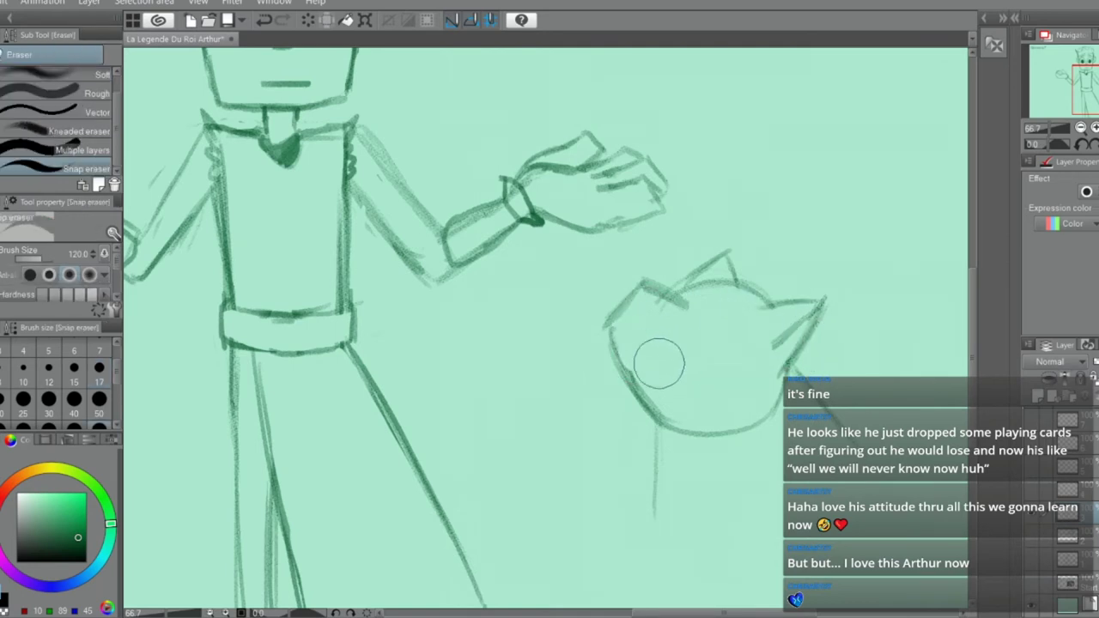
pyautogui.press('p')
pyautogui.moveTo(638, 285); pyautogui.dragTo(658, 296)
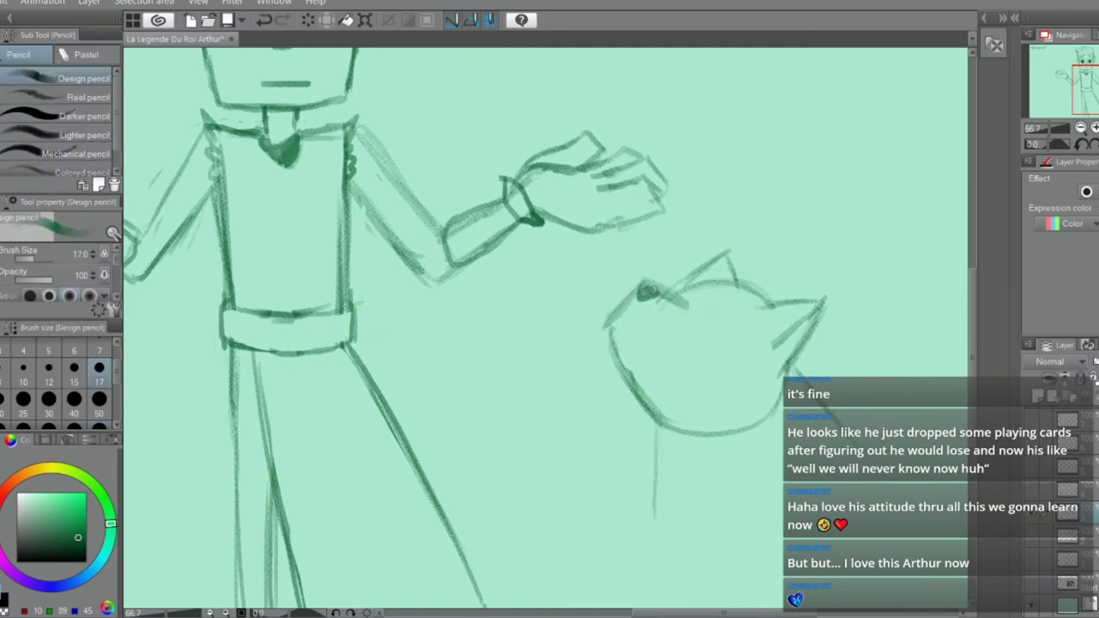
pyautogui.moveTo(724, 315)
pyautogui.mouseDown()
pyautogui.moveTo(686, 299)
pyautogui.moveTo(633, 316)
pyautogui.moveTo(630, 334)
pyautogui.moveTo(646, 329)
pyautogui.moveTo(628, 326)
pyautogui.mouseUp()
pyautogui.hotkey('ctrl', 'z')
pyautogui.hotkey('ctrl', 'z')
pyautogui.hotkey('ctrl', 'z')
pyautogui.hotkey('ctrl', 'z')
pyautogui.hotkey('ctrl', 'z')
pyautogui.hotkey('ctrl', 'z')
# Extend the dog's chest line downward, sketch the outer edge of its front leg, and lengthen its back line
pyautogui.scroll(-2, 633, 272)
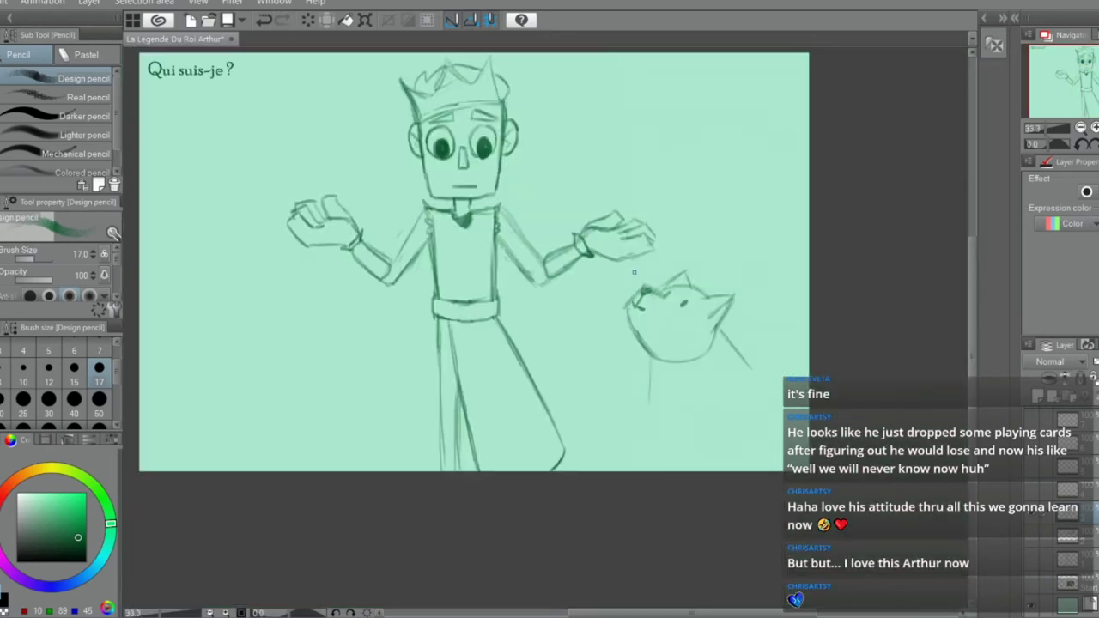
pyautogui.scroll(1, 704, 435)
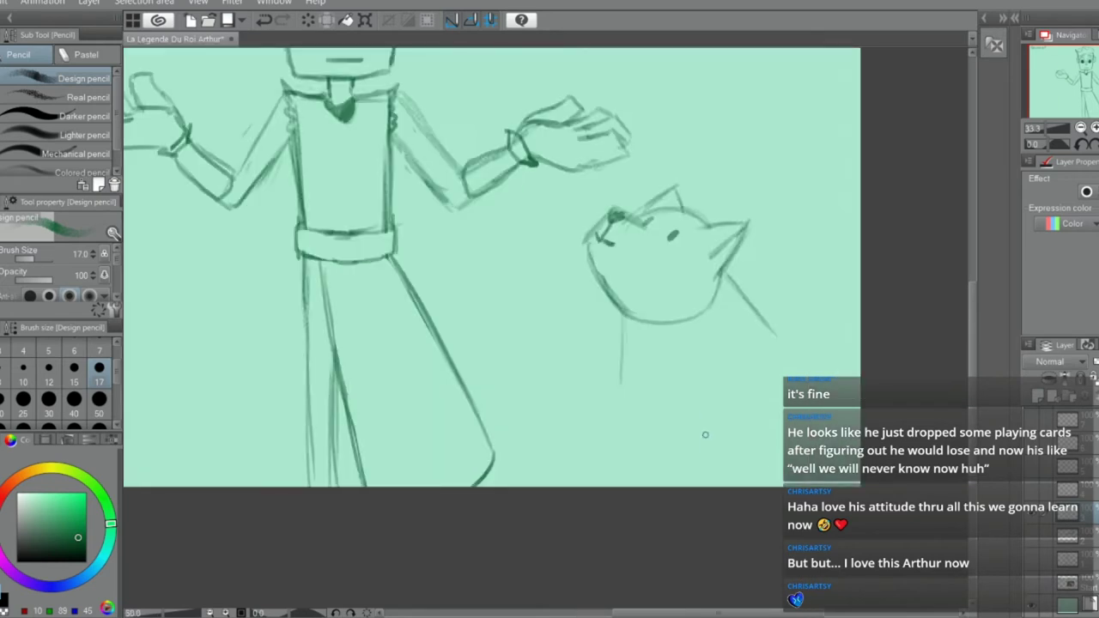
pyautogui.moveTo(626, 321); pyautogui.dragTo(620, 438)
pyautogui.moveTo(620, 400); pyautogui.dragTo(618, 447)
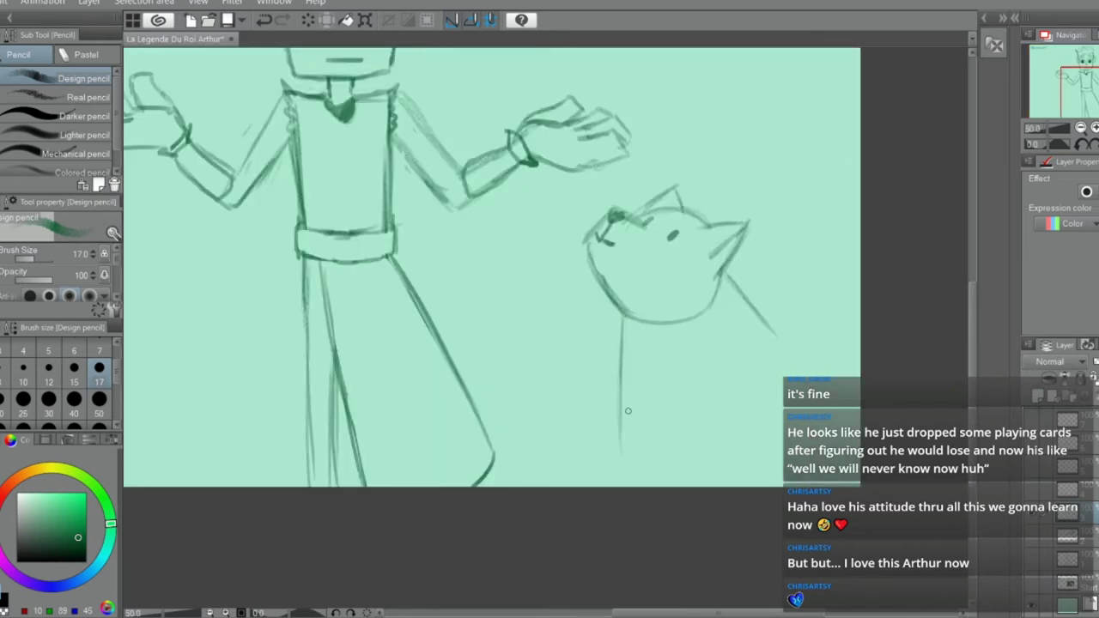
pyautogui.hotkey('ctrl', 'z')
pyautogui.moveTo(632, 379); pyautogui.dragTo(652, 482)
pyautogui.moveTo(783, 343); pyautogui.dragTo(807, 376)
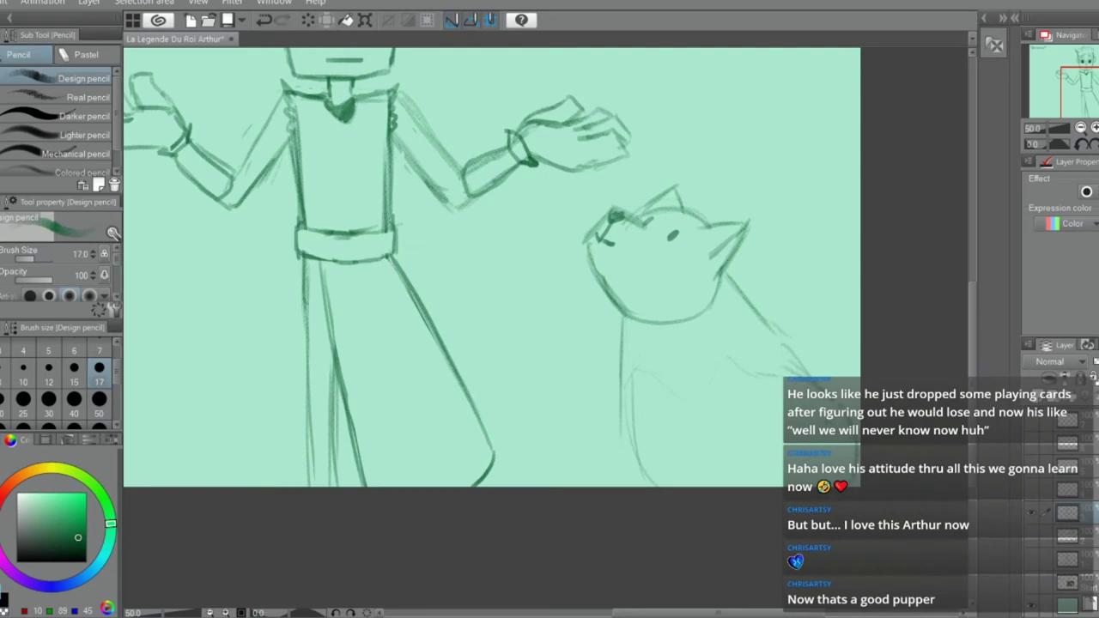
# Draw the inner edge of the dog's front leg down to the bottom of the panel
pyautogui.moveTo(669, 386); pyautogui.dragTo(677, 483)
pyautogui.moveTo(666, 386); pyautogui.dragTo(676, 485)
pyautogui.moveTo(691, 371); pyautogui.dragTo(701, 486)
pyautogui.hotkey('ctrl', 'z')
pyautogui.hotkey('ctrl', 'z')
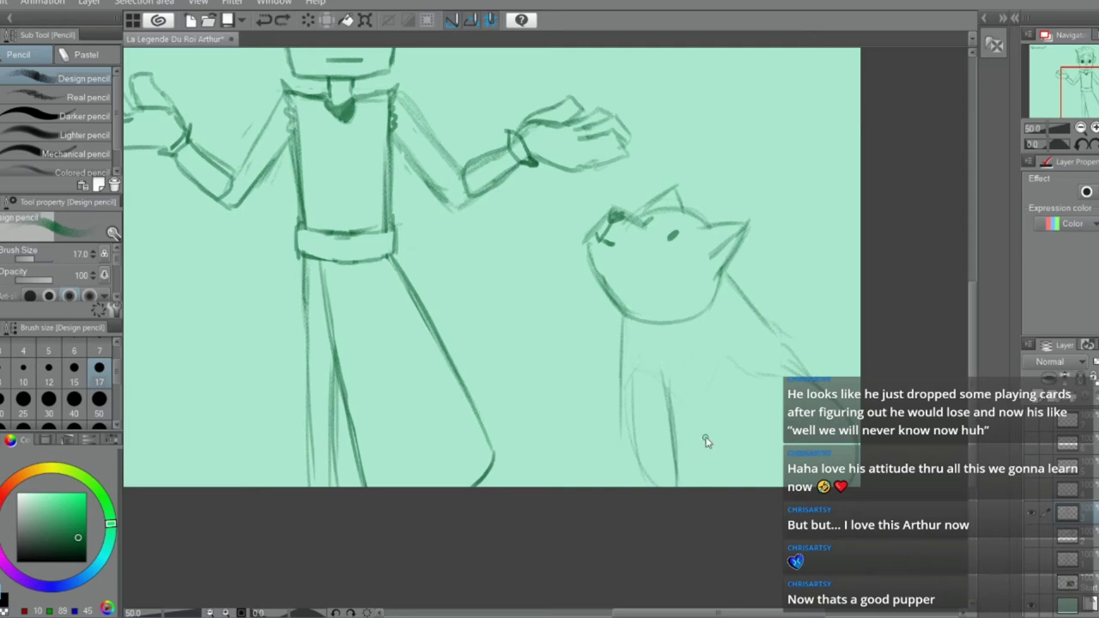
# Replace the dog's straight back line with a neck line that curves into a back running to the panel's edge
pyautogui.press('e')
pyautogui.hotkey('ctrl', 'z')
pyautogui.press('p')
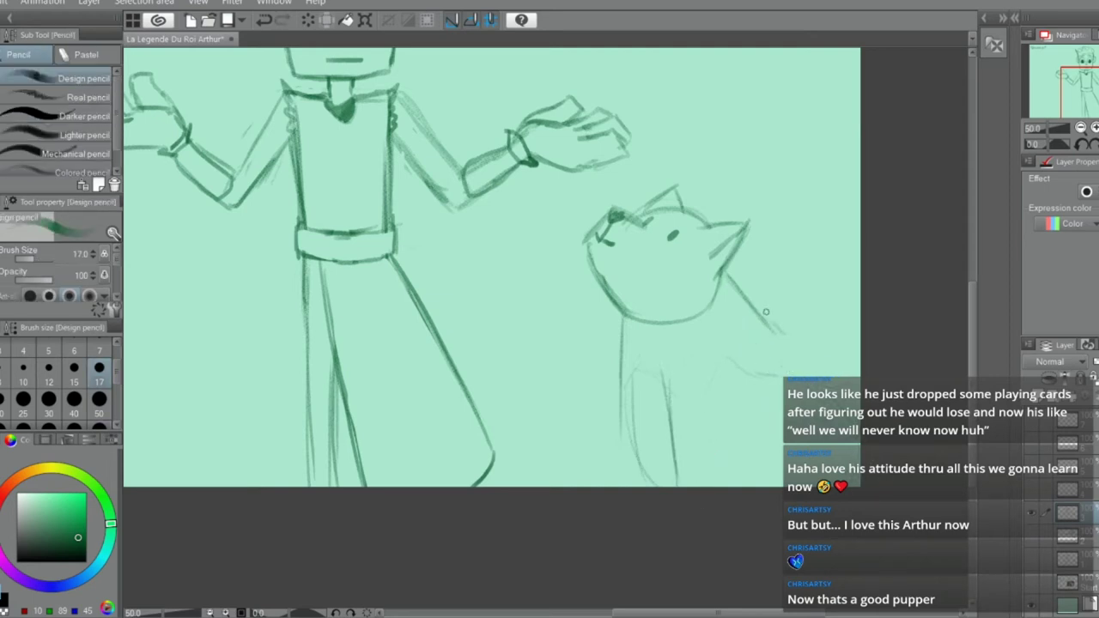
pyautogui.moveTo(726, 276); pyautogui.dragTo(792, 347)
pyautogui.hotkey('ctrl', 'z')
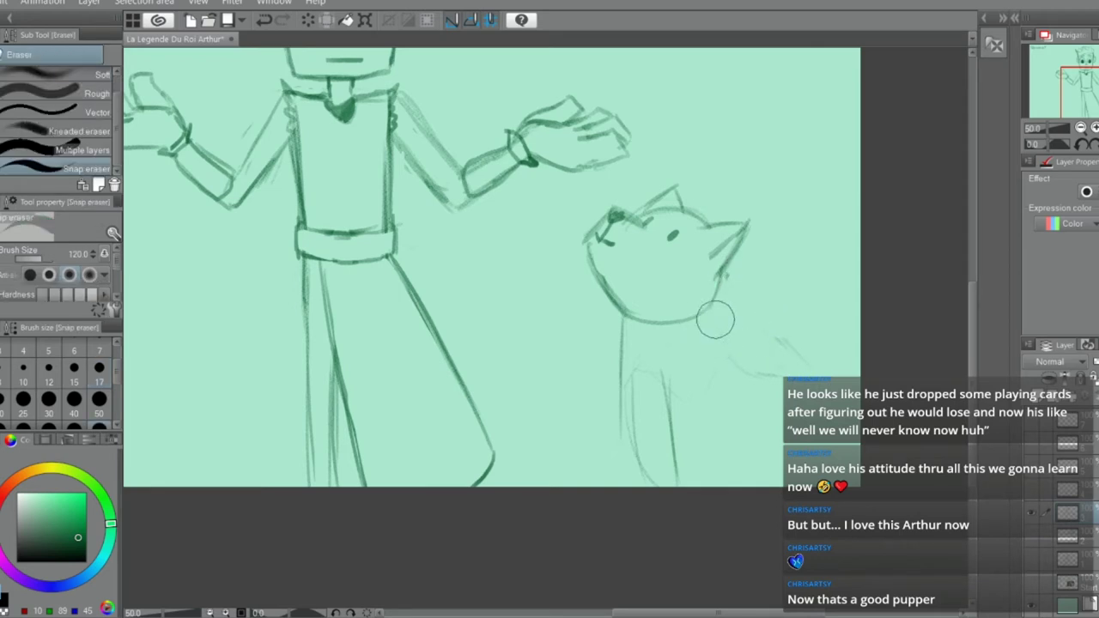
pyautogui.moveTo(718, 278)
pyautogui.mouseDown()
pyautogui.moveTo(736, 315)
pyautogui.moveTo(744, 307)
pyautogui.moveTo(806, 325)
pyautogui.mouseUp()
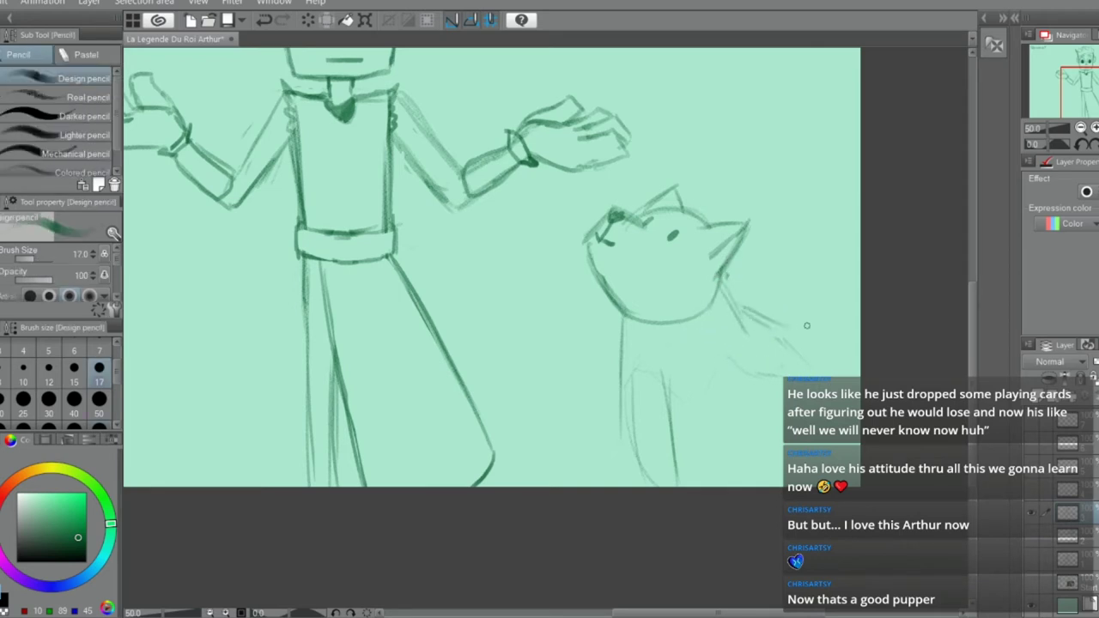
pyautogui.moveTo(738, 312)
pyautogui.mouseDown()
pyautogui.moveTo(785, 338)
pyautogui.moveTo(857, 337)
pyautogui.mouseUp()
# Erase the dog's front leg and draw a rounded chest line that curves into the belly near the panel's lower edge
pyautogui.press('e')
pyautogui.moveTo(661, 397); pyautogui.dragTo(686, 480)
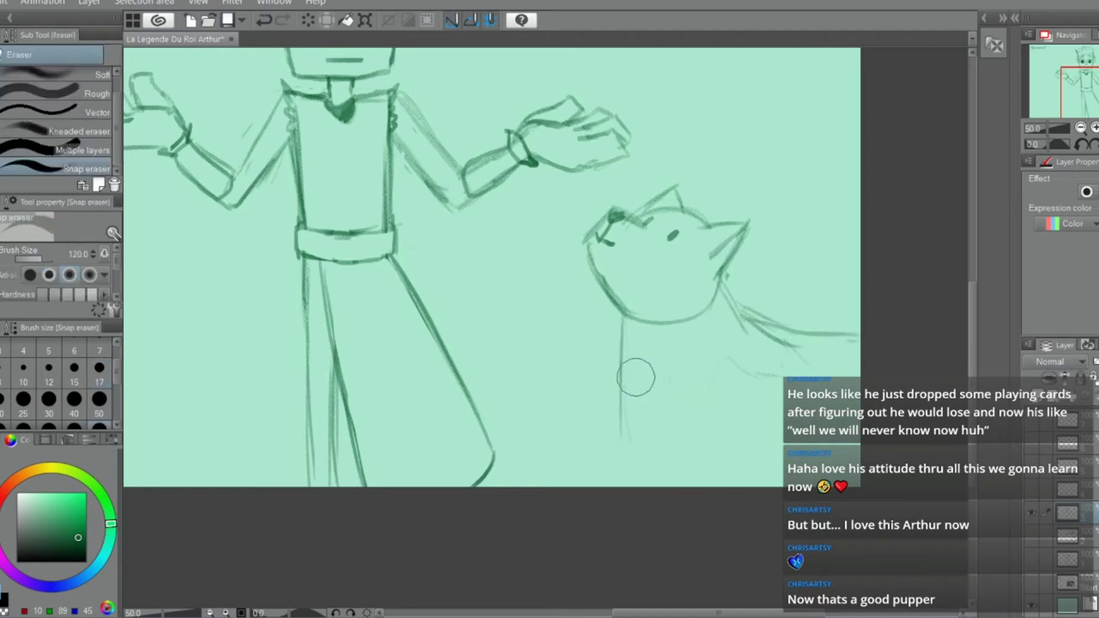
pyautogui.press('p')
pyautogui.moveTo(623, 314)
pyautogui.mouseDown()
pyautogui.moveTo(623, 379)
pyautogui.moveTo(687, 461)
pyautogui.moveTo(781, 474)
pyautogui.mouseUp()
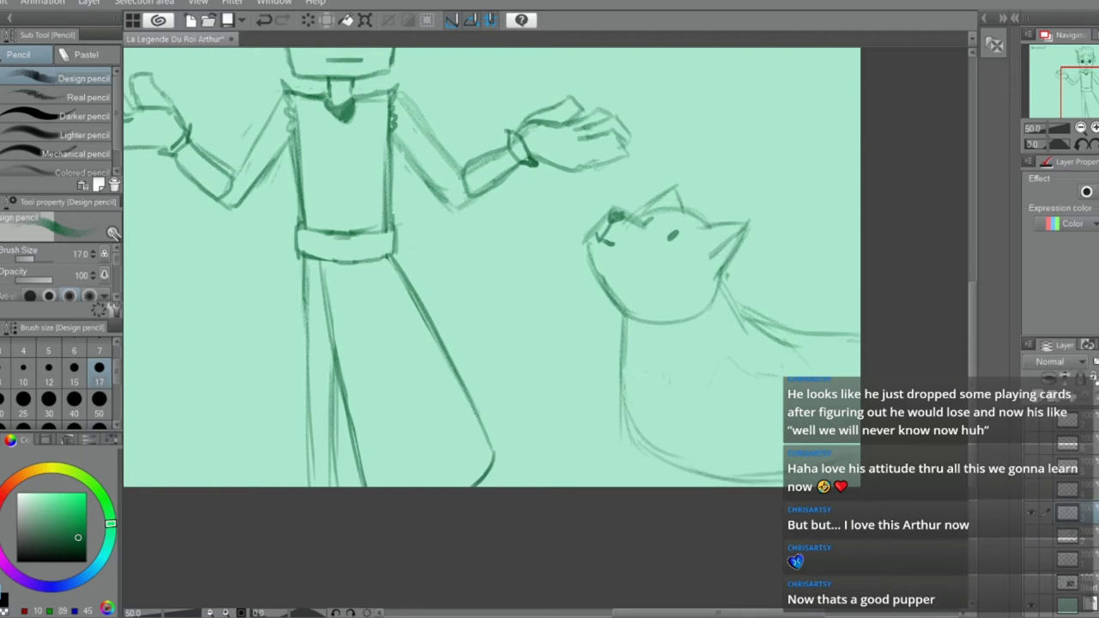
# Erase the sagging end of the dog's back line and redraw it higher and flatter to the panel's edge
pyautogui.press('e')
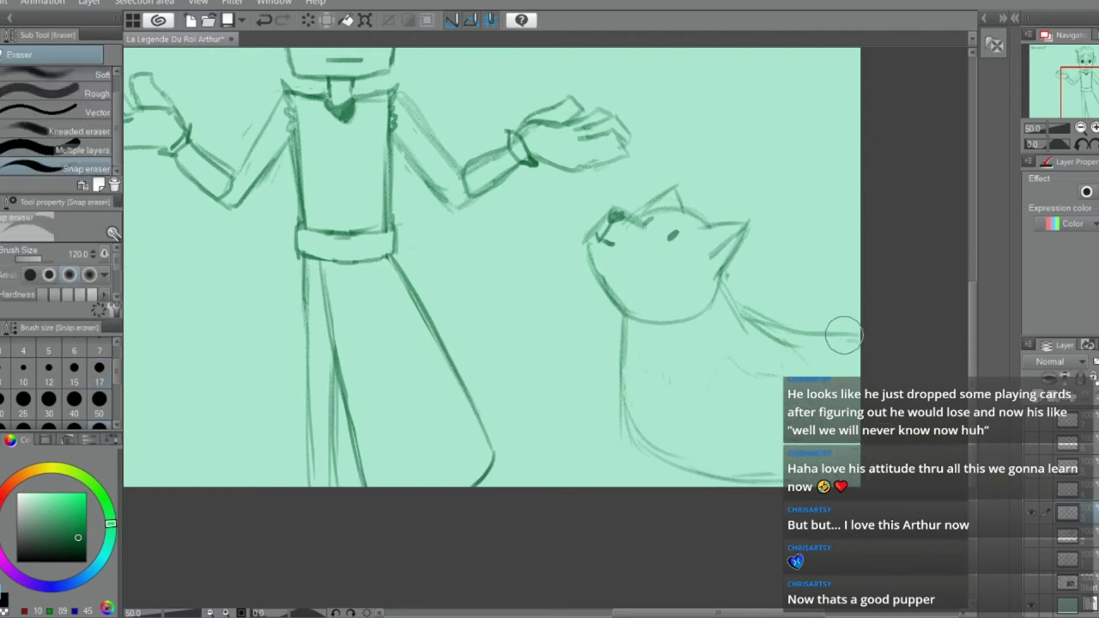
pyautogui.moveTo(844, 331)
pyautogui.mouseDown()
pyautogui.moveTo(769, 346)
pyautogui.moveTo(803, 345)
pyautogui.moveTo(778, 311)
pyautogui.moveTo(775, 336)
pyautogui.moveTo(757, 320)
pyautogui.moveTo(793, 322)
pyautogui.moveTo(799, 338)
pyautogui.moveTo(890, 331)
pyautogui.mouseUp()
pyautogui.press('p')
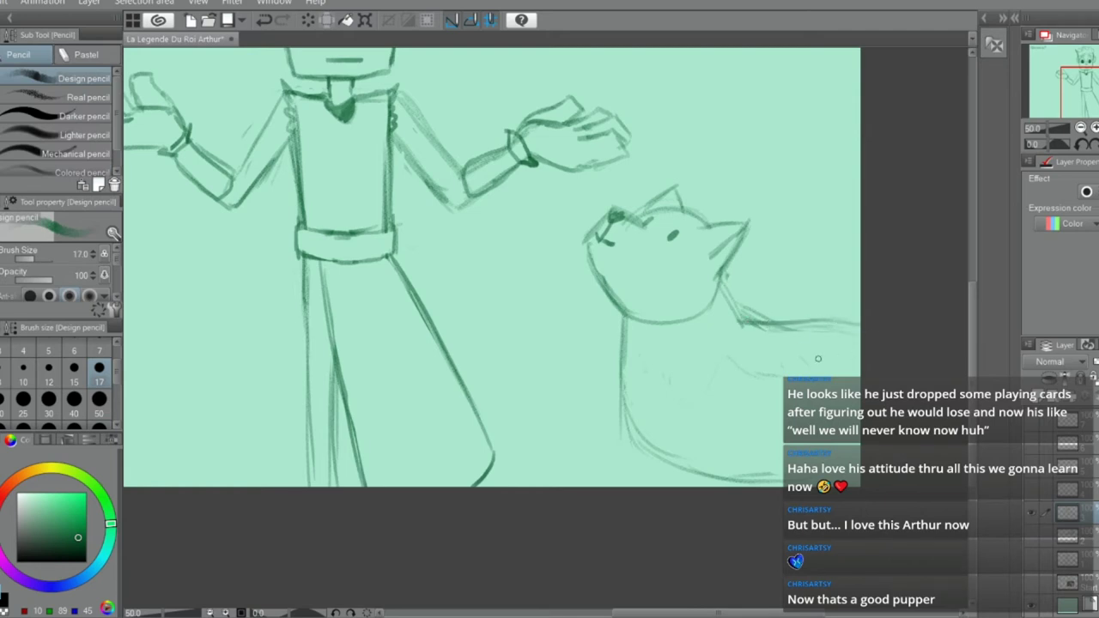
# Sketch the dog's two front legs down to the panel's lower edge and erase the belly line between them
pyautogui.moveTo(622, 378)
pyautogui.mouseDown()
pyautogui.moveTo(644, 512)
pyautogui.moveTo(618, 378)
pyautogui.moveTo(658, 499)
pyautogui.mouseUp()
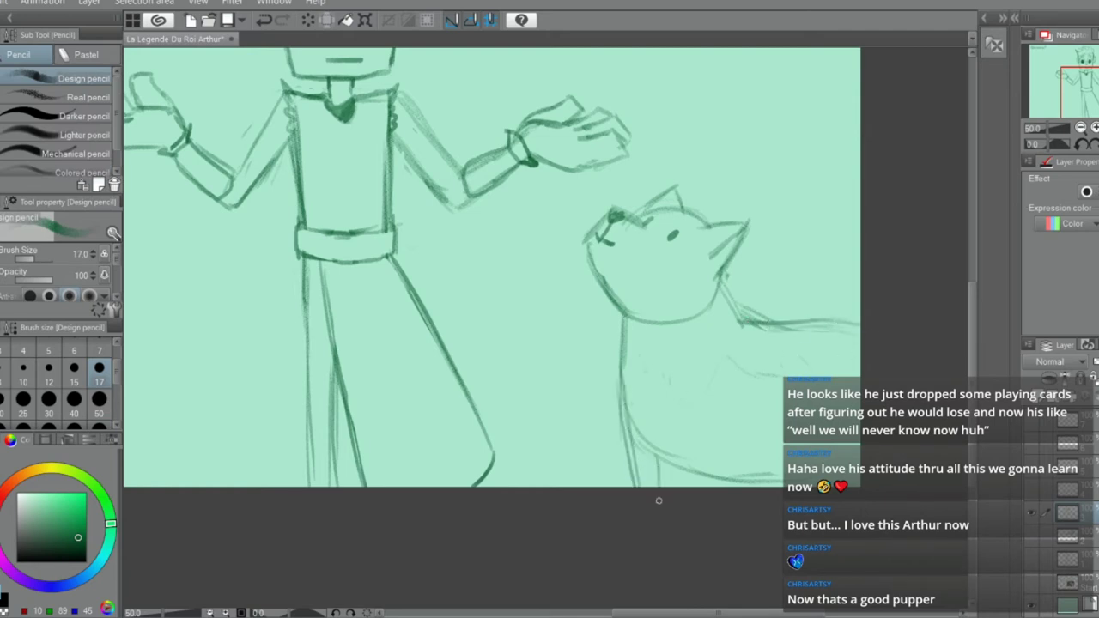
pyautogui.hotkey('ctrl', 'z')
pyautogui.moveTo(688, 410); pyautogui.dragTo(698, 486)
pyautogui.moveTo(742, 419); pyautogui.dragTo(737, 491)
pyautogui.press('e')
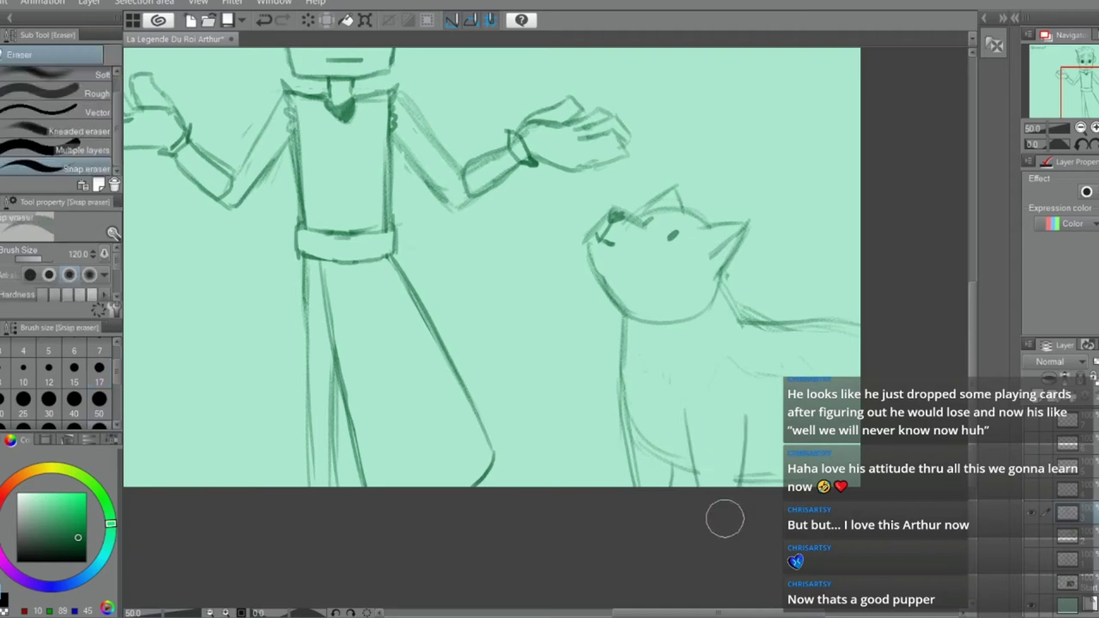
pyautogui.press('p')
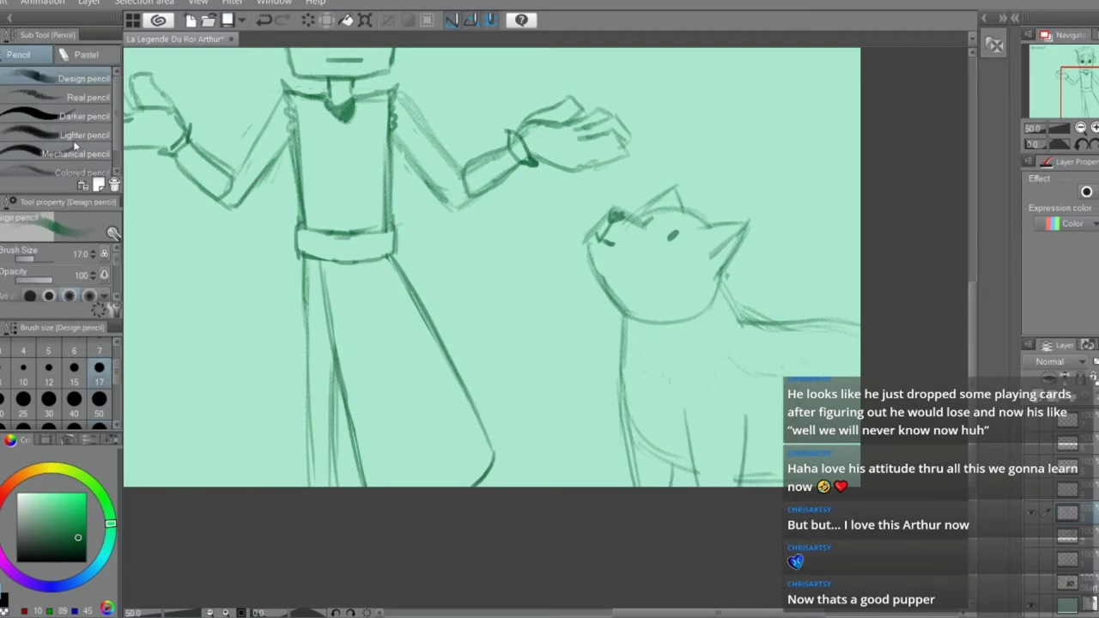
# Lasso the whole dog, shift it closer to the king to free space behind its back, and deselect it
pyautogui.press('k')
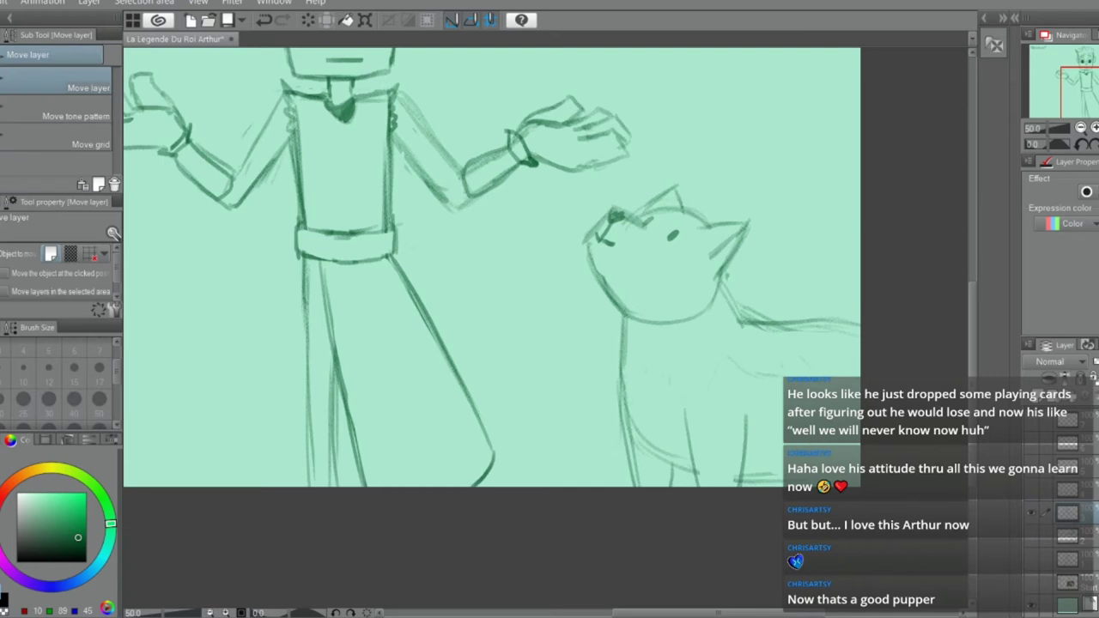
pyautogui.press('m')
pyautogui.moveTo(777, 170)
pyautogui.mouseDown()
pyautogui.moveTo(554, 201)
pyautogui.moveTo(662, 576)
pyautogui.moveTo(815, 532)
pyautogui.moveTo(746, 336)
pyautogui.mouseUp()
pyautogui.click(640, 512)
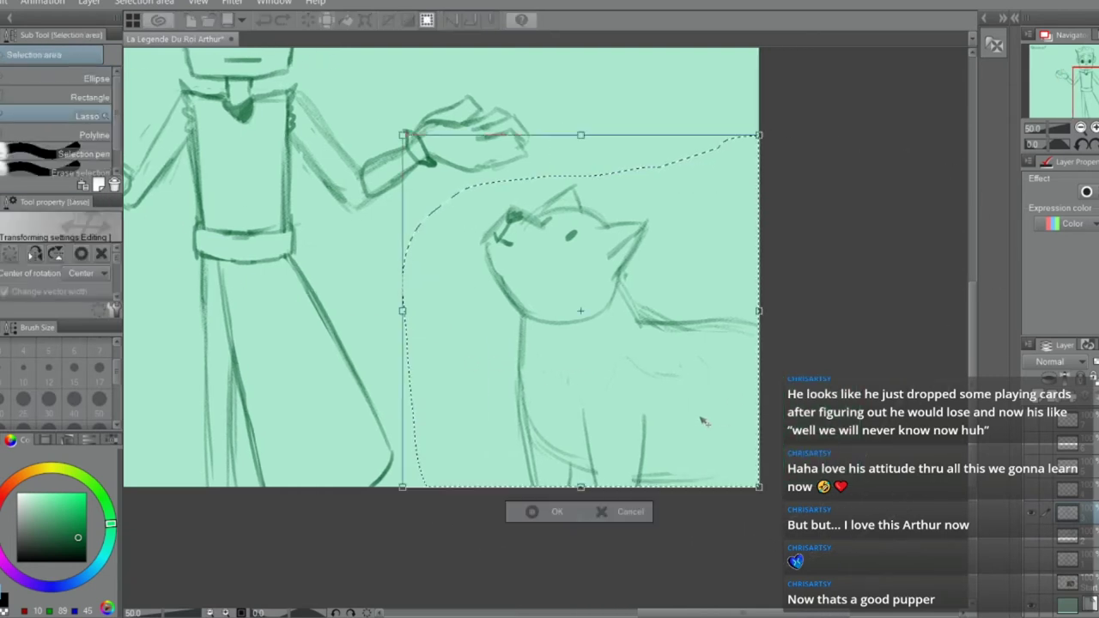
pyautogui.moveTo(702, 422); pyautogui.dragTo(660, 426)
pyautogui.click(490, 515)
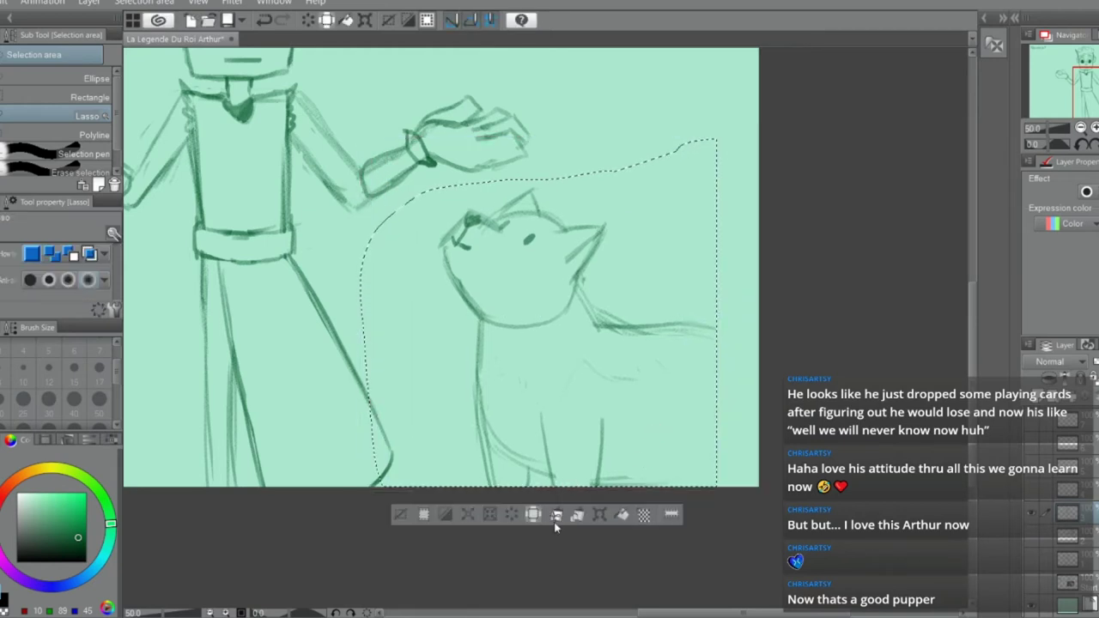
pyautogui.hotkey('ctrl', 'd')
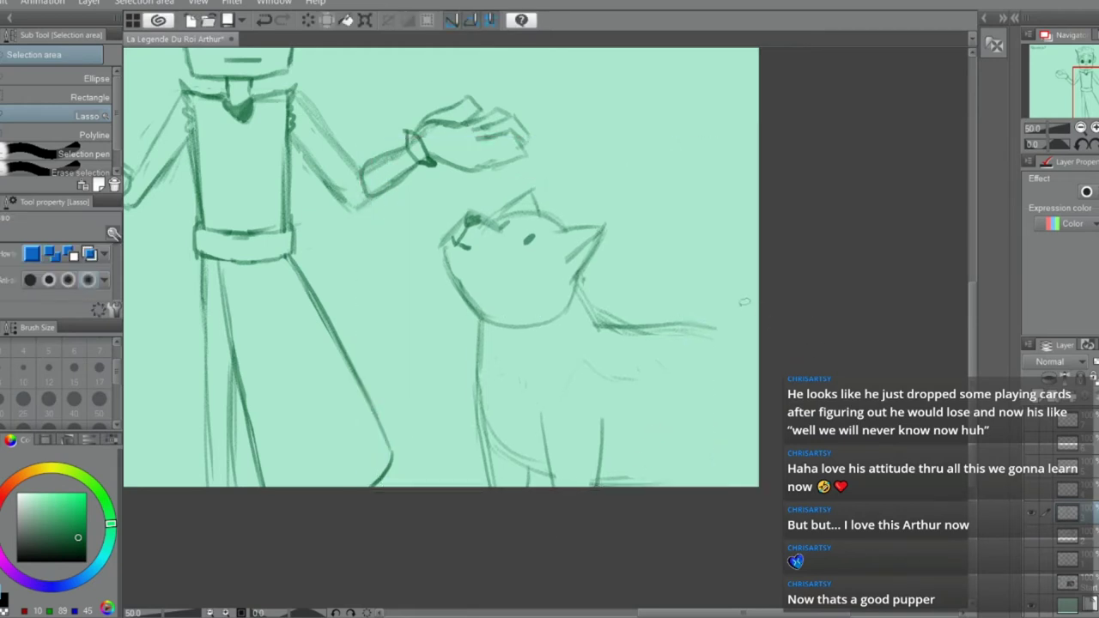
# Draw the dog's rounded rump and hind leg behind its back line, and join the leg to the belly
pyautogui.press('p')
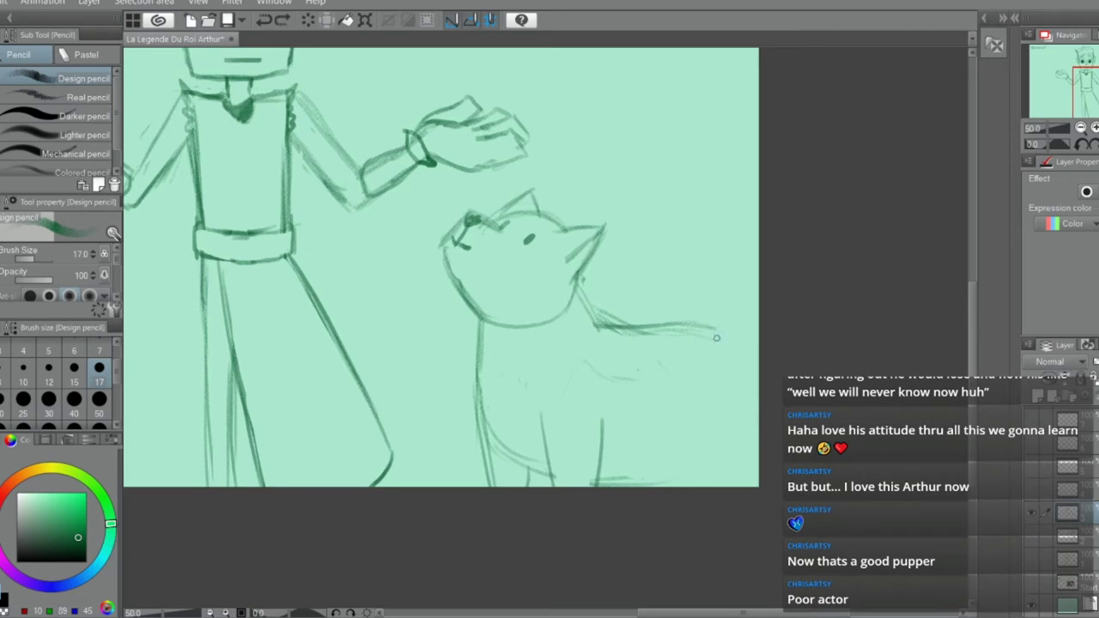
pyautogui.moveTo(716, 337)
pyautogui.mouseDown()
pyautogui.moveTo(745, 434)
pyautogui.moveTo(728, 458)
pyautogui.mouseUp()
pyautogui.moveTo(656, 395); pyautogui.dragTo(695, 478)
pyautogui.hotkey('ctrl', 'z')
pyautogui.hotkey('ctrl', 'z')
pyautogui.hotkey('ctrl', 'z')
pyautogui.moveTo(653, 411); pyautogui.dragTo(703, 490)
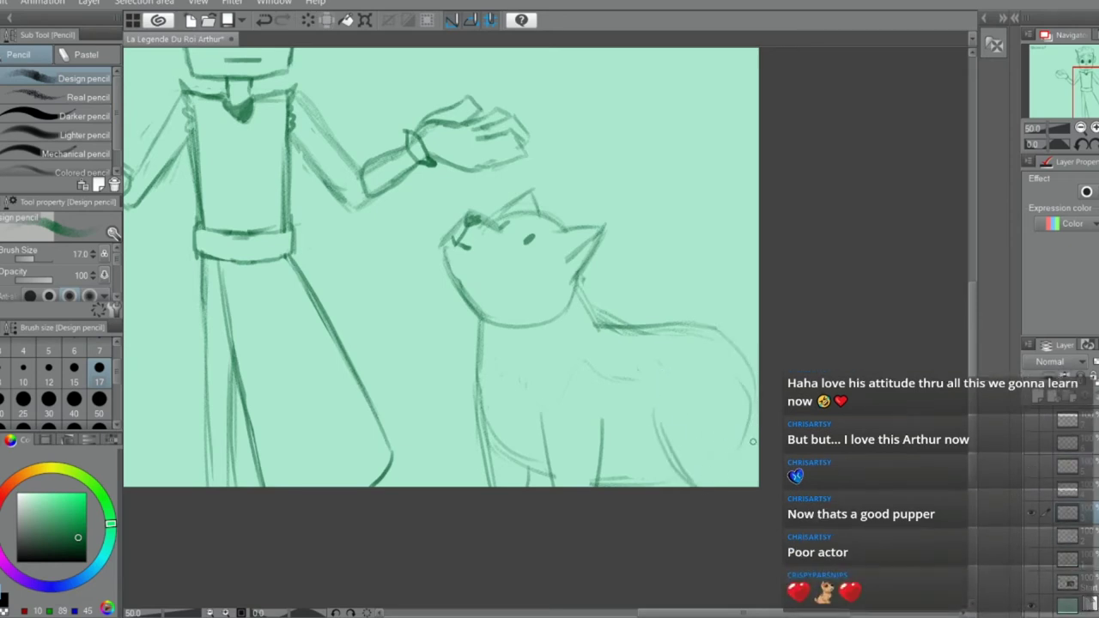
pyautogui.moveTo(752, 386); pyautogui.dragTo(742, 479)
pyautogui.moveTo(753, 415)
pyautogui.mouseDown()
pyautogui.moveTo(728, 483)
pyautogui.moveTo(643, 485)
pyautogui.mouseUp()
pyautogui.moveTo(709, 328); pyautogui.dragTo(680, 266)
pyautogui.moveTo(674, 211)
pyautogui.mouseDown()
pyautogui.moveTo(703, 135)
pyautogui.moveTo(723, 195)
pyautogui.mouseUp()
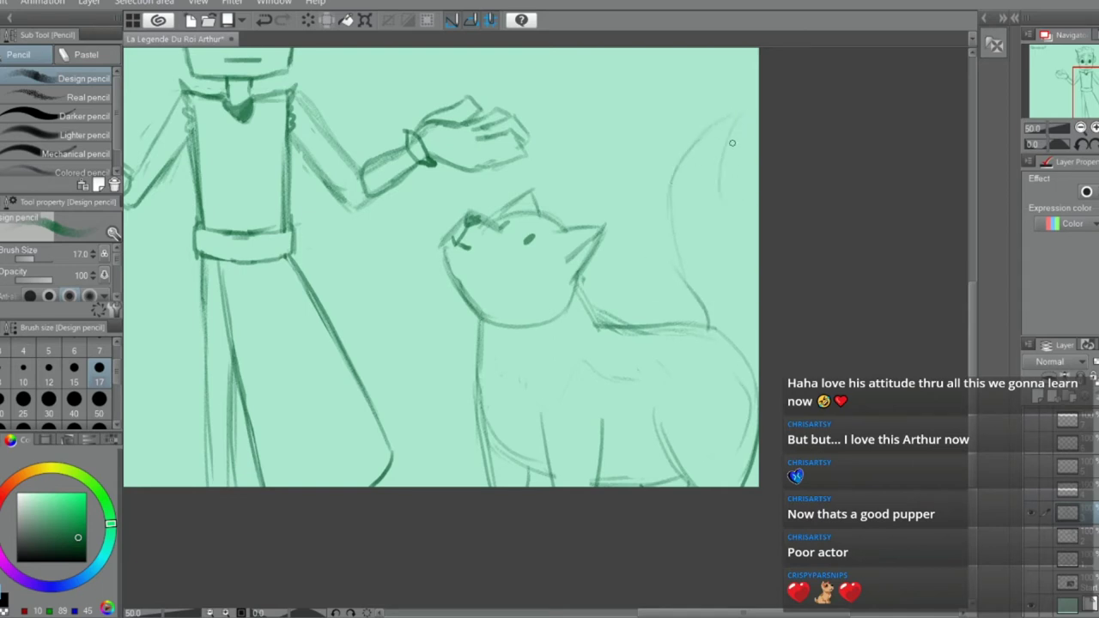
pyautogui.hotkey('ctrl', 'z')
pyautogui.moveTo(745, 121); pyautogui.dragTo(731, 202)
pyautogui.hotkey('ctrl', 'z')
pyautogui.hotkey('ctrl', 'z')
pyautogui.hotkey('ctrl', 'z')
# Draw the dog's large fluffy tail rising from its rump to the panel's edge, and strengthen the rump contour beneath it
pyautogui.moveTo(679, 291); pyautogui.dragTo(674, 177)
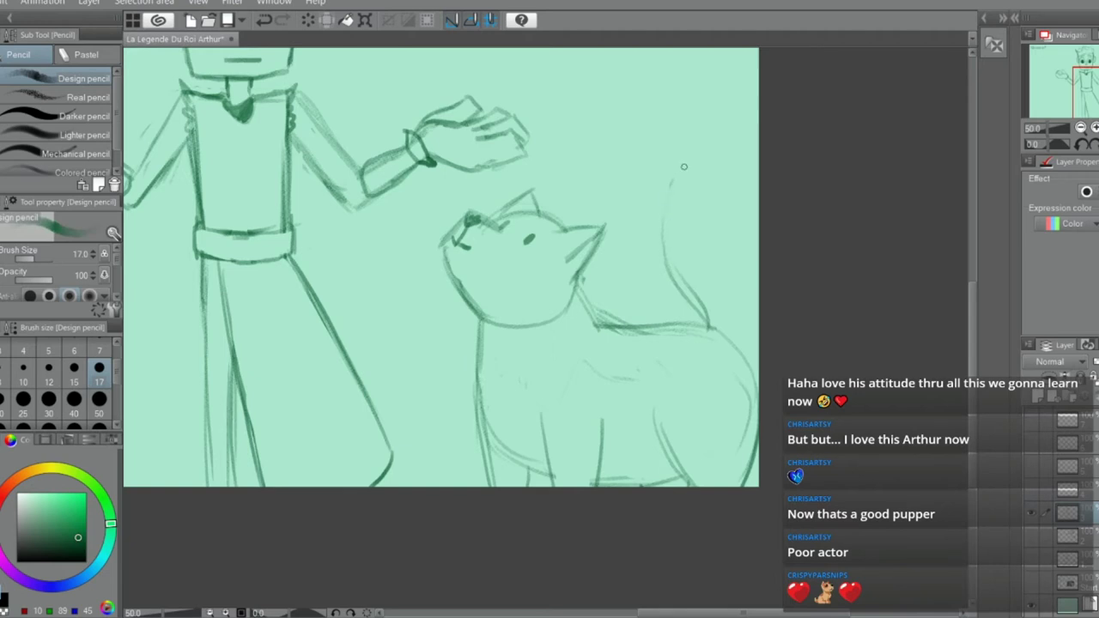
pyautogui.moveTo(681, 166); pyautogui.dragTo(696, 233)
pyautogui.moveTo(683, 188); pyautogui.dragTo(747, 113)
pyautogui.moveTo(740, 342); pyautogui.dragTo(783, 314)
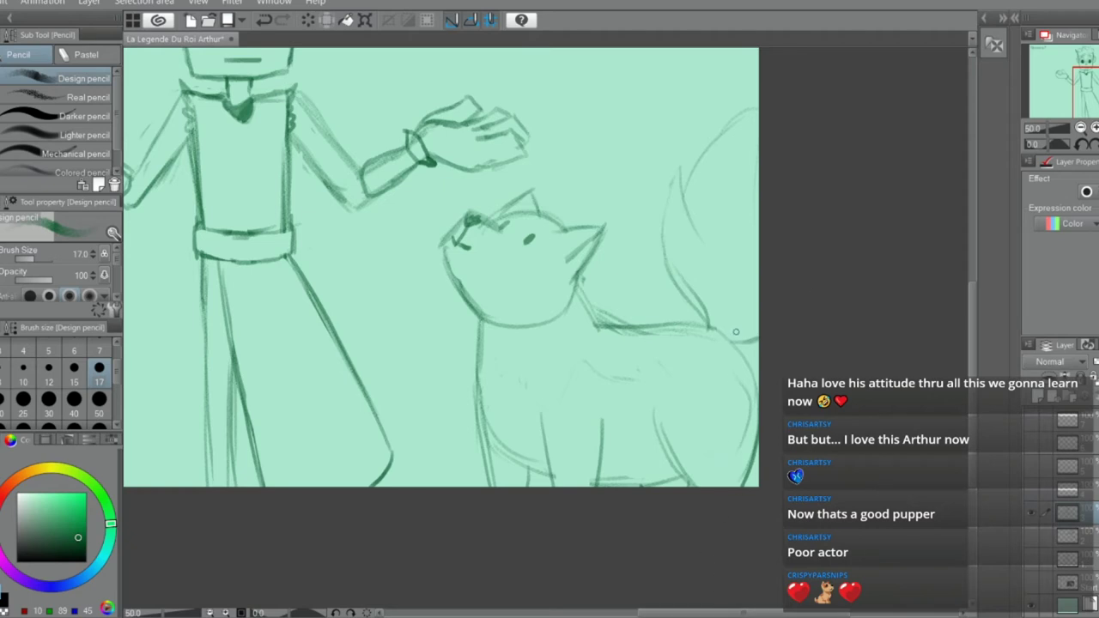
pyautogui.moveTo(711, 326)
pyautogui.mouseDown()
pyautogui.moveTo(749, 352)
pyautogui.moveTo(758, 425)
pyautogui.mouseUp()
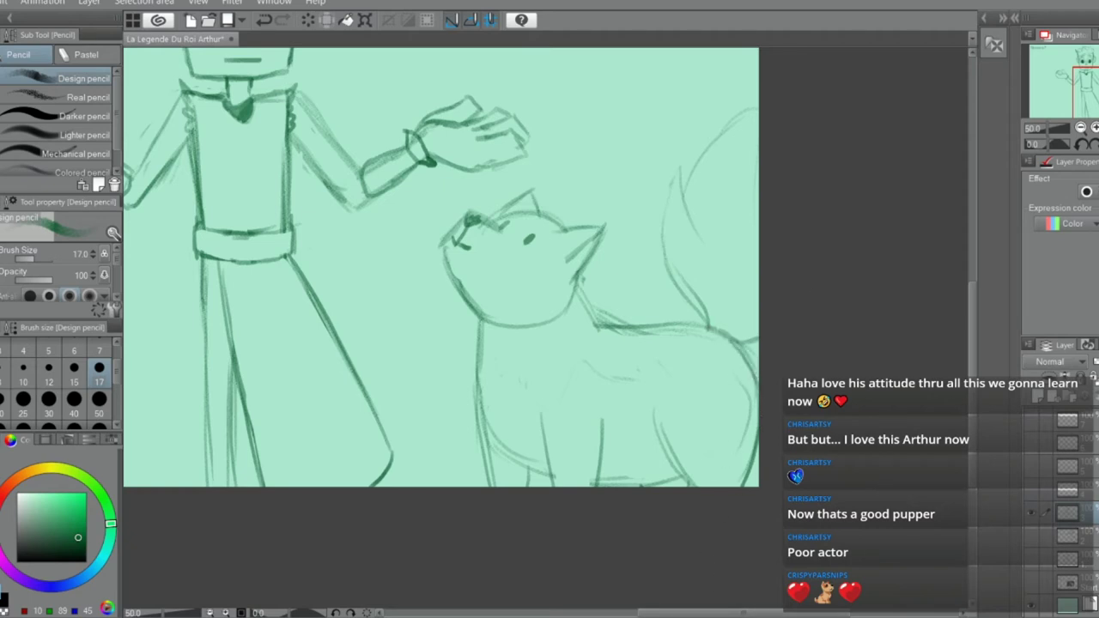
# Sketch a horse's head between the title and the king's raised hand, with a rounded skull tapering to a blunt muzzle
pyautogui.moveTo(716, 613); pyautogui.dragTo(604, 613)
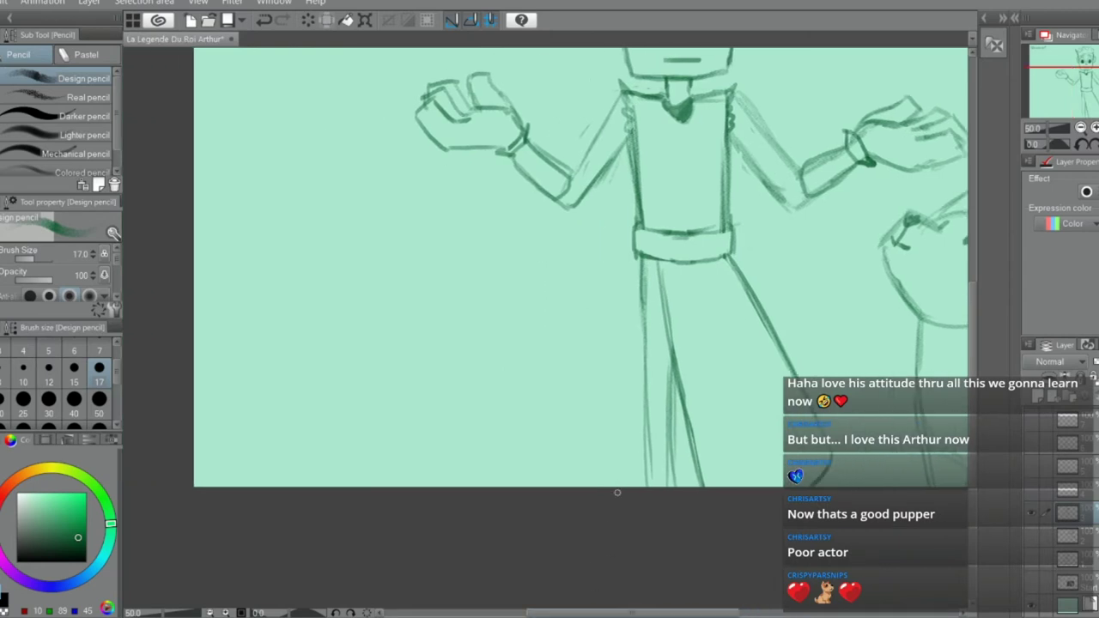
pyautogui.scroll(-4, 602, 220)
pyautogui.scroll(4, 566, 96)
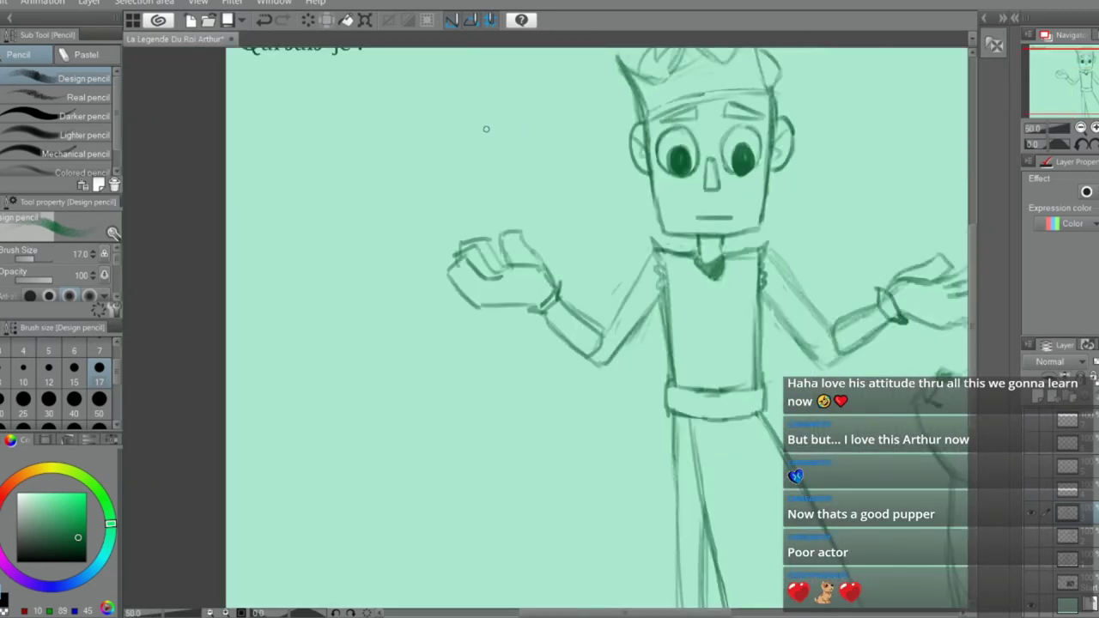
pyautogui.moveTo(465, 96)
pyautogui.mouseDown()
pyautogui.moveTo(514, 129)
pyautogui.moveTo(495, 140)
pyautogui.moveTo(483, 131)
pyautogui.mouseUp()
pyautogui.hotkey('ctrl', 'z')
pyautogui.moveTo(446, 93)
pyautogui.mouseDown()
pyautogui.moveTo(528, 88)
pyautogui.moveTo(553, 125)
pyautogui.moveTo(468, 164)
pyautogui.mouseUp()
pyautogui.moveTo(556, 122); pyautogui.dragTo(446, 180)
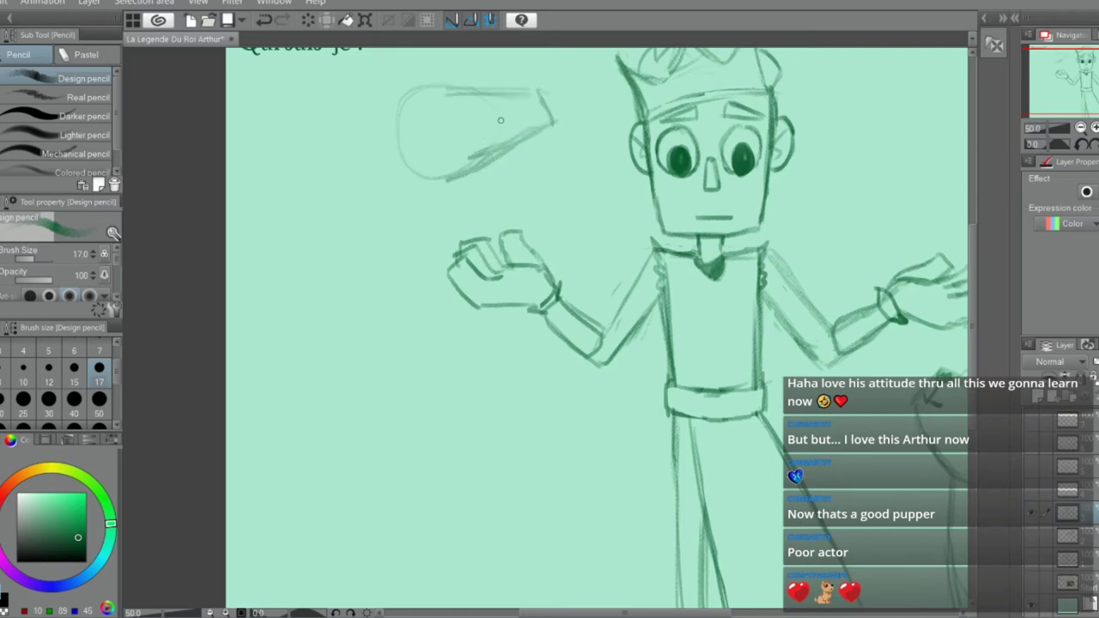
# Draw the horse's neck as two lines sloping down from the back of the skull and from the jaw
pyautogui.moveTo(472, 91)
pyautogui.mouseDown()
pyautogui.moveTo(410, 108)
pyautogui.moveTo(348, 244)
pyautogui.mouseUp()
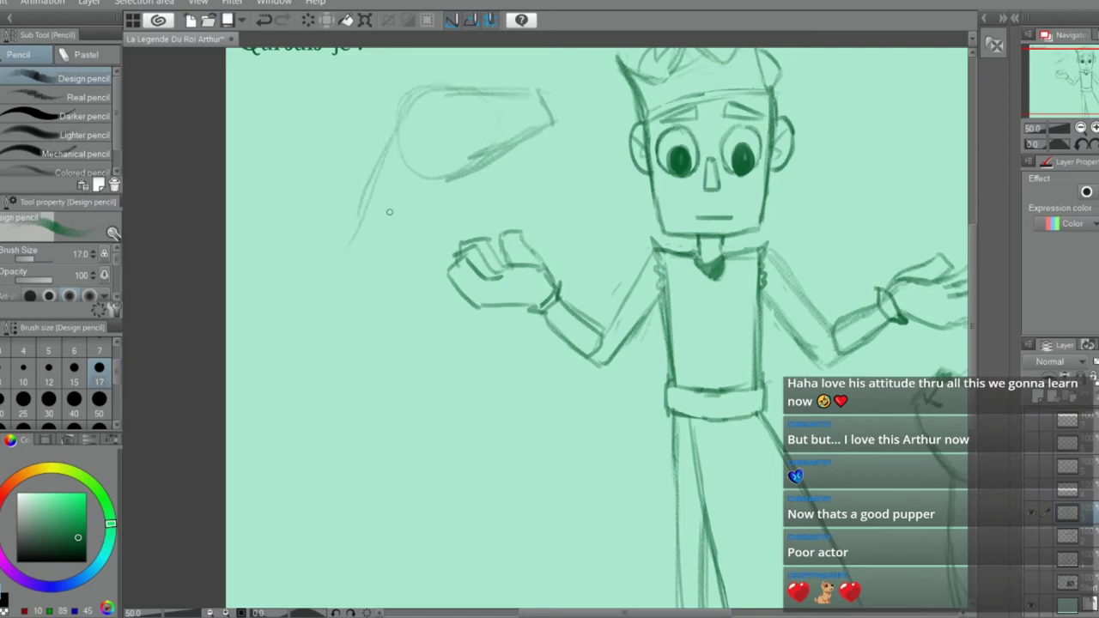
pyautogui.hotkey('ctrl', 'z')
pyautogui.scroll(-2, 437, 124)
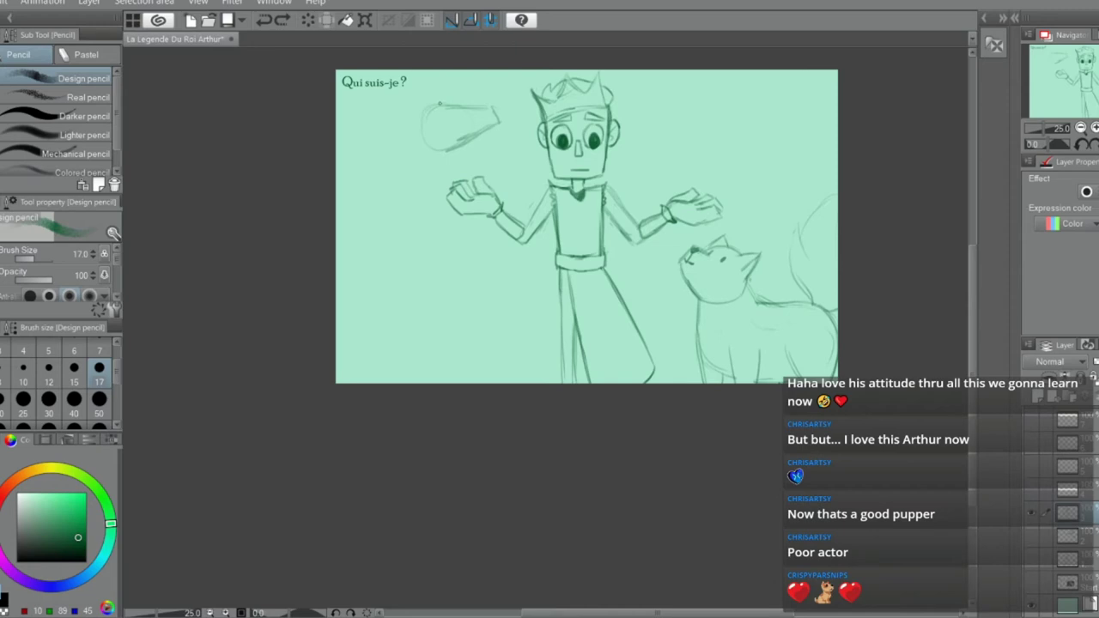
pyautogui.scroll(2, 411, 135)
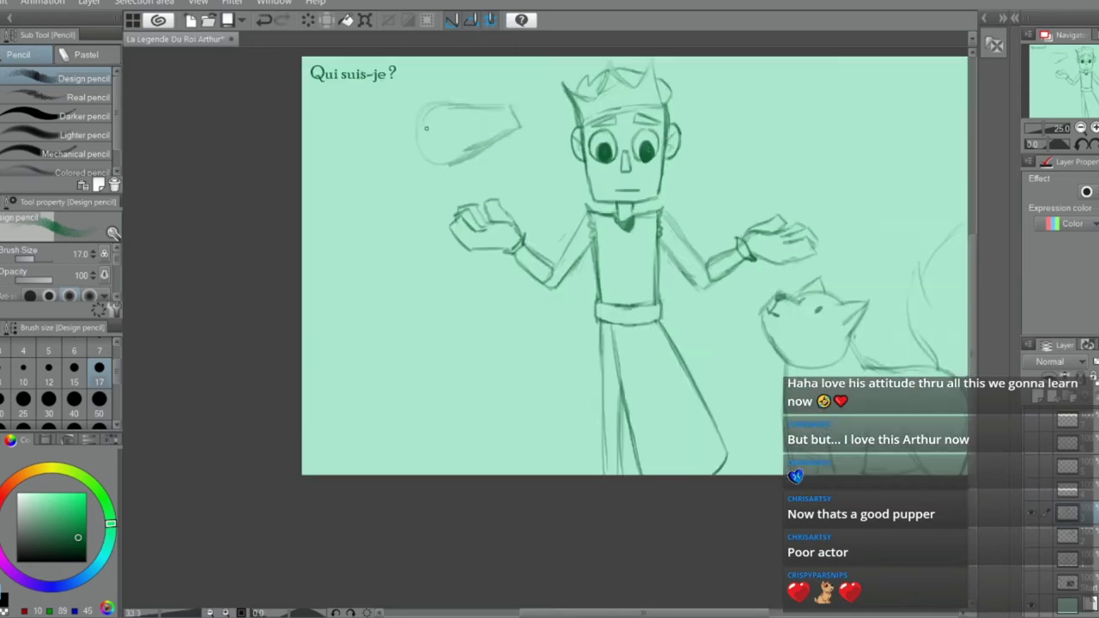
pyautogui.moveTo(407, 129); pyautogui.dragTo(356, 229)
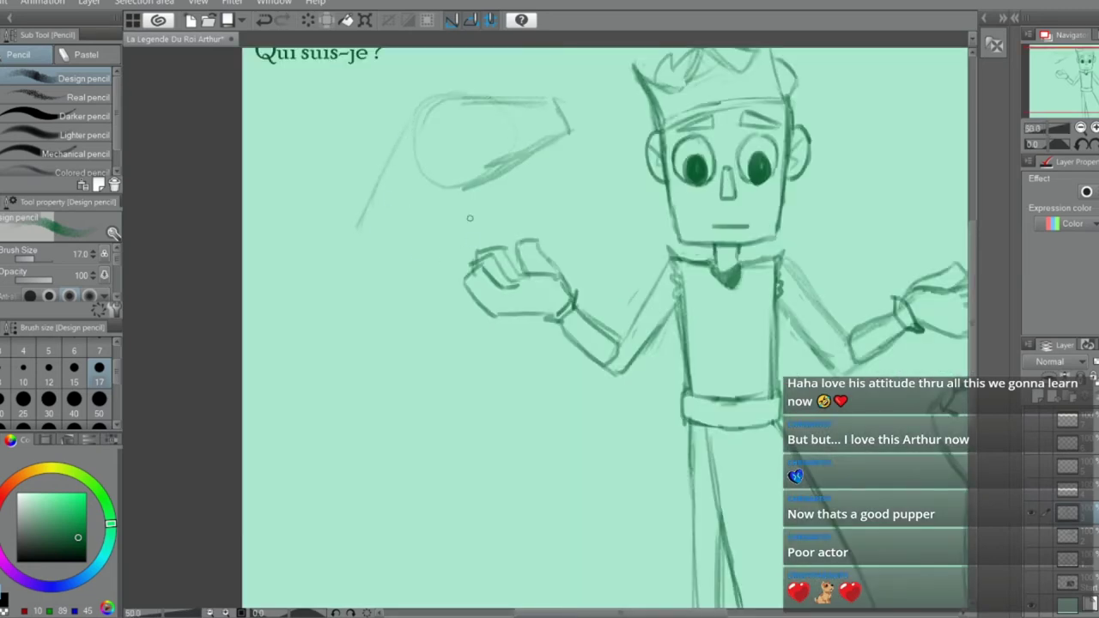
pyautogui.moveTo(465, 187); pyautogui.dragTo(446, 298)
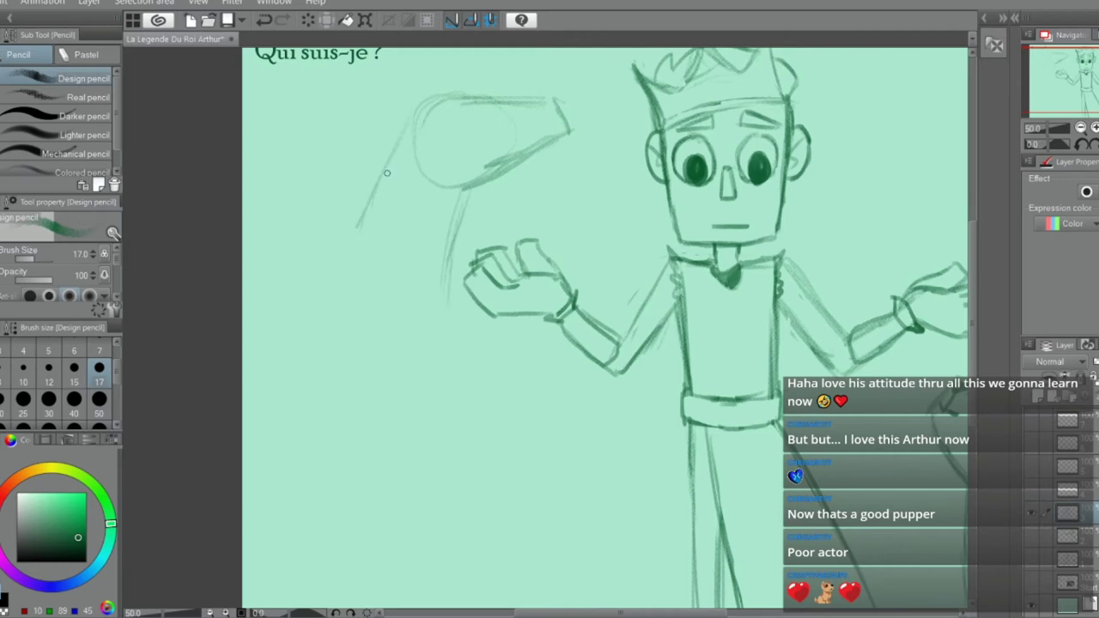
pyautogui.moveTo(407, 119); pyautogui.dragTo(340, 293)
# Lighten the horse's rear neck line, draw the back line to the panel's edge, and extend the chest line downward
pyautogui.press('e')
pyautogui.moveTo(384, 162); pyautogui.dragTo(369, 210)
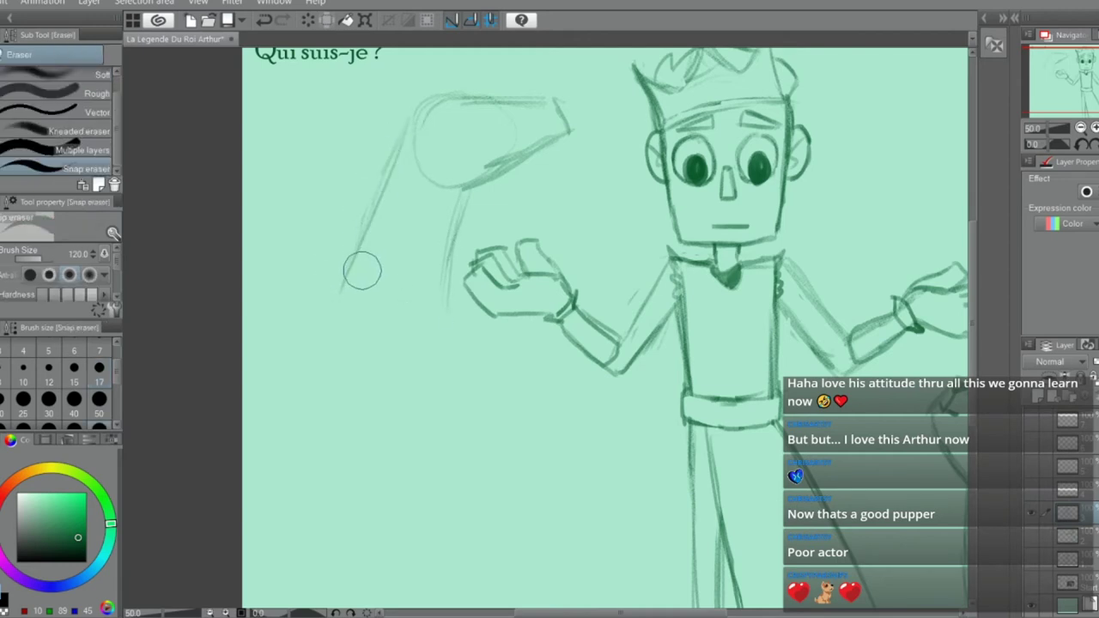
pyautogui.press('p')
pyautogui.moveTo(303, 280)
pyautogui.mouseDown()
pyautogui.moveTo(337, 269)
pyautogui.moveTo(256, 283)
pyautogui.mouseUp()
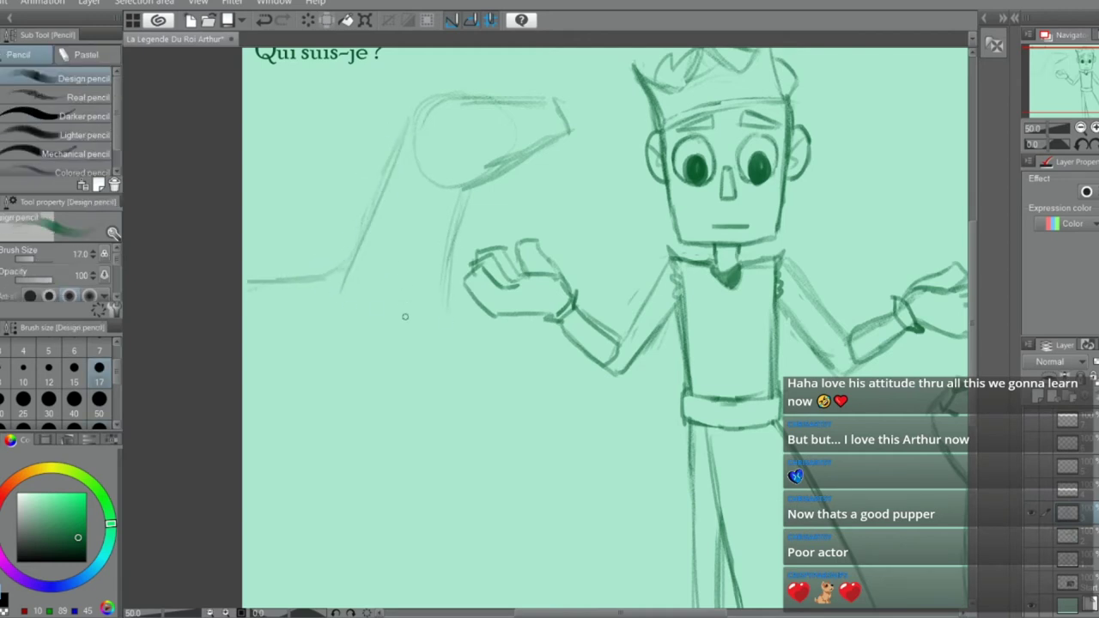
pyautogui.scroll(-2, 475, 360)
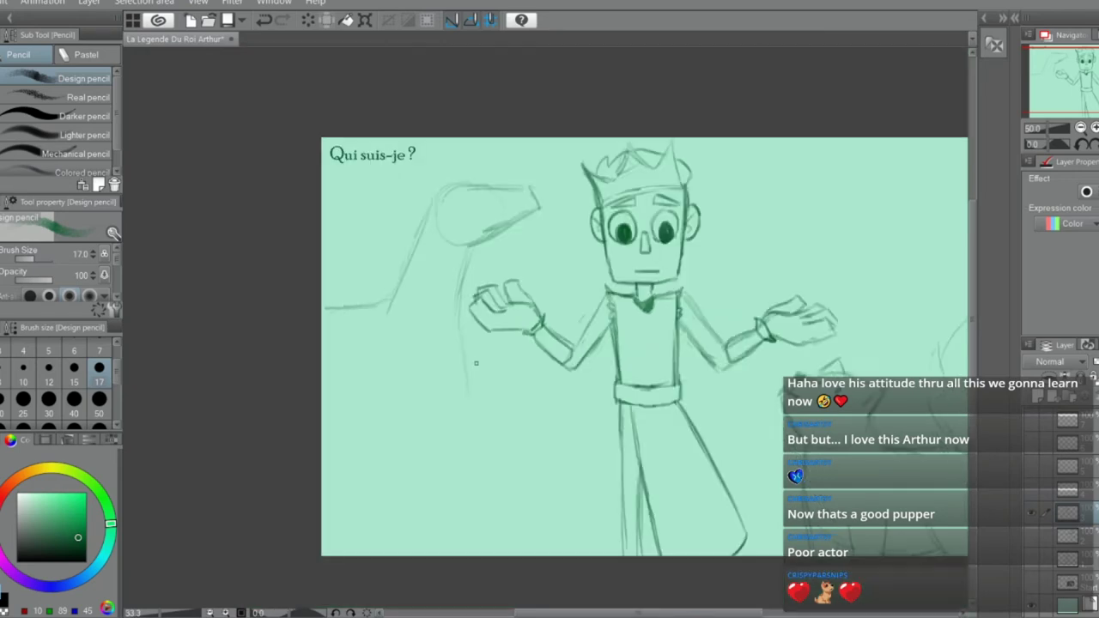
# Shorten the horse's muzzle with a new curved front edge, and add a dark nostril and small eye
pyautogui.scroll(4, 485, 226)
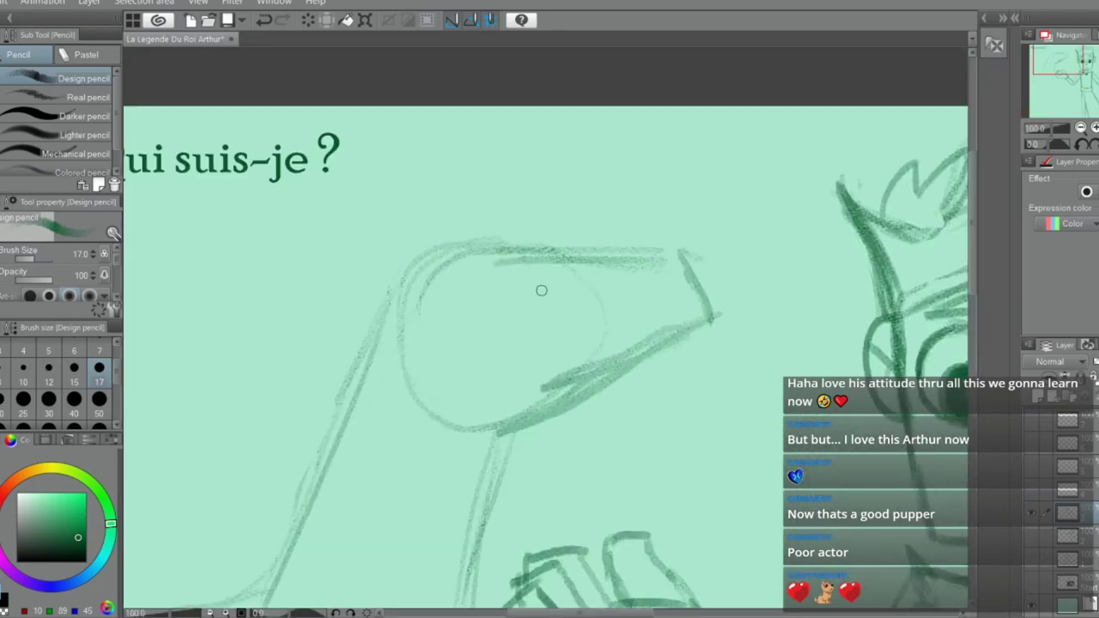
pyautogui.scroll(-1, 601, 283)
pyautogui.moveTo(637, 271); pyautogui.dragTo(631, 324)
pyautogui.press('e')
pyautogui.moveTo(670, 273); pyautogui.dragTo(675, 326)
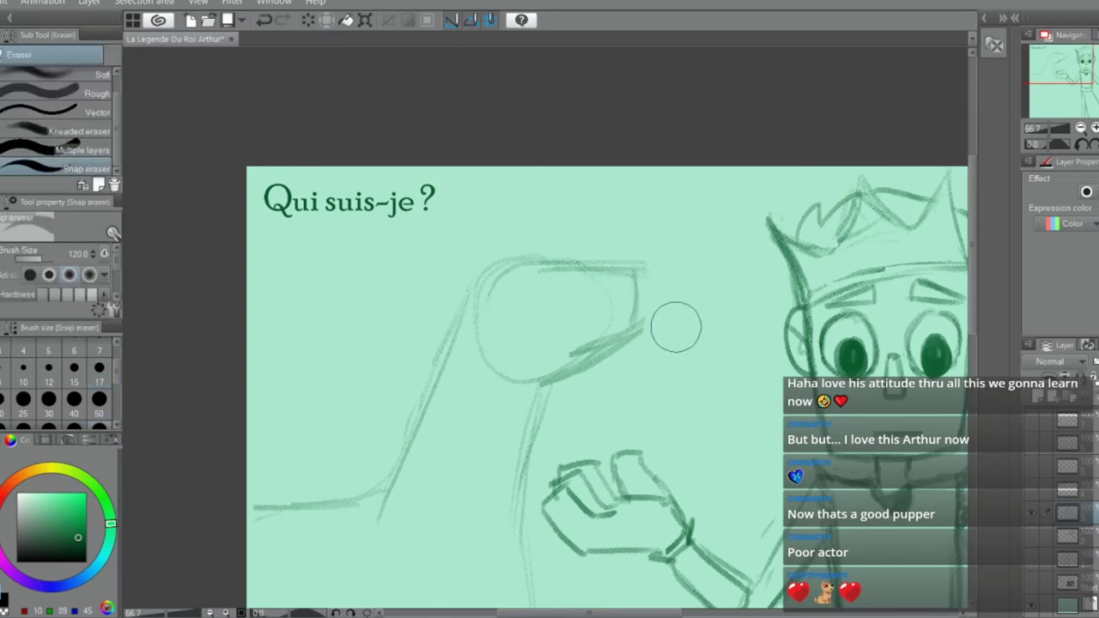
pyautogui.press('p')
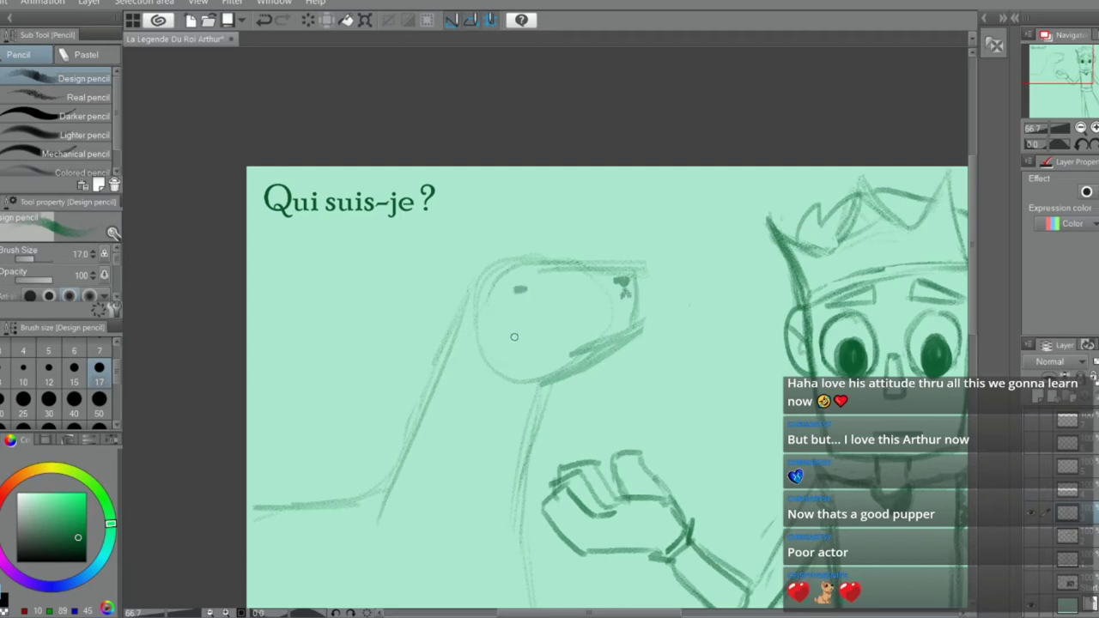
pyautogui.scroll(-2, 537, 285)
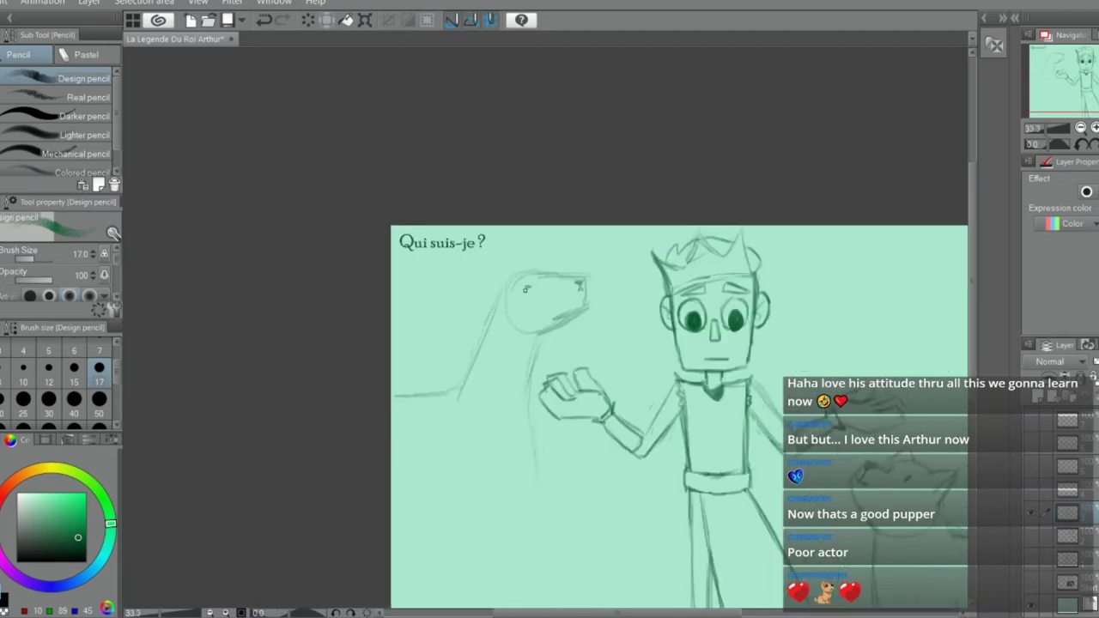
# Sketch a large antler rising from the back of the animal's skull and branching behind the title
pyautogui.scroll(2, 517, 268)
pyautogui.scroll(1, 434, 238)
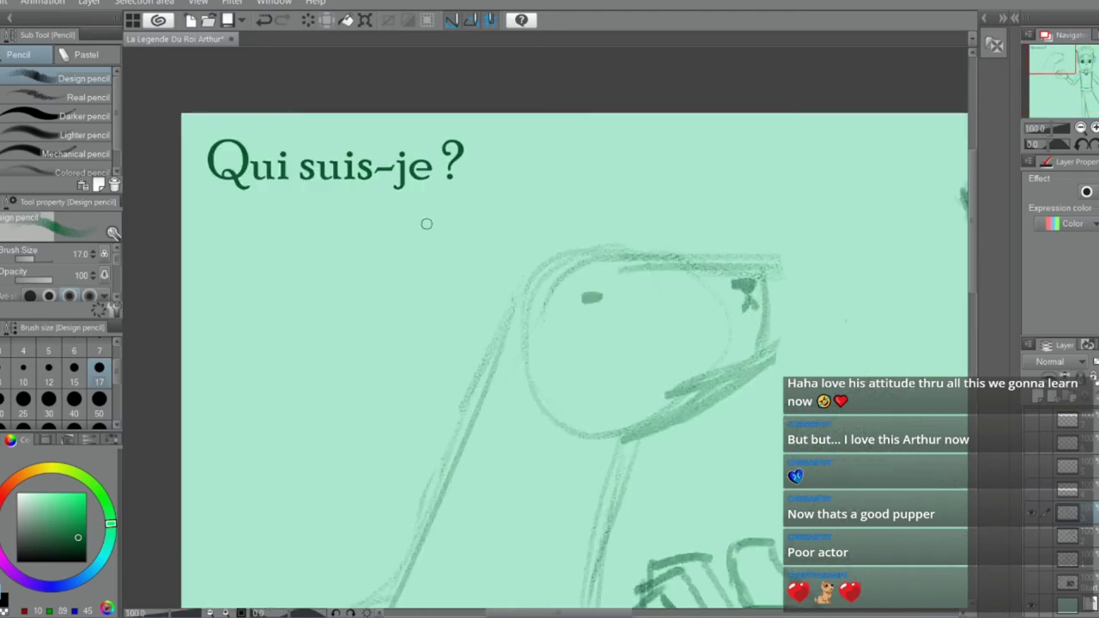
pyautogui.moveTo(427, 225); pyautogui.dragTo(511, 305)
pyautogui.moveTo(434, 211); pyautogui.dragTo(514, 293)
pyautogui.hotkey('ctrl', 'z')
pyautogui.moveTo(469, 215); pyautogui.dragTo(539, 262)
pyautogui.moveTo(453, 197); pyautogui.dragTo(502, 116)
pyautogui.moveTo(419, 112)
pyautogui.mouseDown()
pyautogui.moveTo(430, 160)
pyautogui.moveTo(247, 183)
pyautogui.moveTo(221, 110)
pyautogui.moveTo(221, 220)
pyautogui.moveTo(181, 275)
pyautogui.moveTo(297, 232)
pyautogui.mouseUp()
pyautogui.hotkey('ctrl', 'z')
pyautogui.hotkey('ctrl', 'z')
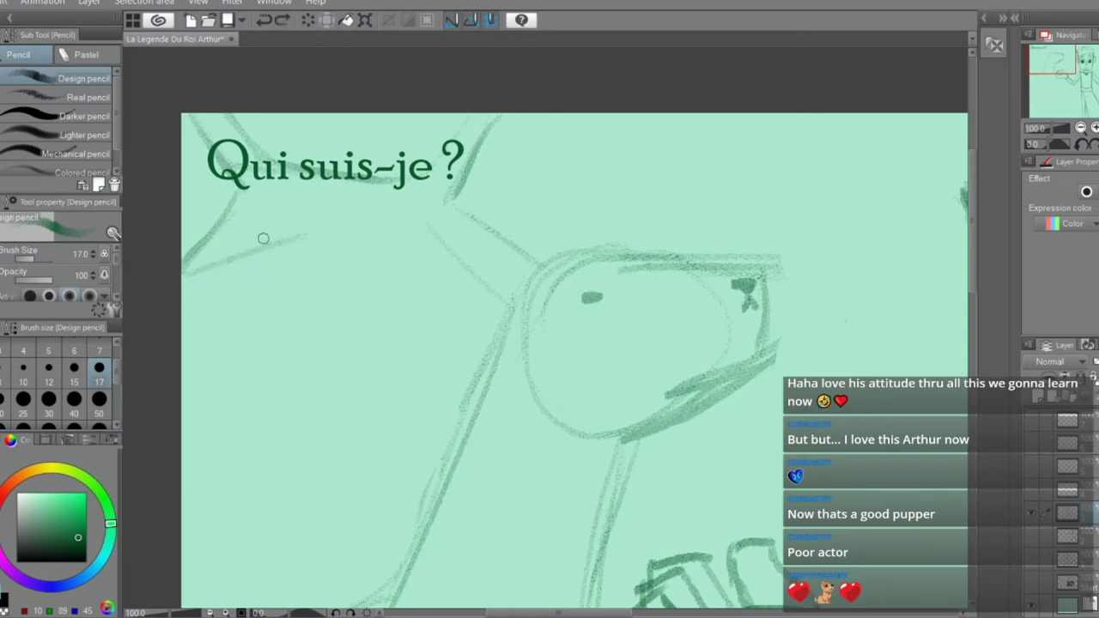
# Redraw the antler's rear tine as two parallel slanting lines reaching the panel's edge, and add the antler's lower edge below the title
pyautogui.moveTo(251, 192); pyautogui.dragTo(182, 276)
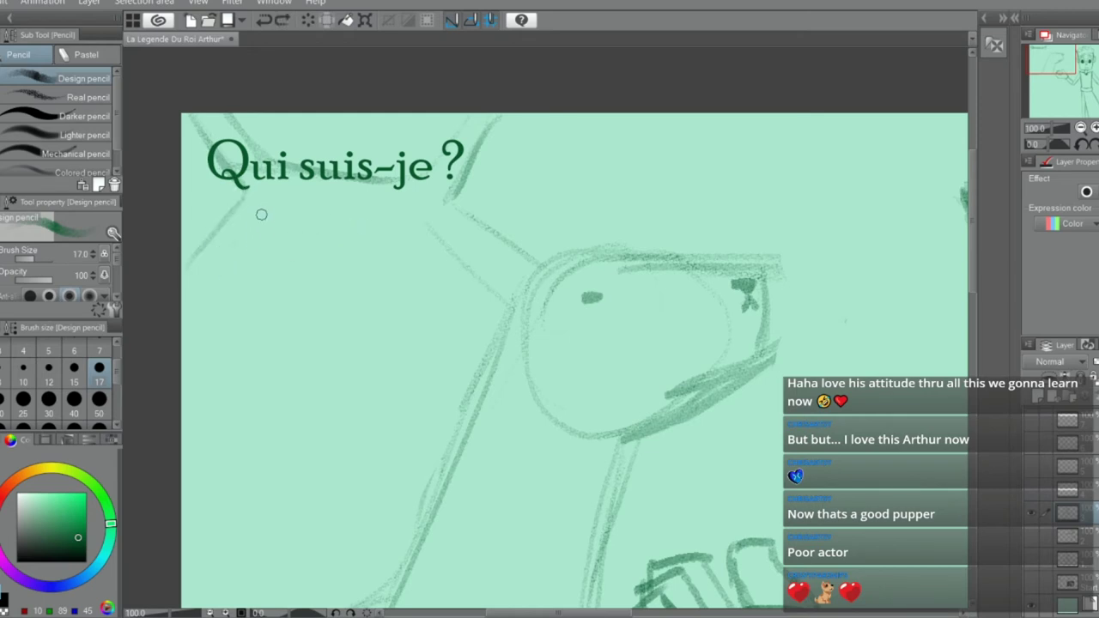
pyautogui.moveTo(261, 227)
pyautogui.mouseDown()
pyautogui.moveTo(185, 307)
pyautogui.moveTo(196, 299)
pyautogui.mouseUp()
pyautogui.press('e')
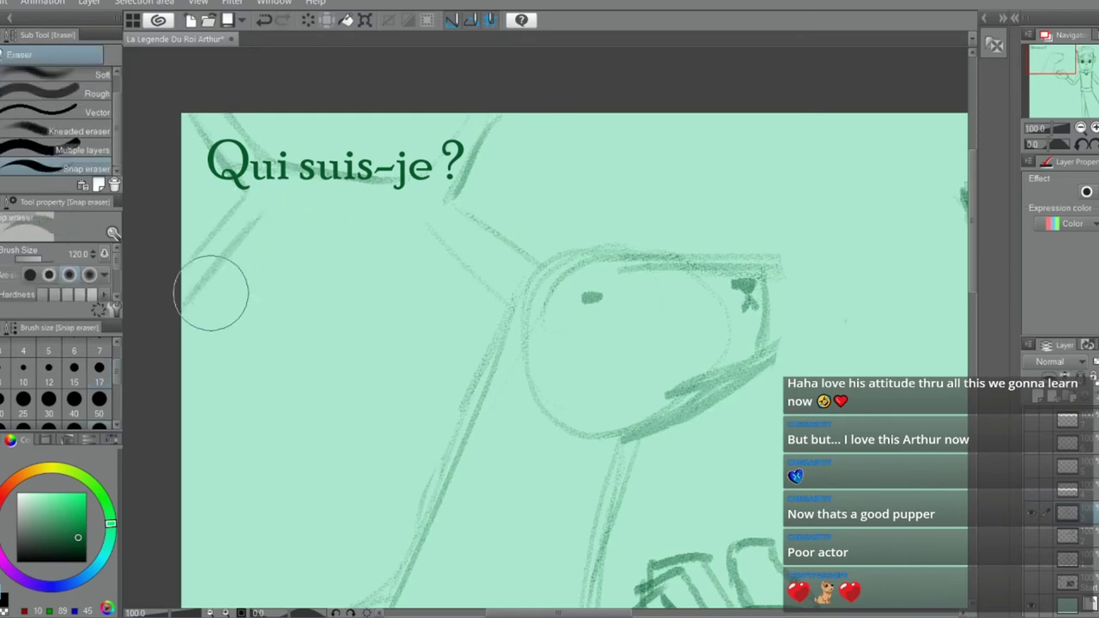
pyautogui.press('p')
pyautogui.moveTo(257, 218); pyautogui.dragTo(393, 227)
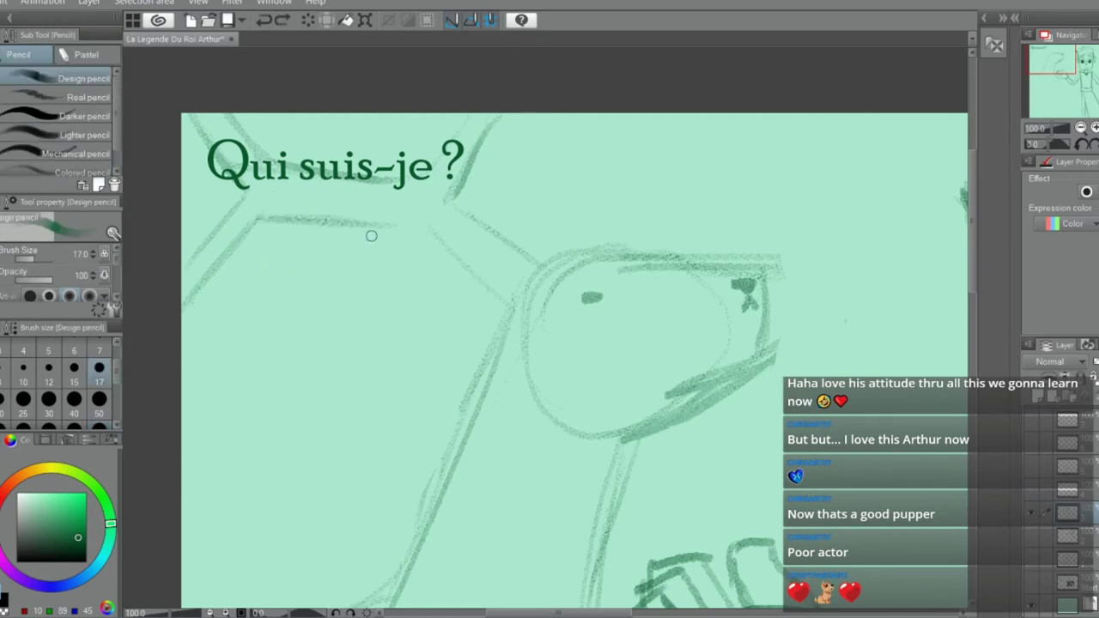
# Erase the antler's lower edge and redraw it as a bent line from the rear tine to the back of the skull
pyautogui.press('e')
pyautogui.moveTo(265, 215); pyautogui.dragTo(299, 213)
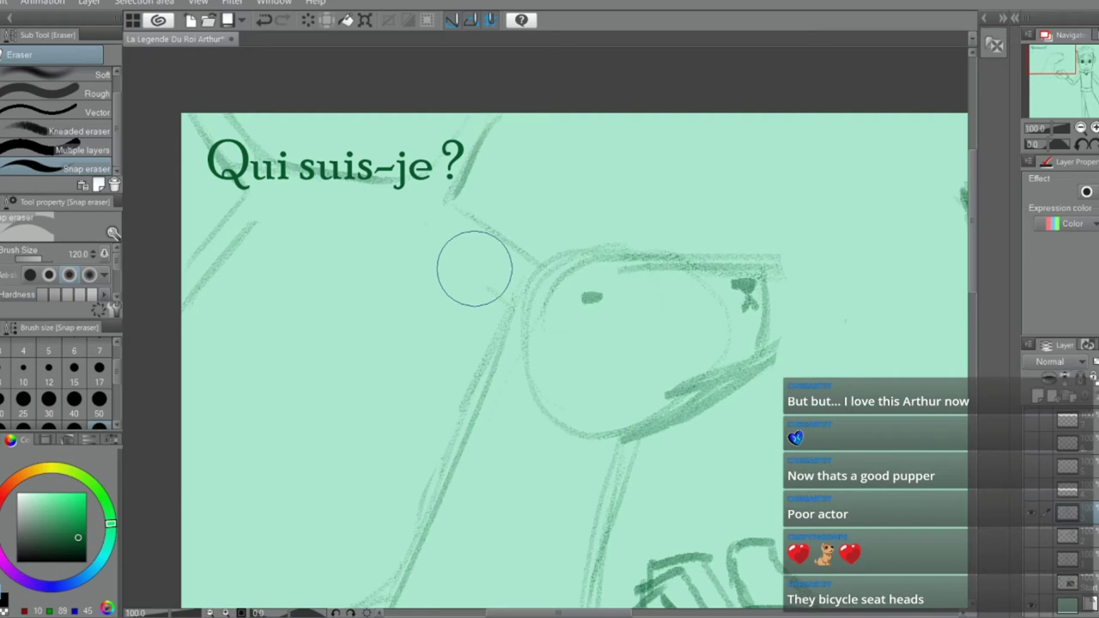
pyautogui.press('p')
pyautogui.moveTo(253, 225); pyautogui.dragTo(395, 232)
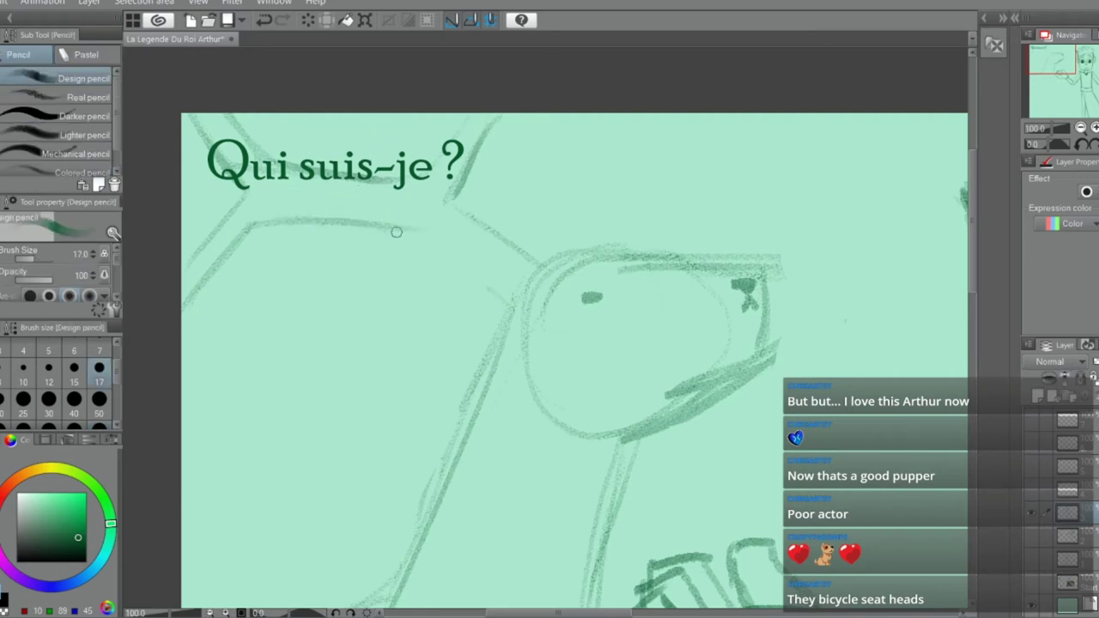
pyautogui.hotkey('ctrl', 'z')
pyautogui.moveTo(249, 222)
pyautogui.mouseDown()
pyautogui.moveTo(424, 248)
pyautogui.moveTo(496, 314)
pyautogui.mouseUp()
pyautogui.hotkey('ctrl', 'z')
pyautogui.moveTo(426, 259); pyautogui.dragTo(508, 314)
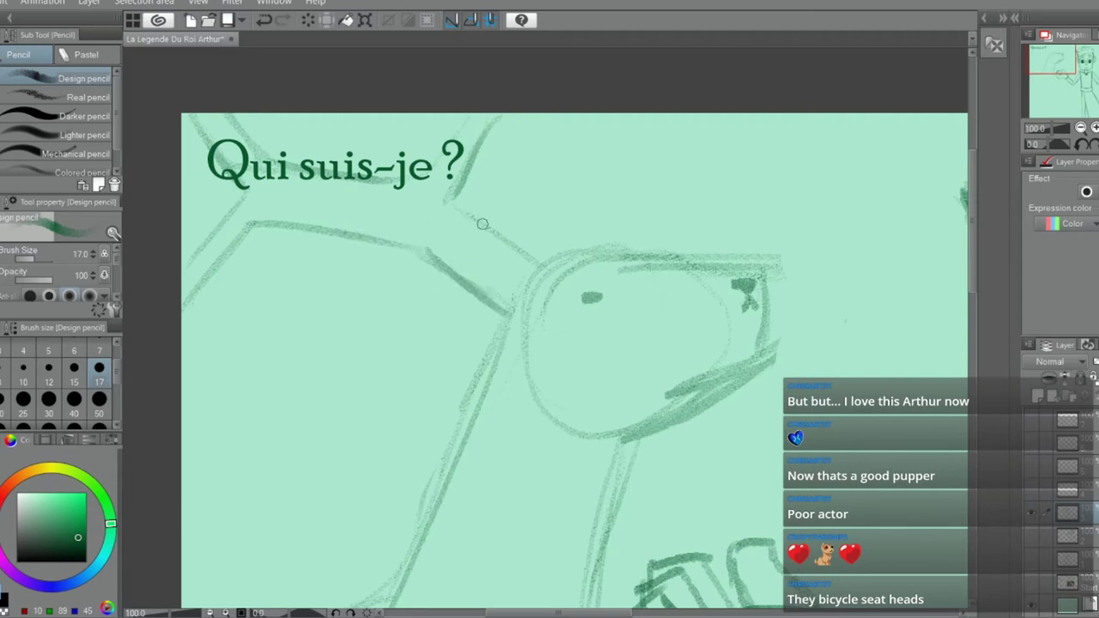
# Darken the antler's base and sketch its front edge rising from the forehead, with forked tines beside the title
pyautogui.moveTo(456, 206)
pyautogui.mouseDown()
pyautogui.moveTo(524, 262)
pyautogui.moveTo(463, 213)
pyautogui.mouseUp()
pyautogui.moveTo(578, 255)
pyautogui.mouseDown()
pyautogui.moveTo(545, 179)
pyautogui.moveTo(516, 243)
pyautogui.mouseUp()
pyautogui.moveTo(501, 189); pyautogui.dragTo(510, 232)
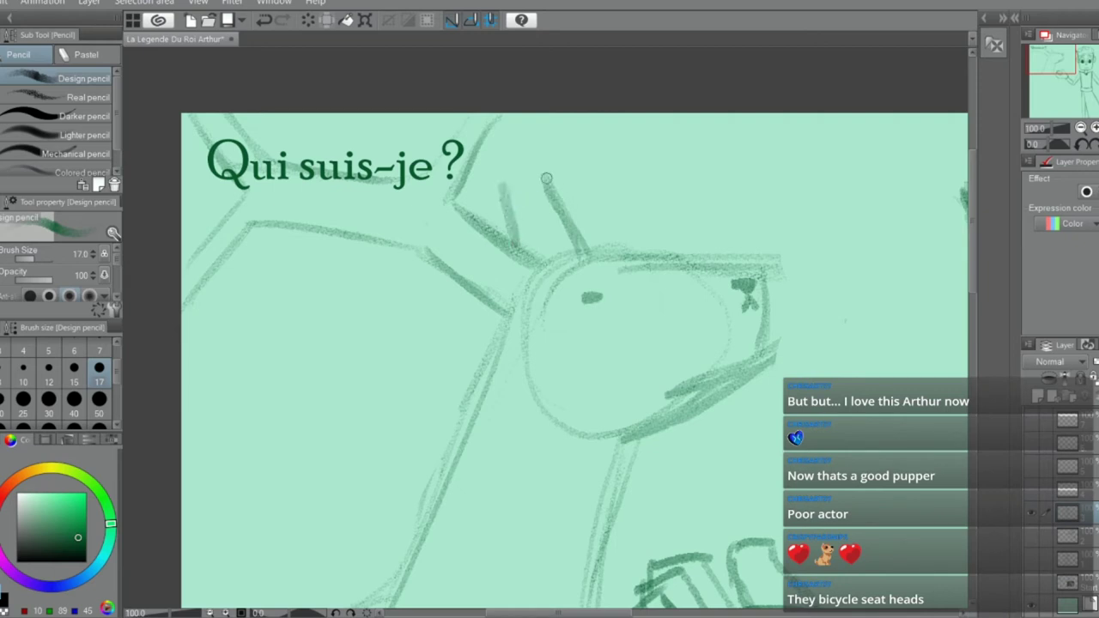
pyautogui.moveTo(545, 173); pyautogui.dragTo(582, 252)
pyautogui.press('e')
pyautogui.press('p')
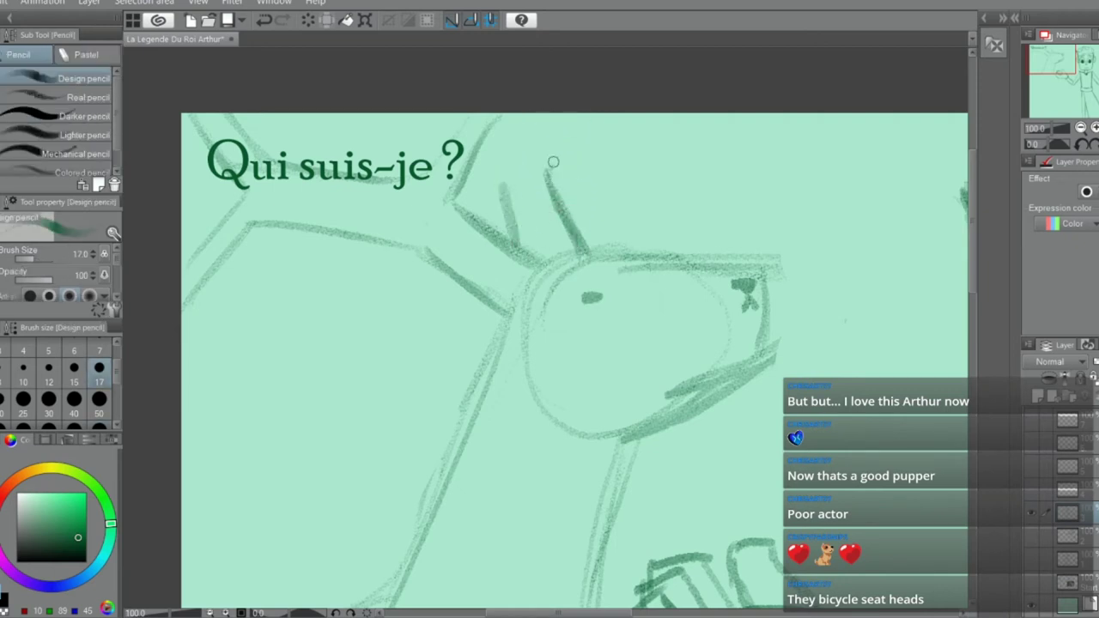
pyautogui.moveTo(544, 179)
pyautogui.mouseDown()
pyautogui.moveTo(542, 105)
pyautogui.moveTo(520, 139)
pyautogui.moveTo(498, 135)
pyautogui.moveTo(522, 142)
pyautogui.moveTo(500, 122)
pyautogui.mouseUp()
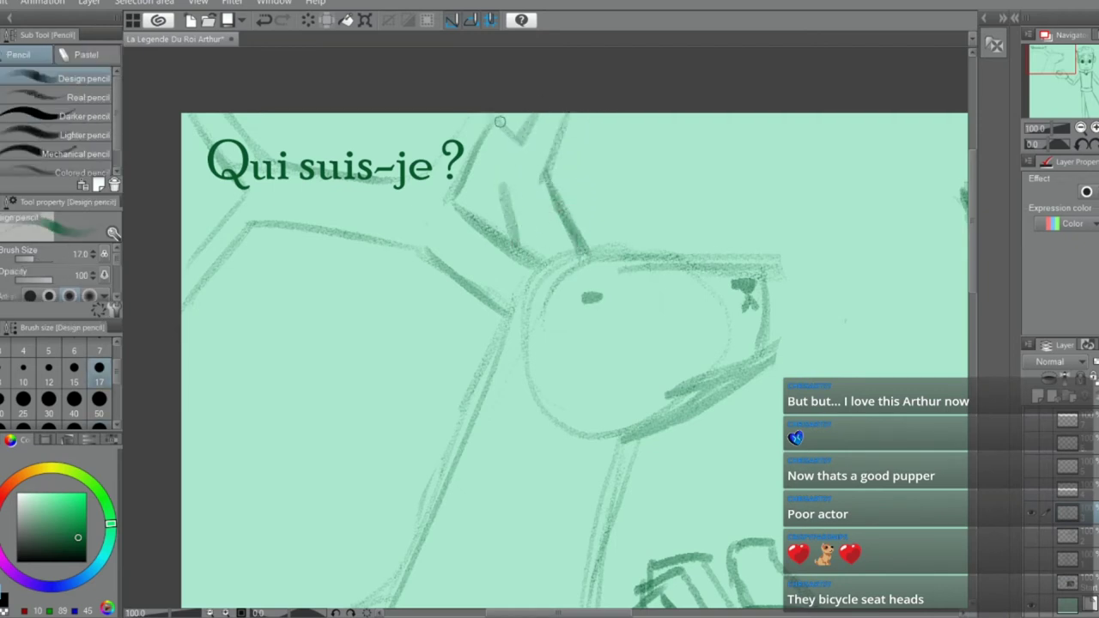
pyautogui.moveTo(395, 112)
pyautogui.mouseDown()
pyautogui.moveTo(424, 143)
pyautogui.moveTo(448, 148)
pyautogui.mouseUp()
pyautogui.moveTo(491, 193); pyautogui.dragTo(477, 169)
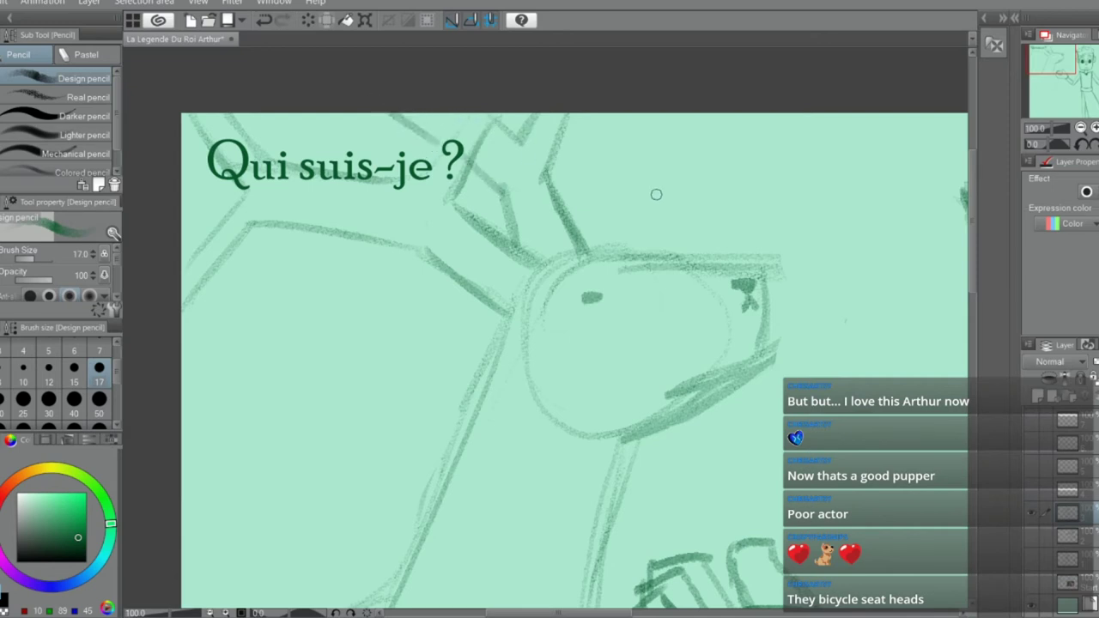
# Draw two pointed ears on top of the deer's head, one on each side of the antler base
pyautogui.scroll(-3, 661, 193)
pyautogui.scroll(4, 637, 249)
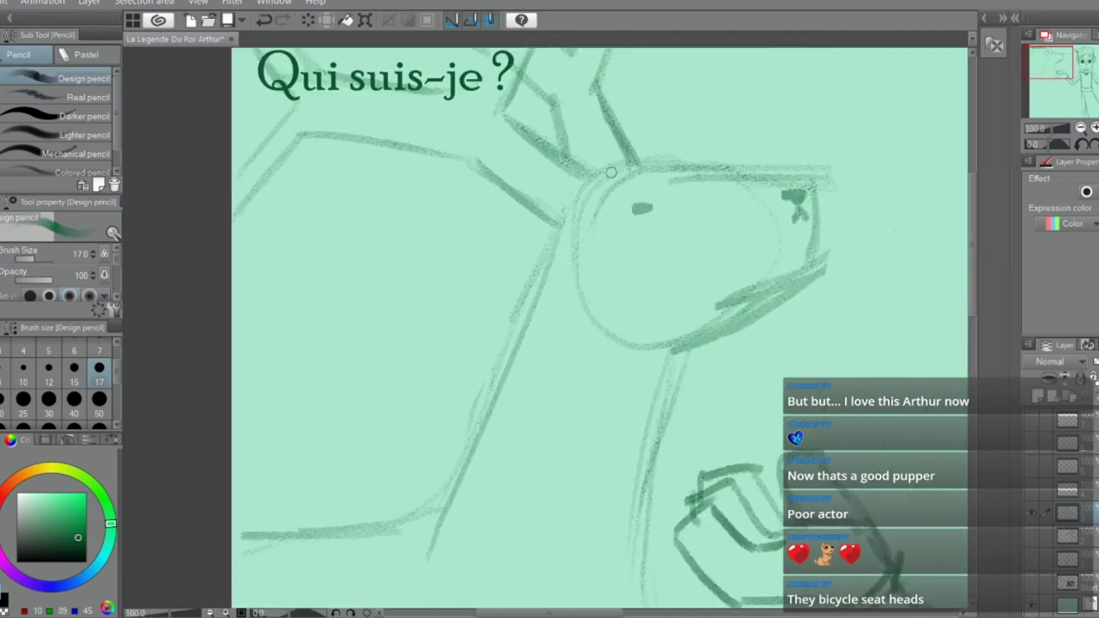
pyautogui.moveTo(584, 172); pyautogui.dragTo(562, 215)
pyautogui.press('e')
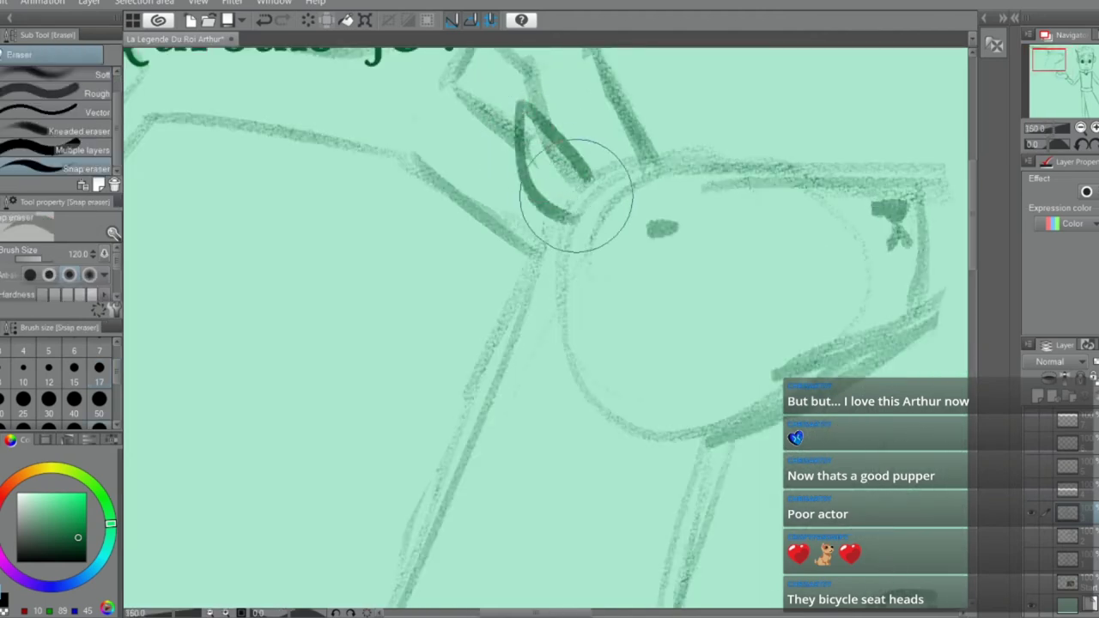
pyautogui.press('p')
pyautogui.moveTo(635, 161)
pyautogui.mouseDown()
pyautogui.moveTo(640, 83)
pyautogui.moveTo(680, 167)
pyautogui.mouseUp()
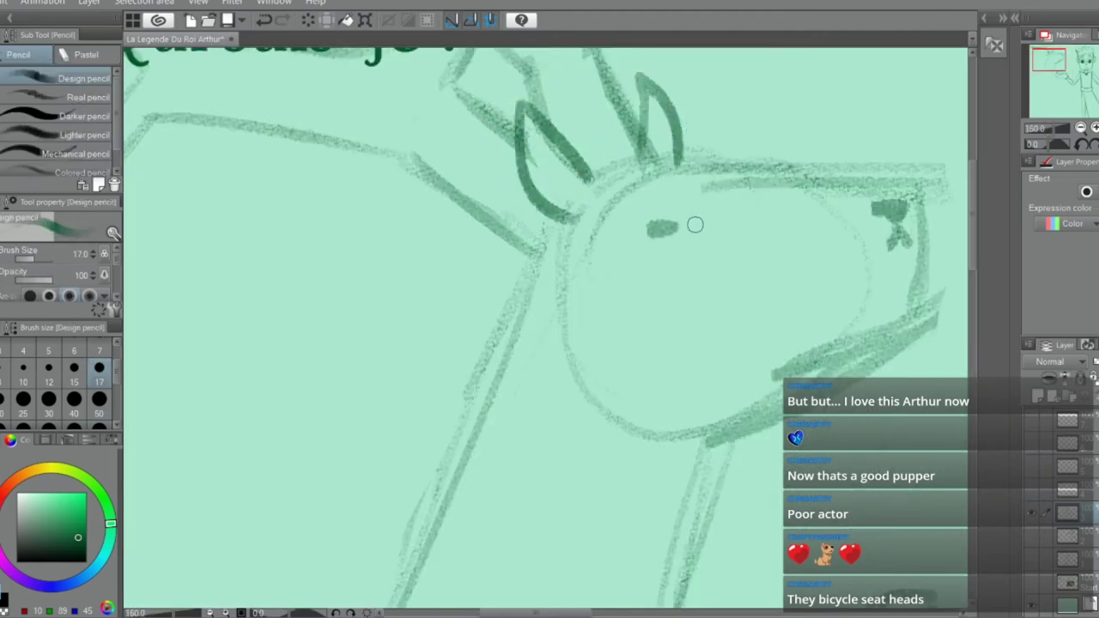
# Darken the deer's front and rear neck lines and redraw its back line higher, running out to the panel's edge
pyautogui.scroll(-4, 702, 217)
pyautogui.scroll(-3, 702, 217)
pyautogui.scroll(3, 692, 422)
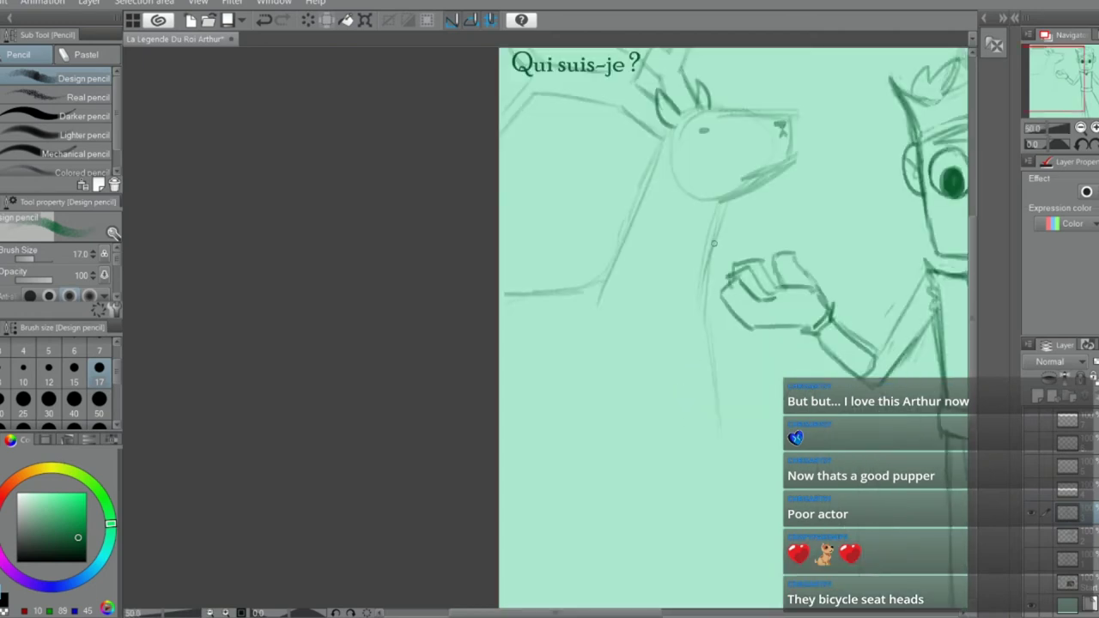
pyautogui.moveTo(720, 199); pyautogui.dragTo(692, 300)
pyautogui.moveTo(662, 155); pyautogui.dragTo(611, 260)
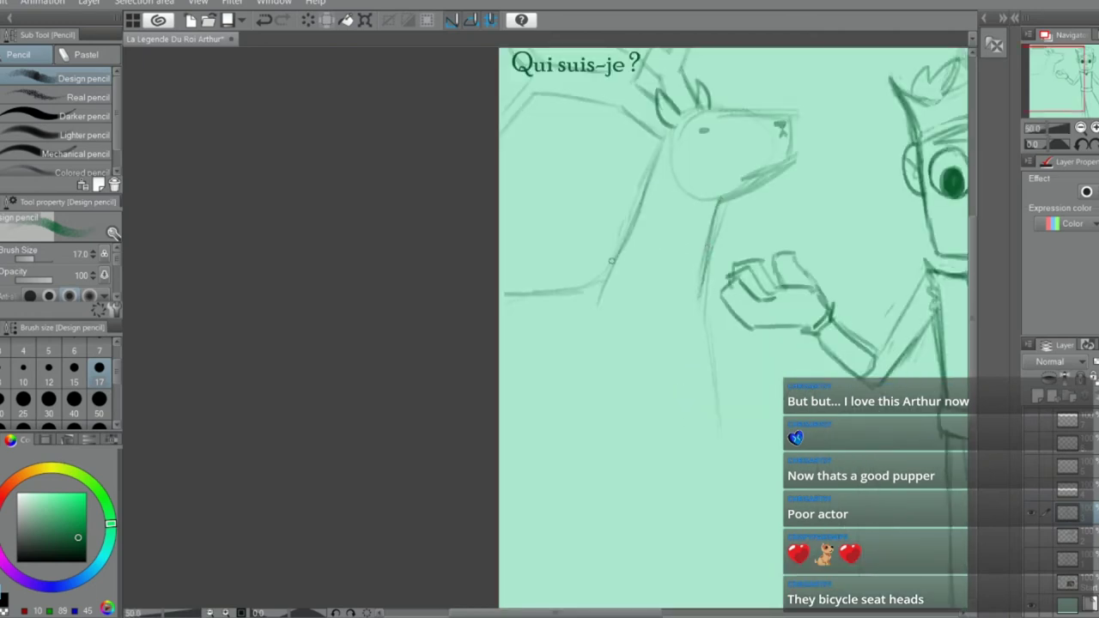
pyautogui.moveTo(644, 180)
pyautogui.mouseDown()
pyautogui.moveTo(610, 256)
pyautogui.moveTo(517, 299)
pyautogui.moveTo(568, 255)
pyautogui.moveTo(500, 253)
pyautogui.mouseUp()
pyautogui.hotkey('ctrl', 'z')
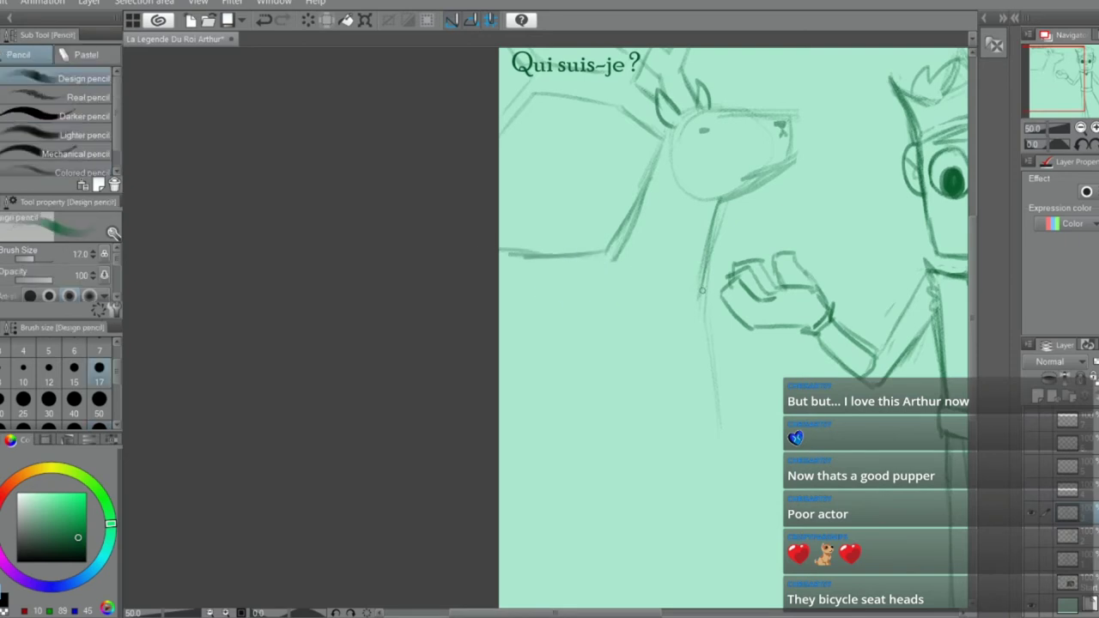
# Draw the deer's chest curving down into a rounded belly line that reaches the panel's edge
pyautogui.moveTo(701, 290)
pyautogui.mouseDown()
pyautogui.moveTo(701, 385)
pyautogui.moveTo(700, 374)
pyautogui.moveTo(560, 430)
pyautogui.mouseUp()
pyautogui.moveTo(504, 401); pyautogui.dragTo(682, 402)
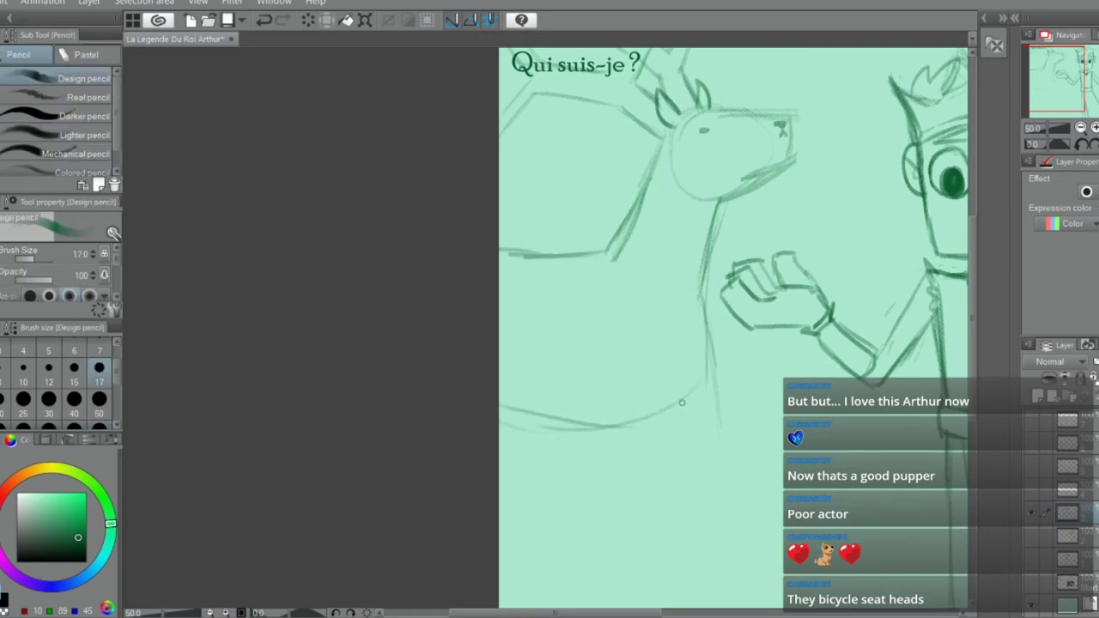
pyautogui.moveTo(540, 425); pyautogui.dragTo(691, 391)
# Lasso the whole deer together with the title, move the selection slightly down in the panel, and deselect it
pyautogui.scroll(-4, 772, 386)
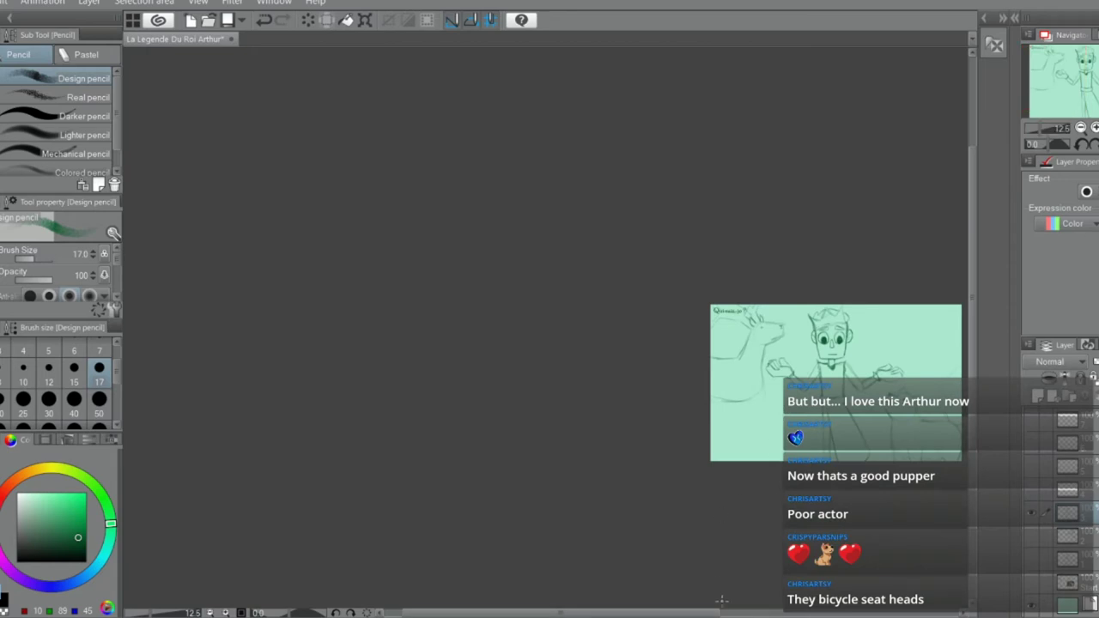
pyautogui.moveTo(712, 612); pyautogui.dragTo(765, 613)
pyautogui.scroll(2, 713, 460)
pyautogui.scroll(2, 667, 388)
pyautogui.scroll(-2, 470, 307)
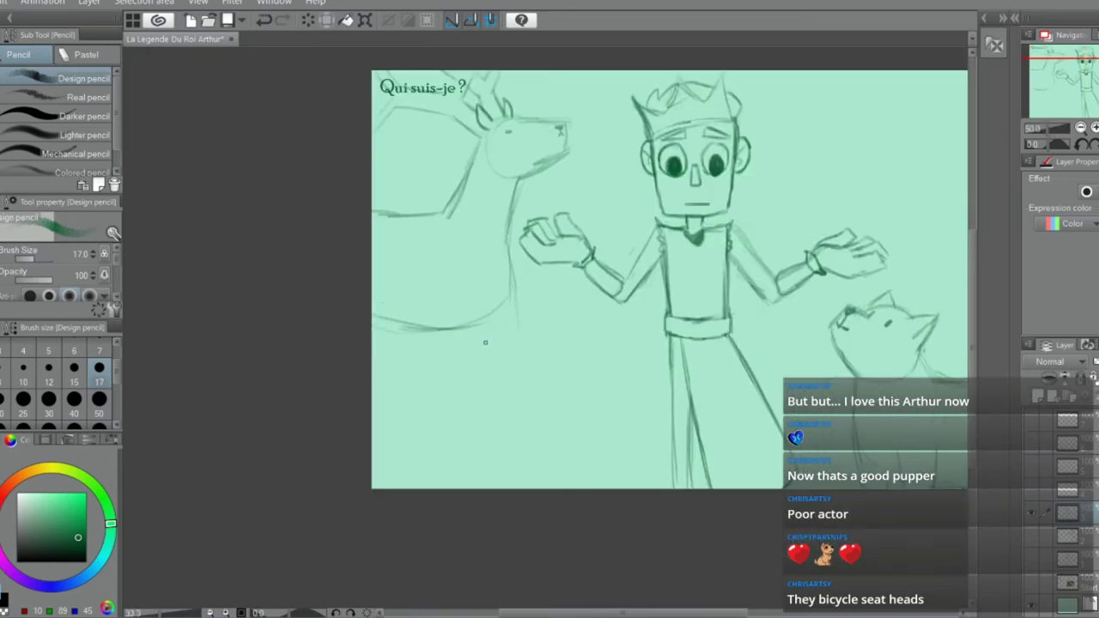
pyautogui.press('m')
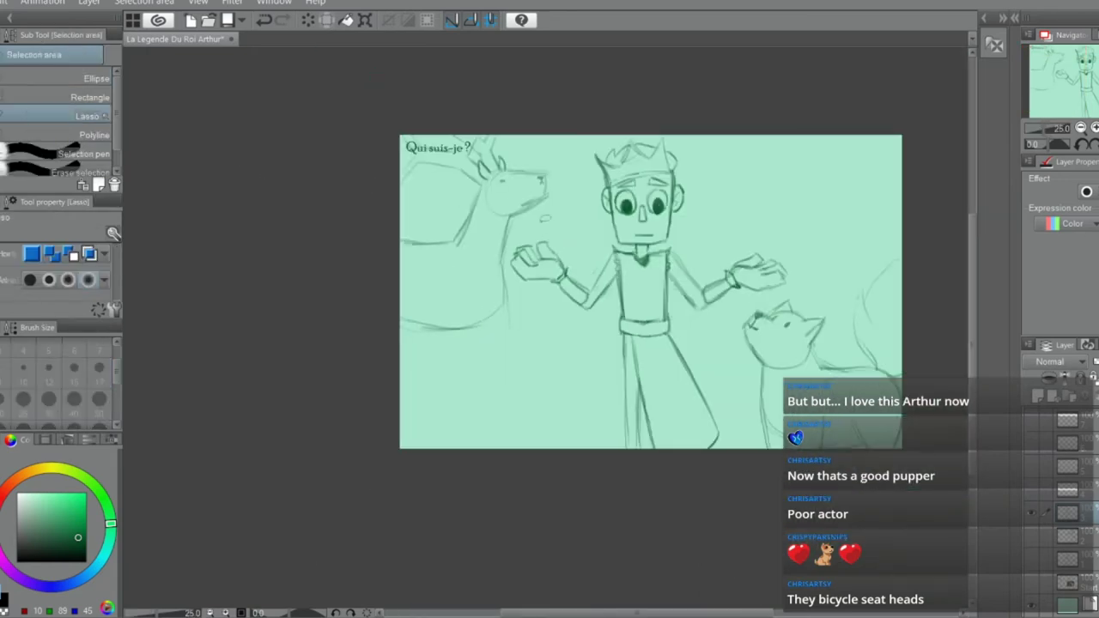
pyautogui.moveTo(506, 258)
pyautogui.mouseDown()
pyautogui.moveTo(469, 396)
pyautogui.moveTo(287, 273)
pyautogui.moveTo(395, 97)
pyautogui.moveTo(552, 125)
pyautogui.moveTo(583, 179)
pyautogui.moveTo(569, 214)
pyautogui.mouseUp()
pyautogui.click(550, 424)
pyautogui.moveTo(464, 309); pyautogui.dragTo(466, 360)
pyautogui.click(443, 451)
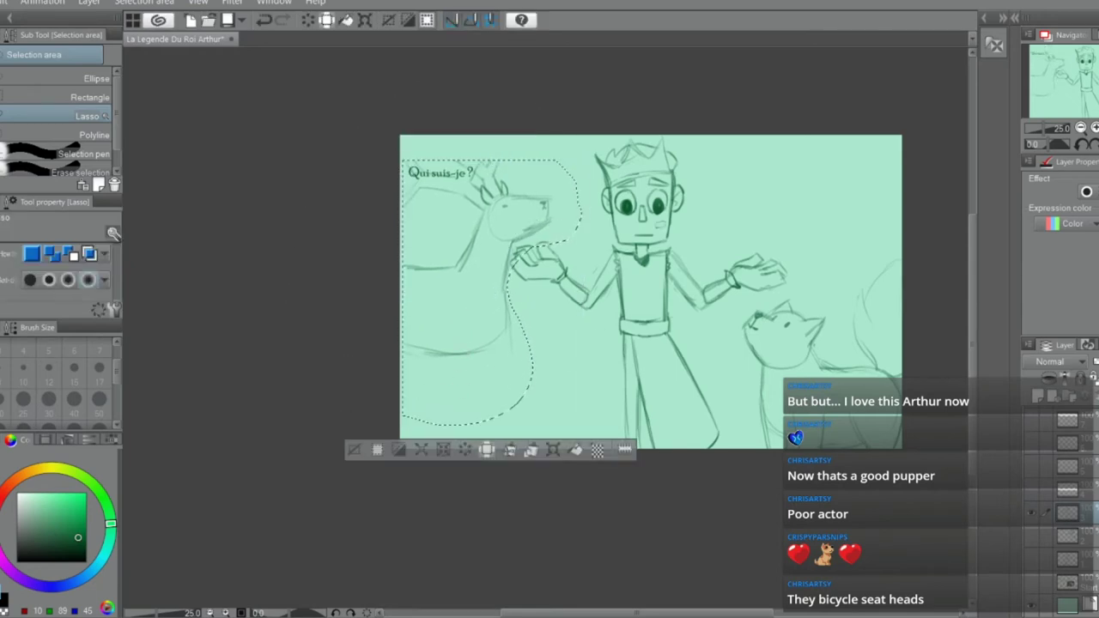
pyautogui.hotkey('ctrl', 'd')
pyautogui.scroll(3, 463, 168)
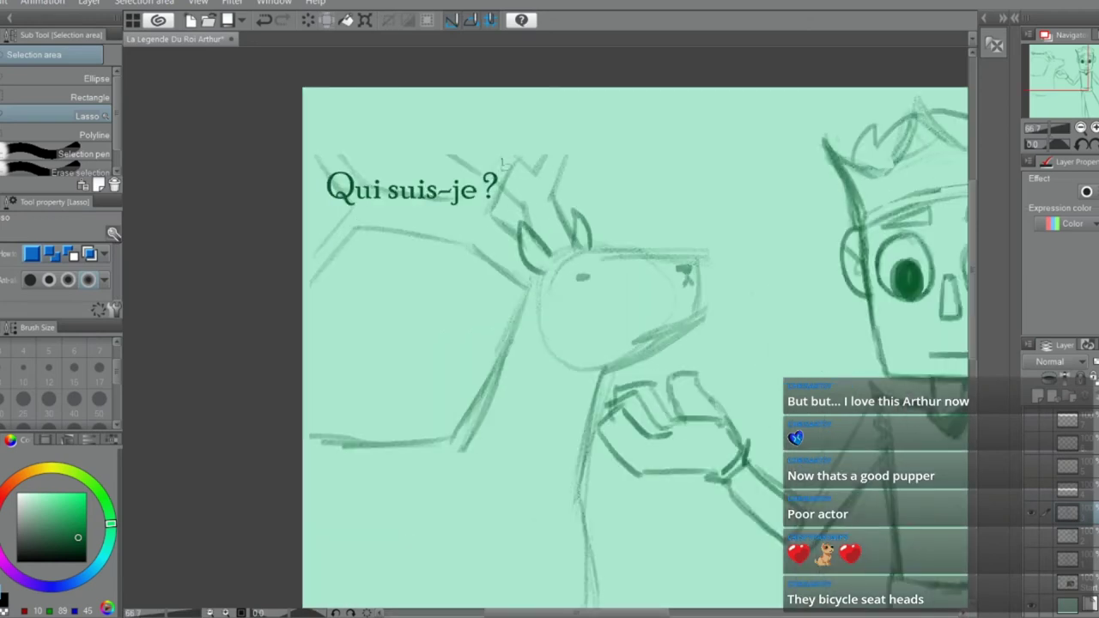
# Lasso the "Qui suis-je ?" title, move it back up into the panel's corner, and deselect it
pyautogui.moveTo(472, 216)
pyautogui.mouseDown()
pyautogui.moveTo(359, 215)
pyautogui.moveTo(314, 179)
pyautogui.moveTo(369, 84)
pyautogui.mouseUp()
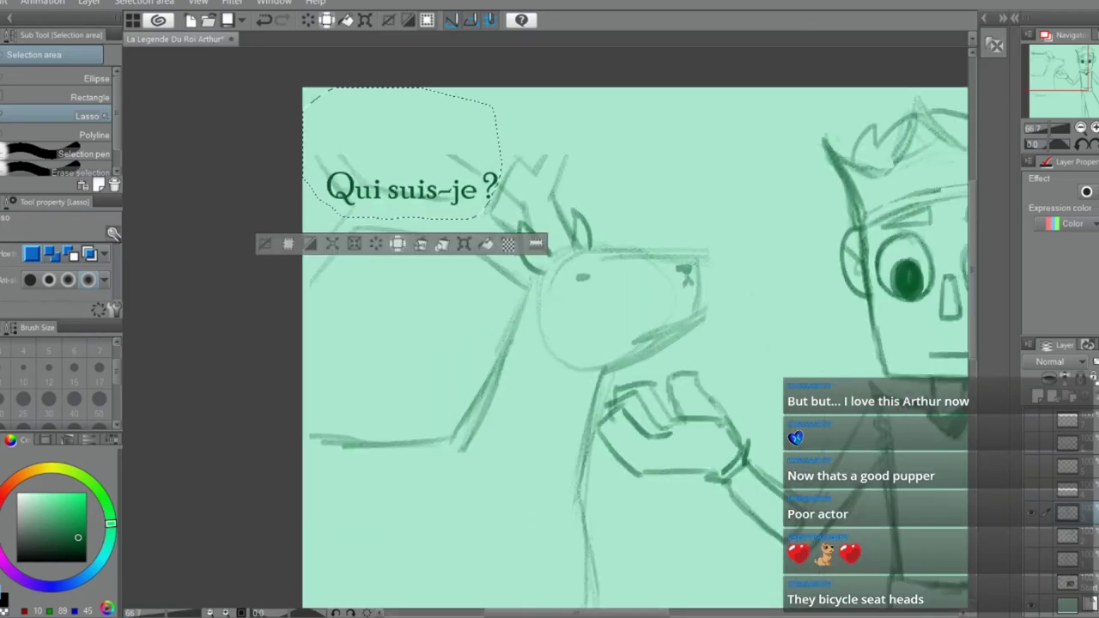
pyautogui.click(464, 246)
pyautogui.moveTo(434, 206); pyautogui.dragTo(429, 147)
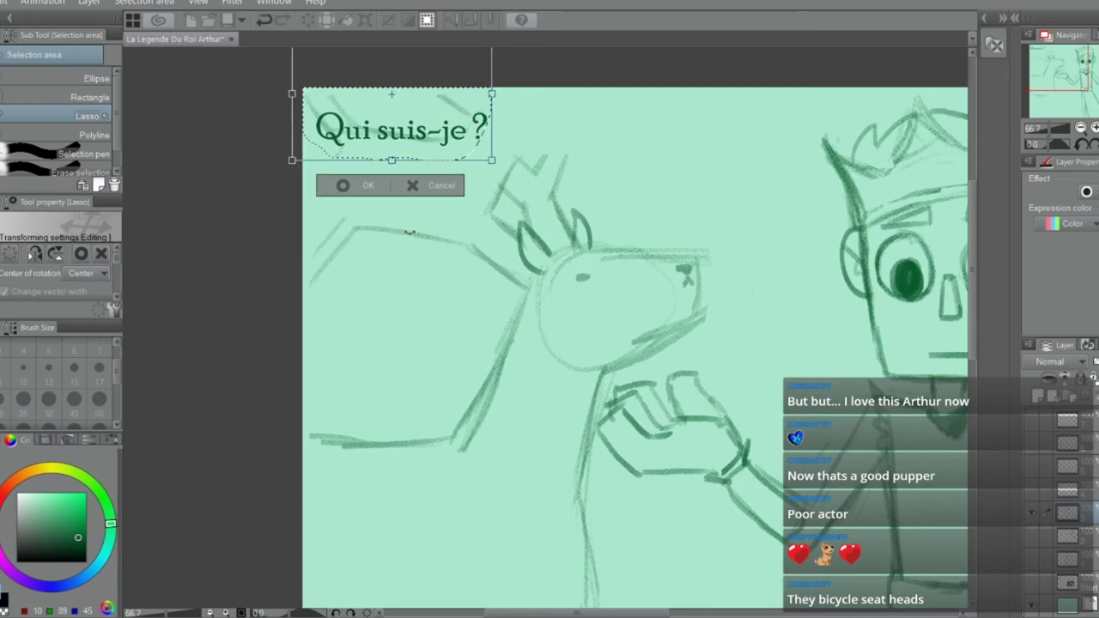
pyautogui.click(368, 185)
pyautogui.hotkey('ctrl', 'd')
pyautogui.press('p')
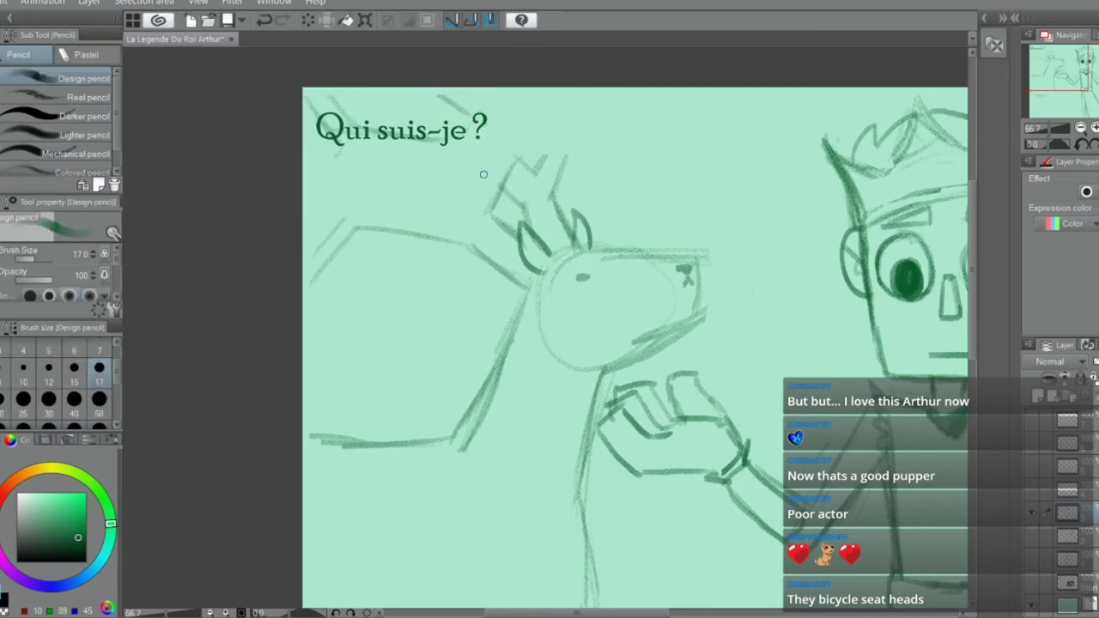
# Extend the deer's antler with light lines that reconnect the tines around the title and reach toward the panel's upper edge
pyautogui.moveTo(365, 187); pyautogui.dragTo(304, 152)
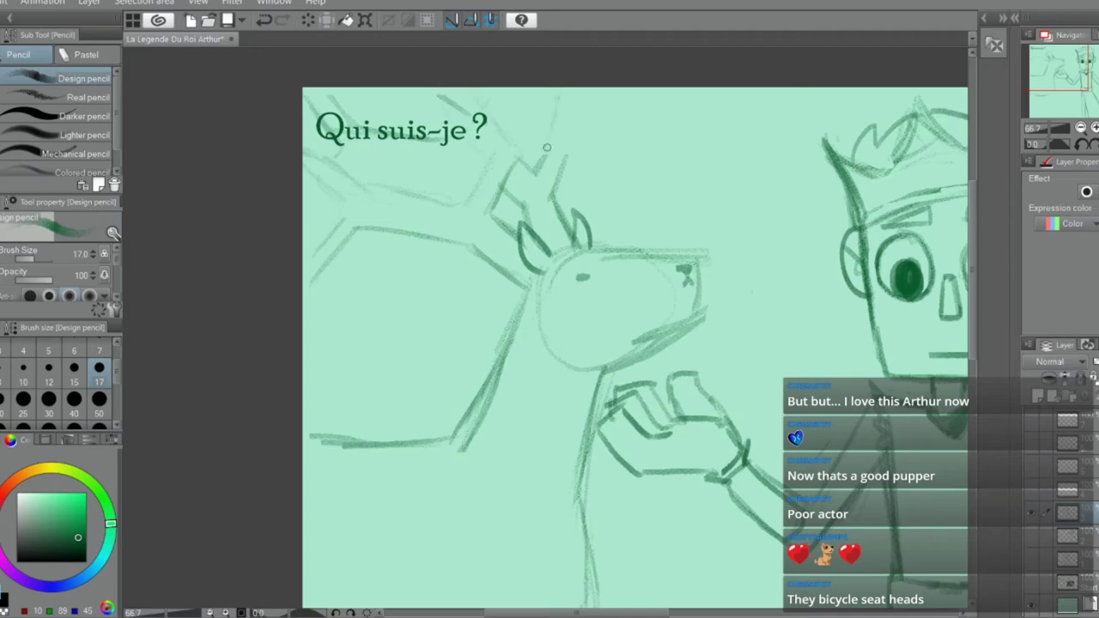
pyautogui.scroll(-3, 611, 132)
pyautogui.scroll(2, 598, 291)
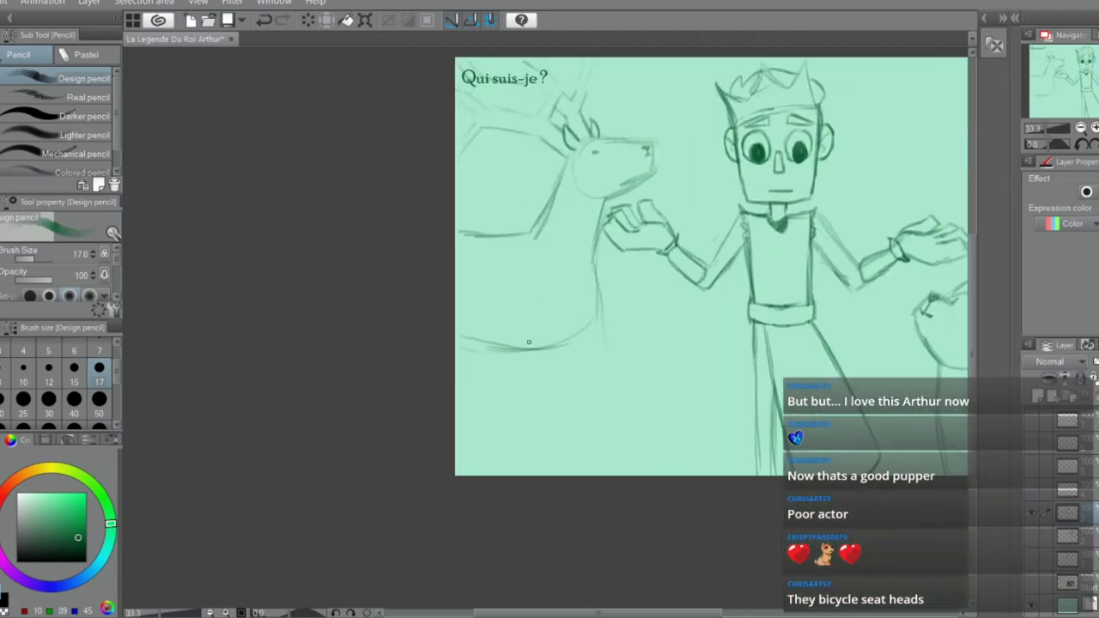
# Sketch the deer's front legs as long, slightly tapering lines from the chest and belly to the panel's lower edge
pyautogui.moveTo(592, 258); pyautogui.dragTo(578, 412)
pyautogui.hotkey('ctrl', 'z')
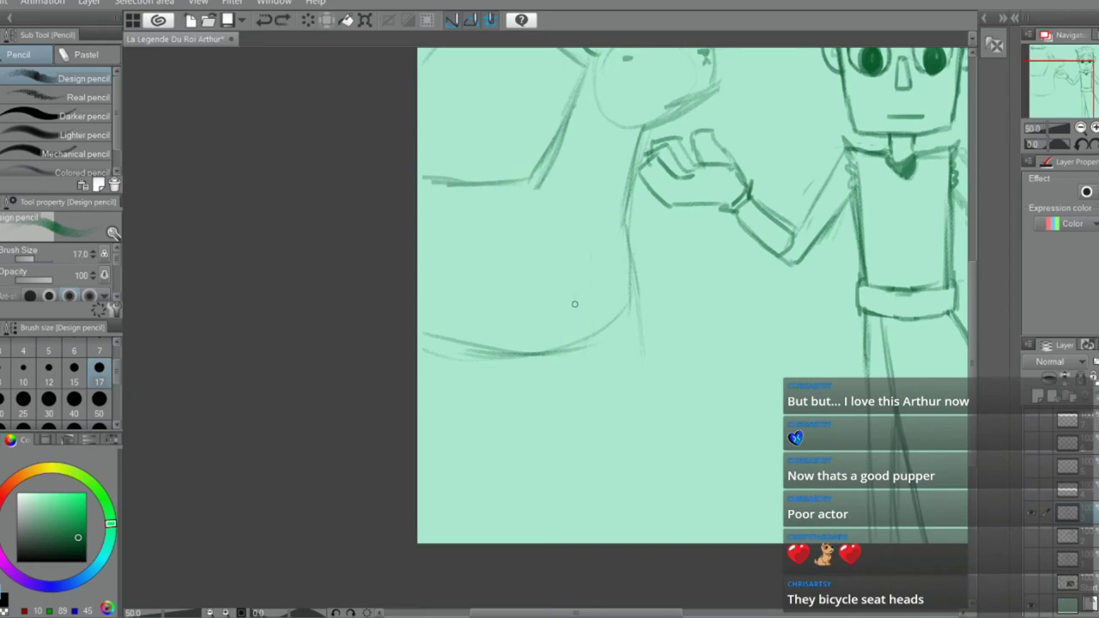
pyautogui.moveTo(575, 304); pyautogui.dragTo(558, 403)
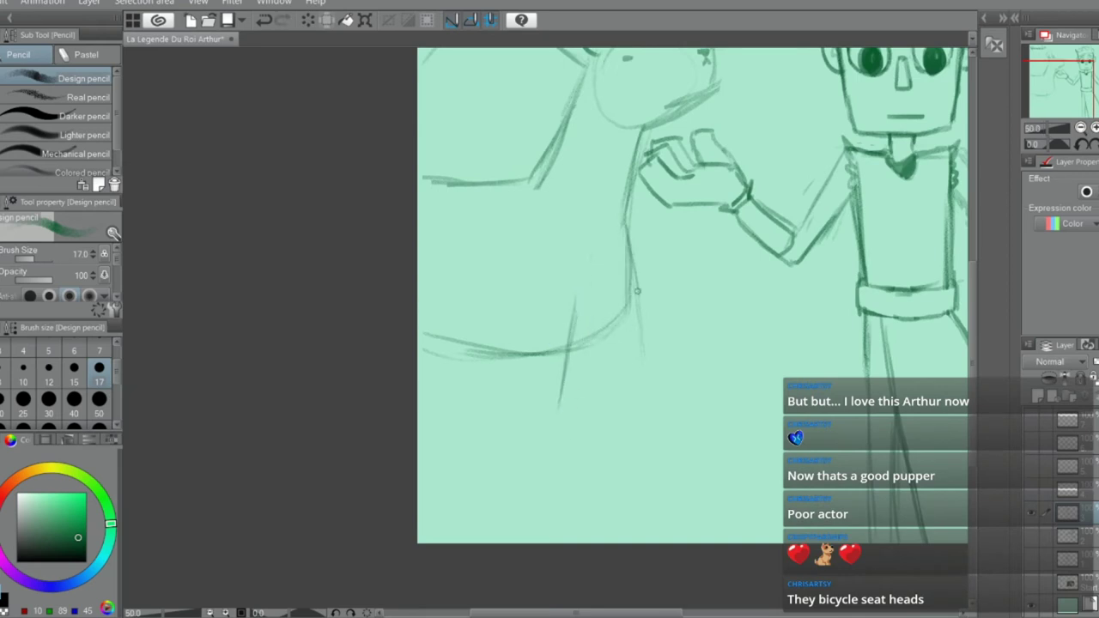
pyautogui.moveTo(636, 291); pyautogui.dragTo(619, 395)
pyautogui.moveTo(630, 348); pyautogui.dragTo(616, 532)
pyautogui.moveTo(486, 367); pyautogui.dragTo(499, 455)
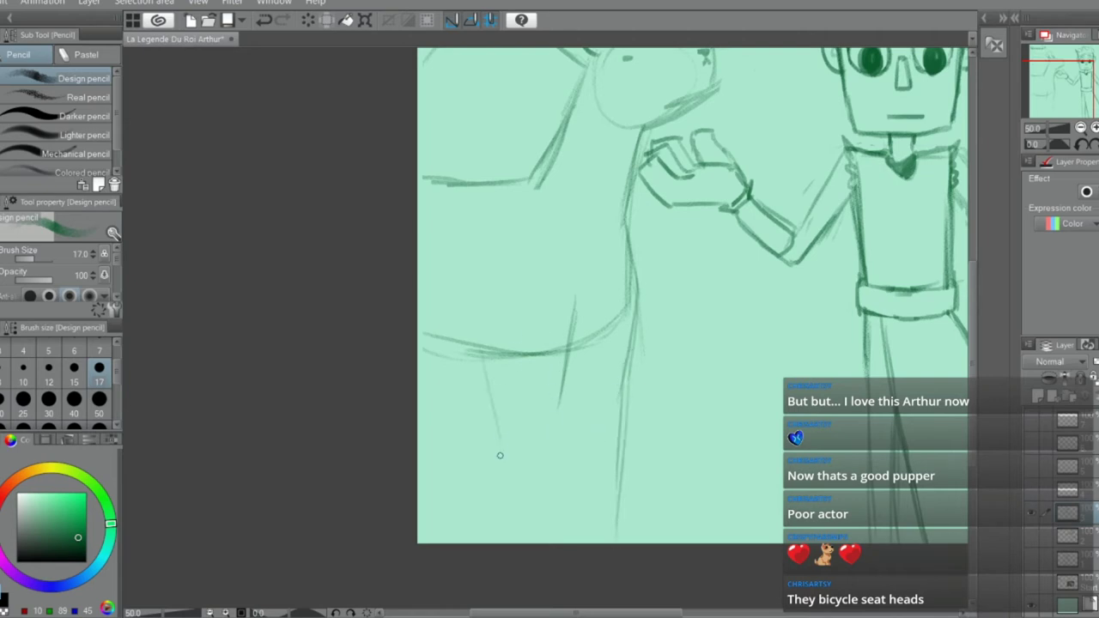
pyautogui.moveTo(496, 390); pyautogui.dragTo(518, 541)
pyautogui.moveTo(566, 379); pyautogui.dragTo(550, 543)
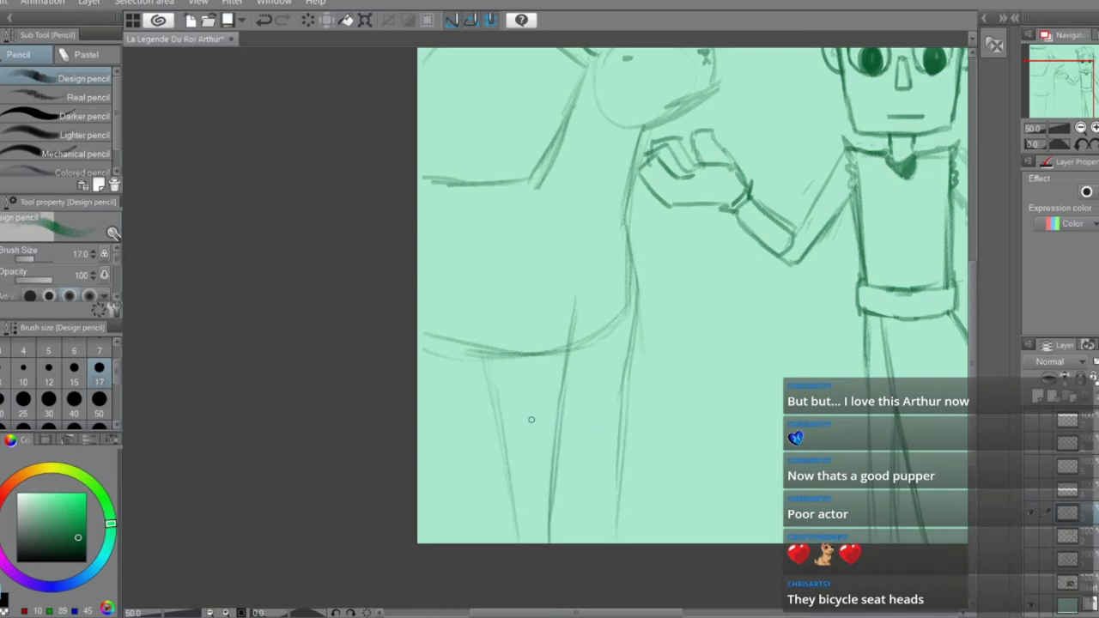
# Erase the middle of the deer's belly line and the light inner leg lines below it
pyautogui.press('e')
pyautogui.moveTo(481, 368)
pyautogui.mouseDown()
pyautogui.moveTo(550, 299)
pyautogui.moveTo(553, 319)
pyautogui.moveTo(507, 422)
pyautogui.moveTo(510, 535)
pyautogui.moveTo(518, 348)
pyautogui.mouseUp()
pyautogui.press('p')
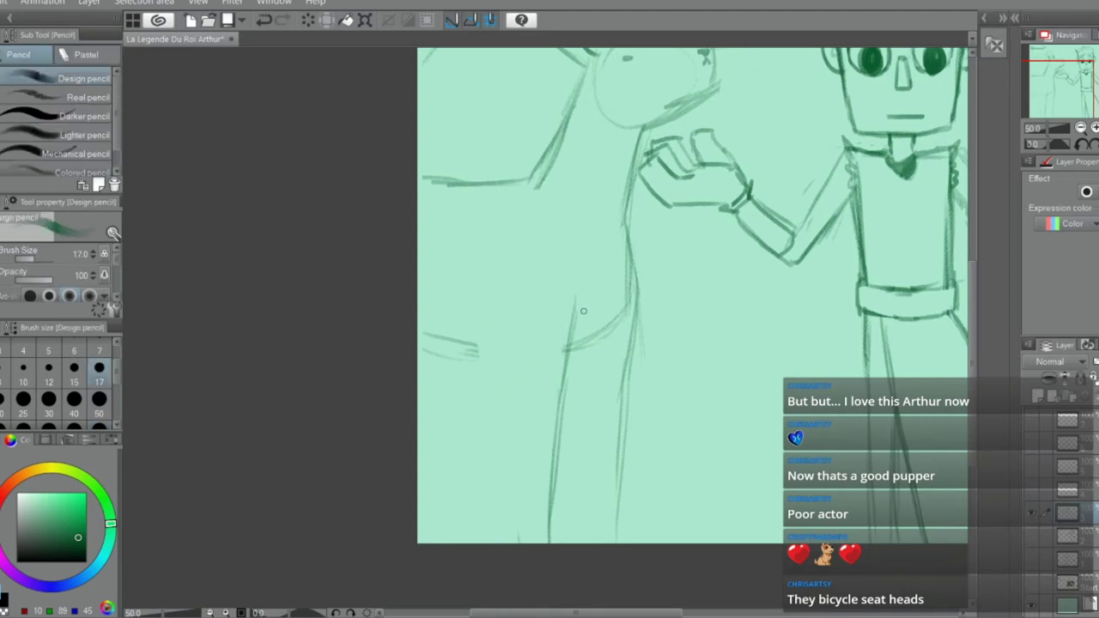
# Redraw the deer's chest curve down to the front leg and strengthen the line of its back
pyautogui.moveTo(631, 239)
pyautogui.mouseDown()
pyautogui.moveTo(623, 324)
pyautogui.moveTo(569, 376)
pyautogui.moveTo(619, 277)
pyautogui.moveTo(618, 240)
pyautogui.moveTo(618, 294)
pyautogui.mouseUp()
pyautogui.press('e')
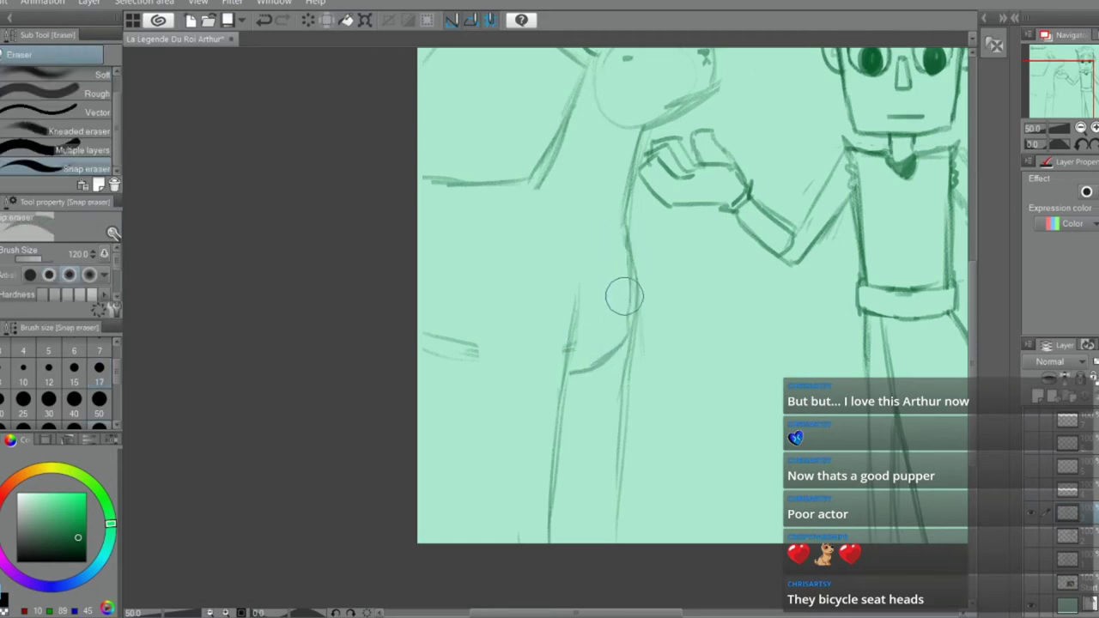
pyautogui.press('p')
pyautogui.moveTo(624, 237); pyautogui.dragTo(622, 328)
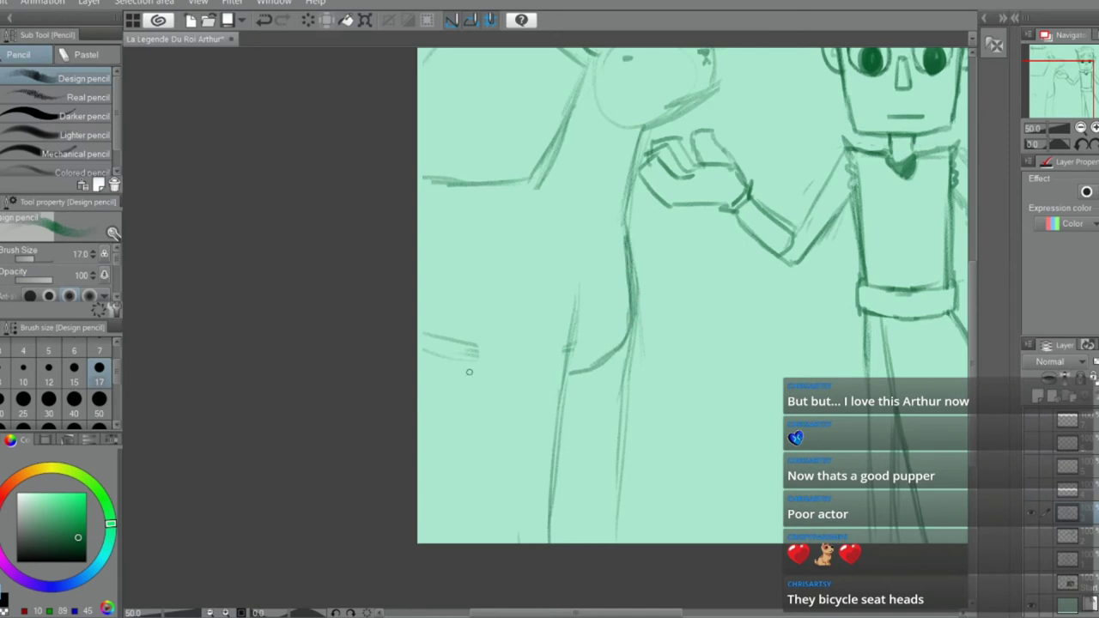
pyautogui.moveTo(542, 177); pyautogui.dragTo(447, 175)
# Erase the lower chest curve and redraw it as a lighter line curving in to the top of the front leg
pyautogui.press('e')
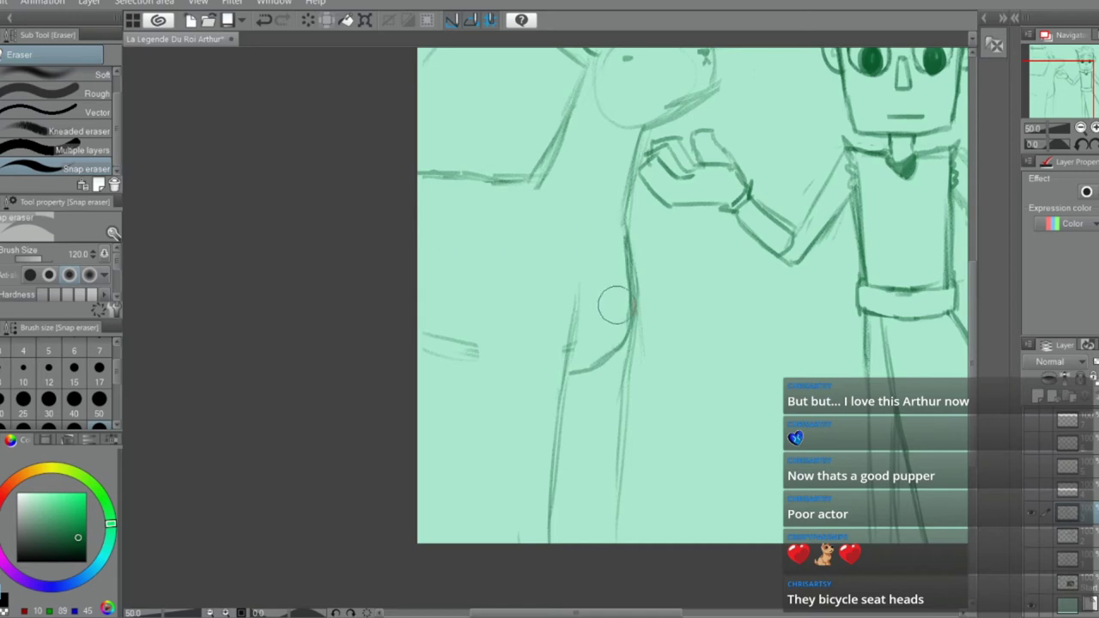
pyautogui.moveTo(613, 238)
pyautogui.mouseDown()
pyautogui.moveTo(601, 336)
pyautogui.moveTo(584, 365)
pyautogui.mouseUp()
pyautogui.press('p')
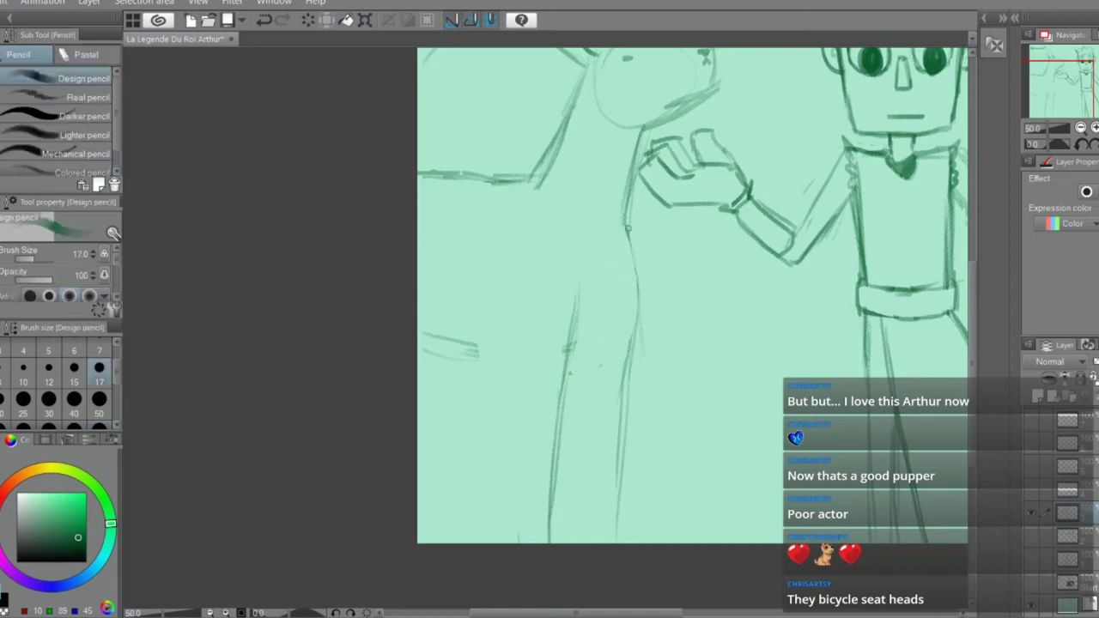
pyautogui.moveTo(625, 217)
pyautogui.mouseDown()
pyautogui.moveTo(636, 302)
pyautogui.moveTo(601, 350)
pyautogui.mouseUp()
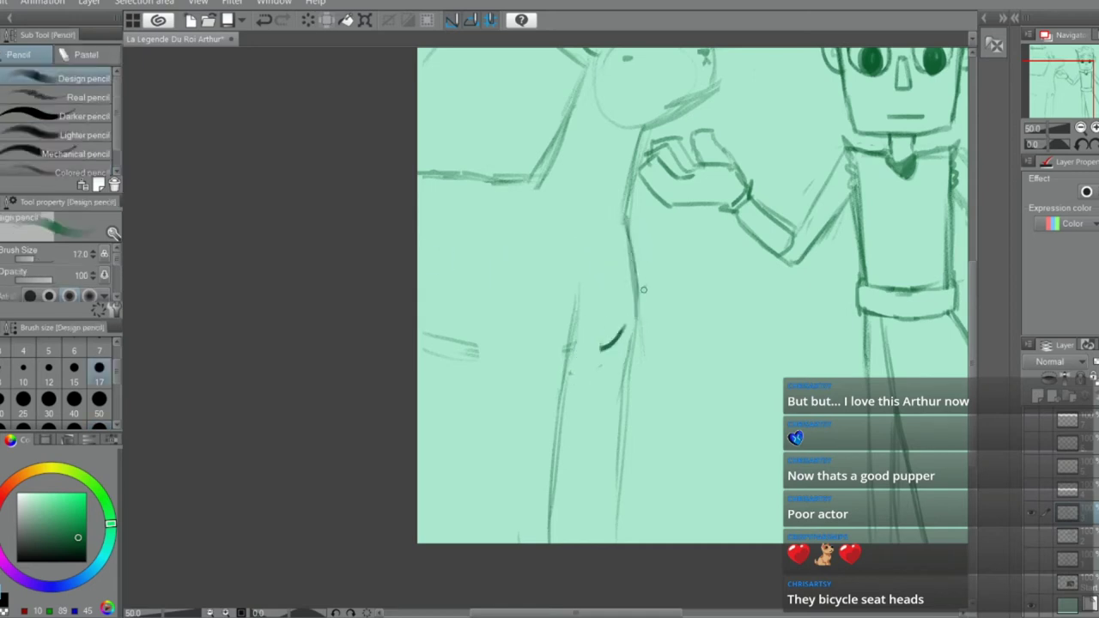
pyautogui.moveTo(643, 289); pyautogui.dragTo(625, 337)
pyautogui.hotkey('ctrl', 'z')
pyautogui.hotkey('ctrl', 'z')
pyautogui.moveTo(635, 298); pyautogui.dragTo(567, 364)
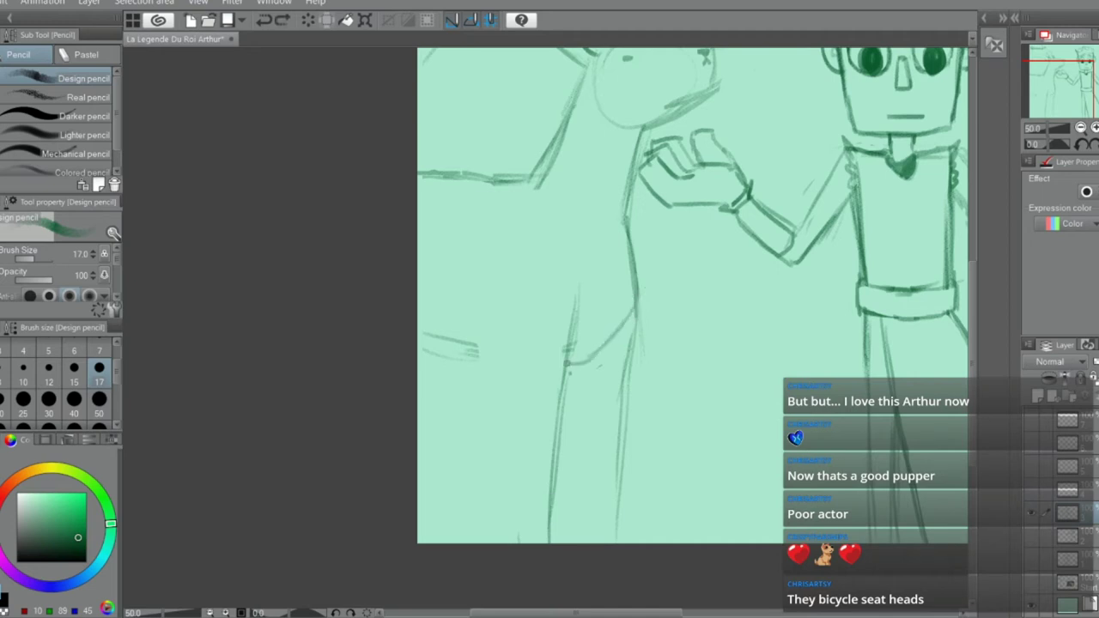
# Sketch the deer's second front leg down to the panel's lower edge and extend the belly line to meet it
pyautogui.moveTo(419, 343); pyautogui.dragTo(455, 360)
pyautogui.moveTo(494, 402); pyautogui.dragTo(490, 434)
pyautogui.hotkey('ctrl', 'z')
pyautogui.moveTo(522, 351); pyautogui.dragTo(515, 491)
pyautogui.moveTo(521, 324)
pyautogui.mouseDown()
pyautogui.moveTo(517, 513)
pyautogui.moveTo(534, 552)
pyautogui.mouseUp()
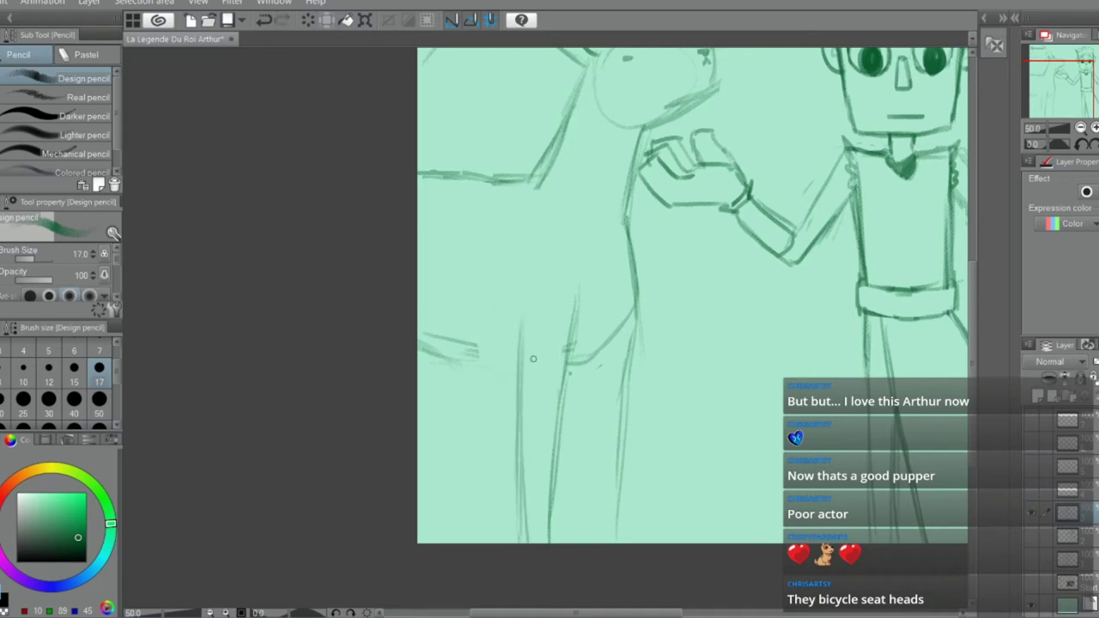
pyautogui.moveTo(589, 358); pyautogui.dragTo(598, 571)
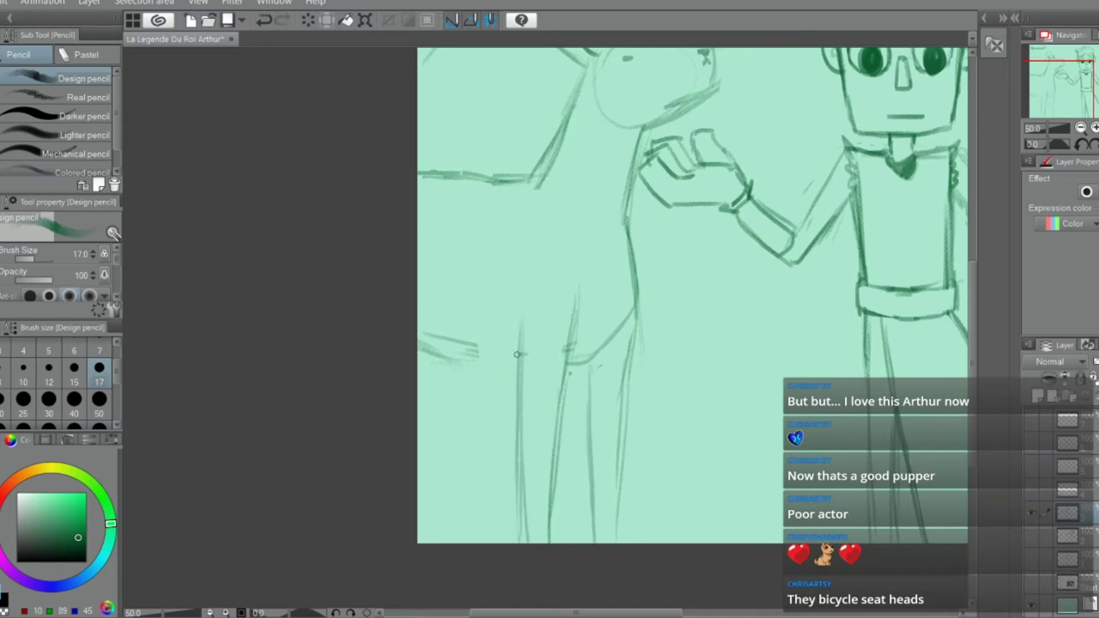
pyautogui.moveTo(525, 353); pyautogui.dragTo(452, 351)
pyautogui.scroll(-4, 601, 304)
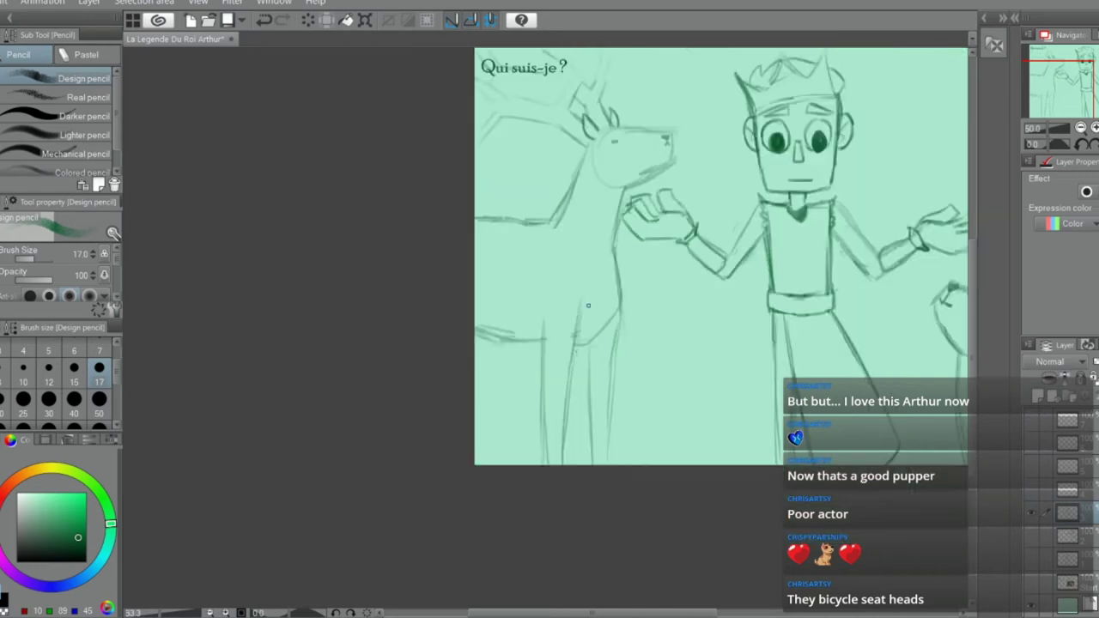
pyautogui.scroll(2, 683, 289)
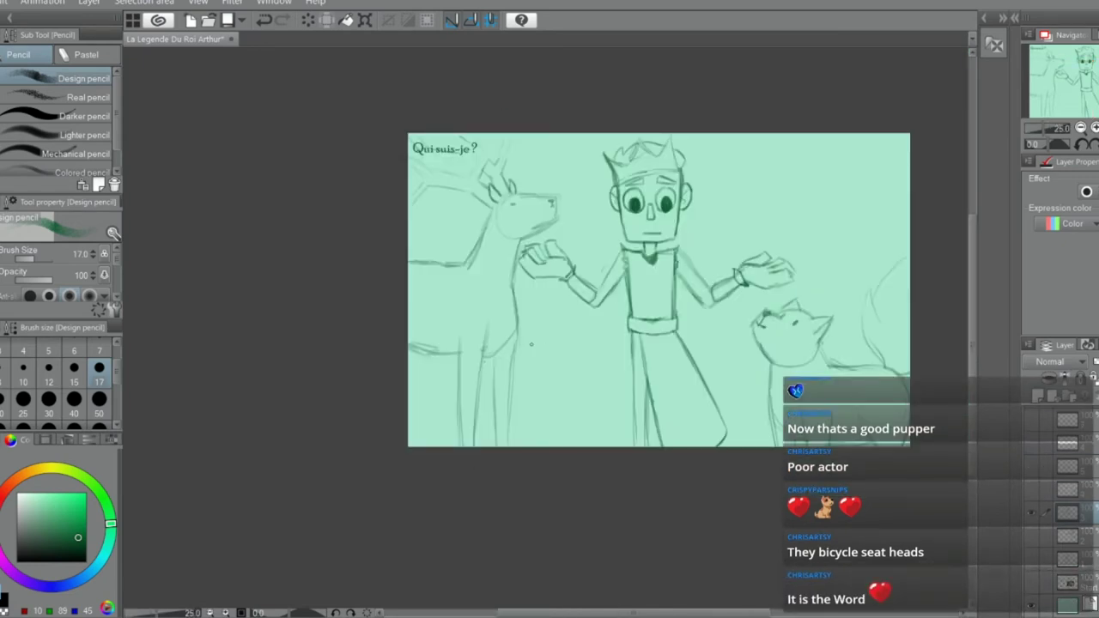
pyautogui.scroll(1, 471, 388)
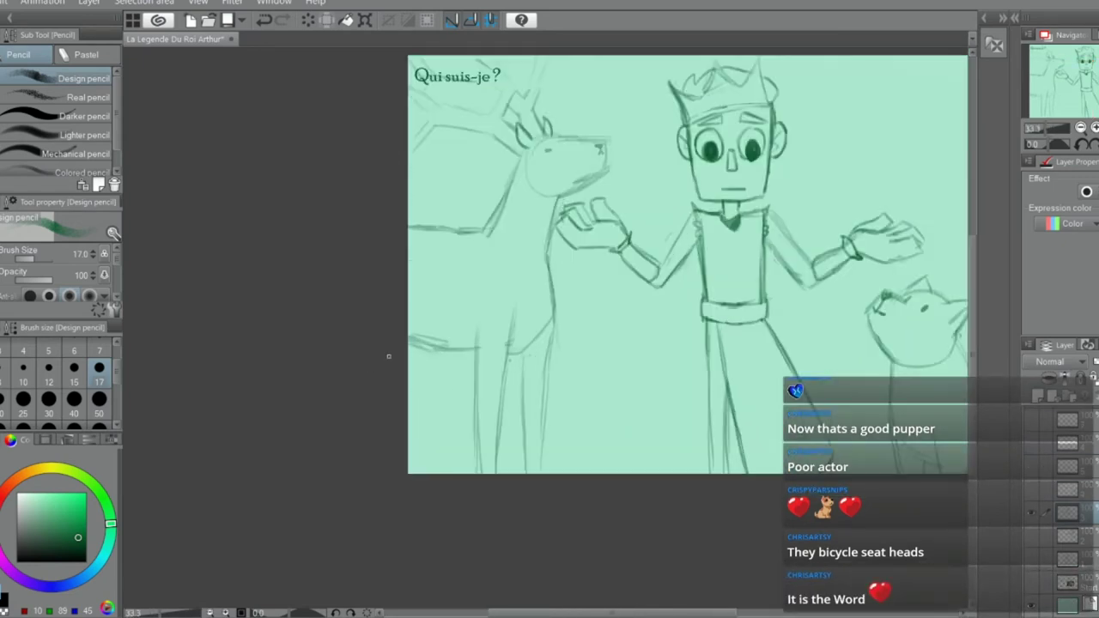
pyautogui.scroll(-1, 495, 313)
pyautogui.scroll(1, 489, 309)
pyautogui.scroll(1, 463, 266)
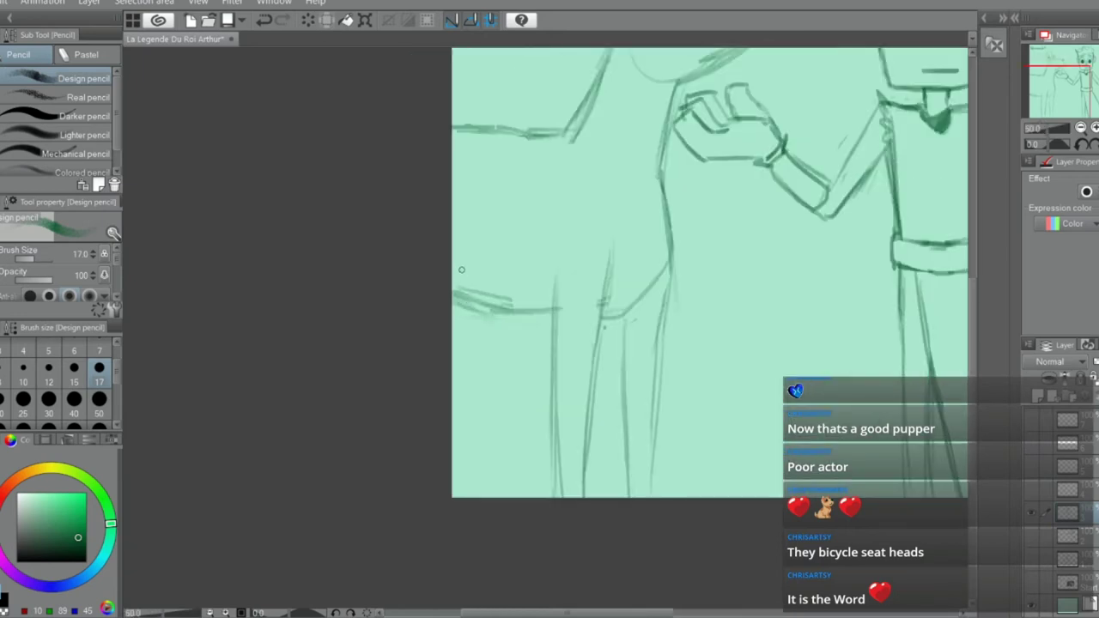
pyautogui.moveTo(459, 330); pyautogui.dragTo(472, 288)
pyautogui.moveTo(457, 366)
pyautogui.mouseDown()
pyautogui.moveTo(491, 466)
pyautogui.moveTo(480, 490)
pyautogui.mouseUp()
pyautogui.scroll(-4, 495, 480)
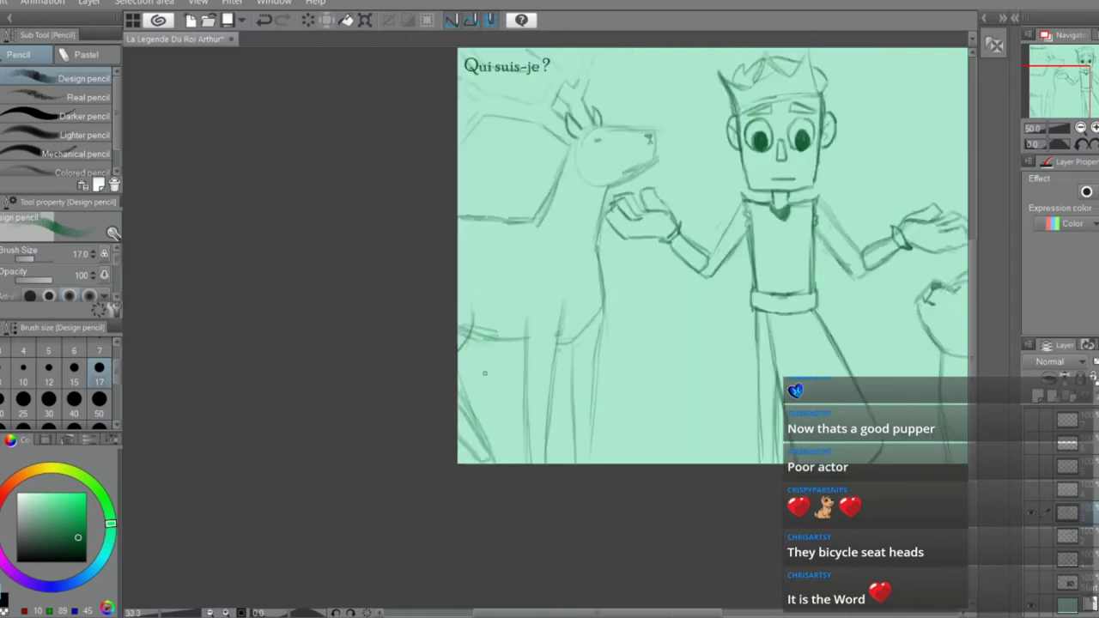
pyautogui.scroll(3, 584, 412)
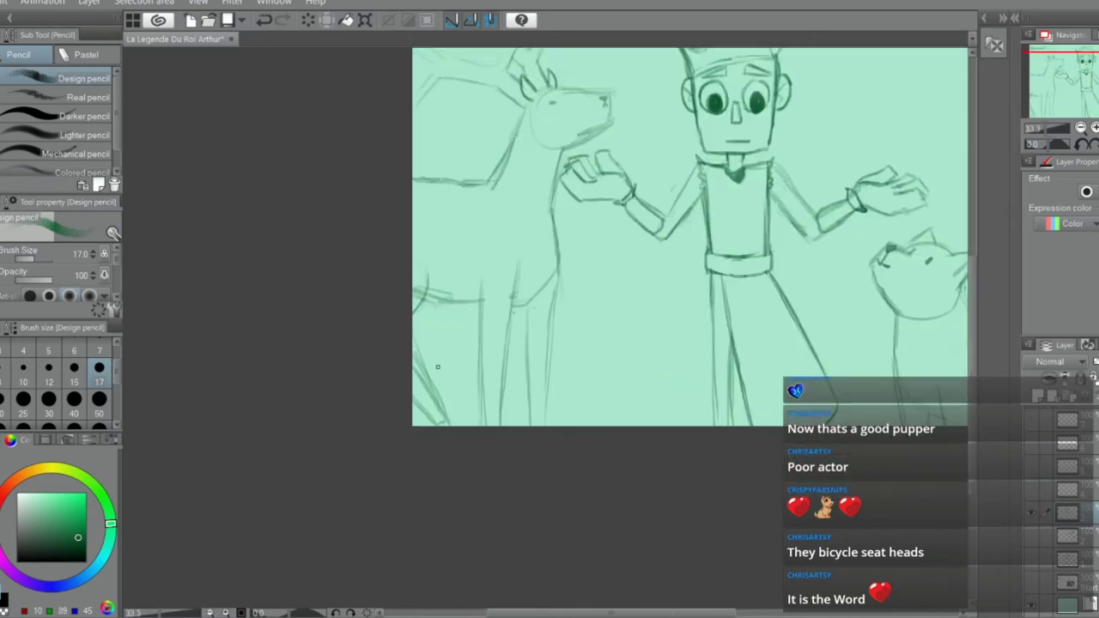
pyautogui.hotkey('ctrl', 'z')
pyautogui.hotkey('ctrl', 'z')
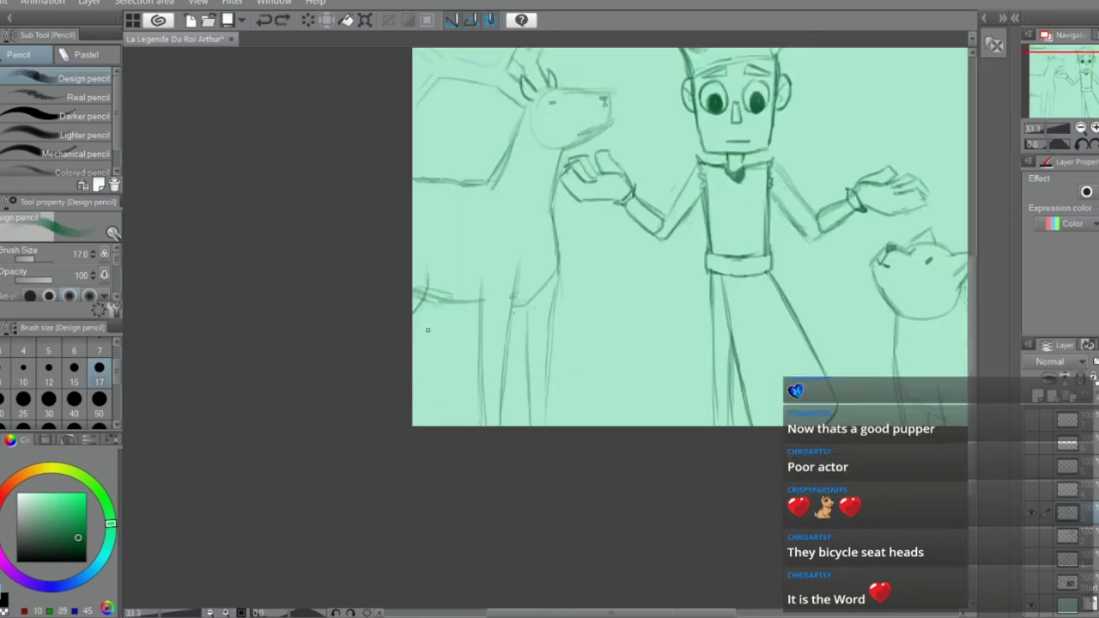
pyautogui.moveTo(434, 278); pyautogui.dragTo(420, 313)
pyautogui.moveTo(414, 384); pyautogui.dragTo(434, 427)
pyautogui.hotkey('ctrl', 'z')
pyautogui.hotkey('ctrl', 'z')
# Erase the stray hind-leg strokes, redraw the deer's belly line, and sketch a light hind leg at the panel's side edge
pyautogui.press('e')
pyautogui.moveTo(430, 286); pyautogui.dragTo(407, 309)
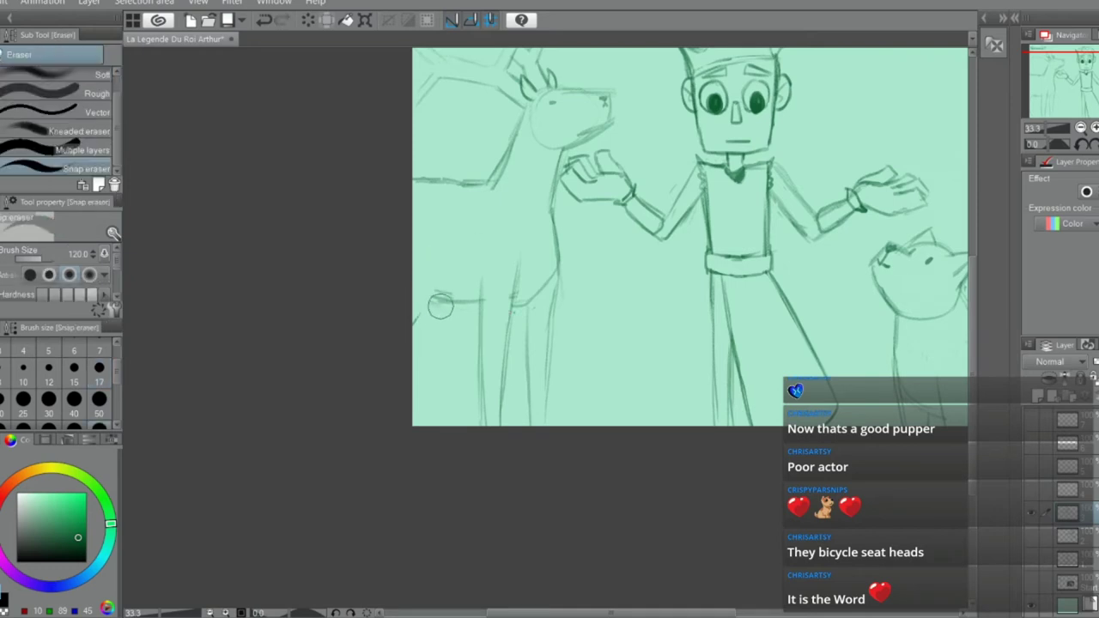
pyautogui.press('p')
pyautogui.moveTo(528, 294); pyautogui.dragTo(421, 314)
pyautogui.press('e')
pyautogui.moveTo(499, 304); pyautogui.dragTo(490, 301)
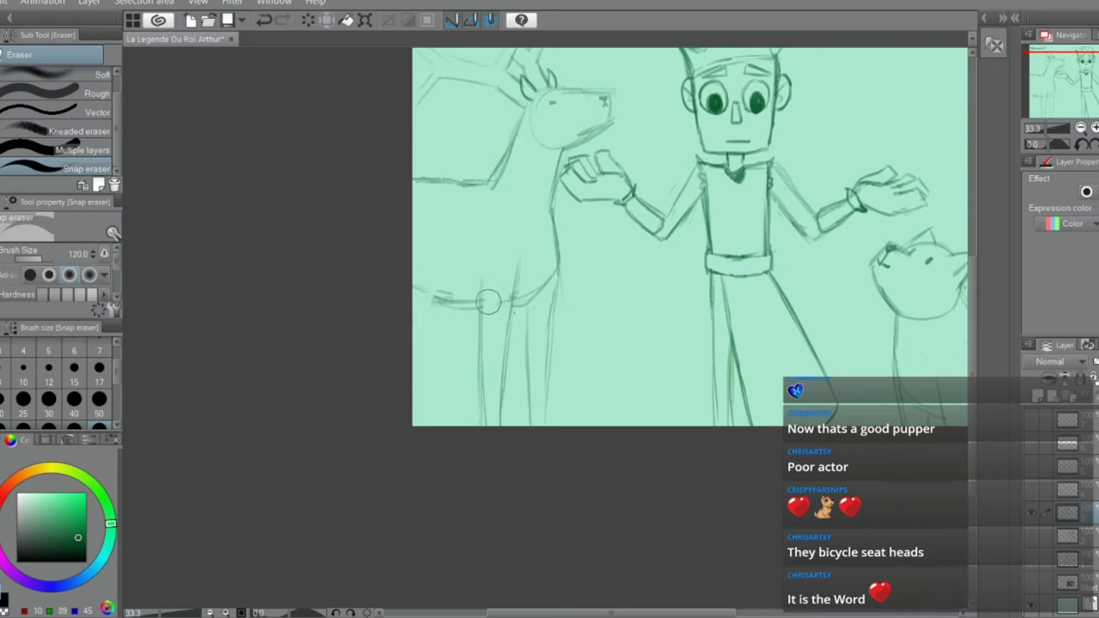
pyautogui.press('p')
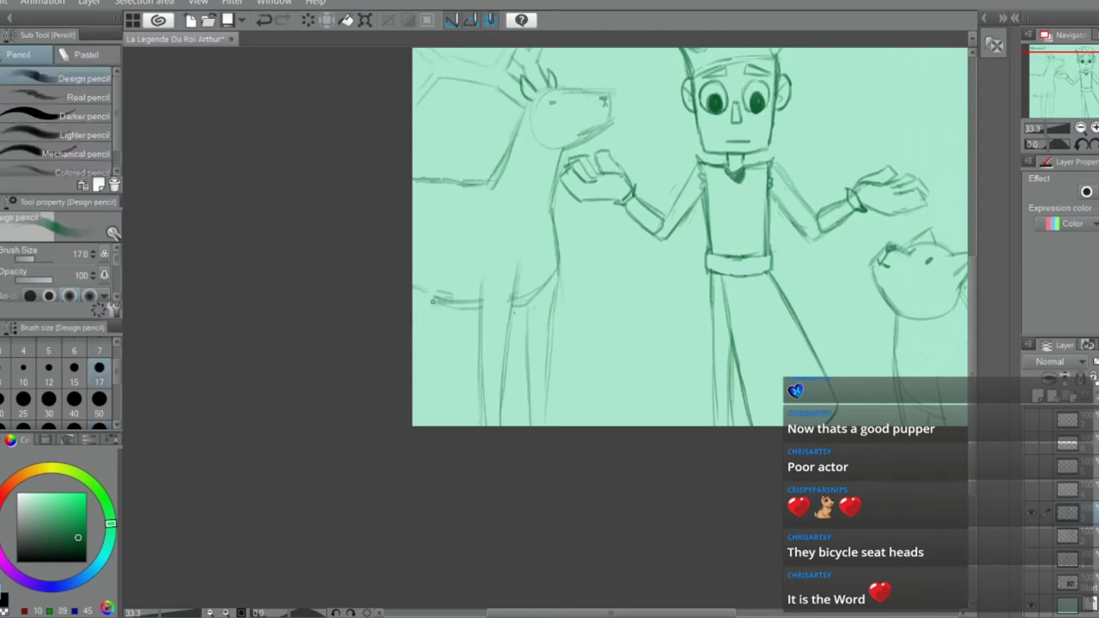
pyautogui.moveTo(416, 323); pyautogui.dragTo(433, 280)
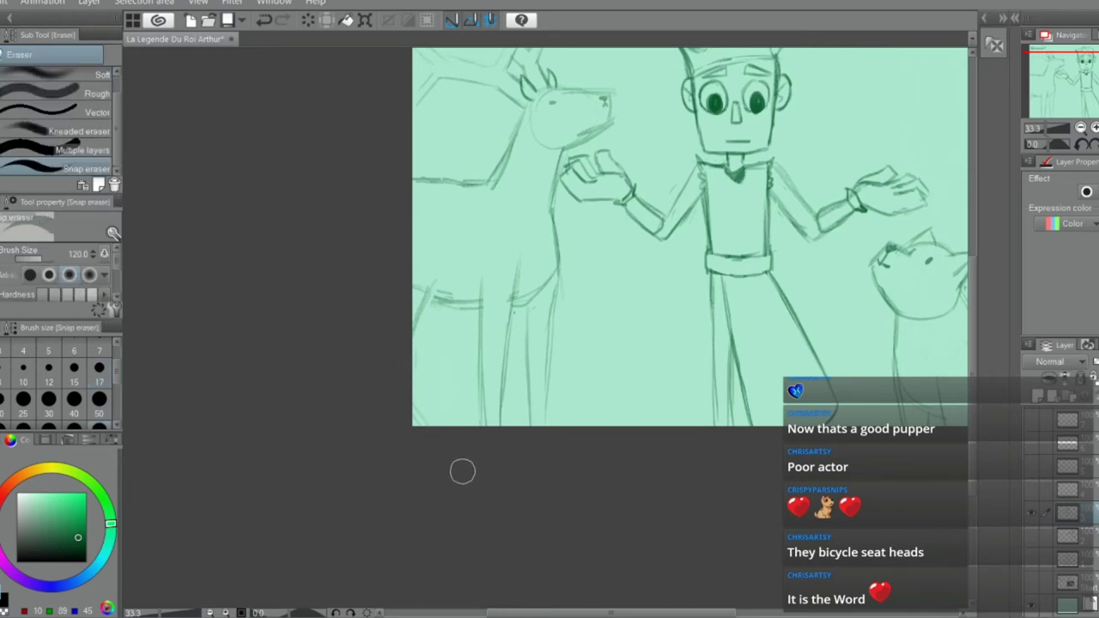
# Hide the "Qui suis-je ?" panel and show the title panel "Chibi's guide to: La Légende Du Roi Arthur (For Dummies)"
pyautogui.scroll(-3, 461, 471)
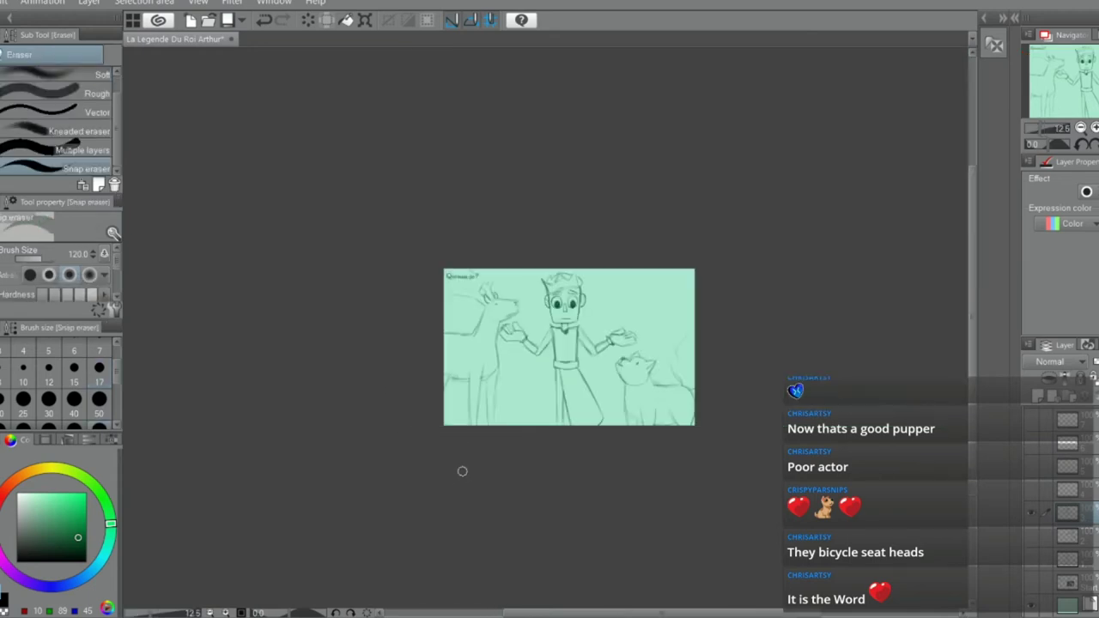
pyautogui.scroll(2, 462, 471)
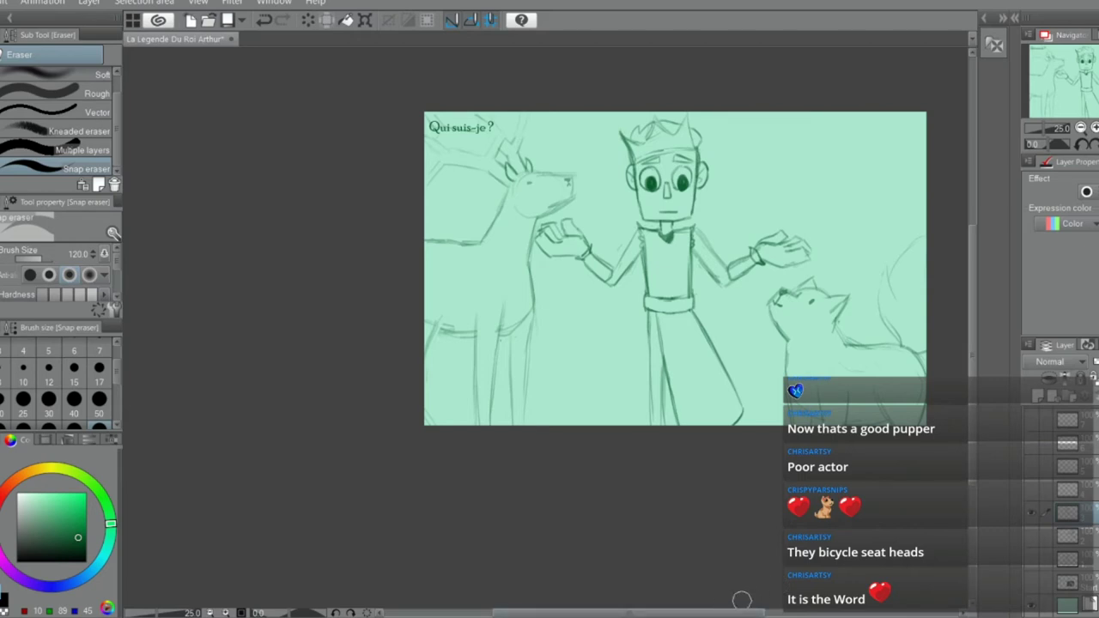
pyautogui.moveTo(697, 615); pyautogui.dragTo(740, 615)
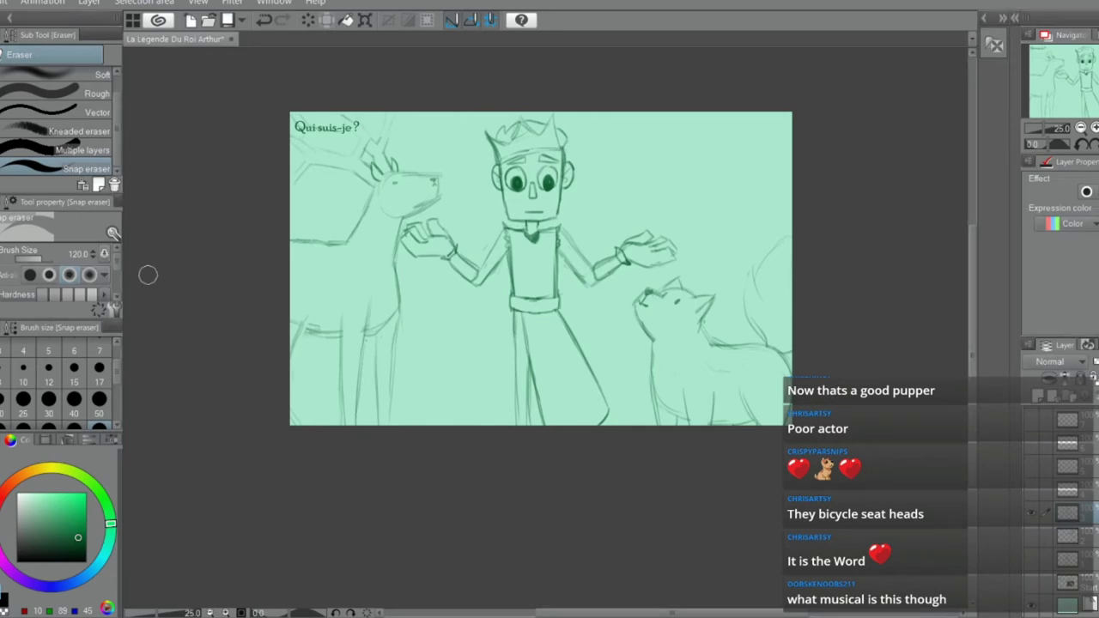
pyautogui.scroll(2, 411, 233)
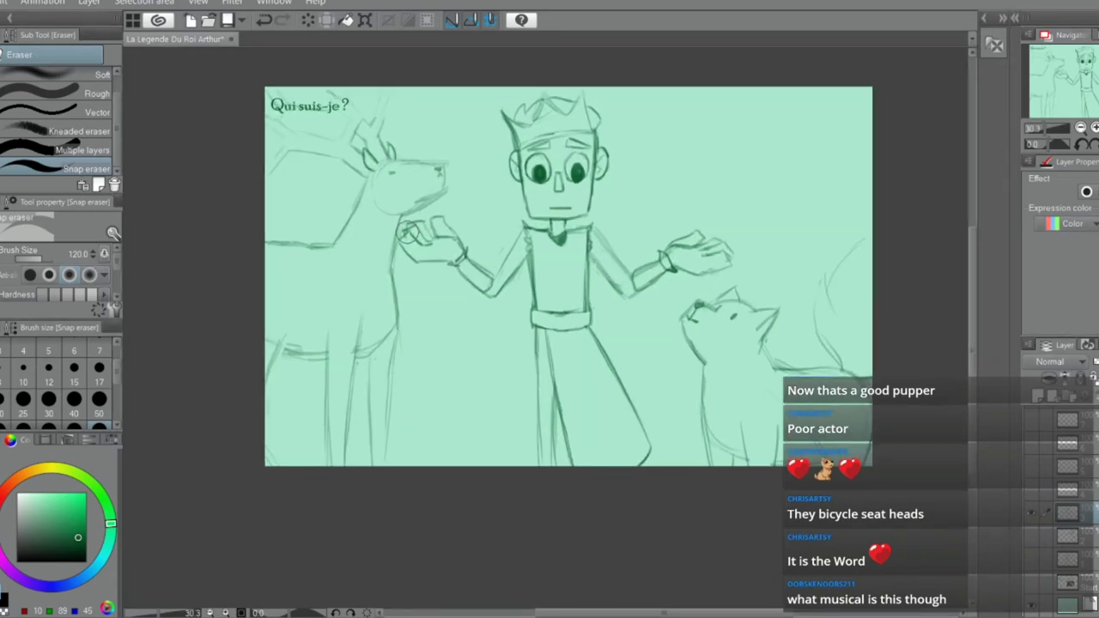
pyautogui.click(1028, 515)
pyautogui.click(1030, 590)
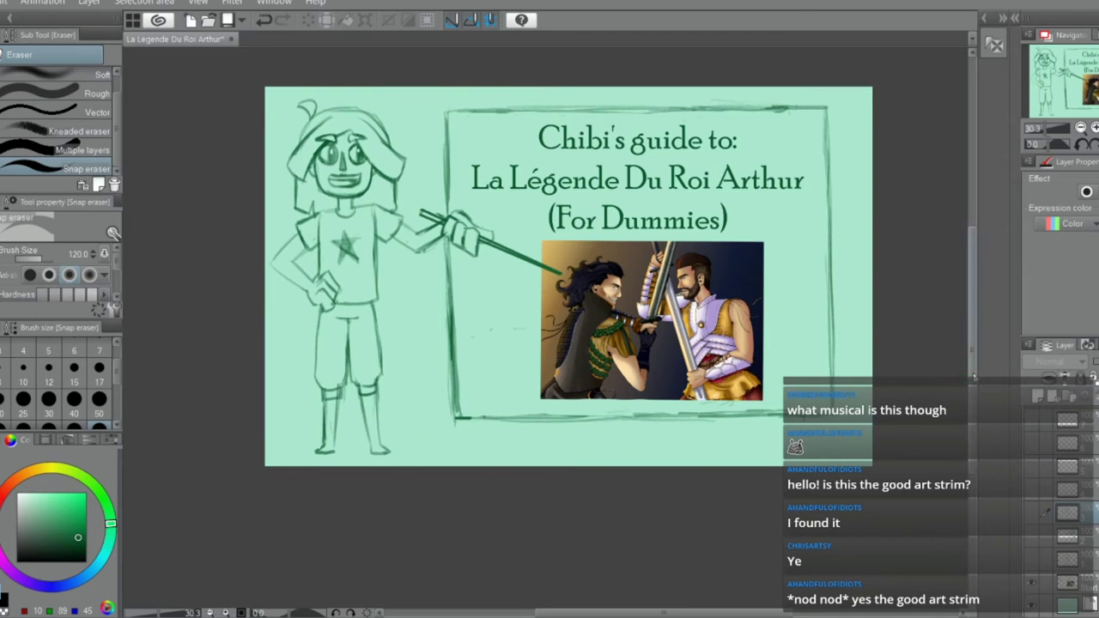
pyautogui.moveTo(973, 374); pyautogui.dragTo(974, 366)
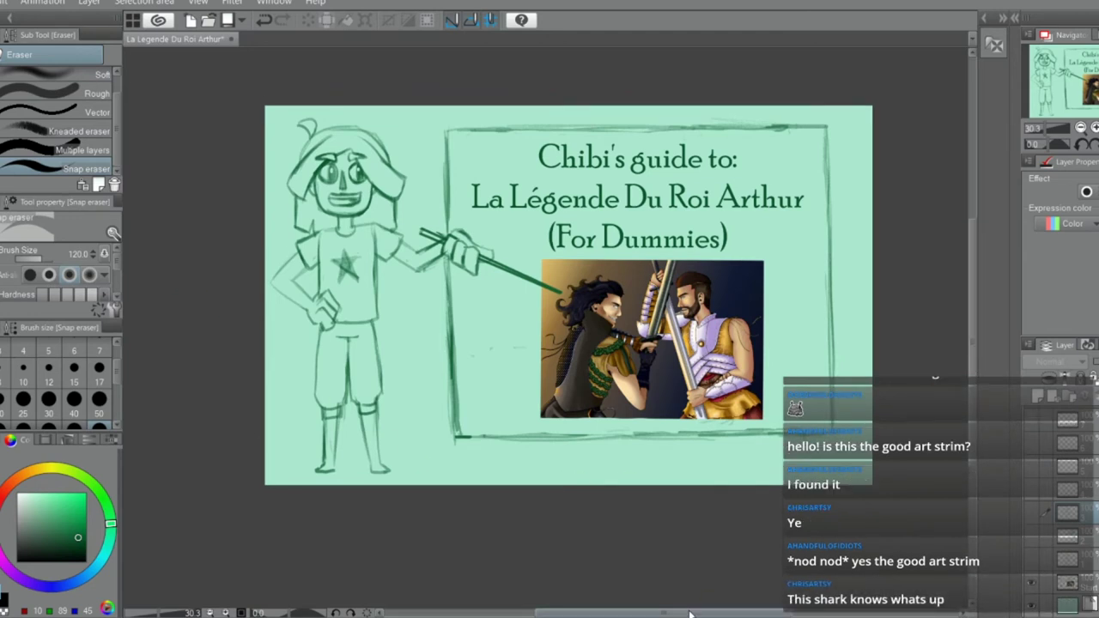
pyautogui.moveTo(690, 613); pyautogui.dragTo(698, 613)
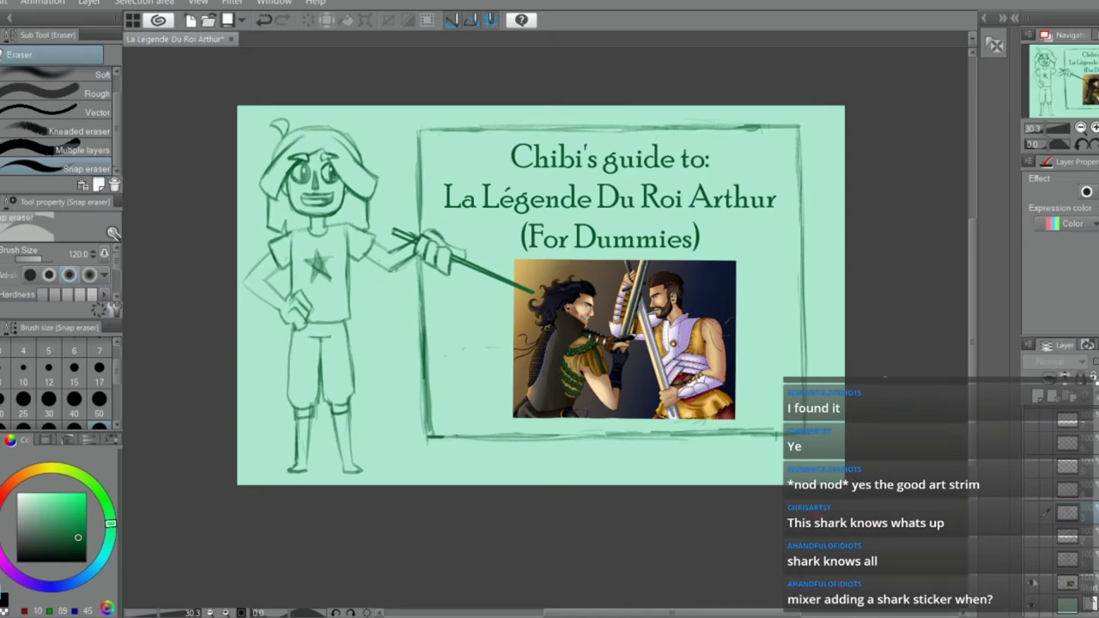
# Hide the title panel, show the "L'Ouverture d'Excalibur" panel for review, and hide it again
pyautogui.click(1031, 584)
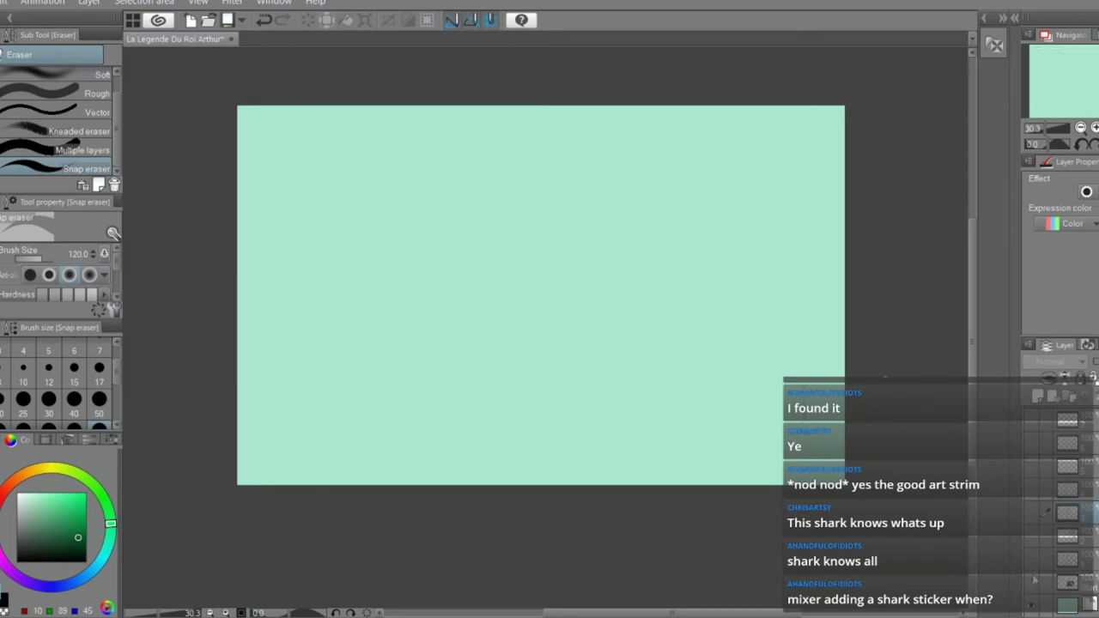
pyautogui.click(1032, 563)
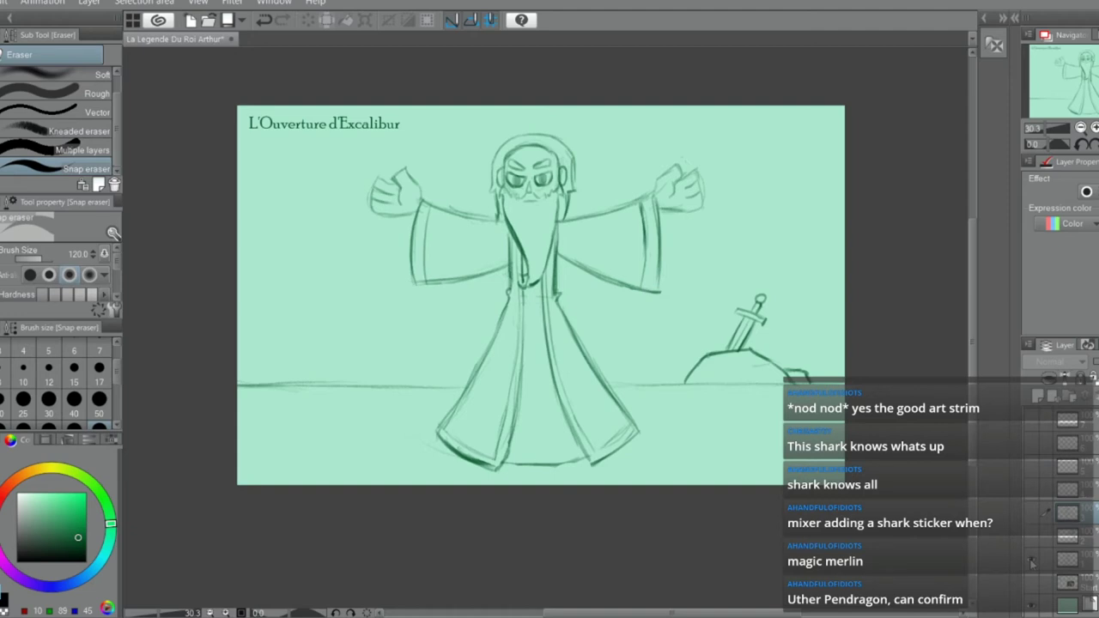
pyautogui.click(1030, 560)
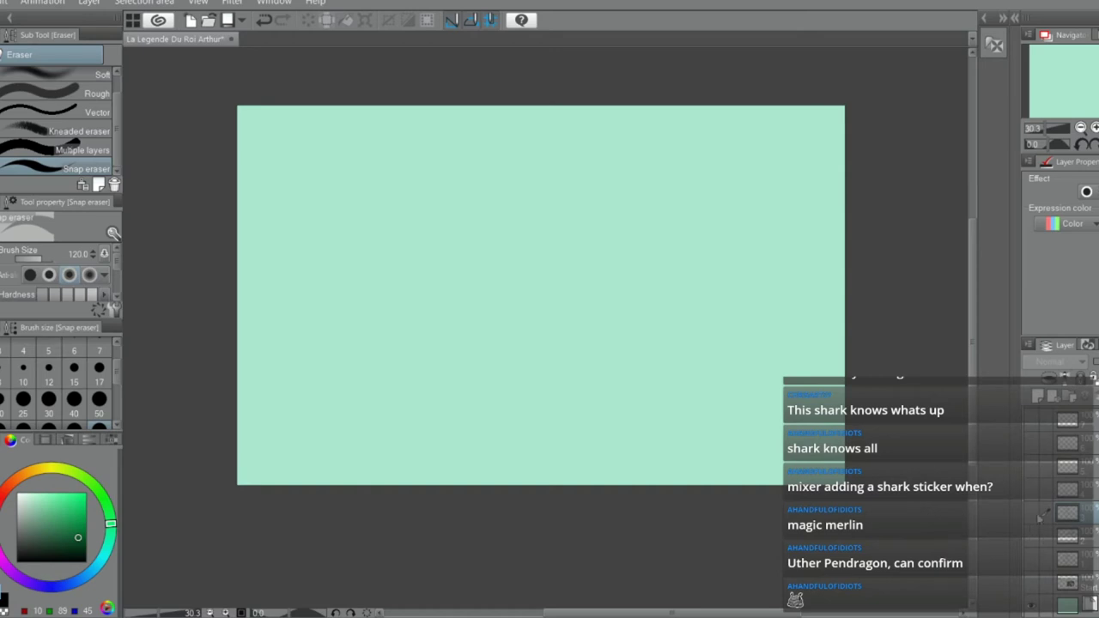
# Show the "Advienne que pourra" panel for review, and replace it with the "Qui suis-je ?" panel
pyautogui.click(1037, 513)
pyautogui.click(1037, 513)
pyautogui.click(1035, 536)
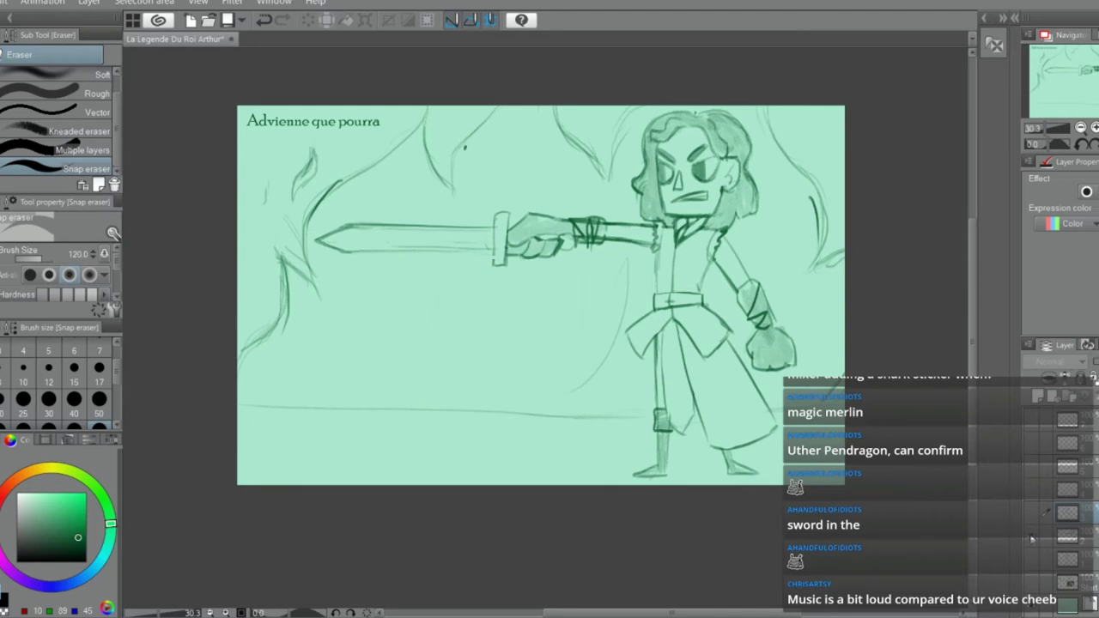
pyautogui.click(1033, 513)
pyautogui.click(1030, 515)
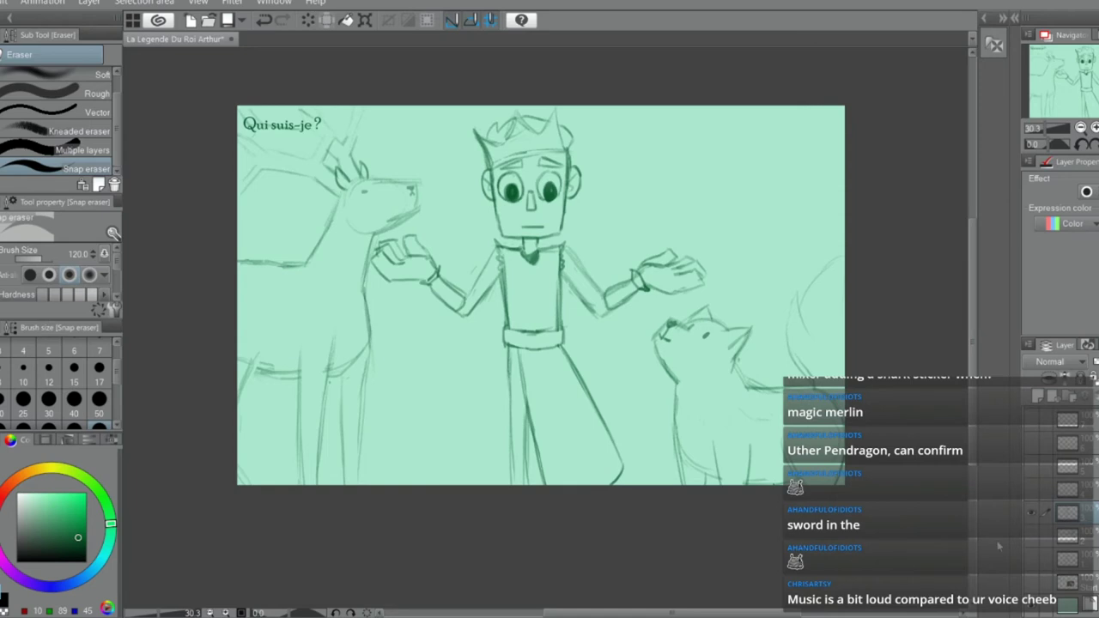
# Hide the "Qui suis-je ?" panel, show the empty "La Danse des guerriers" panel, and switch to the Design pencil
pyautogui.click(1033, 515)
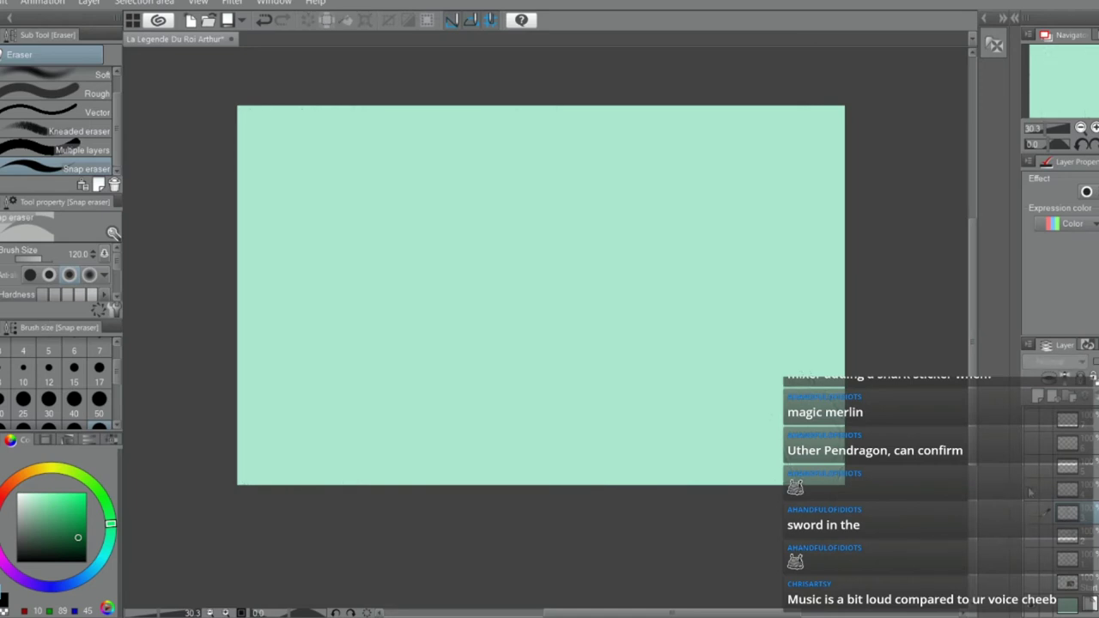
pyautogui.click(1030, 490)
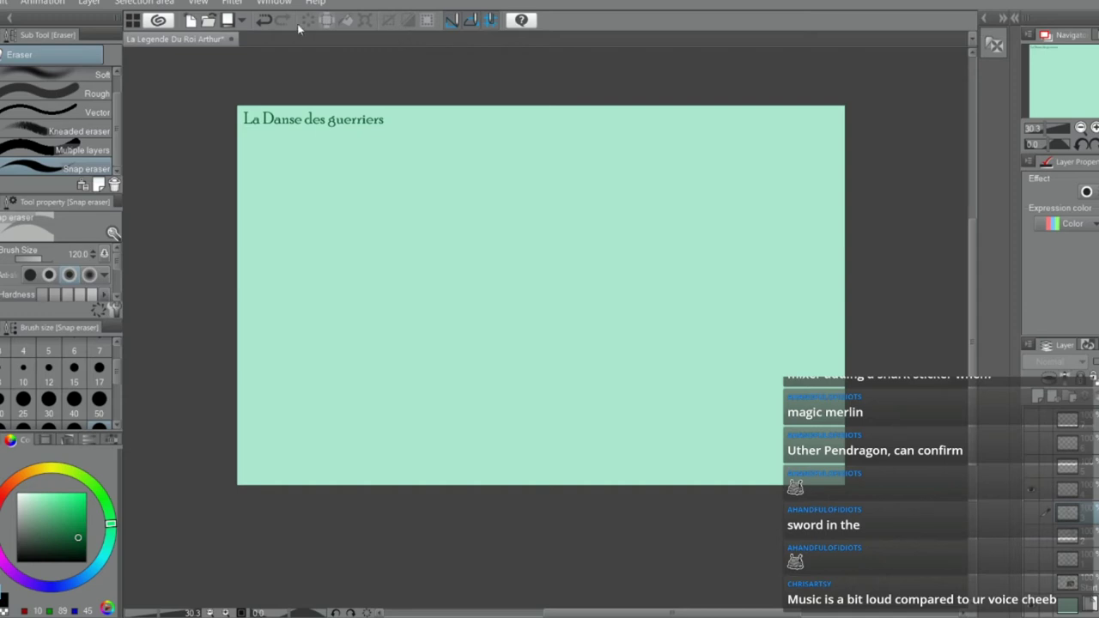
pyautogui.press('p')
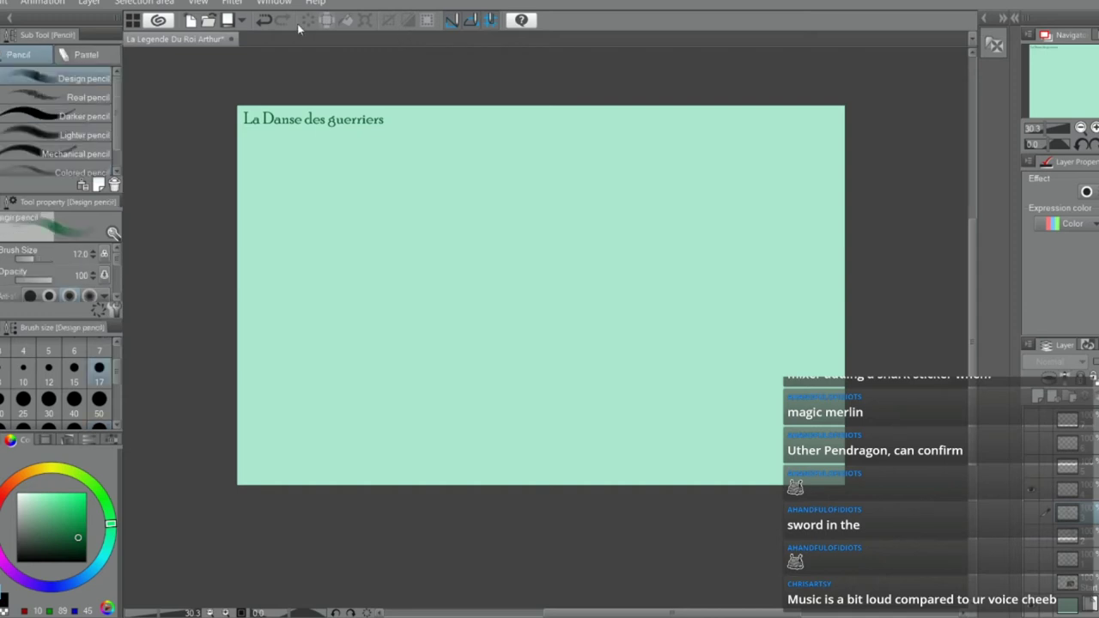
# Select the panel's drawing layer and sketch a head with a round cranium and an angular jaw
pyautogui.click(1085, 495)
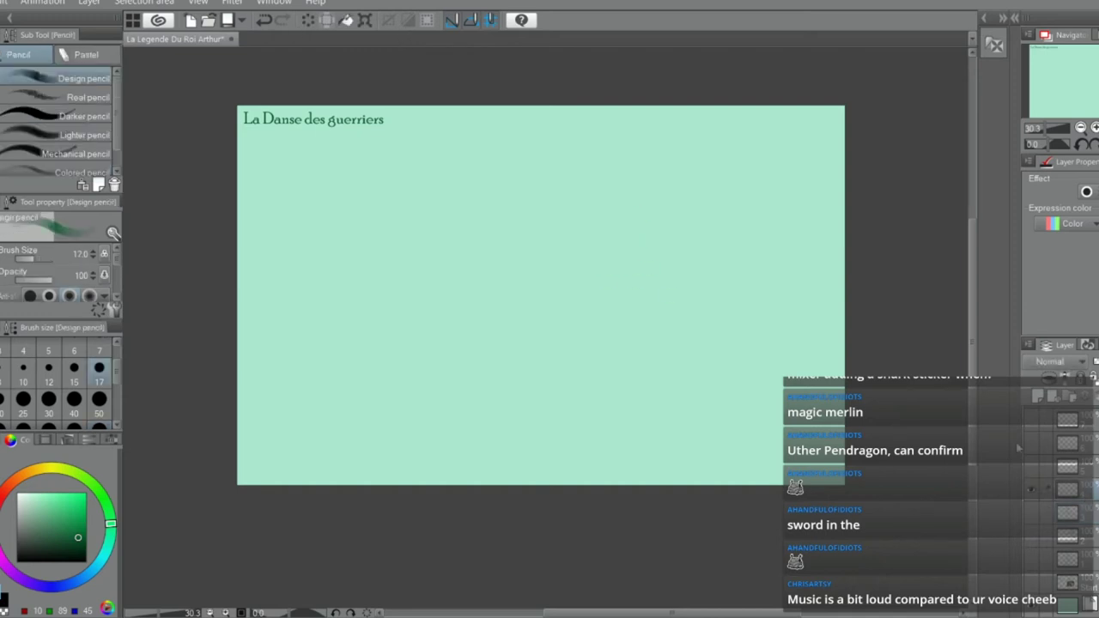
pyautogui.moveTo(636, 164)
pyautogui.mouseDown()
pyautogui.moveTo(635, 221)
pyautogui.moveTo(620, 163)
pyautogui.moveTo(635, 214)
pyautogui.moveTo(601, 193)
pyautogui.moveTo(592, 237)
pyautogui.mouseUp()
pyautogui.hotkey('ctrl', 'z')
pyautogui.moveTo(581, 192)
pyautogui.mouseDown()
pyautogui.moveTo(594, 256)
pyautogui.moveTo(654, 239)
pyautogui.mouseUp()
pyautogui.scroll(1, 588, 214)
pyautogui.hotkey('ctrl', 'z')
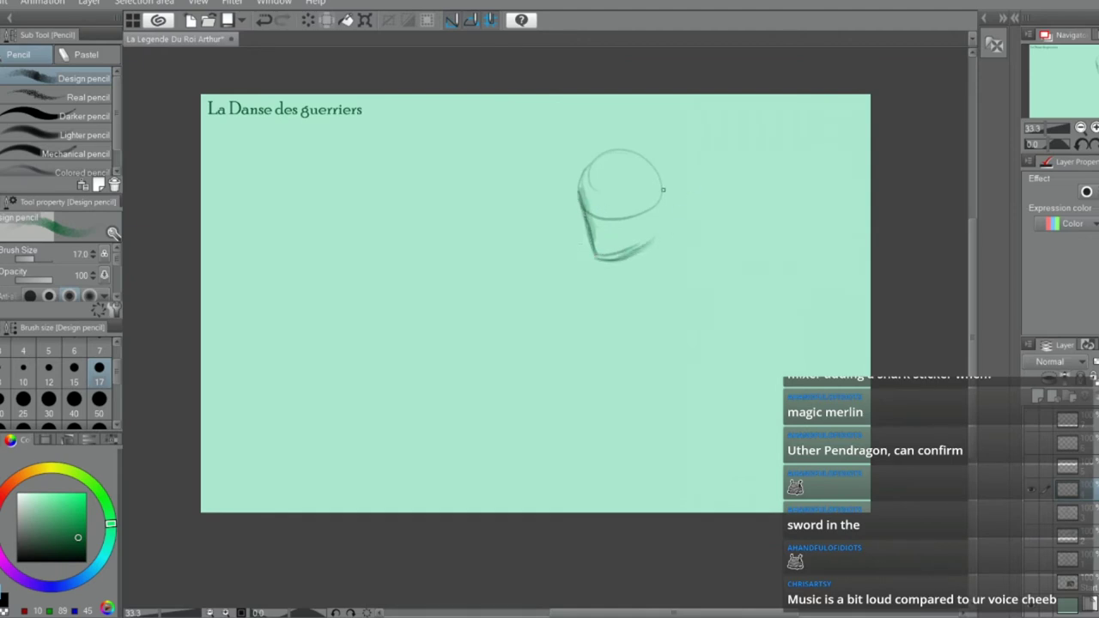
# Sketch the back edge of the face from the cranium down to the jaw
pyautogui.moveTo(635, 164); pyautogui.dragTo(645, 231)
pyautogui.hotkey('ctrl', 'z')
pyautogui.moveTo(652, 182); pyautogui.dragTo(658, 232)
pyautogui.moveTo(657, 213); pyautogui.dragTo(661, 242)
pyautogui.moveTo(656, 180); pyautogui.dragTo(661, 215)
# Hide the "La Danse des guerriers" panel, look at the title panel for reference, and return to the head sketch
pyautogui.click(1031, 489)
pyautogui.click(1030, 585)
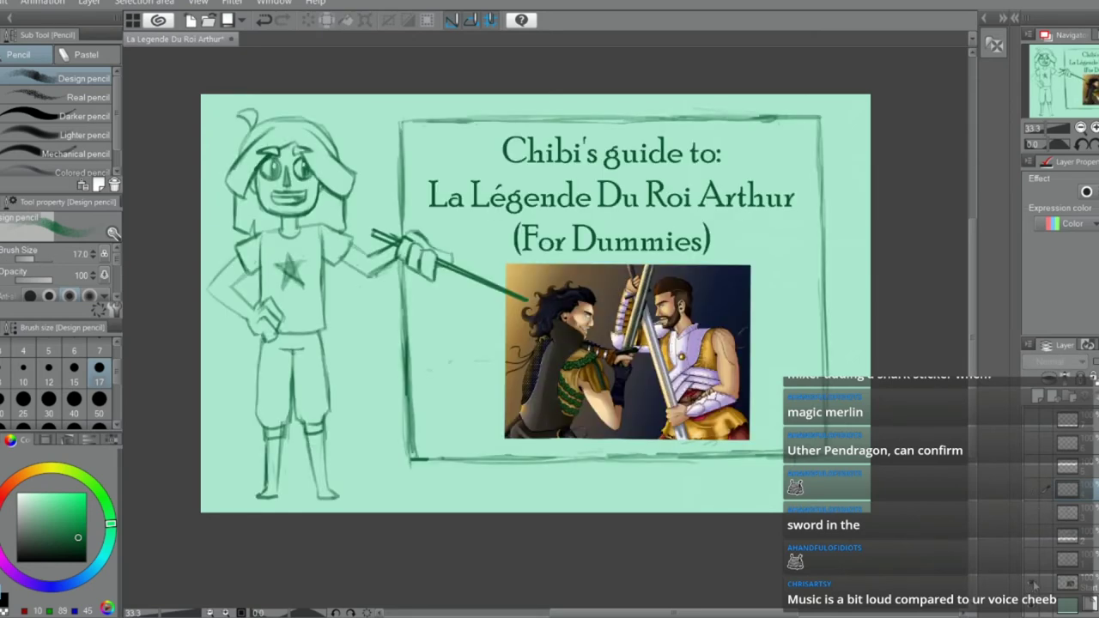
pyautogui.click(1033, 584)
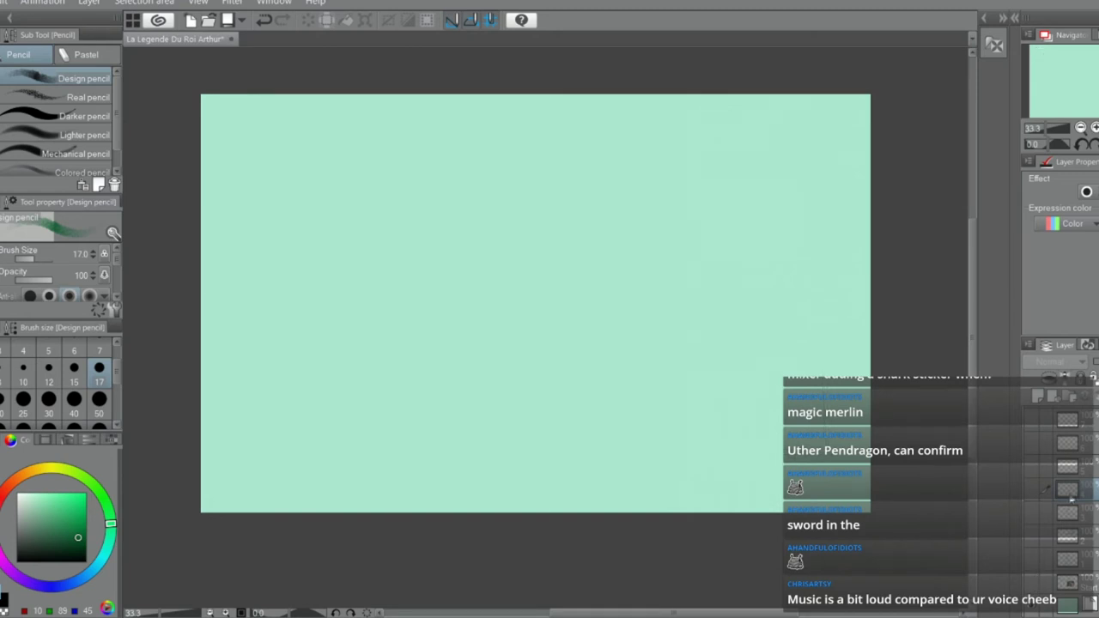
pyautogui.click(1036, 491)
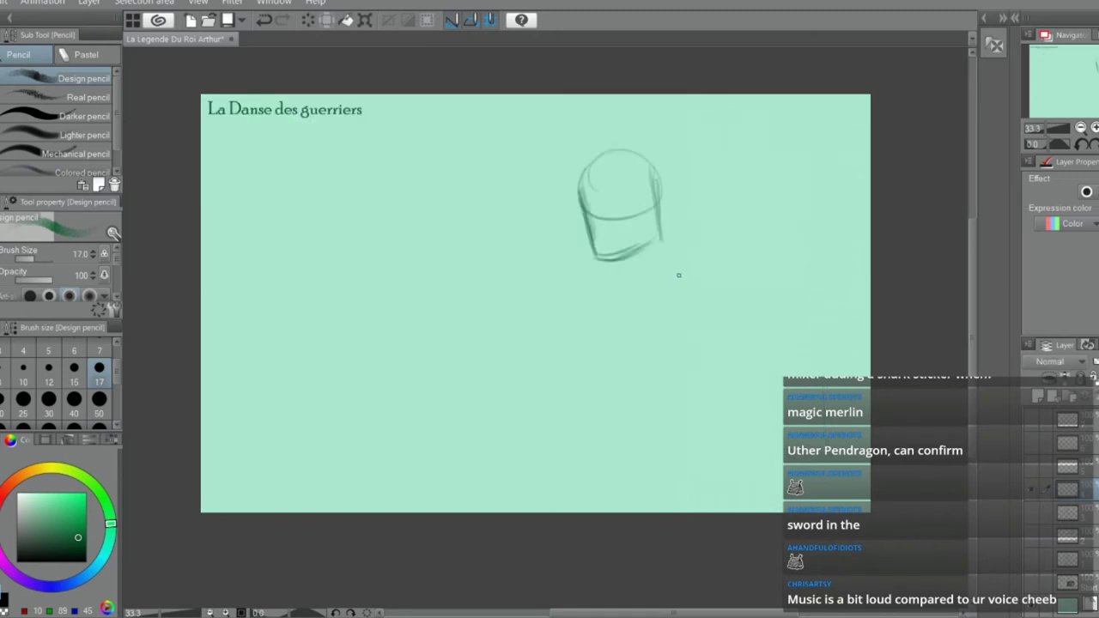
# Clean up the jawline and sketch the rounded ear and two short neck lines
pyautogui.press('e')
pyautogui.moveTo(660, 241)
pyautogui.mouseDown()
pyautogui.moveTo(608, 250)
pyautogui.moveTo(662, 239)
pyautogui.moveTo(608, 271)
pyautogui.moveTo(668, 235)
pyautogui.moveTo(601, 259)
pyautogui.mouseUp()
pyautogui.press('p')
pyautogui.press('e')
pyautogui.press('p')
pyautogui.moveTo(653, 190)
pyautogui.mouseDown()
pyautogui.moveTo(660, 172)
pyautogui.moveTo(659, 212)
pyautogui.moveTo(668, 178)
pyautogui.moveTo(661, 209)
pyautogui.moveTo(676, 194)
pyautogui.moveTo(662, 251)
pyautogui.moveTo(643, 256)
pyautogui.mouseUp()
pyautogui.hotkey('ctrl', 'z')
pyautogui.hotkey('ctrl', 'z')
pyautogui.hotkey('ctrl', 'z')
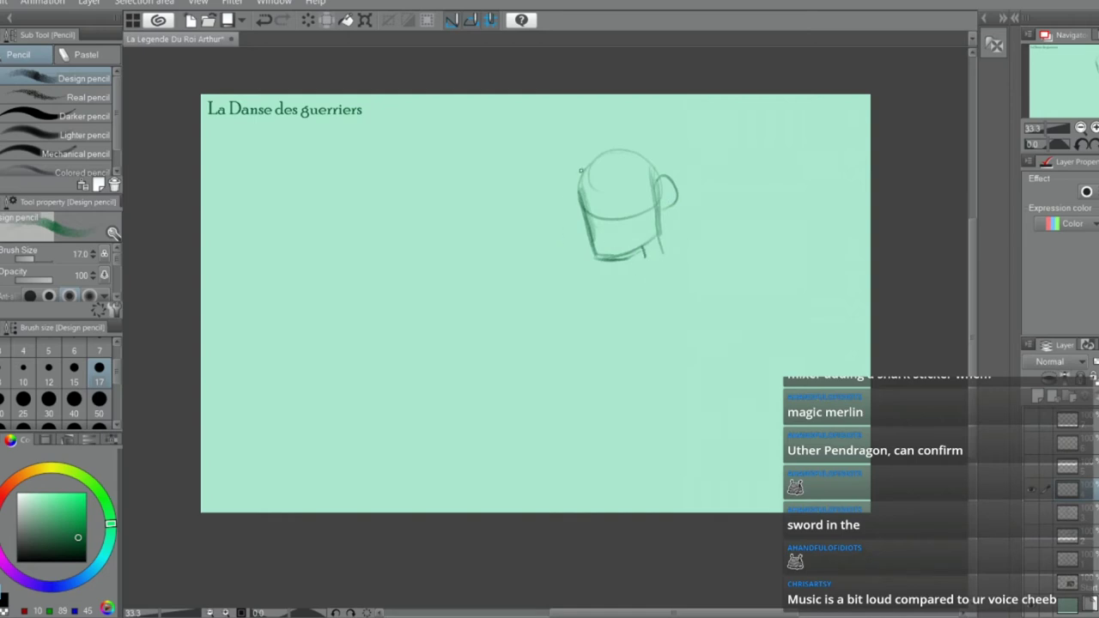
# Sketch the tall, swept-back hair outline with a pointed tip and a triangular sideburn in front of the ear
pyautogui.scroll(1, 580, 171)
pyautogui.moveTo(585, 208)
pyautogui.mouseDown()
pyautogui.moveTo(571, 128)
pyautogui.moveTo(558, 125)
pyautogui.moveTo(660, 96)
pyautogui.mouseUp()
pyautogui.hotkey('ctrl', 'z')
pyautogui.moveTo(558, 113); pyautogui.dragTo(718, 118)
pyautogui.hotkey('ctrl', 'z')
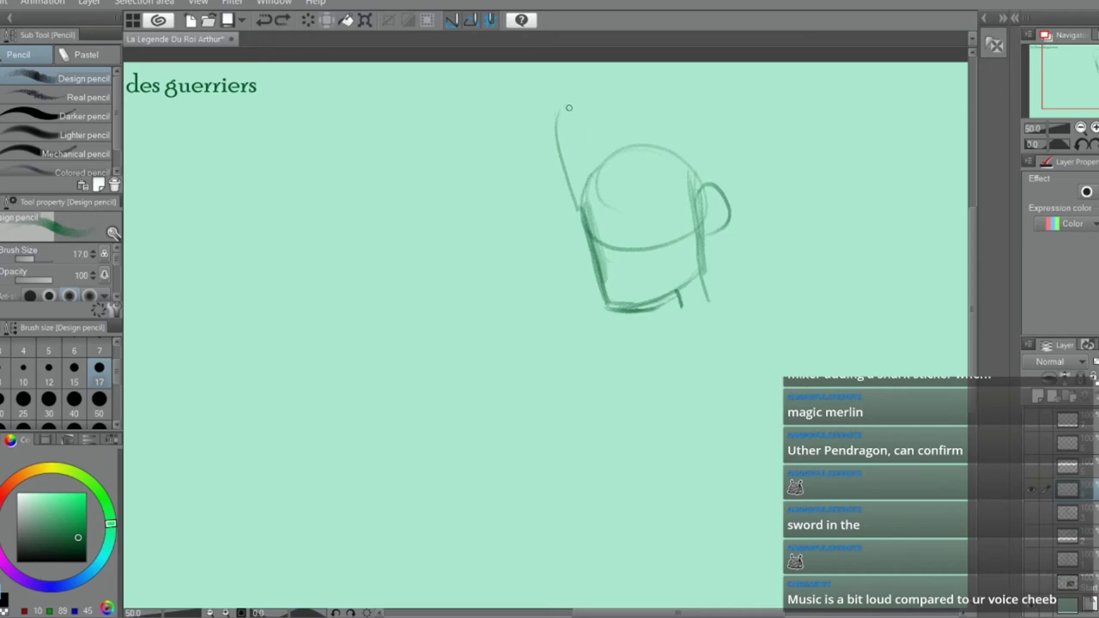
pyautogui.moveTo(568, 107)
pyautogui.mouseDown()
pyautogui.moveTo(727, 109)
pyautogui.moveTo(696, 103)
pyautogui.moveTo(725, 105)
pyautogui.moveTo(699, 121)
pyautogui.moveTo(741, 117)
pyautogui.moveTo(727, 140)
pyautogui.moveTo(735, 153)
pyautogui.moveTo(712, 161)
pyautogui.moveTo(709, 174)
pyautogui.moveTo(674, 170)
pyautogui.moveTo(709, 166)
pyautogui.moveTo(708, 184)
pyautogui.moveTo(670, 172)
pyautogui.mouseUp()
pyautogui.hotkey('ctrl', 'z')
pyautogui.moveTo(672, 168)
pyautogui.mouseDown()
pyautogui.moveTo(687, 214)
pyautogui.moveTo(684, 203)
pyautogui.moveTo(593, 179)
pyautogui.moveTo(593, 202)
pyautogui.mouseUp()
pyautogui.hotkey('ctrl', 'z')
pyautogui.hotkey('ctrl', 'z')
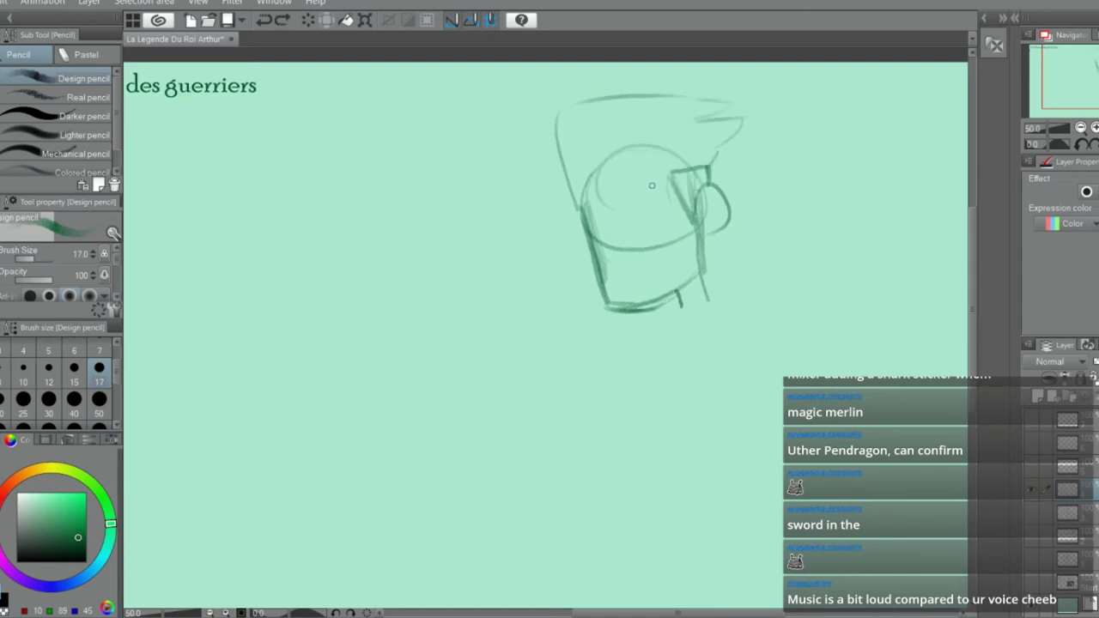
# Draw the hairline across the forehead, erase the cranium circle above it, and redraw the hair's front and top
pyautogui.moveTo(672, 172)
pyautogui.mouseDown()
pyautogui.moveTo(575, 203)
pyautogui.moveTo(588, 179)
pyautogui.moveTo(672, 138)
pyautogui.moveTo(630, 157)
pyautogui.moveTo(658, 160)
pyautogui.moveTo(580, 183)
pyautogui.moveTo(599, 165)
pyautogui.moveTo(580, 168)
pyautogui.moveTo(564, 95)
pyautogui.moveTo(559, 157)
pyautogui.moveTo(564, 135)
pyautogui.moveTo(674, 89)
pyautogui.mouseUp()
pyautogui.press('e')
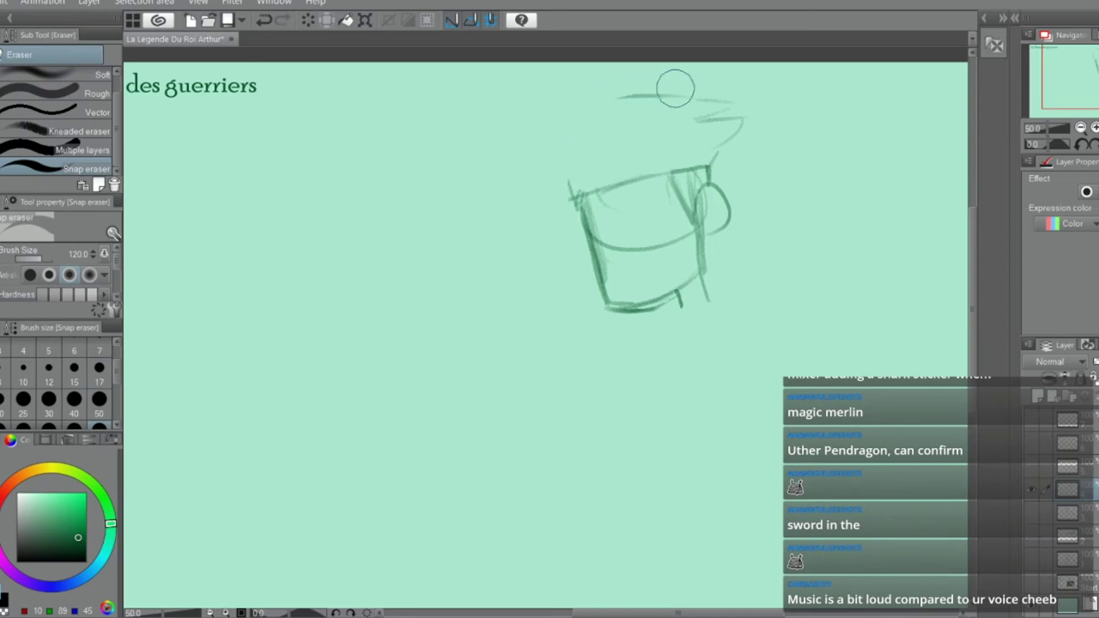
pyautogui.press('p')
pyautogui.moveTo(575, 196)
pyautogui.mouseDown()
pyautogui.moveTo(582, 157)
pyautogui.moveTo(577, 166)
pyautogui.moveTo(605, 126)
pyautogui.mouseUp()
pyautogui.hotkey('ctrl', 'z')
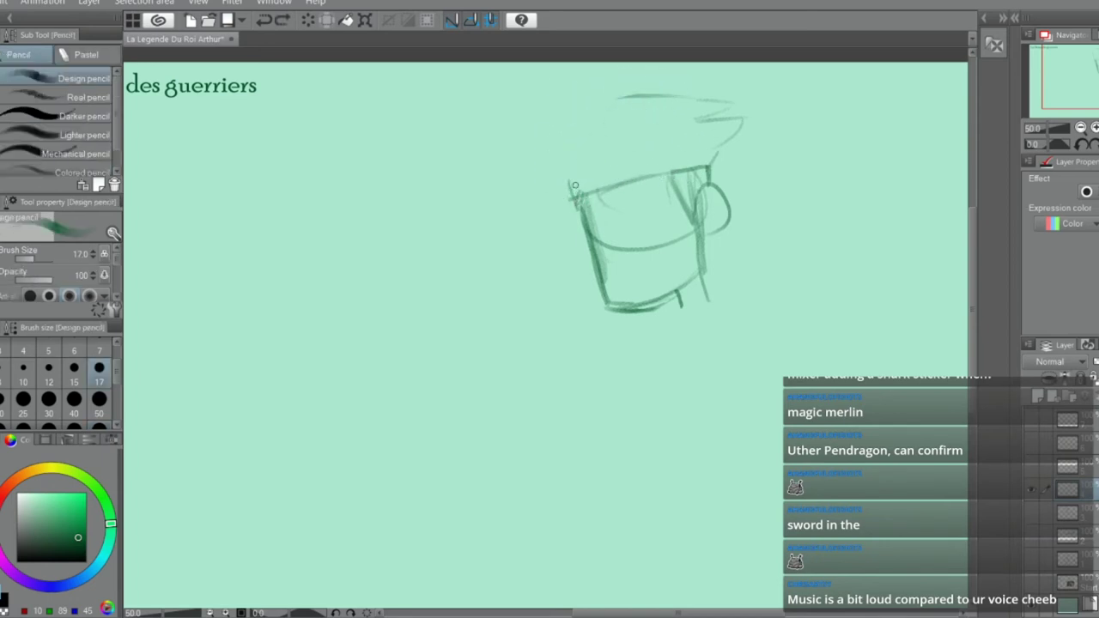
pyautogui.moveTo(573, 196)
pyautogui.mouseDown()
pyautogui.moveTo(559, 135)
pyautogui.moveTo(576, 96)
pyautogui.moveTo(633, 95)
pyautogui.mouseUp()
pyautogui.moveTo(567, 118); pyautogui.dragTo(665, 104)
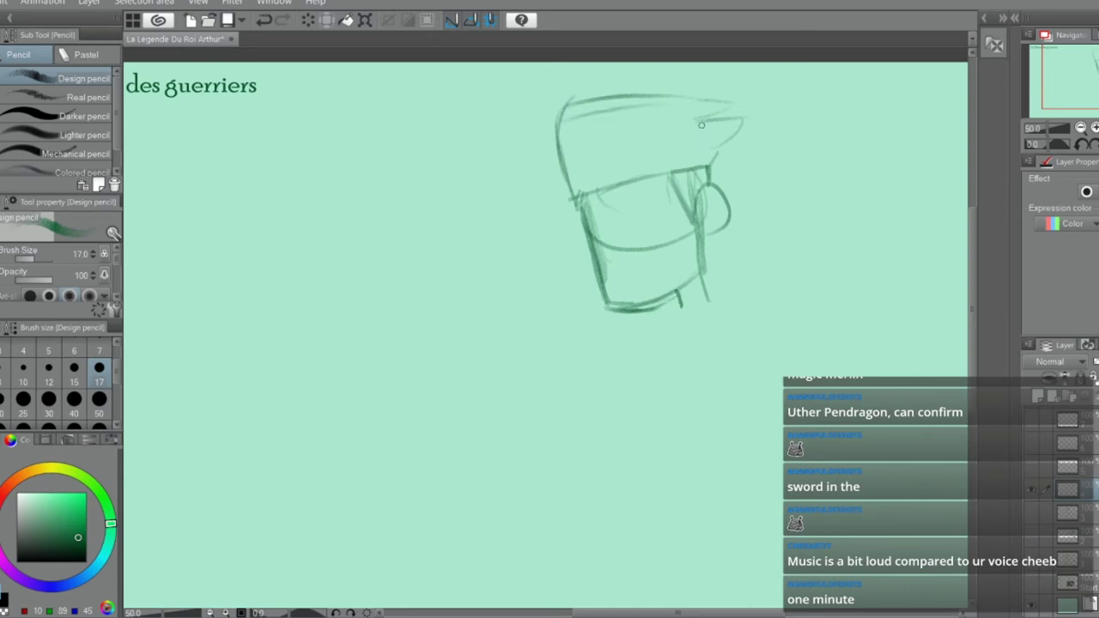
pyautogui.hotkey('ctrl', 'z')
pyautogui.moveTo(579, 104); pyautogui.dragTo(721, 114)
# Erase the rough lines on top of the hair and redraw its upper edge and notched tip
pyautogui.press('e')
pyautogui.moveTo(649, 96); pyautogui.dragTo(729, 108)
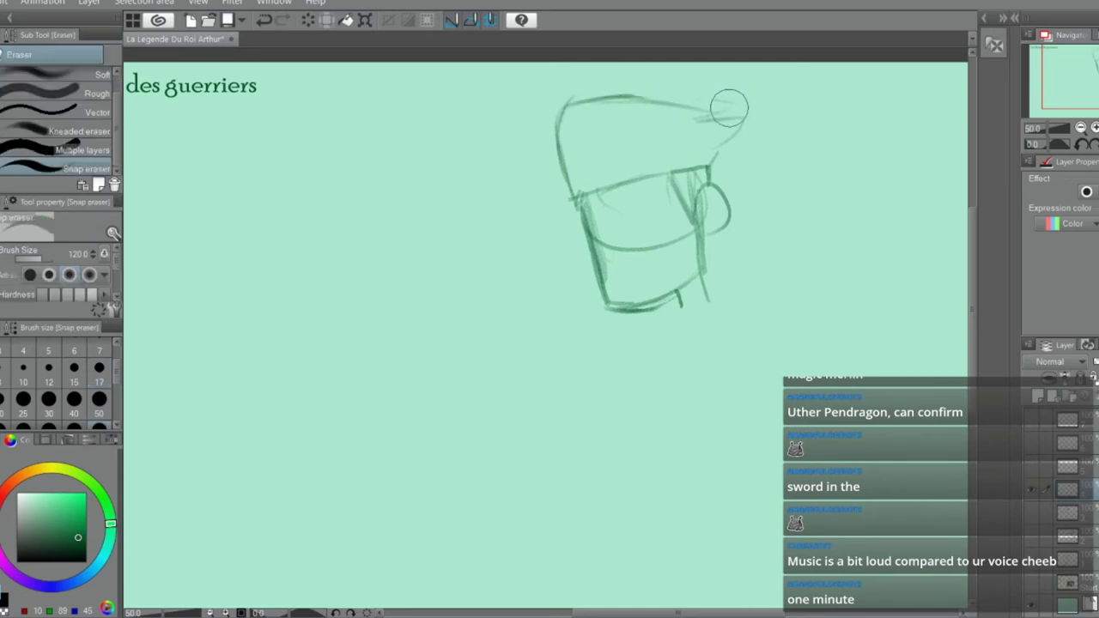
pyautogui.press('p')
pyautogui.moveTo(611, 108)
pyautogui.mouseDown()
pyautogui.moveTo(726, 111)
pyautogui.moveTo(620, 105)
pyautogui.moveTo(647, 103)
pyautogui.mouseUp()
pyautogui.press('e')
pyautogui.press('b')
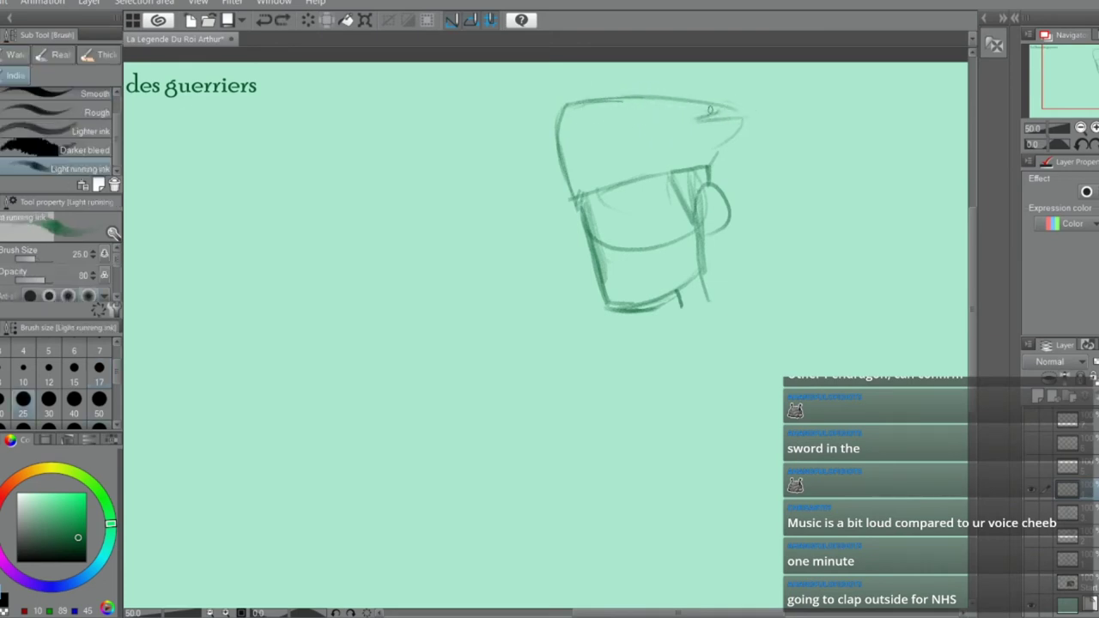
pyautogui.press('p')
pyautogui.moveTo(694, 118); pyautogui.dragTo(720, 107)
pyautogui.moveTo(649, 95)
pyautogui.mouseDown()
pyautogui.moveTo(712, 101)
pyautogui.moveTo(616, 102)
pyautogui.mouseUp()
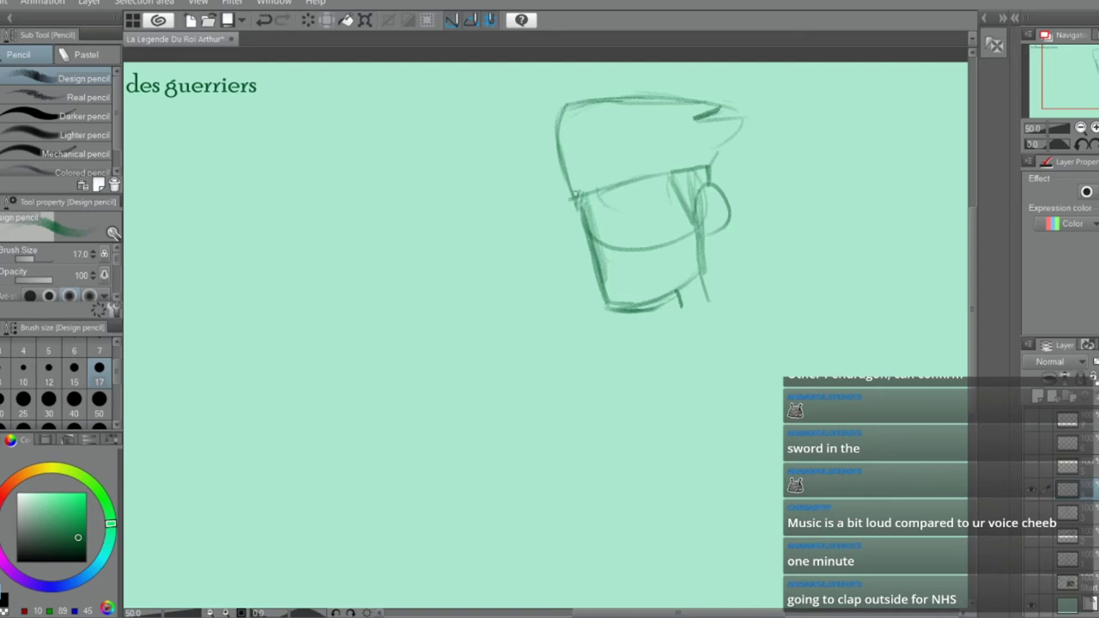
# Sketch a slanted half-closed eye with a shaded pupil and a pointed nose on the face
pyautogui.moveTo(575, 195)
pyautogui.mouseDown()
pyautogui.moveTo(560, 207)
pyautogui.moveTo(668, 170)
pyautogui.mouseUp()
pyautogui.hotkey('ctrl', 'z')
pyautogui.moveTo(589, 223)
pyautogui.mouseDown()
pyautogui.moveTo(581, 257)
pyautogui.moveTo(591, 271)
pyautogui.moveTo(580, 266)
pyautogui.moveTo(626, 213)
pyautogui.moveTo(610, 241)
pyautogui.moveTo(624, 203)
pyautogui.moveTo(628, 233)
pyautogui.moveTo(626, 205)
pyautogui.moveTo(610, 247)
pyautogui.moveTo(600, 228)
pyautogui.moveTo(615, 247)
pyautogui.mouseUp()
pyautogui.hotkey('ctrl', 'z')
pyautogui.hotkey('ctrl', 'z')
pyautogui.hotkey('ctrl', 'z')
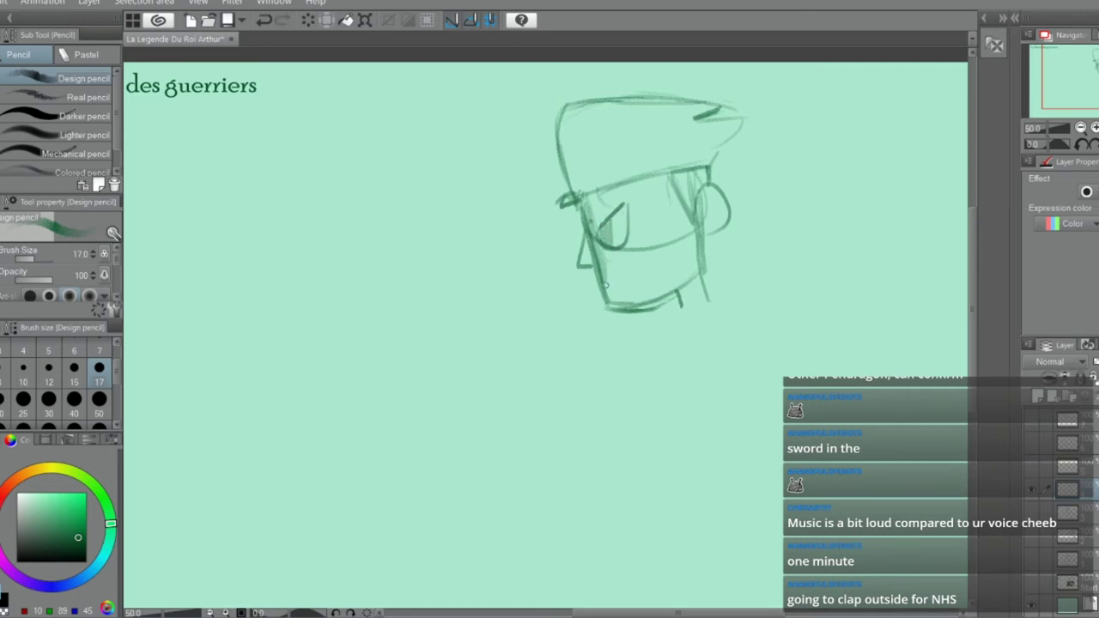
# Undo the slanted eye and redraw it as a round eye with a shaded pupil
pyautogui.moveTo(606, 285)
pyautogui.mouseDown()
pyautogui.moveTo(634, 267)
pyautogui.moveTo(634, 279)
pyautogui.moveTo(604, 284)
pyautogui.mouseUp()
pyautogui.hotkey('ctrl', 'z')
pyautogui.hotkey('ctrl', 'z')
pyautogui.hotkey('ctrl', 'z')
pyautogui.hotkey('ctrl', 'z')
pyautogui.hotkey('ctrl', 'z')
pyautogui.moveTo(618, 234)
pyautogui.mouseDown()
pyautogui.moveTo(621, 204)
pyautogui.moveTo(604, 223)
pyautogui.moveTo(610, 203)
pyautogui.moveTo(619, 232)
pyautogui.moveTo(600, 208)
pyautogui.moveTo(632, 218)
pyautogui.moveTo(598, 199)
pyautogui.moveTo(647, 178)
pyautogui.moveTo(598, 197)
pyautogui.moveTo(668, 171)
pyautogui.moveTo(598, 197)
pyautogui.moveTo(641, 180)
pyautogui.mouseUp()
# Erase the straight hairline and redraw it as a curved arc across the forehead
pyautogui.press('e')
pyautogui.press('p')
pyautogui.moveTo(706, 165)
pyautogui.mouseDown()
pyautogui.moveTo(577, 185)
pyautogui.moveTo(570, 208)
pyautogui.moveTo(585, 196)
pyautogui.moveTo(581, 219)
pyautogui.mouseUp()
pyautogui.press('e')
pyautogui.press('p')
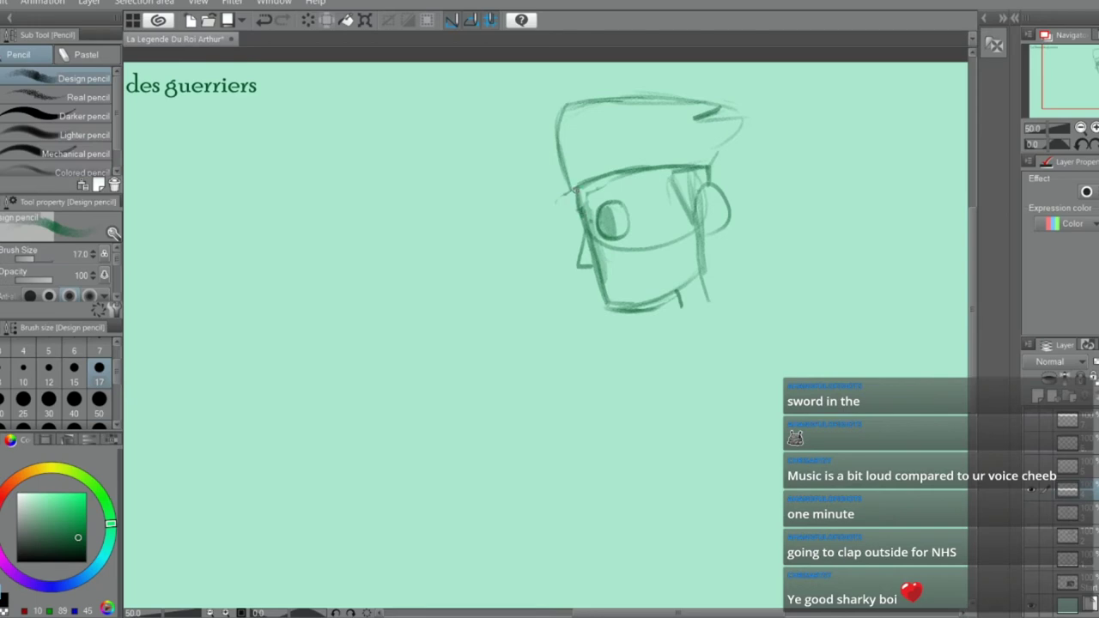
pyautogui.hotkey('ctrl', 'z')
# Lasso the upper part of the hair, move it down closer to the hairline, and deselect it
pyautogui.press('m')
pyautogui.moveTo(730, 156)
pyautogui.mouseDown()
pyautogui.moveTo(616, 152)
pyautogui.moveTo(549, 109)
pyautogui.moveTo(658, 69)
pyautogui.moveTo(777, 120)
pyautogui.mouseUp()
pyautogui.click(723, 182)
pyautogui.moveTo(635, 132); pyautogui.dragTo(639, 167)
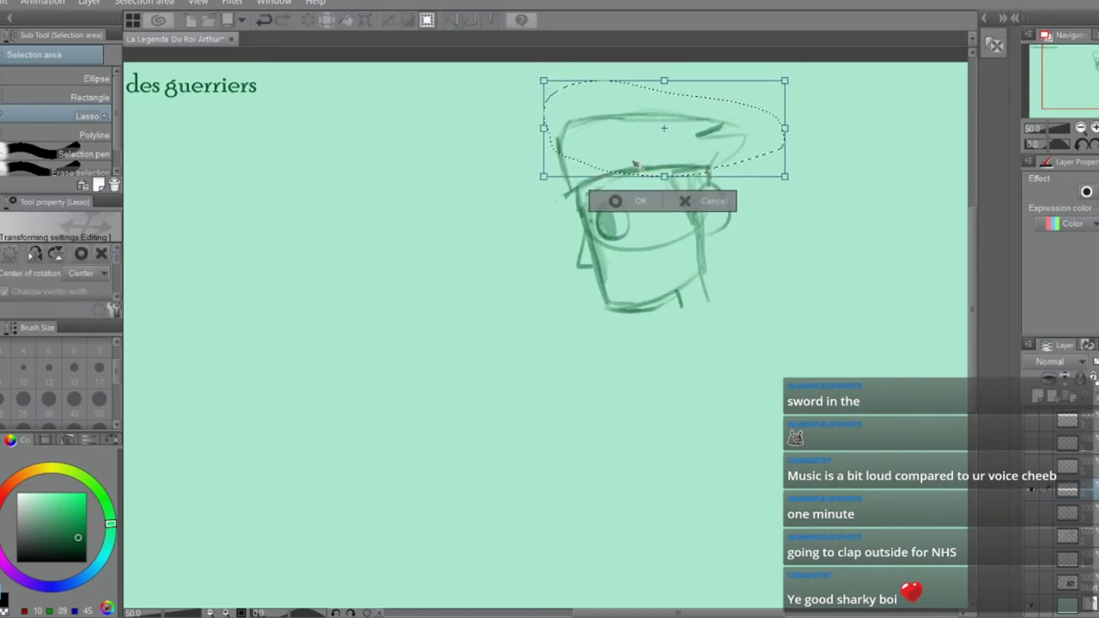
pyautogui.click(616, 200)
pyautogui.hotkey('ctrl', 'd')
# Reconnect the hair's front outline to the hairline and sketch an angled eyebrow above the eye
pyautogui.press('e')
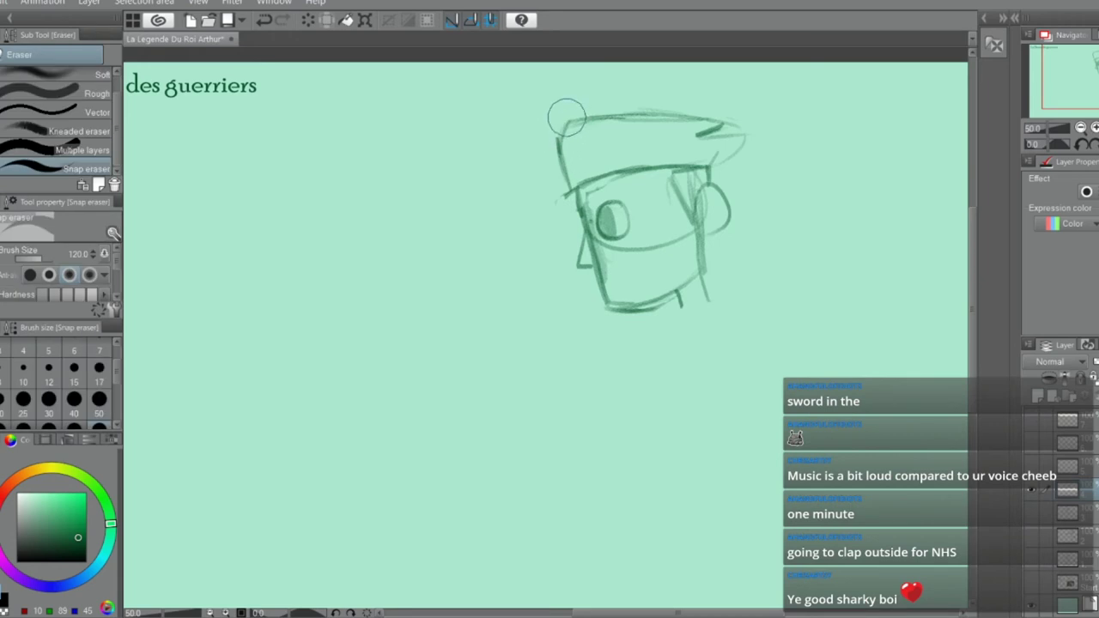
pyautogui.press('m')
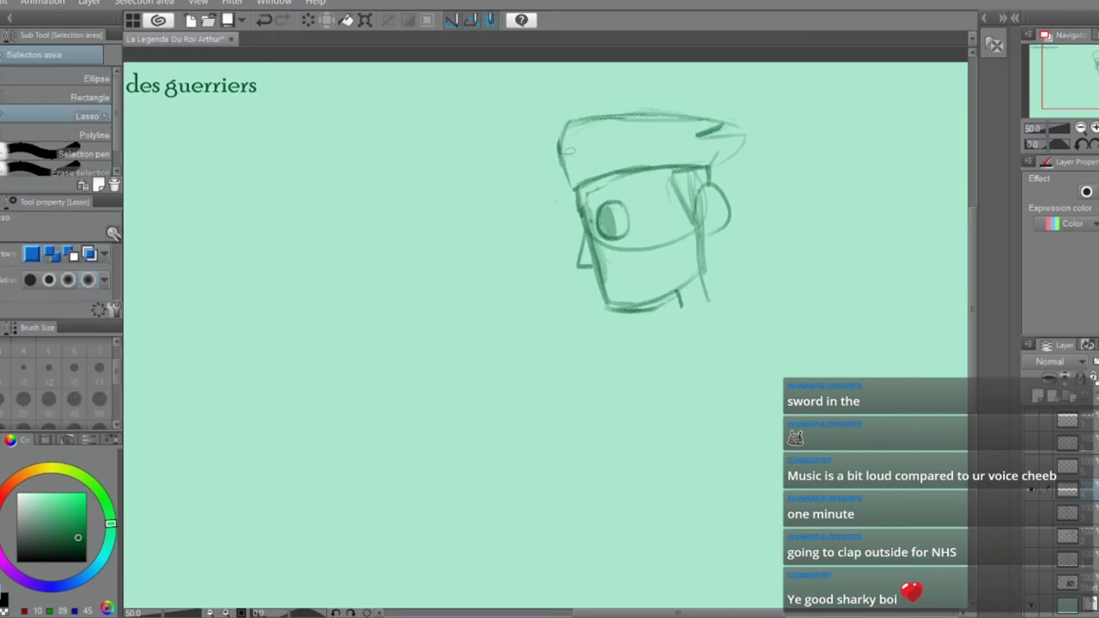
pyautogui.press('p')
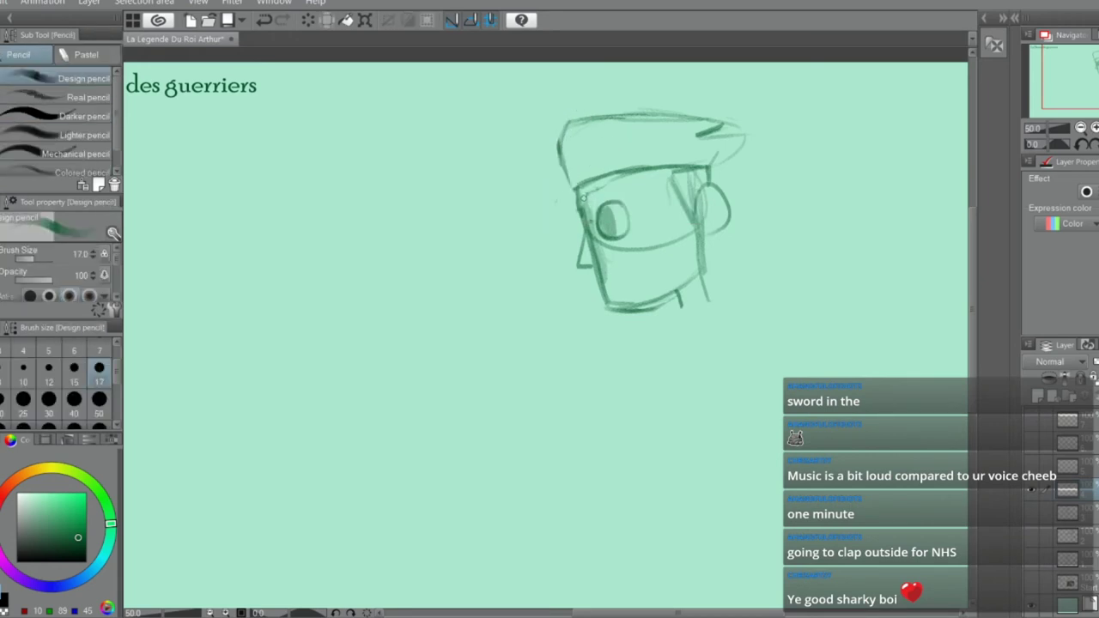
pyautogui.moveTo(586, 196)
pyautogui.mouseDown()
pyautogui.moveTo(616, 175)
pyautogui.moveTo(590, 203)
pyautogui.mouseUp()
pyautogui.hotkey('ctrl', 'z')
# Erase the construction curve across the face and the large ear
pyautogui.press('e')
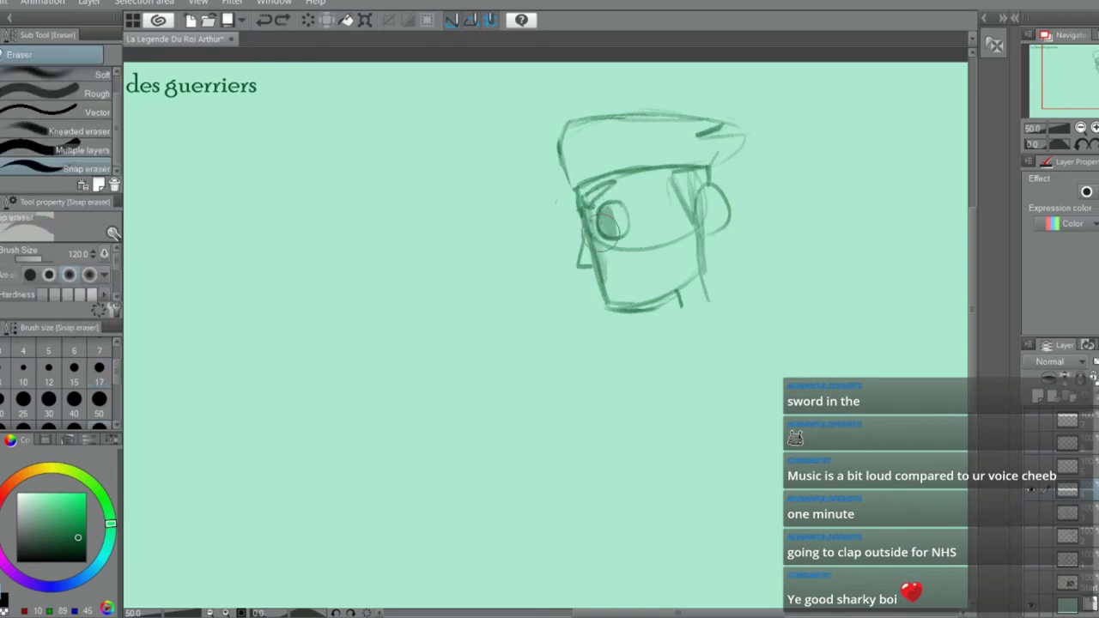
pyautogui.moveTo(599, 250)
pyautogui.mouseDown()
pyautogui.moveTo(618, 263)
pyautogui.moveTo(689, 231)
pyautogui.mouseUp()
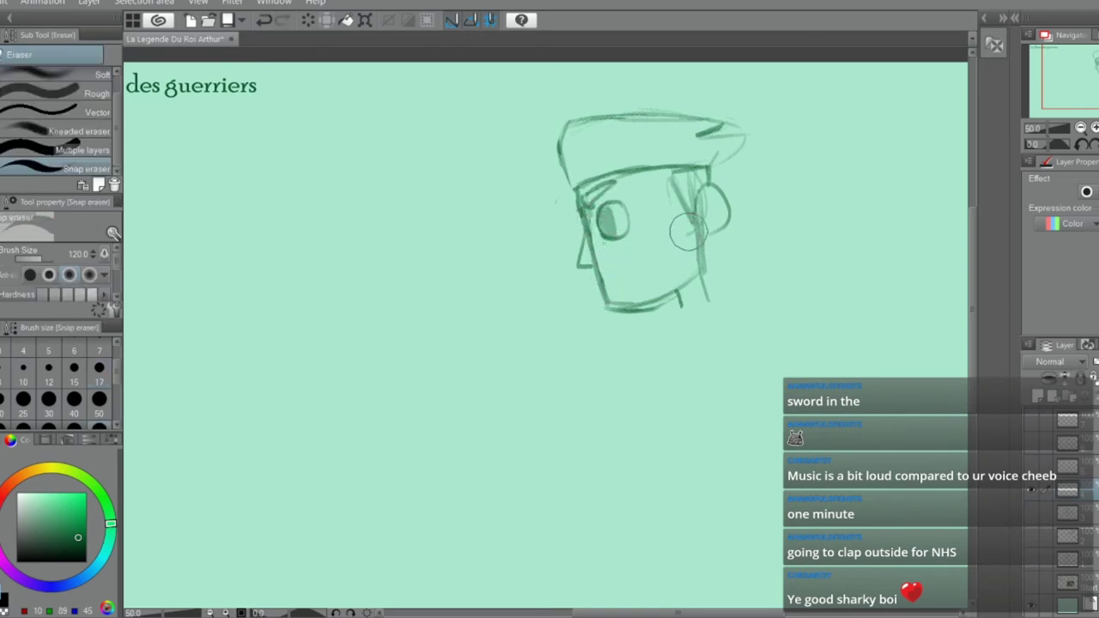
pyautogui.press('p')
pyautogui.press('e')
pyautogui.moveTo(721, 189)
pyautogui.mouseDown()
pyautogui.moveTo(734, 225)
pyautogui.moveTo(712, 234)
pyautogui.mouseUp()
pyautogui.press('p')
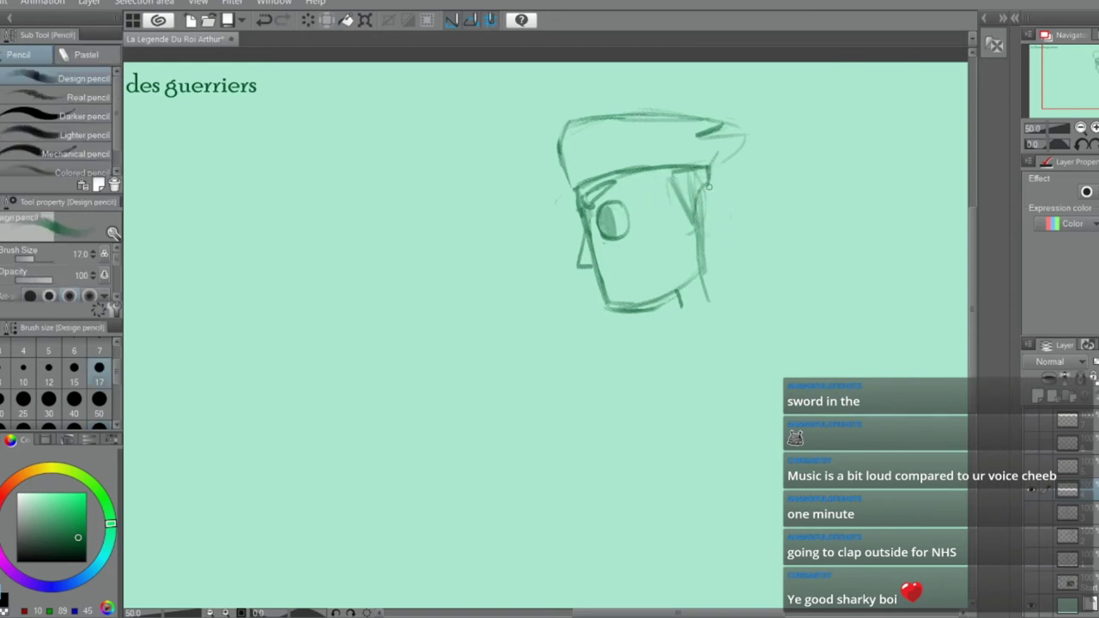
# Redraw the back edge of the head, a pointed shaded sideburn, and an ear set further inside the face
pyautogui.moveTo(704, 172); pyautogui.dragTo(702, 269)
pyautogui.hotkey('ctrl', 'z')
pyautogui.moveTo(656, 188)
pyautogui.mouseDown()
pyautogui.moveTo(673, 237)
pyautogui.moveTo(676, 210)
pyautogui.moveTo(661, 185)
pyautogui.moveTo(658, 218)
pyautogui.mouseUp()
pyautogui.press('e')
pyautogui.press('p')
pyautogui.moveTo(684, 172)
pyautogui.mouseDown()
pyautogui.moveTo(661, 211)
pyautogui.moveTo(654, 186)
pyautogui.moveTo(663, 201)
pyautogui.mouseUp()
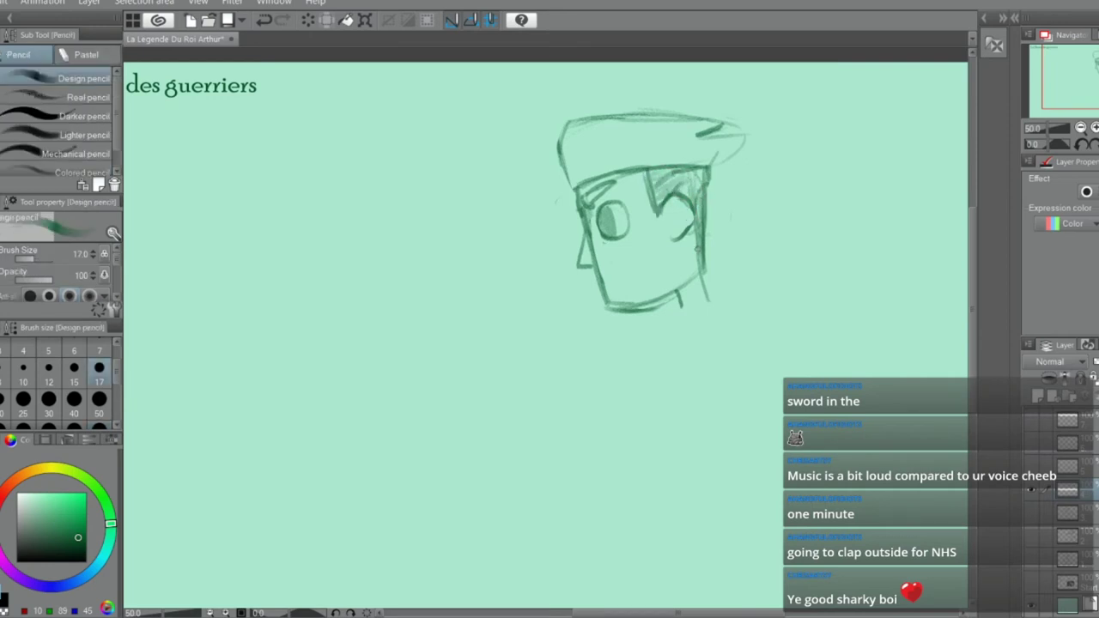
# Shade behind the ear, sketch a short straight mouth, and add a light neck line below the jaw
pyautogui.moveTo(704, 233); pyautogui.dragTo(685, 269)
pyautogui.hotkey('ctrl', 'z')
pyautogui.moveTo(614, 268); pyautogui.dragTo(625, 268)
pyautogui.moveTo(625, 268)
pyautogui.mouseDown()
pyautogui.moveTo(626, 285)
pyautogui.moveTo(604, 283)
pyautogui.moveTo(633, 275)
pyautogui.mouseUp()
pyautogui.hotkey('ctrl', 'z')
pyautogui.hotkey('ctrl', 'z')
pyautogui.hotkey('ctrl', 'z')
pyautogui.moveTo(671, 317); pyautogui.dragTo(615, 328)
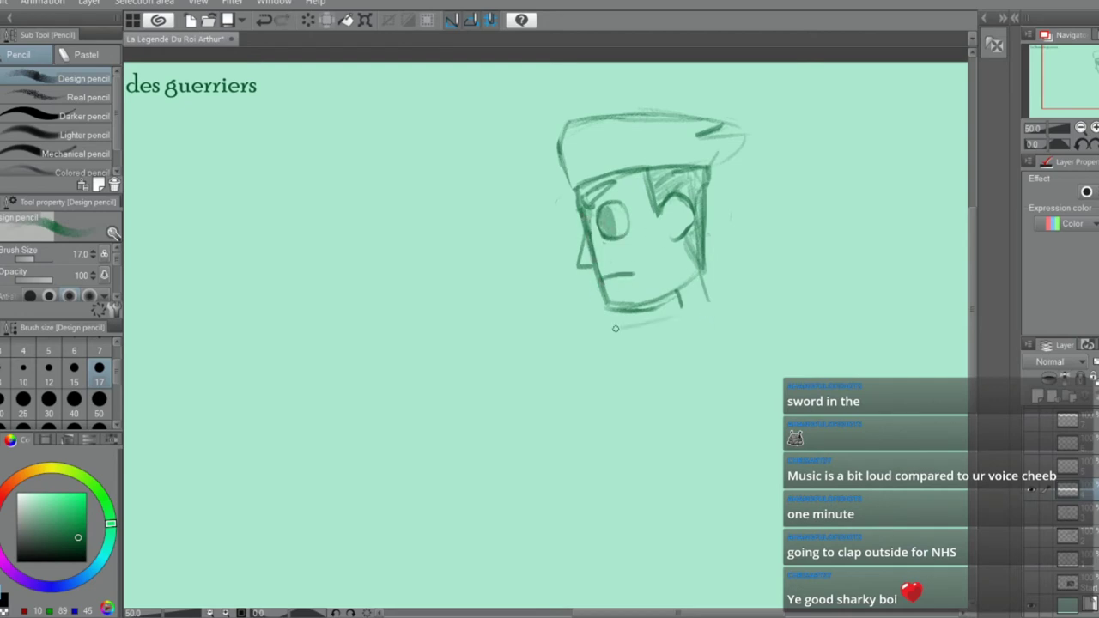
# Sketch a long diagonal sword blade with a pointed tip and central lines in front of the face
pyautogui.scroll(-1, 654, 339)
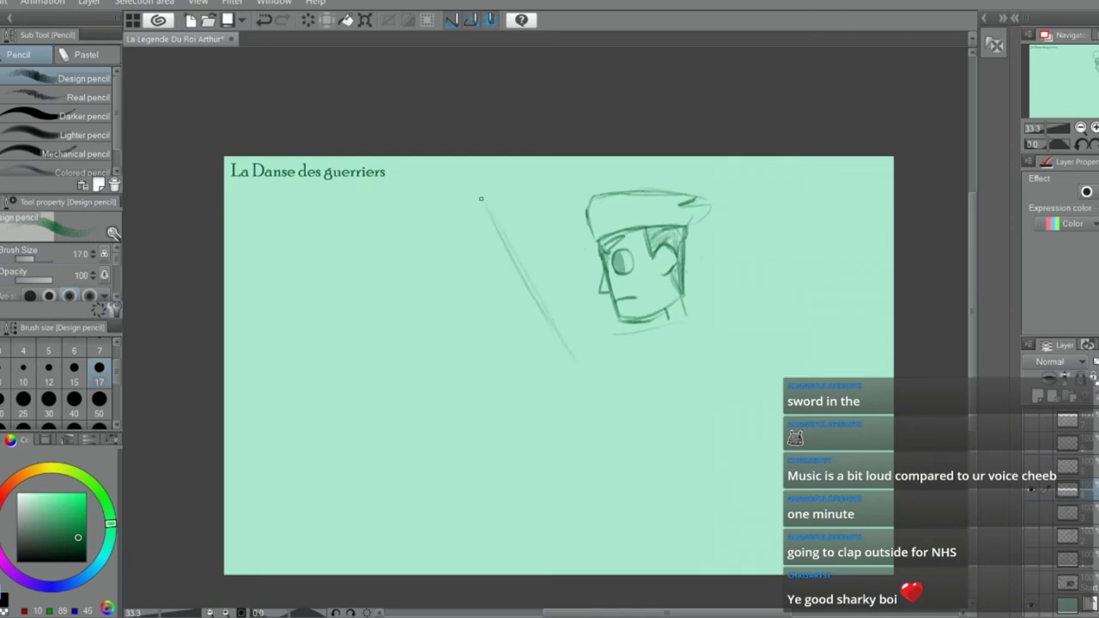
pyautogui.moveTo(505, 242); pyautogui.dragTo(551, 340)
pyautogui.moveTo(515, 247); pyautogui.dragTo(585, 369)
pyautogui.moveTo(490, 248); pyautogui.dragTo(578, 385)
pyautogui.press('e')
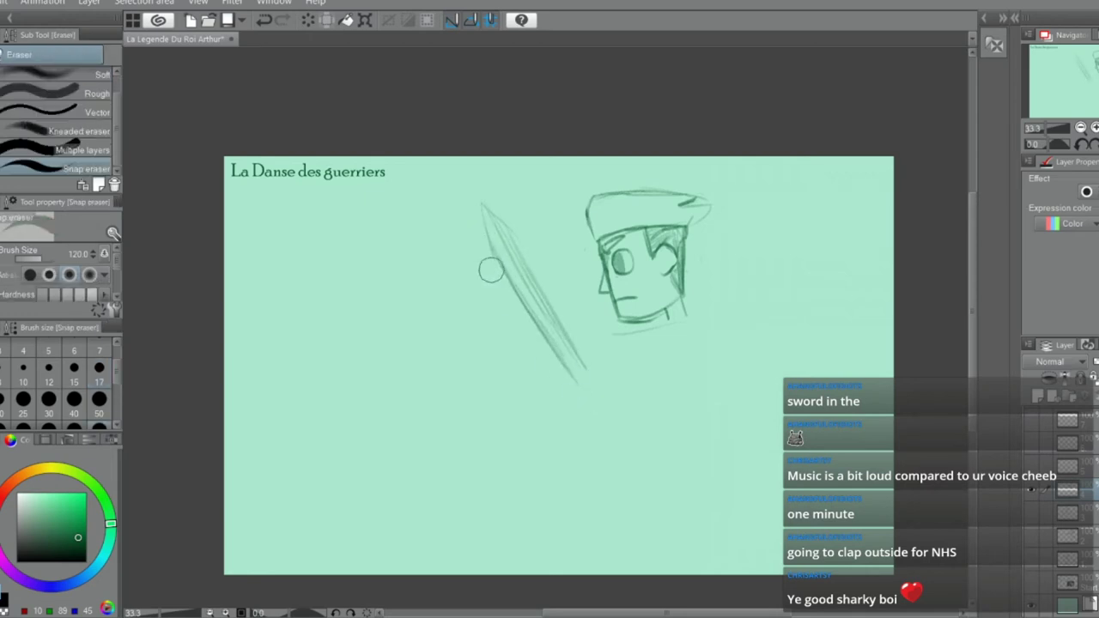
# Sketch the sword's crossguard across the base of the blade
pyautogui.press('p')
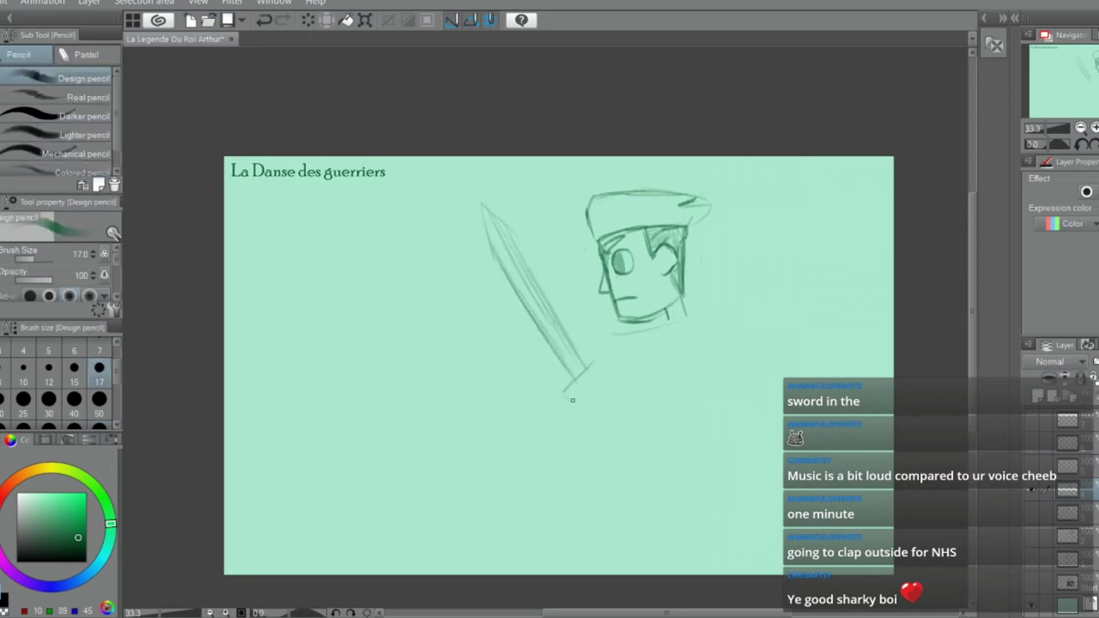
pyautogui.press('e')
pyautogui.moveTo(586, 379)
pyautogui.mouseDown()
pyautogui.moveTo(597, 366)
pyautogui.moveTo(569, 383)
pyautogui.moveTo(570, 397)
pyautogui.mouseUp()
pyautogui.press('p')
pyautogui.hotkey('ctrl', 'z')
pyautogui.hotkey('ctrl', 'z')
# Sketch the sword's grip extending diagonally below the crossguard
pyautogui.moveTo(583, 386); pyautogui.dragTo(625, 430)
pyautogui.hotkey('ctrl', 'z')
pyautogui.moveTo(585, 389); pyautogui.dragTo(620, 418)
pyautogui.hotkey('ctrl', 'z')
pyautogui.hotkey('ctrl', 'y')
pyautogui.hotkey('ctrl', 'z')
pyautogui.hotkey('ctrl', 'z')
pyautogui.hotkey('ctrl', 'z')
pyautogui.hotkey('ctrl', 'y')
# Erase the neck lines below the jaw, and touch up the eye and the jawline
pyautogui.press('e')
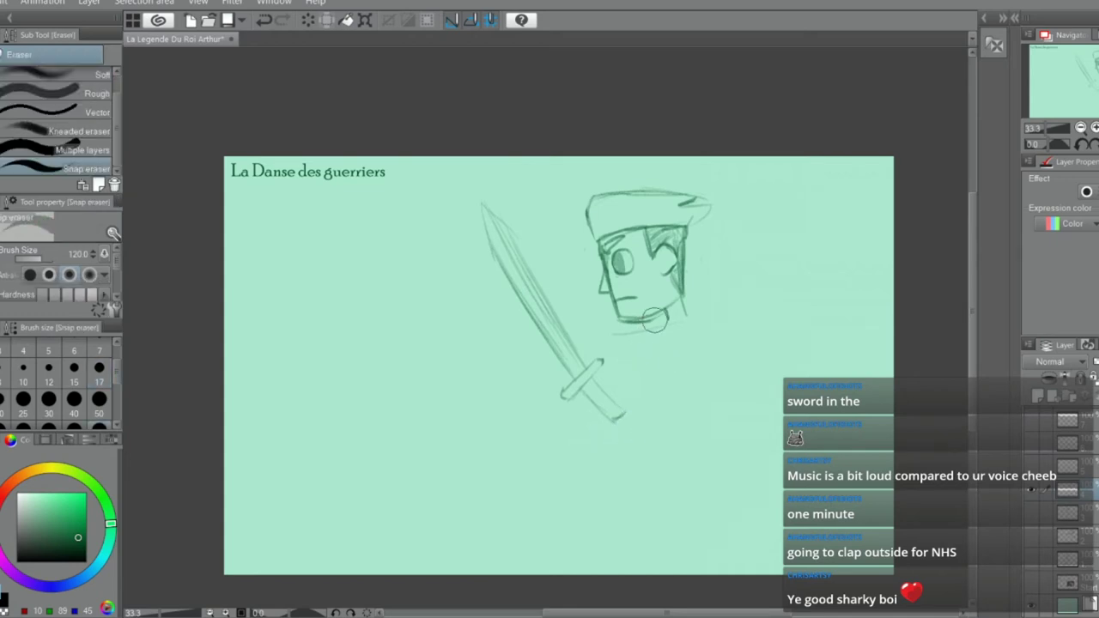
pyautogui.moveTo(724, 299)
pyautogui.mouseDown()
pyautogui.moveTo(650, 319)
pyautogui.moveTo(617, 345)
pyautogui.mouseUp()
pyautogui.scroll(2, 659, 327)
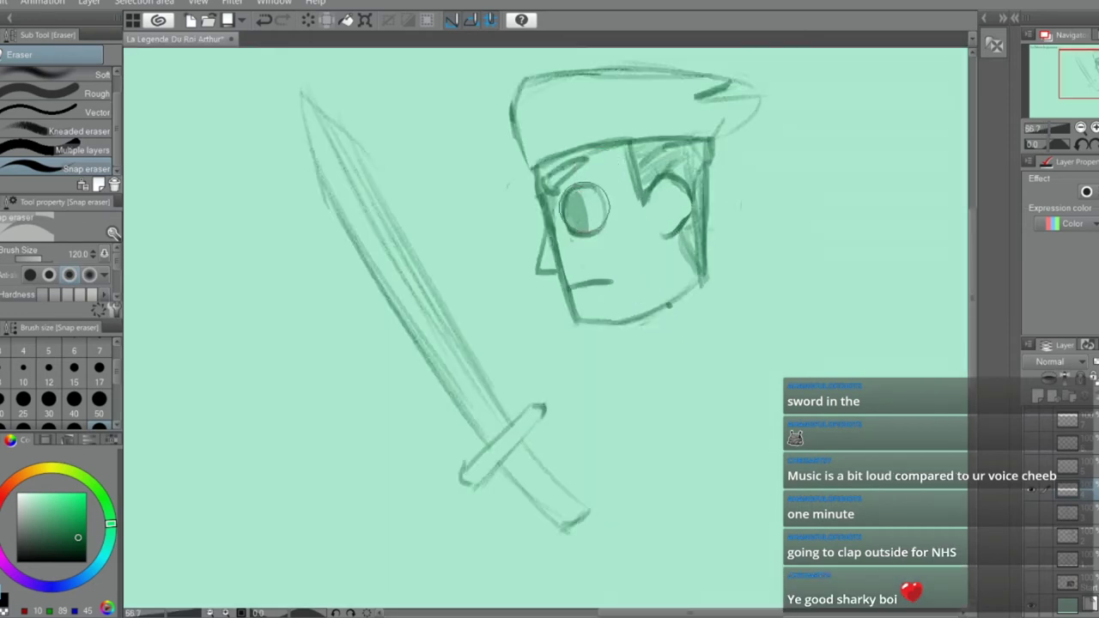
pyautogui.press('p')
pyautogui.moveTo(568, 195)
pyautogui.mouseDown()
pyautogui.moveTo(571, 211)
pyautogui.moveTo(562, 206)
pyautogui.mouseUp()
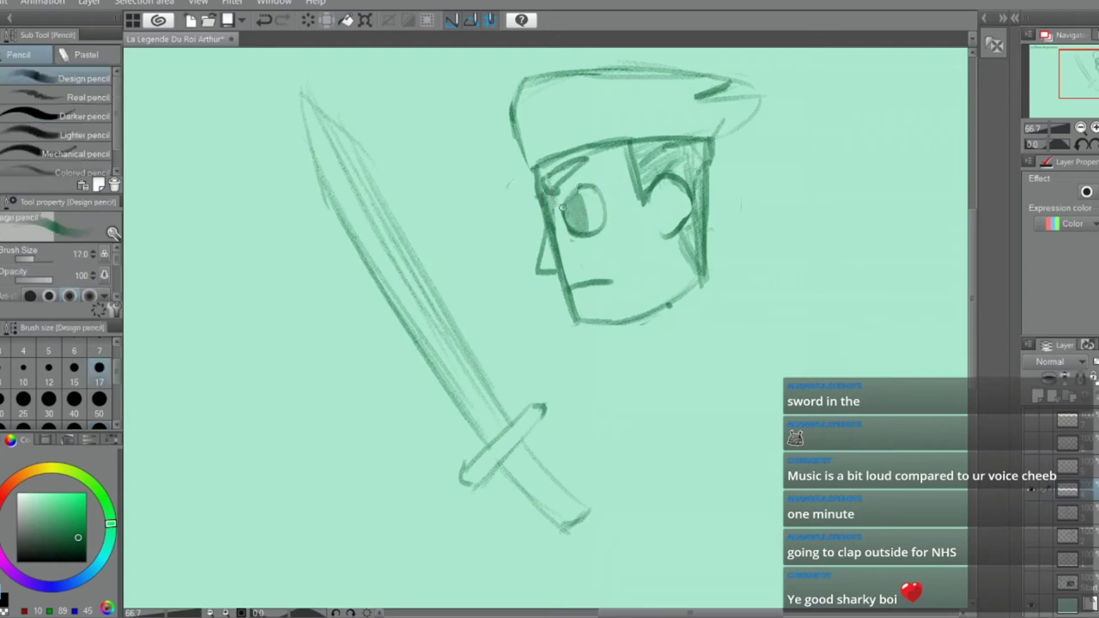
pyautogui.moveTo(588, 326); pyautogui.dragTo(670, 301)
# Erase the upper part of the nose and start redrawing it against the face's front edge
pyautogui.press('e')
pyautogui.moveTo(535, 232); pyautogui.dragTo(537, 270)
pyautogui.press('p')
pyautogui.hotkey('ctrl', 'z')
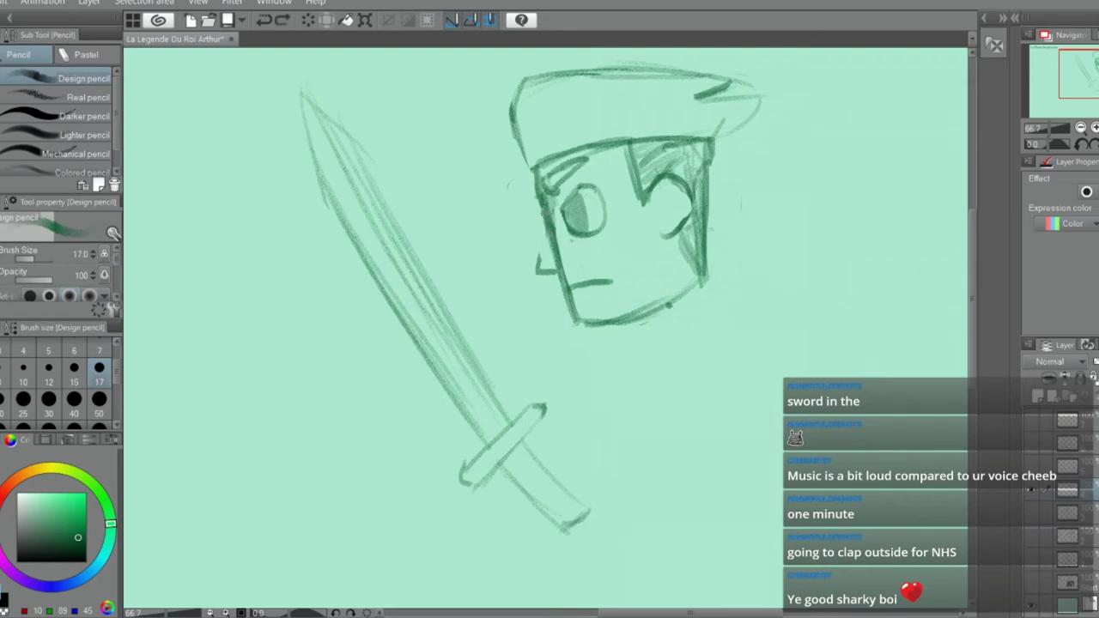
pyautogui.moveTo(546, 225)
pyautogui.mouseDown()
pyautogui.moveTo(539, 266)
pyautogui.moveTo(544, 222)
pyautogui.moveTo(554, 268)
pyautogui.moveTo(548, 219)
pyautogui.moveTo(561, 286)
pyautogui.mouseUp()
# Refine the pointed nose, clean the area around the eyebrow, and redraw the face's front edge
pyautogui.press('e')
pyautogui.press('p')
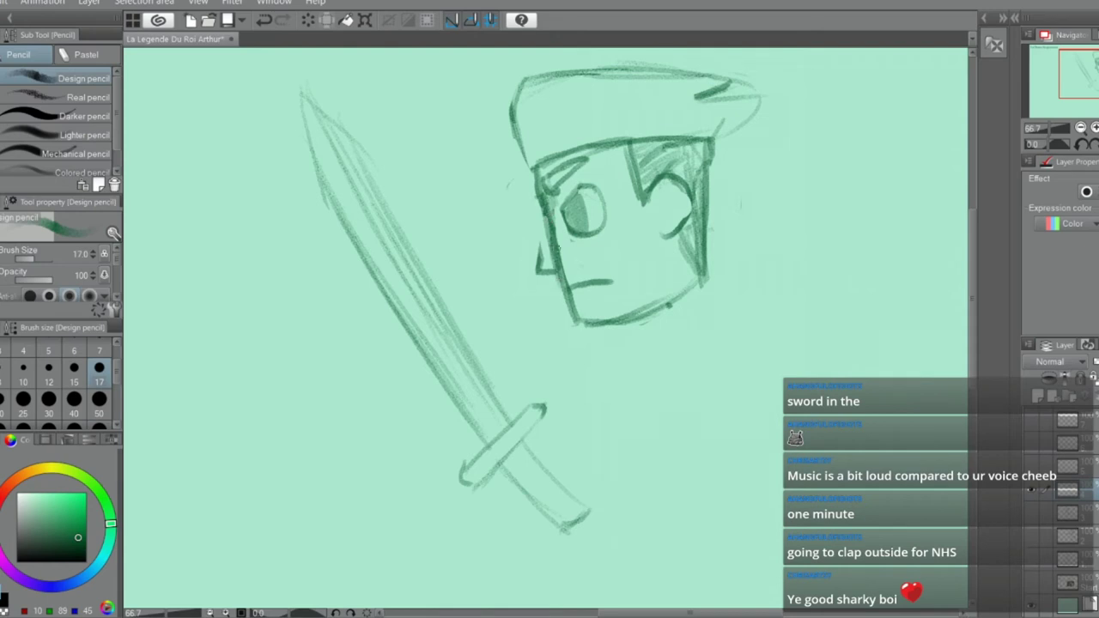
pyautogui.moveTo(544, 220)
pyautogui.mouseDown()
pyautogui.moveTo(539, 274)
pyautogui.moveTo(540, 250)
pyautogui.mouseUp()
pyautogui.hotkey('ctrl', 'z')
pyautogui.hotkey('ctrl', 'z')
pyautogui.press('e')
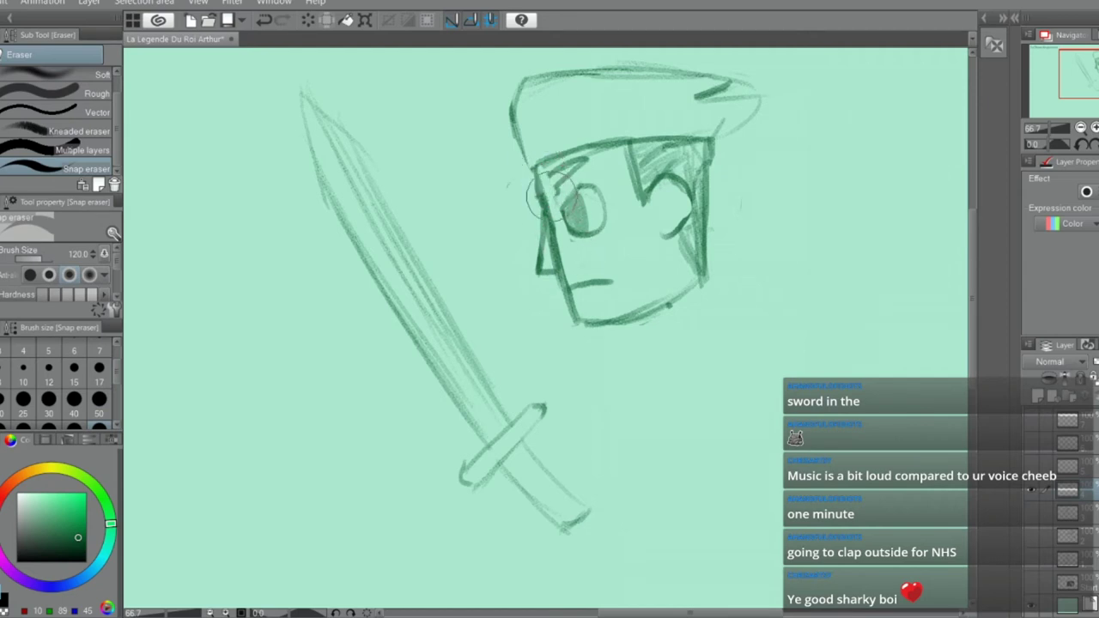
pyautogui.press('p')
pyautogui.moveTo(534, 170); pyautogui.dragTo(559, 282)
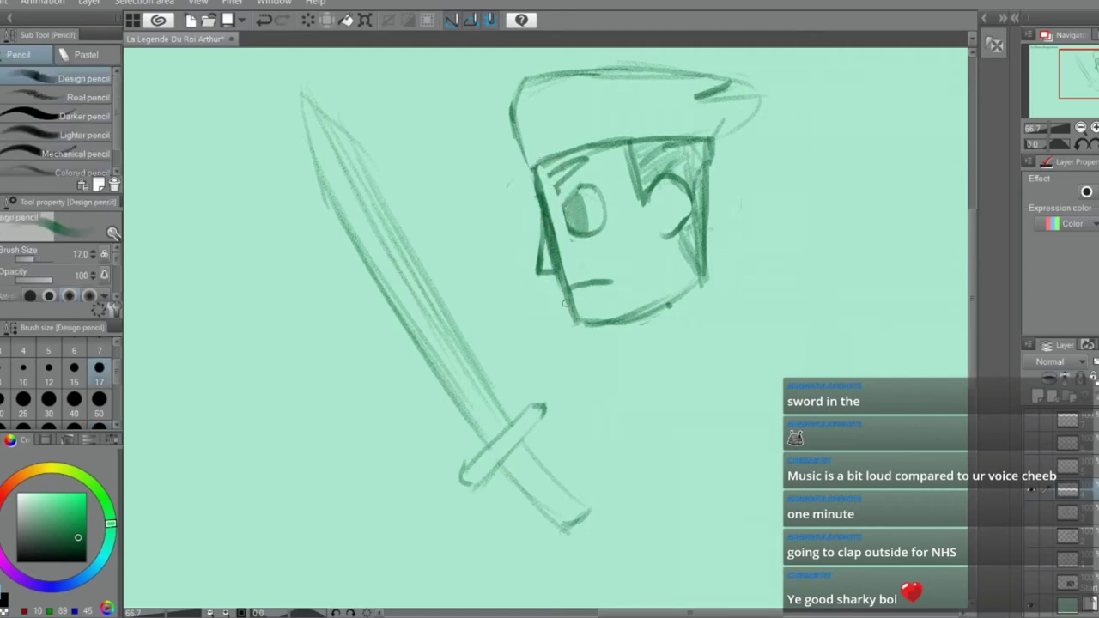
# Touch up the eyebrow, redraw the eye's outline as a fuller oval, and add the inner detail of the ear
pyautogui.press('e')
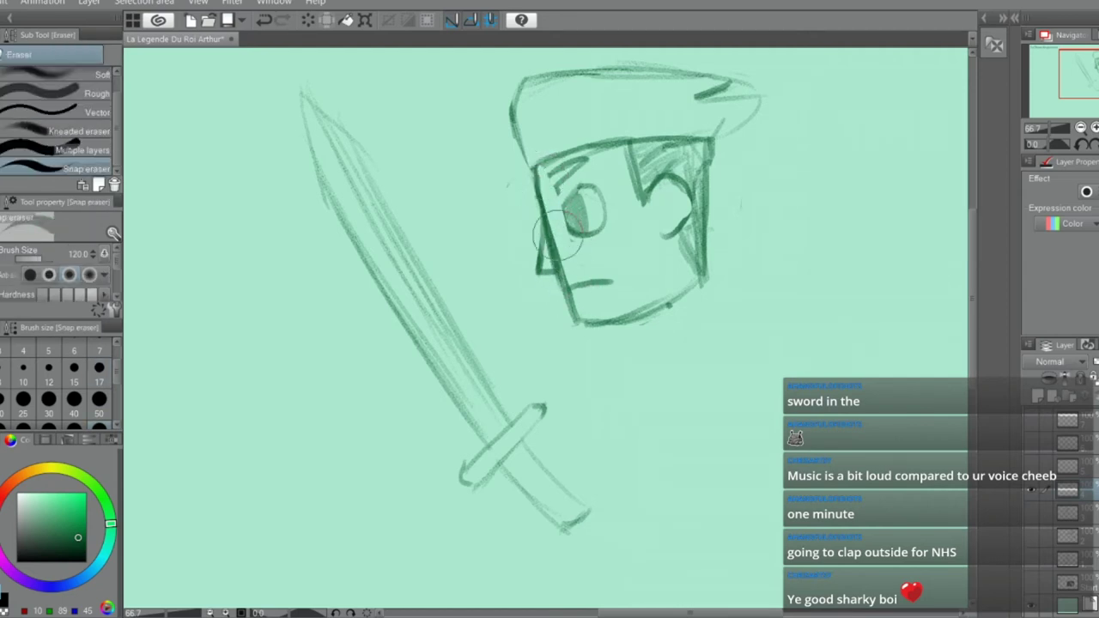
pyautogui.press('p')
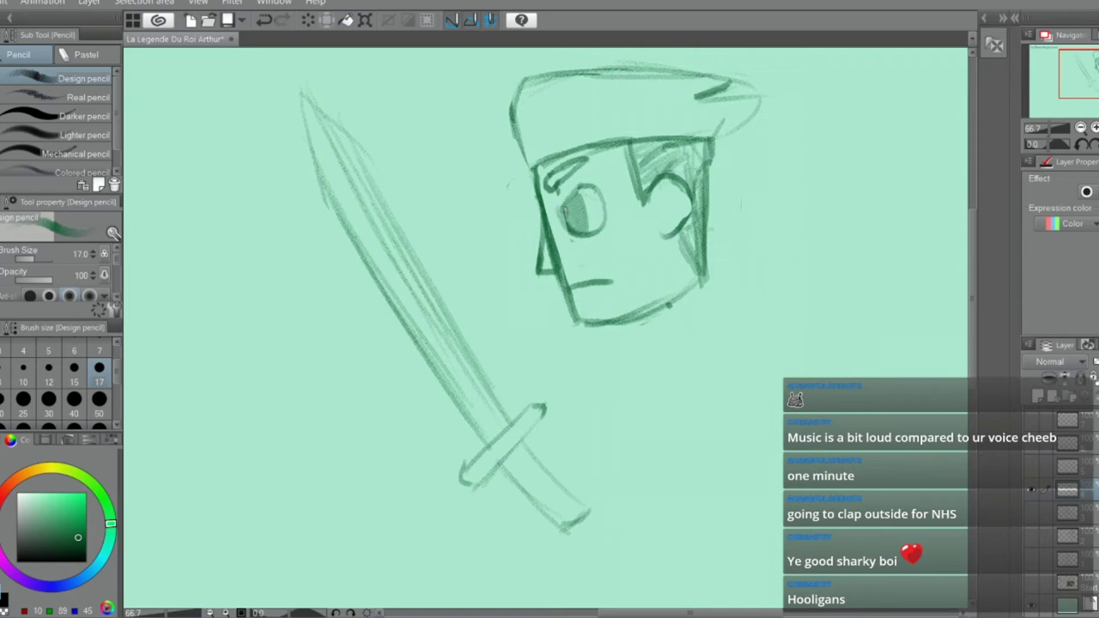
pyautogui.moveTo(560, 208)
pyautogui.mouseDown()
pyautogui.moveTo(577, 226)
pyautogui.moveTo(572, 199)
pyautogui.moveTo(560, 208)
pyautogui.moveTo(599, 230)
pyautogui.mouseUp()
pyautogui.moveTo(668, 191); pyautogui.dragTo(665, 220)
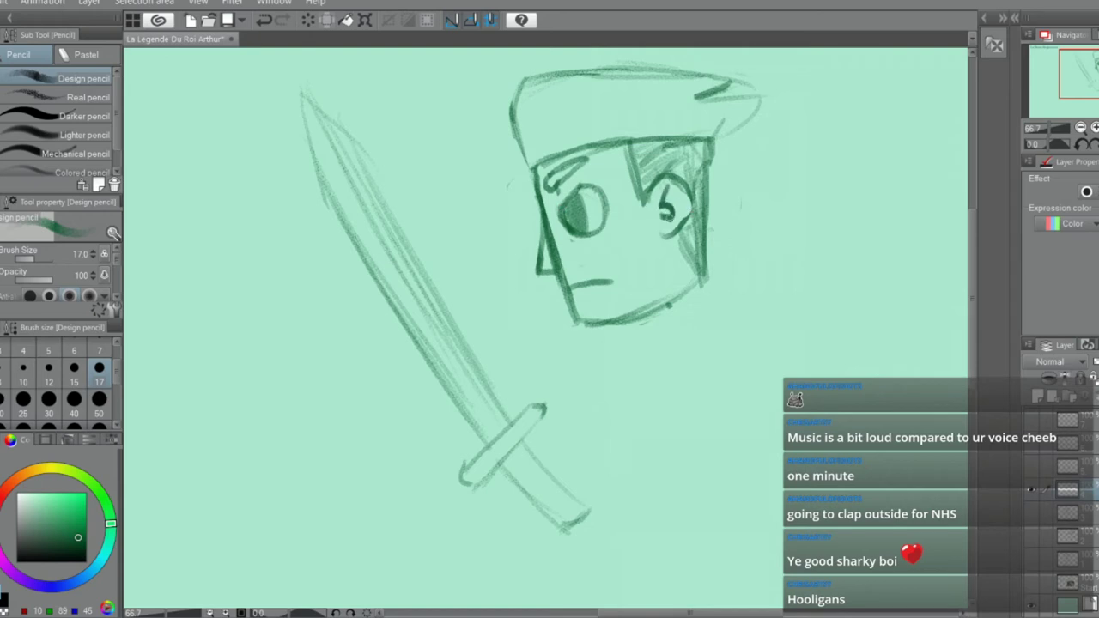
# Sketch the neck below the jaw with the short line of the front shoulder, undoing misplaced strokes
pyautogui.scroll(-2, 664, 246)
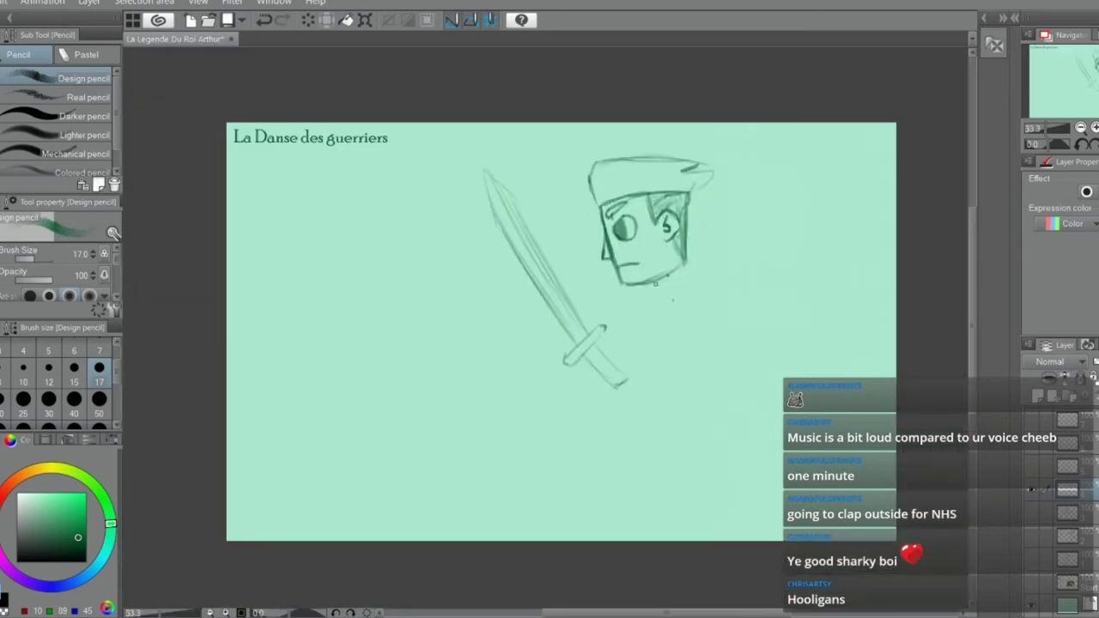
pyautogui.scroll(1, 656, 282)
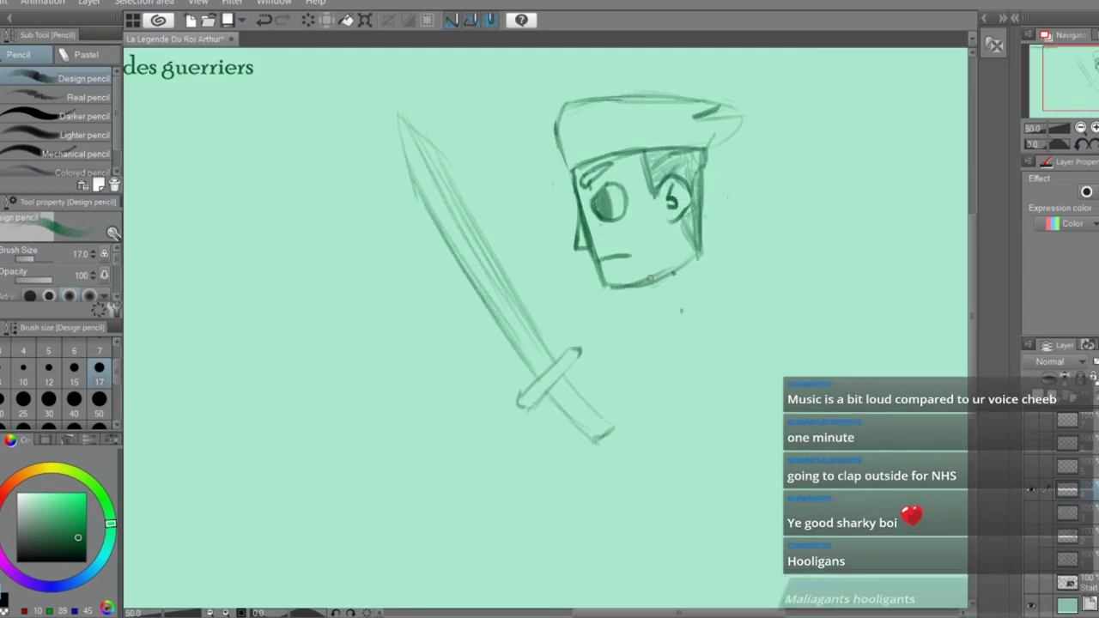
pyautogui.moveTo(652, 280); pyautogui.dragTo(654, 295)
pyautogui.moveTo(667, 276); pyautogui.dragTo(672, 291)
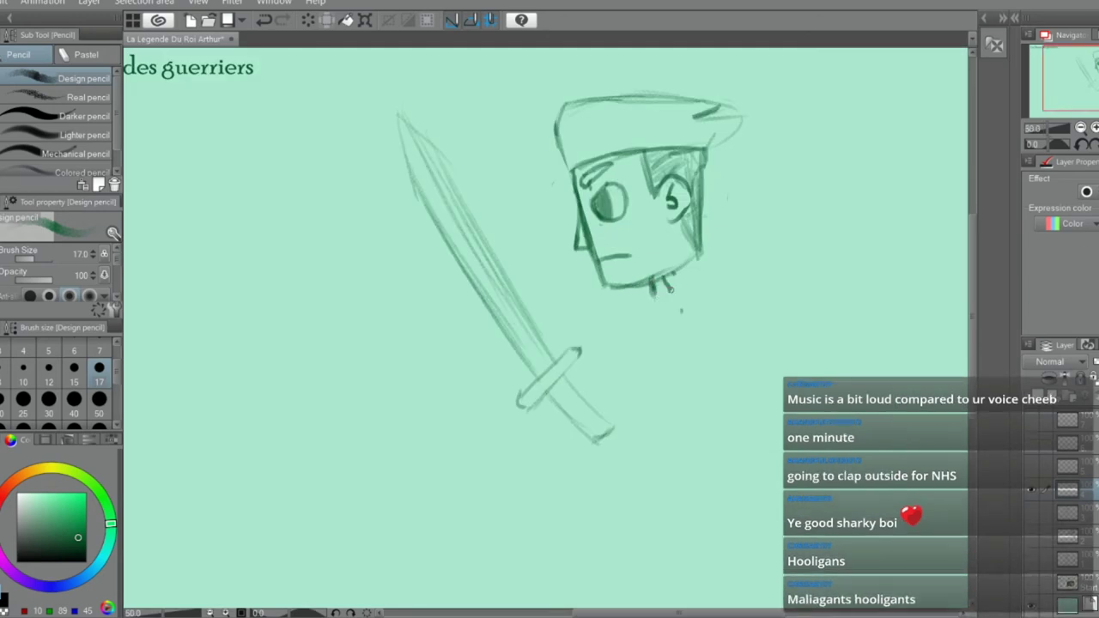
pyautogui.hotkey('ctrl', 'z')
pyautogui.hotkey('ctrl', 'z')
pyautogui.moveTo(659, 278)
pyautogui.mouseDown()
pyautogui.moveTo(662, 293)
pyautogui.moveTo(673, 292)
pyautogui.moveTo(629, 312)
pyautogui.moveTo(587, 396)
pyautogui.mouseUp()
pyautogui.hotkey('ctrl', 'z')
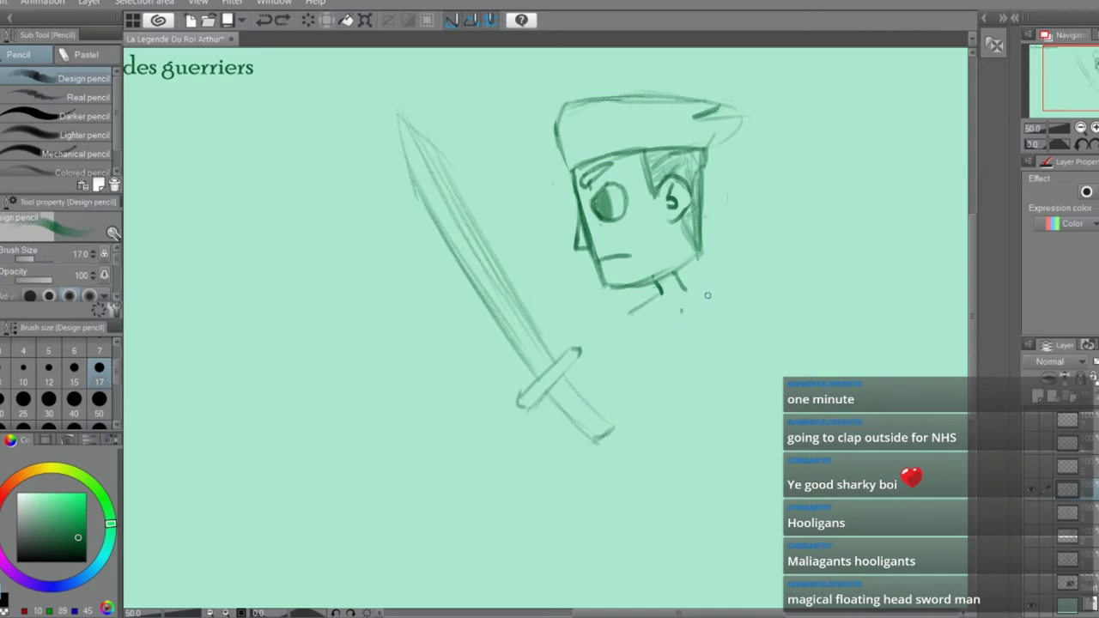
# Sketch the back shoulder line curving out from the base of the neck, undoing the overly long attempts
pyautogui.moveTo(695, 290); pyautogui.dragTo(780, 344)
pyautogui.hotkey('ctrl', 'z')
pyautogui.moveTo(695, 290); pyautogui.dragTo(787, 345)
pyautogui.hotkey('ctrl', 'z')
pyautogui.moveTo(686, 289); pyautogui.dragTo(730, 298)
# Sketch the torso's front and back edges curving down from the two shoulders
pyautogui.moveTo(645, 306); pyautogui.dragTo(681, 393)
pyautogui.hotkey('ctrl', 'z')
pyautogui.moveTo(640, 307); pyautogui.dragTo(678, 402)
pyautogui.moveTo(737, 302); pyautogui.dragTo(759, 408)
pyautogui.moveTo(718, 317); pyautogui.dragTo(711, 342)
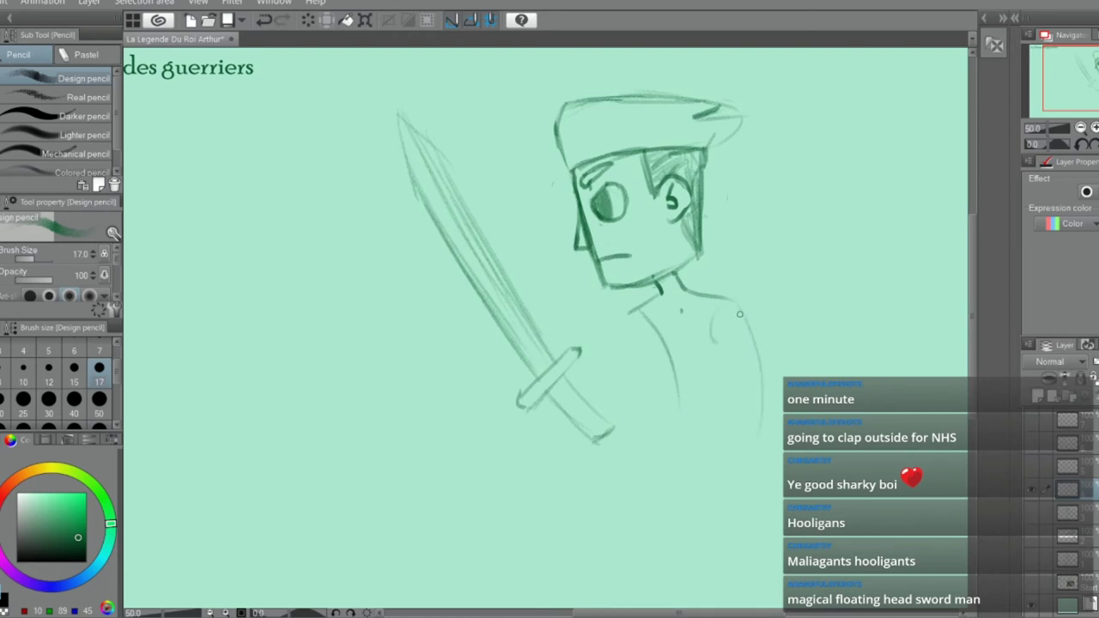
# Sketch the rear arm crossing the chest diagonally from the back shoulder toward the sword
pyautogui.moveTo(731, 307); pyautogui.dragTo(646, 385)
pyautogui.moveTo(749, 326); pyautogui.dragTo(671, 398)
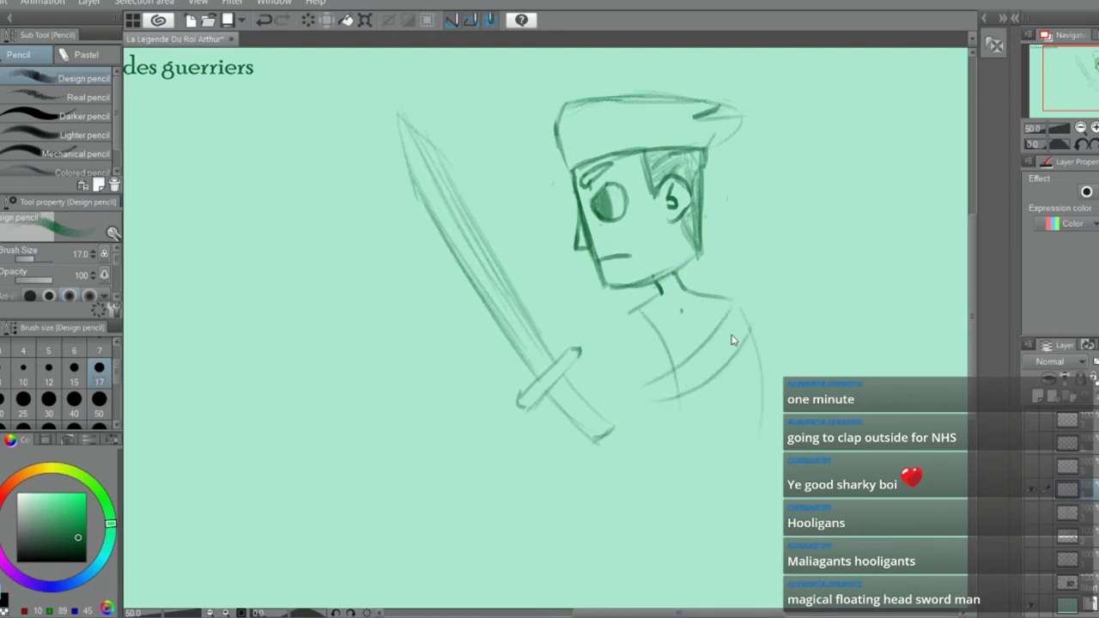
pyautogui.hotkey('ctrl', 'z')
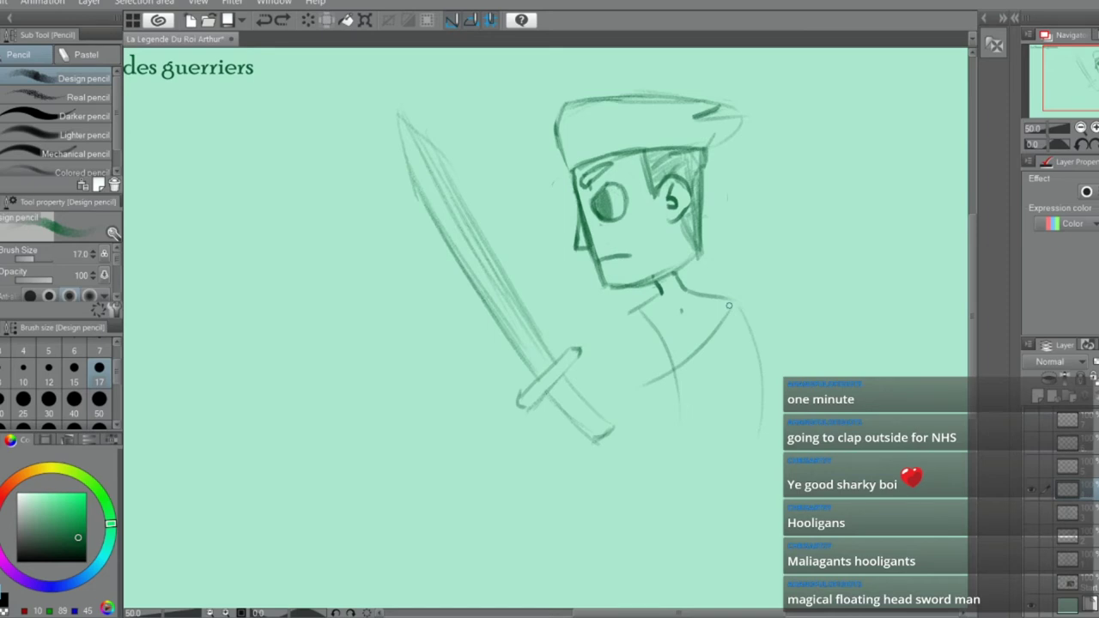
pyautogui.moveTo(729, 346); pyautogui.dragTo(709, 368)
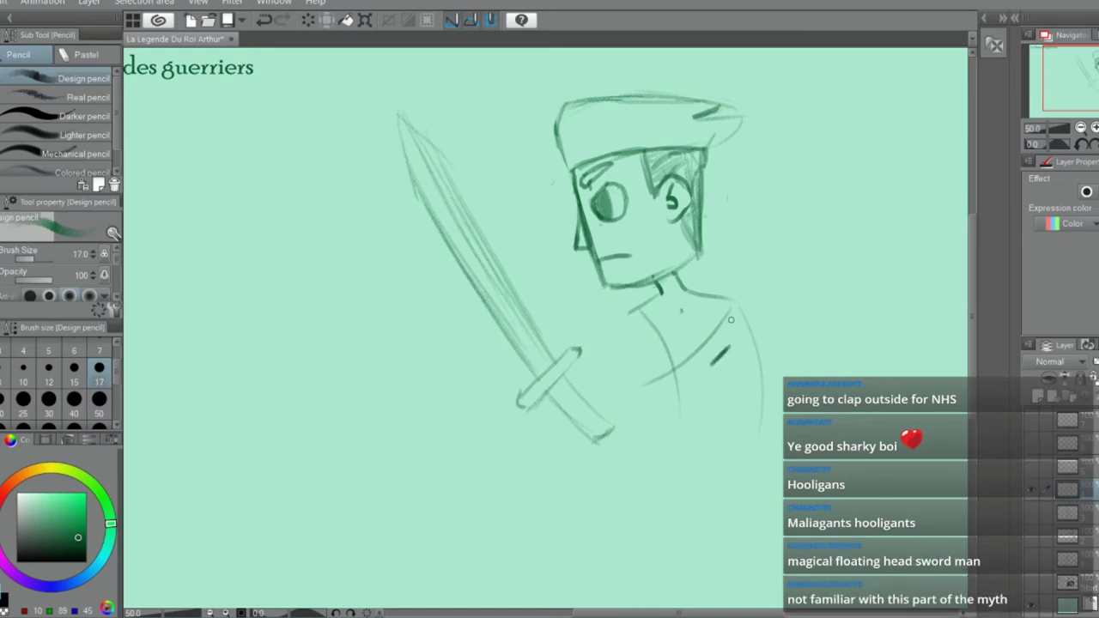
pyautogui.moveTo(741, 303); pyautogui.dragTo(698, 382)
pyautogui.moveTo(736, 342)
pyautogui.mouseDown()
pyautogui.moveTo(734, 299)
pyautogui.moveTo(689, 349)
pyautogui.mouseUp()
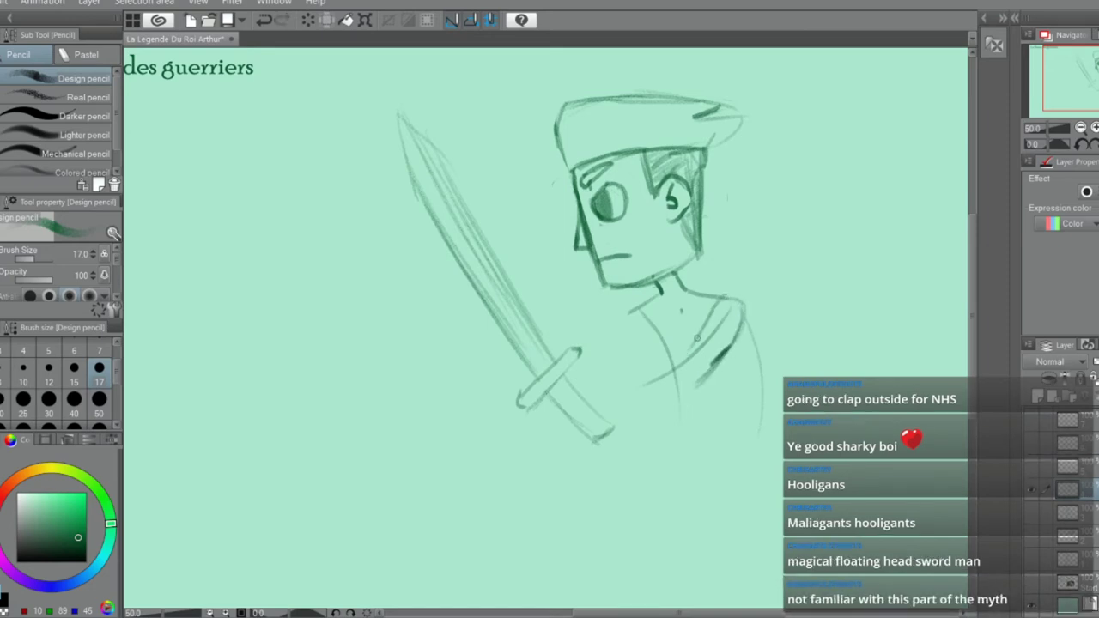
pyautogui.moveTo(724, 306); pyautogui.dragTo(671, 365)
# Erase the torso line overlapping the rear arm and redraw the arm's lower edge
pyautogui.press('e')
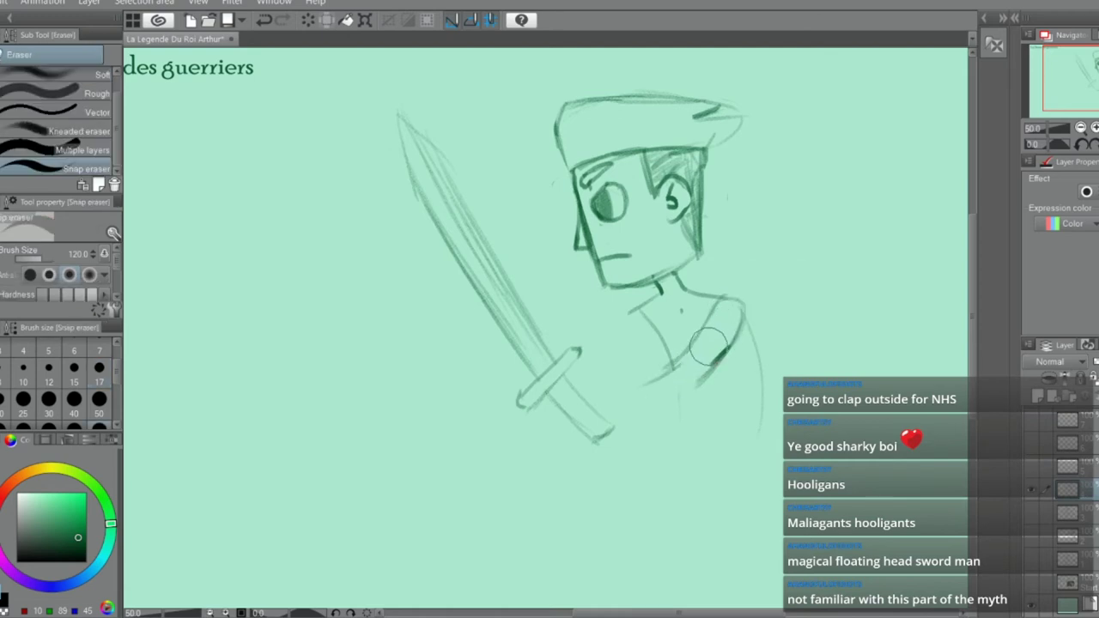
pyautogui.moveTo(675, 371)
pyautogui.mouseDown()
pyautogui.moveTo(650, 375)
pyautogui.moveTo(729, 337)
pyautogui.moveTo(719, 351)
pyautogui.moveTo(657, 347)
pyautogui.mouseUp()
pyautogui.press('p')
pyautogui.moveTo(740, 318); pyautogui.dragTo(654, 391)
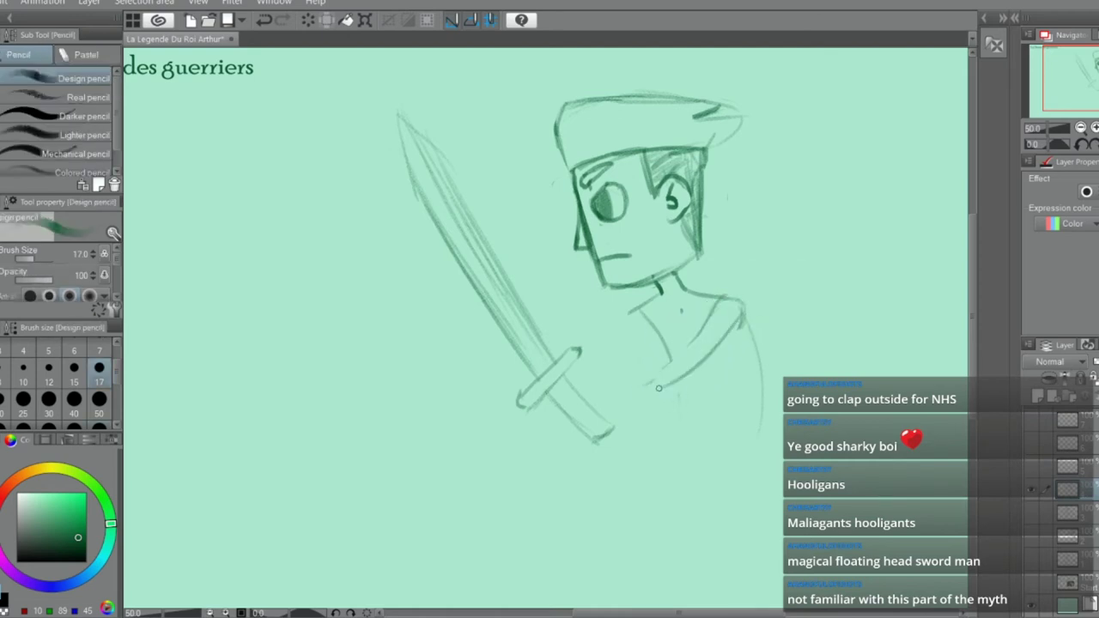
pyautogui.moveTo(728, 340)
pyautogui.mouseDown()
pyautogui.moveTo(650, 392)
pyautogui.moveTo(658, 367)
pyautogui.moveTo(586, 387)
pyautogui.moveTo(599, 403)
pyautogui.moveTo(627, 397)
pyautogui.moveTo(604, 404)
pyautogui.moveTo(653, 389)
pyautogui.mouseUp()
# Sketch the front arm from its shoulder to the sword's grip and extend the rear forearm to meet it
pyautogui.press('e')
pyautogui.press('p')
pyautogui.moveTo(638, 311); pyautogui.dragTo(593, 371)
pyautogui.moveTo(619, 336); pyautogui.dragTo(578, 378)
pyautogui.moveTo(649, 327); pyautogui.dragTo(601, 379)
# Sketch the torso's sides below the arms and a first thigh line slanting forward from the waist
pyautogui.moveTo(676, 390); pyautogui.dragTo(672, 435)
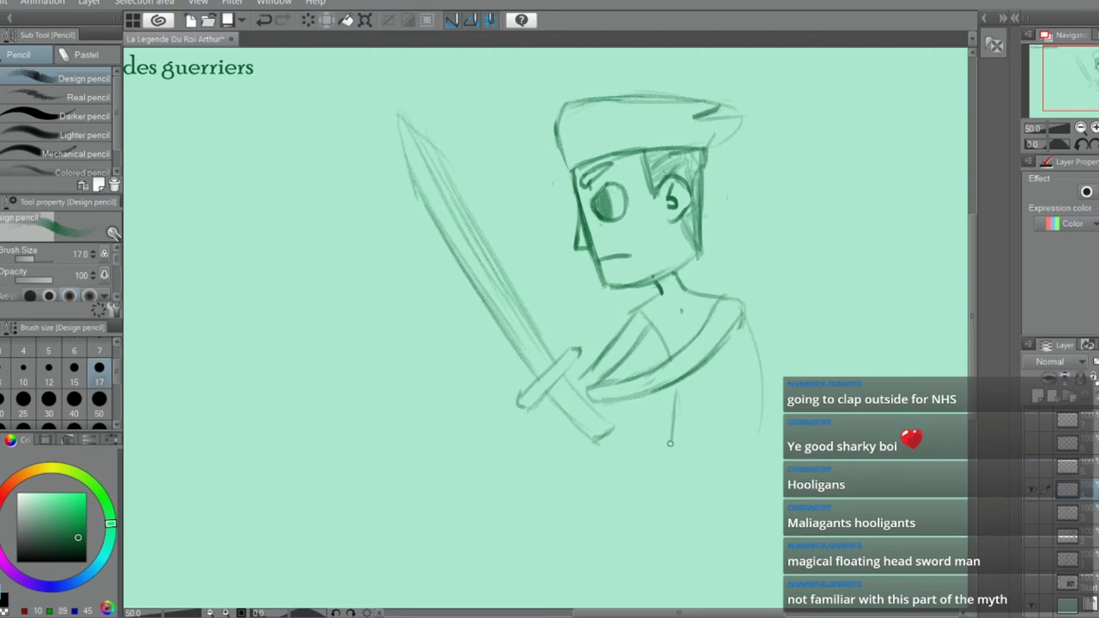
pyautogui.moveTo(741, 311); pyautogui.dragTo(750, 432)
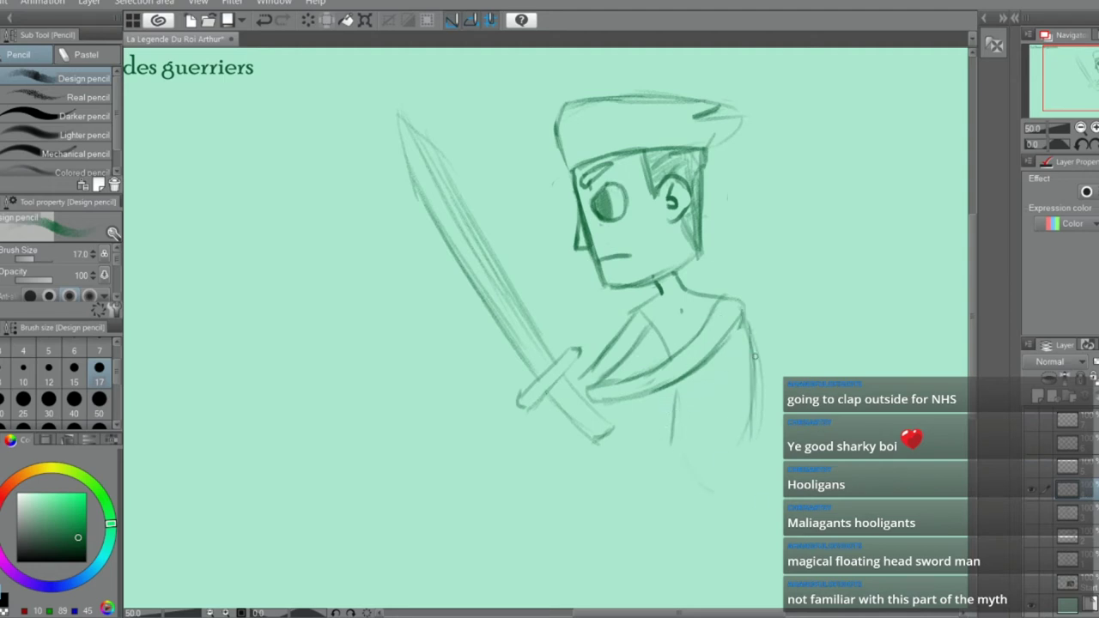
pyautogui.scroll(-1, 735, 335)
pyautogui.moveTo(684, 438); pyautogui.dragTo(693, 412)
pyautogui.scroll(1, 691, 391)
pyautogui.moveTo(709, 361); pyautogui.dragTo(640, 480)
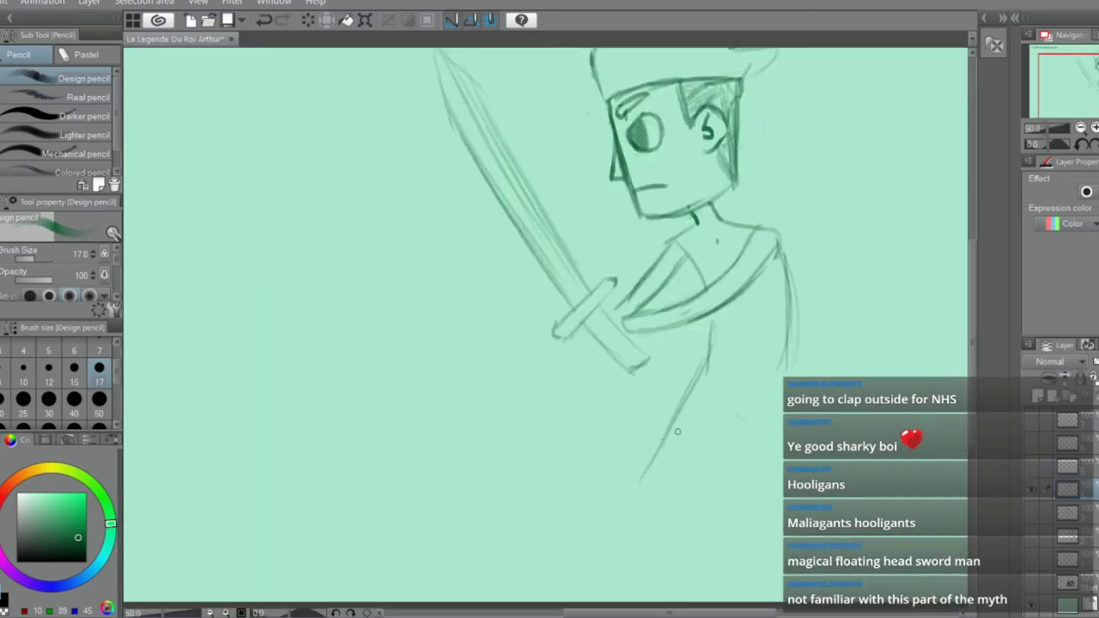
# Erase the torso's lower back edge and redraw it slanting outward from the back shoulder
pyautogui.moveTo(786, 294); pyautogui.dragTo(807, 373)
pyautogui.hotkey('ctrl', 'z')
pyautogui.press('e')
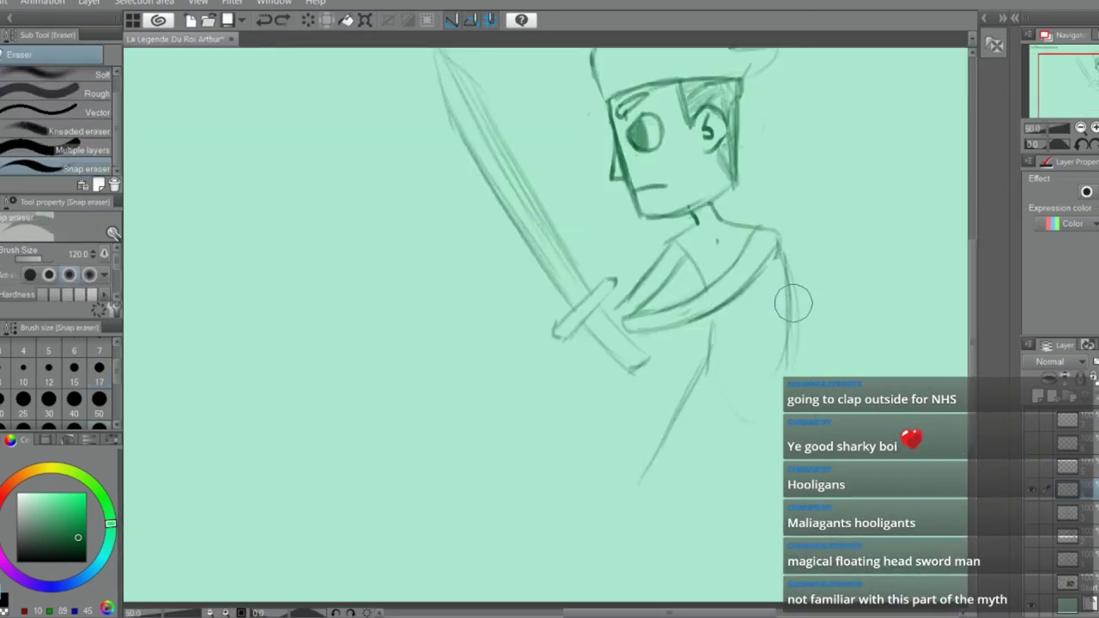
pyautogui.moveTo(792, 304); pyautogui.dragTo(792, 400)
pyautogui.moveTo(789, 349); pyautogui.dragTo(780, 367)
pyautogui.press('p')
pyautogui.moveTo(777, 244); pyautogui.dragTo(800, 367)
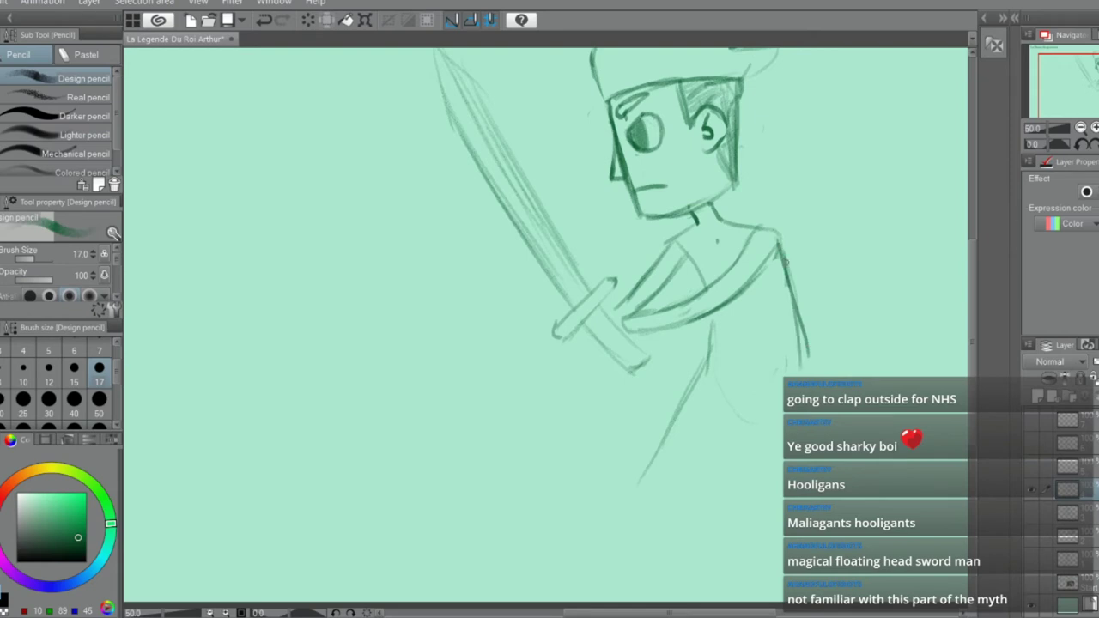
pyautogui.moveTo(790, 293); pyautogui.dragTo(795, 369)
# Redraw the torso's front edge from the front shoulder down to the waist
pyautogui.moveTo(676, 246)
pyautogui.mouseDown()
pyautogui.moveTo(697, 292)
pyautogui.moveTo(702, 359)
pyautogui.moveTo(728, 369)
pyautogui.moveTo(729, 396)
pyautogui.moveTo(720, 380)
pyautogui.moveTo(743, 398)
pyautogui.moveTo(722, 426)
pyautogui.moveTo(738, 389)
pyautogui.moveTo(704, 451)
pyautogui.mouseUp()
pyautogui.press('e')
pyautogui.press('p')
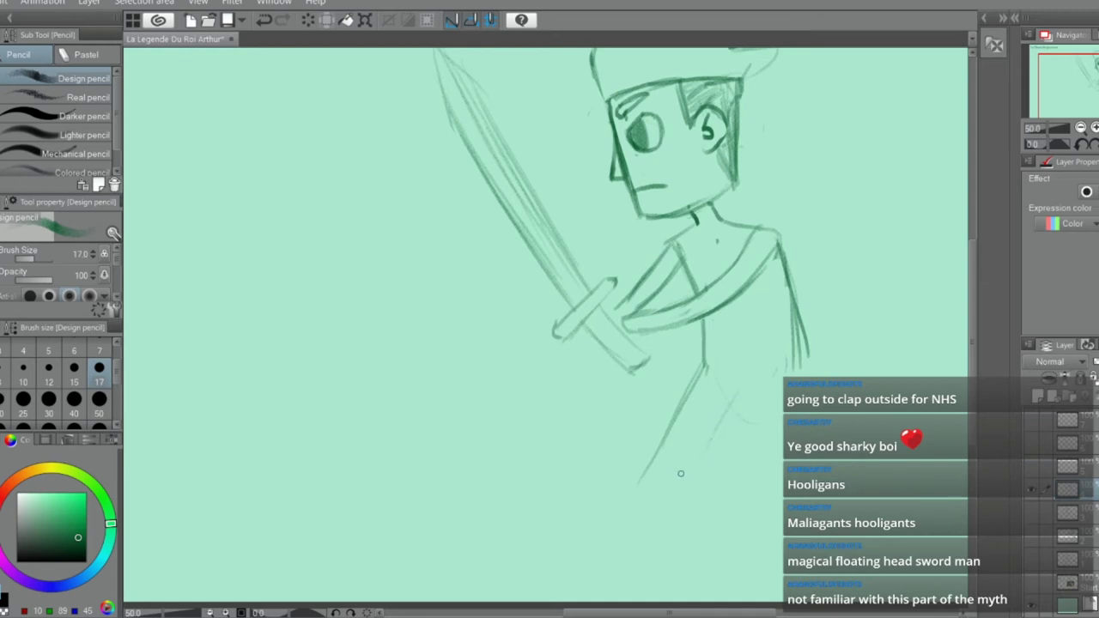
# Sketch the front leg slanting forward from the waist and bending at the knee, with its inner edge strengthened
pyautogui.scroll(-2, 719, 435)
pyautogui.scroll(1, 704, 463)
pyautogui.moveTo(714, 380)
pyautogui.mouseDown()
pyautogui.moveTo(670, 436)
pyautogui.moveTo(699, 399)
pyautogui.moveTo(672, 439)
pyautogui.moveTo(684, 491)
pyautogui.mouseUp()
pyautogui.press('e')
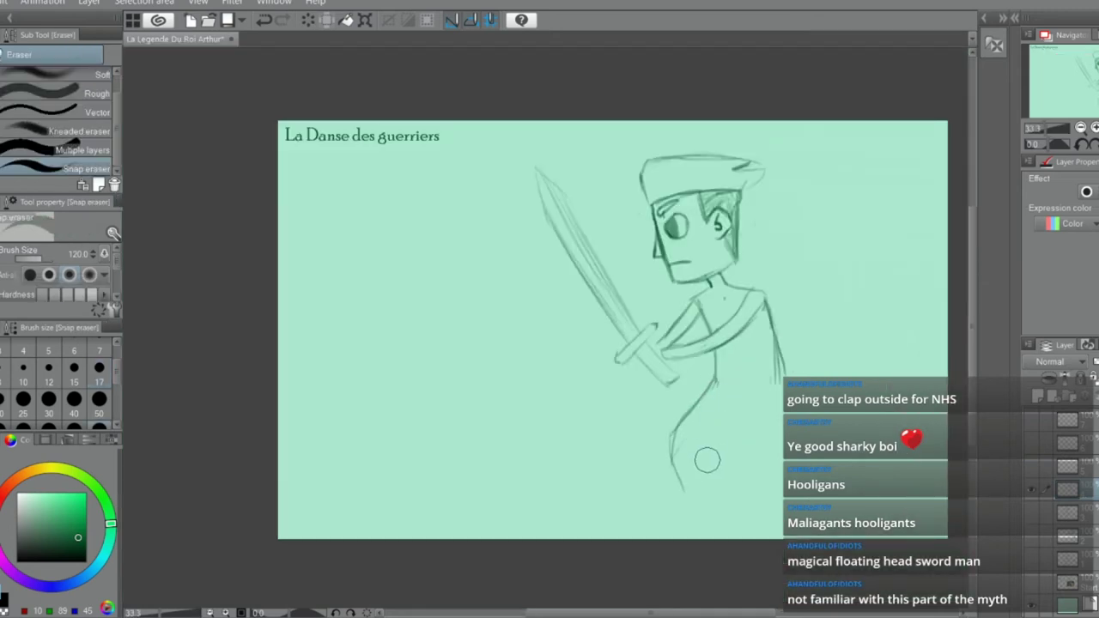
pyautogui.press('p')
pyautogui.moveTo(729, 397)
pyautogui.mouseDown()
pyautogui.moveTo(688, 456)
pyautogui.moveTo(708, 426)
pyautogui.moveTo(692, 403)
pyautogui.moveTo(702, 444)
pyautogui.moveTo(685, 487)
pyautogui.mouseUp()
pyautogui.scroll(1, 702, 444)
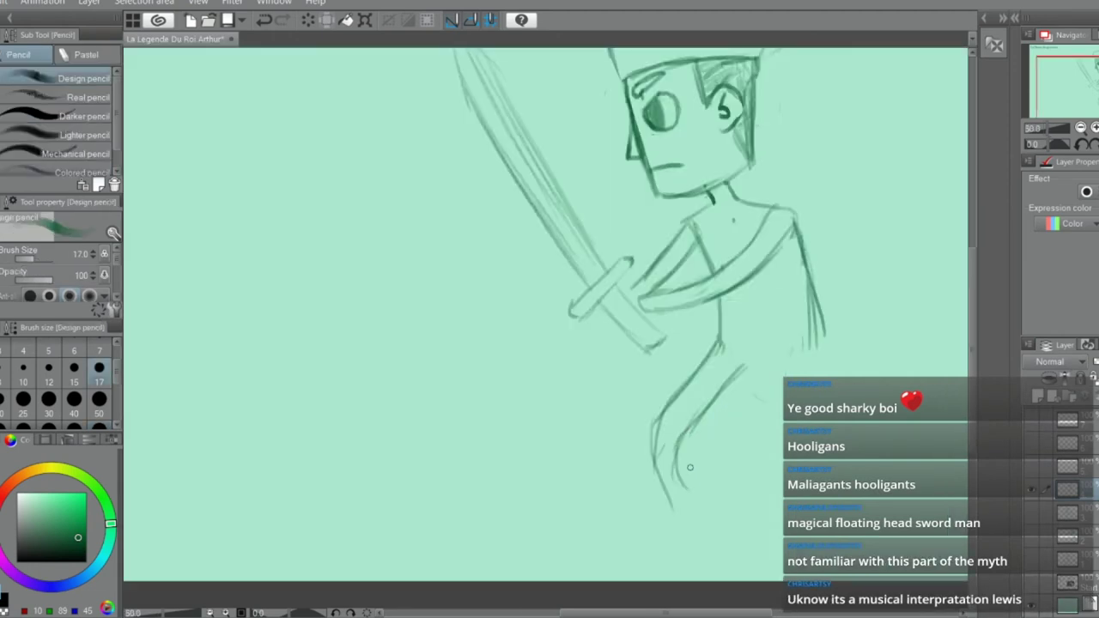
pyautogui.moveTo(679, 438); pyautogui.dragTo(697, 508)
pyautogui.moveTo(680, 443); pyautogui.dragTo(699, 512)
pyautogui.moveTo(678, 455); pyautogui.dragTo(702, 518)
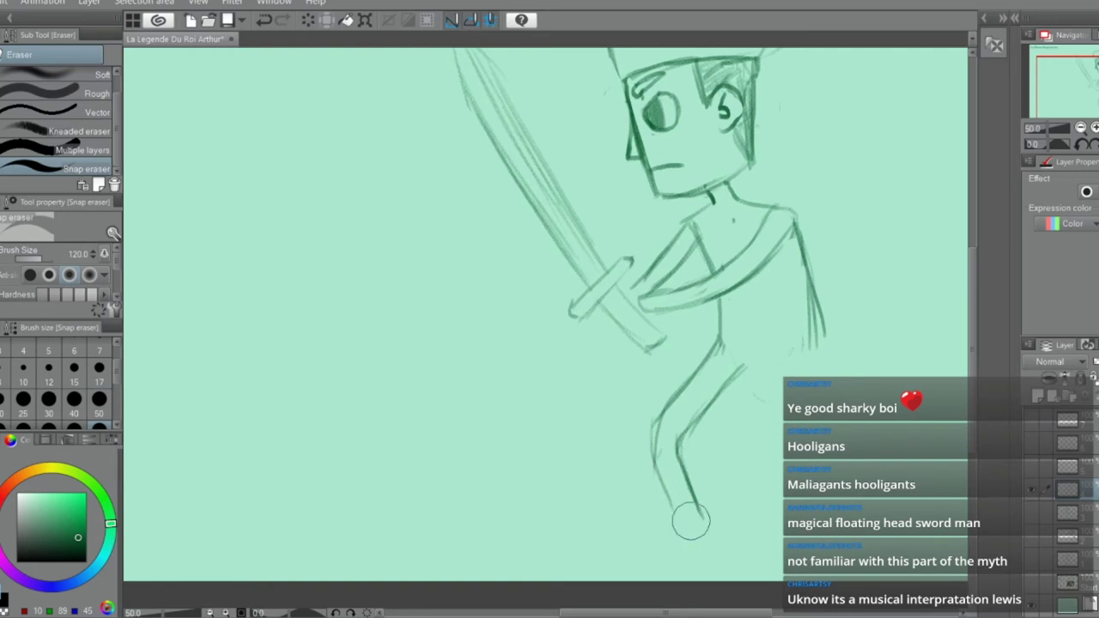
# Start sketching the back leg's upper edge extending behind the hip
pyautogui.press('m')
pyautogui.moveTo(747, 361); pyautogui.dragTo(783, 376)
pyautogui.hotkey('ctrl', 'd')
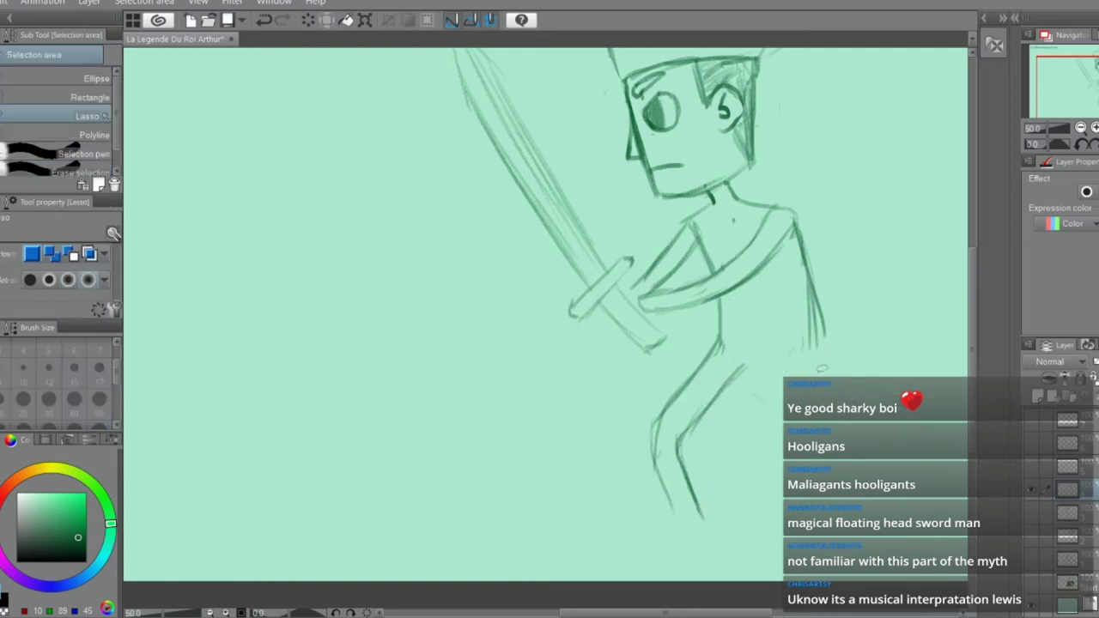
pyautogui.press('p')
pyautogui.moveTo(819, 309)
pyautogui.mouseDown()
pyautogui.moveTo(805, 376)
pyautogui.moveTo(827, 376)
pyautogui.mouseUp()
pyautogui.hotkey('ctrl', 'z')
pyautogui.hotkey('ctrl', 'z')
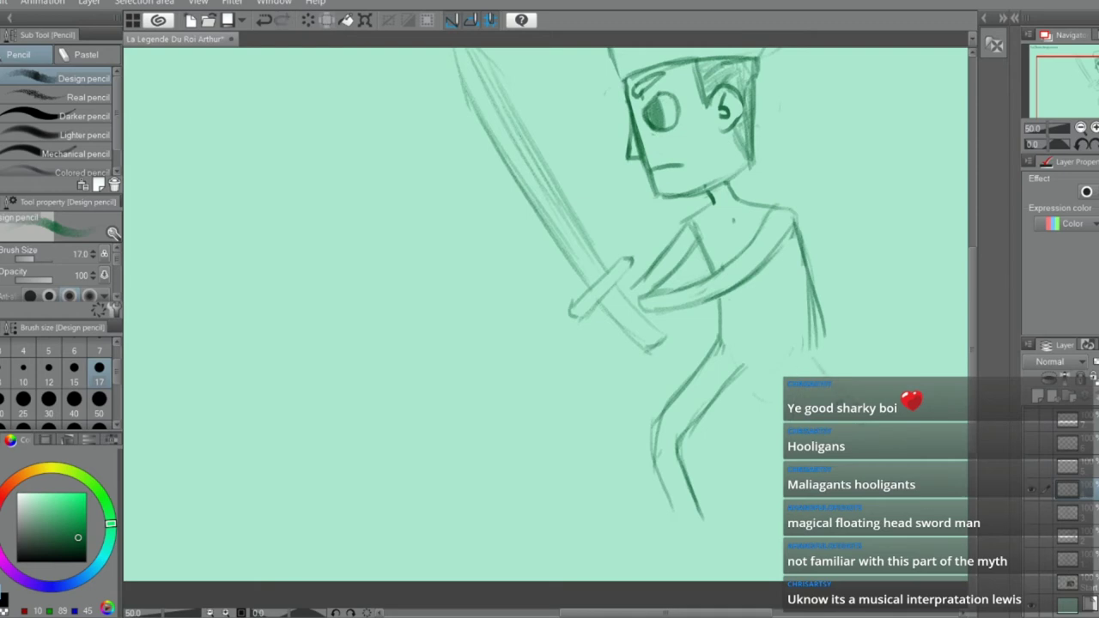
# Erase the front leg and redraw it as a deeper lunge, with the thigh reaching further forward and the shin below
pyautogui.press('e')
pyautogui.moveTo(699, 515)
pyautogui.mouseDown()
pyautogui.moveTo(738, 386)
pyautogui.moveTo(691, 350)
pyautogui.moveTo(679, 363)
pyautogui.moveTo(693, 375)
pyautogui.moveTo(682, 368)
pyautogui.moveTo(653, 385)
pyautogui.mouseUp()
pyautogui.press('p')
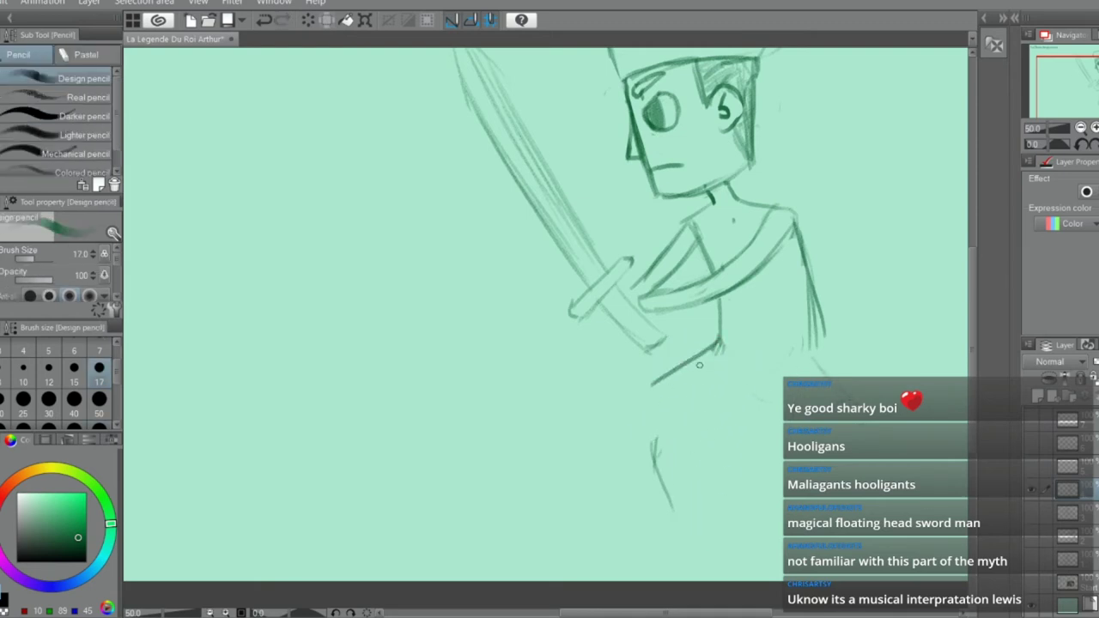
pyautogui.hotkey('ctrl', 'z')
pyautogui.moveTo(721, 348)
pyautogui.mouseDown()
pyautogui.moveTo(632, 393)
pyautogui.moveTo(622, 424)
pyautogui.moveTo(613, 398)
pyautogui.moveTo(675, 523)
pyautogui.moveTo(657, 457)
pyautogui.mouseUp()
pyautogui.press('e')
pyautogui.press('p')
pyautogui.moveTo(724, 381)
pyautogui.mouseDown()
pyautogui.moveTo(638, 415)
pyautogui.moveTo(658, 429)
pyautogui.moveTo(644, 432)
pyautogui.moveTo(678, 511)
pyautogui.mouseUp()
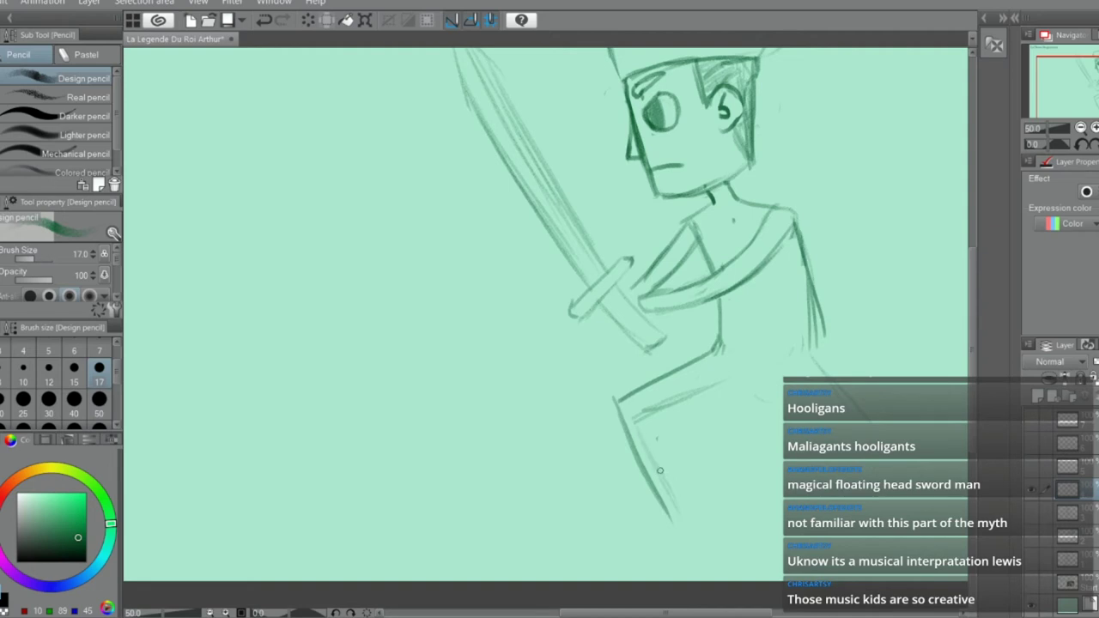
# Draw the front leg's calf line, clean up the old leg marks, and add a pointed foot
pyautogui.moveTo(646, 418); pyautogui.dragTo(690, 517)
pyautogui.press('e')
pyautogui.moveTo(654, 441)
pyautogui.mouseDown()
pyautogui.moveTo(685, 510)
pyautogui.moveTo(641, 532)
pyautogui.moveTo(684, 540)
pyautogui.moveTo(661, 543)
pyautogui.mouseUp()
pyautogui.press('p')
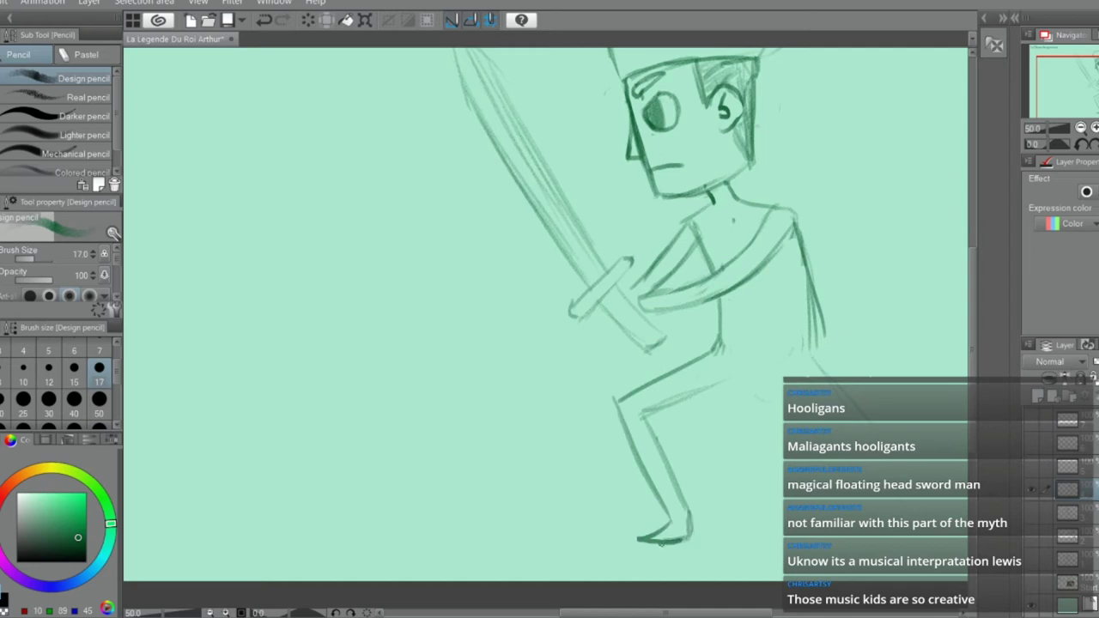
# Extend the front thigh's underside into the crotch curve and sketch the back leg stretching out behind the body
pyautogui.moveTo(700, 391); pyautogui.dragTo(767, 382)
pyautogui.scroll(-2, 807, 369)
pyautogui.scroll(1, 832, 391)
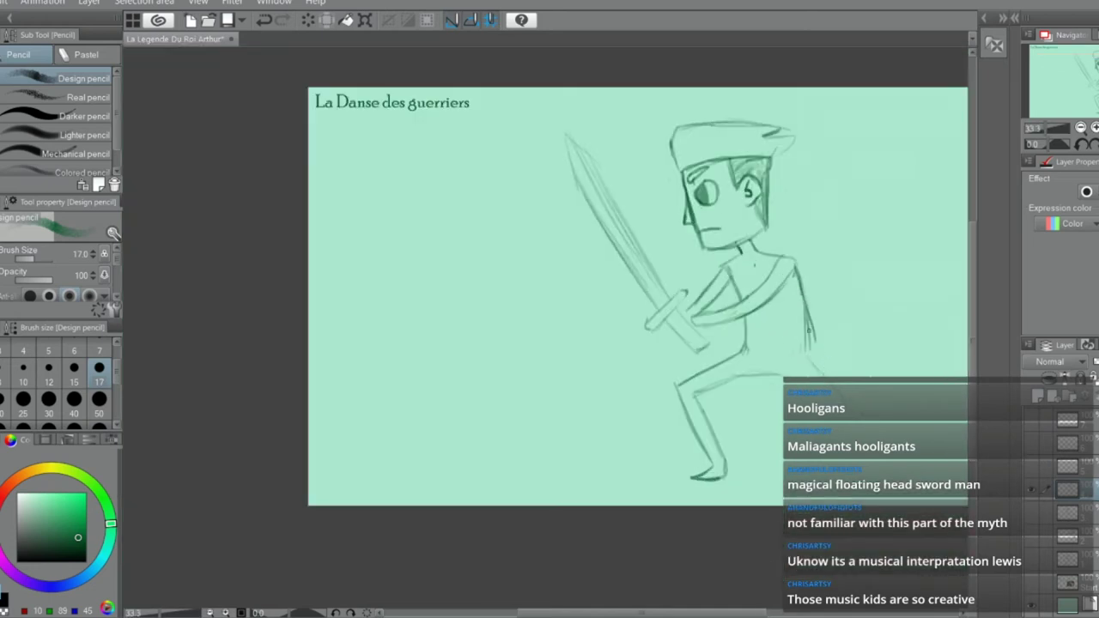
pyautogui.moveTo(805, 316)
pyautogui.mouseDown()
pyautogui.moveTo(813, 352)
pyautogui.moveTo(788, 374)
pyautogui.moveTo(875, 409)
pyautogui.mouseUp()
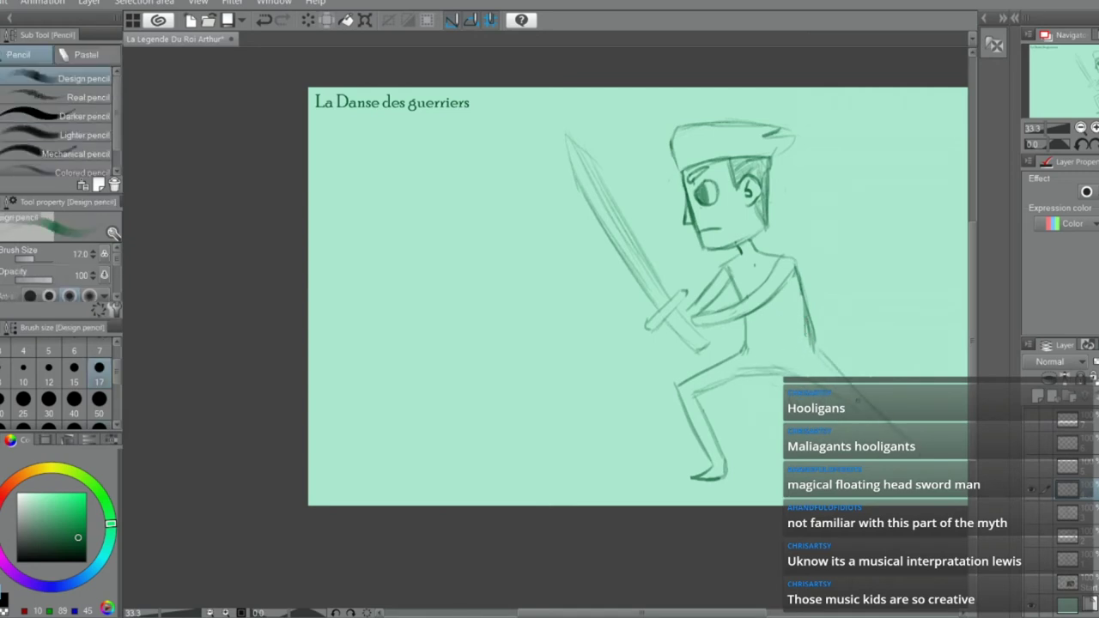
pyautogui.hotkey('ctrl', 'z')
pyautogui.moveTo(809, 343); pyautogui.dragTo(881, 422)
pyautogui.moveTo(745, 612); pyautogui.dragTo(791, 612)
# Erase the stray lines at the lower back and redraw the torso's back edge down to the hip
pyautogui.scroll(1, 640, 487)
pyautogui.press('e')
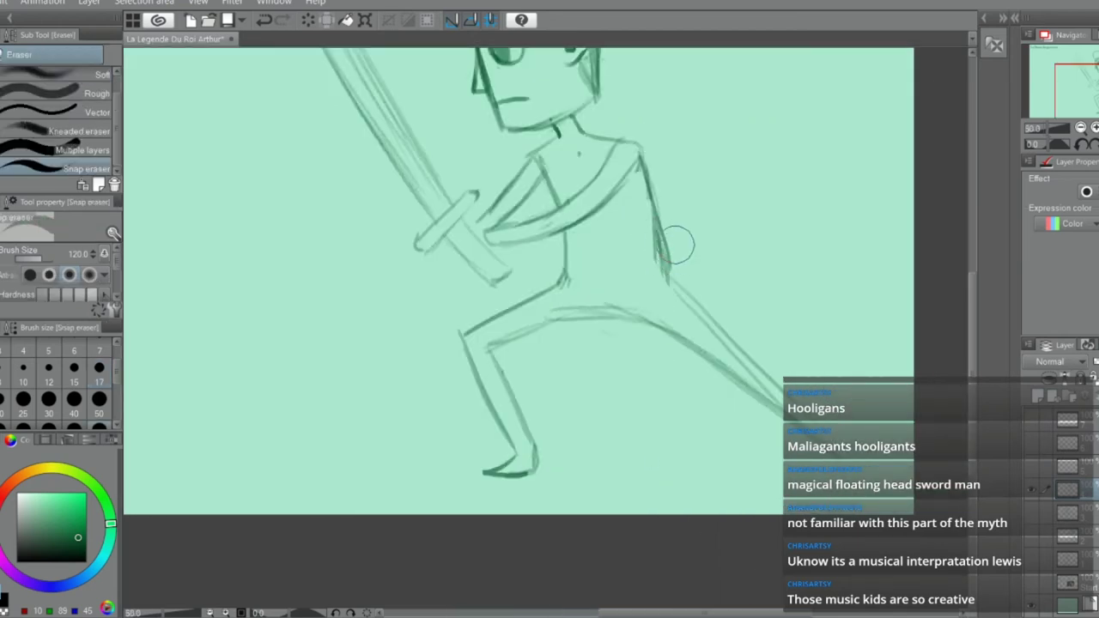
pyautogui.moveTo(675, 245); pyautogui.dragTo(678, 273)
pyautogui.press('p')
pyautogui.moveTo(644, 177); pyautogui.dragTo(655, 273)
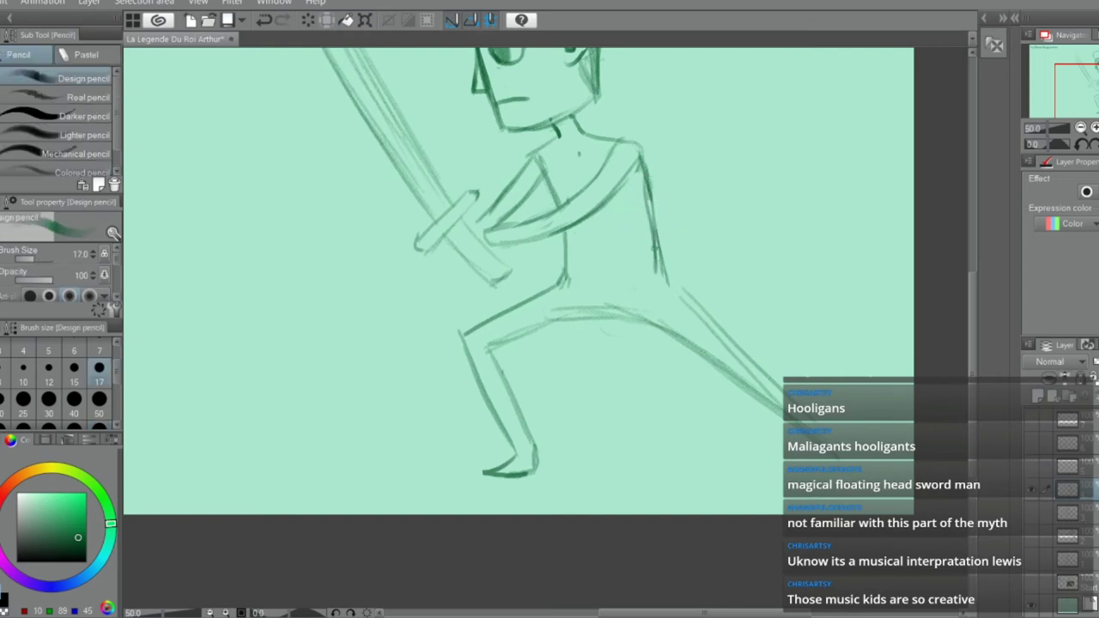
pyautogui.moveTo(651, 209)
pyautogui.mouseDown()
pyautogui.moveTo(658, 277)
pyautogui.moveTo(757, 373)
pyautogui.mouseUp()
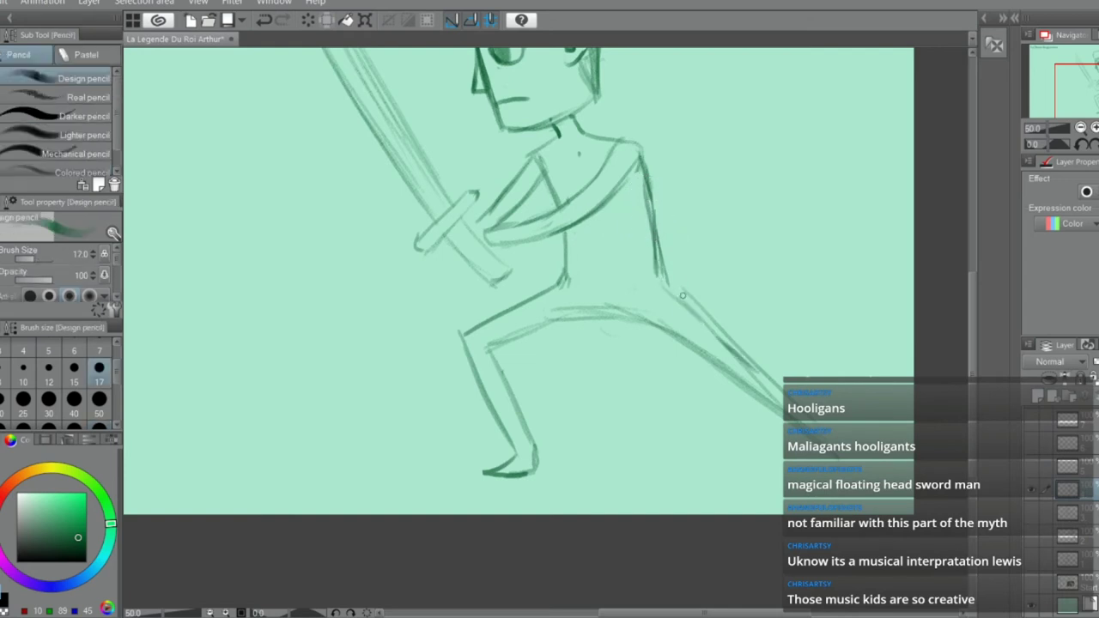
# Clean up the back leg's doubled upper edge and redraw it as one line running from the hip
pyautogui.moveTo(655, 280); pyautogui.dragTo(756, 373)
pyautogui.moveTo(714, 342); pyautogui.dragTo(769, 393)
pyautogui.press('e')
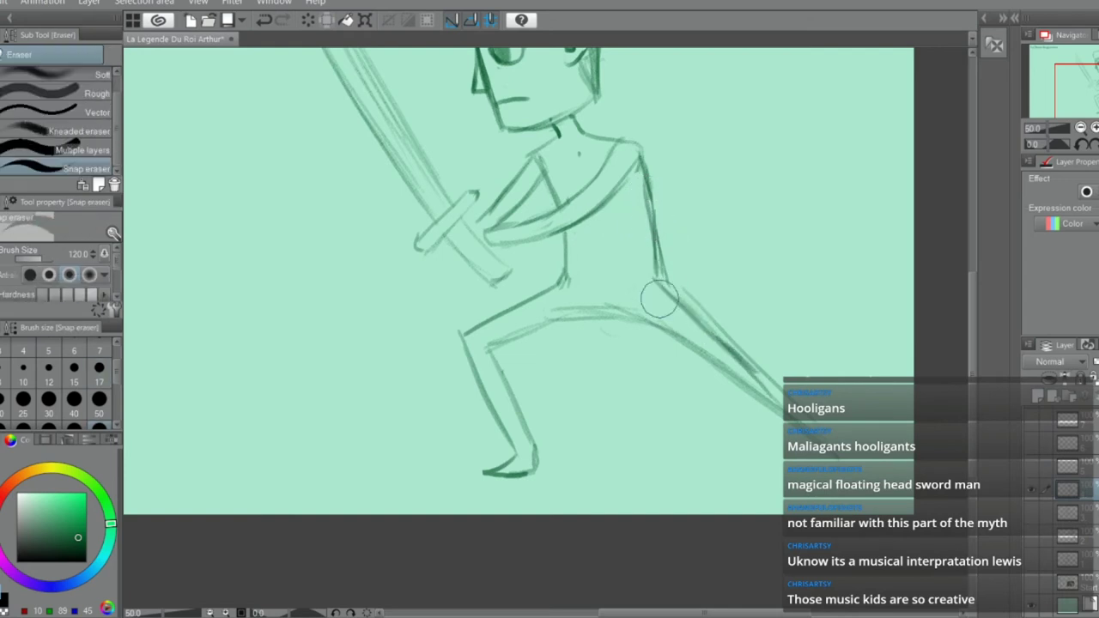
pyautogui.moveTo(691, 318); pyautogui.dragTo(778, 405)
pyautogui.press('p')
pyautogui.moveTo(666, 274); pyautogui.dragTo(784, 395)
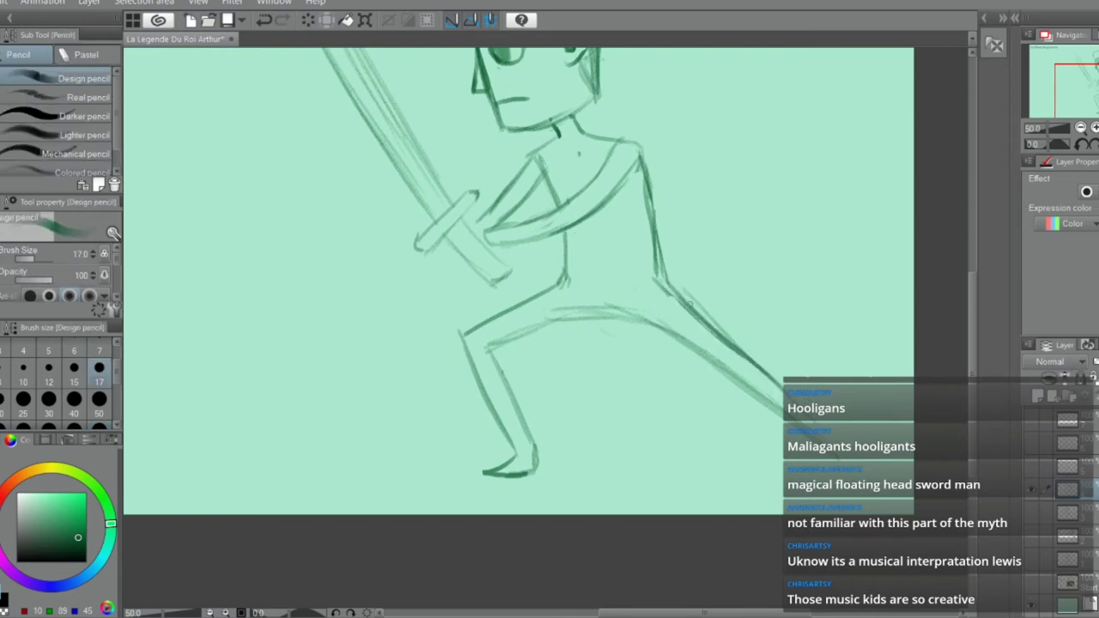
# Darken the back leg's upper edge down to the ankle and sketch a flat, pointed foot at its end
pyautogui.moveTo(683, 297); pyautogui.dragTo(786, 397)
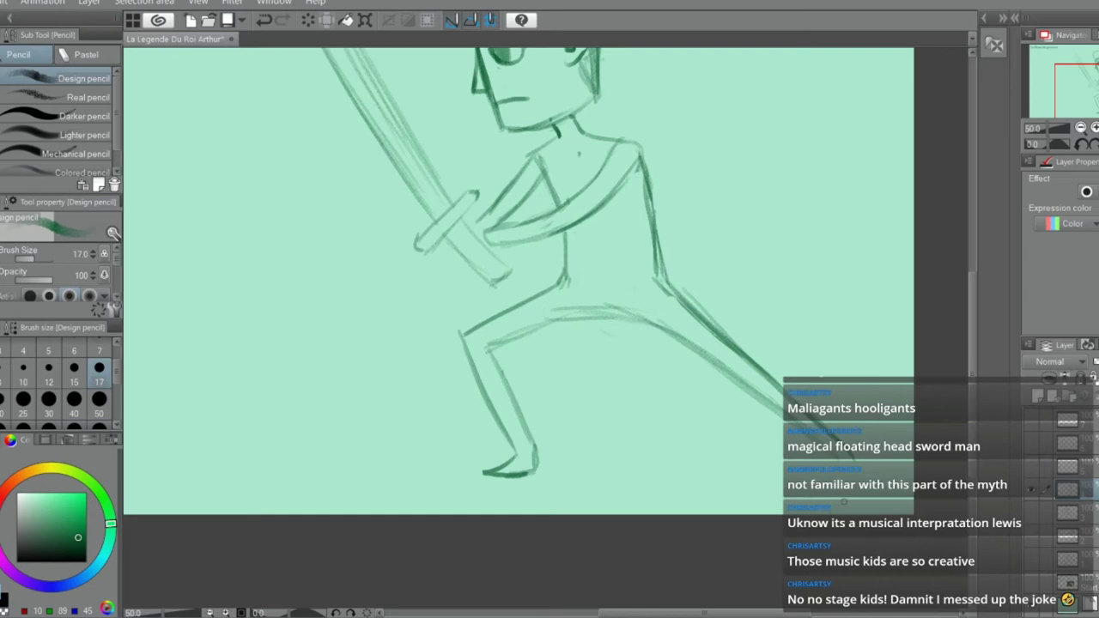
pyautogui.moveTo(824, 427); pyautogui.dragTo(884, 462)
pyautogui.hotkey('ctrl', 'z')
pyautogui.hotkey('ctrl', 'z')
pyautogui.hotkey('ctrl', 'z')
pyautogui.moveTo(831, 470); pyautogui.dragTo(889, 468)
pyautogui.press('e')
pyautogui.press('p')
pyautogui.press('e')
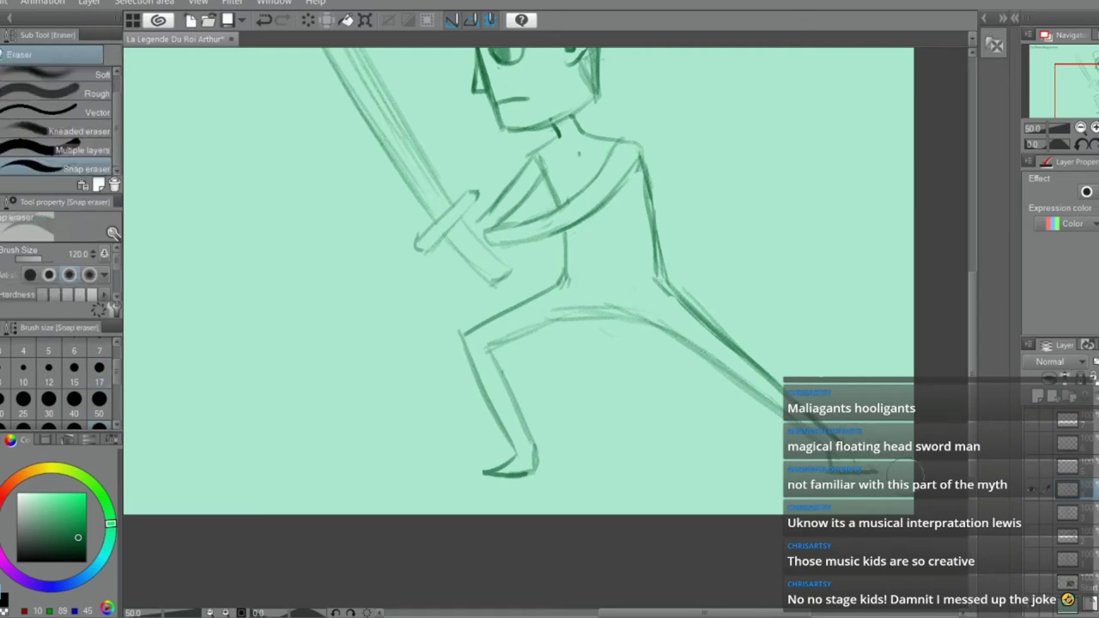
pyautogui.press('p')
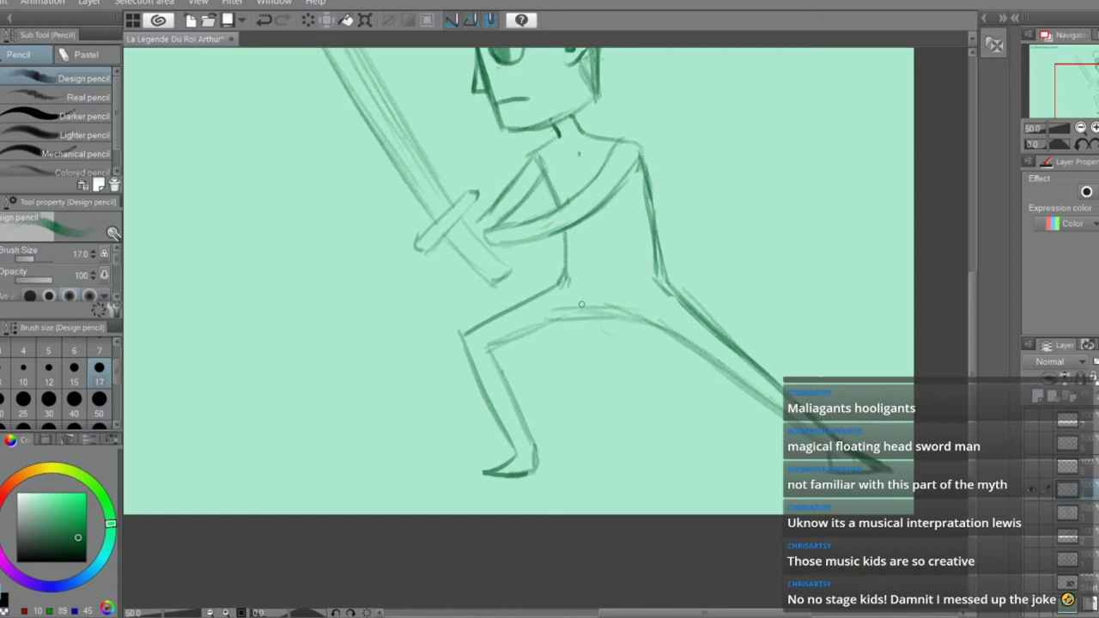
# Sketch the skirt's front edge sweeping down from the hip, and redraw the belly curve with a waistline across the torso
pyautogui.moveTo(593, 299)
pyautogui.mouseDown()
pyautogui.moveTo(644, 402)
pyautogui.moveTo(702, 466)
pyautogui.mouseUp()
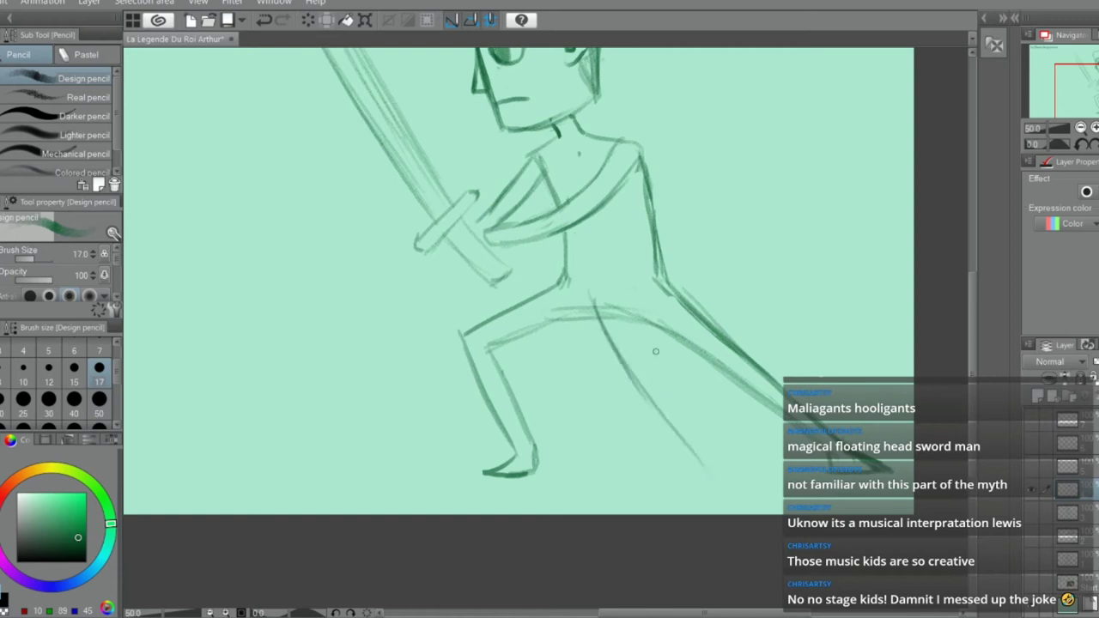
pyautogui.moveTo(601, 290); pyautogui.dragTo(652, 259)
pyautogui.hotkey('ctrl', 'z')
pyautogui.moveTo(565, 261); pyautogui.dragTo(663, 267)
pyautogui.press('e')
pyautogui.moveTo(567, 241)
pyautogui.mouseDown()
pyautogui.moveTo(562, 261)
pyautogui.moveTo(581, 245)
pyautogui.moveTo(572, 243)
pyautogui.moveTo(584, 257)
pyautogui.moveTo(576, 226)
pyautogui.moveTo(570, 276)
pyautogui.mouseUp()
pyautogui.press('p')
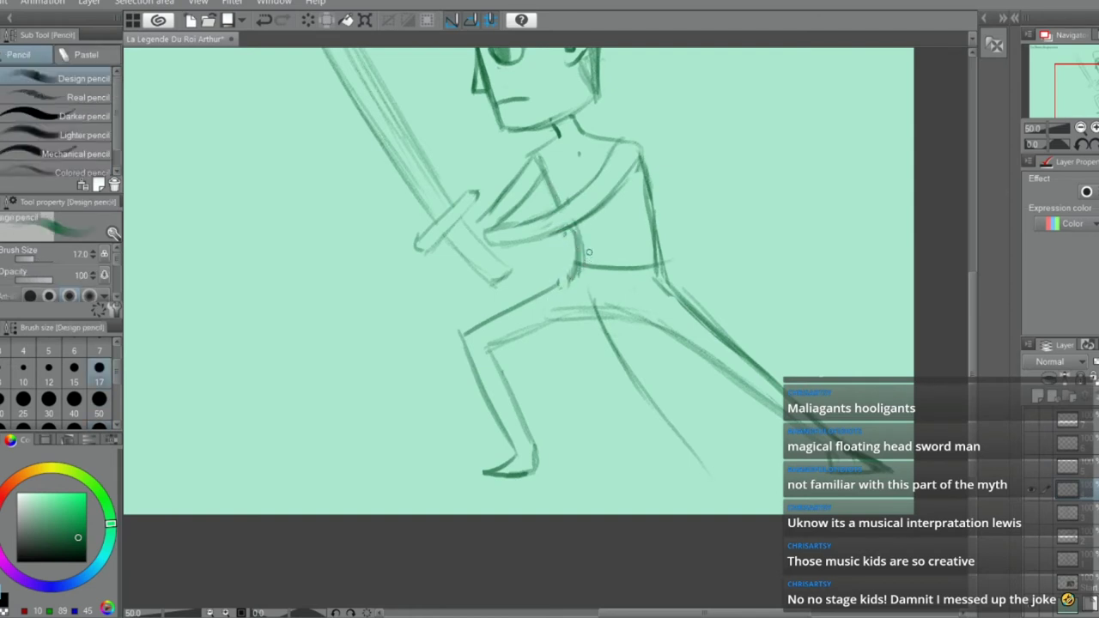
# Turn the waistline into a wide belt with squared ends and draw the skirt's curved bottom hem toward the back foot
pyautogui.moveTo(589, 251)
pyautogui.mouseDown()
pyautogui.moveTo(565, 251)
pyautogui.moveTo(619, 283)
pyautogui.moveTo(670, 273)
pyautogui.moveTo(672, 248)
pyautogui.moveTo(574, 266)
pyautogui.moveTo(662, 261)
pyautogui.moveTo(581, 256)
pyautogui.moveTo(601, 314)
pyautogui.moveTo(735, 473)
pyautogui.moveTo(787, 450)
pyautogui.mouseUp()
pyautogui.press('e')
pyautogui.press('p')
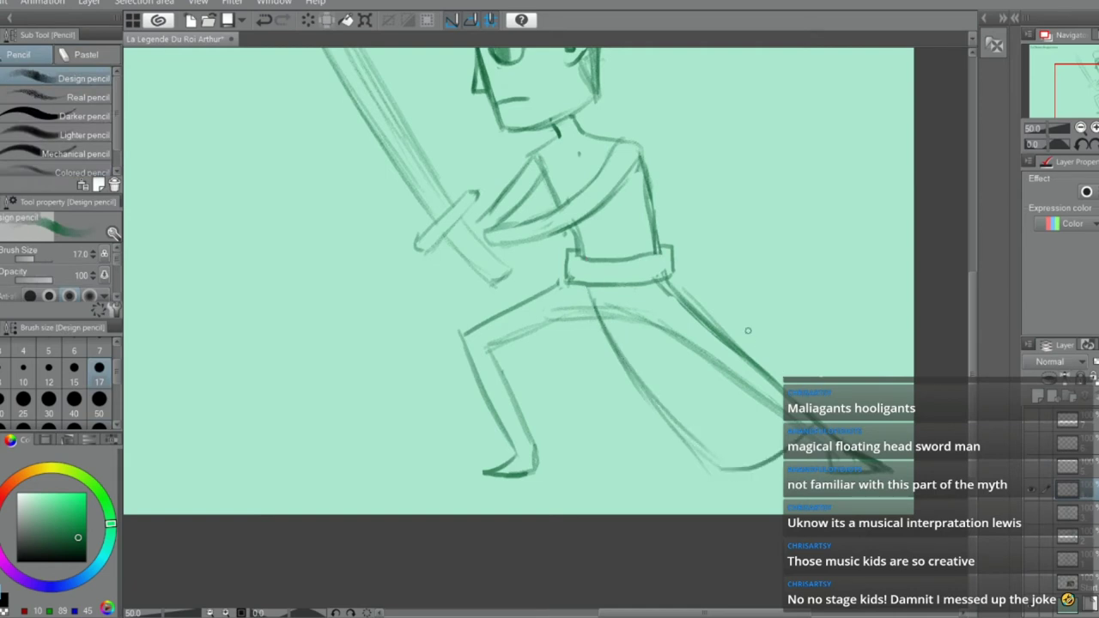
# Draw the skirt's back edge as a long diagonal from the belt's rear end down past the back leg
pyautogui.moveTo(688, 284); pyautogui.dragTo(814, 351)
pyautogui.hotkey('ctrl', 'z')
pyautogui.moveTo(671, 267); pyautogui.dragTo(780, 341)
pyautogui.hotkey('ctrl', 'z')
pyautogui.moveTo(675, 281); pyautogui.dragTo(828, 379)
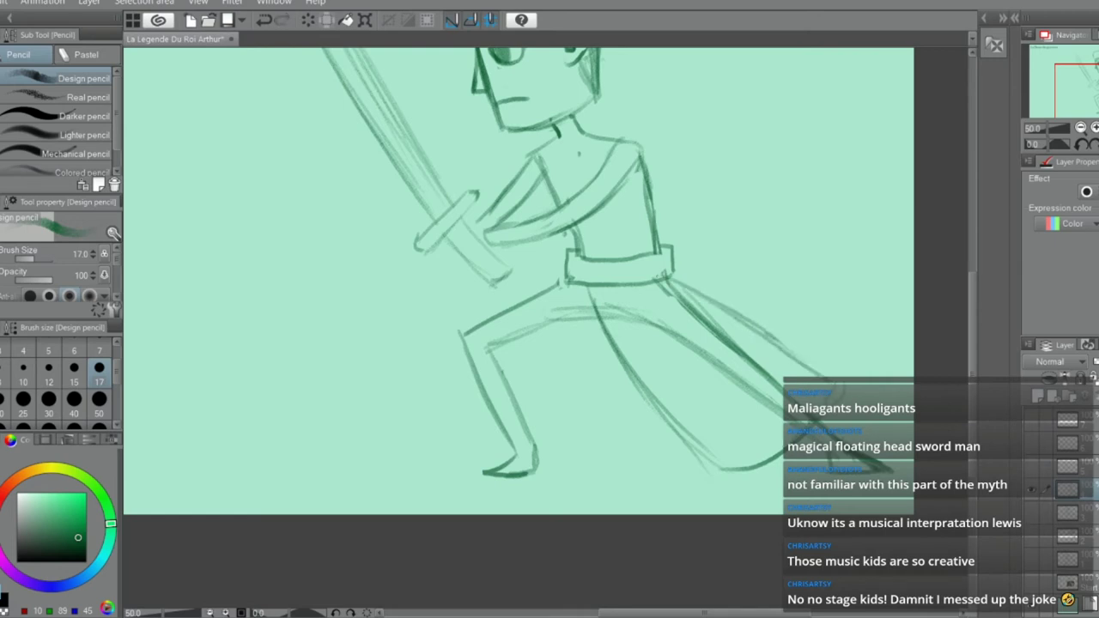
# Erase the back leg's lines inside the skirt and redraw the skirt's back edge as one darker line
pyautogui.press('e')
pyautogui.moveTo(687, 317)
pyautogui.mouseDown()
pyautogui.moveTo(658, 300)
pyautogui.moveTo(620, 321)
pyautogui.moveTo(712, 338)
pyautogui.moveTo(746, 369)
pyautogui.moveTo(718, 360)
pyautogui.moveTo(786, 406)
pyautogui.moveTo(758, 353)
pyautogui.mouseUp()
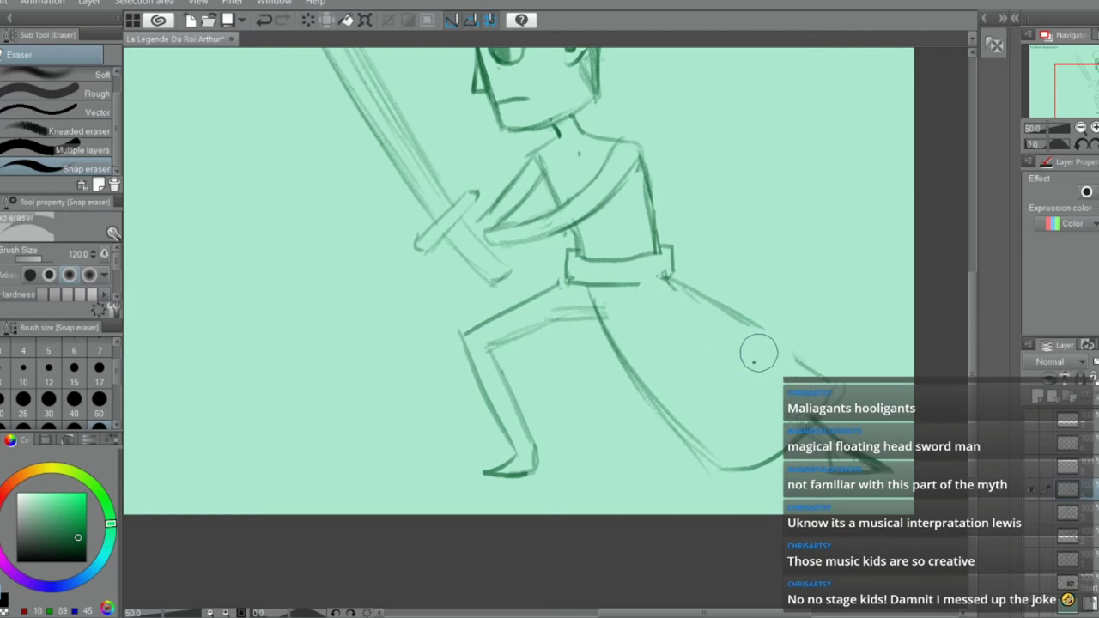
pyautogui.press('p')
pyautogui.moveTo(680, 278); pyautogui.dragTo(829, 378)
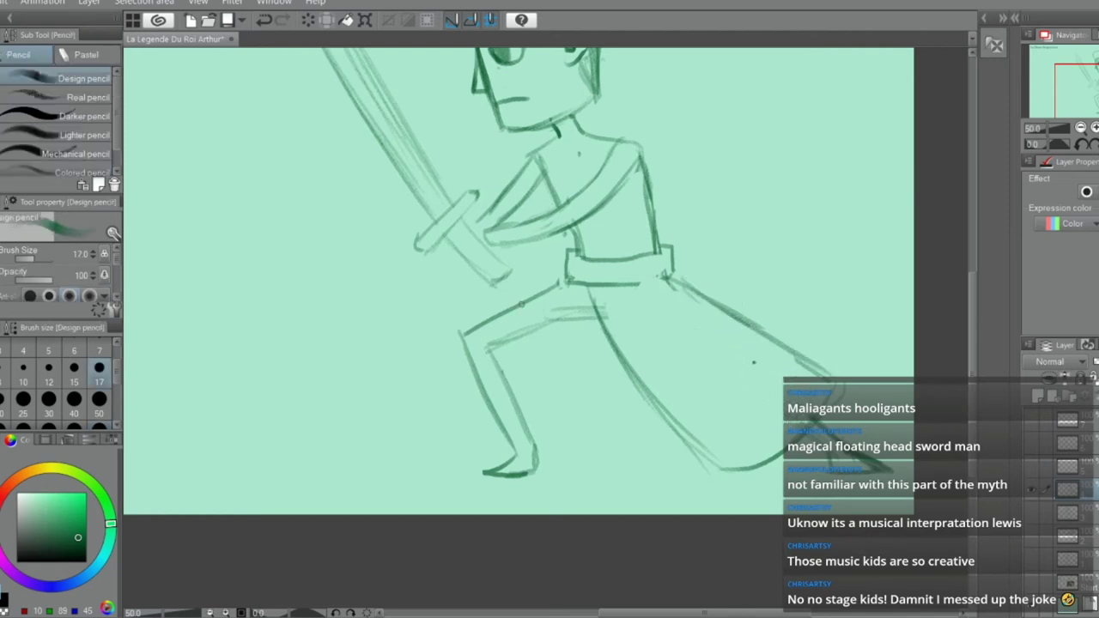
# Sketch a curved fold of cloth under the front thigh and a wide cuff around the front calf
pyautogui.moveTo(541, 293)
pyautogui.mouseDown()
pyautogui.moveTo(580, 279)
pyautogui.moveTo(517, 303)
pyautogui.moveTo(562, 343)
pyautogui.moveTo(606, 339)
pyautogui.mouseUp()
pyautogui.hotkey('ctrl', 'z')
pyautogui.hotkey('ctrl', 'z')
pyautogui.moveTo(520, 304)
pyautogui.mouseDown()
pyautogui.moveTo(461, 333)
pyautogui.moveTo(474, 395)
pyautogui.moveTo(513, 374)
pyautogui.moveTo(525, 403)
pyautogui.moveTo(485, 417)
pyautogui.moveTo(525, 400)
pyautogui.moveTo(539, 459)
pyautogui.mouseUp()
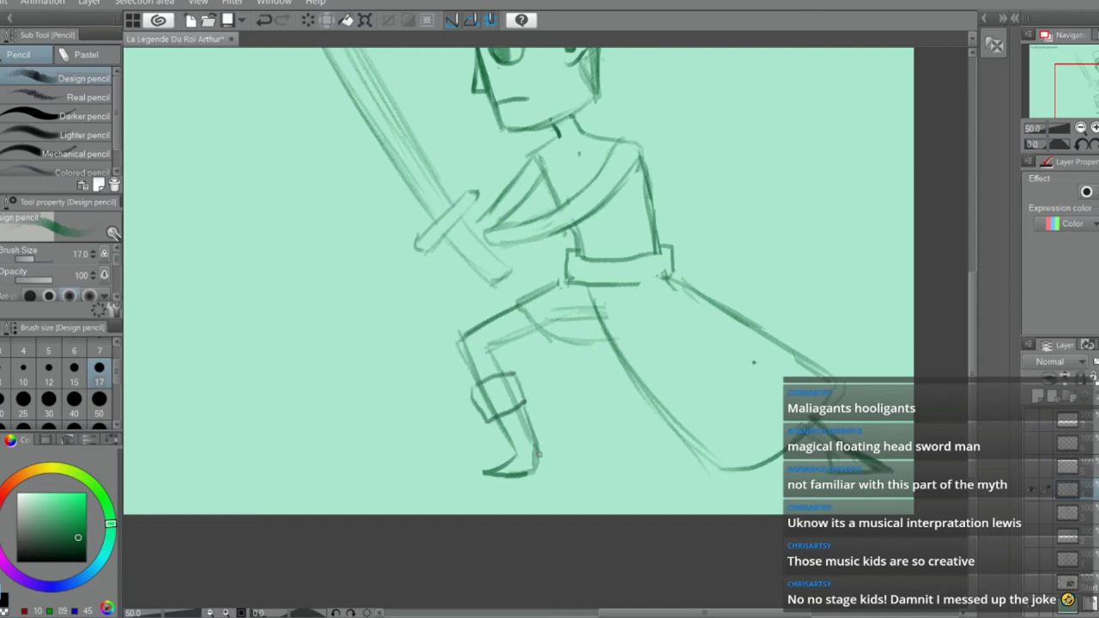
# Erase the leg lines inside the front calf's cuff and darken the outlines of the cuff and lower leg
pyautogui.moveTo(518, 412); pyautogui.dragTo(538, 467)
pyautogui.press('e')
pyautogui.moveTo(488, 397); pyautogui.dragTo(508, 384)
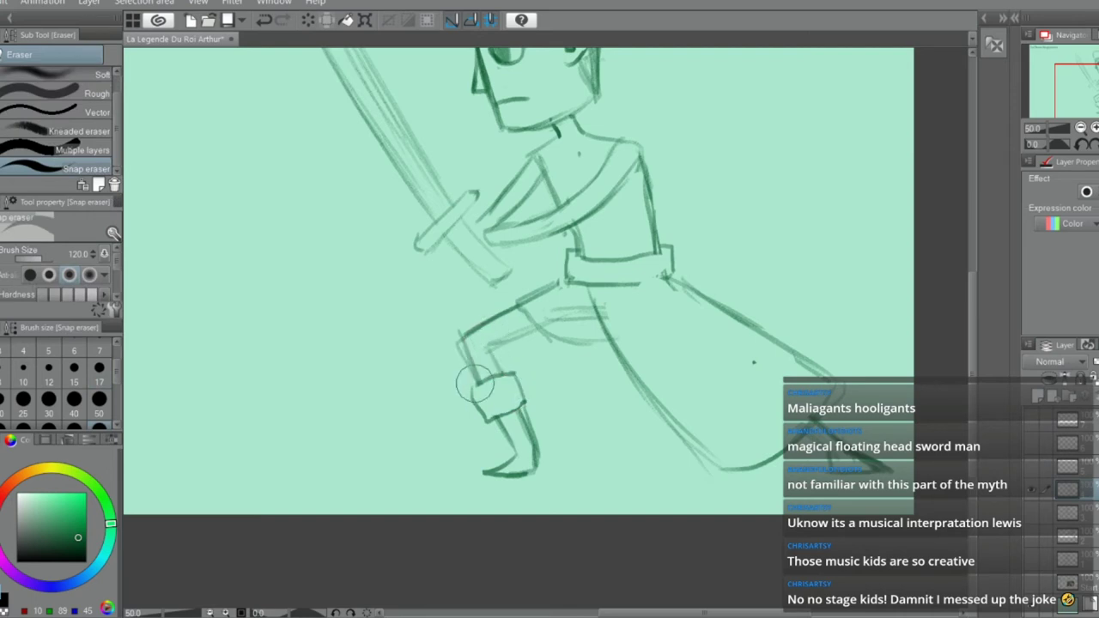
pyautogui.press('p')
pyautogui.moveTo(474, 387); pyautogui.dragTo(511, 376)
pyautogui.moveTo(488, 421)
pyautogui.mouseDown()
pyautogui.moveTo(523, 404)
pyautogui.moveTo(486, 416)
pyautogui.mouseUp()
pyautogui.moveTo(513, 376); pyautogui.dragTo(521, 404)
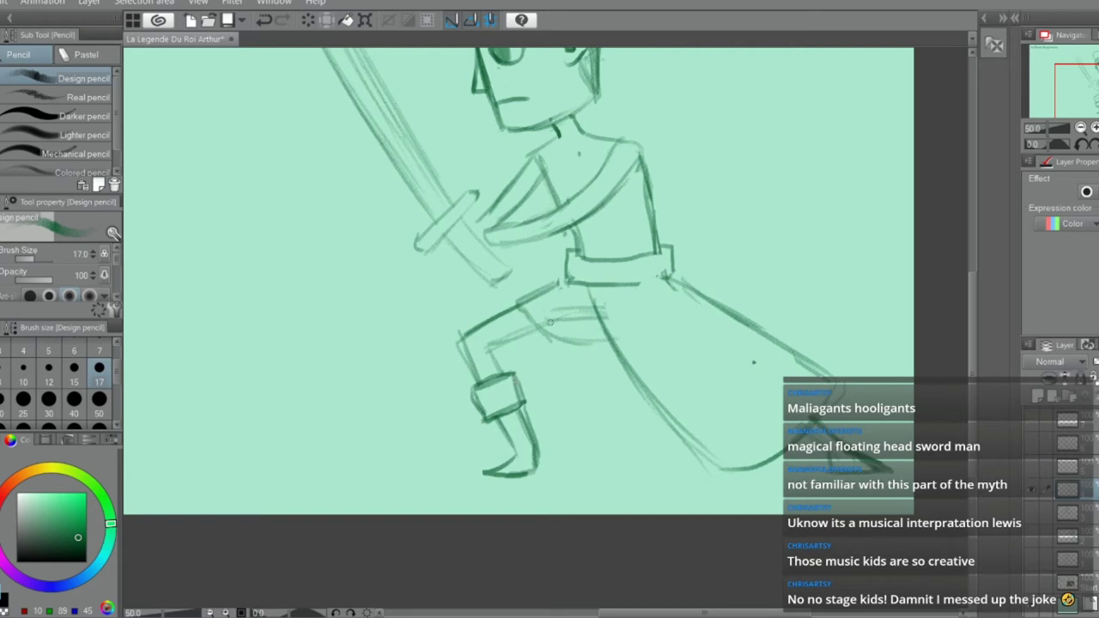
# Erase the stray lines at the bent leg's thigh and sketch the swordsman's rounded hand over the sword grip
pyautogui.press('e')
pyautogui.moveTo(559, 314); pyautogui.dragTo(575, 310)
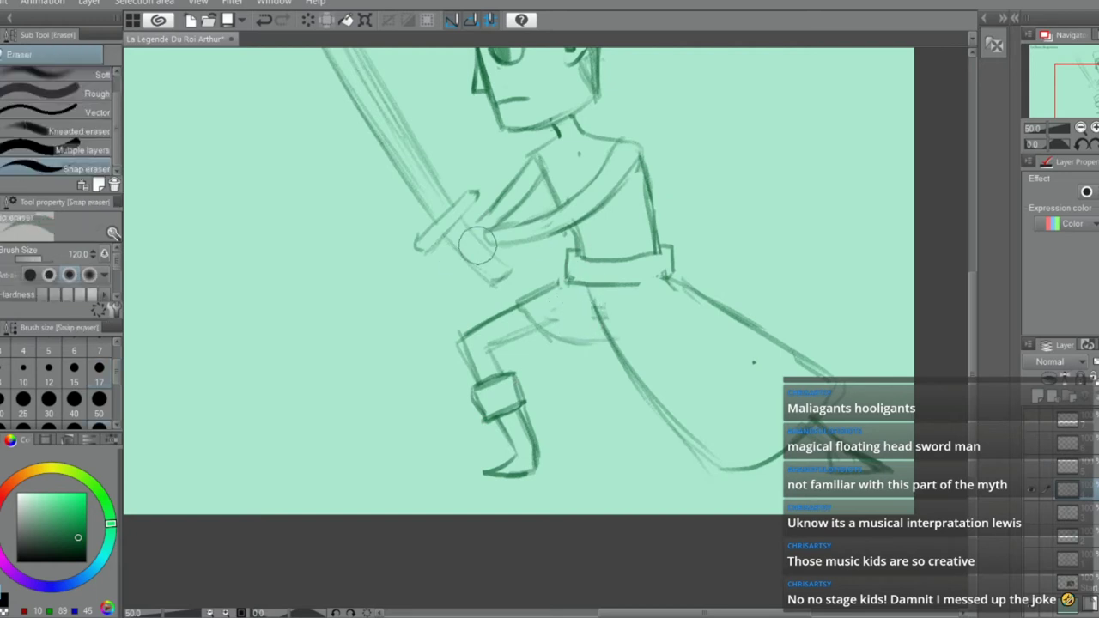
pyautogui.scroll(1, 465, 253)
pyautogui.press('p')
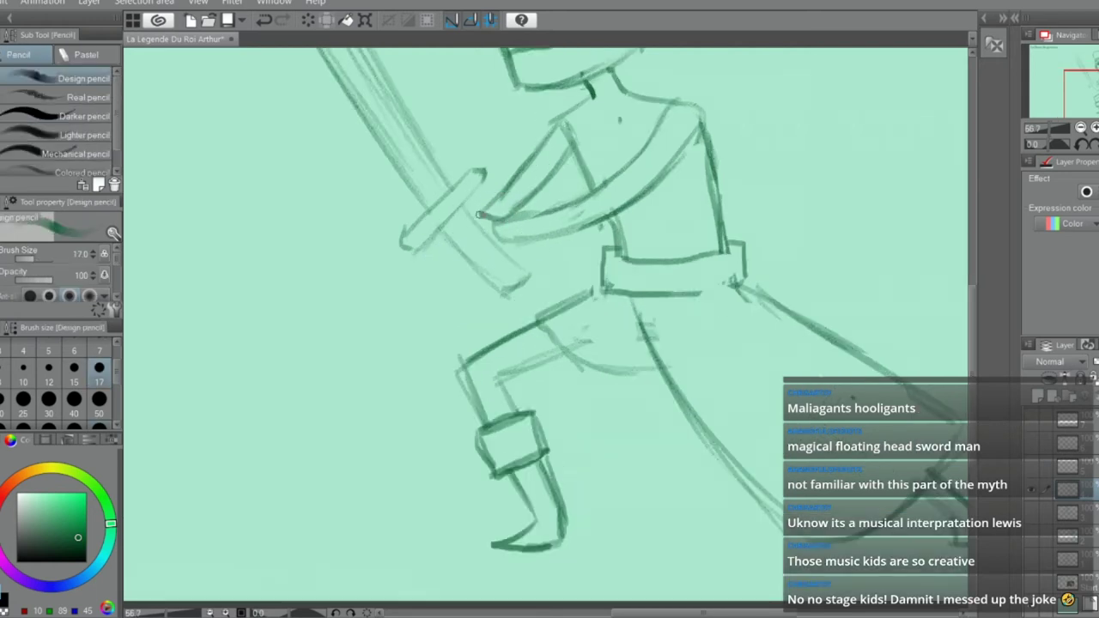
pyautogui.moveTo(520, 244); pyautogui.dragTo(510, 271)
pyautogui.moveTo(478, 230)
pyautogui.mouseDown()
pyautogui.moveTo(448, 273)
pyautogui.moveTo(502, 292)
pyautogui.moveTo(503, 253)
pyautogui.moveTo(469, 232)
pyautogui.mouseUp()
pyautogui.press('e')
pyautogui.press('b')
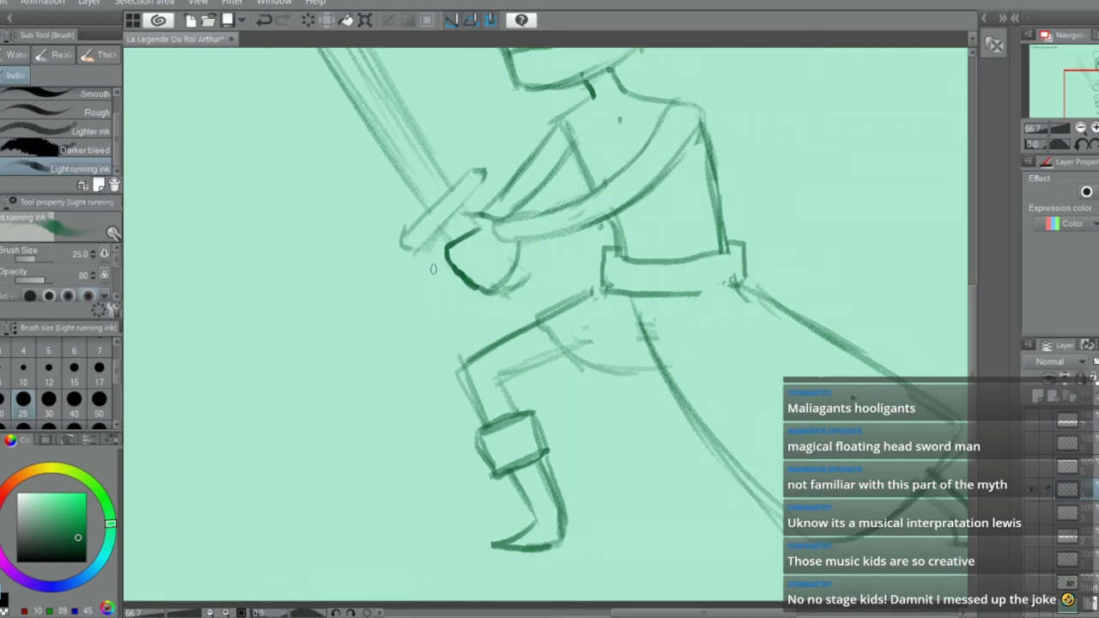
# Sketch the curled fingers along the front edge of the hand below the crossguard
pyautogui.press('p')
pyautogui.moveTo(441, 232)
pyautogui.mouseDown()
pyautogui.moveTo(430, 257)
pyautogui.moveTo(455, 236)
pyautogui.moveTo(446, 279)
pyautogui.moveTo(478, 294)
pyautogui.mouseUp()
pyautogui.hotkey('ctrl', 'z')
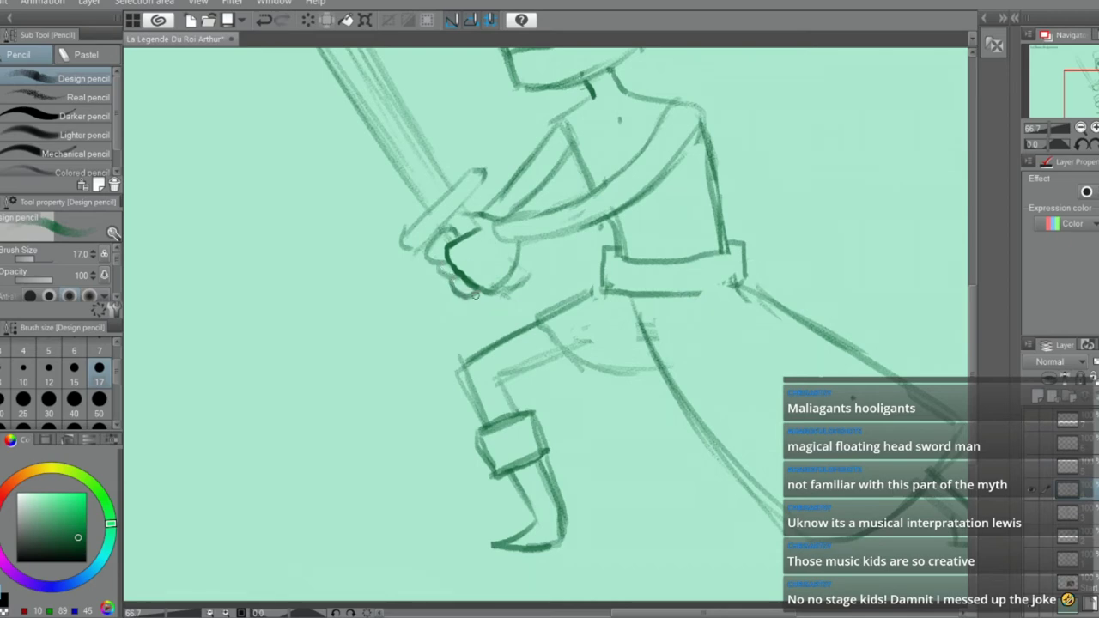
# Add a small collar at the swordsman's neck and ruffled trim on both shoulders in pencil
pyautogui.scroll(-5, 474, 295)
pyautogui.scroll(4, 403, 305)
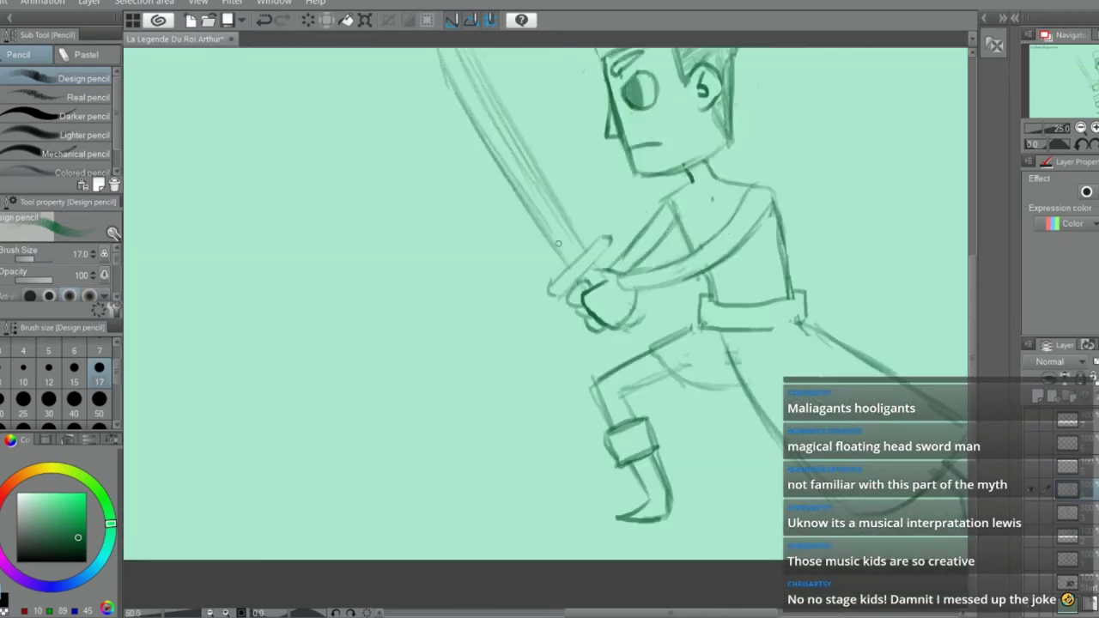
pyautogui.scroll(2, 558, 243)
pyautogui.moveTo(648, 191)
pyautogui.mouseDown()
pyautogui.moveTo(689, 168)
pyautogui.moveTo(690, 152)
pyautogui.moveTo(663, 184)
pyautogui.mouseUp()
pyautogui.moveTo(756, 197)
pyautogui.mouseDown()
pyautogui.moveTo(774, 179)
pyautogui.moveTo(816, 204)
pyautogui.mouseUp()
pyautogui.moveTo(752, 182)
pyautogui.mouseDown()
pyautogui.moveTo(753, 211)
pyautogui.moveTo(735, 231)
pyautogui.mouseUp()
pyautogui.moveTo(618, 194)
pyautogui.mouseDown()
pyautogui.moveTo(609, 230)
pyautogui.moveTo(624, 255)
pyautogui.moveTo(599, 196)
pyautogui.mouseUp()
# Sketch the two long edges of a second sword's blade, slanting across the first sword in an X
pyautogui.scroll(-4, 657, 226)
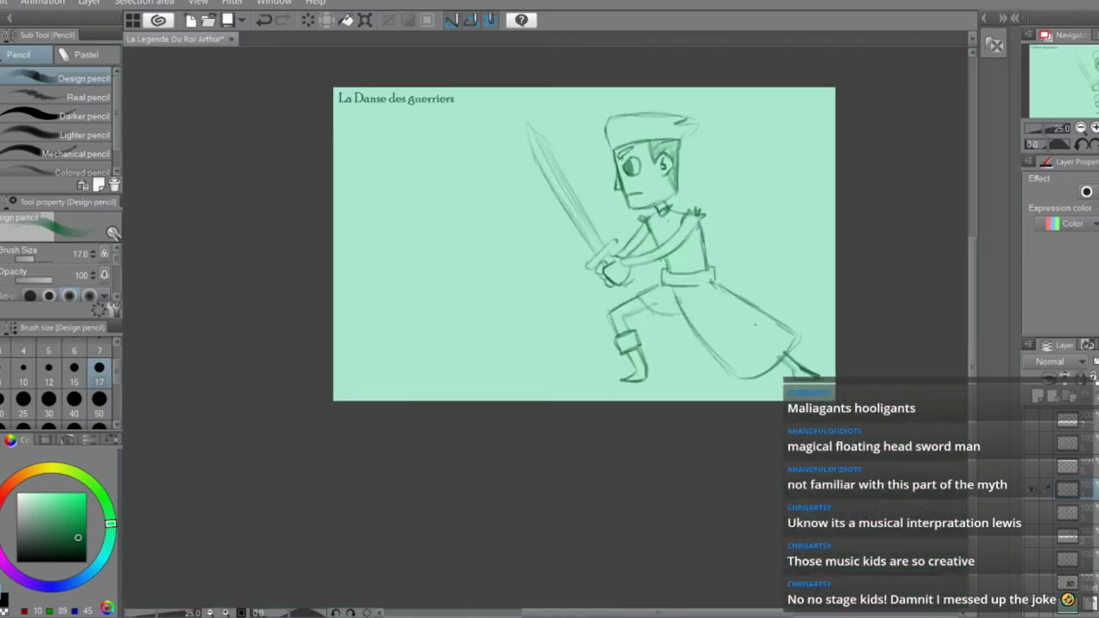
pyautogui.scroll(1, 642, 210)
pyautogui.scroll(1, 411, 128)
pyautogui.moveTo(620, 85); pyautogui.dragTo(565, 298)
pyautogui.hotkey('ctrl', 'z')
pyautogui.moveTo(596, 148); pyautogui.dragTo(543, 302)
pyautogui.moveTo(648, 78); pyautogui.dragTo(559, 308)
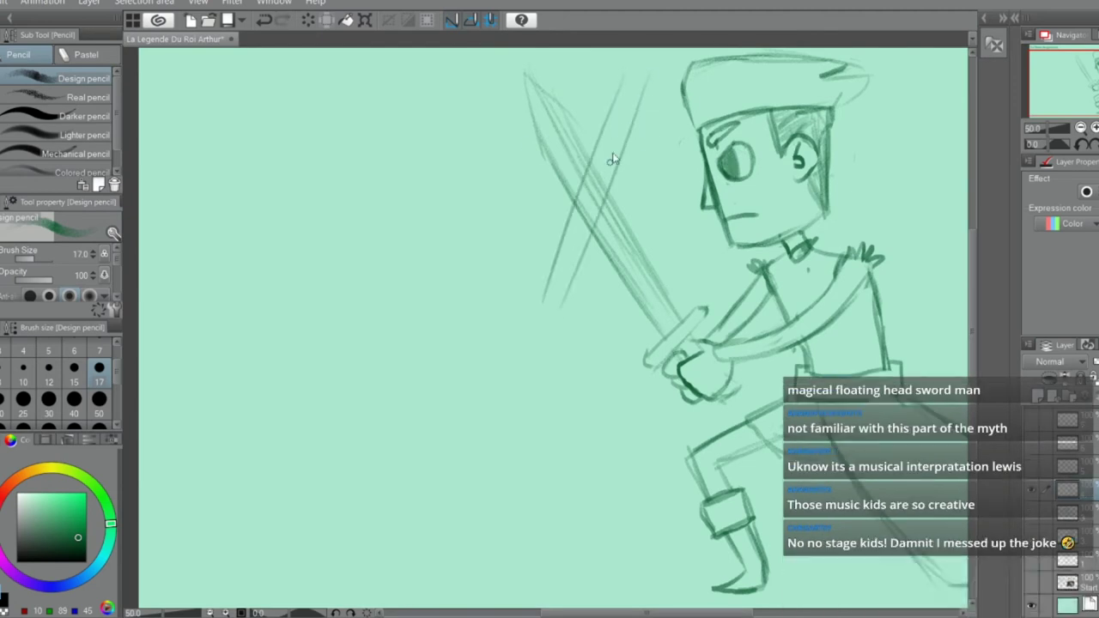
pyautogui.hotkey('ctrl', 'z')
pyautogui.hotkey('ctrl', 'z')
pyautogui.moveTo(602, 127); pyautogui.dragTo(530, 306)
pyautogui.moveTo(640, 100)
pyautogui.mouseDown()
pyautogui.moveTo(550, 317)
pyautogui.moveTo(558, 307)
pyautogui.mouseUp()
pyautogui.hotkey('ctrl', 'z')
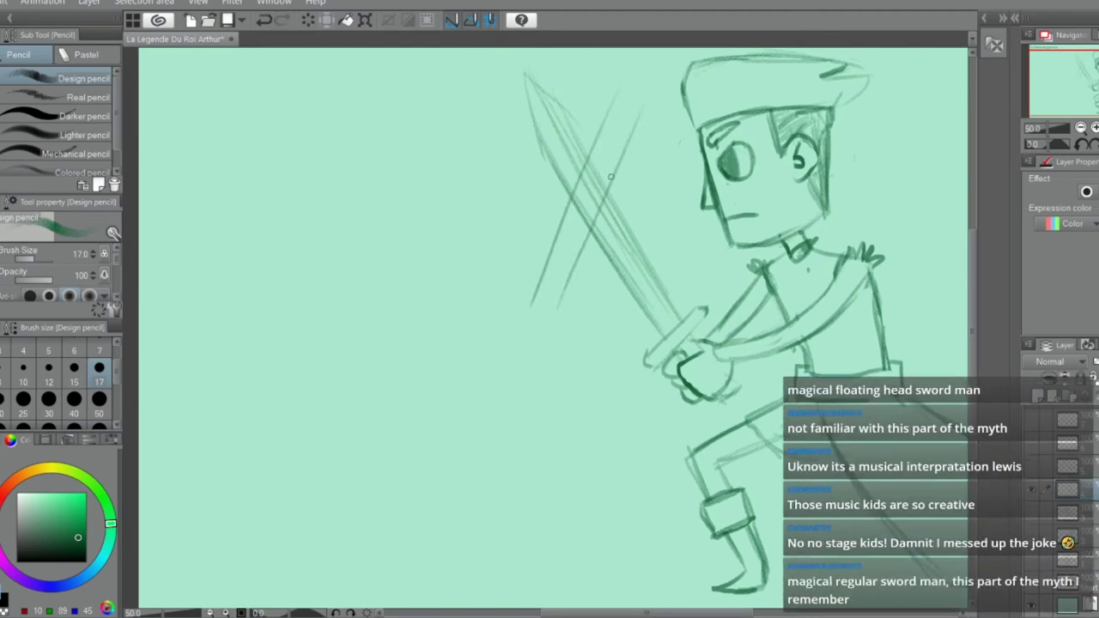
pyautogui.moveTo(598, 137); pyautogui.dragTo(520, 300)
# Erase the first sword's lines inside the second blade and draw the second blade's pointed tip
pyautogui.press('e')
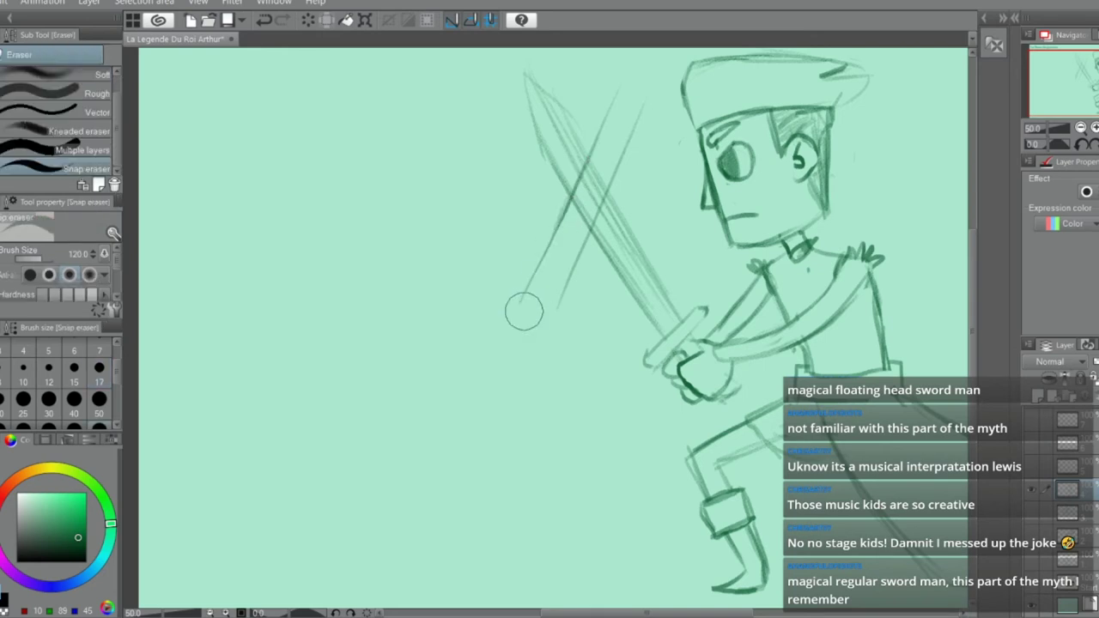
pyautogui.moveTo(612, 129); pyautogui.dragTo(599, 176)
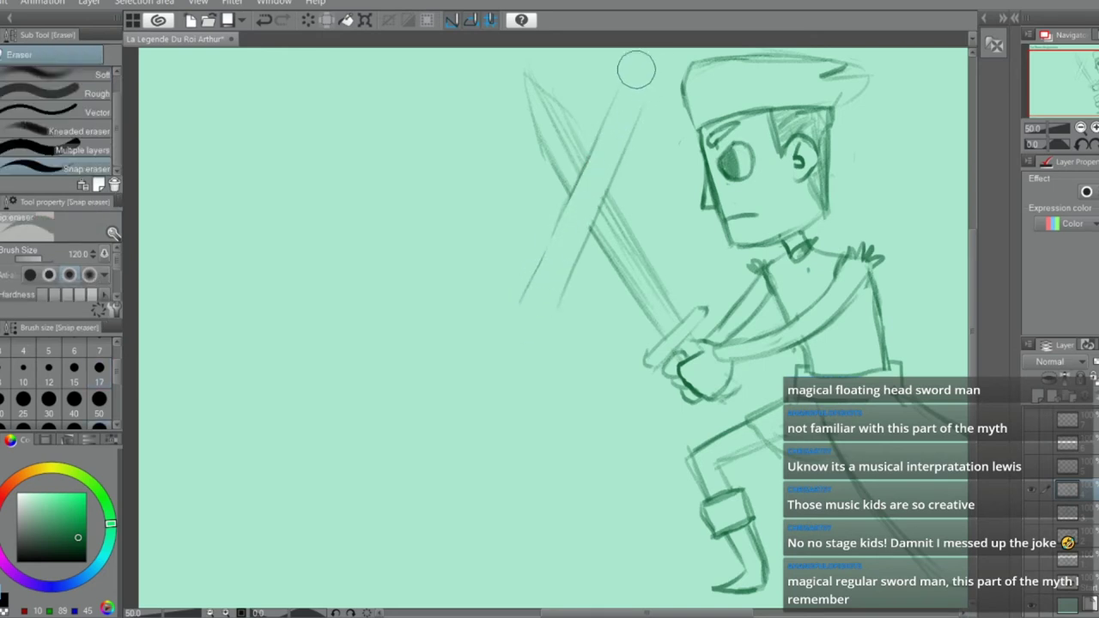
pyautogui.press('p')
pyautogui.moveTo(657, 58)
pyautogui.mouseDown()
pyautogui.moveTo(620, 83)
pyautogui.moveTo(644, 107)
pyautogui.moveTo(658, 58)
pyautogui.mouseUp()
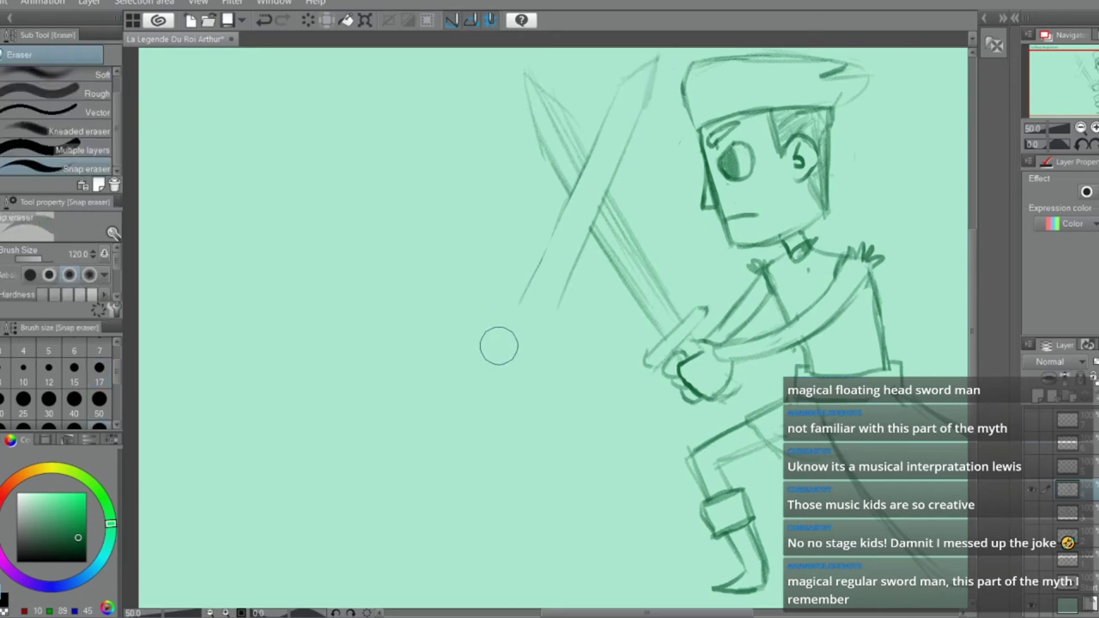
# Draw a narrow slanted crossguard below the second sword's blade
pyautogui.moveTo(474, 307); pyautogui.dragTo(558, 364)
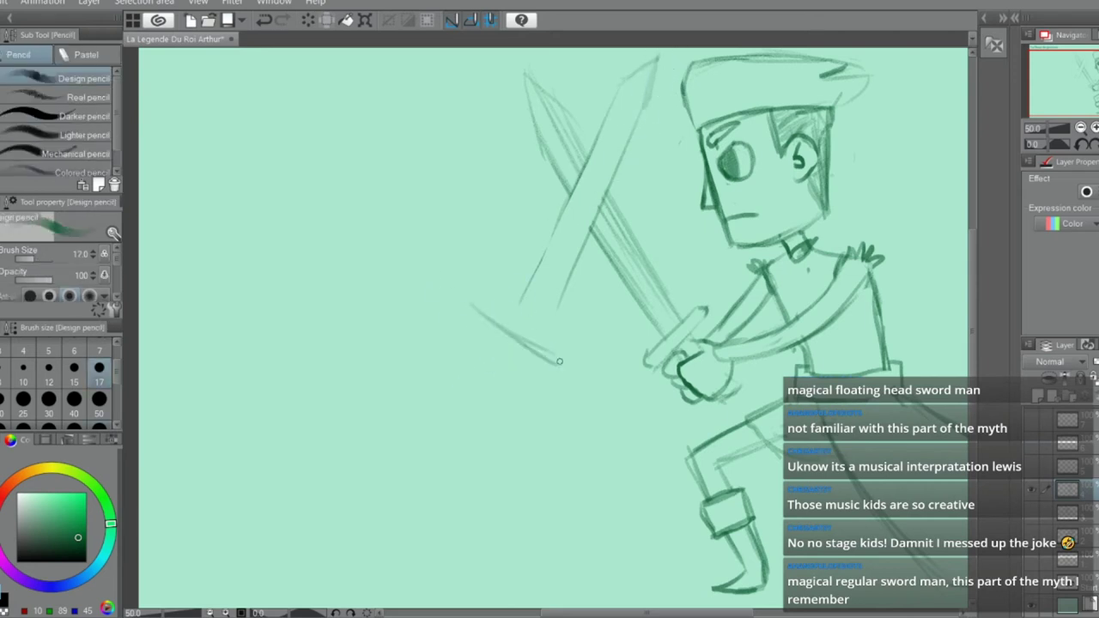
pyautogui.hotkey('ctrl', 'z')
pyautogui.moveTo(478, 322)
pyautogui.mouseDown()
pyautogui.moveTo(560, 373)
pyautogui.moveTo(491, 317)
pyautogui.moveTo(572, 360)
pyautogui.mouseUp()
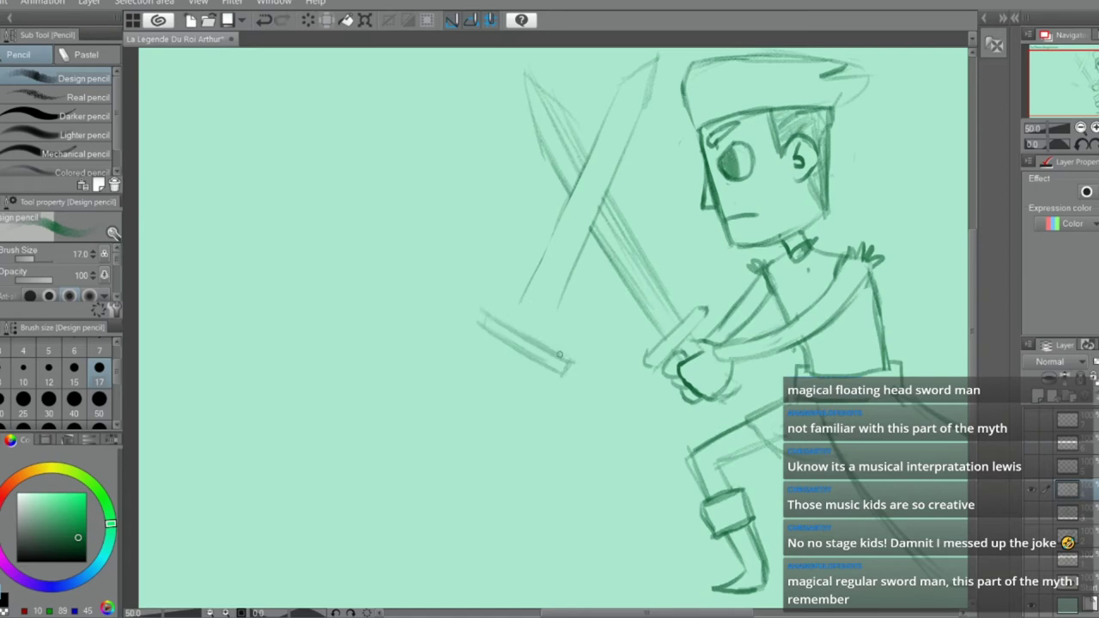
# Extend both edges of the second blade down to its crossguard
pyautogui.moveTo(569, 223); pyautogui.dragTo(518, 321)
pyautogui.hotkey('ctrl', 'z')
pyautogui.moveTo(564, 204); pyautogui.dragTo(517, 319)
pyautogui.moveTo(575, 270); pyautogui.dragTo(542, 341)
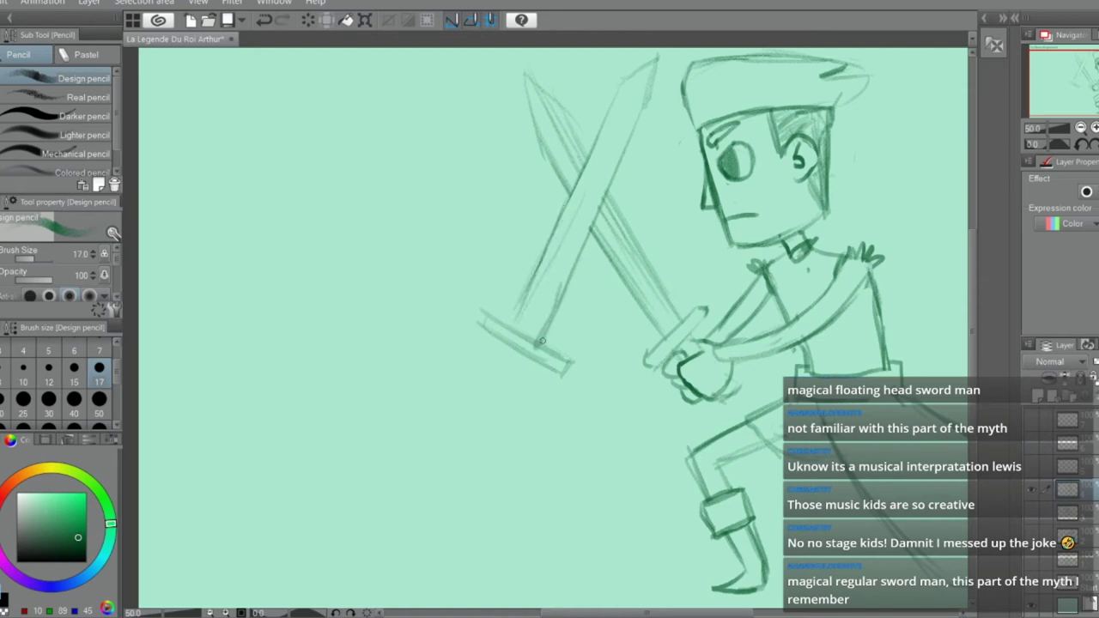
# Clean up where the second blade meets the crossguard and draw the grip beneath it
pyautogui.press('e')
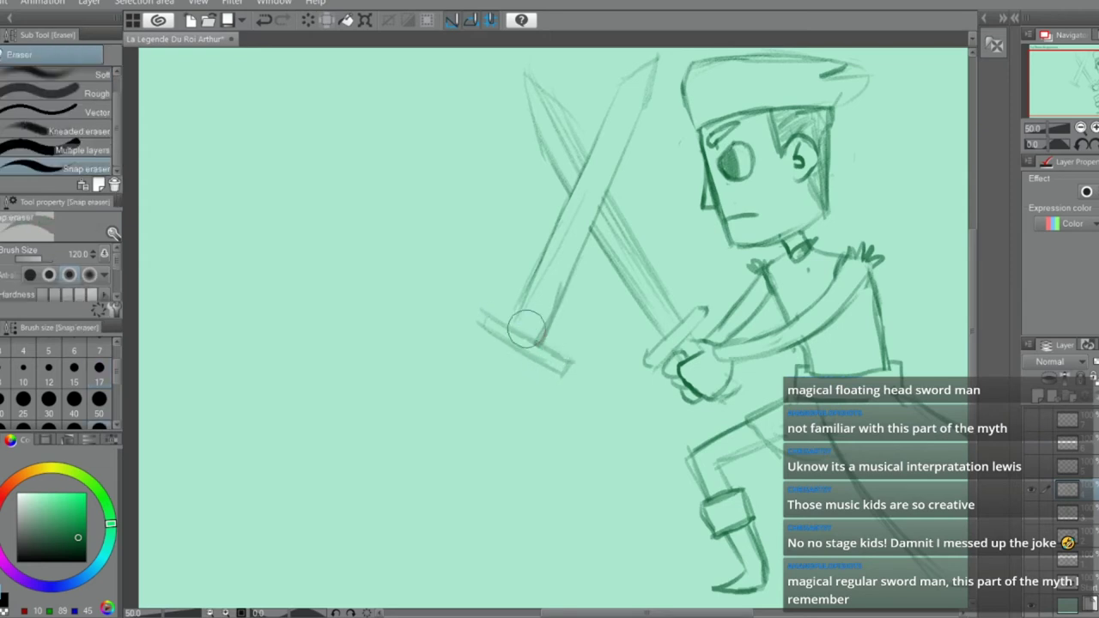
pyautogui.press('p')
pyautogui.moveTo(496, 357); pyautogui.dragTo(487, 401)
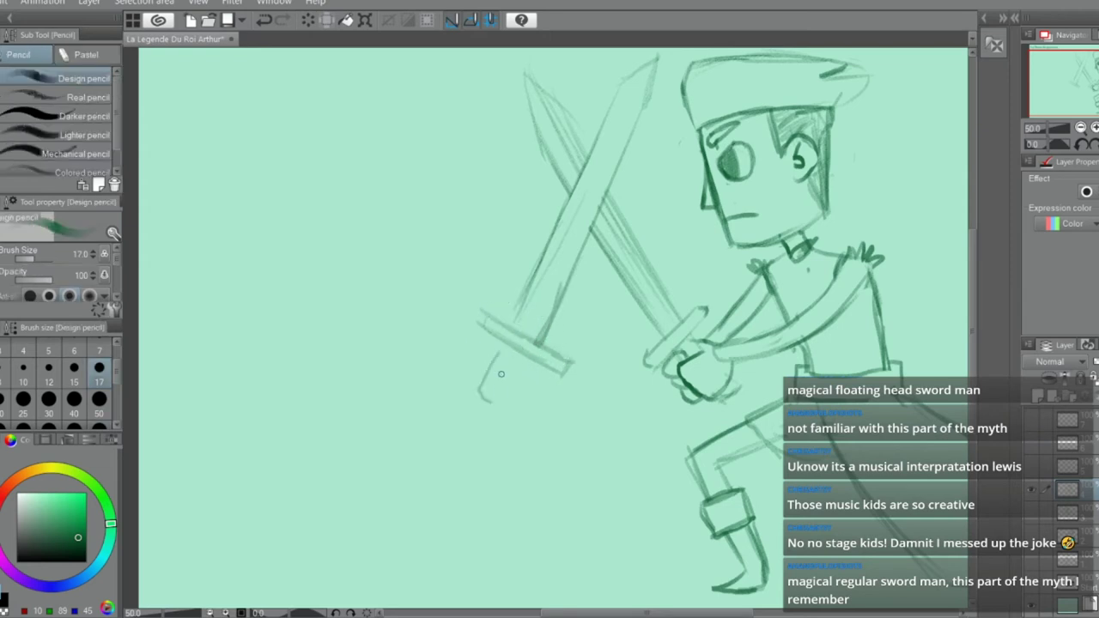
pyautogui.hotkey('ctrl', 'z')
pyautogui.moveTo(509, 350); pyautogui.dragTo(496, 411)
pyautogui.scroll(-1, 515, 382)
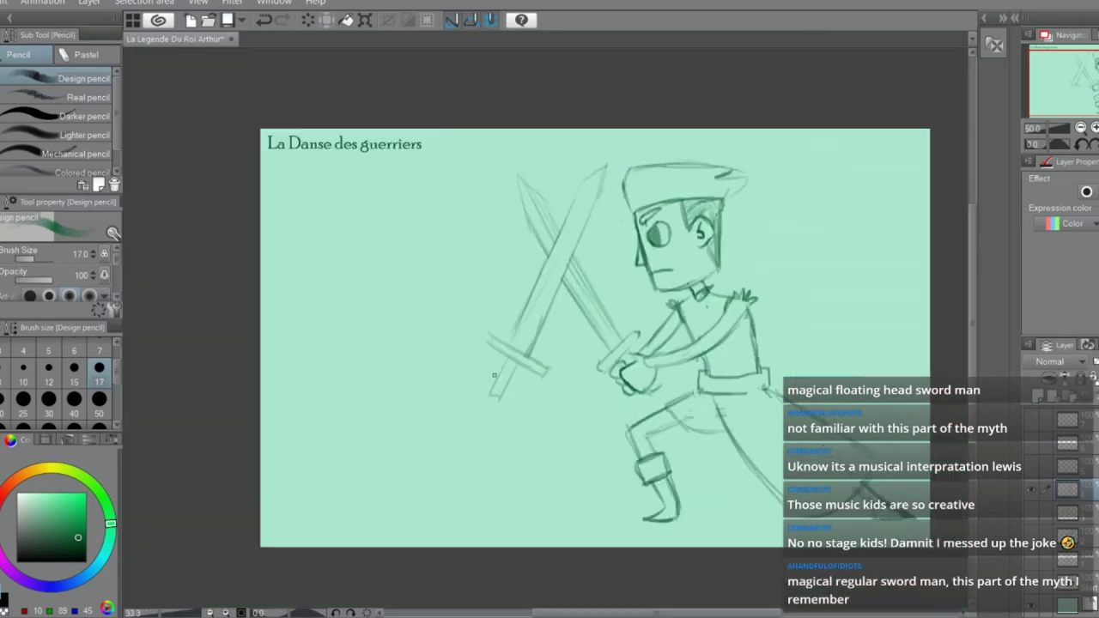
# Sketch a circle for the opponent's head beside the crossed swords, with a short line for the front of the face
pyautogui.hotkey('ctrl', 'z')
pyautogui.moveTo(458, 204)
pyautogui.mouseDown()
pyautogui.moveTo(448, 194)
pyautogui.moveTo(464, 289)
pyautogui.moveTo(484, 255)
pyautogui.mouseUp()
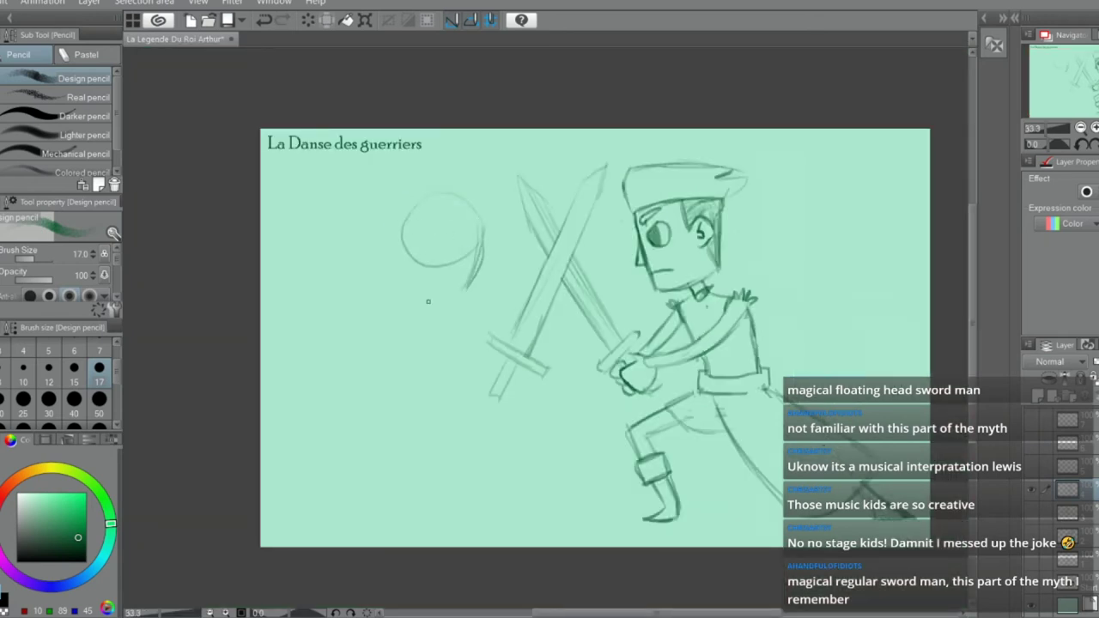
pyautogui.scroll(-1, 451, 311)
pyautogui.scroll(1, 457, 296)
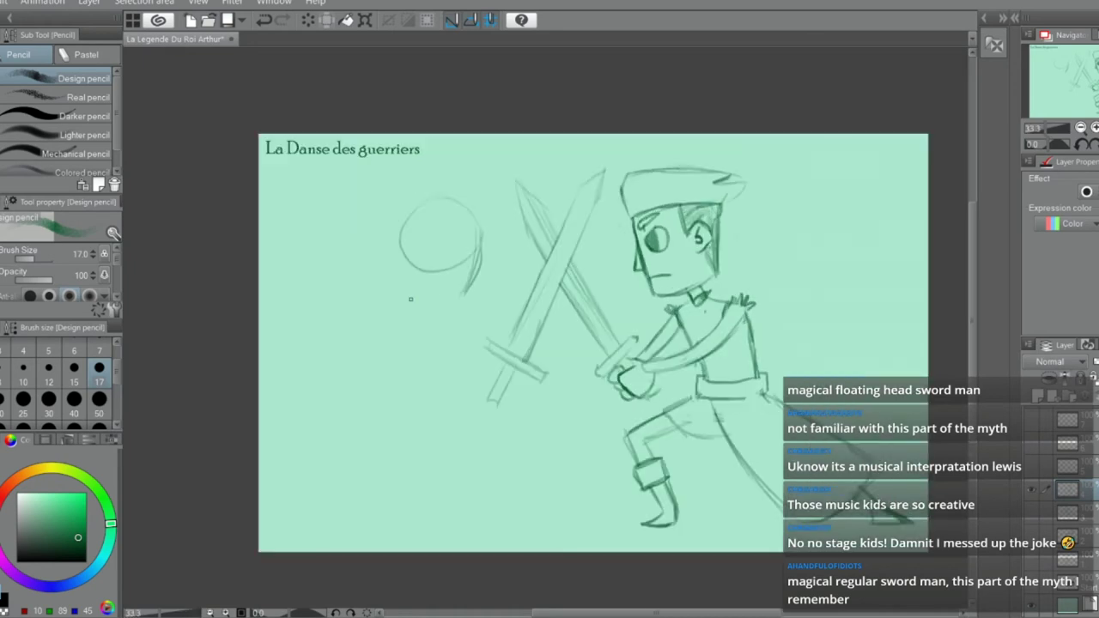
# Draw the opponent's angular jawline and a round eye with a slanted upper lid
pyautogui.hotkey('ctrl', 'z')
pyautogui.moveTo(481, 233)
pyautogui.mouseDown()
pyautogui.moveTo(468, 296)
pyautogui.moveTo(407, 284)
pyautogui.moveTo(491, 306)
pyautogui.moveTo(513, 196)
pyautogui.moveTo(474, 254)
pyautogui.moveTo(493, 212)
pyautogui.moveTo(500, 240)
pyautogui.mouseUp()
pyautogui.scroll(1, 410, 312)
pyautogui.hotkey('ctrl', 'z')
pyautogui.scroll(1, 486, 196)
pyautogui.hotkey('ctrl', 'z')
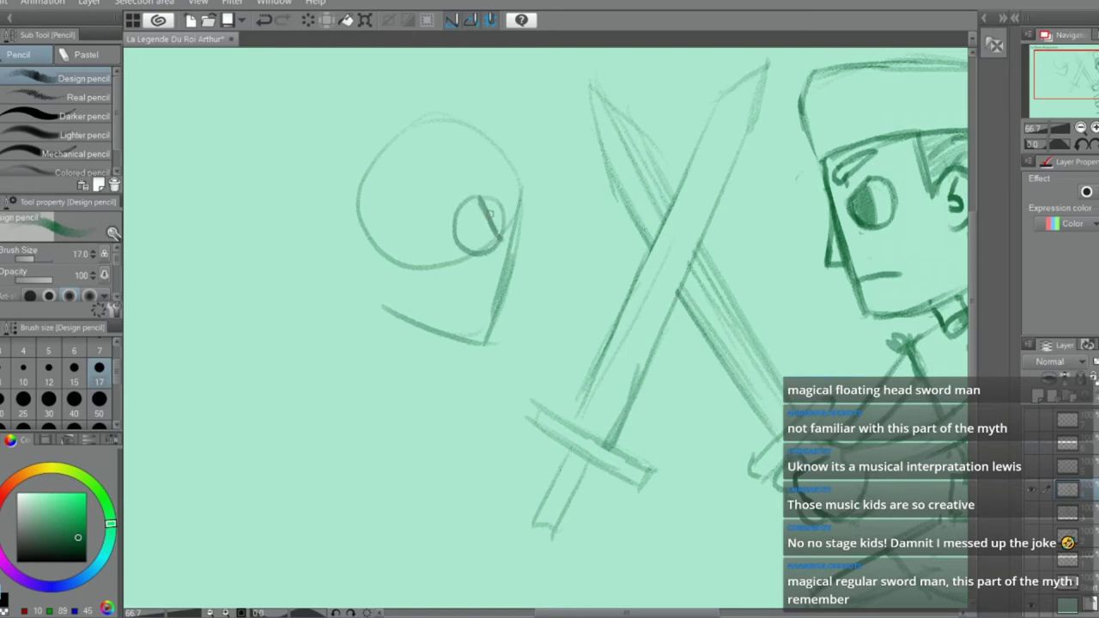
# Clean up the opponent's eye, shade its pupil, and erase the lower part of the head circle crossing the face
pyautogui.press('e')
pyautogui.moveTo(487, 203)
pyautogui.mouseDown()
pyautogui.moveTo(490, 217)
pyautogui.moveTo(501, 194)
pyautogui.moveTo(481, 251)
pyautogui.moveTo(486, 231)
pyautogui.mouseUp()
pyautogui.press('p')
pyautogui.press('e')
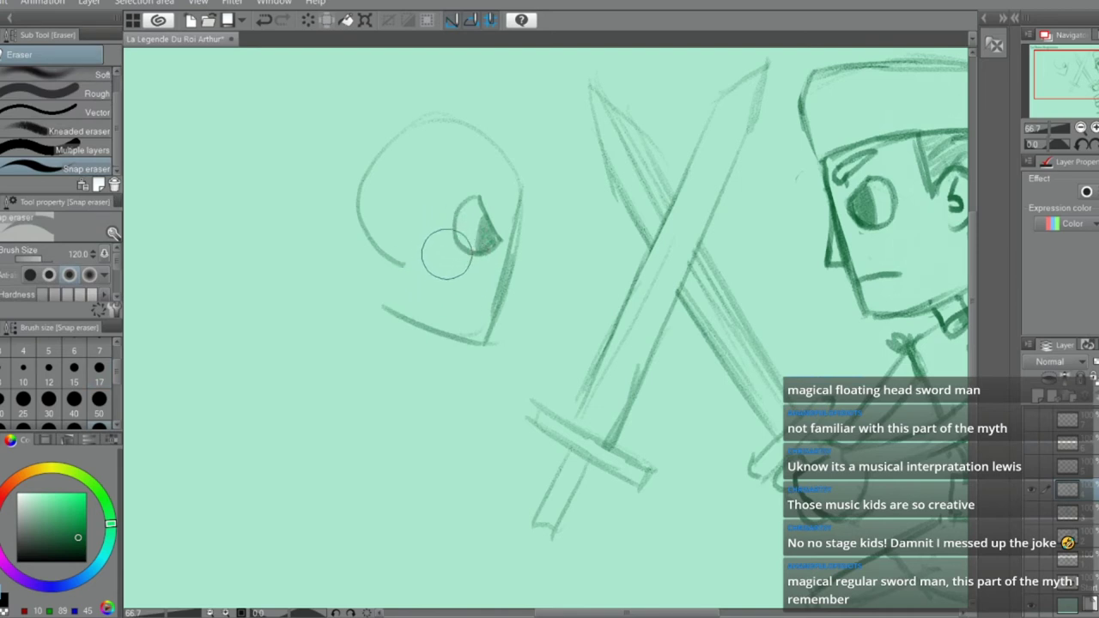
pyautogui.press('p')
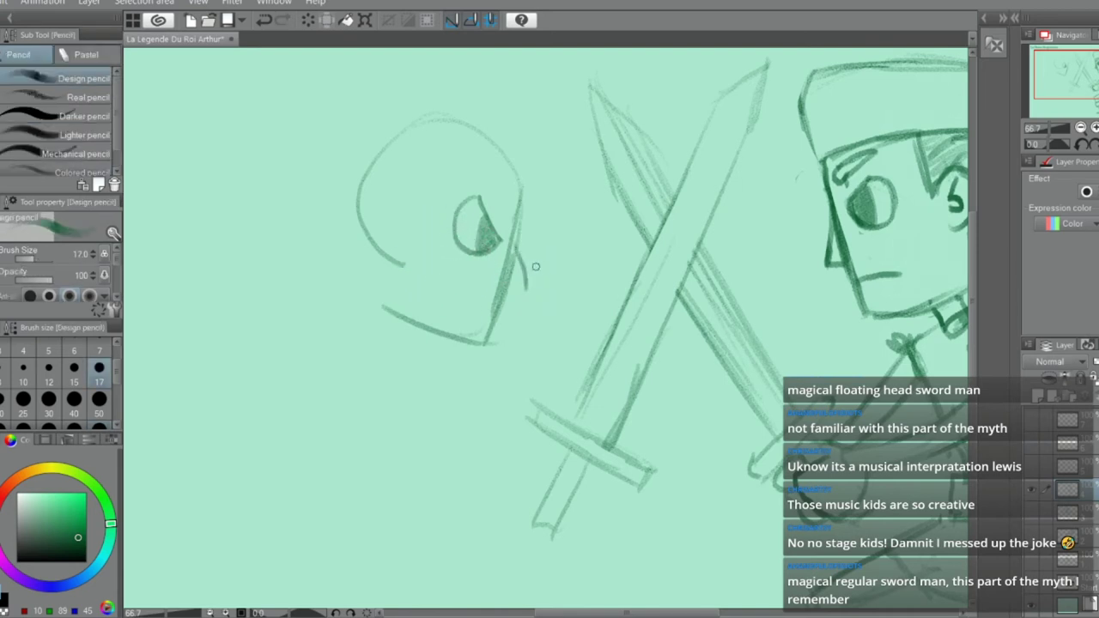
# Draw the opponent's small pointed nose and darken the front profile line of the face down to the chin
pyautogui.moveTo(515, 238); pyautogui.dragTo(527, 282)
pyautogui.hotkey('ctrl', 'z')
pyautogui.moveTo(514, 237); pyautogui.dragTo(515, 288)
pyautogui.hotkey('ctrl', 'z')
pyautogui.moveTo(517, 231); pyautogui.dragTo(491, 323)
pyautogui.moveTo(517, 232); pyautogui.dragTo(493, 323)
pyautogui.moveTo(517, 243); pyautogui.dragTo(485, 338)
pyautogui.press('e')
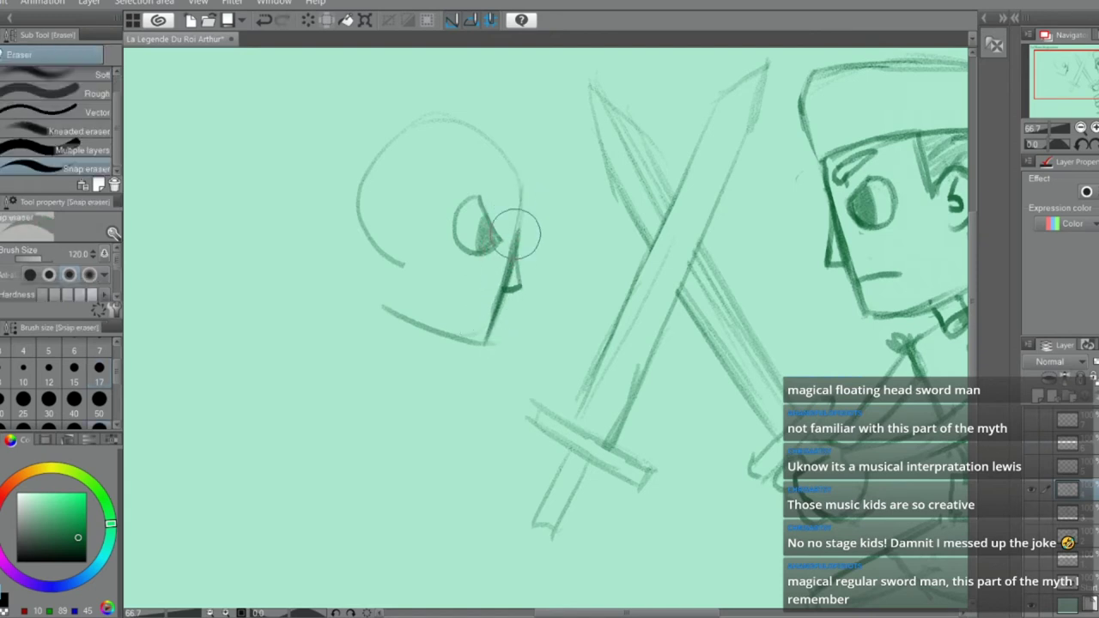
# Draw a thick slanted eyebrow above the opponent's eye
pyautogui.press('p')
pyautogui.moveTo(495, 187); pyautogui.dragTo(514, 225)
pyautogui.hotkey('ctrl', 'z')
pyautogui.hotkey('ctrl', 'z')
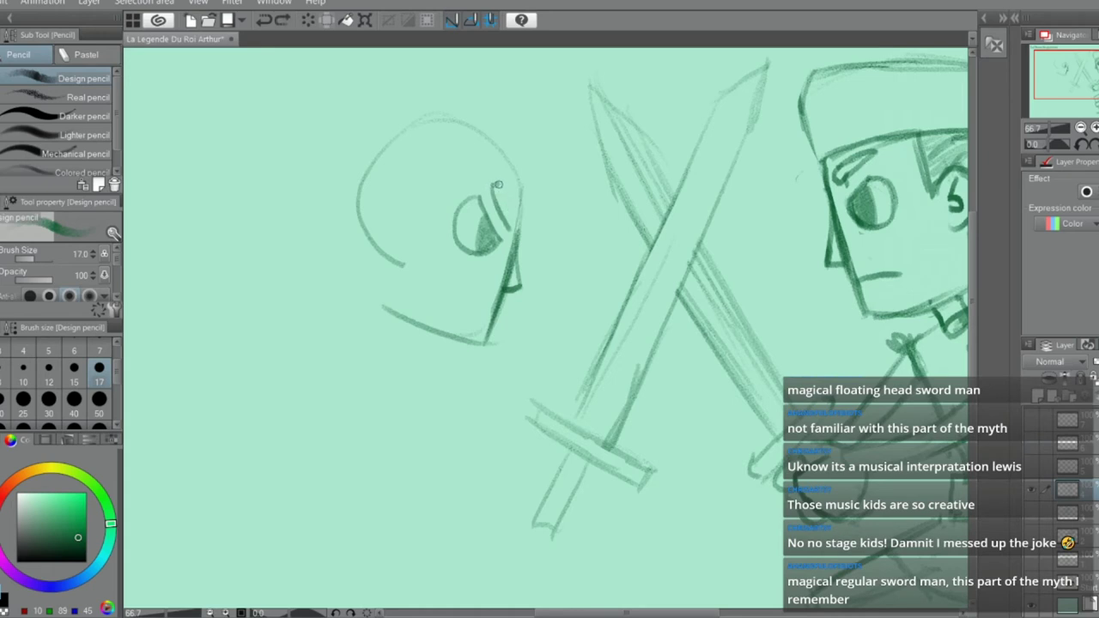
pyautogui.moveTo(496, 184); pyautogui.dragTo(515, 209)
# Draw a curved hairline from the opponent's forehead back towards the temple
pyautogui.moveTo(519, 155); pyautogui.dragTo(539, 191)
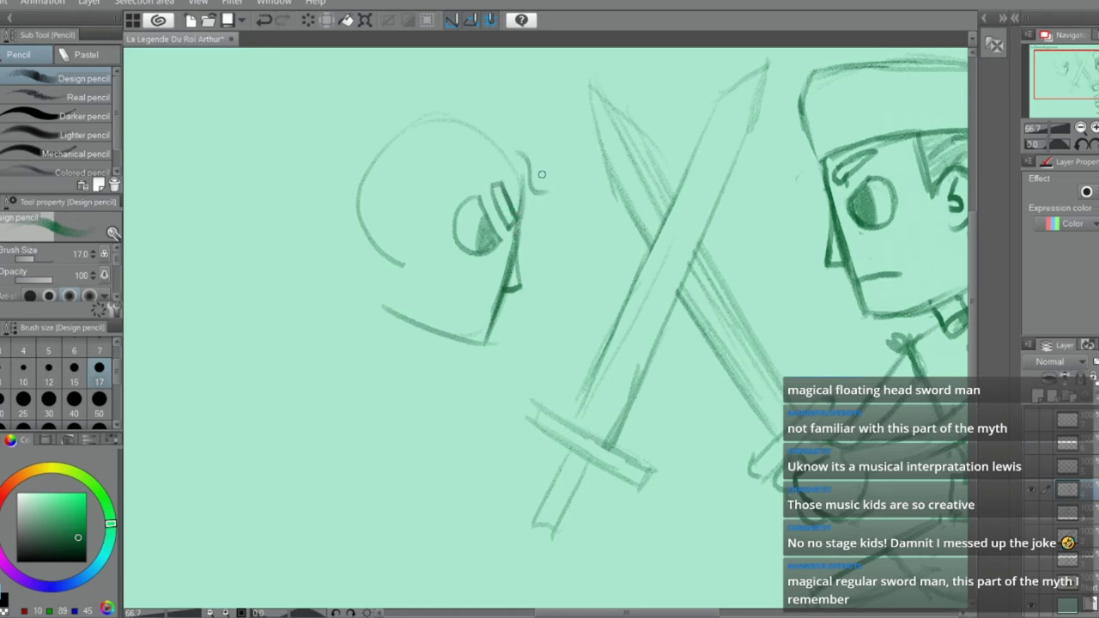
pyautogui.hotkey('ctrl', 'z')
pyautogui.moveTo(512, 153); pyautogui.dragTo(431, 191)
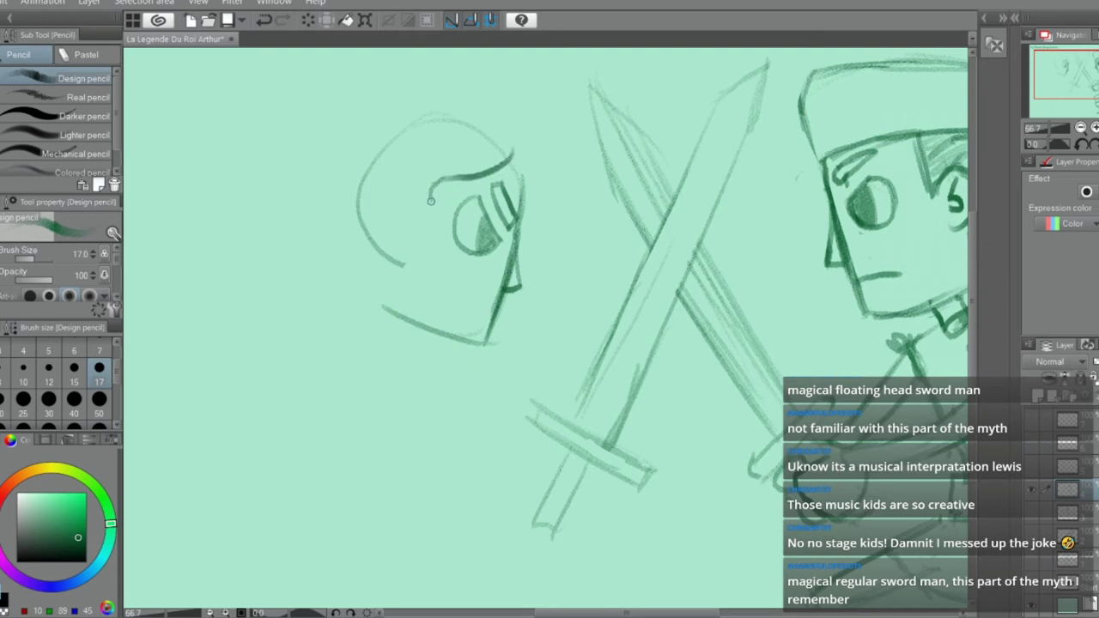
# Draw the opponent's rounded ear behind the eye, including its inner fold
pyautogui.moveTo(439, 228)
pyautogui.mouseDown()
pyautogui.moveTo(425, 210)
pyautogui.moveTo(432, 224)
pyautogui.mouseUp()
pyautogui.hotkey('ctrl', 'z')
pyautogui.moveTo(442, 181)
pyautogui.mouseDown()
pyautogui.moveTo(432, 177)
pyautogui.moveTo(414, 235)
pyautogui.mouseUp()
pyautogui.hotkey('ctrl', 'z')
pyautogui.moveTo(436, 182); pyautogui.dragTo(424, 256)
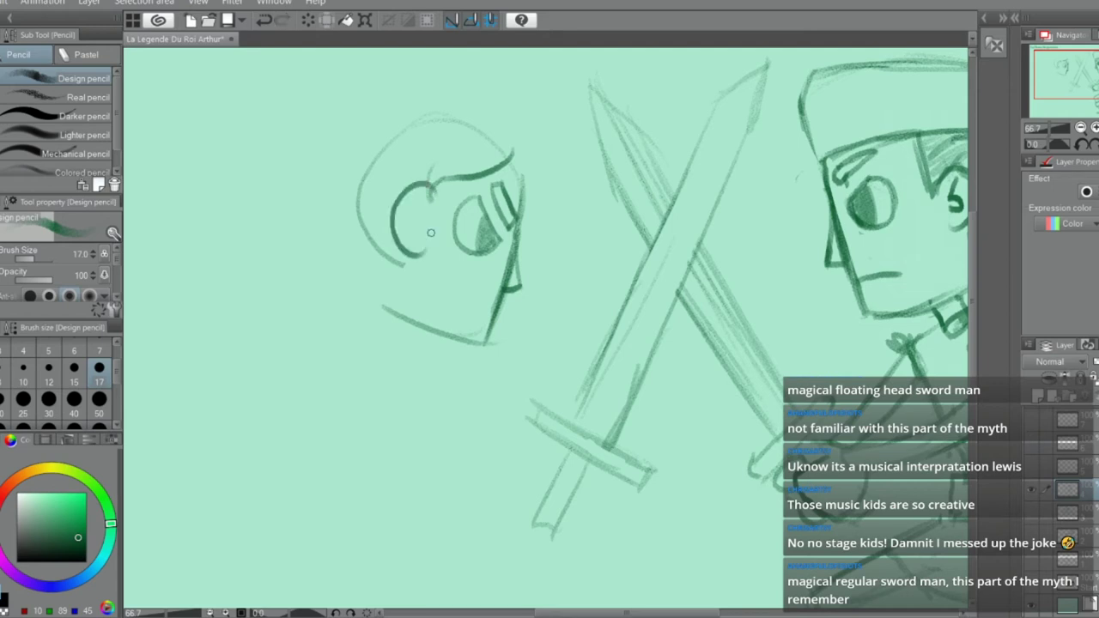
pyautogui.press('e')
pyautogui.press('p')
pyautogui.moveTo(417, 195); pyautogui.dragTo(424, 241)
# Draw the opponent's open, grimacing mouth beside the chin
pyautogui.moveTo(494, 298)
pyautogui.mouseDown()
pyautogui.moveTo(448, 280)
pyautogui.moveTo(441, 295)
pyautogui.moveTo(472, 299)
pyautogui.moveTo(462, 301)
pyautogui.moveTo(470, 275)
pyautogui.moveTo(450, 294)
pyautogui.moveTo(490, 324)
pyautogui.mouseUp()
pyautogui.moveTo(449, 282)
pyautogui.mouseDown()
pyautogui.moveTo(497, 315)
pyautogui.moveTo(469, 301)
pyautogui.moveTo(493, 303)
pyautogui.moveTo(491, 337)
pyautogui.moveTo(448, 293)
pyautogui.moveTo(491, 311)
pyautogui.mouseUp()
pyautogui.hotkey('ctrl', 'z')
pyautogui.hotkey('ctrl', 'z')
pyautogui.hotkey('ctrl', 'z')
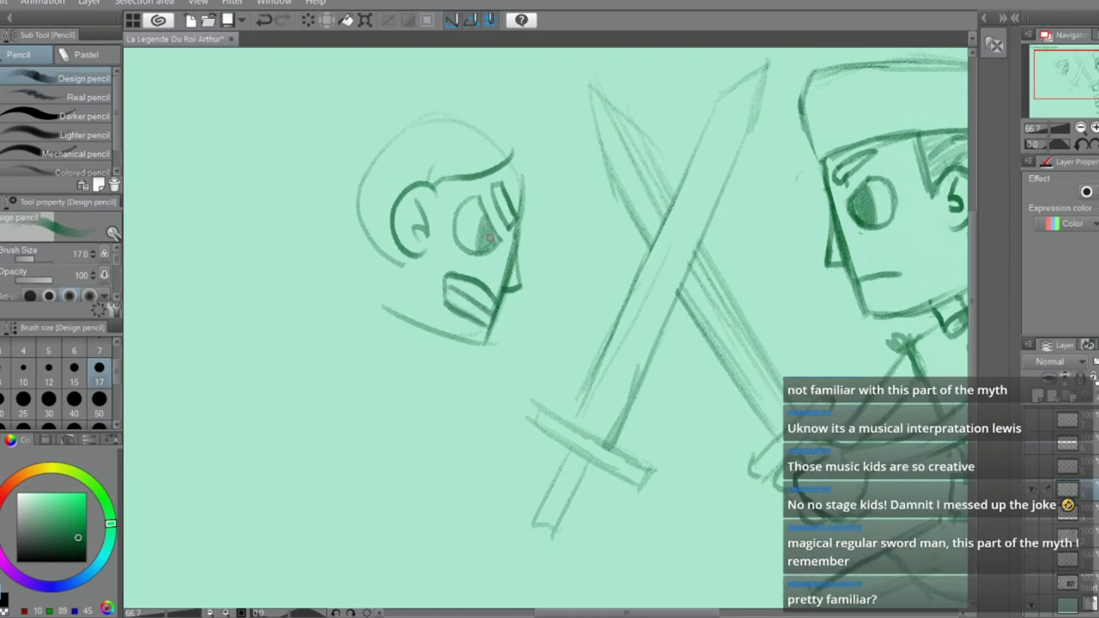
# Rework the hairline at the opponent's temple and sketch a lock of hair falling in front of the ear
pyautogui.press('e')
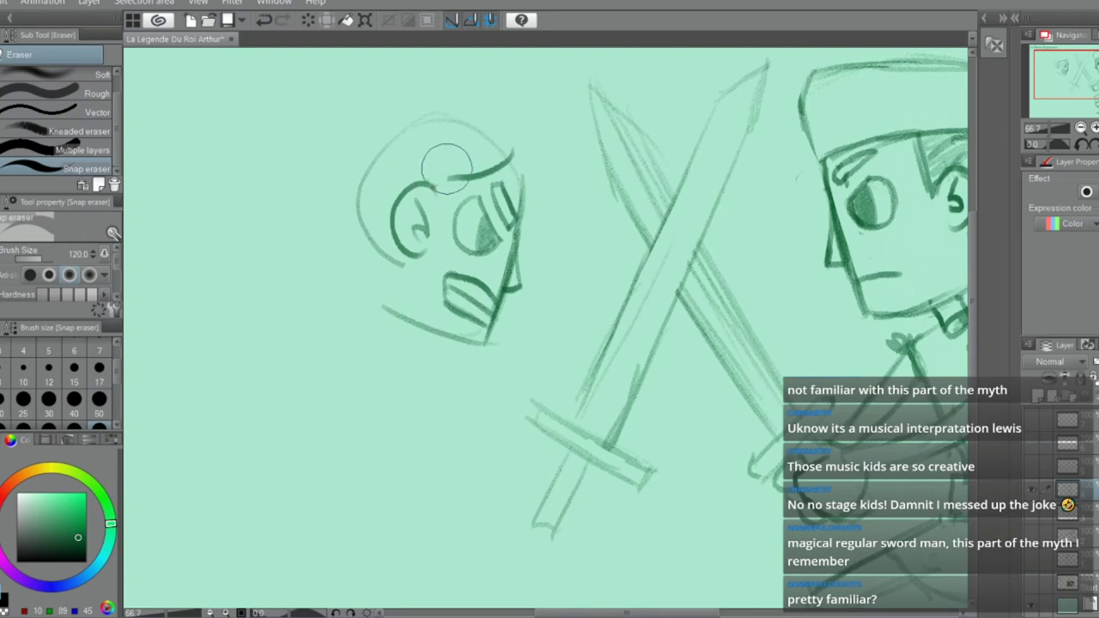
pyautogui.press('p')
pyautogui.moveTo(464, 176)
pyautogui.mouseDown()
pyautogui.moveTo(447, 208)
pyautogui.moveTo(438, 166)
pyautogui.moveTo(436, 215)
pyautogui.mouseUp()
pyautogui.hotkey('ctrl', 'z')
pyautogui.moveTo(437, 161)
pyautogui.mouseDown()
pyautogui.moveTo(427, 176)
pyautogui.moveTo(437, 215)
pyautogui.mouseUp()
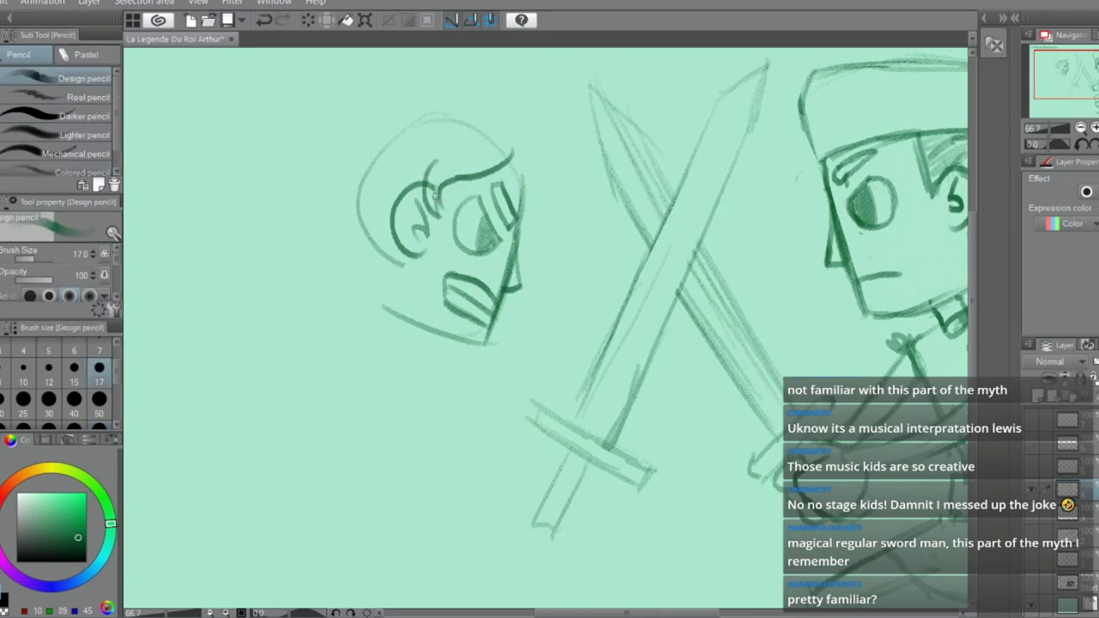
pyautogui.press('e')
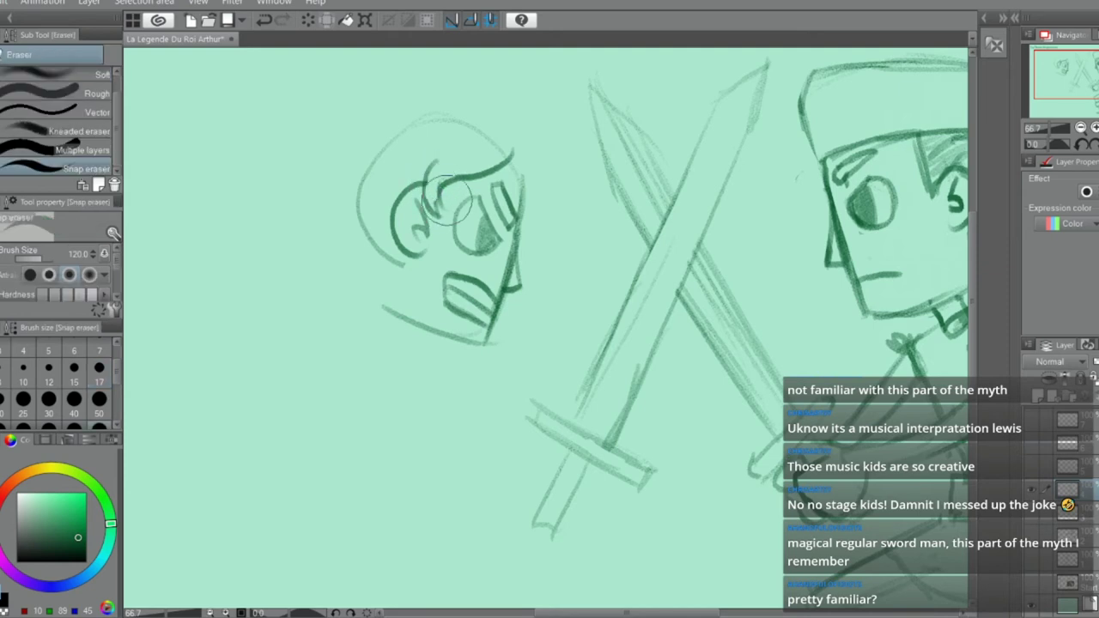
pyautogui.press('p')
pyautogui.moveTo(438, 194); pyautogui.dragTo(509, 155)
pyautogui.hotkey('ctrl', 'z')
# Erase the overlapping strokes at the temple and redraw the sideburn's outline between the ear and the hairline
pyautogui.press('e')
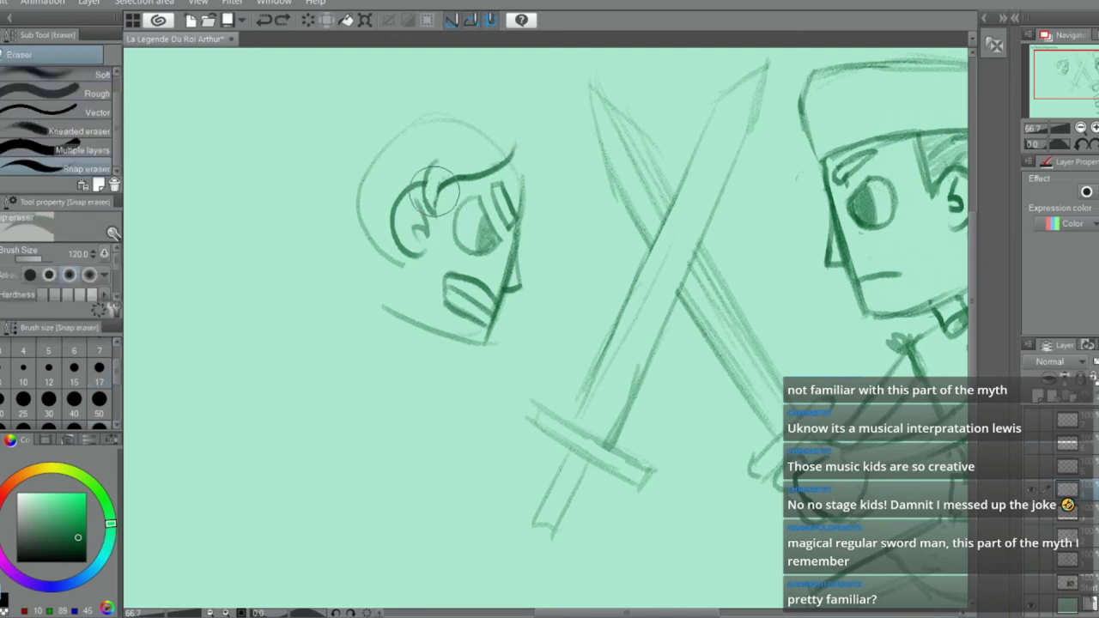
pyautogui.moveTo(433, 192)
pyautogui.mouseDown()
pyautogui.moveTo(435, 181)
pyautogui.moveTo(444, 193)
pyautogui.moveTo(430, 210)
pyautogui.mouseUp()
pyautogui.press('p')
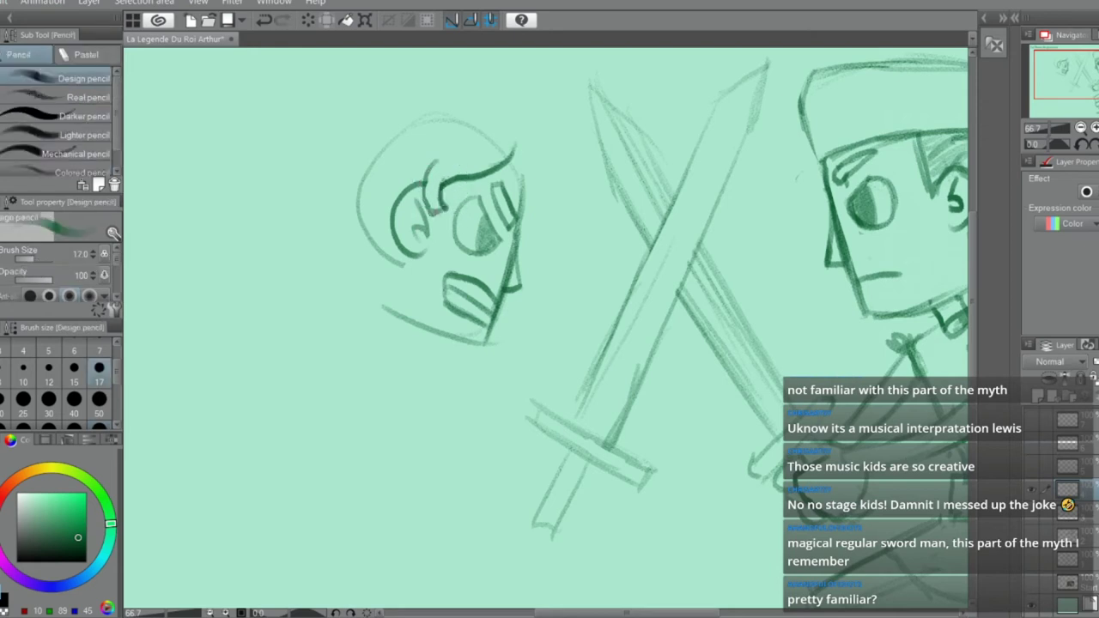
pyautogui.moveTo(438, 164)
pyautogui.mouseDown()
pyautogui.moveTo(425, 209)
pyautogui.moveTo(439, 158)
pyautogui.moveTo(424, 206)
pyautogui.moveTo(434, 162)
pyautogui.moveTo(417, 180)
pyautogui.moveTo(421, 170)
pyautogui.moveTo(418, 216)
pyautogui.mouseUp()
pyautogui.press('e')
pyautogui.press('p')
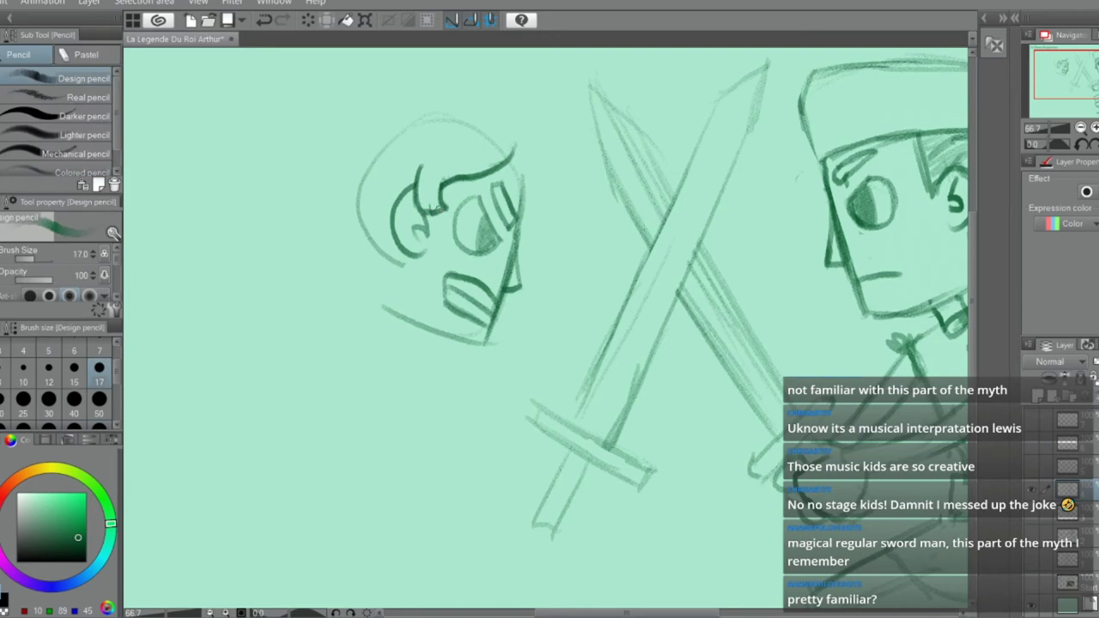
pyautogui.moveTo(443, 182)
pyautogui.mouseDown()
pyautogui.moveTo(437, 212)
pyautogui.moveTo(453, 177)
pyautogui.moveTo(450, 205)
pyautogui.mouseUp()
# Draw the hair curling over the opponent's forehead and down past the nose, and outline the crown above the skull
pyautogui.press('e')
pyautogui.press('p')
pyautogui.moveTo(527, 122)
pyautogui.mouseDown()
pyautogui.moveTo(559, 167)
pyautogui.moveTo(574, 229)
pyautogui.moveTo(550, 266)
pyautogui.moveTo(515, 266)
pyautogui.mouseUp()
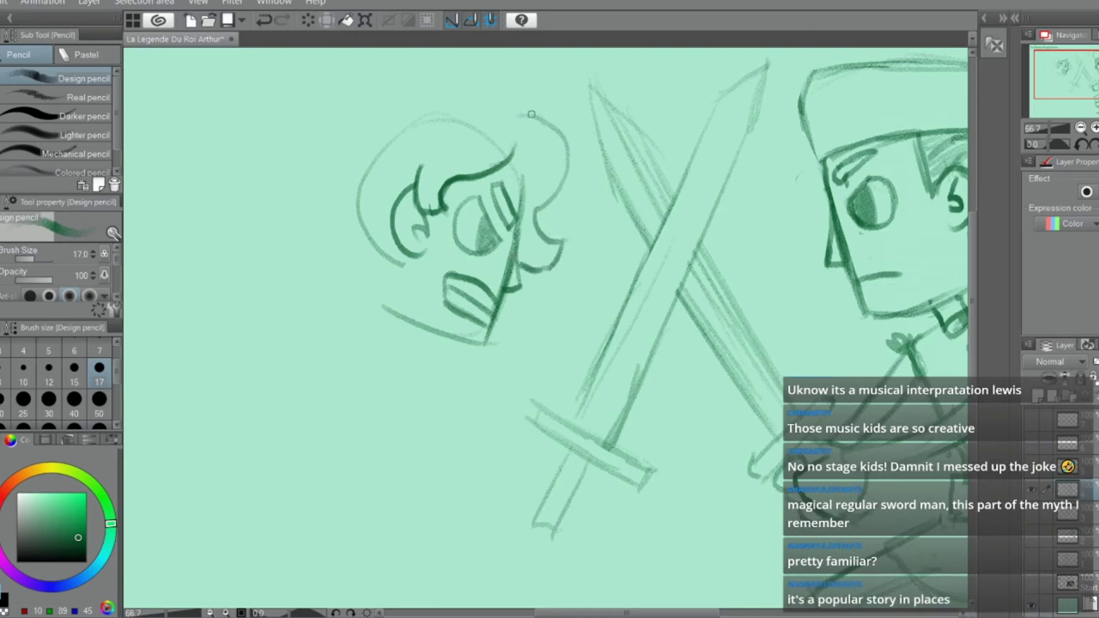
pyautogui.moveTo(530, 114)
pyautogui.mouseDown()
pyautogui.moveTo(472, 68)
pyautogui.moveTo(396, 65)
pyautogui.mouseUp()
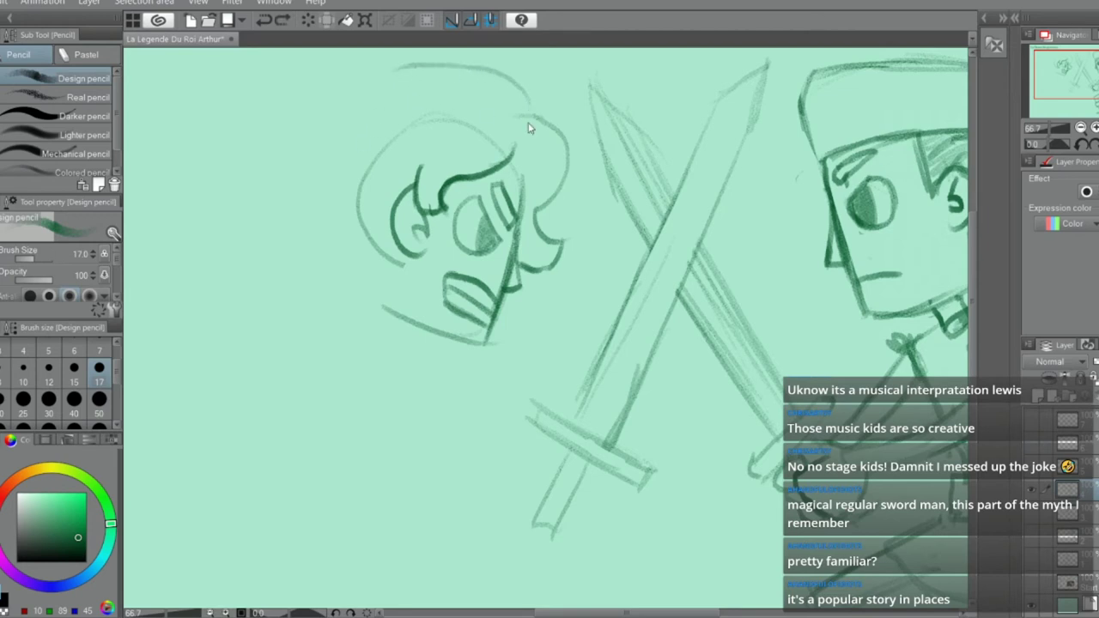
pyautogui.hotkey('ctrl', 'z')
pyautogui.moveTo(513, 118)
pyautogui.mouseDown()
pyautogui.moveTo(501, 103)
pyautogui.moveTo(369, 86)
pyautogui.moveTo(329, 99)
pyautogui.mouseUp()
pyautogui.hotkey('ctrl', 'z')
pyautogui.hotkey('ctrl', 'z')
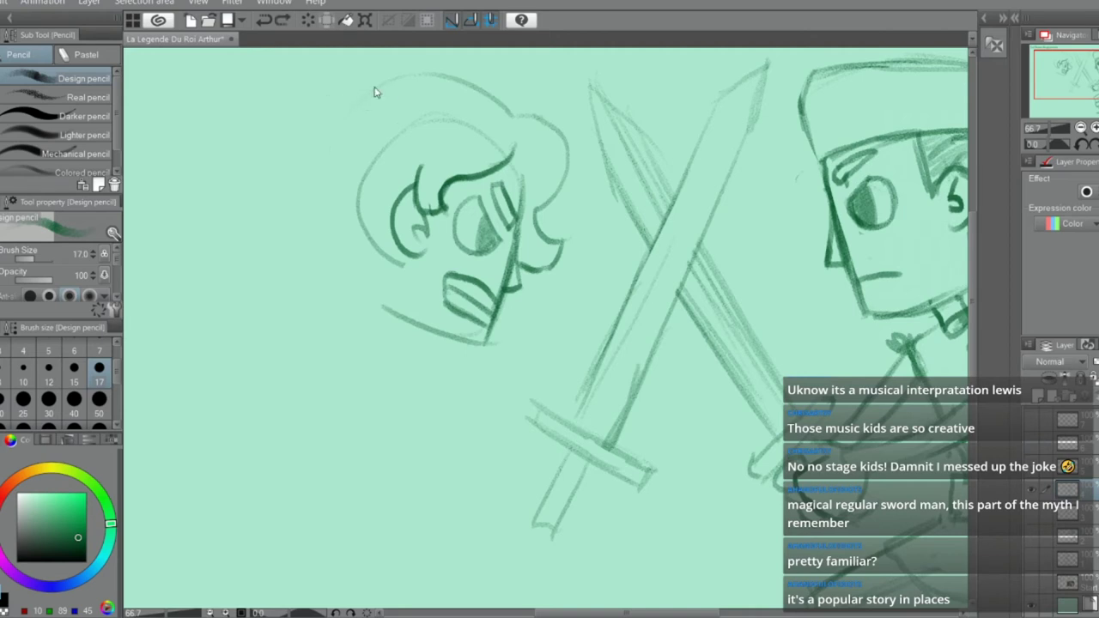
# Extend the hair outline backward from the crown into two pointed, windblown locks behind the opponent's head
pyautogui.moveTo(400, 77); pyautogui.dragTo(290, 81)
pyautogui.hotkey('ctrl', 'z')
pyautogui.moveTo(396, 79)
pyautogui.mouseDown()
pyautogui.moveTo(296, 73)
pyautogui.moveTo(262, 118)
pyautogui.moveTo(288, 140)
pyautogui.moveTo(206, 207)
pyautogui.mouseUp()
pyautogui.hotkey('ctrl', 'z')
pyautogui.hotkey('ctrl', 'z')
pyautogui.moveTo(268, 152); pyautogui.dragTo(226, 220)
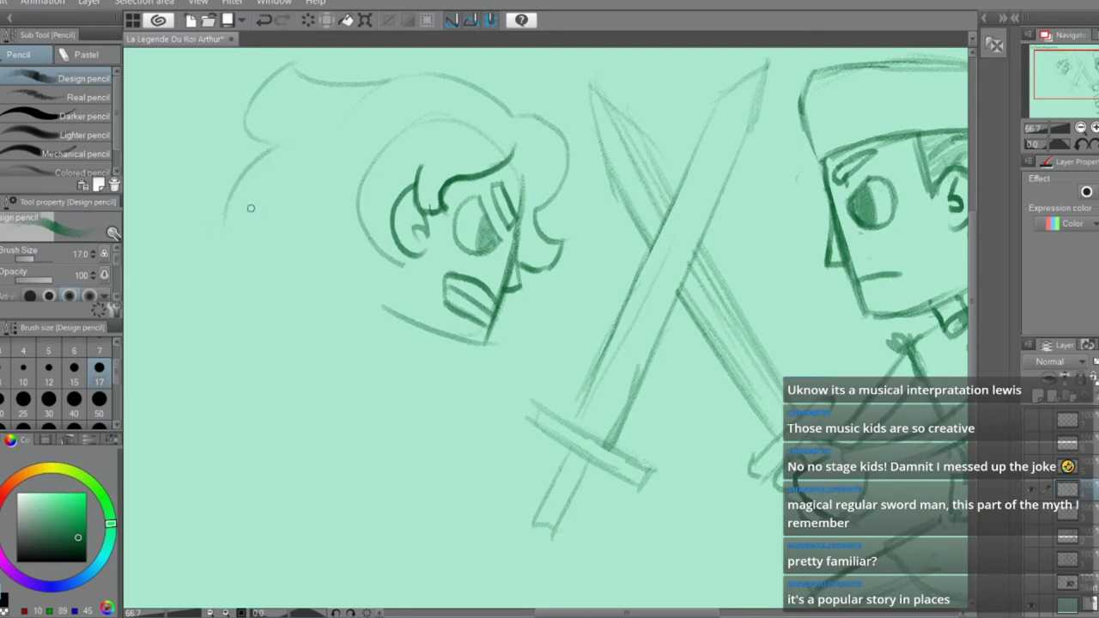
pyautogui.hotkey('ctrl', 'z')
pyautogui.moveTo(266, 144)
pyautogui.mouseDown()
pyautogui.moveTo(299, 155)
pyautogui.moveTo(236, 194)
pyautogui.moveTo(240, 236)
pyautogui.mouseUp()
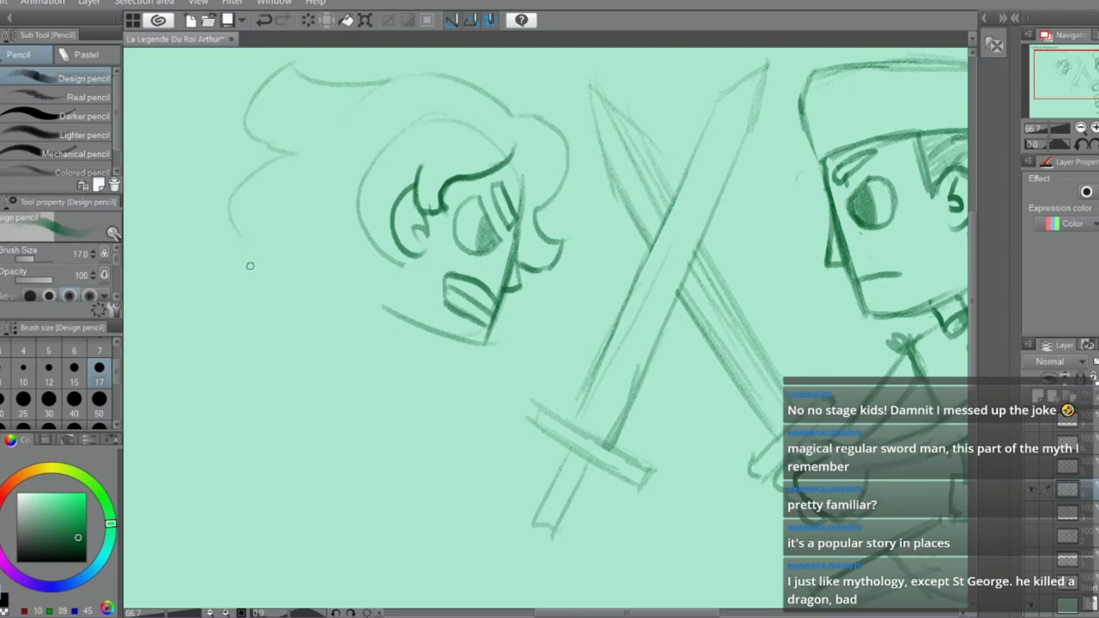
pyautogui.moveTo(245, 240); pyautogui.dragTo(295, 229)
# Draw the opponent's short neck under the jaw and rough in a lock of hair at the nape
pyautogui.moveTo(431, 333)
pyautogui.mouseDown()
pyautogui.moveTo(419, 354)
pyautogui.moveTo(391, 336)
pyautogui.mouseUp()
pyautogui.moveTo(413, 263); pyautogui.dragTo(403, 301)
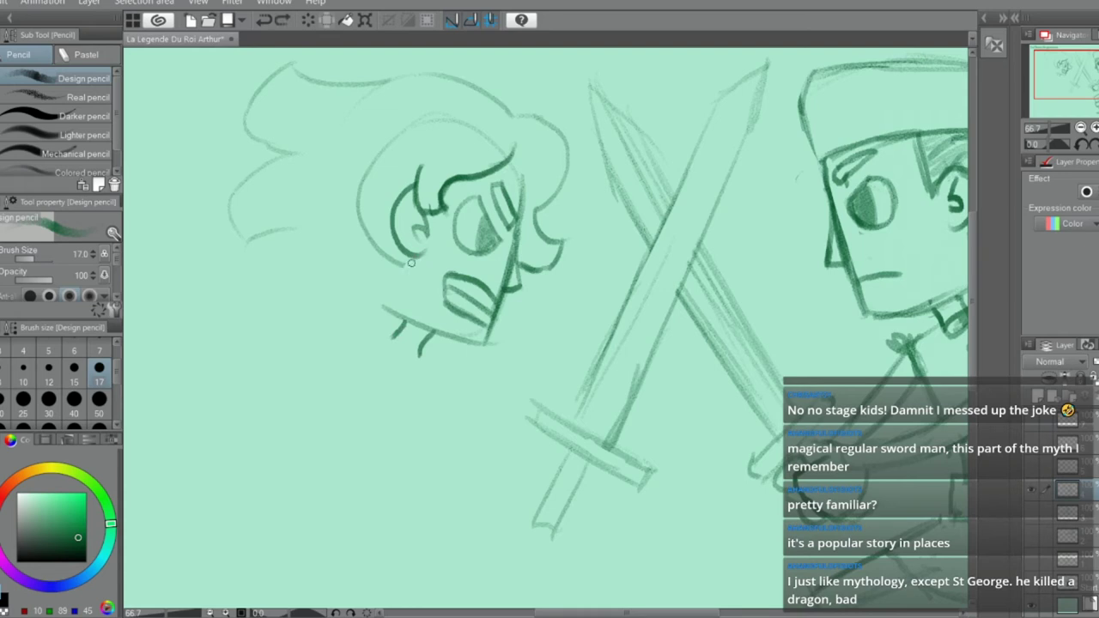
pyautogui.moveTo(411, 263); pyautogui.dragTo(355, 327)
pyautogui.hotkey('ctrl', 'z')
pyautogui.hotkey('ctrl', 'z')
pyautogui.moveTo(404, 269)
pyautogui.mouseDown()
pyautogui.moveTo(347, 333)
pyautogui.moveTo(338, 284)
pyautogui.moveTo(360, 263)
pyautogui.mouseUp()
# Erase the skull guideline behind the ear and redraw the nape lock as a larger curve sweeping backward
pyautogui.press('e')
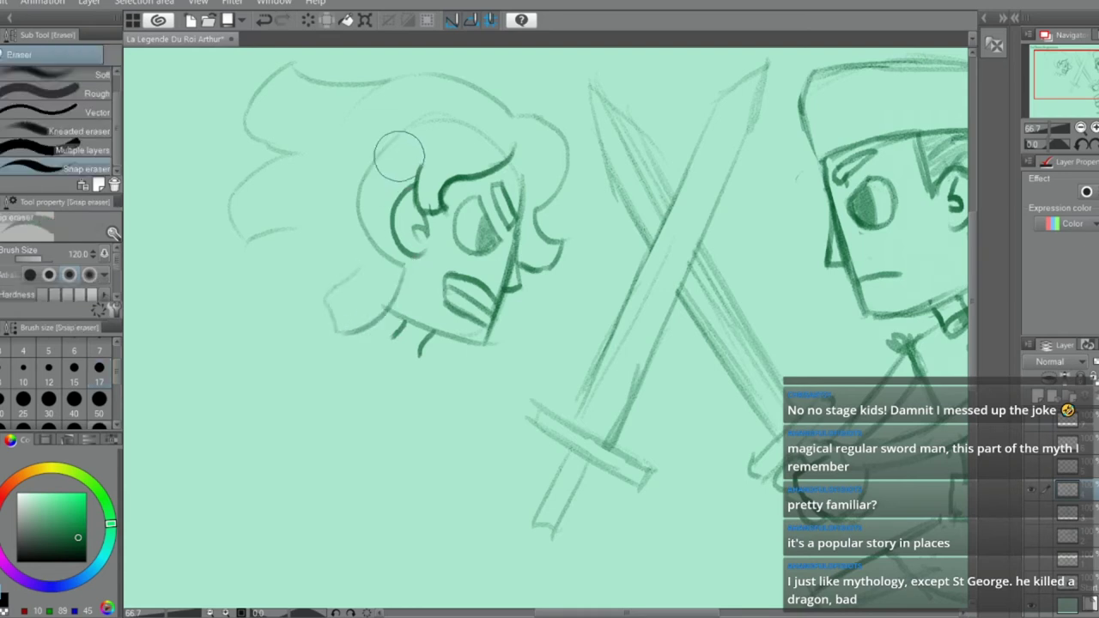
pyautogui.moveTo(396, 157); pyautogui.dragTo(377, 259)
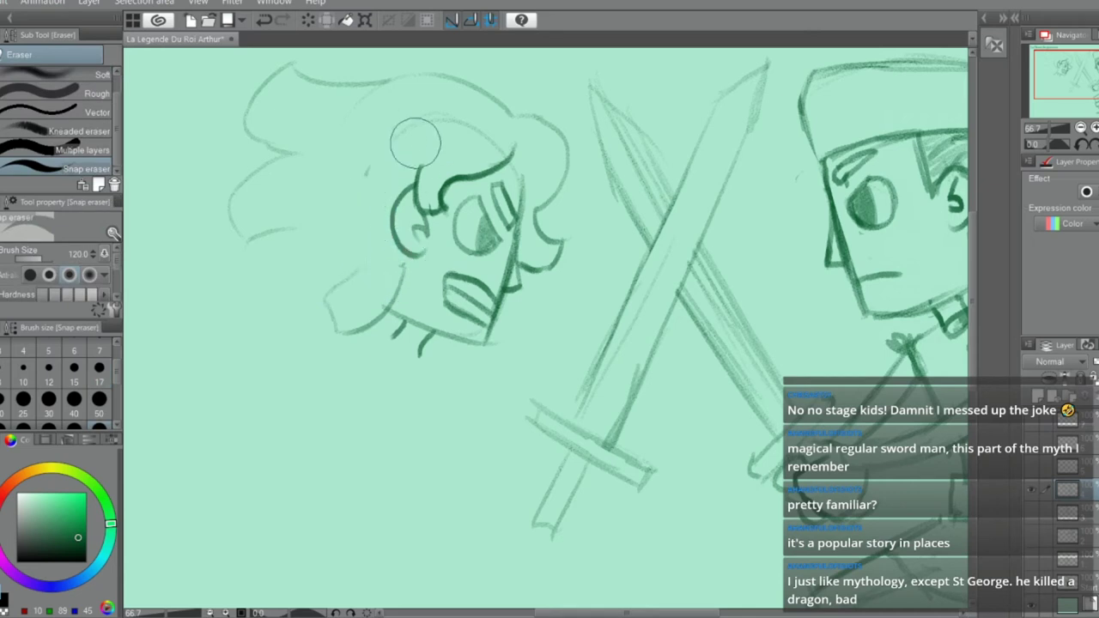
pyautogui.press('p')
pyautogui.moveTo(410, 259)
pyautogui.mouseDown()
pyautogui.moveTo(353, 329)
pyautogui.moveTo(304, 319)
pyautogui.moveTo(291, 337)
pyautogui.moveTo(341, 344)
pyautogui.moveTo(376, 328)
pyautogui.moveTo(371, 291)
pyautogui.mouseUp()
pyautogui.press('e')
pyautogui.press('p')
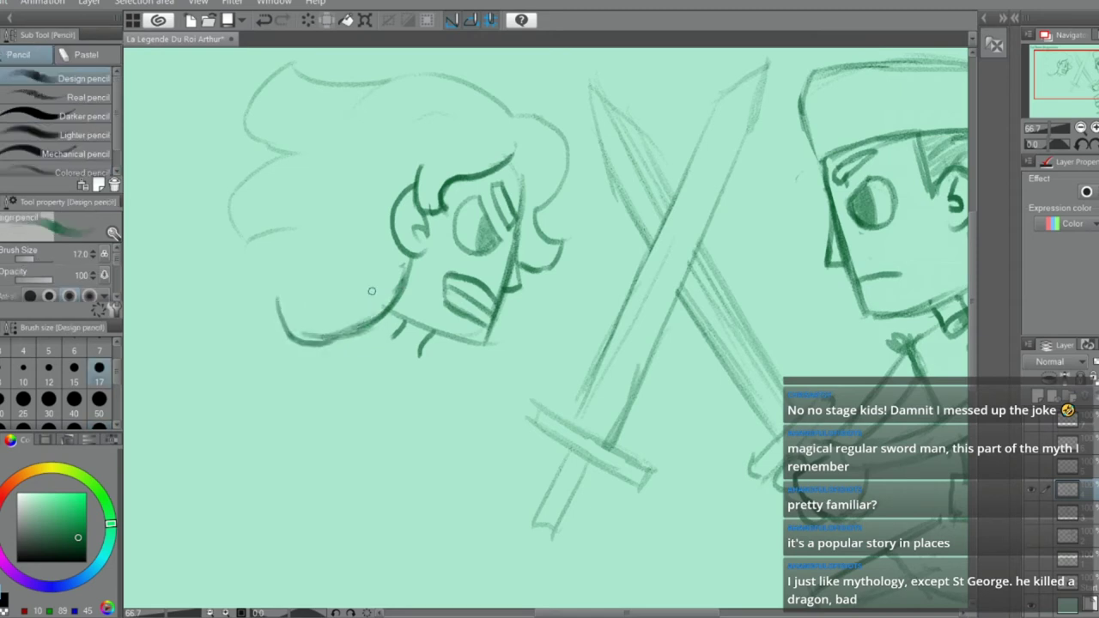
# Rework the back of the opponent's hair, linking the nape lock to a wider middle lock
pyautogui.moveTo(276, 294)
pyautogui.mouseDown()
pyautogui.moveTo(301, 286)
pyautogui.moveTo(299, 268)
pyautogui.moveTo(319, 271)
pyautogui.moveTo(246, 255)
pyautogui.mouseUp()
pyautogui.hotkey('ctrl', 'z')
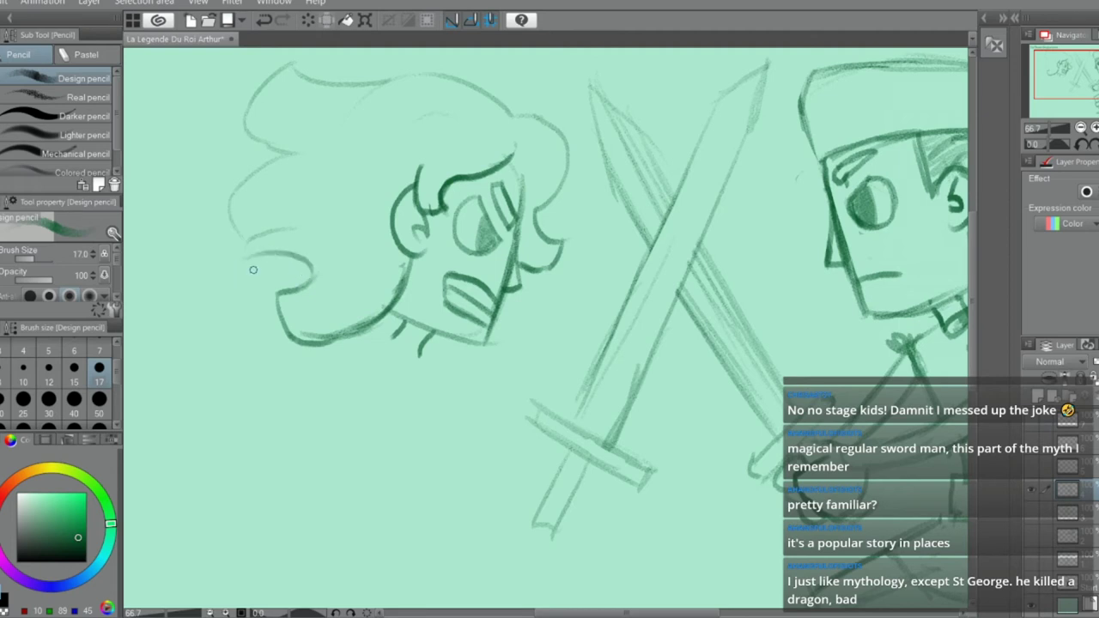
pyautogui.hotkey('ctrl', 'z')
pyautogui.moveTo(316, 276); pyautogui.dragTo(230, 259)
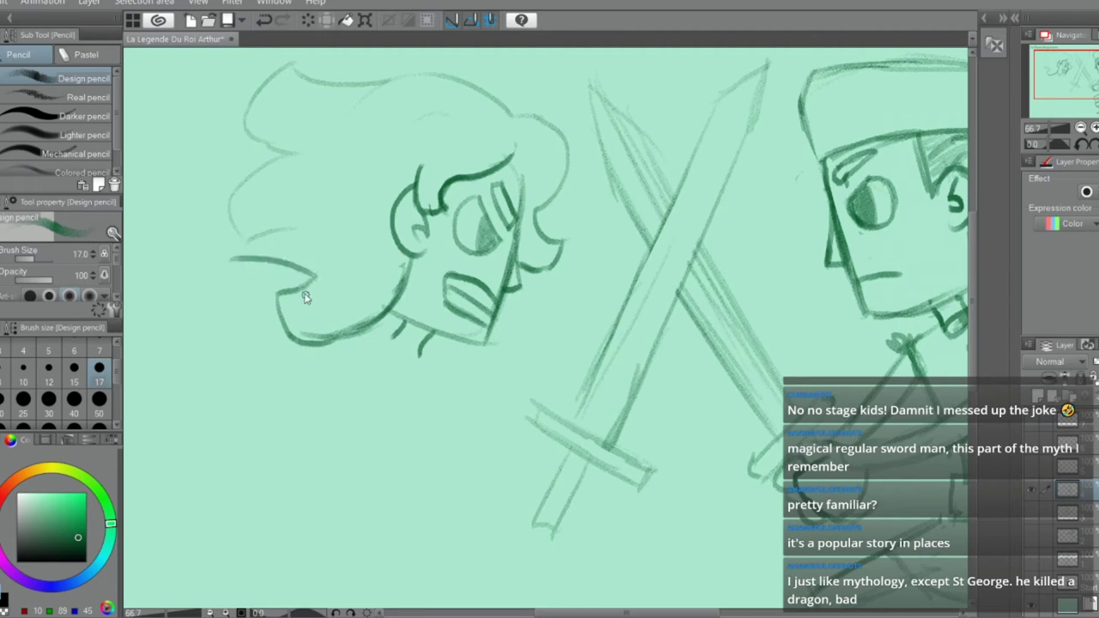
pyautogui.hotkey('ctrl', 'z')
pyautogui.moveTo(312, 276)
pyautogui.mouseDown()
pyautogui.moveTo(209, 279)
pyautogui.moveTo(219, 206)
pyautogui.moveTo(274, 156)
pyautogui.moveTo(222, 182)
pyautogui.moveTo(217, 245)
pyautogui.moveTo(228, 264)
pyautogui.moveTo(299, 214)
pyautogui.mouseUp()
pyautogui.press('e')
pyautogui.press('p')
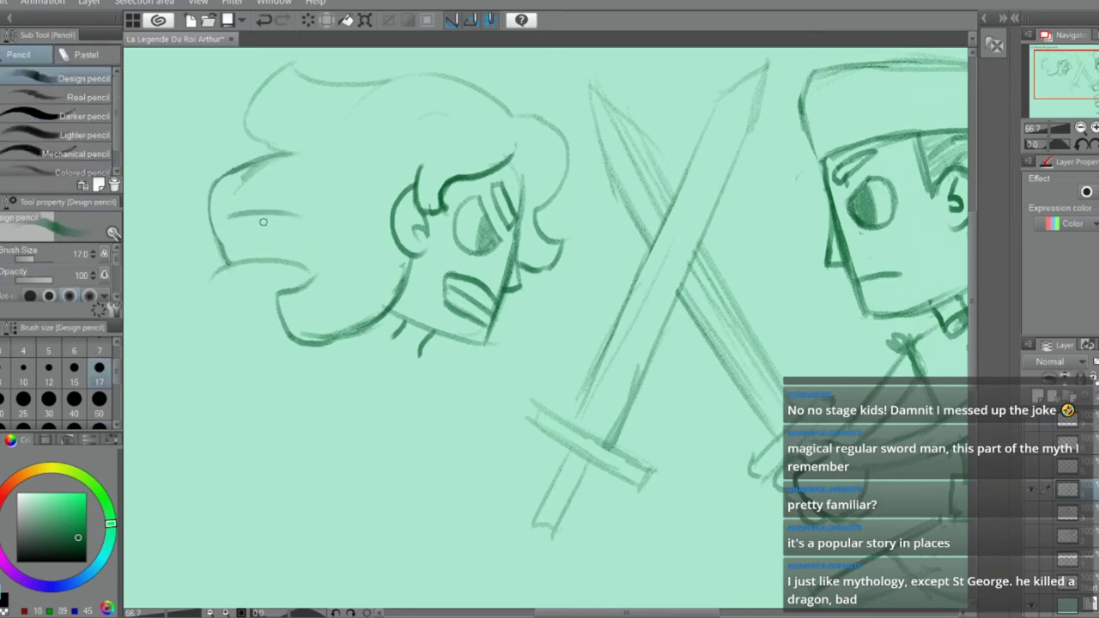
pyautogui.moveTo(228, 228)
pyautogui.mouseDown()
pyautogui.moveTo(276, 225)
pyautogui.moveTo(219, 237)
pyautogui.mouseUp()
pyautogui.hotkey('ctrl', 'z')
pyautogui.hotkey('ctrl', 'z')
# Rough in the opponent's shoulder line, chest and curved back below the neck
pyautogui.scroll(-3, 309, 238)
pyautogui.scroll(2, 299, 318)
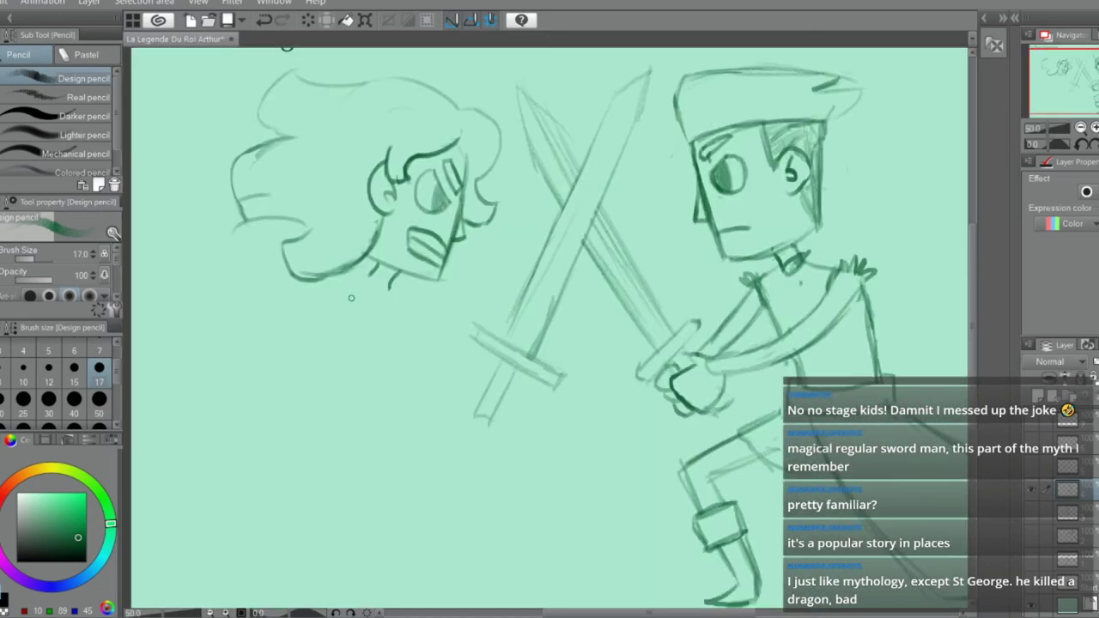
pyautogui.moveTo(365, 279); pyautogui.dragTo(400, 295)
pyautogui.moveTo(418, 309); pyautogui.dragTo(404, 373)
pyautogui.moveTo(417, 309); pyautogui.dragTo(374, 407)
pyautogui.moveTo(327, 311); pyautogui.dragTo(309, 391)
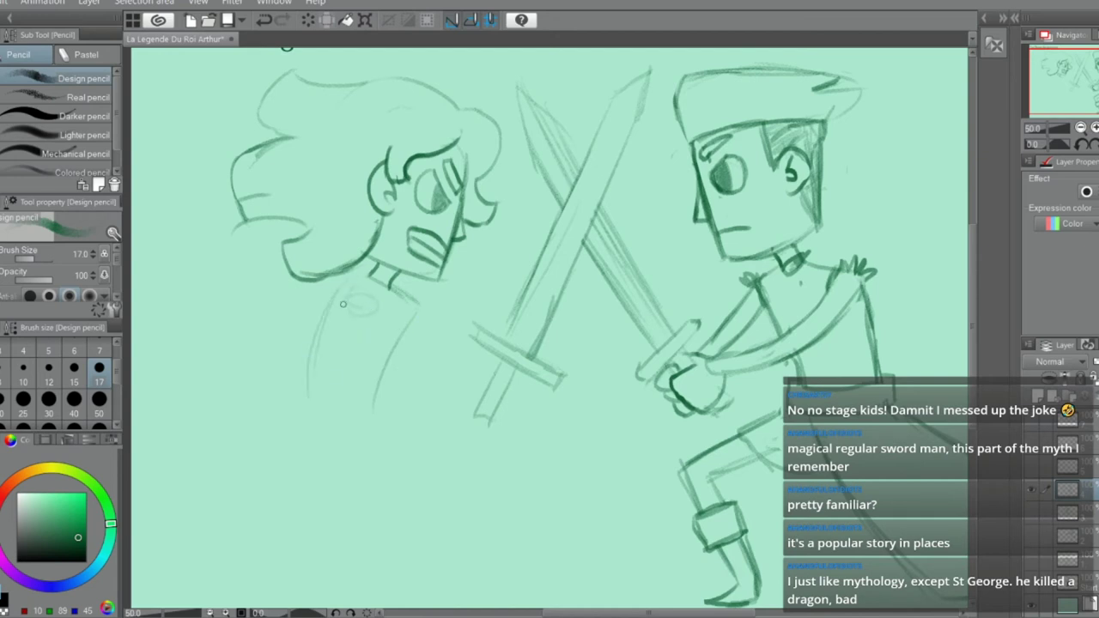
# Sketch the opponent's near arm from the shoulder circle down to the elbow and forward to the sword's hilt
pyautogui.moveTo(342, 304); pyautogui.dragTo(419, 381)
pyautogui.moveTo(377, 298); pyautogui.dragTo(440, 372)
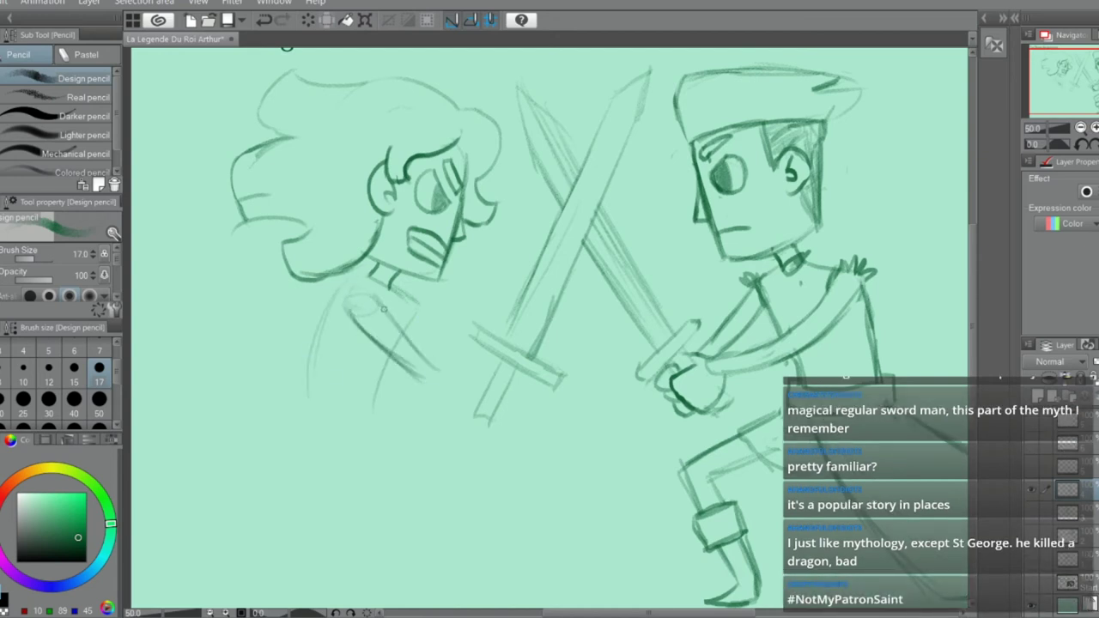
pyautogui.press('e')
pyautogui.press('p')
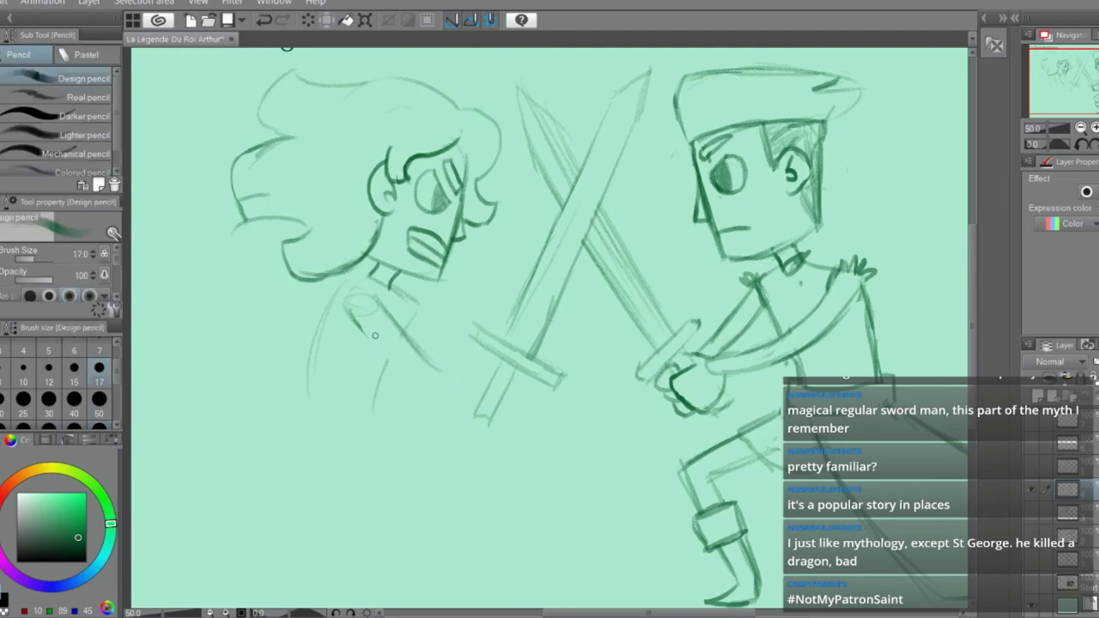
pyautogui.moveTo(347, 312); pyautogui.dragTo(422, 391)
pyautogui.moveTo(370, 333)
pyautogui.mouseDown()
pyautogui.moveTo(419, 385)
pyautogui.moveTo(503, 381)
pyautogui.mouseUp()
pyautogui.moveTo(404, 379); pyautogui.dragTo(512, 392)
# Erase the overlapping arm lines and redraw the shoulder circle, upper arm, chest edge and forearm
pyautogui.press('e')
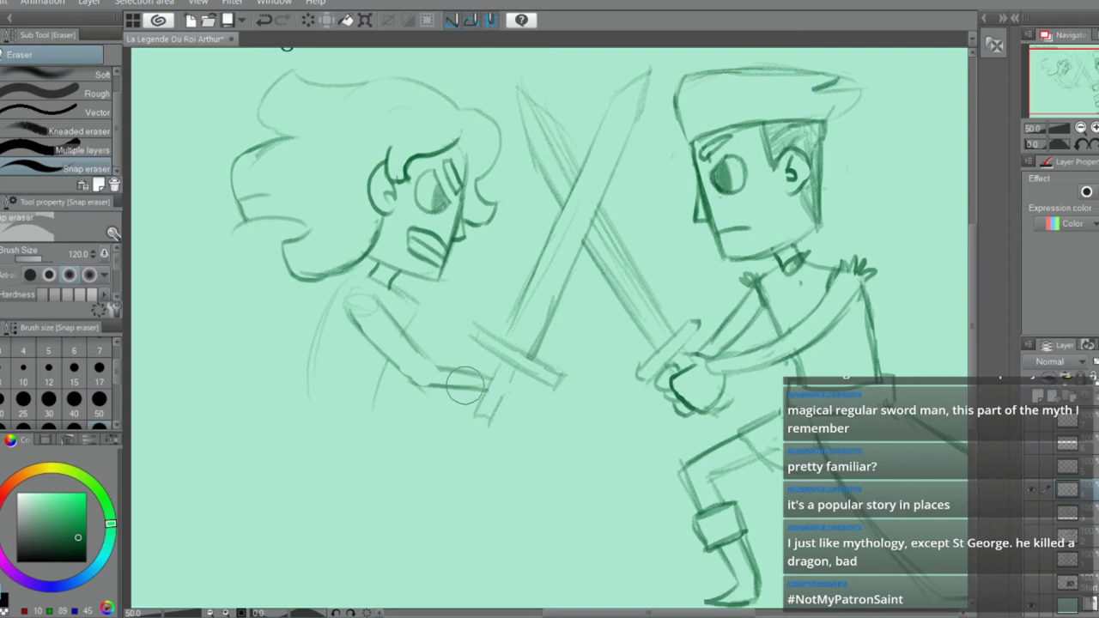
pyautogui.press('b')
pyautogui.moveTo(414, 386)
pyautogui.mouseDown()
pyautogui.moveTo(477, 385)
pyautogui.moveTo(429, 375)
pyautogui.moveTo(424, 383)
pyautogui.moveTo(467, 396)
pyautogui.moveTo(437, 394)
pyautogui.moveTo(426, 365)
pyautogui.moveTo(436, 361)
pyautogui.moveTo(403, 364)
pyautogui.mouseUp()
pyautogui.press('e')
pyautogui.moveTo(381, 299)
pyautogui.mouseDown()
pyautogui.moveTo(402, 336)
pyautogui.moveTo(371, 406)
pyautogui.mouseUp()
pyautogui.press('p')
pyautogui.moveTo(337, 289)
pyautogui.mouseDown()
pyautogui.moveTo(360, 283)
pyautogui.moveTo(359, 348)
pyautogui.moveTo(382, 376)
pyautogui.moveTo(399, 354)
pyautogui.moveTo(468, 369)
pyautogui.mouseUp()
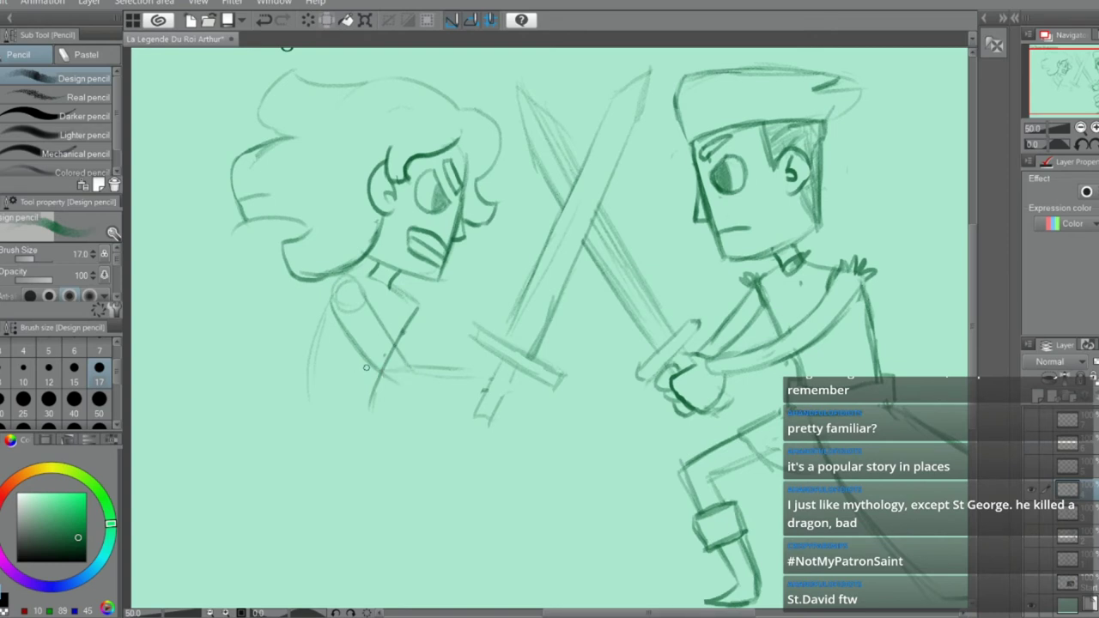
pyautogui.moveTo(394, 381)
pyautogui.mouseDown()
pyautogui.moveTo(455, 374)
pyautogui.moveTo(443, 376)
pyautogui.mouseUp()
pyautogui.press('e')
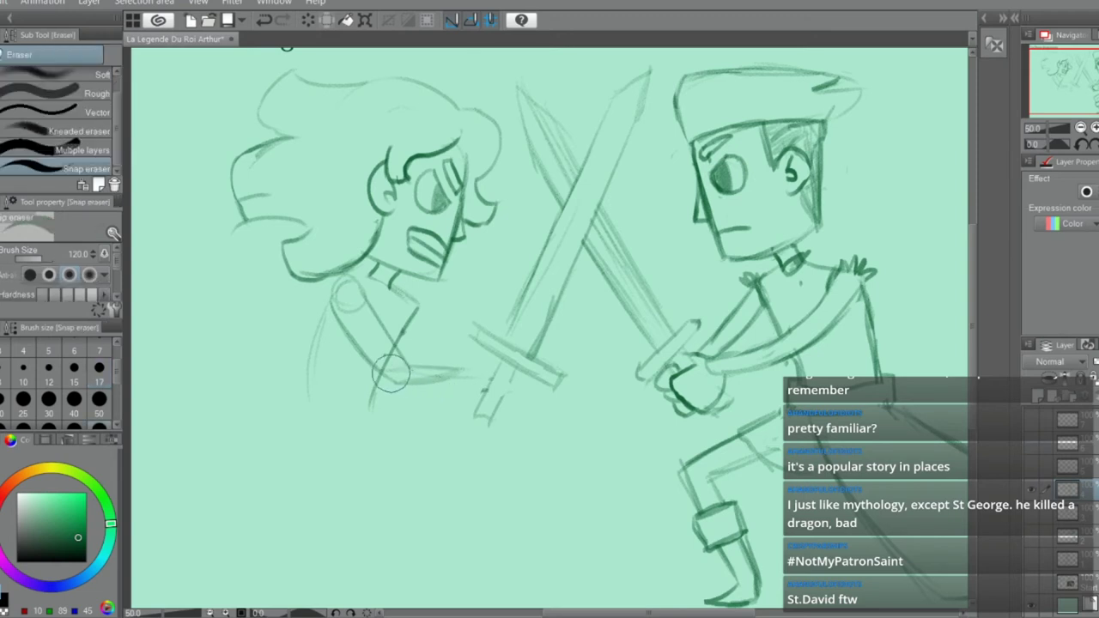
pyautogui.moveTo(390, 373); pyautogui.dragTo(450, 380)
pyautogui.moveTo(387, 360)
pyautogui.mouseDown()
pyautogui.moveTo(408, 386)
pyautogui.moveTo(469, 388)
pyautogui.moveTo(467, 369)
pyautogui.moveTo(517, 353)
pyautogui.moveTo(549, 417)
pyautogui.mouseUp()
# Draw the outline of the opponent's fist at the end of the forearm, around the hilt below the guard
pyautogui.press('p')
pyautogui.scroll(2, 474, 371)
pyautogui.hotkey('ctrl', 'z')
pyautogui.hotkey('ctrl', 'z')
pyautogui.hotkey('ctrl', 'z')
pyautogui.moveTo(444, 402)
pyautogui.mouseDown()
pyautogui.moveTo(440, 434)
pyautogui.moveTo(515, 489)
pyautogui.moveTo(475, 483)
pyautogui.moveTo(532, 493)
pyautogui.mouseUp()
pyautogui.moveTo(554, 409)
pyautogui.mouseDown()
pyautogui.moveTo(568, 444)
pyautogui.moveTo(536, 461)
pyautogui.moveTo(525, 486)
pyautogui.mouseUp()
pyautogui.press('e')
pyautogui.moveTo(515, 429)
pyautogui.mouseDown()
pyautogui.moveTo(501, 453)
pyautogui.moveTo(554, 382)
pyautogui.moveTo(541, 388)
pyautogui.moveTo(536, 346)
pyautogui.moveTo(523, 412)
pyautogui.mouseUp()
pyautogui.press('p')
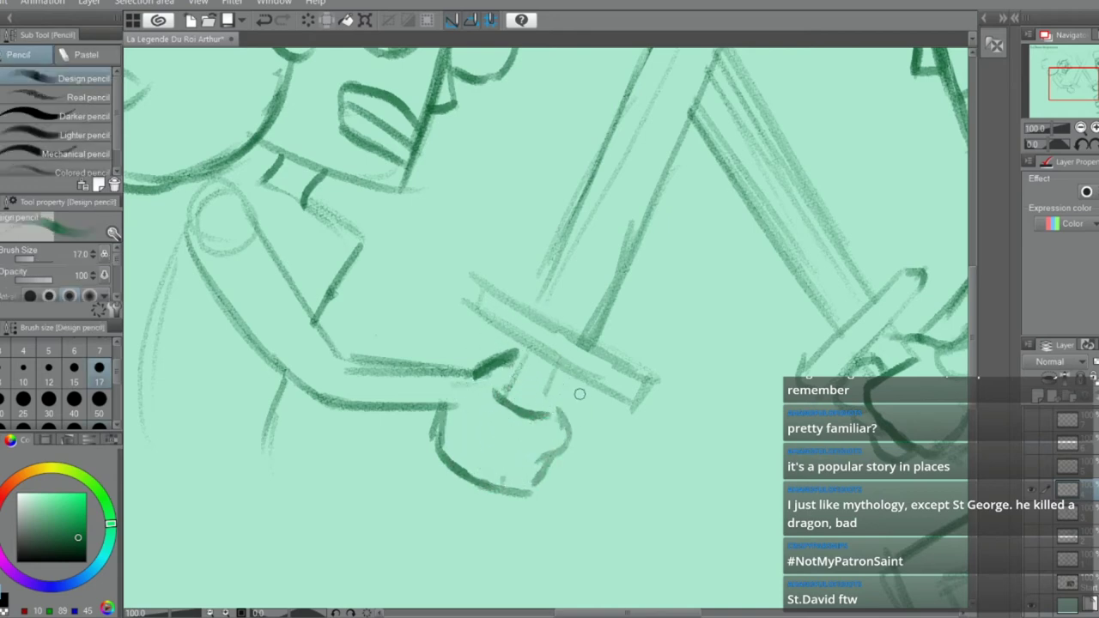
# Draw the opponent's far arm reaching from the chest to the hand on the hilt
pyautogui.scroll(-4, 579, 393)
pyautogui.scroll(2, 507, 326)
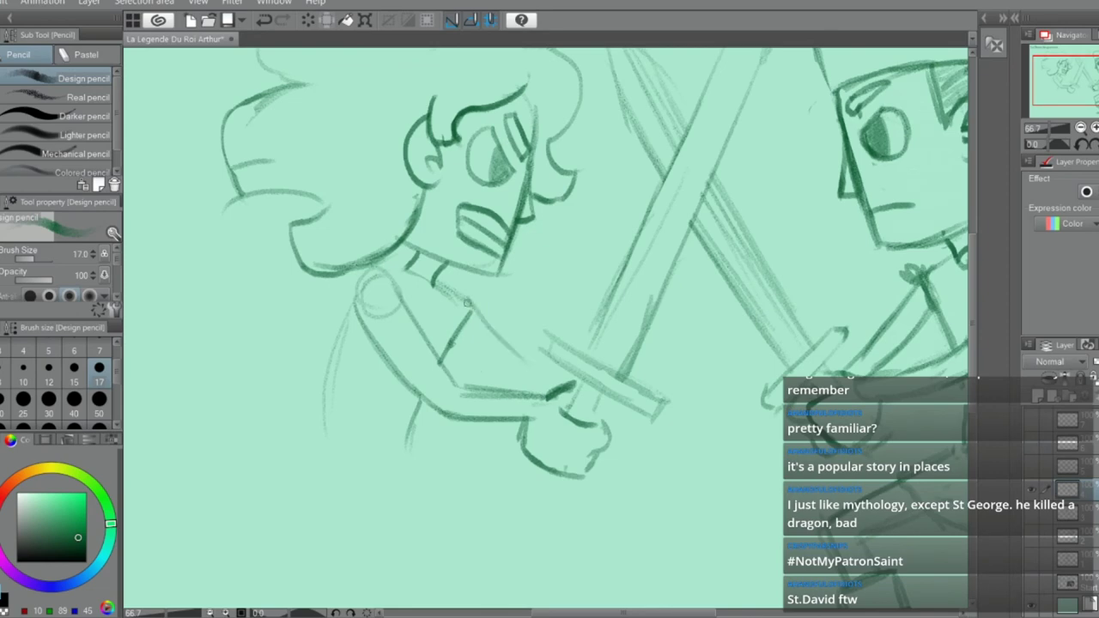
pyautogui.moveTo(452, 341); pyautogui.dragTo(542, 397)
pyautogui.moveTo(481, 321); pyautogui.dragTo(560, 381)
pyautogui.moveTo(518, 352); pyautogui.dragTo(557, 383)
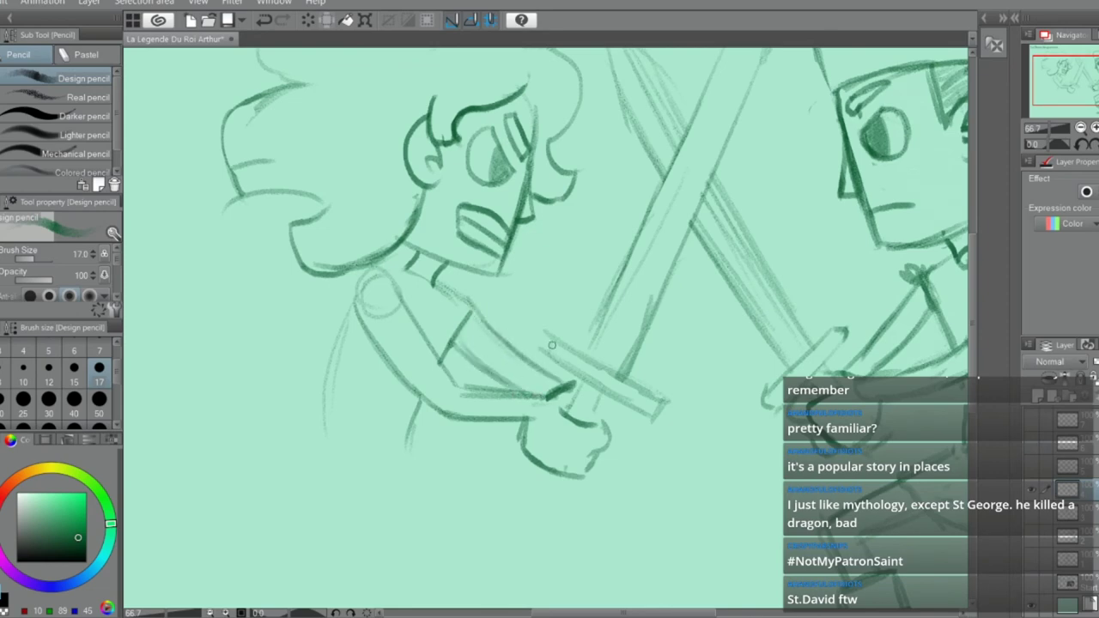
# Draw the opponent's curled fingers gripping the hilt, erasing the overlapping lines and rounding off the pommel
pyautogui.scroll(-4, 599, 412)
pyautogui.scroll(3, 599, 412)
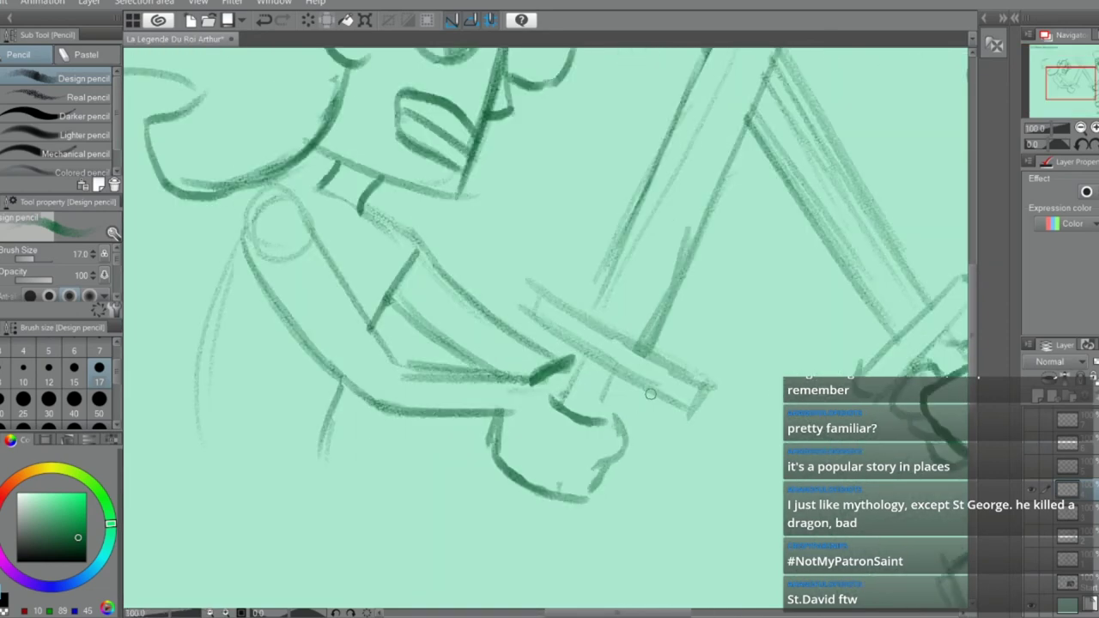
pyautogui.moveTo(651, 392)
pyautogui.mouseDown()
pyautogui.moveTo(593, 375)
pyautogui.moveTo(602, 420)
pyautogui.moveTo(631, 414)
pyautogui.moveTo(639, 395)
pyautogui.moveTo(625, 418)
pyautogui.moveTo(599, 416)
pyautogui.moveTo(609, 458)
pyautogui.mouseUp()
pyautogui.moveTo(635, 420); pyautogui.dragTo(615, 466)
pyautogui.press('e')
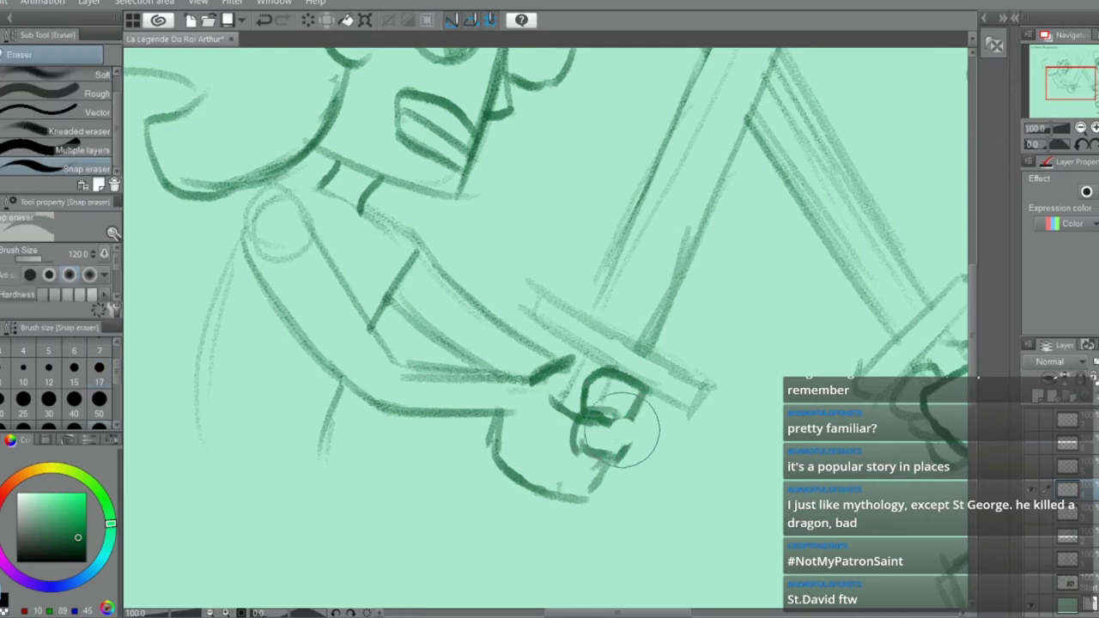
pyautogui.moveTo(601, 412)
pyautogui.mouseDown()
pyautogui.moveTo(624, 438)
pyautogui.moveTo(630, 425)
pyautogui.moveTo(624, 453)
pyautogui.moveTo(583, 448)
pyautogui.moveTo(572, 474)
pyautogui.moveTo(604, 481)
pyautogui.moveTo(620, 459)
pyautogui.moveTo(588, 487)
pyautogui.mouseUp()
pyautogui.press('p')
pyautogui.moveTo(635, 455)
pyautogui.mouseDown()
pyautogui.moveTo(589, 439)
pyautogui.moveTo(578, 476)
pyautogui.moveTo(599, 455)
pyautogui.moveTo(611, 403)
pyautogui.moveTo(592, 403)
pyautogui.moveTo(580, 432)
pyautogui.moveTo(608, 450)
pyautogui.mouseUp()
pyautogui.press('e')
pyautogui.press('p')
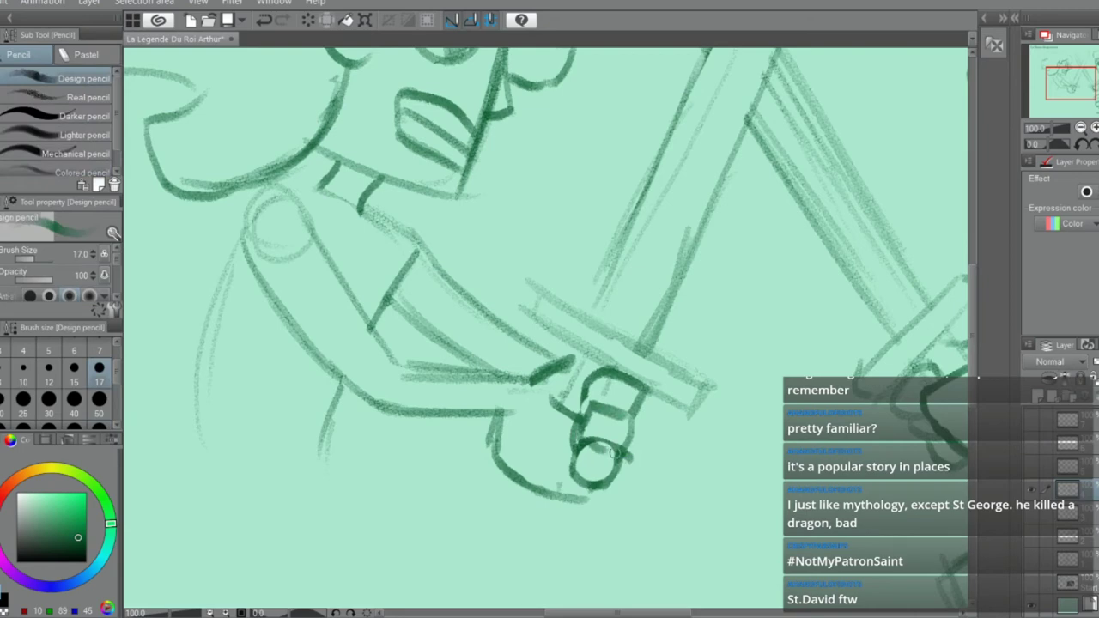
# Rough in the top of the opponent's front thigh, the bent knee and the front of the shin
pyautogui.scroll(-4, 600, 427)
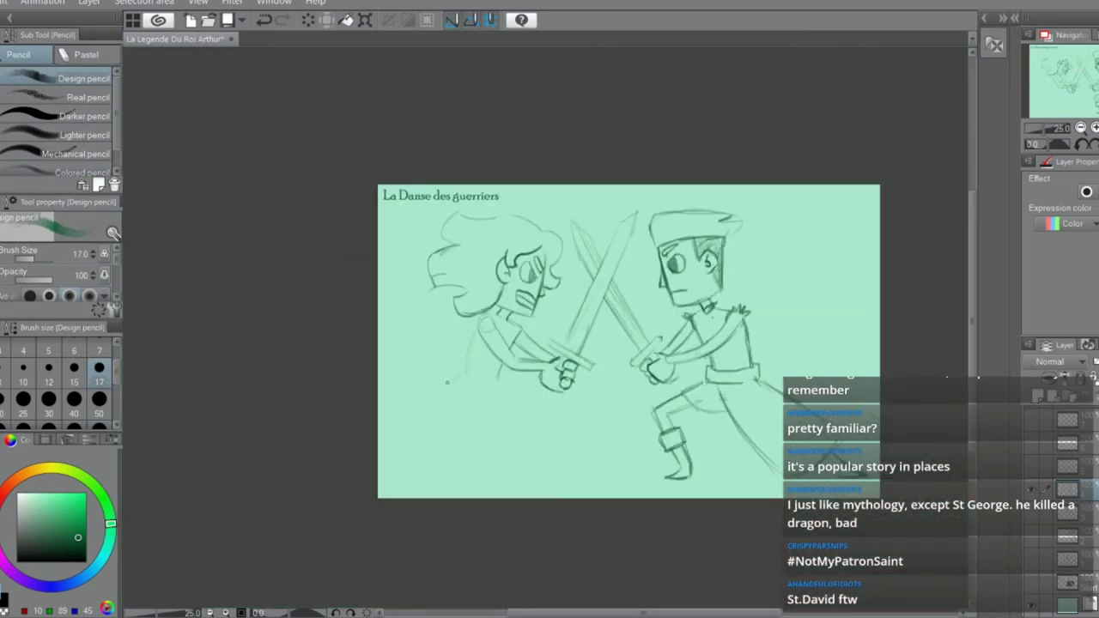
pyautogui.press('Delete')
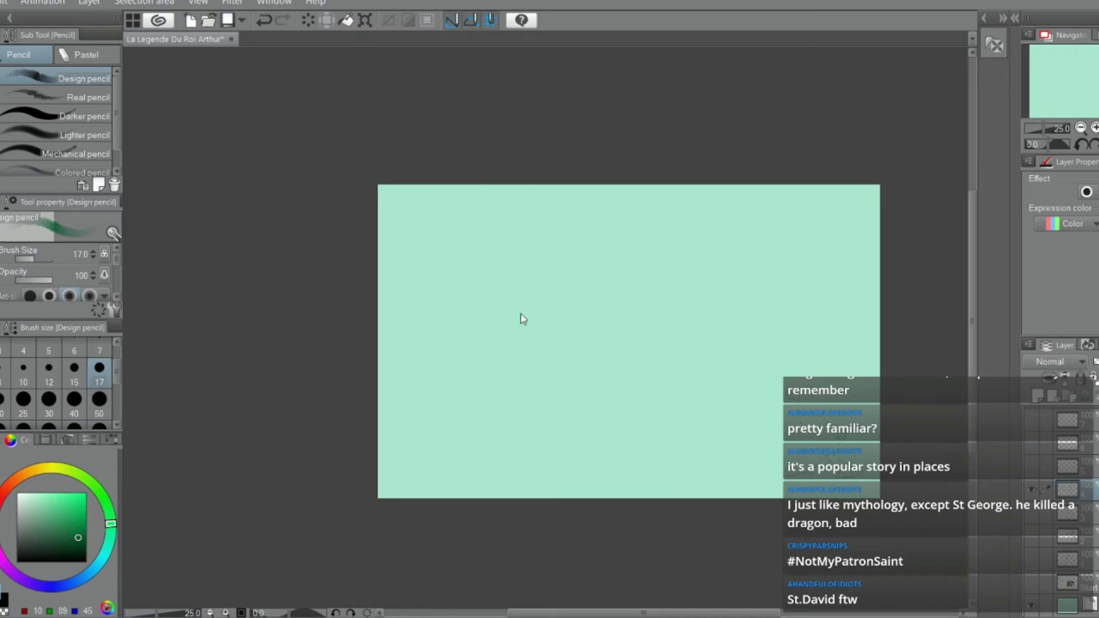
pyautogui.hotkey('ctrl', 'z')
pyautogui.scroll(1, 538, 349)
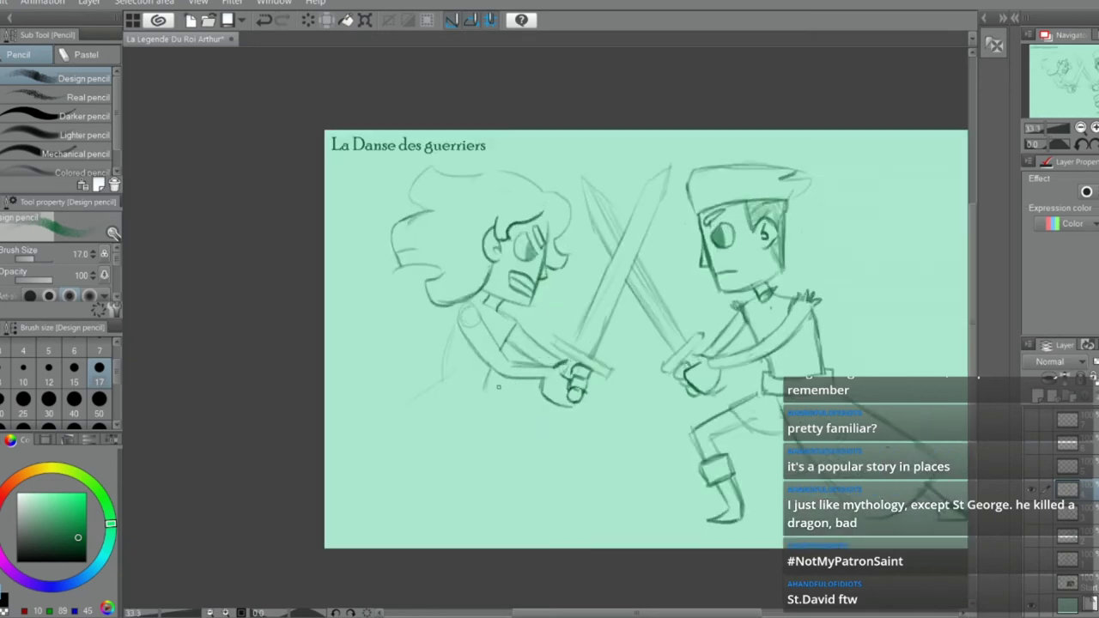
pyautogui.hotkey('ctrl', 'z')
pyautogui.moveTo(518, 417); pyautogui.dragTo(558, 436)
pyautogui.hotkey('ctrl', 'z')
pyautogui.moveTo(556, 434); pyautogui.dragTo(533, 507)
# Sketch the underside of the opponent's front thigh parallel to its upper line
pyautogui.press('e')
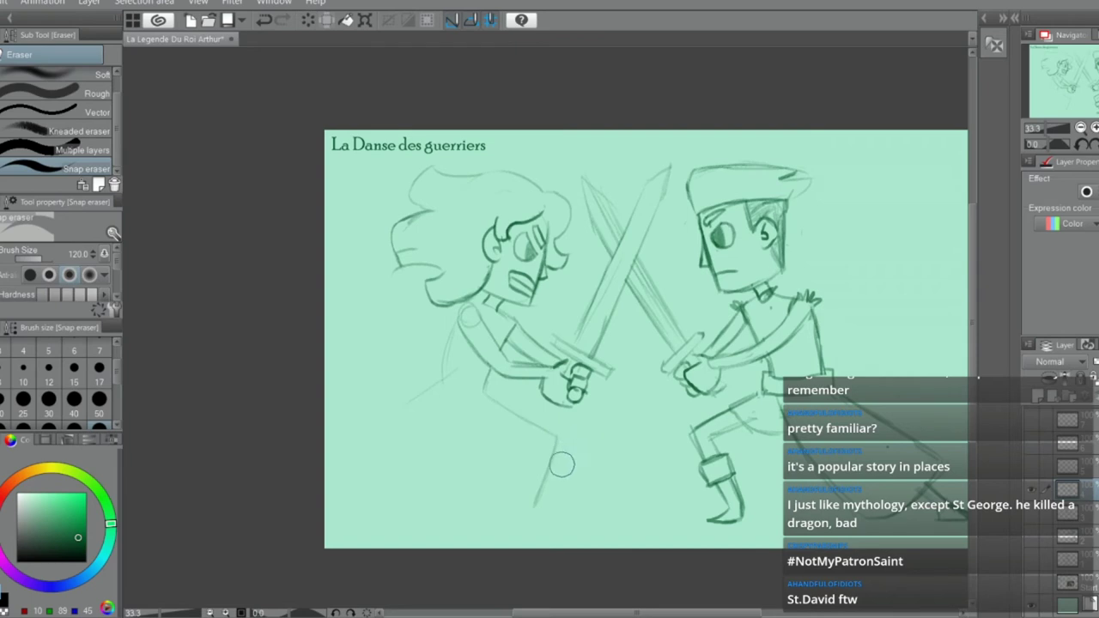
pyautogui.press('p')
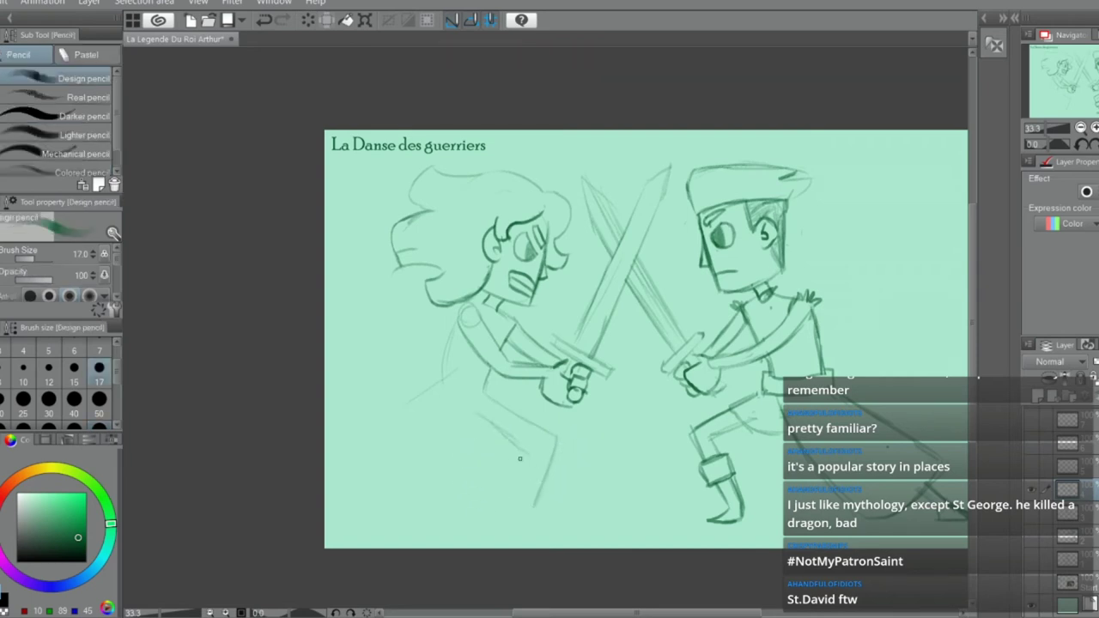
pyautogui.hotkey('ctrl', 'z')
pyautogui.moveTo(476, 413); pyautogui.dragTo(539, 448)
pyautogui.moveTo(543, 434); pyautogui.dragTo(520, 512)
pyautogui.hotkey('ctrl', 'z')
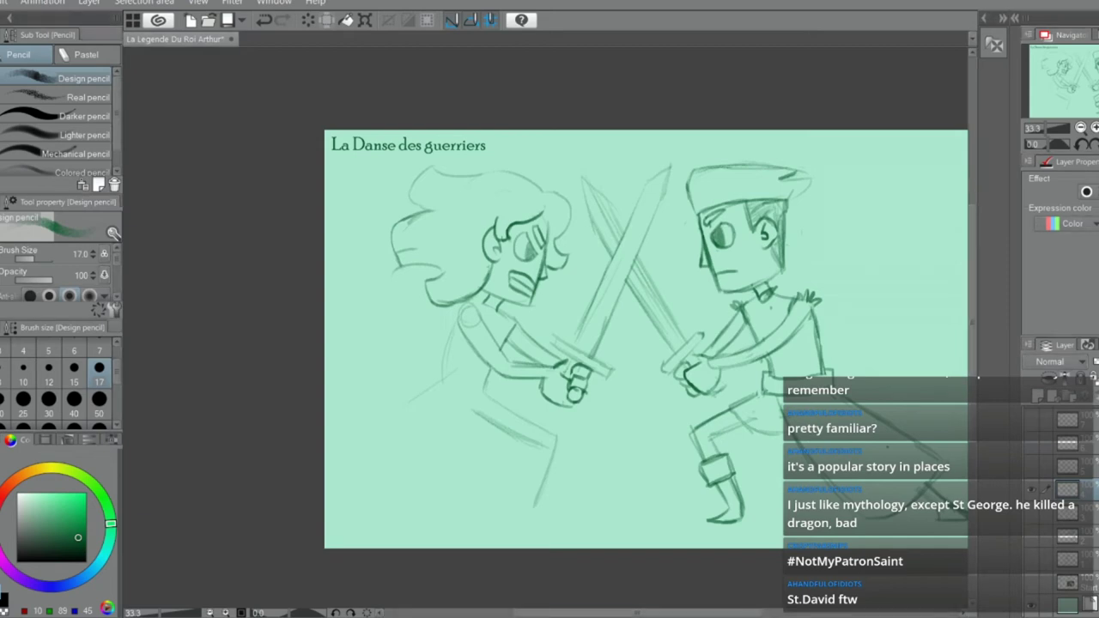
# Erase the faint rear-leg guideline and redraw the opponent's back from the shoulder down to the hip
pyautogui.scroll(3, 562, 480)
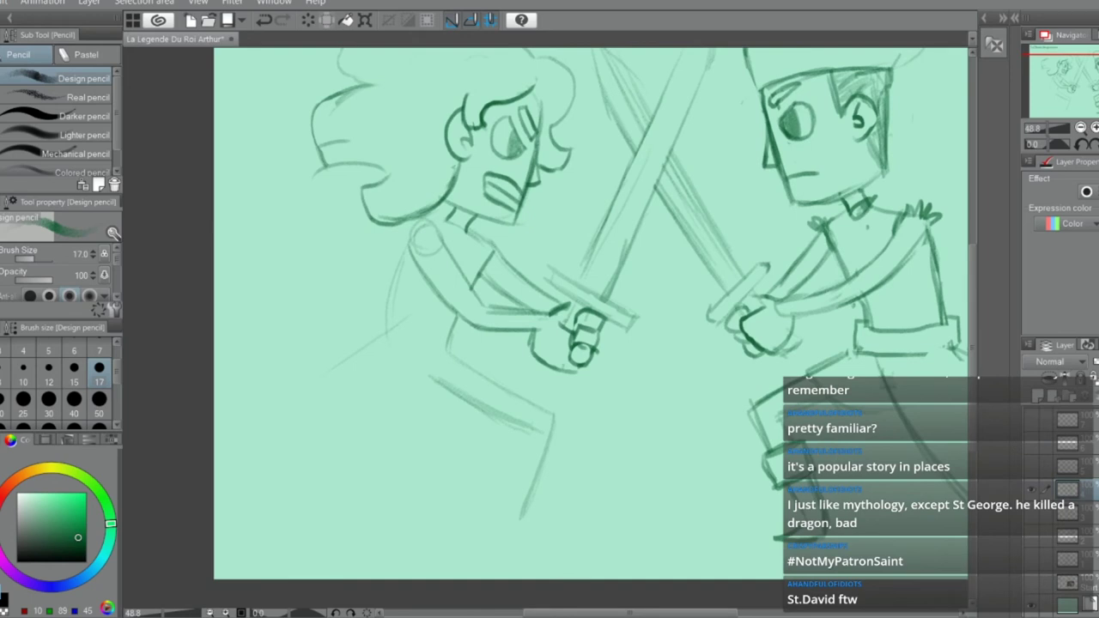
pyautogui.press('e')
pyautogui.moveTo(328, 369)
pyautogui.mouseDown()
pyautogui.moveTo(378, 371)
pyautogui.moveTo(407, 333)
pyautogui.moveTo(373, 375)
pyautogui.mouseUp()
pyautogui.press('p')
pyautogui.moveTo(411, 247); pyautogui.dragTo(375, 341)
# Redraw both sides of the opponent's front shin, erasing the old line, and add a flat foot
pyautogui.moveTo(534, 416); pyautogui.dragTo(495, 518)
pyautogui.press('e')
pyautogui.moveTo(551, 432); pyautogui.dragTo(522, 499)
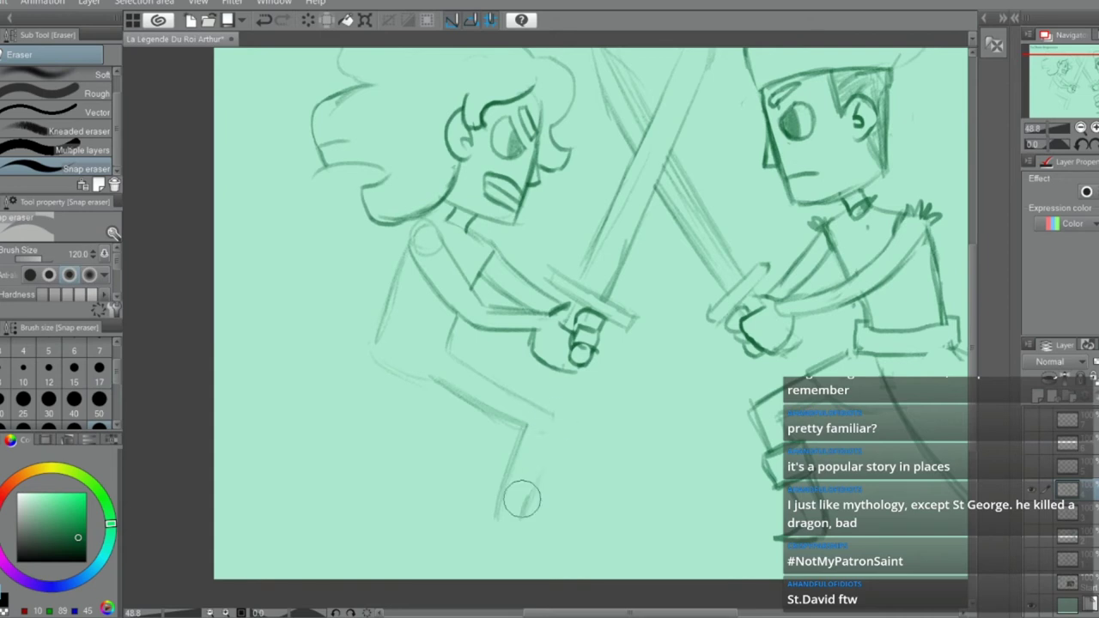
pyautogui.press('p')
pyautogui.moveTo(556, 416); pyautogui.dragTo(519, 520)
pyautogui.moveTo(544, 438)
pyautogui.mouseDown()
pyautogui.moveTo(513, 530)
pyautogui.moveTo(558, 546)
pyautogui.moveTo(546, 539)
pyautogui.mouseUp()
pyautogui.hotkey('ctrl', 'z')
pyautogui.moveTo(493, 504)
pyautogui.mouseDown()
pyautogui.moveTo(543, 543)
pyautogui.moveTo(531, 539)
pyautogui.mouseUp()
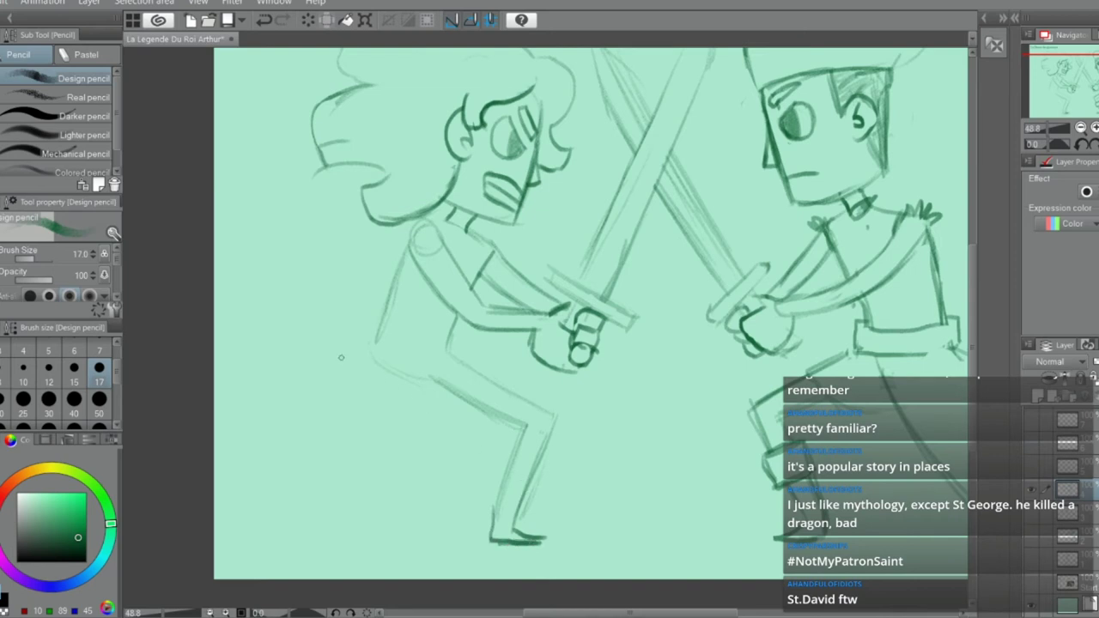
# Sketch the upper and lower contours of the long-haired opponent's outstretched rear leg, erasing the rough first line beneath the hip
pyautogui.moveTo(411, 376); pyautogui.dragTo(314, 442)
pyautogui.moveTo(380, 314); pyautogui.dragTo(284, 438)
pyautogui.moveTo(374, 337); pyautogui.dragTo(282, 453)
pyautogui.moveTo(352, 368); pyautogui.dragTo(271, 486)
pyautogui.press('e')
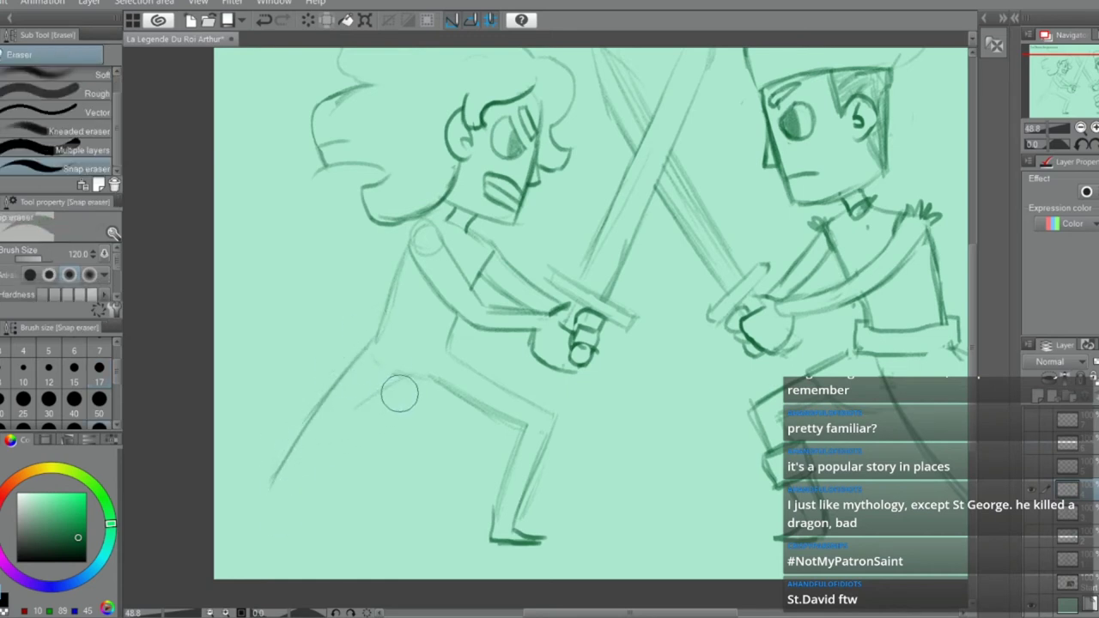
pyautogui.press('p')
pyautogui.moveTo(415, 375); pyautogui.dragTo(302, 476)
pyautogui.moveTo(357, 404); pyautogui.dragTo(275, 508)
pyautogui.moveTo(340, 424); pyautogui.dragTo(261, 530)
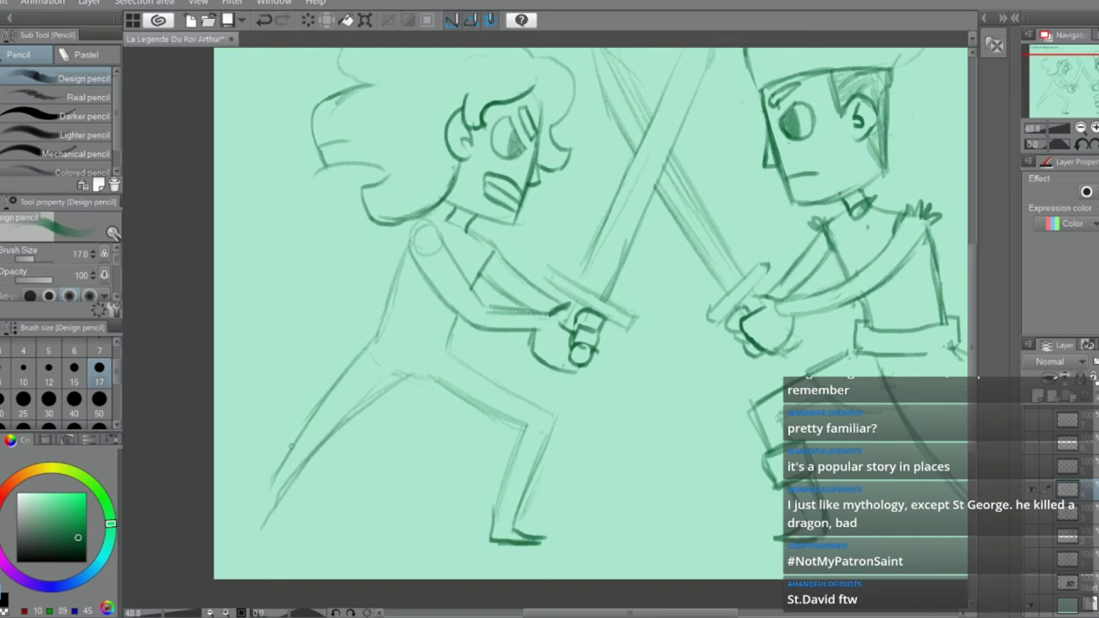
# Draw the ankle and a flat pointed foot at the end of the opponent's rear leg
pyautogui.moveTo(264, 493); pyautogui.dragTo(253, 514)
pyautogui.hotkey('ctrl', 'z')
pyautogui.hotkey('ctrl', 'z')
pyautogui.moveTo(259, 503)
pyautogui.mouseDown()
pyautogui.moveTo(223, 531)
pyautogui.moveTo(254, 539)
pyautogui.mouseUp()
pyautogui.moveTo(291, 489)
pyautogui.mouseDown()
pyautogui.moveTo(256, 539)
pyautogui.moveTo(214, 532)
pyautogui.moveTo(264, 541)
pyautogui.mouseUp()
pyautogui.hotkey('ctrl', 'z')
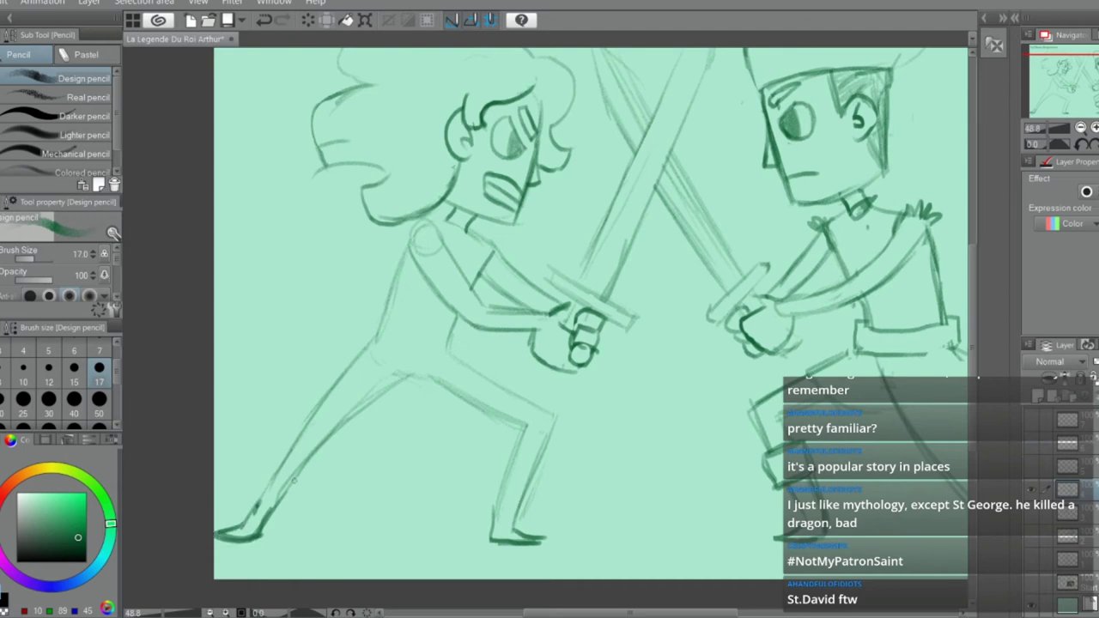
# Lasso both fighters, shift them slightly to the right on the canvas, and deselect
pyautogui.scroll(-2, 333, 443)
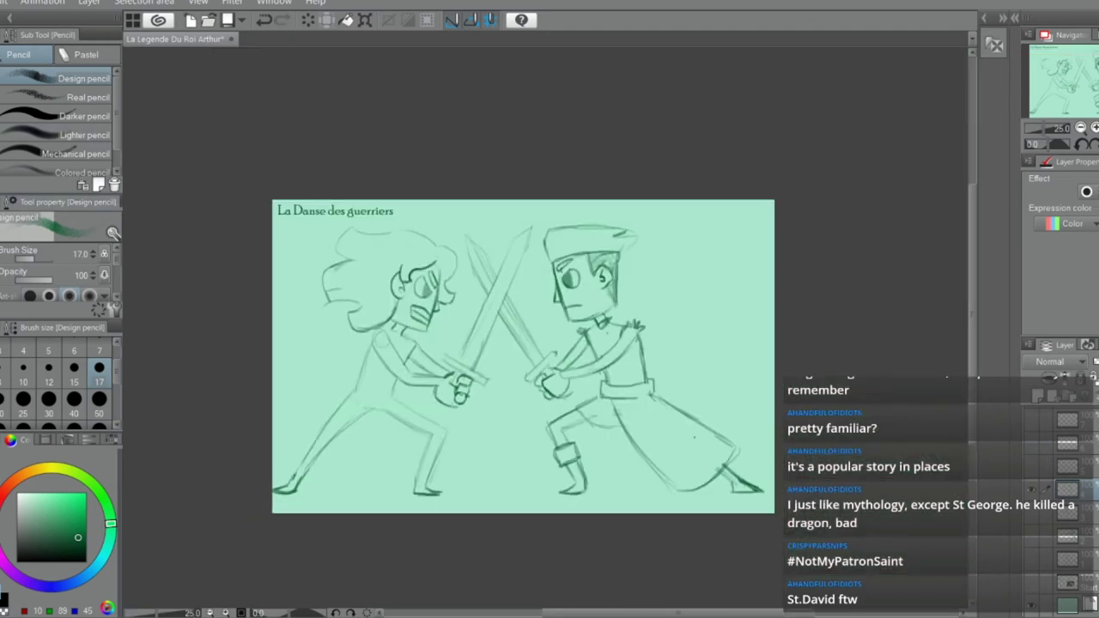
pyautogui.press('m')
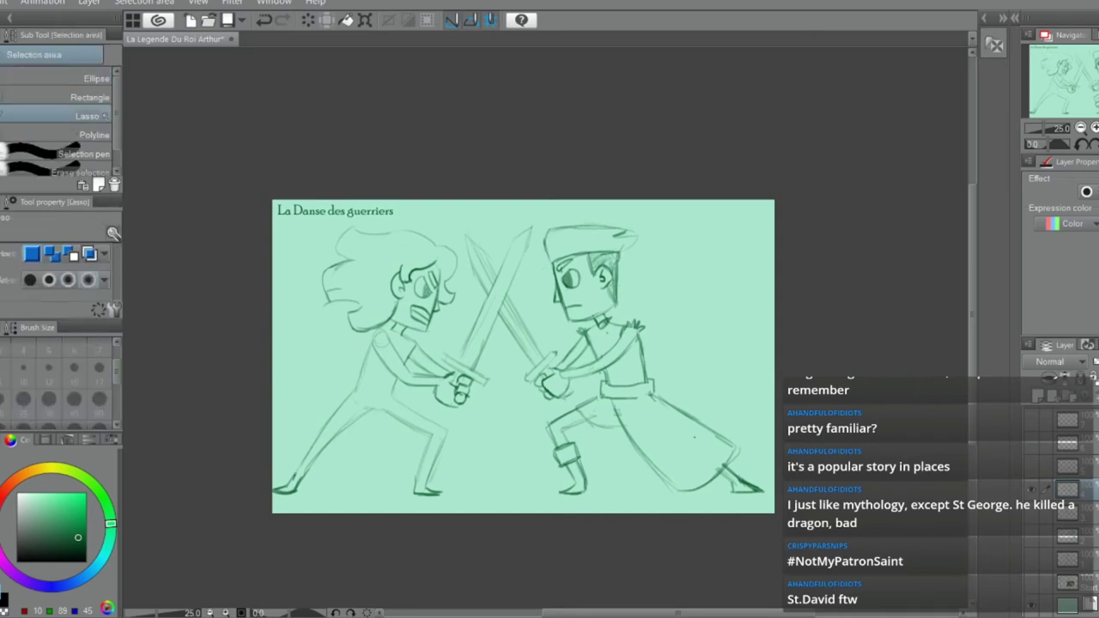
pyautogui.moveTo(522, 164)
pyautogui.mouseDown()
pyautogui.moveTo(503, 203)
pyautogui.moveTo(439, 220)
pyautogui.moveTo(367, 216)
pyautogui.moveTo(308, 240)
pyautogui.moveTo(262, 544)
pyautogui.moveTo(815, 579)
pyautogui.moveTo(566, 157)
pyautogui.mouseUp()
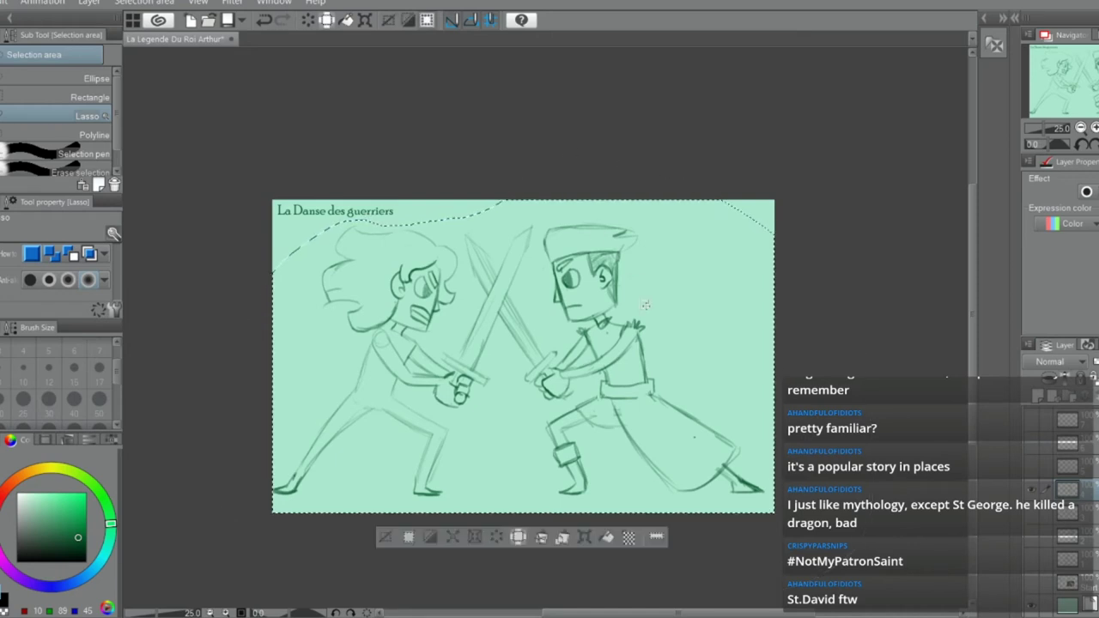
pyautogui.click(583, 537)
pyautogui.moveTo(631, 463); pyautogui.dragTo(644, 463)
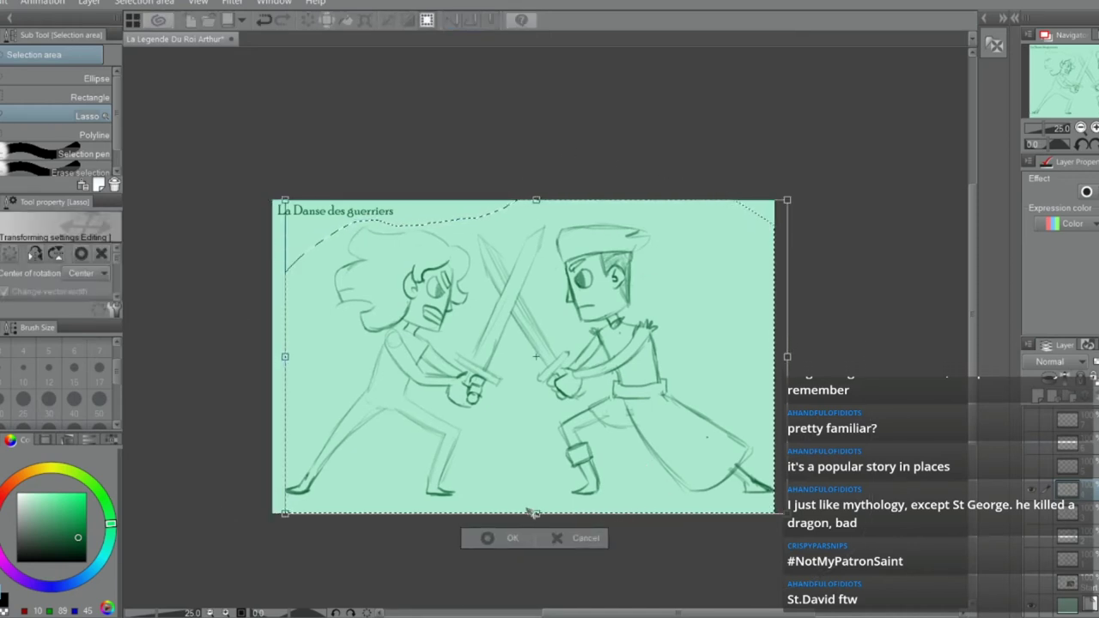
pyautogui.click(492, 542)
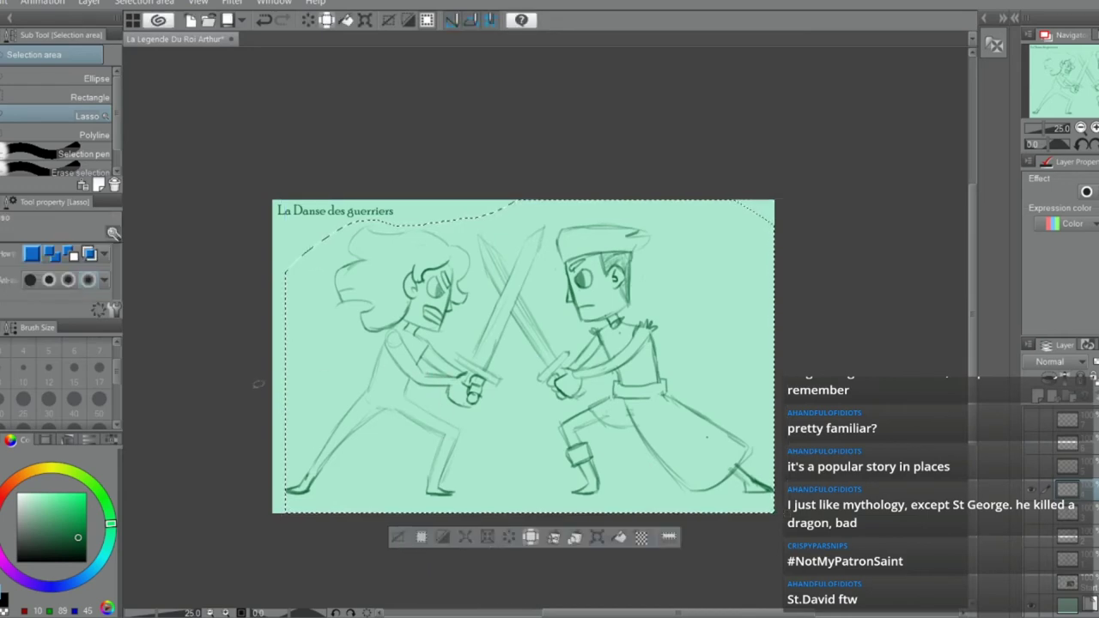
pyautogui.hotkey('ctrl', 'd')
# Darken both contours of the opponent's rear thigh and erase the rough excess along its underside near the crotch
pyautogui.scroll(1, 391, 411)
pyautogui.scroll(2, 376, 395)
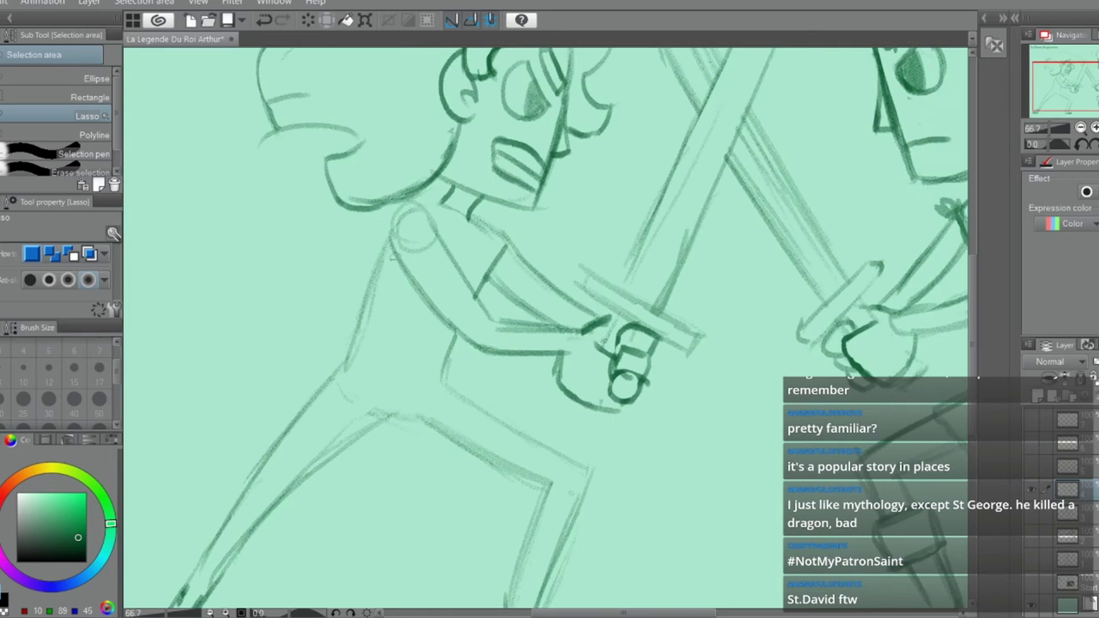
pyautogui.press('p')
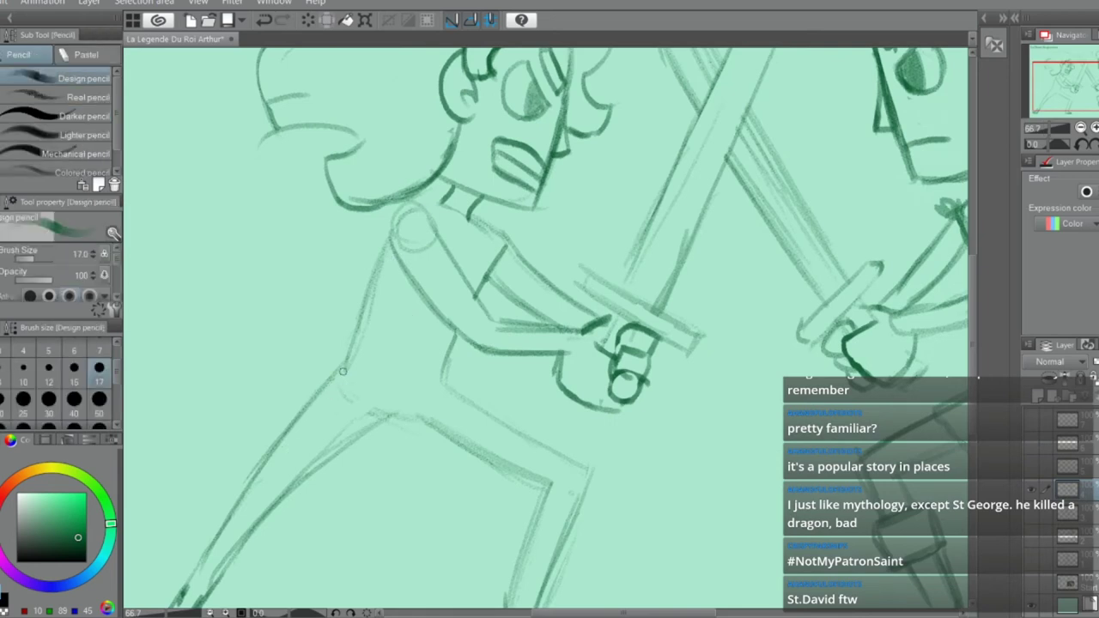
pyautogui.moveTo(342, 371); pyautogui.dragTo(337, 377)
pyautogui.moveTo(303, 405); pyautogui.dragTo(268, 451)
pyautogui.hotkey('ctrl', 'z')
pyautogui.hotkey('ctrl', 'z')
pyautogui.moveTo(302, 412); pyautogui.dragTo(280, 442)
pyautogui.moveTo(344, 371); pyautogui.dragTo(275, 441)
pyautogui.moveTo(378, 417)
pyautogui.mouseDown()
pyautogui.moveTo(299, 488)
pyautogui.moveTo(302, 479)
pyautogui.mouseUp()
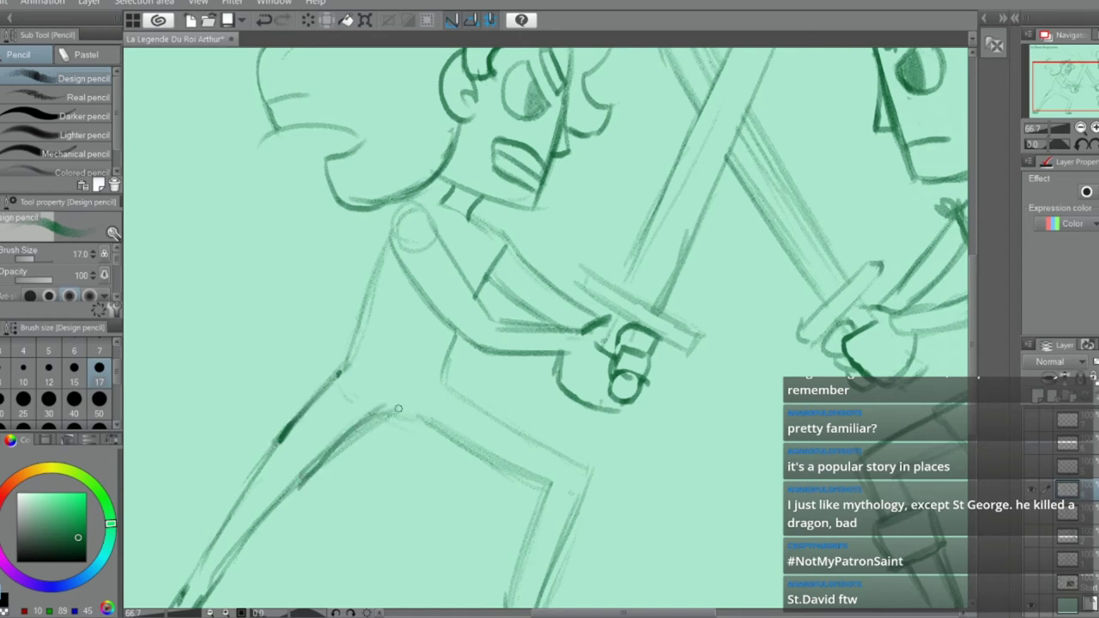
pyautogui.press('e')
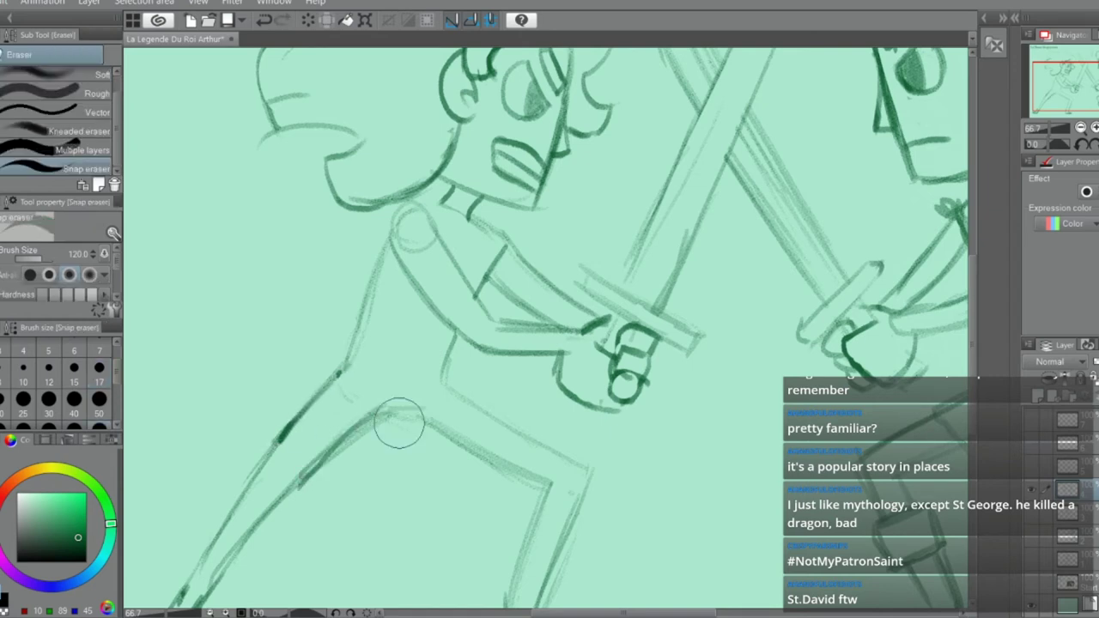
pyautogui.moveTo(385, 425); pyautogui.dragTo(346, 456)
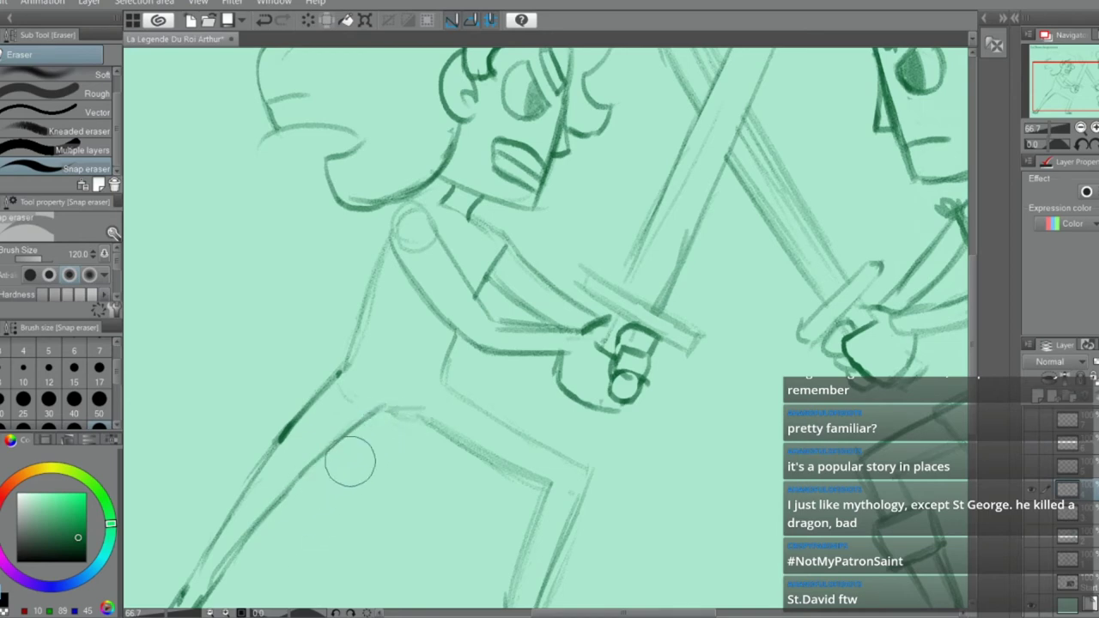
pyautogui.press('p')
# Shade the opponent's flowing hair with the Design pencil at brush size 50, adding darker strands over a light base
pyautogui.scroll(-2, 471, 309)
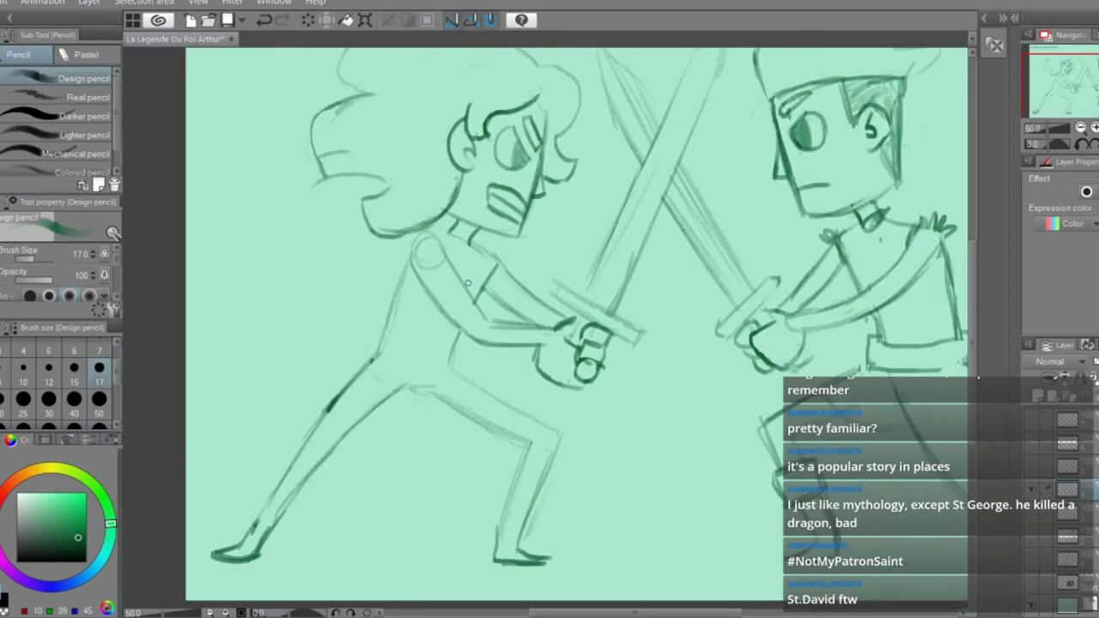
pyautogui.scroll(1, 456, 302)
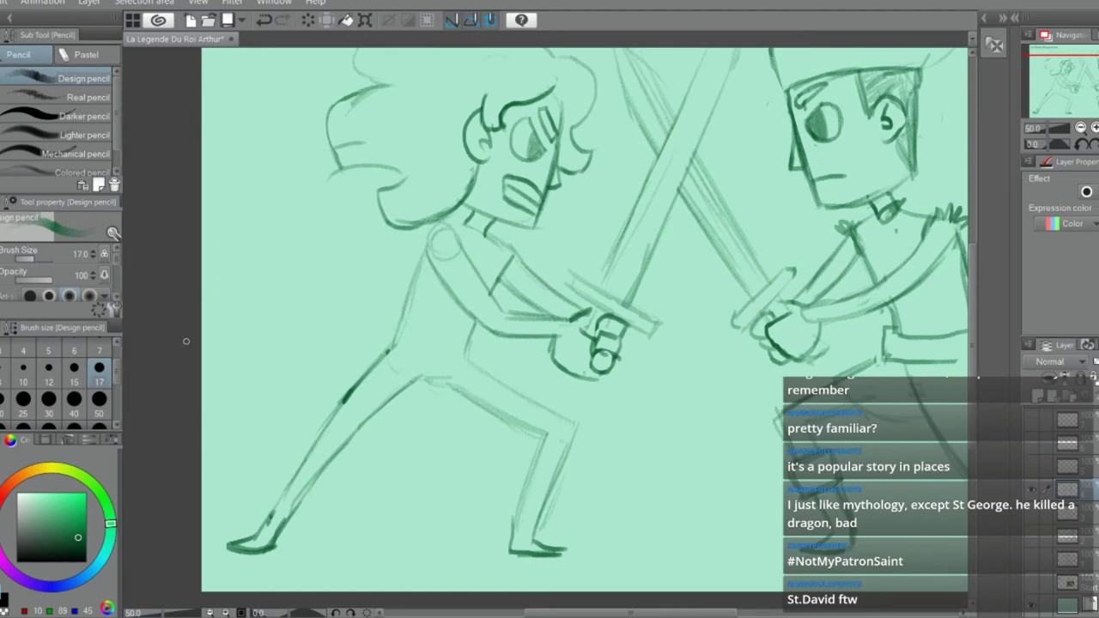
pyautogui.click(100, 399)
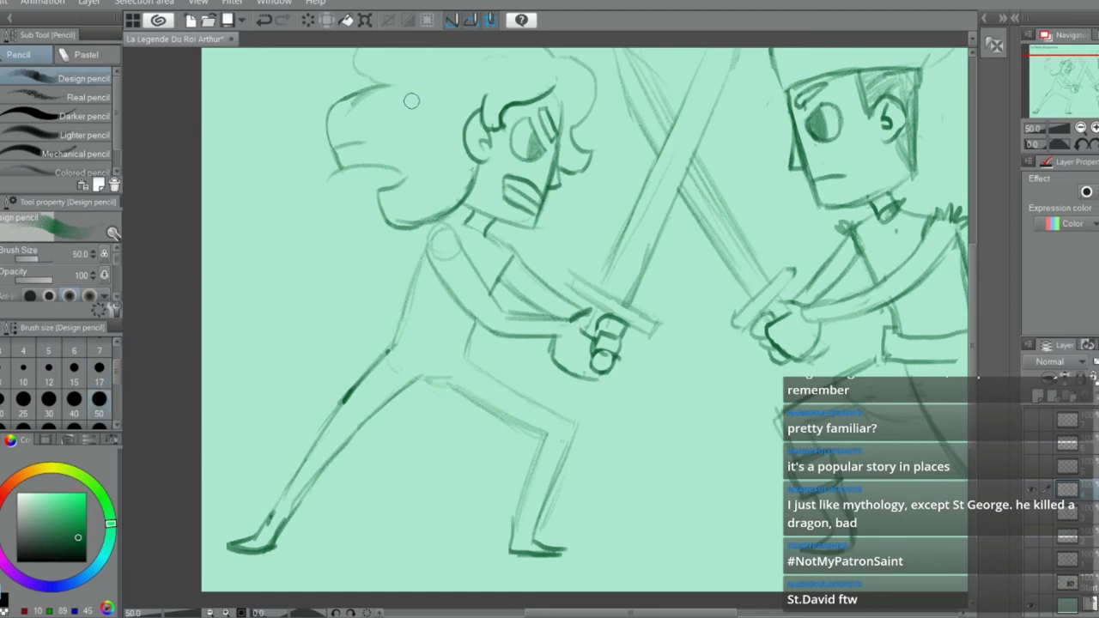
pyautogui.moveTo(411, 101)
pyautogui.mouseDown()
pyautogui.moveTo(339, 107)
pyautogui.moveTo(336, 154)
pyautogui.moveTo(417, 114)
pyautogui.mouseUp()
pyautogui.moveTo(406, 128)
pyautogui.mouseDown()
pyautogui.moveTo(386, 167)
pyautogui.moveTo(455, 161)
pyautogui.moveTo(382, 200)
pyautogui.moveTo(394, 212)
pyautogui.moveTo(437, 203)
pyautogui.moveTo(402, 221)
pyautogui.moveTo(435, 205)
pyautogui.mouseUp()
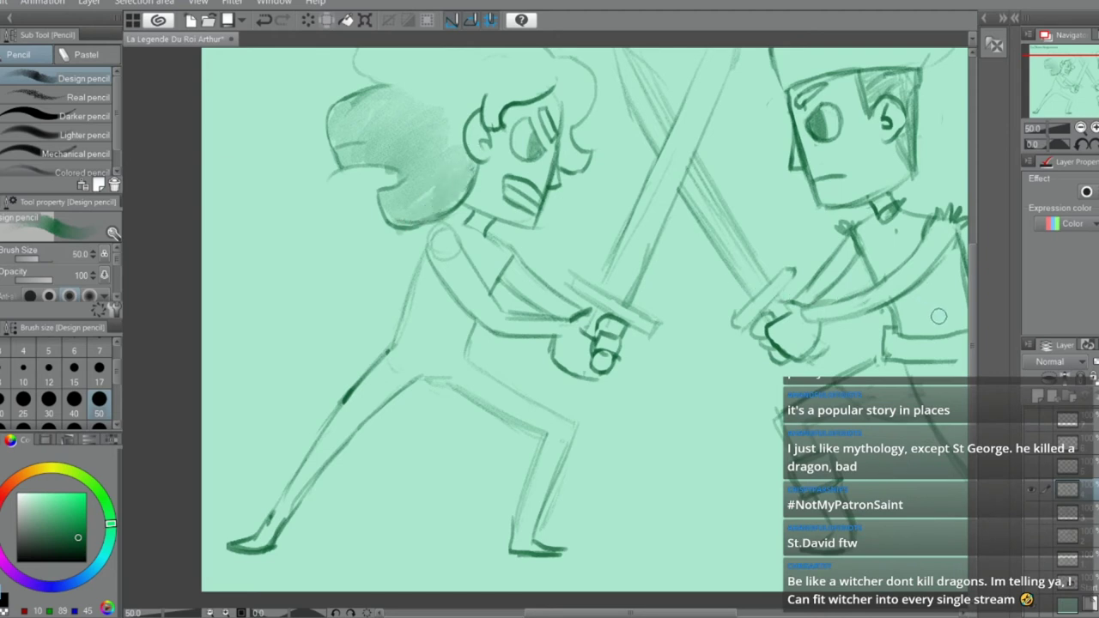
pyautogui.moveTo(971, 341); pyautogui.dragTo(974, 288)
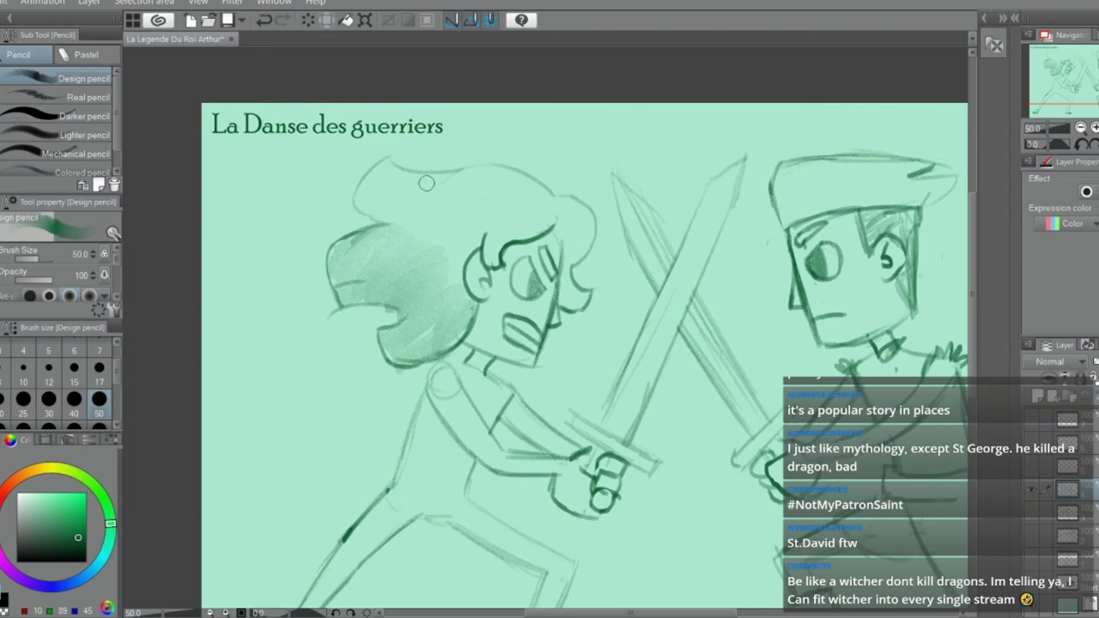
pyautogui.moveTo(381, 175)
pyautogui.mouseDown()
pyautogui.moveTo(446, 187)
pyautogui.moveTo(388, 216)
pyautogui.moveTo(488, 223)
pyautogui.moveTo(443, 240)
pyautogui.moveTo(433, 263)
pyautogui.moveTo(471, 263)
pyautogui.moveTo(495, 230)
pyautogui.moveTo(492, 254)
pyautogui.moveTo(555, 221)
pyautogui.moveTo(542, 229)
pyautogui.moveTo(545, 268)
pyautogui.moveTo(576, 226)
pyautogui.moveTo(546, 211)
pyautogui.moveTo(591, 223)
pyautogui.moveTo(569, 298)
pyautogui.moveTo(570, 257)
pyautogui.moveTo(546, 205)
pyautogui.moveTo(496, 185)
pyautogui.moveTo(530, 183)
pyautogui.moveTo(527, 192)
pyautogui.moveTo(387, 165)
pyautogui.moveTo(500, 188)
pyautogui.moveTo(472, 189)
pyautogui.moveTo(530, 189)
pyautogui.moveTo(495, 212)
pyautogui.moveTo(546, 218)
pyautogui.moveTo(478, 202)
pyautogui.moveTo(387, 255)
pyautogui.moveTo(413, 275)
pyautogui.moveTo(460, 269)
pyautogui.moveTo(448, 278)
pyautogui.moveTo(434, 346)
pyautogui.moveTo(405, 352)
pyautogui.moveTo(443, 323)
pyautogui.moveTo(408, 331)
pyautogui.mouseUp()
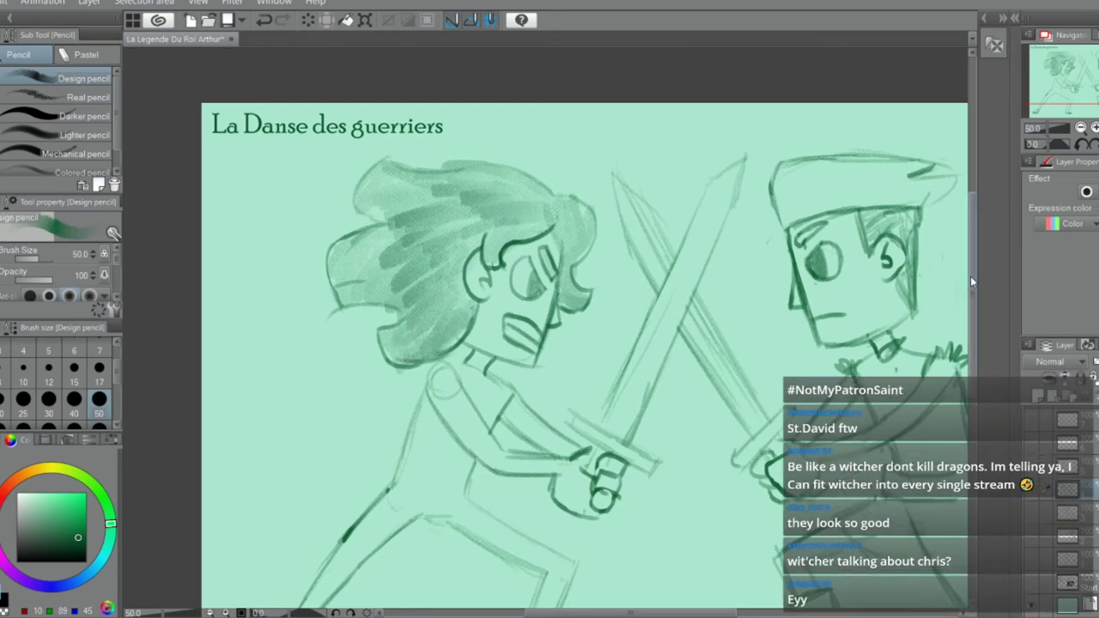
# Draw the back flap of a pointed collar around the opponent's neck with the pencil at size 17
pyautogui.scroll(-4, 965, 305)
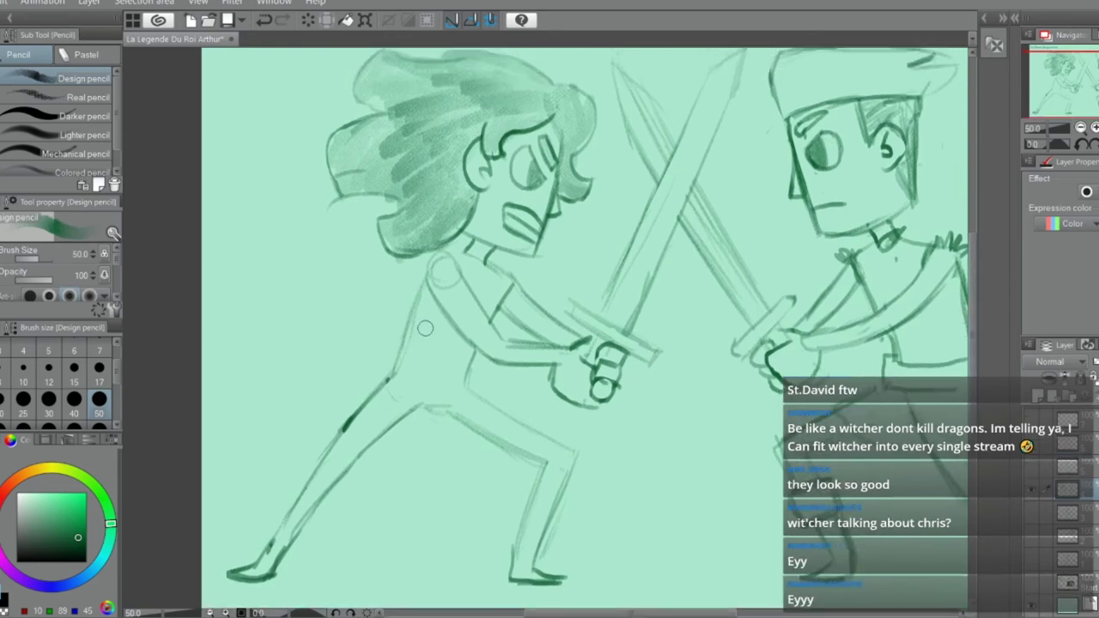
pyautogui.click(98, 371)
pyautogui.scroll(-1, 487, 286)
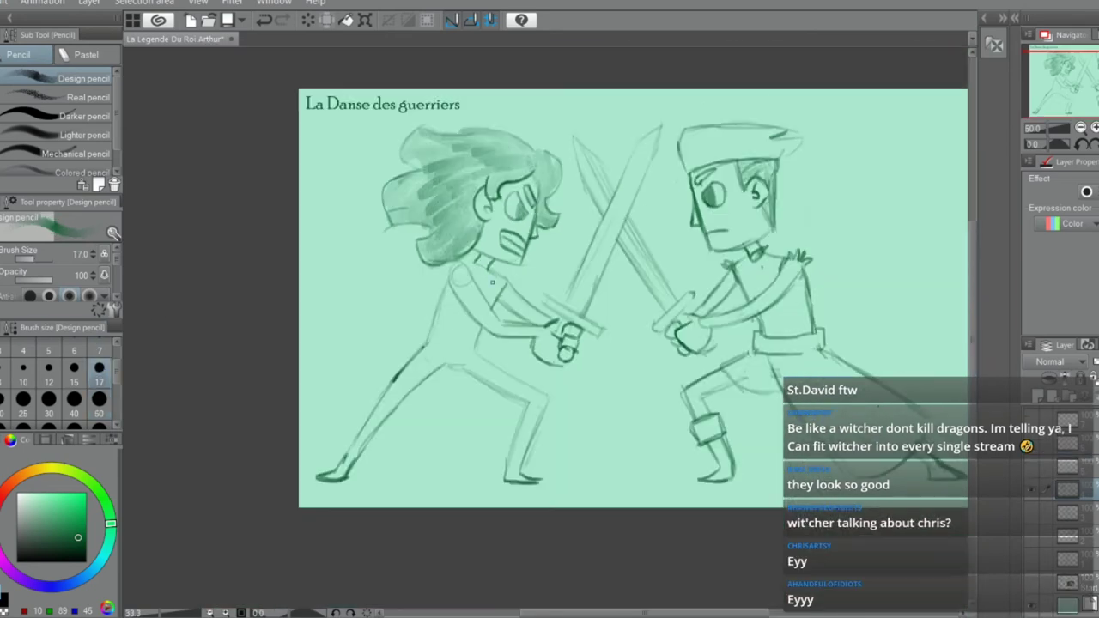
pyautogui.scroll(5, 490, 303)
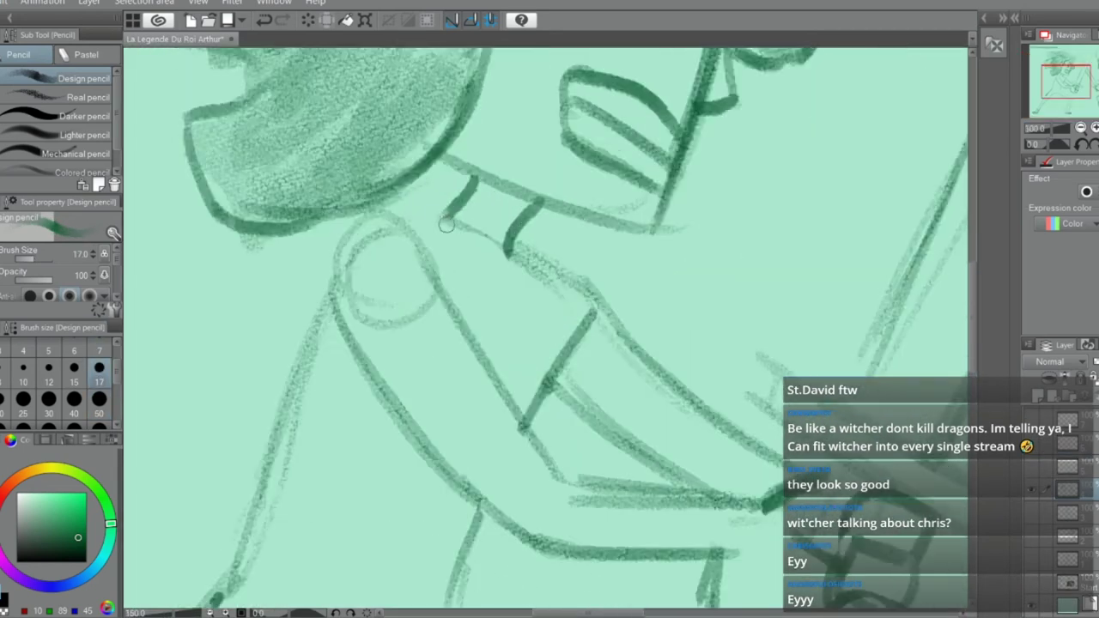
pyautogui.moveTo(427, 225)
pyautogui.mouseDown()
pyautogui.moveTo(433, 98)
pyautogui.moveTo(543, 191)
pyautogui.moveTo(460, 229)
pyautogui.moveTo(481, 189)
pyautogui.moveTo(487, 220)
pyautogui.moveTo(463, 249)
pyautogui.mouseUp()
pyautogui.press('e')
pyautogui.press('p')
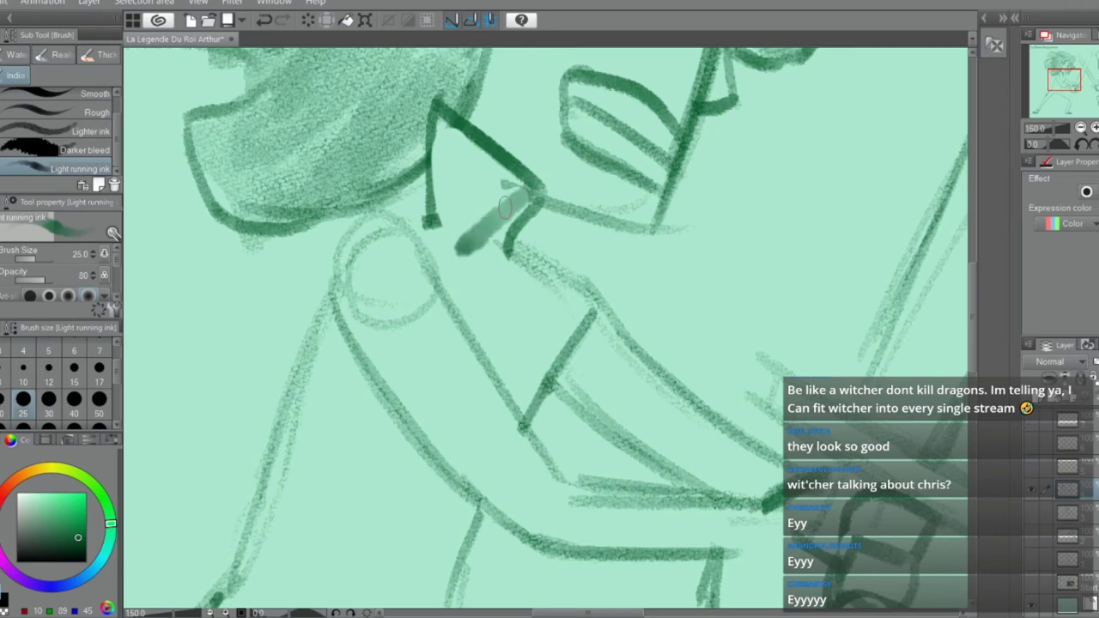
pyautogui.hotkey('ctrl', 'z')
pyautogui.press('p')
# Draw the front collar flap below the opponent's chin and the open neckline running down to the chest
pyautogui.moveTo(536, 193)
pyautogui.mouseDown()
pyautogui.moveTo(475, 252)
pyautogui.moveTo(515, 206)
pyautogui.mouseUp()
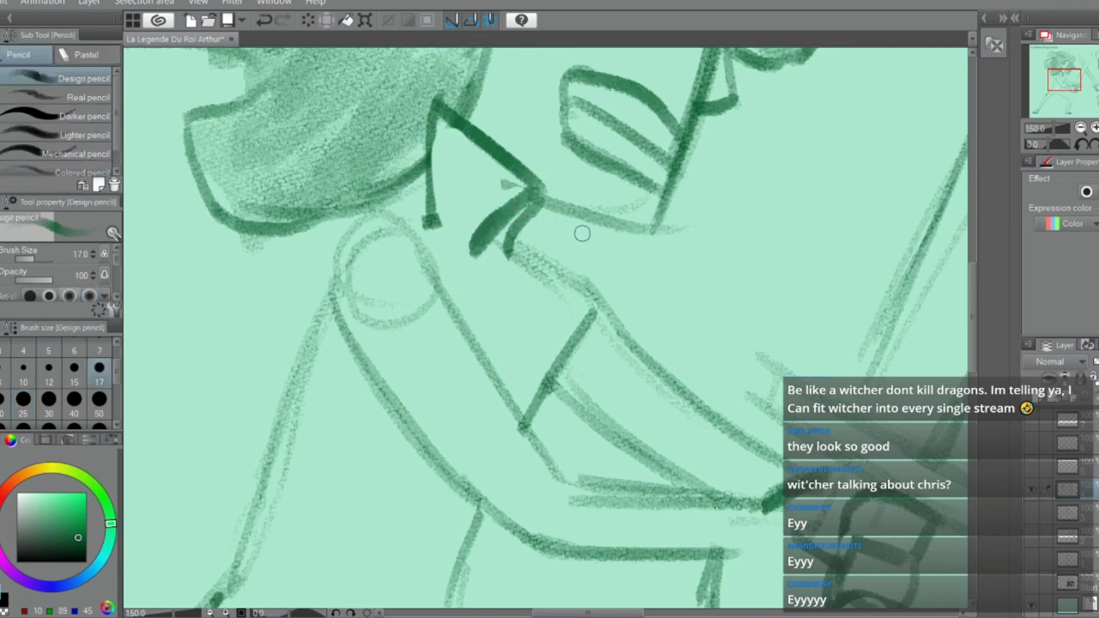
pyautogui.moveTo(582, 211)
pyautogui.mouseDown()
pyautogui.moveTo(606, 226)
pyautogui.moveTo(494, 276)
pyautogui.mouseUp()
pyautogui.hotkey('ctrl', 'z')
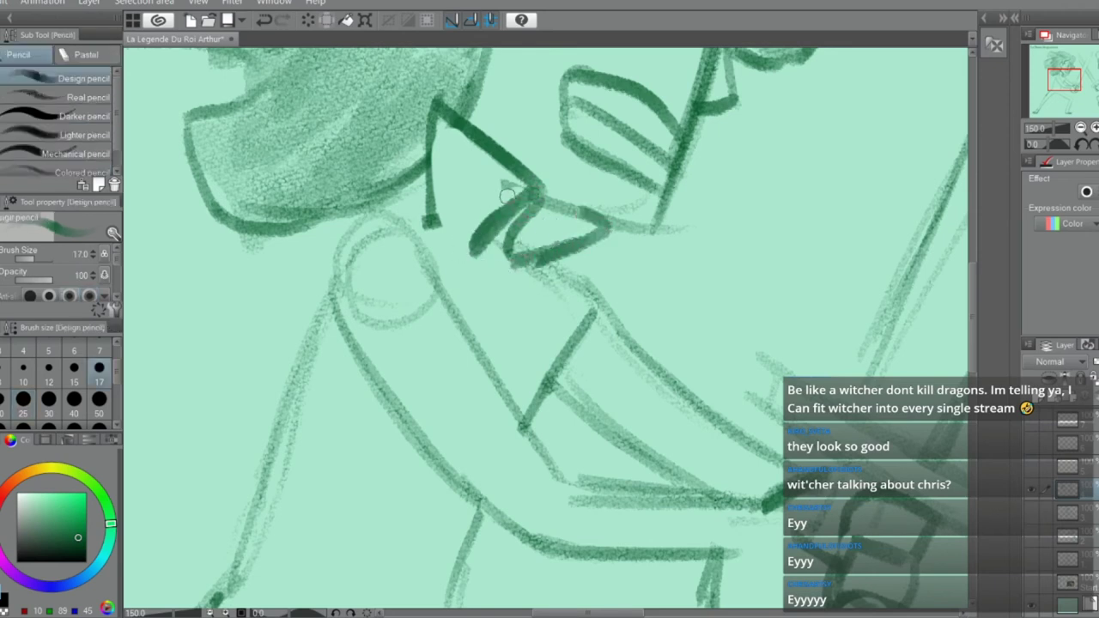
pyautogui.moveTo(519, 191)
pyautogui.mouseDown()
pyautogui.moveTo(487, 276)
pyautogui.moveTo(524, 275)
pyautogui.moveTo(562, 299)
pyautogui.moveTo(547, 268)
pyautogui.moveTo(583, 287)
pyautogui.moveTo(526, 405)
pyautogui.mouseUp()
pyautogui.moveTo(487, 273); pyautogui.dragTo(479, 345)
pyautogui.moveTo(431, 221)
pyautogui.mouseDown()
pyautogui.moveTo(378, 223)
pyautogui.moveTo(455, 296)
pyautogui.moveTo(472, 344)
pyautogui.mouseUp()
# Draw the vest's pointed front flap and waist hem on the opponent's torso, and tidy the back line
pyautogui.scroll(-3, 496, 266)
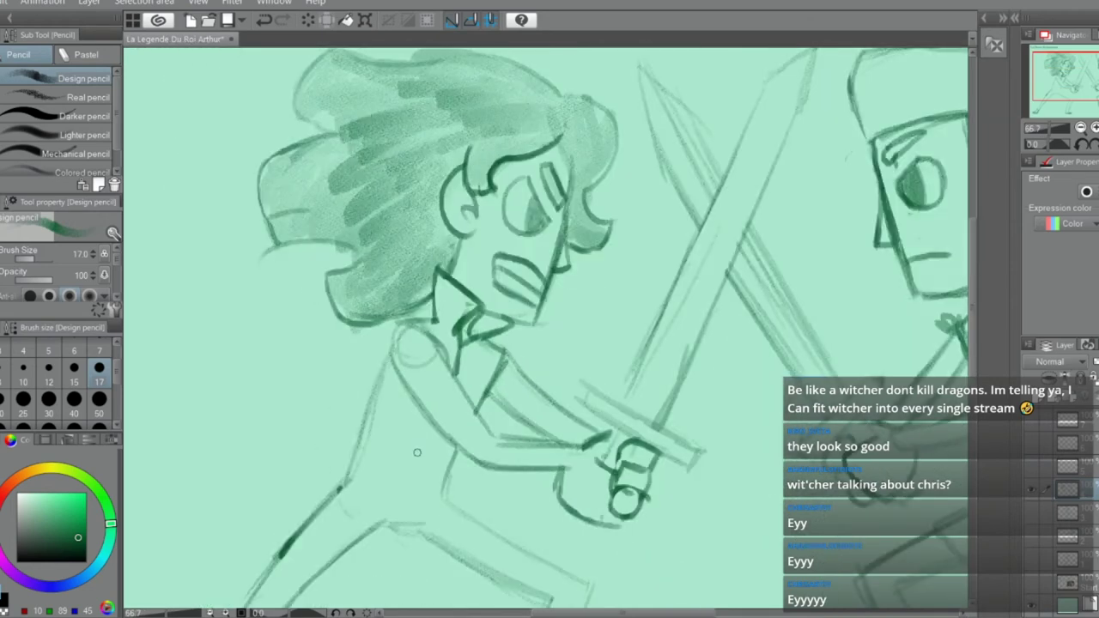
pyautogui.hotkey('ctrl', 'z')
pyautogui.moveTo(409, 483)
pyautogui.mouseDown()
pyautogui.moveTo(437, 507)
pyautogui.moveTo(457, 488)
pyautogui.mouseUp()
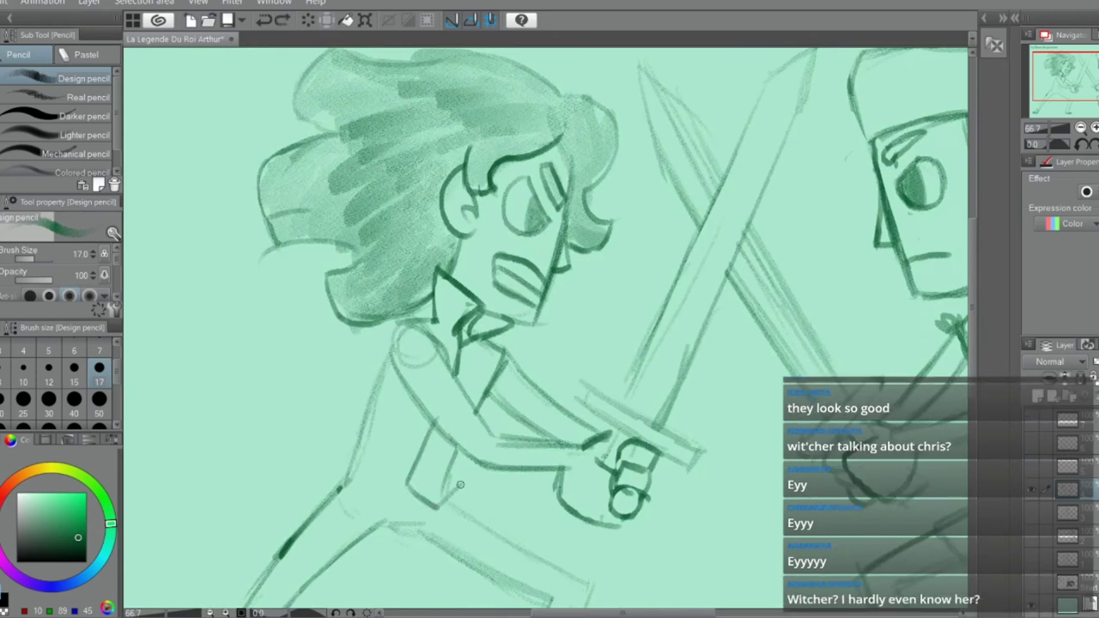
pyautogui.moveTo(455, 450)
pyautogui.mouseDown()
pyautogui.moveTo(449, 496)
pyautogui.moveTo(347, 495)
pyautogui.moveTo(342, 460)
pyautogui.mouseUp()
pyautogui.press('e')
pyautogui.press('p')
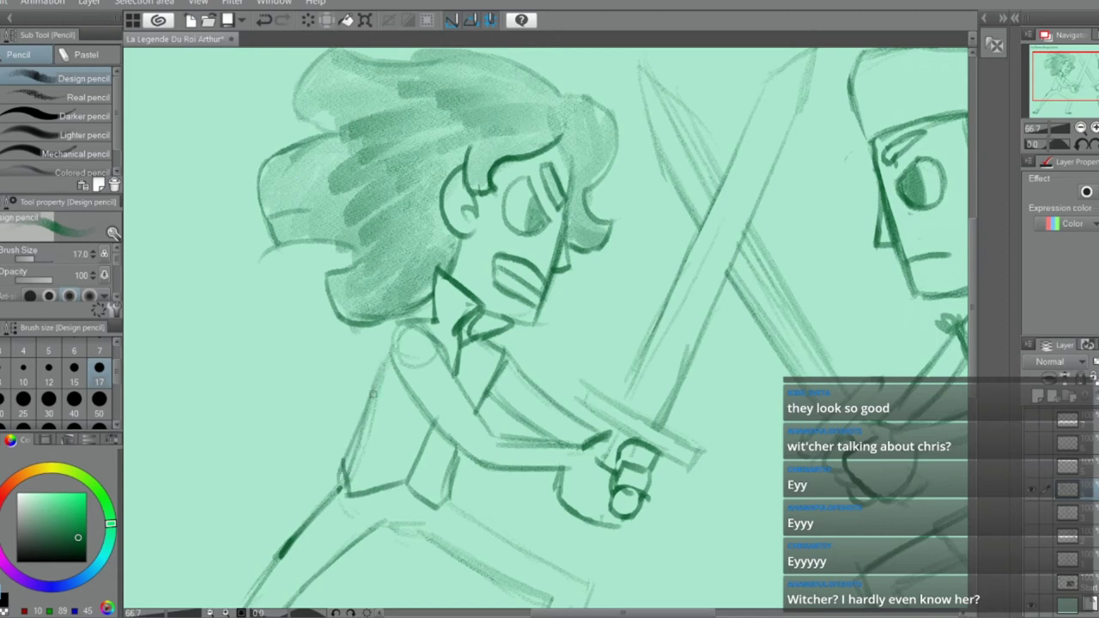
pyautogui.press('e')
pyautogui.hotkey('ctrl', 'z')
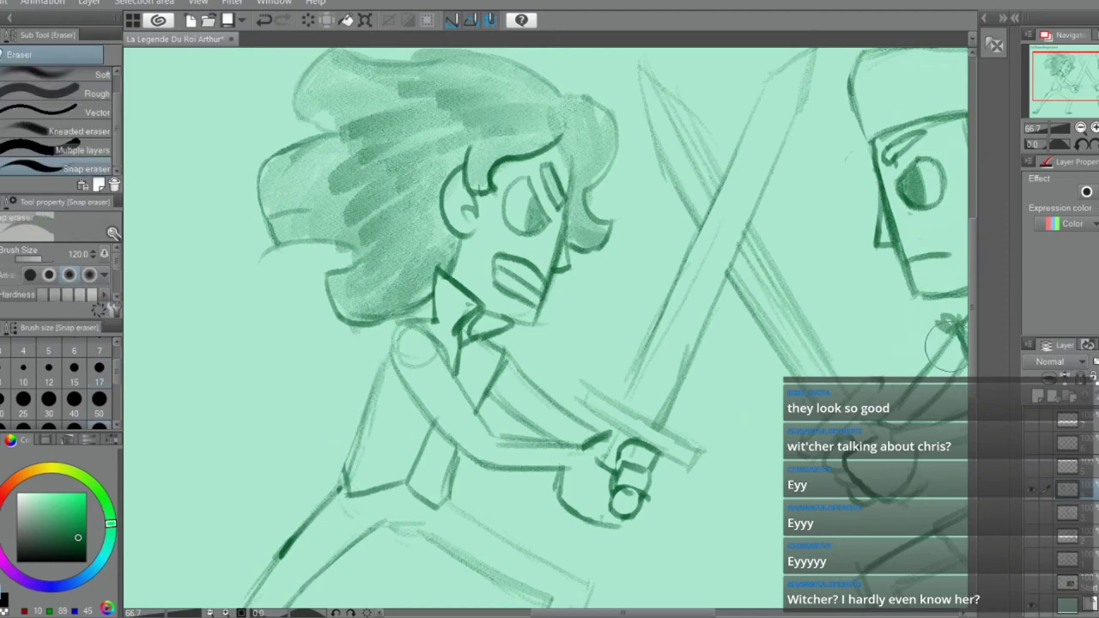
# Outline a short rounded sleeve over each of the opponent's upper arms
pyautogui.moveTo(972, 341); pyautogui.dragTo(973, 363)
pyautogui.press('p')
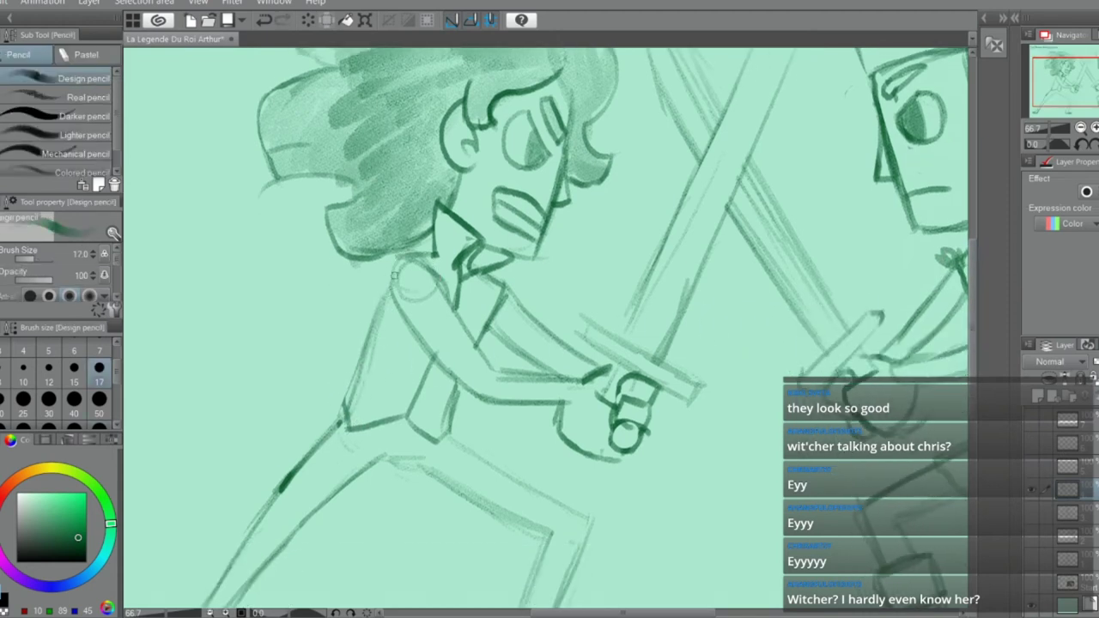
pyautogui.moveTo(394, 272)
pyautogui.mouseDown()
pyautogui.moveTo(413, 343)
pyautogui.moveTo(441, 315)
pyautogui.moveTo(416, 264)
pyautogui.moveTo(536, 328)
pyautogui.mouseUp()
pyautogui.moveTo(506, 291)
pyautogui.mouseDown()
pyautogui.moveTo(541, 316)
pyautogui.moveTo(514, 356)
pyautogui.moveTo(488, 336)
pyautogui.moveTo(519, 357)
pyautogui.mouseUp()
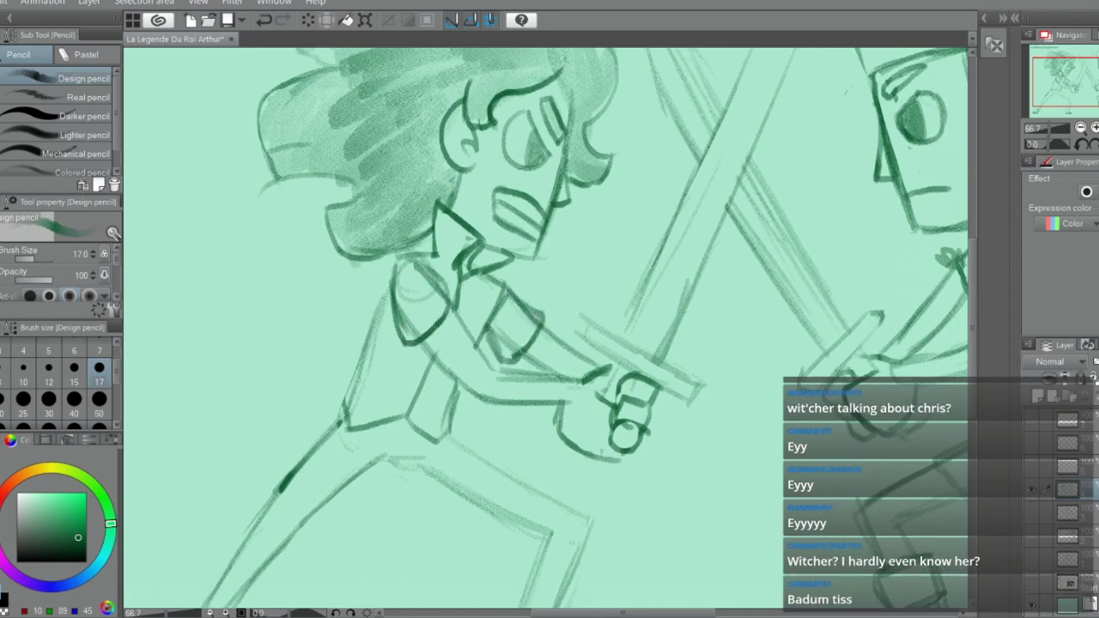
pyautogui.press('e')
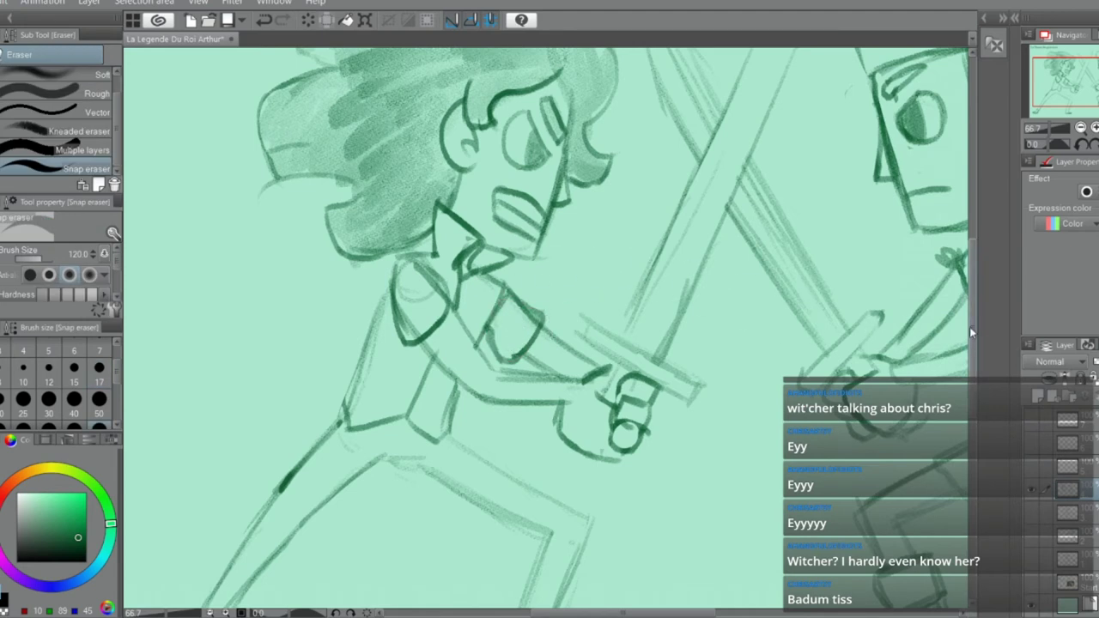
# Draw loose short breeches over the opponent's hips and both thighs, and erase the rear leg lines inside them
pyautogui.scroll(-4, 969, 326)
pyautogui.press('p')
pyautogui.moveTo(348, 219)
pyautogui.mouseDown()
pyautogui.moveTo(265, 246)
pyautogui.moveTo(264, 267)
pyautogui.moveTo(296, 333)
pyautogui.mouseUp()
pyautogui.moveTo(274, 268)
pyautogui.mouseDown()
pyautogui.moveTo(314, 339)
pyautogui.moveTo(391, 249)
pyautogui.moveTo(334, 335)
pyautogui.mouseUp()
pyautogui.moveTo(407, 240); pyautogui.dragTo(441, 329)
pyautogui.moveTo(441, 330)
pyautogui.mouseDown()
pyautogui.moveTo(472, 293)
pyautogui.moveTo(487, 260)
pyautogui.mouseUp()
pyautogui.moveTo(456, 245); pyautogui.dragTo(482, 262)
pyautogui.moveTo(375, 146)
pyautogui.mouseDown()
pyautogui.moveTo(405, 154)
pyautogui.moveTo(378, 146)
pyautogui.moveTo(385, 203)
pyautogui.mouseUp()
pyautogui.press('e')
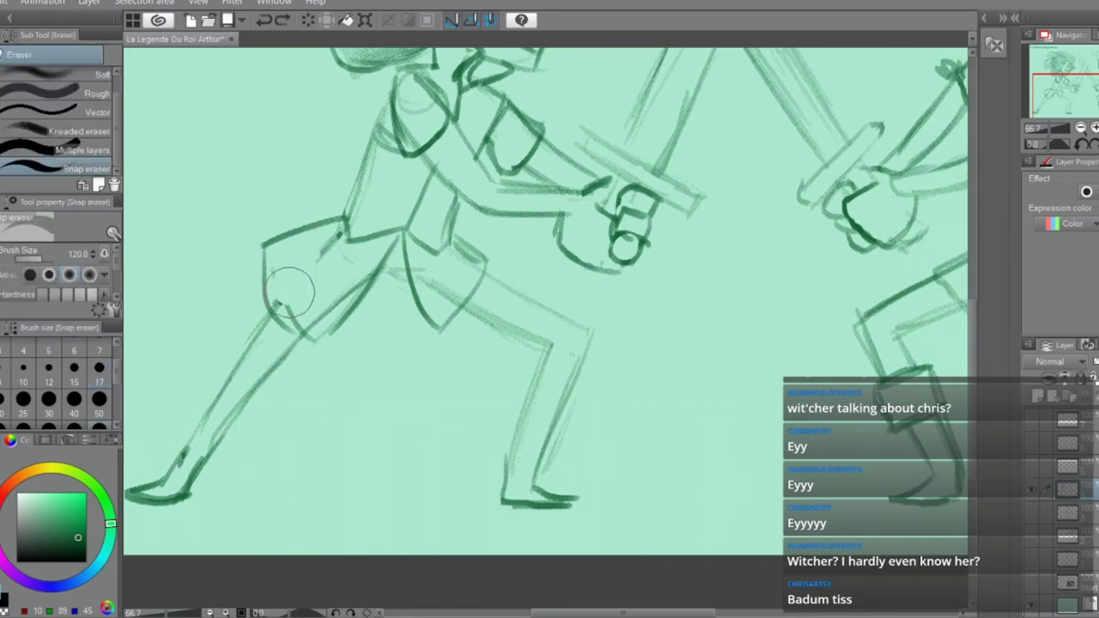
pyautogui.moveTo(316, 277)
pyautogui.mouseDown()
pyautogui.moveTo(319, 294)
pyautogui.moveTo(342, 277)
pyautogui.mouseUp()
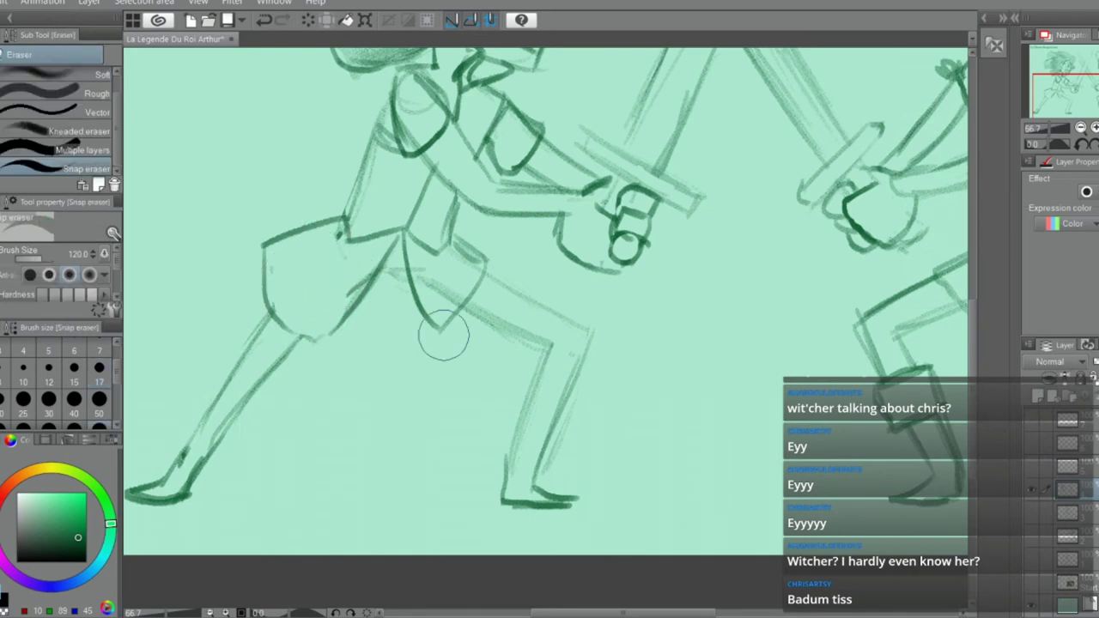
# Draw a wide boot cuff below the knee on each of the opponent's legs
pyautogui.press('p')
pyautogui.moveTo(517, 382)
pyautogui.mouseDown()
pyautogui.moveTo(594, 399)
pyautogui.moveTo(562, 380)
pyautogui.moveTo(526, 416)
pyautogui.moveTo(566, 421)
pyautogui.mouseUp()
pyautogui.hotkey('ctrl', 'z')
pyautogui.moveTo(586, 379); pyautogui.dragTo(566, 419)
pyautogui.moveTo(218, 371)
pyautogui.mouseDown()
pyautogui.moveTo(278, 384)
pyautogui.moveTo(194, 421)
pyautogui.moveTo(250, 426)
pyautogui.mouseUp()
pyautogui.hotkey('ctrl', 'z')
pyautogui.moveTo(253, 426); pyautogui.dragTo(268, 388)
pyautogui.press('e')
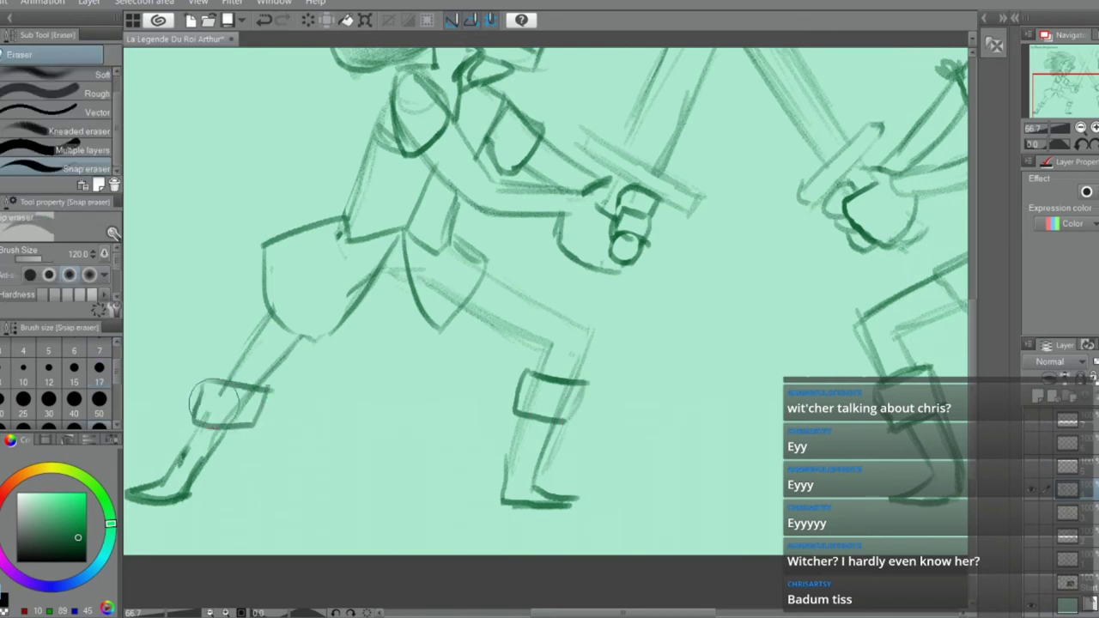
# Erase the leg lines inside both of the opponent's boot cuffs and redraw the front cuff's back edge
pyautogui.hotkey('ctrl', 'z')
pyautogui.hotkey('ctrl', 'z')
pyautogui.hotkey('ctrl', 'z')
pyautogui.hotkey('ctrl', 'z')
pyautogui.moveTo(556, 395)
pyautogui.mouseDown()
pyautogui.moveTo(545, 400)
pyautogui.moveTo(568, 419)
pyautogui.mouseUp()
pyautogui.press('p')
pyautogui.moveTo(522, 375)
pyautogui.mouseDown()
pyautogui.moveTo(513, 413)
pyautogui.moveTo(519, 377)
pyautogui.mouseUp()
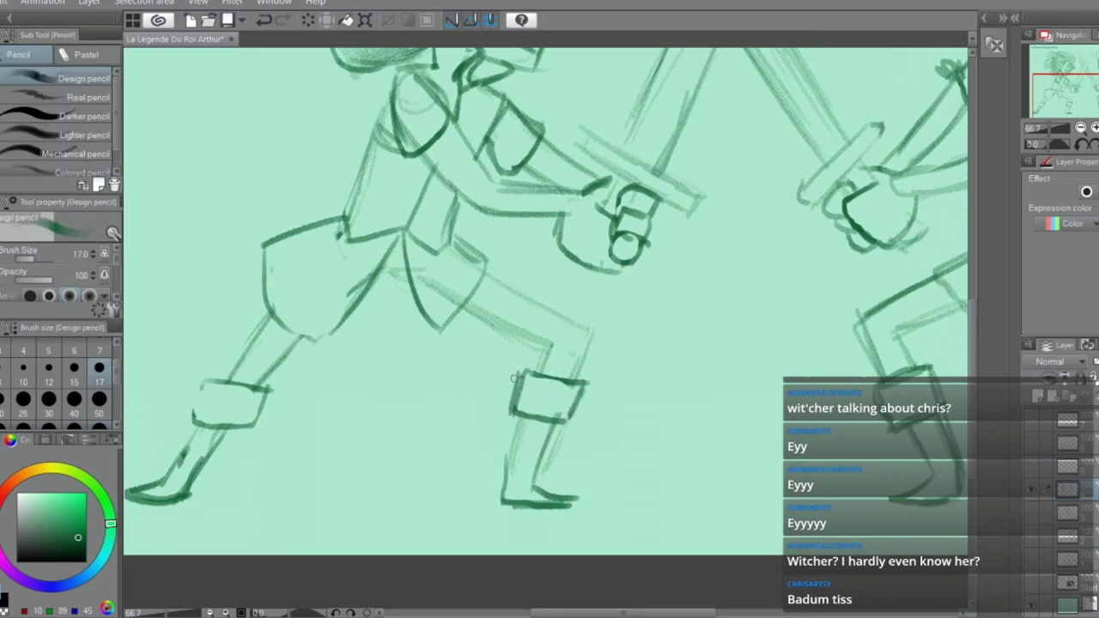
# Darken the opponent's front thigh and knee lines from the breeches down to the boot cuff
pyautogui.moveTo(460, 299)
pyautogui.mouseDown()
pyautogui.moveTo(529, 301)
pyautogui.moveTo(487, 277)
pyautogui.moveTo(506, 281)
pyautogui.moveTo(568, 321)
pyautogui.moveTo(549, 358)
pyautogui.moveTo(587, 343)
pyautogui.moveTo(555, 365)
pyautogui.moveTo(547, 349)
pyautogui.moveTo(542, 374)
pyautogui.mouseUp()
pyautogui.moveTo(584, 345); pyautogui.dragTo(567, 378)
pyautogui.press('e')
# Examine the costumes and poses of both fighters across the whole scene
pyautogui.scroll(-4, 585, 361)
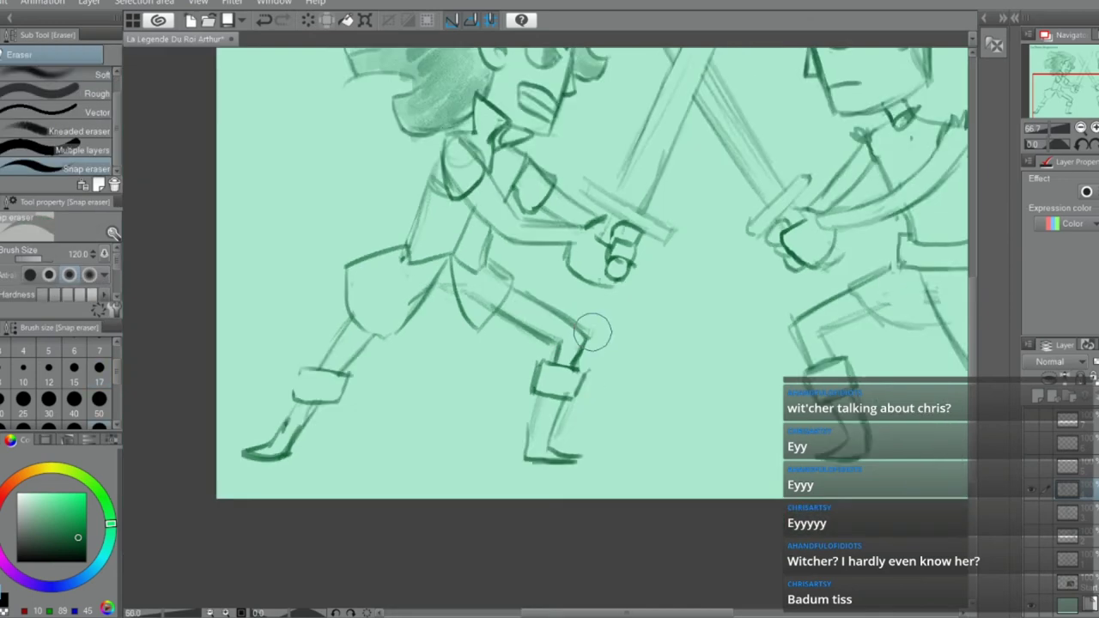
pyautogui.scroll(5, 415, 222)
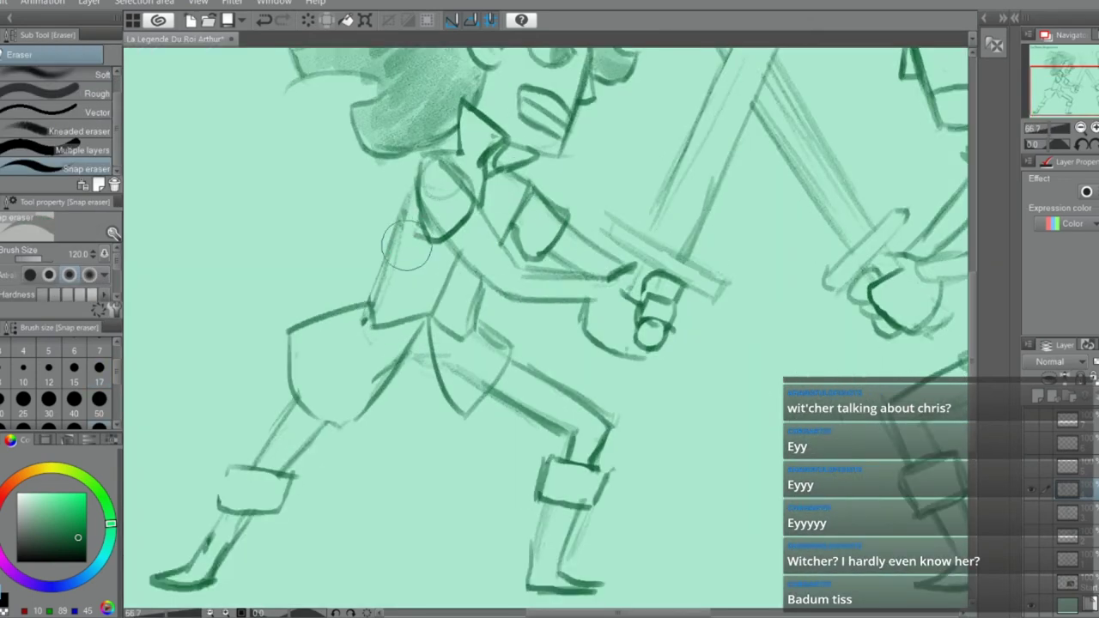
pyautogui.scroll(-1, 500, 206)
pyautogui.scroll(-2, 503, 210)
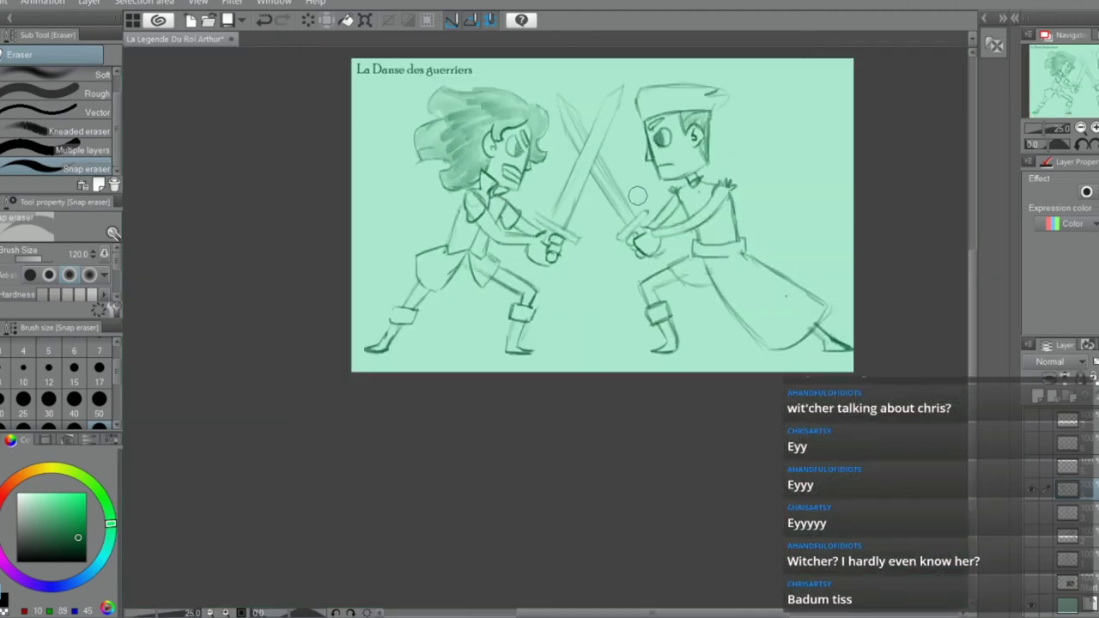
pyautogui.scroll(-2, 683, 176)
pyautogui.scroll(3, 721, 161)
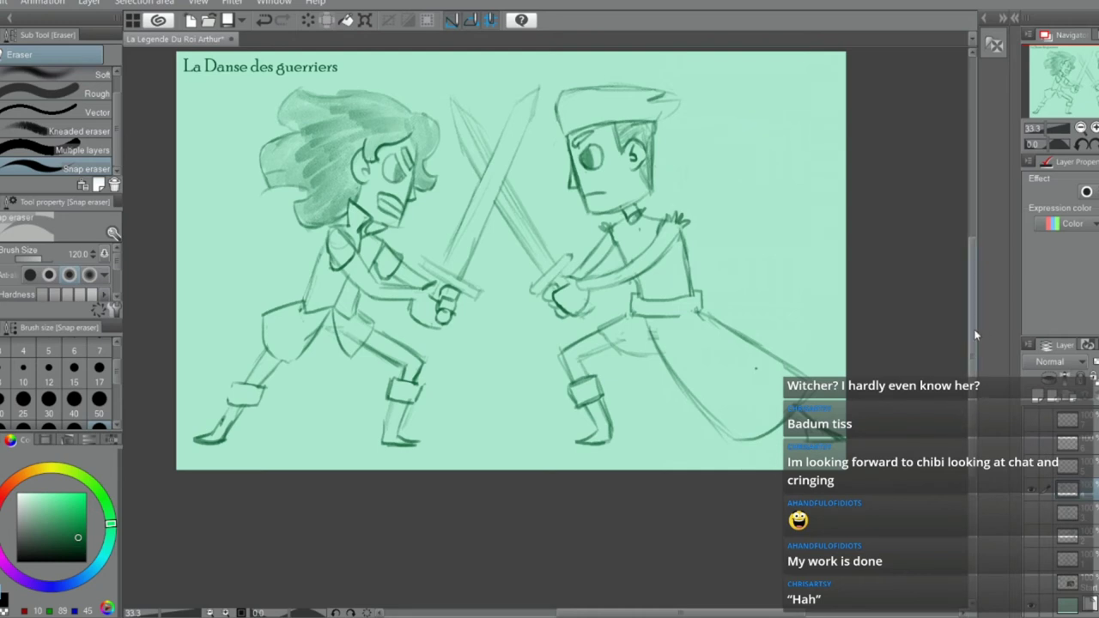
pyautogui.moveTo(974, 337)
pyautogui.mouseDown()
pyautogui.moveTo(976, 282)
pyautogui.moveTo(976, 310)
pyautogui.mouseUp()
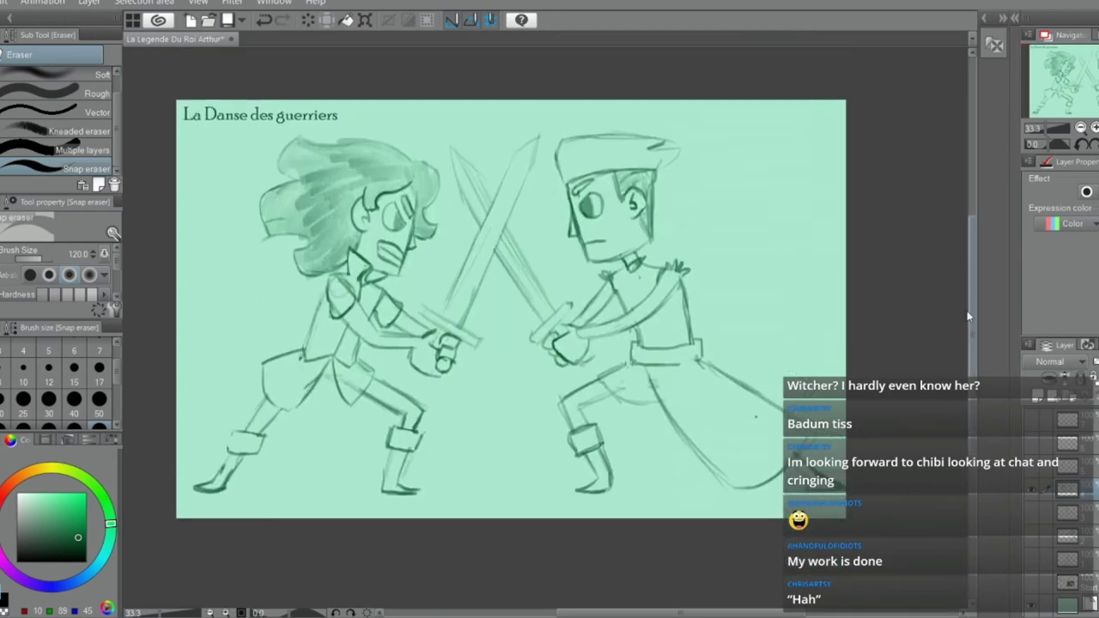
pyautogui.scroll(1, 721, 354)
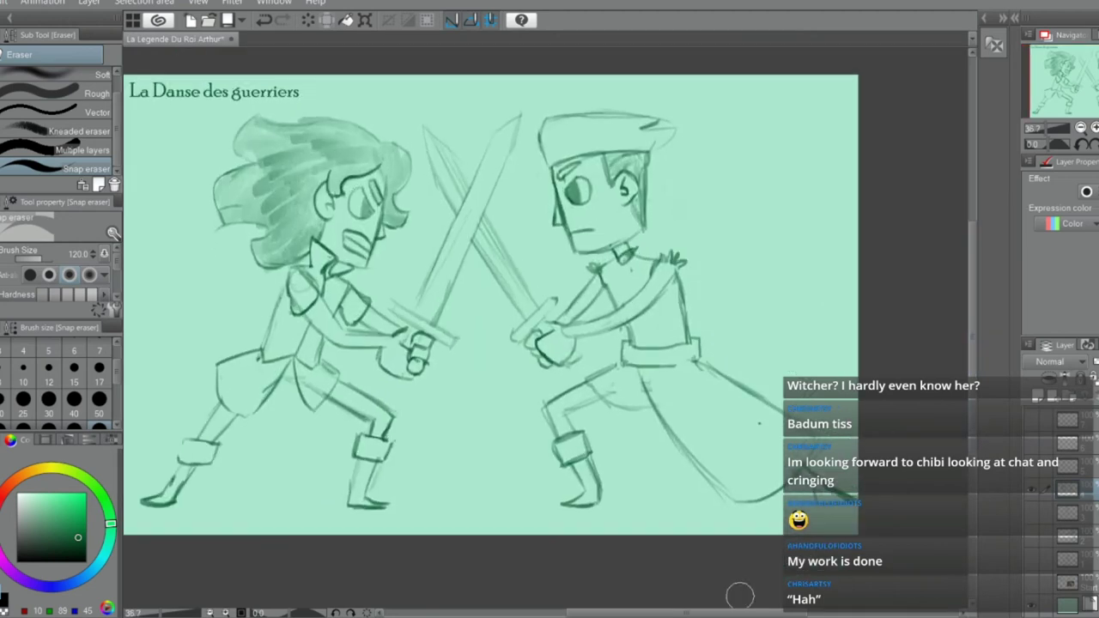
pyautogui.moveTo(740, 612); pyautogui.dragTo(723, 611)
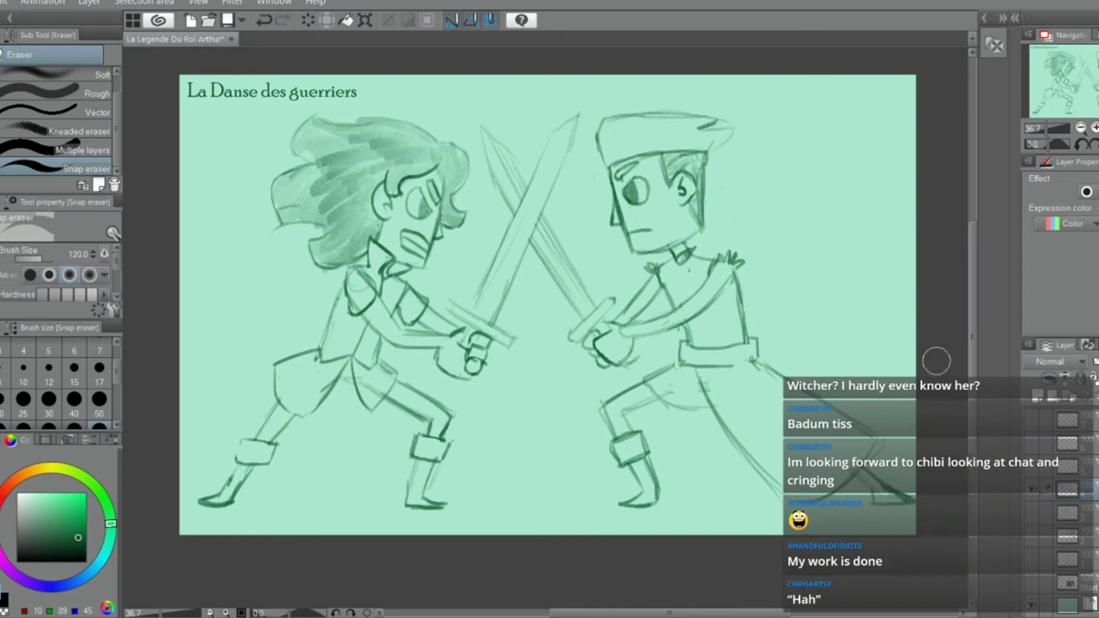
# Redraw the long blade edges and the crossguard of the opponent's sword with darker pencil lines
pyautogui.press('p')
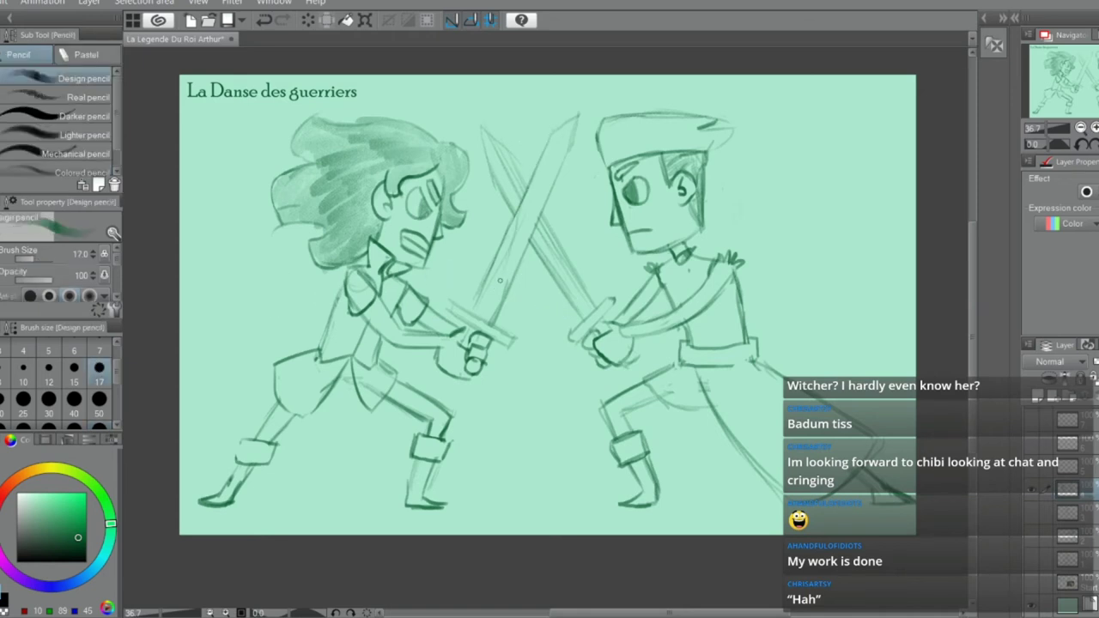
pyautogui.moveTo(548, 140); pyautogui.dragTo(486, 265)
pyautogui.hotkey('ctrl', 'z')
pyautogui.moveTo(541, 156); pyautogui.dragTo(469, 317)
pyautogui.moveTo(569, 147); pyautogui.dragTo(512, 271)
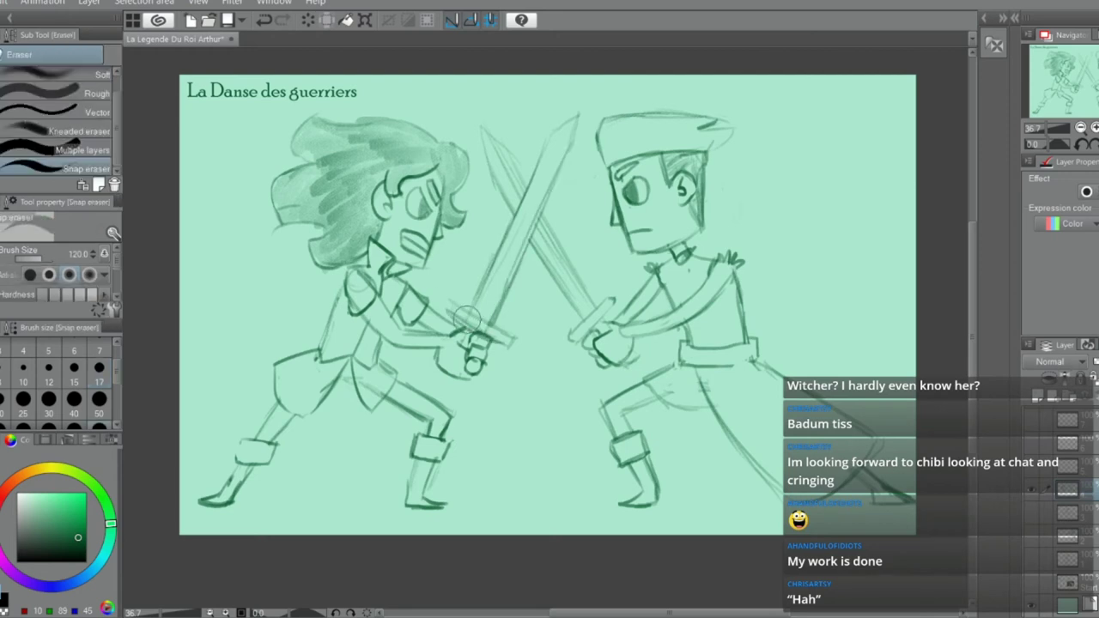
pyautogui.press('e')
pyautogui.press('p')
pyautogui.moveTo(450, 302)
pyautogui.mouseDown()
pyautogui.moveTo(515, 338)
pyautogui.moveTo(483, 337)
pyautogui.moveTo(507, 346)
pyautogui.mouseUp()
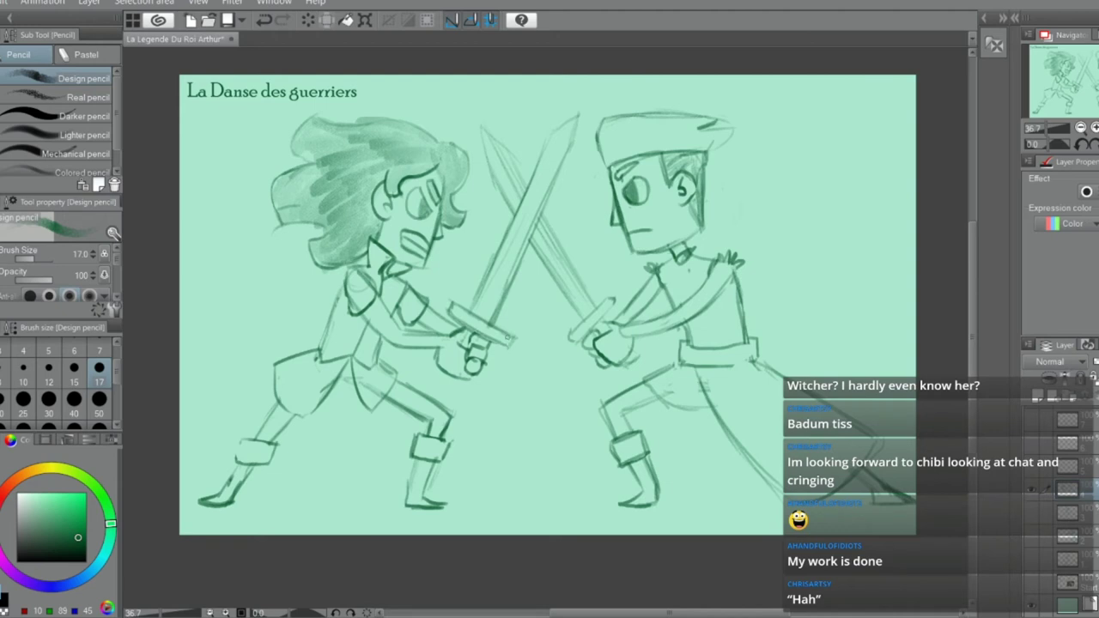
# Redraw the pointed tip of the opponent's sword and erase stray lines where the blades cross
pyautogui.press('e')
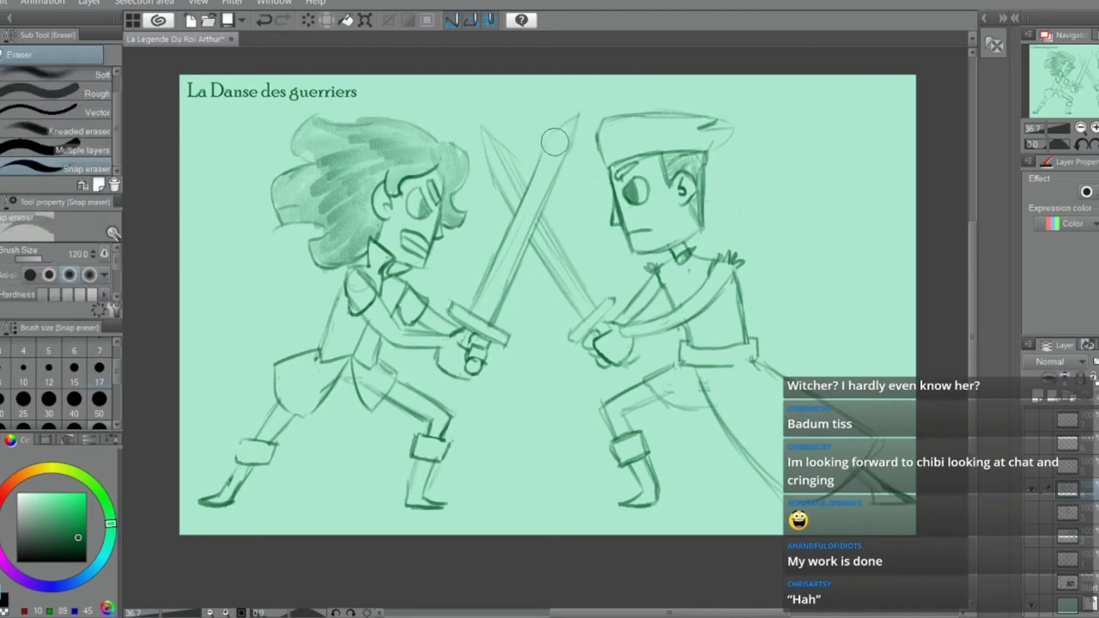
pyautogui.press('p')
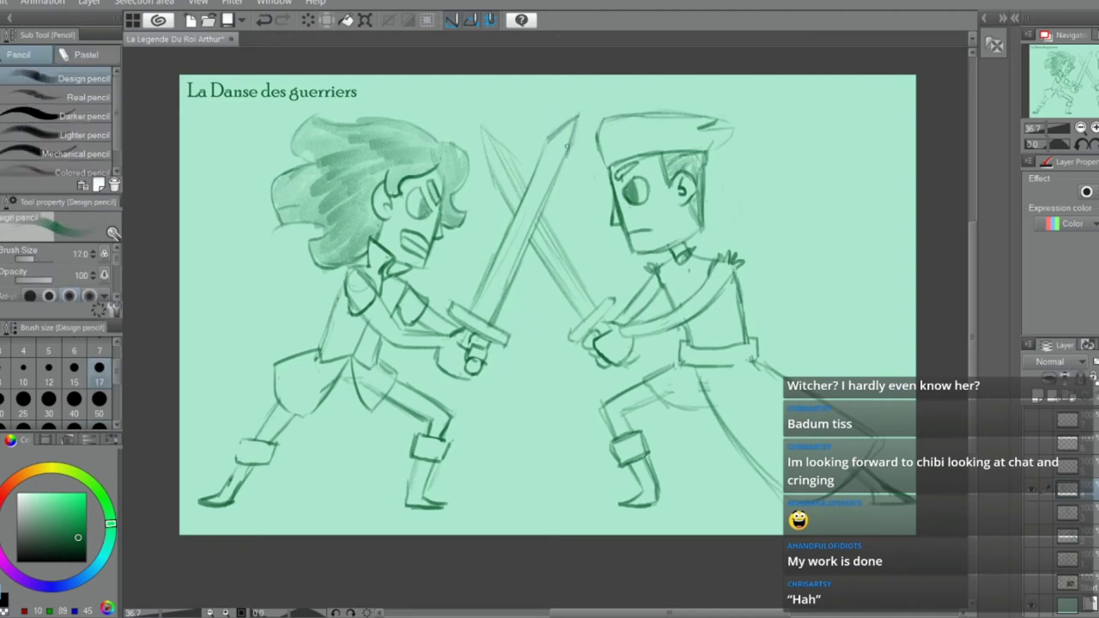
pyautogui.moveTo(577, 117); pyautogui.dragTo(565, 159)
pyautogui.press('e')
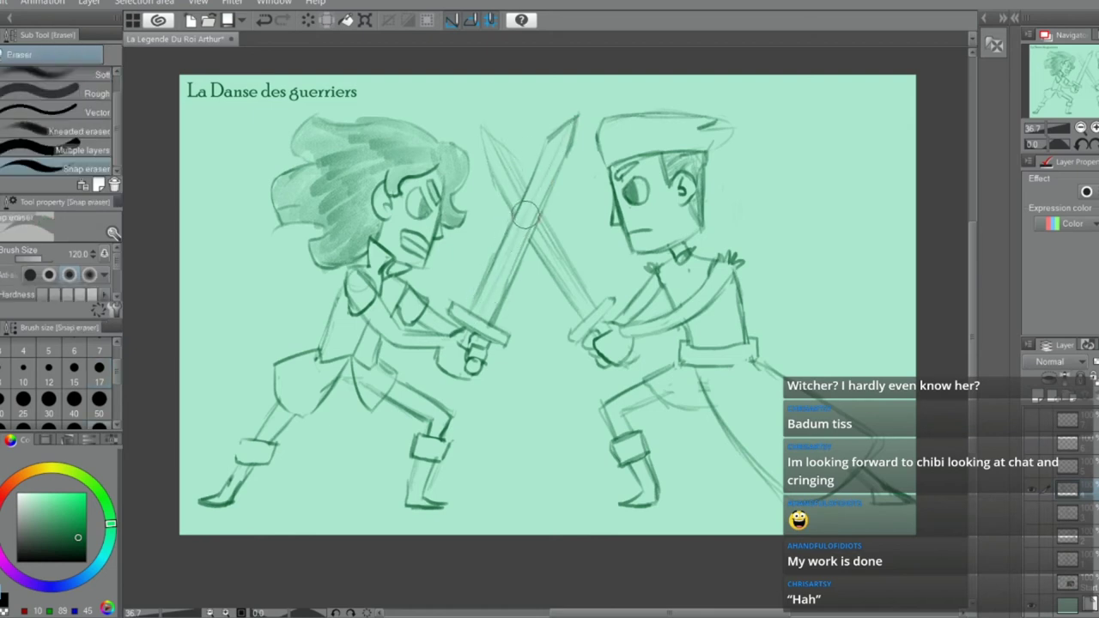
# Redraw the tip and upper blade edges of the capped fighter's sword above the crossing
pyautogui.press('p')
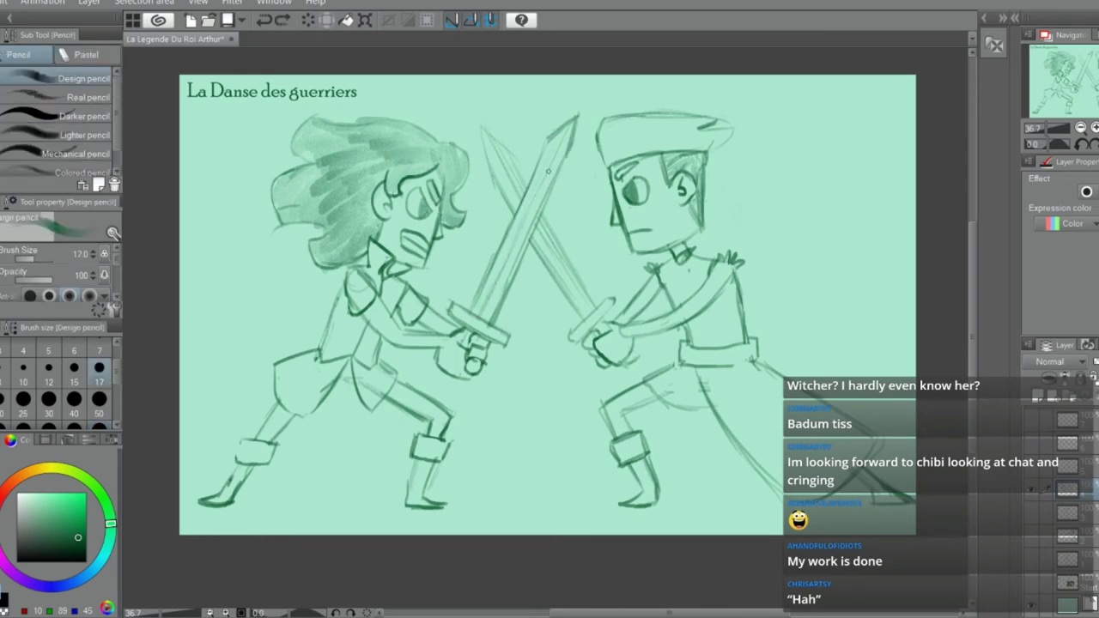
pyautogui.moveTo(481, 129); pyautogui.dragTo(487, 165)
pyautogui.hotkey('ctrl', 'z')
pyautogui.moveTo(482, 127); pyautogui.dragTo(490, 170)
pyautogui.moveTo(484, 129)
pyautogui.mouseDown()
pyautogui.moveTo(505, 148)
pyautogui.moveTo(514, 217)
pyautogui.mouseUp()
pyautogui.moveTo(511, 151); pyautogui.dragTo(521, 183)
# Darken the capped fighter's lower blade edges from the crossing to the crossguard, and clean up around them
pyautogui.press('e')
pyautogui.press('p')
pyautogui.moveTo(529, 242)
pyautogui.mouseDown()
pyautogui.moveTo(573, 315)
pyautogui.moveTo(558, 290)
pyautogui.mouseUp()
pyautogui.moveTo(544, 223); pyautogui.dragTo(588, 304)
pyautogui.moveTo(556, 247); pyautogui.dragTo(591, 306)
pyautogui.moveTo(569, 269); pyautogui.dragTo(594, 310)
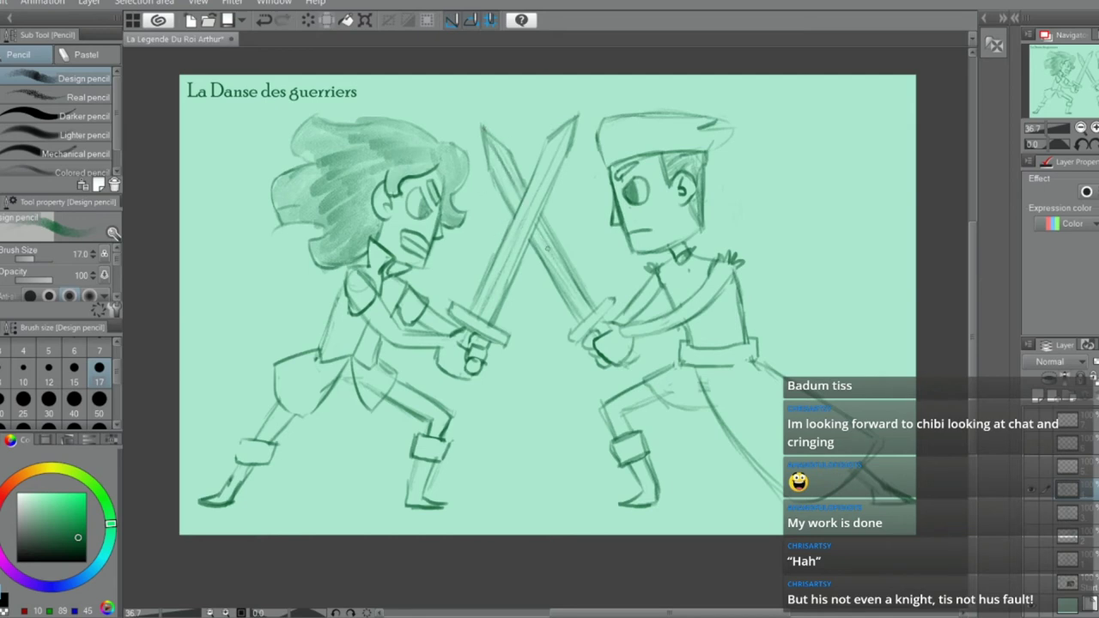
pyautogui.press('e')
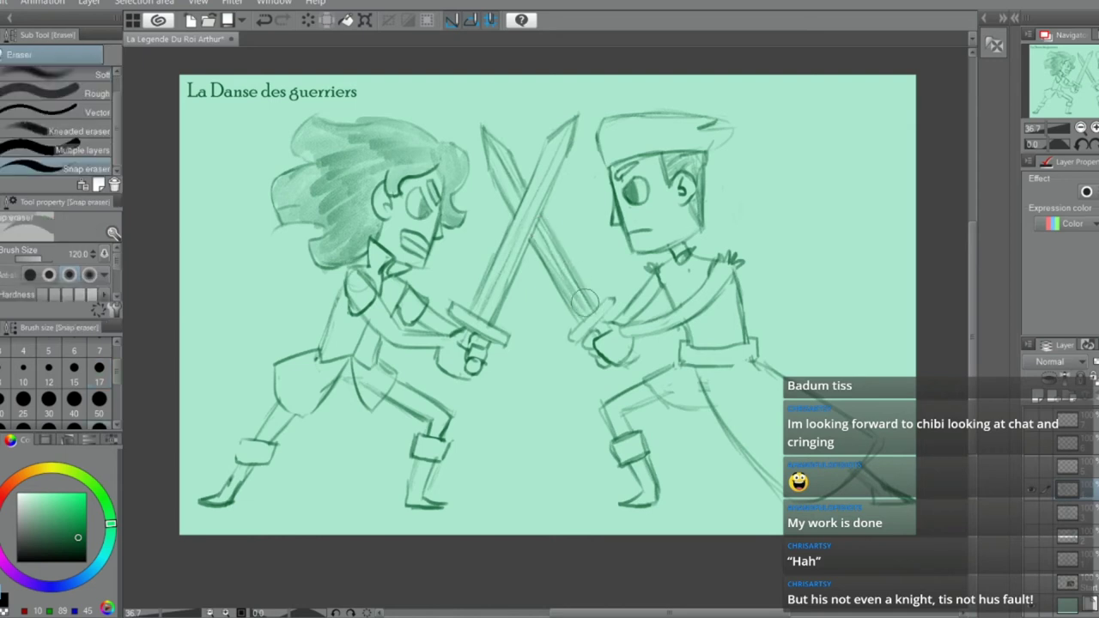
# Retouch the ear of the capped fighter with the pencil and eraser
pyautogui.press('p')
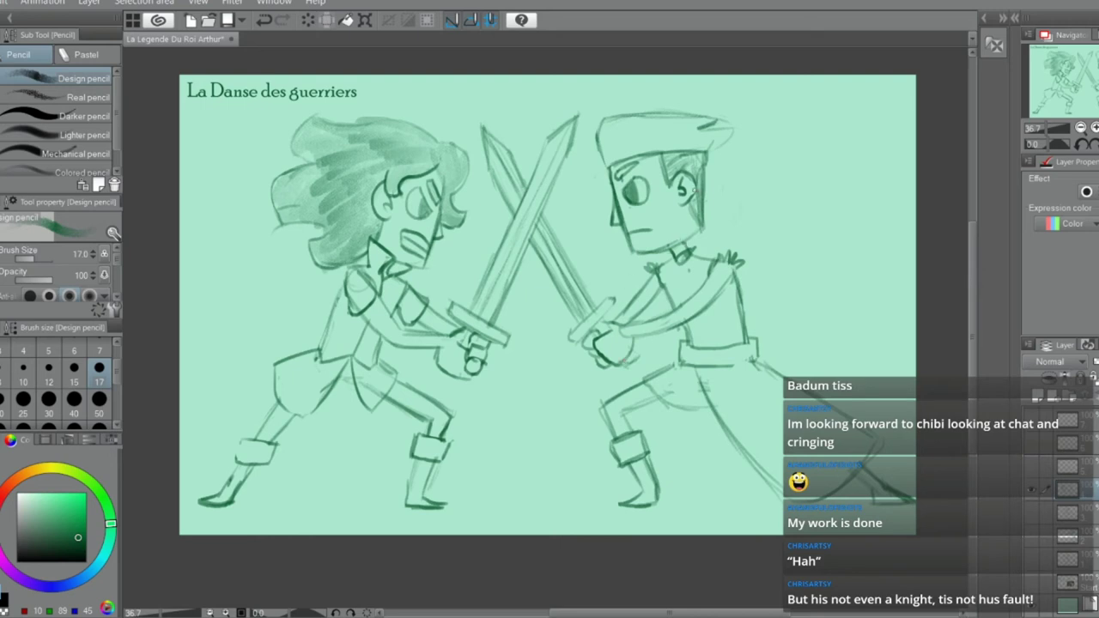
pyautogui.moveTo(694, 185); pyautogui.dragTo(688, 203)
pyautogui.press('e')
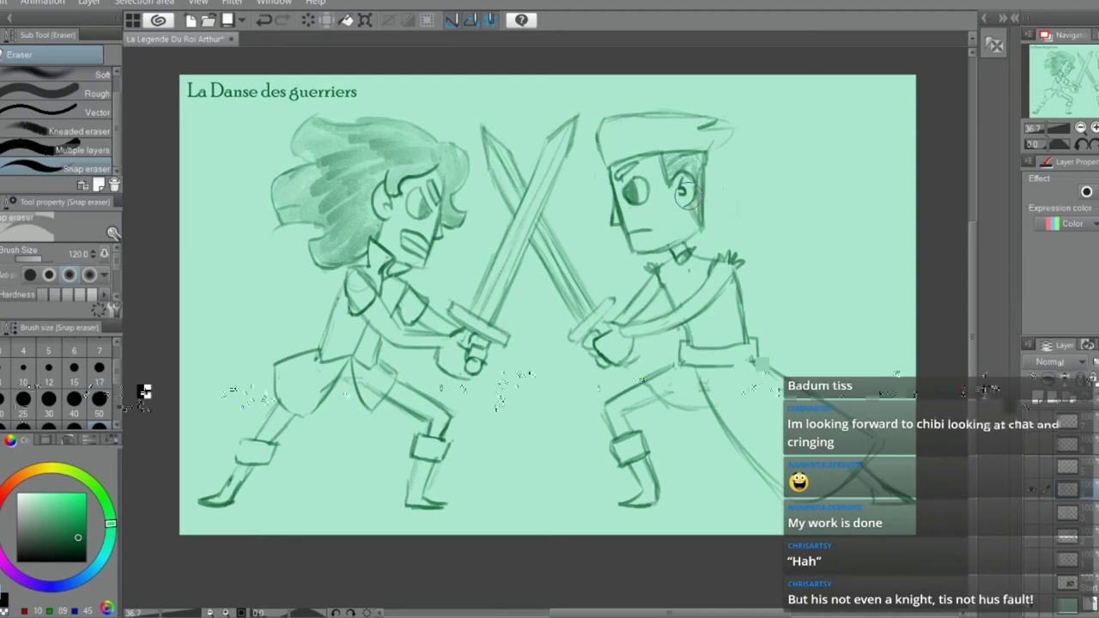
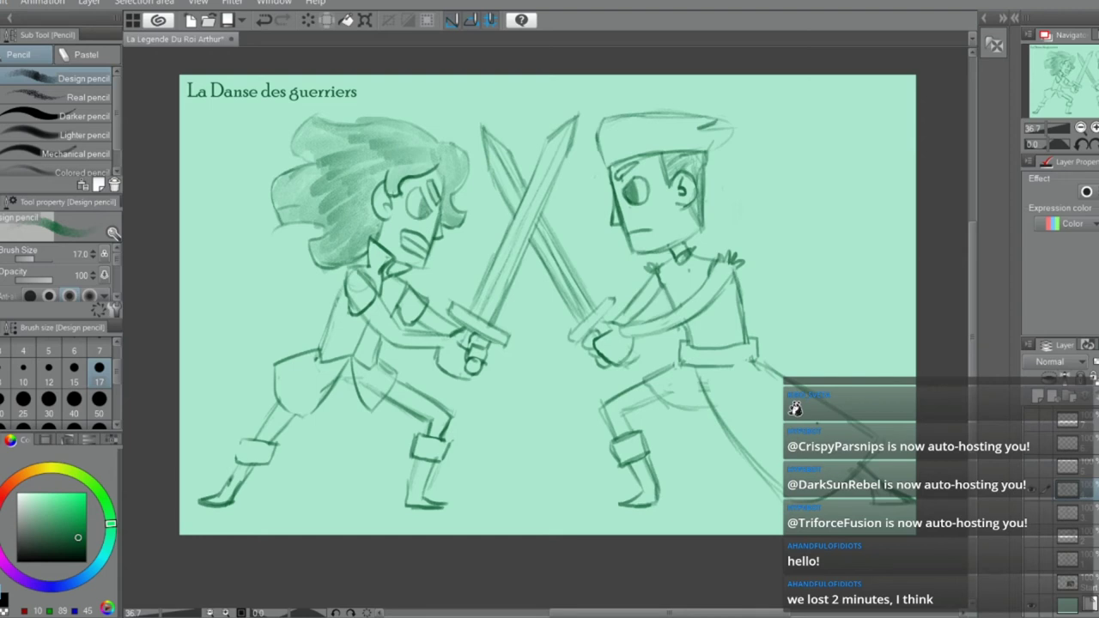
# Erase the front leg of the opponent's breeches and redraw its hem and outline over the thigh
pyautogui.press('e')
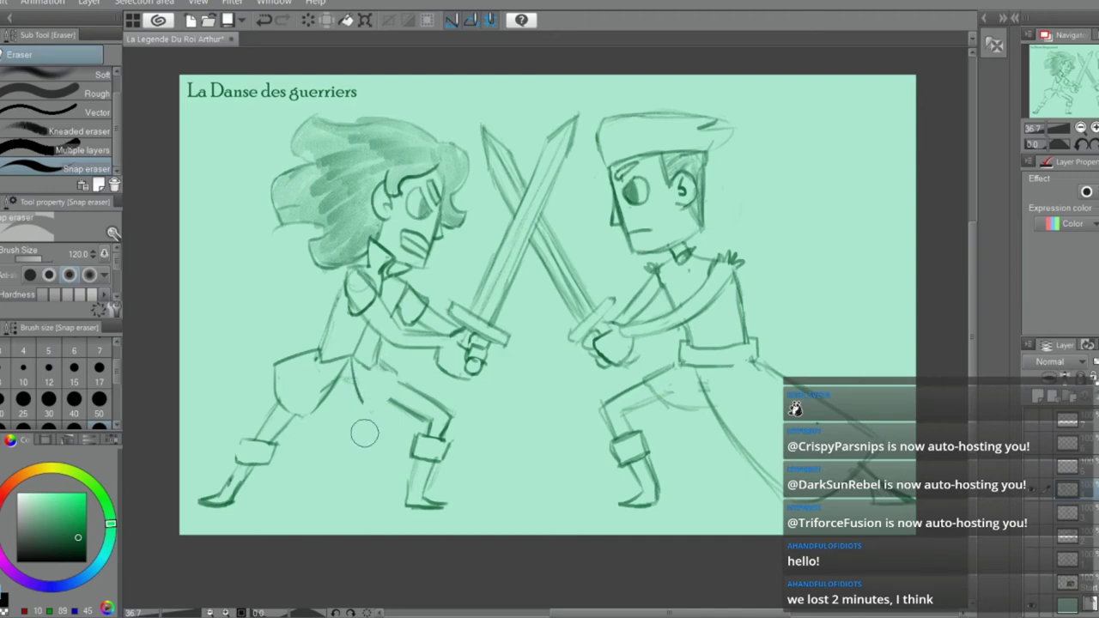
pyautogui.scroll(3, 364, 433)
pyautogui.press('p')
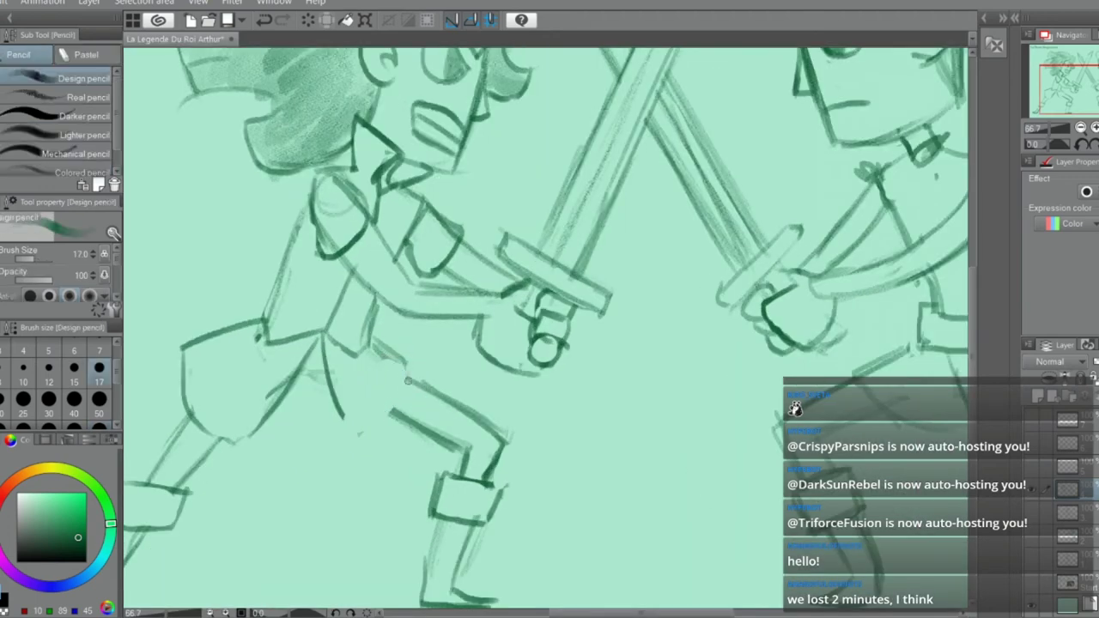
pyautogui.moveTo(408, 380)
pyautogui.mouseDown()
pyautogui.moveTo(370, 431)
pyautogui.moveTo(345, 418)
pyautogui.moveTo(348, 401)
pyautogui.moveTo(355, 435)
pyautogui.moveTo(331, 374)
pyautogui.mouseUp()
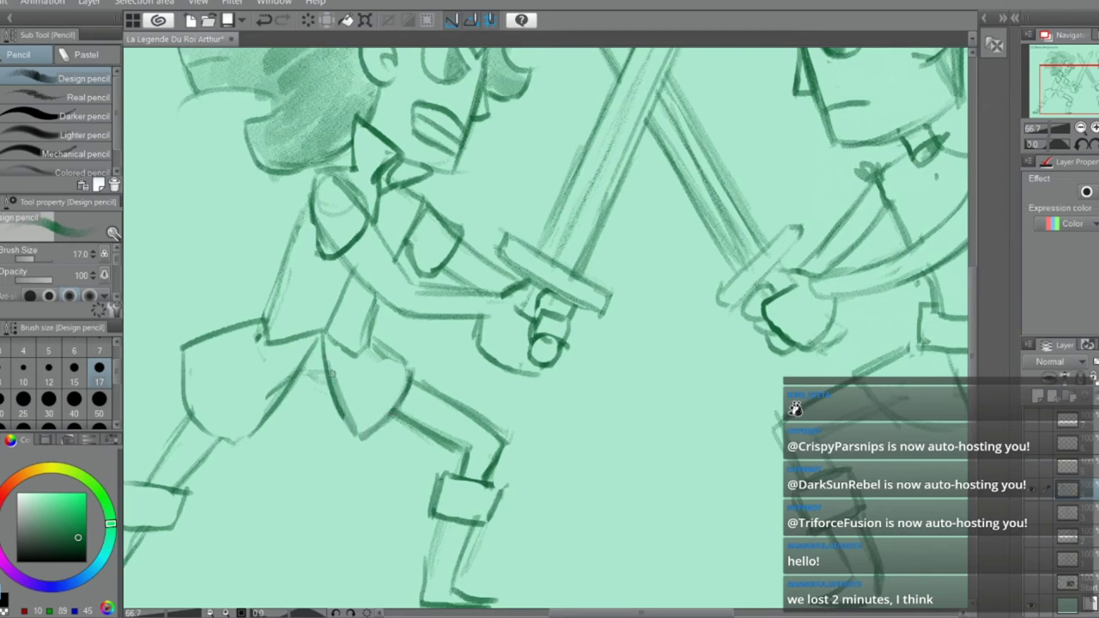
pyautogui.press('e')
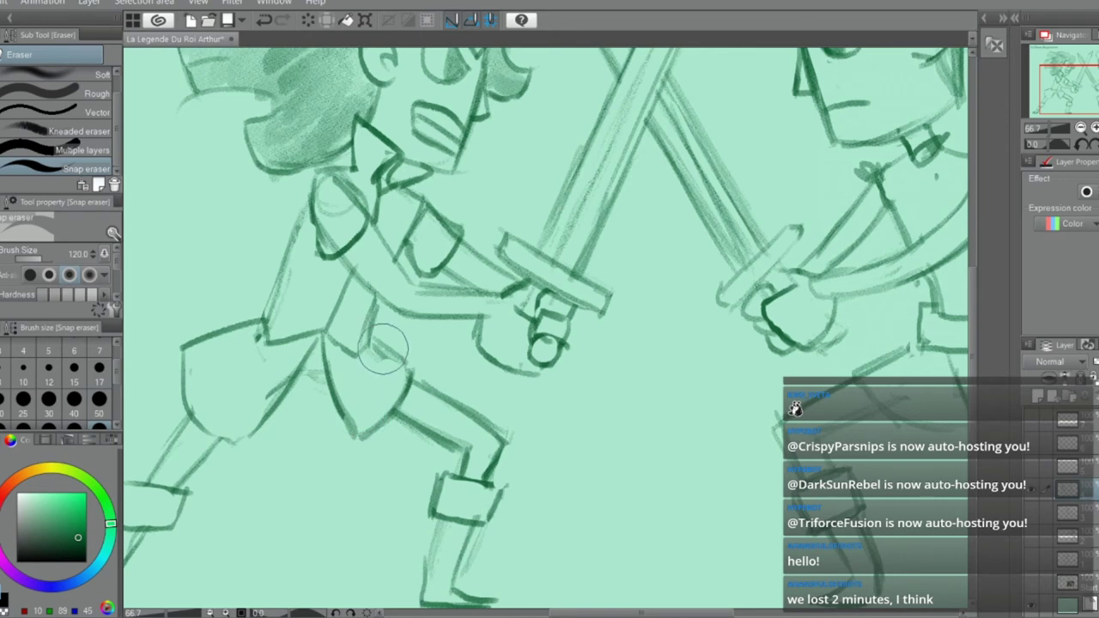
pyautogui.moveTo(383, 349); pyautogui.dragTo(417, 371)
# Reshape the rear leg of the opponent's breeches with a slanted flared outline and erase the old rounded edge
pyautogui.press('p')
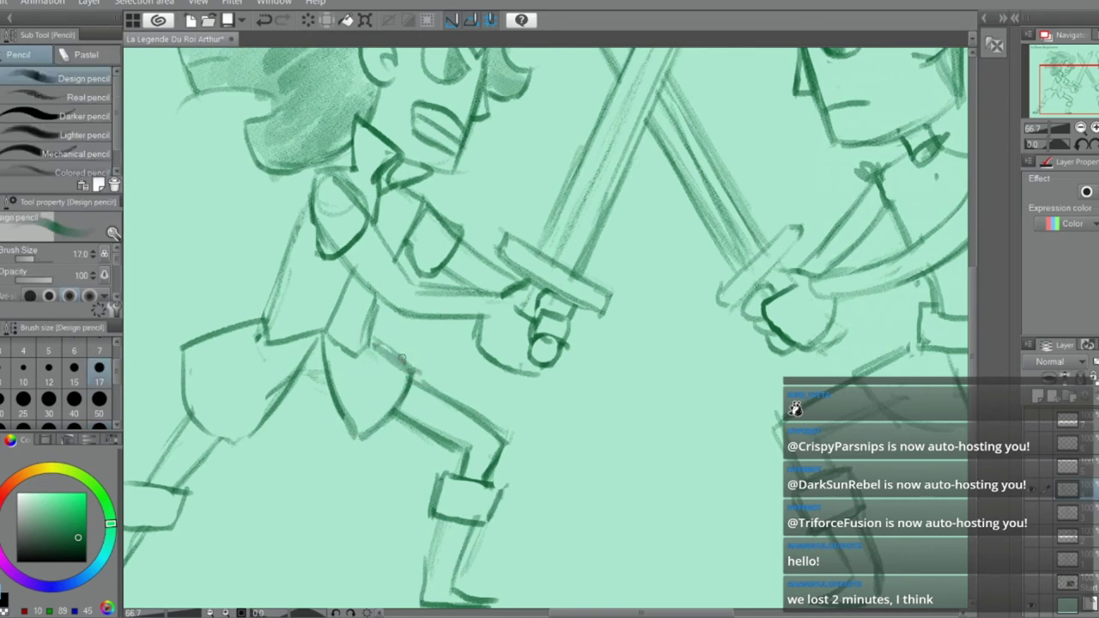
pyautogui.moveTo(292, 385); pyautogui.dragTo(250, 432)
pyautogui.moveTo(193, 353); pyautogui.dragTo(225, 434)
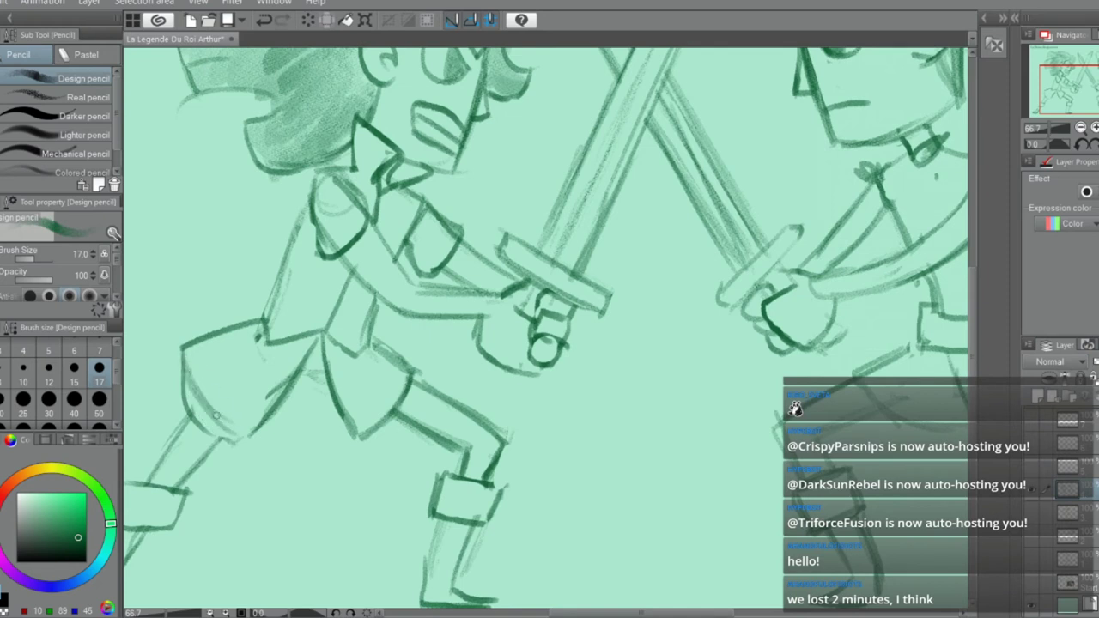
pyautogui.press('e')
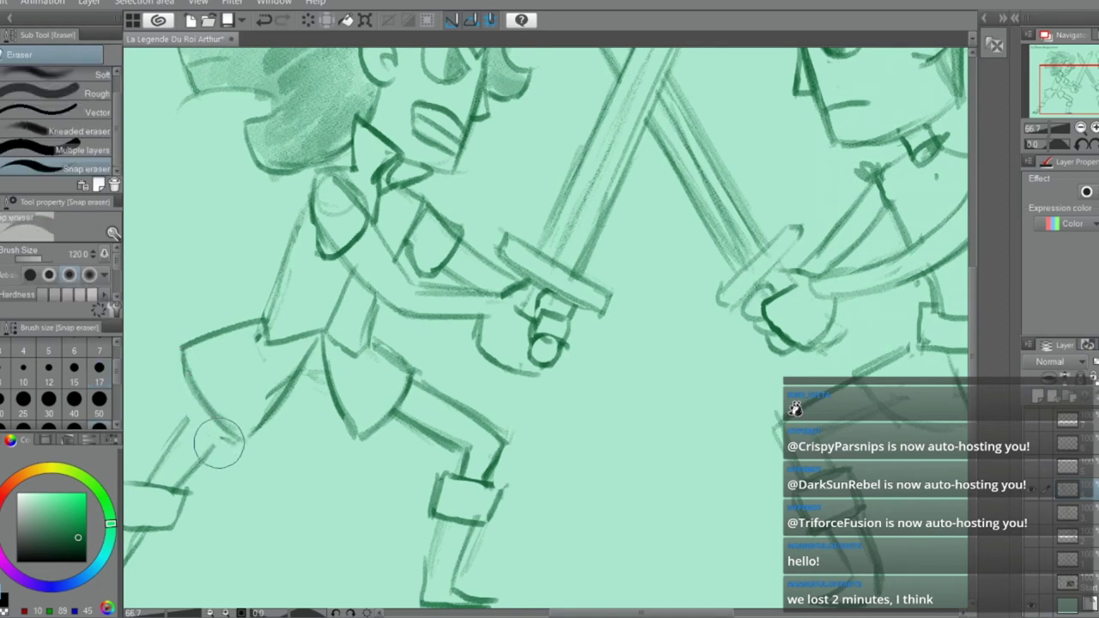
# Redraw the opponent's rear leg from the breeches hem to the boot cuff and erase the stray lines beside it
pyautogui.press('p')
pyautogui.moveTo(201, 405)
pyautogui.mouseDown()
pyautogui.moveTo(181, 439)
pyautogui.moveTo(221, 416)
pyautogui.moveTo(179, 471)
pyautogui.mouseUp()
pyautogui.moveTo(215, 427)
pyautogui.mouseDown()
pyautogui.moveTo(184, 487)
pyautogui.moveTo(194, 412)
pyautogui.moveTo(160, 466)
pyautogui.mouseUp()
pyautogui.press('e')
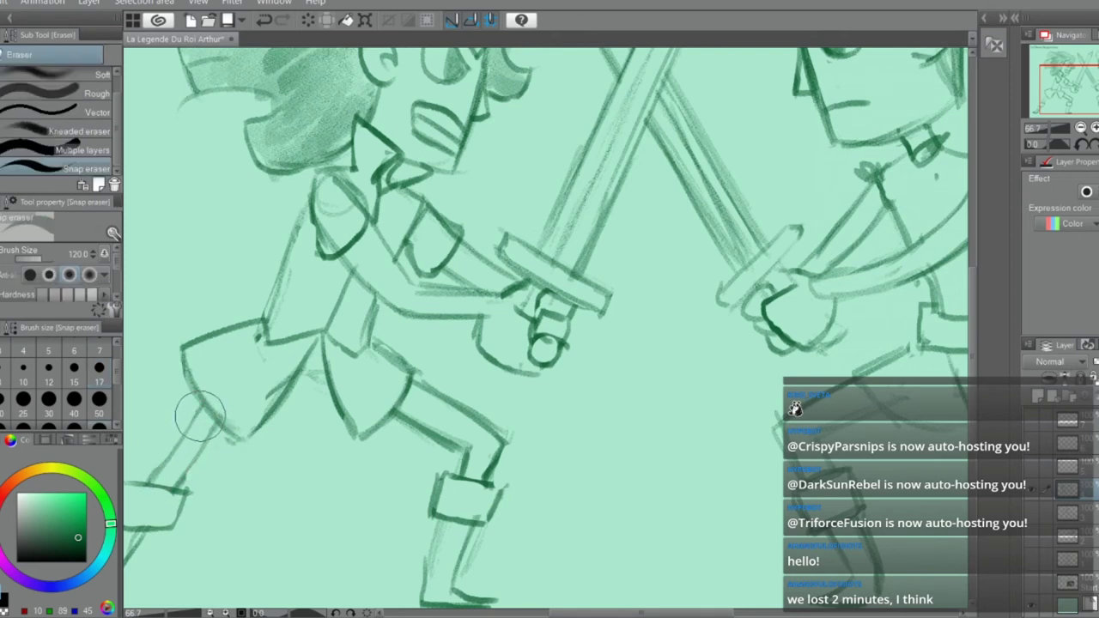
pyautogui.press('p')
pyautogui.moveTo(203, 411)
pyautogui.mouseDown()
pyautogui.moveTo(181, 445)
pyautogui.moveTo(198, 447)
pyautogui.moveTo(172, 496)
pyautogui.mouseUp()
pyautogui.scroll(-4, 213, 439)
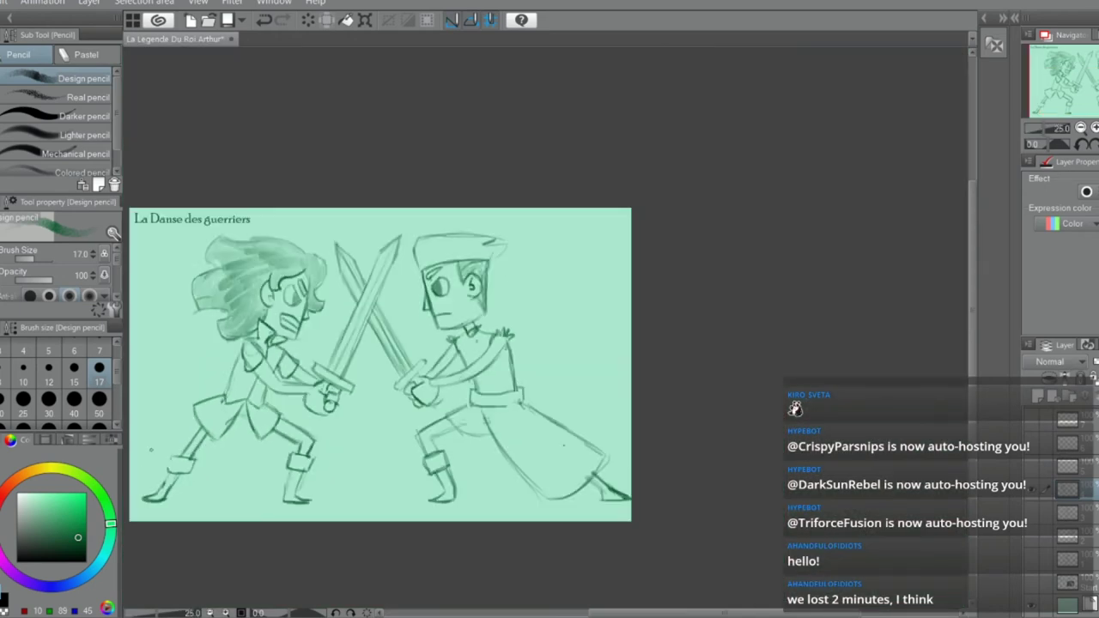
pyautogui.scroll(3, 175, 435)
pyautogui.press('e')
pyautogui.moveTo(254, 416)
pyautogui.mouseDown()
pyautogui.moveTo(215, 455)
pyautogui.moveTo(261, 425)
pyautogui.moveTo(226, 465)
pyautogui.moveTo(239, 443)
pyautogui.mouseUp()
pyautogui.press('p')
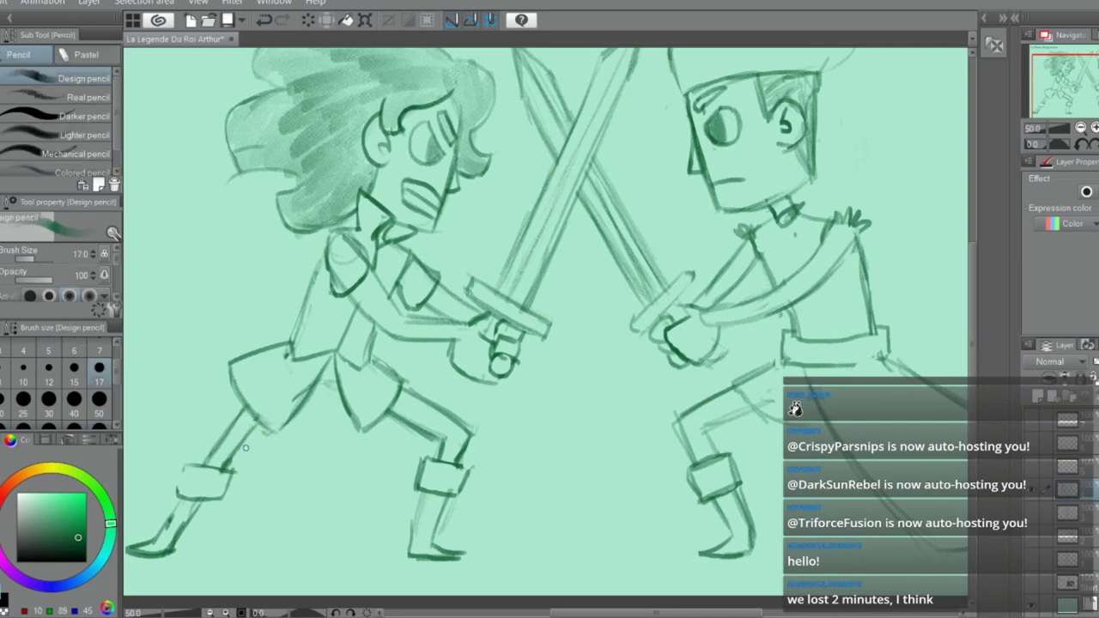
pyautogui.scroll(-2, 595, 297)
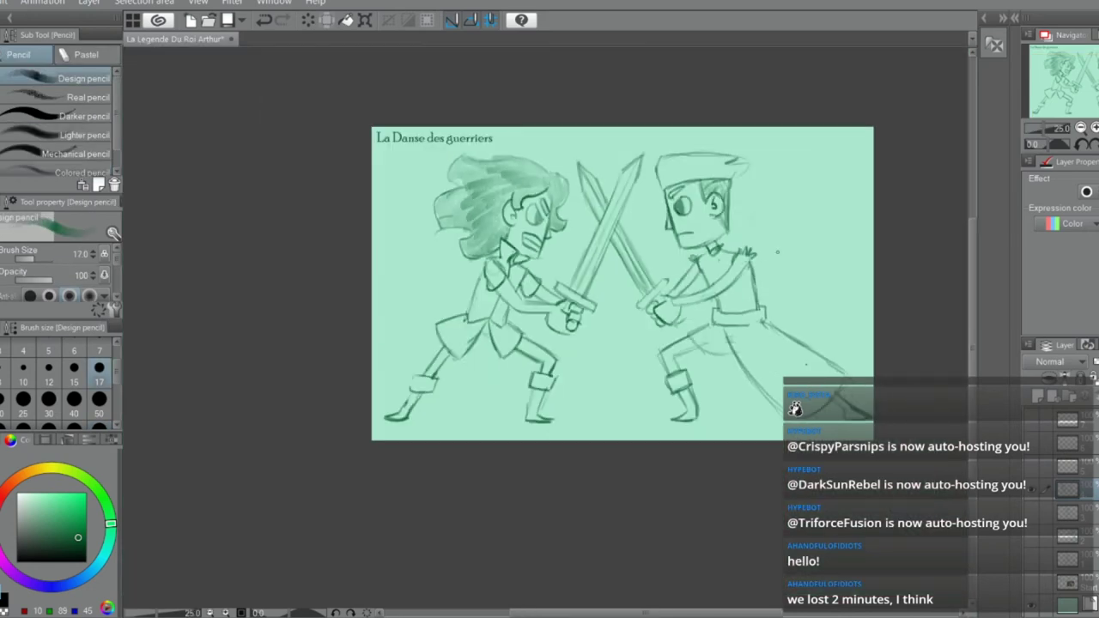
pyautogui.scroll(1, 842, 212)
pyautogui.scroll(1, 678, 182)
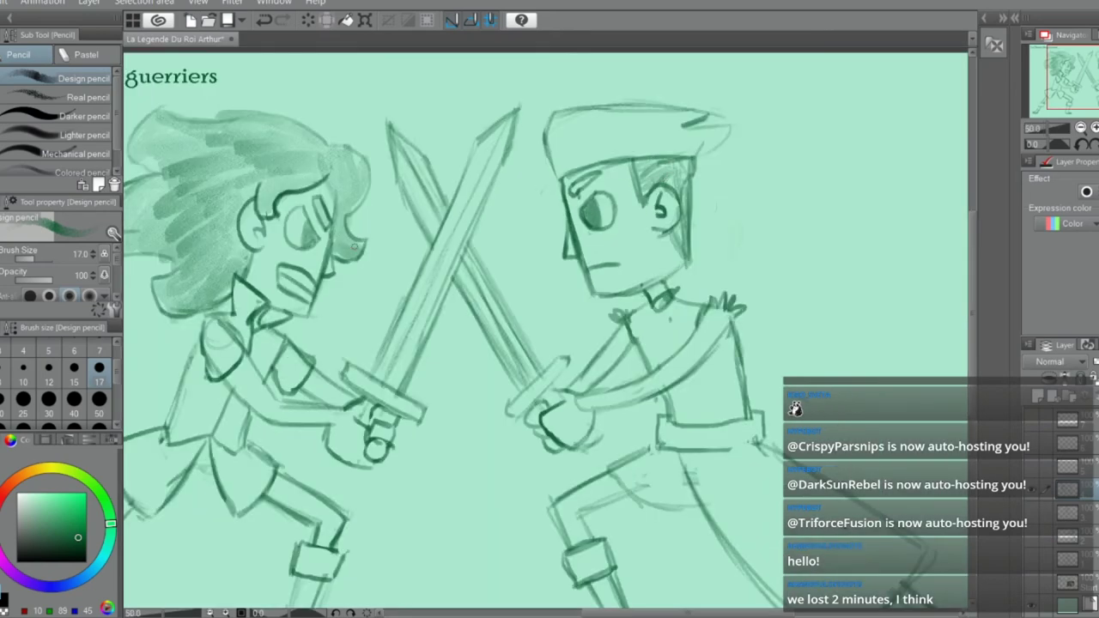
pyautogui.click(100, 399)
pyautogui.scroll(-1, 600, 174)
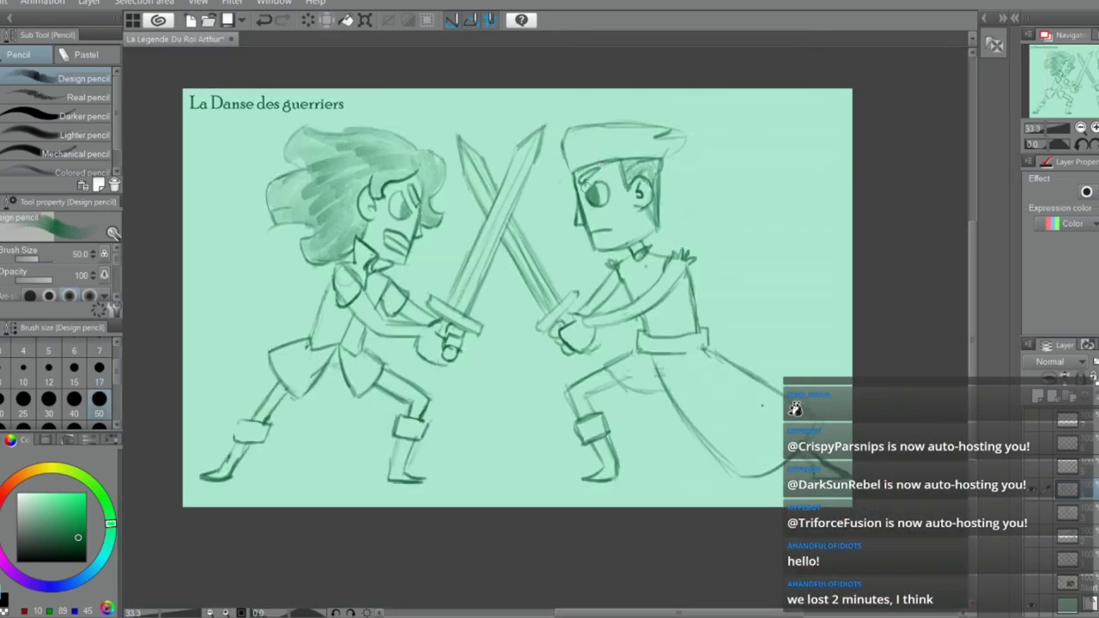
pyautogui.click(100, 378)
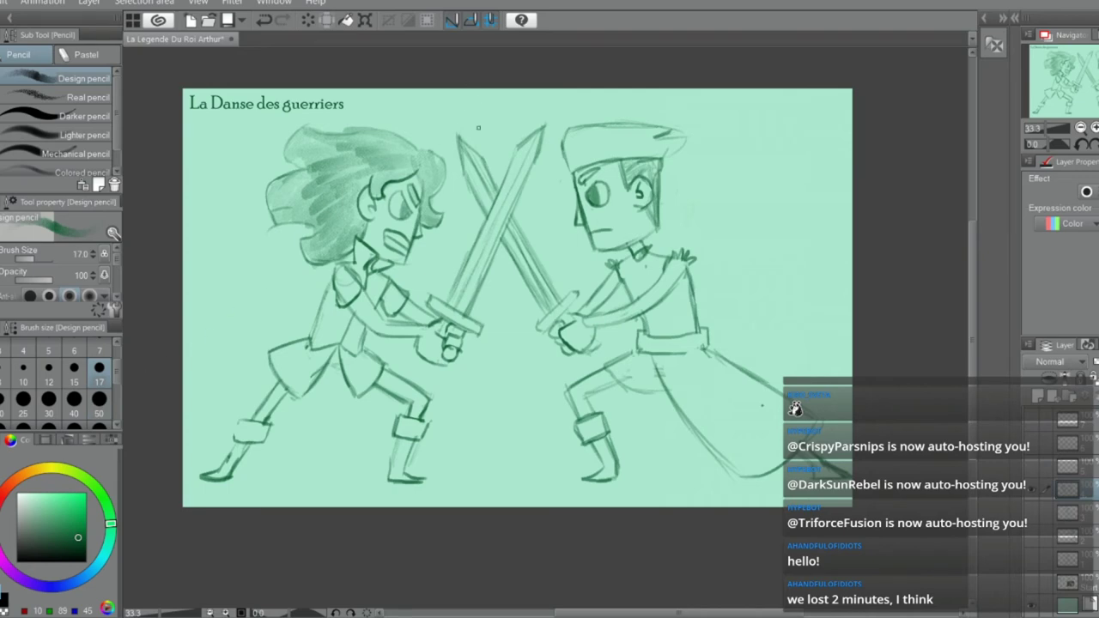
# Sketch a wide jagged impact burst above the tips of the crossed swords
pyautogui.scroll(2, 477, 103)
pyautogui.moveTo(461, 115)
pyautogui.mouseDown()
pyautogui.moveTo(538, 88)
pyautogui.moveTo(579, 103)
pyautogui.moveTo(588, 131)
pyautogui.moveTo(562, 159)
pyautogui.mouseUp()
pyautogui.hotkey('ctrl', 'z')
pyautogui.moveTo(477, 109)
pyautogui.mouseDown()
pyautogui.moveTo(498, 90)
pyautogui.moveTo(599, 113)
pyautogui.moveTo(616, 138)
pyautogui.mouseUp()
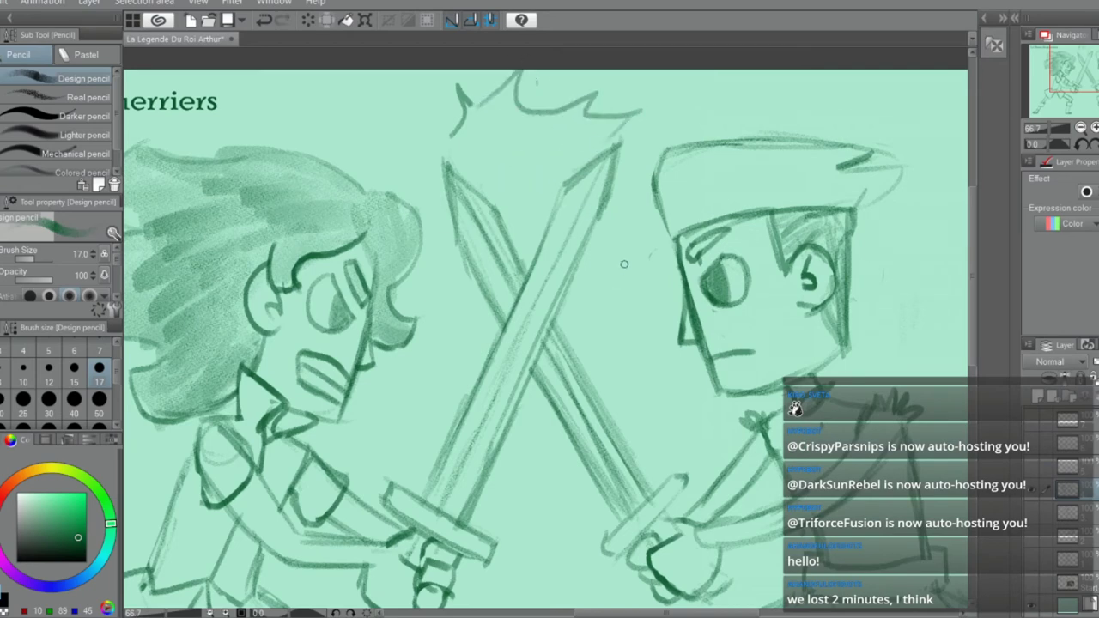
# Sketch wavy impact lines on both sides of the crossed swords, between the blades and the fighters' faces
pyautogui.moveTo(614, 263); pyautogui.dragTo(622, 292)
pyautogui.moveTo(630, 291); pyautogui.dragTo(626, 342)
pyautogui.hotkey('ctrl', 'z')
pyautogui.moveTo(611, 270)
pyautogui.mouseDown()
pyautogui.moveTo(654, 301)
pyautogui.moveTo(621, 332)
pyautogui.moveTo(614, 369)
pyautogui.mouseUp()
pyautogui.moveTo(405, 356)
pyautogui.mouseDown()
pyautogui.moveTo(448, 336)
pyautogui.moveTo(435, 396)
pyautogui.mouseUp()
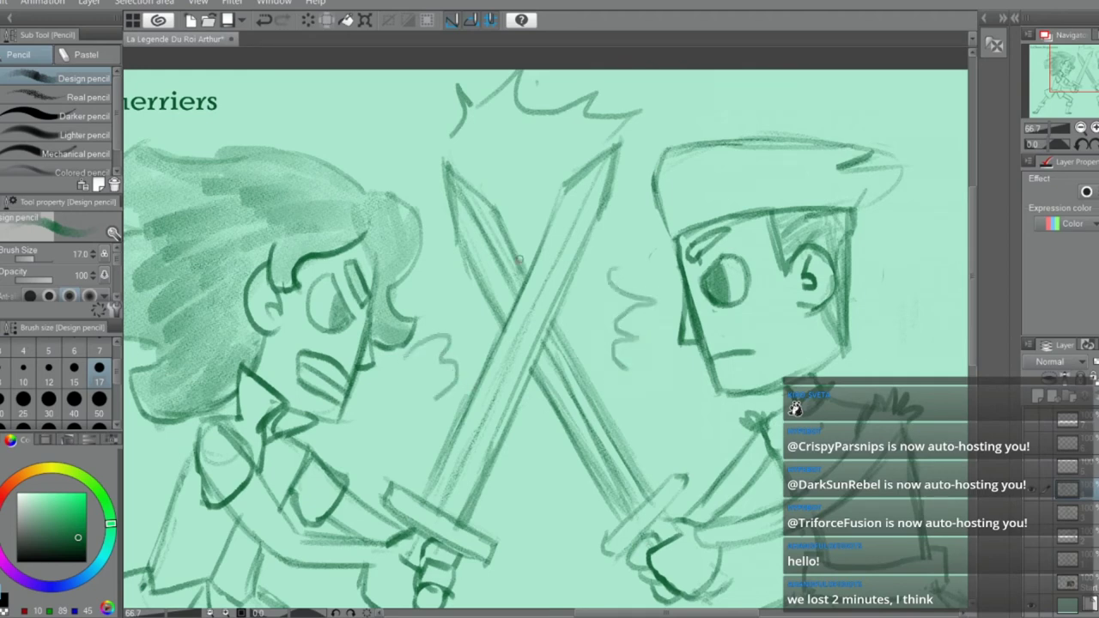
pyautogui.moveTo(522, 237); pyautogui.dragTo(523, 262)
pyautogui.hotkey('ctrl', 'z')
pyautogui.scroll(-2, 540, 202)
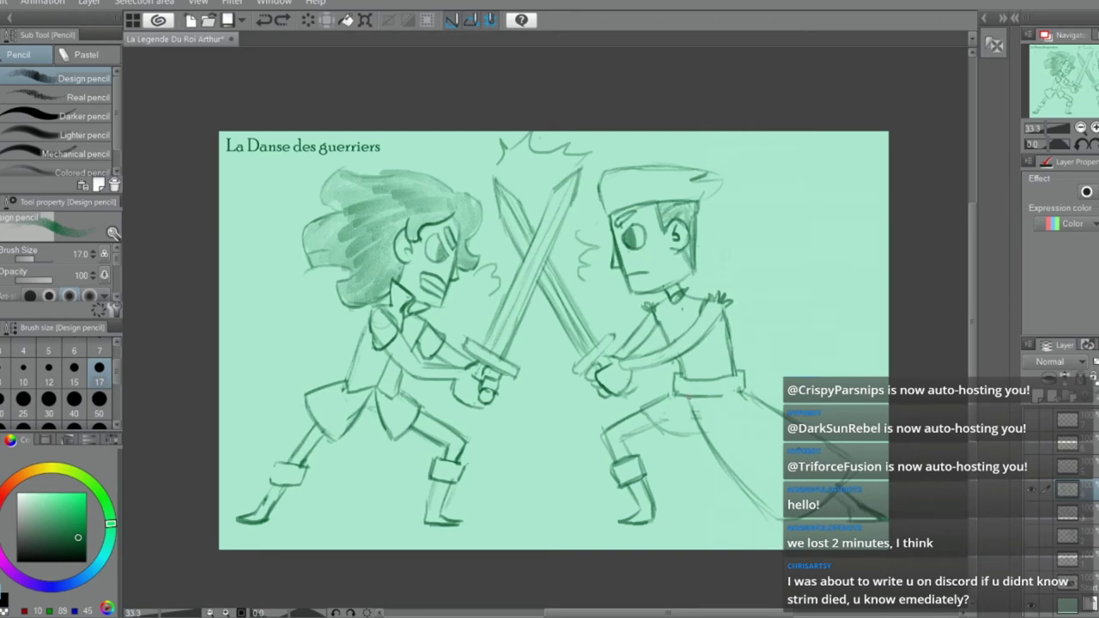
# Darken the long inner edge of the opponent's rear leg from the belt down towards the foot
pyautogui.moveTo(690, 400)
pyautogui.mouseDown()
pyautogui.moveTo(738, 486)
pyautogui.moveTo(776, 514)
pyautogui.mouseUp()
pyautogui.moveTo(720, 455); pyautogui.dragTo(778, 520)
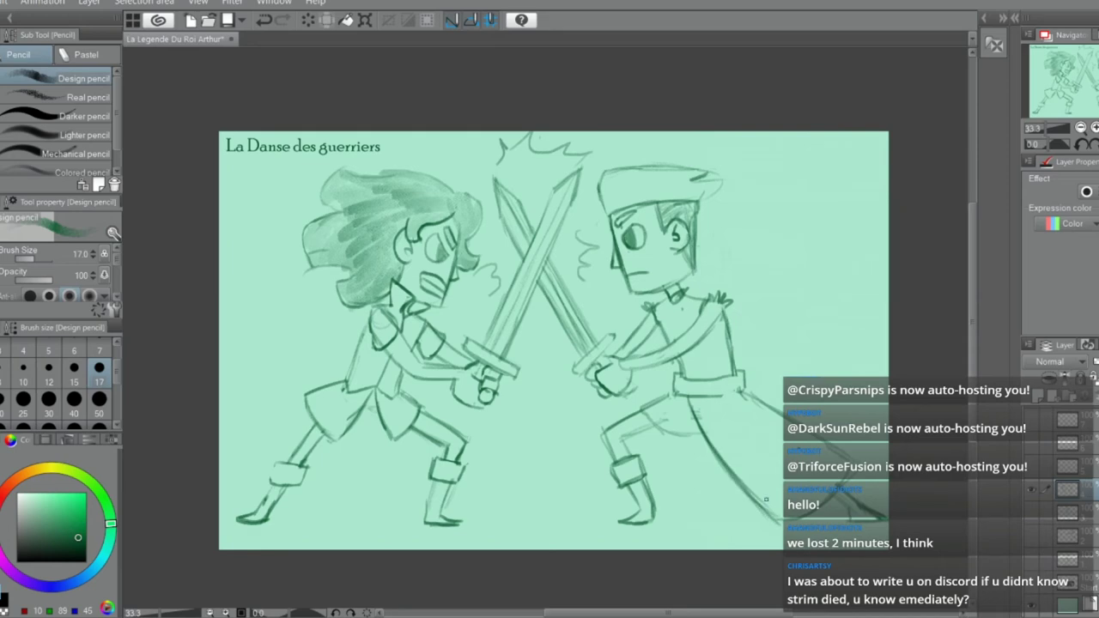
pyautogui.press('e')
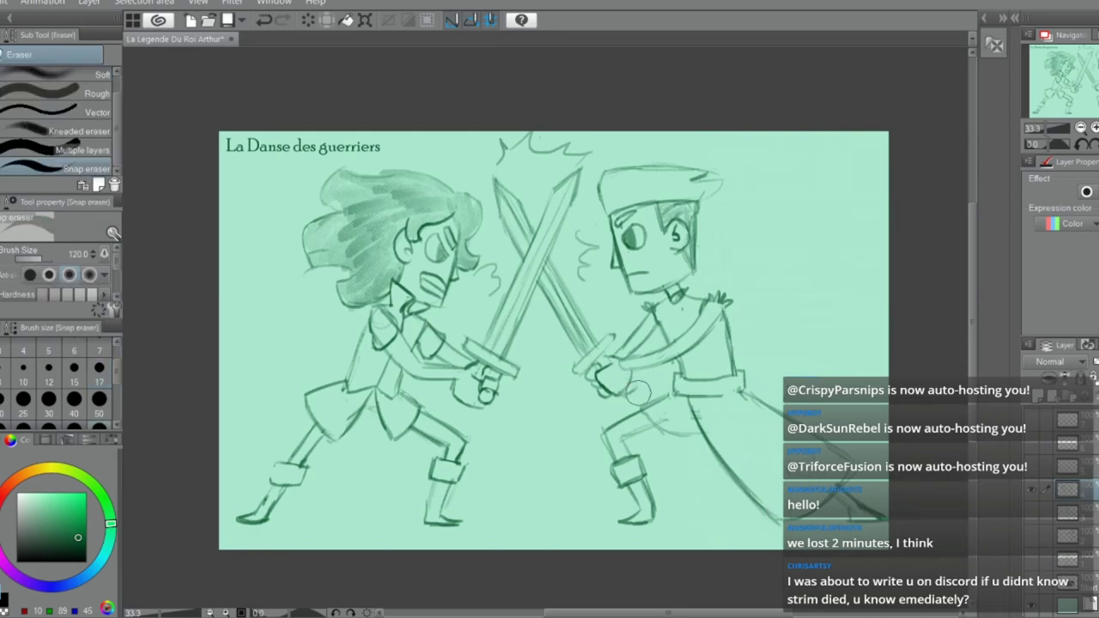
# Erase the upper thigh line of the opponent's front leg and redraw the breeches' top edge and rounded hem over it
pyautogui.scroll(2, 638, 393)
pyautogui.press('p')
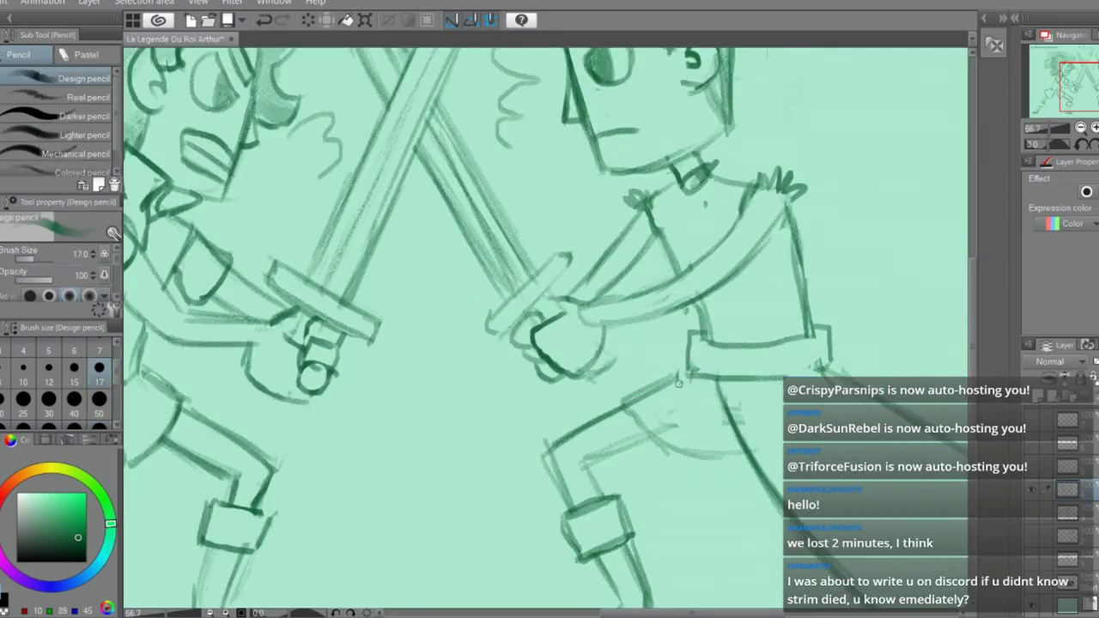
pyautogui.moveTo(686, 376)
pyautogui.mouseDown()
pyautogui.moveTo(625, 395)
pyautogui.moveTo(652, 384)
pyautogui.moveTo(665, 412)
pyautogui.mouseUp()
pyautogui.press('e')
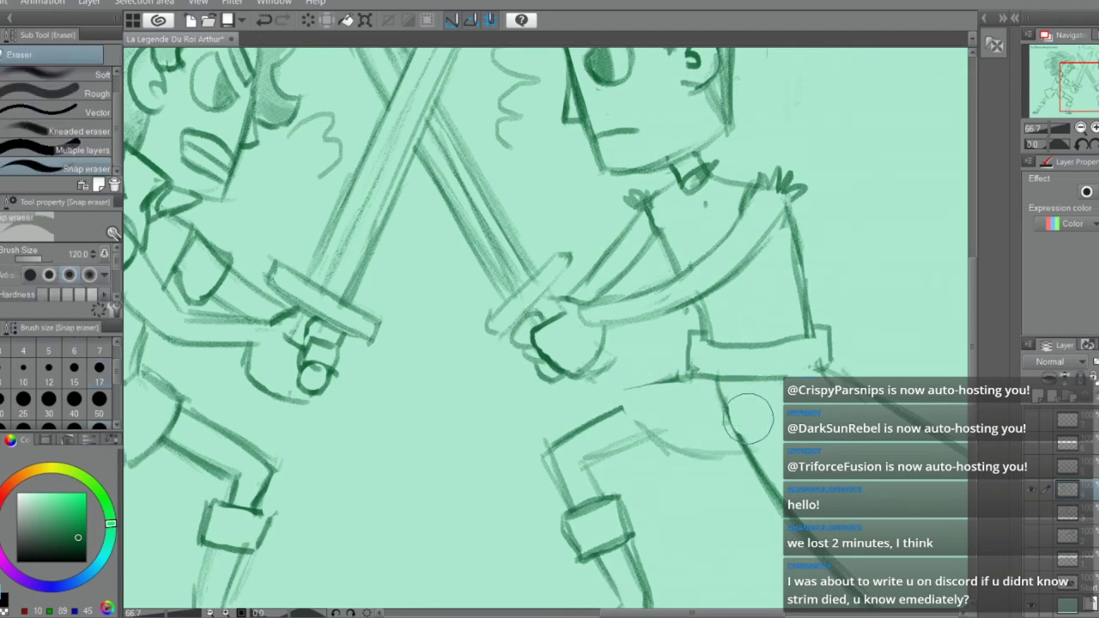
pyautogui.press('p')
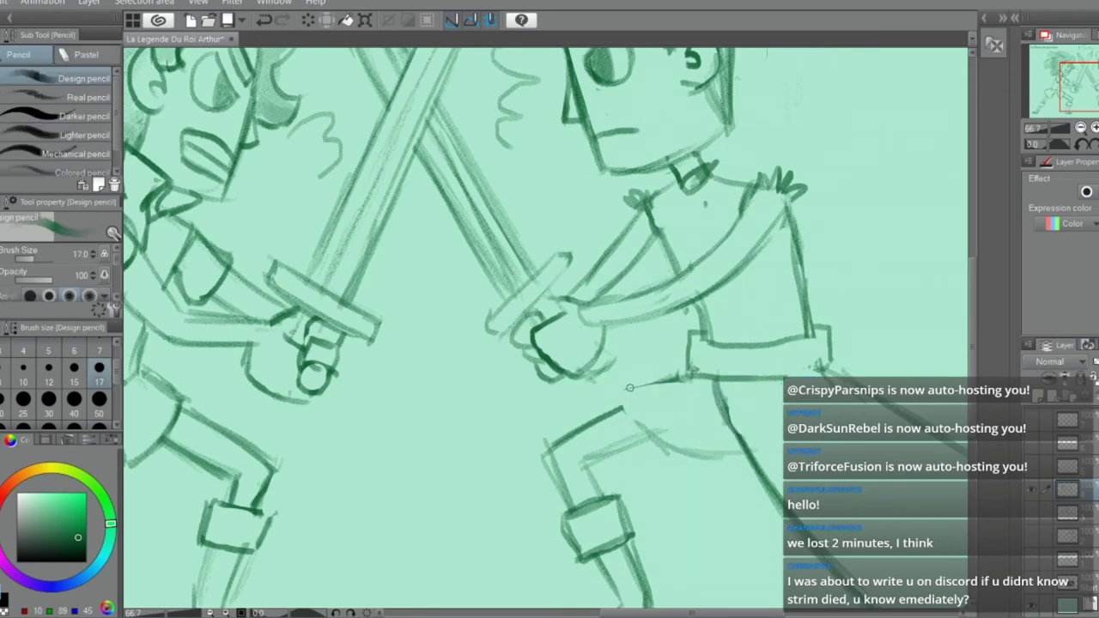
pyautogui.moveTo(629, 387)
pyautogui.mouseDown()
pyautogui.moveTo(708, 456)
pyautogui.moveTo(732, 455)
pyautogui.mouseUp()
pyautogui.moveTo(640, 410); pyautogui.dragTo(733, 450)
pyautogui.moveTo(661, 433)
pyautogui.mouseDown()
pyautogui.moveTo(714, 454)
pyautogui.moveTo(740, 450)
pyautogui.mouseUp()
# Extend the front corner of the opponent's breeches into a point, clean its edge and darken the curved hem
pyautogui.press('e')
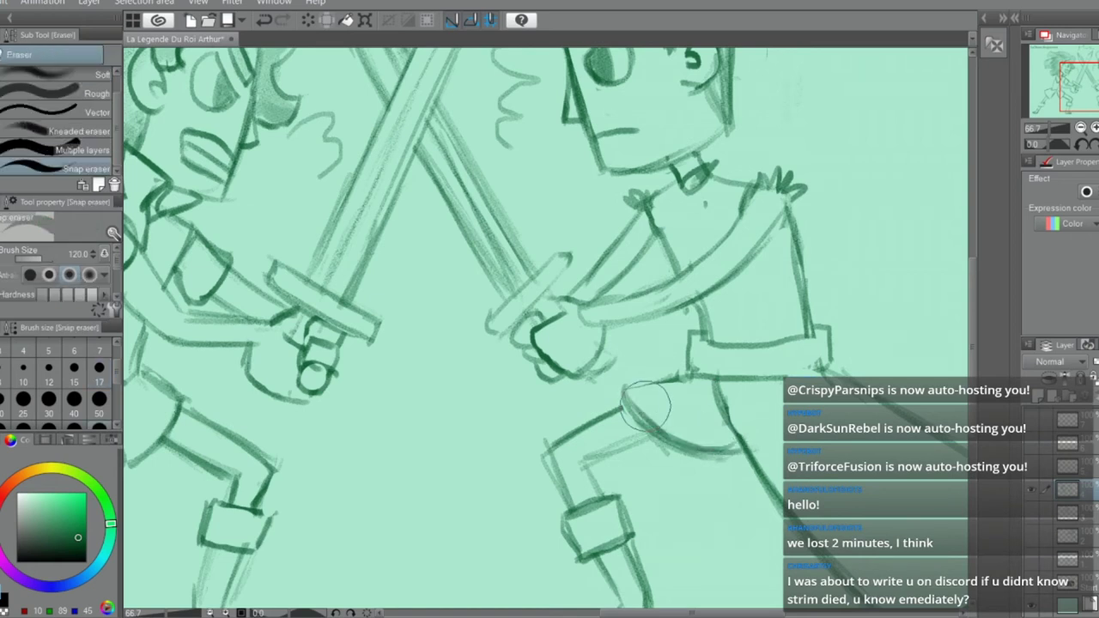
pyautogui.moveTo(646, 405)
pyautogui.mouseDown()
pyautogui.moveTo(687, 424)
pyautogui.moveTo(633, 397)
pyautogui.moveTo(636, 406)
pyautogui.moveTo(633, 330)
pyautogui.moveTo(593, 381)
pyautogui.moveTo(688, 378)
pyautogui.moveTo(629, 419)
pyautogui.mouseUp()
pyautogui.press('p')
pyautogui.press('e')
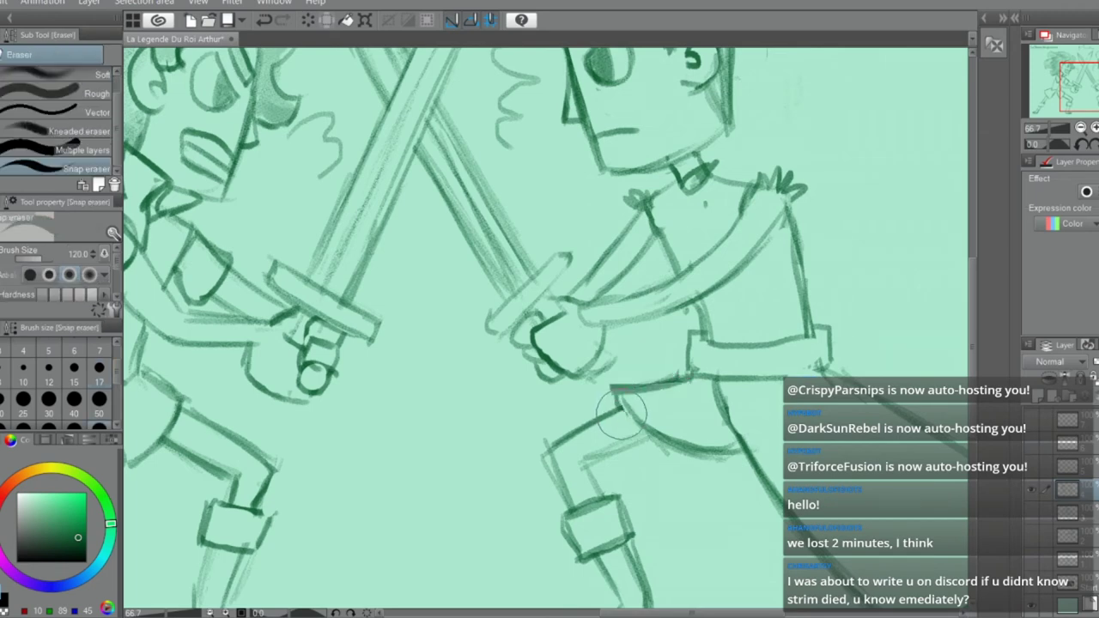
pyautogui.press('p')
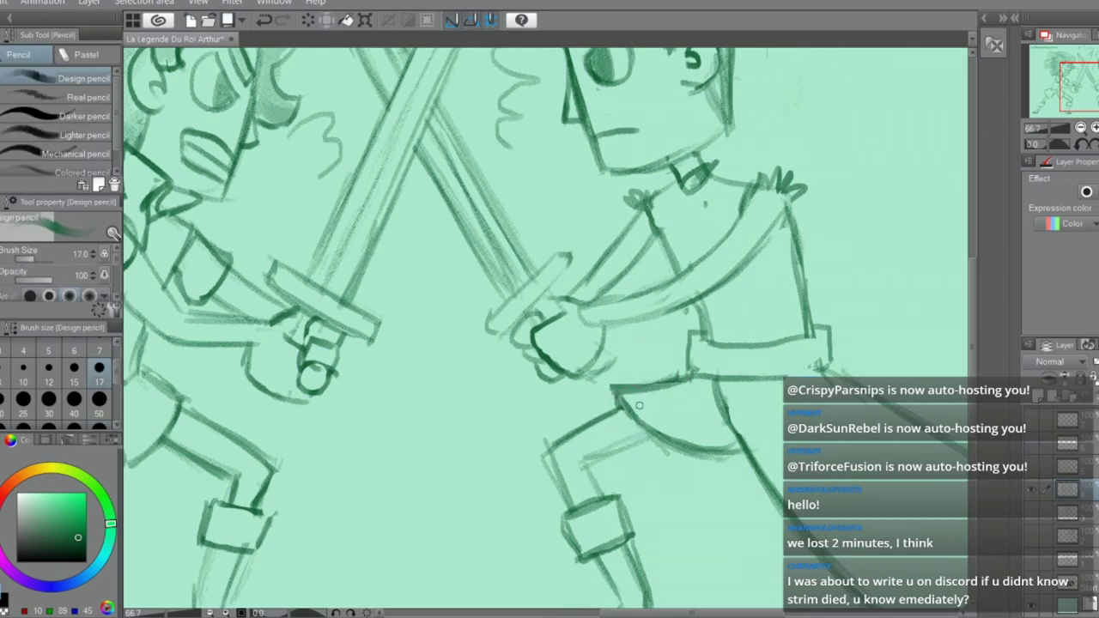
pyautogui.moveTo(618, 401)
pyautogui.mouseDown()
pyautogui.moveTo(635, 425)
pyautogui.moveTo(719, 455)
pyautogui.mouseUp()
pyautogui.scroll(-2, 711, 426)
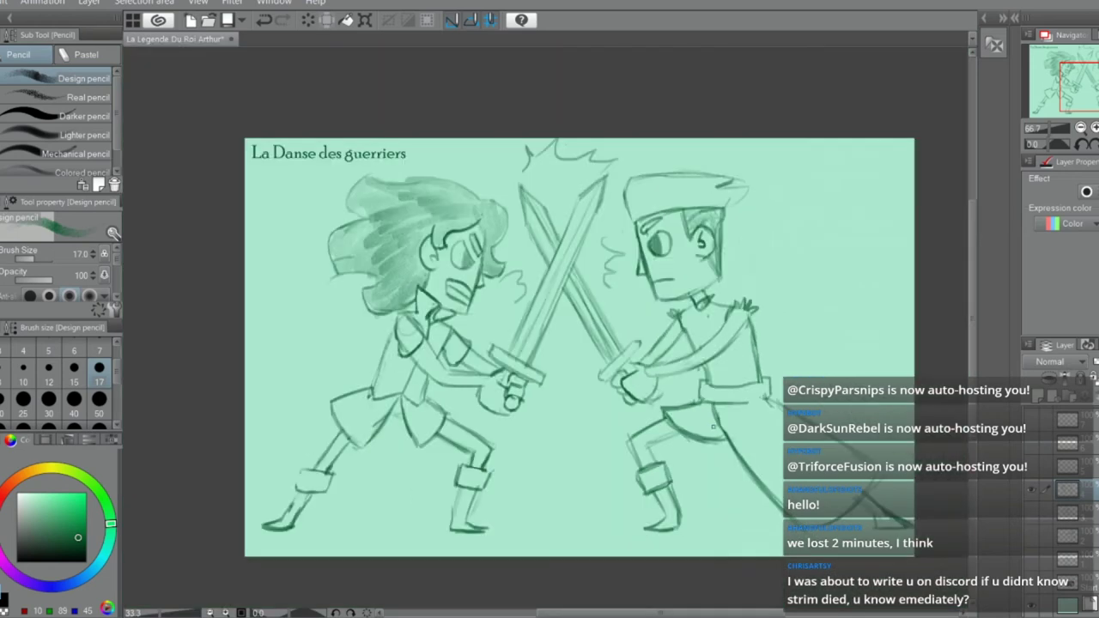
pyautogui.scroll(-1, 713, 427)
pyautogui.scroll(1, 595, 450)
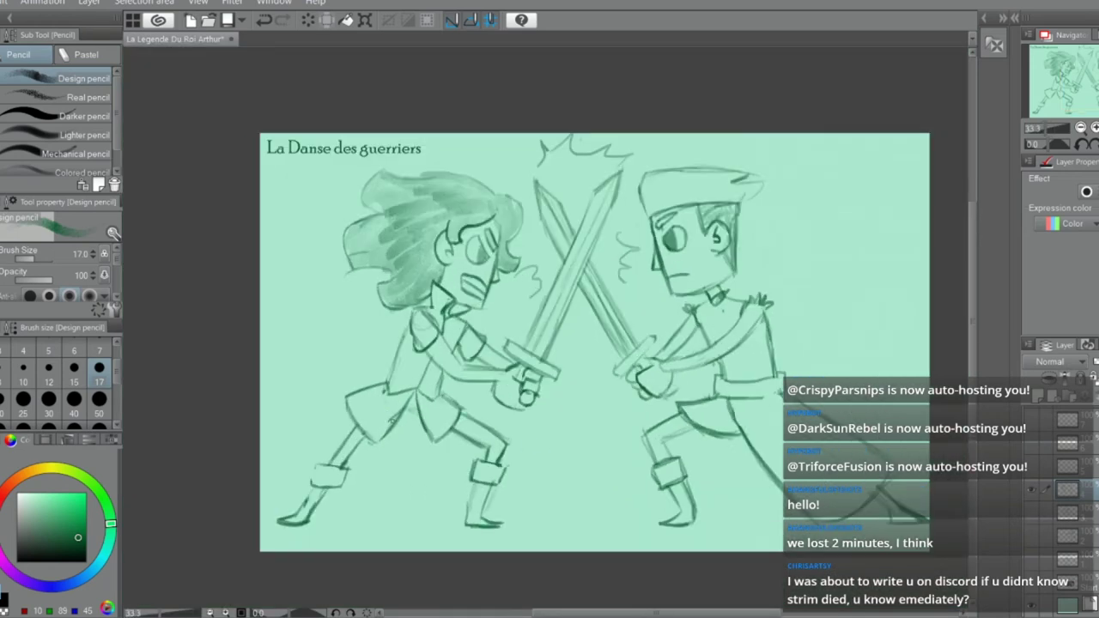
# Add a short line between the wild-haired fighter's tunic flaps and erase the stray stroke beside it
pyautogui.scroll(6, 404, 393)
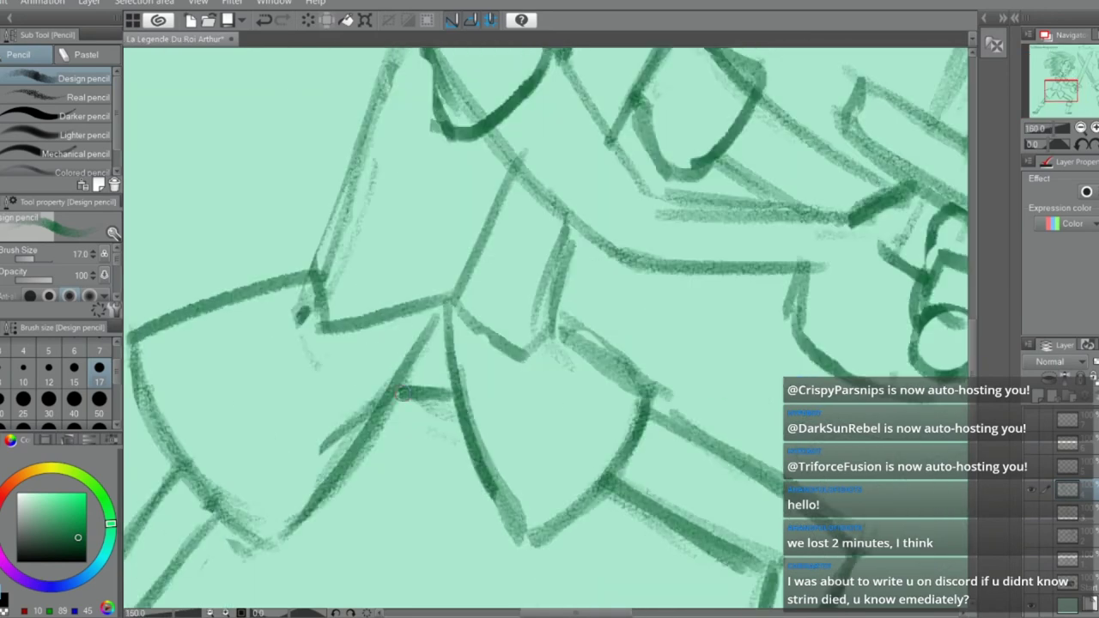
pyautogui.press('e')
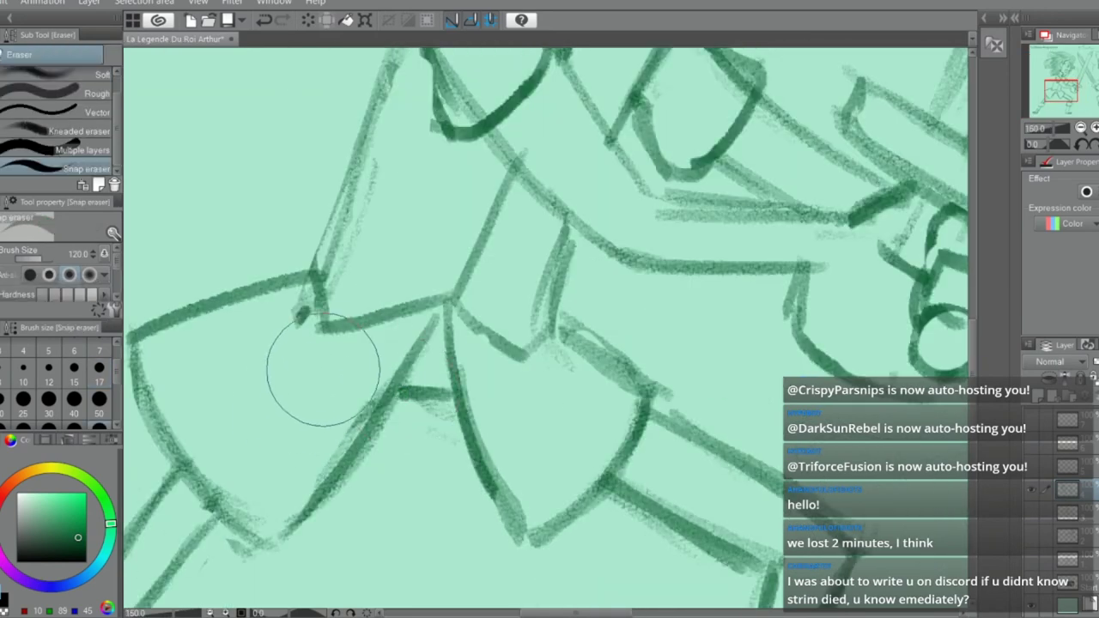
pyautogui.scroll(-3, 330, 337)
pyautogui.scroll(-2, 330, 336)
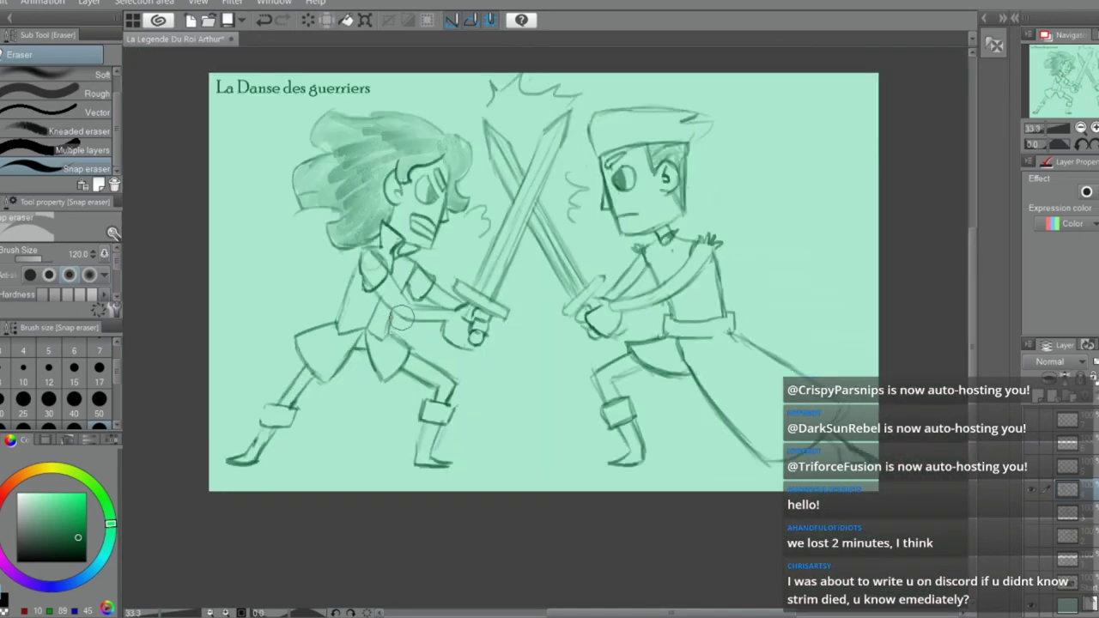
# Erase the outer edge of the wild-haired fighter's near shoulder puff and redraw the puff with a firm rounded outline
pyautogui.scroll(5, 369, 275)
pyautogui.moveTo(365, 277)
pyautogui.mouseDown()
pyautogui.moveTo(357, 239)
pyautogui.moveTo(364, 291)
pyautogui.moveTo(369, 224)
pyautogui.moveTo(411, 263)
pyautogui.moveTo(382, 263)
pyautogui.mouseUp()
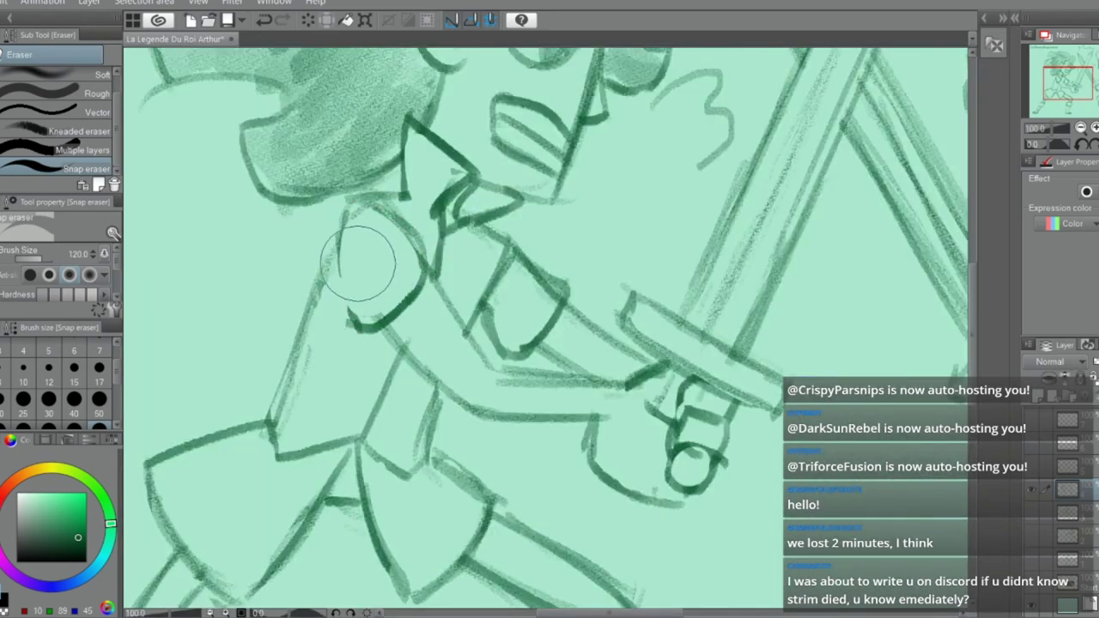
pyautogui.press('p')
pyautogui.moveTo(347, 206)
pyautogui.mouseDown()
pyautogui.moveTo(354, 326)
pyautogui.moveTo(341, 303)
pyautogui.moveTo(376, 328)
pyautogui.moveTo(412, 262)
pyautogui.mouseUp()
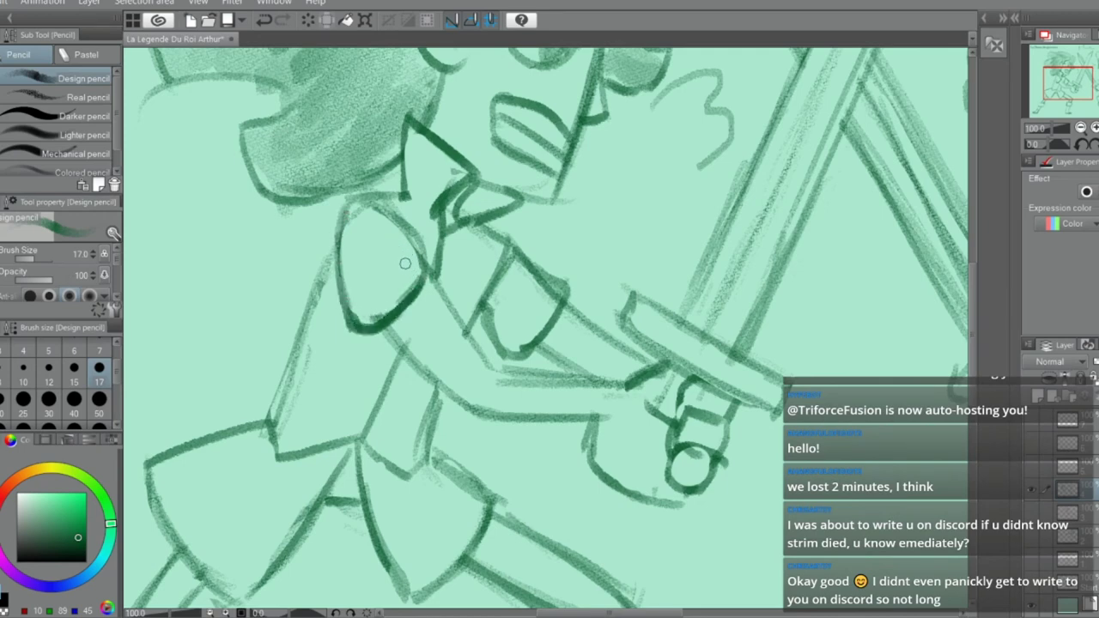
pyautogui.moveTo(376, 220)
pyautogui.mouseDown()
pyautogui.moveTo(409, 247)
pyautogui.moveTo(373, 203)
pyautogui.moveTo(439, 262)
pyautogui.moveTo(411, 296)
pyautogui.mouseUp()
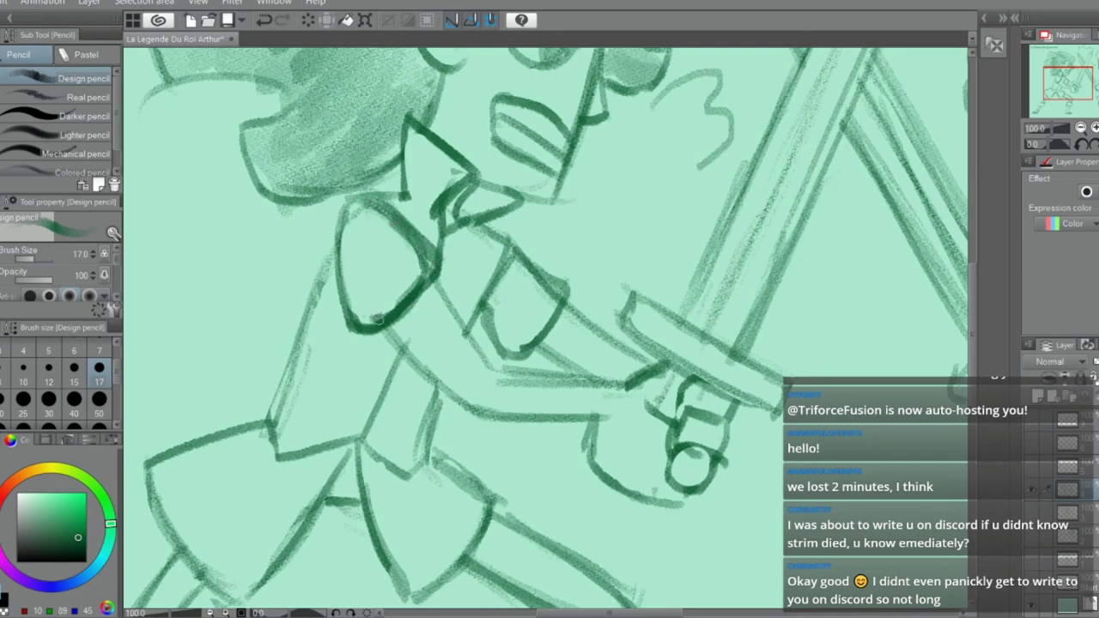
# Erase the doubled lines inside the near shoulder puff and refine its front corner and lower edge
pyautogui.press('e')
pyautogui.moveTo(403, 243)
pyautogui.mouseDown()
pyautogui.moveTo(432, 259)
pyautogui.moveTo(394, 300)
pyautogui.moveTo(402, 295)
pyautogui.moveTo(379, 300)
pyautogui.moveTo(400, 242)
pyautogui.moveTo(433, 259)
pyautogui.mouseUp()
pyautogui.press('p')
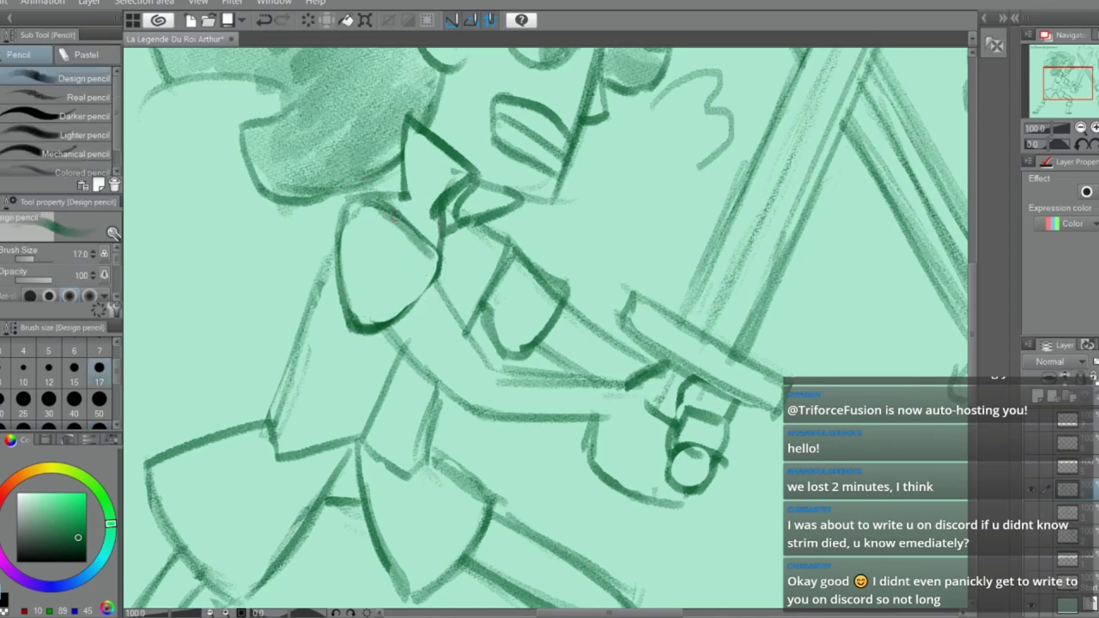
pyautogui.moveTo(390, 211)
pyautogui.mouseDown()
pyautogui.moveTo(426, 238)
pyautogui.moveTo(432, 270)
pyautogui.moveTo(390, 309)
pyautogui.mouseUp()
pyautogui.moveTo(433, 273)
pyautogui.mouseDown()
pyautogui.moveTo(415, 300)
pyautogui.moveTo(434, 272)
pyautogui.mouseUp()
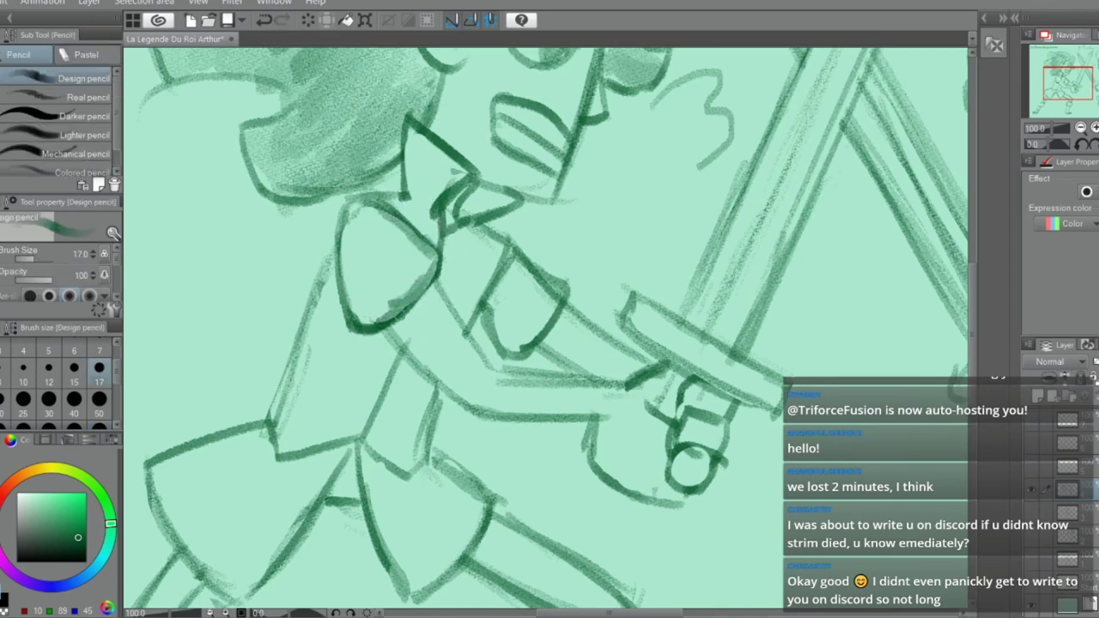
pyautogui.press('e')
pyautogui.moveTo(372, 306)
pyautogui.mouseDown()
pyautogui.moveTo(419, 272)
pyautogui.moveTo(378, 287)
pyautogui.moveTo(399, 212)
pyautogui.moveTo(442, 202)
pyautogui.moveTo(417, 301)
pyautogui.moveTo(343, 310)
pyautogui.mouseUp()
pyautogui.press('p')
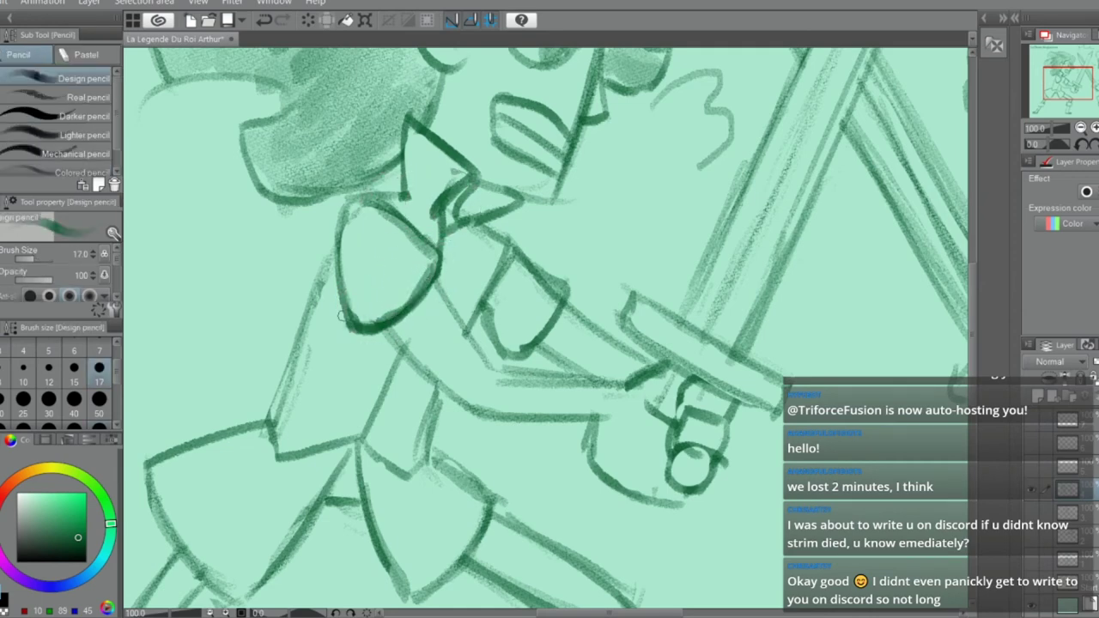
pyautogui.scroll(1, 412, 300)
pyautogui.scroll(-5, 477, 302)
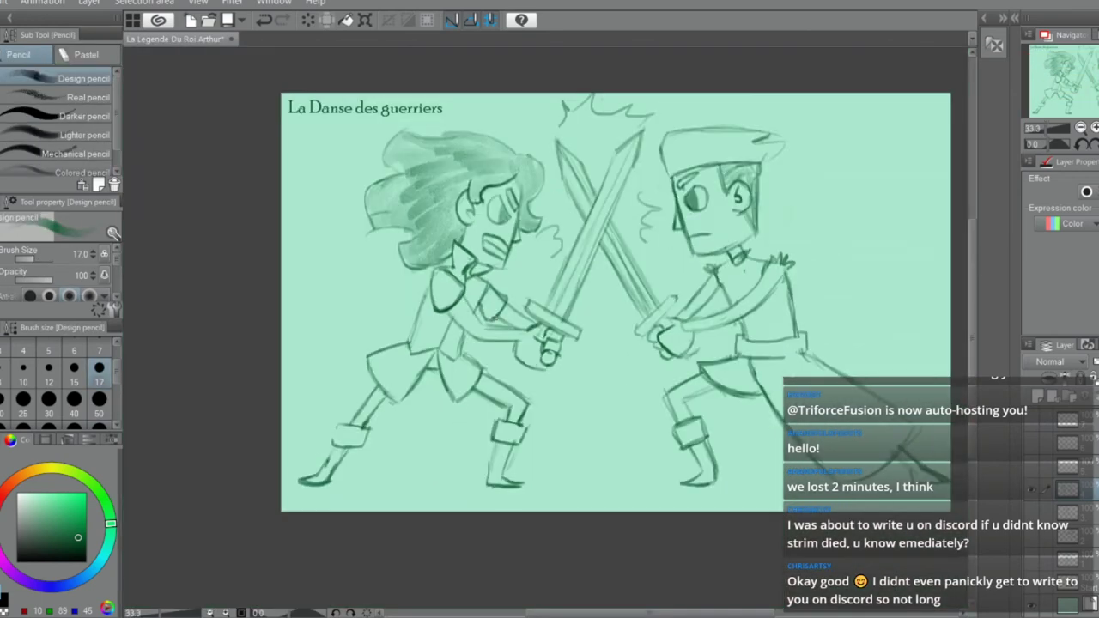
# Replace the wavy impact line beside the wild-haired fighter's face with a jagged zigzag spark
pyautogui.scroll(2, 530, 257)
pyautogui.press('e')
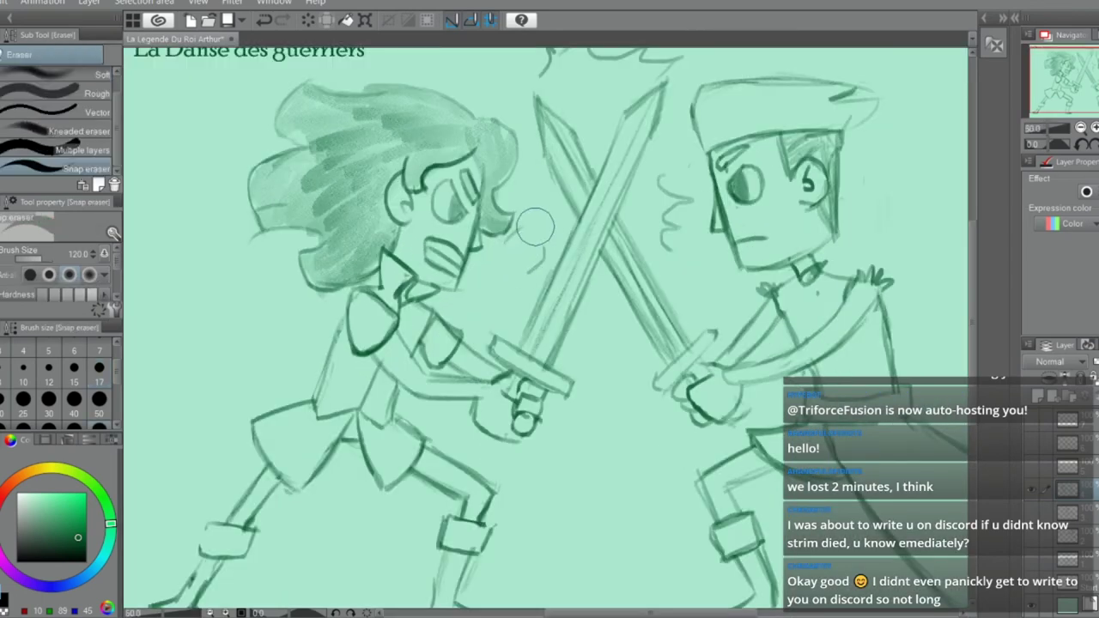
pyautogui.press('p')
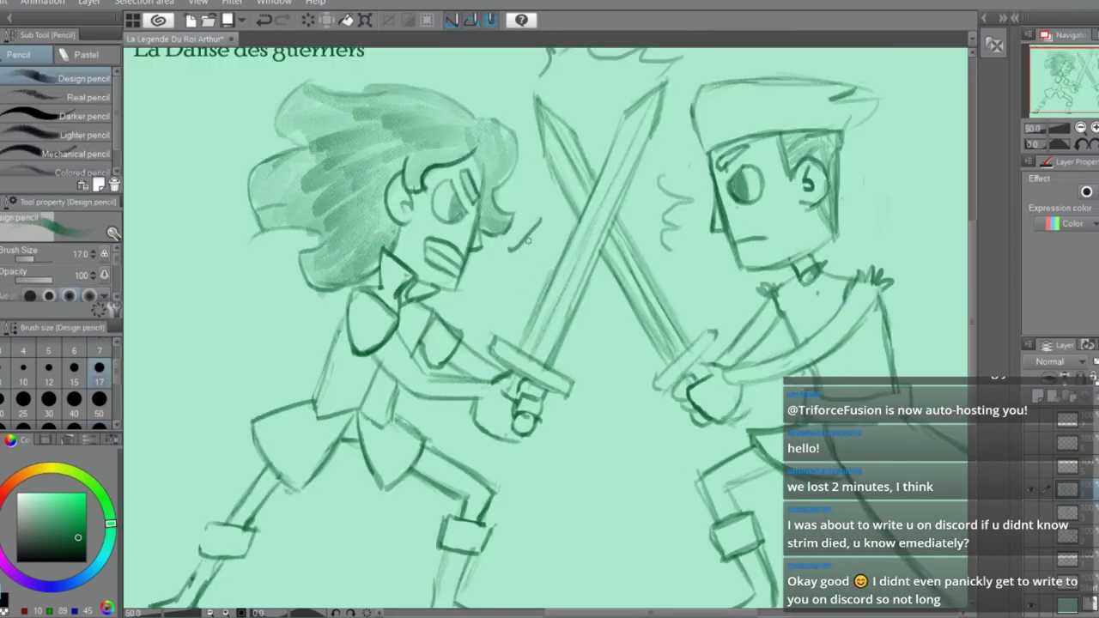
pyautogui.moveTo(532, 221)
pyautogui.mouseDown()
pyautogui.moveTo(525, 242)
pyautogui.moveTo(546, 255)
pyautogui.mouseUp()
pyautogui.hotkey('ctrl', 'z')
pyautogui.hotkey('ctrl', 'y')
pyautogui.hotkey('ctrl', 'z')
pyautogui.moveTo(533, 213); pyautogui.dragTo(536, 221)
# Sketch a small pointed spark below the crossing of the two swords, undoing unsatisfactory strokes
pyautogui.moveTo(589, 311)
pyautogui.mouseDown()
pyautogui.moveTo(598, 348)
pyautogui.moveTo(609, 305)
pyautogui.moveTo(609, 320)
pyautogui.moveTo(592, 305)
pyautogui.moveTo(622, 315)
pyautogui.moveTo(618, 346)
pyautogui.moveTo(619, 315)
pyautogui.mouseUp()
pyautogui.hotkey('ctrl', 'z')
pyautogui.hotkey('ctrl', 'z')
pyautogui.hotkey('ctrl', 'z')
pyautogui.hotkey('ctrl', 'z')
pyautogui.scroll(-2, 599, 235)
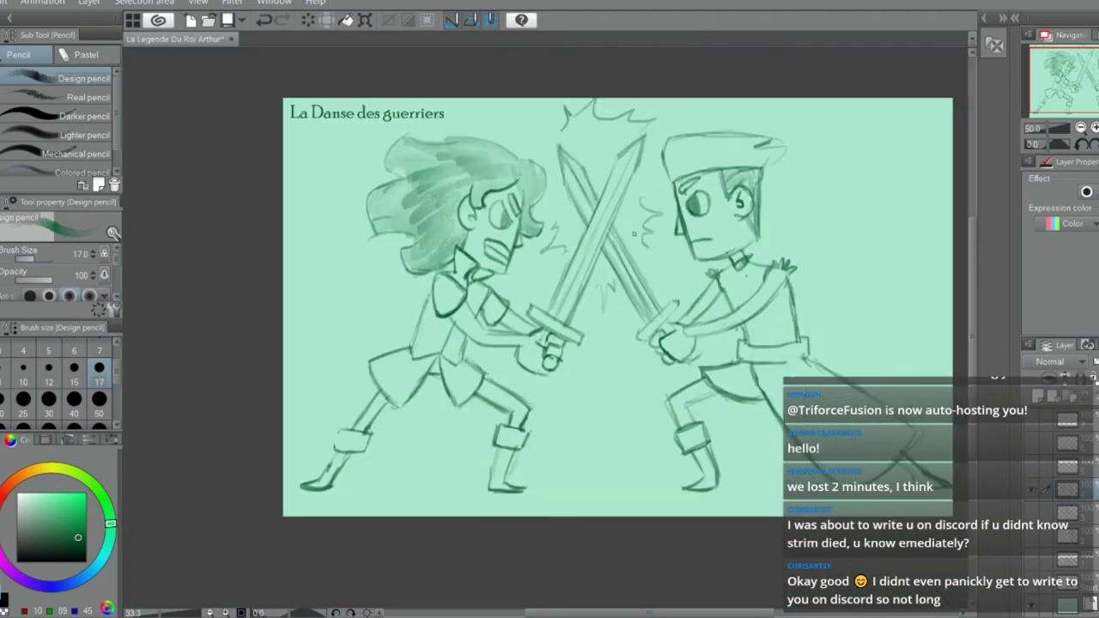
# Erase the wide impact burst above the sword tips
pyautogui.scroll(2, 643, 113)
pyautogui.press('e')
pyautogui.moveTo(529, 150)
pyautogui.mouseDown()
pyautogui.moveTo(532, 174)
pyautogui.moveTo(581, 123)
pyautogui.moveTo(527, 126)
pyautogui.moveTo(608, 132)
pyautogui.moveTo(641, 215)
pyautogui.moveTo(640, 185)
pyautogui.moveTo(629, 220)
pyautogui.mouseUp()
pyautogui.press('p')
pyautogui.moveTo(634, 180)
pyautogui.mouseDown()
pyautogui.moveTo(631, 222)
pyautogui.moveTo(588, 215)
pyautogui.moveTo(624, 185)
pyautogui.moveTo(596, 212)
pyautogui.moveTo(619, 196)
pyautogui.moveTo(626, 232)
pyautogui.mouseUp()
pyautogui.hotkey('ctrl', 'z')
pyautogui.press('e')
pyautogui.press('p')
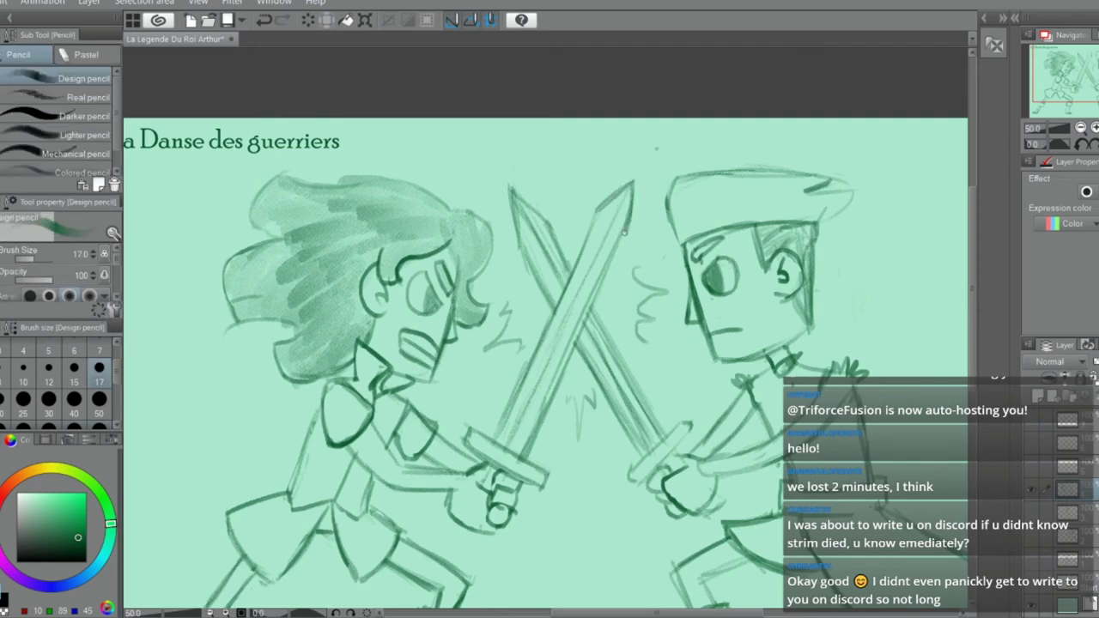
# Draw a smaller spiky impact burst above the gap between the sword tips and tidy its strokes with the eraser
pyautogui.moveTo(533, 155)
pyautogui.mouseDown()
pyautogui.moveTo(572, 135)
pyautogui.moveTo(576, 144)
pyautogui.moveTo(567, 133)
pyautogui.moveTo(577, 151)
pyautogui.moveTo(586, 146)
pyautogui.moveTo(590, 158)
pyautogui.moveTo(554, 168)
pyautogui.mouseUp()
pyautogui.hotkey('ctrl', 'z')
pyautogui.hotkey('ctrl', 'z')
pyautogui.hotkey('ctrl', 'z')
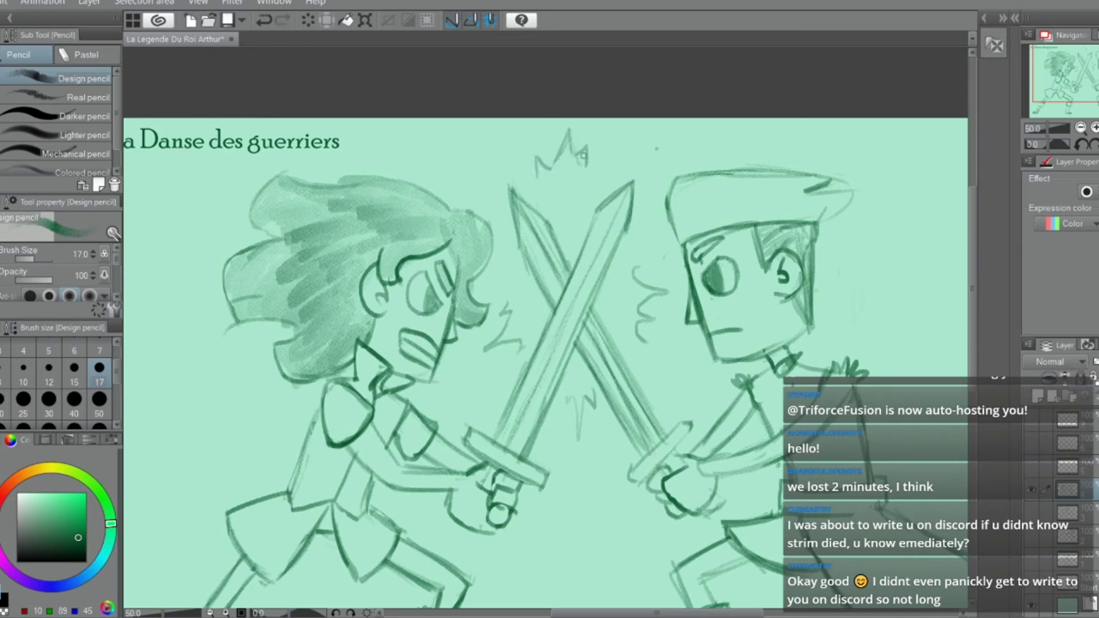
pyautogui.press('e')
pyautogui.moveTo(578, 158)
pyautogui.mouseDown()
pyautogui.moveTo(581, 148)
pyautogui.moveTo(591, 166)
pyautogui.mouseUp()
pyautogui.press('p')
pyautogui.scroll(-2, 582, 169)
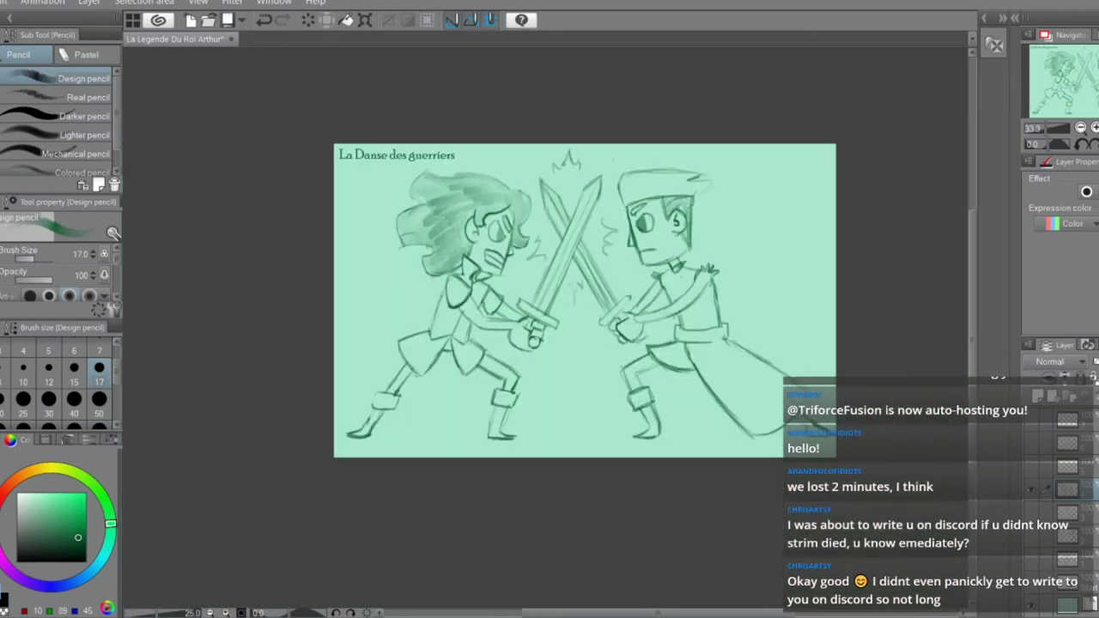
pyautogui.scroll(-1, 652, 284)
pyautogui.scroll(1, 687, 283)
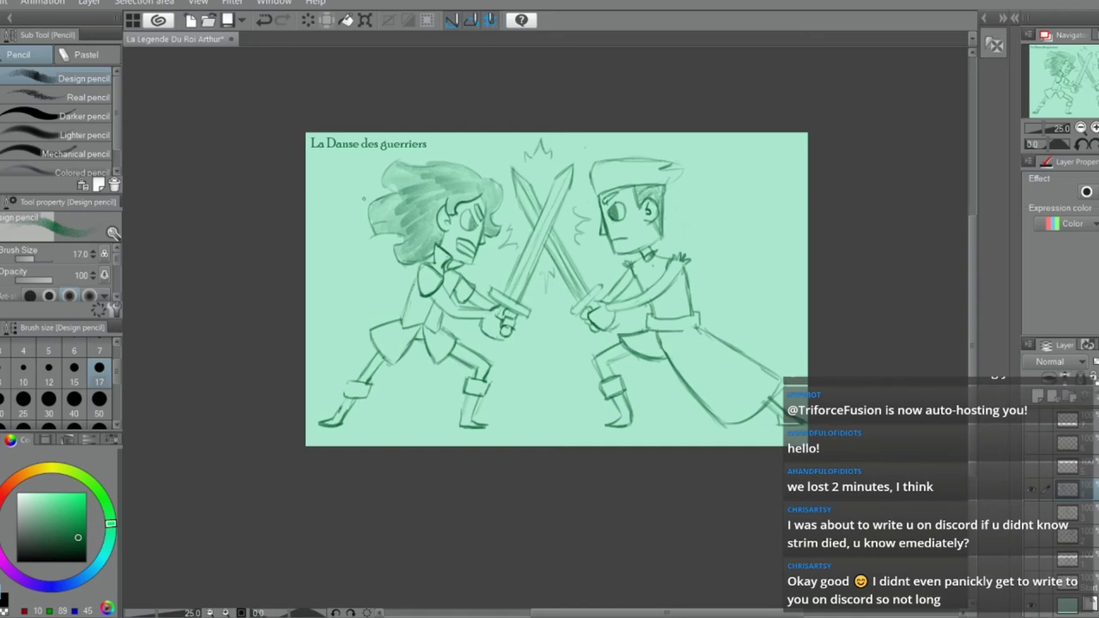
# Redraw the notch in the hair tips at the back of the wild-haired fighter's head and erase the stray end below
pyautogui.scroll(2, 366, 232)
pyautogui.press('e')
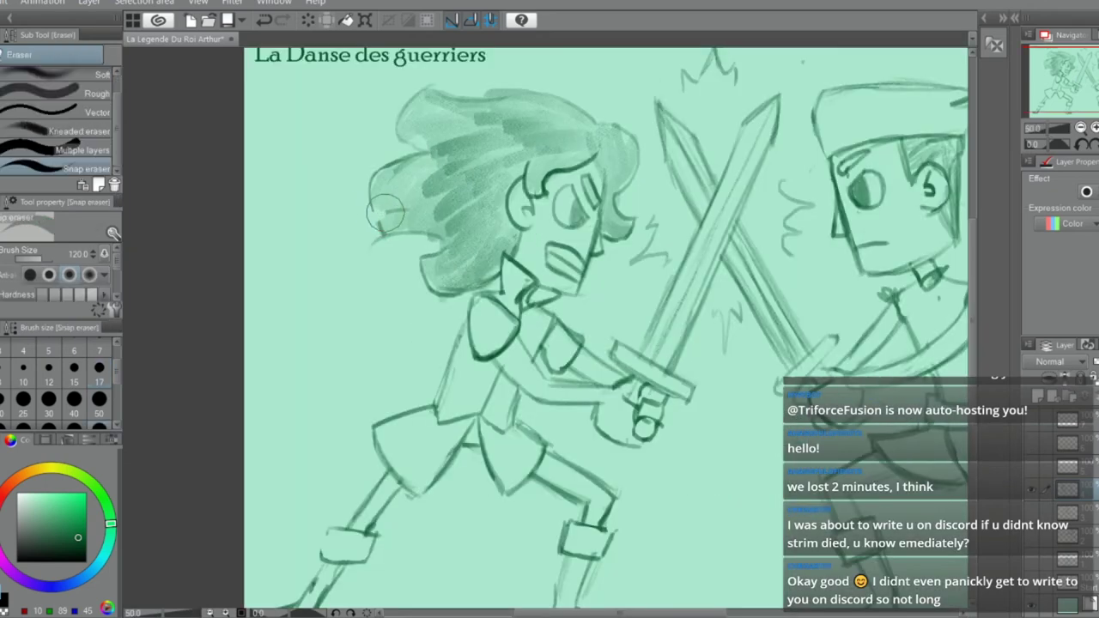
pyautogui.press('p')
pyautogui.moveTo(384, 208); pyautogui.dragTo(387, 213)
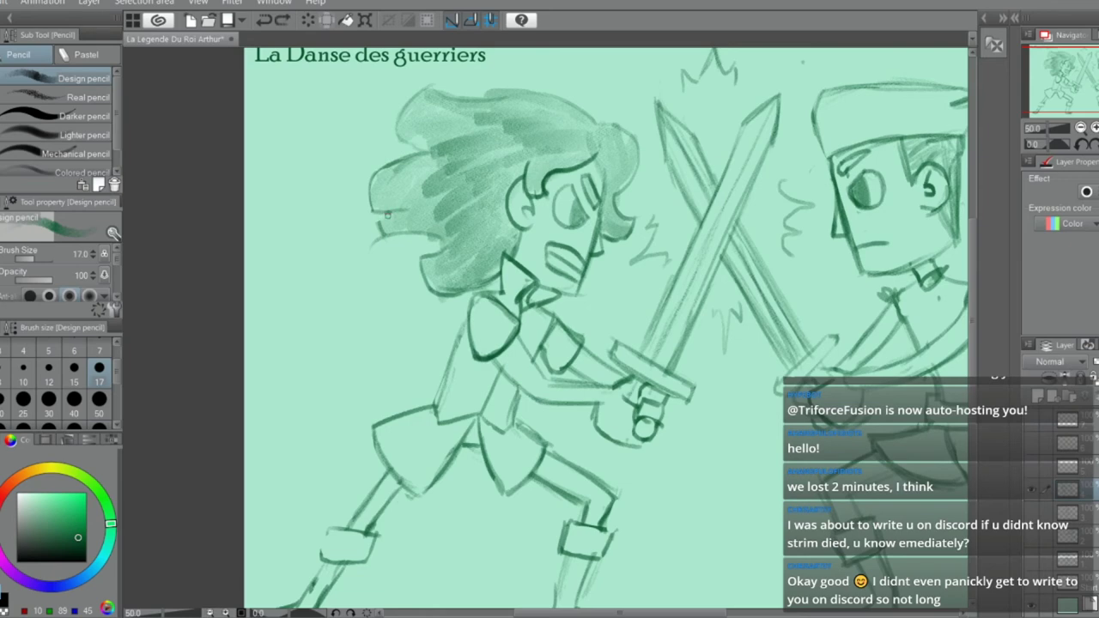
pyautogui.press('e')
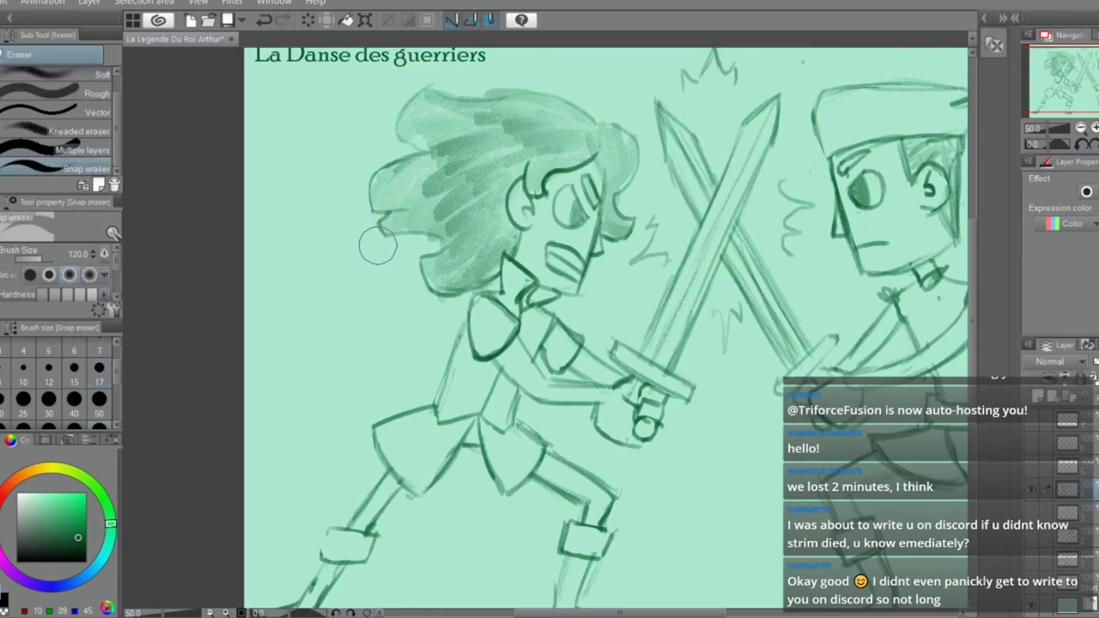
# Clean up and darken the outline of the upper back lock of the wild-haired fighter's hair
pyautogui.scroll(-2, 367, 244)
pyautogui.scroll(2, 400, 219)
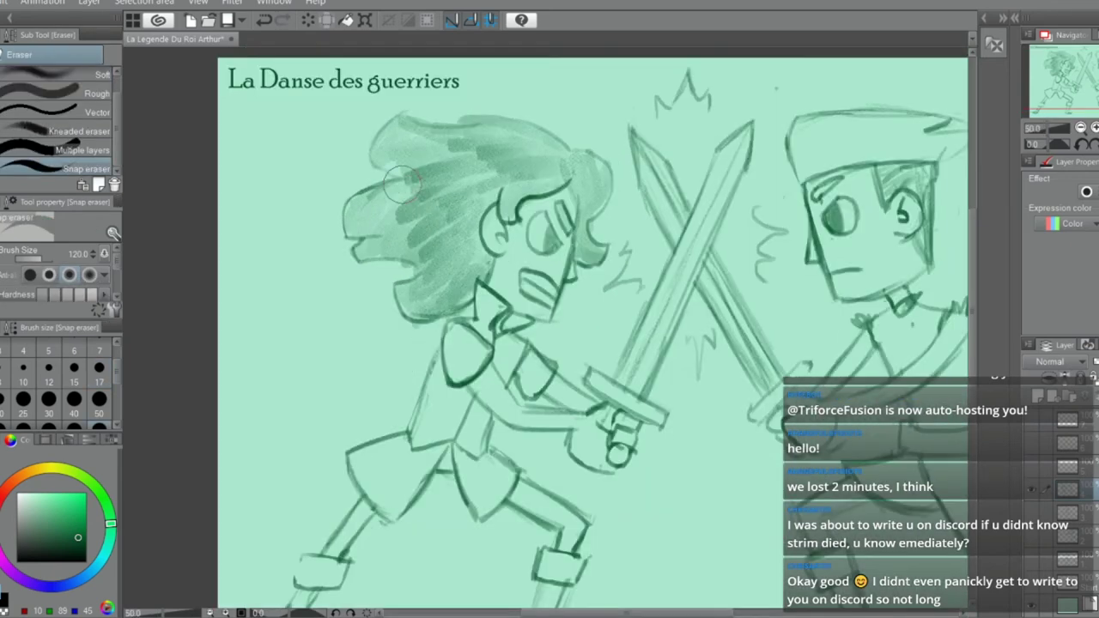
pyautogui.press('p')
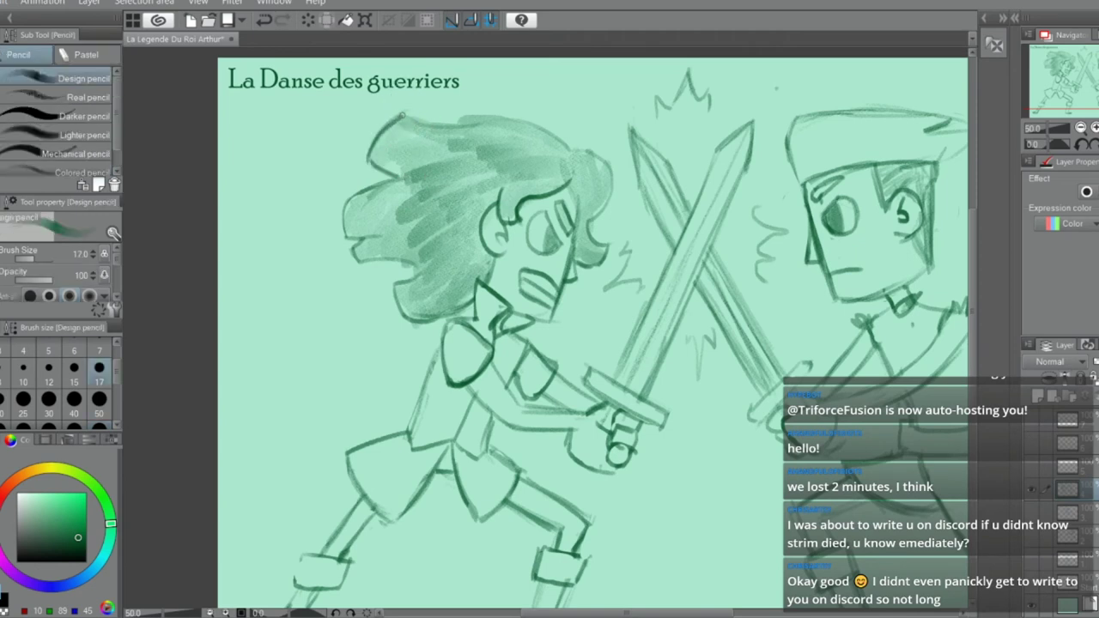
# Darken the top outline of the wild-haired fighter's hair and redraw the outer edge of the front curl over the forehead
pyautogui.moveTo(401, 113)
pyautogui.mouseDown()
pyautogui.moveTo(516, 127)
pyautogui.moveTo(502, 118)
pyautogui.moveTo(563, 139)
pyautogui.mouseUp()
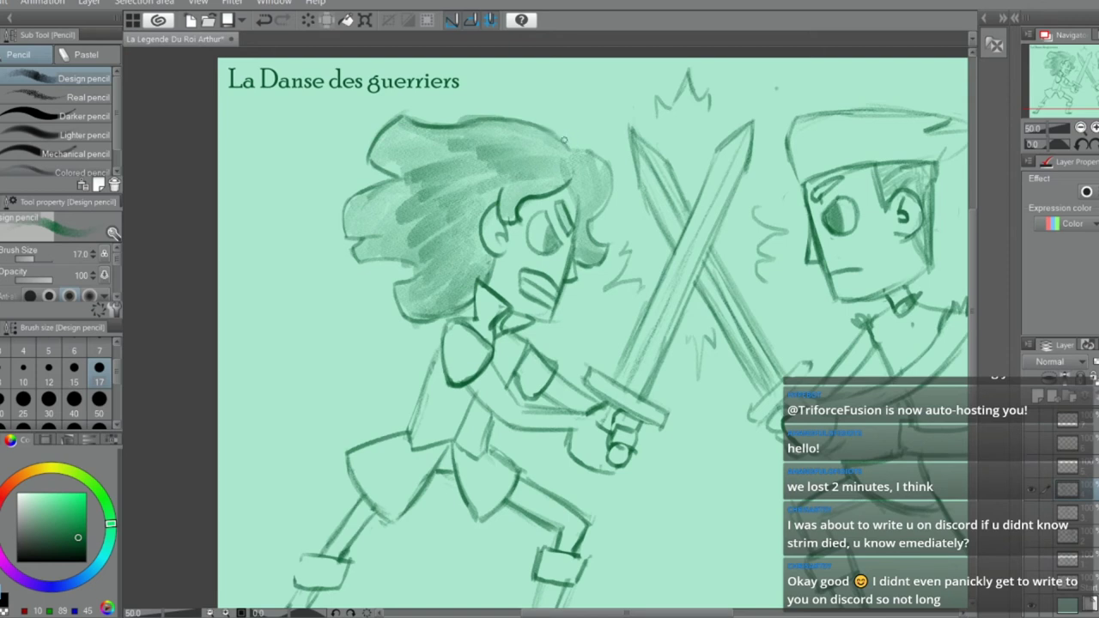
pyautogui.press('e')
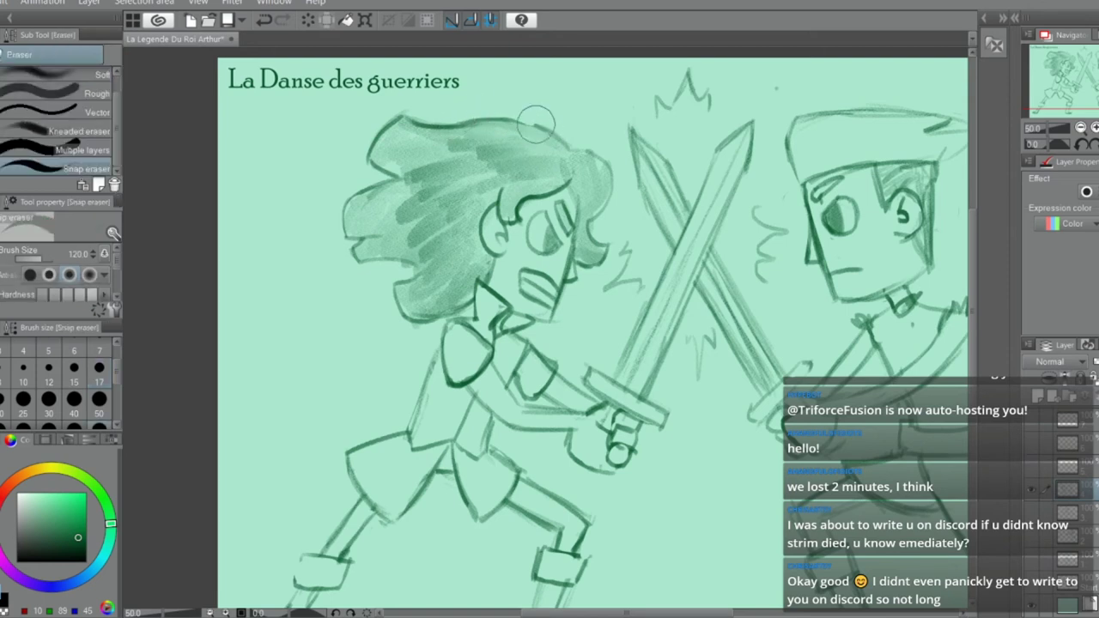
pyautogui.press('m')
pyautogui.moveTo(568, 146)
pyautogui.mouseDown()
pyautogui.moveTo(599, 148)
pyautogui.moveTo(617, 197)
pyautogui.moveTo(601, 216)
pyautogui.mouseUp()
pyautogui.hotkey('ctrl', 'd')
pyautogui.press('p')
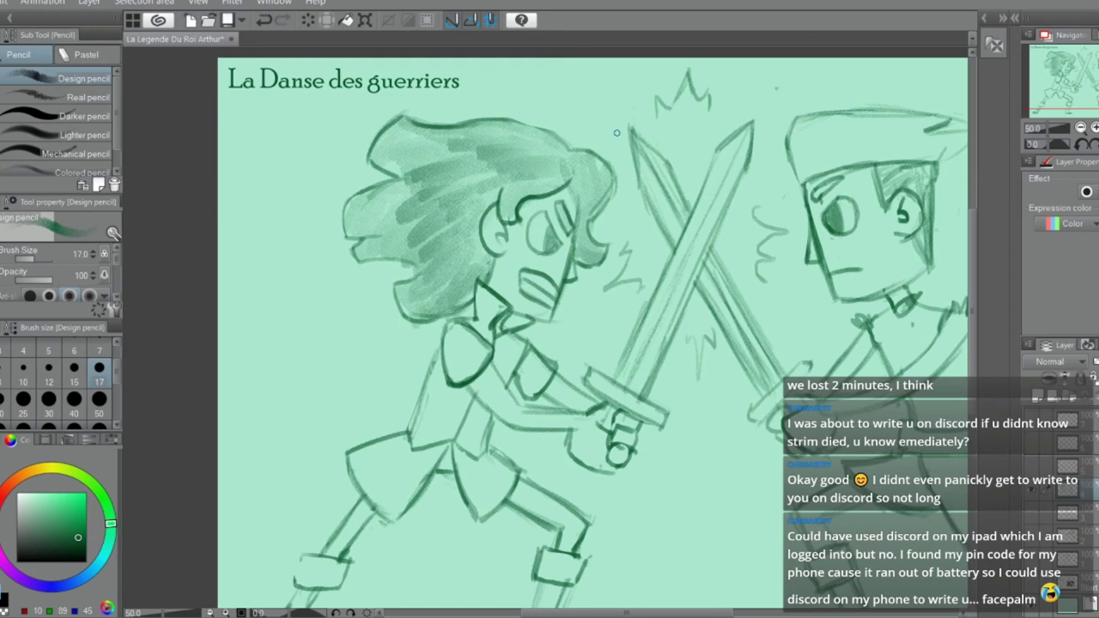
# Redraw the capped fighter's front eyebrow as a bolder slanted shape and clean its edges with the eraser
pyautogui.scroll(-2, 458, 219)
pyautogui.scroll(2, 478, 277)
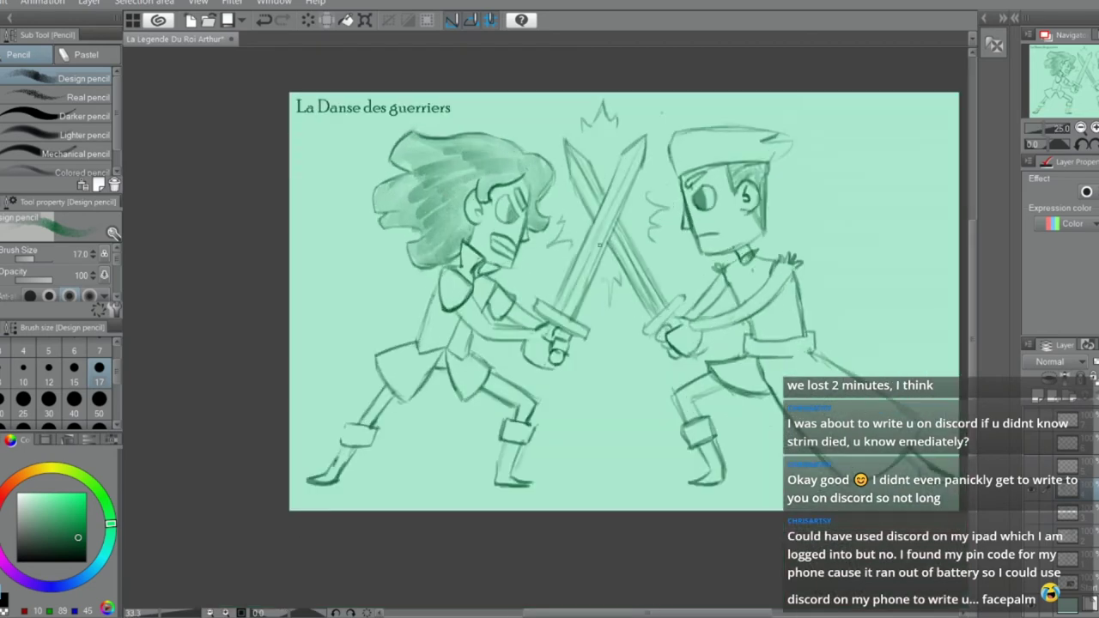
pyautogui.press('e')
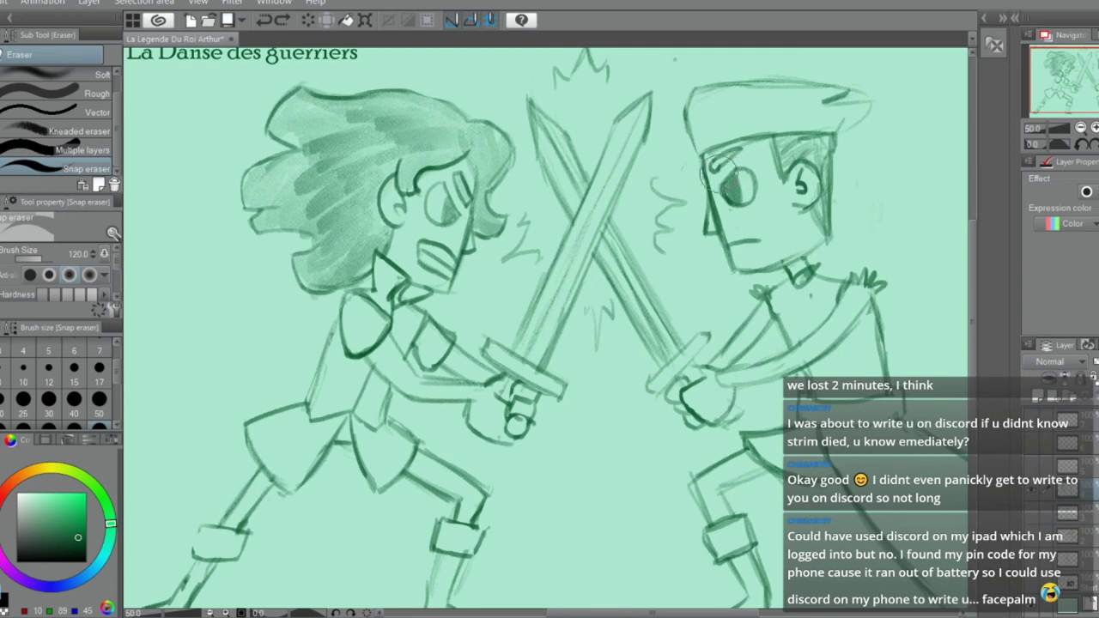
pyautogui.moveTo(719, 173)
pyautogui.mouseDown()
pyautogui.moveTo(747, 155)
pyautogui.moveTo(730, 155)
pyautogui.mouseUp()
pyautogui.hotkey('ctrl', 'z')
pyautogui.hotkey('ctrl', 'z')
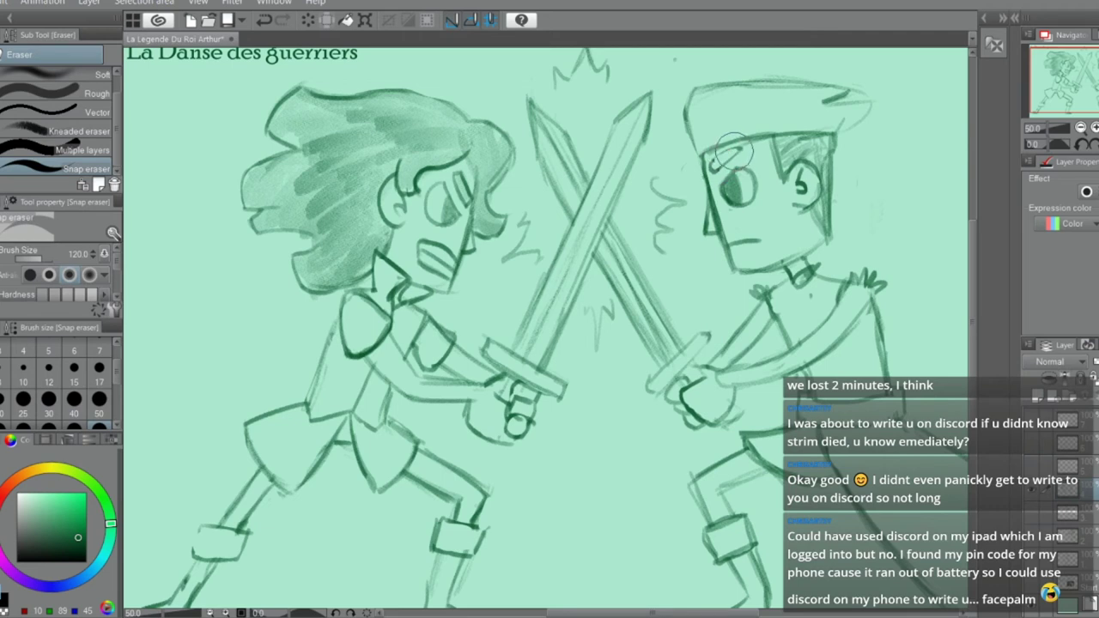
pyautogui.press('m')
pyautogui.press('p')
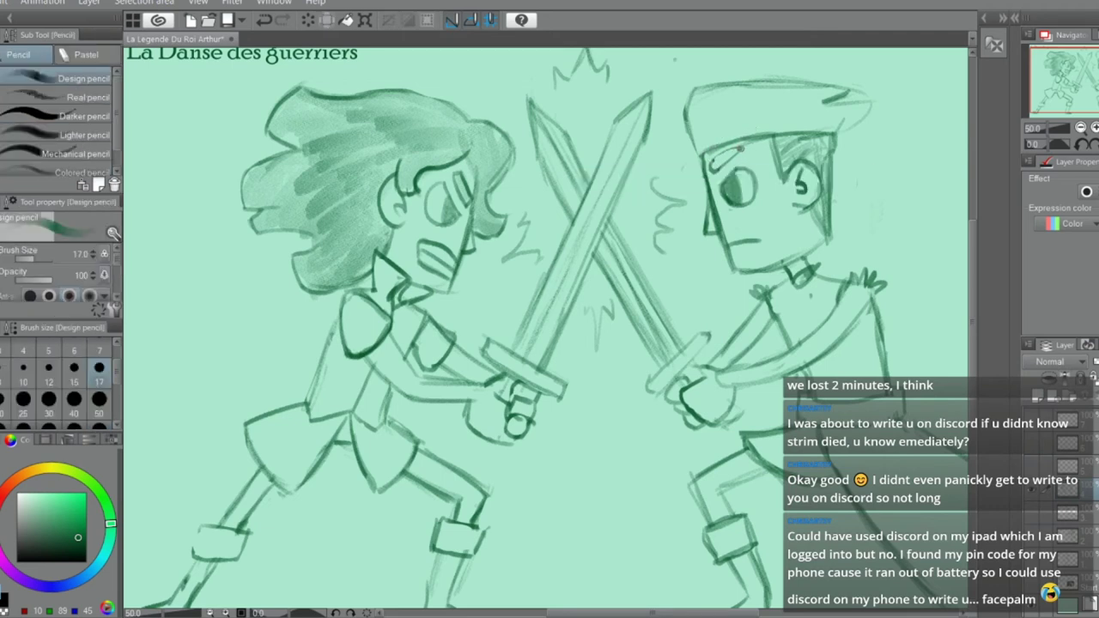
pyautogui.moveTo(728, 152); pyautogui.dragTo(709, 160)
pyautogui.hotkey('ctrl', 'z')
pyautogui.moveTo(736, 154); pyautogui.dragTo(707, 165)
pyautogui.press('e')
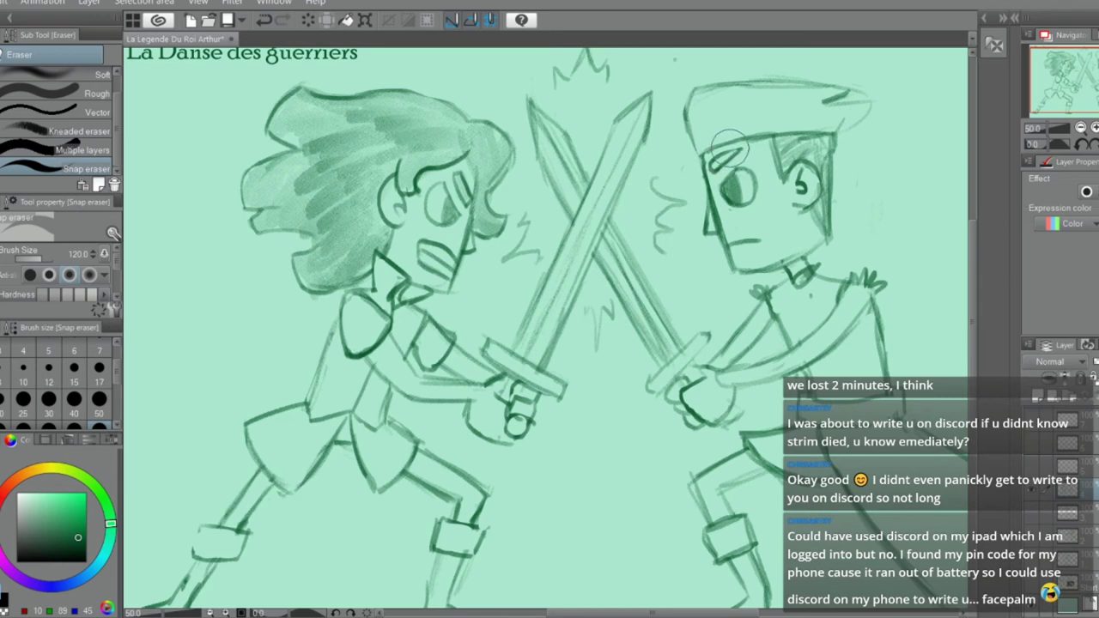
# Redraw the capped fighter's jawline towards the back corner and erase the stray marks around it
pyautogui.press('p')
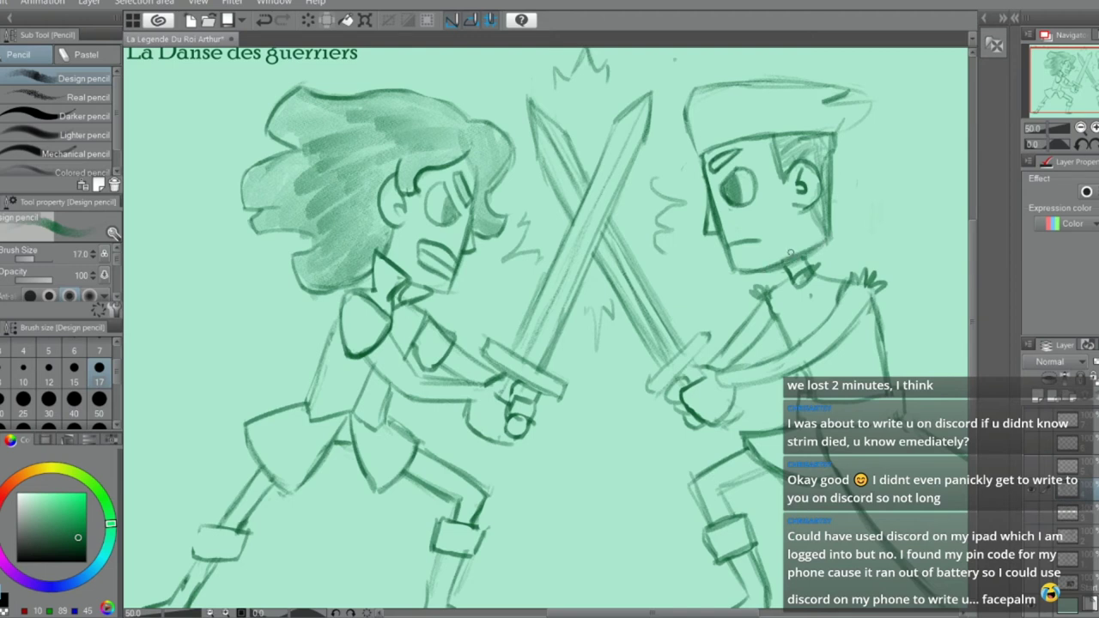
pyautogui.press('e')
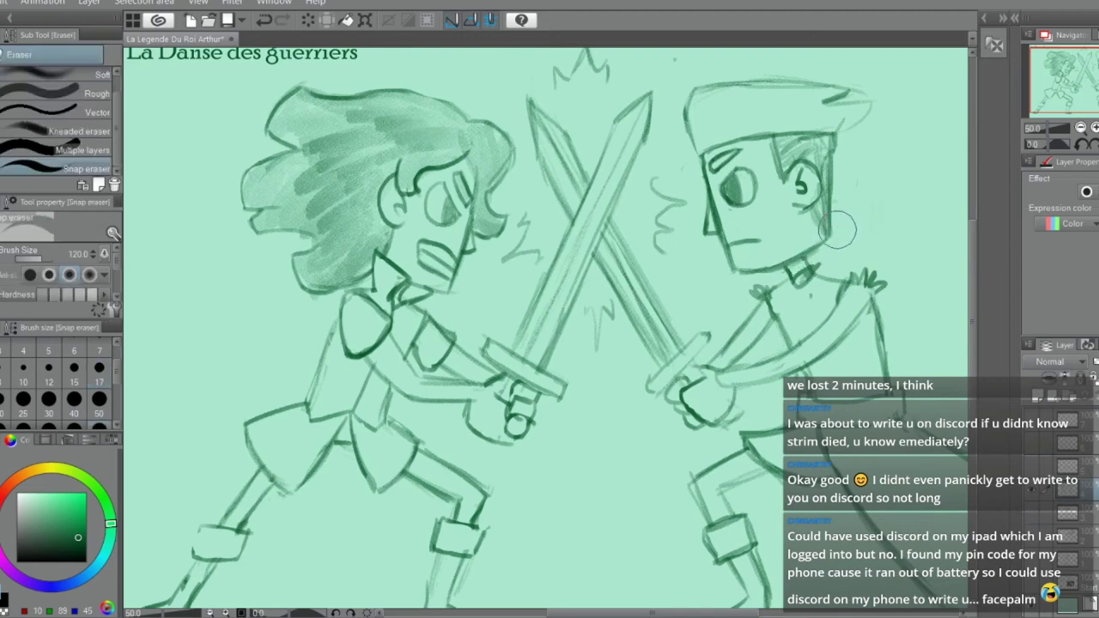
pyautogui.press('p')
pyautogui.moveTo(826, 236)
pyautogui.mouseDown()
pyautogui.moveTo(800, 254)
pyautogui.moveTo(808, 214)
pyautogui.moveTo(807, 237)
pyautogui.mouseUp()
pyautogui.hotkey('ctrl', 'z')
pyautogui.hotkey('ctrl', 'z')
# Redraw the straight back edge of the capped fighter's head down to the jaw and erase the overlapping strokes beside it
pyautogui.moveTo(827, 134); pyautogui.dragTo(830, 225)
pyautogui.hotkey('ctrl', 'z')
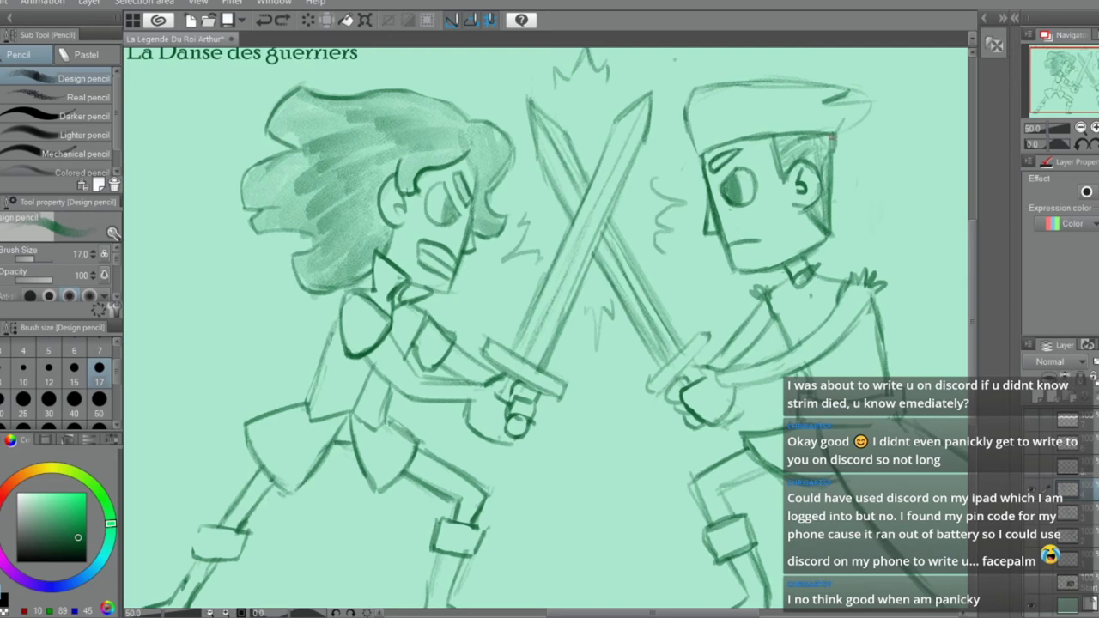
pyautogui.moveTo(831, 136); pyautogui.dragTo(831, 236)
pyautogui.moveTo(835, 152); pyautogui.dragTo(832, 230)
pyautogui.hotkey('ctrl', 'z')
pyautogui.press('e')
pyautogui.hotkey('ctrl', 'z')
pyautogui.moveTo(839, 141); pyautogui.dragTo(836, 256)
pyautogui.hotkey('ctrl', 'z')
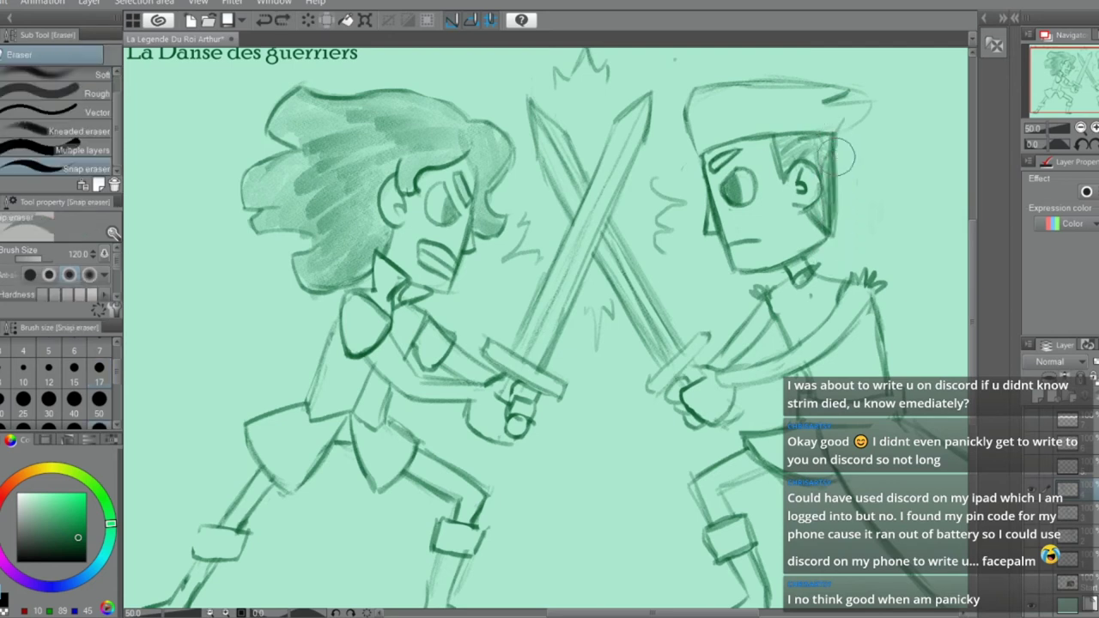
pyautogui.moveTo(841, 156); pyautogui.dragTo(842, 213)
pyautogui.moveTo(839, 149); pyautogui.dragTo(837, 257)
pyautogui.hotkey('ctrl', 'z')
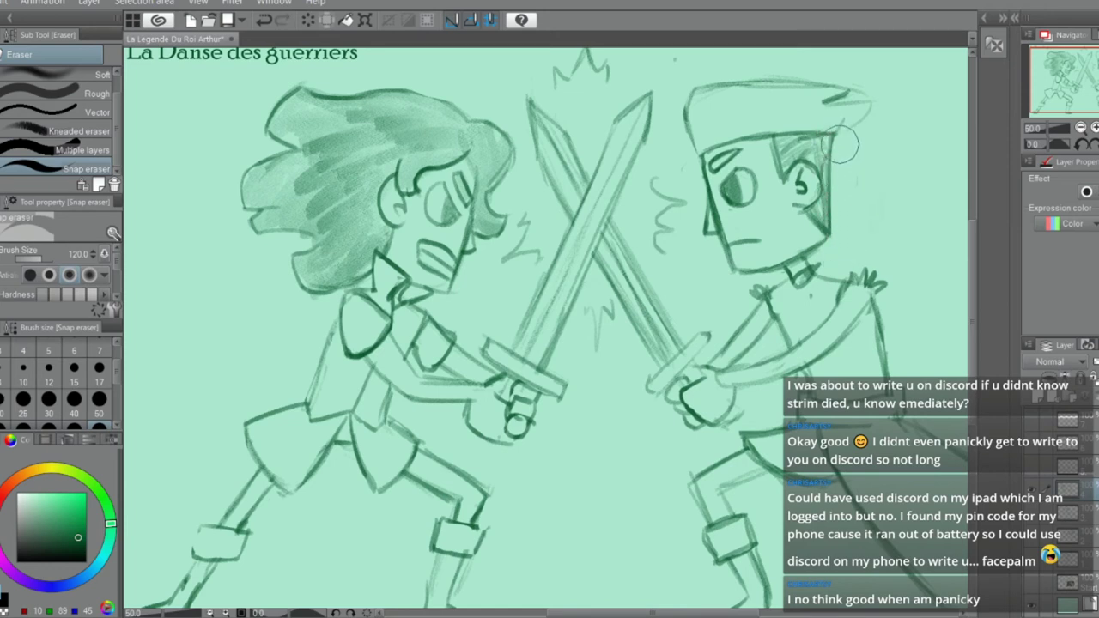
pyautogui.moveTo(842, 147); pyautogui.dragTo(840, 131)
pyautogui.press('p')
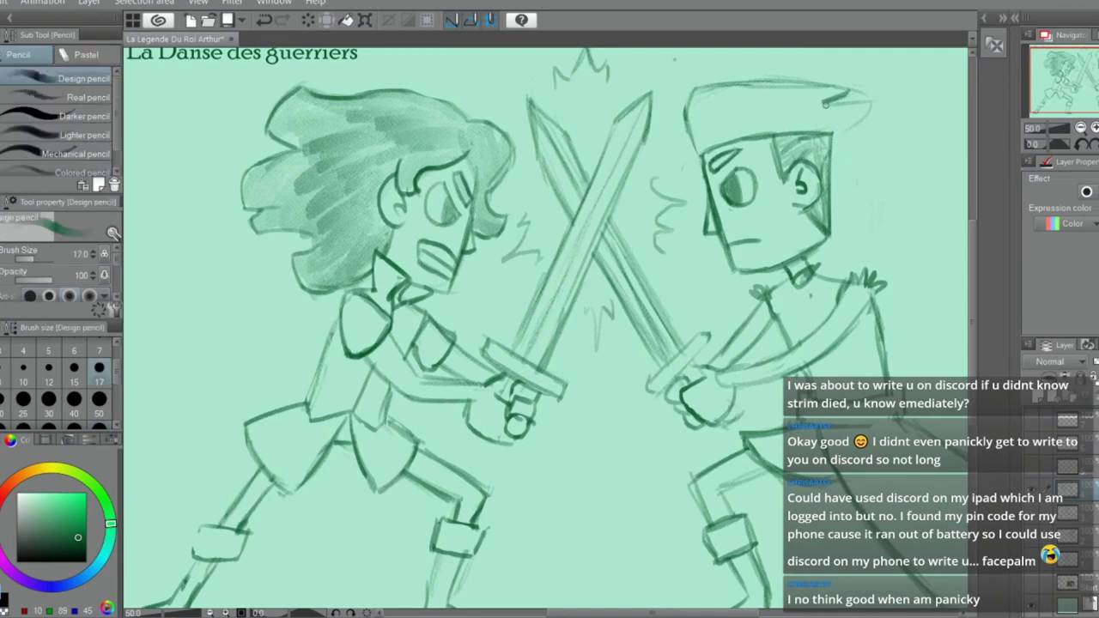
# Redraw the notched pointed tip at the back of the cap and erase the loose lines along its upper edge
pyautogui.moveTo(826, 104)
pyautogui.mouseDown()
pyautogui.moveTo(864, 110)
pyautogui.moveTo(824, 135)
pyautogui.moveTo(868, 110)
pyautogui.mouseUp()
pyautogui.hotkey('ctrl', 'z')
pyautogui.press('e')
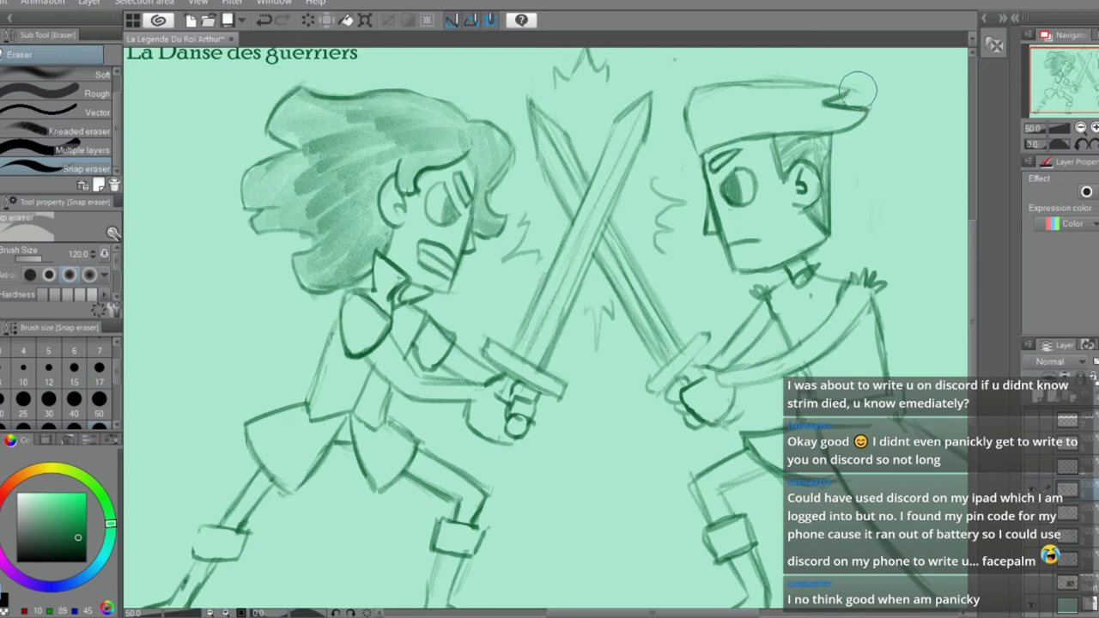
pyautogui.moveTo(802, 87); pyautogui.dragTo(758, 86)
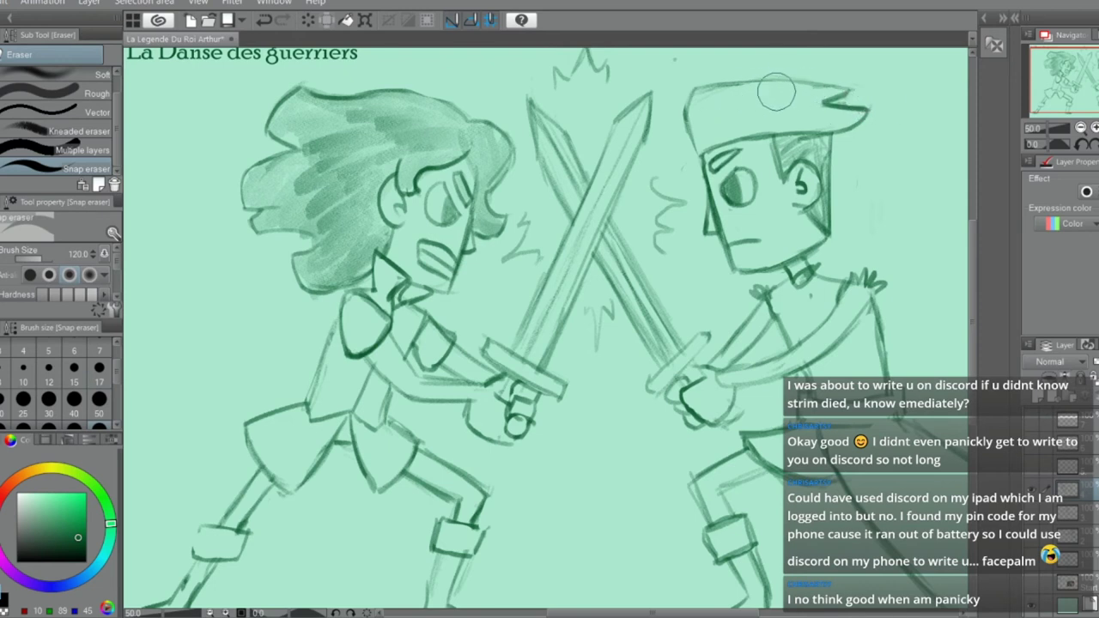
# Draw a small pointed brim at the front of the cap, just above the fighter's forehead
pyautogui.press('p')
pyautogui.moveTo(695, 154)
pyautogui.mouseDown()
pyautogui.moveTo(685, 162)
pyautogui.moveTo(703, 167)
pyautogui.moveTo(685, 169)
pyautogui.moveTo(705, 158)
pyautogui.mouseUp()
pyautogui.hotkey('ctrl', 'z')
pyautogui.hotkey('ctrl', 'z')
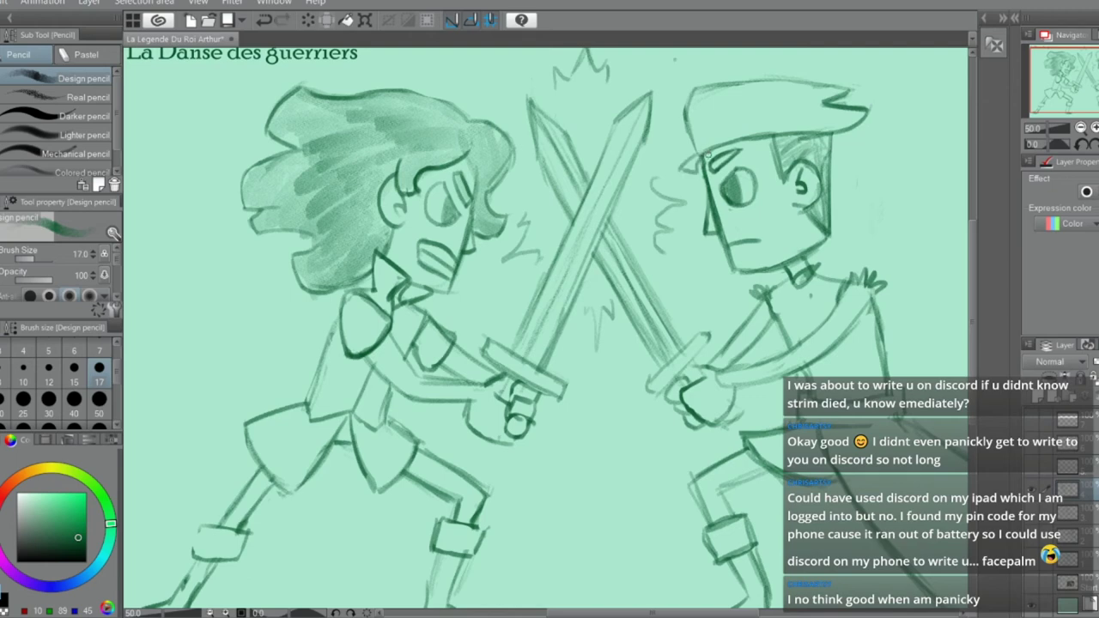
# Redraw the wild-haired fighter's rear boot below the cuff, alternating pencil strokes with erasing of the rough lines
pyautogui.scroll(-2, 717, 162)
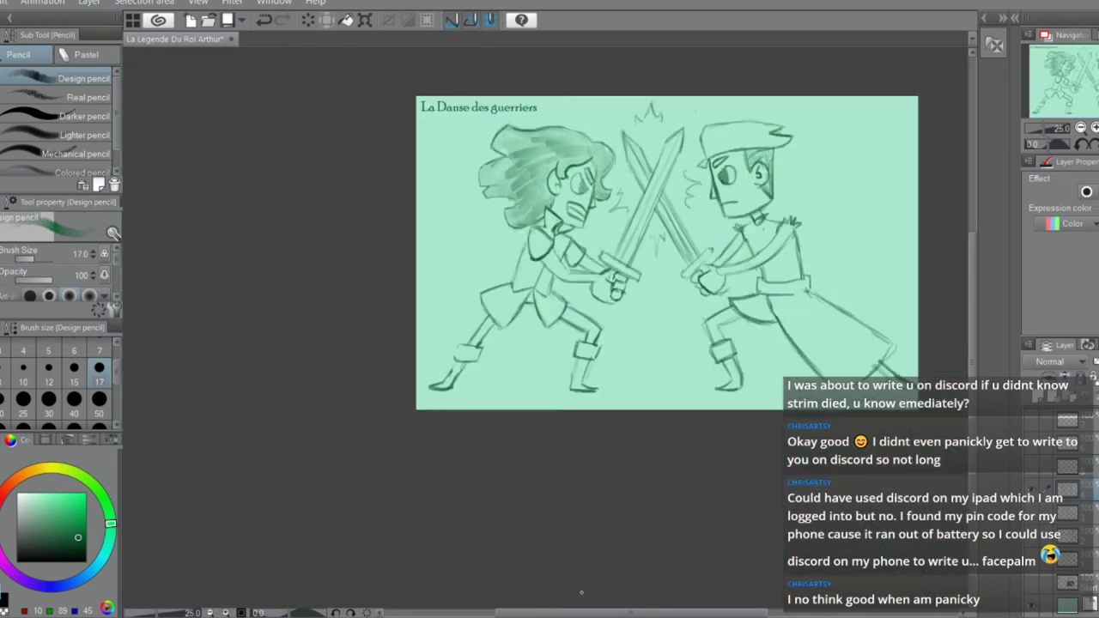
pyautogui.moveTo(602, 611); pyautogui.dragTo(623, 594)
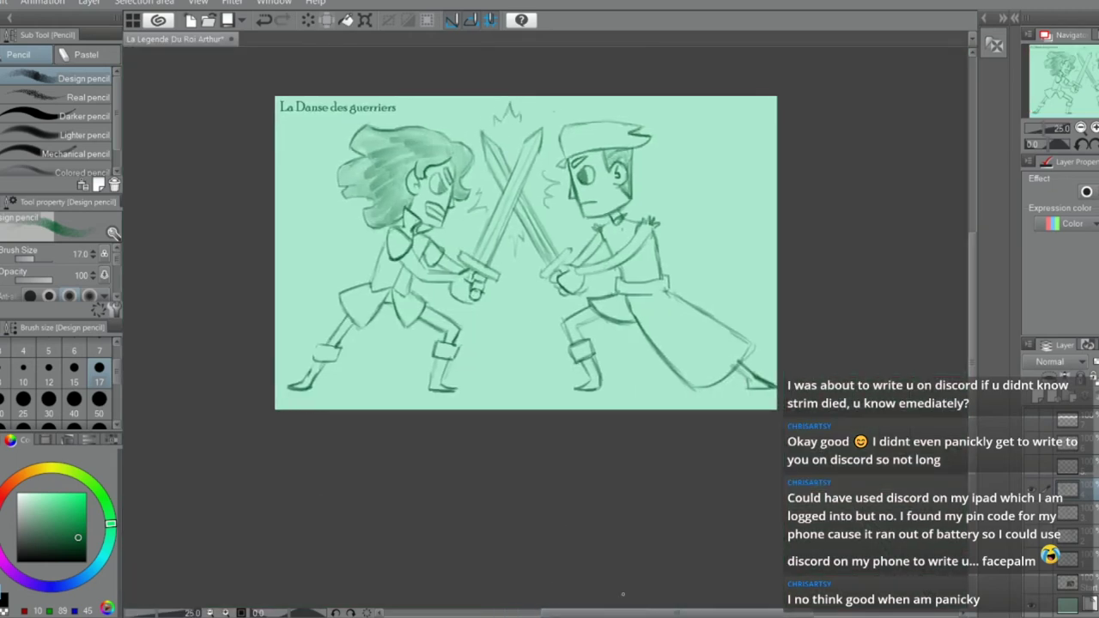
pyautogui.moveTo(971, 337); pyautogui.dragTo(971, 324)
pyautogui.scroll(1, 530, 335)
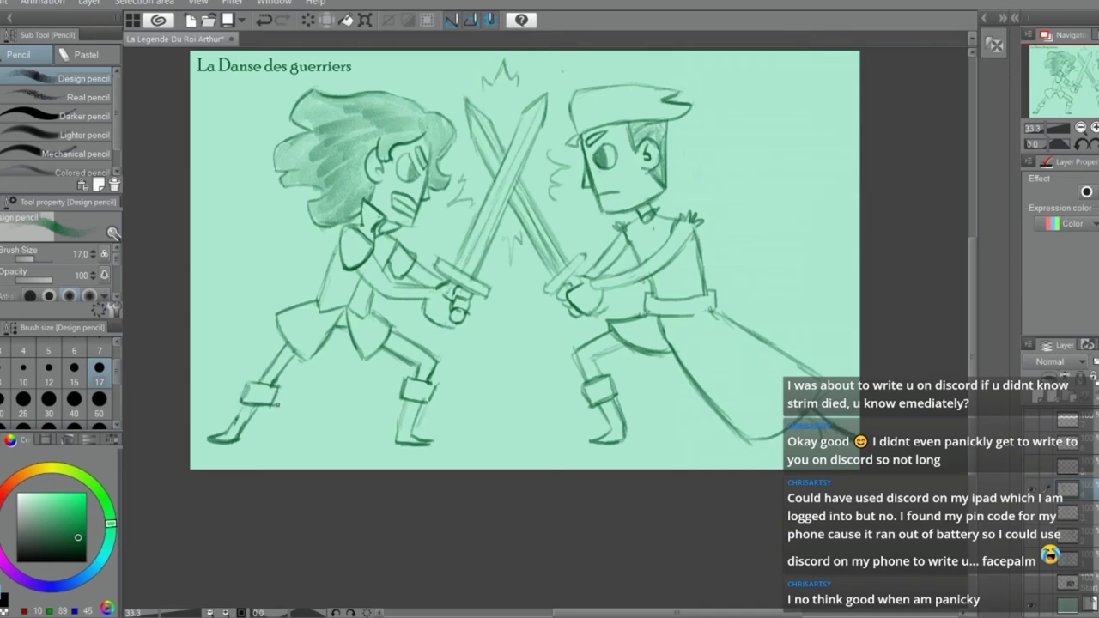
pyautogui.press('e')
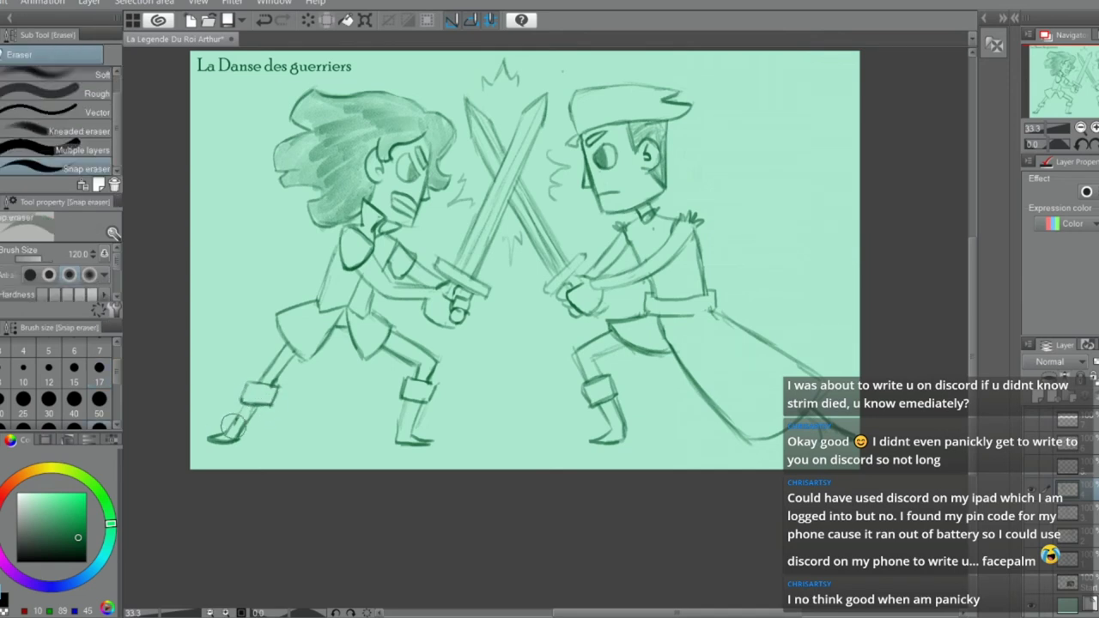
pyautogui.press('p')
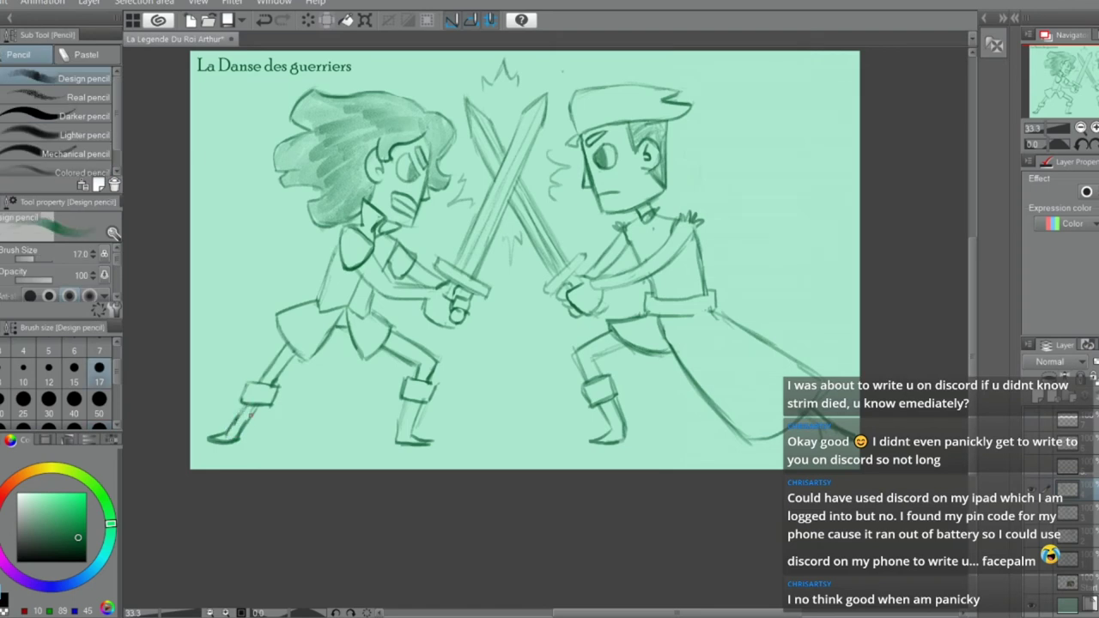
pyautogui.press('e')
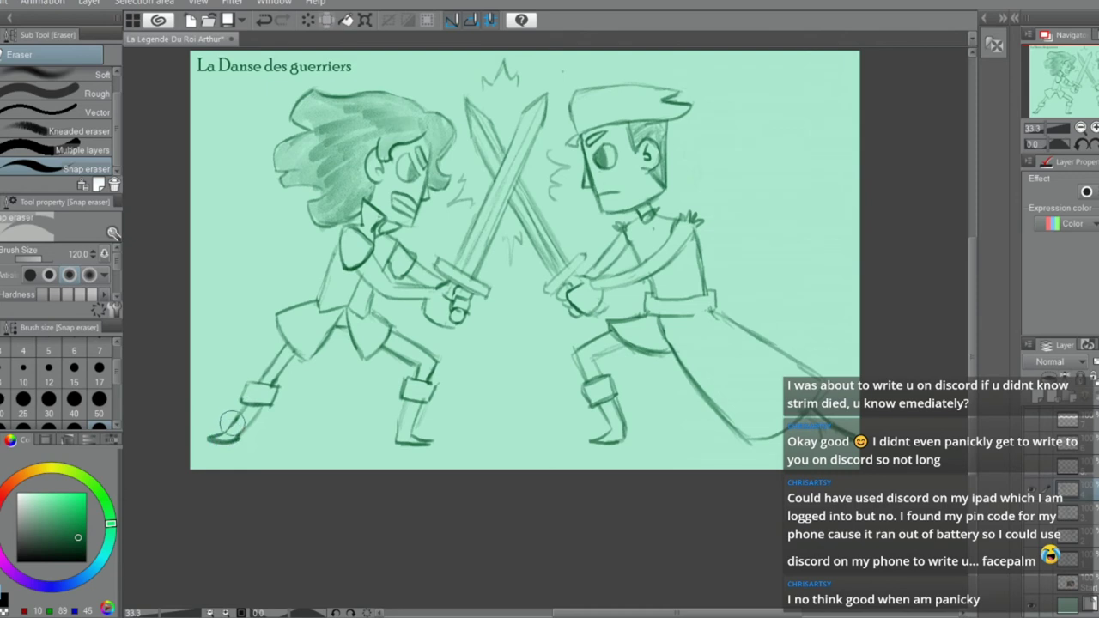
pyautogui.press('p')
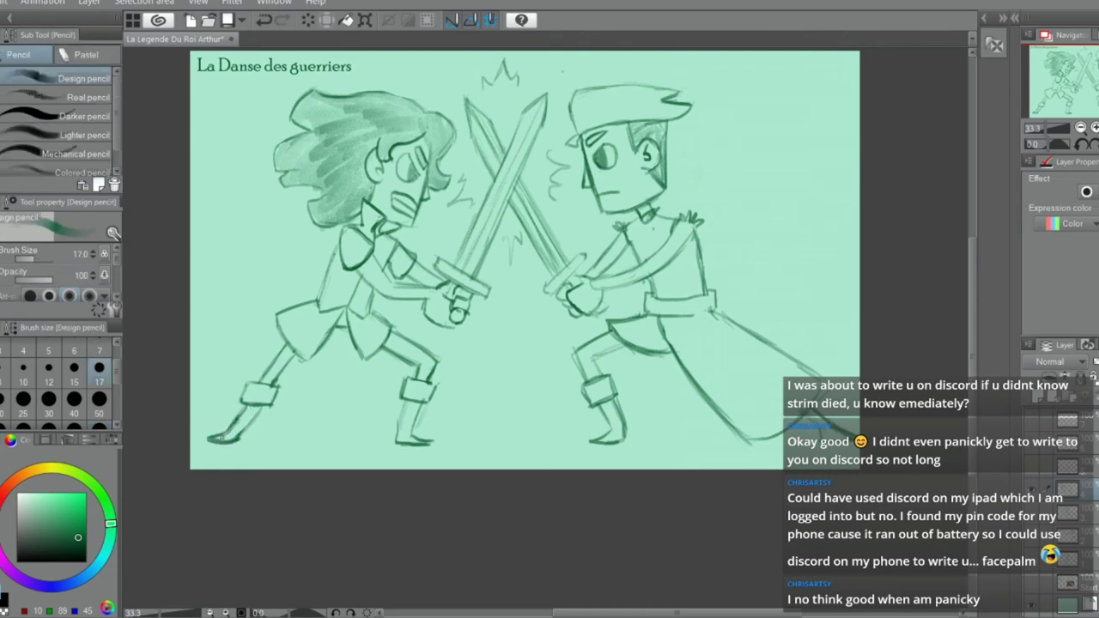
pyautogui.press('e')
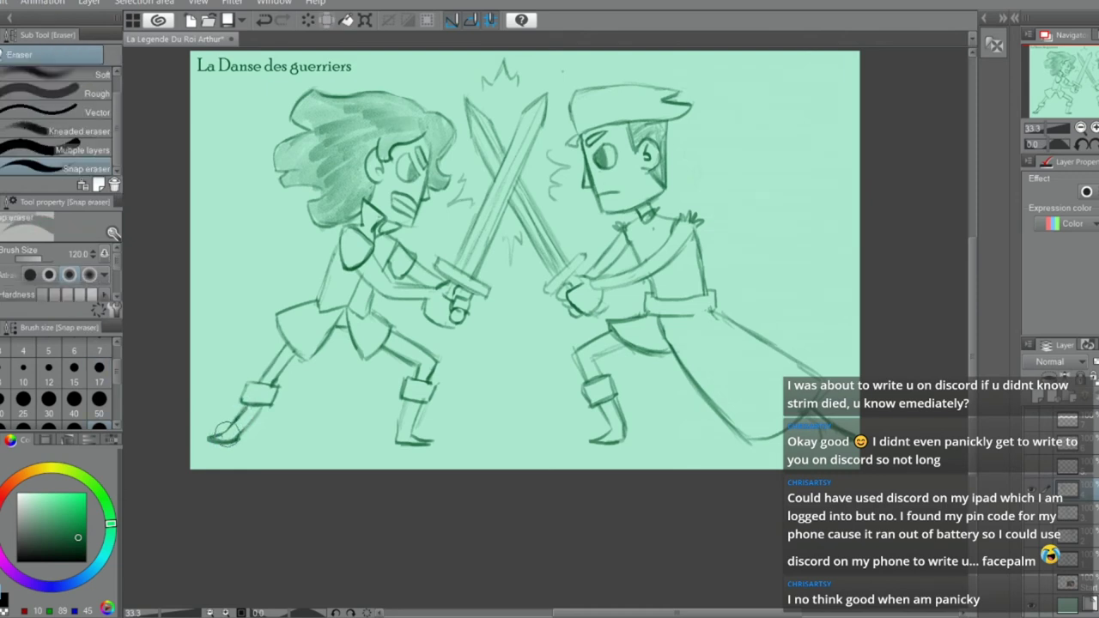
pyautogui.press('p')
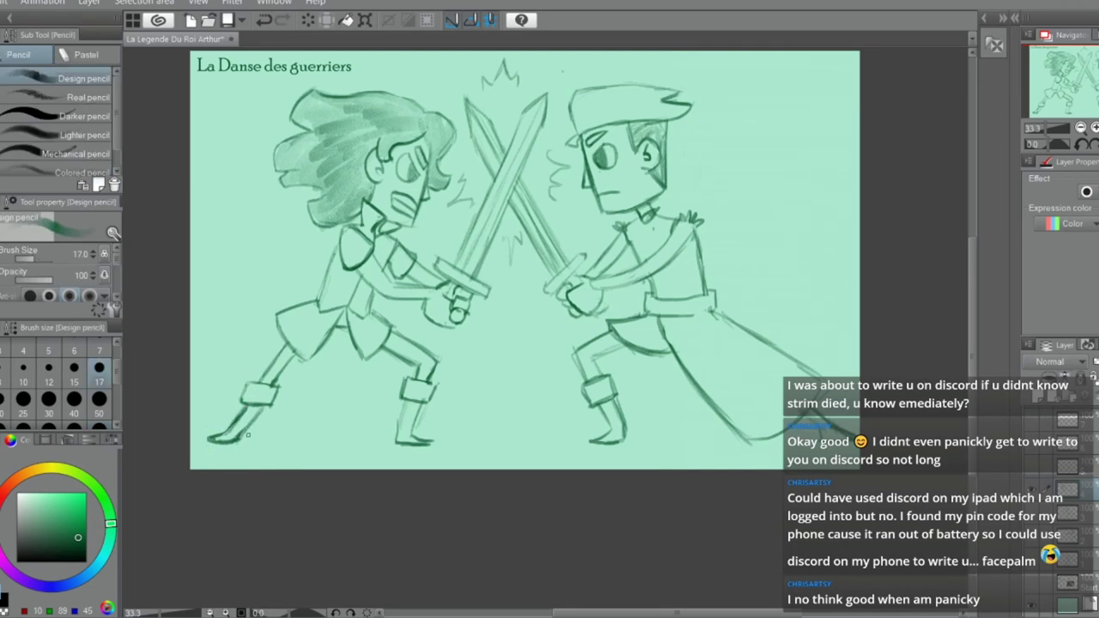
# Clean up the wild-haired fighter's front boot and darken its outline between the cuff and the foot
pyautogui.press('e')
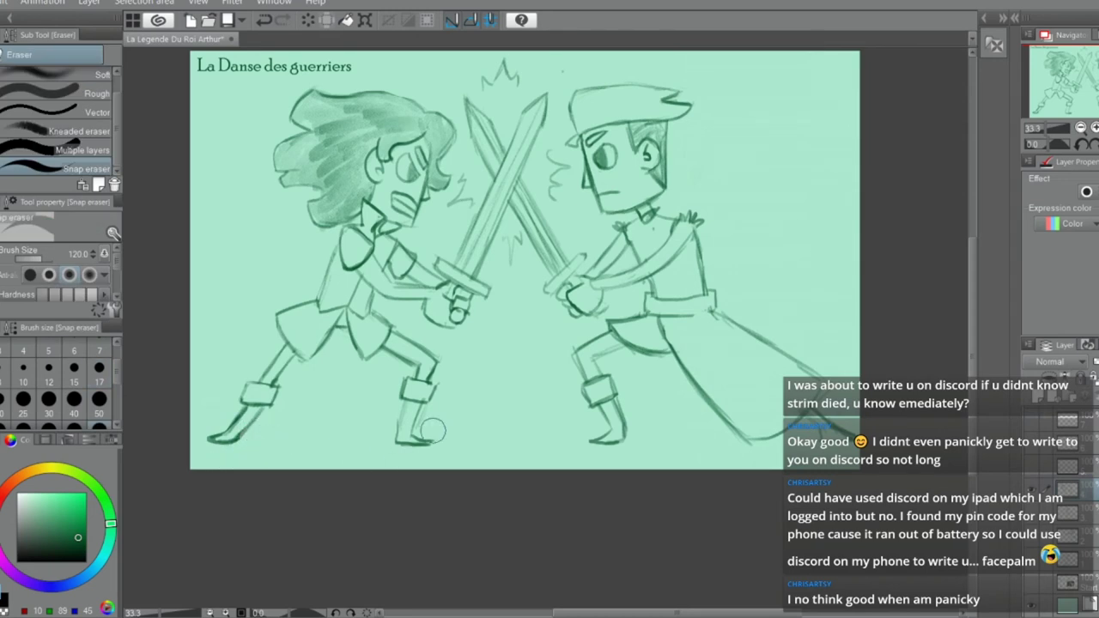
pyautogui.press('p')
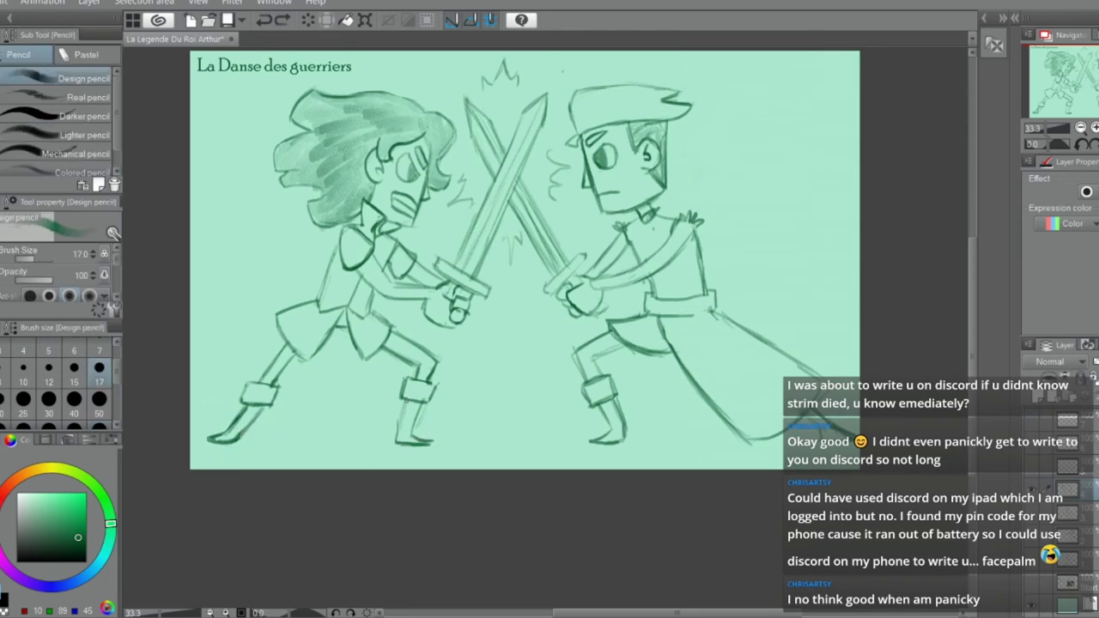
pyautogui.press('e')
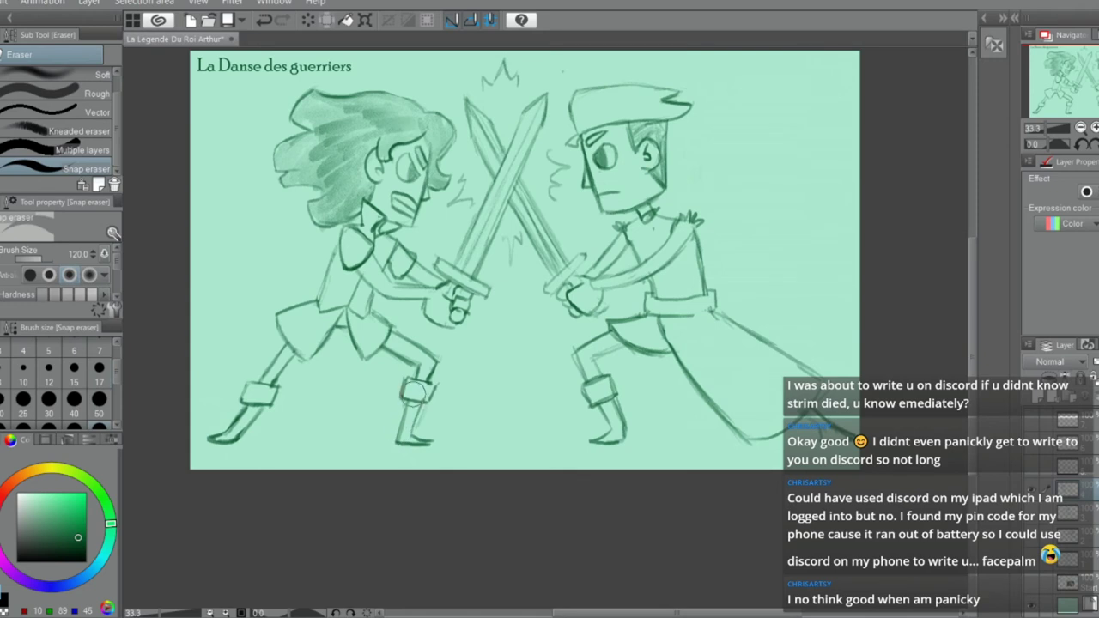
# Erase the wild-haired fighter's rear boot below the cuff and redraw it as a longer straight boot with a flat pointed foot
pyautogui.moveTo(245, 416)
pyautogui.mouseDown()
pyautogui.moveTo(260, 418)
pyautogui.moveTo(221, 442)
pyautogui.moveTo(247, 421)
pyautogui.moveTo(235, 412)
pyautogui.moveTo(227, 440)
pyautogui.moveTo(233, 422)
pyautogui.moveTo(222, 436)
pyautogui.moveTo(250, 420)
pyautogui.moveTo(227, 444)
pyautogui.mouseUp()
pyautogui.press('p')
pyautogui.hotkey('ctrl', 'z')
pyautogui.hotkey('ctrl', 'z')
pyautogui.hotkey('ctrl', 'z')
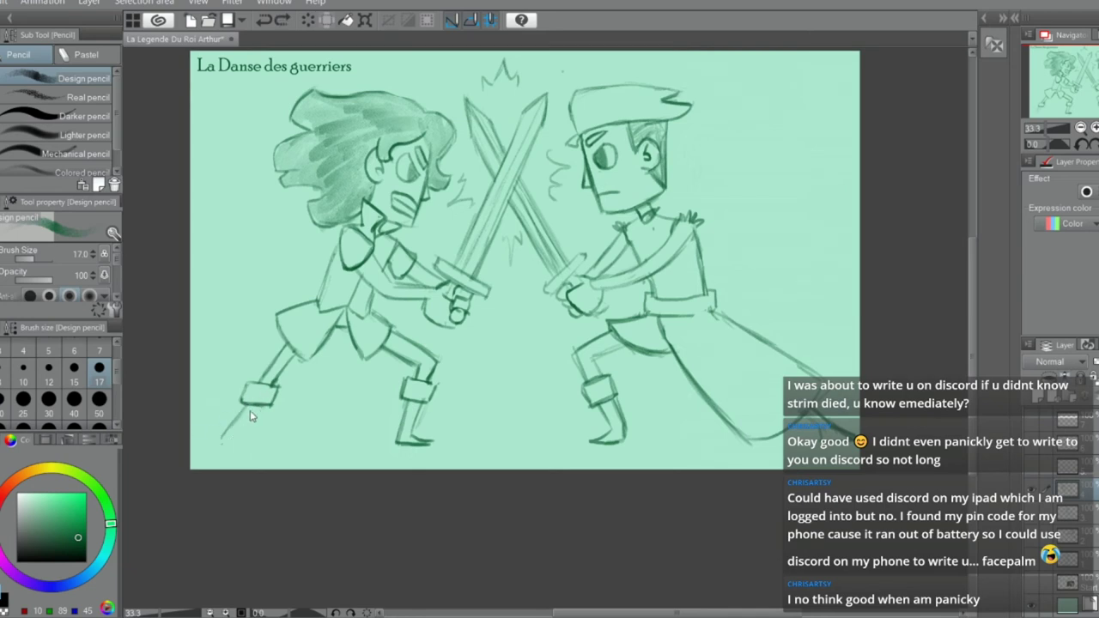
pyautogui.moveTo(243, 405); pyautogui.dragTo(213, 445)
pyautogui.moveTo(267, 390); pyautogui.dragTo(258, 402)
pyautogui.moveTo(256, 405)
pyautogui.mouseDown()
pyautogui.moveTo(235, 433)
pyautogui.moveTo(250, 412)
pyautogui.moveTo(197, 446)
pyautogui.mouseUp()
pyautogui.hotkey('ctrl', 'z')
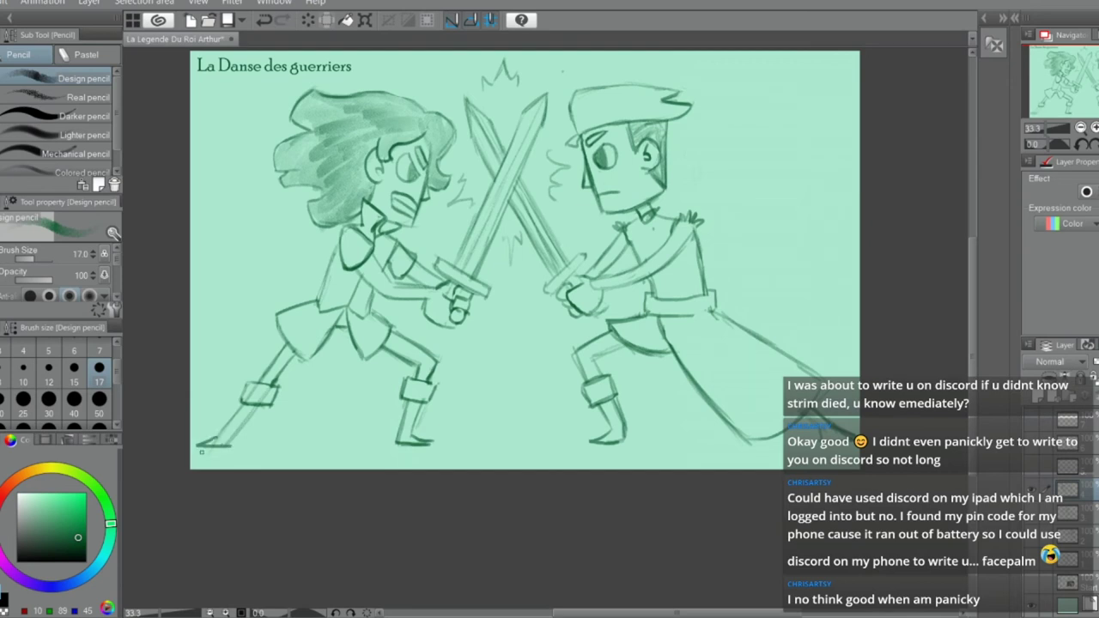
pyautogui.press('e')
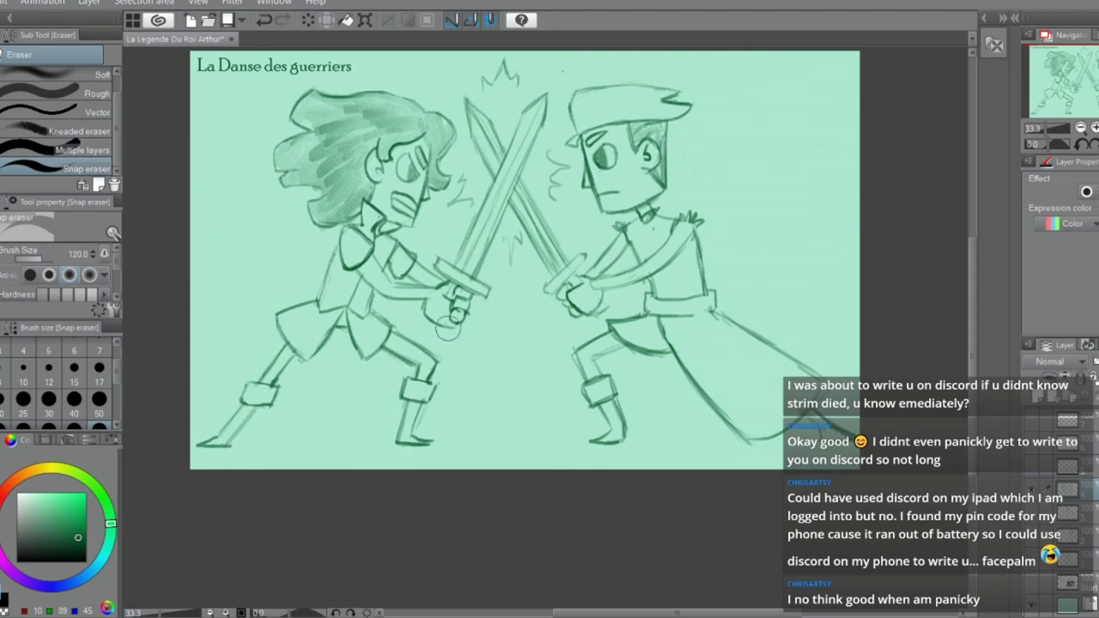
pyautogui.press('p')
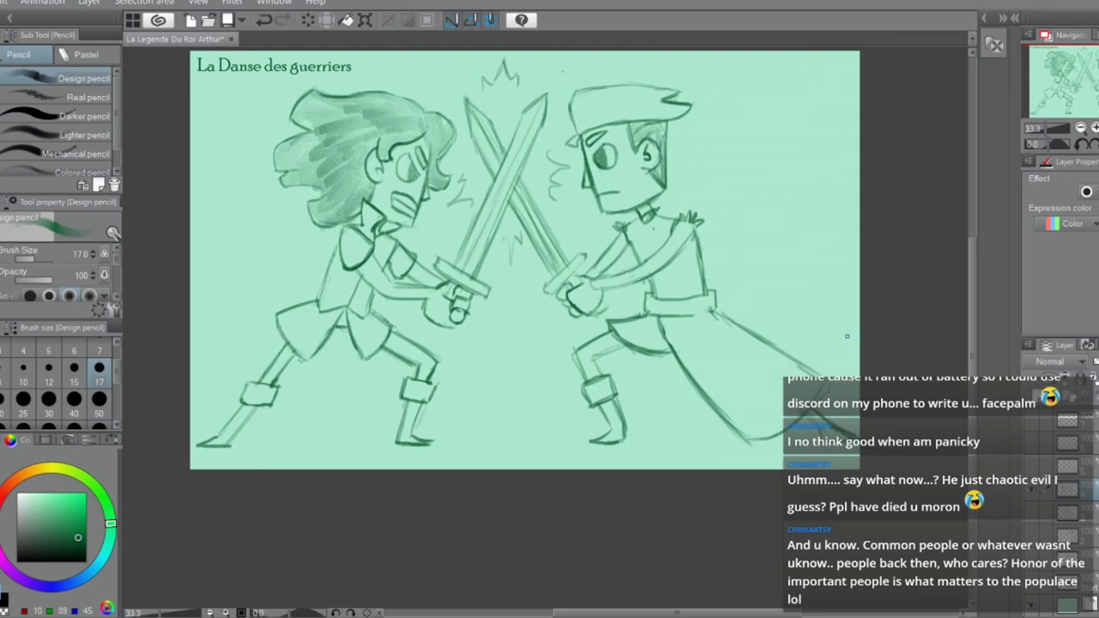
pyautogui.scroll(2, 972, 339)
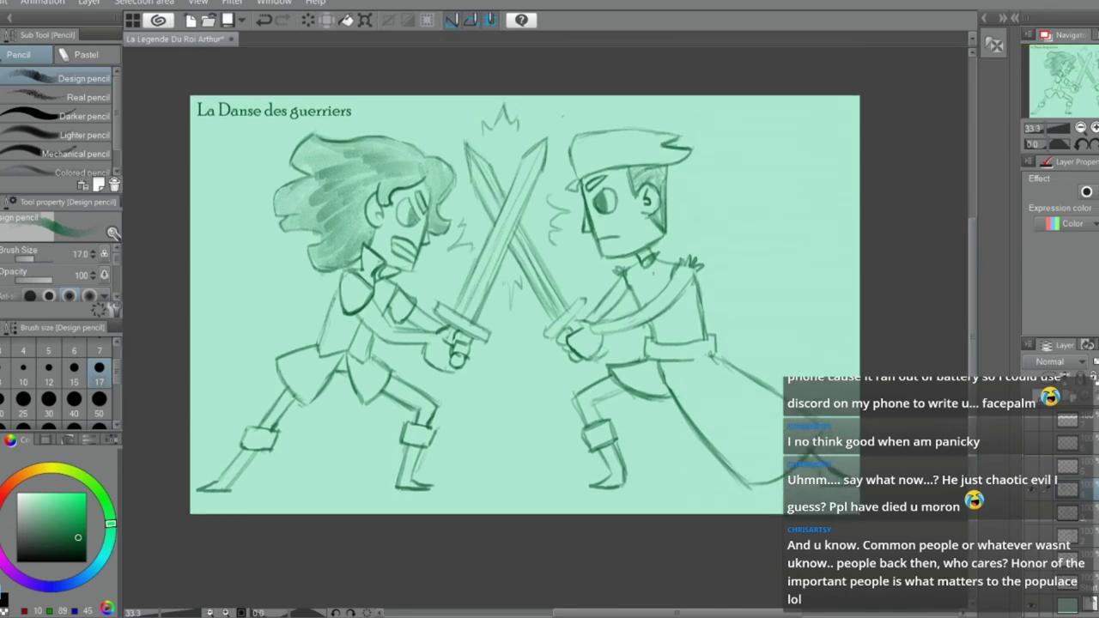
pyautogui.press('r')
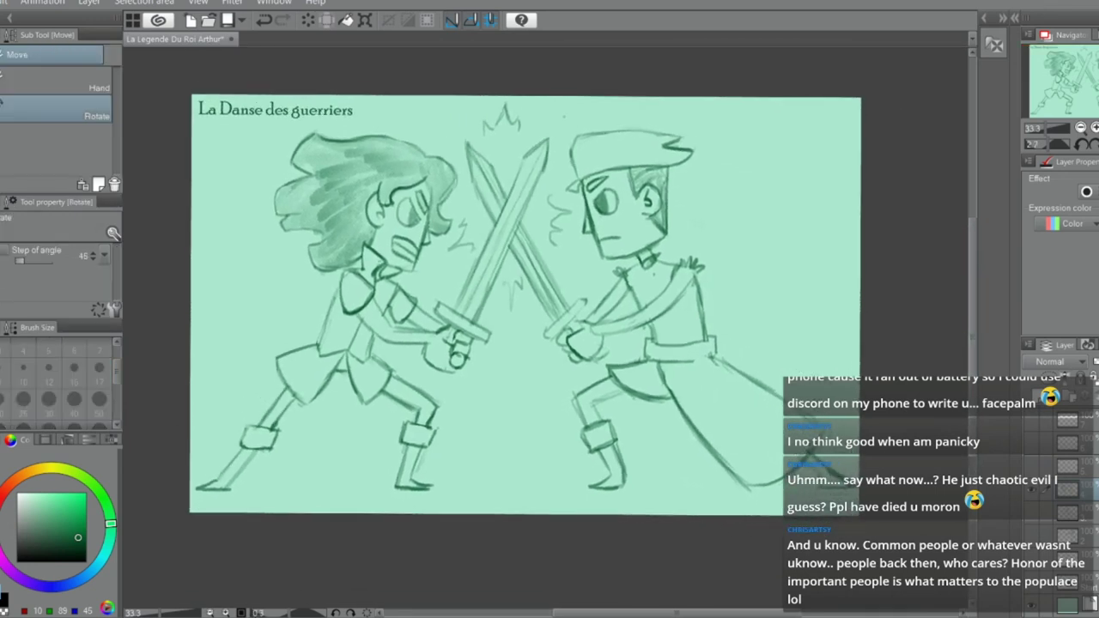
# Clean up the lower edge of the capped fighter's wide rear leg beside the foot, alternating erasing with pencil strokes
pyautogui.press('e')
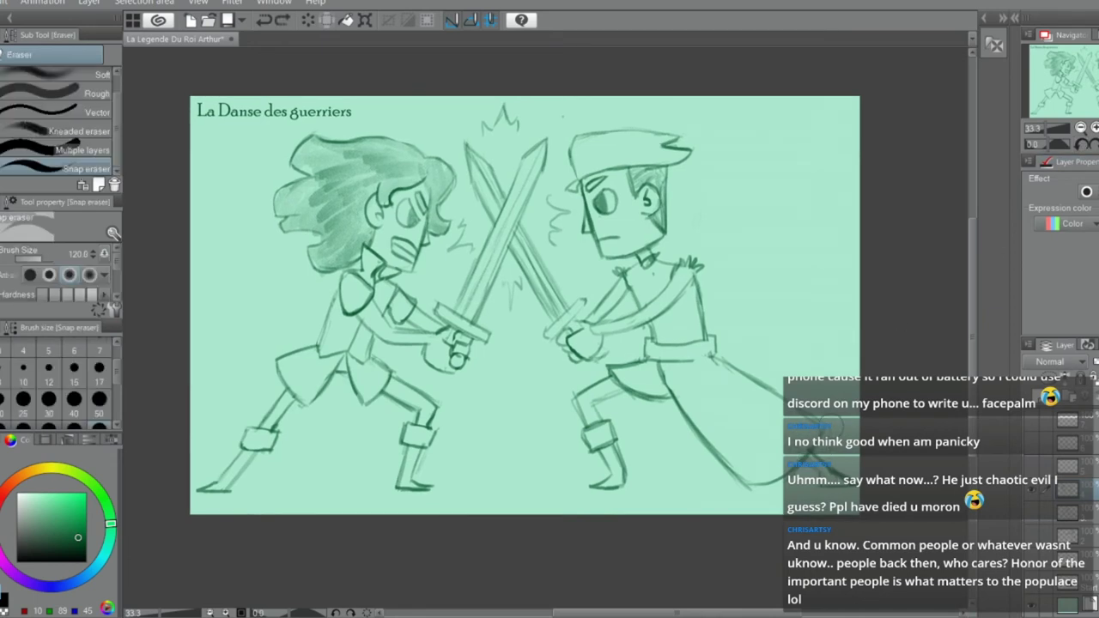
pyautogui.press('p')
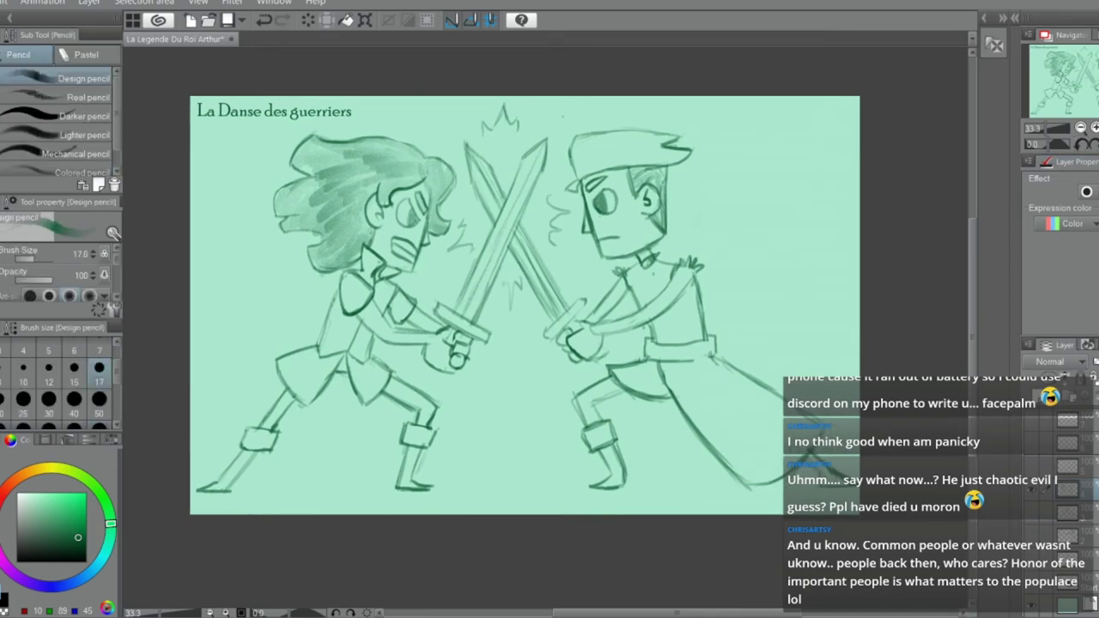
pyautogui.press('e')
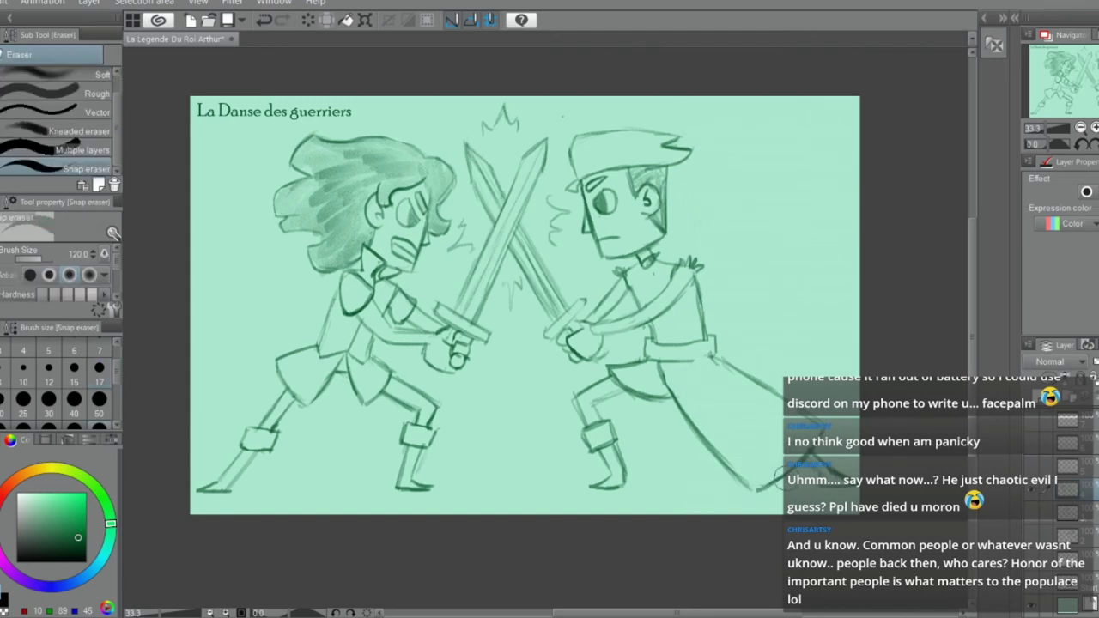
pyautogui.press('p')
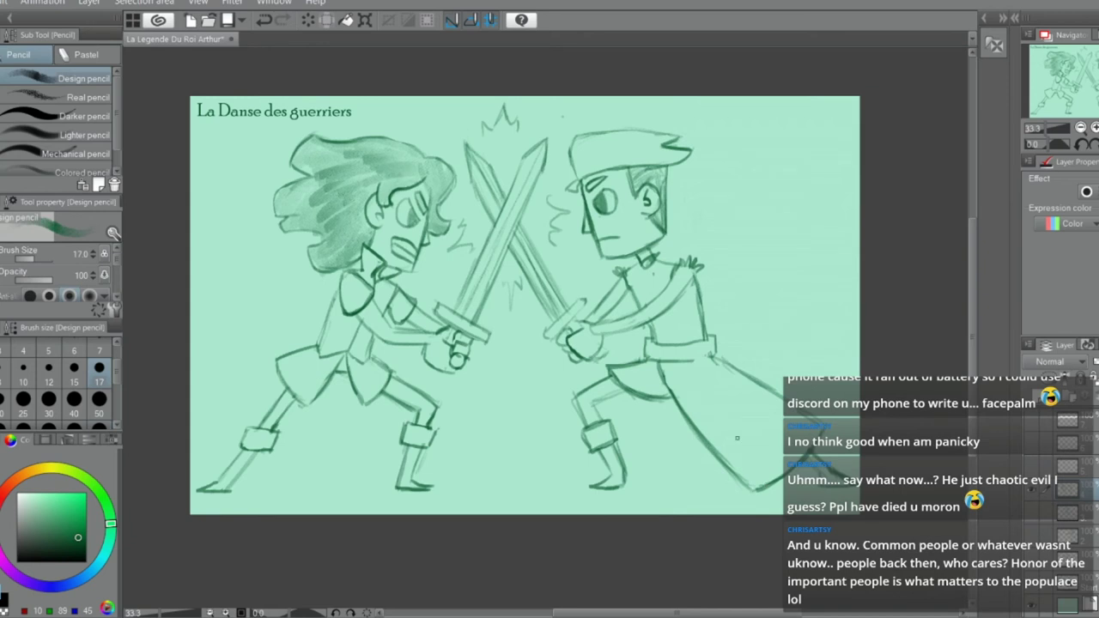
pyautogui.moveTo(666, 382); pyautogui.dragTo(714, 479)
pyautogui.hotkey('ctrl', 'z')
pyautogui.moveTo(672, 384); pyautogui.dragTo(701, 434)
pyautogui.moveTo(662, 383)
pyautogui.mouseDown()
pyautogui.moveTo(691, 449)
pyautogui.moveTo(739, 489)
pyautogui.mouseUp()
pyautogui.hotkey('ctrl', 'z')
pyautogui.hotkey('ctrl', 'z')
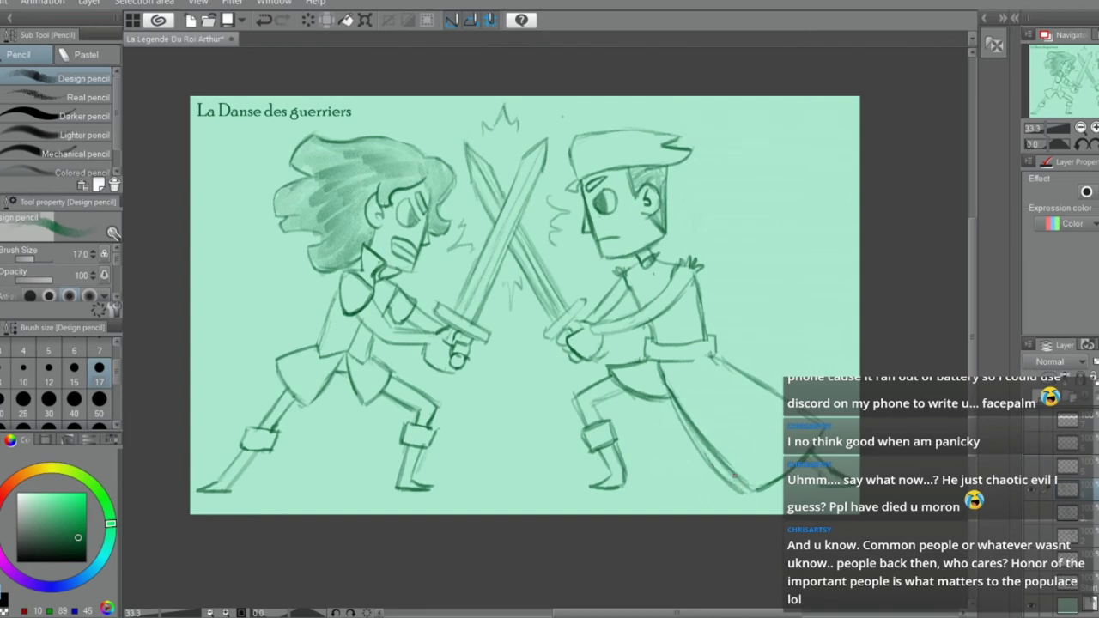
# Erase the front outline of the capped fighter's rear leg and redraw it as one long curve from tunic hem to ground
pyautogui.press('e')
pyautogui.moveTo(672, 382)
pyautogui.mouseDown()
pyautogui.moveTo(737, 479)
pyautogui.moveTo(721, 468)
pyautogui.mouseUp()
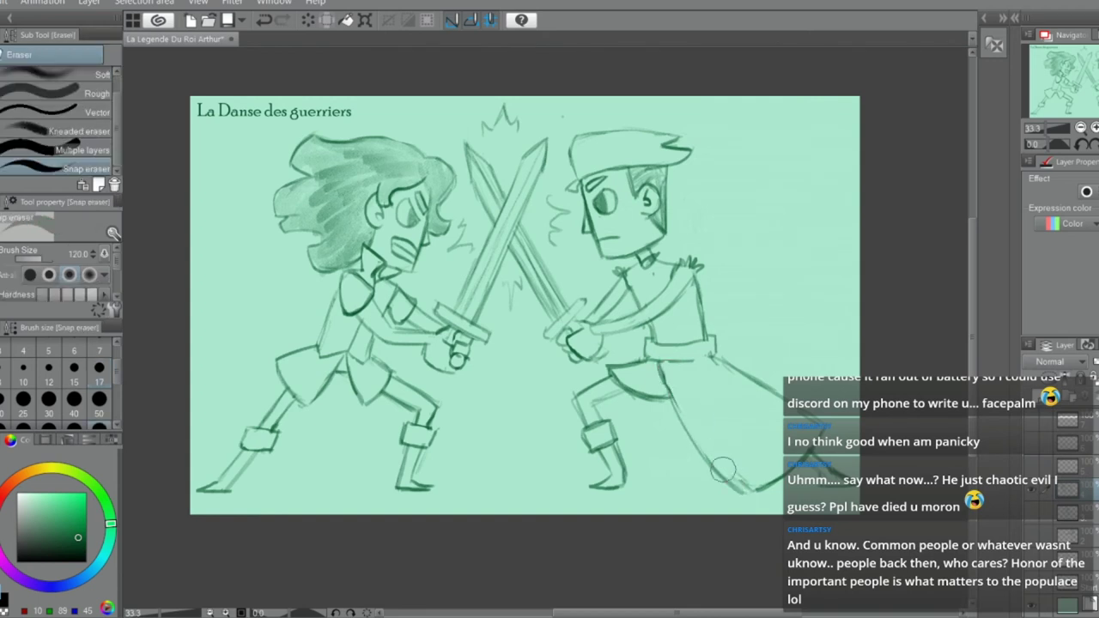
pyautogui.moveTo(676, 384)
pyautogui.mouseDown()
pyautogui.moveTo(702, 453)
pyautogui.moveTo(702, 435)
pyautogui.moveTo(736, 473)
pyautogui.mouseUp()
pyautogui.press('p')
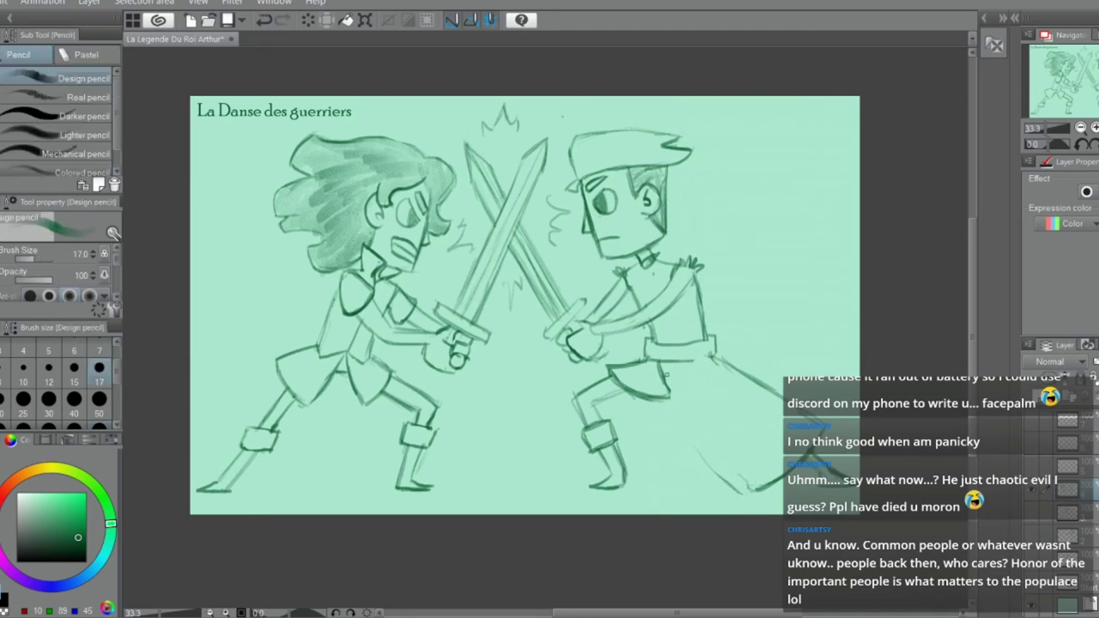
pyautogui.moveTo(669, 394); pyautogui.dragTo(731, 489)
pyautogui.moveTo(696, 445); pyautogui.dragTo(739, 493)
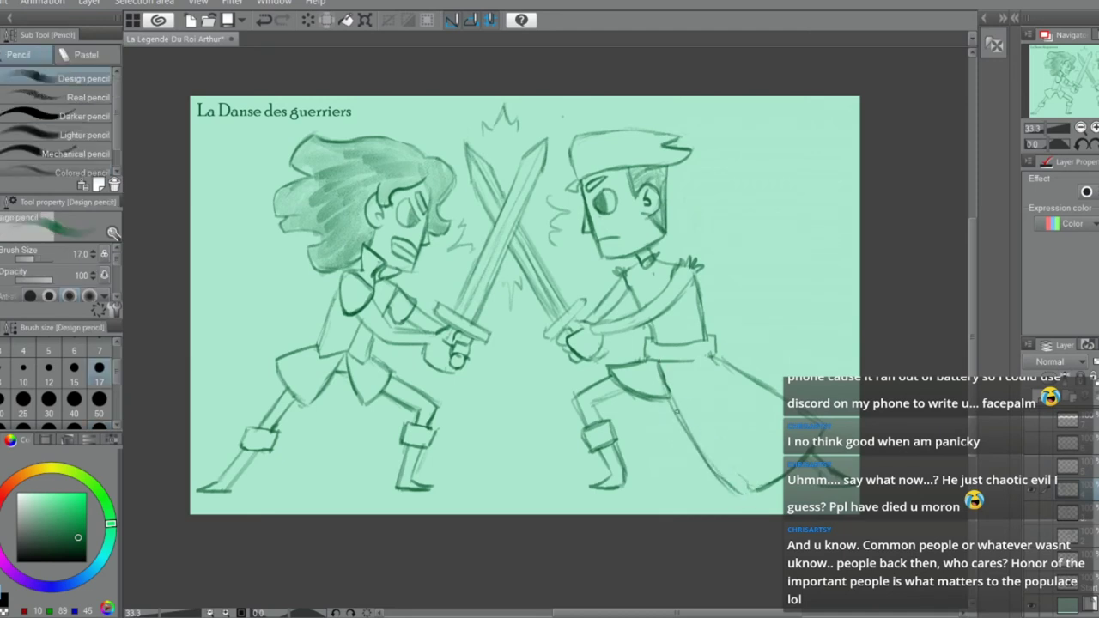
pyautogui.moveTo(663, 379)
pyautogui.mouseDown()
pyautogui.moveTo(709, 471)
pyautogui.moveTo(750, 491)
pyautogui.moveTo(771, 486)
pyautogui.mouseUp()
# Clean up the capped fighter's belt, redrawing its front and back ends and erasing stray lines around the waist
pyautogui.press('e')
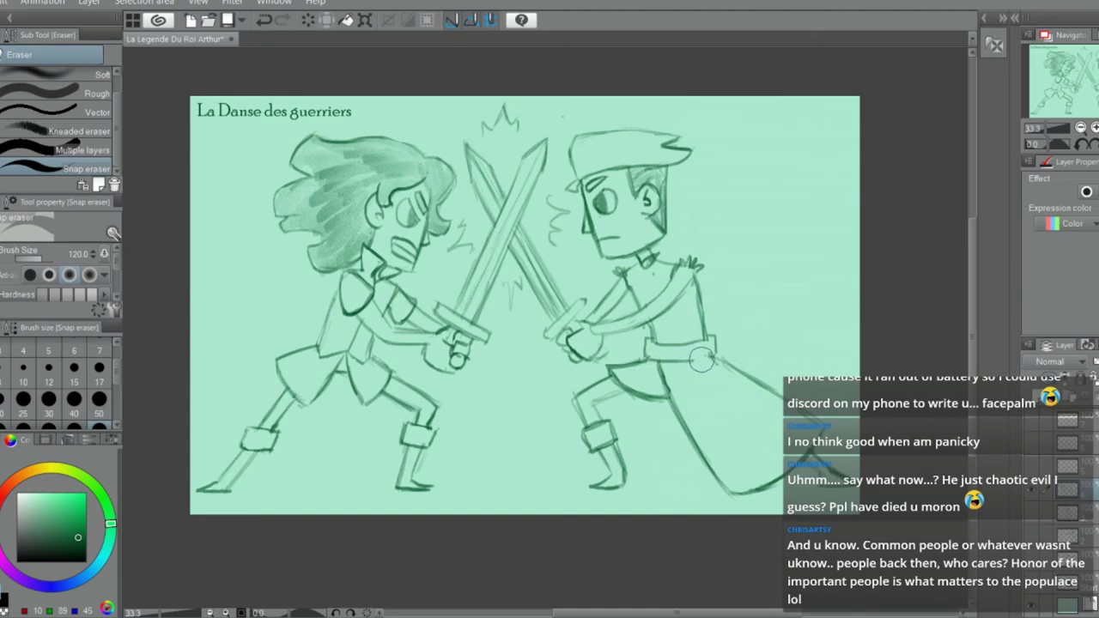
pyautogui.press('p')
pyautogui.scroll(1, 710, 360)
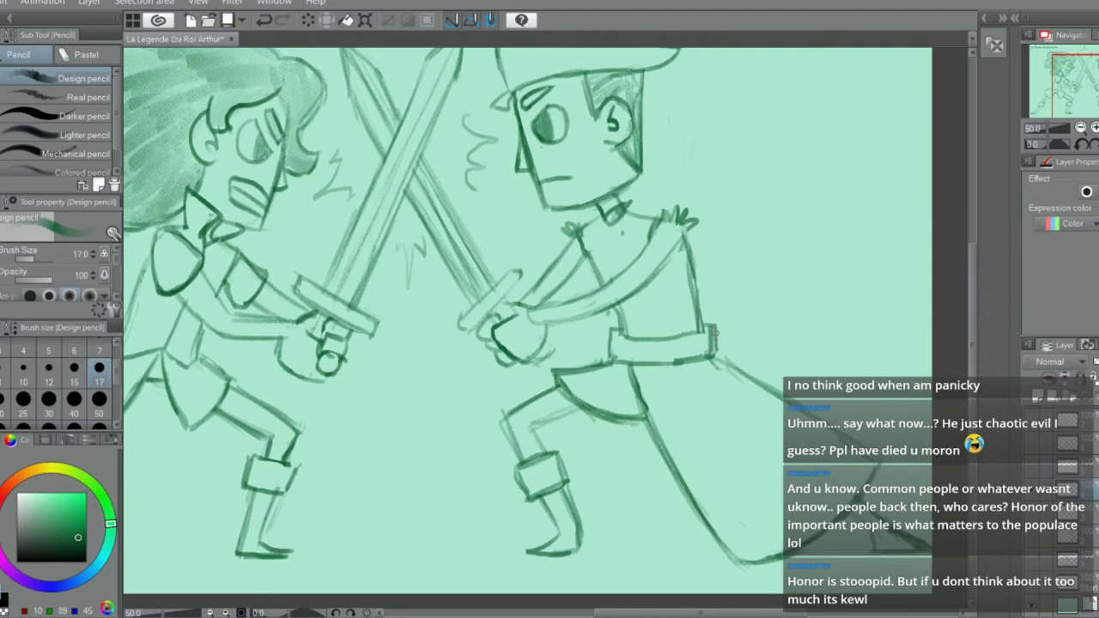
pyautogui.press('e')
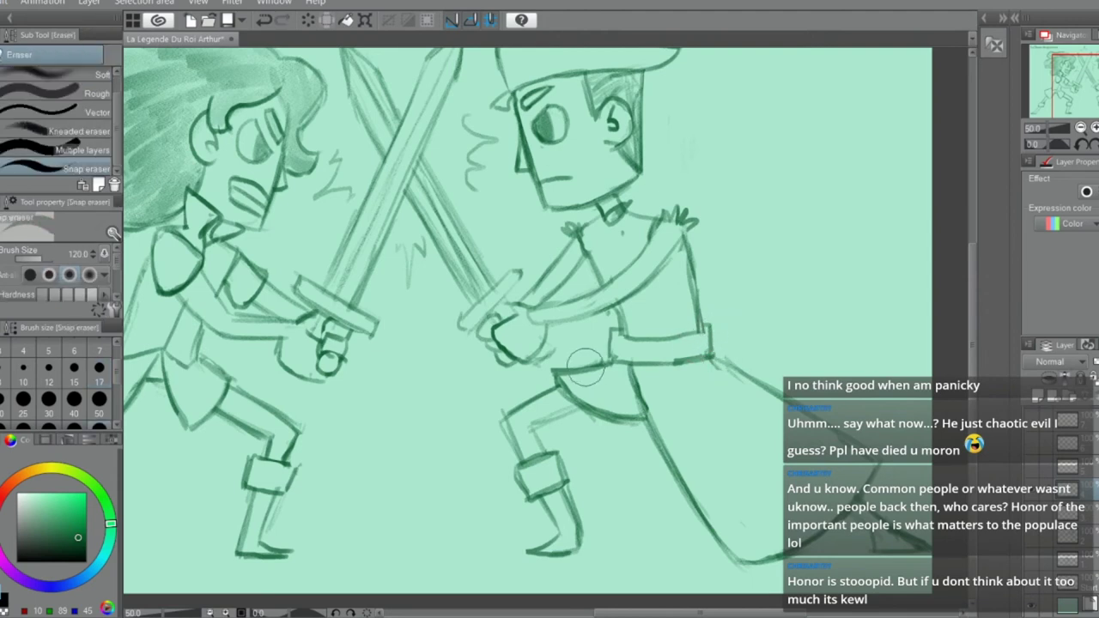
pyautogui.press('p')
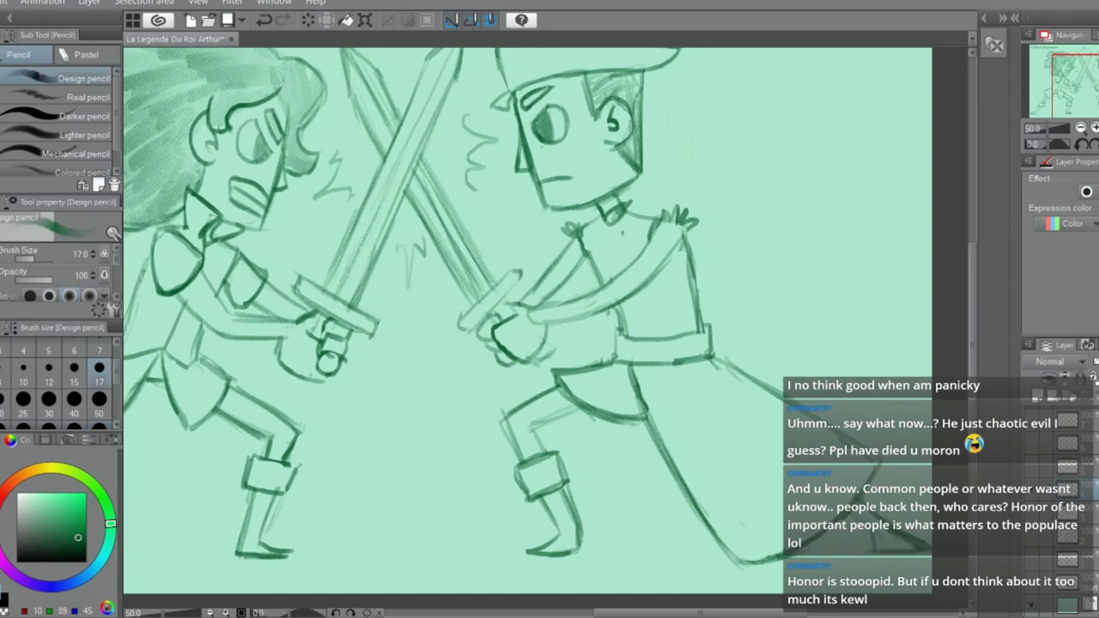
pyautogui.press('e')
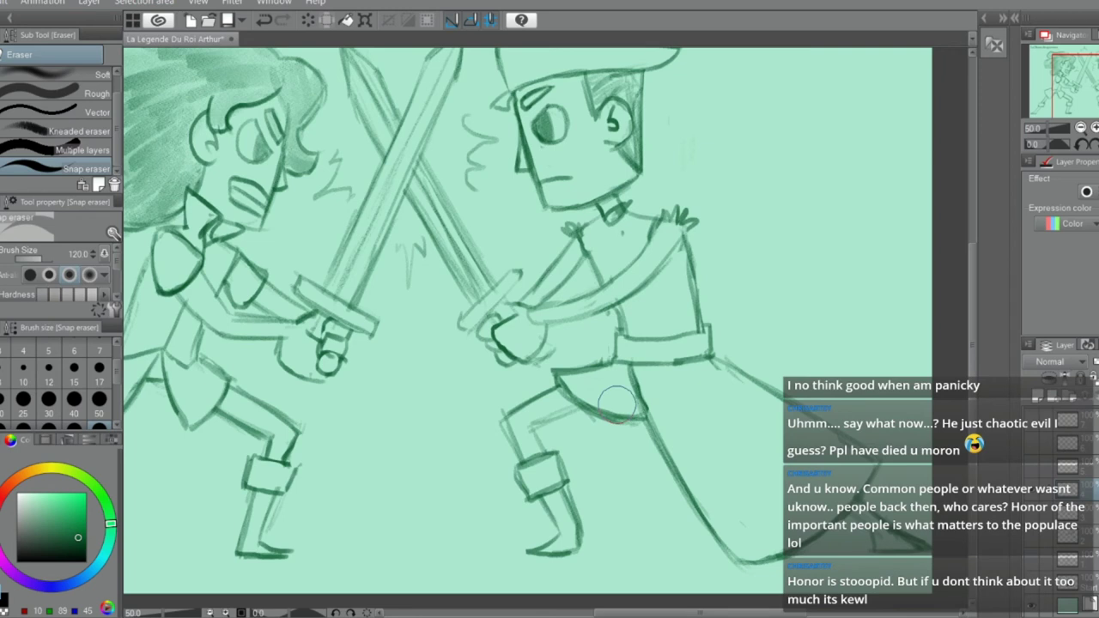
pyautogui.moveTo(616, 402); pyautogui.dragTo(618, 397)
pyautogui.scroll(-1, 617, 399)
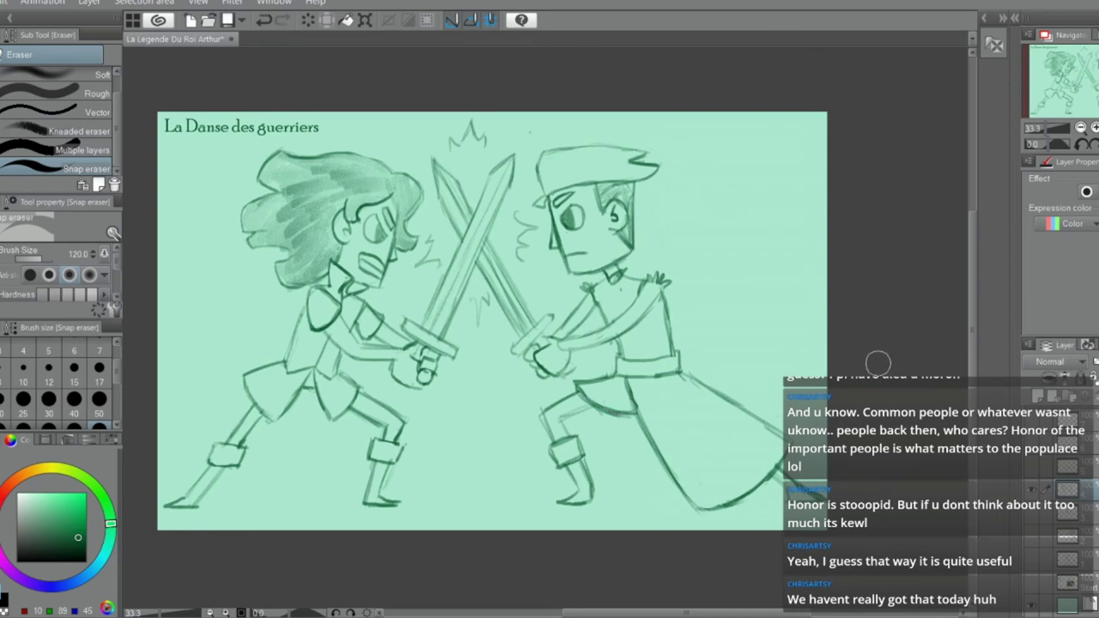
# Hide the duel scene, show the "Rêver l'impossible" page and make its empty sketch layer active for drawing
pyautogui.click(1033, 491)
pyautogui.click(1034, 475)
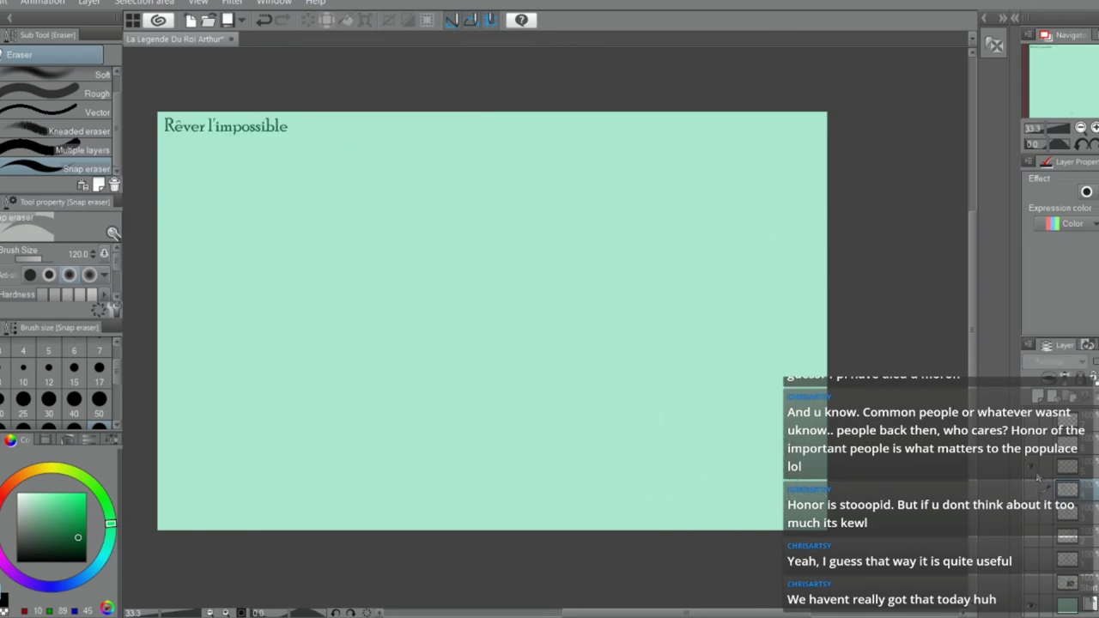
pyautogui.press('p')
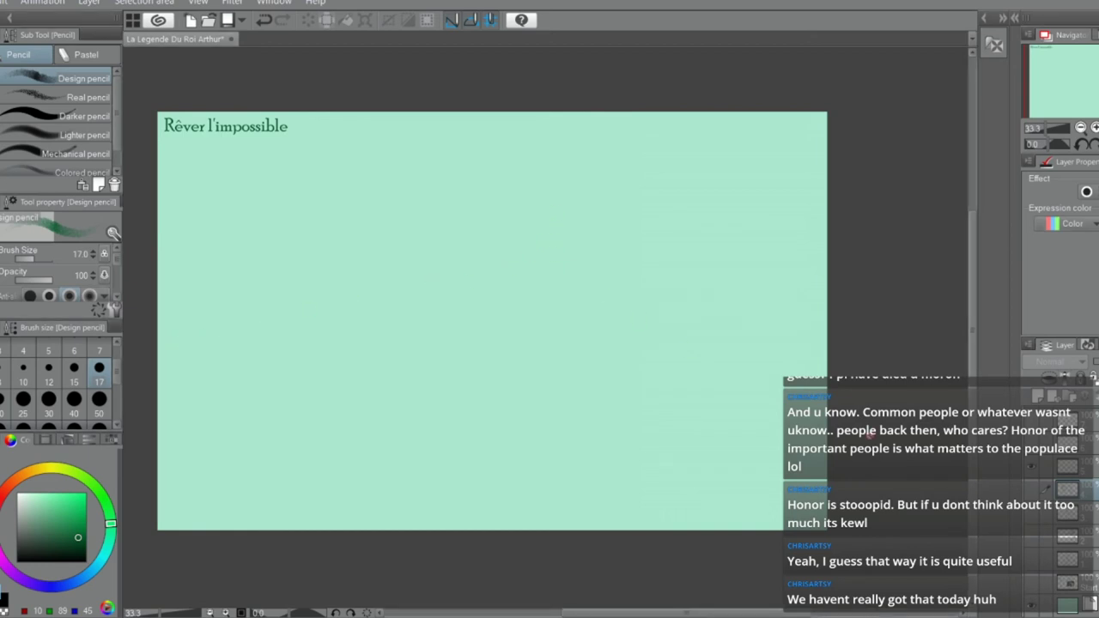
pyautogui.click(1073, 466)
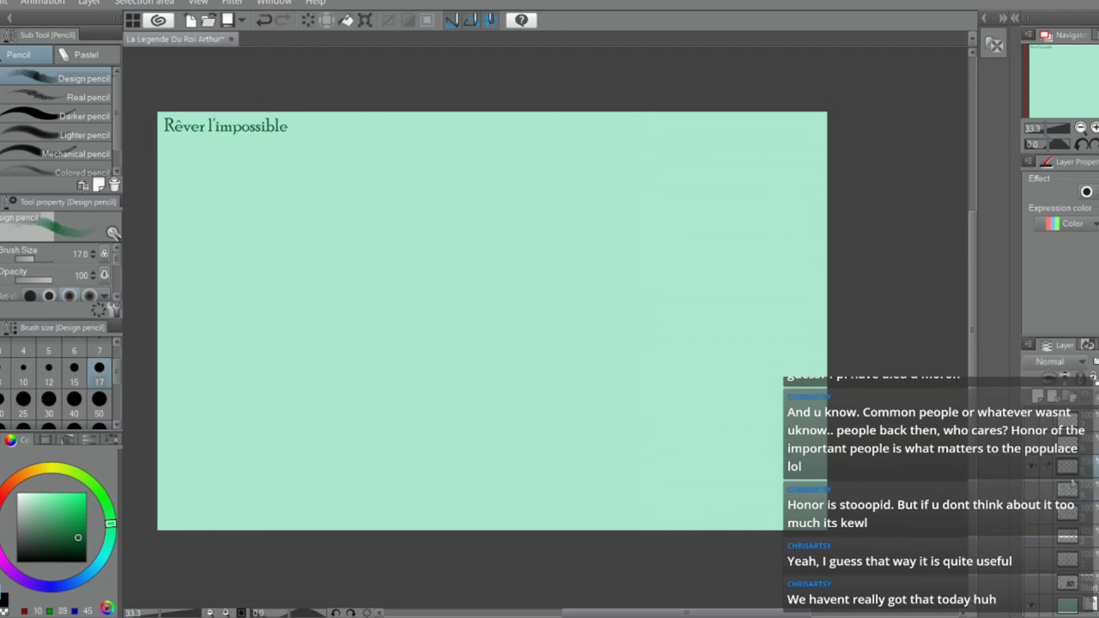
# Sketch a light circle for a new character's head with a slanted face side line, and erase the circle's overlapping lower curve
pyautogui.moveTo(448, 185)
pyautogui.mouseDown()
pyautogui.moveTo(493, 219)
pyautogui.moveTo(618, 242)
pyautogui.mouseUp()
pyautogui.hotkey('ctrl', 'z')
pyautogui.moveTo(549, 204); pyautogui.dragTo(581, 238)
pyautogui.moveTo(554, 176); pyautogui.dragTo(604, 239)
pyautogui.moveTo(549, 206); pyautogui.dragTo(556, 282)
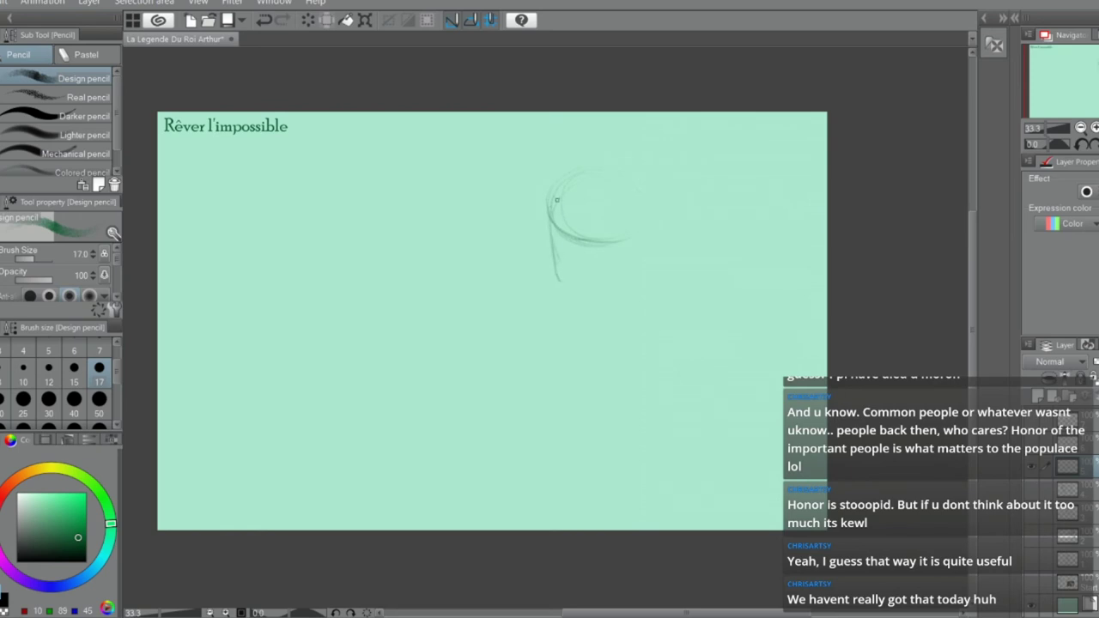
pyautogui.scroll(1, 556, 186)
pyautogui.moveTo(542, 208); pyautogui.dragTo(564, 338)
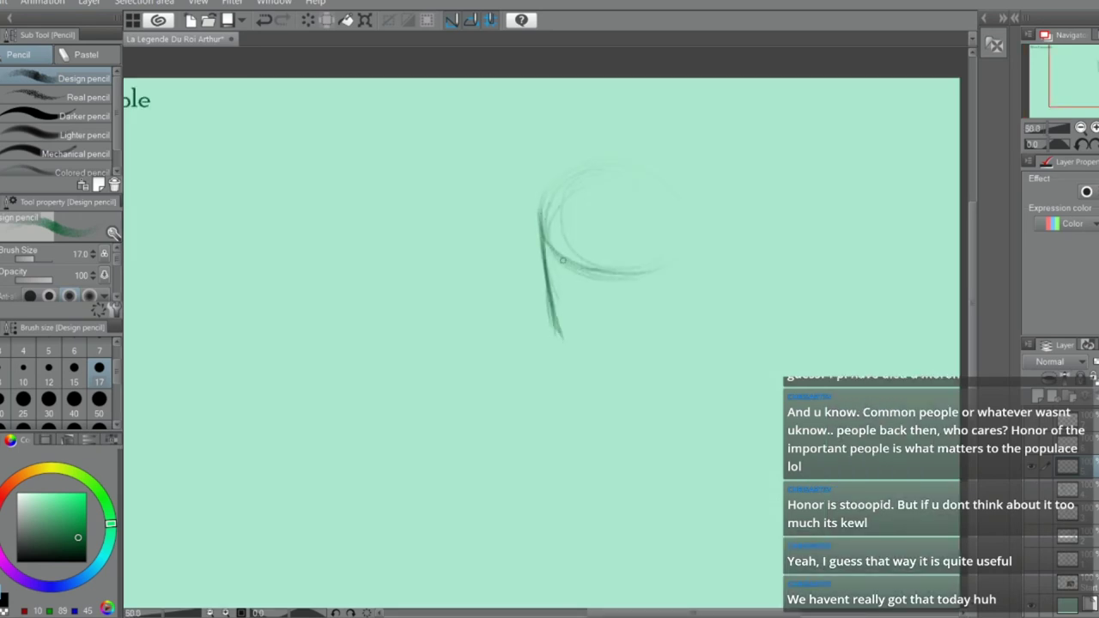
pyautogui.press('e')
pyautogui.moveTo(558, 255)
pyautogui.mouseDown()
pyautogui.moveTo(566, 243)
pyautogui.moveTo(568, 257)
pyautogui.mouseUp()
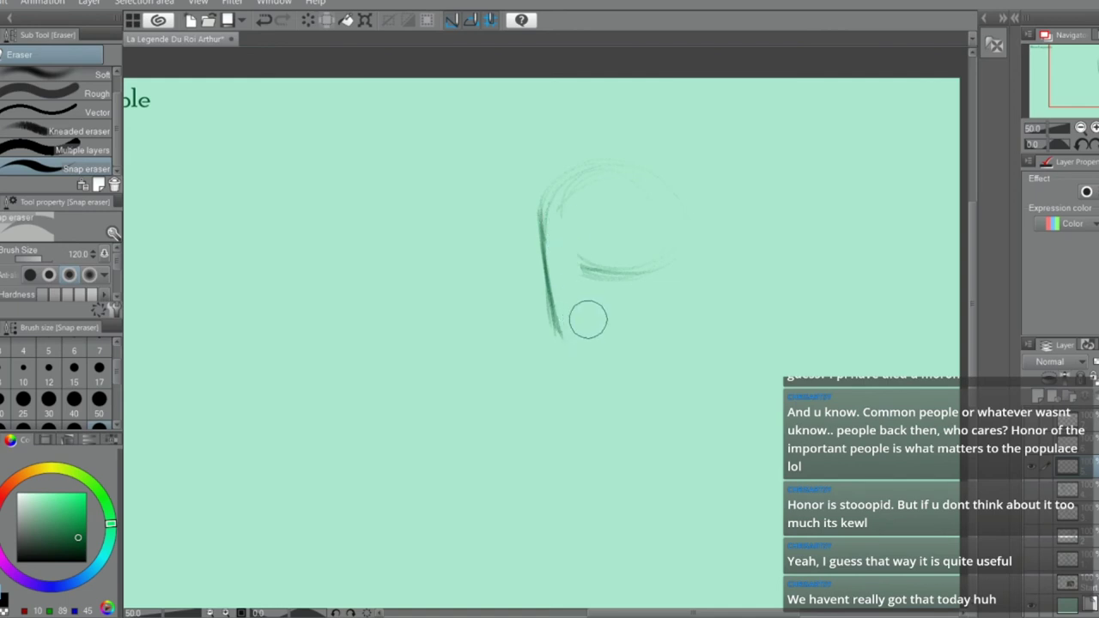
# Add a vertical guide inside the face, try several jaw curves, and erase the old straight side line
pyautogui.press('p')
pyautogui.moveTo(570, 181)
pyautogui.mouseDown()
pyautogui.moveTo(583, 307)
pyautogui.moveTo(583, 257)
pyautogui.moveTo(557, 333)
pyautogui.moveTo(628, 334)
pyautogui.moveTo(604, 345)
pyautogui.mouseUp()
pyautogui.hotkey('ctrl', 'z')
pyautogui.moveTo(554, 312); pyautogui.dragTo(606, 347)
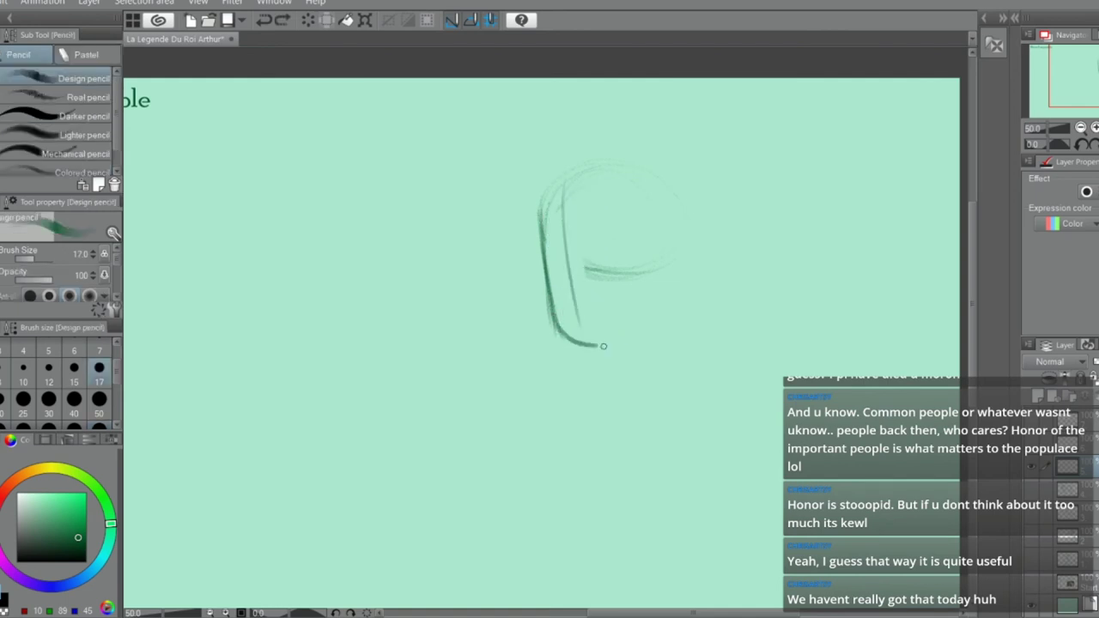
pyautogui.hotkey('ctrl', 'z')
pyautogui.moveTo(548, 258); pyautogui.dragTo(596, 336)
pyautogui.hotkey('ctrl', 'z')
pyautogui.moveTo(542, 237); pyautogui.dragTo(580, 337)
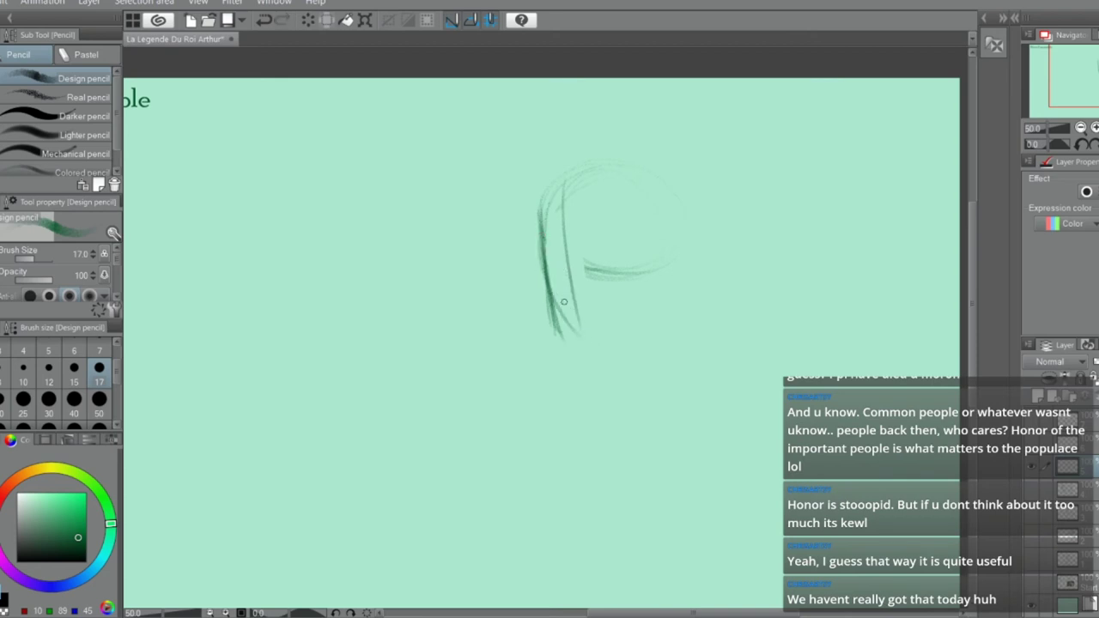
pyautogui.press('e')
pyautogui.click(541, 285)
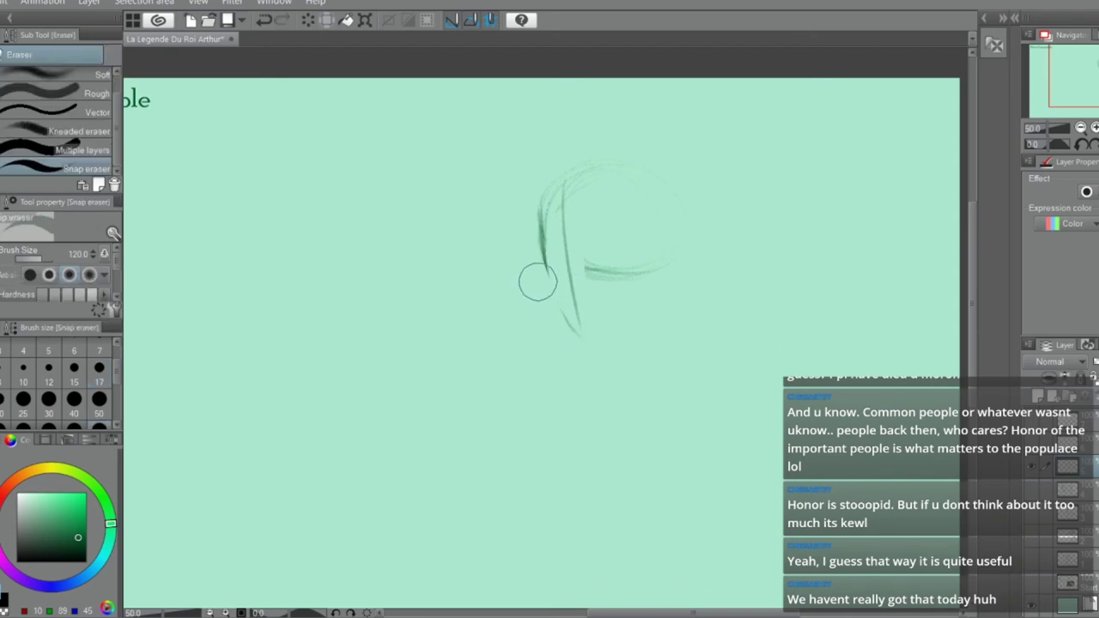
# Draw the face's tapering cheek, pointed chin and jawline, and carry the outline up the other side of the head
pyautogui.press('p')
pyautogui.moveTo(546, 218); pyautogui.dragTo(569, 317)
pyautogui.moveTo(540, 237)
pyautogui.mouseDown()
pyautogui.moveTo(575, 323)
pyautogui.moveTo(596, 340)
pyautogui.moveTo(662, 305)
pyautogui.mouseUp()
pyautogui.hotkey('ctrl', 'z')
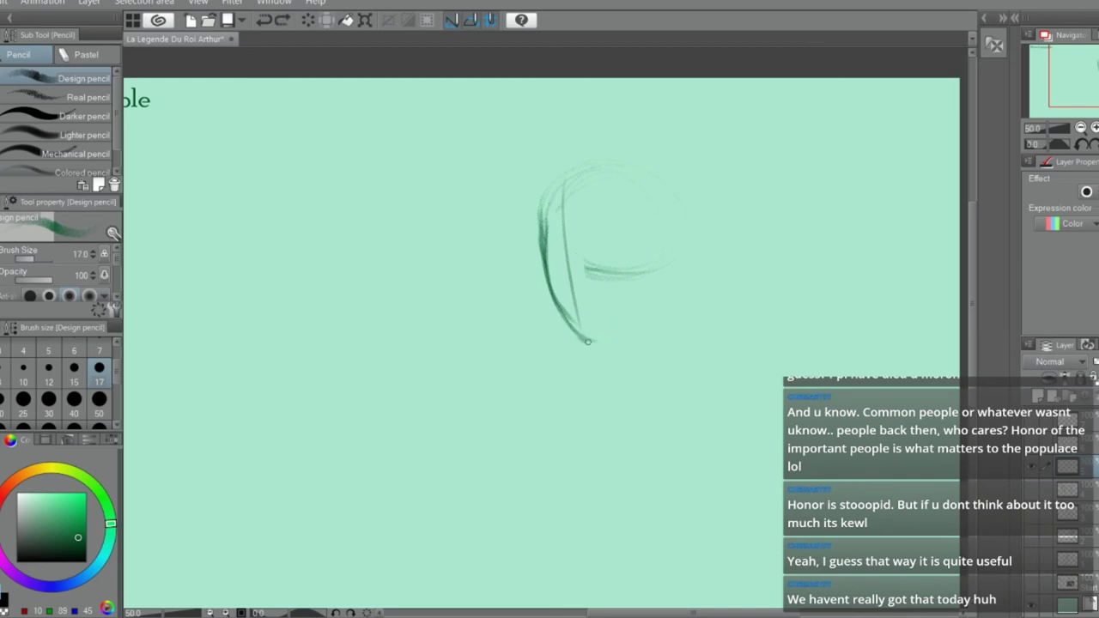
pyautogui.moveTo(584, 342); pyautogui.dragTo(667, 304)
pyautogui.moveTo(689, 221)
pyautogui.mouseDown()
pyautogui.moveTo(689, 254)
pyautogui.moveTo(664, 306)
pyautogui.mouseUp()
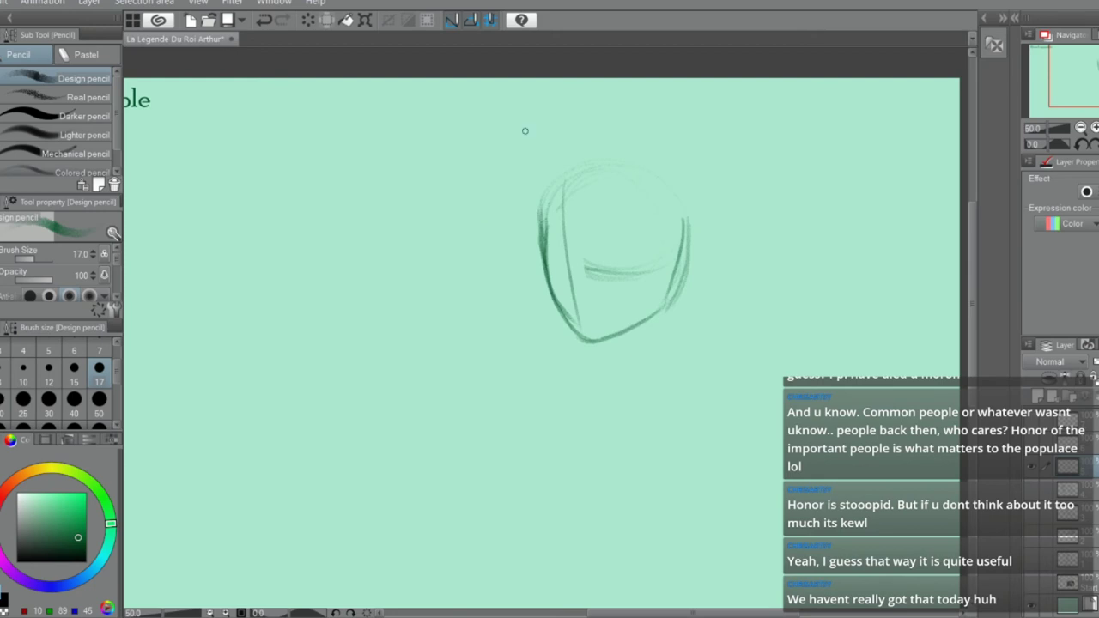
# Close and clean up the head outline over the crown and far side, and sketch a round nose on a horizontal guideline
pyautogui.moveTo(543, 213)
pyautogui.mouseDown()
pyautogui.moveTo(626, 160)
pyautogui.moveTo(696, 227)
pyautogui.mouseUp()
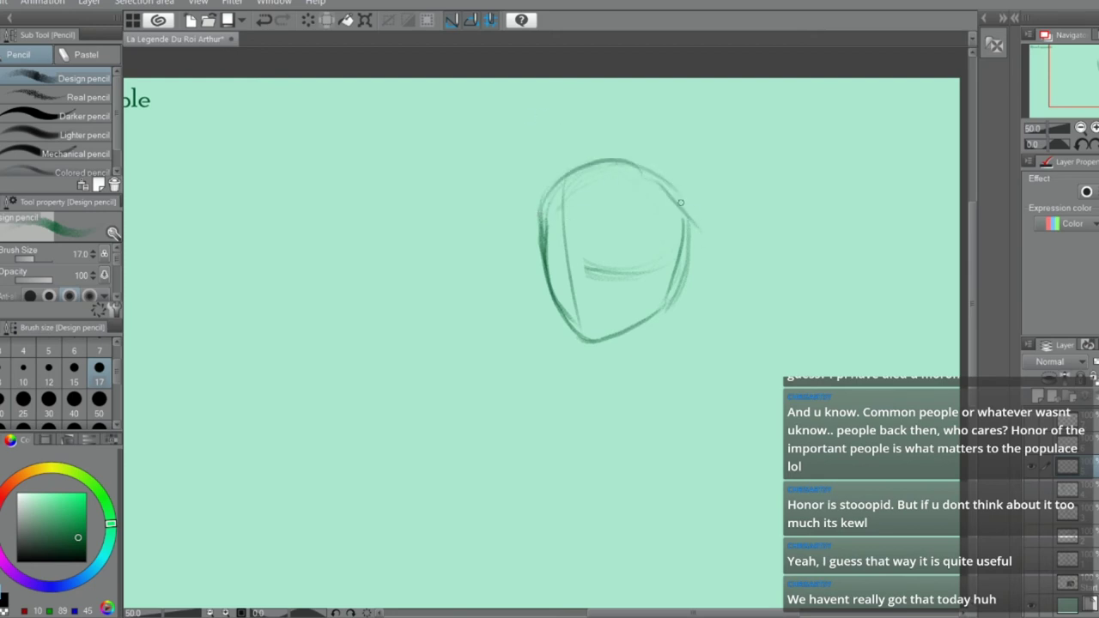
pyautogui.moveTo(674, 184)
pyautogui.mouseDown()
pyautogui.moveTo(687, 204)
pyautogui.moveTo(672, 293)
pyautogui.mouseUp()
pyautogui.press('e')
pyautogui.moveTo(703, 217)
pyautogui.mouseDown()
pyautogui.moveTo(692, 295)
pyautogui.moveTo(616, 293)
pyautogui.moveTo(593, 259)
pyautogui.moveTo(590, 272)
pyautogui.moveTo(628, 275)
pyautogui.moveTo(696, 253)
pyautogui.moveTo(675, 296)
pyautogui.mouseUp()
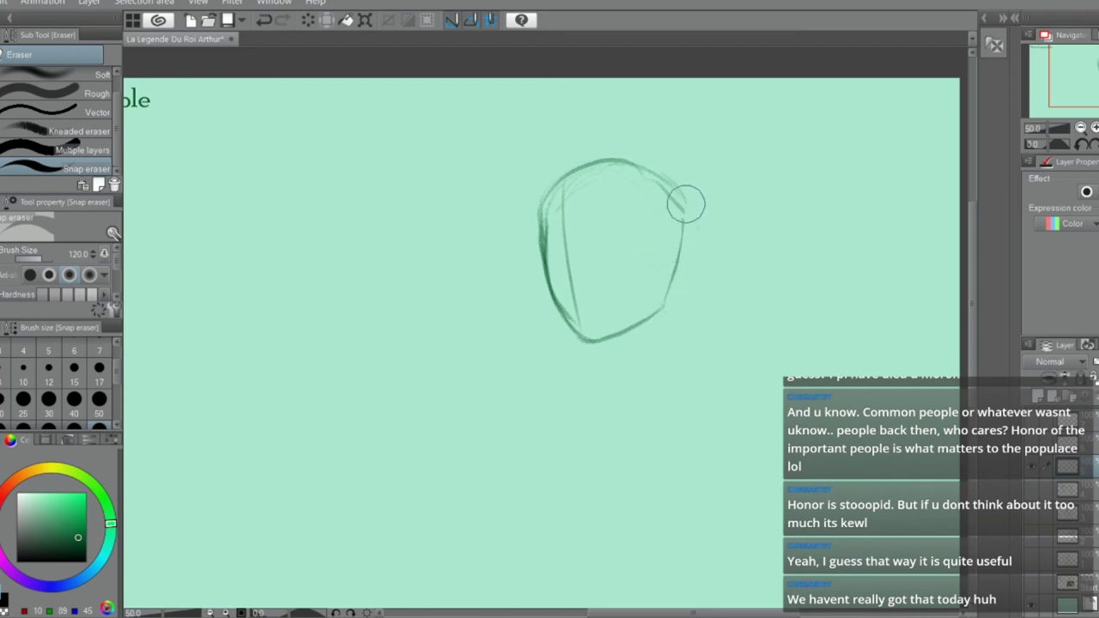
pyautogui.press('p')
pyautogui.moveTo(642, 168)
pyautogui.mouseDown()
pyautogui.moveTo(685, 208)
pyautogui.moveTo(673, 283)
pyautogui.moveTo(684, 246)
pyautogui.moveTo(666, 309)
pyautogui.mouseUp()
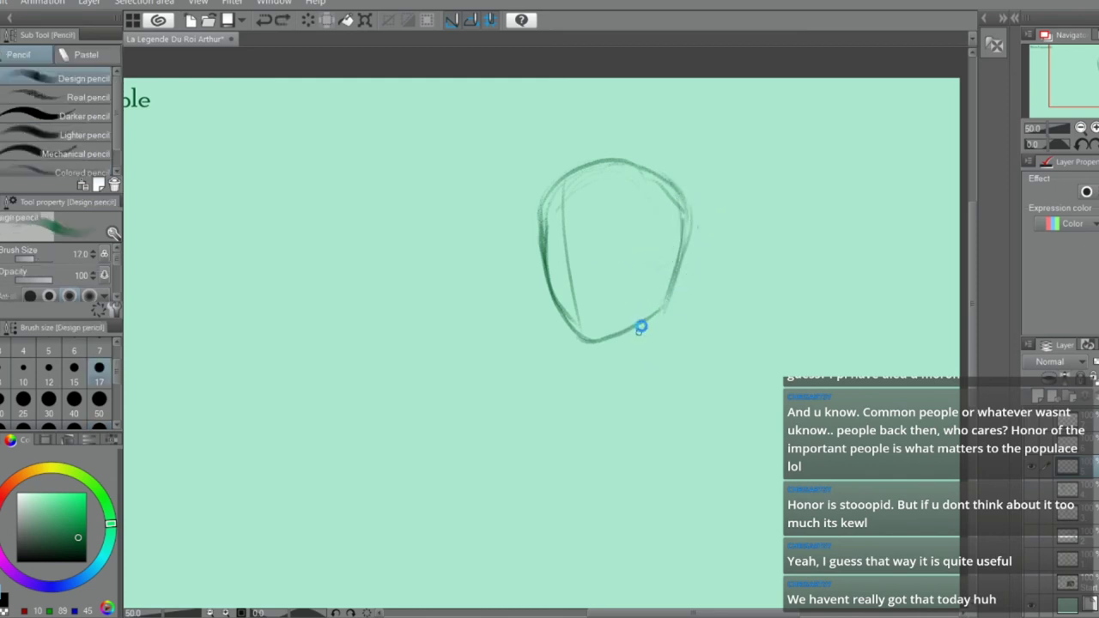
pyautogui.moveTo(558, 254)
pyautogui.mouseDown()
pyautogui.moveTo(617, 253)
pyautogui.moveTo(648, 265)
pyautogui.moveTo(640, 273)
pyautogui.moveTo(614, 250)
pyautogui.moveTo(620, 265)
pyautogui.moveTo(634, 240)
pyautogui.mouseUp()
pyautogui.hotkey('ctrl', 'z')
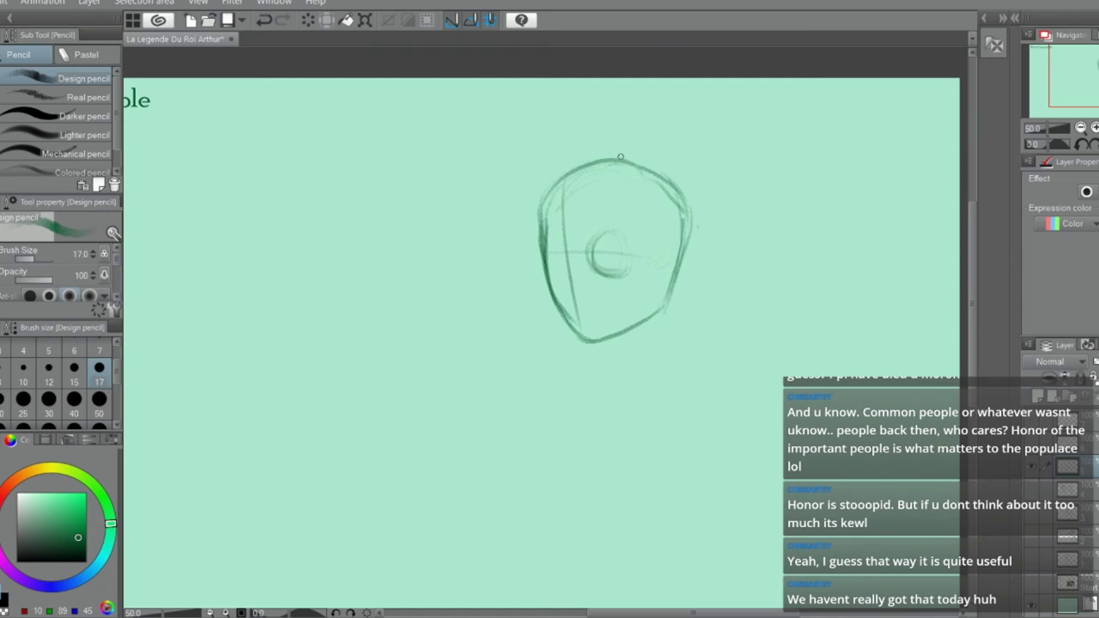
# Draw a curved band across the forehead, ending in a small round knot at the side of the head
pyautogui.moveTo(599, 191); pyautogui.dragTo(684, 190)
pyautogui.hotkey('ctrl', 'z')
pyautogui.moveTo(610, 182)
pyautogui.mouseDown()
pyautogui.moveTo(733, 206)
pyautogui.moveTo(683, 208)
pyautogui.mouseUp()
pyautogui.hotkey('ctrl', 'z')
pyautogui.moveTo(606, 187)
pyautogui.mouseDown()
pyautogui.moveTo(672, 233)
pyautogui.moveTo(697, 224)
pyautogui.mouseUp()
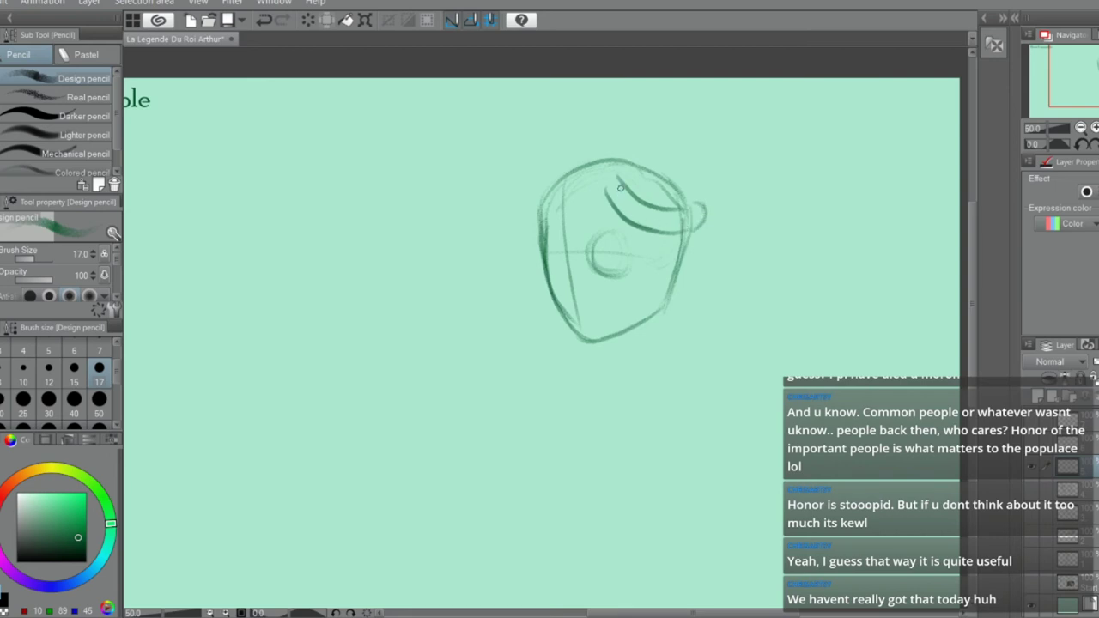
pyautogui.moveTo(657, 223); pyautogui.dragTo(702, 227)
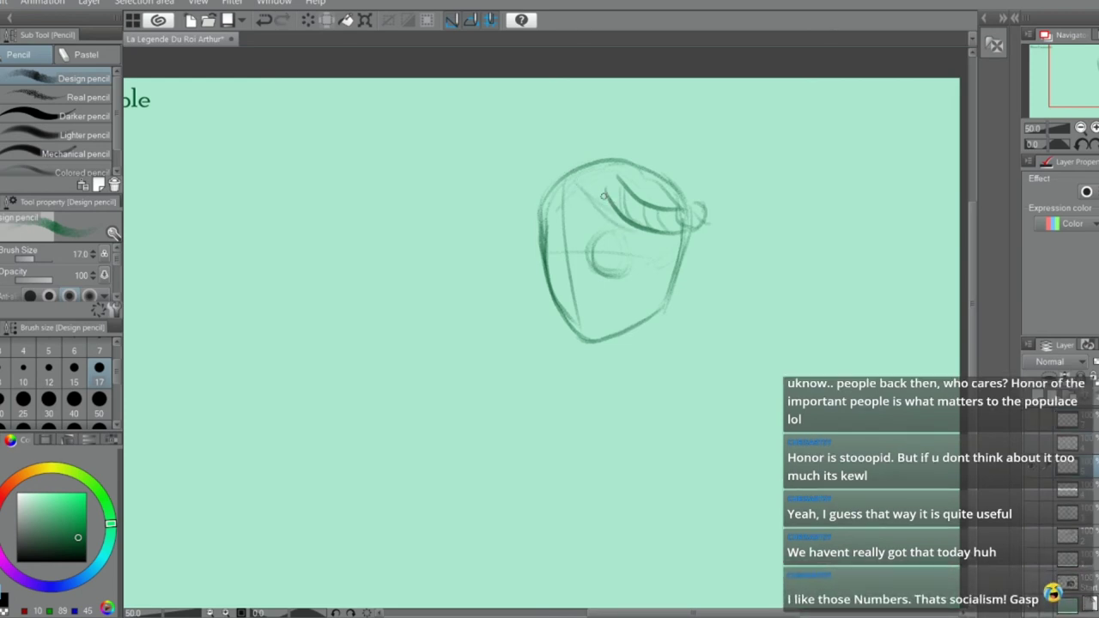
# Extend the forehead band's lower edge up to the crown, redraw it darker, and erase the stray marks around it
pyautogui.moveTo(568, 172); pyautogui.dragTo(606, 206)
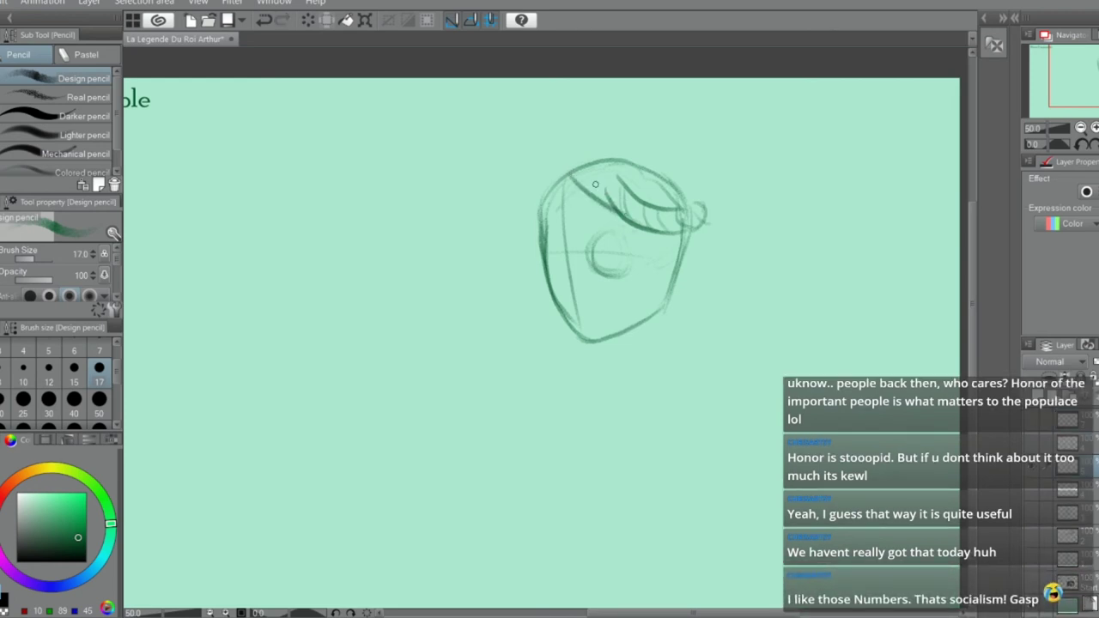
pyautogui.press('e')
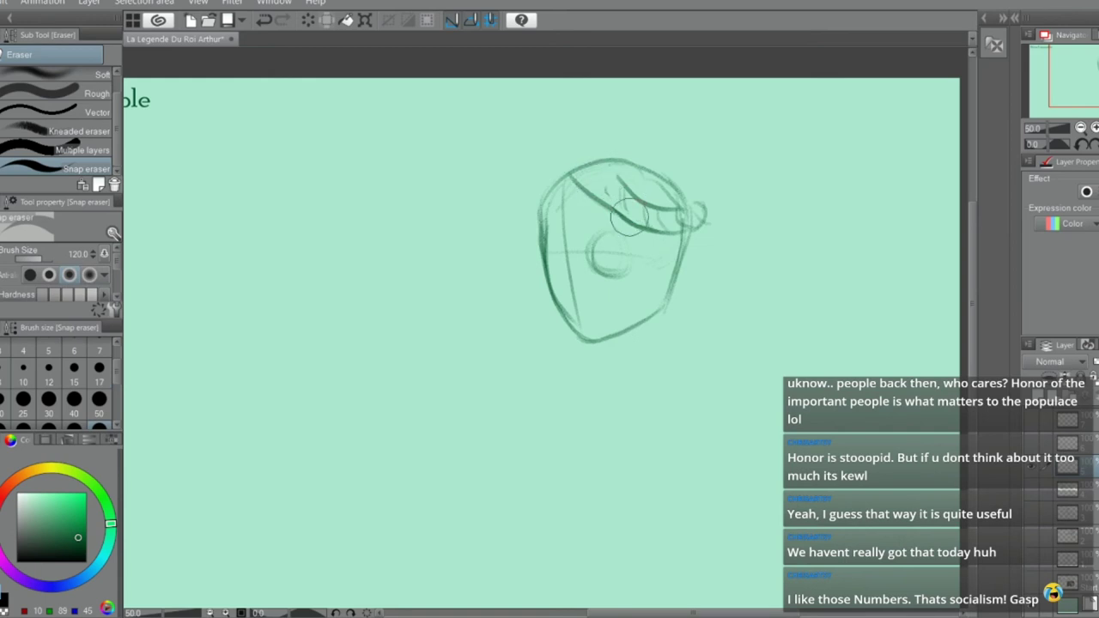
pyautogui.press('p')
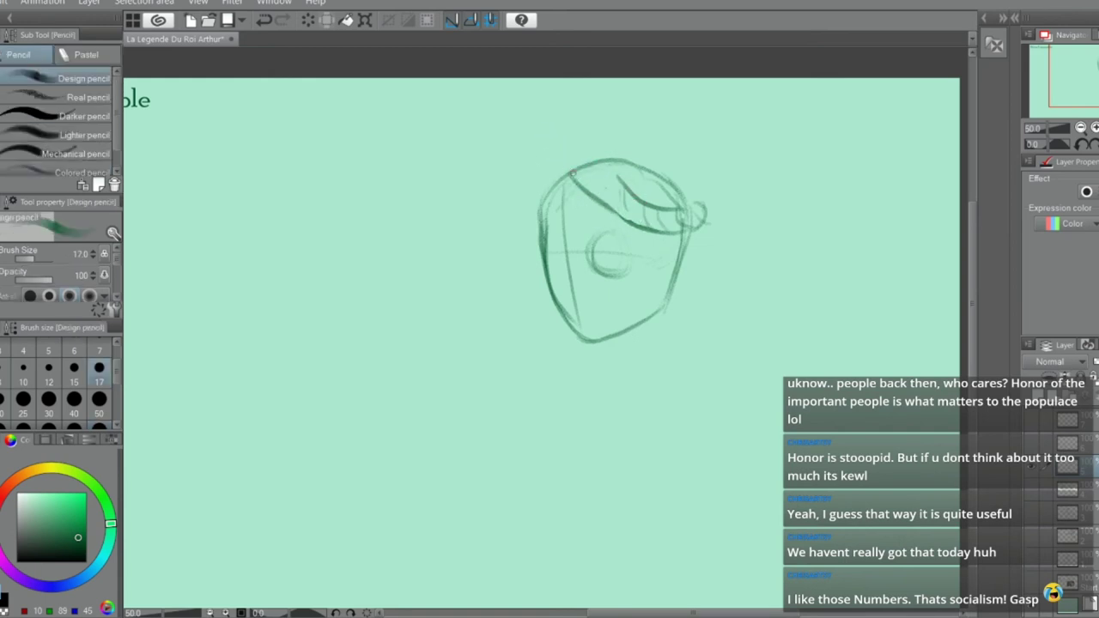
pyautogui.moveTo(575, 175)
pyautogui.mouseDown()
pyautogui.moveTo(619, 211)
pyautogui.moveTo(649, 206)
pyautogui.mouseUp()
pyautogui.press('e')
pyautogui.press('p')
# Redraw the band's upper edge as a curve from the crown down to the knot at the side of the head
pyautogui.moveTo(597, 177); pyautogui.dragTo(648, 207)
pyautogui.hotkey('ctrl', 'z')
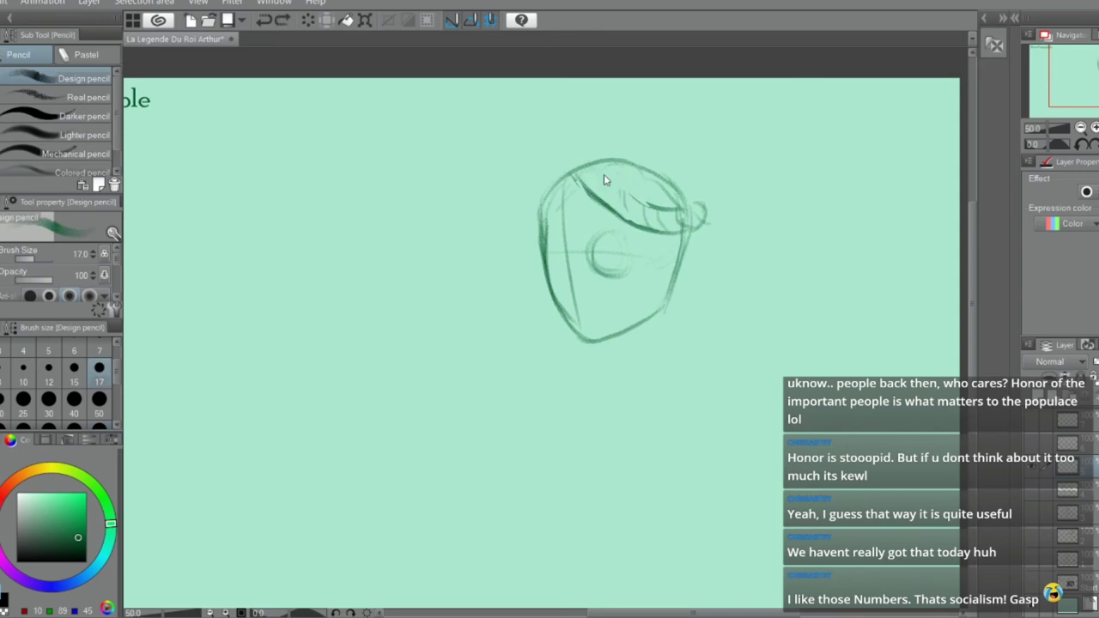
pyautogui.moveTo(600, 168)
pyautogui.mouseDown()
pyautogui.moveTo(646, 205)
pyautogui.moveTo(666, 206)
pyautogui.mouseUp()
pyautogui.moveTo(637, 204)
pyautogui.mouseDown()
pyautogui.moveTo(664, 222)
pyautogui.moveTo(706, 225)
pyautogui.moveTo(654, 212)
pyautogui.moveTo(700, 220)
pyautogui.mouseUp()
pyautogui.hotkey('ctrl', 'z')
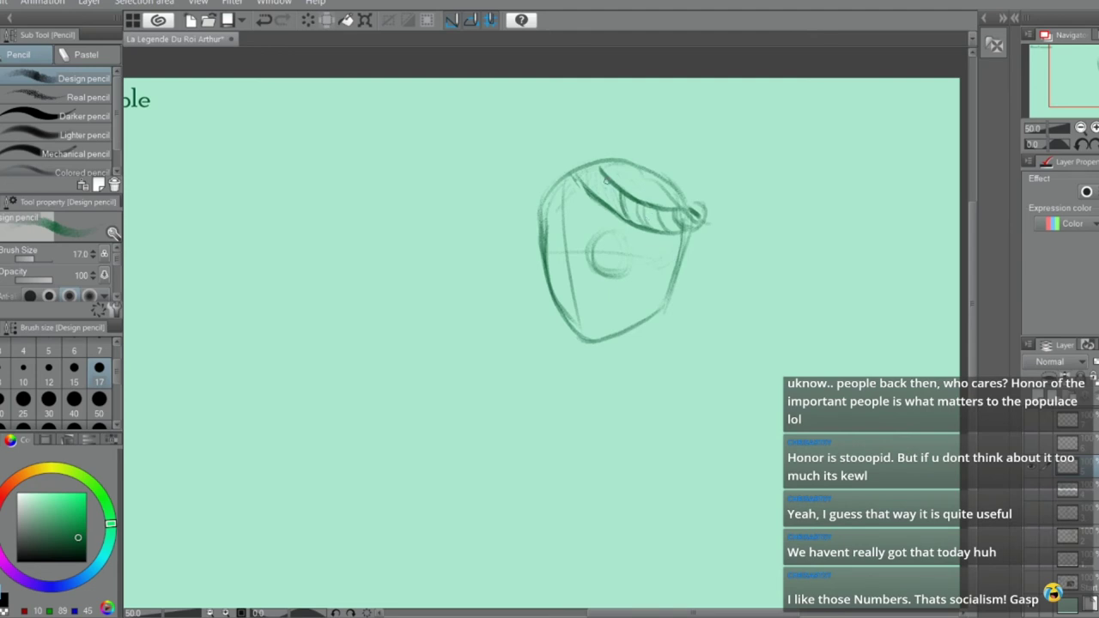
# Draw a matching hatched hair band from the parting down to a rounded end on the far side of the forehead
pyautogui.moveTo(605, 181)
pyautogui.mouseDown()
pyautogui.moveTo(607, 206)
pyautogui.moveTo(602, 191)
pyautogui.moveTo(545, 225)
pyautogui.mouseUp()
pyautogui.hotkey('ctrl', 'z')
pyautogui.moveTo(575, 181); pyautogui.dragTo(548, 217)
pyautogui.moveTo(560, 172)
pyautogui.mouseDown()
pyautogui.moveTo(530, 199)
pyautogui.moveTo(546, 220)
pyautogui.moveTo(562, 171)
pyautogui.moveTo(540, 222)
pyautogui.moveTo(574, 204)
pyautogui.moveTo(544, 218)
pyautogui.mouseUp()
pyautogui.hotkey('ctrl', 'z')
pyautogui.hotkey('ctrl', 'z')
pyautogui.hotkey('ctrl', 'z')
pyautogui.press('e')
pyautogui.press('p')
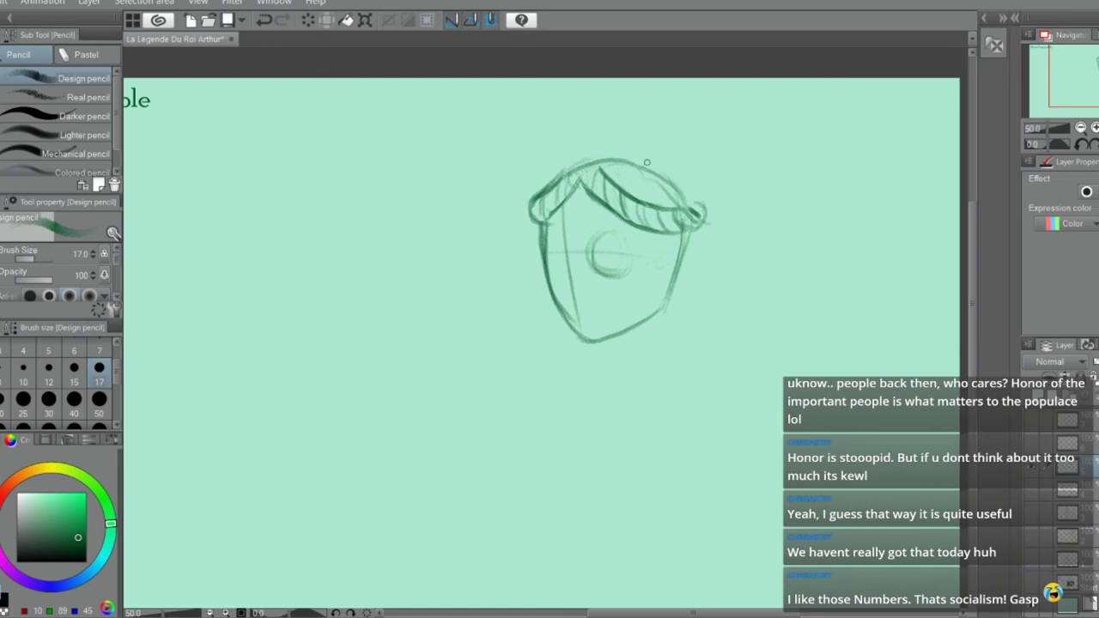
# Sketch a raised outer hair contour over the crown, from the far side of the head toward the knot
pyautogui.moveTo(639, 144); pyautogui.dragTo(692, 180)
pyautogui.hotkey('ctrl', 'z')
pyautogui.moveTo(648, 144); pyautogui.dragTo(694, 199)
pyautogui.hotkey('ctrl', 'z')
pyautogui.hotkey('ctrl', 'z')
pyautogui.moveTo(661, 161)
pyautogui.mouseDown()
pyautogui.moveTo(622, 156)
pyautogui.moveTo(626, 148)
pyautogui.moveTo(546, 184)
pyautogui.mouseUp()
pyautogui.hotkey('ctrl', 'z')
# Complete the round shape in the middle of the face as a full circle for the near eye
pyautogui.moveTo(619, 237)
pyautogui.mouseDown()
pyautogui.moveTo(620, 267)
pyautogui.moveTo(608, 234)
pyautogui.moveTo(620, 271)
pyautogui.moveTo(600, 234)
pyautogui.moveTo(624, 252)
pyautogui.moveTo(596, 249)
pyautogui.mouseUp()
pyautogui.hotkey('ctrl', 'z')
pyautogui.press('e')
pyautogui.press('p')
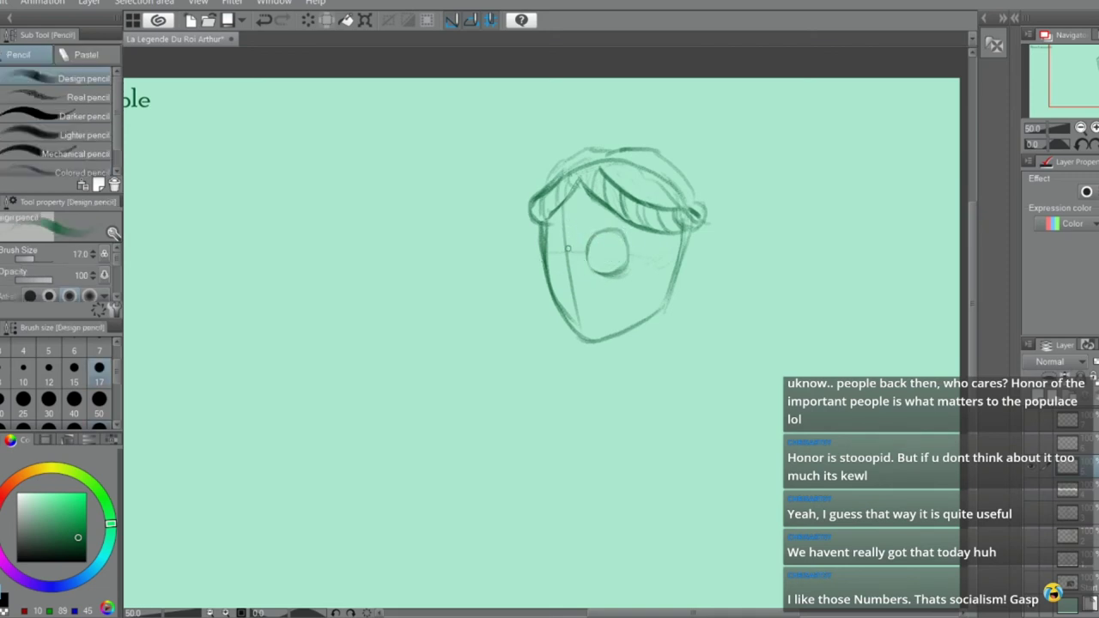
# Erase the vertical face guide and draw a narrower oval for the far eye against the face's edge
pyautogui.press('e')
pyautogui.moveTo(563, 217); pyautogui.dragTo(579, 311)
pyautogui.press('p')
pyautogui.moveTo(554, 237)
pyautogui.mouseDown()
pyautogui.moveTo(566, 249)
pyautogui.moveTo(541, 268)
pyautogui.moveTo(567, 269)
pyautogui.mouseUp()
pyautogui.hotkey('ctrl', 'z')
pyautogui.press('e')
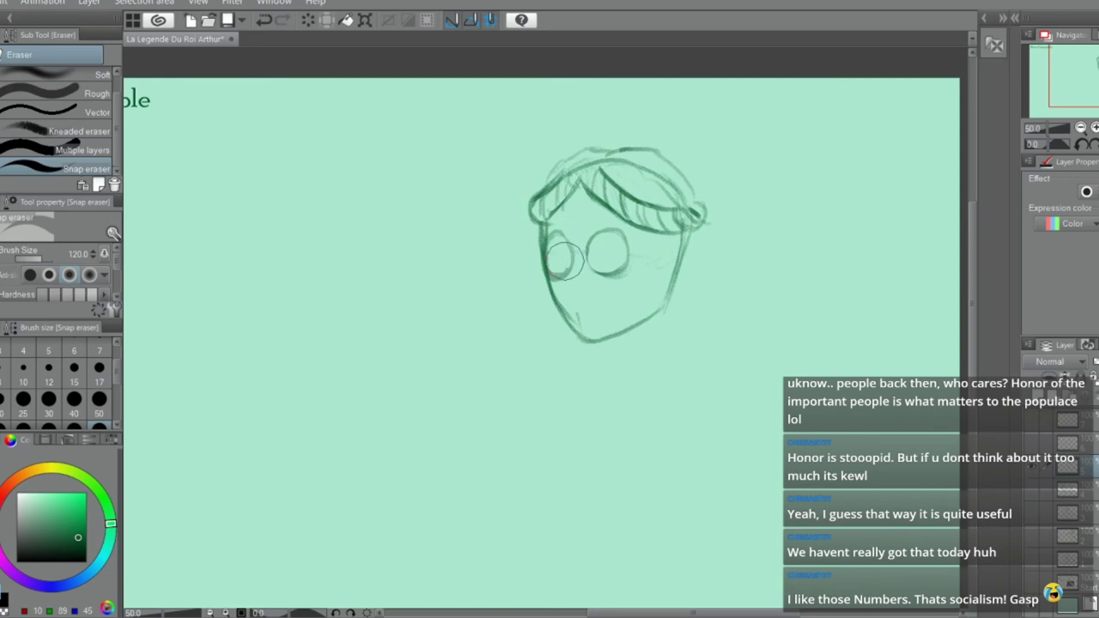
pyautogui.press('p')
# Add short lashes to the outer corners of both eyes and shade tall oval irises looking sideways
pyautogui.scroll(3, 636, 234)
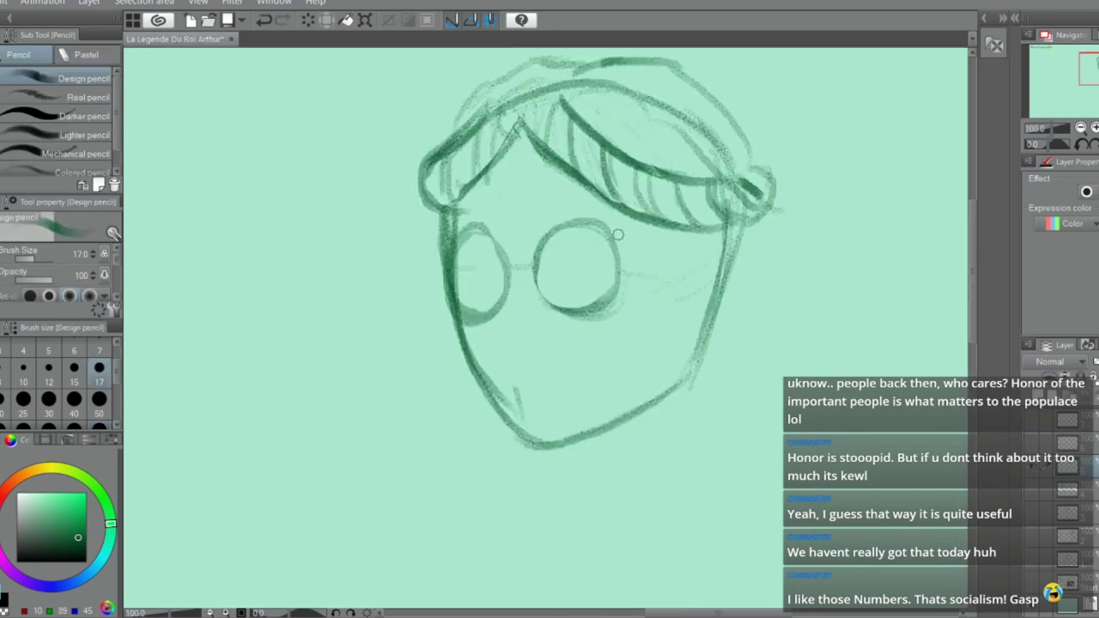
pyautogui.moveTo(608, 237)
pyautogui.mouseDown()
pyautogui.moveTo(626, 227)
pyautogui.moveTo(632, 251)
pyautogui.mouseUp()
pyautogui.moveTo(451, 232)
pyautogui.mouseDown()
pyautogui.moveTo(438, 254)
pyautogui.moveTo(464, 260)
pyautogui.moveTo(476, 304)
pyautogui.moveTo(464, 240)
pyautogui.moveTo(466, 308)
pyautogui.mouseUp()
pyautogui.moveTo(575, 240); pyautogui.dragTo(574, 300)
pyautogui.moveTo(570, 246)
pyautogui.mouseDown()
pyautogui.moveTo(570, 306)
pyautogui.moveTo(557, 302)
pyautogui.mouseUp()
pyautogui.moveTo(552, 234); pyautogui.dragTo(549, 303)
pyautogui.moveTo(542, 257); pyautogui.dragTo(541, 302)
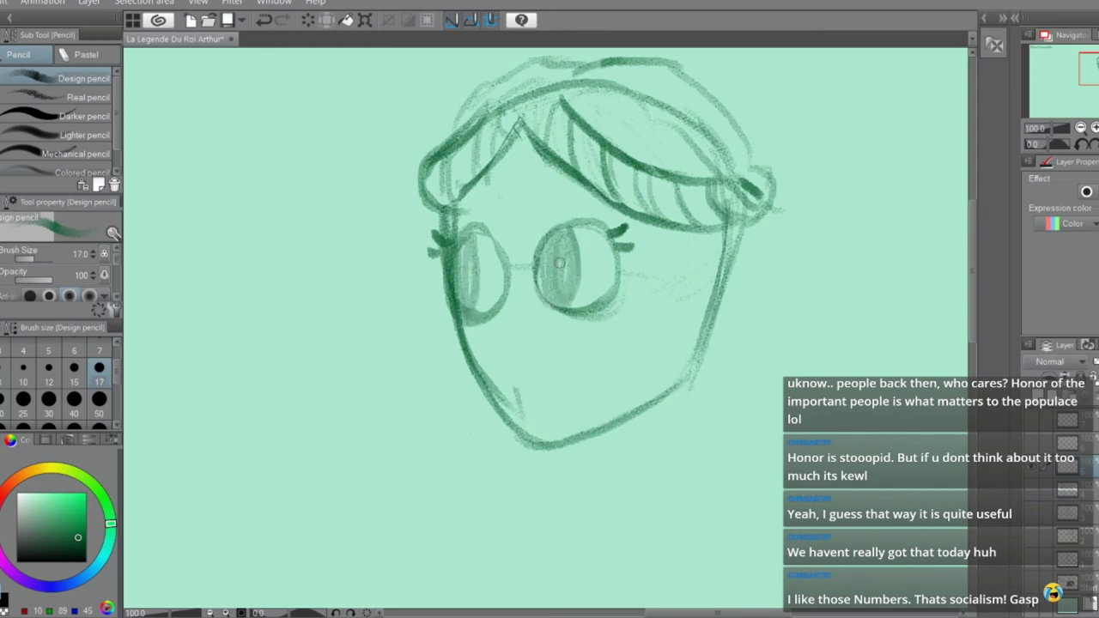
pyautogui.moveTo(561, 249); pyautogui.dragTo(560, 287)
# Draw a short rounded eyebrow above each eye and a small pointed nose beside the far eye
pyautogui.moveTo(549, 179)
pyautogui.mouseDown()
pyautogui.moveTo(582, 200)
pyautogui.moveTo(560, 184)
pyautogui.moveTo(570, 203)
pyautogui.mouseUp()
pyautogui.moveTo(470, 183); pyautogui.dragTo(484, 216)
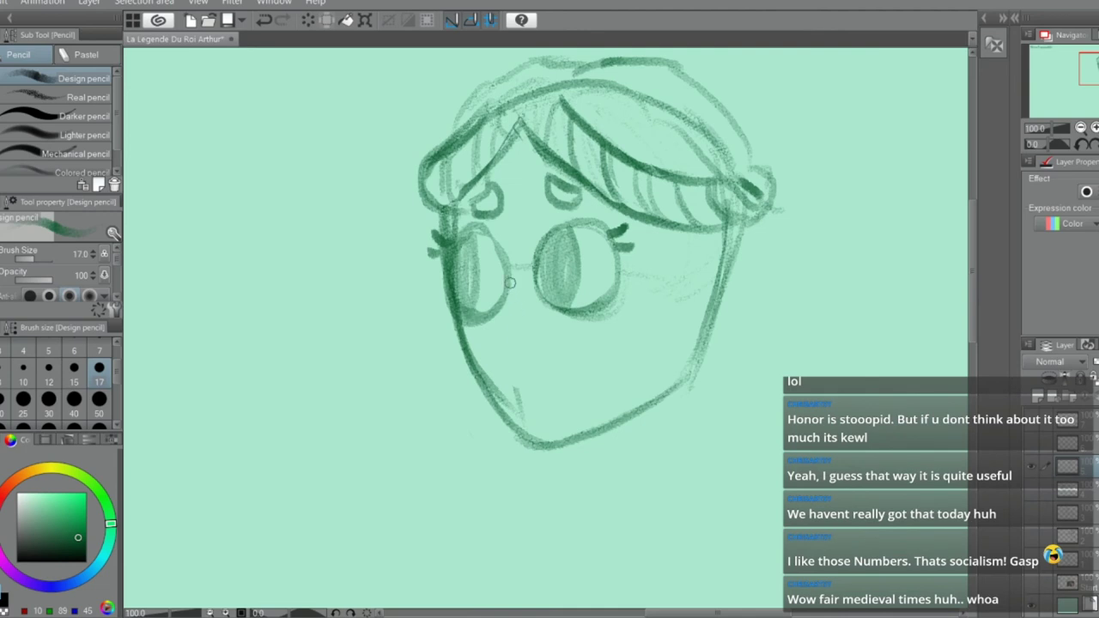
pyautogui.moveTo(515, 283)
pyautogui.mouseDown()
pyautogui.moveTo(502, 320)
pyautogui.moveTo(517, 338)
pyautogui.mouseUp()
pyautogui.hotkey('ctrl', 'z')
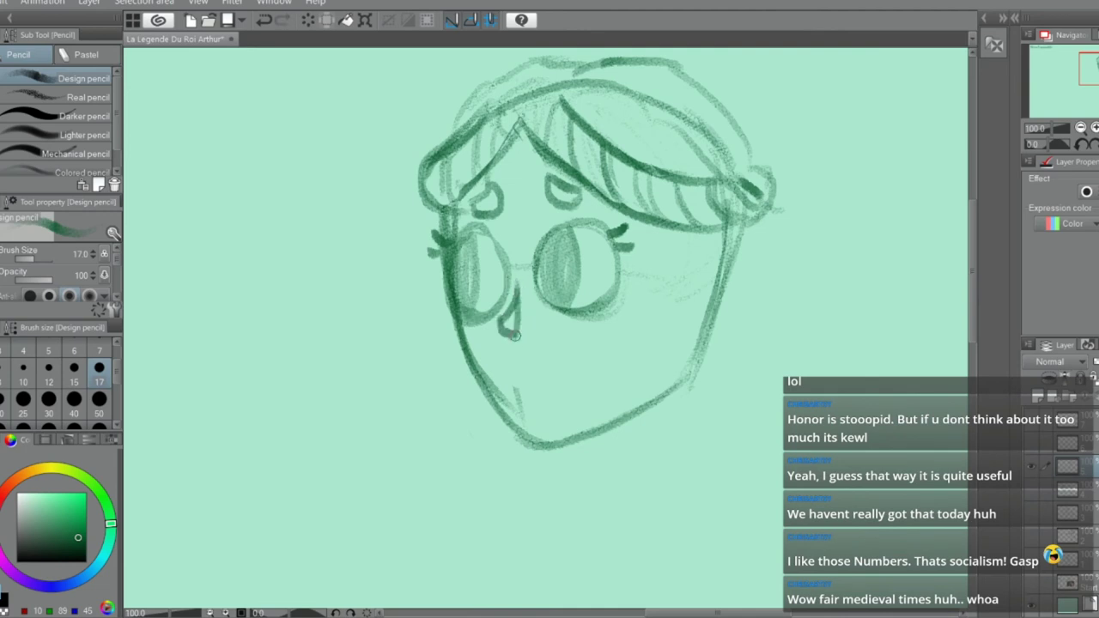
# Draw a small mouth with a filled dark upper lip and a short line beneath it, discarding the first light outlines
pyautogui.moveTo(517, 378)
pyautogui.mouseDown()
pyautogui.moveTo(572, 370)
pyautogui.moveTo(515, 352)
pyautogui.moveTo(567, 369)
pyautogui.mouseUp()
pyautogui.hotkey('ctrl', 'z')
pyautogui.hotkey('ctrl', 'z')
pyautogui.hotkey('ctrl', 'z')
pyautogui.hotkey('ctrl', 'z')
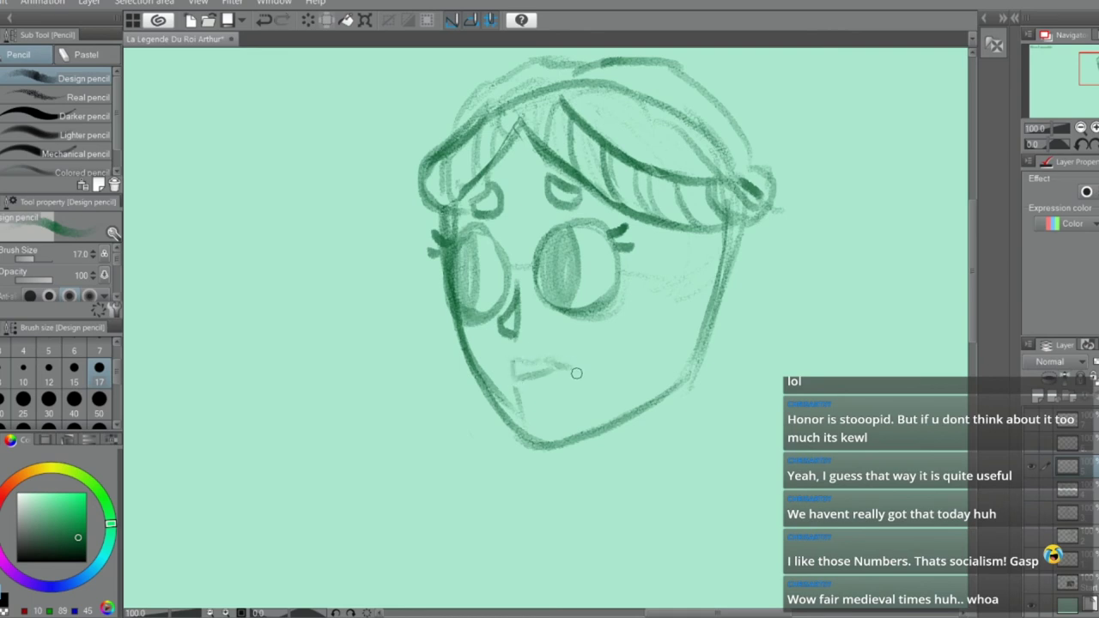
pyautogui.hotkey('ctrl', 'z')
pyautogui.moveTo(519, 378)
pyautogui.mouseDown()
pyautogui.moveTo(574, 372)
pyautogui.moveTo(556, 366)
pyautogui.moveTo(566, 371)
pyautogui.moveTo(545, 395)
pyautogui.moveTo(529, 395)
pyautogui.mouseUp()
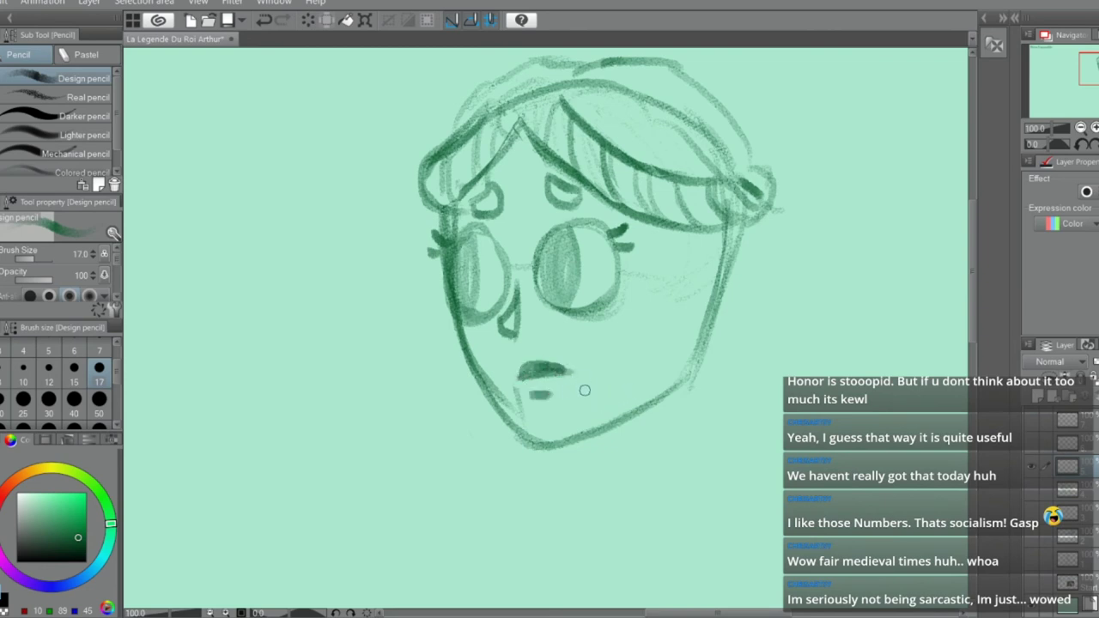
# Sketch the curved earlobe line below the knot and clean up the head outline beside it with the eraser
pyautogui.scroll(-3, 599, 373)
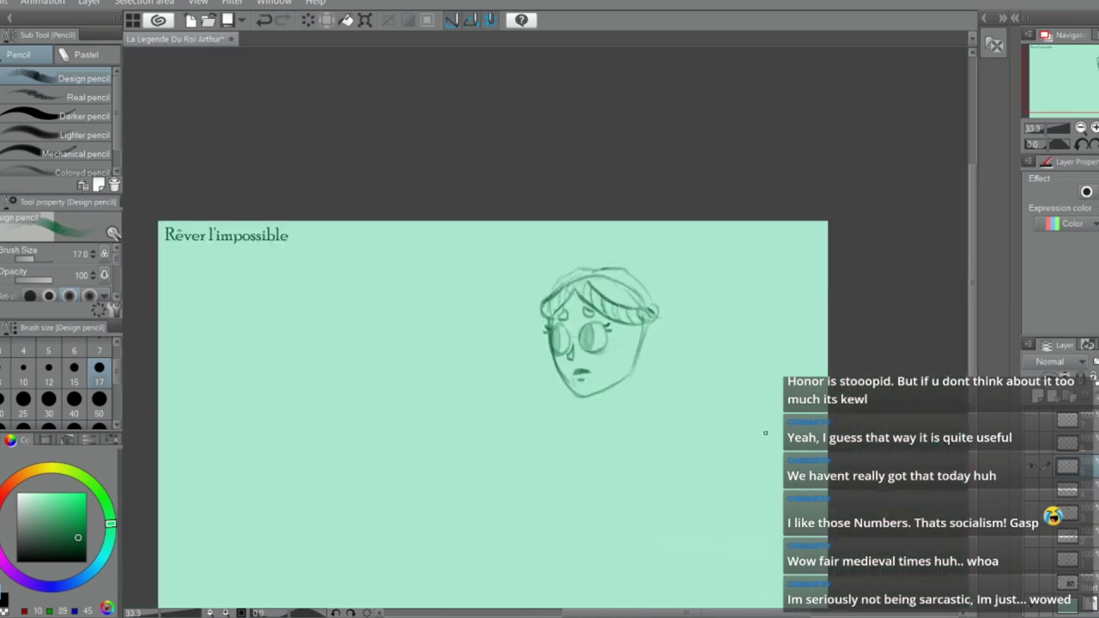
pyautogui.scroll(1, 761, 435)
pyautogui.scroll(2, 749, 442)
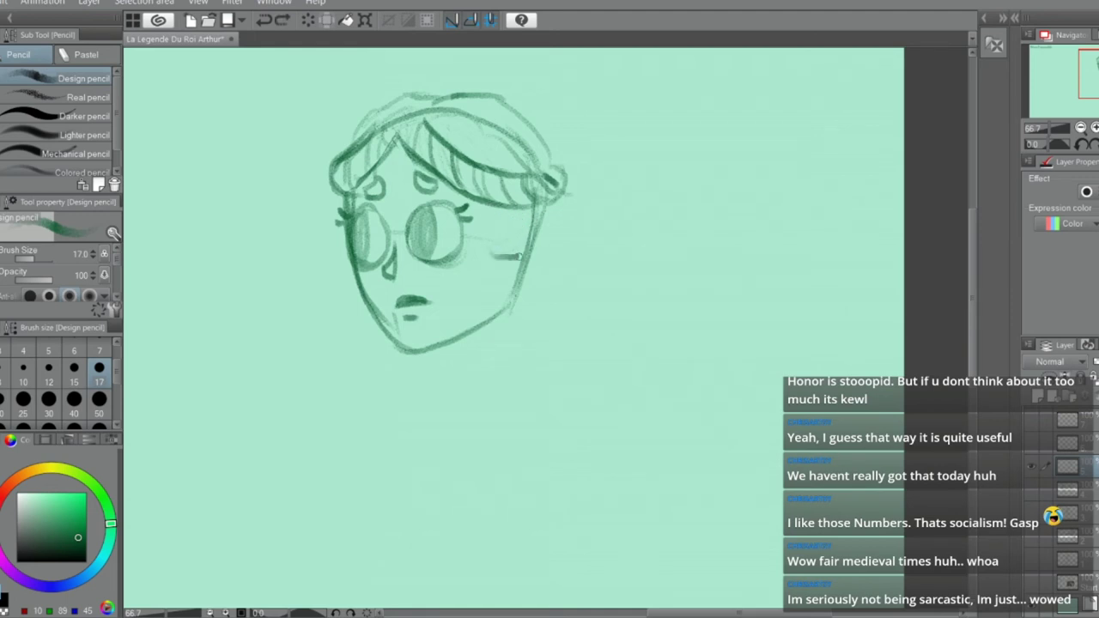
pyautogui.moveTo(501, 252)
pyautogui.mouseDown()
pyautogui.moveTo(523, 227)
pyautogui.moveTo(515, 252)
pyautogui.mouseUp()
pyautogui.moveTo(528, 213)
pyautogui.mouseDown()
pyautogui.moveTo(520, 242)
pyautogui.moveTo(530, 266)
pyautogui.mouseUp()
pyautogui.scroll(3, 487, 211)
pyautogui.press('e')
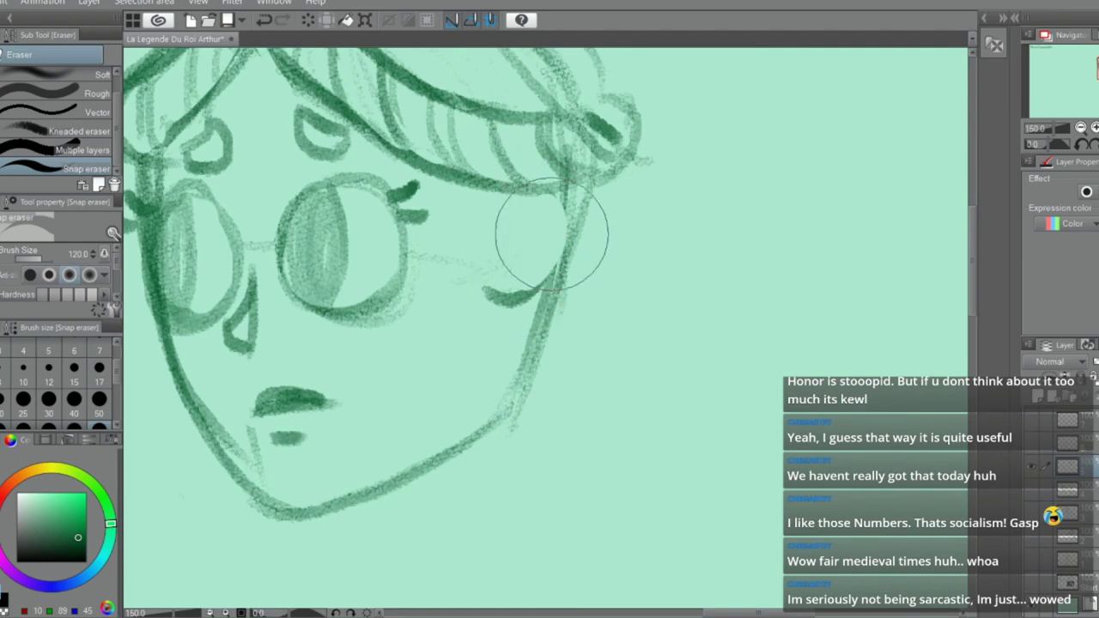
pyautogui.press('p')
# Draw the ear's outer edge down to the lobe and add a small fold inside the ear
pyautogui.moveTo(564, 195); pyautogui.dragTo(545, 281)
pyautogui.moveTo(566, 197); pyautogui.dragTo(529, 290)
pyautogui.moveTo(531, 205)
pyautogui.mouseDown()
pyautogui.moveTo(503, 238)
pyautogui.moveTo(511, 266)
pyautogui.moveTo(505, 209)
pyautogui.moveTo(503, 237)
pyautogui.moveTo(498, 223)
pyautogui.moveTo(507, 255)
pyautogui.mouseUp()
pyautogui.hotkey('ctrl', 'z')
pyautogui.hotkey('ctrl', 'z')
pyautogui.scroll(-2, 553, 245)
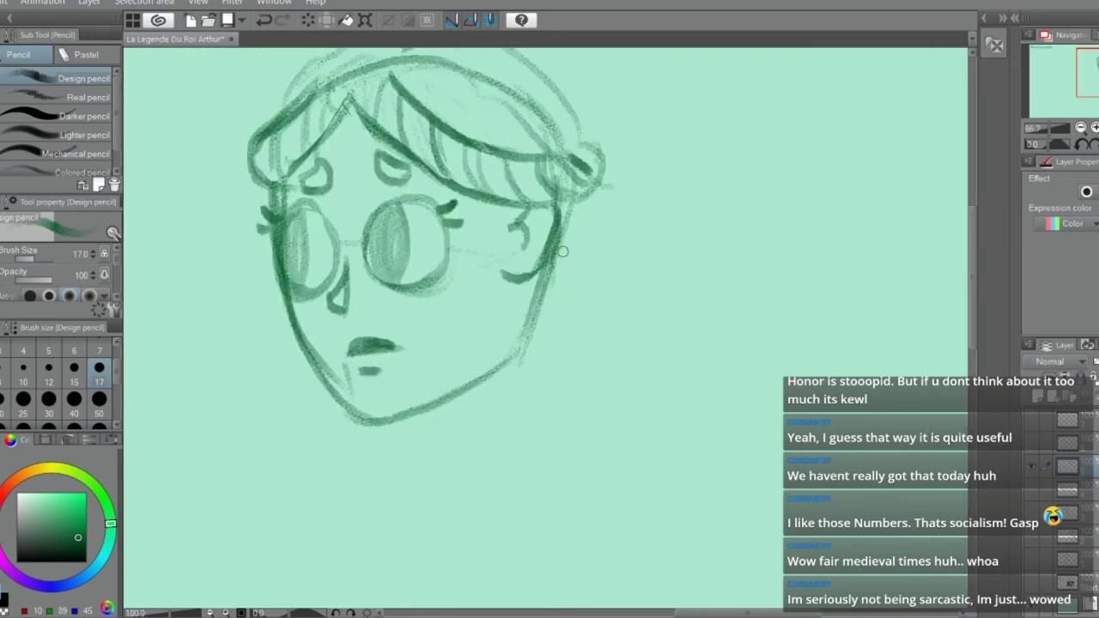
# Draw a long, slightly curved line falling from the knot behind the ear
pyautogui.scroll(-1, 527, 233)
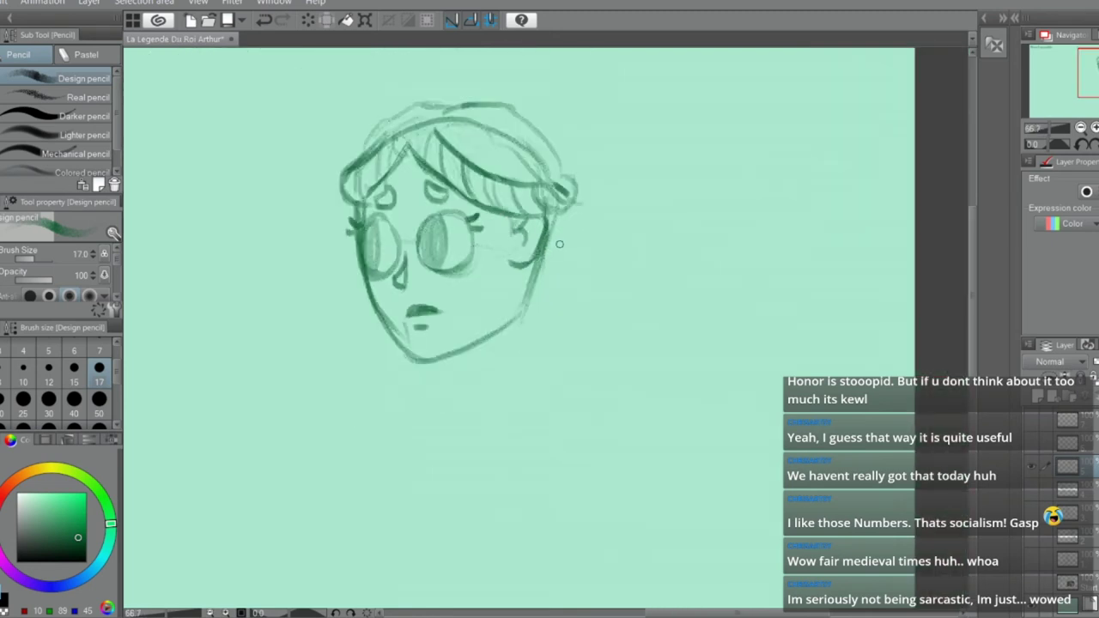
pyautogui.moveTo(559, 218); pyautogui.dragTo(587, 348)
pyautogui.scroll(-2, 589, 345)
pyautogui.scroll(2, 491, 344)
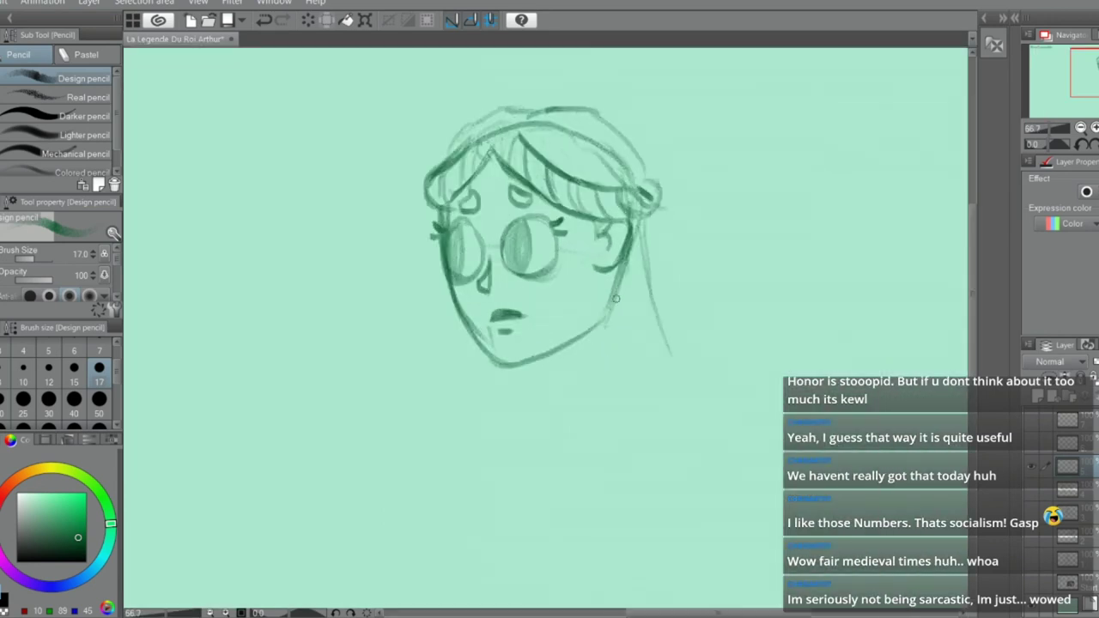
# Draw two short neck lines under the jaw
pyautogui.moveTo(614, 297)
pyautogui.mouseDown()
pyautogui.moveTo(601, 353)
pyautogui.moveTo(619, 284)
pyautogui.moveTo(564, 342)
pyautogui.moveTo(542, 347)
pyautogui.moveTo(570, 376)
pyautogui.mouseUp()
pyautogui.hotkey('ctrl', 'z')
pyautogui.press('e')
pyautogui.press('p')
# Sketch the shoulders and the light tapering sides of the upper body below the neck
pyautogui.moveTo(544, 376)
pyautogui.mouseDown()
pyautogui.moveTo(513, 379)
pyautogui.moveTo(506, 445)
pyautogui.mouseUp()
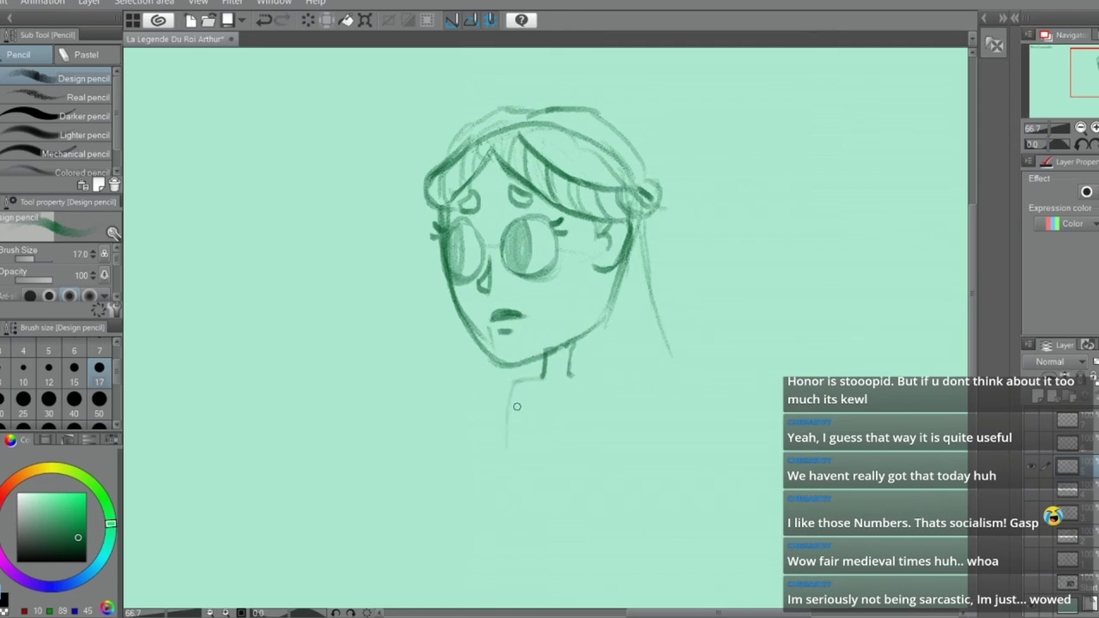
pyautogui.moveTo(529, 377)
pyautogui.mouseDown()
pyautogui.moveTo(507, 423)
pyautogui.moveTo(502, 412)
pyautogui.moveTo(512, 419)
pyautogui.mouseUp()
pyautogui.press('e')
pyautogui.press('p')
pyautogui.moveTo(597, 391); pyautogui.dragTo(559, 473)
pyautogui.scroll(-4, 592, 388)
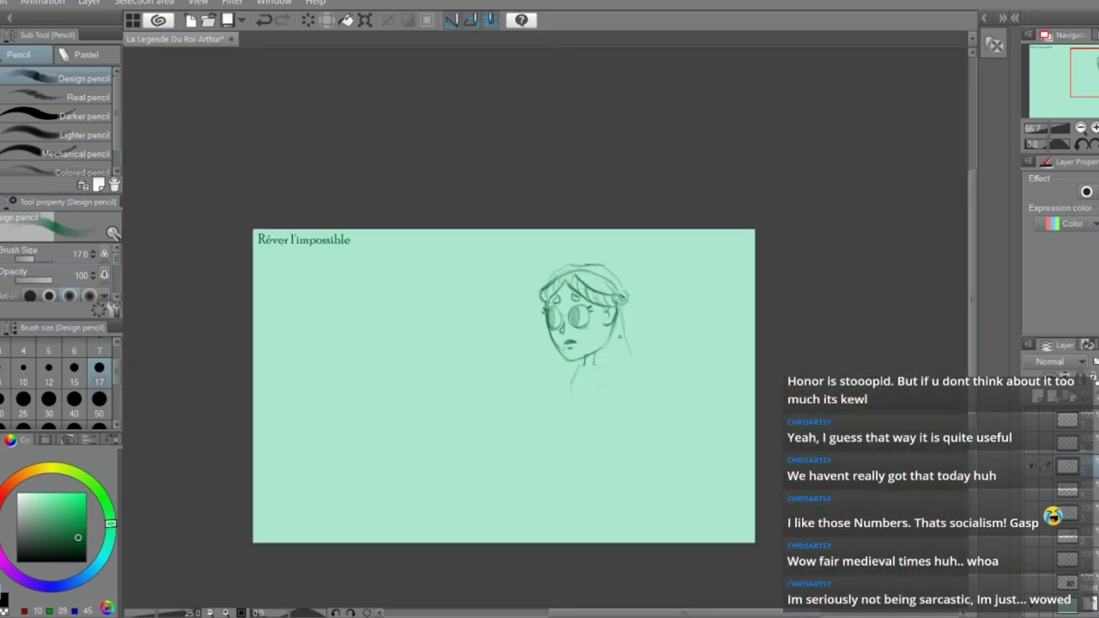
pyautogui.scroll(3, 557, 337)
pyautogui.scroll(1, 557, 336)
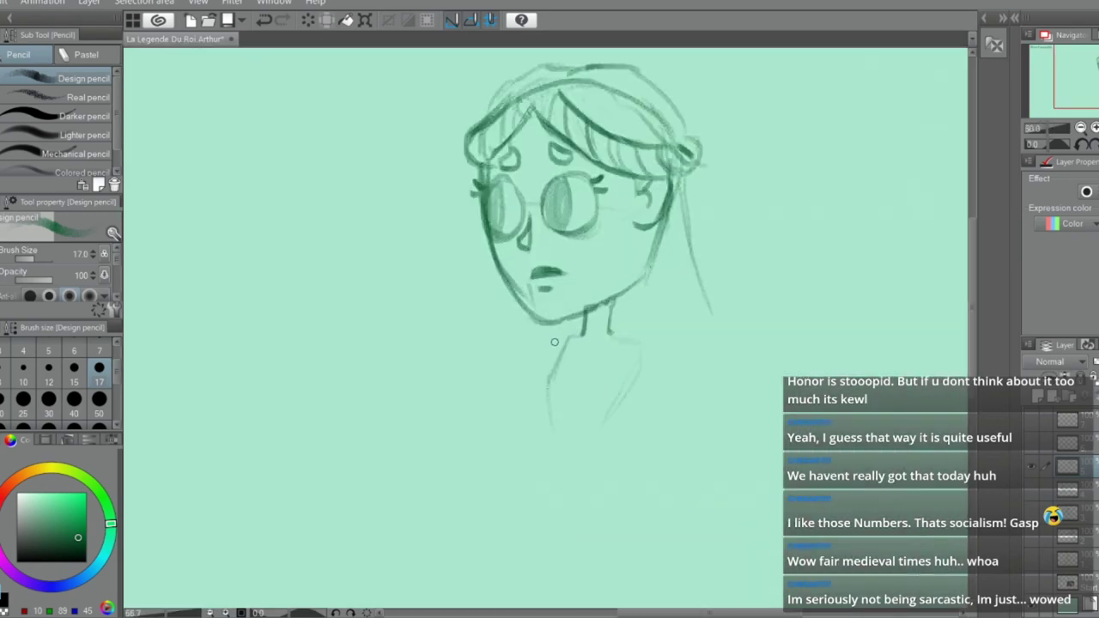
# Reshape the chin with a flatter underside and redraw the jawline back toward the ear
pyautogui.moveTo(534, 315)
pyautogui.mouseDown()
pyautogui.moveTo(583, 311)
pyautogui.moveTo(636, 288)
pyautogui.moveTo(560, 320)
pyautogui.moveTo(596, 301)
pyautogui.moveTo(553, 312)
pyautogui.mouseUp()
pyautogui.hotkey('ctrl', 'z')
pyautogui.press('e')
pyautogui.press('p')
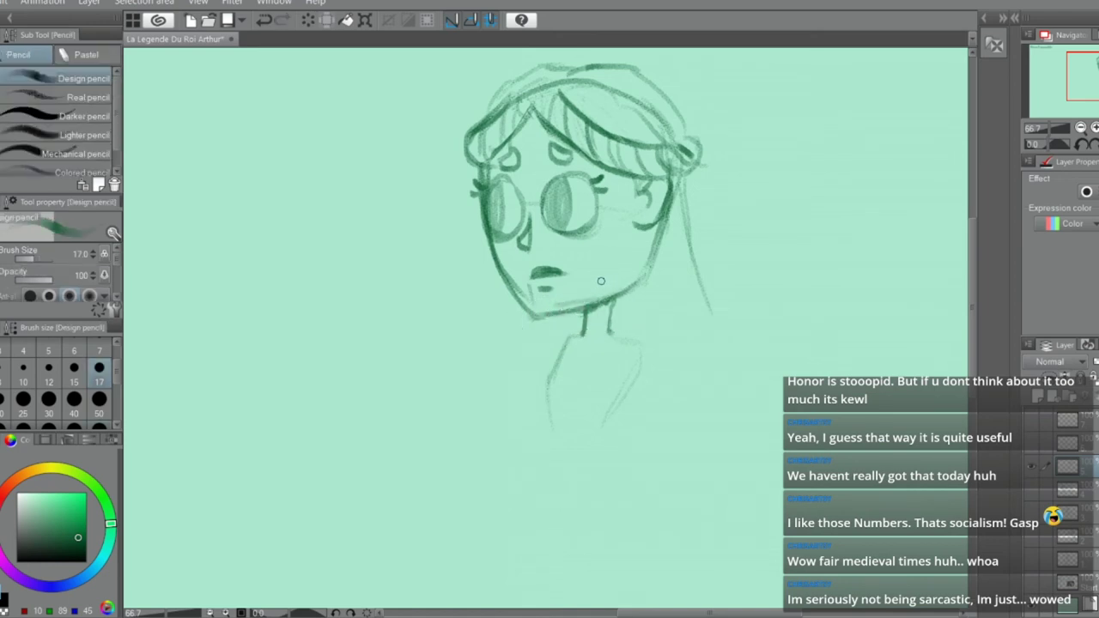
pyautogui.moveTo(640, 284); pyautogui.dragTo(543, 320)
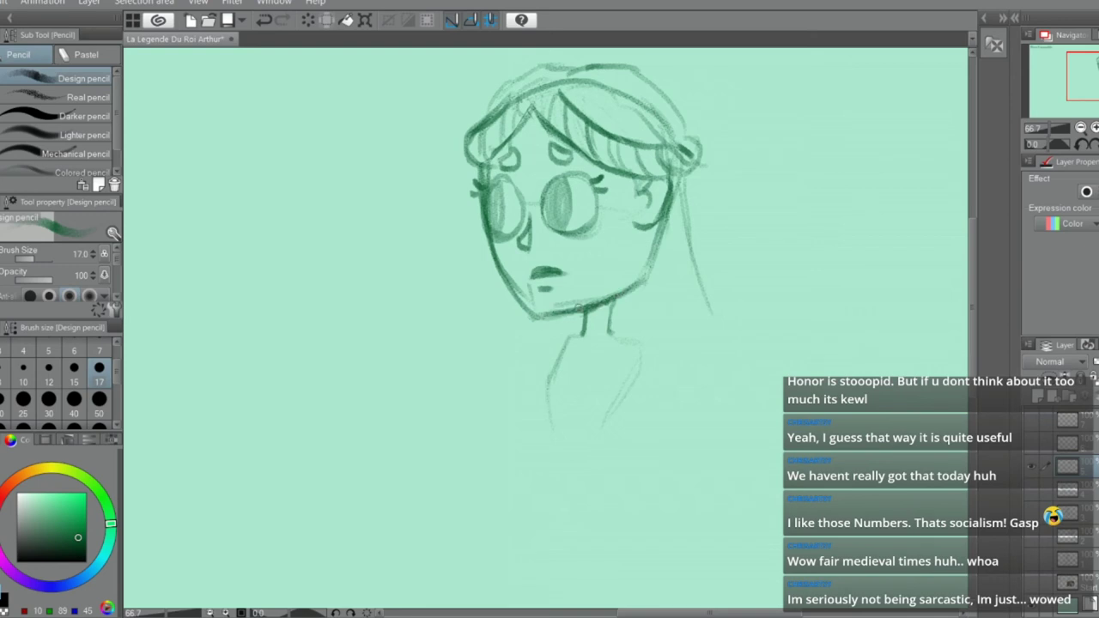
# Erase the rear head outline below the ear, then draw the jaw edge and a long neck line down to the chest
pyautogui.press('e')
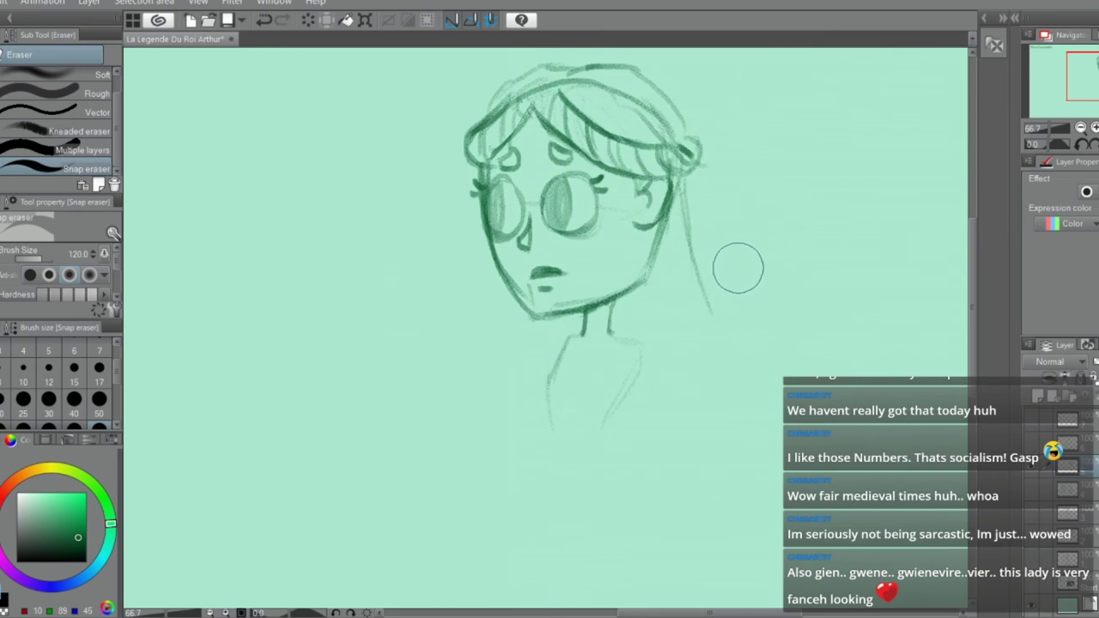
pyautogui.press('m')
pyautogui.press('e')
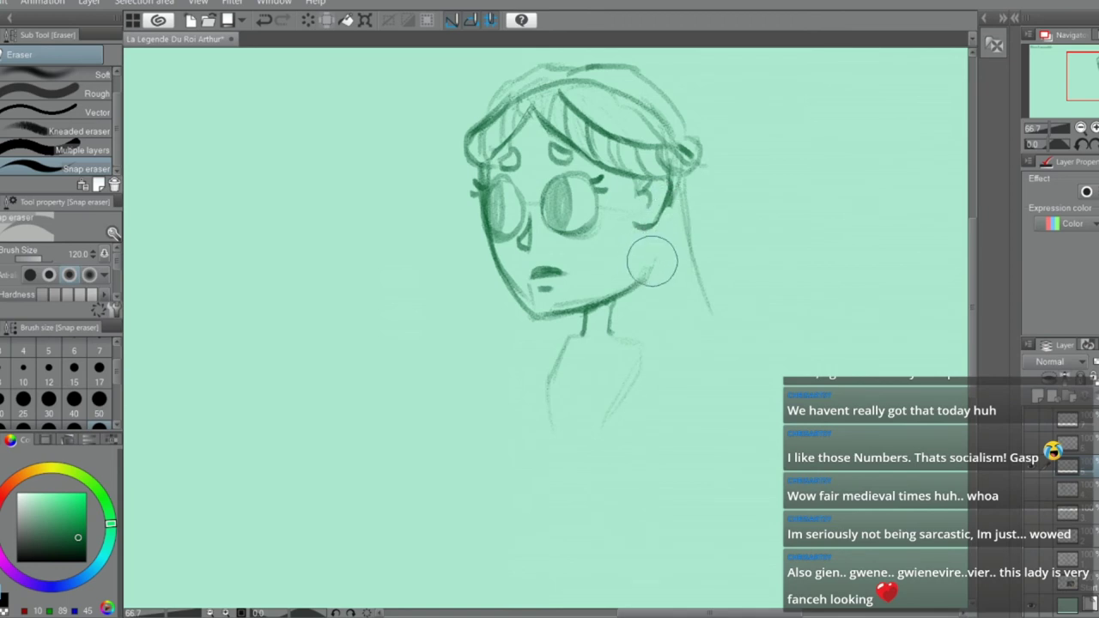
pyautogui.press('p')
pyautogui.moveTo(644, 232); pyautogui.dragTo(615, 352)
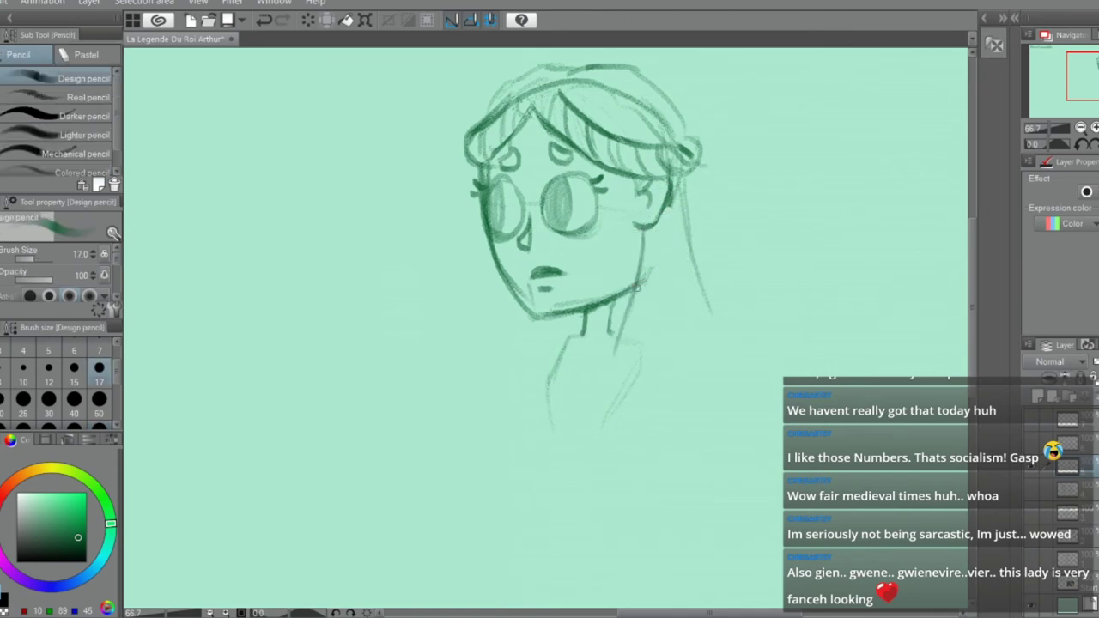
pyautogui.moveTo(640, 271); pyautogui.dragTo(605, 386)
# Redraw the near shoulder and the slanting side of the torso down to the waist
pyautogui.press('e')
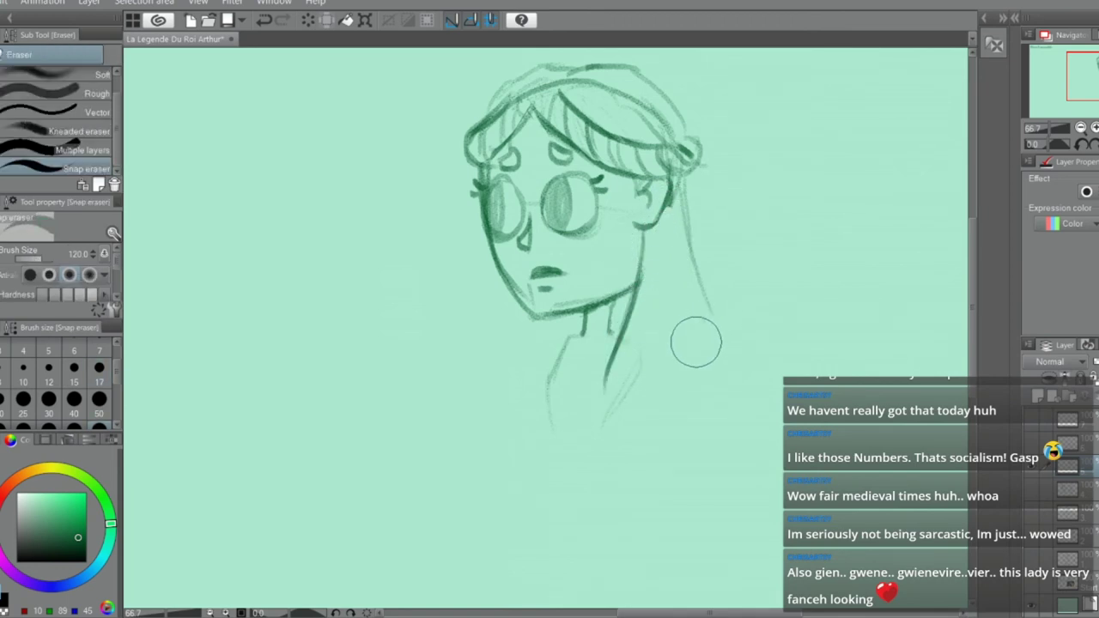
pyautogui.press('b')
pyautogui.moveTo(631, 340)
pyautogui.mouseDown()
pyautogui.moveTo(652, 350)
pyautogui.moveTo(616, 414)
pyautogui.mouseUp()
pyautogui.press('p')
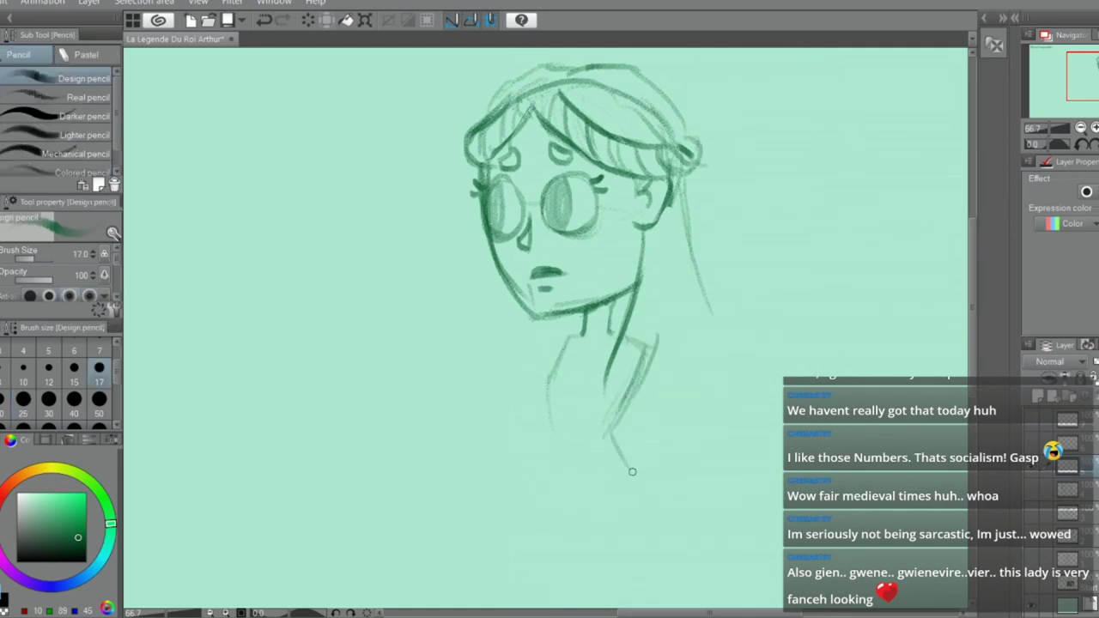
# Sketch long, light lines flaring downward from both sides of the waist for the lower body
pyautogui.scroll(-3, 635, 412)
pyautogui.scroll(2, 615, 414)
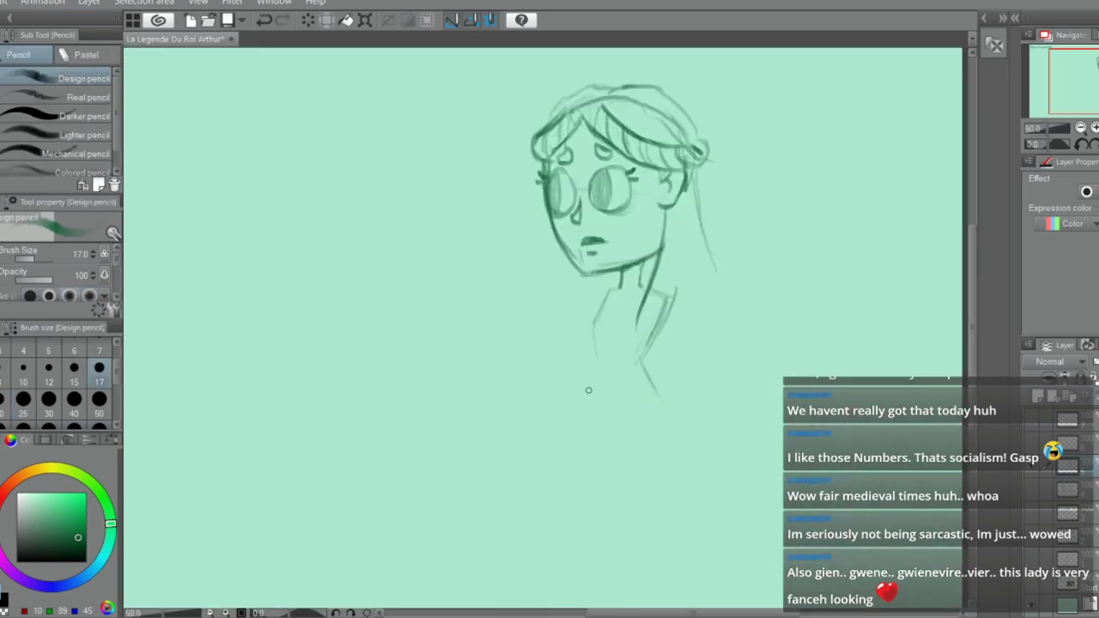
pyautogui.moveTo(553, 468); pyautogui.dragTo(593, 365)
pyautogui.scroll(-2, 671, 380)
pyautogui.scroll(2, 701, 495)
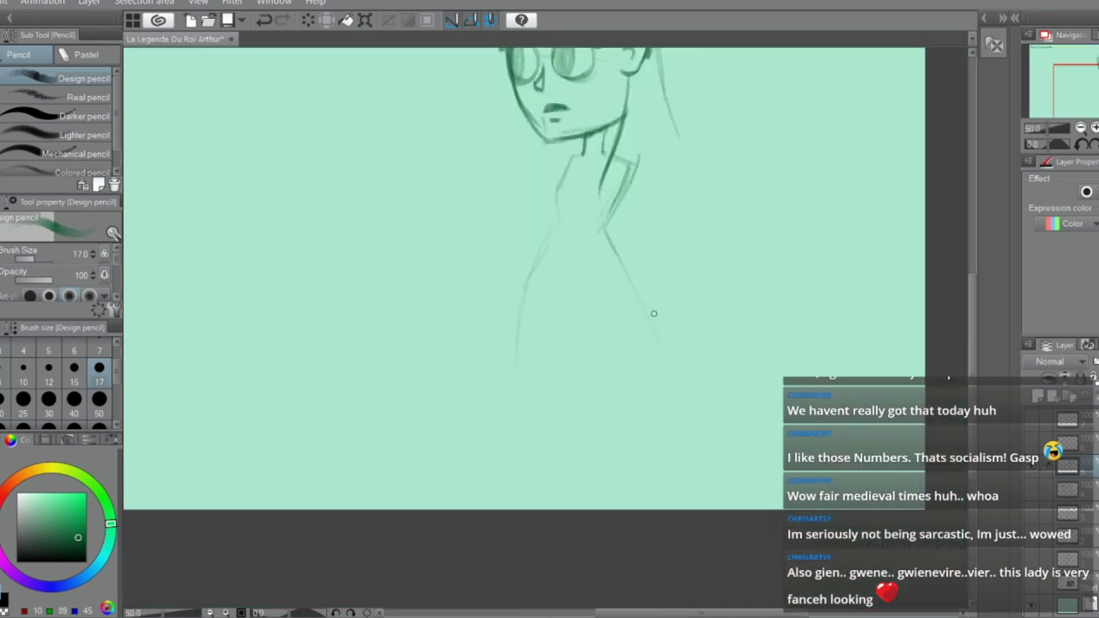
pyautogui.press('r')
pyautogui.moveTo(620, 251)
pyautogui.mouseDown()
pyautogui.moveTo(634, 196)
pyautogui.moveTo(519, 179)
pyautogui.mouseUp()
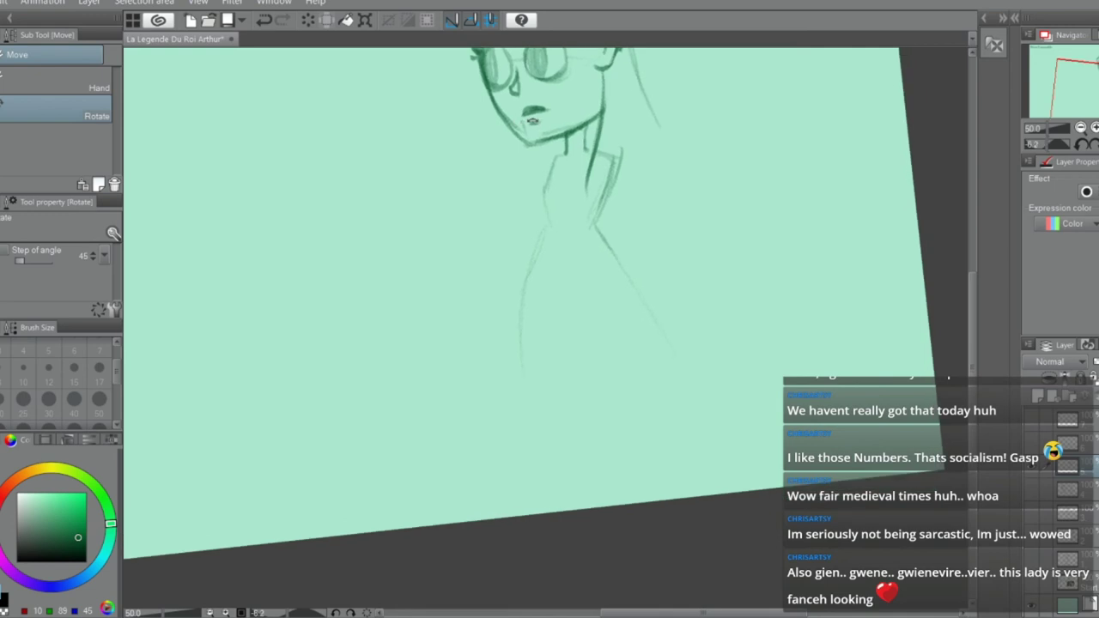
pyautogui.click(1093, 145)
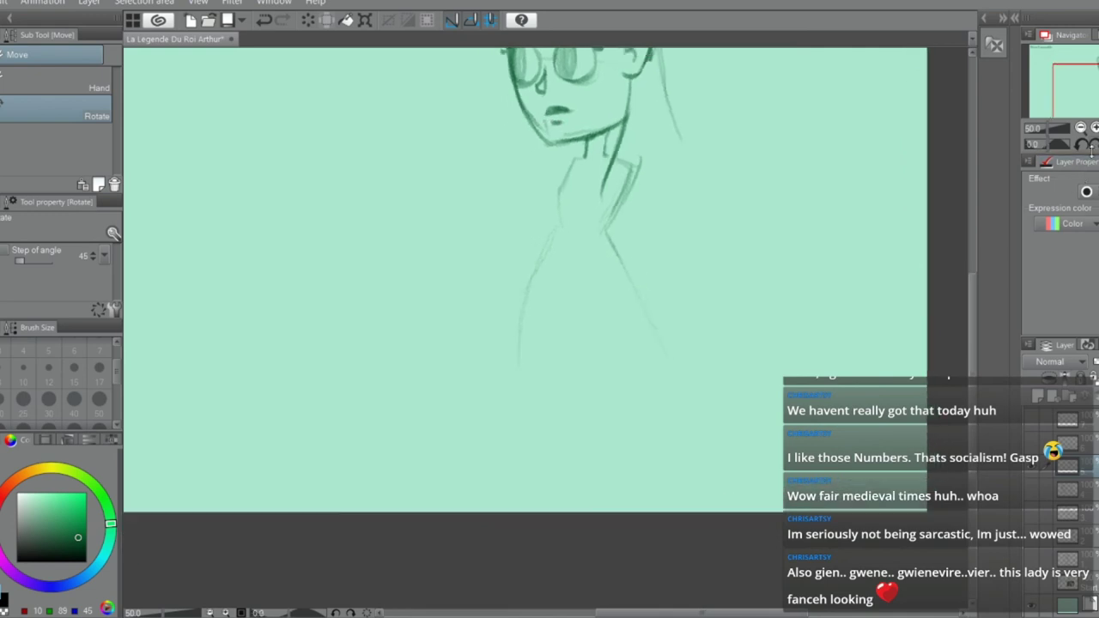
pyautogui.press('p')
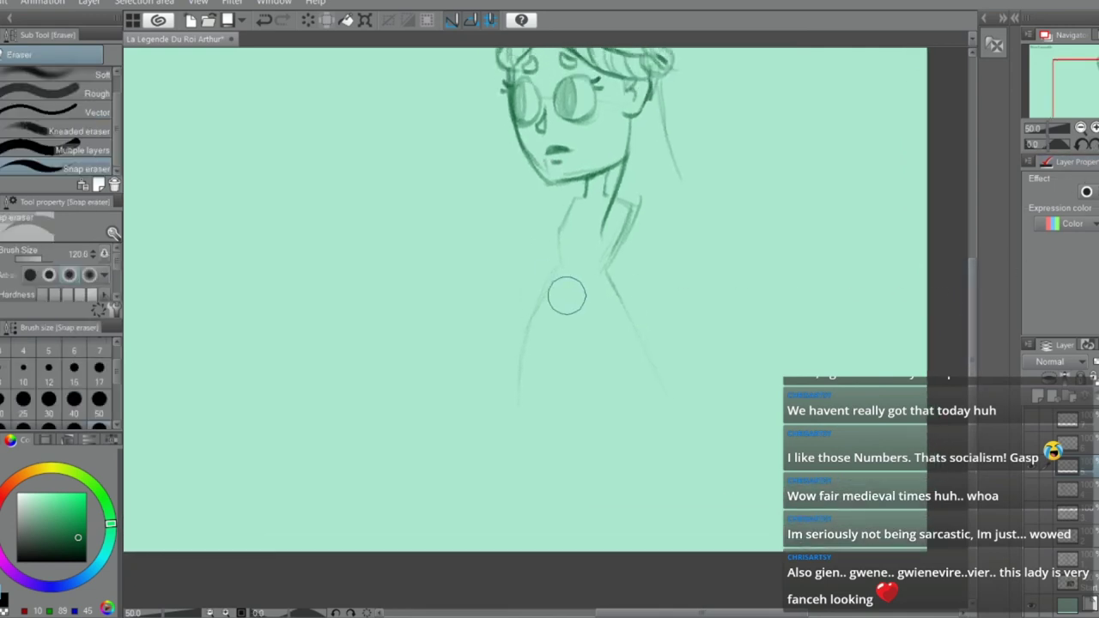
# Redraw the rear side of the skirt as a wide diagonal flare from the waist and erase overlapping stray lines
pyautogui.moveTo(616, 275)
pyautogui.mouseDown()
pyautogui.moveTo(668, 381)
pyautogui.moveTo(617, 270)
pyautogui.moveTo(659, 314)
pyautogui.mouseUp()
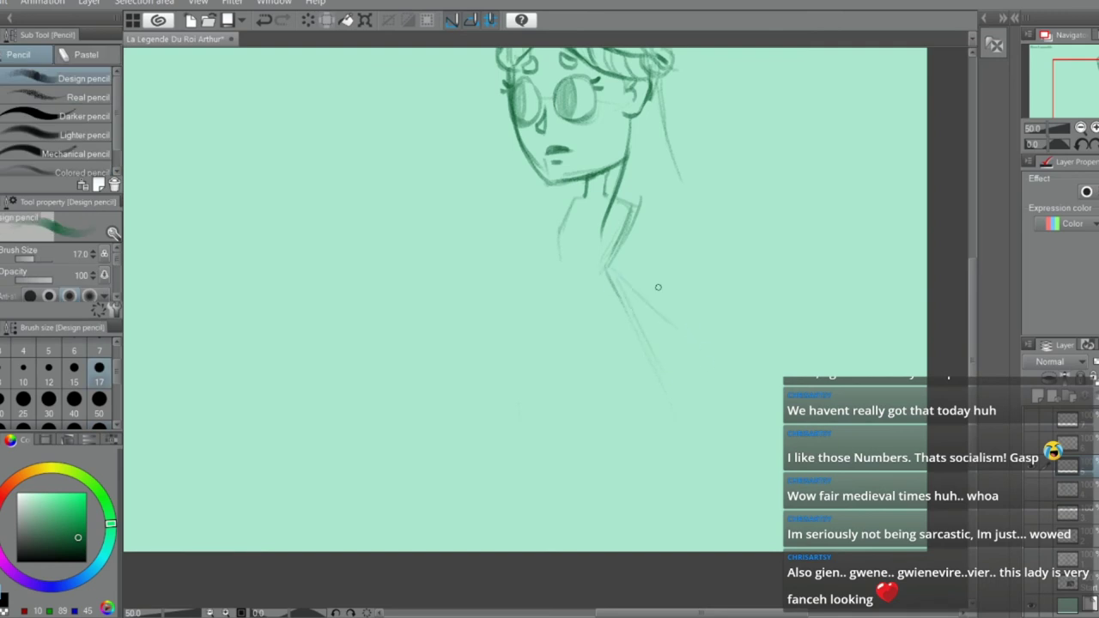
pyautogui.moveTo(606, 266); pyautogui.dragTo(763, 371)
pyautogui.moveTo(694, 316)
pyautogui.mouseDown()
pyautogui.moveTo(838, 445)
pyautogui.moveTo(690, 319)
pyautogui.moveTo(777, 448)
pyautogui.mouseUp()
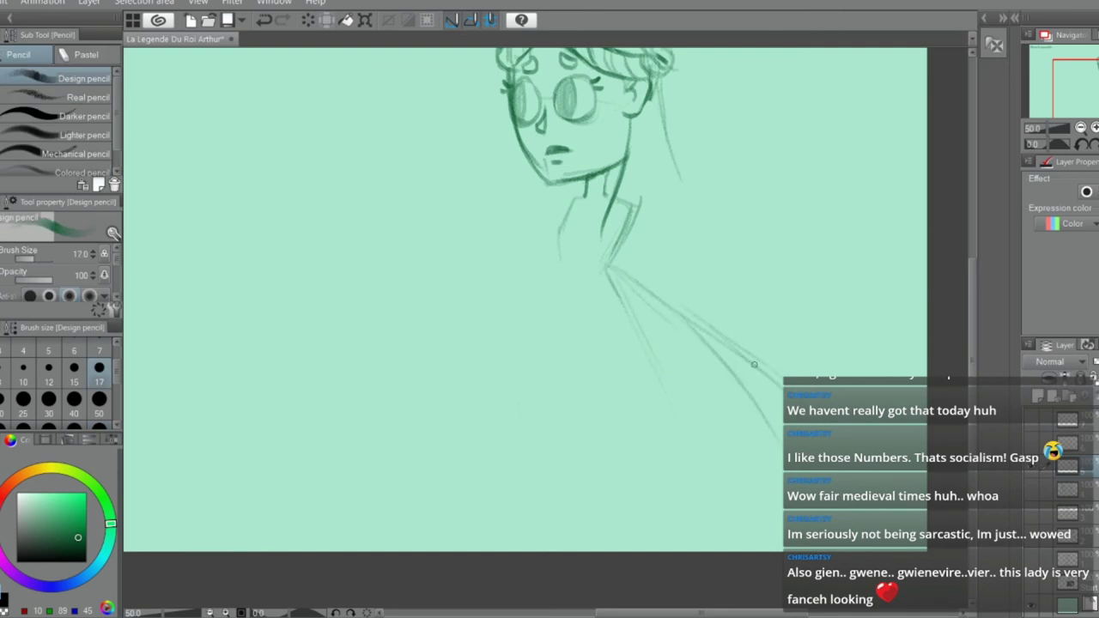
pyautogui.press('e')
pyautogui.moveTo(712, 330); pyautogui.dragTo(790, 397)
# Redraw the front side of the skirt from the waist and join both sides with a long hem line
pyautogui.press('p')
pyautogui.moveTo(562, 268)
pyautogui.mouseDown()
pyautogui.moveTo(507, 372)
pyautogui.moveTo(489, 452)
pyautogui.mouseUp()
pyautogui.press('e')
pyautogui.moveTo(513, 353); pyautogui.dragTo(499, 395)
pyautogui.press('p')
pyautogui.moveTo(558, 275)
pyautogui.mouseDown()
pyautogui.moveTo(487, 472)
pyautogui.moveTo(520, 501)
pyautogui.moveTo(456, 513)
pyautogui.moveTo(575, 519)
pyautogui.moveTo(632, 520)
pyautogui.mouseUp()
pyautogui.hotkey('ctrl', 'z')
pyautogui.hotkey('ctrl', 'z')
pyautogui.moveTo(485, 468)
pyautogui.mouseDown()
pyautogui.moveTo(471, 504)
pyautogui.moveTo(480, 520)
pyautogui.moveTo(640, 527)
pyautogui.moveTo(631, 525)
pyautogui.moveTo(837, 516)
pyautogui.mouseUp()
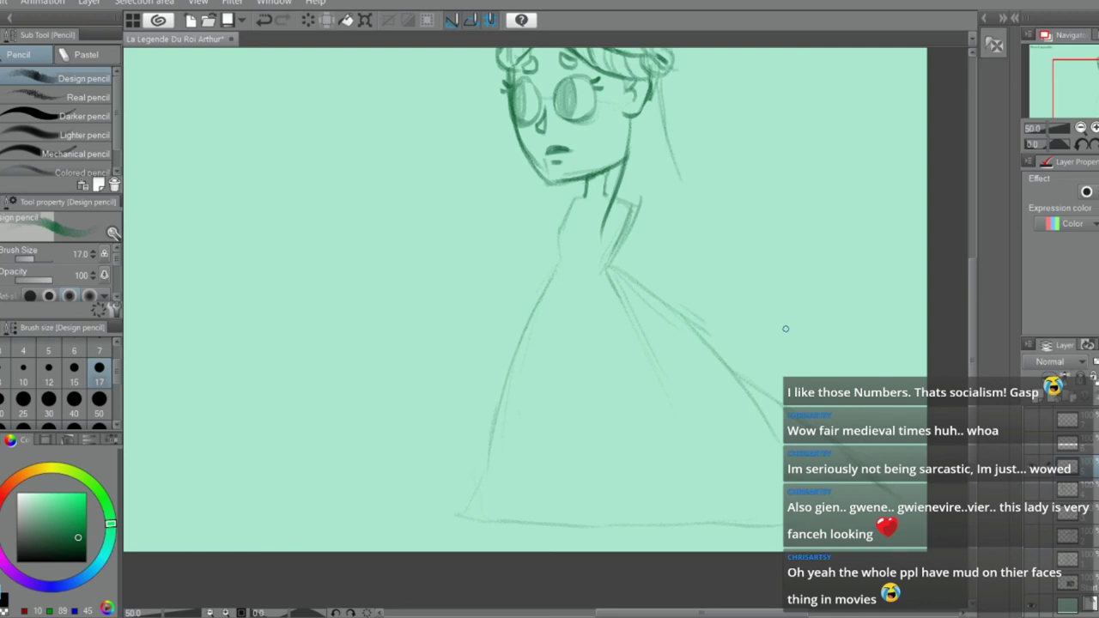
# Lasso the whole figure and transform it to sit slightly higher on the canvas, then deselect it
pyautogui.hotkey('ctrl', '-')
pyautogui.hotkey('ctrl', '-')
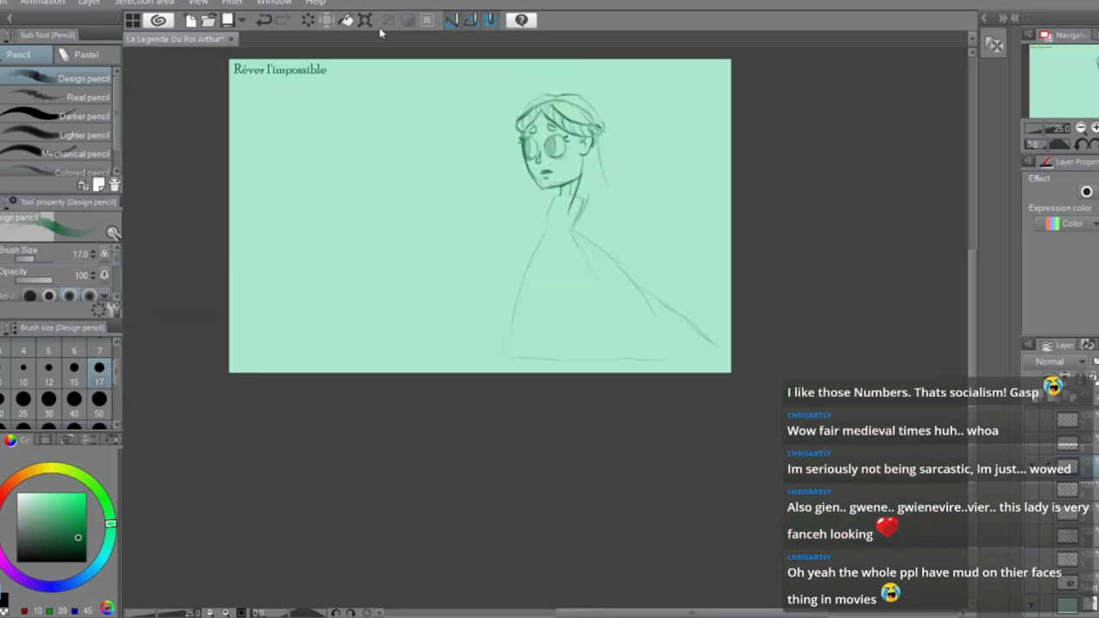
pyautogui.click(365, 21)
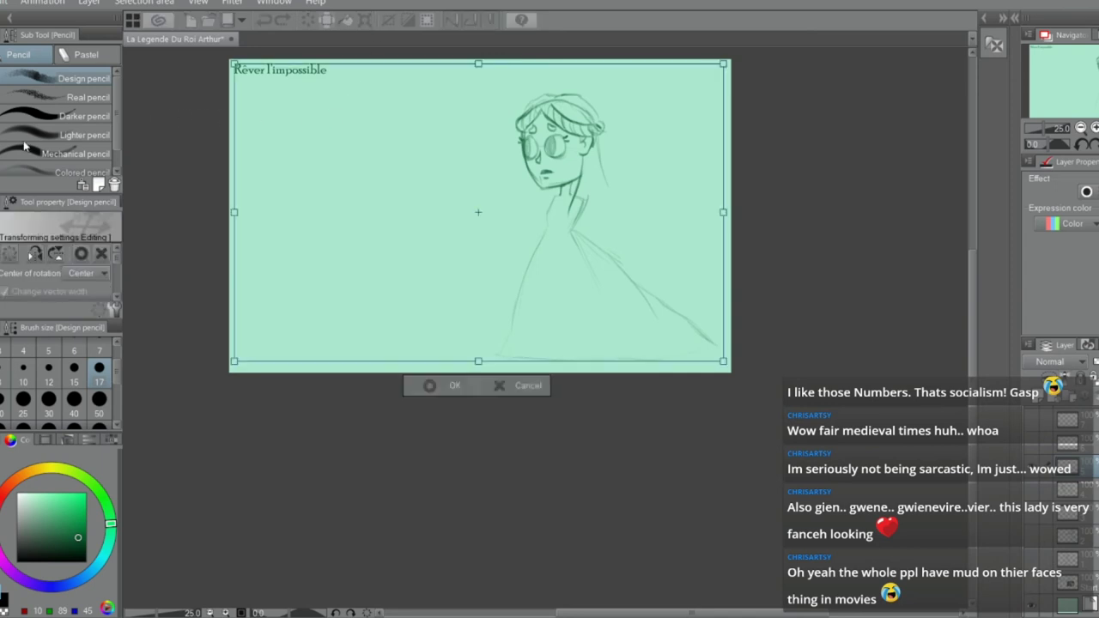
pyautogui.press('Return')
pyautogui.press('m')
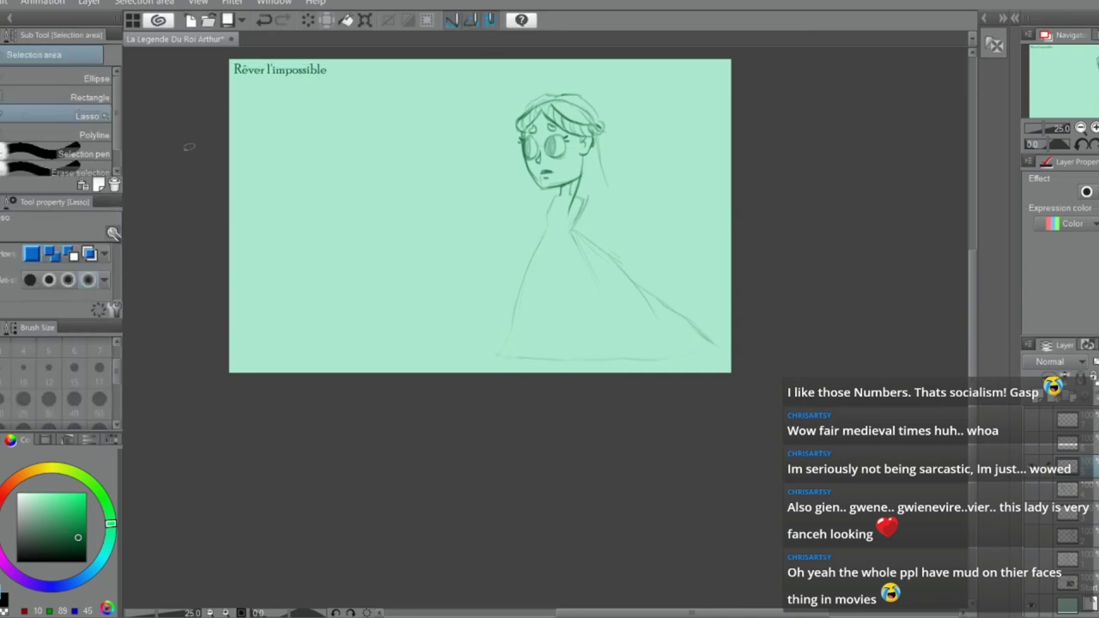
pyautogui.moveTo(620, 107)
pyautogui.mouseDown()
pyautogui.moveTo(497, 83)
pyautogui.moveTo(755, 467)
pyautogui.moveTo(858, 129)
pyautogui.mouseUp()
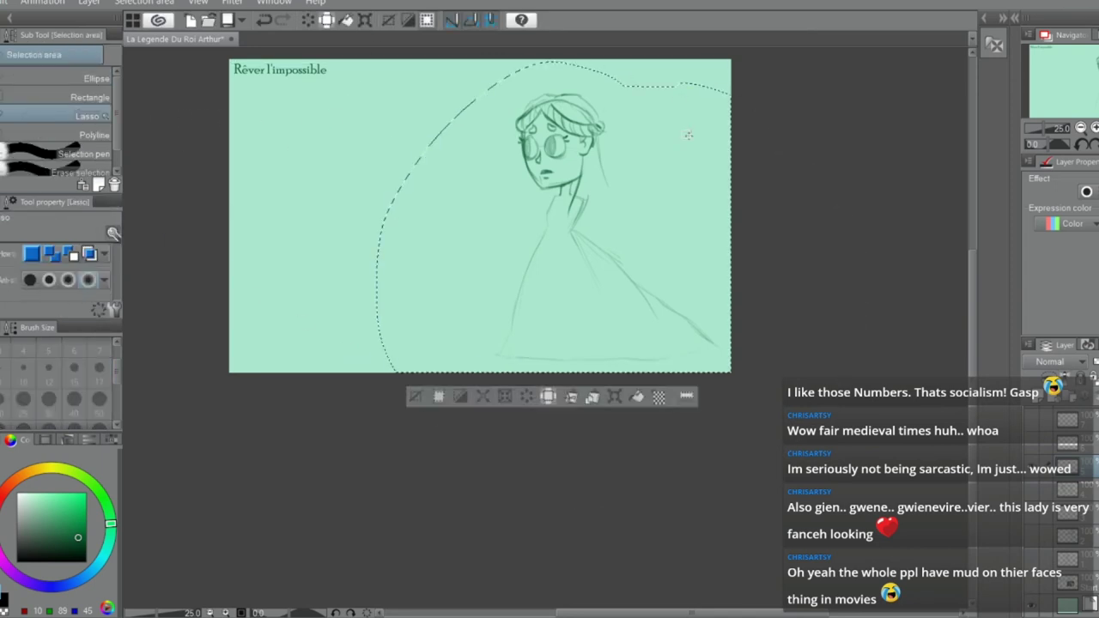
pyautogui.click(614, 396)
pyautogui.moveTo(650, 315); pyautogui.dragTo(641, 299)
pyautogui.click(503, 375)
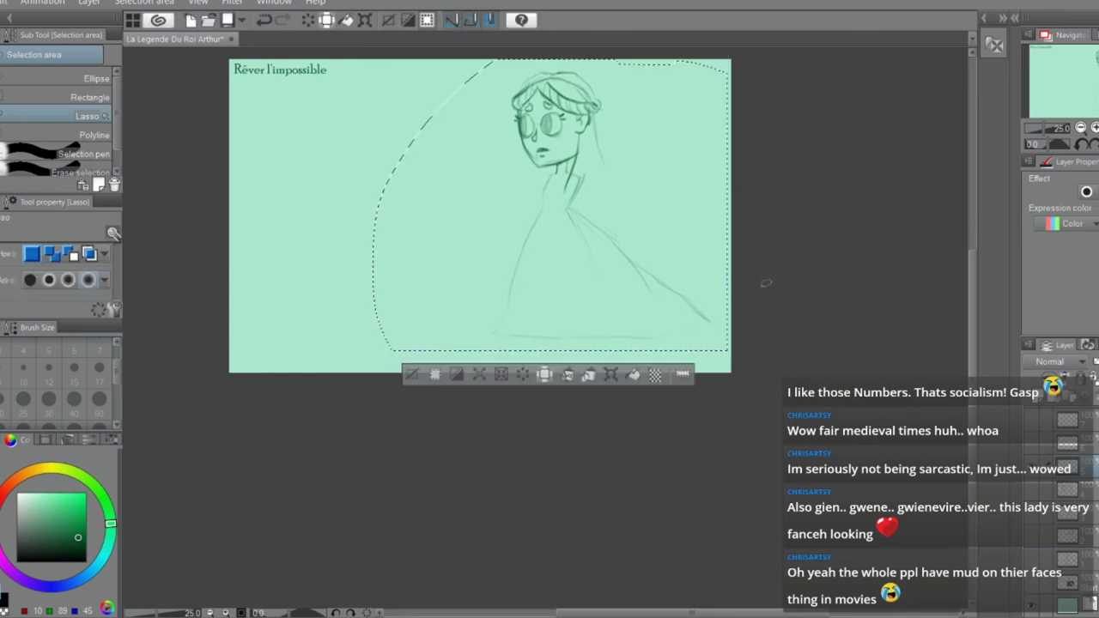
pyautogui.hotkey('ctrl', 'd')
# Extend both sides of the skirt lower and steeper, erasing the old hem and the old rear edge
pyautogui.scroll(2, 545, 288)
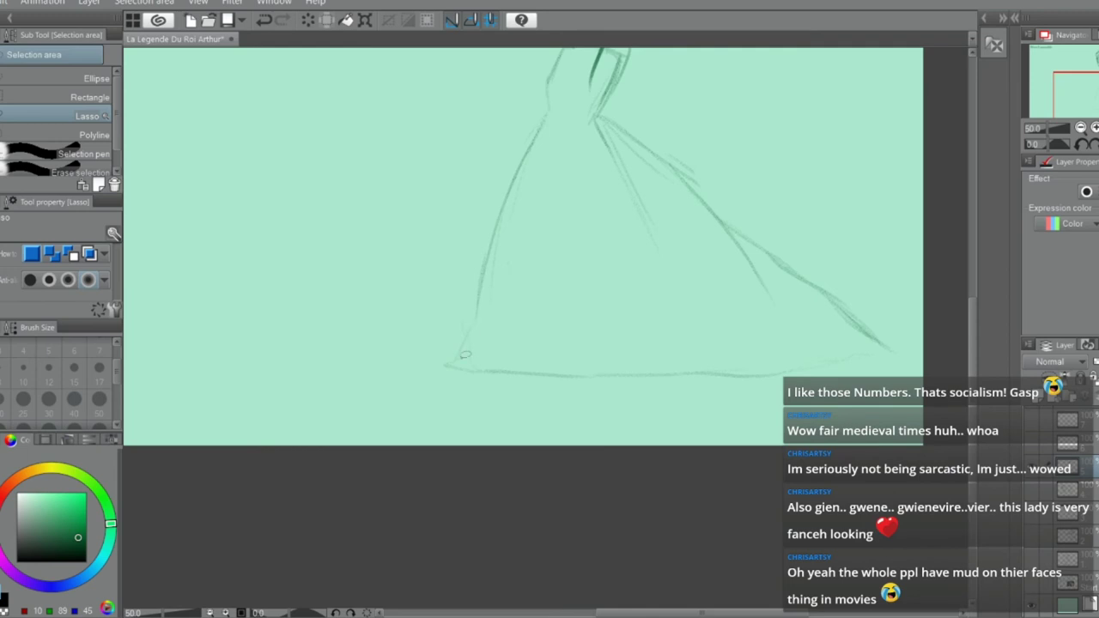
pyautogui.press('p')
pyautogui.moveTo(448, 425)
pyautogui.mouseDown()
pyautogui.moveTo(471, 328)
pyautogui.moveTo(510, 368)
pyautogui.moveTo(674, 381)
pyautogui.moveTo(866, 370)
pyautogui.mouseUp()
pyautogui.press('e')
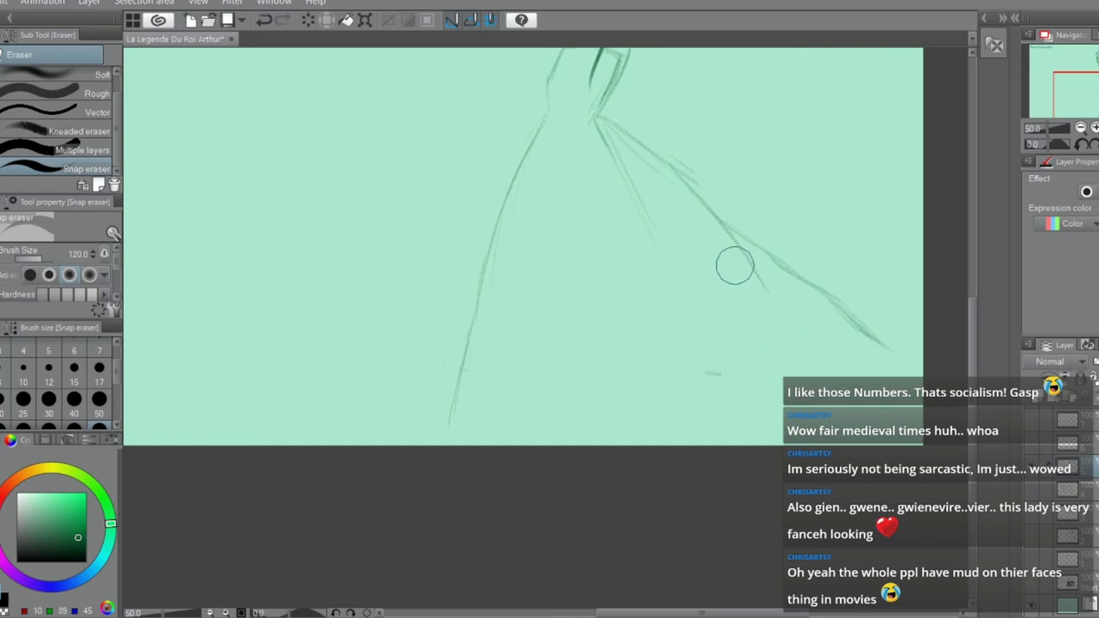
pyautogui.press('p')
pyautogui.moveTo(730, 227); pyautogui.dragTo(871, 376)
pyautogui.press('e')
pyautogui.moveTo(821, 291); pyautogui.dragTo(822, 292)
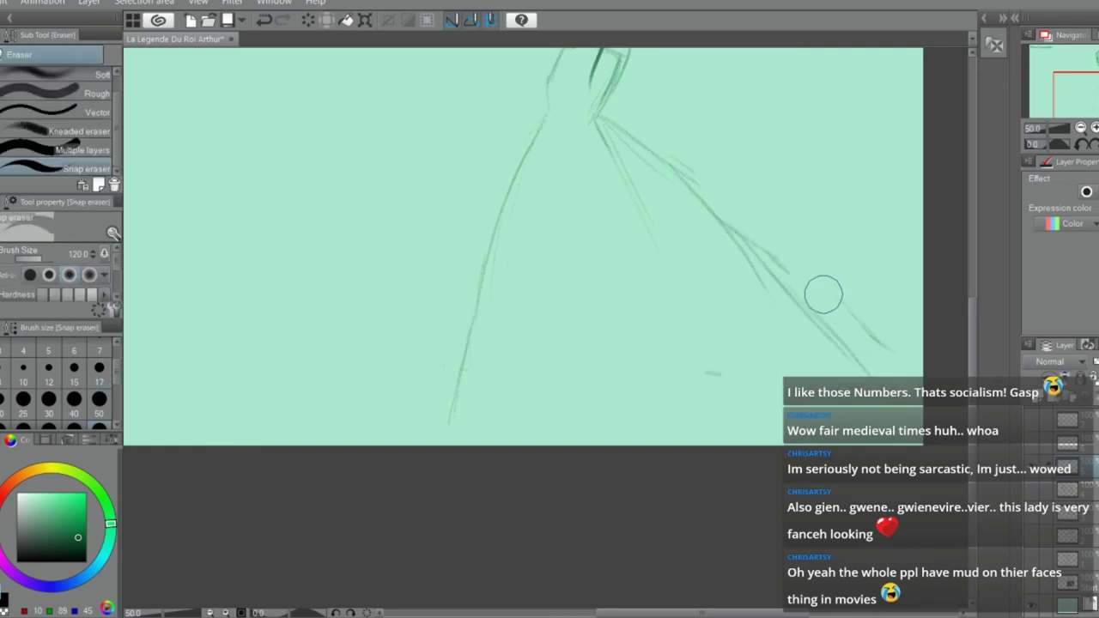
pyautogui.press('p')
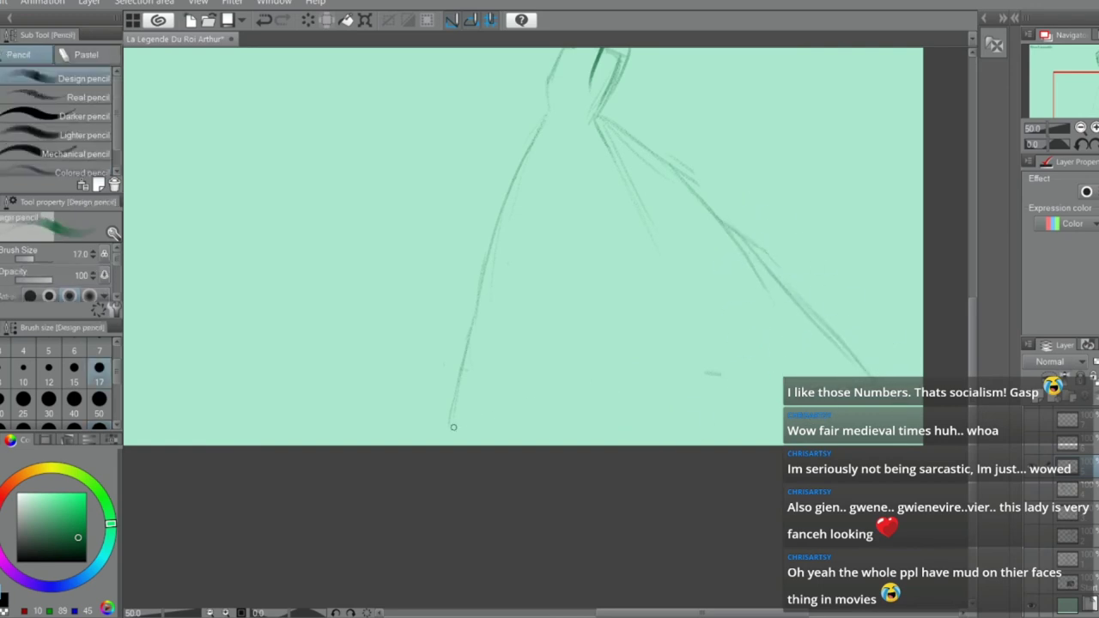
# Draw a lower hem for the skirt with a pointed front corner, and darken its edges
pyautogui.moveTo(453, 426); pyautogui.dragTo(778, 429)
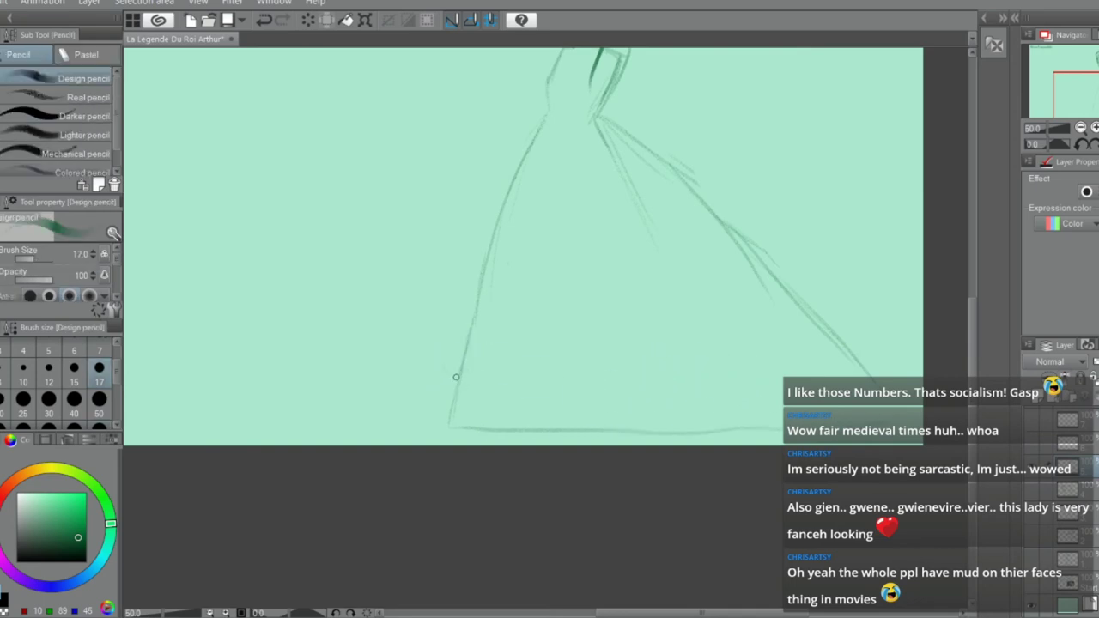
pyautogui.moveTo(456, 377)
pyautogui.mouseDown()
pyautogui.moveTo(432, 424)
pyautogui.moveTo(461, 424)
pyautogui.mouseUp()
pyautogui.press('e')
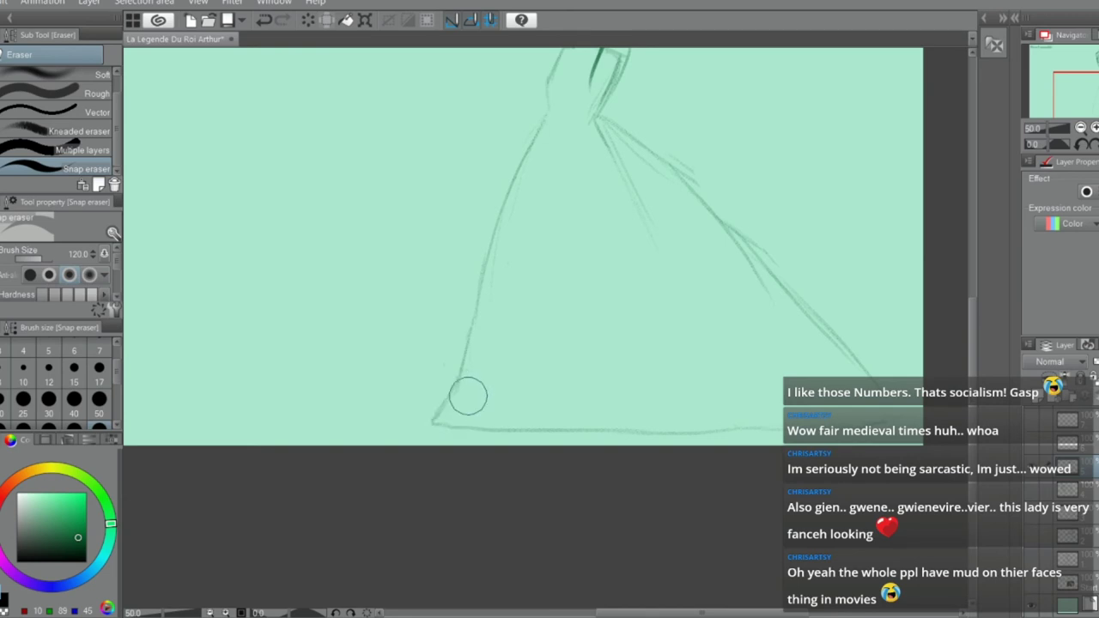
pyautogui.press('p')
pyautogui.moveTo(459, 368)
pyautogui.mouseDown()
pyautogui.moveTo(434, 420)
pyautogui.moveTo(556, 427)
pyautogui.mouseUp()
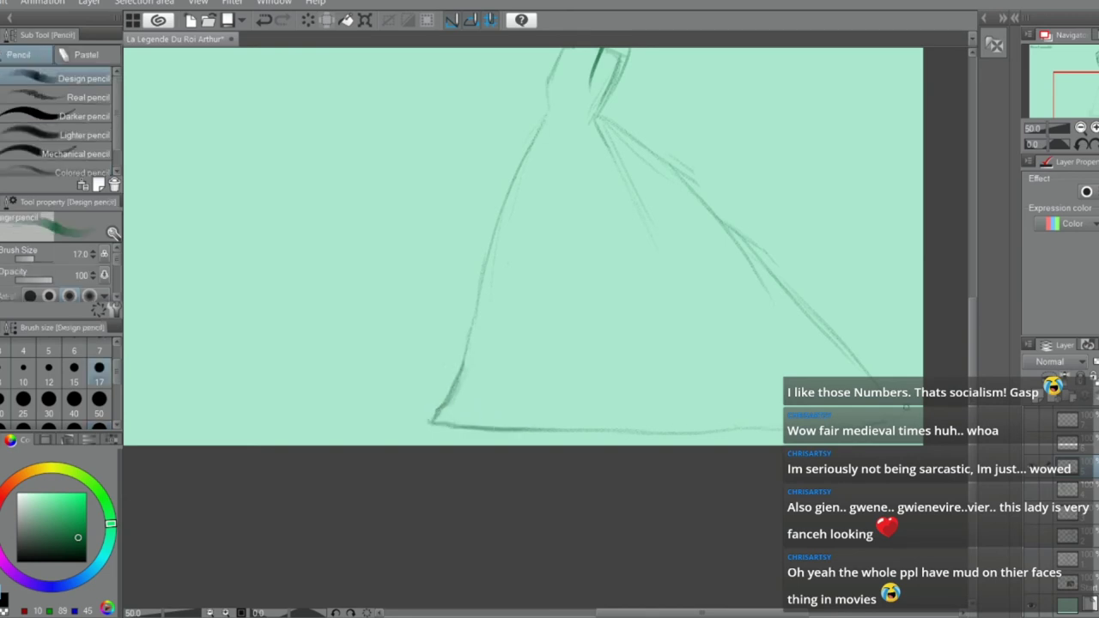
pyautogui.moveTo(846, 349); pyautogui.dragTo(875, 383)
# Lasso the whole figure, shift it toward the centre of the canvas, fine-tune its placement and deselect it
pyautogui.scroll(-2, 846, 391)
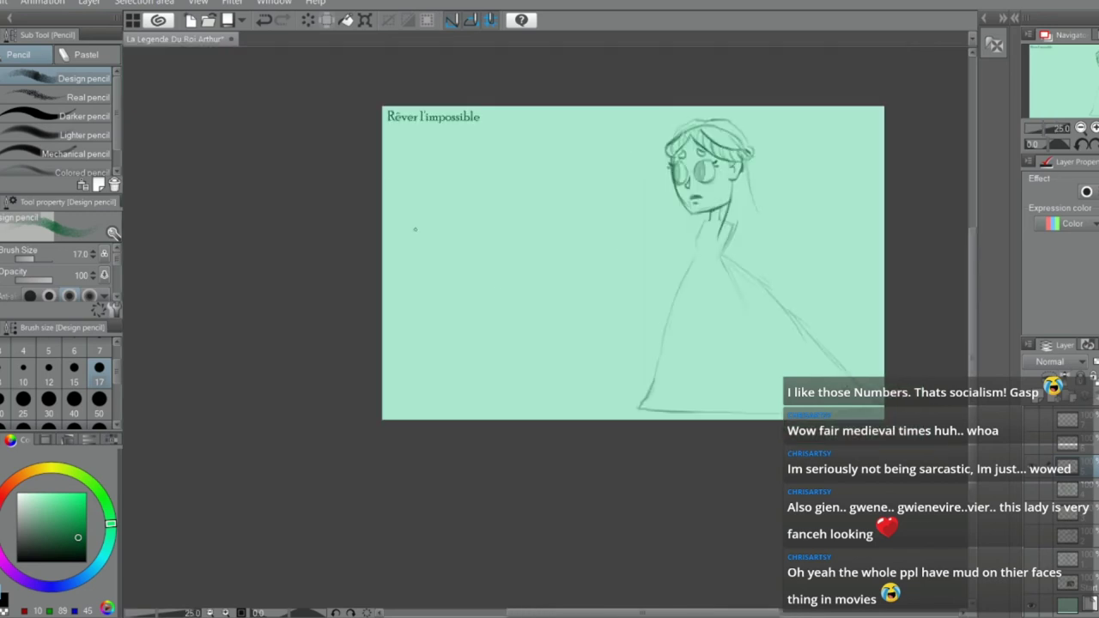
pyautogui.press('m')
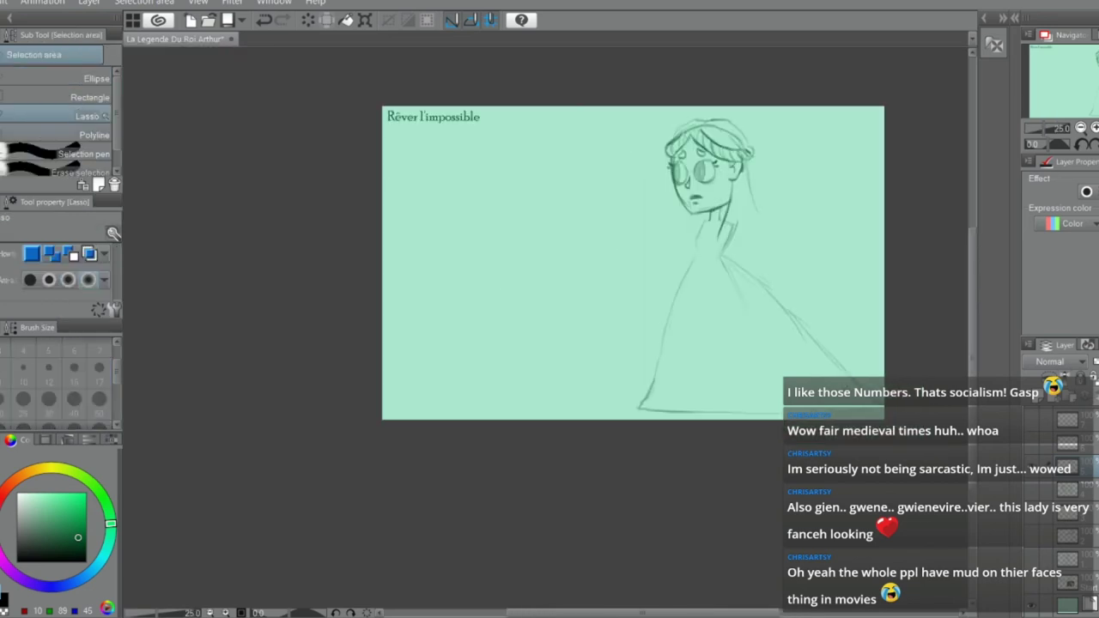
pyautogui.moveTo(672, 110)
pyautogui.mouseDown()
pyautogui.moveTo(553, 399)
pyautogui.moveTo(912, 412)
pyautogui.moveTo(828, 113)
pyautogui.moveTo(816, 108)
pyautogui.mouseUp()
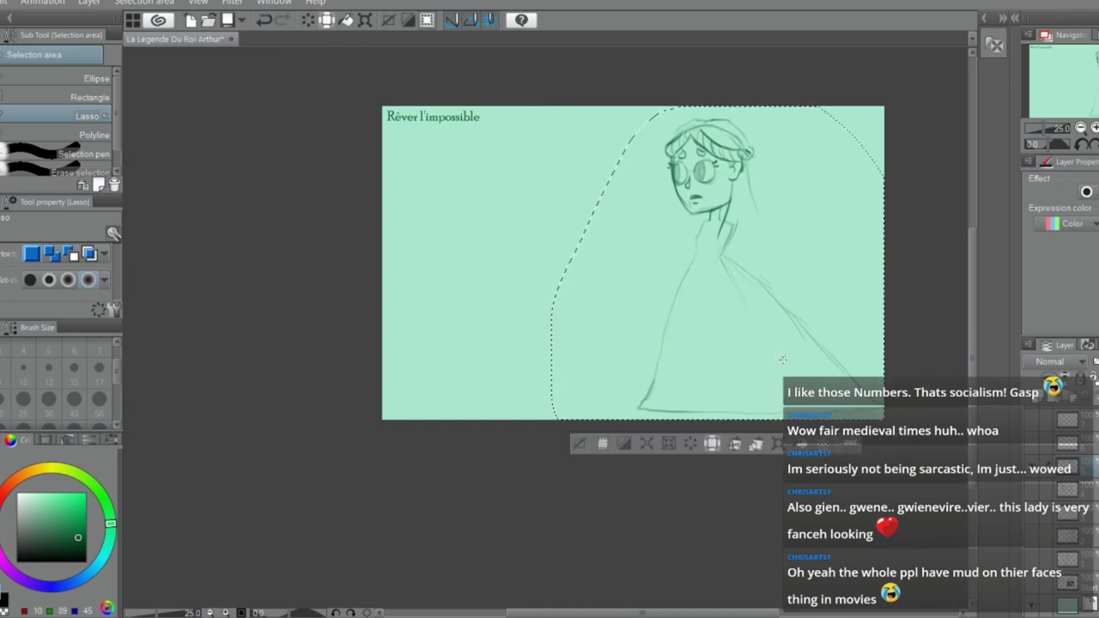
pyautogui.hotkey('ctrl', 't')
pyautogui.moveTo(775, 309); pyautogui.dragTo(729, 302)
pyautogui.press('Return')
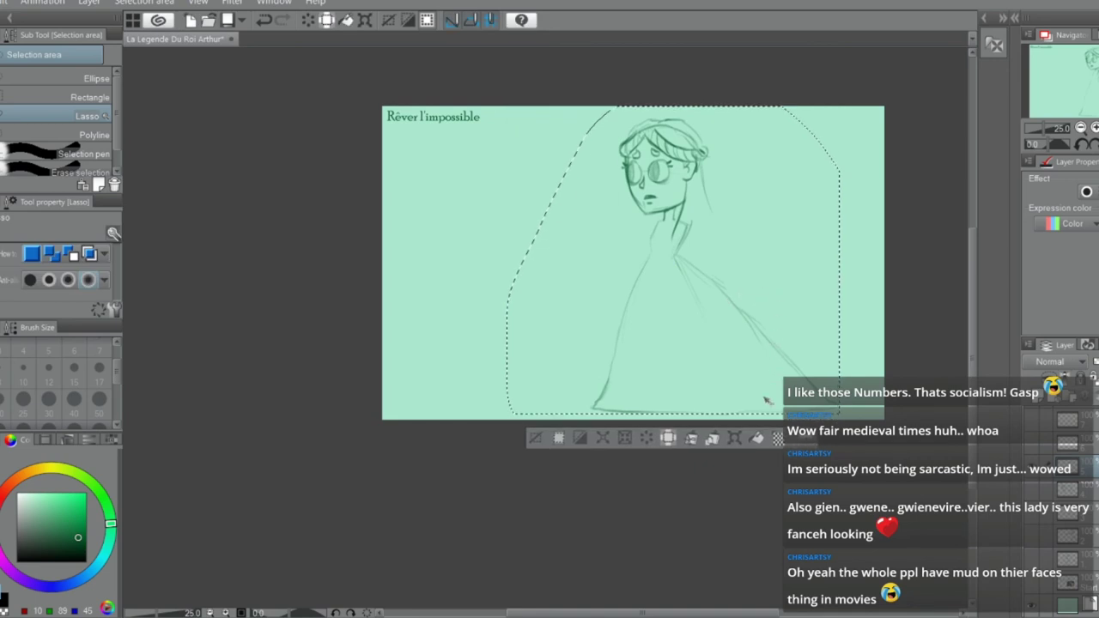
pyautogui.click(733, 443)
pyautogui.moveTo(755, 361)
pyautogui.mouseDown()
pyautogui.moveTo(760, 349)
pyautogui.moveTo(750, 361)
pyautogui.mouseUp()
pyautogui.click(645, 441)
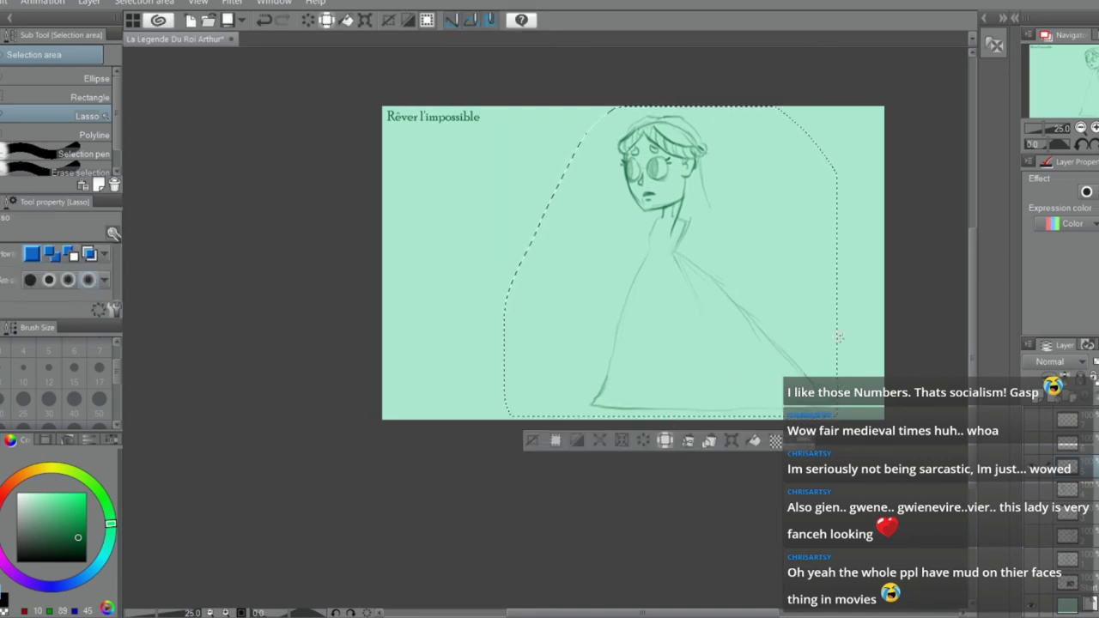
pyautogui.hotkey('ctrl', 'd')
# Erase the stray lines on the crown of the hair and lengthen the loose strand behind the head
pyautogui.moveTo(977, 269); pyautogui.dragTo(976, 243)
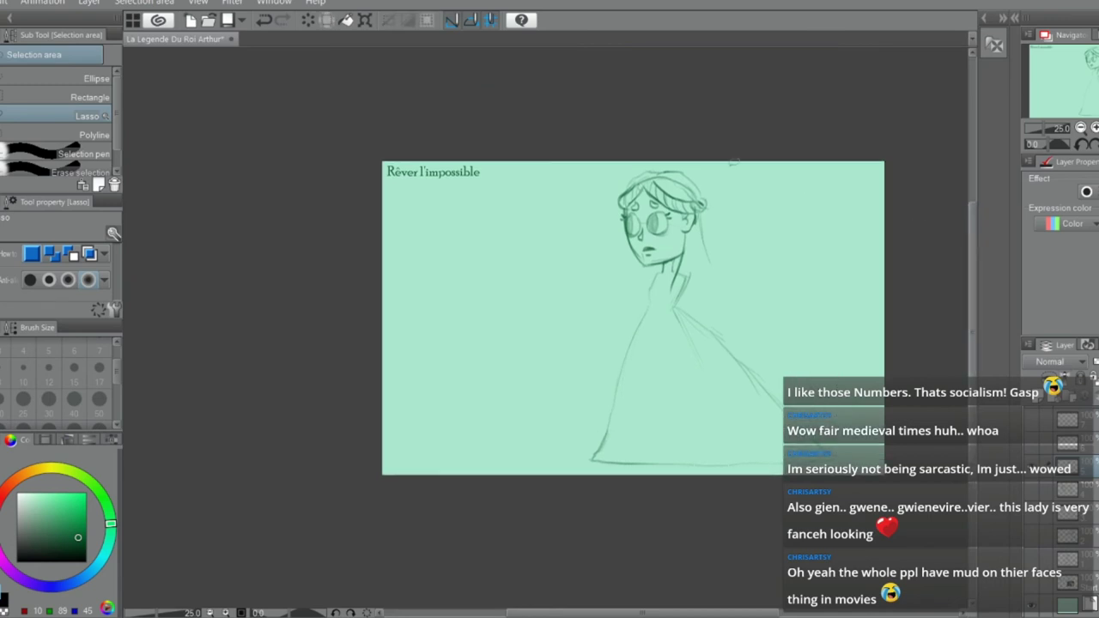
pyautogui.scroll(3, 742, 195)
pyautogui.press('e')
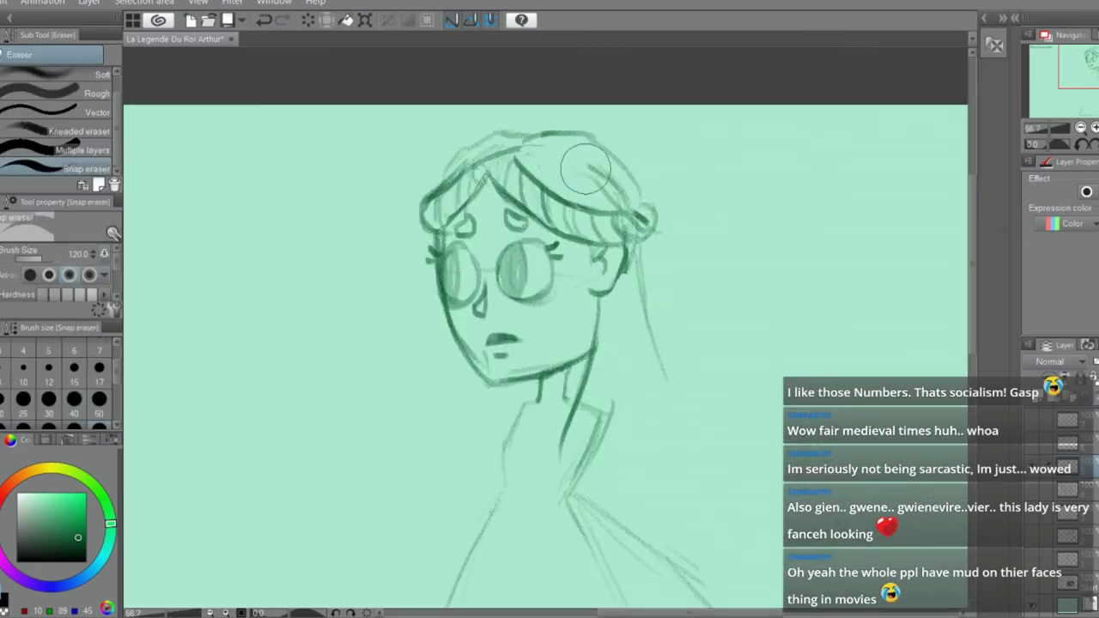
pyautogui.moveTo(519, 151)
pyautogui.mouseDown()
pyautogui.moveTo(487, 160)
pyautogui.moveTo(520, 147)
pyautogui.moveTo(469, 146)
pyautogui.moveTo(455, 161)
pyautogui.mouseUp()
pyautogui.press('p')
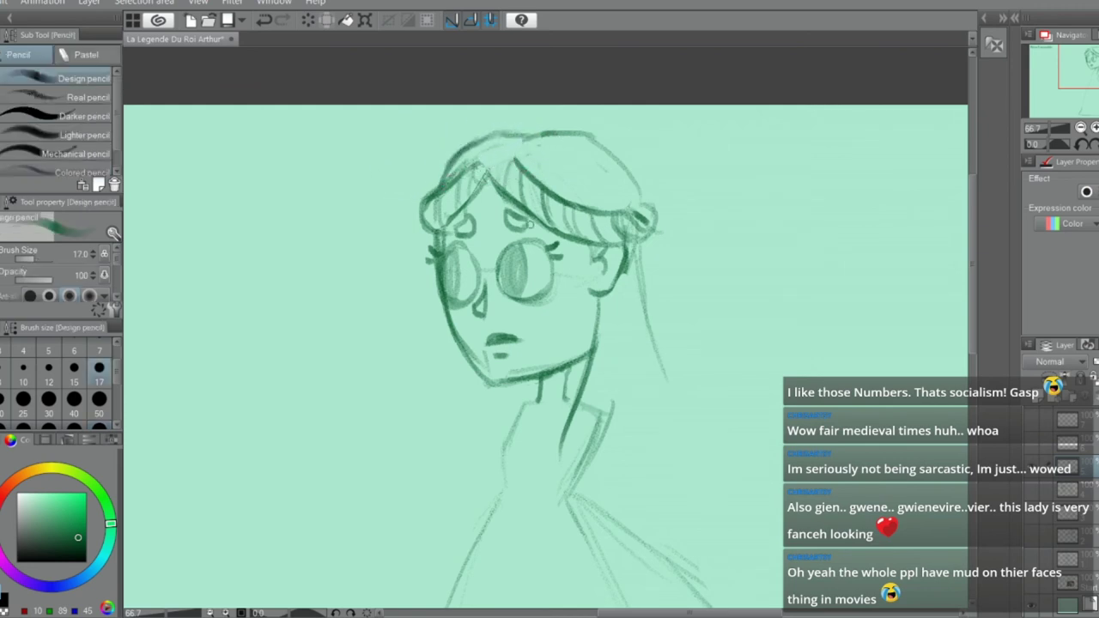
pyautogui.moveTo(650, 262); pyautogui.dragTo(687, 421)
pyautogui.moveTo(652, 318); pyautogui.dragTo(691, 423)
pyautogui.scroll(-1, 680, 371)
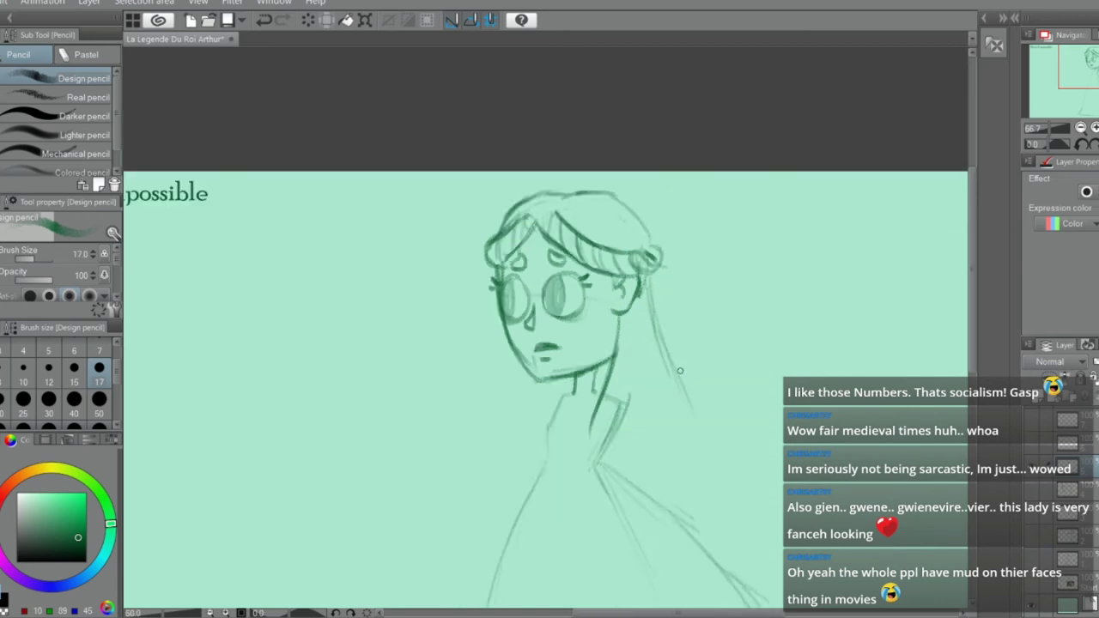
pyautogui.scroll(-2, 680, 371)
pyautogui.scroll(2, 617, 424)
pyautogui.moveTo(624, 348)
pyautogui.mouseDown()
pyautogui.moveTo(602, 371)
pyautogui.moveTo(610, 358)
pyautogui.moveTo(580, 408)
pyautogui.mouseUp()
pyautogui.moveTo(610, 358); pyautogui.dragTo(570, 442)
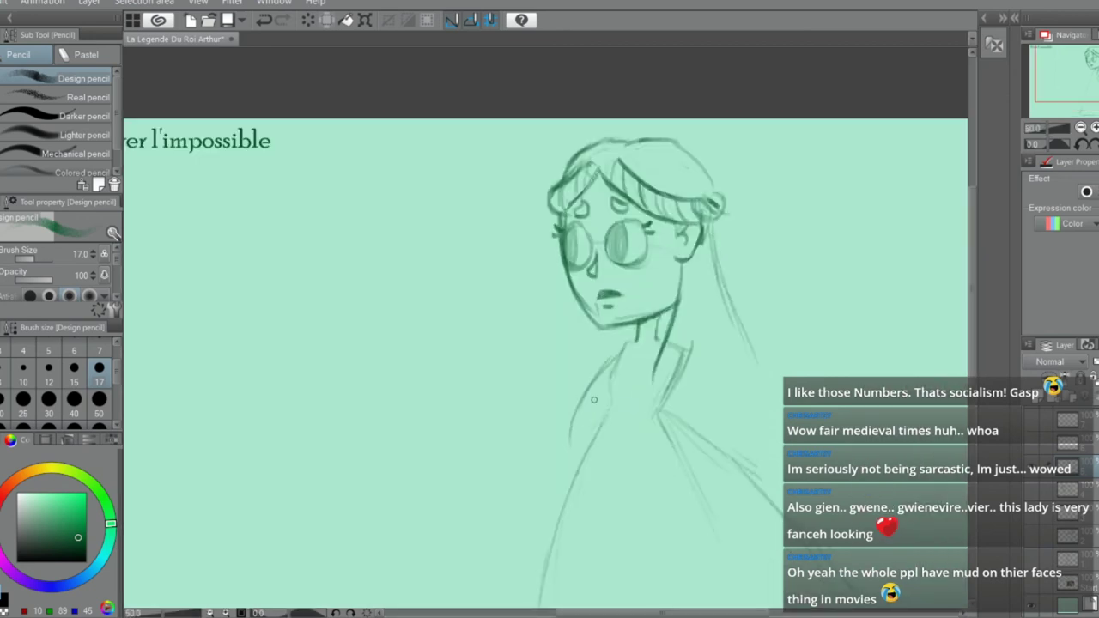
pyautogui.hotkey('ctrl', 'z')
pyautogui.hotkey('ctrl', 'z')
# Sketch the curved outer and inner lines of the far upper arm, from the shoulder down beside the torso
pyautogui.moveTo(625, 344)
pyautogui.mouseDown()
pyautogui.moveTo(573, 425)
pyautogui.moveTo(592, 389)
pyautogui.moveTo(575, 461)
pyautogui.mouseUp()
pyautogui.moveTo(611, 375); pyautogui.dragTo(587, 442)
pyautogui.moveTo(599, 396); pyautogui.dragTo(585, 450)
pyautogui.hotkey('ctrl', 'z')
pyautogui.hotkey('ctrl', 'z')
pyautogui.moveTo(612, 377); pyautogui.dragTo(590, 439)
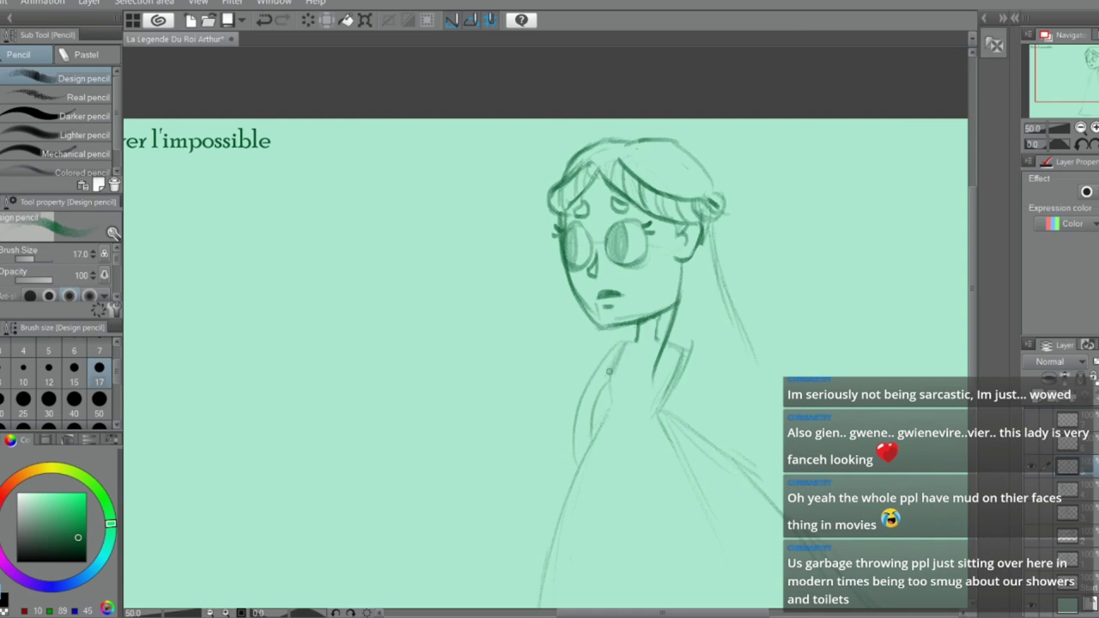
# Strengthen the far shoulder and upper arm with darker strokes, then erase the messy lower ends
pyautogui.press('e')
pyautogui.press('p')
pyautogui.moveTo(616, 346); pyautogui.dragTo(568, 432)
pyautogui.moveTo(600, 375); pyautogui.dragTo(583, 420)
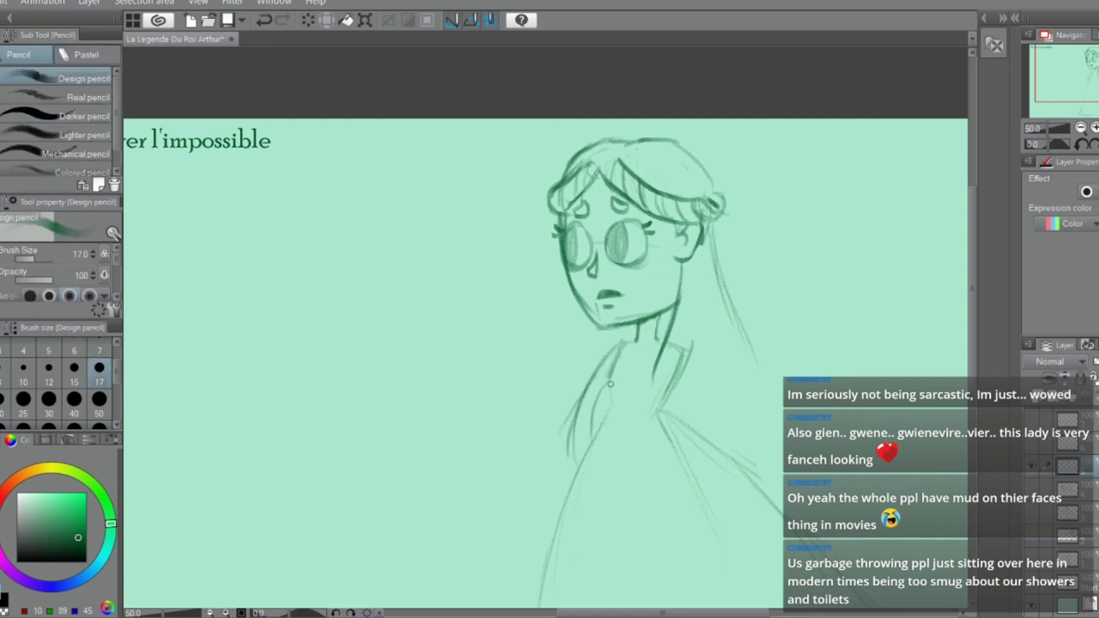
pyautogui.moveTo(610, 384); pyautogui.dragTo(585, 452)
pyautogui.press('e')
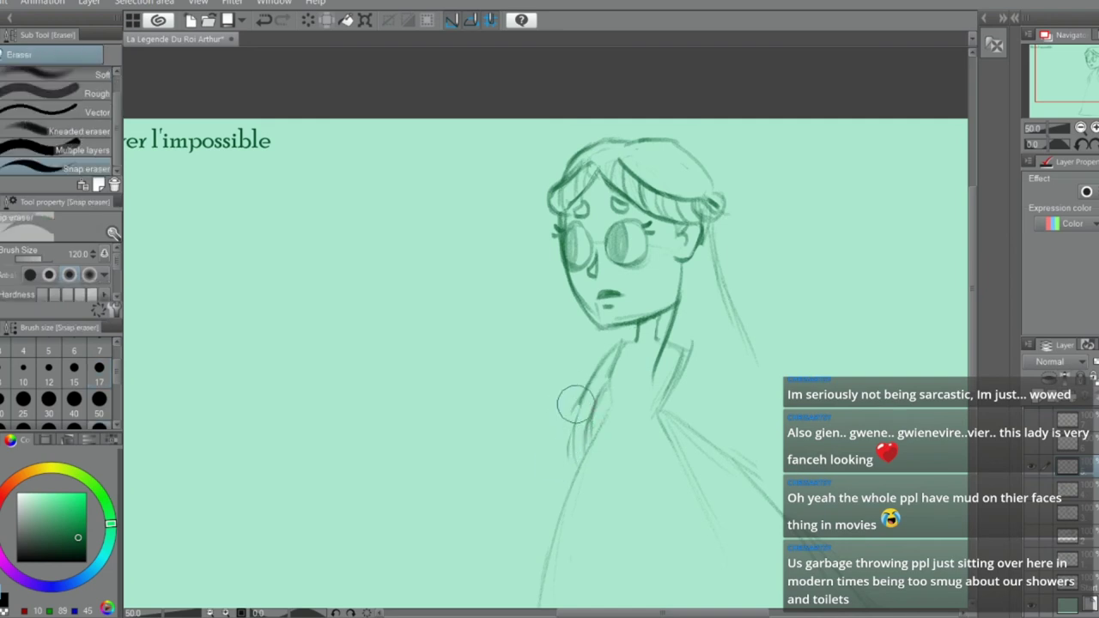
pyautogui.moveTo(576, 403)
pyautogui.mouseDown()
pyautogui.moveTo(572, 443)
pyautogui.moveTo(596, 427)
pyautogui.mouseUp()
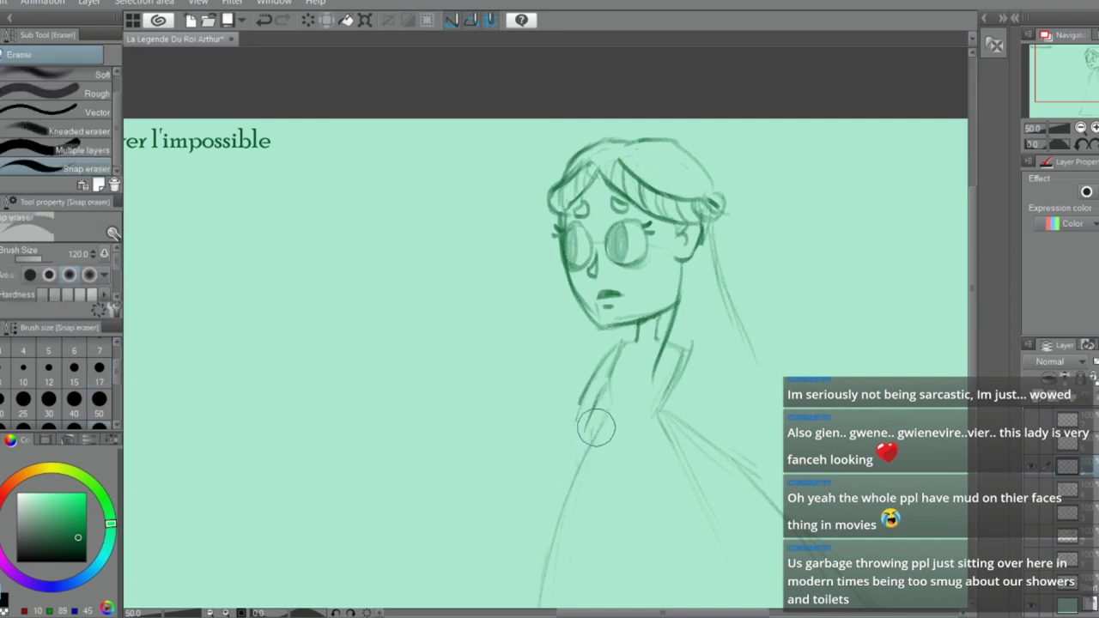
pyautogui.press('p')
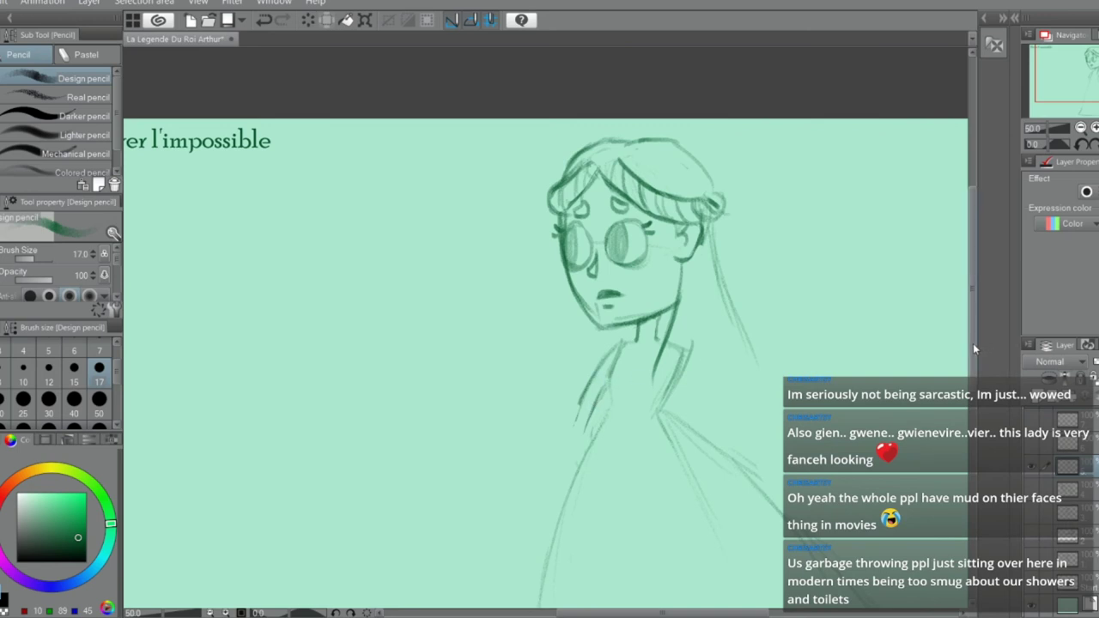
# Draw the near arm as two slanting lines from the shoulder across the torso to the front of the waist
pyautogui.moveTo(972, 344); pyautogui.dragTo(972, 375)
pyautogui.scroll(-1, 659, 365)
pyautogui.scroll(2, 680, 287)
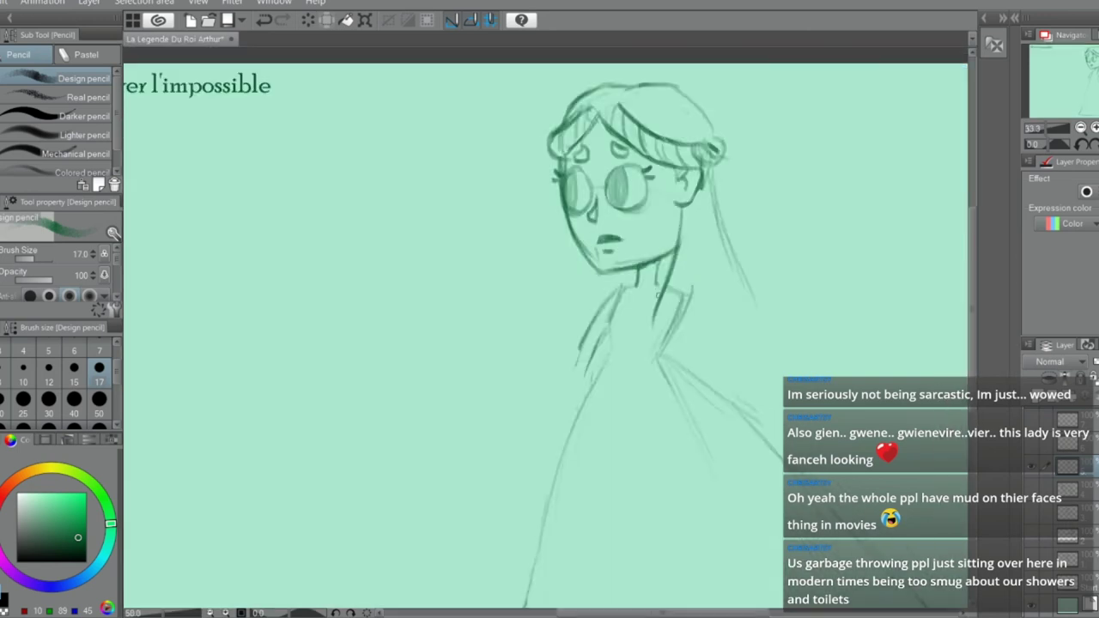
pyautogui.moveTo(689, 301); pyautogui.dragTo(604, 436)
pyautogui.hotkey('ctrl', 'z')
pyautogui.moveTo(690, 301)
pyautogui.mouseDown()
pyautogui.moveTo(636, 429)
pyautogui.moveTo(667, 306)
pyautogui.moveTo(627, 410)
pyautogui.mouseUp()
pyautogui.hotkey('ctrl', 'z')
pyautogui.moveTo(661, 345); pyautogui.dragTo(584, 440)
pyautogui.hotkey('ctrl', 'z')
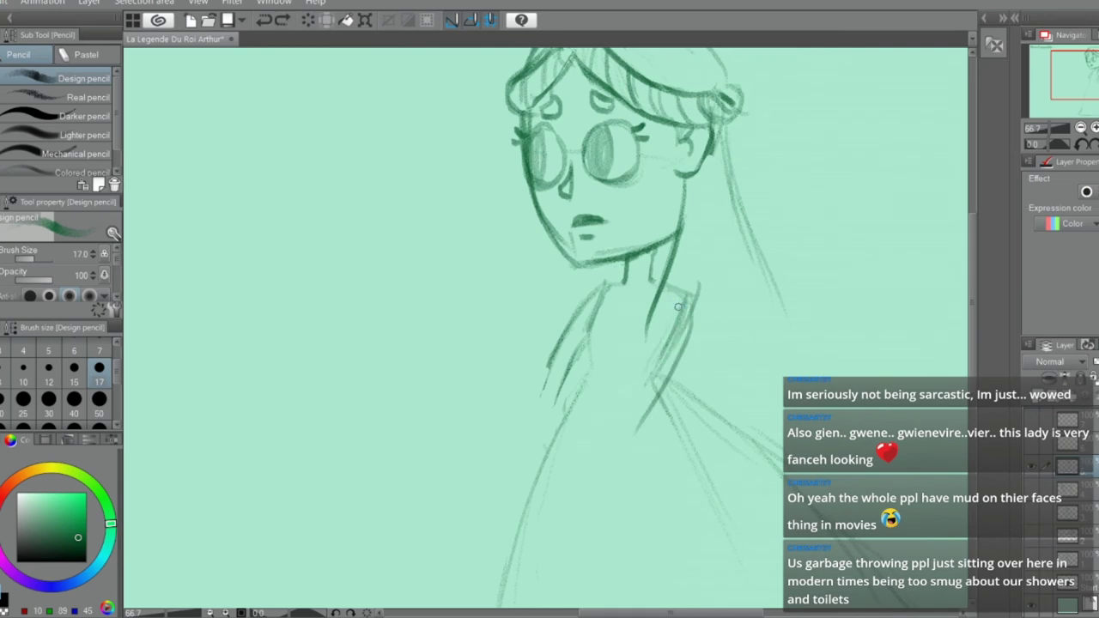
pyautogui.moveTo(678, 307); pyautogui.dragTo(617, 417)
pyautogui.moveTo(694, 299); pyautogui.dragTo(618, 448)
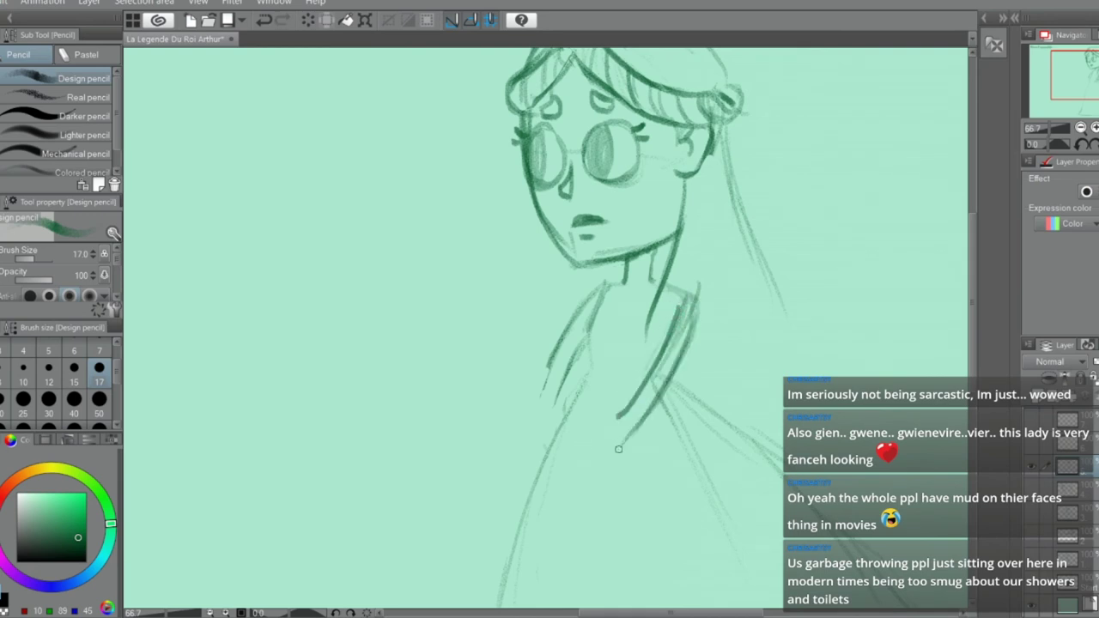
pyautogui.moveTo(651, 383); pyautogui.dragTo(568, 445)
# Extend the far upper arm down to the waist, darken its inner line and redraw a cleaner outer contour
pyautogui.moveTo(558, 342); pyautogui.dragTo(535, 438)
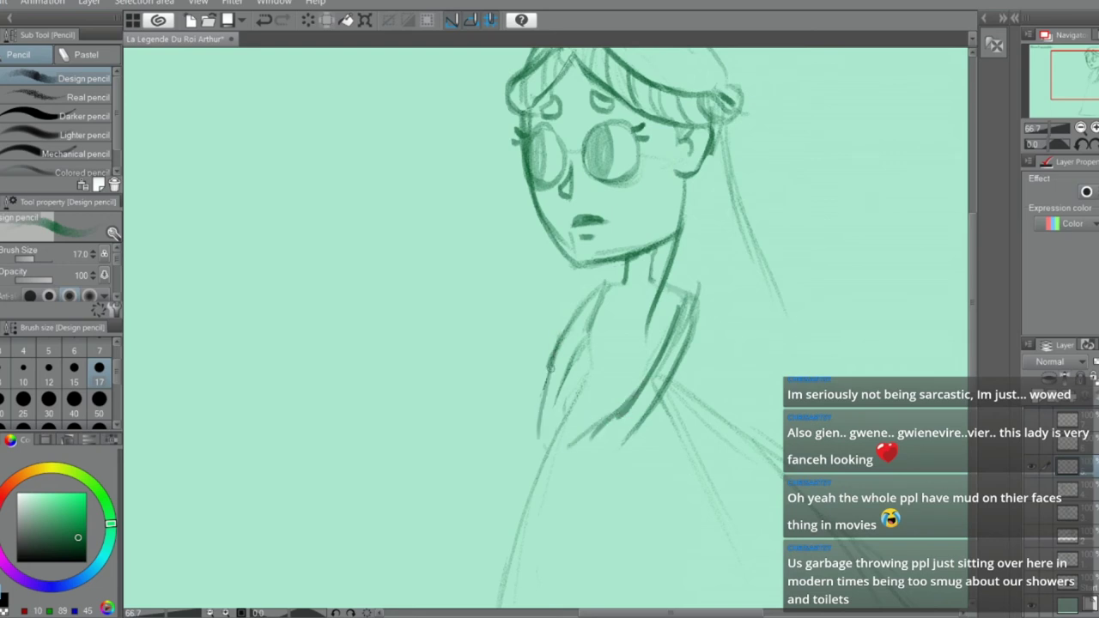
pyautogui.moveTo(554, 364); pyautogui.dragTo(543, 443)
pyautogui.moveTo(588, 336); pyautogui.dragTo(562, 416)
pyautogui.moveTo(584, 342); pyautogui.dragTo(565, 406)
pyautogui.press('e')
pyautogui.moveTo(582, 300); pyautogui.dragTo(544, 424)
pyautogui.press('p')
pyautogui.moveTo(566, 350); pyautogui.dragTo(539, 443)
pyautogui.moveTo(556, 378); pyautogui.dragTo(543, 447)
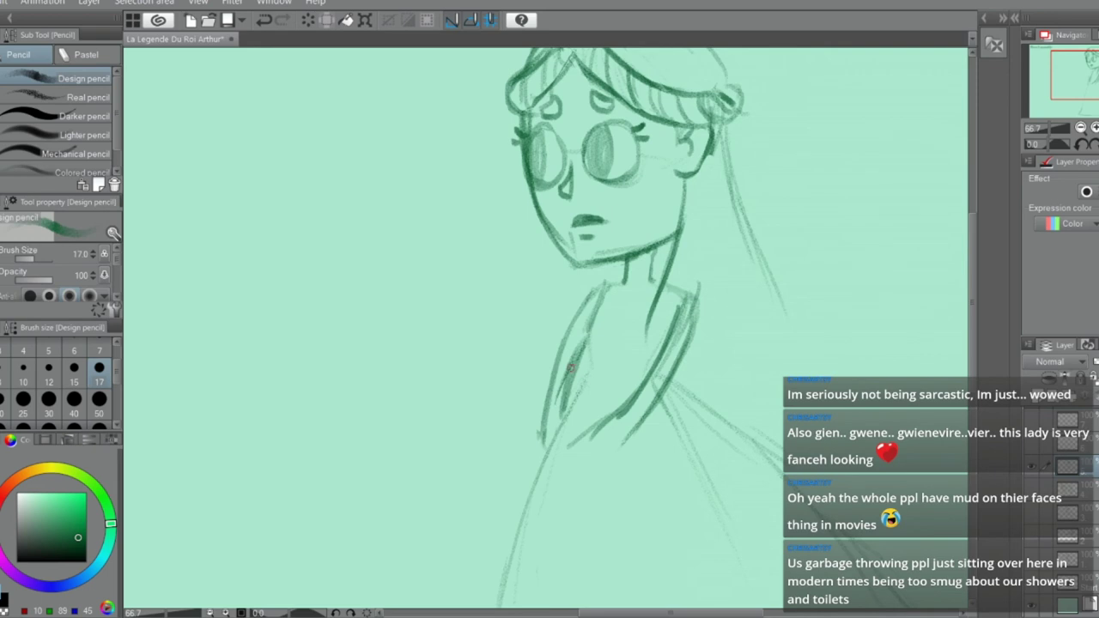
# Erase the thick inner strokes beside the far arm and redraw the torso's front edge from shoulder to waist
pyautogui.press('e')
pyautogui.press('p')
pyautogui.moveTo(603, 287); pyautogui.dragTo(589, 370)
pyautogui.scroll(-3, 589, 374)
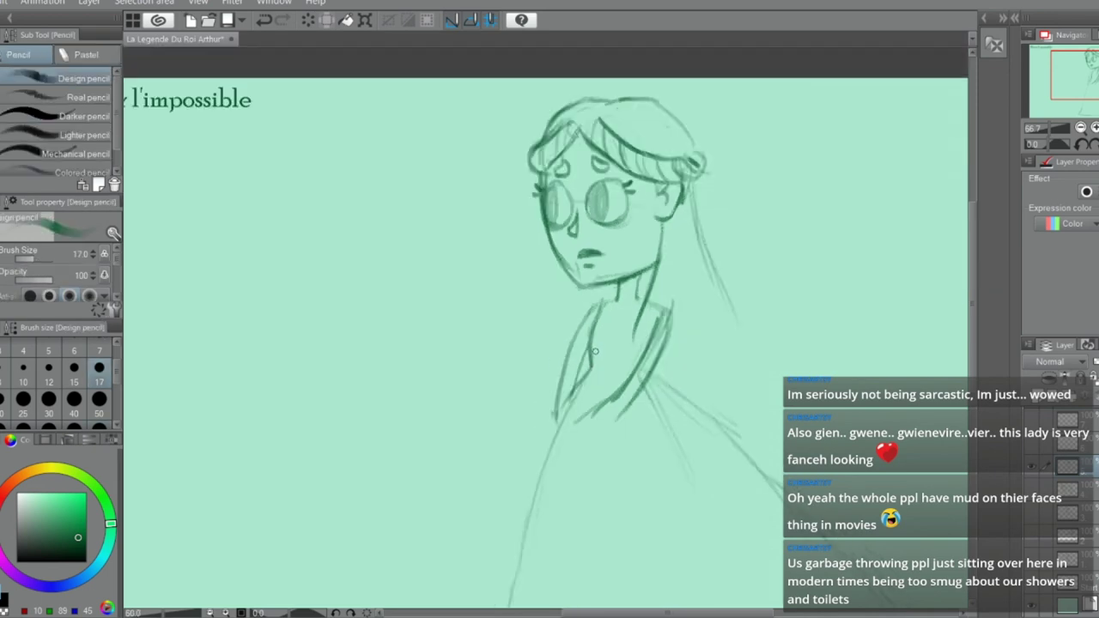
# Draw the waist's front line down into the skirt and darken the skirt's front contour
pyautogui.scroll(2, 590, 400)
pyautogui.moveTo(572, 381); pyautogui.dragTo(523, 500)
pyautogui.moveTo(549, 428); pyautogui.dragTo(522, 534)
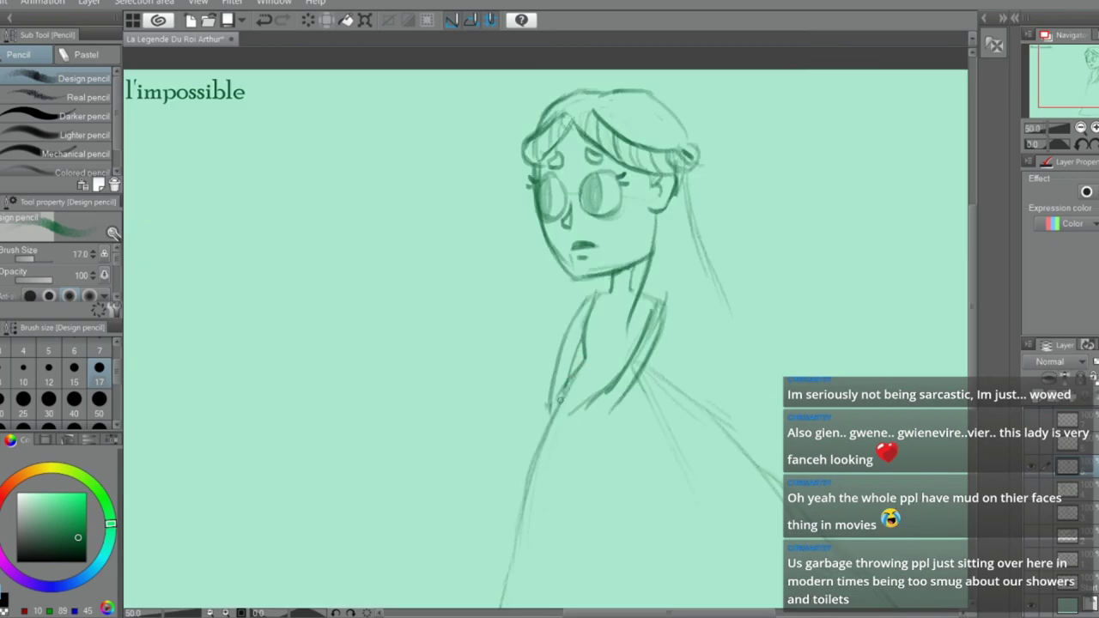
pyautogui.moveTo(561, 399); pyautogui.dragTo(509, 572)
pyautogui.scroll(-1, 549, 466)
pyautogui.scroll(-3, 549, 466)
pyautogui.scroll(3, 583, 403)
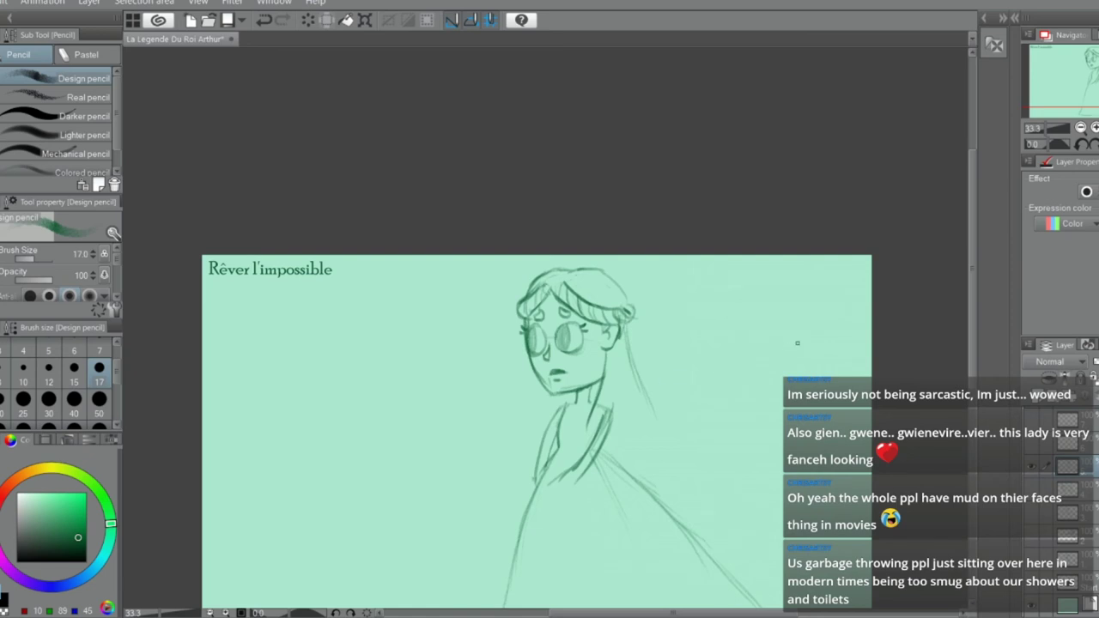
pyautogui.moveTo(972, 278); pyautogui.dragTo(973, 325)
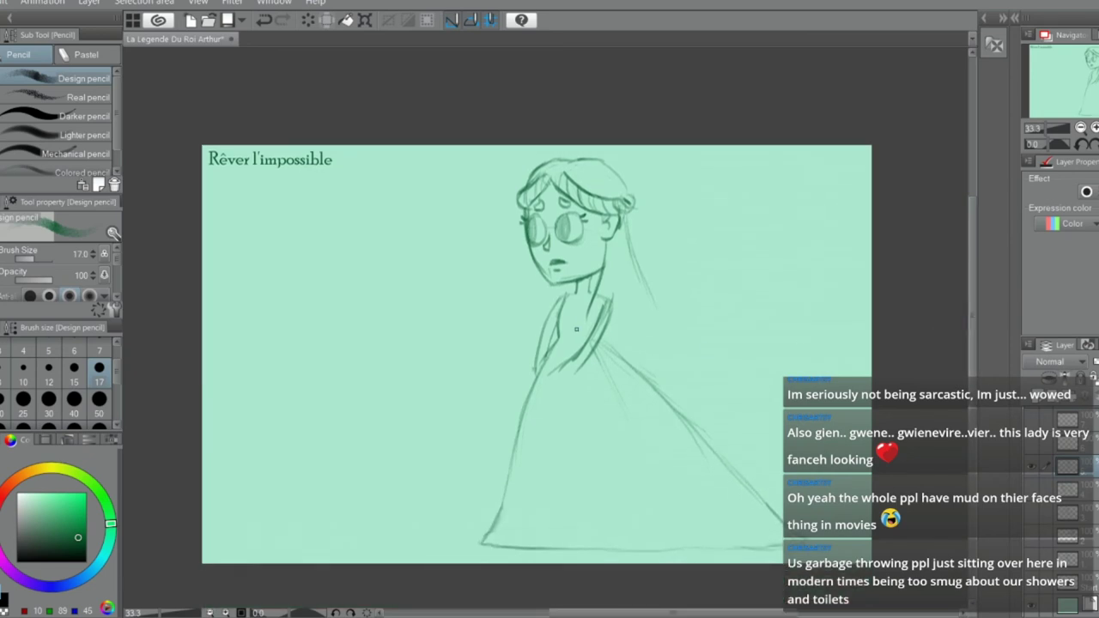
# Add a curved neckline at the base of the neck and redraw the near arm's inner line as a clean stroke towards the wrist
pyautogui.scroll(2, 576, 328)
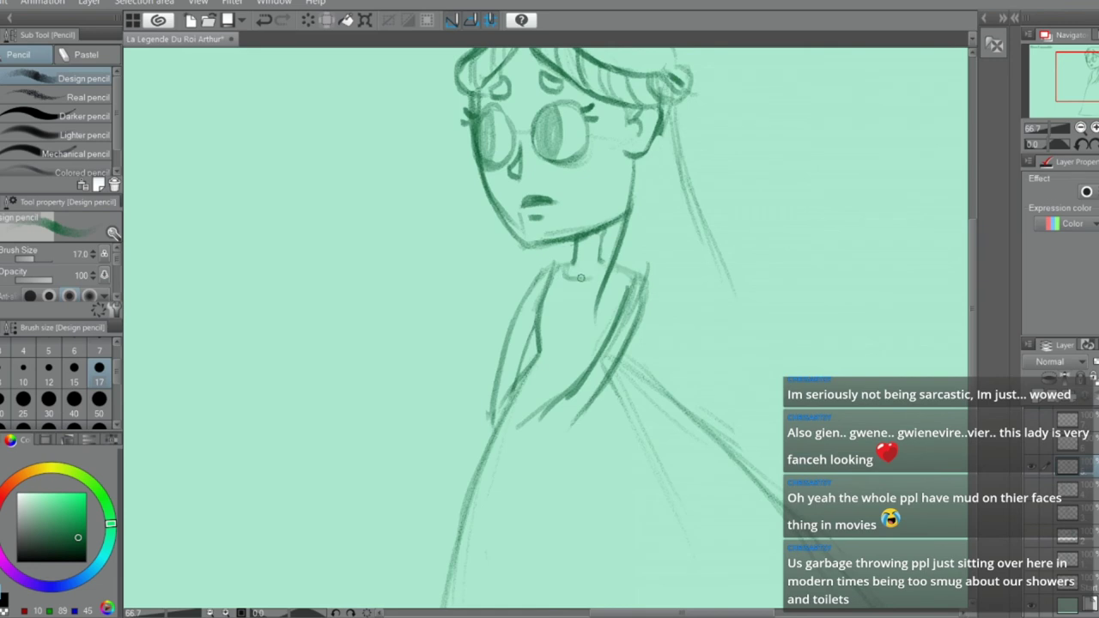
pyautogui.moveTo(969, 290); pyautogui.dragTo(972, 321)
pyautogui.scroll(1, 521, 271)
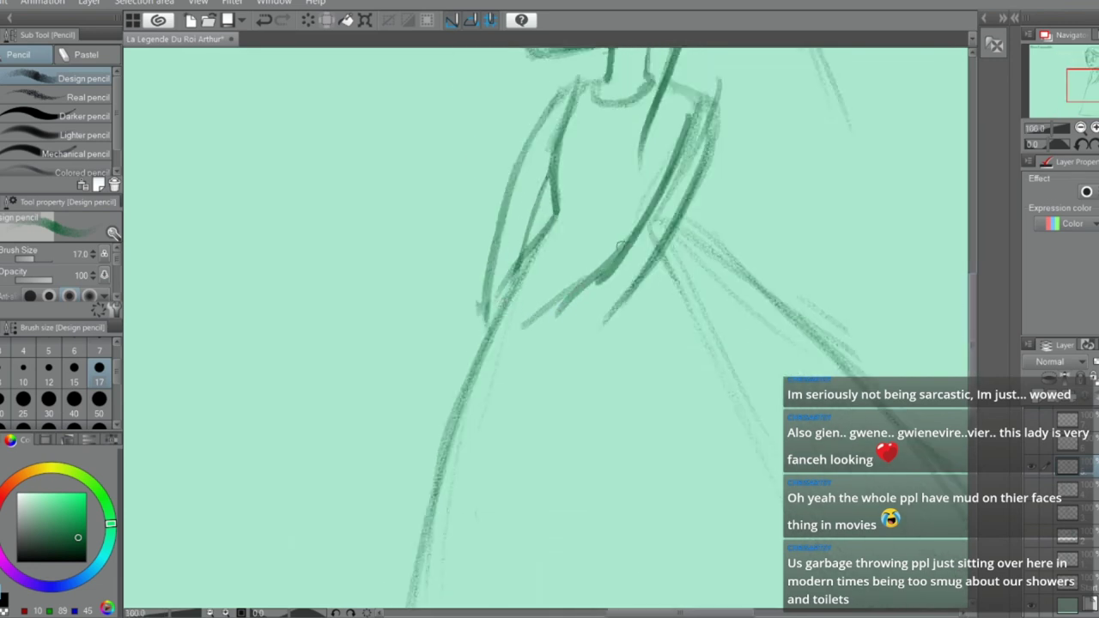
pyautogui.moveTo(615, 262); pyautogui.dragTo(526, 343)
pyautogui.moveTo(601, 270); pyautogui.dragTo(524, 344)
pyautogui.press('e')
pyautogui.moveTo(574, 287)
pyautogui.mouseDown()
pyautogui.moveTo(537, 317)
pyautogui.moveTo(598, 261)
pyautogui.moveTo(526, 327)
pyautogui.mouseUp()
pyautogui.press('p')
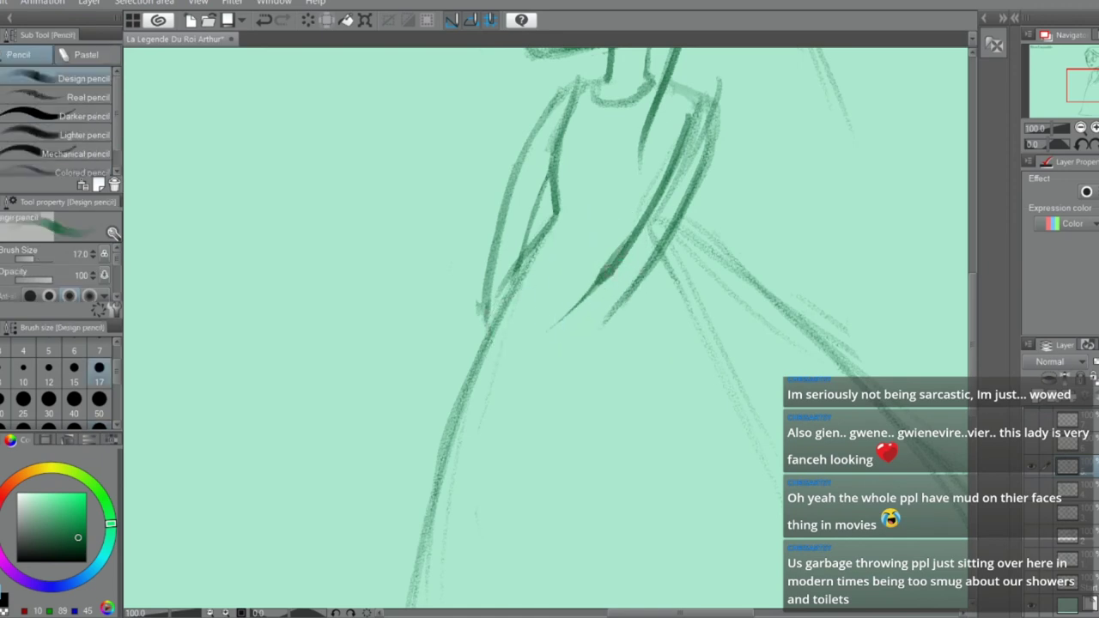
pyautogui.moveTo(611, 273); pyautogui.dragTo(531, 340)
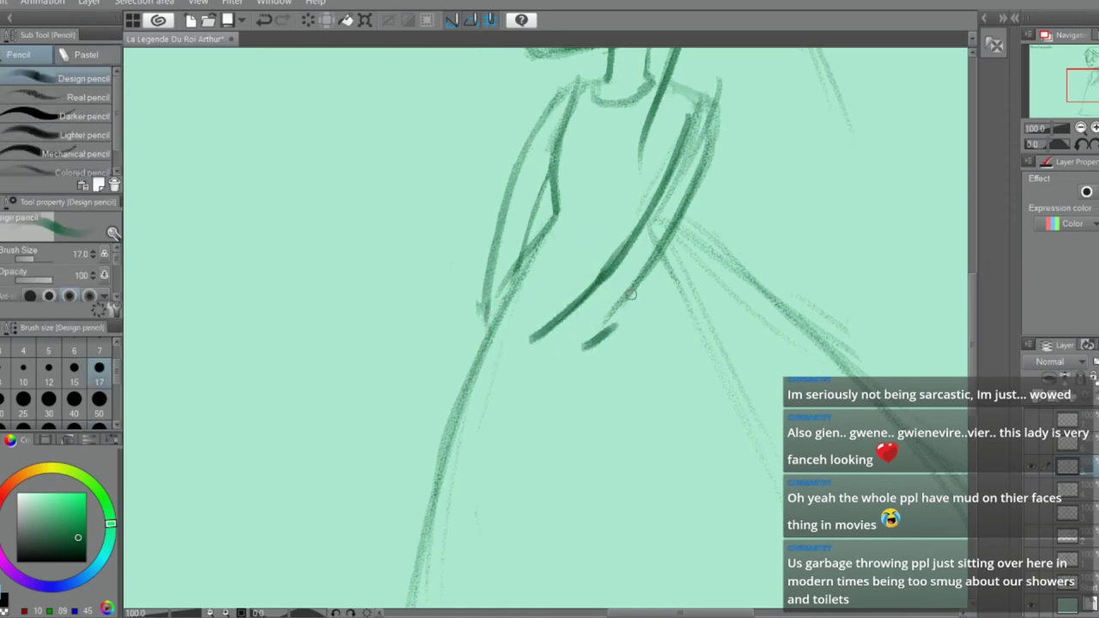
# Extend the near arm's outer line to the wrist and sketch its hand with separate fingers in front of the waist
pyautogui.moveTo(625, 292)
pyautogui.mouseDown()
pyautogui.moveTo(559, 346)
pyautogui.moveTo(484, 328)
pyautogui.moveTo(440, 390)
pyautogui.mouseUp()
pyautogui.moveTo(500, 354); pyautogui.dragTo(473, 406)
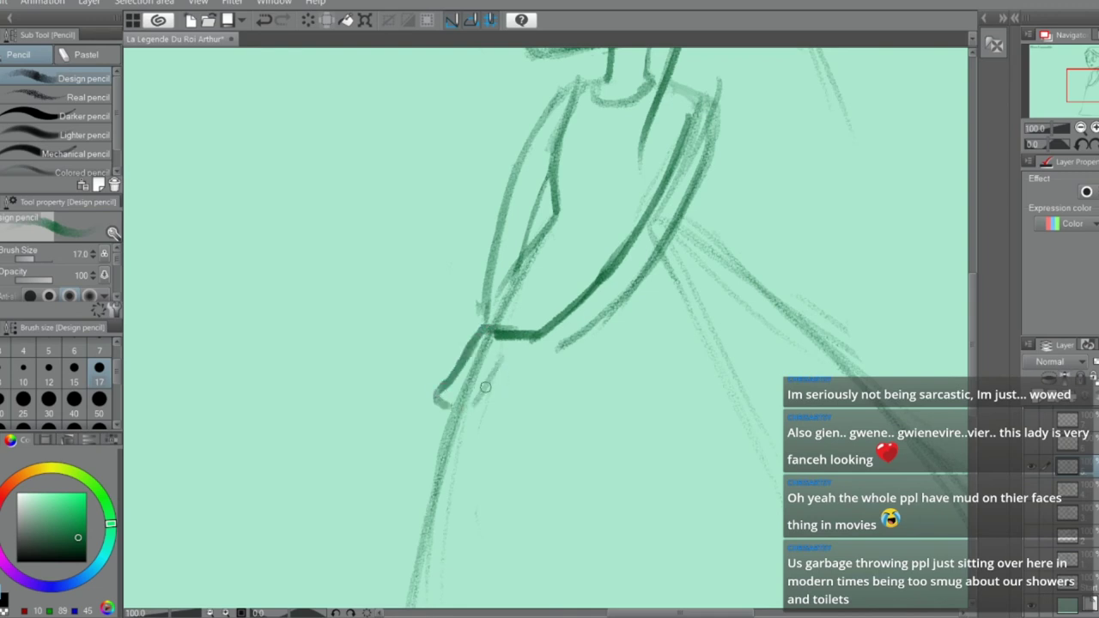
pyautogui.moveTo(495, 357)
pyautogui.mouseDown()
pyautogui.moveTo(455, 408)
pyautogui.moveTo(476, 424)
pyautogui.moveTo(496, 419)
pyautogui.mouseUp()
pyautogui.moveTo(520, 375); pyautogui.dragTo(495, 418)
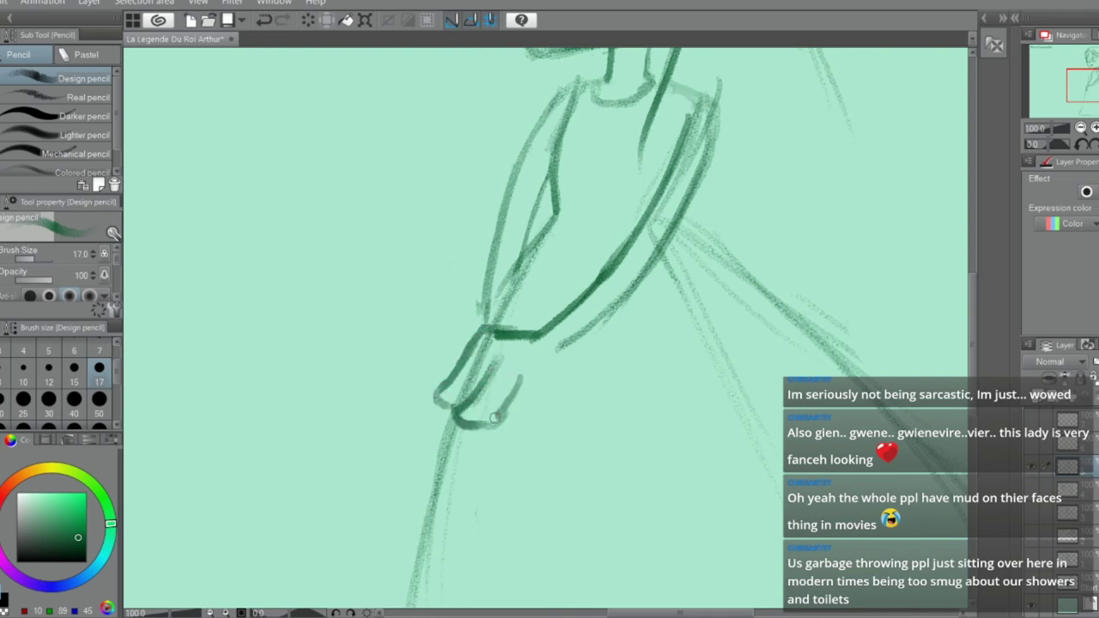
pyautogui.moveTo(550, 369)
pyautogui.mouseDown()
pyautogui.moveTo(523, 431)
pyautogui.moveTo(526, 422)
pyautogui.mouseUp()
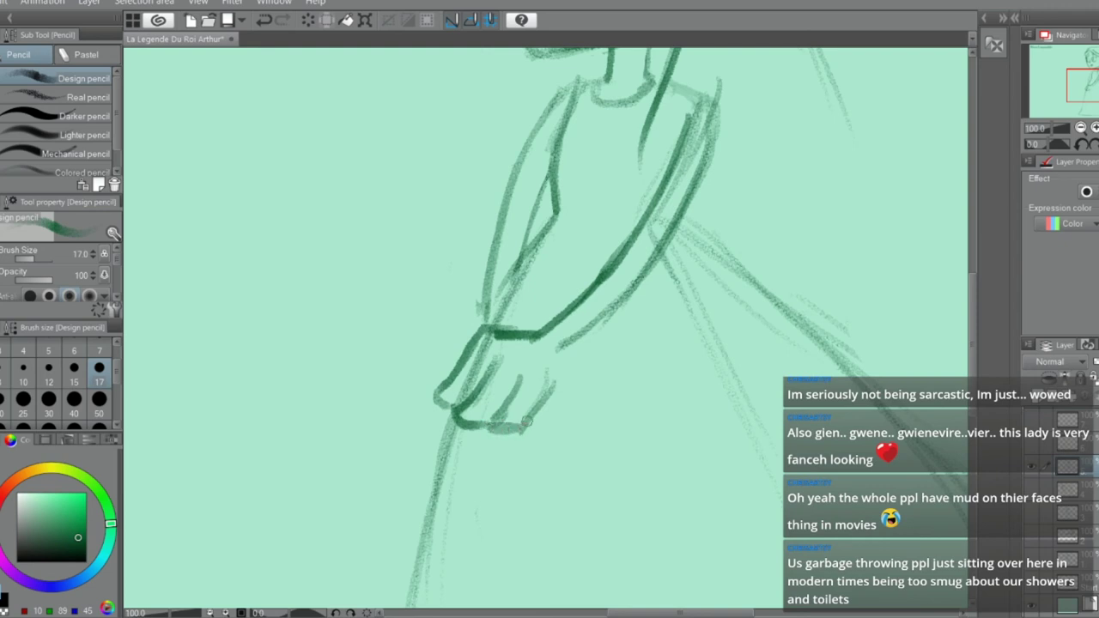
pyautogui.moveTo(514, 381)
pyautogui.mouseDown()
pyautogui.moveTo(549, 383)
pyautogui.moveTo(574, 376)
pyautogui.mouseUp()
pyautogui.moveTo(563, 380); pyautogui.dragTo(547, 390)
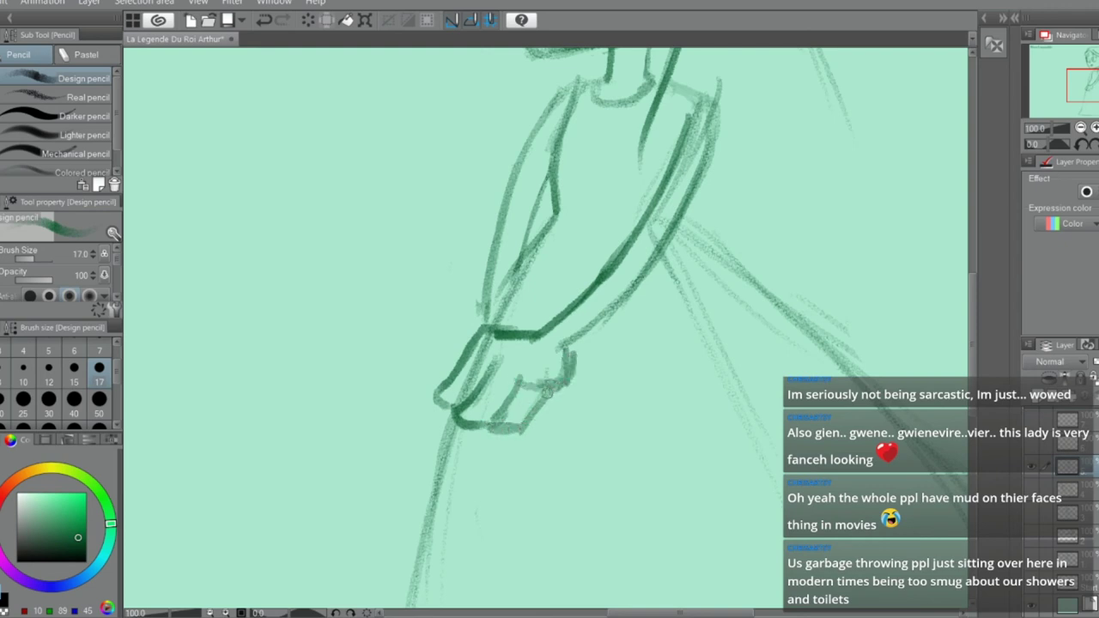
# Erase the hand's lowest near-side finger and add another finger along its far edge
pyautogui.press('e')
pyautogui.moveTo(510, 441); pyautogui.dragTo(541, 417)
pyautogui.press('p')
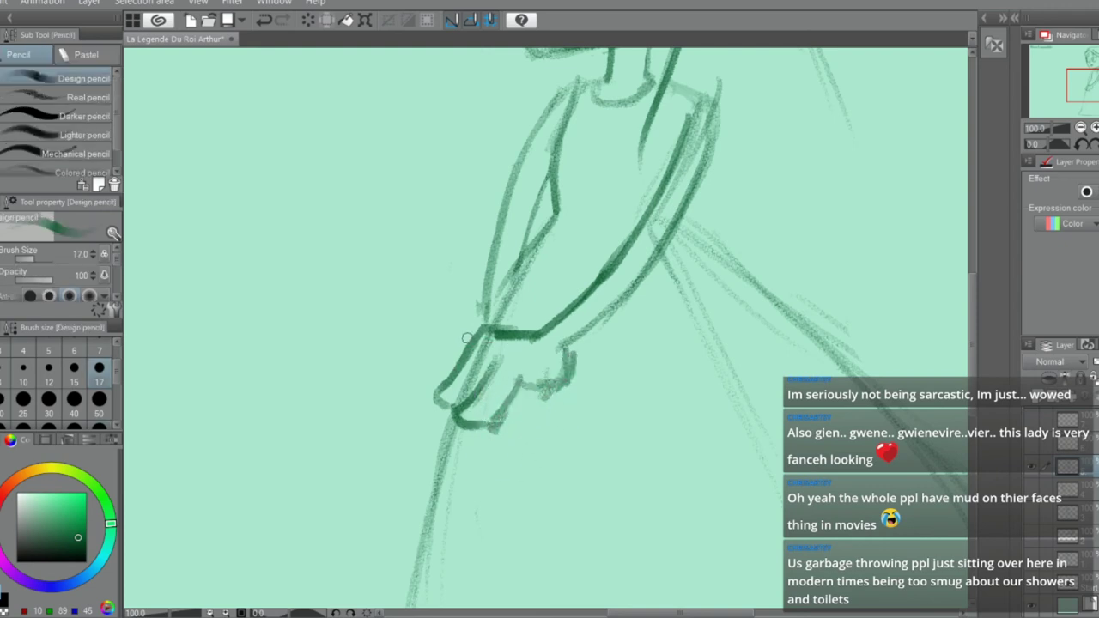
pyautogui.moveTo(486, 328); pyautogui.dragTo(442, 358)
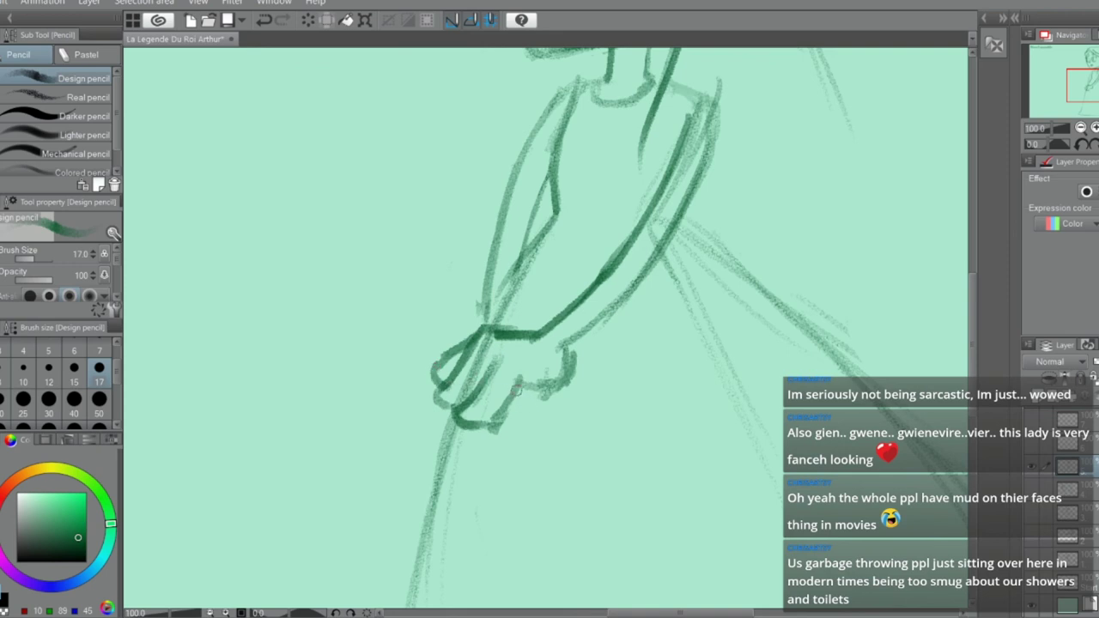
pyautogui.moveTo(515, 390); pyautogui.dragTo(577, 370)
pyautogui.hotkey('ctrl', 'z')
# Extend the far forearm's inner line down to the wrist and erase the old skirt line crossing the forearm
pyautogui.moveTo(525, 246); pyautogui.dragTo(515, 326)
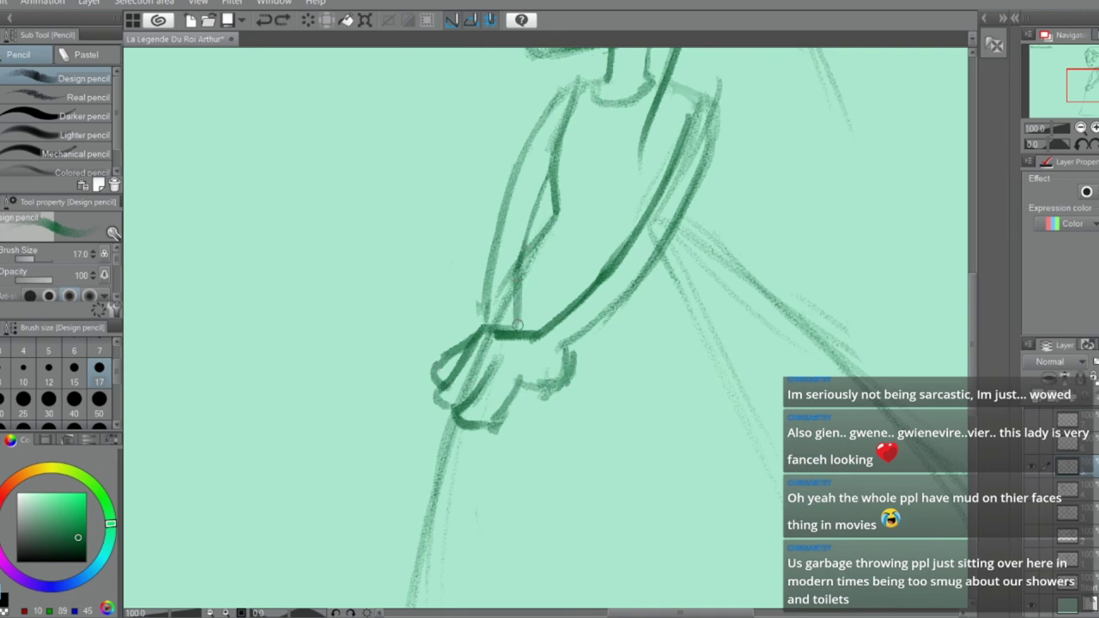
pyautogui.press('e')
pyautogui.moveTo(520, 283)
pyautogui.mouseDown()
pyautogui.moveTo(513, 328)
pyautogui.moveTo(502, 305)
pyautogui.mouseUp()
pyautogui.press('p')
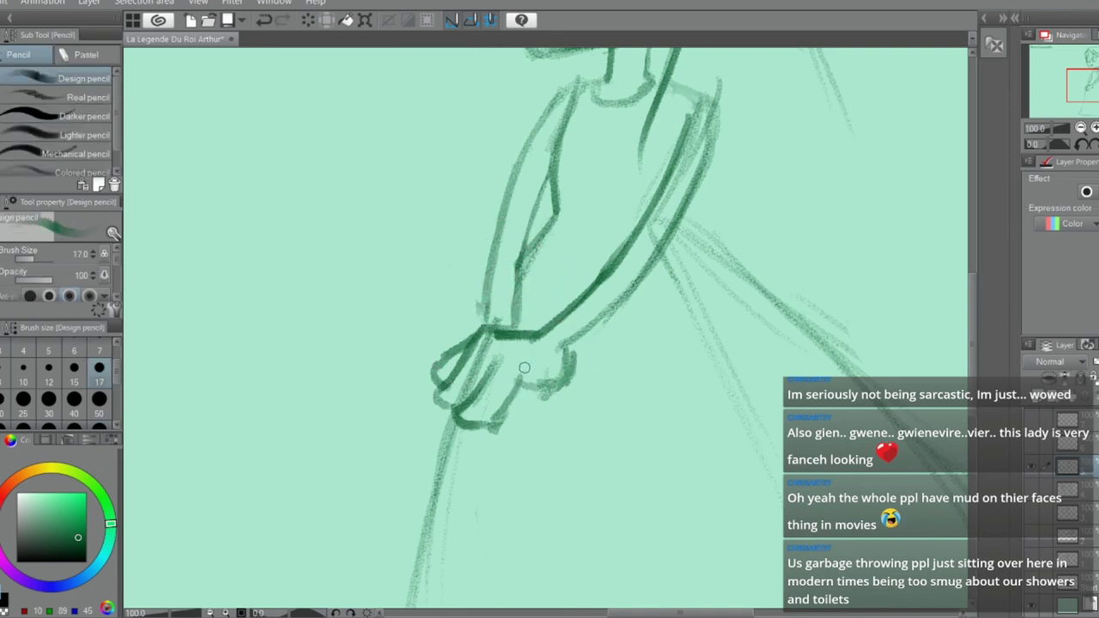
# Sketch the second hand's curled fingers showing beneath the first hand, with a rounded outline and dividing lines
pyautogui.moveTo(516, 380)
pyautogui.mouseDown()
pyautogui.moveTo(550, 379)
pyautogui.moveTo(519, 366)
pyautogui.moveTo(546, 403)
pyautogui.moveTo(516, 386)
pyautogui.moveTo(507, 430)
pyautogui.moveTo(553, 429)
pyautogui.moveTo(537, 398)
pyautogui.moveTo(525, 438)
pyautogui.mouseUp()
pyautogui.moveTo(564, 369); pyautogui.dragTo(579, 422)
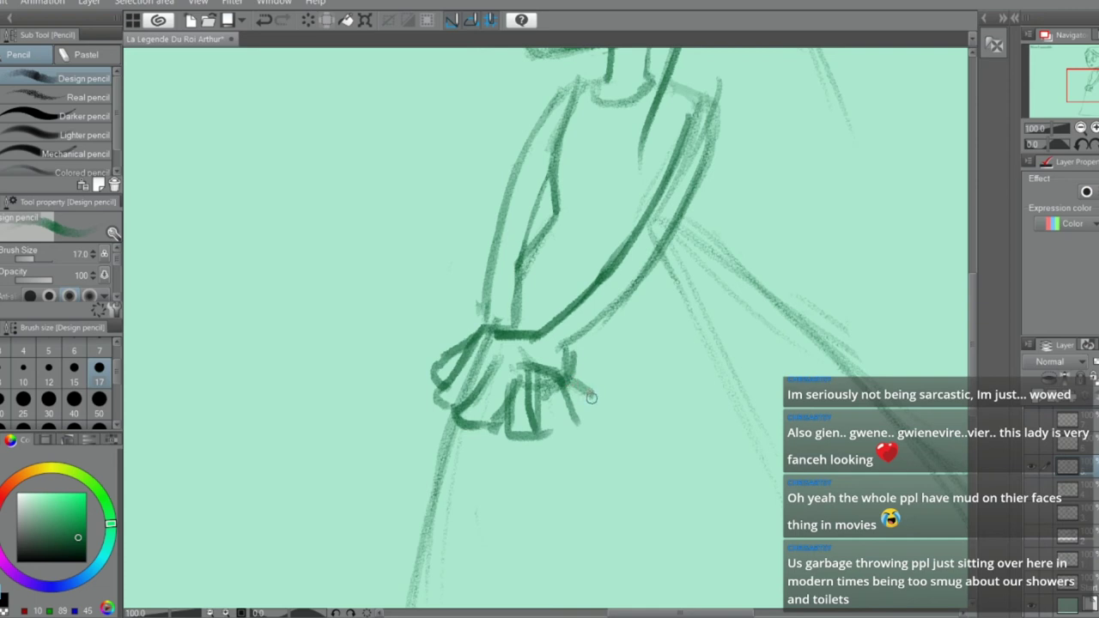
pyautogui.moveTo(560, 375)
pyautogui.mouseDown()
pyautogui.moveTo(593, 395)
pyautogui.moveTo(573, 424)
pyautogui.mouseUp()
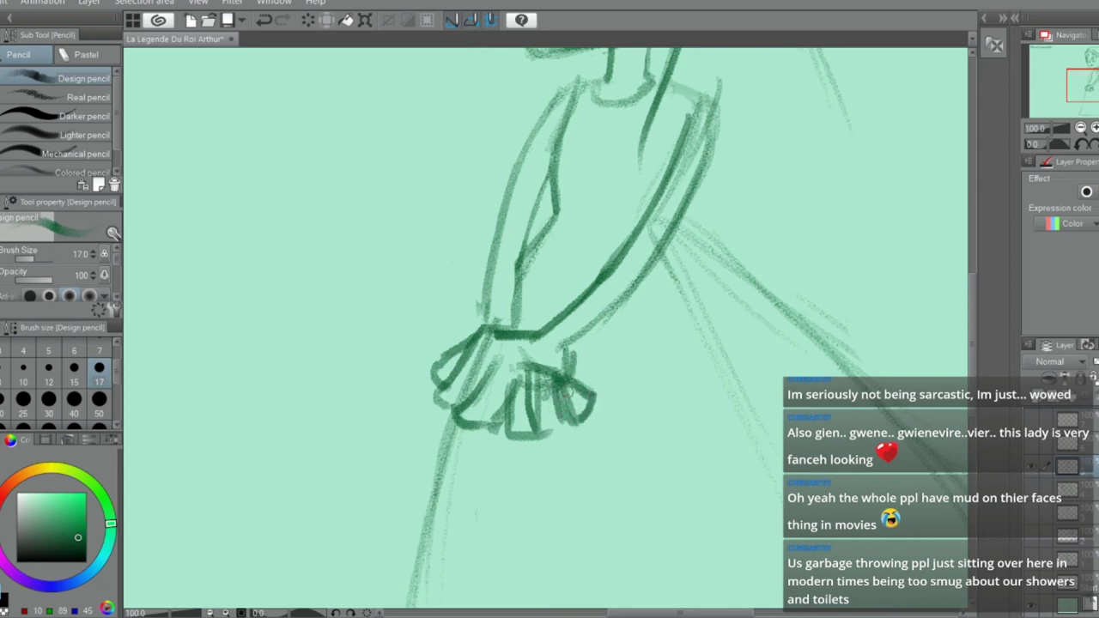
pyautogui.moveTo(527, 364); pyautogui.dragTo(533, 434)
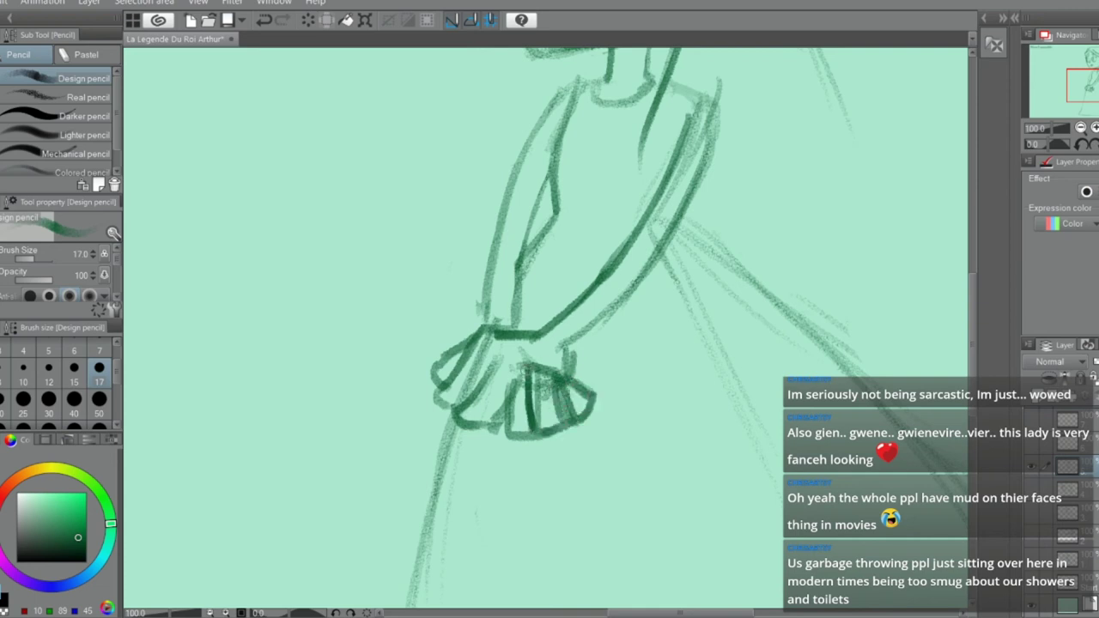
pyautogui.moveTo(529, 369)
pyautogui.mouseDown()
pyautogui.moveTo(513, 423)
pyautogui.moveTo(520, 369)
pyautogui.moveTo(503, 396)
pyautogui.mouseUp()
pyautogui.press('e')
pyautogui.press('p')
pyautogui.moveTo(508, 371); pyautogui.dragTo(500, 436)
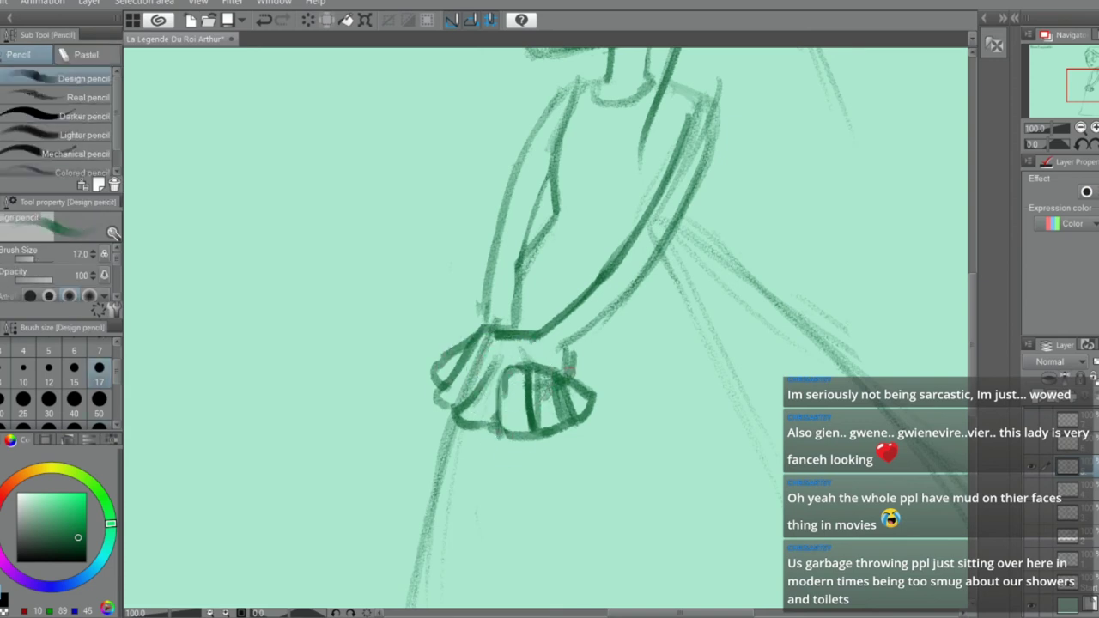
# Clean up the stray lines inside the upper hand and redraw the dividing line between its fingers
pyautogui.moveTo(536, 367)
pyautogui.mouseDown()
pyautogui.moveTo(496, 395)
pyautogui.moveTo(493, 422)
pyautogui.moveTo(476, 422)
pyautogui.moveTo(493, 369)
pyautogui.moveTo(461, 396)
pyautogui.mouseUp()
pyautogui.press('e')
pyautogui.press('b')
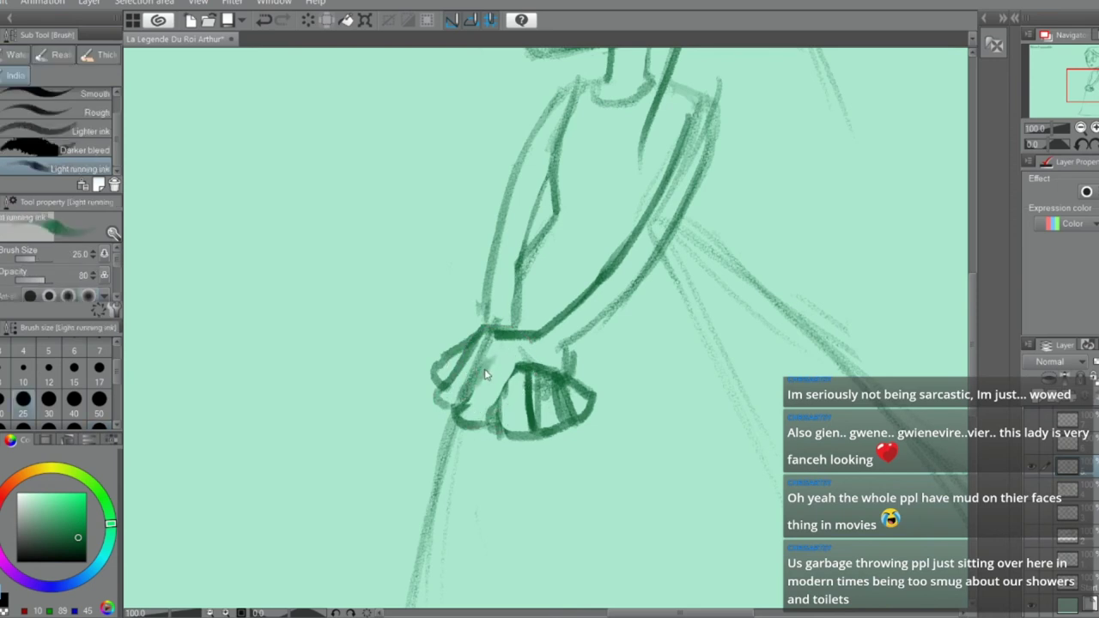
pyautogui.hotkey('ctrl', 'z')
pyautogui.press('p')
pyautogui.moveTo(488, 356); pyautogui.dragTo(455, 407)
pyautogui.press('e')
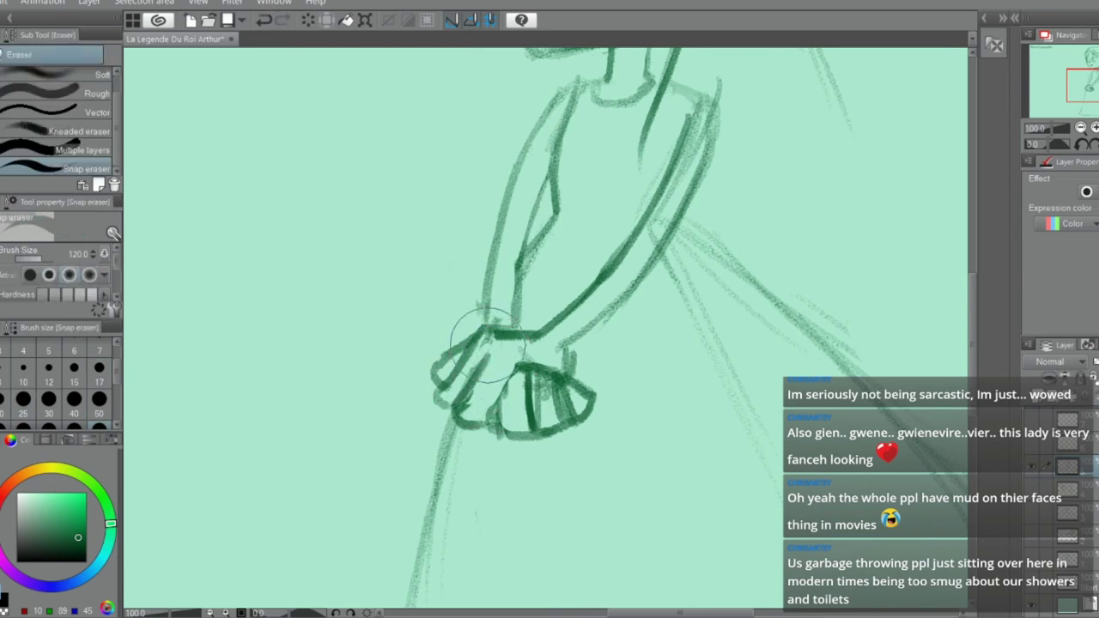
pyautogui.press('p')
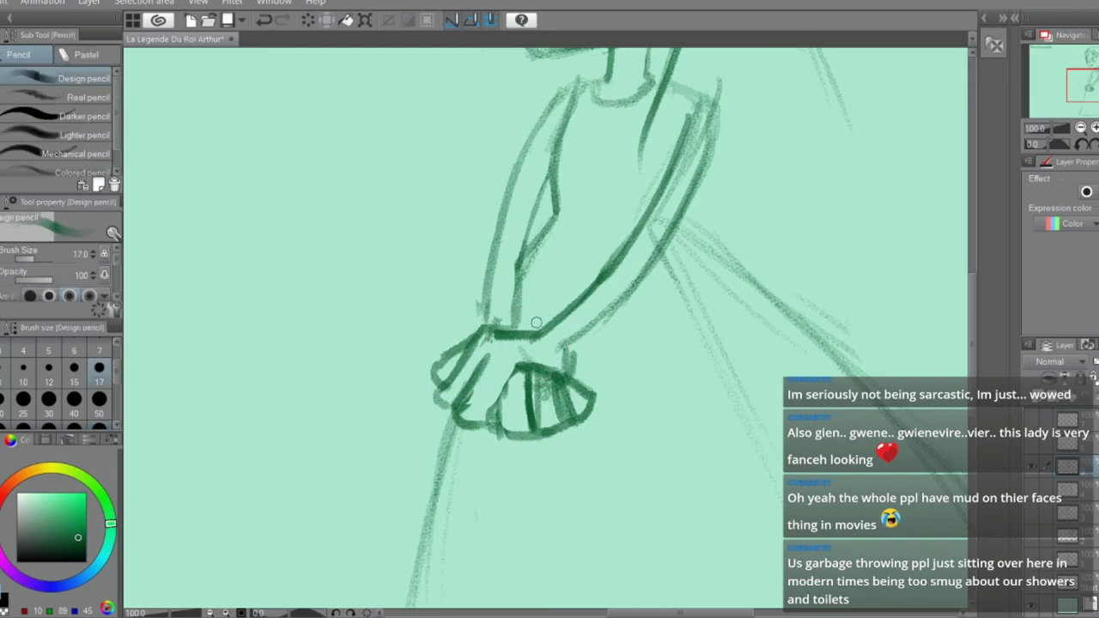
# Darken the back line of the skirt where it leaves the waist behind the near arm
pyautogui.scroll(-6, 536, 322)
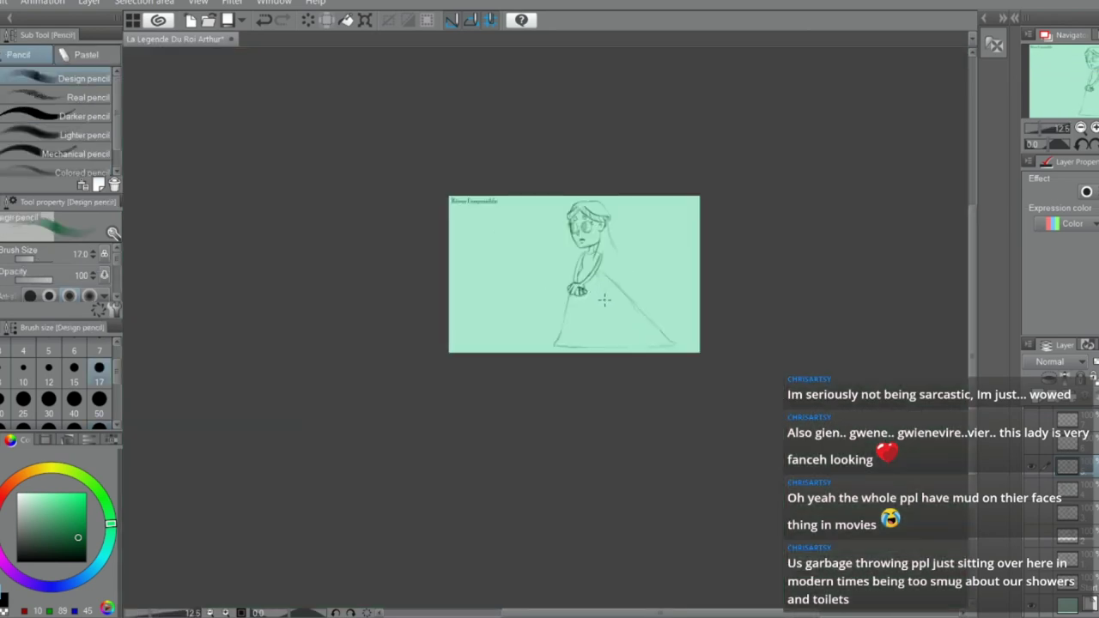
pyautogui.scroll(5, 605, 300)
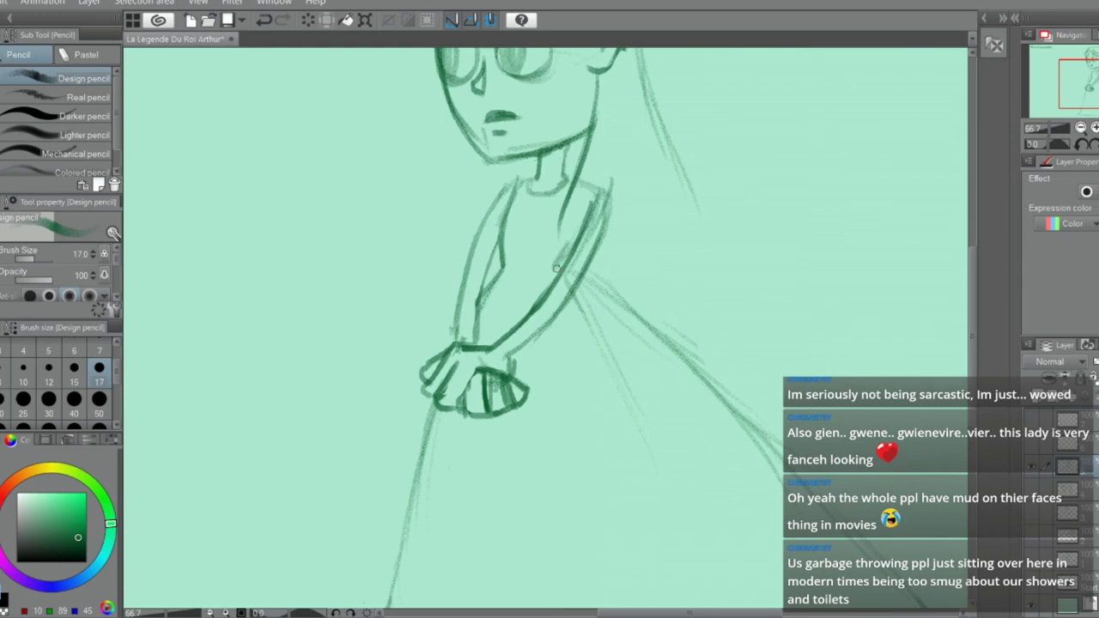
pyautogui.moveTo(563, 272)
pyautogui.mouseDown()
pyautogui.moveTo(652, 330)
pyautogui.moveTo(566, 269)
pyautogui.moveTo(686, 367)
pyautogui.mouseUp()
# Erase the messy strokes on the near upper arm and redraw its contours slimmer from shoulder to elbow
pyautogui.press('e')
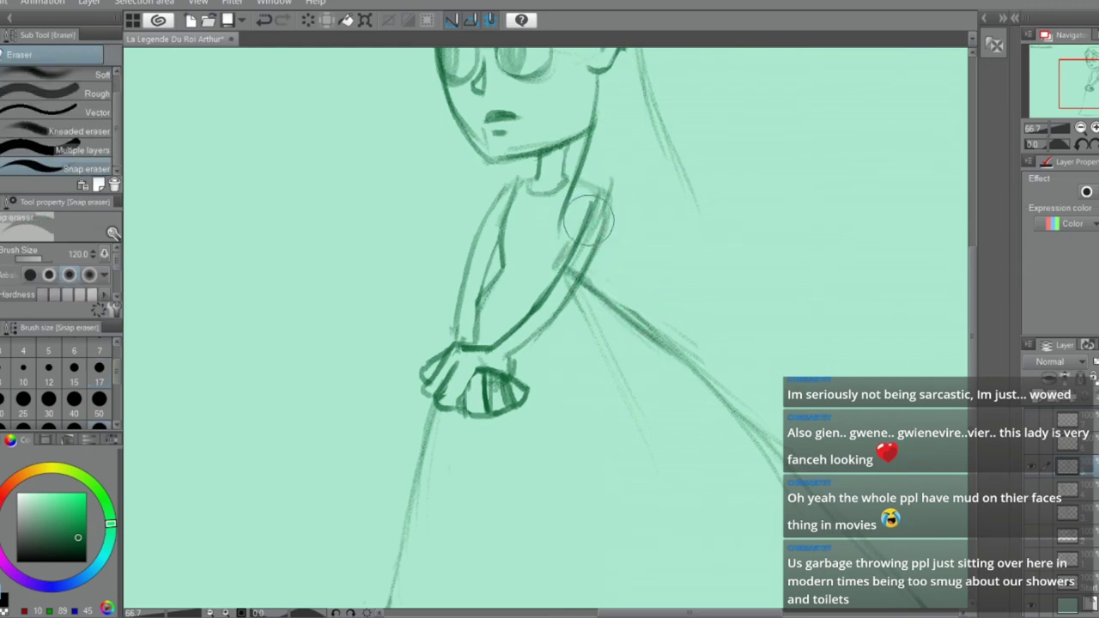
pyautogui.moveTo(604, 203); pyautogui.dragTo(560, 288)
pyautogui.moveTo(602, 193)
pyautogui.mouseDown()
pyautogui.moveTo(597, 249)
pyautogui.moveTo(583, 221)
pyautogui.moveTo(559, 277)
pyautogui.mouseUp()
pyautogui.press('p')
pyautogui.moveTo(585, 196)
pyautogui.mouseDown()
pyautogui.moveTo(564, 254)
pyautogui.moveTo(584, 194)
pyautogui.moveTo(590, 216)
pyautogui.moveTo(599, 191)
pyautogui.moveTo(576, 262)
pyautogui.moveTo(601, 191)
pyautogui.moveTo(573, 286)
pyautogui.mouseUp()
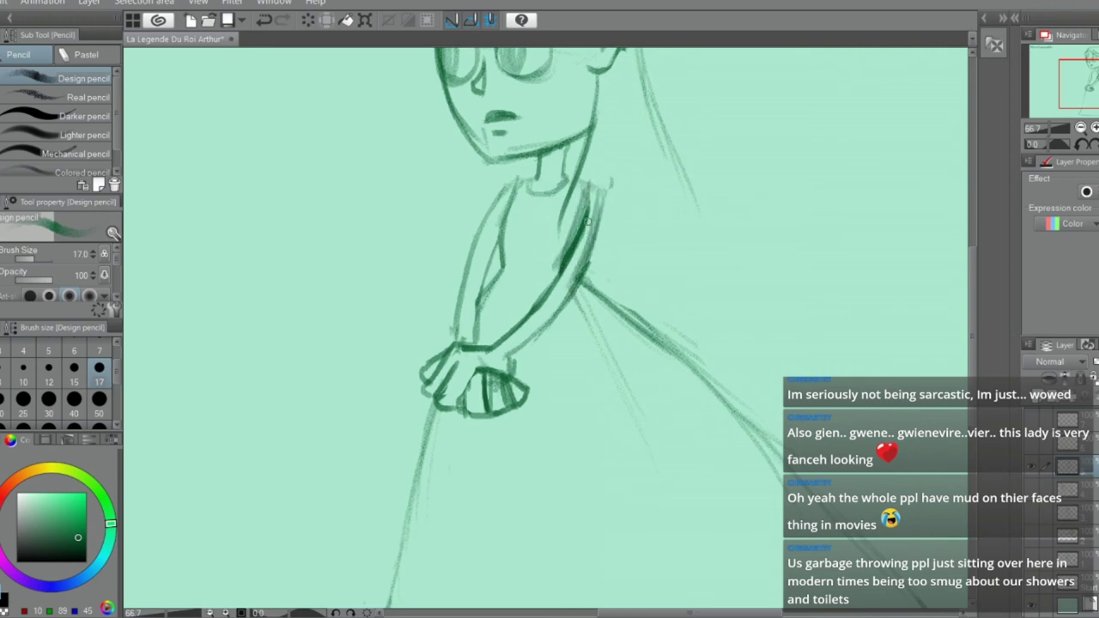
pyautogui.press('e')
pyautogui.moveTo(597, 201); pyautogui.dragTo(583, 244)
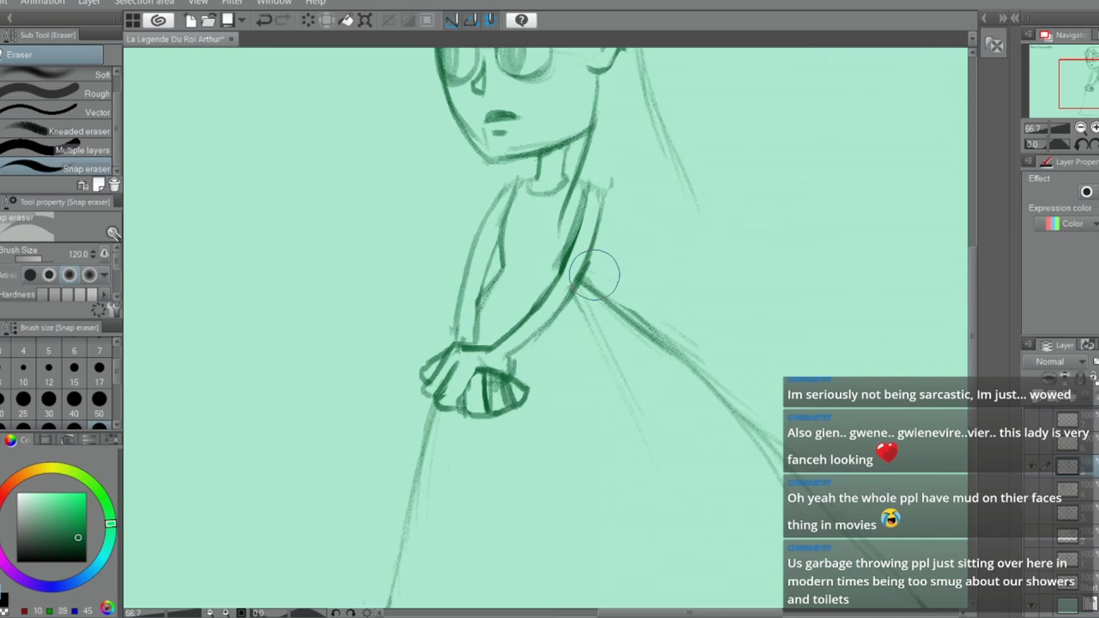
# Draw a short line joining the near wrist to the outer edge of the hand
pyautogui.scroll(-5, 601, 257)
pyautogui.scroll(4, 613, 233)
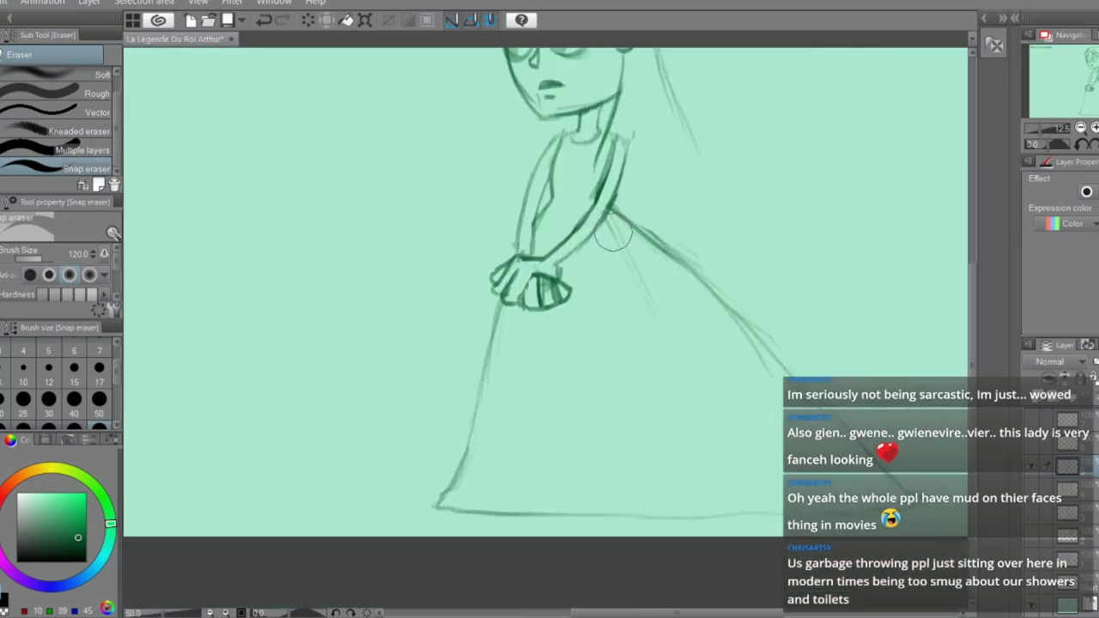
pyautogui.scroll(2, 612, 234)
pyautogui.press('p')
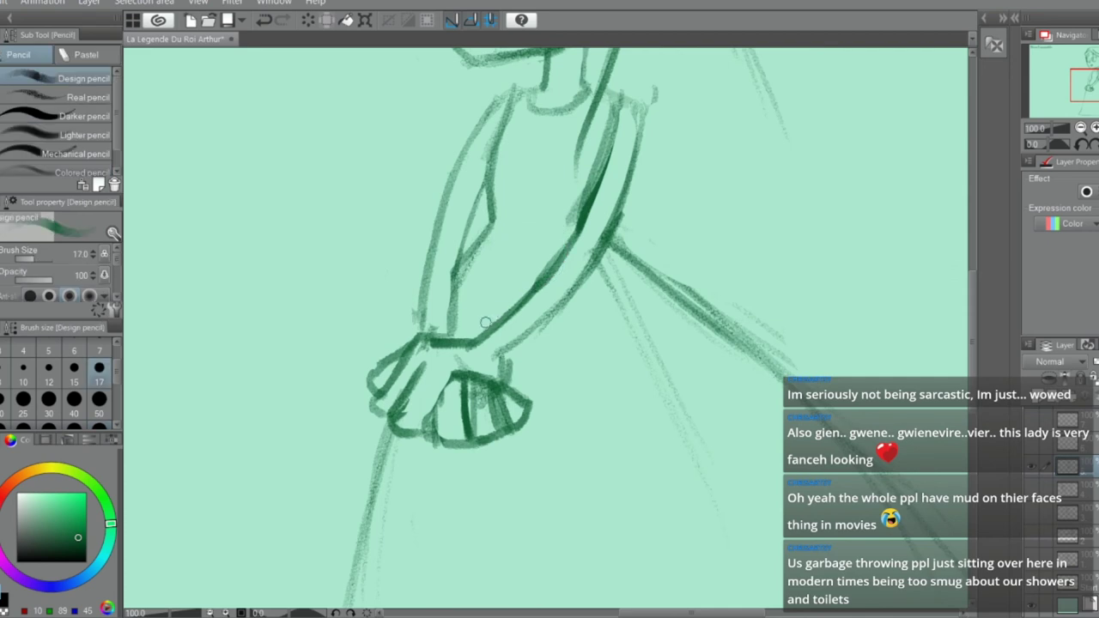
pyautogui.moveTo(483, 338)
pyautogui.mouseDown()
pyautogui.moveTo(512, 338)
pyautogui.moveTo(508, 351)
pyautogui.mouseUp()
pyautogui.hotkey('ctrl', 'z')
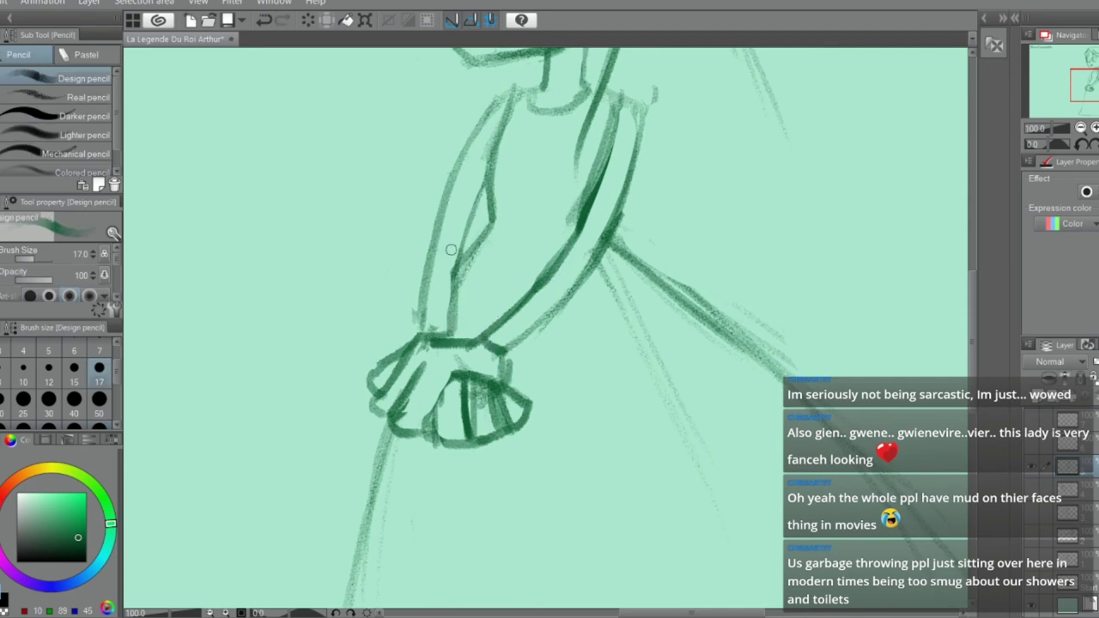
# Redraw the far forearm's inner and outer lines slimmer, and erase the excess line at its shoulder
pyautogui.moveTo(486, 163); pyautogui.dragTo(446, 319)
pyautogui.moveTo(448, 183); pyautogui.dragTo(423, 312)
pyautogui.moveTo(439, 207); pyautogui.dragTo(428, 328)
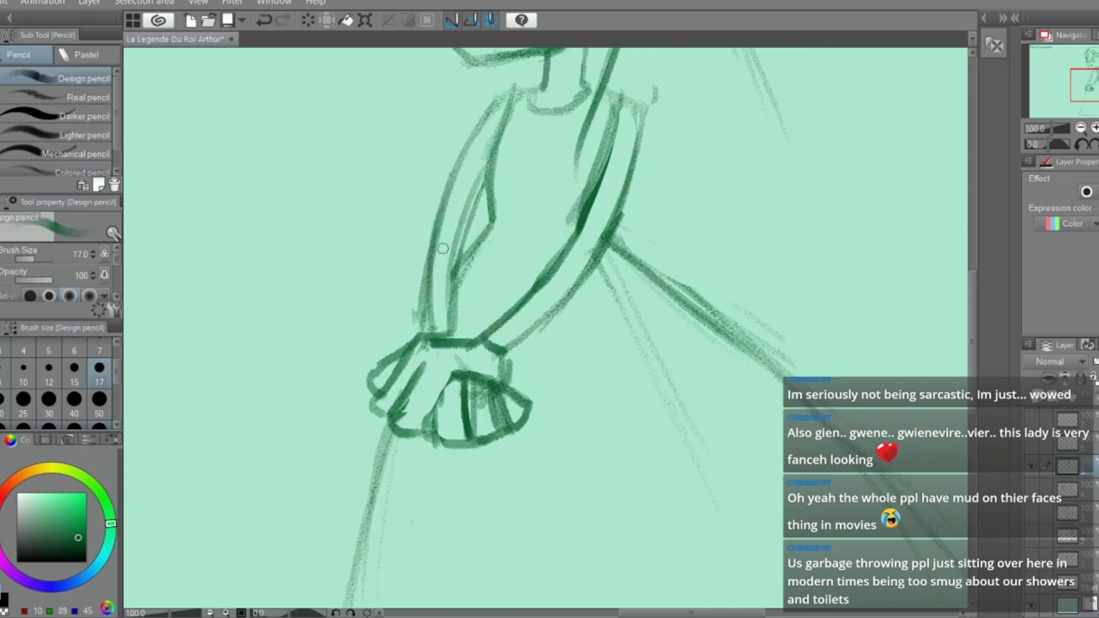
pyautogui.press('e')
pyautogui.scroll(-3, 503, 167)
pyautogui.scroll(3, 521, 172)
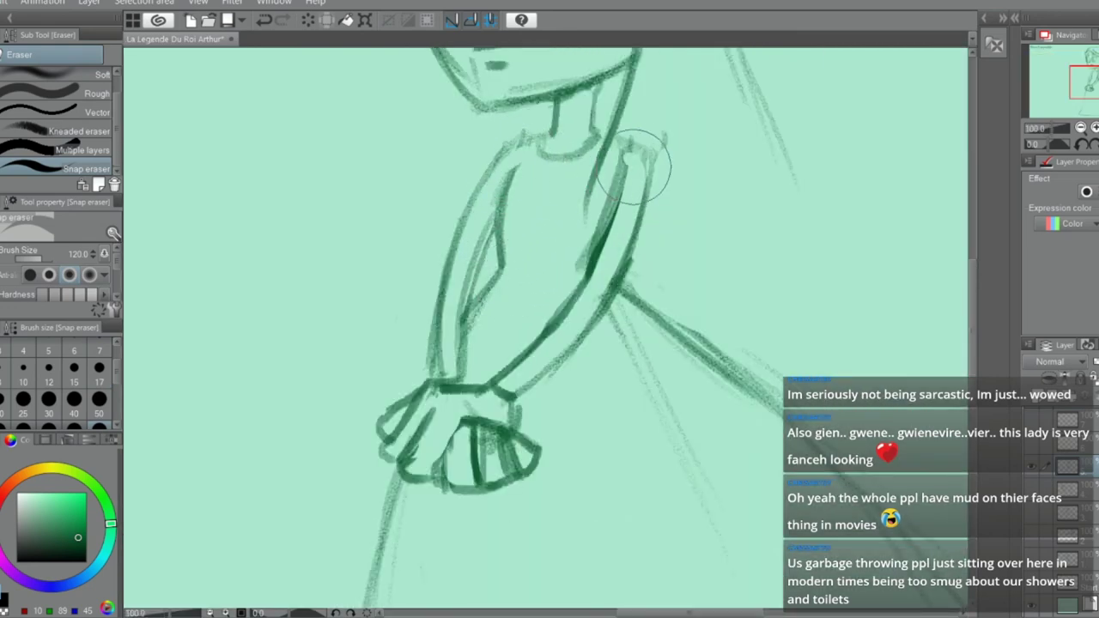
# Erase the long line running from the jaw over the chest and redraw the near shoulder line from the neck
pyautogui.scroll(-3, 636, 163)
pyautogui.scroll(2, 622, 181)
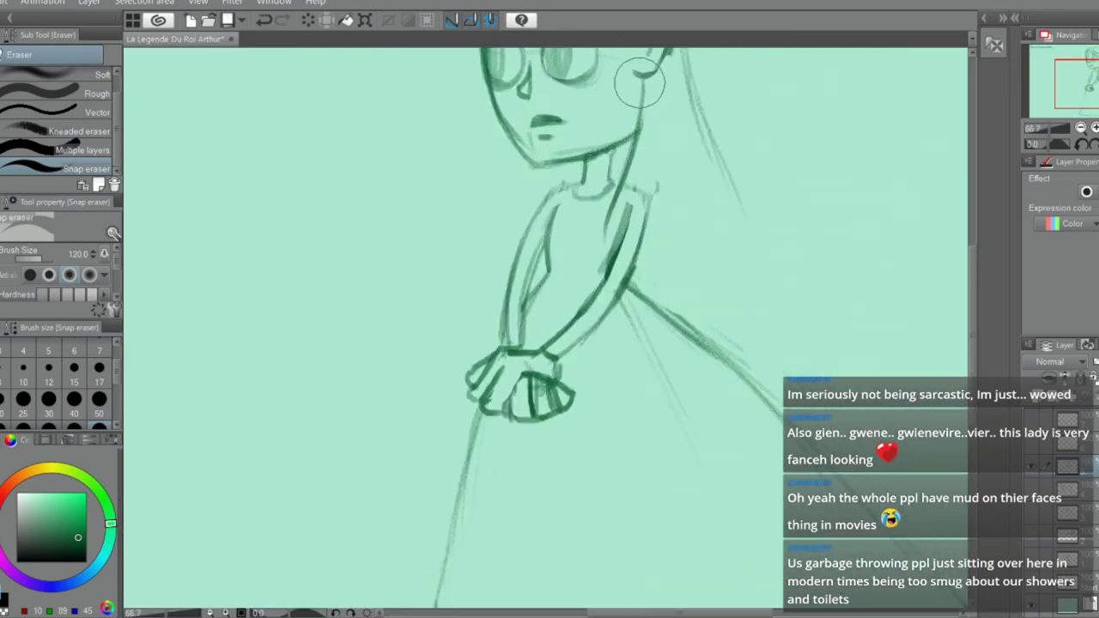
pyautogui.moveTo(617, 194)
pyautogui.mouseDown()
pyautogui.moveTo(599, 230)
pyautogui.moveTo(639, 136)
pyautogui.moveTo(611, 143)
pyautogui.mouseUp()
pyautogui.press('p')
pyautogui.moveTo(639, 190); pyautogui.dragTo(612, 176)
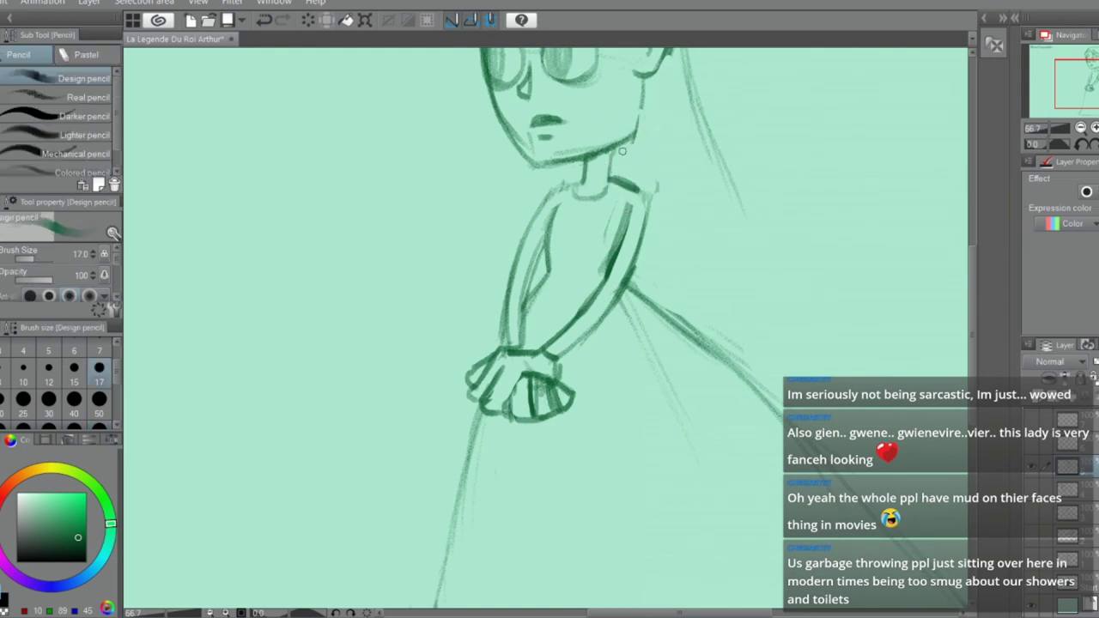
# Redraw the back edge of the jaw from below the ear down to the neck
pyautogui.moveTo(641, 85)
pyautogui.mouseDown()
pyautogui.moveTo(627, 161)
pyautogui.moveTo(639, 75)
pyautogui.moveTo(634, 144)
pyautogui.moveTo(639, 74)
pyautogui.moveTo(638, 130)
pyautogui.mouseUp()
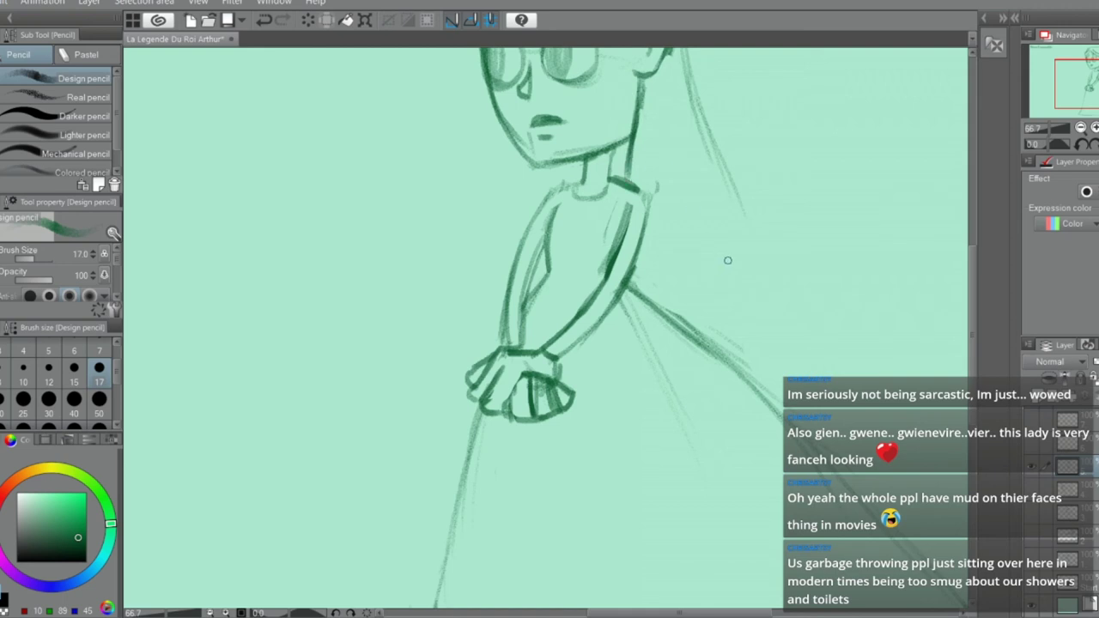
pyautogui.moveTo(703, 151)
pyautogui.mouseDown()
pyautogui.moveTo(781, 345)
pyautogui.moveTo(781, 358)
pyautogui.moveTo(753, 369)
pyautogui.mouseUp()
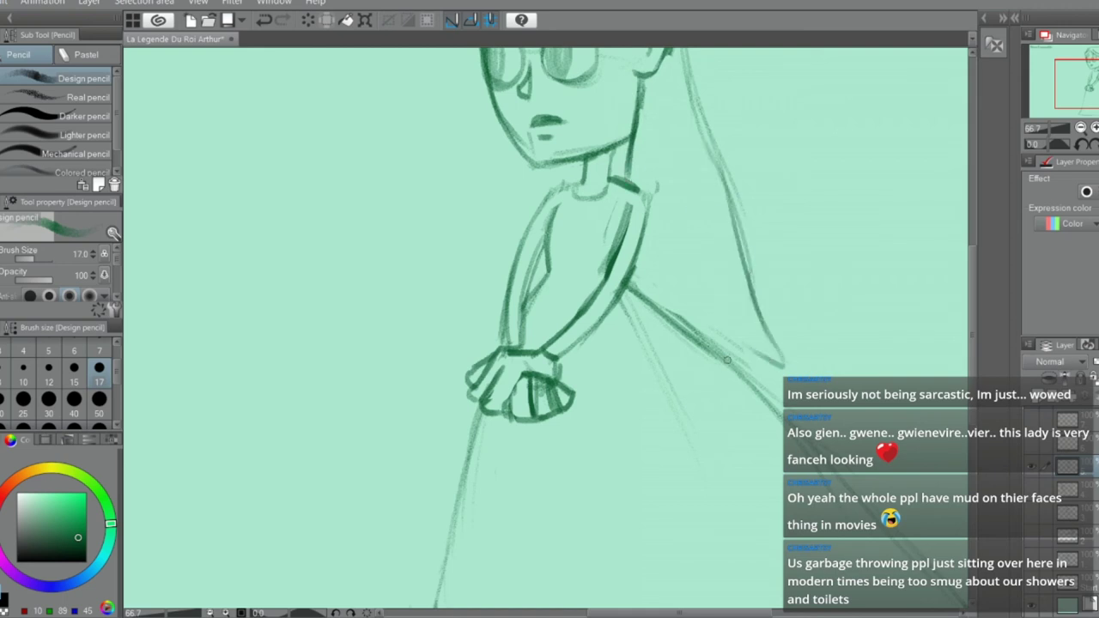
pyautogui.moveTo(744, 267); pyautogui.dragTo(790, 374)
pyautogui.hotkey('ctrl', 'z')
pyautogui.hotkey('ctrl', 'z')
pyautogui.moveTo(712, 146); pyautogui.dragTo(754, 309)
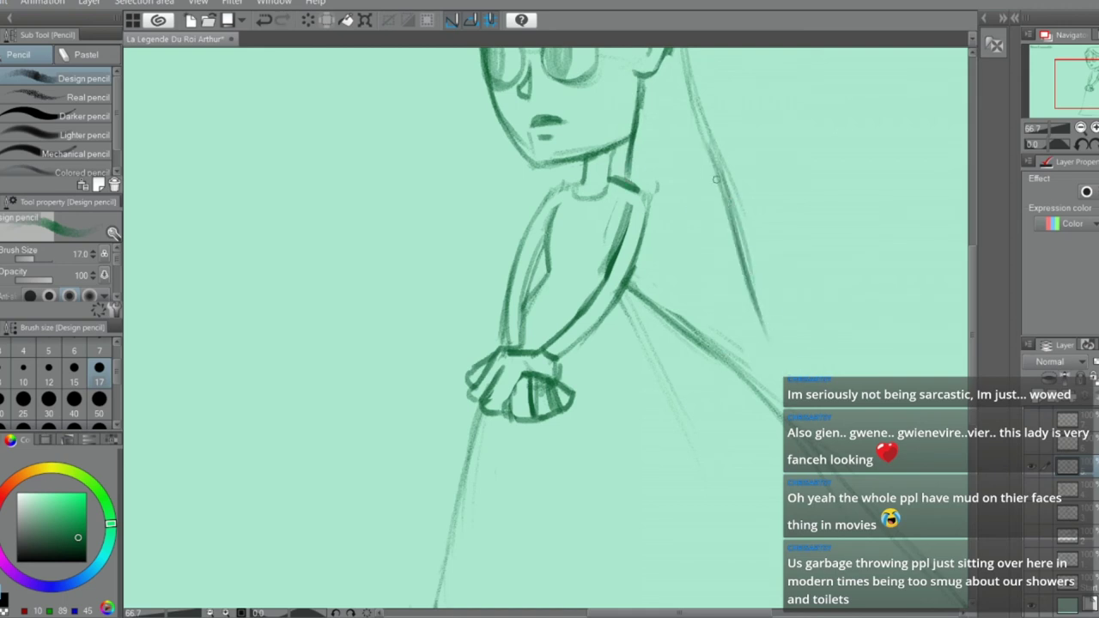
pyautogui.moveTo(723, 202); pyautogui.dragTo(768, 335)
pyautogui.scroll(-3, 732, 194)
pyautogui.scroll(2, 731, 143)
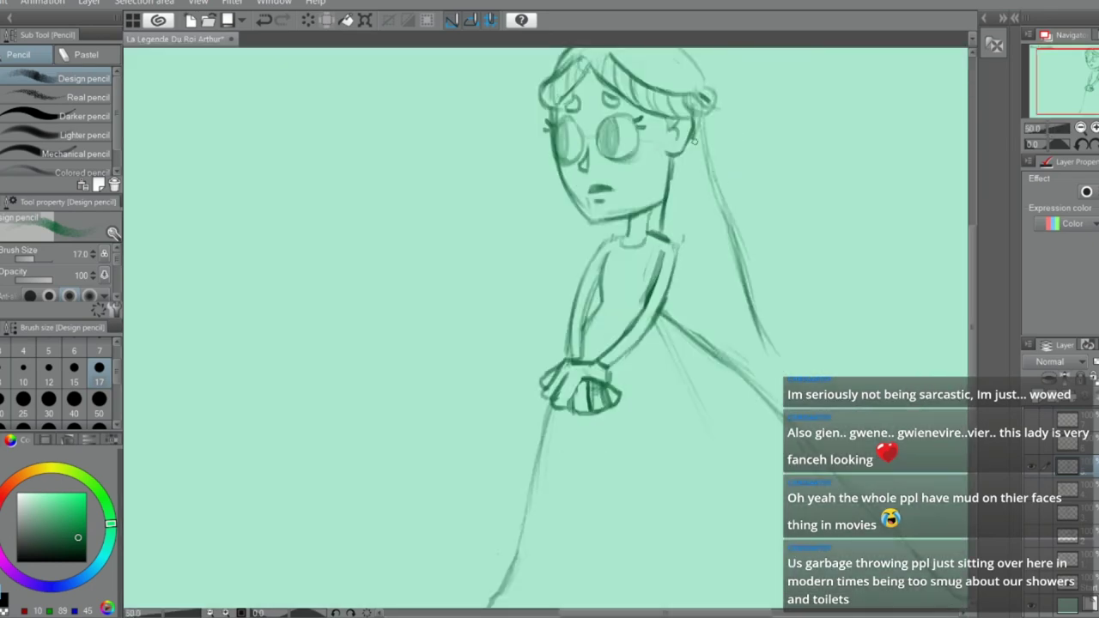
# Erase the slanted hair line behind the back, redraw it falling straighter down to the skirt, and add a long strand on the far side from jaw to hands
pyautogui.press('e')
pyautogui.moveTo(709, 151); pyautogui.dragTo(777, 356)
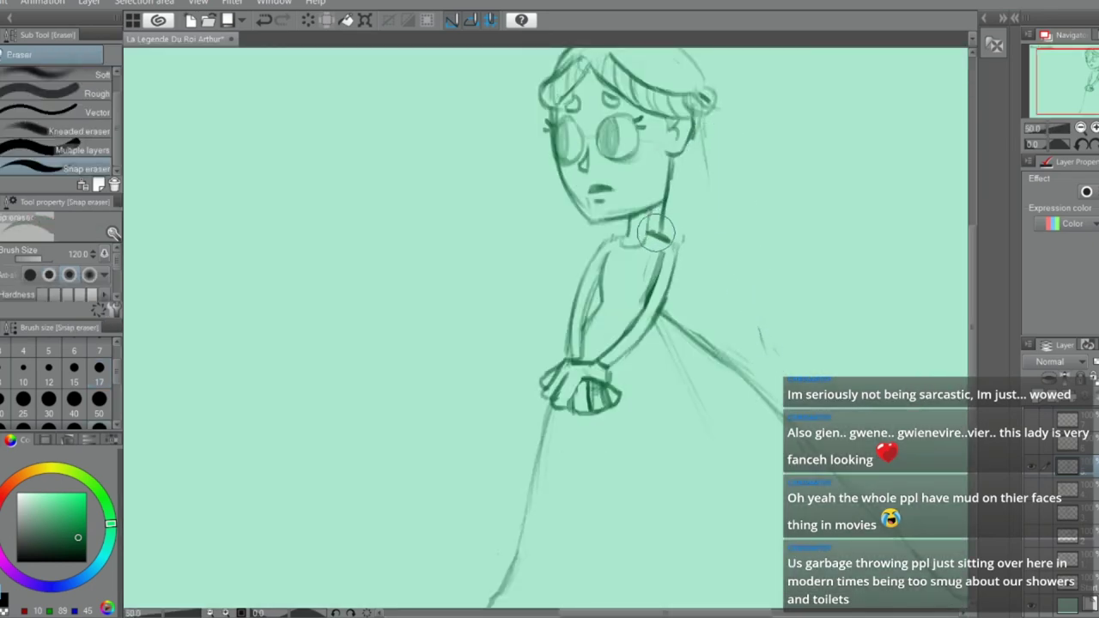
pyautogui.press('p')
pyautogui.moveTo(702, 117); pyautogui.dragTo(714, 319)
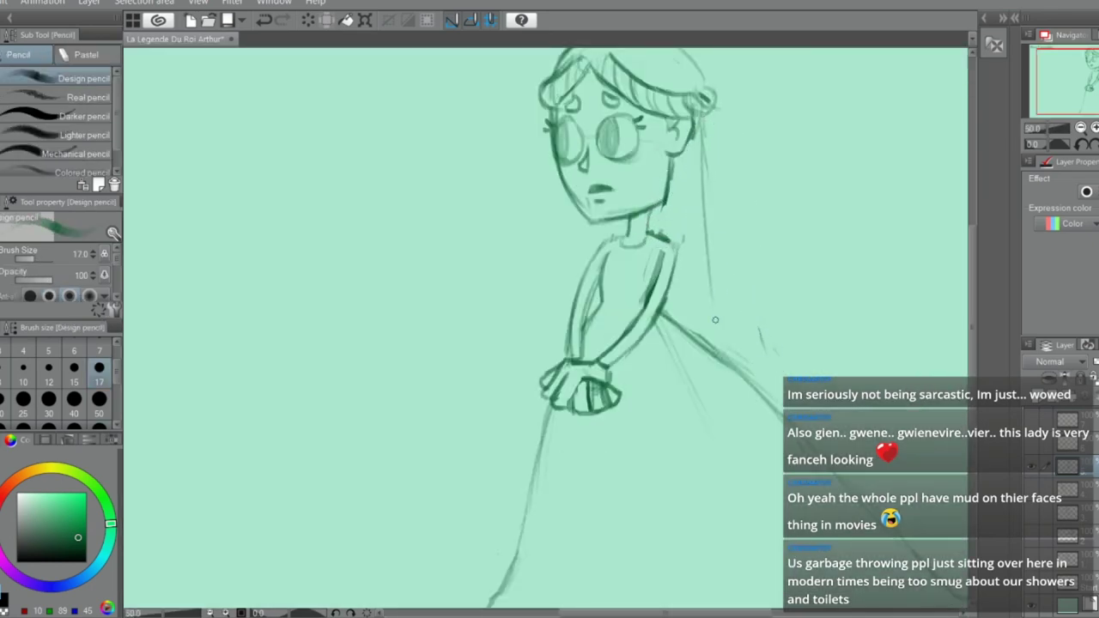
pyautogui.moveTo(701, 182)
pyautogui.mouseDown()
pyautogui.moveTo(734, 329)
pyautogui.moveTo(763, 379)
pyautogui.mouseUp()
pyautogui.moveTo(572, 208)
pyautogui.mouseDown()
pyautogui.moveTo(570, 304)
pyautogui.moveTo(551, 367)
pyautogui.mouseUp()
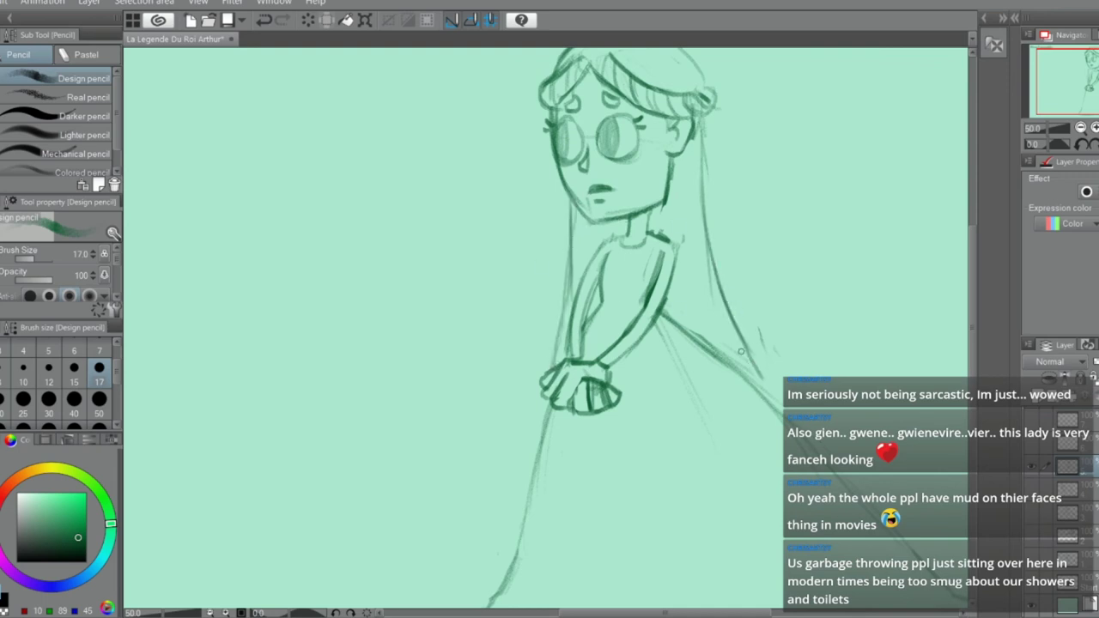
# Draw a narrow double-line waistband across the bodice and a squared neckline below the neck
pyautogui.scroll(-2, 744, 188)
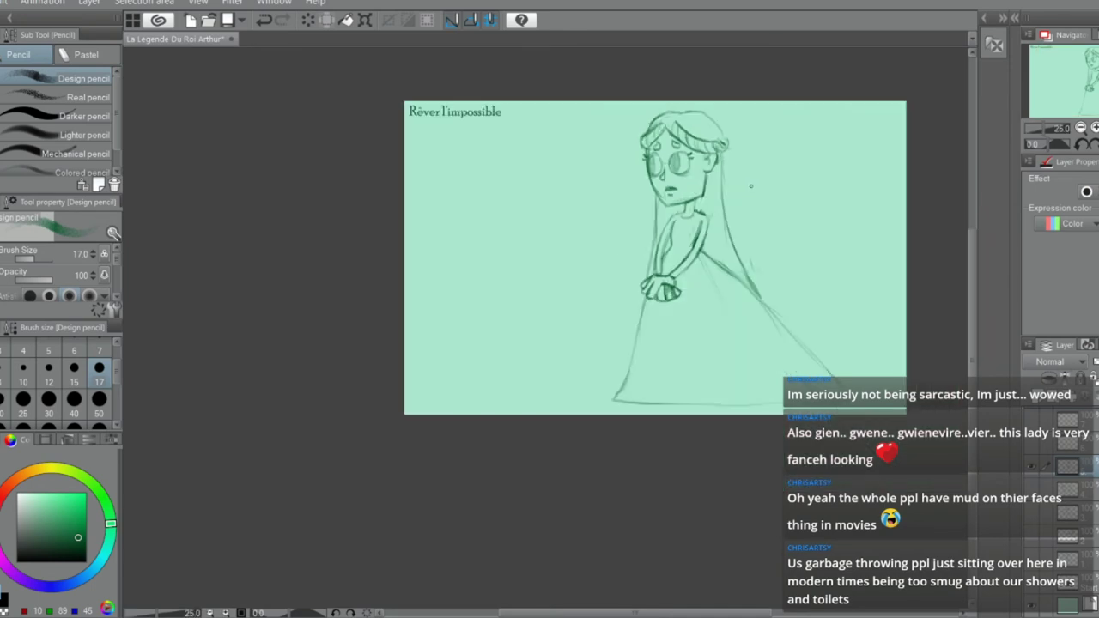
pyautogui.scroll(1, 831, 320)
pyautogui.scroll(2, 620, 202)
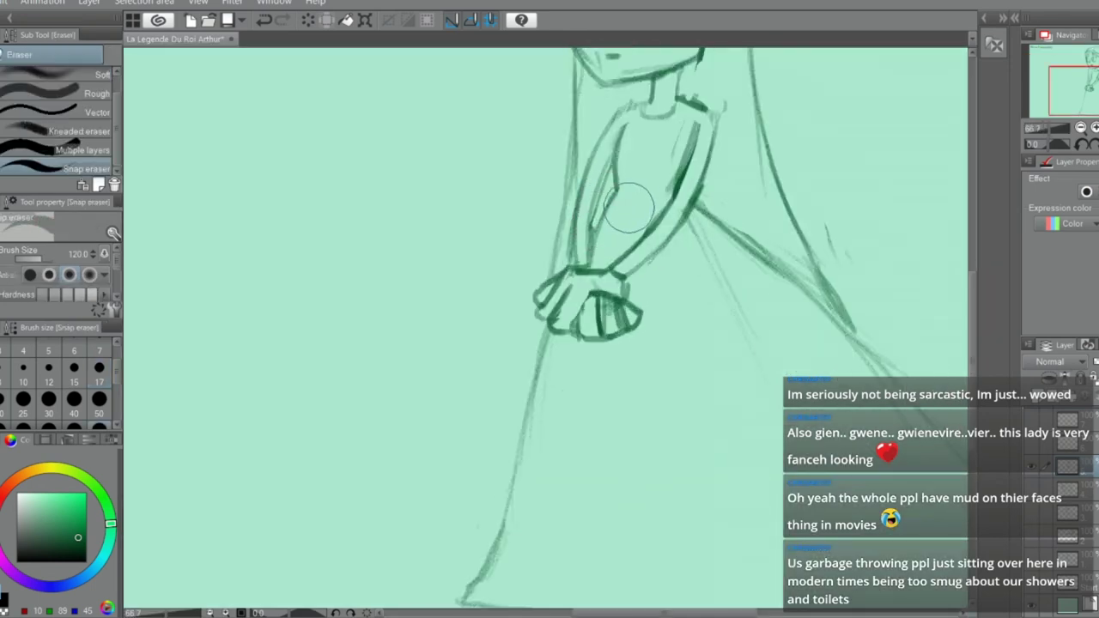
pyautogui.moveTo(628, 183)
pyautogui.mouseDown()
pyautogui.moveTo(674, 184)
pyautogui.moveTo(678, 197)
pyautogui.mouseUp()
pyautogui.hotkey('ctrl', 'z')
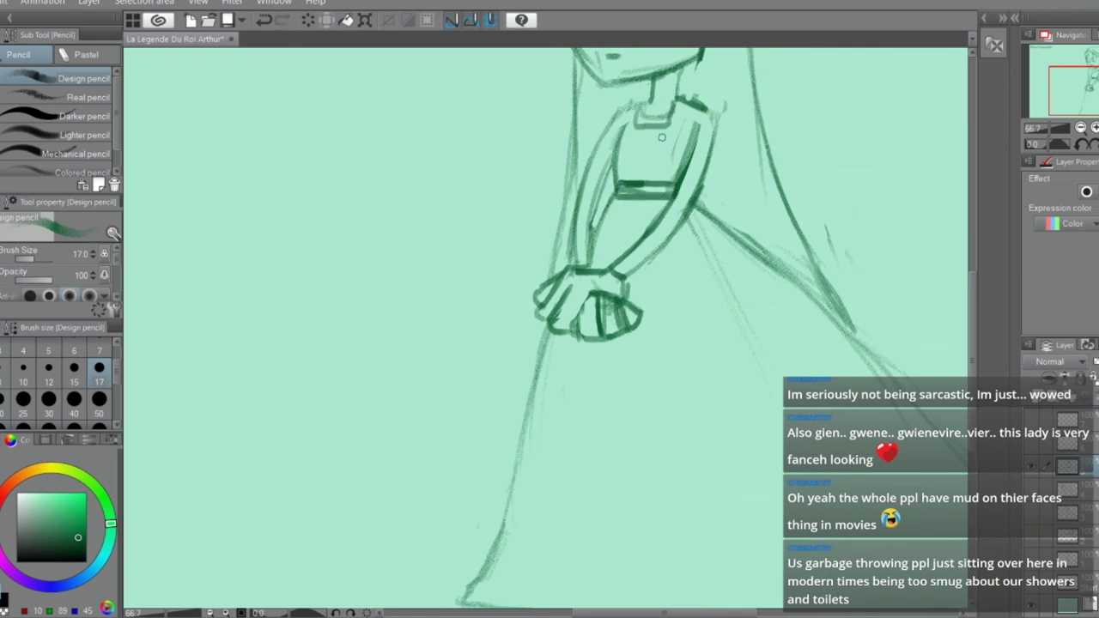
pyautogui.scroll(-3, 713, 197)
pyautogui.scroll(1, 763, 136)
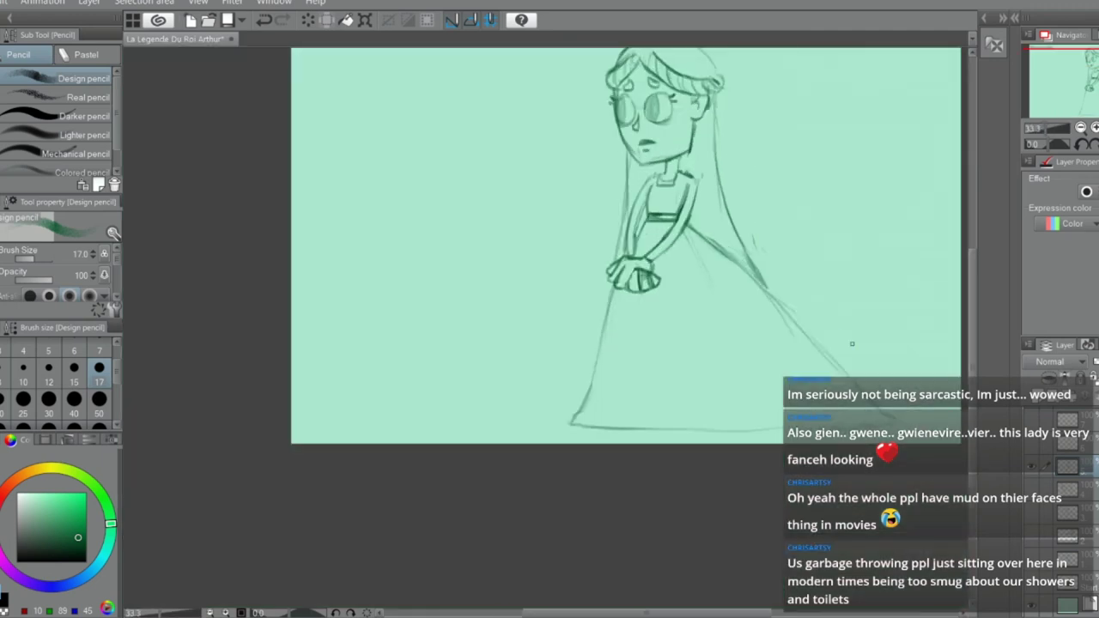
pyautogui.scroll(1, 686, 377)
pyautogui.scroll(-1, 719, 199)
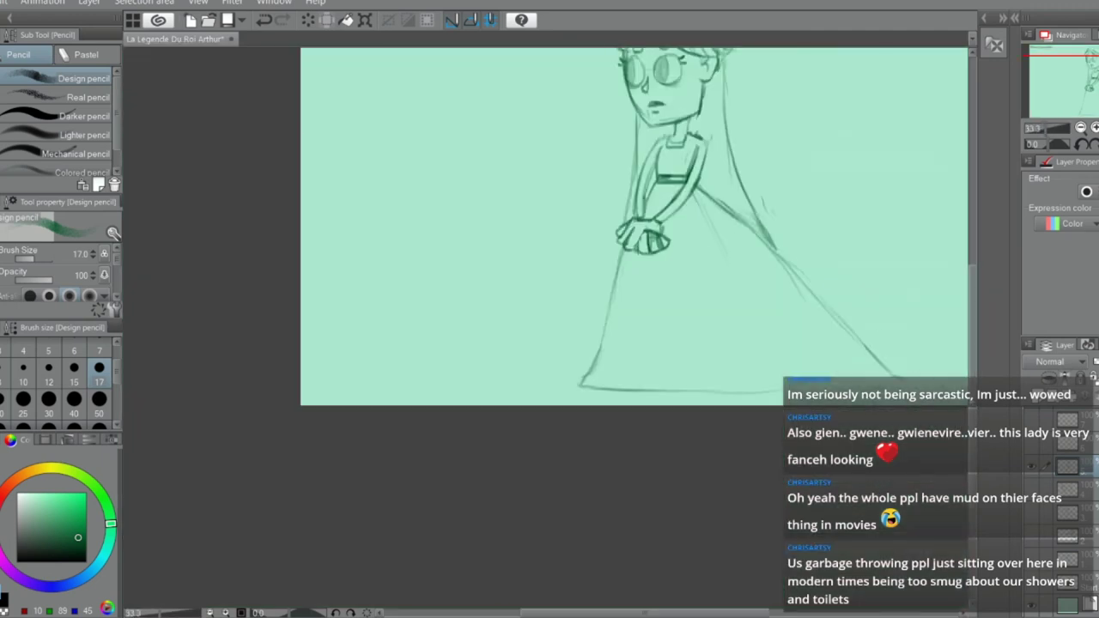
pyautogui.moveTo(973, 404); pyautogui.dragTo(983, 356)
pyautogui.moveTo(658, 612); pyautogui.dragTo(688, 612)
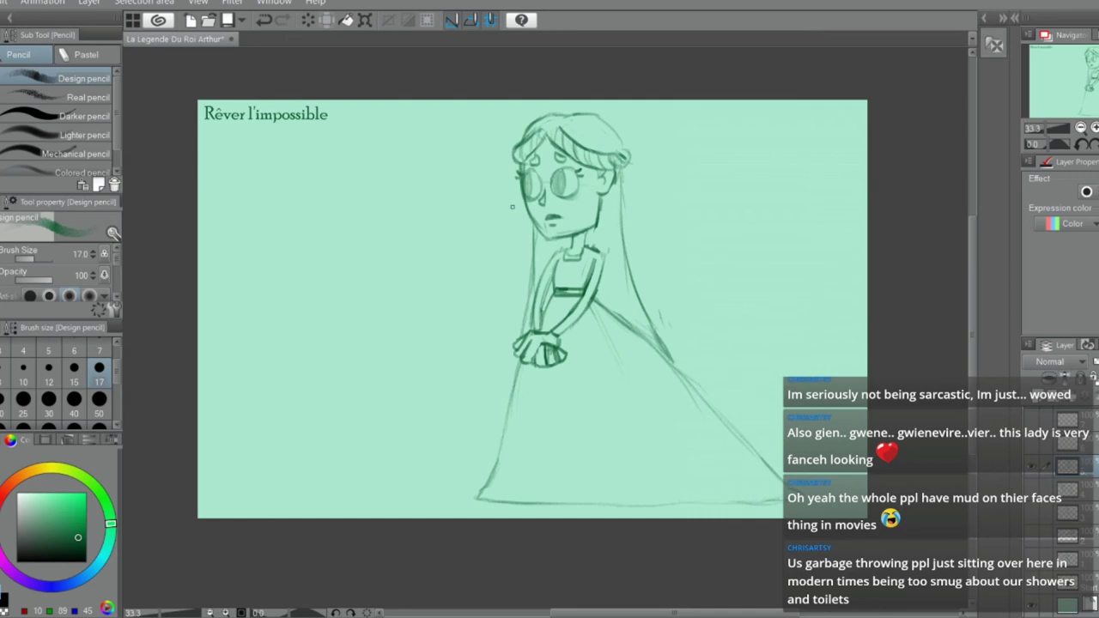
pyautogui.scroll(3, 600, 248)
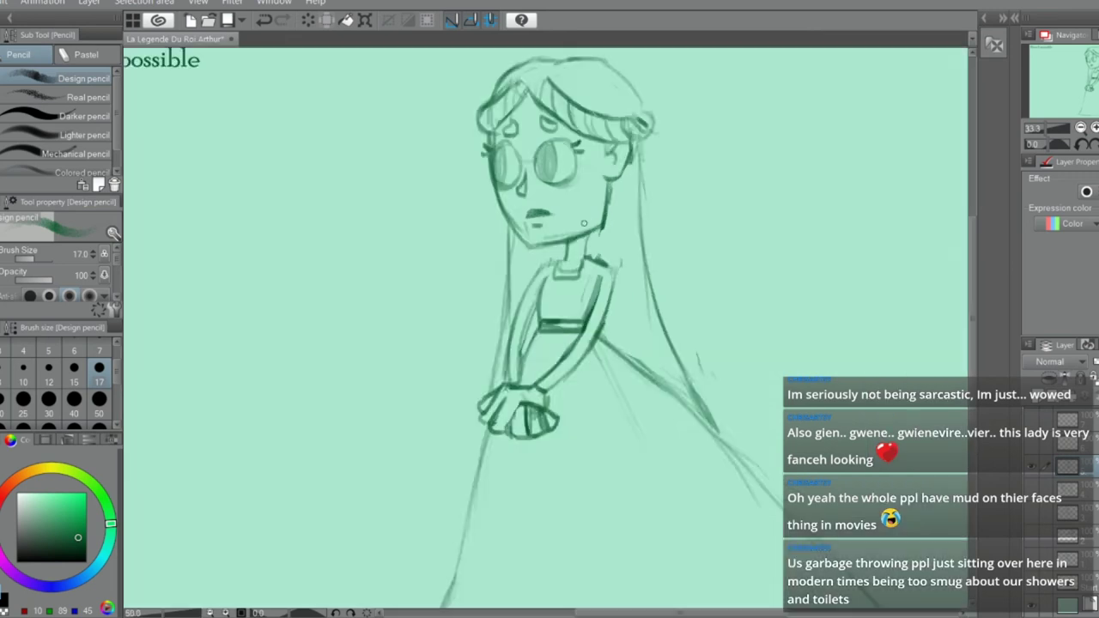
# Clean up and redraw the line running from below the ear down to the shoulder with the Design pencil
pyautogui.moveTo(609, 179); pyautogui.dragTo(602, 248)
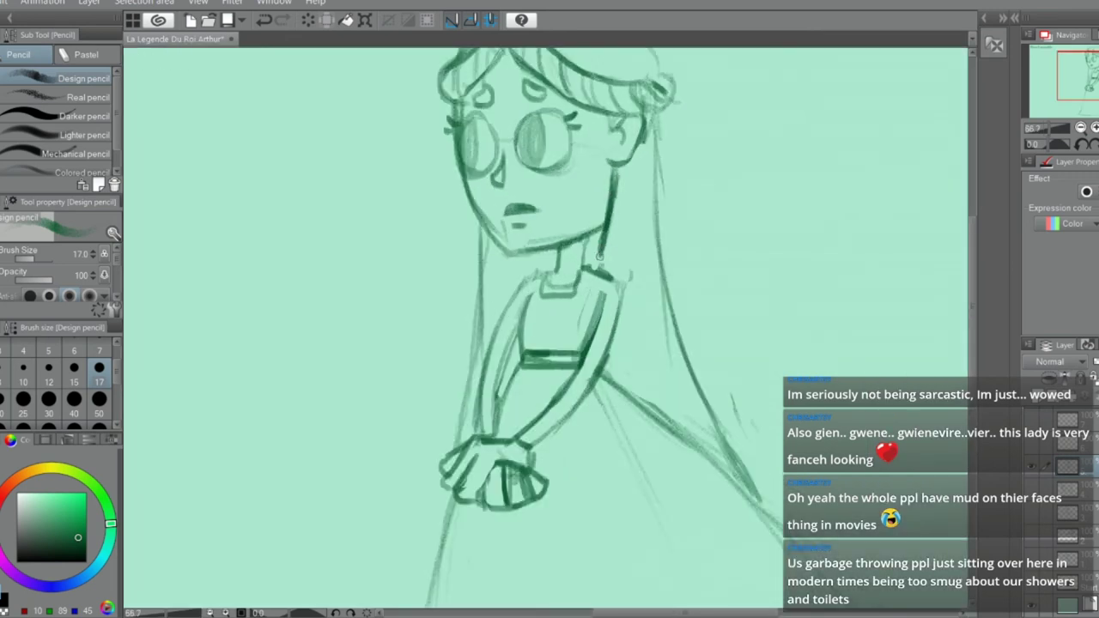
pyautogui.press('e')
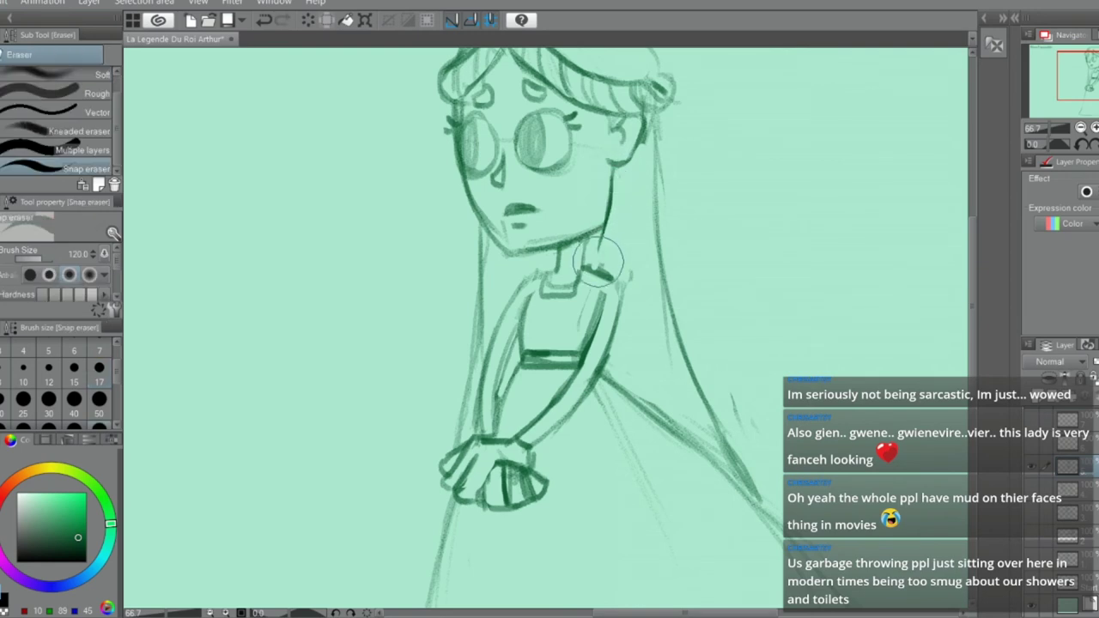
pyautogui.press('p')
pyautogui.moveTo(611, 178); pyautogui.dragTo(601, 251)
pyautogui.moveTo(610, 201); pyautogui.dragTo(599, 255)
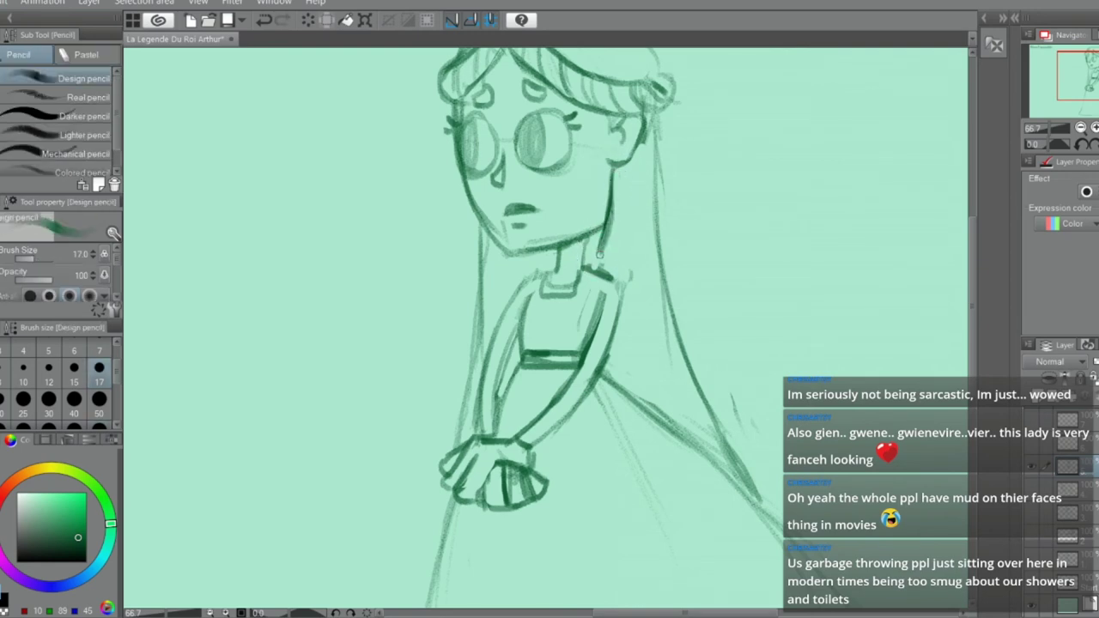
# Erase the outer edge of the long hair behind the back and redraw it as a curve from the bun to the skirt
pyautogui.press('e')
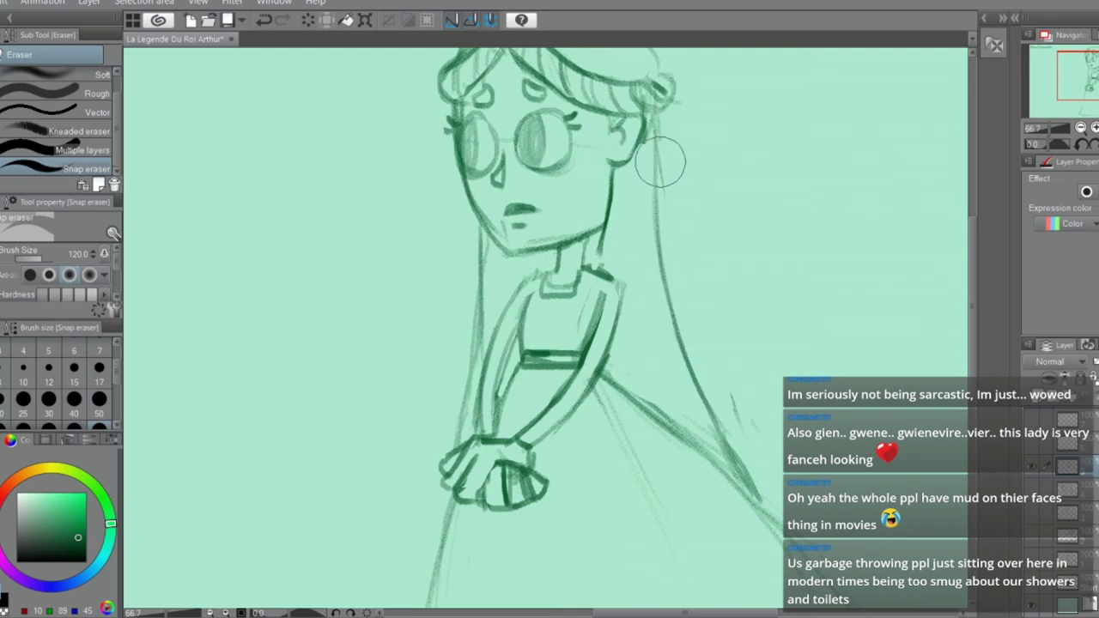
pyautogui.click(653, 238)
pyautogui.press('p')
pyautogui.moveTo(660, 118)
pyautogui.mouseDown()
pyautogui.moveTo(668, 227)
pyautogui.moveTo(704, 382)
pyautogui.mouseUp()
pyautogui.moveTo(672, 278); pyautogui.dragTo(746, 476)
# Erase the long hair line in front of the arm and redraw it from the jaw down to the hands
pyautogui.press('e')
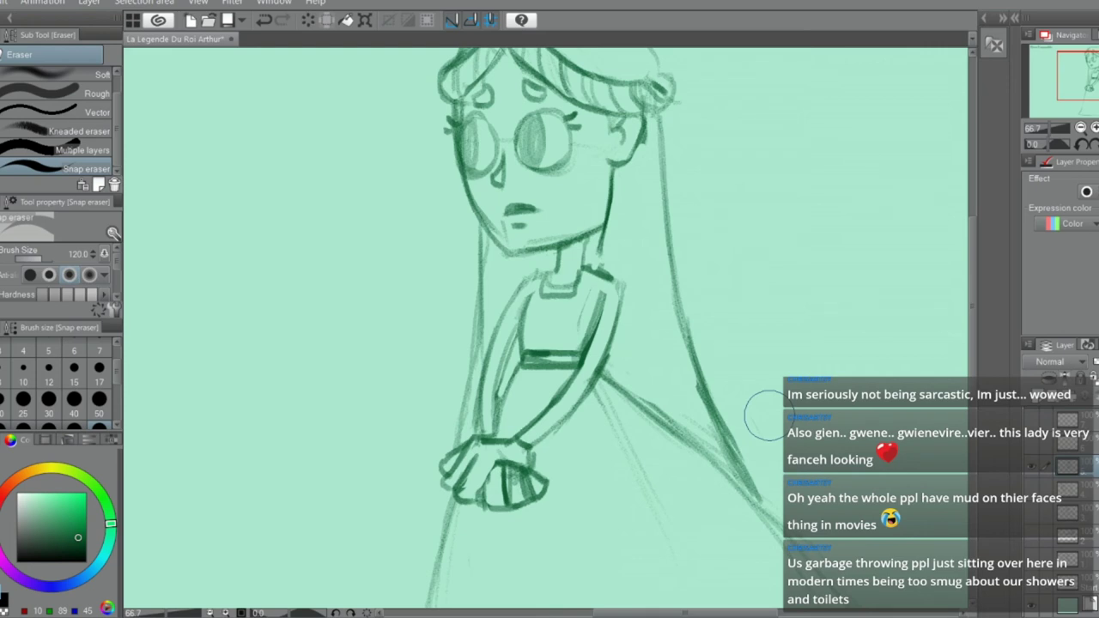
pyautogui.moveTo(488, 293); pyautogui.dragTo(461, 378)
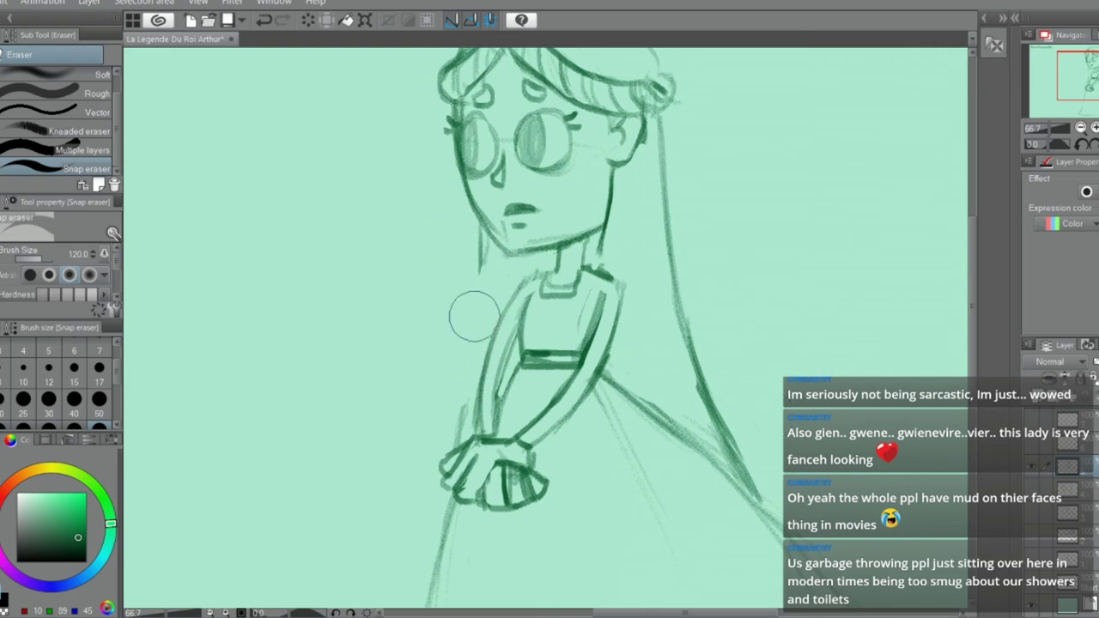
pyautogui.press('p')
pyautogui.moveTo(484, 228); pyautogui.dragTo(470, 364)
pyautogui.moveTo(481, 256); pyautogui.dragTo(467, 390)
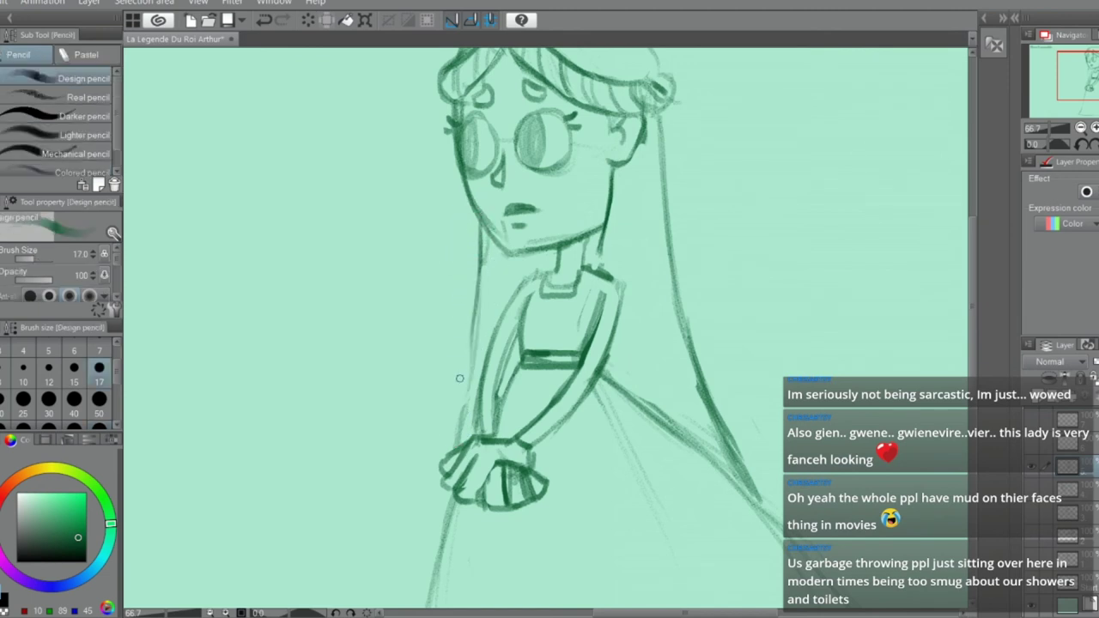
pyautogui.moveTo(479, 316); pyautogui.dragTo(457, 444)
# Erase the lower part of the front hair line and redraw it cleanly down to the clasped hands
pyautogui.press('e')
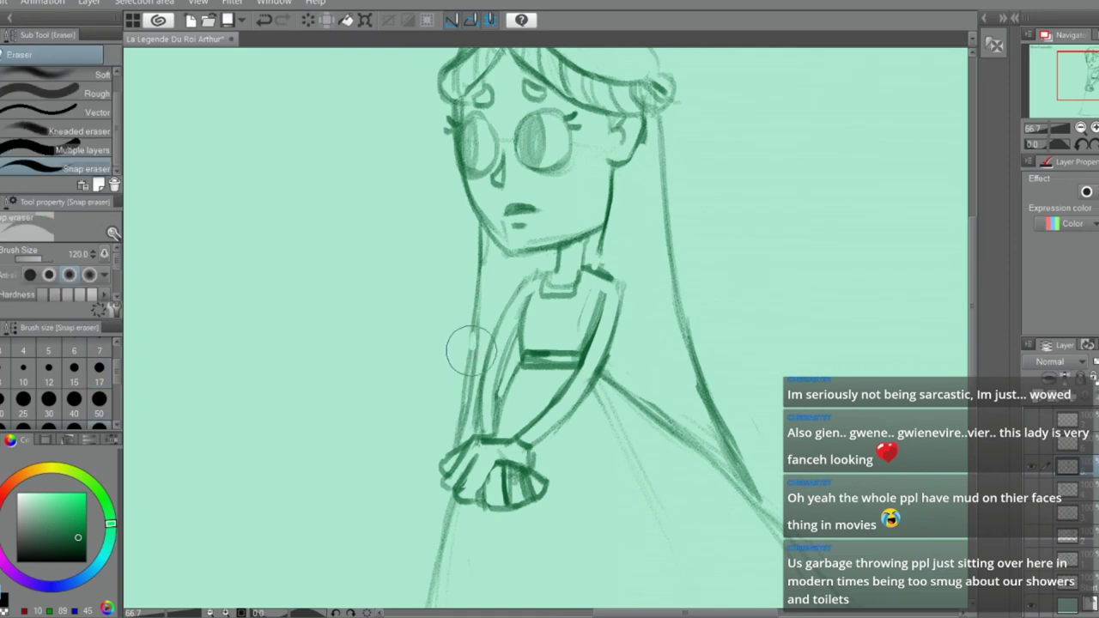
pyautogui.moveTo(467, 349)
pyautogui.mouseDown()
pyautogui.moveTo(457, 438)
pyautogui.moveTo(471, 335)
pyautogui.moveTo(466, 445)
pyautogui.mouseUp()
pyautogui.press('p')
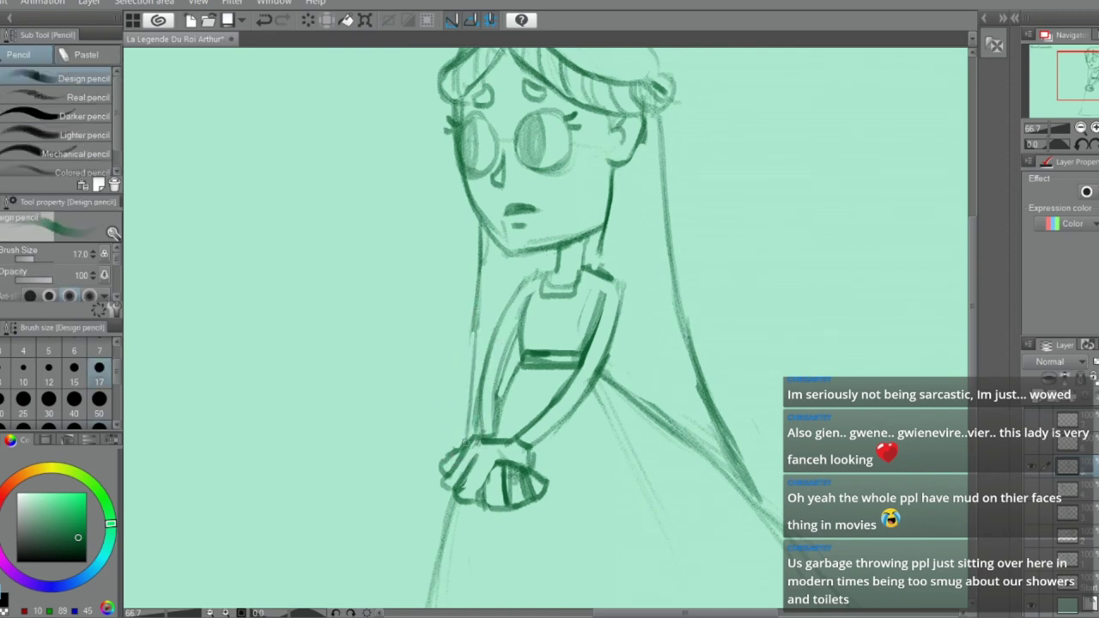
pyautogui.moveTo(477, 321); pyautogui.dragTo(468, 443)
pyautogui.scroll(-5, 489, 369)
pyautogui.scroll(3, 400, 311)
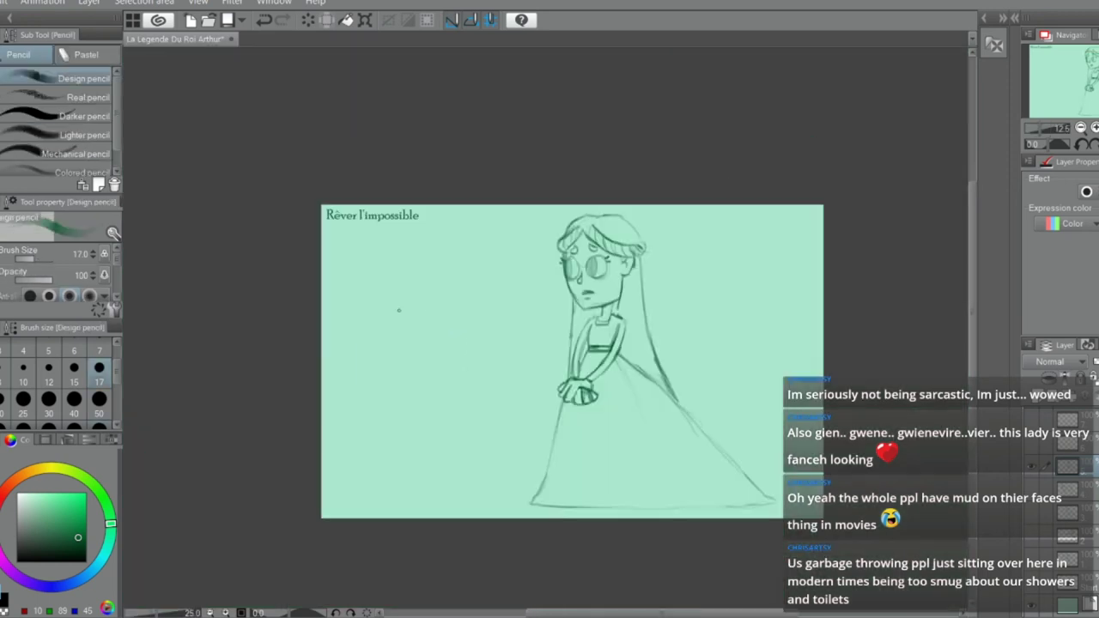
pyautogui.scroll(1, 577, 298)
pyautogui.press('e')
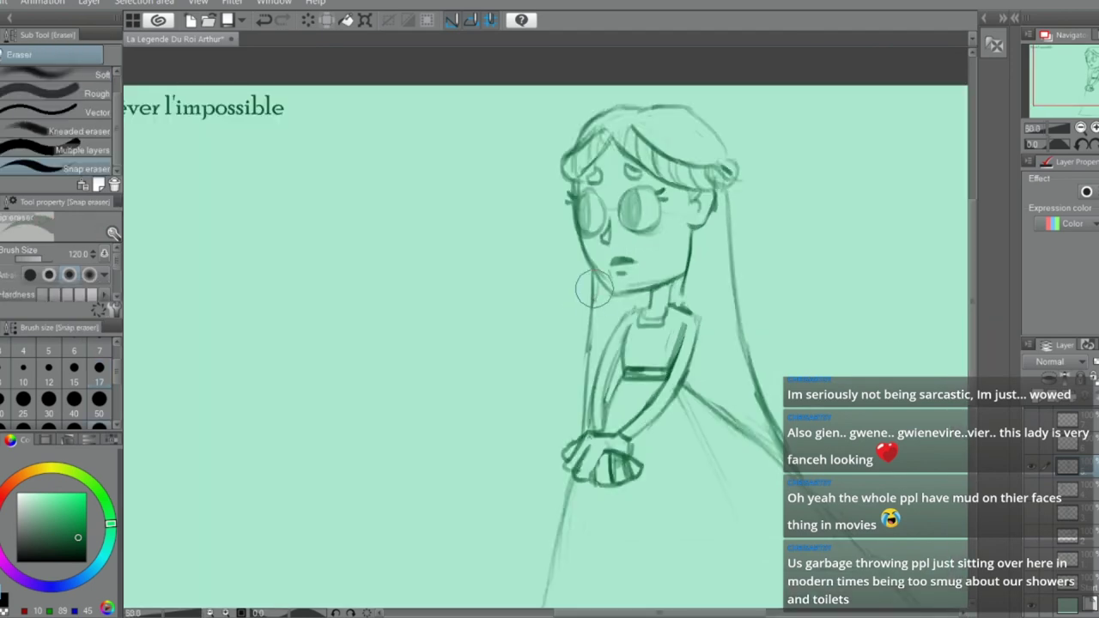
pyautogui.press('p')
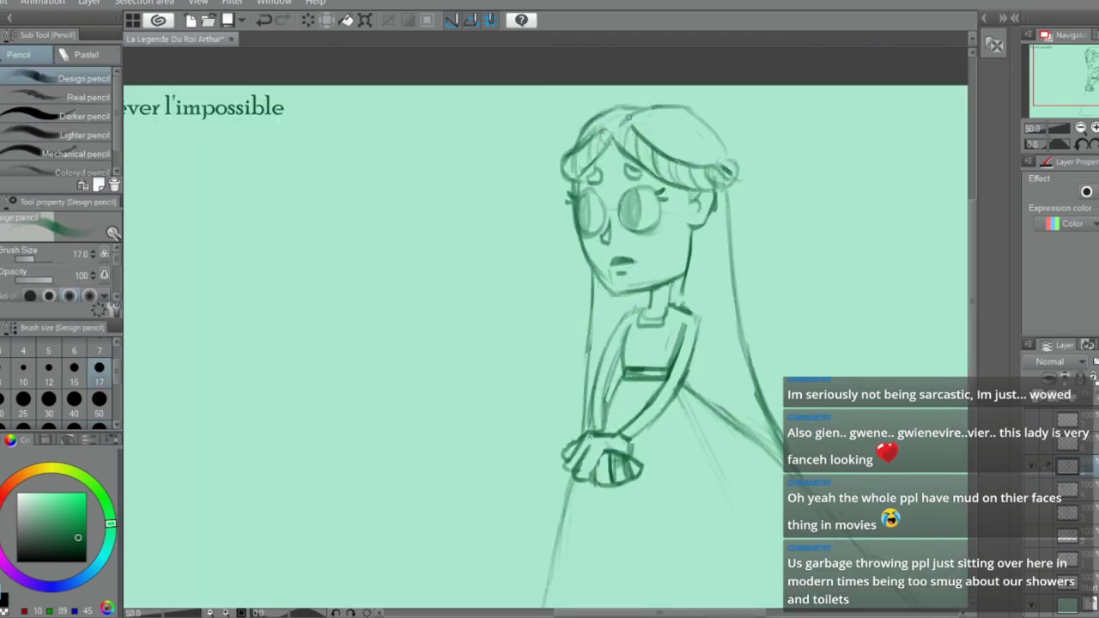
# Erase the old ear and draw a larger rounded ear outline beneath the hair bun
pyautogui.scroll(-2, 737, 132)
pyautogui.scroll(1, 779, 163)
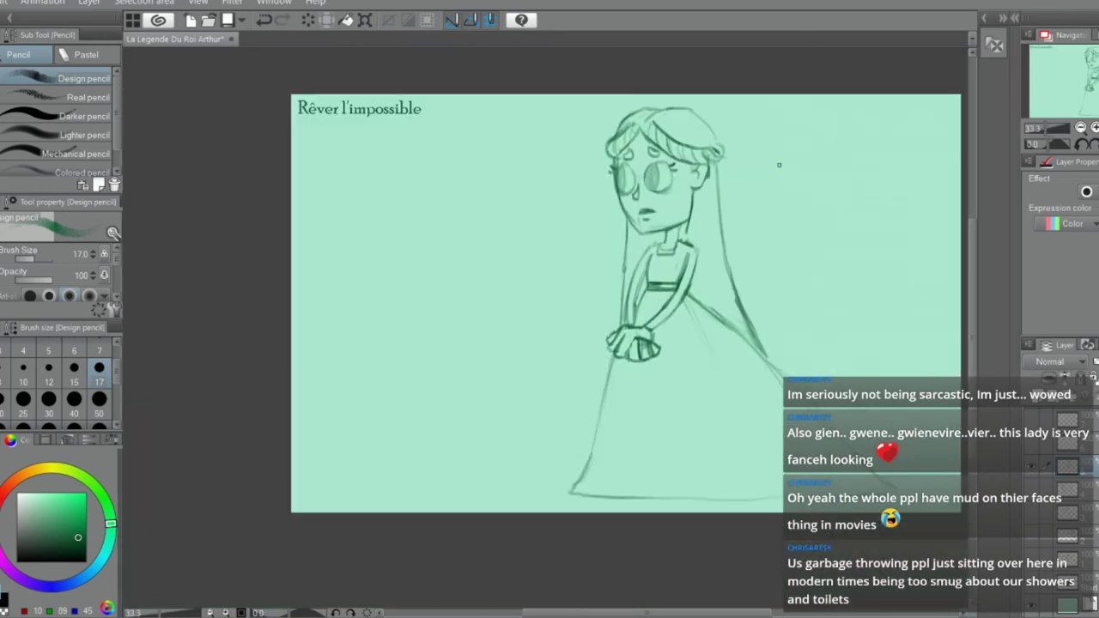
pyautogui.scroll(1, 717, 191)
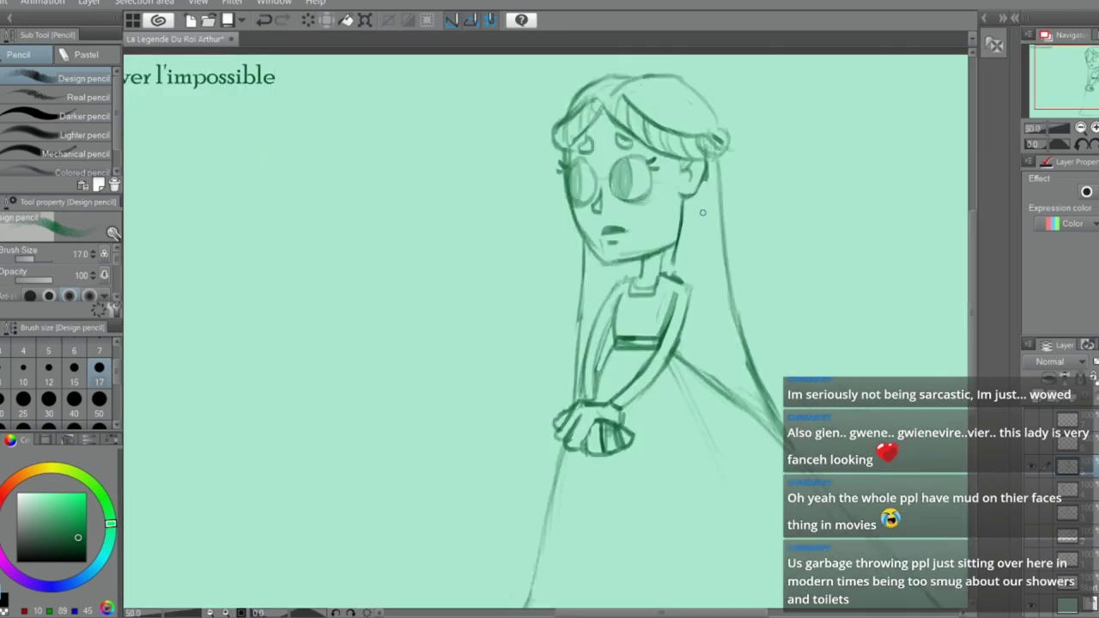
pyautogui.scroll(2, 714, 150)
pyautogui.press('e')
pyautogui.moveTo(715, 146)
pyautogui.mouseDown()
pyautogui.moveTo(664, 171)
pyautogui.moveTo(661, 138)
pyautogui.moveTo(667, 194)
pyautogui.moveTo(697, 194)
pyautogui.moveTo(707, 151)
pyautogui.moveTo(704, 166)
pyautogui.mouseUp()
pyautogui.press('m')
pyautogui.hotkey('ctrl', 'd')
pyautogui.press('e')
pyautogui.press('p')
pyautogui.moveTo(710, 127)
pyautogui.mouseDown()
pyautogui.moveTo(708, 188)
pyautogui.moveTo(692, 202)
pyautogui.mouseUp()
pyautogui.moveTo(704, 150); pyautogui.dragTo(702, 117)
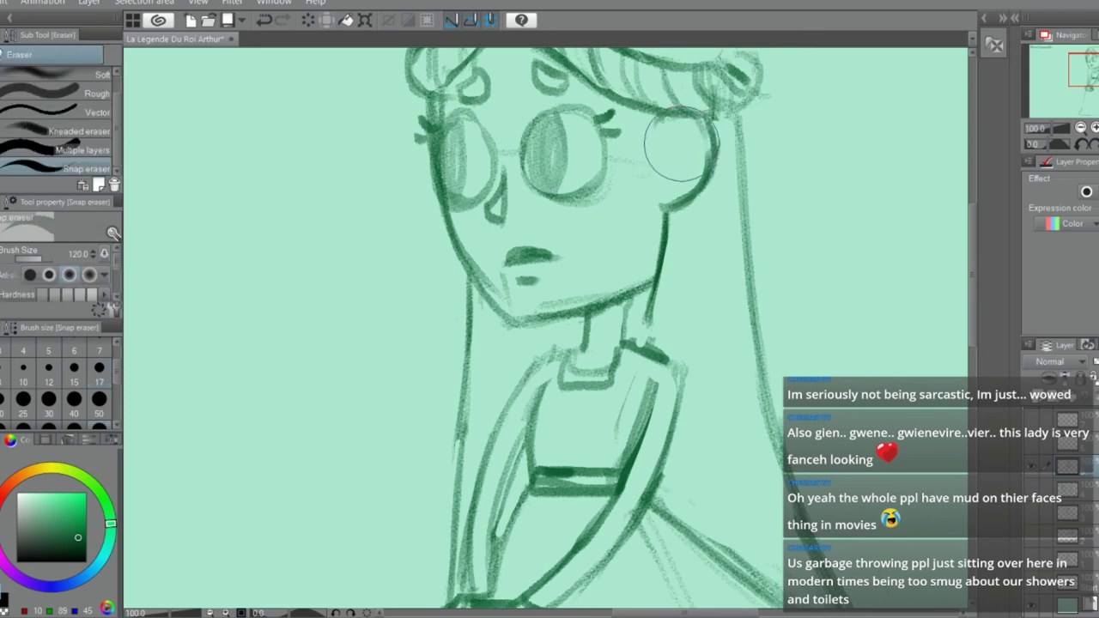
# Sketch the inner fold lines of the ear, undoing and redrawing strokes as needed
pyautogui.hotkey('ctrl', 'z')
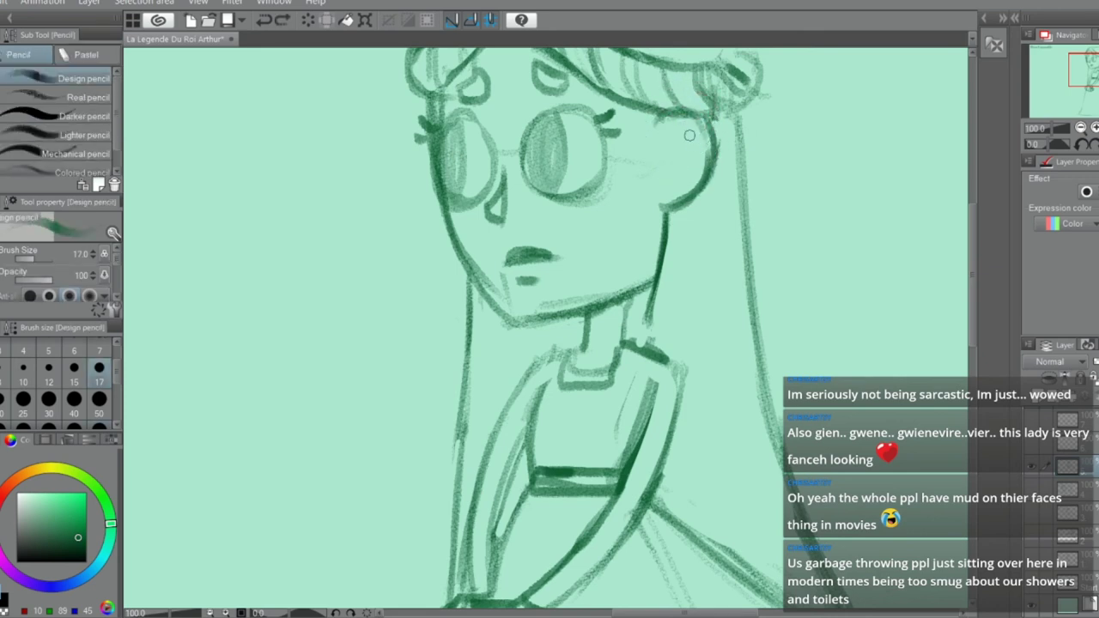
pyautogui.moveTo(663, 134)
pyautogui.mouseDown()
pyautogui.moveTo(691, 125)
pyautogui.moveTo(691, 174)
pyautogui.mouseUp()
pyautogui.hotkey('ctrl', 'z')
pyautogui.moveTo(697, 130)
pyautogui.mouseDown()
pyautogui.moveTo(669, 169)
pyautogui.moveTo(699, 136)
pyautogui.moveTo(702, 149)
pyautogui.mouseUp()
pyautogui.press('e')
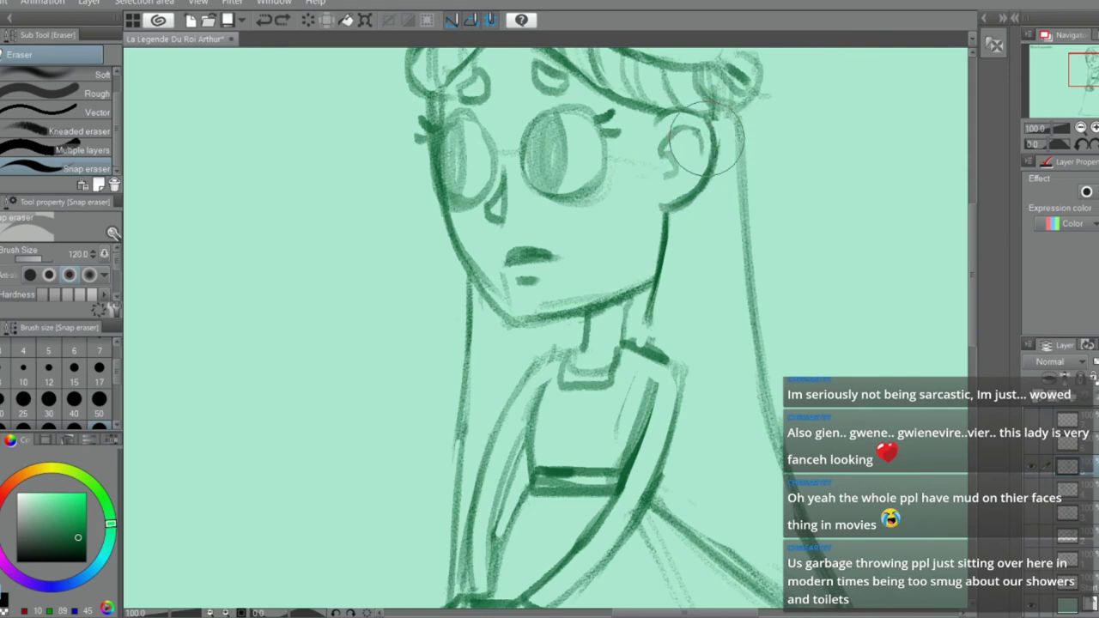
pyautogui.scroll(-4, 709, 185)
pyautogui.scroll(-1, 709, 185)
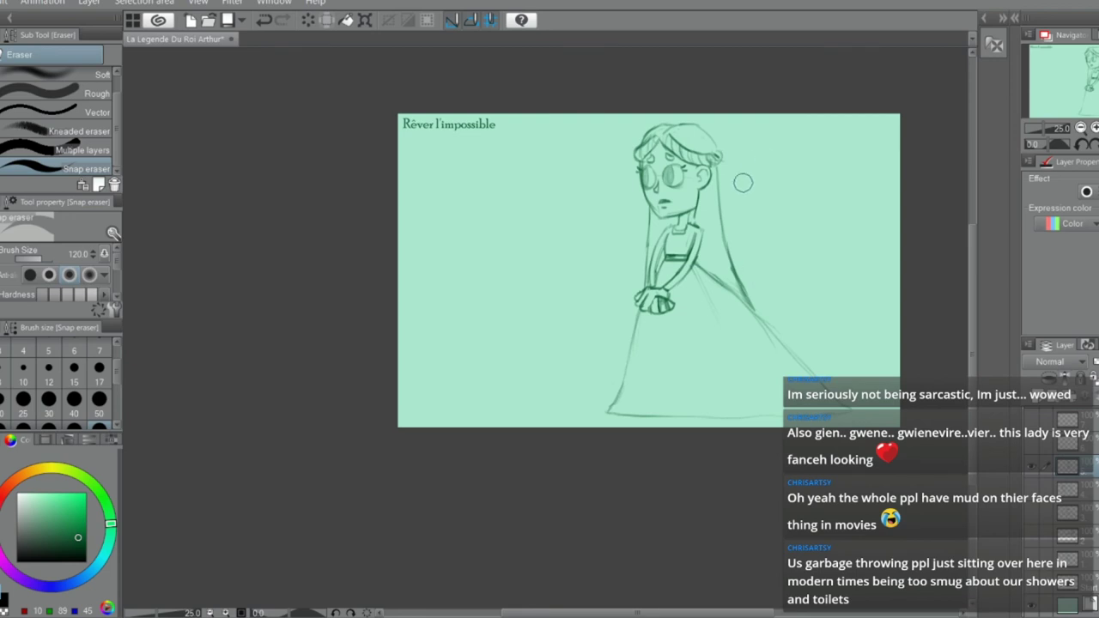
pyautogui.scroll(1, 702, 279)
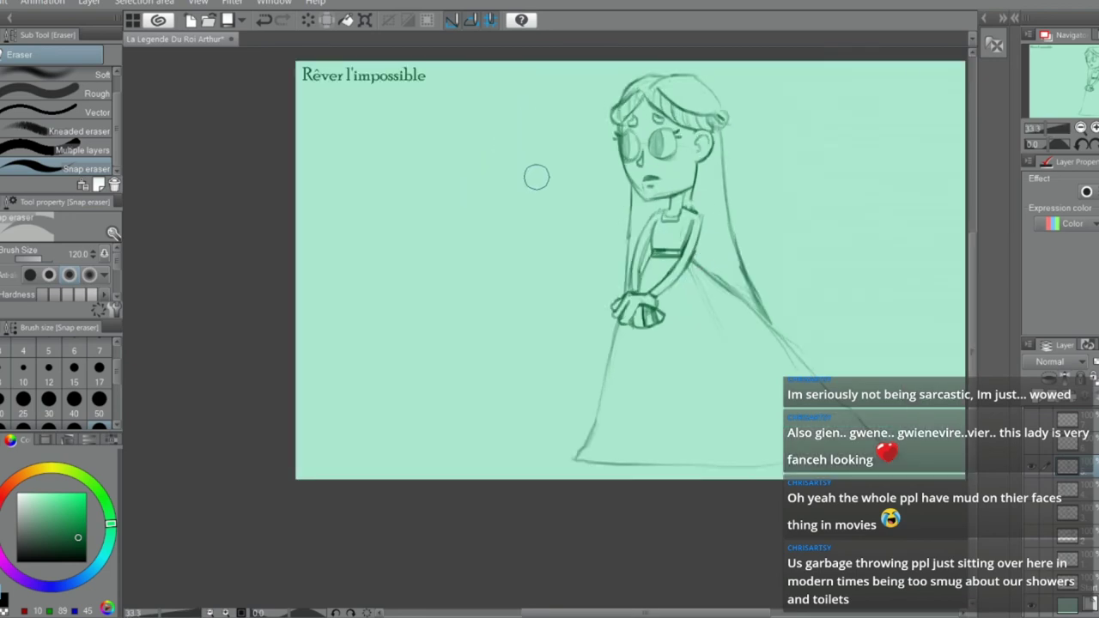
pyautogui.press('p')
pyautogui.hotkey('ctrl', 'z')
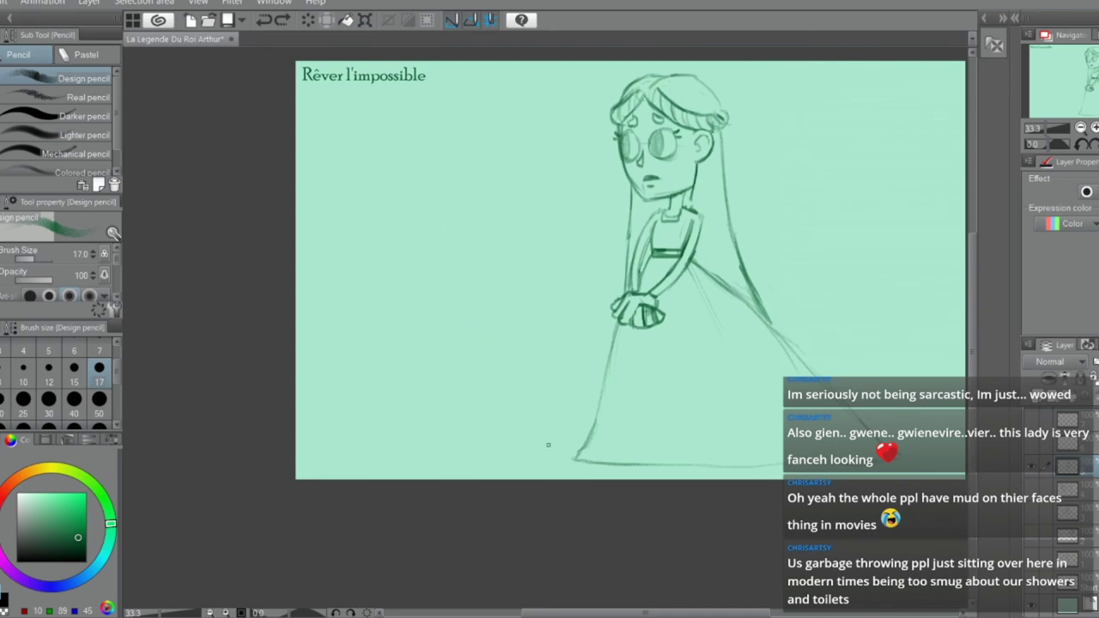
pyautogui.moveTo(601, 613); pyautogui.dragTo(621, 613)
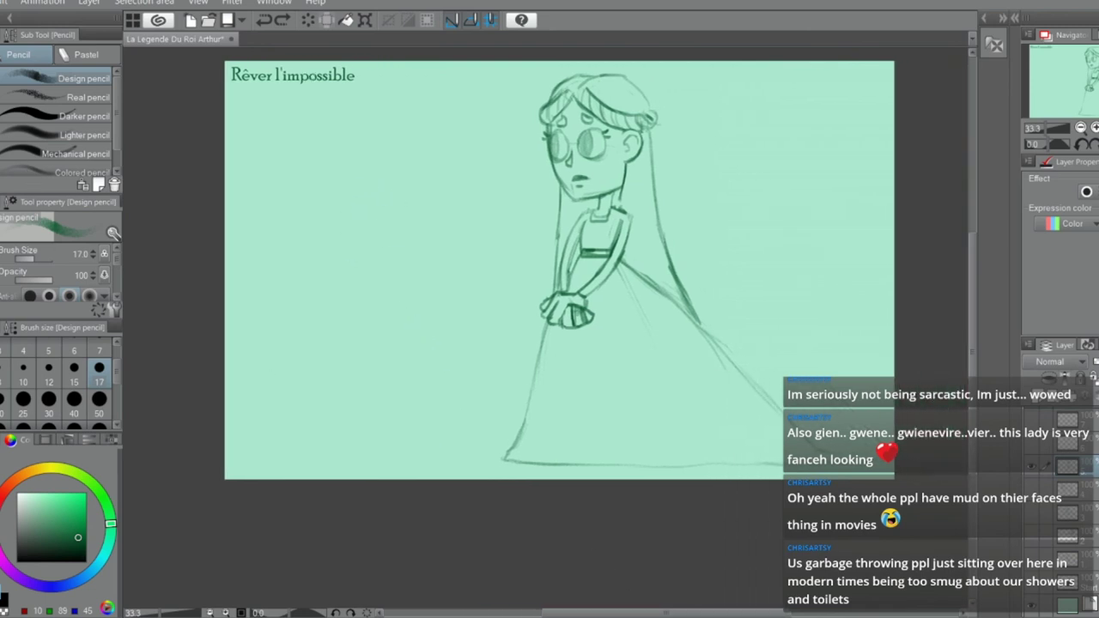
pyautogui.press('k')
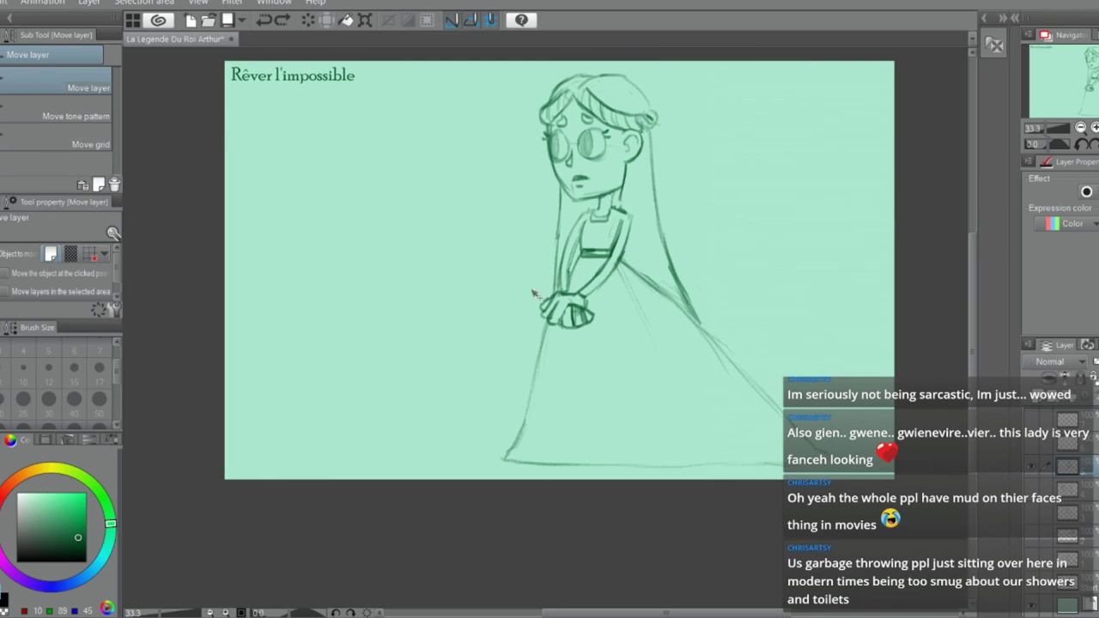
pyautogui.moveTo(598, 317); pyautogui.dragTo(628, 321)
pyautogui.hotkey('ctrl', 'z')
# Lasso the whole princess figure, shift it slightly to the right on the canvas, and deselect it
pyautogui.press('m')
pyautogui.moveTo(759, 101)
pyautogui.mouseDown()
pyautogui.moveTo(486, 137)
pyautogui.moveTo(439, 255)
pyautogui.moveTo(417, 443)
pyautogui.moveTo(676, 533)
pyautogui.moveTo(841, 166)
pyautogui.mouseUp()
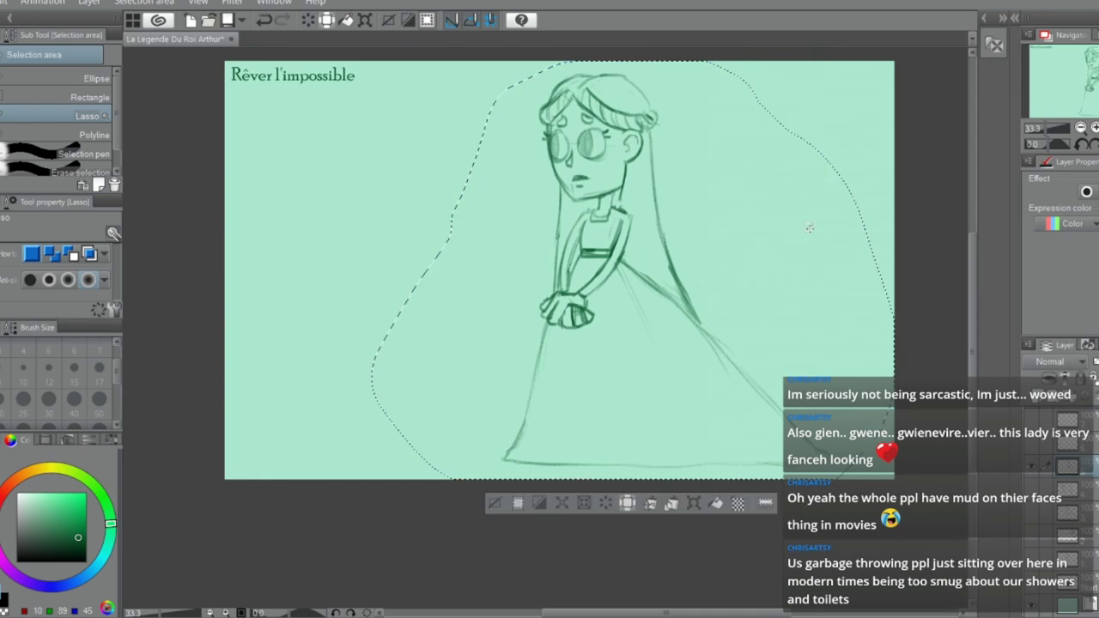
pyautogui.click(695, 503)
pyautogui.moveTo(750, 456); pyautogui.dragTo(779, 460)
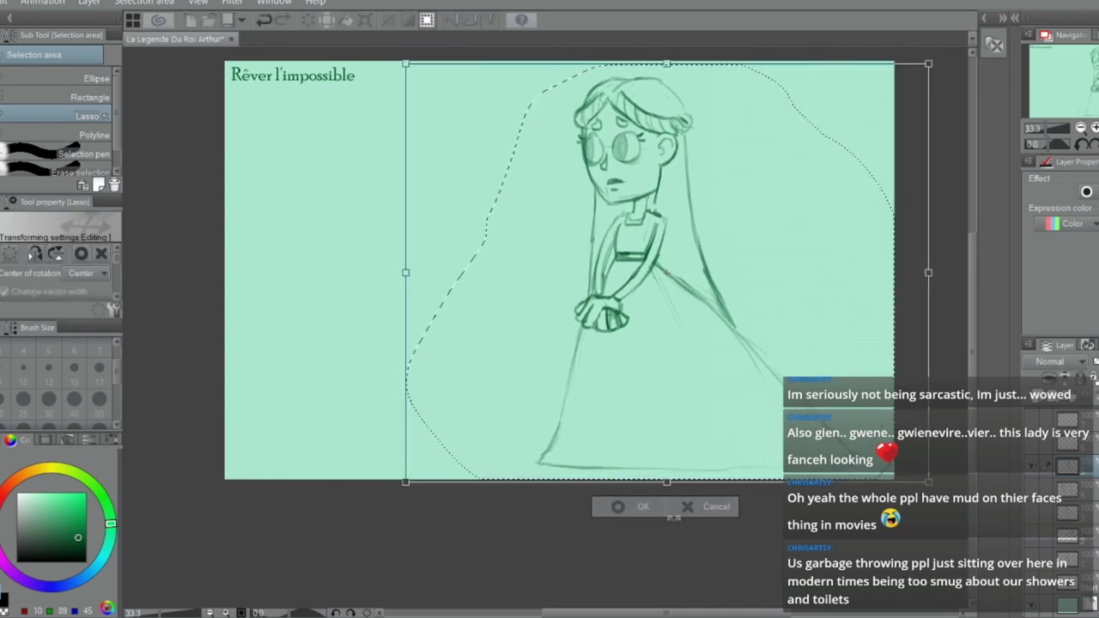
pyautogui.click(637, 506)
pyautogui.hotkey('ctrl', 'd')
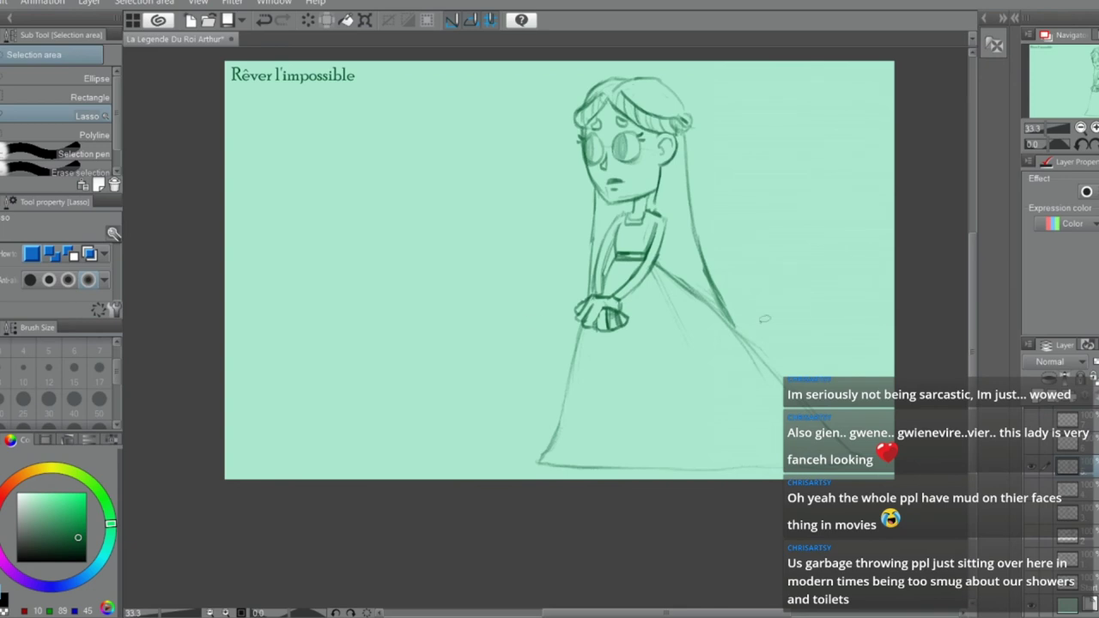
# Try redrawing the skirt's back edge with the Light running ink brush, then erase it along with the stray fold lines inside the skirt
pyautogui.press('e')
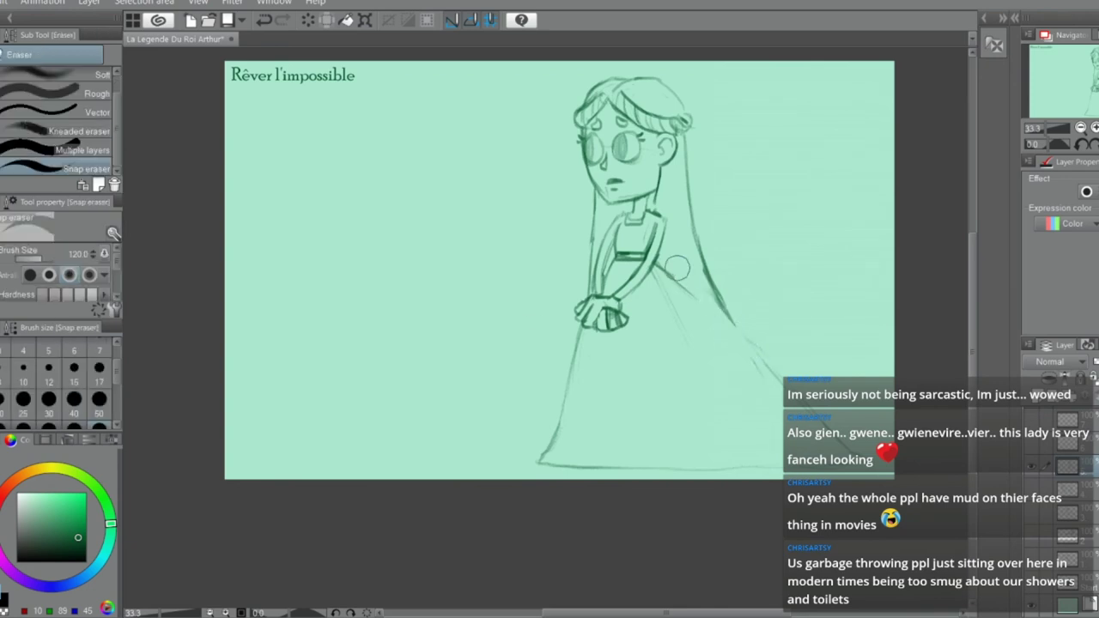
pyautogui.press('b')
pyautogui.moveTo(659, 262); pyautogui.dragTo(772, 360)
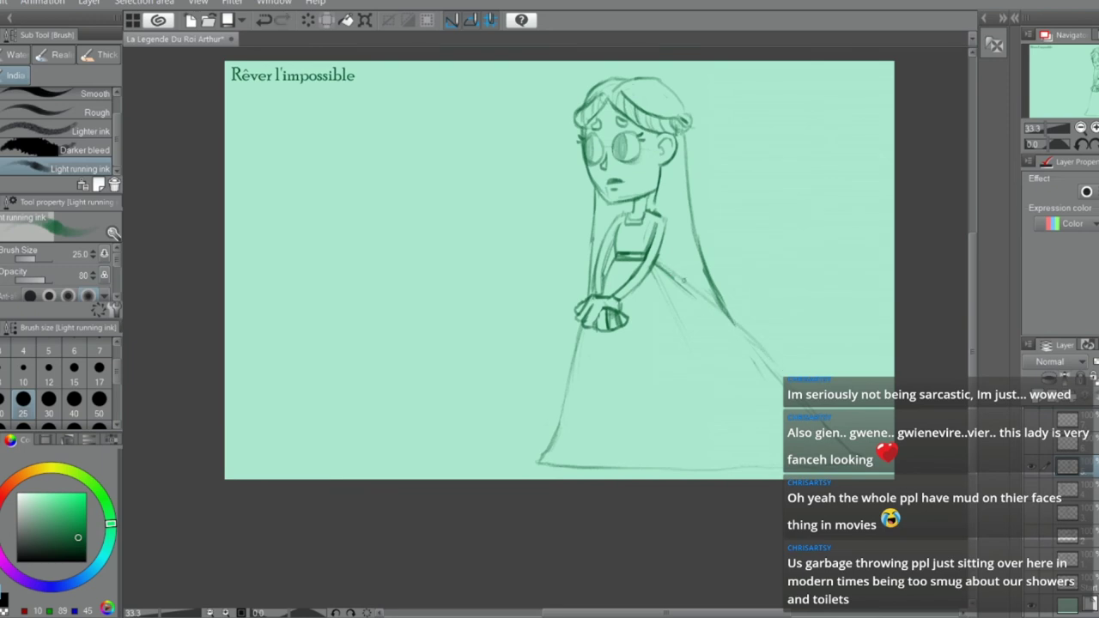
pyautogui.moveTo(687, 283); pyautogui.dragTo(768, 370)
pyautogui.press('e')
pyautogui.moveTo(661, 299)
pyautogui.mouseDown()
pyautogui.moveTo(734, 353)
pyautogui.moveTo(741, 345)
pyautogui.moveTo(788, 385)
pyautogui.mouseUp()
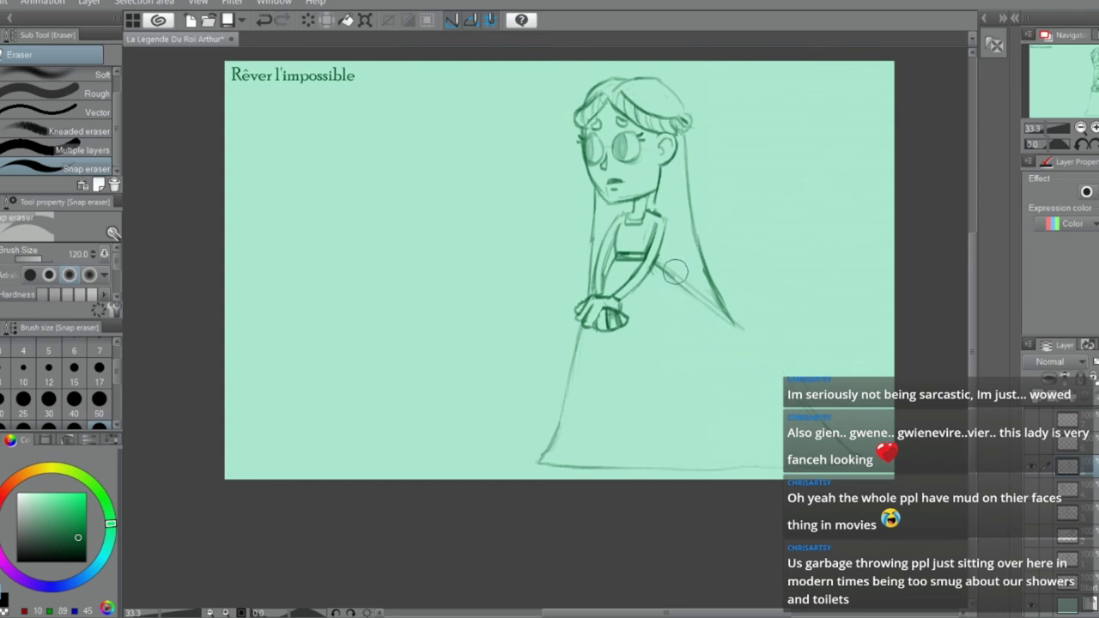
# Redraw the skirt's back edge from the waist toward the hem with the Design pencil
pyautogui.press('p')
pyautogui.moveTo(666, 268); pyautogui.dragTo(760, 351)
pyautogui.moveTo(699, 293); pyautogui.dragTo(785, 379)
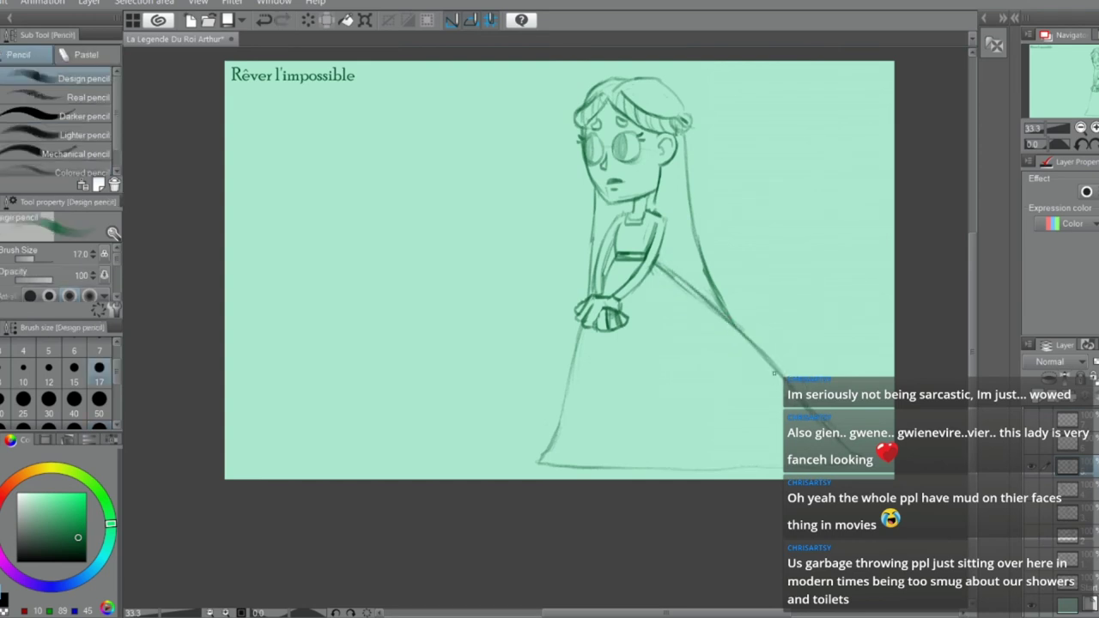
pyautogui.press('b')
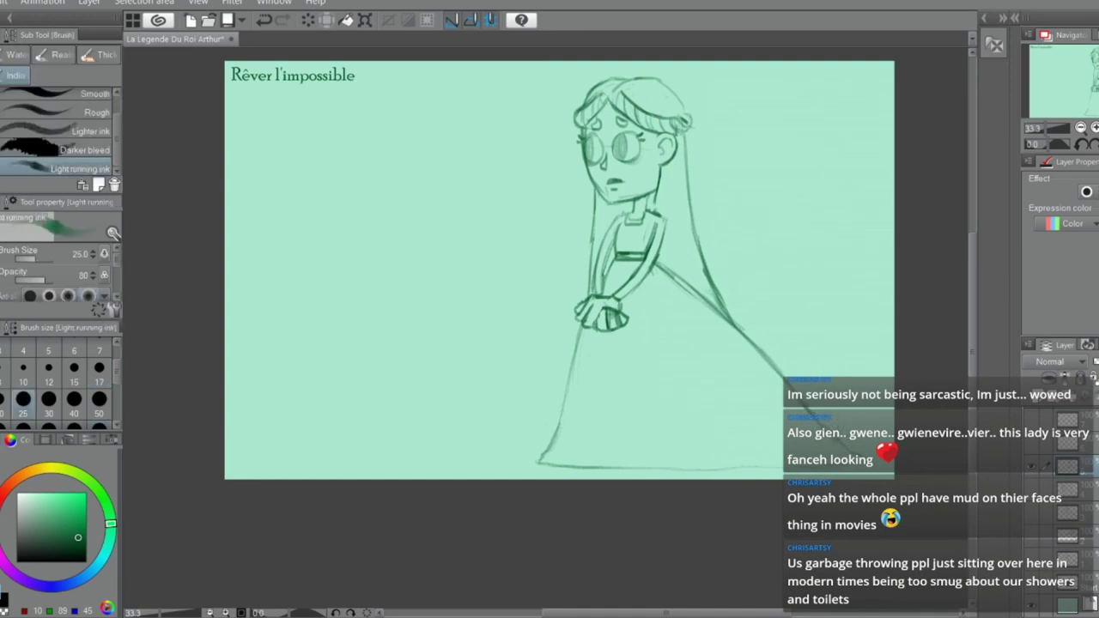
pyautogui.press('p')
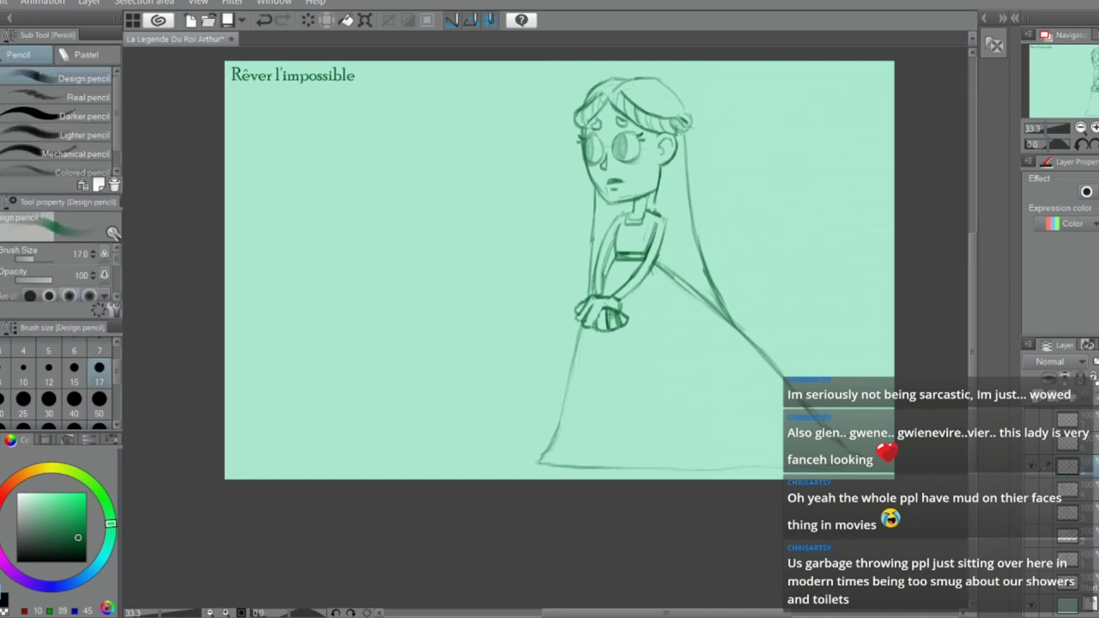
# Erase the skirt's back edge below the hair tip and redraw the edge as a darker, more curved line toward the hem
pyautogui.press('e')
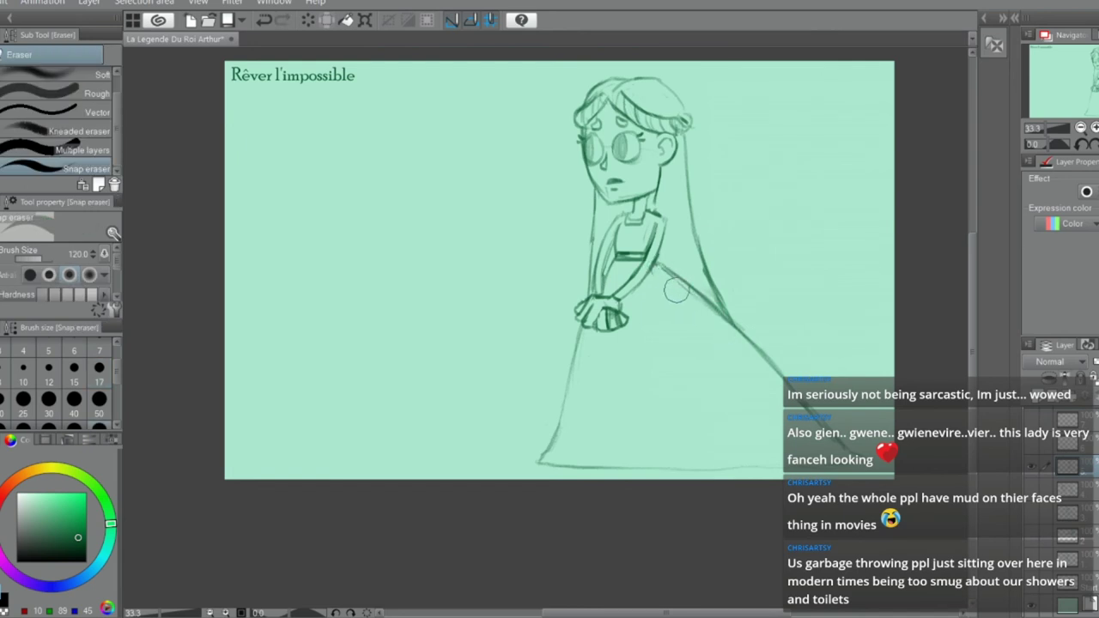
pyautogui.moveTo(790, 367); pyautogui.dragTo(715, 315)
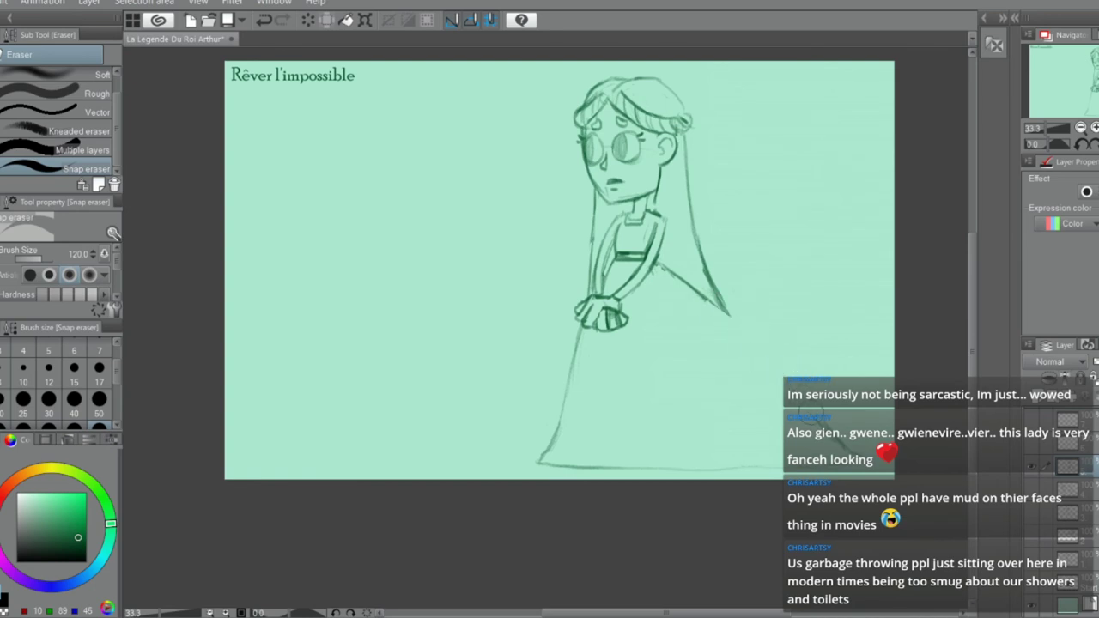
pyautogui.press('p')
pyautogui.moveTo(662, 266); pyautogui.dragTo(755, 344)
pyautogui.moveTo(702, 297); pyautogui.dragTo(781, 379)
pyautogui.moveTo(707, 304)
pyautogui.mouseDown()
pyautogui.moveTo(808, 414)
pyautogui.moveTo(784, 388)
pyautogui.mouseUp()
pyautogui.moveTo(760, 352); pyautogui.dragTo(808, 415)
pyautogui.press('e')
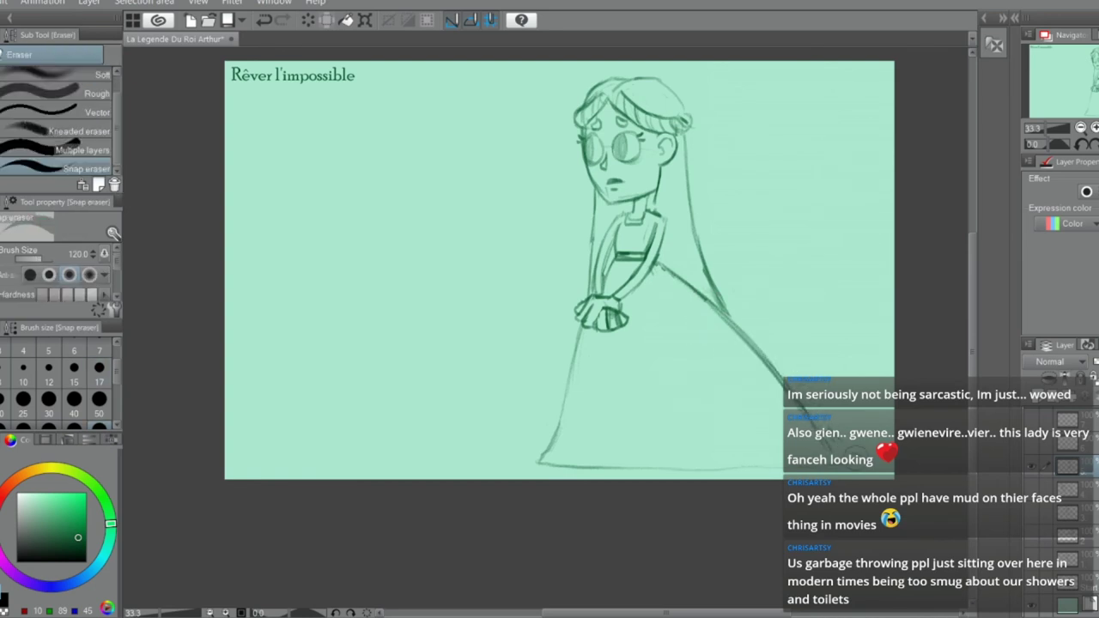
pyautogui.press('p')
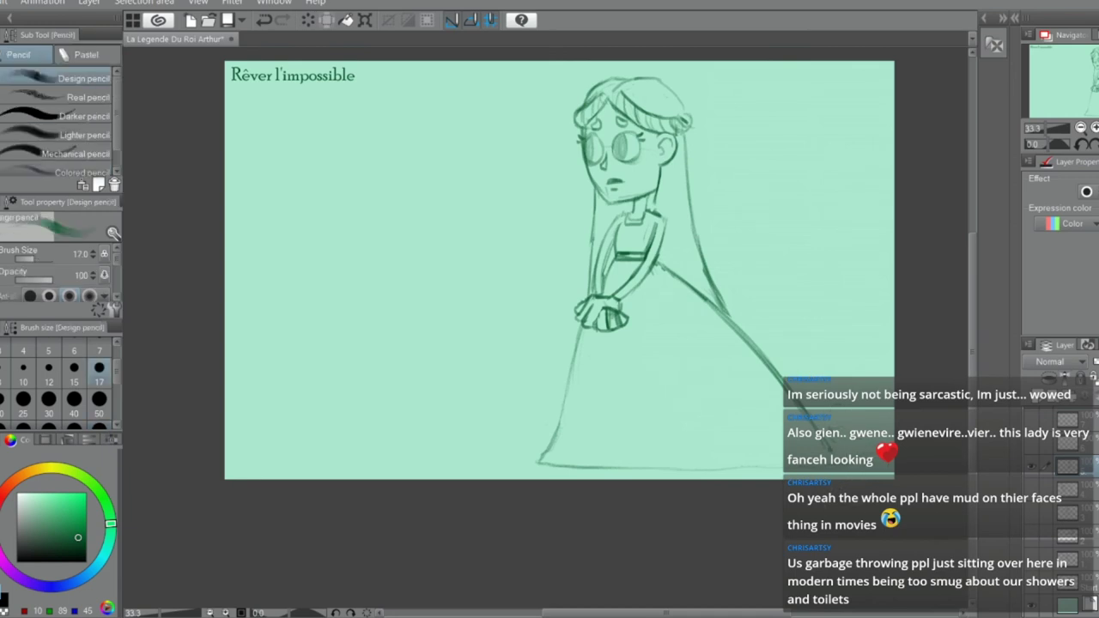
# Extend the skirt's back edge into a curved train that runs out to the canvas edge
pyautogui.hotkey('ctrl', 'z')
pyautogui.hotkey('ctrl', 'y')
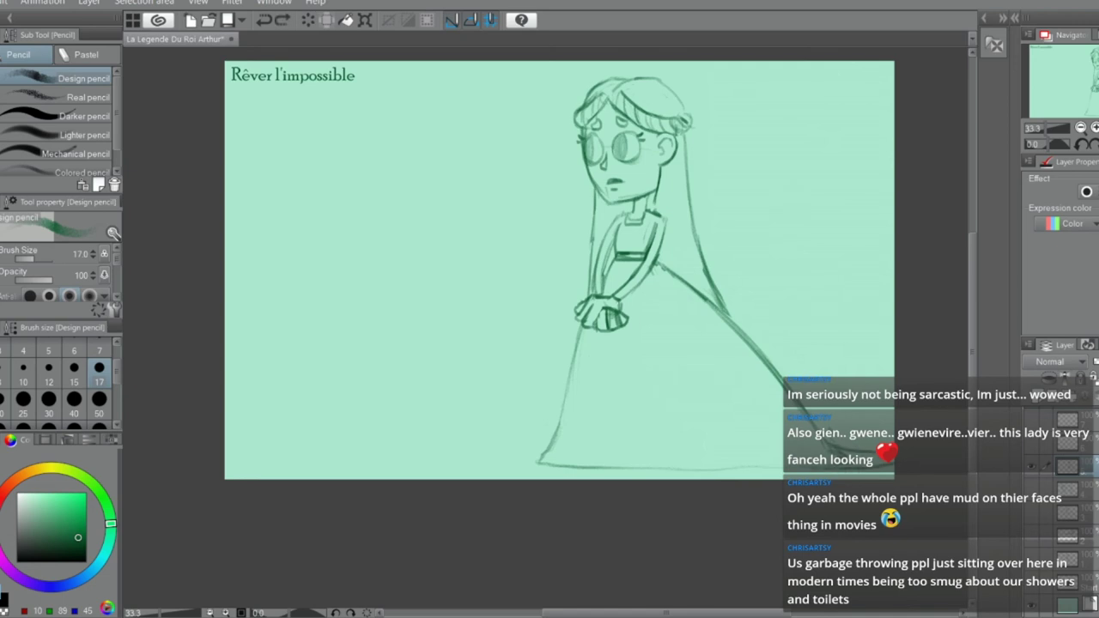
pyautogui.press('e')
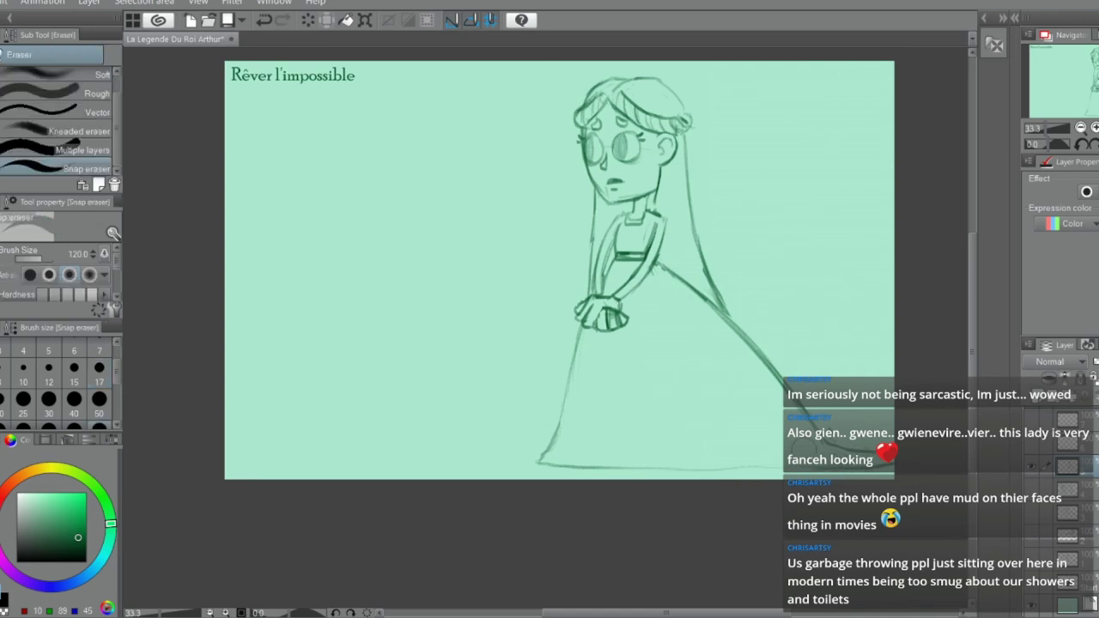
pyautogui.press('p')
pyautogui.moveTo(376, 338)
pyautogui.mouseDown()
pyautogui.moveTo(376, 390)
pyautogui.moveTo(425, 394)
pyautogui.mouseUp()
pyautogui.hotkey('ctrl', 'z')
pyautogui.hotkey('ctrl', 'z')
pyautogui.moveTo(451, 335); pyautogui.dragTo(405, 392)
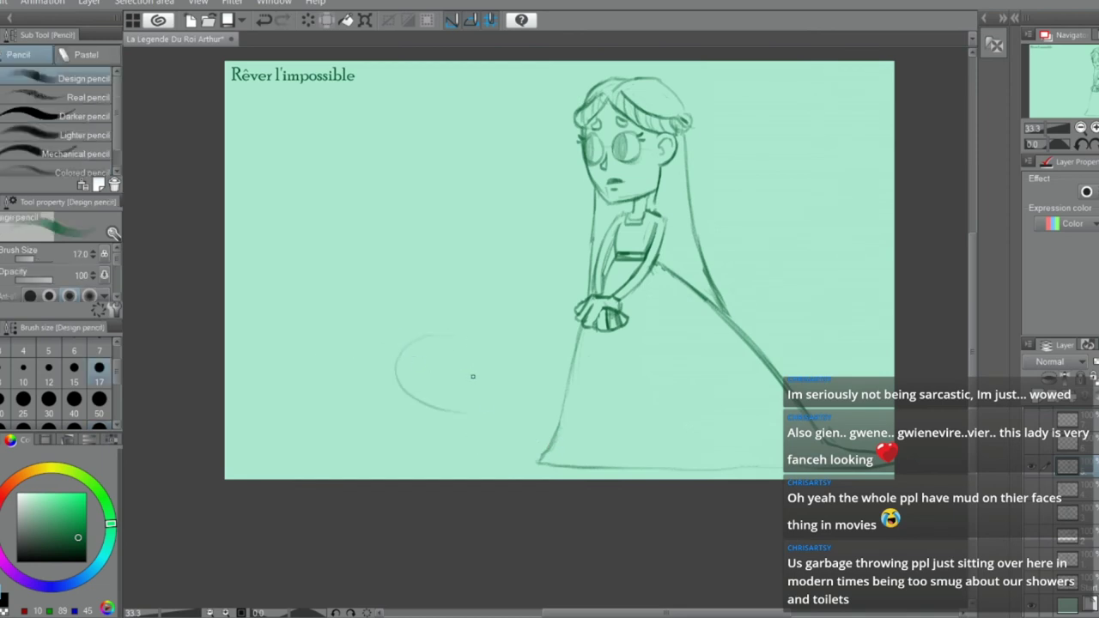
pyautogui.hotkey('ctrl', 'z')
pyautogui.moveTo(416, 374); pyautogui.dragTo(388, 410)
pyautogui.hotkey('ctrl', 'z')
pyautogui.moveTo(302, 272); pyautogui.dragTo(302, 256)
pyautogui.hotkey('ctrl', 'z')
pyautogui.moveTo(298, 128); pyautogui.dragTo(300, 256)
pyautogui.hotkey('ctrl', 'z')
pyautogui.moveTo(451, 133); pyautogui.dragTo(455, 232)
pyautogui.hotkey('ctrl', 'z')
pyautogui.moveTo(457, 94); pyautogui.dragTo(454, 276)
pyautogui.hotkey('ctrl', 'z')
pyautogui.hotkey('ctrl', 'z')
# Draw two parallel vertical window-frame lines from the canvas's upper edge, between the title and the princess, with the Design pencil
pyautogui.moveTo(454, 67)
pyautogui.mouseDown()
pyautogui.moveTo(453, 294)
pyautogui.moveTo(448, 69)
pyautogui.moveTo(443, 306)
pyautogui.moveTo(440, 179)
pyautogui.moveTo(440, 247)
pyautogui.moveTo(442, 232)
pyautogui.mouseUp()
pyautogui.hotkey('ctrl', 'z')
pyautogui.hotkey('ctrl', 'z')
pyautogui.hotkey('ctrl', 'z')
pyautogui.hotkey('ctrl', 'z')
pyautogui.moveTo(471, 62); pyautogui.dragTo(479, 232)
pyautogui.hotkey('ctrl', 'z')
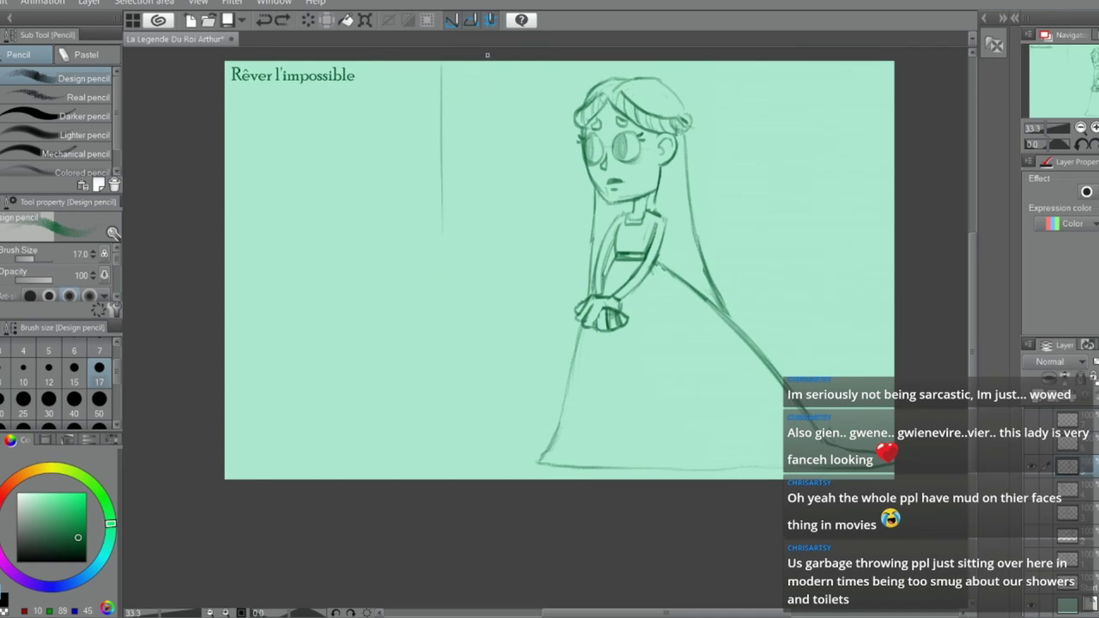
pyautogui.moveTo(486, 64); pyautogui.dragTo(485, 240)
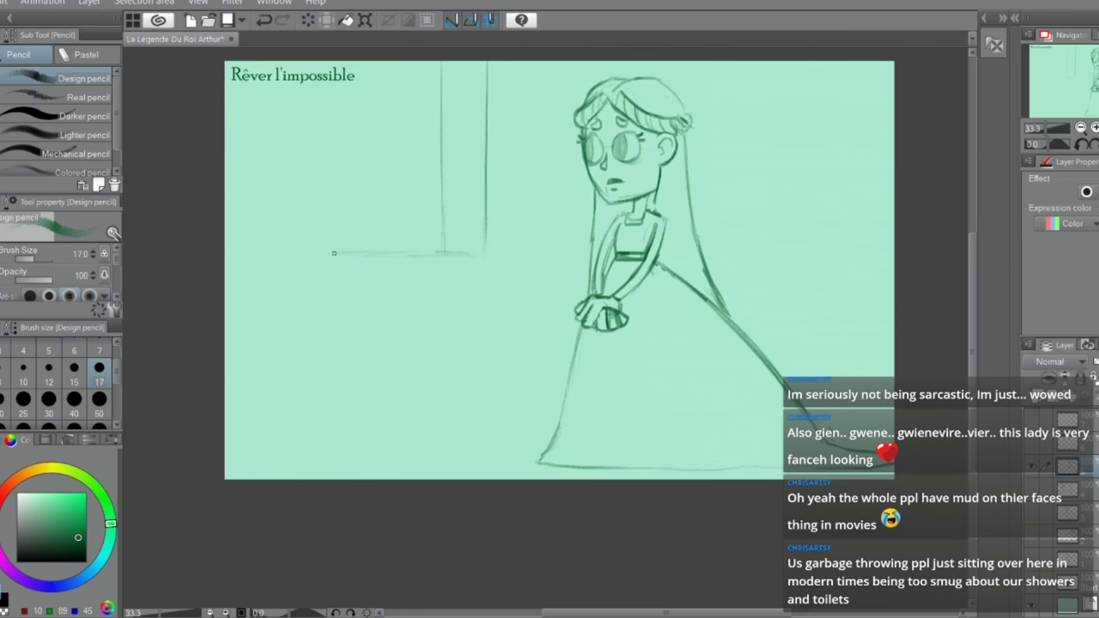
pyautogui.moveTo(325, 252); pyautogui.dragTo(446, 253)
pyautogui.hotkey('ctrl', 'z')
pyautogui.moveTo(451, 261)
pyautogui.mouseDown()
pyautogui.moveTo(367, 263)
pyautogui.moveTo(441, 265)
pyautogui.moveTo(481, 252)
pyautogui.moveTo(329, 248)
pyautogui.mouseUp()
pyautogui.press('e')
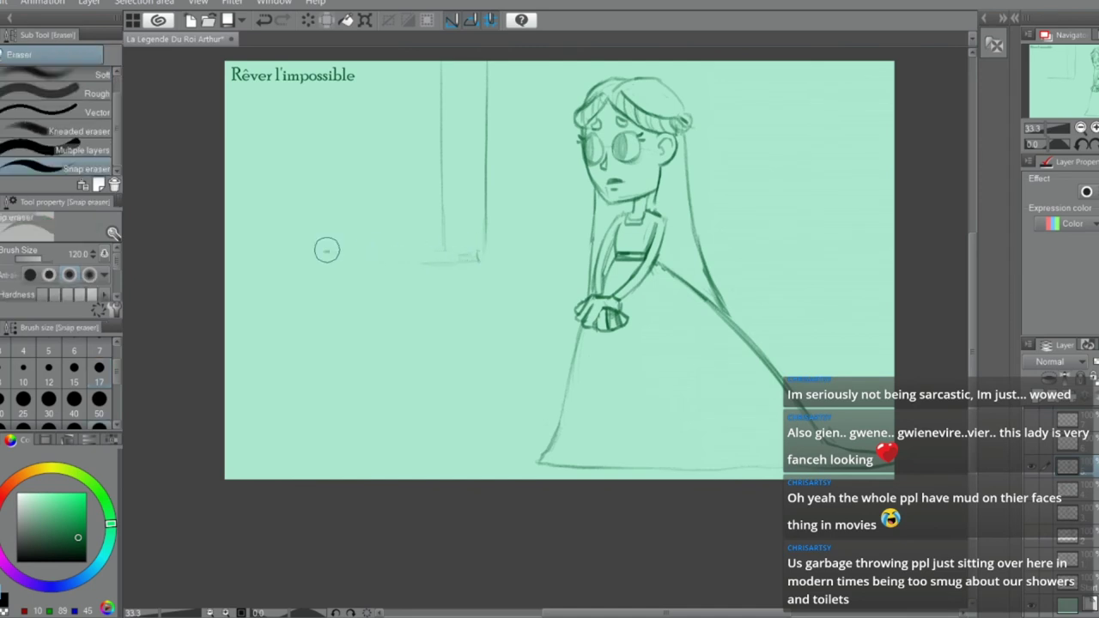
pyautogui.press('p')
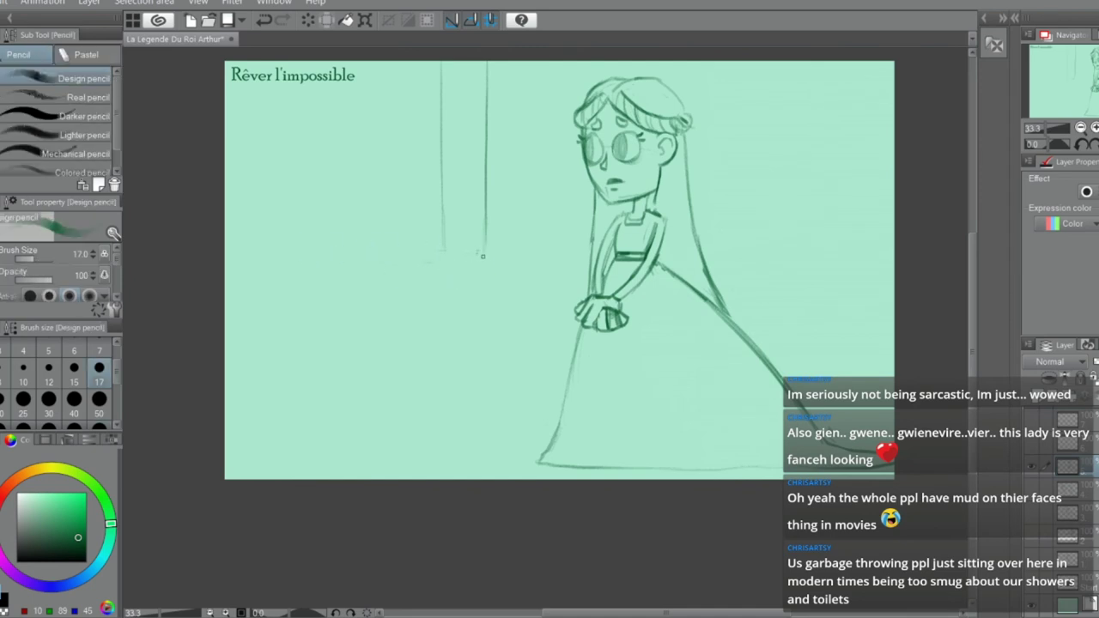
pyautogui.moveTo(481, 252); pyautogui.dragTo(371, 260)
pyautogui.hotkey('ctrl', 'z')
pyautogui.moveTo(474, 253); pyautogui.dragTo(289, 262)
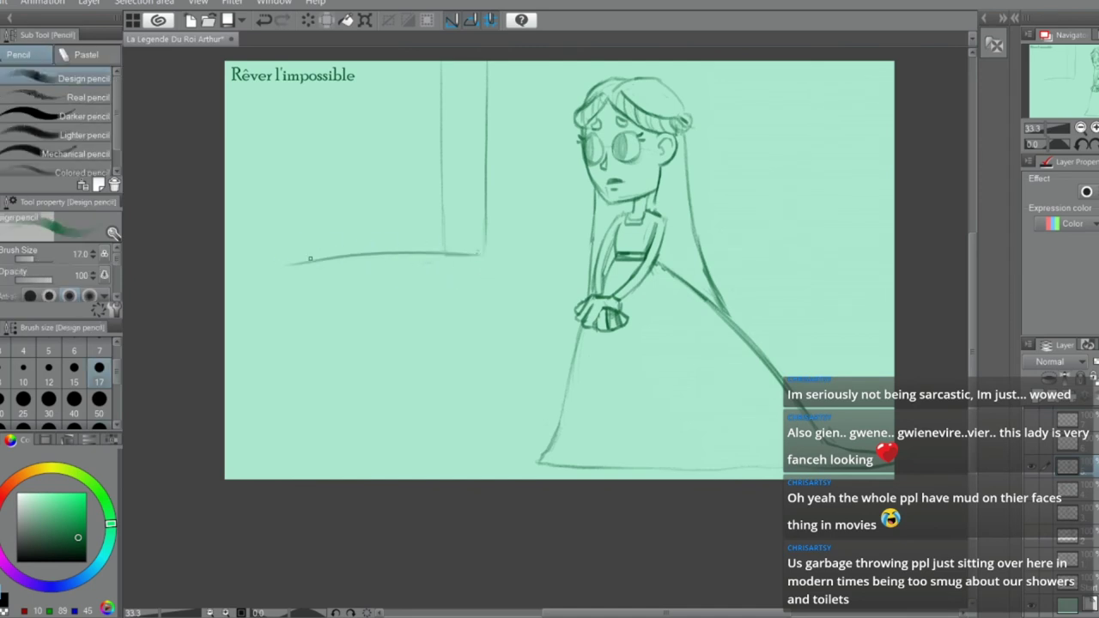
pyautogui.hotkey('ctrl', 'z')
# Draw the windowsill as two nearly parallel horizontal lines below the frame, with a small block closing its far end
pyautogui.moveTo(472, 255)
pyautogui.mouseDown()
pyautogui.moveTo(277, 255)
pyautogui.moveTo(476, 253)
pyautogui.mouseUp()
pyautogui.hotkey('ctrl', 'z')
pyautogui.moveTo(295, 263); pyautogui.dragTo(410, 263)
pyautogui.hotkey('ctrl', 'z')
pyautogui.hotkey('ctrl', 'z')
pyautogui.moveTo(287, 263); pyautogui.dragTo(486, 261)
pyautogui.hotkey('ctrl', 'z')
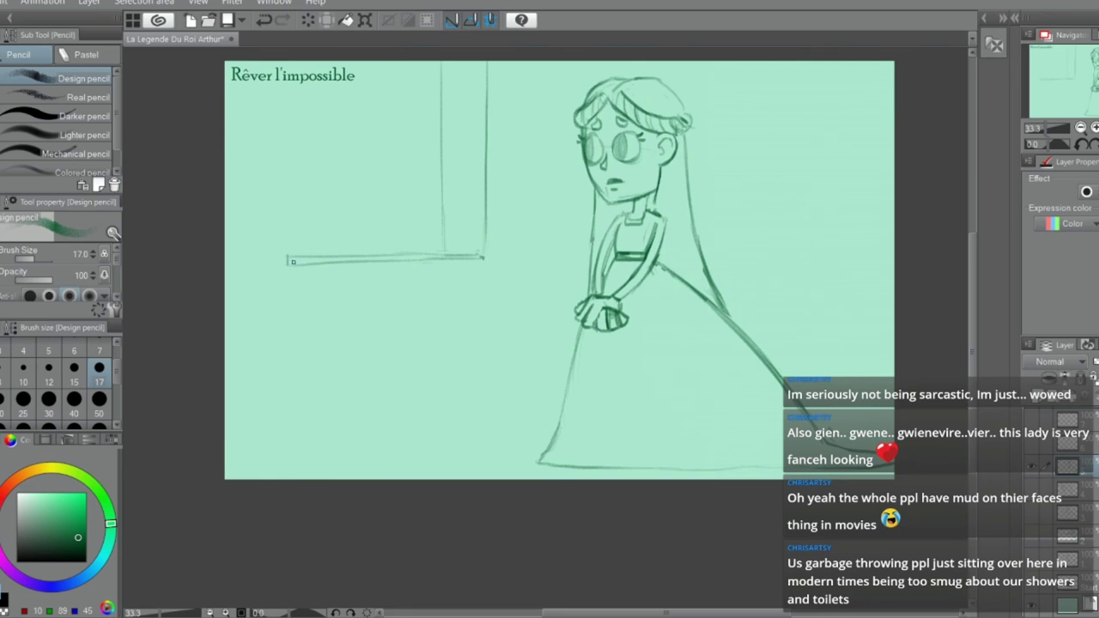
pyautogui.moveTo(262, 263)
pyautogui.mouseDown()
pyautogui.moveTo(295, 264)
pyautogui.moveTo(262, 266)
pyautogui.mouseUp()
pyautogui.hotkey('ctrl', 'z')
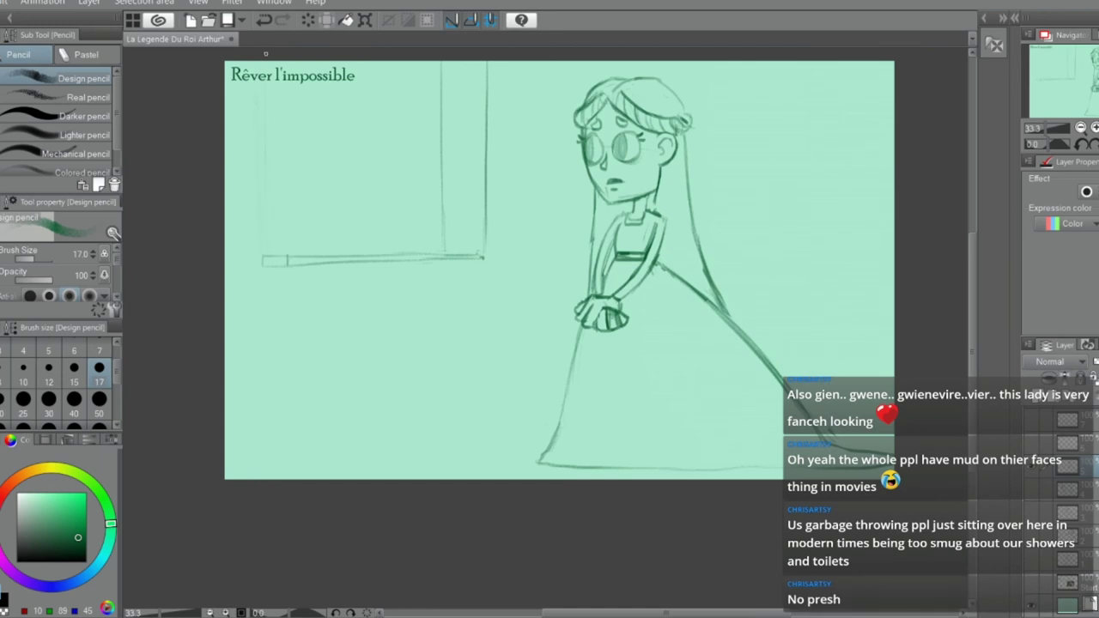
pyautogui.moveTo(266, 54); pyautogui.dragTo(262, 259)
pyautogui.moveTo(262, 153); pyautogui.dragTo(261, 254)
pyautogui.hotkey('ctrl', 'z')
pyautogui.hotkey('ctrl', 'z')
pyautogui.hotkey('ctrl', 'z')
pyautogui.hotkey('ctrl', 'z')
pyautogui.hotkey('ctrl', 'z')
# Lasso the window frame and sill sketch, move it straight down the canvas, and deselect it
pyautogui.press('m')
pyautogui.moveTo(335, 228)
pyautogui.mouseDown()
pyautogui.moveTo(359, 372)
pyautogui.moveTo(543, 150)
pyautogui.moveTo(496, 44)
pyautogui.moveTo(433, 61)
pyautogui.moveTo(352, 210)
pyautogui.mouseUp()
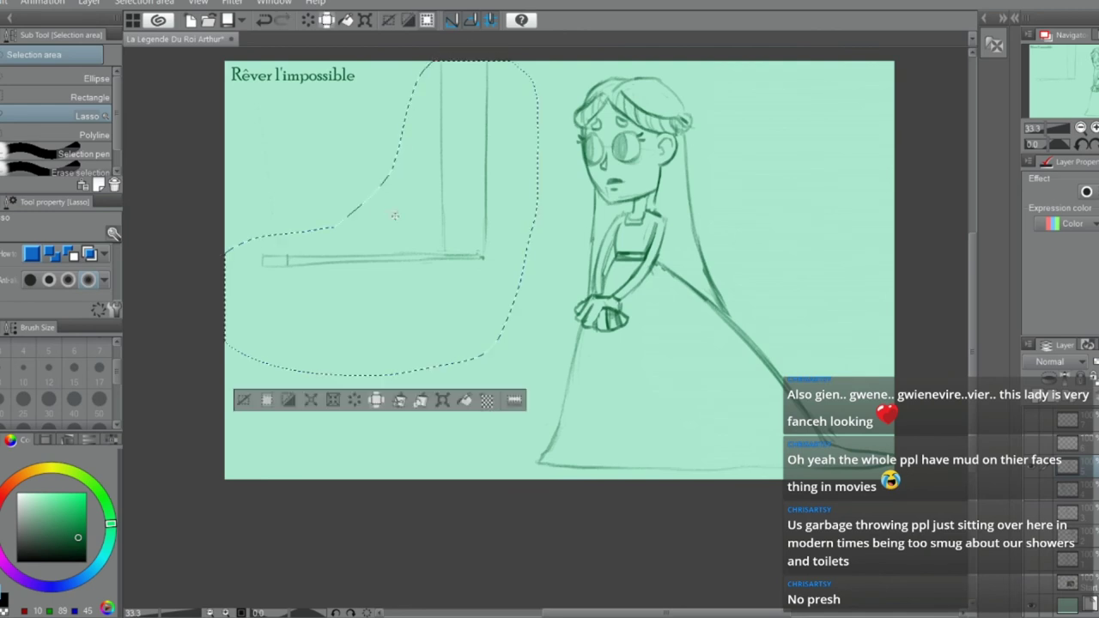
pyautogui.click(442, 400)
pyautogui.moveTo(483, 318); pyautogui.dragTo(446, 456)
pyautogui.click(358, 521)
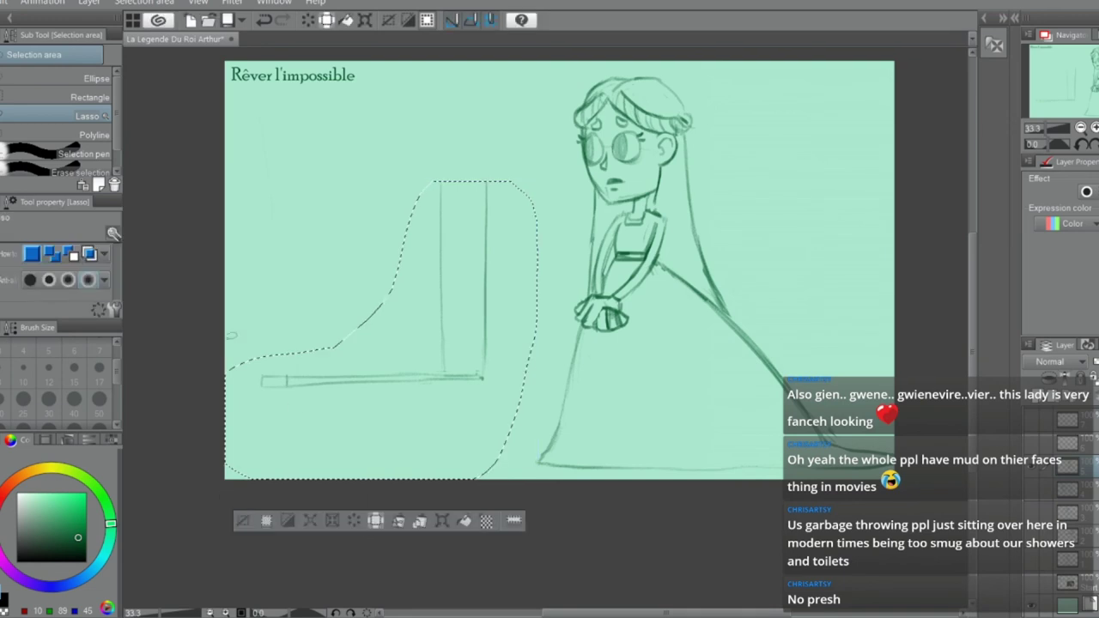
# Extend the window frame's inner vertical line up to the canvas's upper edge and darken it
pyautogui.press('p')
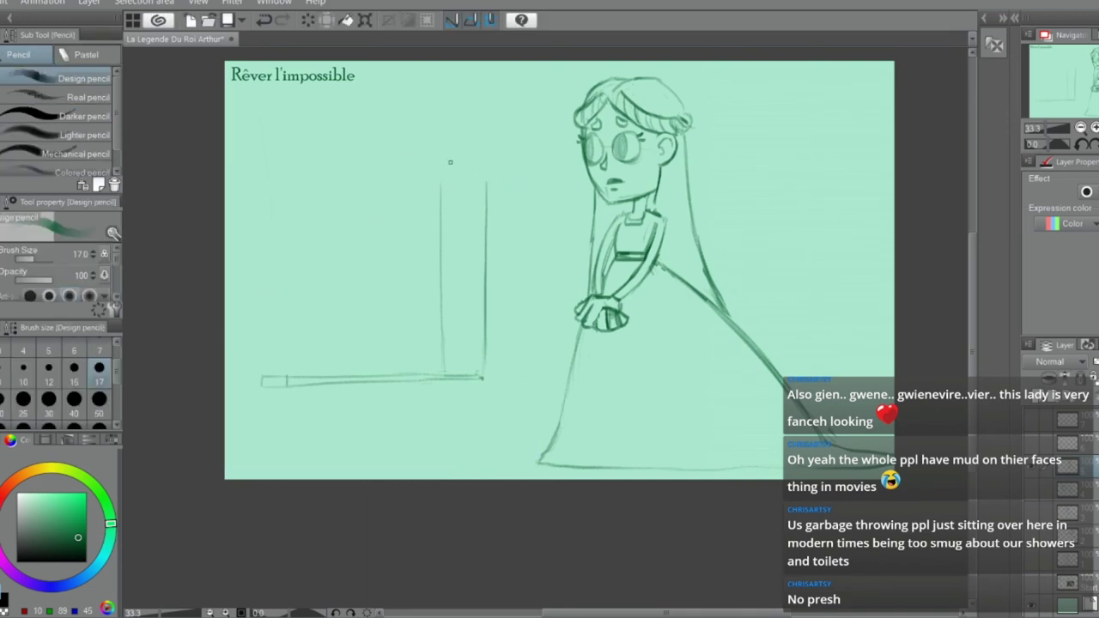
pyautogui.moveTo(448, 73); pyautogui.dragTo(443, 230)
pyautogui.hotkey('ctrl', 'z')
pyautogui.moveTo(443, 71); pyautogui.dragTo(444, 186)
pyautogui.press('e')
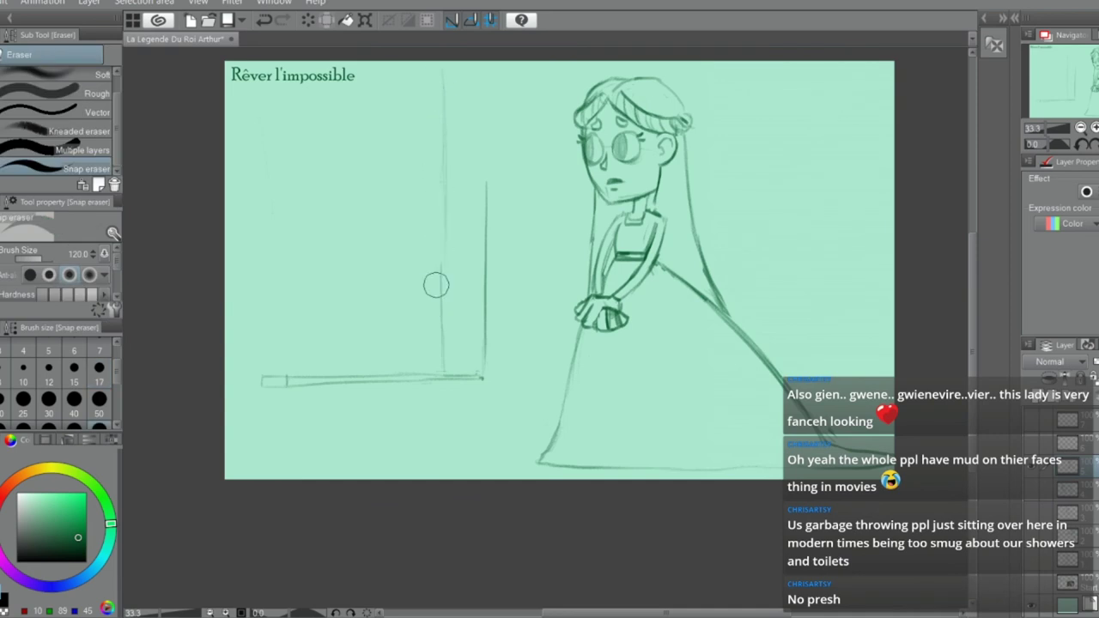
pyautogui.press('p')
pyautogui.moveTo(443, 67); pyautogui.dragTo(442, 214)
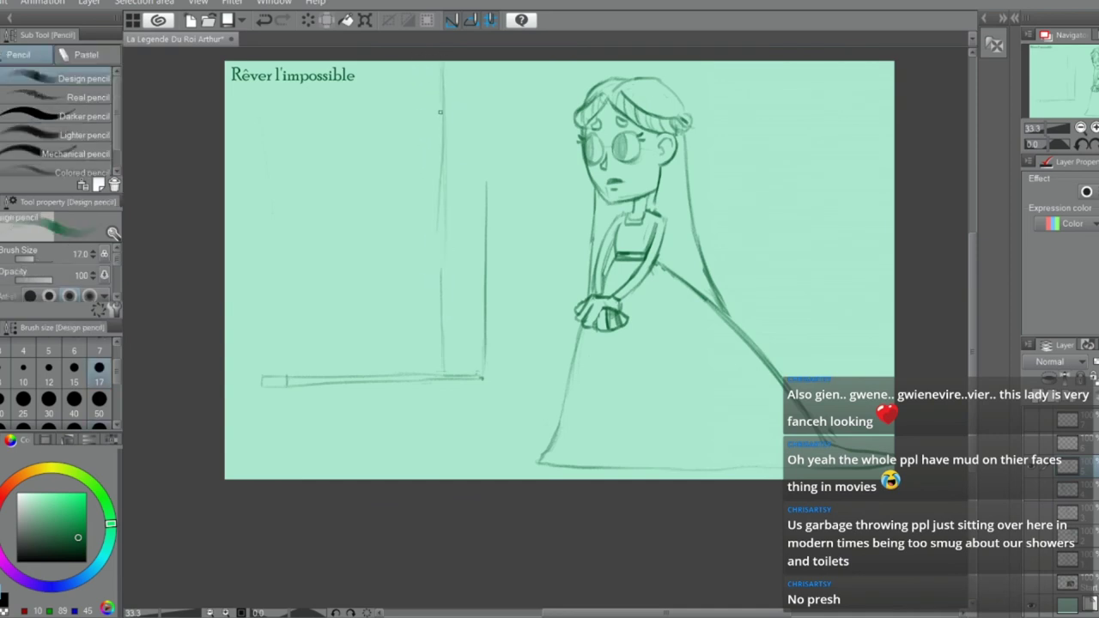
pyautogui.moveTo(442, 130); pyautogui.dragTo(443, 304)
pyautogui.moveTo(443, 149); pyautogui.dragTo(441, 282)
pyautogui.press('e')
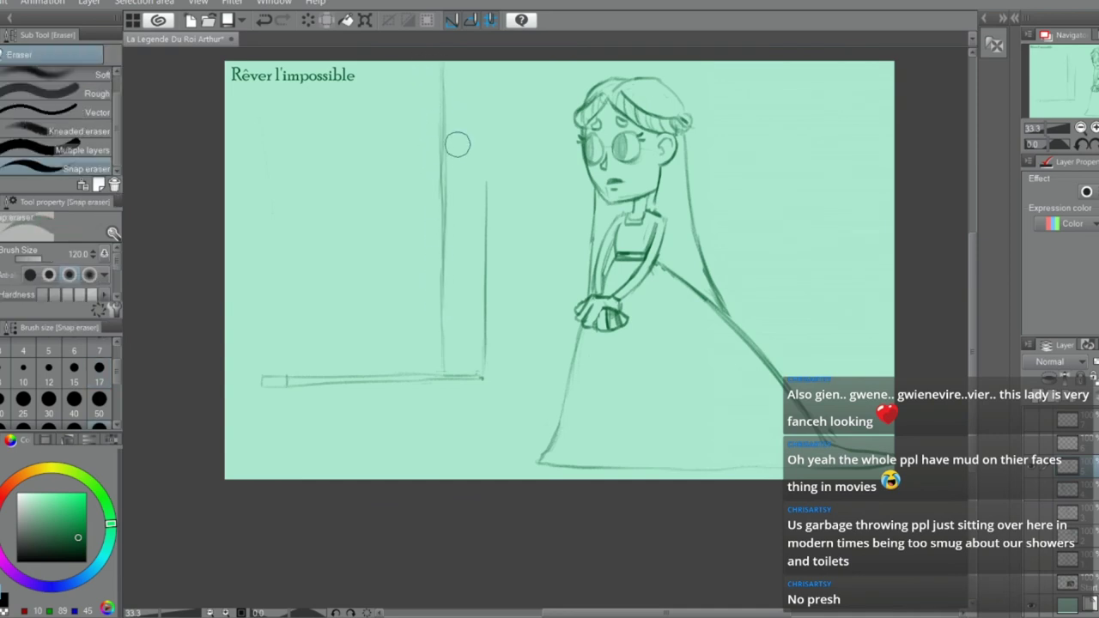
# Try extending the window frame's outer vertical line up to the canvas's upper edge
pyautogui.press('p')
pyautogui.moveTo(483, 71); pyautogui.dragTo(483, 201)
pyautogui.moveTo(486, 140); pyautogui.dragTo(487, 182)
pyautogui.moveTo(491, 149); pyautogui.dragTo(491, 204)
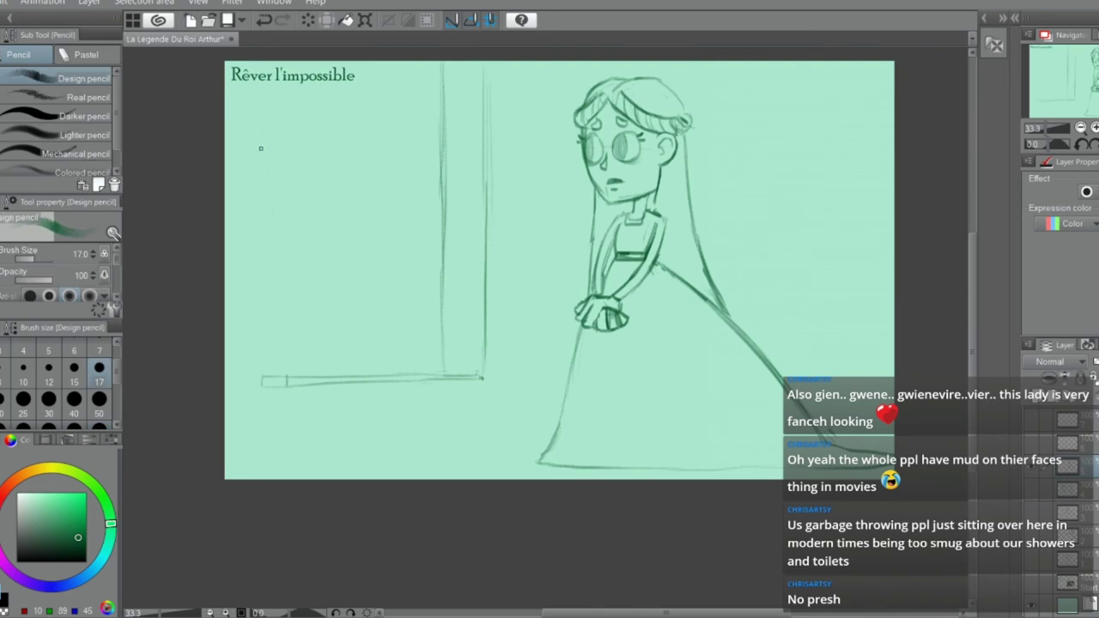
# Draw the window's far vertical side from the canvas's upper edge down to the small block on the sill
pyautogui.moveTo(259, 95); pyautogui.dragTo(269, 297)
pyautogui.hotkey('ctrl', 'z')
pyautogui.moveTo(261, 87); pyautogui.dragTo(259, 226)
pyautogui.moveTo(260, 184); pyautogui.dragTo(261, 249)
pyautogui.moveTo(260, 295)
pyautogui.mouseDown()
pyautogui.moveTo(259, 393)
pyautogui.moveTo(261, 276)
pyautogui.mouseUp()
pyautogui.hotkey('ctrl', 'z')
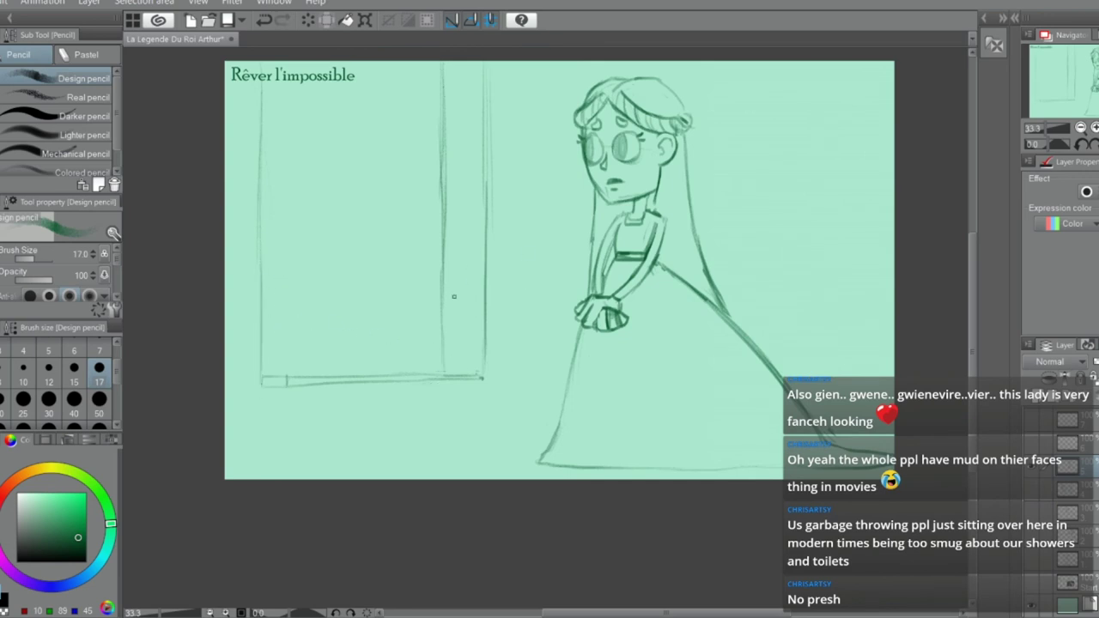
# Erase the frame's outer vertical line and redraw it closer to the inner line, from the canvas's upper edge to the sill
pyautogui.press('e')
pyautogui.moveTo(473, 363)
pyautogui.mouseDown()
pyautogui.moveTo(506, 68)
pyautogui.moveTo(487, 80)
pyautogui.mouseUp()
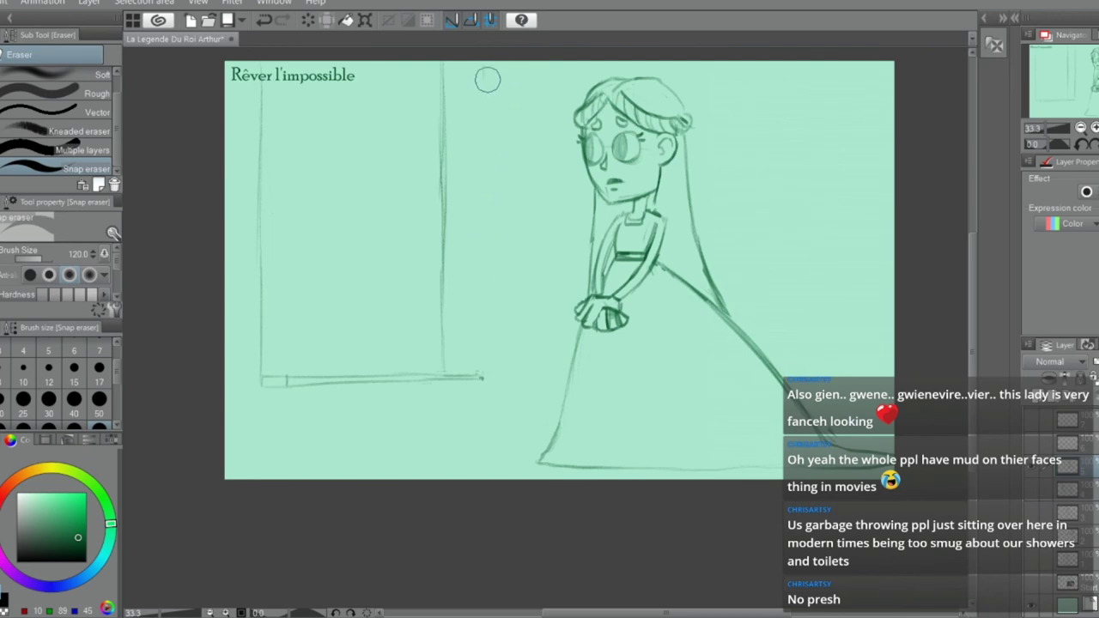
pyautogui.press('p')
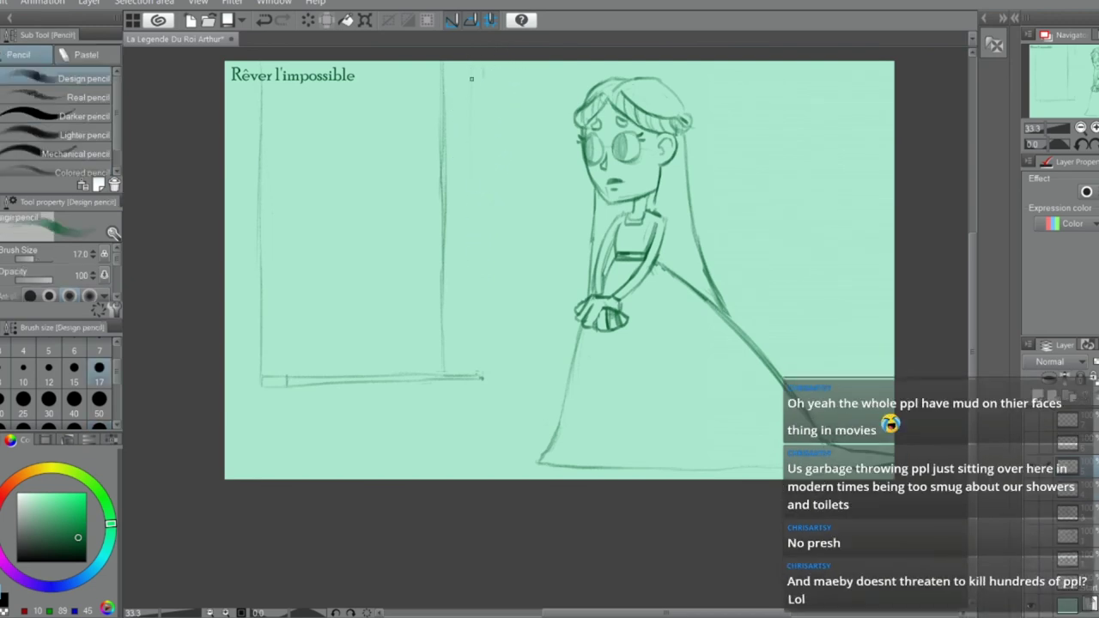
pyautogui.moveTo(471, 72); pyautogui.dragTo(468, 375)
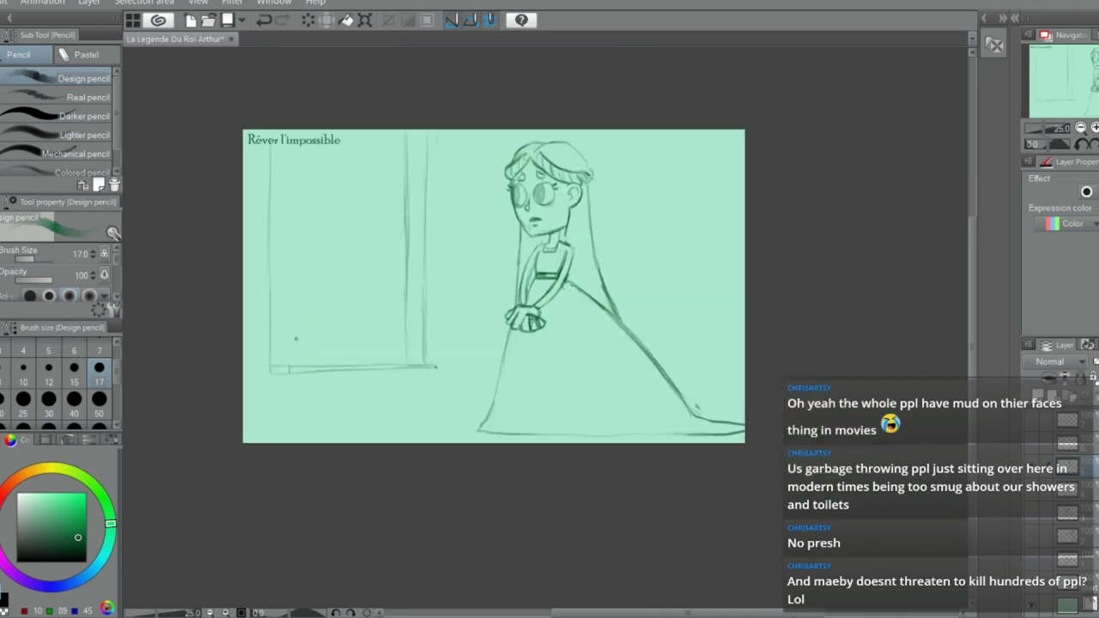
# Sketch a castle wall inside the lower window, with four square battlements on top and horizontal lines below
pyautogui.scroll(3, 303, 335)
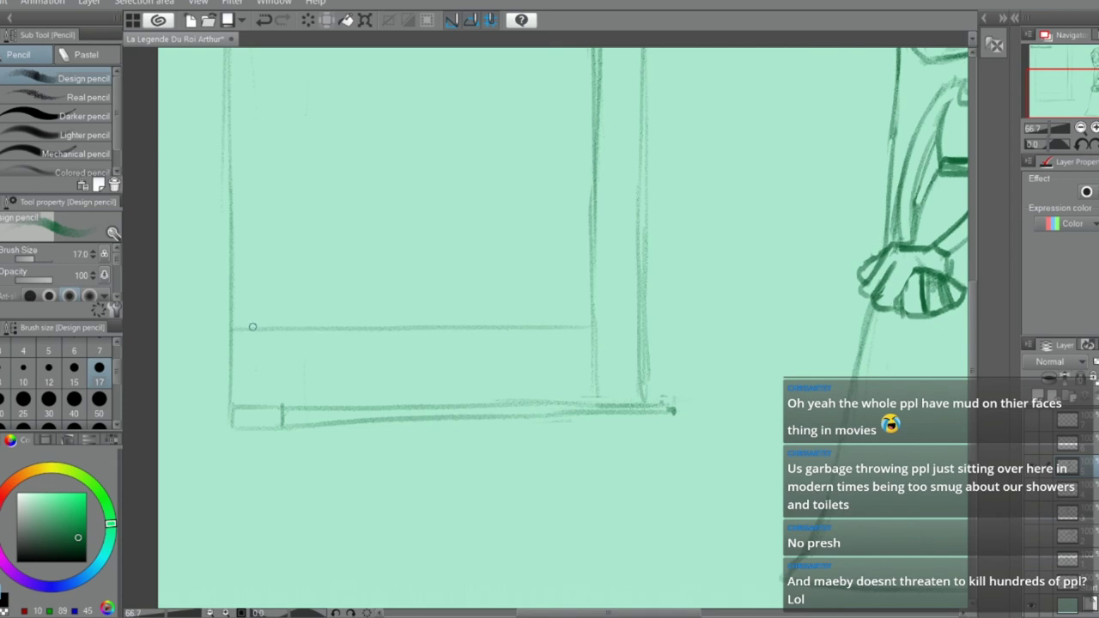
pyautogui.moveTo(235, 337); pyautogui.dragTo(592, 336)
pyautogui.moveTo(417, 318)
pyautogui.mouseDown()
pyautogui.moveTo(422, 266)
pyautogui.moveTo(466, 321)
pyautogui.mouseUp()
pyautogui.hotkey('ctrl', 'z')
pyautogui.moveTo(232, 298)
pyautogui.mouseDown()
pyautogui.moveTo(263, 298)
pyautogui.moveTo(273, 327)
pyautogui.moveTo(318, 323)
pyautogui.moveTo(368, 300)
pyautogui.moveTo(433, 325)
pyautogui.moveTo(465, 299)
pyautogui.moveTo(481, 322)
pyautogui.moveTo(541, 328)
pyautogui.moveTo(569, 304)
pyautogui.moveTo(590, 329)
pyautogui.mouseUp()
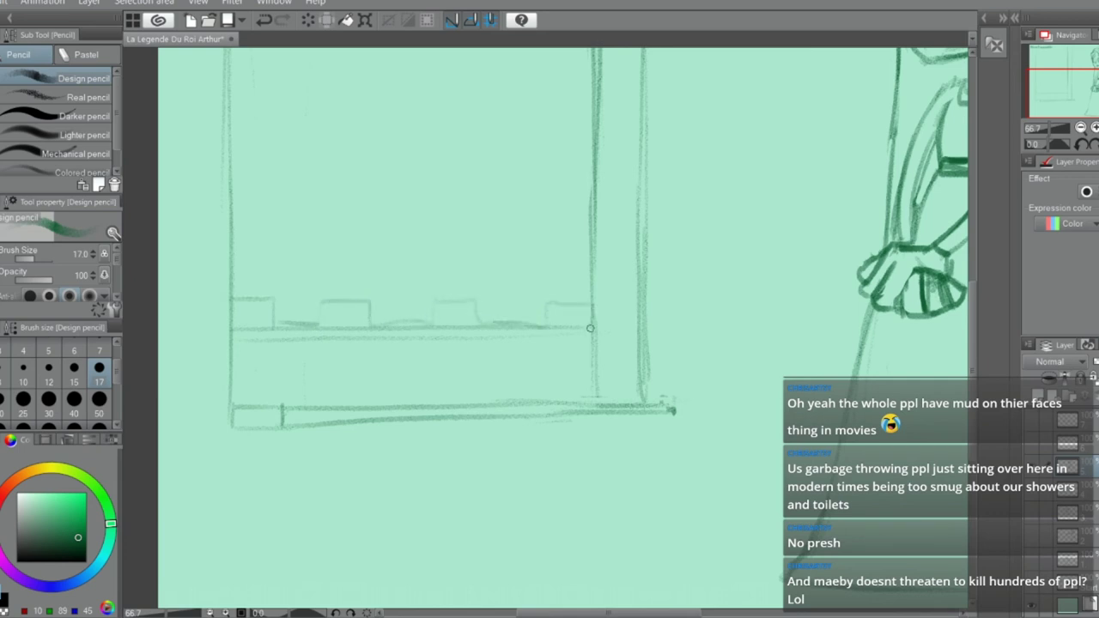
pyautogui.moveTo(253, 371); pyautogui.dragTo(563, 358)
# Draw two overlapping curved hills behind the battlements inside the window
pyautogui.moveTo(233, 223); pyautogui.dragTo(483, 223)
pyautogui.hotkey('ctrl', 'z')
pyautogui.moveTo(241, 198)
pyautogui.mouseDown()
pyautogui.moveTo(395, 246)
pyautogui.moveTo(448, 286)
pyautogui.mouseUp()
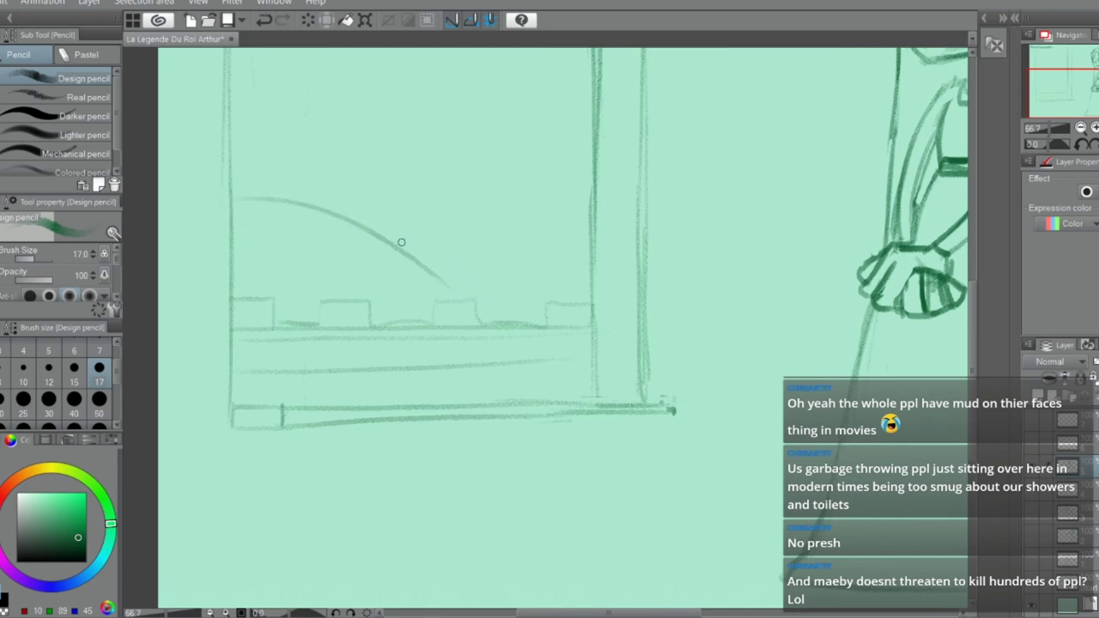
pyautogui.moveTo(390, 230); pyautogui.dragTo(584, 199)
pyautogui.hotkey('ctrl', 'z')
pyautogui.moveTo(393, 231)
pyautogui.mouseDown()
pyautogui.moveTo(468, 209)
pyautogui.moveTo(568, 200)
pyautogui.mouseUp()
# Sketch faint cloud lines in the sky area of the window above the hills
pyautogui.scroll(-5, 591, 223)
pyautogui.scroll(3, 613, 199)
pyautogui.scroll(1, 506, 120)
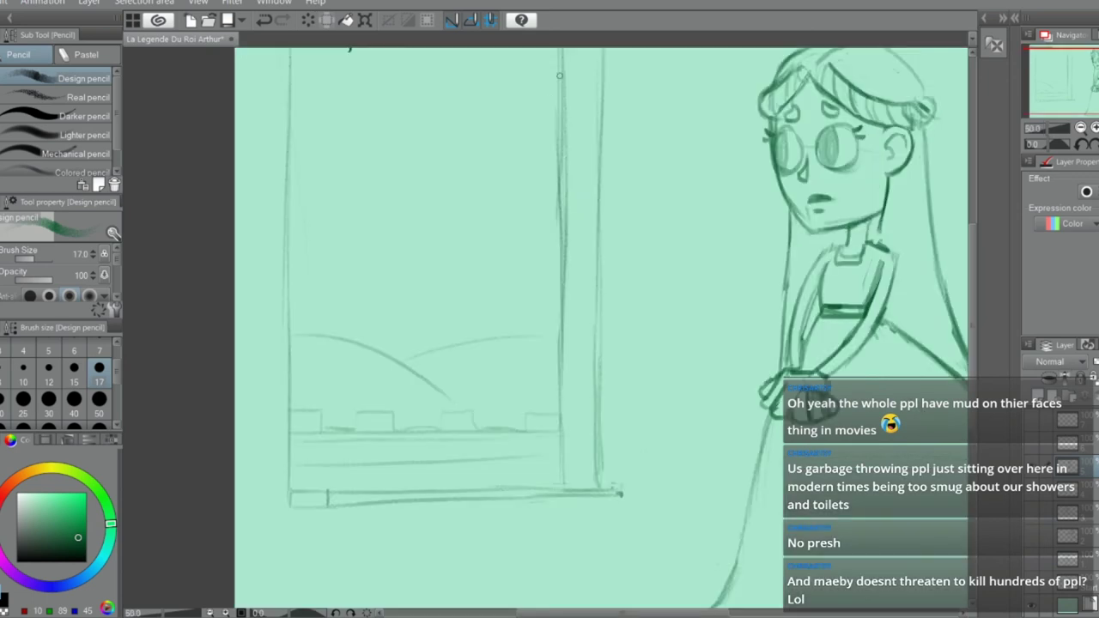
pyautogui.moveTo(324, 122); pyautogui.dragTo(563, 124)
pyautogui.moveTo(316, 180); pyautogui.dragTo(462, 229)
pyautogui.scroll(-1, 275, 244)
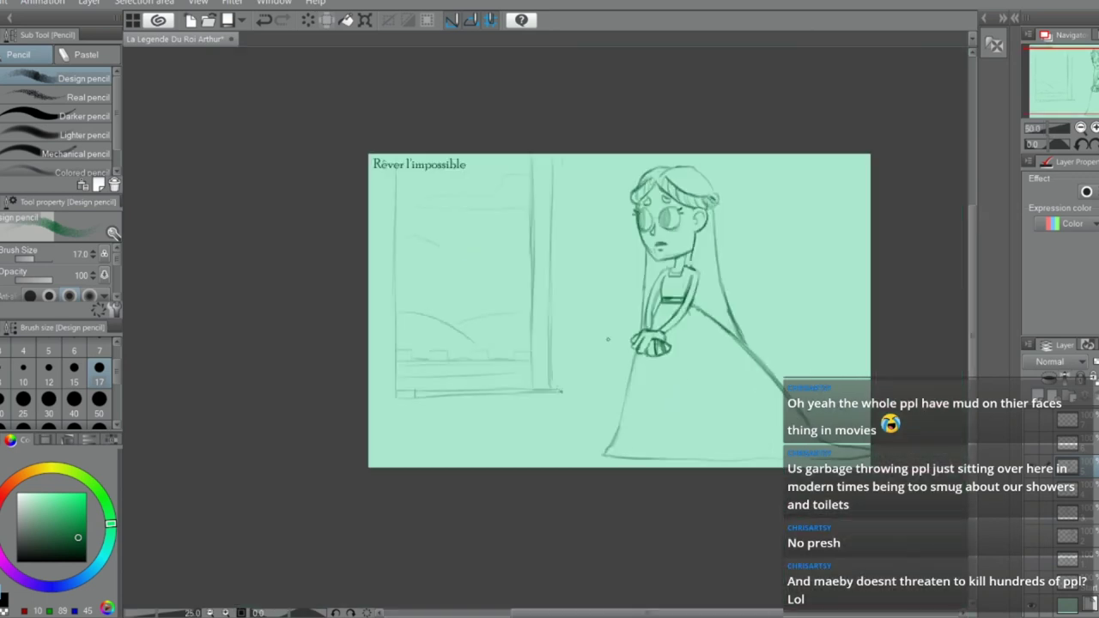
# Draw a horizontal floor line below the window, from the canvas edge toward the princess's skirt
pyautogui.scroll(-1, 693, 398)
pyautogui.scroll(1, 627, 429)
pyautogui.moveTo(357, 376); pyautogui.dragTo(535, 375)
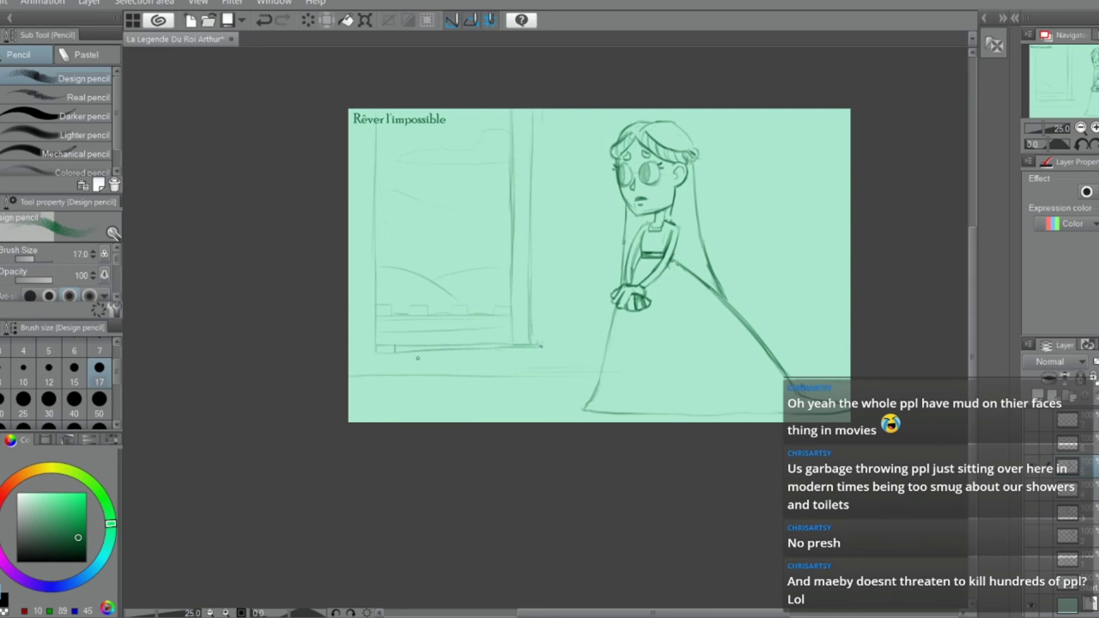
# Redraw the windowsill's lower edge as a straighter, darker line and erase the old slanted line at its block end
pyautogui.scroll(4, 402, 364)
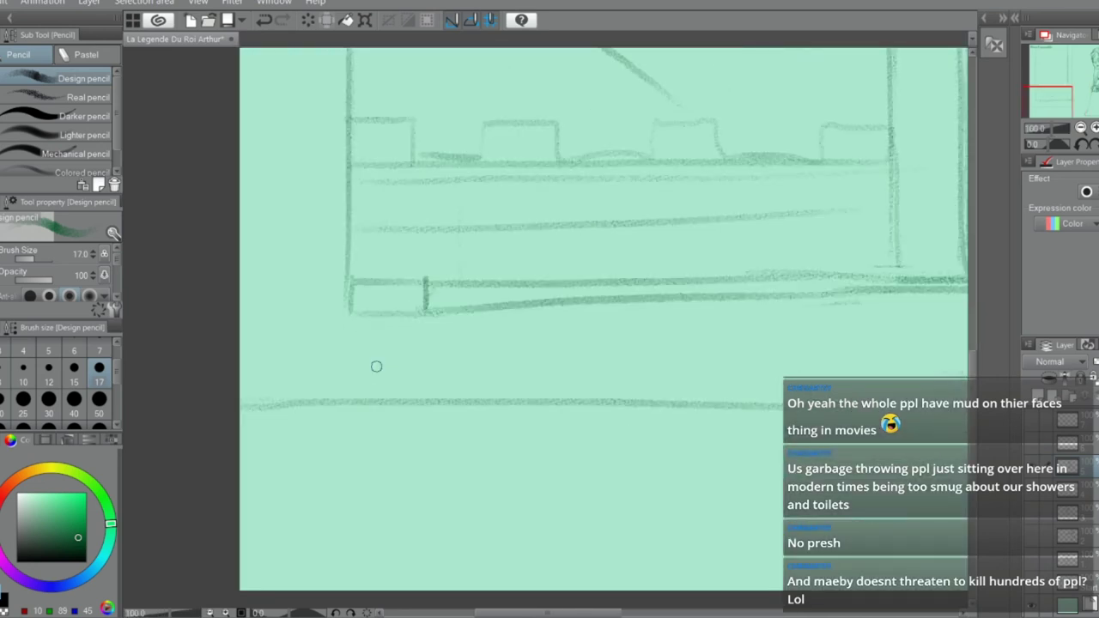
pyautogui.moveTo(411, 314); pyautogui.dragTo(460, 307)
pyautogui.hotkey('ctrl', 'z')
pyautogui.moveTo(541, 300); pyautogui.dragTo(352, 302)
pyautogui.press('e')
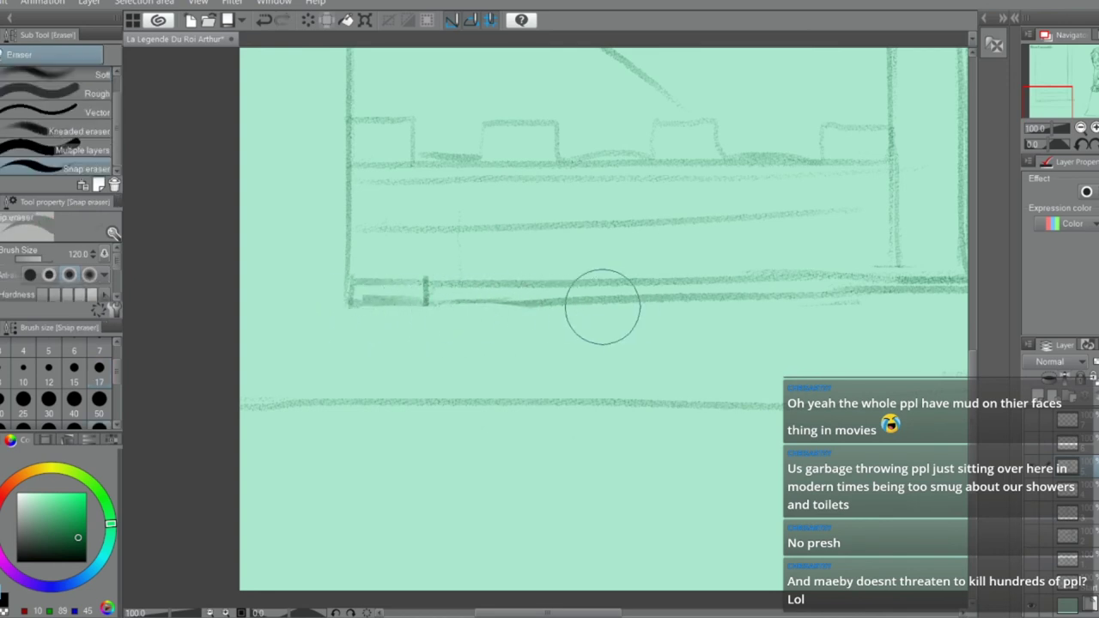
pyautogui.press('p')
pyautogui.moveTo(434, 302); pyautogui.dragTo(500, 302)
pyautogui.hotkey('ctrl', 'z')
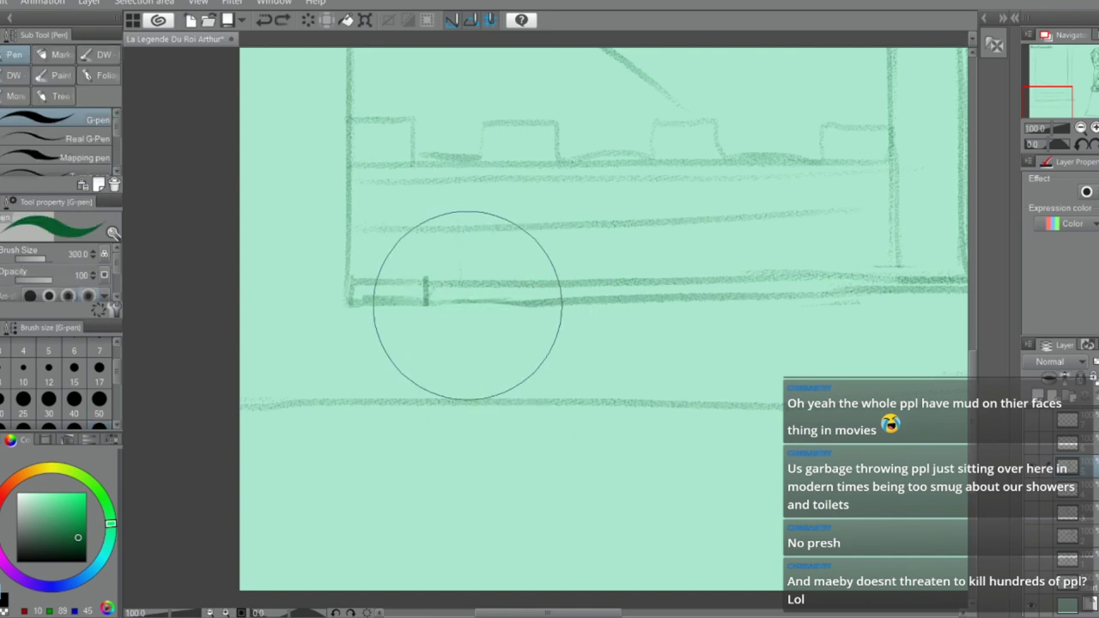
pyautogui.press('p')
pyautogui.moveTo(425, 302)
pyautogui.mouseDown()
pyautogui.moveTo(740, 305)
pyautogui.moveTo(645, 295)
pyautogui.moveTo(858, 302)
pyautogui.mouseUp()
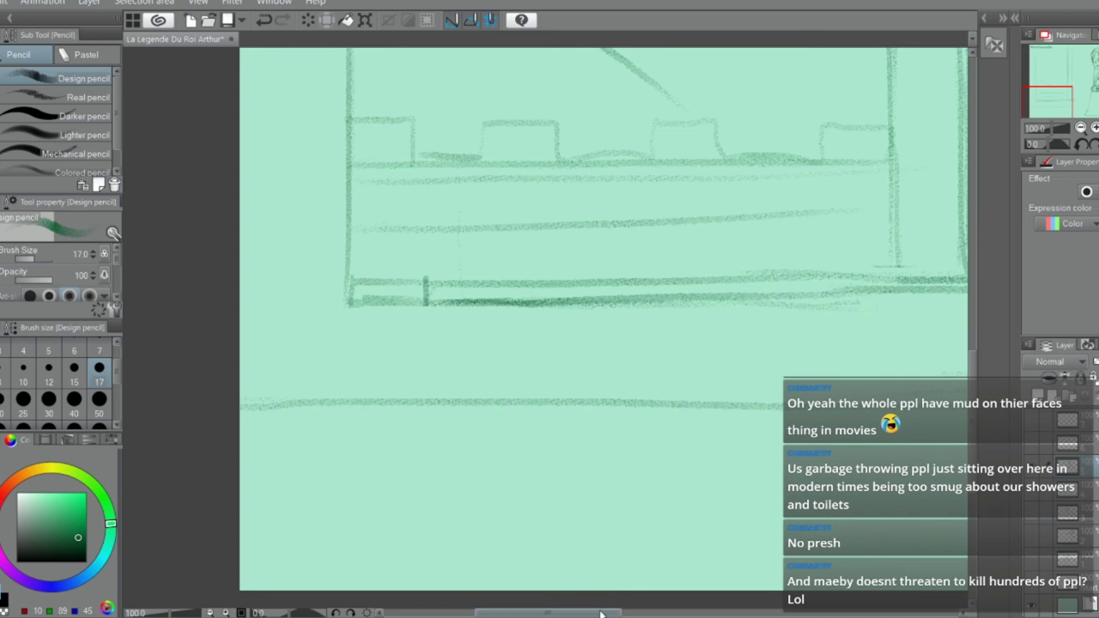
# Erase the stray lines at the windowsill's end nearest the princess and redraw its end with a small closing edge
pyautogui.moveTo(601, 613); pyautogui.dragTo(639, 613)
pyautogui.press('e')
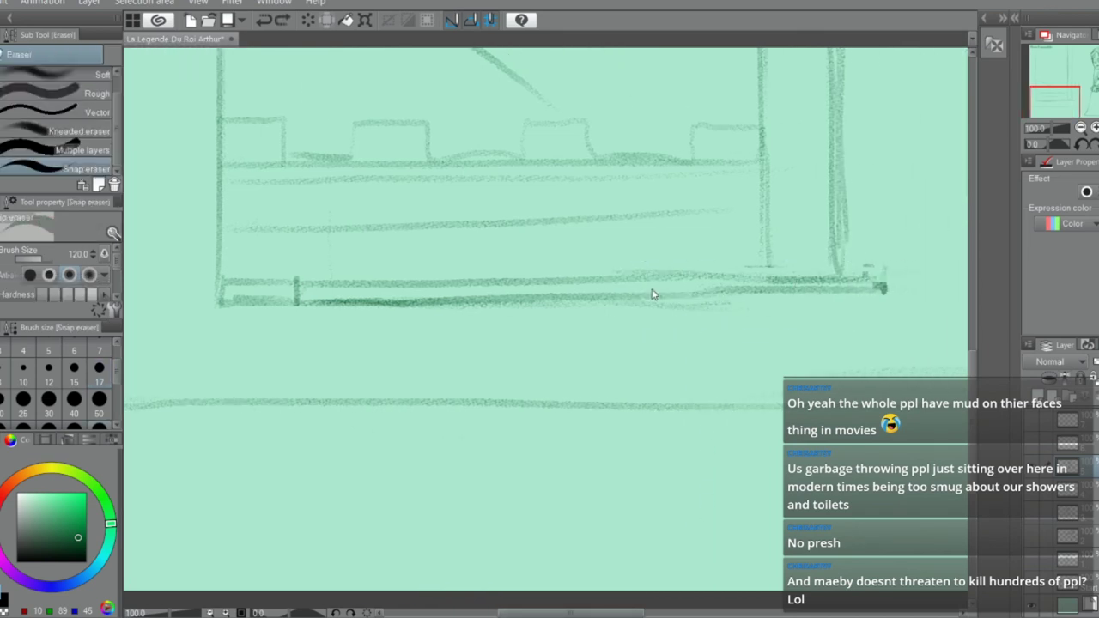
pyautogui.moveTo(652, 294)
pyautogui.mouseDown()
pyautogui.moveTo(830, 277)
pyautogui.moveTo(740, 284)
pyautogui.moveTo(863, 299)
pyautogui.moveTo(705, 295)
pyautogui.moveTo(861, 283)
pyautogui.moveTo(745, 277)
pyautogui.mouseUp()
pyautogui.press('p')
pyautogui.scroll(-3, 689, 312)
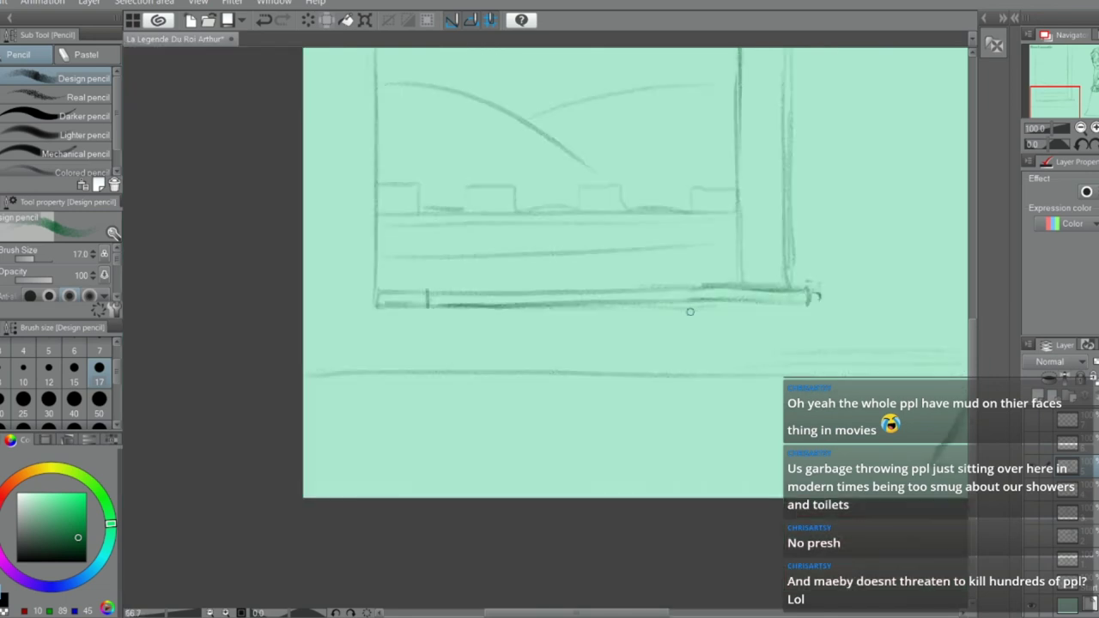
pyautogui.scroll(-4, 689, 311)
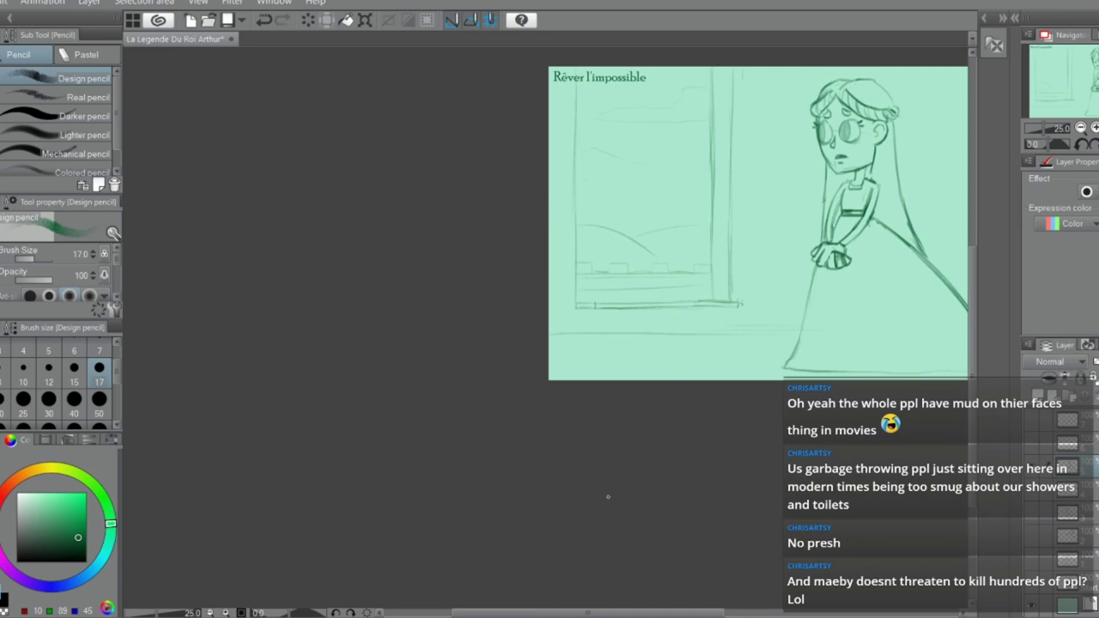
pyautogui.moveTo(558, 612); pyautogui.dragTo(640, 607)
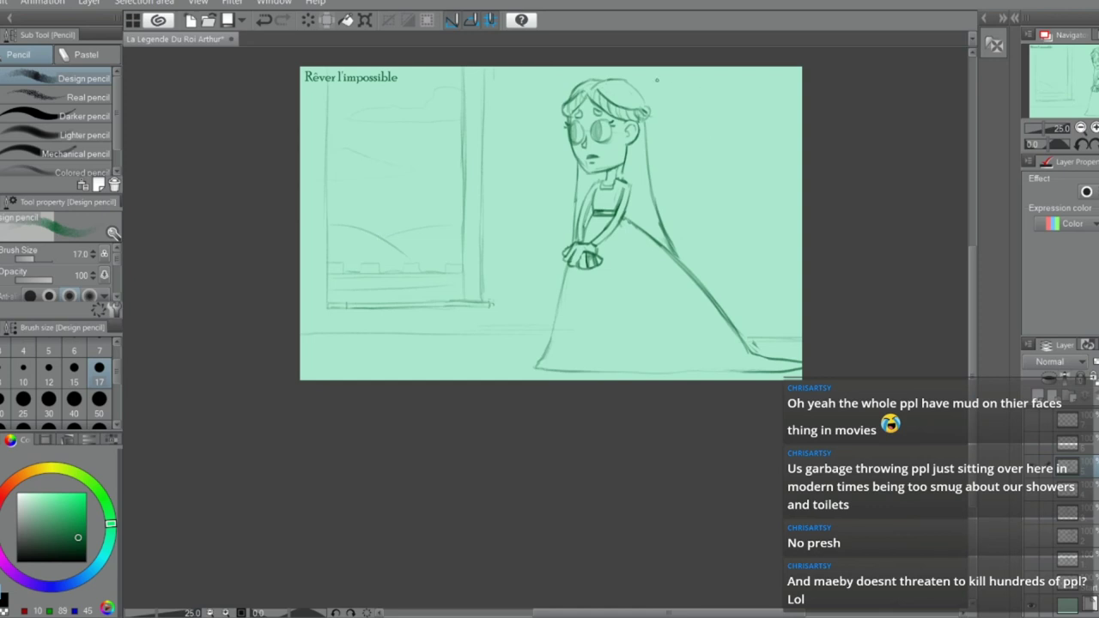
# Erase the stray marks inside the small hair bun at the back of the princess's head
pyautogui.scroll(5, 657, 80)
pyautogui.press('e')
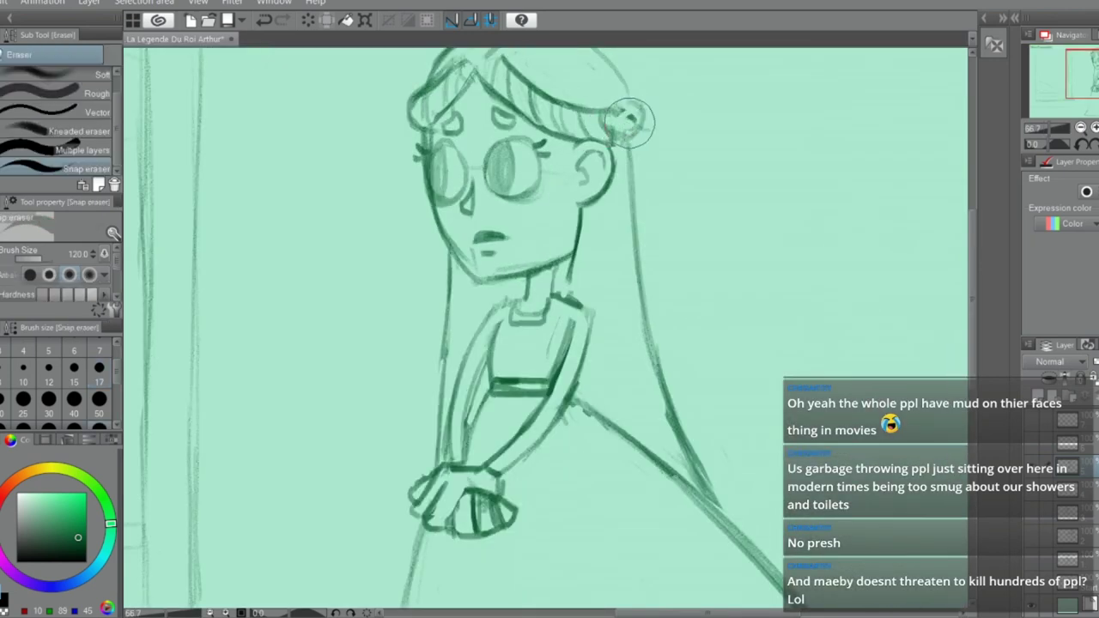
pyautogui.moveTo(630, 123); pyautogui.dragTo(639, 136)
pyautogui.press('p')
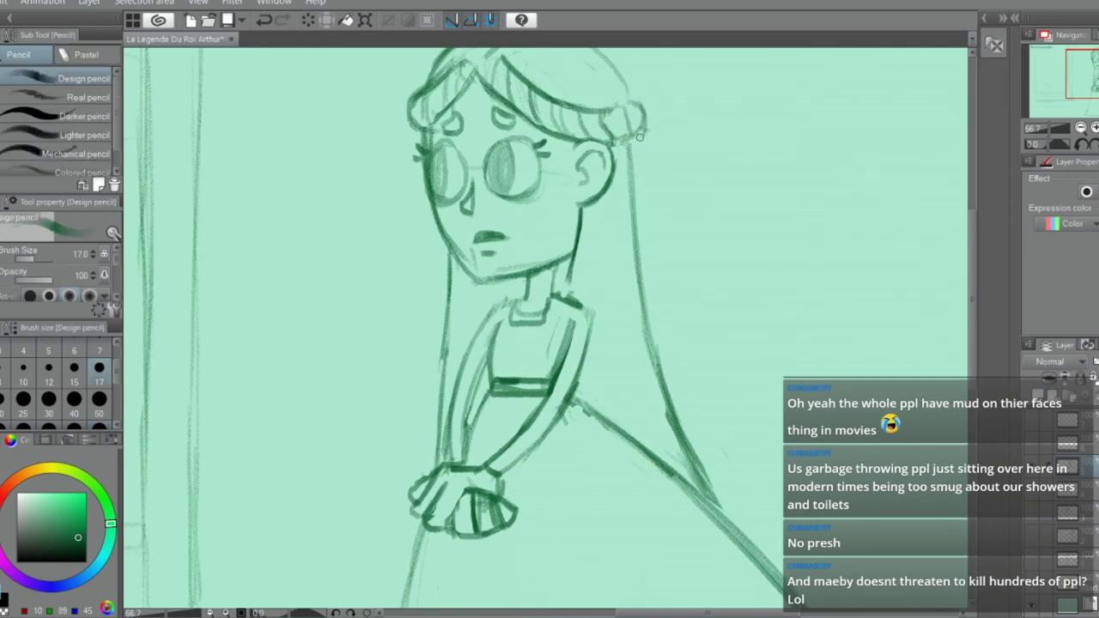
pyautogui.scroll(-3, 663, 195)
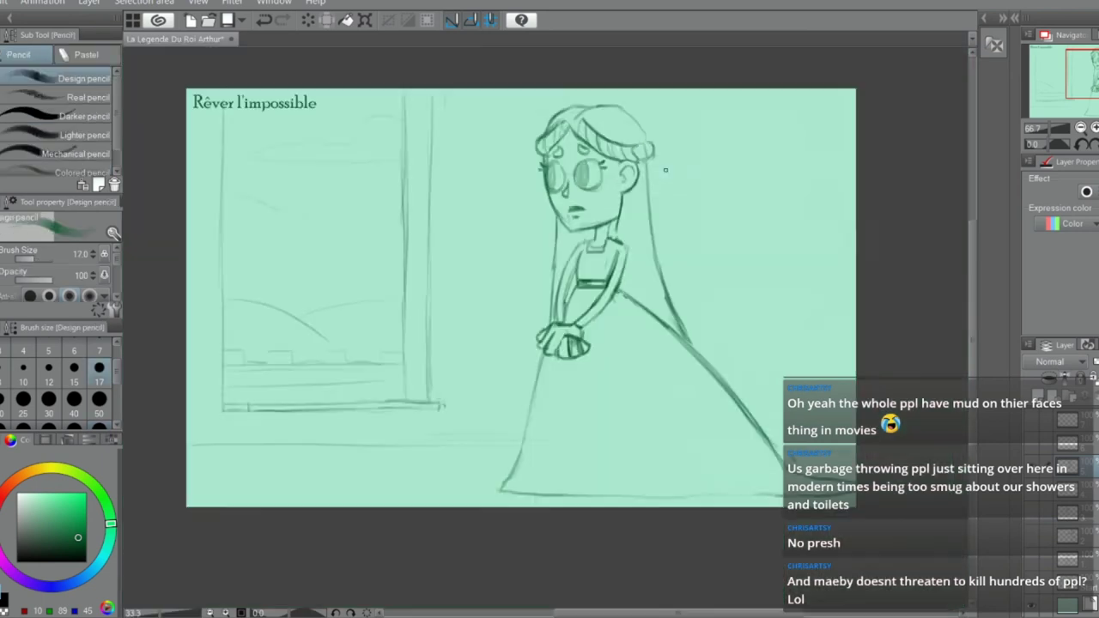
pyautogui.scroll(-1, 665, 170)
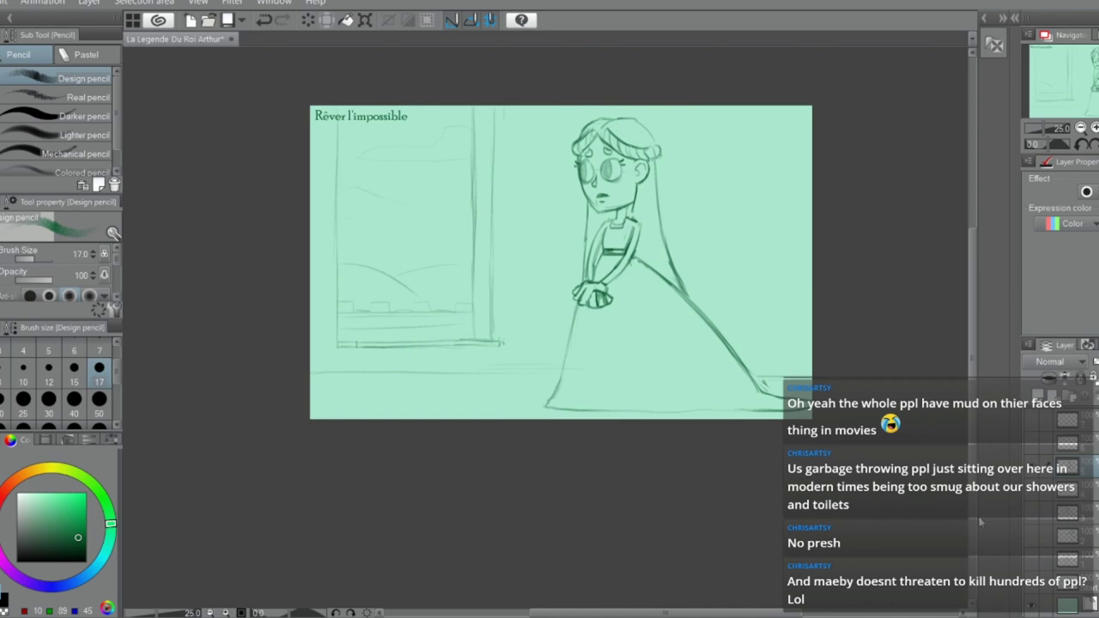
# Hide the "Rêver l'impossible" picture, show the "Quelque chose de magique" one and make its layer active for drawing
pyautogui.click(1030, 472)
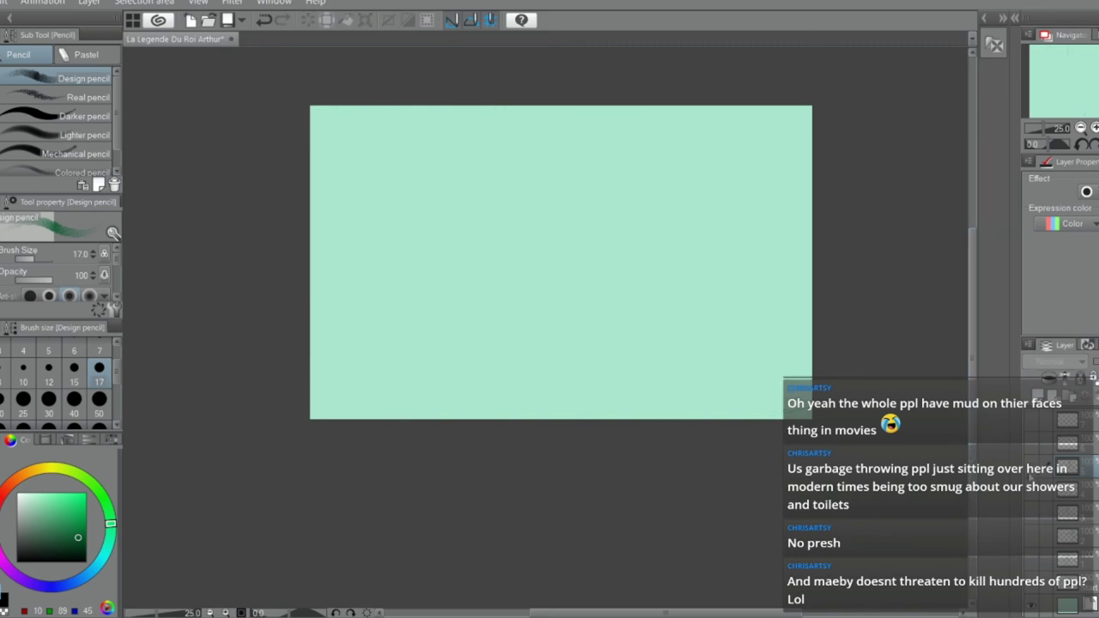
pyautogui.moveTo(974, 480); pyautogui.dragTo(980, 460)
pyautogui.click(1031, 472)
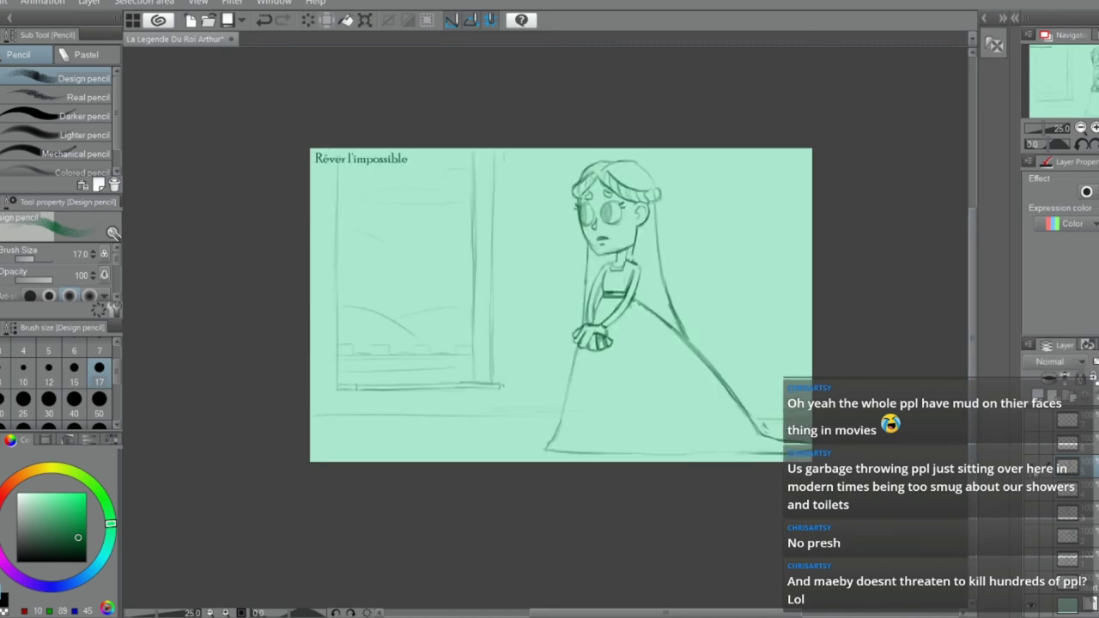
pyautogui.click(1031, 472)
pyautogui.click(1030, 444)
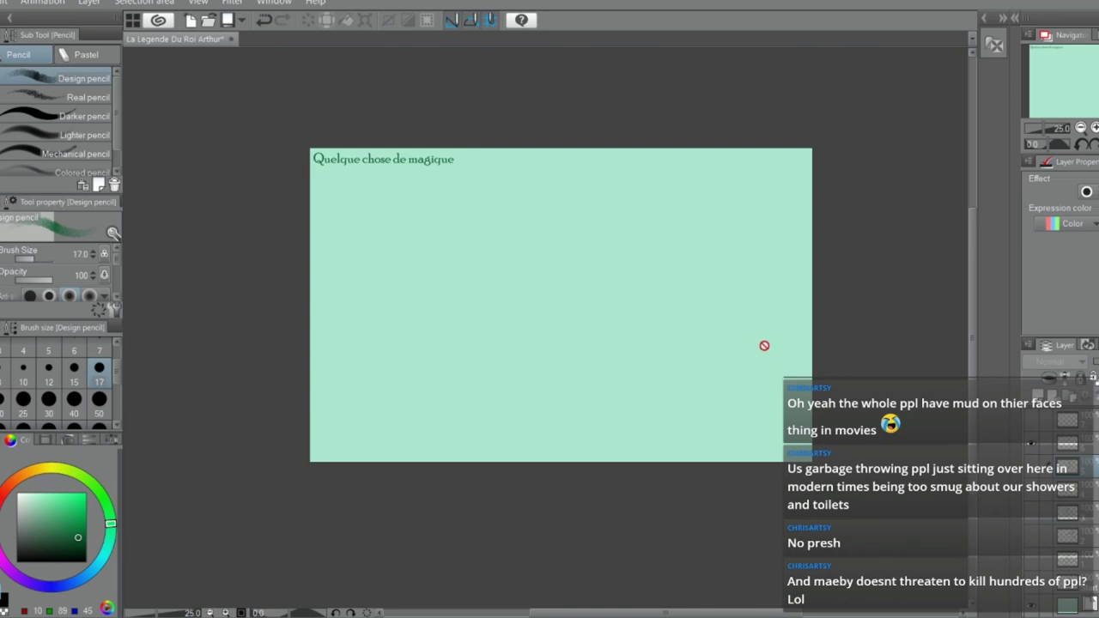
pyautogui.scroll(1, 765, 319)
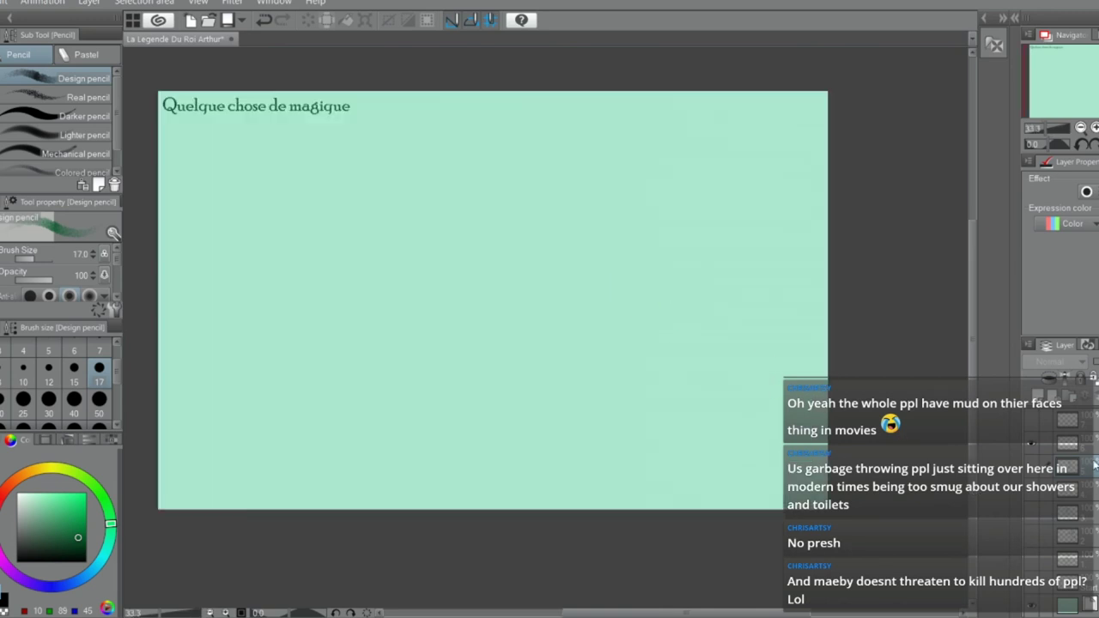
pyautogui.click(1087, 445)
pyautogui.moveTo(558, 176); pyautogui.dragTo(592, 238)
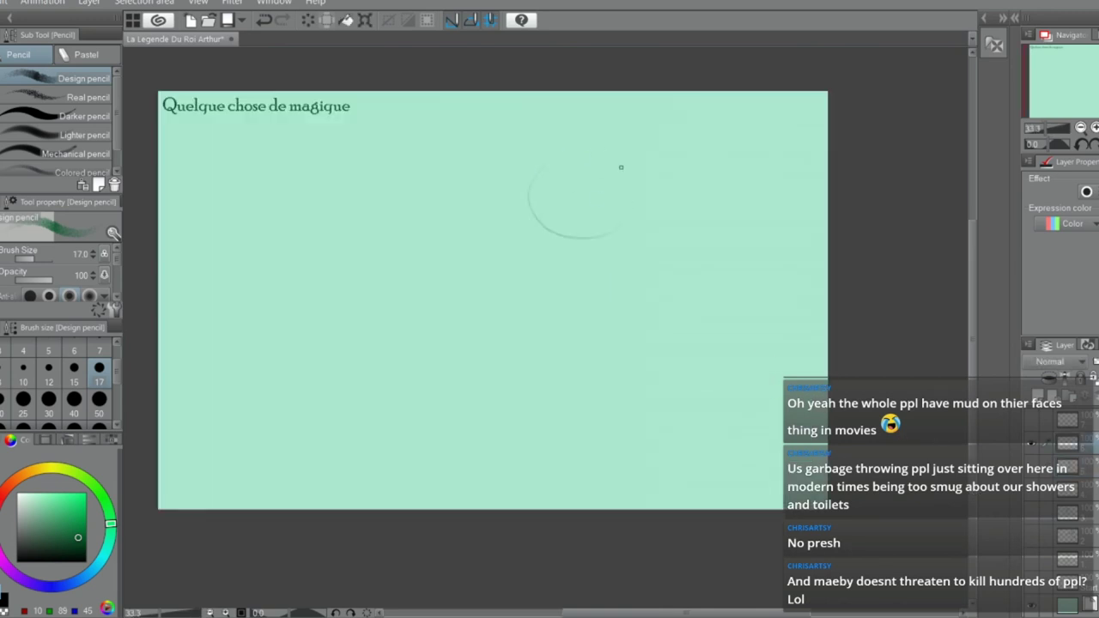
pyautogui.hotkey('ctrl', 'z')
pyautogui.moveTo(575, 158)
pyautogui.mouseDown()
pyautogui.moveTo(572, 218)
pyautogui.moveTo(580, 156)
pyautogui.mouseUp()
pyautogui.hotkey('ctrl', 'z')
# Sketch a new figure's head in the canvas's upper right as a tilted oval with a tapering jaw beneath it
pyautogui.moveTo(630, 160)
pyautogui.mouseDown()
pyautogui.moveTo(574, 222)
pyautogui.moveTo(552, 176)
pyautogui.moveTo(553, 264)
pyautogui.mouseUp()
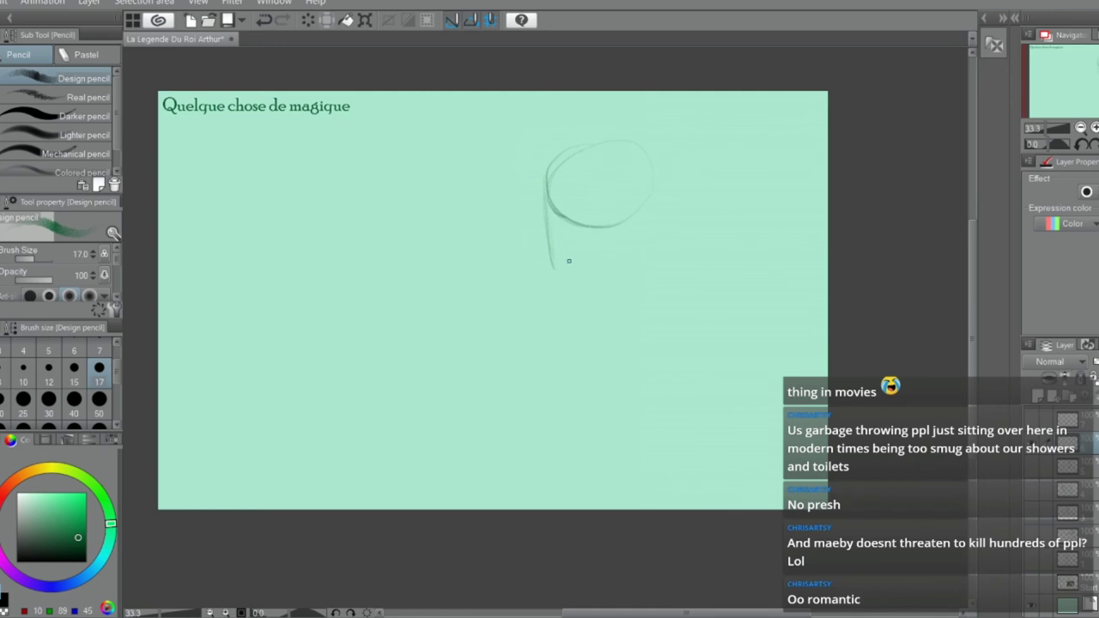
pyautogui.scroll(1, 565, 272)
pyautogui.moveTo(549, 271); pyautogui.dragTo(654, 256)
pyautogui.moveTo(693, 126); pyautogui.dragTo(667, 247)
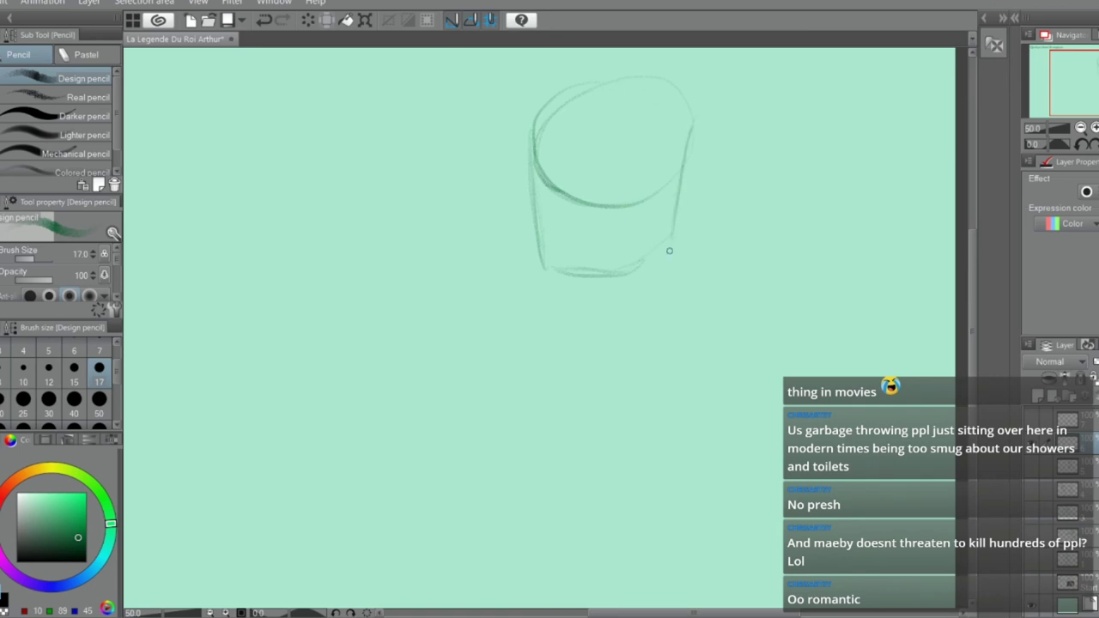
# Add a vertical guide line down the front of the face and clean up the chin and rear jaw lines
pyautogui.moveTo(675, 206)
pyautogui.mouseDown()
pyautogui.moveTo(652, 253)
pyautogui.moveTo(594, 268)
pyautogui.mouseUp()
pyautogui.moveTo(564, 131)
pyautogui.mouseDown()
pyautogui.moveTo(566, 273)
pyautogui.moveTo(658, 251)
pyautogui.mouseUp()
pyautogui.press('e')
pyautogui.press('p')
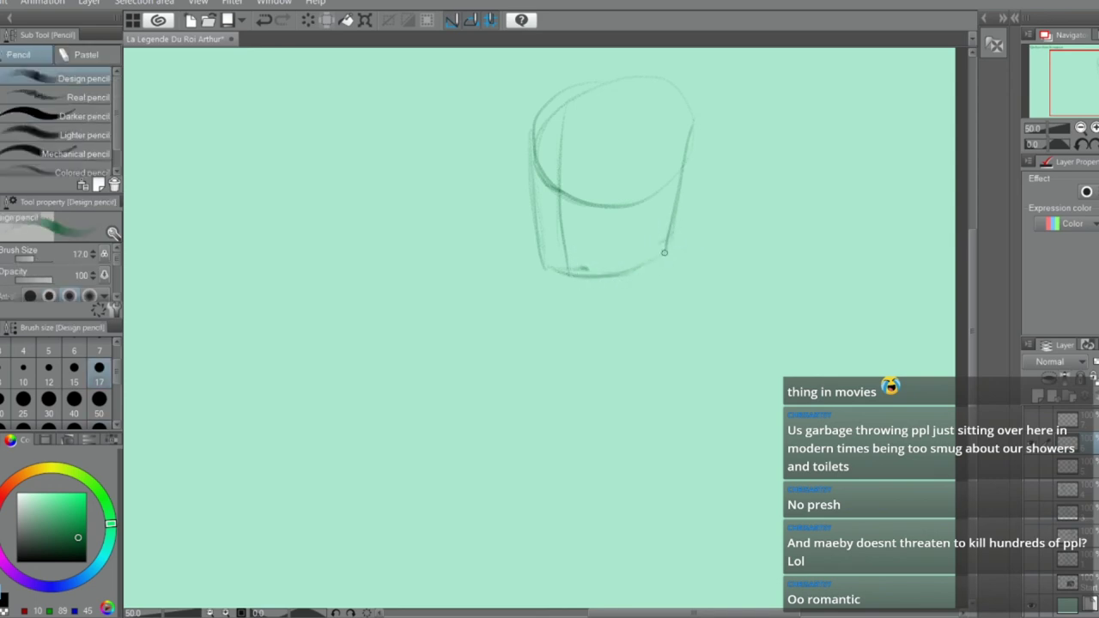
pyautogui.moveTo(673, 207)
pyautogui.mouseDown()
pyautogui.moveTo(656, 264)
pyautogui.moveTo(549, 268)
pyautogui.moveTo(663, 261)
pyautogui.mouseUp()
pyautogui.moveTo(598, 277)
pyautogui.mouseDown()
pyautogui.moveTo(596, 294)
pyautogui.moveTo(610, 293)
pyautogui.mouseUp()
pyautogui.hotkey('ctrl', 'z')
pyautogui.scroll(-2, 639, 288)
pyautogui.scroll(1, 636, 281)
pyautogui.hotkey('ctrl', 'z')
pyautogui.hotkey('ctrl', 'z')
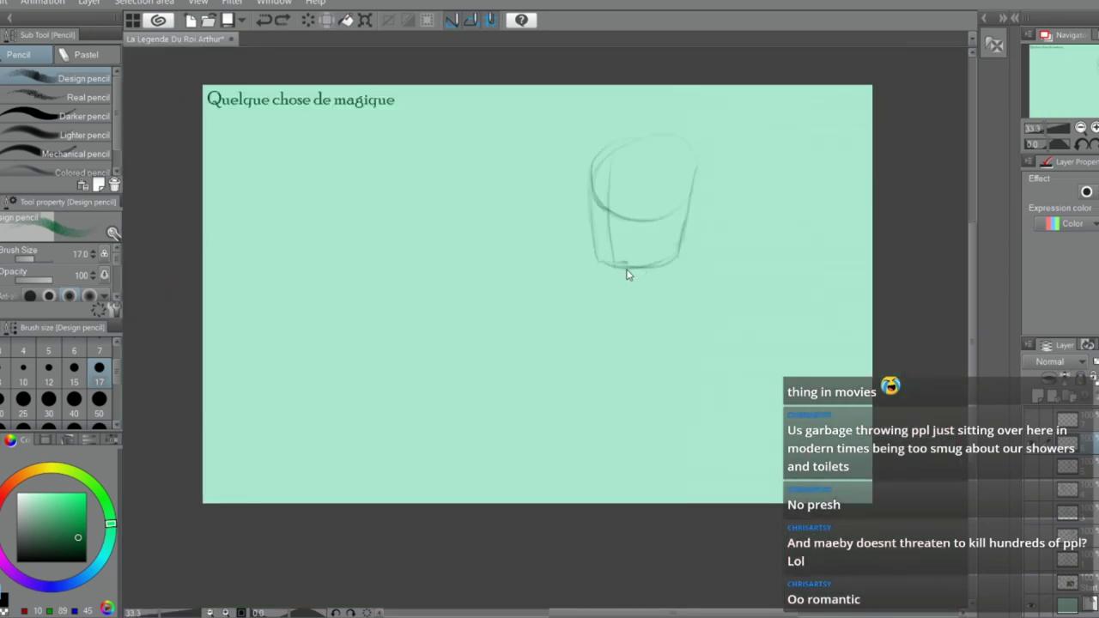
pyautogui.moveTo(627, 265); pyautogui.dragTo(622, 279)
pyautogui.hotkey('ctrl', 'z')
# Draw the neck as two short slanted lines below the chin
pyautogui.moveTo(629, 276); pyautogui.dragTo(635, 270)
pyautogui.scroll(1, 627, 263)
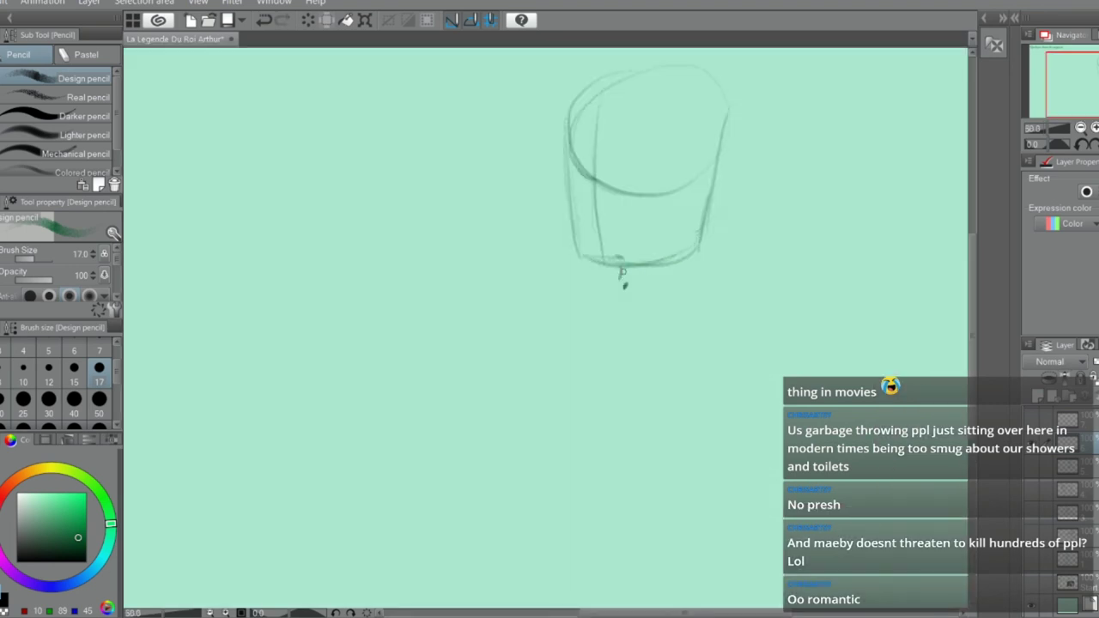
pyautogui.press('e')
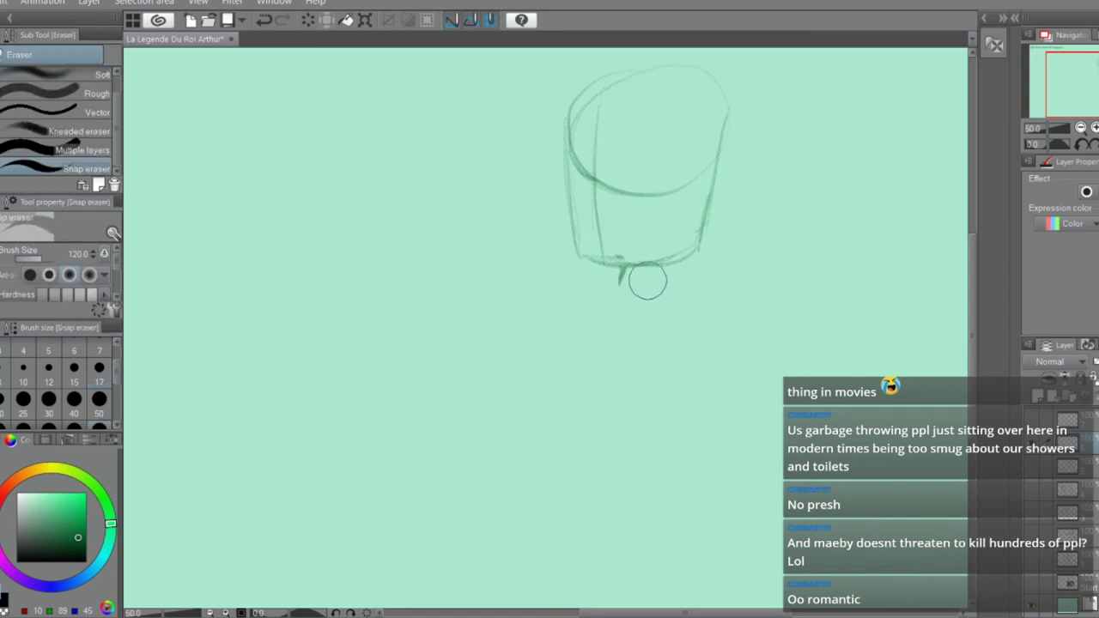
pyautogui.press('p')
pyautogui.moveTo(654, 262); pyautogui.dragTo(648, 281)
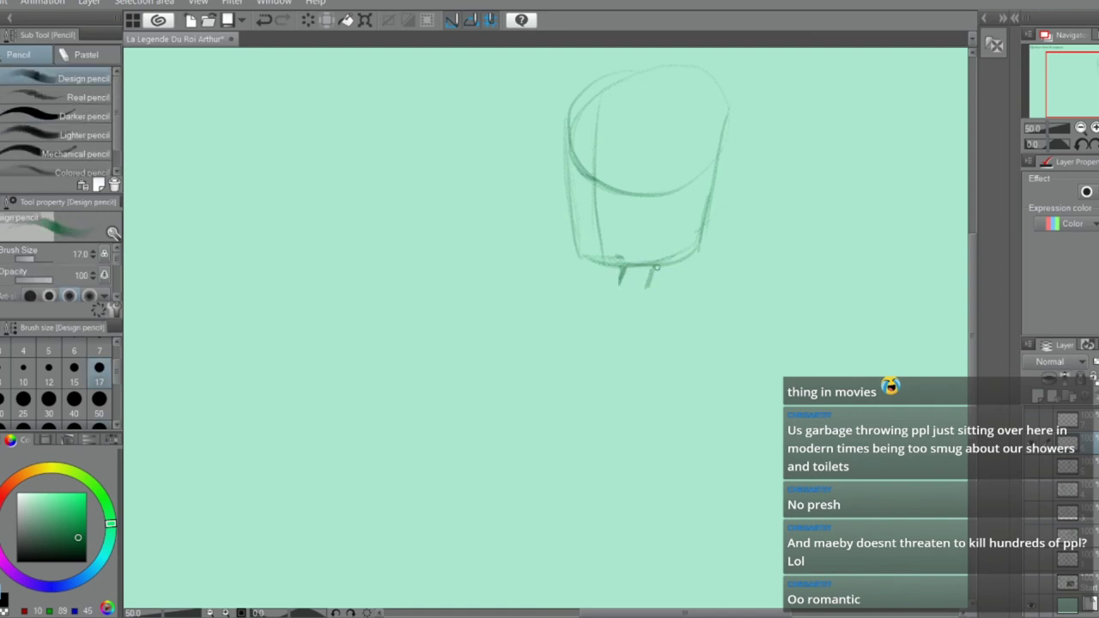
# Sketch a straight shoulder line and leaning-back torso below the neck, with one leg bent at the knee
pyautogui.scroll(-1, 652, 210)
pyautogui.scroll(-1, 652, 210)
pyautogui.scroll(1, 626, 247)
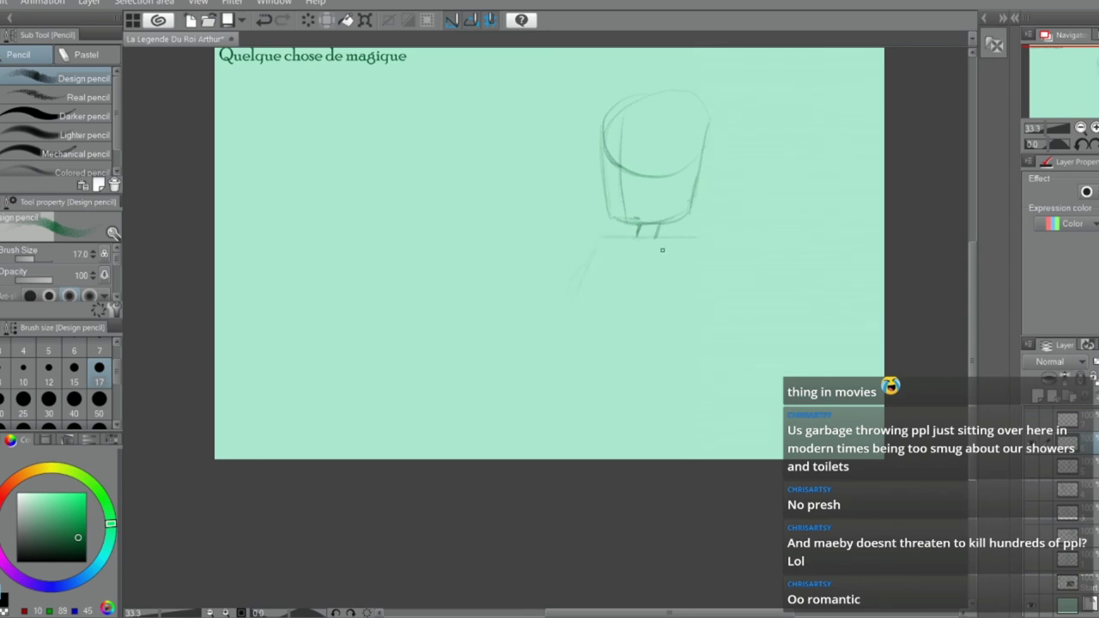
pyautogui.moveTo(594, 242)
pyautogui.mouseDown()
pyautogui.moveTo(571, 318)
pyautogui.moveTo(602, 314)
pyautogui.moveTo(536, 340)
pyautogui.moveTo(560, 323)
pyautogui.mouseUp()
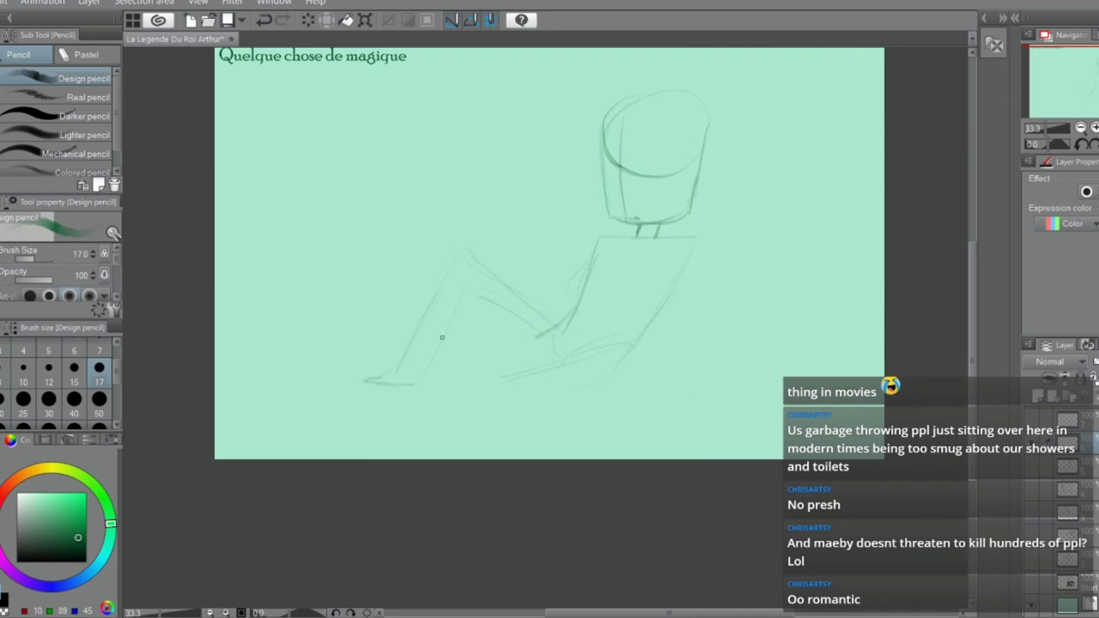
pyautogui.hotkey('ctrl', 'z')
pyautogui.moveTo(467, 282); pyautogui.dragTo(408, 379)
pyautogui.moveTo(473, 288)
pyautogui.mouseDown()
pyautogui.moveTo(530, 344)
pyautogui.moveTo(510, 322)
pyautogui.mouseUp()
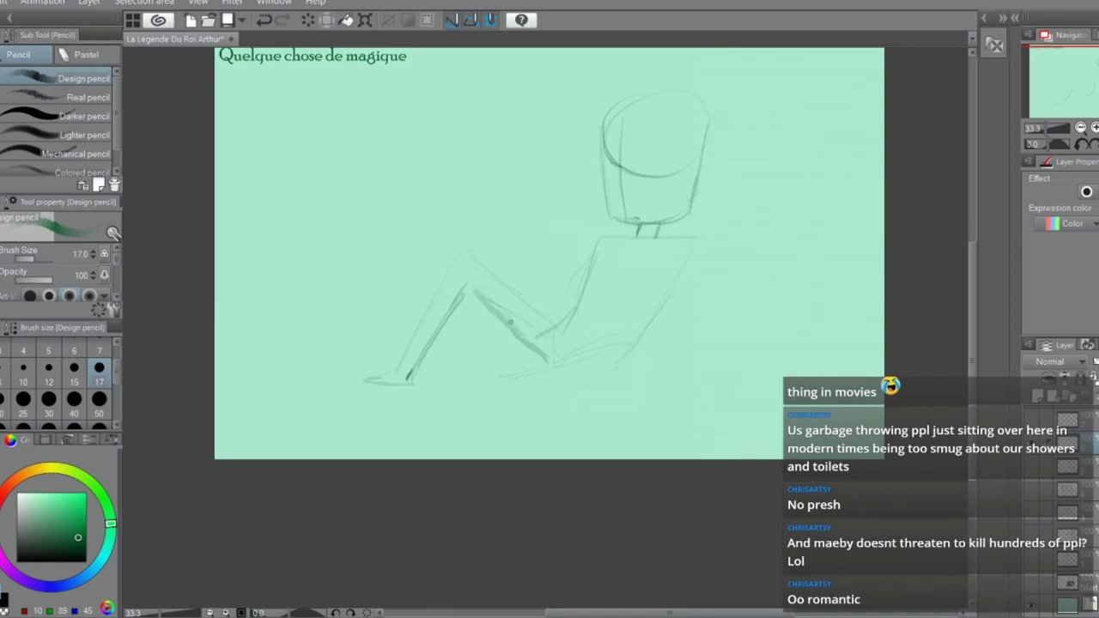
# Clean up the line where the torso meets the bent thigh and draw the other leg stretched out along the ground
pyautogui.press('e')
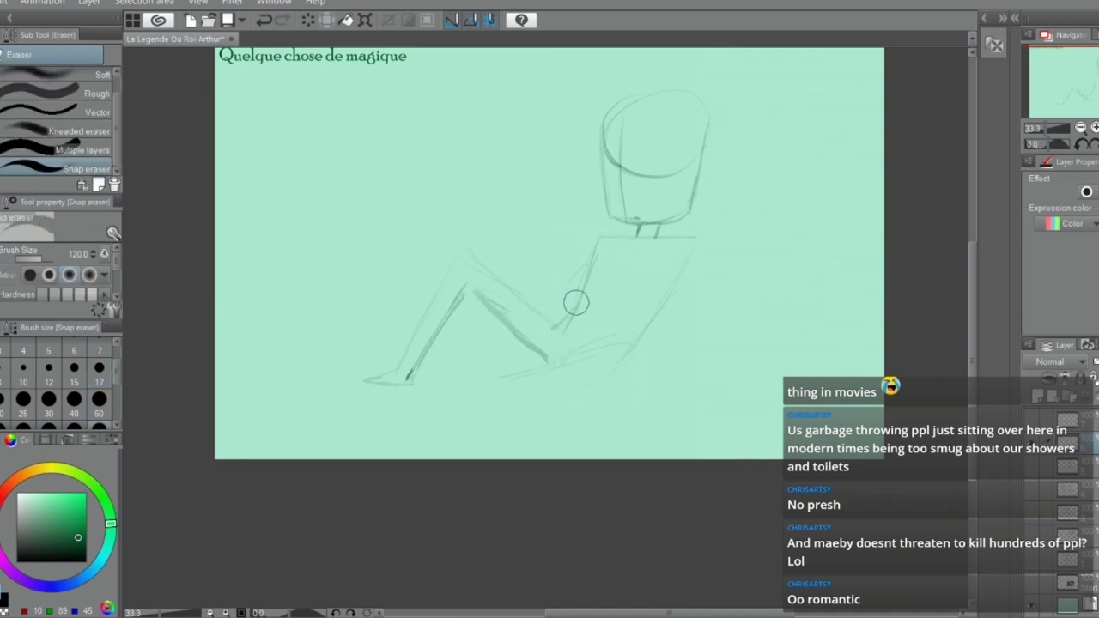
pyautogui.moveTo(576, 302)
pyautogui.mouseDown()
pyautogui.moveTo(609, 318)
pyautogui.moveTo(592, 342)
pyautogui.moveTo(583, 328)
pyautogui.moveTo(566, 344)
pyautogui.moveTo(596, 308)
pyautogui.moveTo(567, 321)
pyautogui.mouseUp()
pyautogui.press('p')
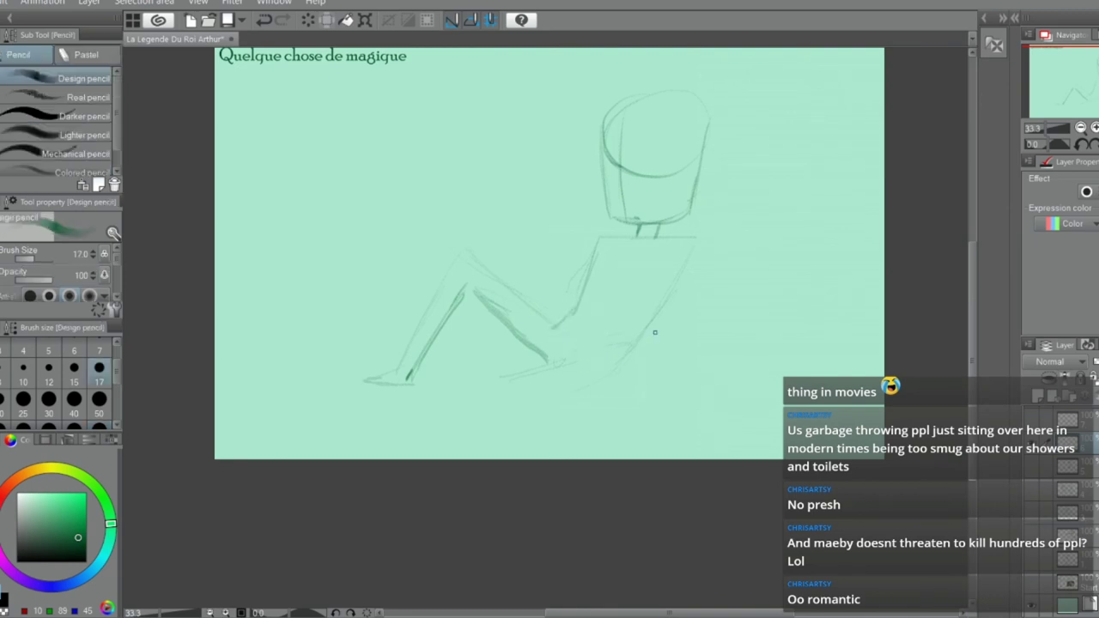
pyautogui.moveTo(651, 337); pyautogui.dragTo(610, 382)
pyautogui.hotkey('ctrl', 'z')
pyautogui.moveTo(616, 368)
pyautogui.mouseDown()
pyautogui.moveTo(508, 403)
pyautogui.moveTo(522, 372)
pyautogui.moveTo(422, 408)
pyautogui.mouseUp()
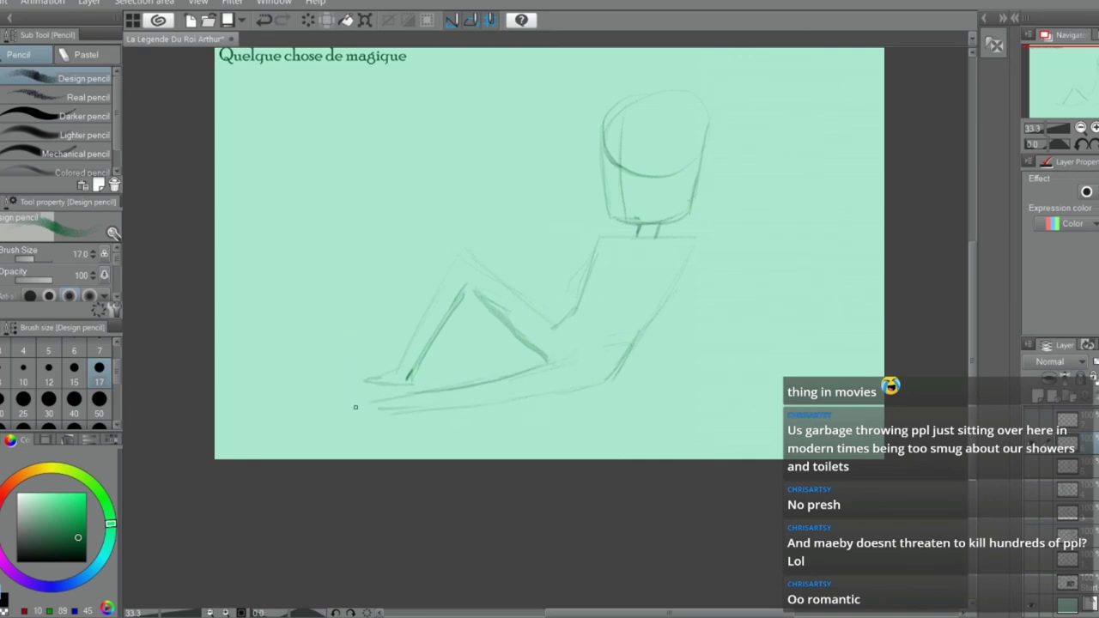
# Sketch the upright foot and heel at the end of the outstretched leg, redrawing the sole line
pyautogui.moveTo(348, 352)
pyautogui.mouseDown()
pyautogui.moveTo(352, 411)
pyautogui.moveTo(359, 395)
pyautogui.moveTo(367, 405)
pyautogui.mouseUp()
pyautogui.press('e')
pyautogui.press('p')
pyautogui.moveTo(352, 369)
pyautogui.mouseDown()
pyautogui.moveTo(367, 418)
pyautogui.moveTo(354, 413)
pyautogui.moveTo(401, 413)
pyautogui.moveTo(366, 405)
pyautogui.mouseUp()
pyautogui.hotkey('ctrl', 'z')
pyautogui.press('e')
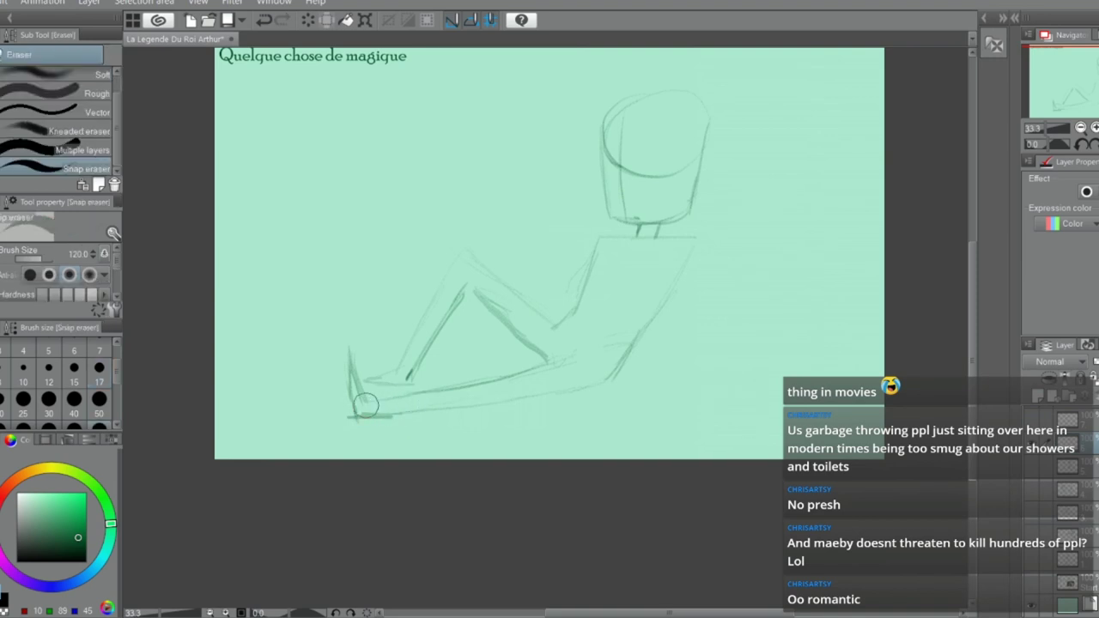
pyautogui.moveTo(349, 346)
pyautogui.mouseDown()
pyautogui.moveTo(339, 371)
pyautogui.moveTo(347, 411)
pyautogui.mouseUp()
pyautogui.press('p')
pyautogui.moveTo(352, 367); pyautogui.dragTo(351, 417)
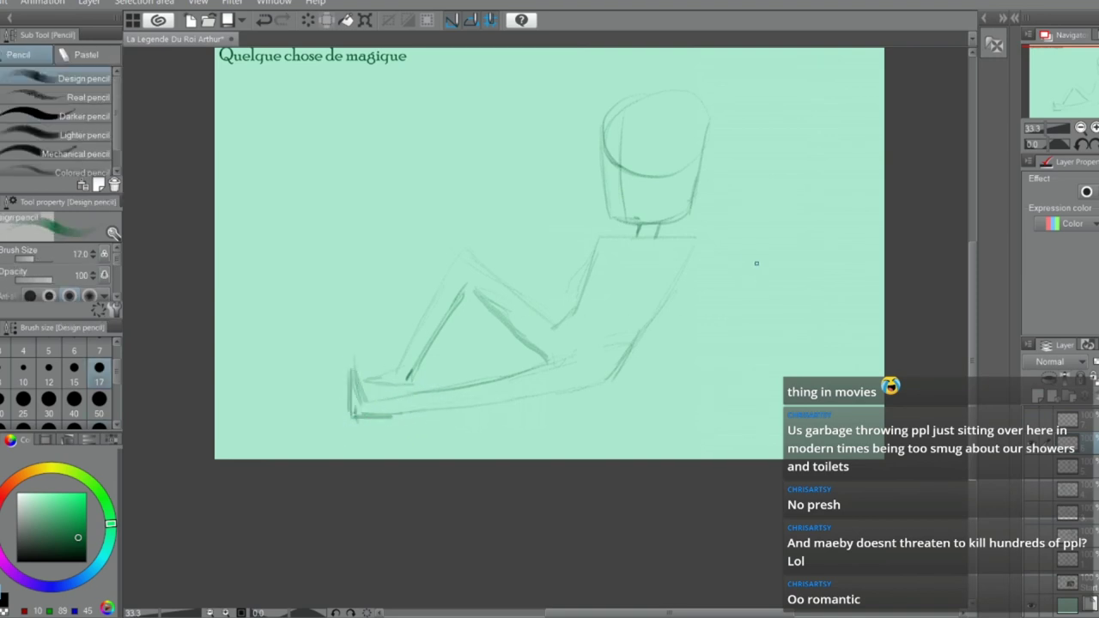
# Draw the rear arm bent at the elbow behind the torso, with its hand resting on the ground beside the hip
pyautogui.scroll(1, 704, 295)
pyautogui.moveTo(692, 215); pyautogui.dragTo(746, 336)
pyautogui.moveTo(680, 253)
pyautogui.mouseDown()
pyautogui.moveTo(709, 330)
pyautogui.moveTo(728, 338)
pyautogui.moveTo(645, 376)
pyautogui.mouseUp()
pyautogui.moveTo(740, 352); pyautogui.dragTo(671, 383)
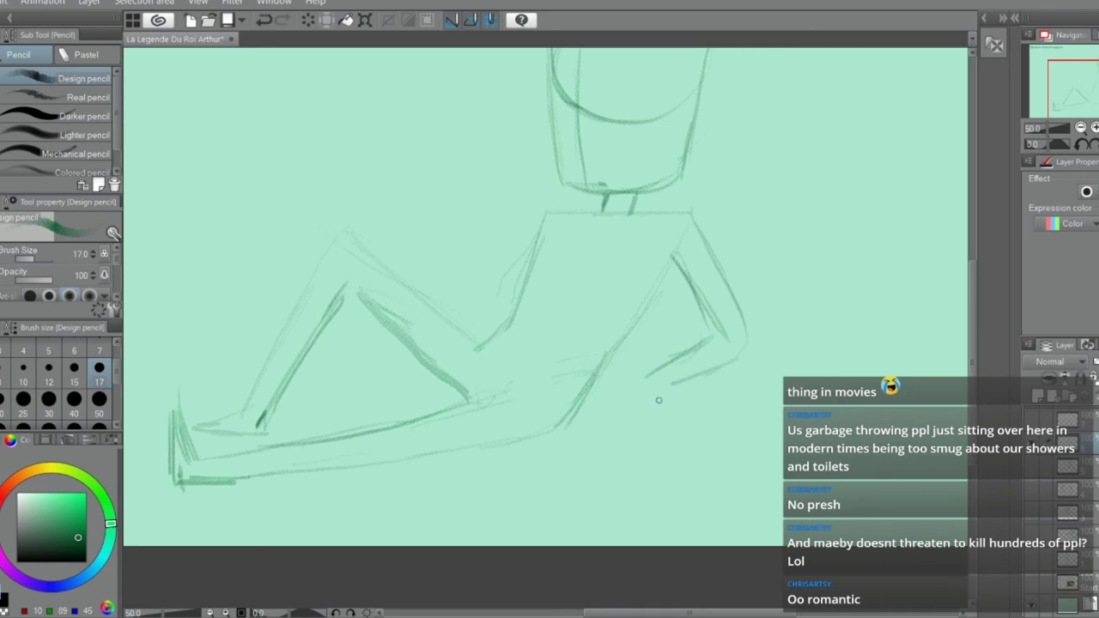
pyautogui.moveTo(618, 409); pyautogui.dragTo(605, 438)
pyautogui.moveTo(675, 386)
pyautogui.mouseDown()
pyautogui.moveTo(660, 442)
pyautogui.moveTo(608, 443)
pyautogui.moveTo(623, 456)
pyautogui.moveTo(666, 448)
pyautogui.moveTo(684, 432)
pyautogui.moveTo(674, 429)
pyautogui.moveTo(689, 428)
pyautogui.moveTo(695, 446)
pyautogui.moveTo(658, 456)
pyautogui.moveTo(694, 434)
pyautogui.mouseUp()
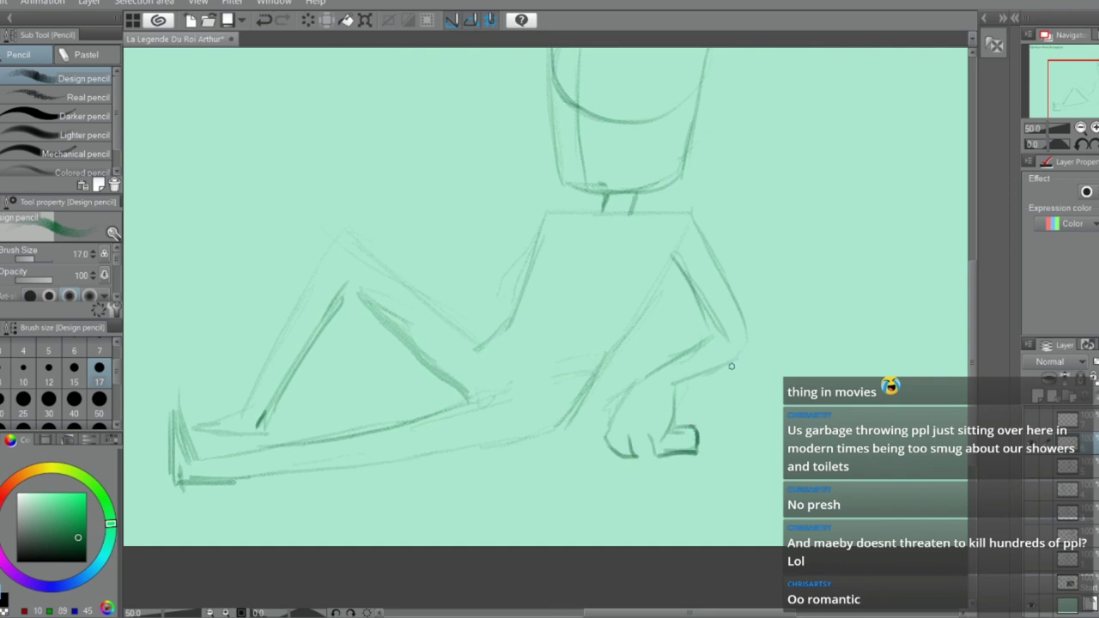
# Sketch a cushion shape behind the bent arm, with a pointed upper corner, a curved side and a darker top fold
pyautogui.moveTo(726, 363); pyautogui.dragTo(822, 326)
pyautogui.moveTo(742, 319)
pyautogui.mouseDown()
pyautogui.moveTo(843, 319)
pyautogui.moveTo(816, 304)
pyautogui.moveTo(850, 322)
pyautogui.moveTo(844, 314)
pyautogui.moveTo(877, 307)
pyautogui.moveTo(860, 352)
pyautogui.mouseUp()
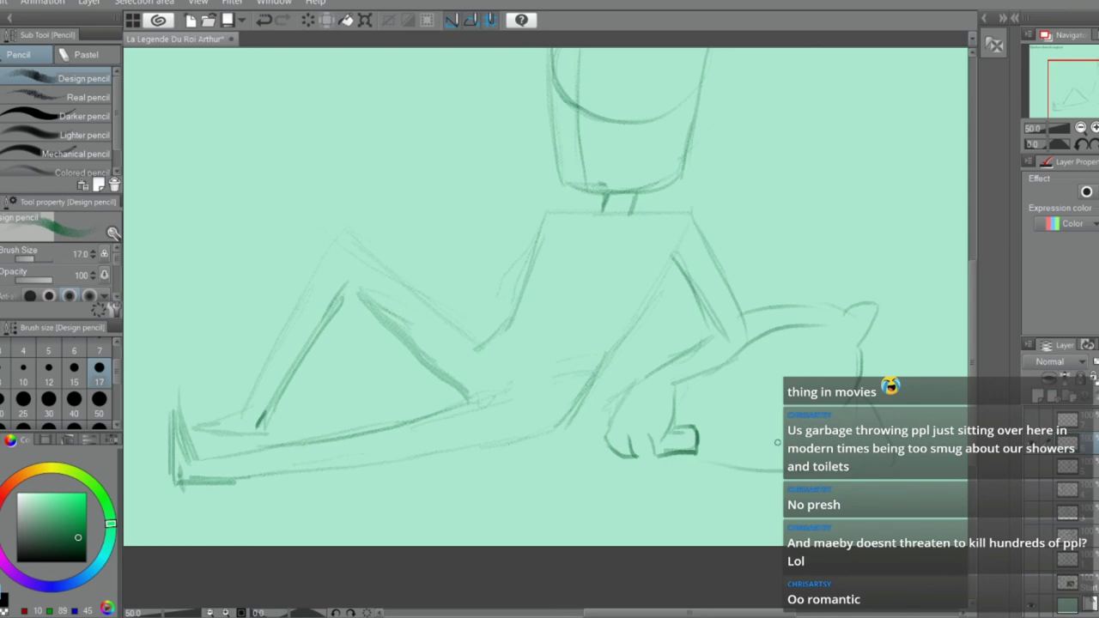
pyautogui.press('e')
pyautogui.moveTo(880, 364)
pyautogui.mouseDown()
pyautogui.moveTo(866, 363)
pyautogui.moveTo(833, 412)
pyautogui.moveTo(849, 363)
pyautogui.moveTo(858, 386)
pyautogui.mouseUp()
pyautogui.press('p')
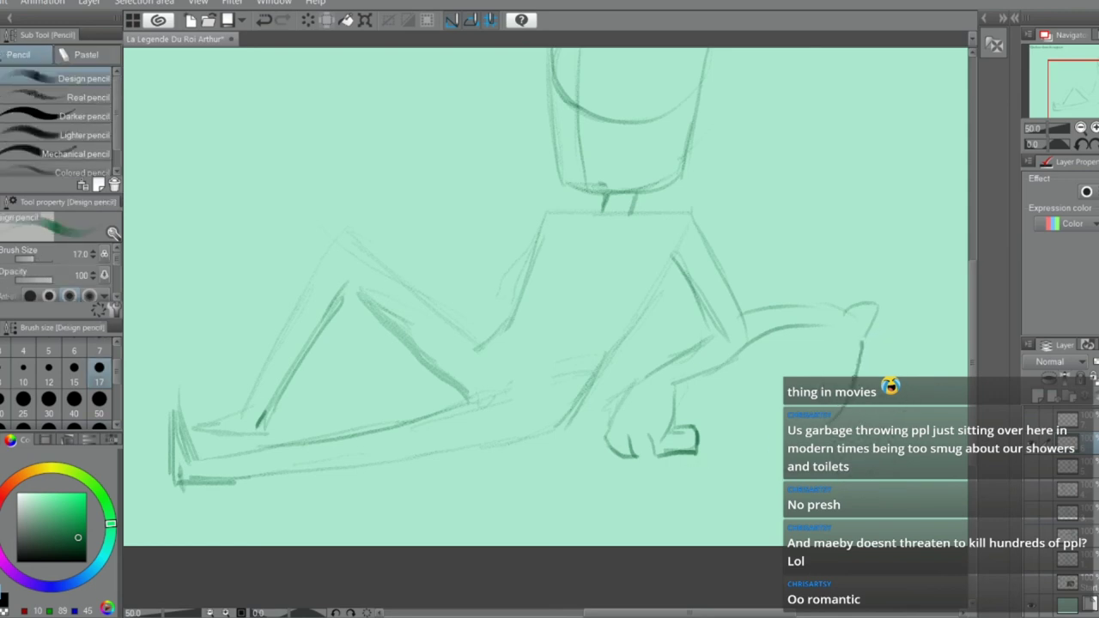
pyautogui.moveTo(801, 326); pyautogui.dragTo(700, 388)
pyautogui.press('e')
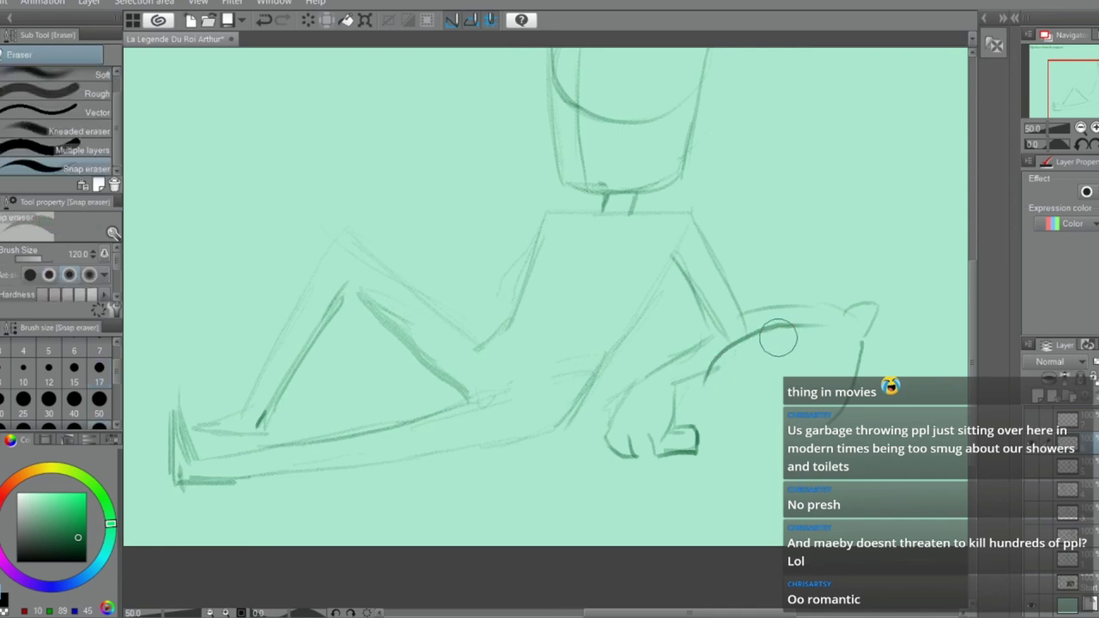
pyautogui.press('p')
# Add curved lines beside the resting forearm and close the cushion with a lower corner and bottom edge
pyautogui.moveTo(706, 327)
pyautogui.mouseDown()
pyautogui.moveTo(597, 367)
pyautogui.moveTo(613, 394)
pyautogui.moveTo(583, 434)
pyautogui.mouseUp()
pyautogui.moveTo(715, 449); pyautogui.dragTo(784, 455)
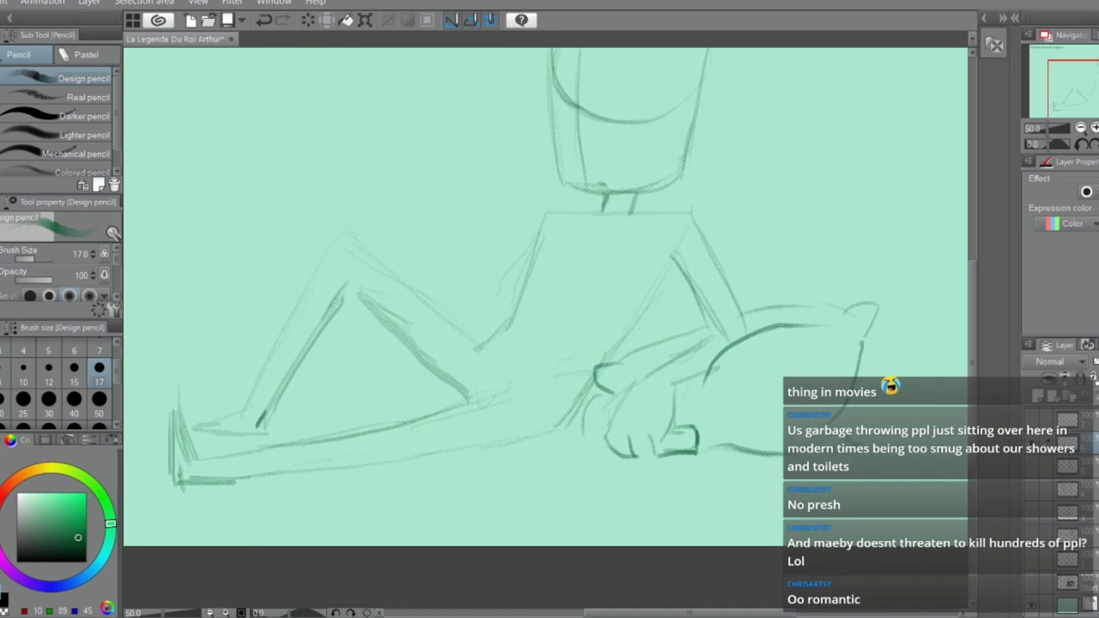
pyautogui.hotkey('ctrl', 'z')
pyautogui.moveTo(841, 410); pyautogui.dragTo(862, 444)
pyautogui.moveTo(781, 455); pyautogui.dragTo(704, 449)
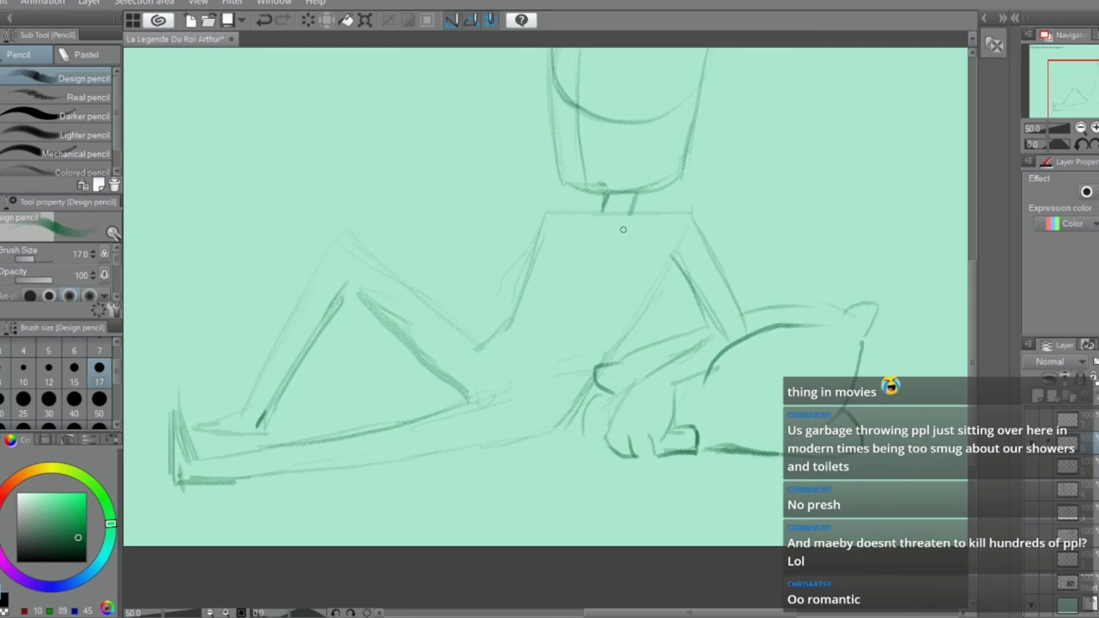
# Draw a series of parallel curved diagonal lines across the chest from the front shoulder to the back of the waist
pyautogui.scroll(1, 625, 238)
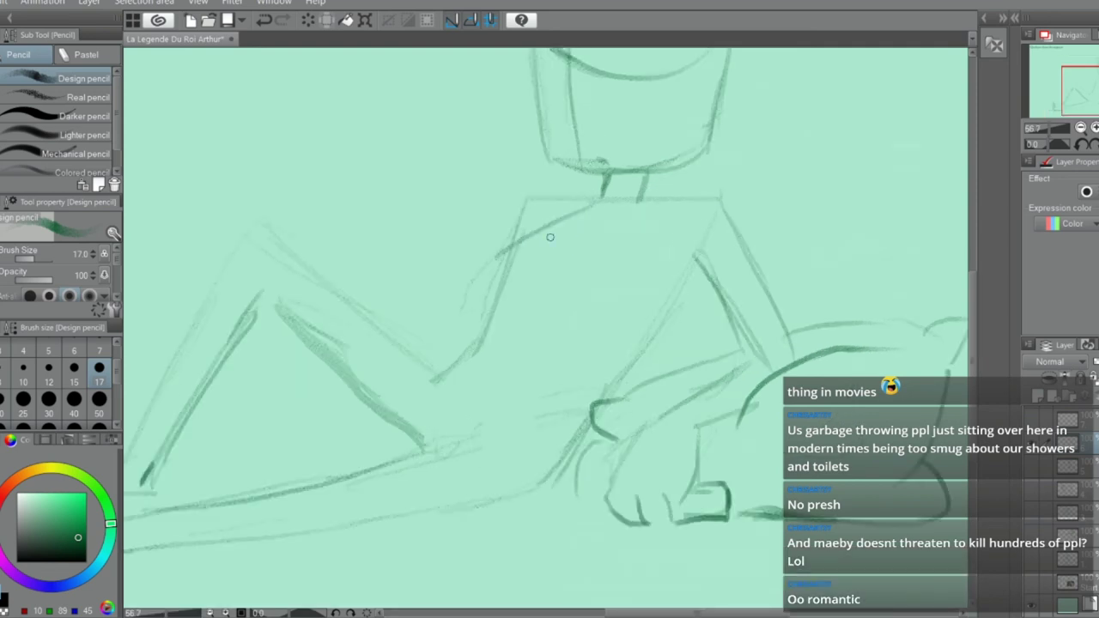
pyautogui.moveTo(594, 203); pyautogui.dragTo(667, 294)
pyautogui.hotkey('ctrl', 'z')
pyautogui.moveTo(567, 197)
pyautogui.mouseDown()
pyautogui.moveTo(670, 316)
pyautogui.moveTo(637, 326)
pyautogui.mouseUp()
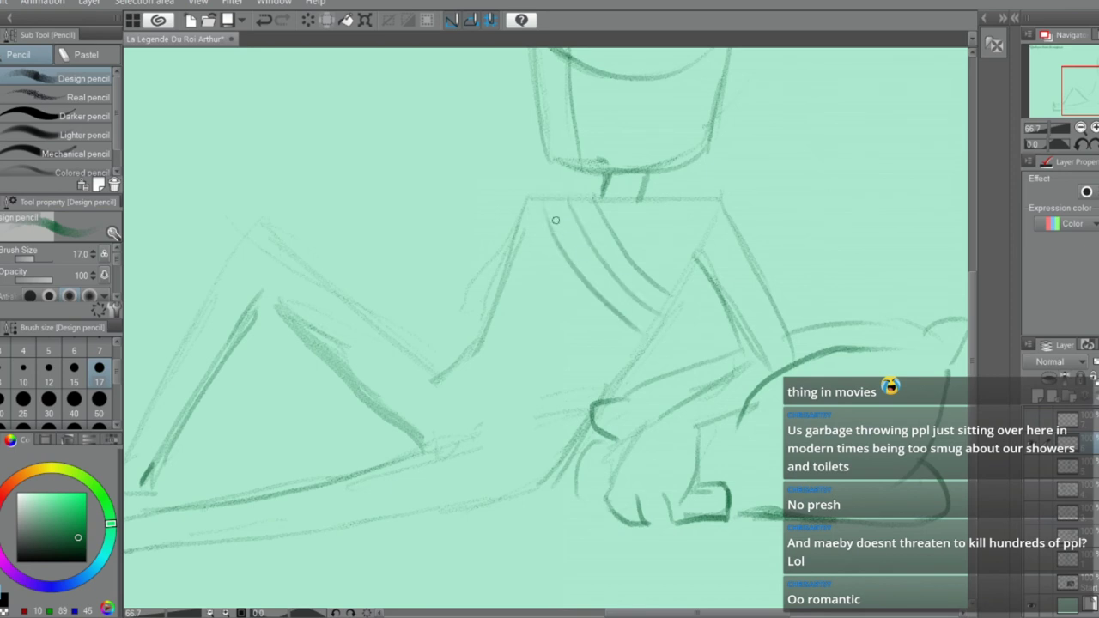
pyautogui.moveTo(529, 228); pyautogui.dragTo(631, 339)
pyautogui.moveTo(516, 255); pyautogui.dragTo(616, 355)
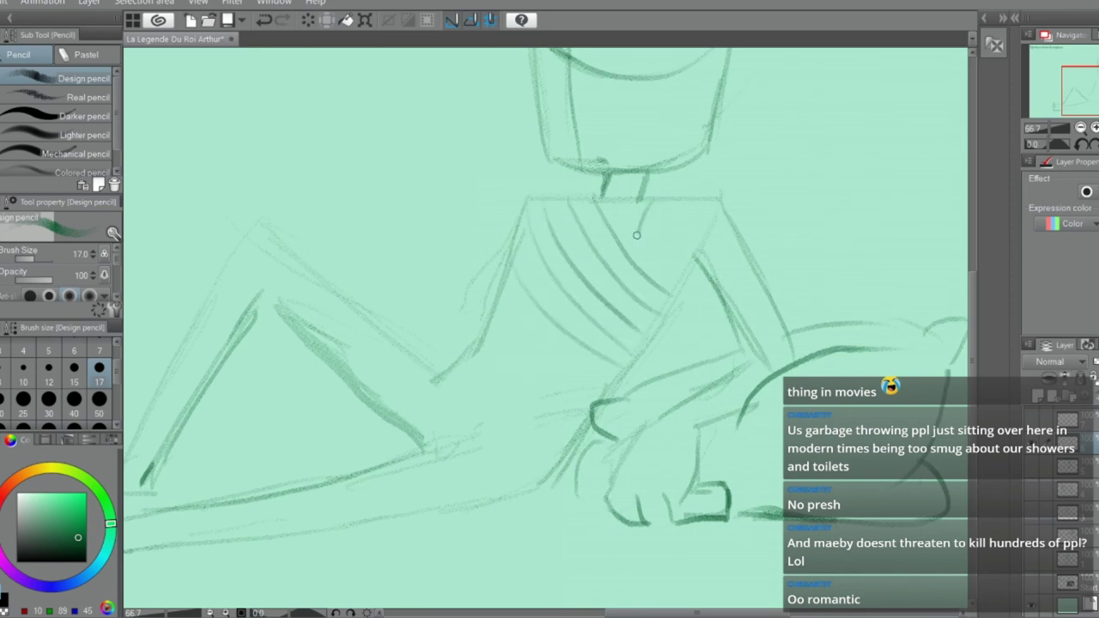
# Add short opposing diagonal lines below the neck and darken the rounded outline of the front shoulder
pyautogui.moveTo(675, 204); pyautogui.dragTo(645, 278)
pyautogui.hotkey('ctrl', 'z')
pyautogui.moveTo(650, 206)
pyautogui.mouseDown()
pyautogui.moveTo(628, 257)
pyautogui.moveTo(646, 273)
pyautogui.mouseUp()
pyautogui.moveTo(604, 198)
pyautogui.mouseDown()
pyautogui.moveTo(556, 197)
pyautogui.moveTo(521, 221)
pyautogui.moveTo(513, 275)
pyautogui.mouseUp()
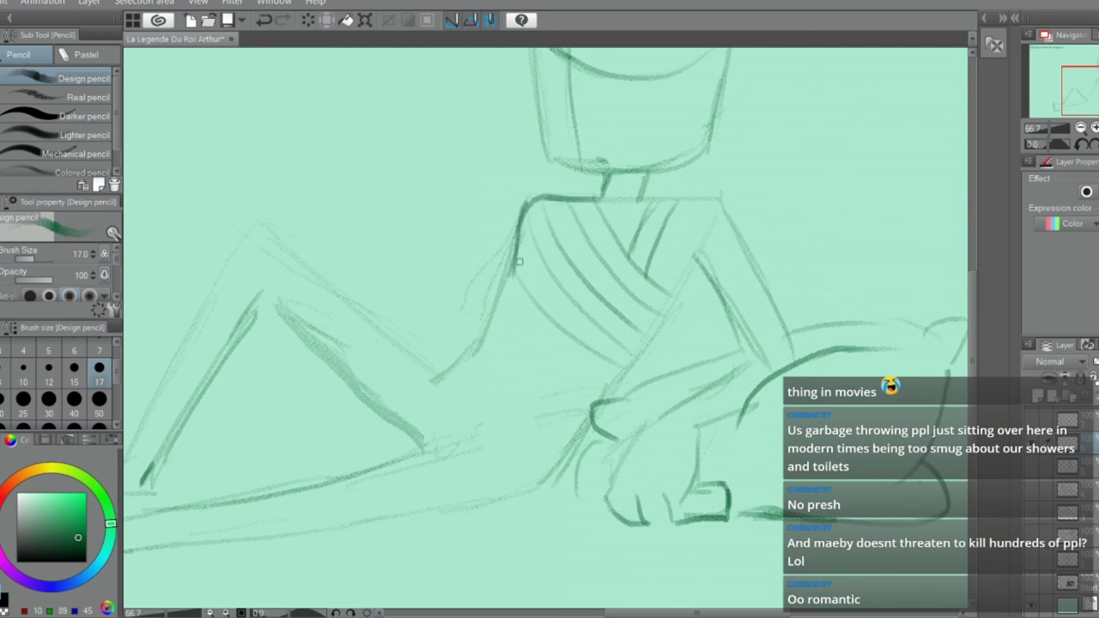
pyautogui.moveTo(484, 373); pyautogui.dragTo(553, 410)
pyautogui.hotkey('ctrl', 'z')
pyautogui.moveTo(477, 352); pyautogui.dragTo(584, 420)
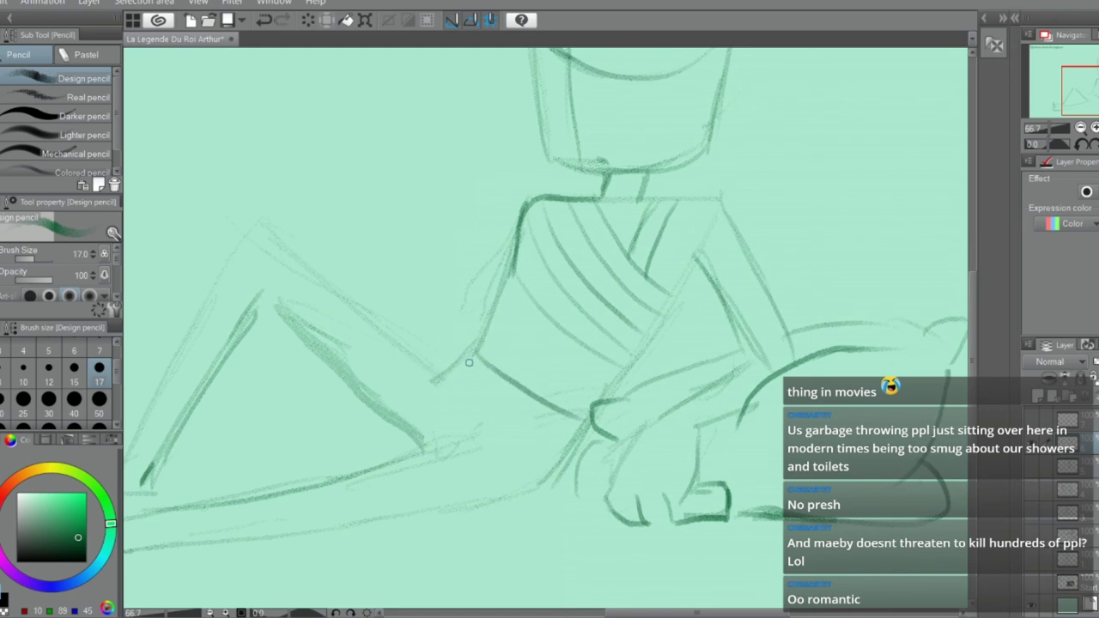
pyautogui.moveTo(484, 386); pyautogui.dragTo(563, 434)
pyautogui.hotkey('ctrl', 'z')
pyautogui.hotkey('ctrl', 'z')
pyautogui.moveTo(595, 201)
pyautogui.mouseDown()
pyautogui.moveTo(510, 320)
pyautogui.moveTo(479, 339)
pyautogui.mouseUp()
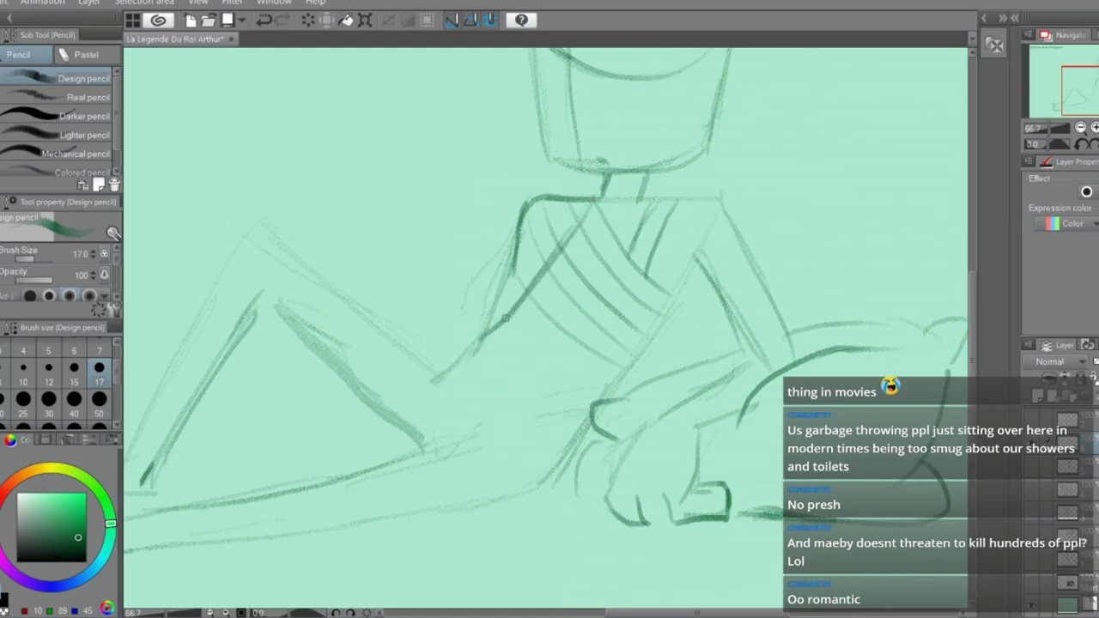
pyautogui.hotkey('ctrl', 'z')
# Draw the garment's diagonal edge from the neck to the waist, the shoulder outline beside the cushion and a curved waistline
pyautogui.moveTo(657, 210); pyautogui.dragTo(475, 350)
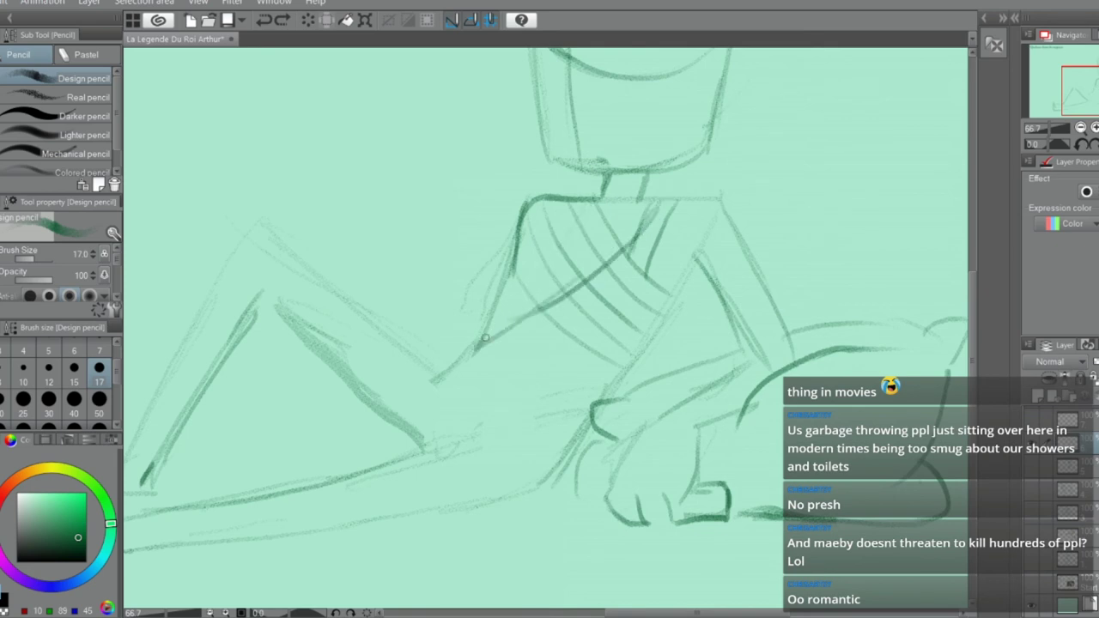
pyautogui.moveTo(649, 199)
pyautogui.mouseDown()
pyautogui.moveTo(711, 199)
pyautogui.moveTo(757, 222)
pyautogui.moveTo(764, 266)
pyautogui.moveTo(734, 305)
pyautogui.mouseUp()
pyautogui.moveTo(671, 358); pyautogui.dragTo(586, 397)
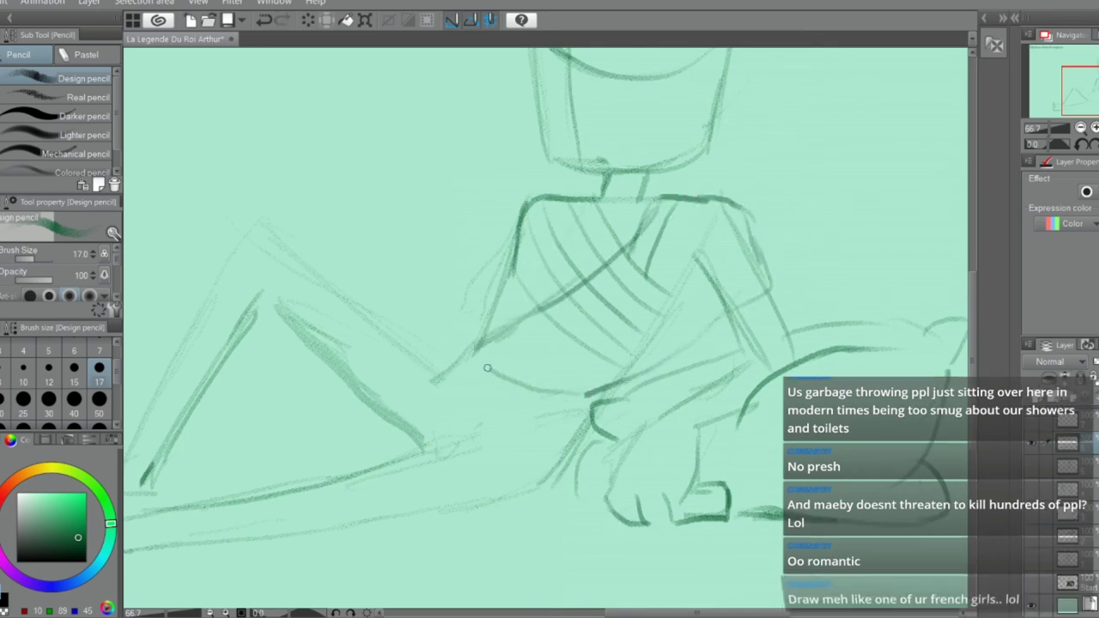
pyautogui.moveTo(463, 350); pyautogui.dragTo(590, 399)
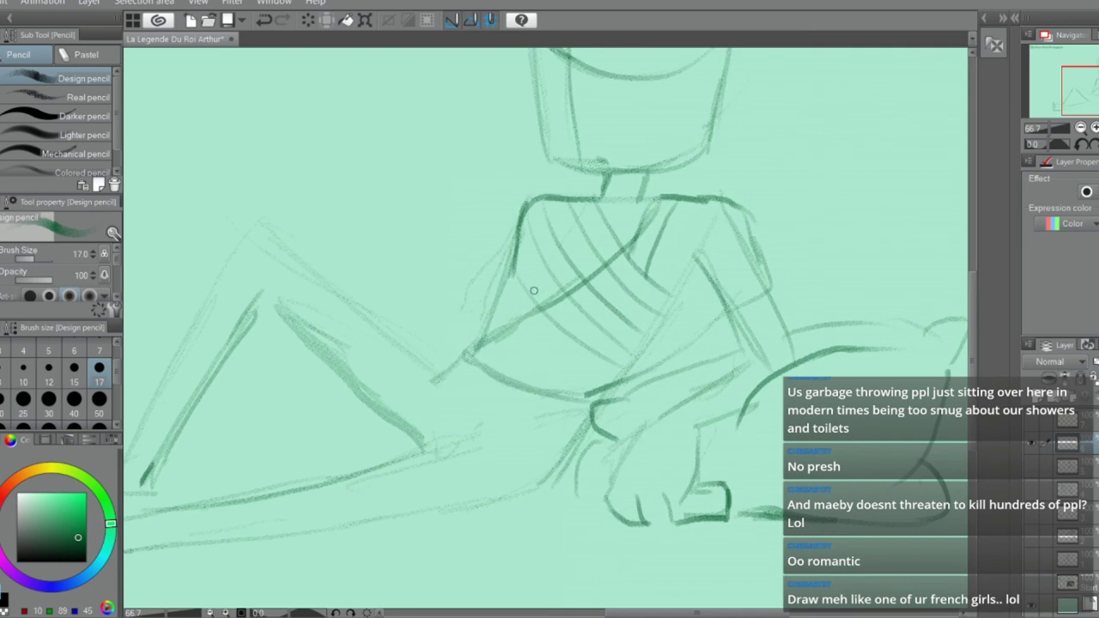
# Erase the chest and arm lines beneath the draped garment and outline a short, rounded sleeve on the shoulder beside the cushion
pyautogui.press('e')
pyautogui.moveTo(635, 301)
pyautogui.mouseDown()
pyautogui.moveTo(657, 272)
pyautogui.moveTo(620, 284)
pyautogui.moveTo(649, 245)
pyautogui.moveTo(662, 301)
pyautogui.moveTo(713, 282)
pyautogui.moveTo(725, 289)
pyautogui.mouseUp()
pyautogui.press('p')
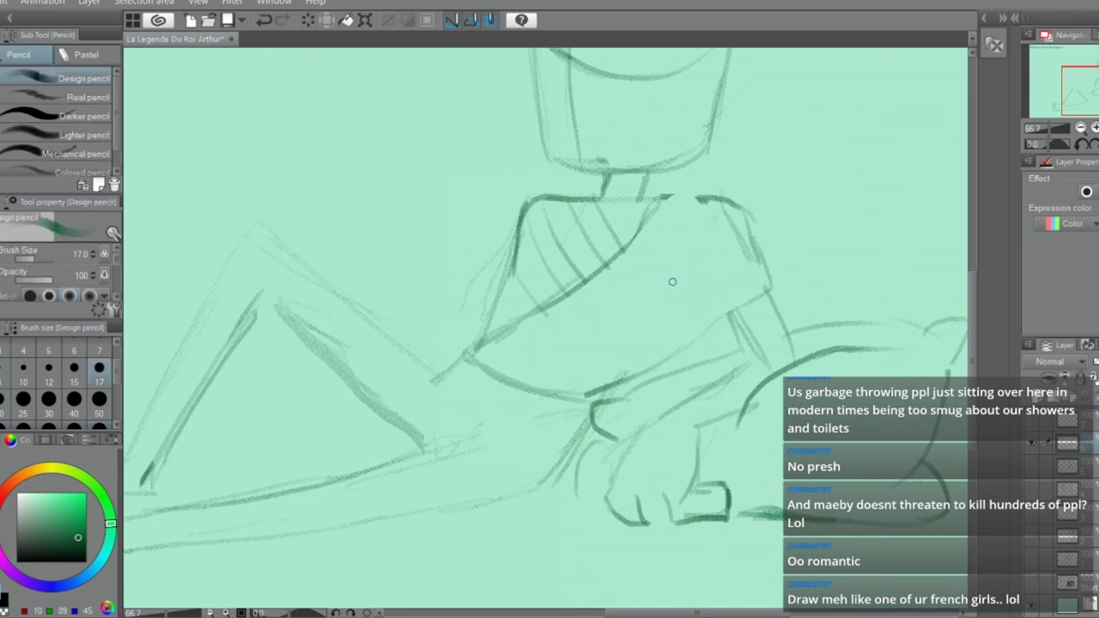
pyautogui.moveTo(699, 239); pyautogui.dragTo(719, 293)
pyautogui.hotkey('ctrl', 'z')
pyautogui.moveTo(698, 256); pyautogui.dragTo(710, 311)
pyautogui.moveTo(706, 275)
pyautogui.mouseDown()
pyautogui.moveTo(734, 318)
pyautogui.moveTo(742, 211)
pyautogui.moveTo(697, 199)
pyautogui.mouseUp()
# Draw the belt's lower edge below the waistline and sketch a curved hem across the thigh of the bent leg
pyautogui.moveTo(686, 345); pyautogui.dragTo(584, 396)
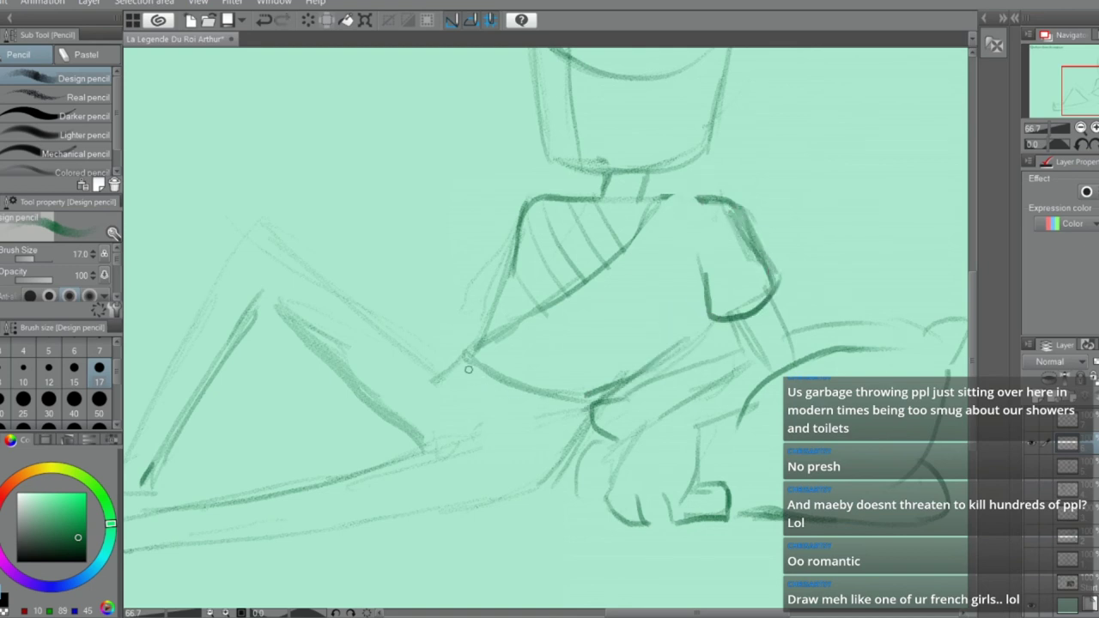
pyautogui.moveTo(472, 345)
pyautogui.mouseDown()
pyautogui.moveTo(439, 369)
pyautogui.moveTo(498, 403)
pyautogui.moveTo(600, 426)
pyautogui.moveTo(592, 415)
pyautogui.mouseUp()
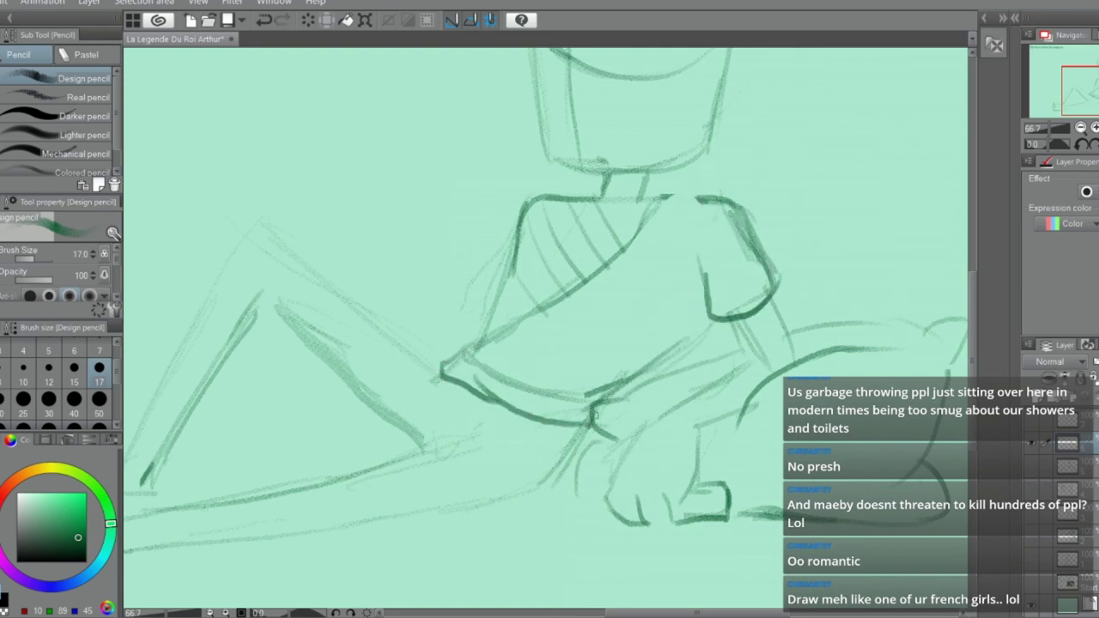
pyautogui.moveTo(487, 421); pyautogui.dragTo(430, 454)
pyautogui.moveTo(335, 505); pyautogui.dragTo(467, 431)
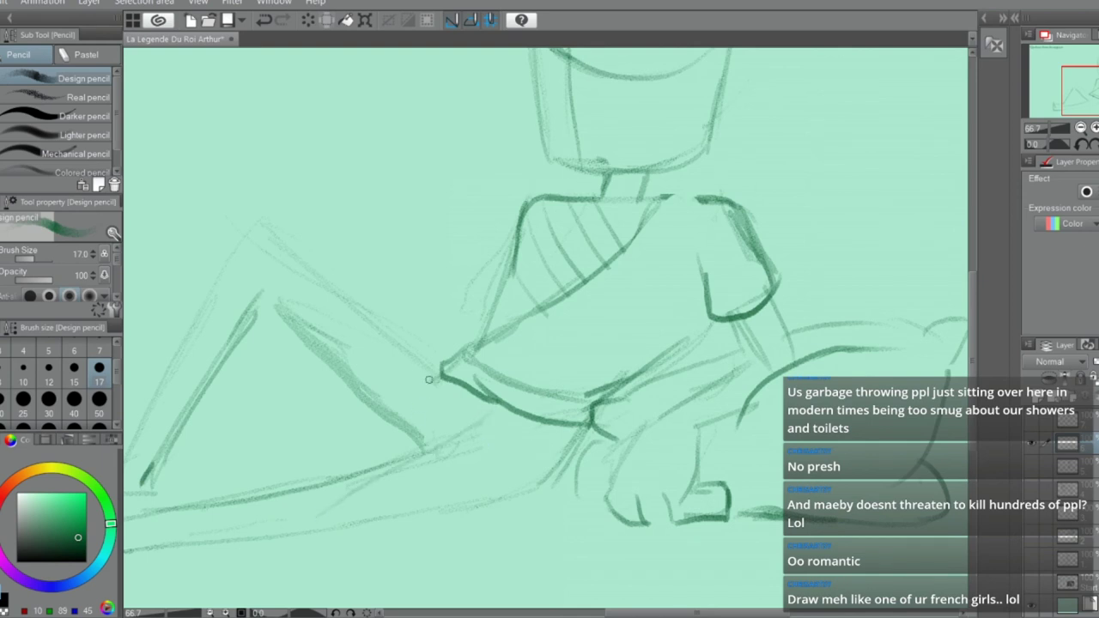
pyautogui.moveTo(439, 369)
pyautogui.mouseDown()
pyautogui.moveTo(397, 342)
pyautogui.moveTo(364, 413)
pyautogui.mouseUp()
pyautogui.moveTo(380, 357)
pyautogui.mouseDown()
pyautogui.moveTo(374, 441)
pyautogui.moveTo(384, 459)
pyautogui.mouseUp()
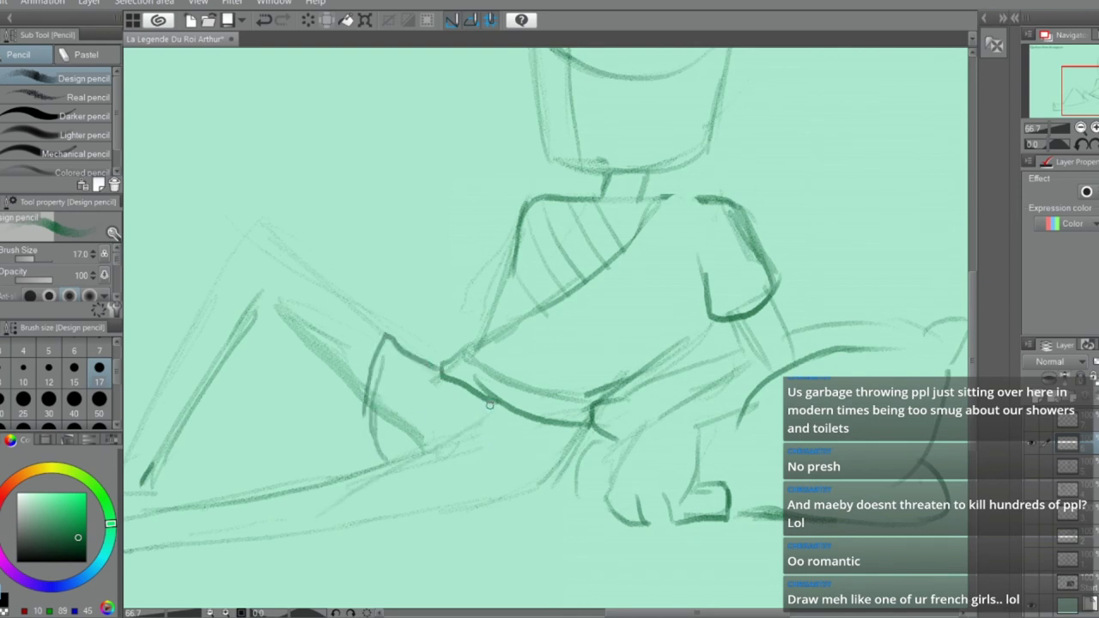
pyautogui.moveTo(487, 407); pyautogui.dragTo(305, 490)
pyautogui.scroll(-2, 435, 420)
pyautogui.scroll(-1, 389, 428)
pyautogui.scroll(2, 258, 450)
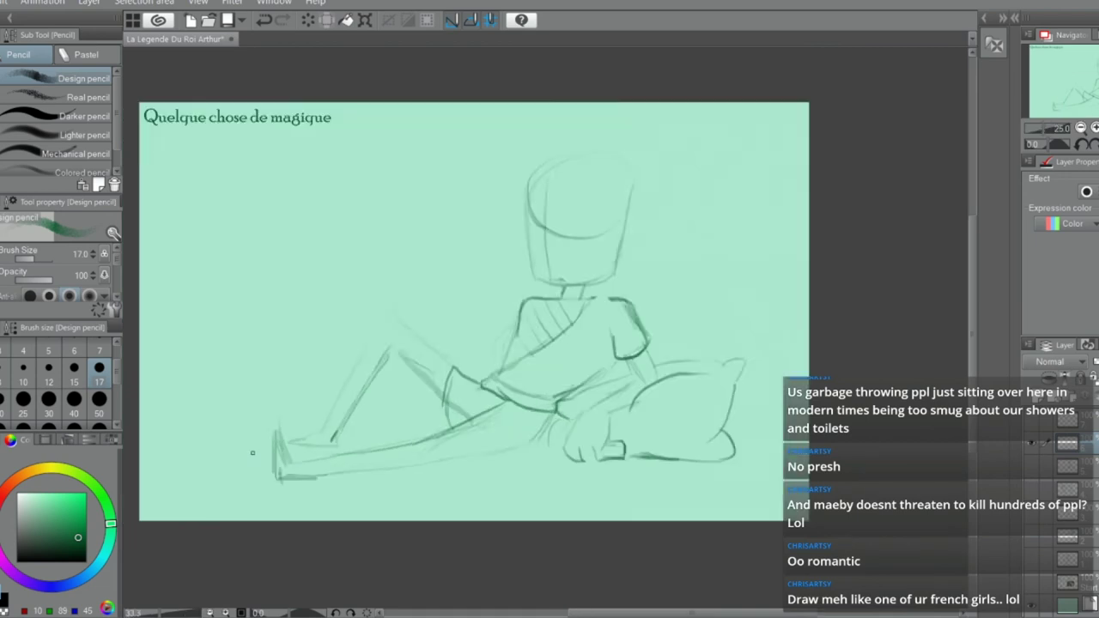
pyautogui.hotkey('ctrl', 'z')
pyautogui.moveTo(642, 384)
pyautogui.mouseDown()
pyautogui.moveTo(451, 427)
pyautogui.moveTo(436, 525)
pyautogui.mouseUp()
pyautogui.moveTo(455, 519); pyautogui.dragTo(597, 477)
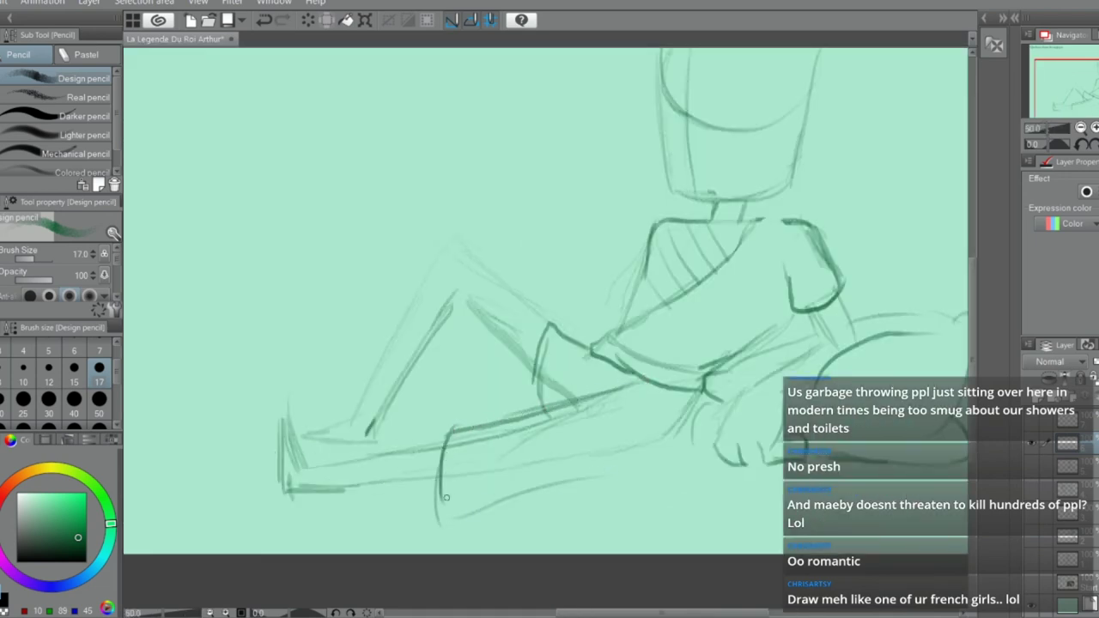
pyautogui.hotkey('ctrl', 'z')
pyautogui.hotkey('ctrl', 'z')
pyautogui.hotkey('ctrl', 'z')
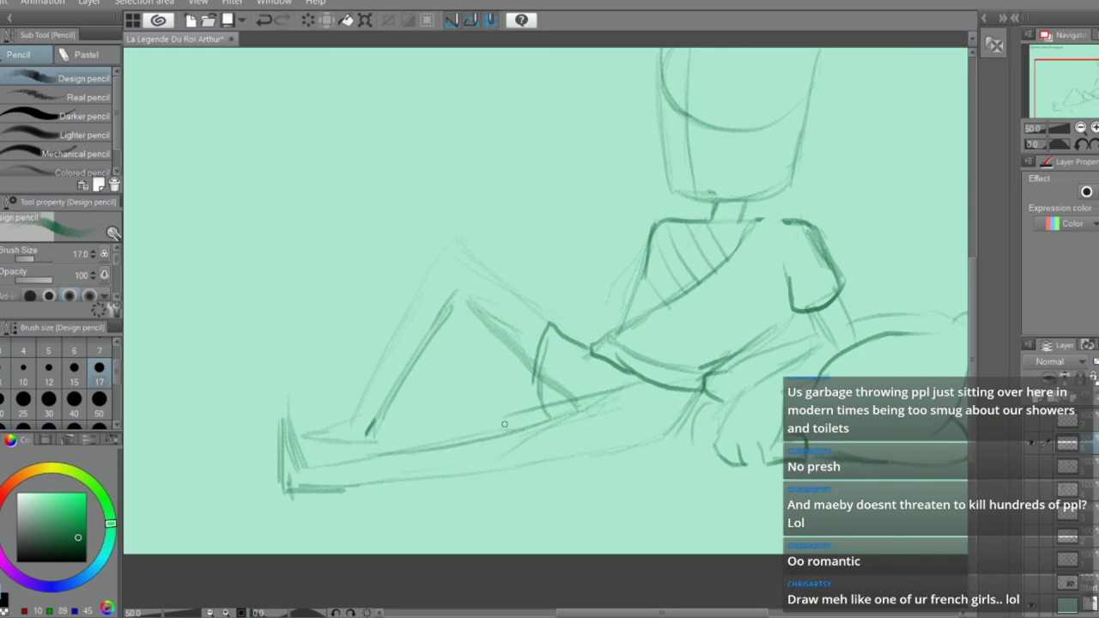
# Draw the skirt's upper edge along the extended leg and a curved hem across its shin
pyautogui.moveTo(611, 388)
pyautogui.mouseDown()
pyautogui.moveTo(464, 438)
pyautogui.moveTo(398, 447)
pyautogui.moveTo(396, 514)
pyautogui.moveTo(438, 523)
pyautogui.moveTo(563, 487)
pyautogui.mouseUp()
pyautogui.hotkey('ctrl', 'z')
pyautogui.moveTo(657, 429); pyautogui.dragTo(650, 448)
pyautogui.moveTo(695, 395); pyautogui.dragTo(673, 458)
pyautogui.moveTo(691, 400)
pyautogui.mouseDown()
pyautogui.moveTo(682, 455)
pyautogui.moveTo(658, 460)
pyautogui.mouseUp()
pyautogui.hotkey('ctrl', 'z')
pyautogui.hotkey('ctrl', 'z')
pyautogui.hotkey('ctrl', 'z')
pyautogui.hotkey('ctrl', 'z')
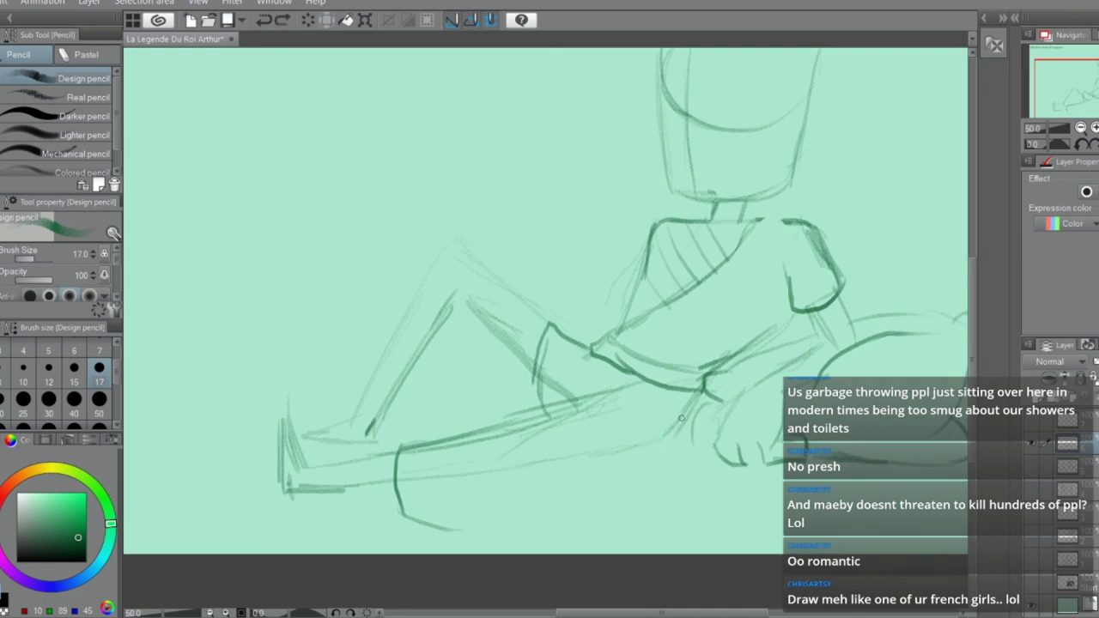
# Draw the skirt's lower edge curving down from the hip and extend the hem to the bottom of the picture
pyautogui.moveTo(697, 398); pyautogui.dragTo(600, 531)
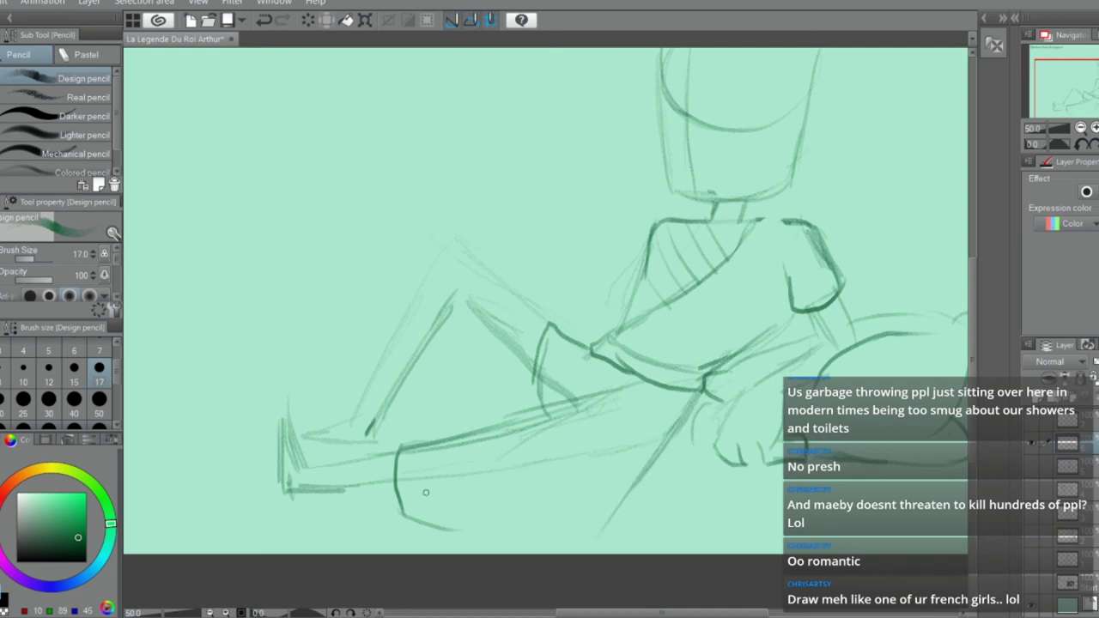
pyautogui.moveTo(433, 525); pyautogui.dragTo(442, 536)
pyautogui.moveTo(702, 402)
pyautogui.mouseDown()
pyautogui.moveTo(666, 438)
pyautogui.moveTo(637, 446)
pyautogui.moveTo(671, 429)
pyautogui.moveTo(630, 479)
pyautogui.moveTo(513, 552)
pyautogui.mouseUp()
pyautogui.moveTo(592, 485); pyautogui.dragTo(506, 554)
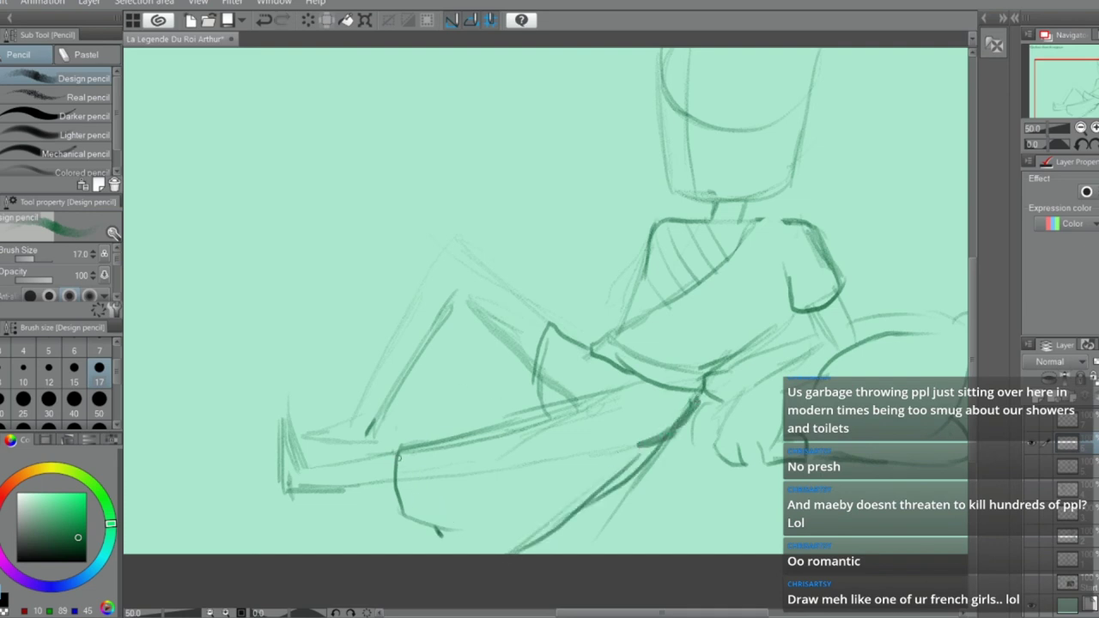
pyautogui.moveTo(397, 470); pyautogui.dragTo(426, 552)
# Erase the leg construction lines inside the skirt and add a short fold line below the hip
pyautogui.press('e')
pyautogui.moveTo(400, 507)
pyautogui.mouseDown()
pyautogui.moveTo(424, 553)
pyautogui.moveTo(466, 515)
pyautogui.mouseUp()
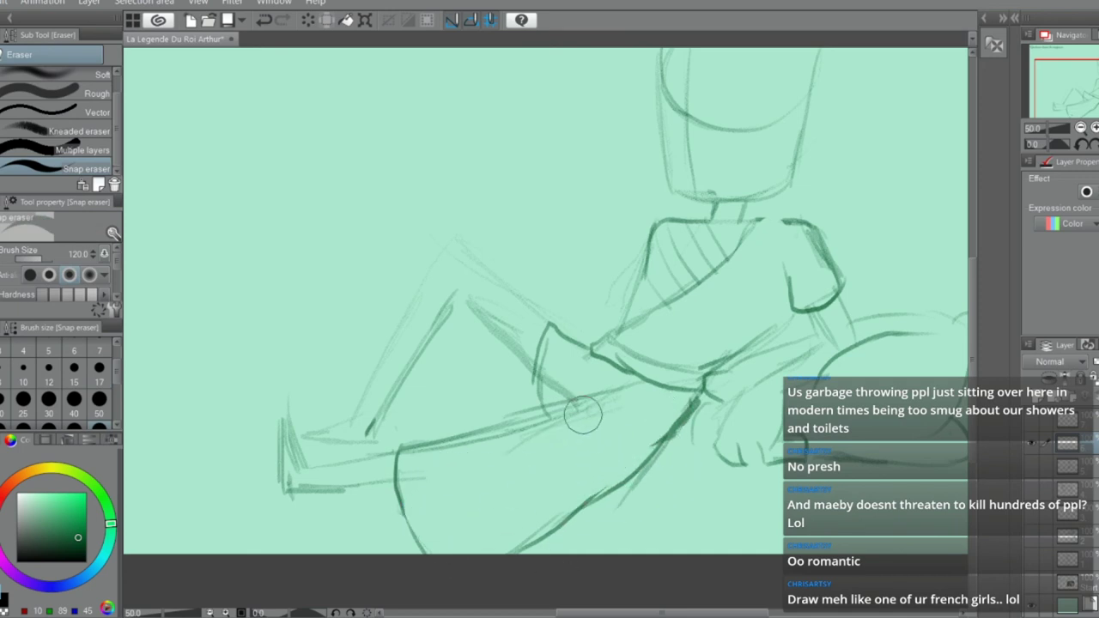
pyautogui.moveTo(583, 415); pyautogui.dragTo(529, 441)
pyautogui.press('p')
pyautogui.moveTo(658, 439); pyautogui.dragTo(622, 446)
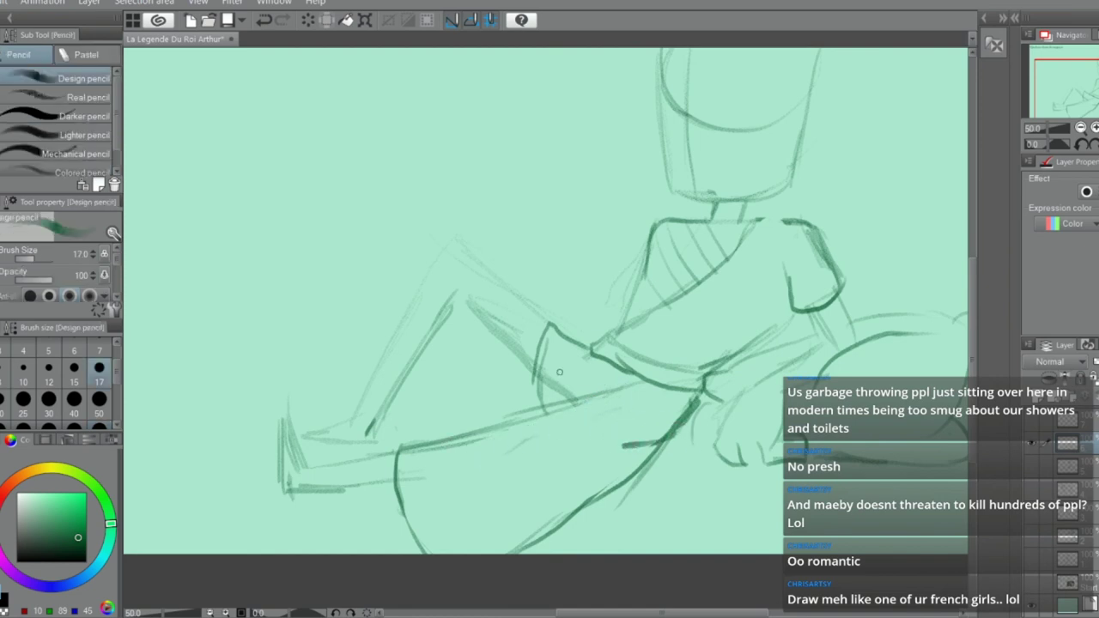
# Darken both thigh lines of the bent leg and draw a wide cuff around its shin below the knee
pyautogui.moveTo(465, 246); pyautogui.dragTo(547, 325)
pyautogui.moveTo(468, 302); pyautogui.dragTo(524, 362)
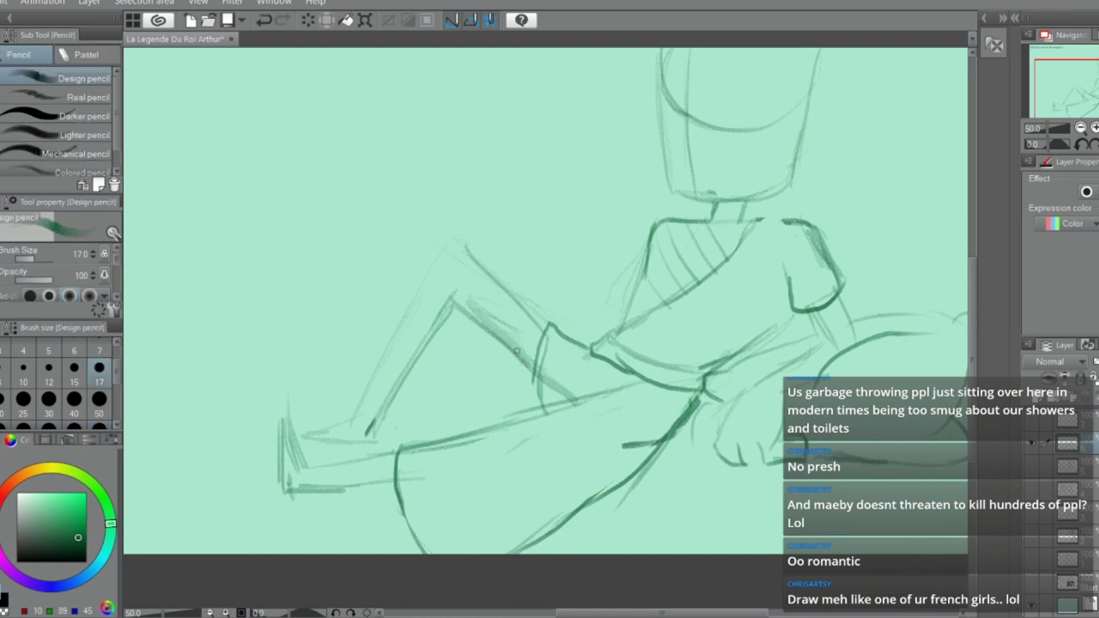
pyautogui.moveTo(458, 248); pyautogui.dragTo(542, 323)
pyautogui.moveTo(453, 293); pyautogui.dragTo(530, 357)
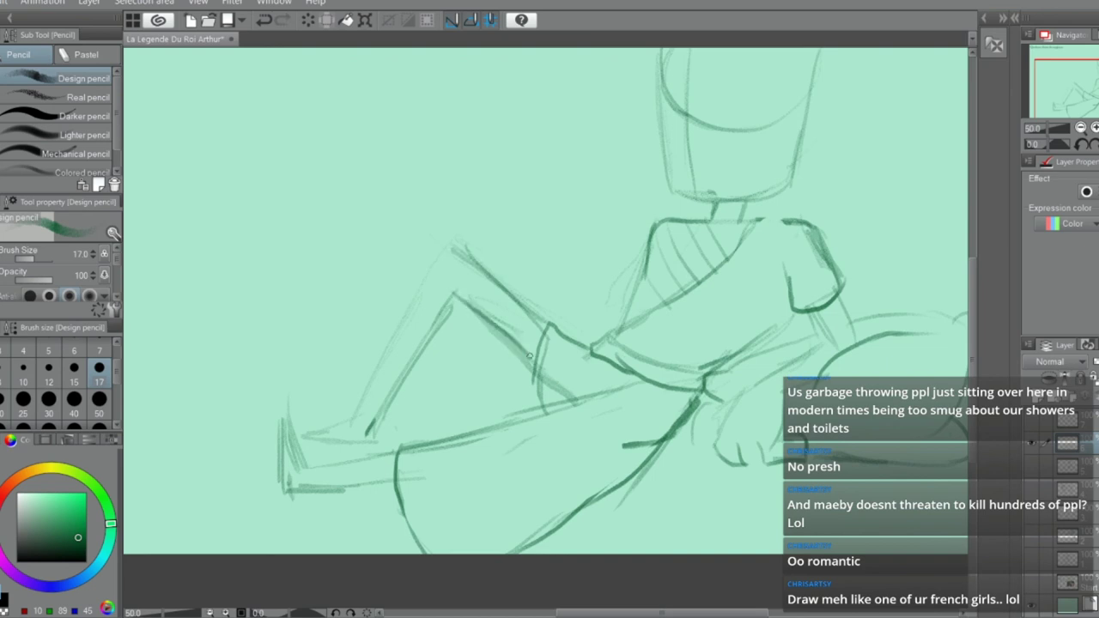
pyautogui.moveTo(397, 314); pyautogui.dragTo(446, 346)
pyautogui.moveTo(403, 307)
pyautogui.mouseDown()
pyautogui.moveTo(376, 344)
pyautogui.moveTo(438, 367)
pyautogui.moveTo(352, 419)
pyautogui.mouseUp()
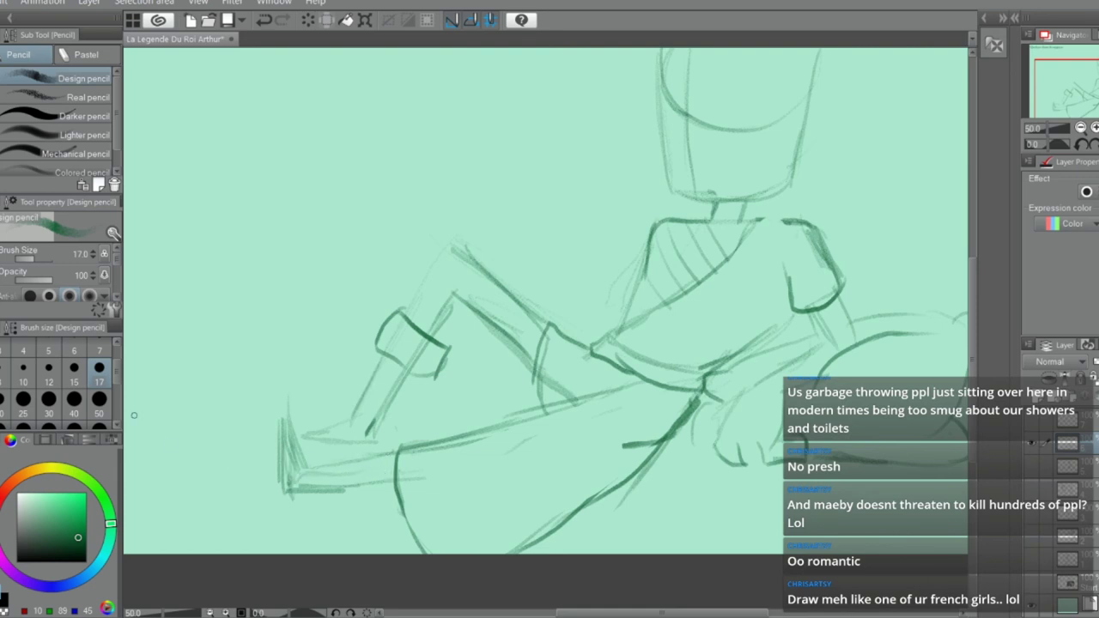
# Shade both lower legs with the pencil at size 50 and erase the stray thigh lines inside the hem
pyautogui.click(100, 398)
pyautogui.moveTo(283, 476); pyautogui.dragTo(395, 468)
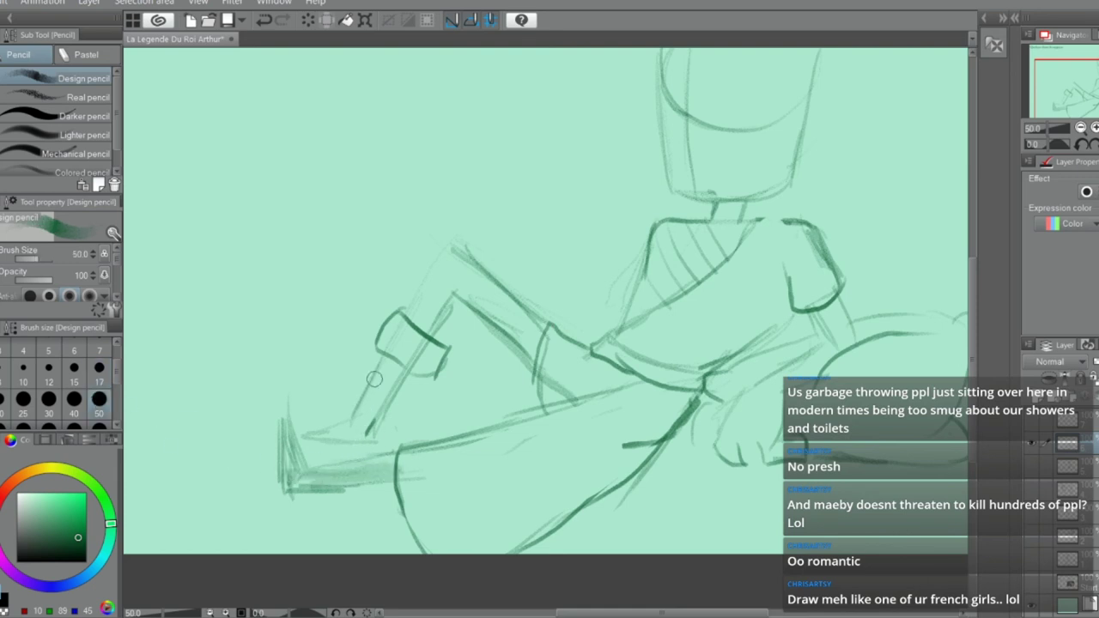
pyautogui.moveTo(374, 378)
pyautogui.mouseDown()
pyautogui.moveTo(377, 408)
pyautogui.moveTo(355, 434)
pyautogui.mouseUp()
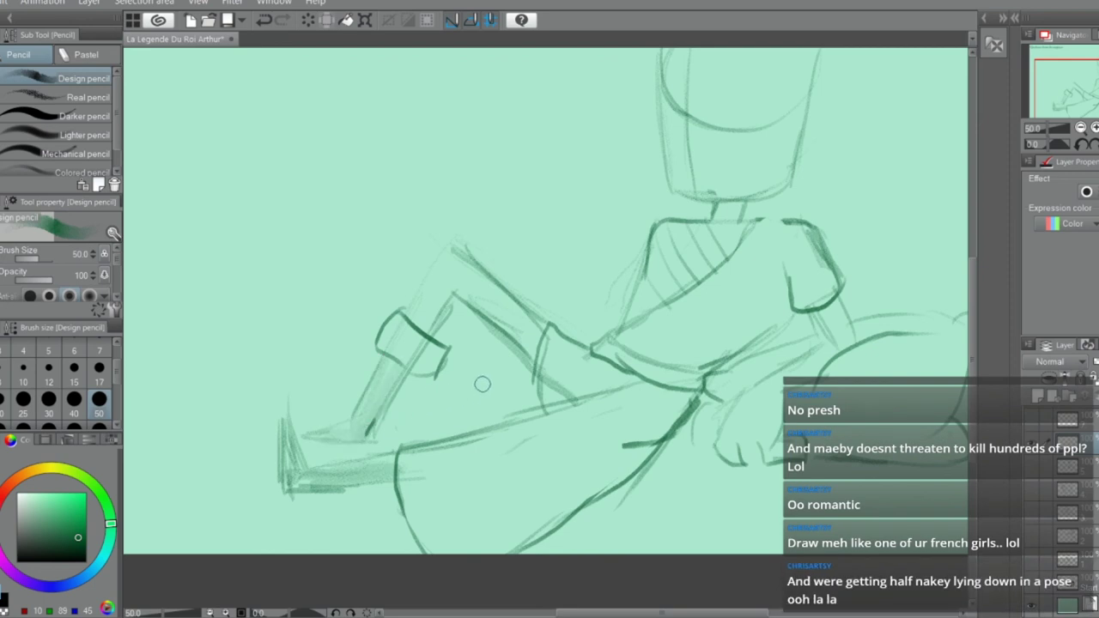
pyautogui.press('e')
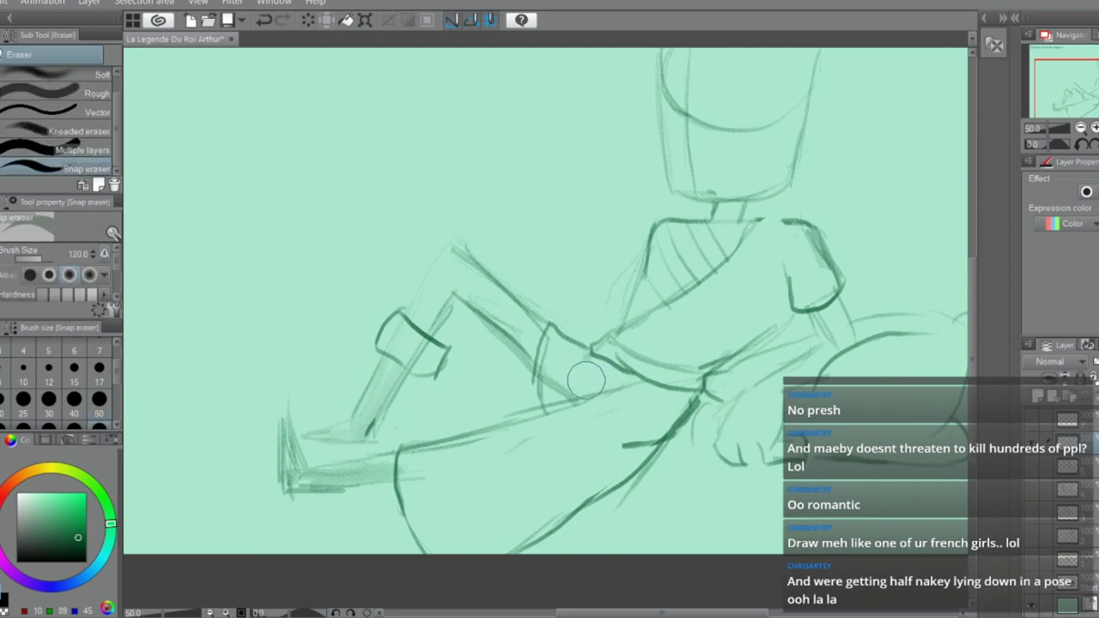
pyautogui.press('p')
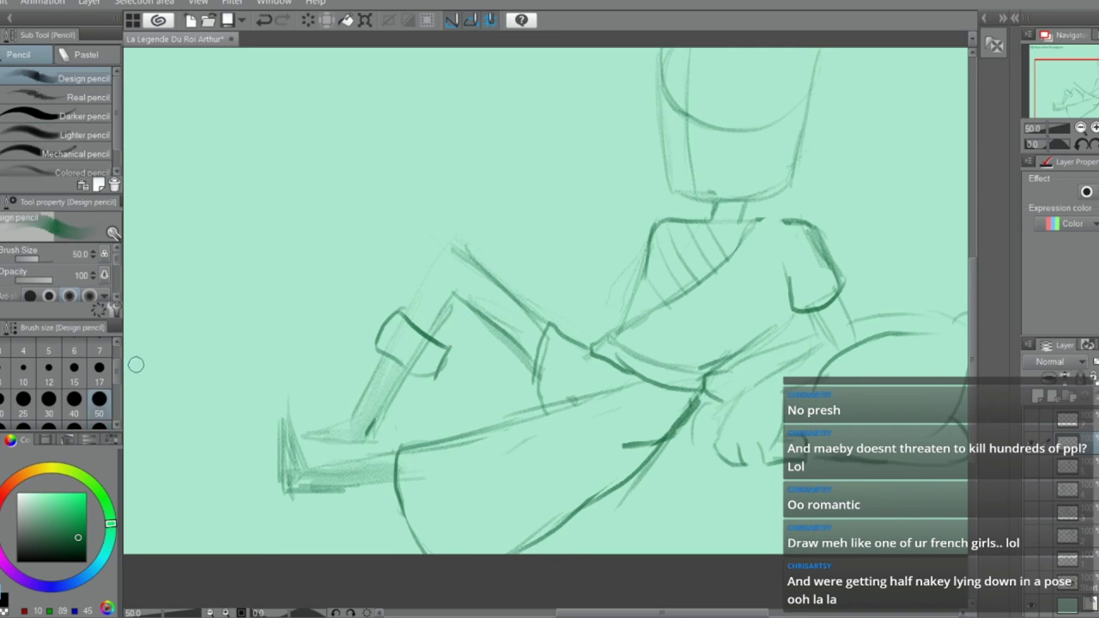
# Draw the front arm extending from the shoulder and bending upward at the elbow, using the pencil at size 17
pyautogui.moveTo(661, 230); pyautogui.dragTo(566, 273)
pyautogui.moveTo(515, 196); pyautogui.dragTo(565, 274)
pyautogui.moveTo(494, 226)
pyautogui.mouseDown()
pyautogui.moveTo(554, 296)
pyautogui.moveTo(570, 277)
pyautogui.moveTo(627, 278)
pyautogui.moveTo(573, 292)
pyautogui.mouseUp()
pyautogui.moveTo(639, 270)
pyautogui.mouseDown()
pyautogui.moveTo(599, 294)
pyautogui.moveTo(559, 294)
pyautogui.mouseUp()
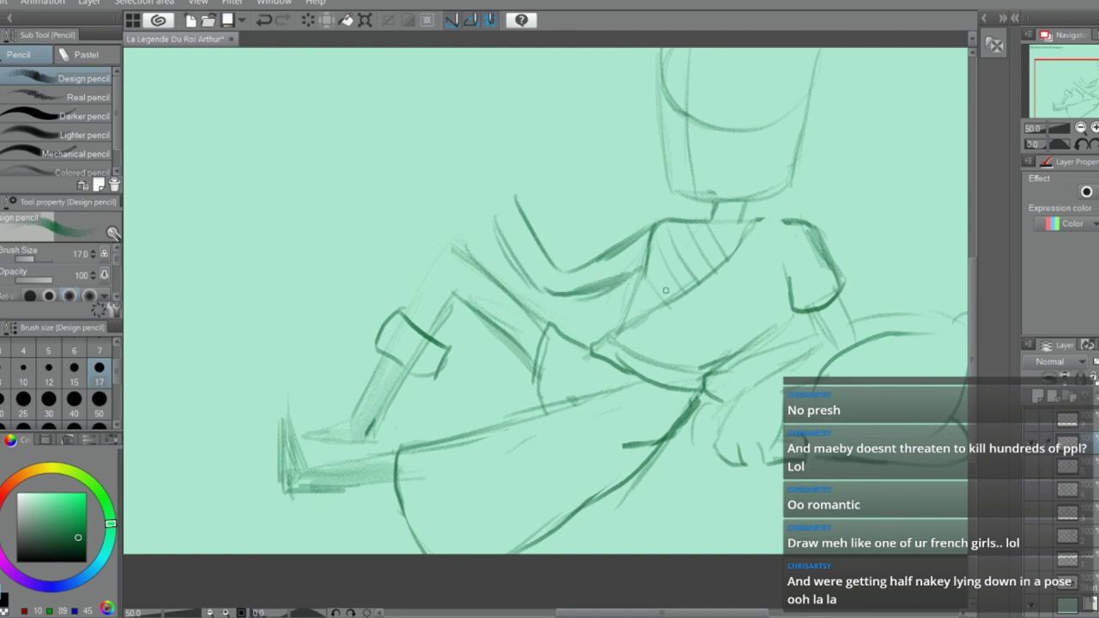
pyautogui.moveTo(491, 203)
pyautogui.mouseDown()
pyautogui.moveTo(533, 264)
pyautogui.moveTo(486, 211)
pyautogui.moveTo(545, 295)
pyautogui.mouseUp()
# Shade the cuff on the bent leg with the pencil at size 50
pyautogui.press('e')
pyautogui.scroll(-2, 656, 275)
pyautogui.scroll(1, 769, 193)
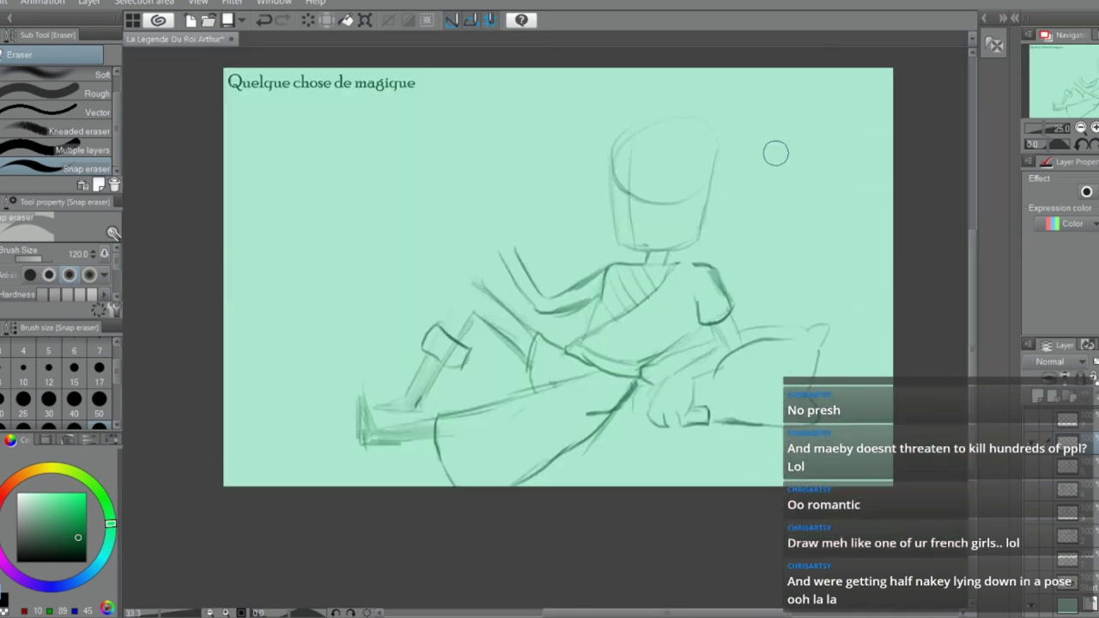
pyautogui.scroll(1, 579, 253)
pyautogui.press('p')
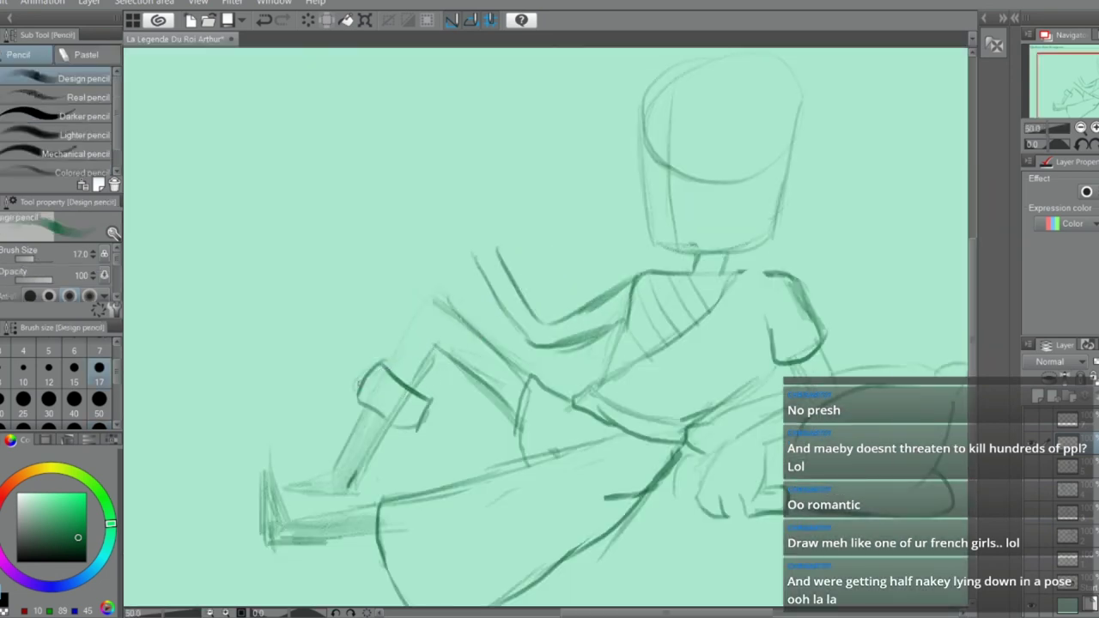
pyautogui.click(100, 399)
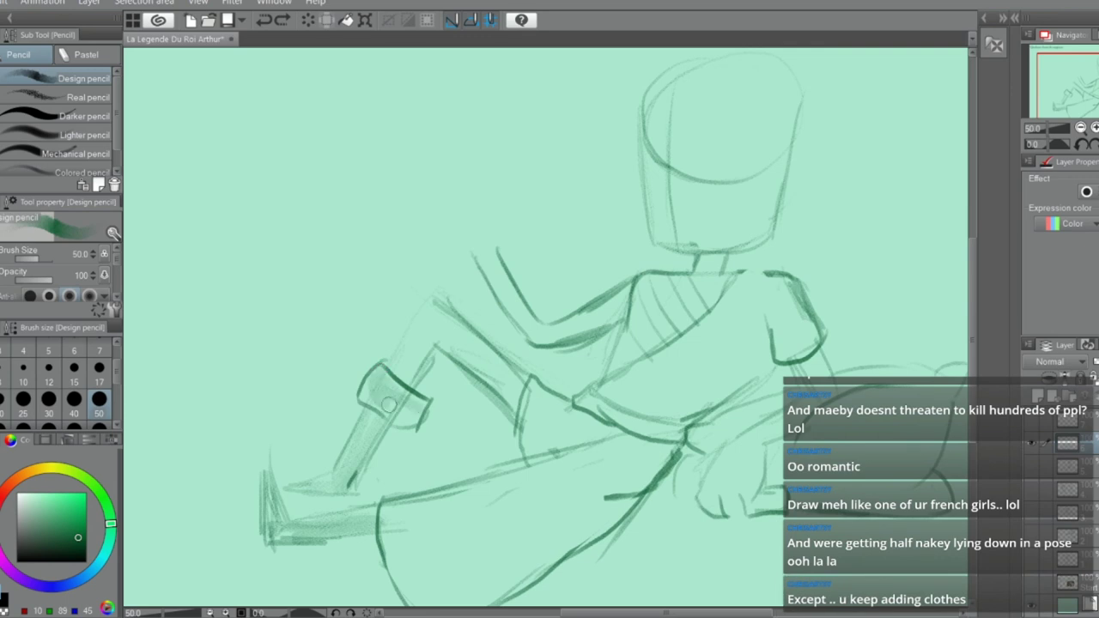
pyautogui.moveTo(388, 403); pyautogui.dragTo(409, 411)
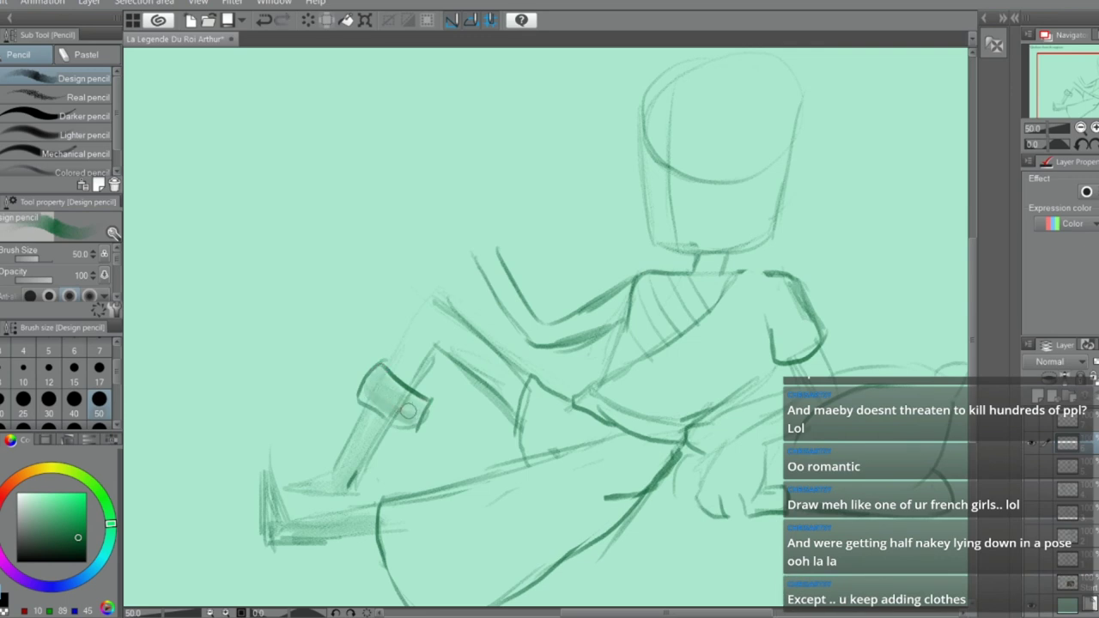
# Draw a rounded ear with an inner fold on the cushion side of the head, using the pencil at size 17
pyautogui.click(100, 367)
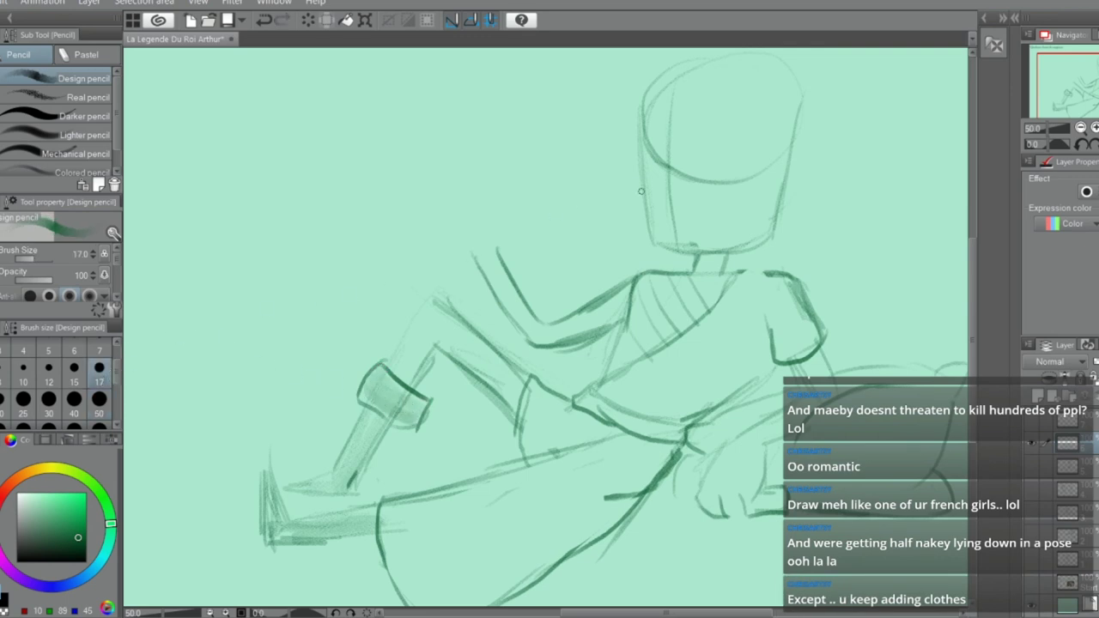
pyautogui.moveTo(672, 138); pyautogui.dragTo(660, 206)
pyautogui.hotkey('ctrl', 'z')
pyautogui.moveTo(971, 275); pyautogui.dragTo(971, 252)
pyautogui.scroll(1, 860, 211)
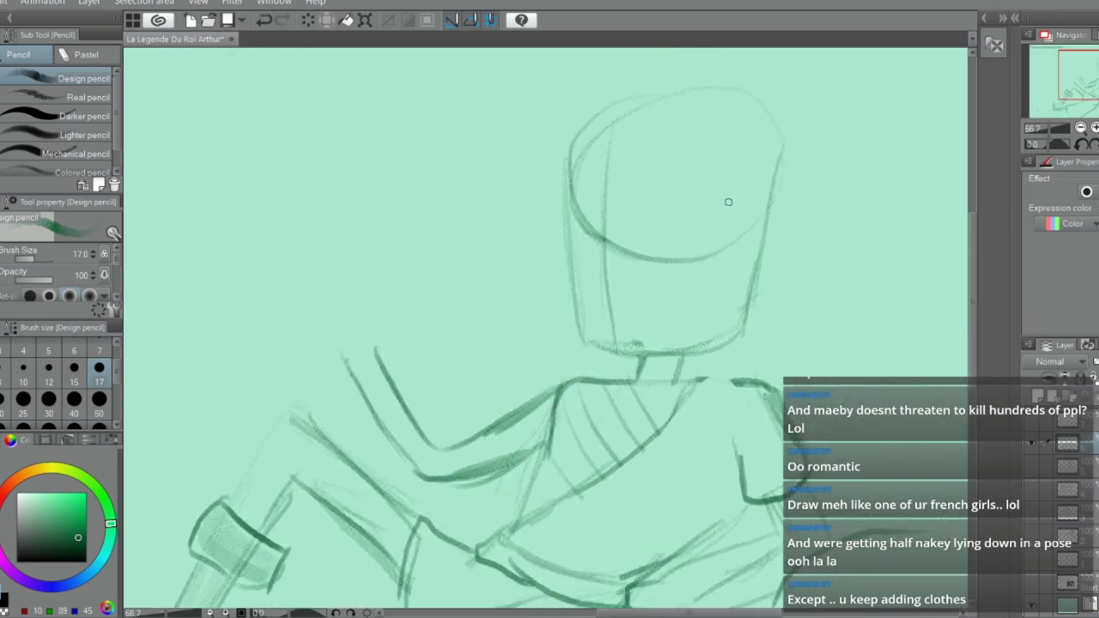
pyautogui.moveTo(729, 191); pyautogui.dragTo(722, 277)
pyautogui.hotkey('ctrl', 'z')
pyautogui.moveTo(728, 191); pyautogui.dragTo(721, 279)
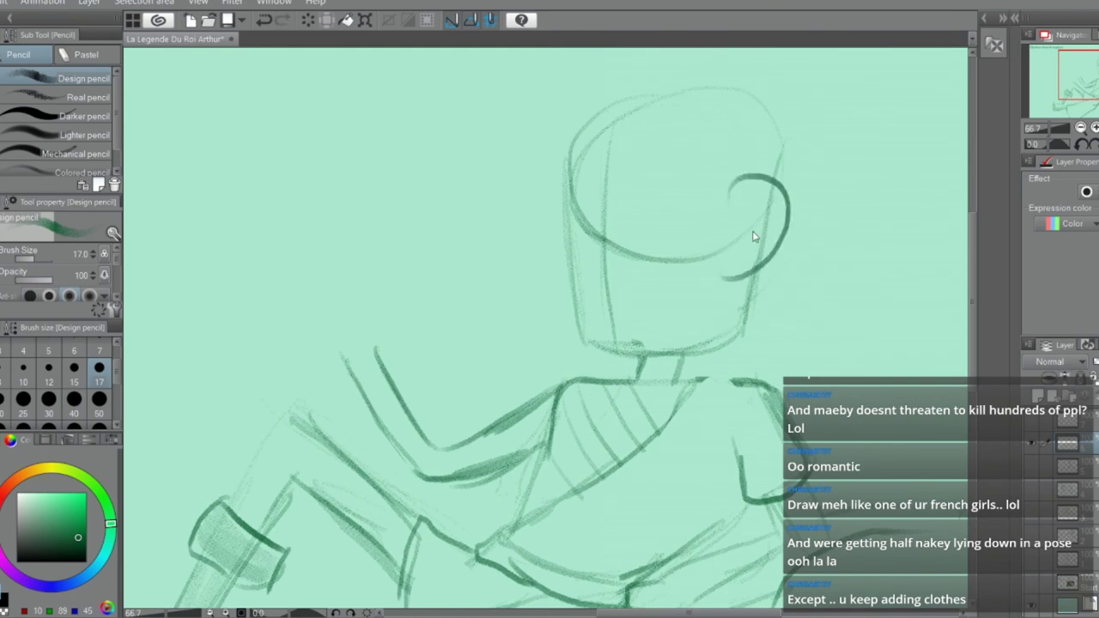
pyautogui.hotkey('ctrl', 'z')
pyautogui.moveTo(732, 183); pyautogui.dragTo(728, 279)
pyautogui.moveTo(766, 203); pyautogui.dragTo(755, 252)
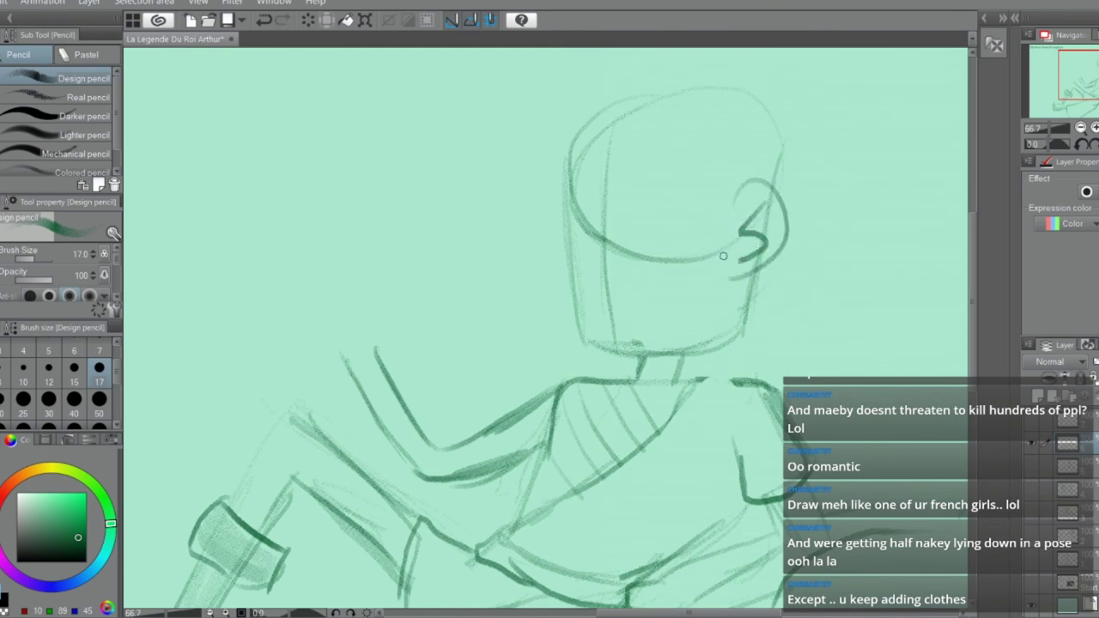
pyautogui.moveTo(971, 324); pyautogui.dragTo(970, 365)
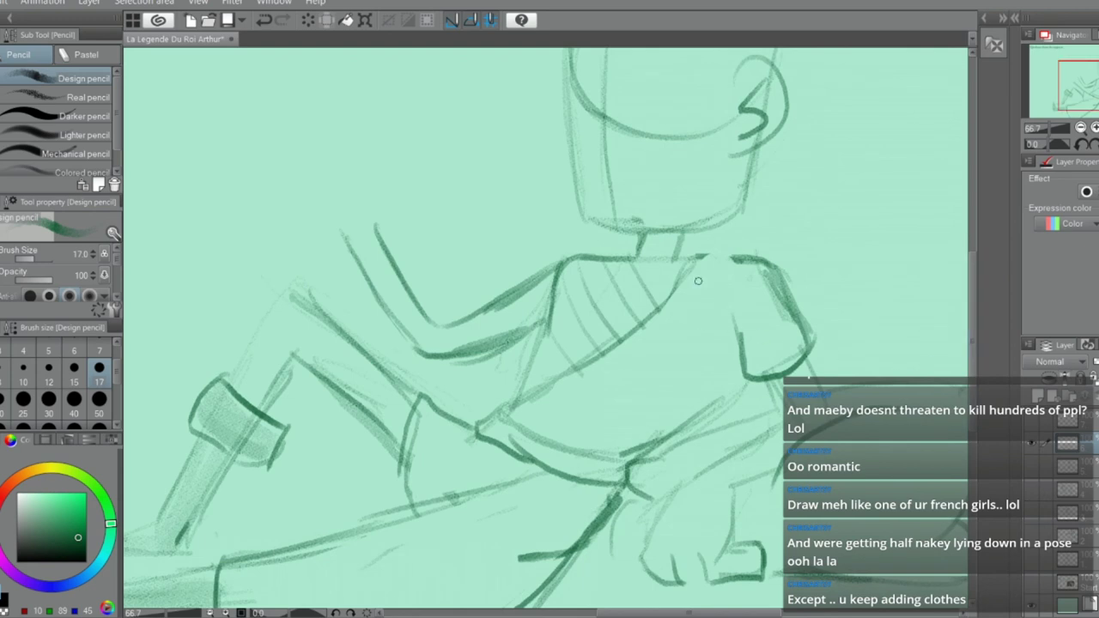
# Replace the diagonal neckline with long parallel cloth folds across the torso and a V-shaped collar, using the pencil at size 17
pyautogui.press('e')
pyautogui.moveTo(678, 294)
pyautogui.mouseDown()
pyautogui.moveTo(583, 373)
pyautogui.moveTo(562, 373)
pyautogui.moveTo(549, 394)
pyautogui.moveTo(654, 324)
pyautogui.mouseUp()
pyautogui.press('p')
pyautogui.moveTo(572, 314); pyautogui.dragTo(632, 429)
pyautogui.moveTo(575, 290)
pyautogui.mouseDown()
pyautogui.moveTo(672, 436)
pyautogui.moveTo(594, 297)
pyautogui.moveTo(662, 403)
pyautogui.mouseUp()
pyautogui.moveTo(600, 263)
pyautogui.mouseDown()
pyautogui.moveTo(657, 364)
pyautogui.moveTo(700, 413)
pyautogui.moveTo(712, 397)
pyautogui.mouseUp()
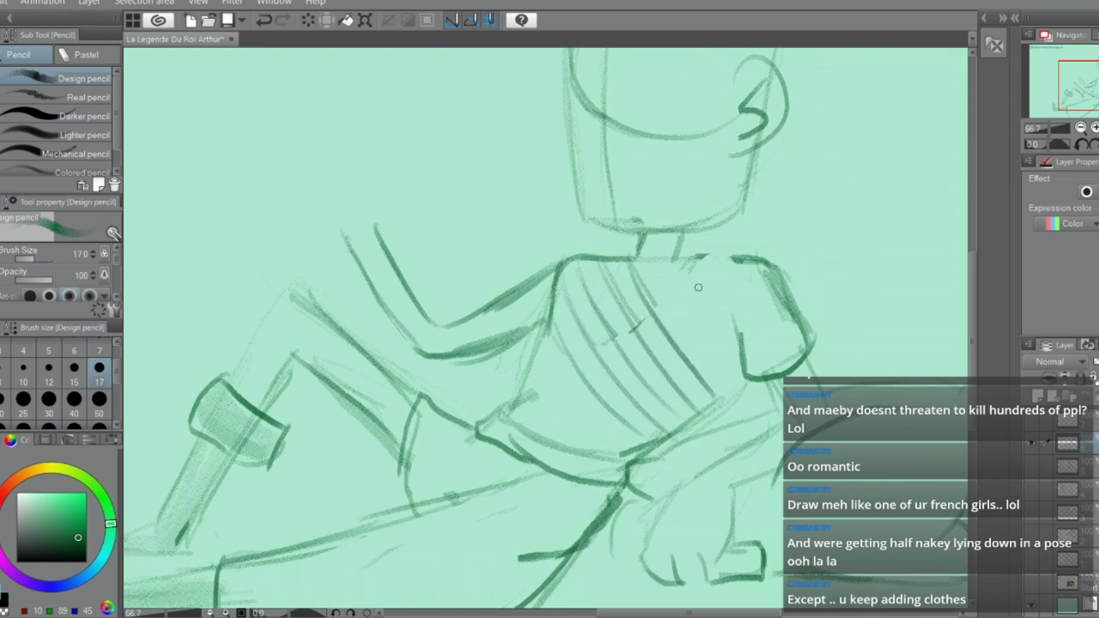
pyautogui.moveTo(692, 263); pyautogui.dragTo(666, 345)
pyautogui.moveTo(726, 252); pyautogui.dragTo(685, 357)
# Erase the short sleeve and redraw the back arm as a slim limb running down to the cushion, darkening the waist lines
pyautogui.press('e')
pyautogui.moveTo(756, 324)
pyautogui.mouseDown()
pyautogui.moveTo(735, 363)
pyautogui.moveTo(745, 359)
pyautogui.mouseUp()
pyautogui.press('p')
pyautogui.moveTo(728, 306)
pyautogui.mouseDown()
pyautogui.moveTo(796, 316)
pyautogui.moveTo(800, 387)
pyautogui.mouseUp()
pyautogui.press('e')
pyautogui.press('p')
pyautogui.moveTo(783, 302); pyautogui.dragTo(813, 403)
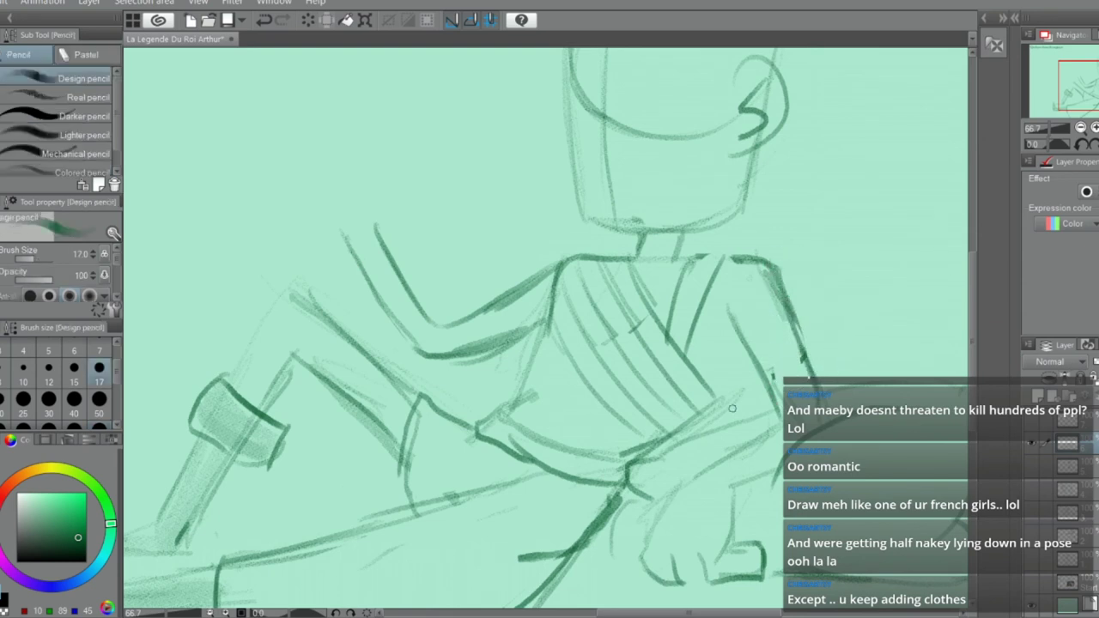
pyautogui.moveTo(753, 371); pyautogui.dragTo(687, 431)
pyautogui.moveTo(562, 307); pyautogui.dragTo(503, 419)
# Reshape the top of the skull and draw the sideburn and hairline in front of the ear with the pencil at size 17
pyautogui.scroll(-5, 556, 337)
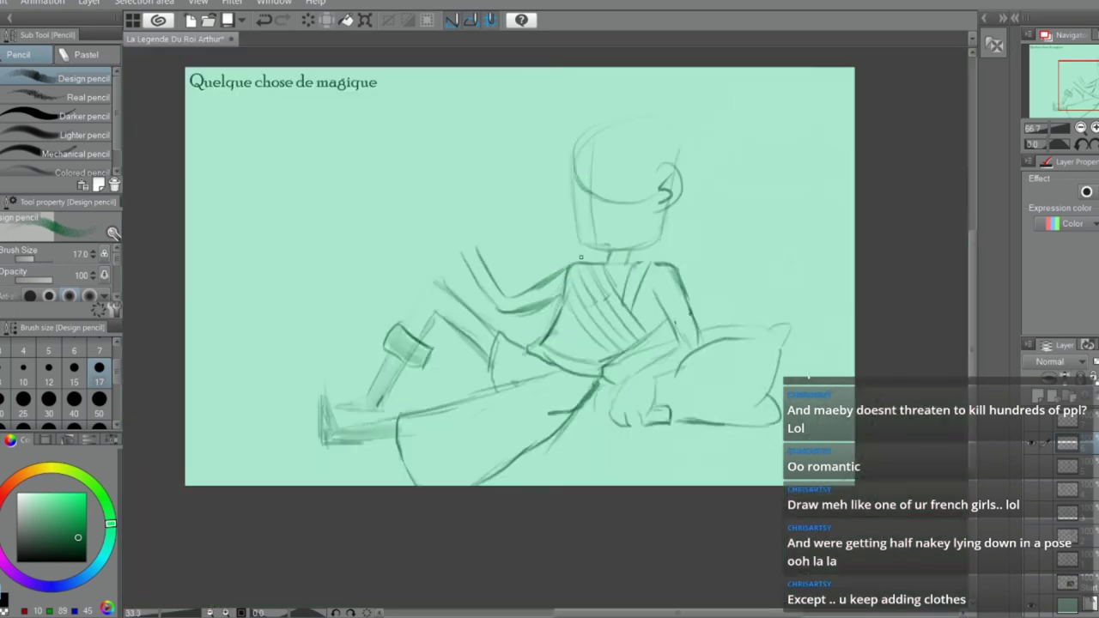
pyautogui.scroll(3, 527, 213)
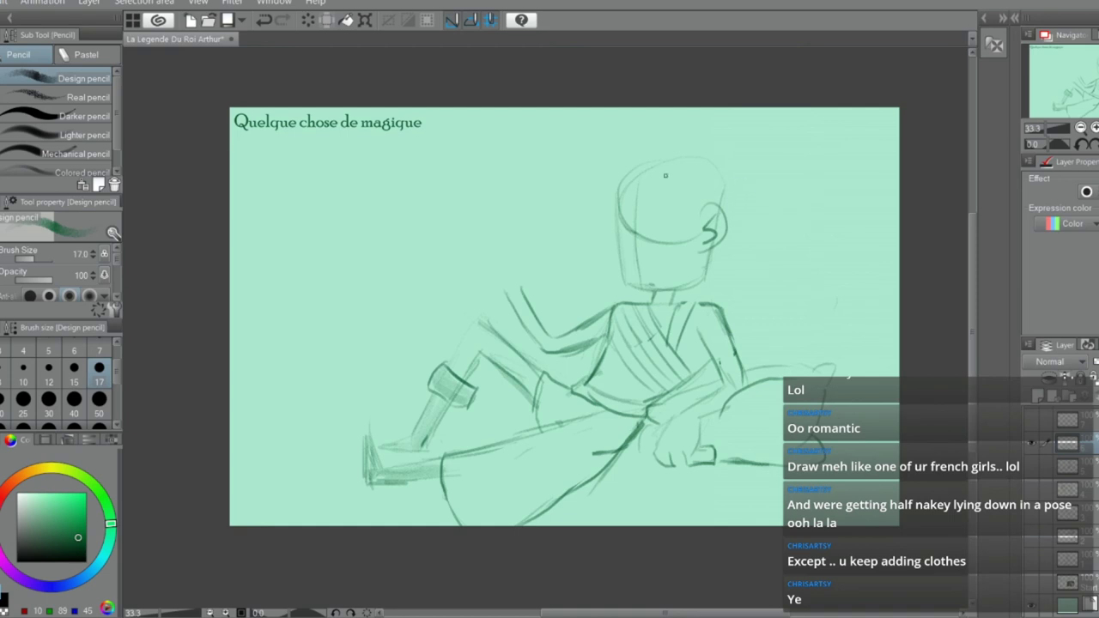
pyautogui.scroll(2, 705, 142)
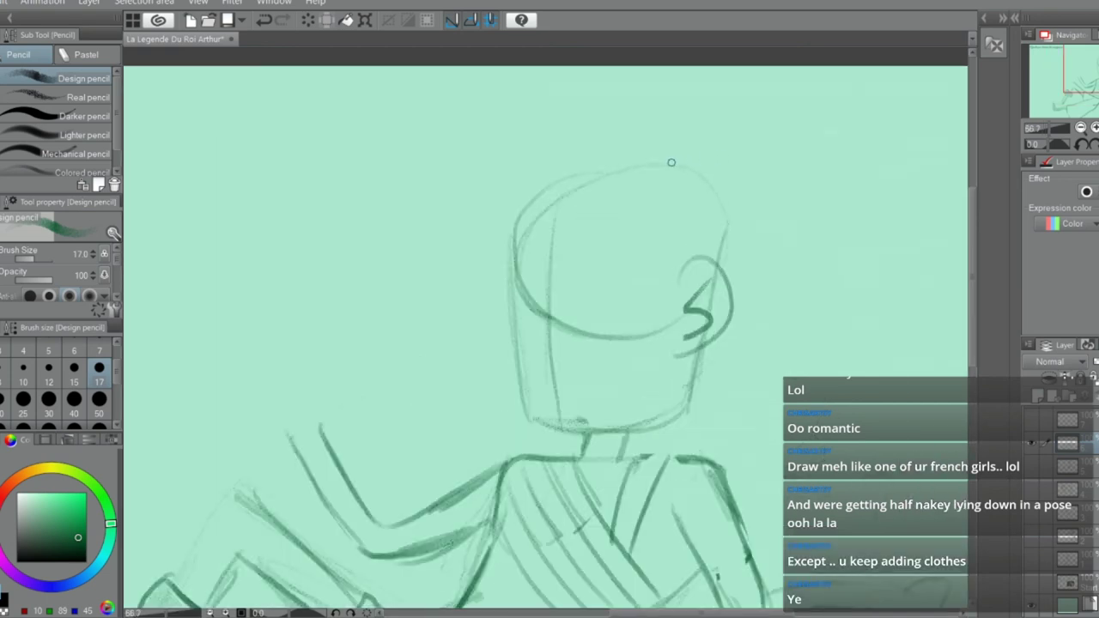
pyautogui.moveTo(519, 213); pyautogui.dragTo(641, 204)
pyautogui.hotkey('ctrl', 'z')
pyautogui.moveTo(513, 249)
pyautogui.mouseDown()
pyautogui.moveTo(533, 186)
pyautogui.moveTo(590, 174)
pyautogui.moveTo(700, 211)
pyautogui.moveTo(694, 188)
pyautogui.moveTo(713, 220)
pyautogui.moveTo(716, 260)
pyautogui.mouseUp()
pyautogui.press('e')
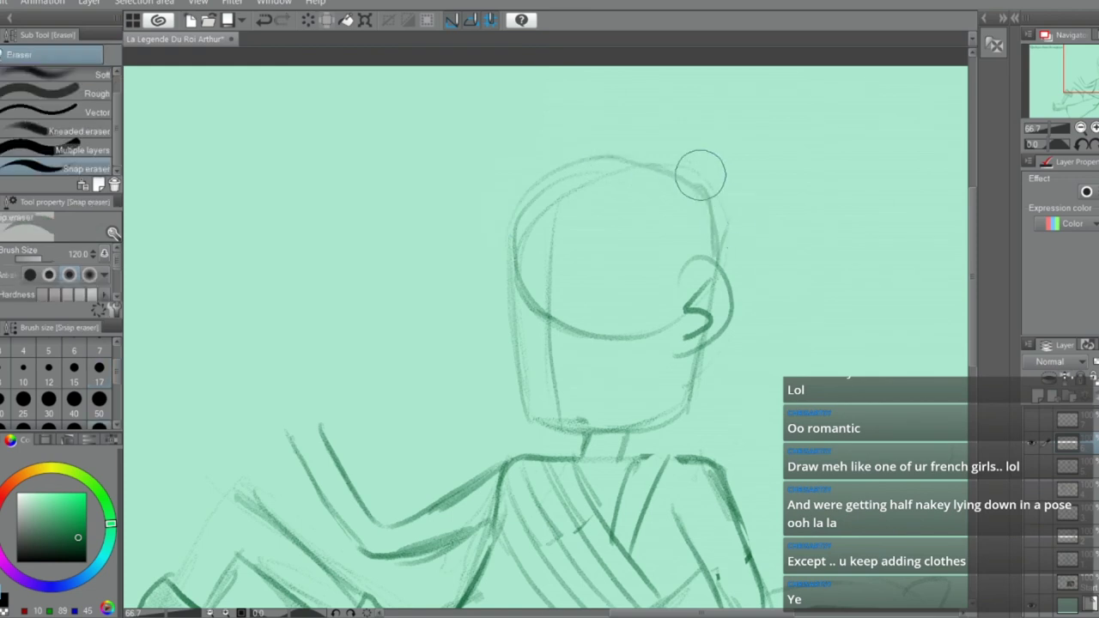
pyautogui.moveTo(698, 174); pyautogui.dragTo(735, 240)
pyautogui.press('p')
pyautogui.moveTo(654, 201)
pyautogui.mouseDown()
pyautogui.moveTo(670, 303)
pyautogui.moveTo(718, 259)
pyautogui.mouseUp()
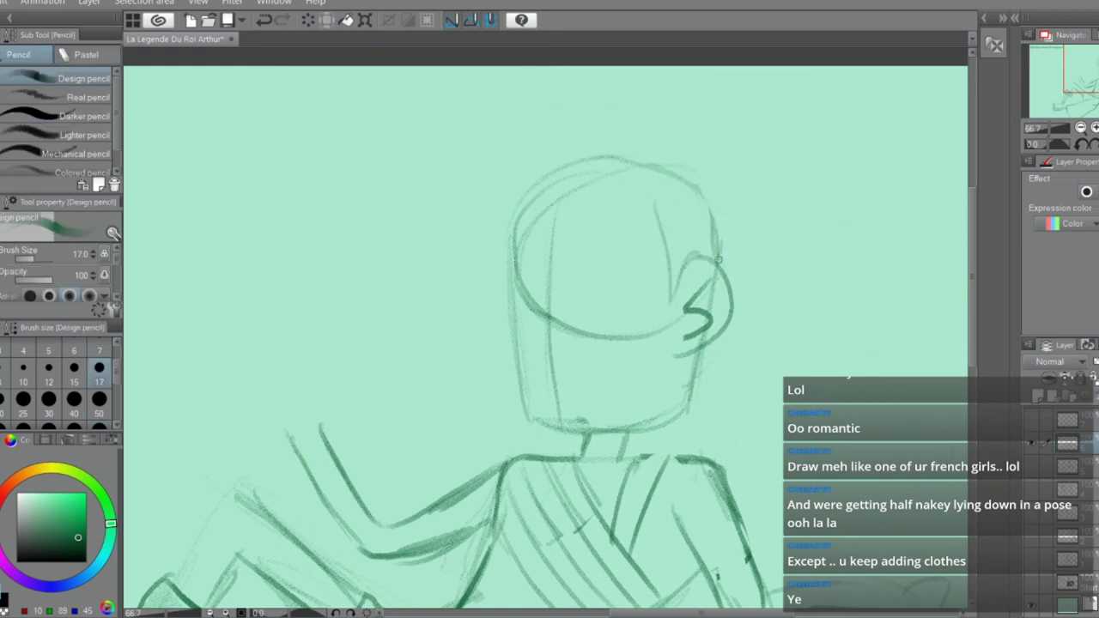
pyautogui.moveTo(655, 188)
pyautogui.mouseDown()
pyautogui.moveTo(727, 204)
pyautogui.moveTo(721, 258)
pyautogui.mouseUp()
pyautogui.press('e')
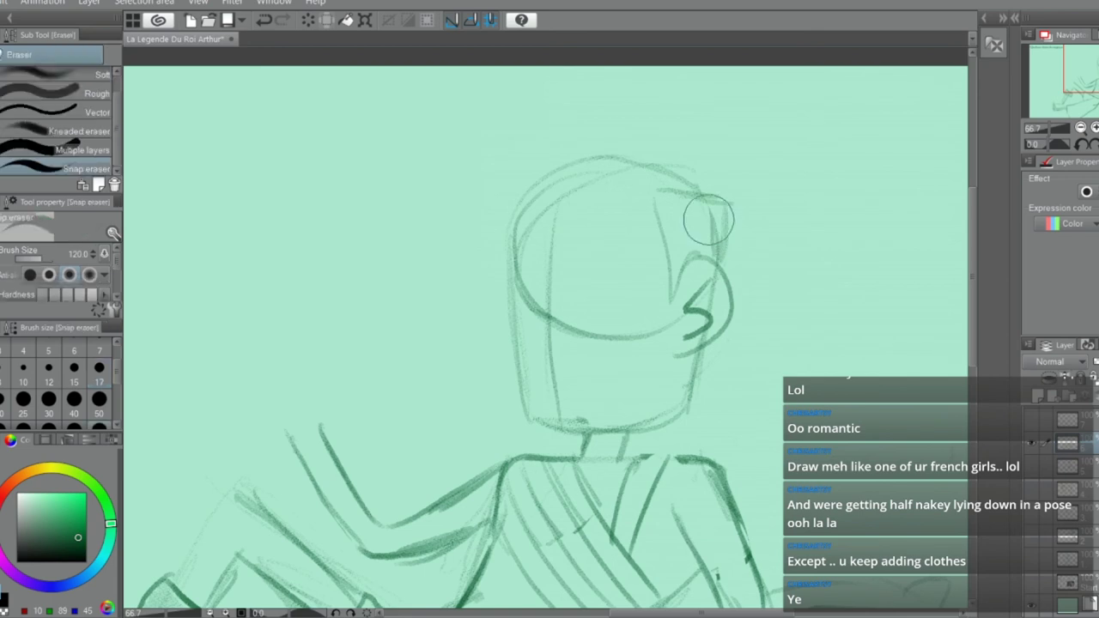
# Draw a tall rounded hair shape above the forehead, tapering to a point over the ear, and erase the old skull curve inside it
pyautogui.press('p')
pyautogui.moveTo(503, 182)
pyautogui.mouseDown()
pyautogui.moveTo(512, 133)
pyautogui.moveTo(690, 146)
pyautogui.moveTo(676, 123)
pyautogui.moveTo(738, 163)
pyautogui.mouseUp()
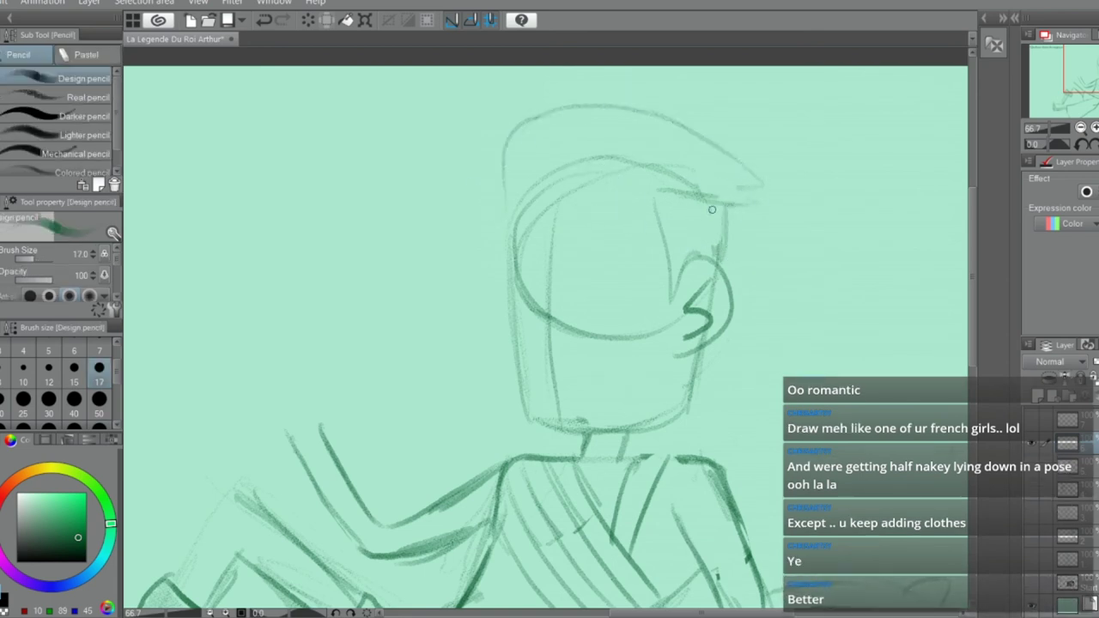
pyautogui.moveTo(712, 209)
pyautogui.mouseDown()
pyautogui.moveTo(598, 198)
pyautogui.moveTo(529, 208)
pyautogui.mouseUp()
pyautogui.press('e')
pyautogui.moveTo(561, 171)
pyautogui.mouseDown()
pyautogui.moveTo(702, 176)
pyautogui.moveTo(600, 172)
pyautogui.moveTo(659, 164)
pyautogui.moveTo(545, 174)
pyautogui.moveTo(678, 175)
pyautogui.moveTo(646, 192)
pyautogui.mouseUp()
pyautogui.press('p')
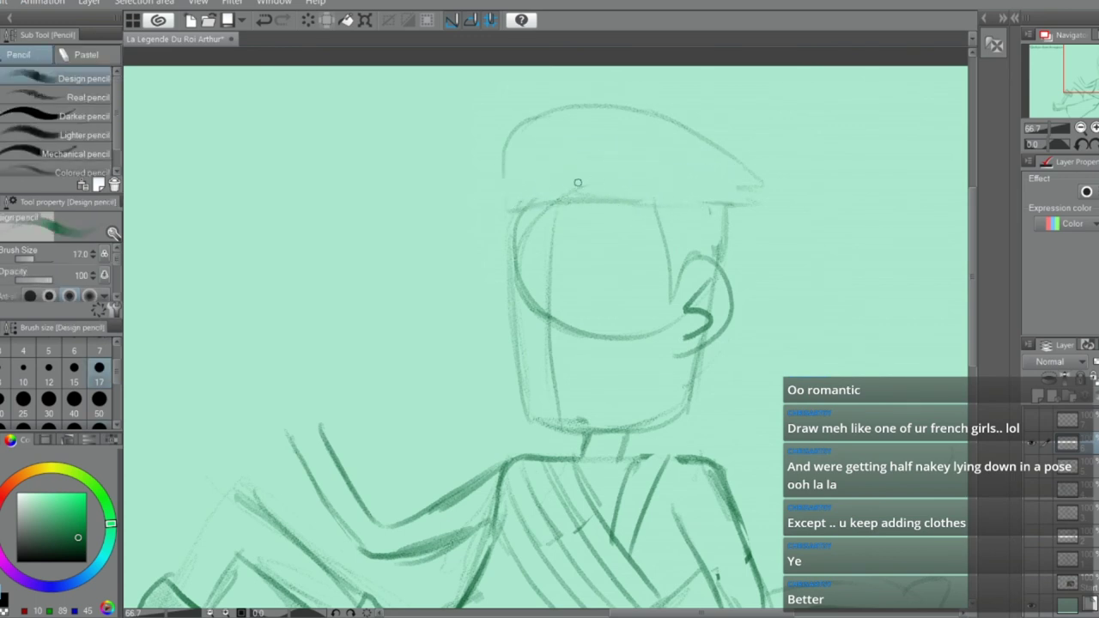
pyautogui.moveTo(518, 206); pyautogui.dragTo(709, 206)
pyautogui.hotkey('ctrl', 'z')
pyautogui.moveTo(559, 212); pyautogui.dragTo(654, 201)
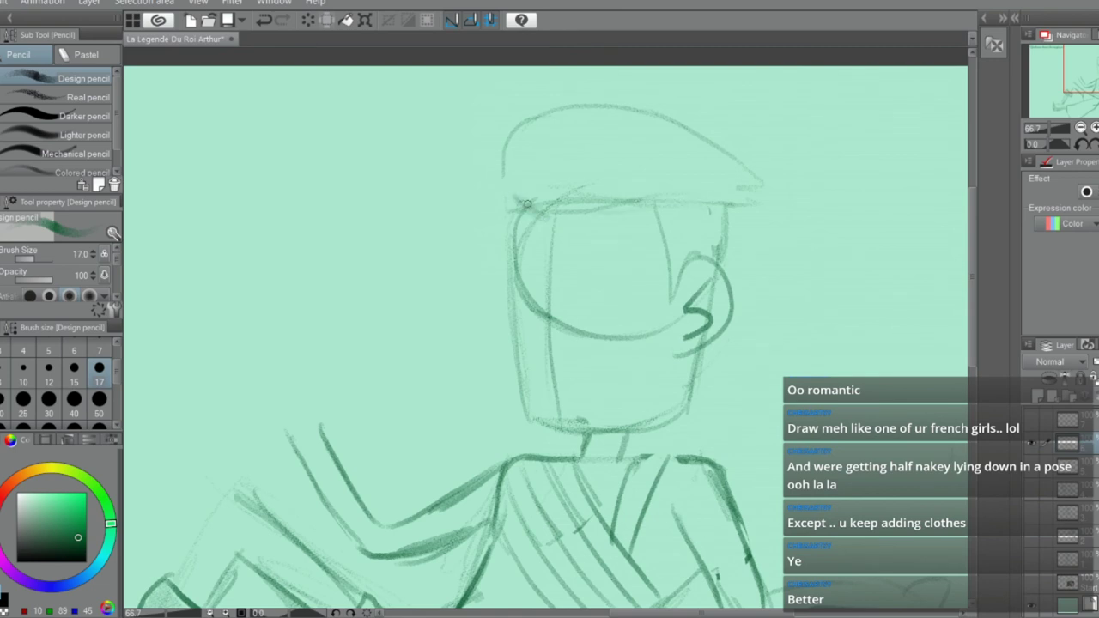
pyautogui.press('e')
pyautogui.moveTo(527, 204)
pyautogui.mouseDown()
pyautogui.moveTo(488, 183)
pyautogui.moveTo(491, 146)
pyautogui.moveTo(513, 139)
pyautogui.moveTo(514, 206)
pyautogui.moveTo(514, 150)
pyautogui.mouseUp()
pyautogui.press('p')
pyautogui.moveTo(583, 105); pyautogui.dragTo(663, 112)
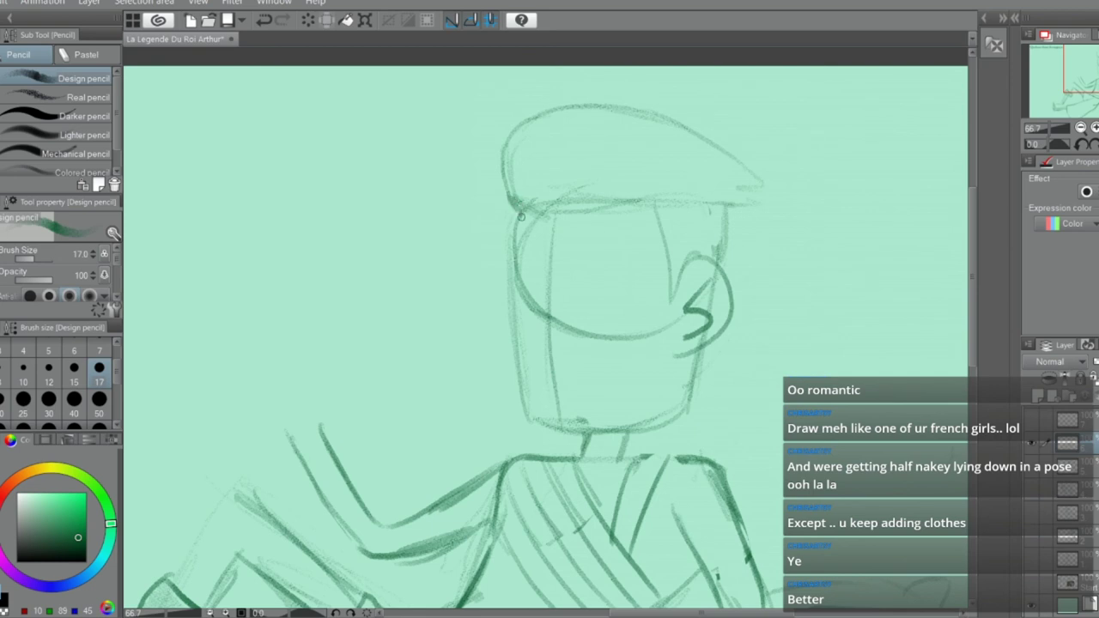
# Erase the curved guide line across the face and draw the round near eye
pyautogui.press('e')
pyautogui.moveTo(533, 304)
pyautogui.mouseDown()
pyautogui.moveTo(588, 317)
pyautogui.moveTo(584, 310)
pyautogui.moveTo(587, 353)
pyautogui.mouseUp()
pyautogui.press('p')
pyautogui.hotkey('ctrl', 'z')
pyautogui.moveTo(577, 260)
pyautogui.mouseDown()
pyautogui.moveTo(615, 273)
pyautogui.moveTo(585, 247)
pyautogui.moveTo(599, 262)
pyautogui.mouseUp()
pyautogui.hotkey('ctrl', 'z')
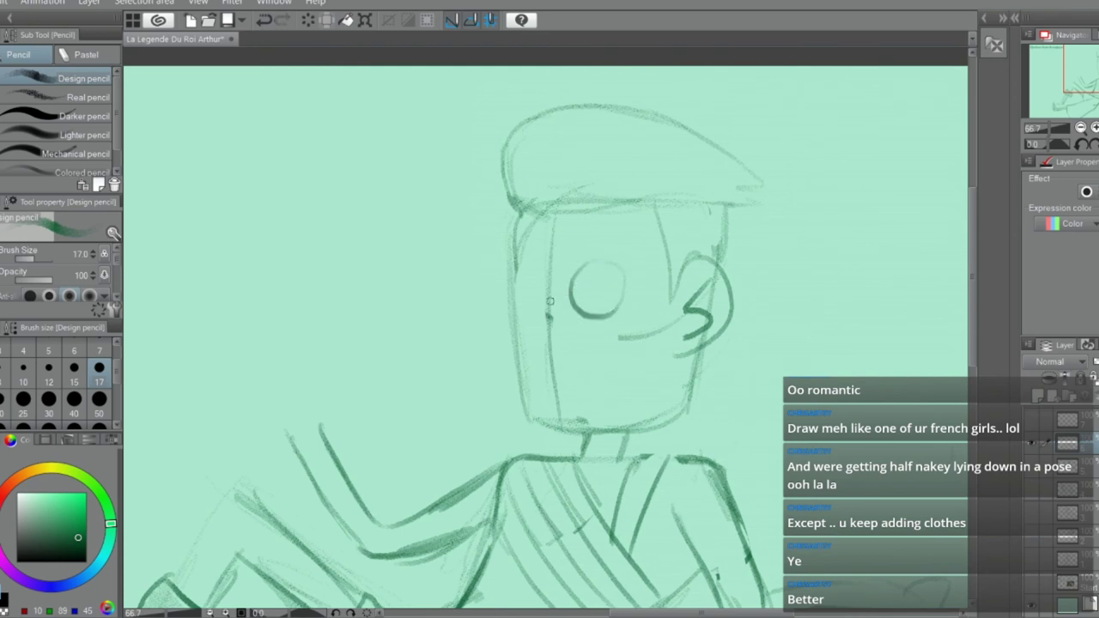
# Draw the far eye against the darkened face edge and add an angular nose beside it
pyautogui.moveTo(522, 274)
pyautogui.mouseDown()
pyautogui.moveTo(513, 311)
pyautogui.moveTo(511, 277)
pyautogui.moveTo(531, 278)
pyautogui.mouseUp()
pyautogui.hotkey('ctrl', 'z')
pyautogui.moveTo(515, 219); pyautogui.dragTo(516, 351)
pyautogui.moveTo(511, 232); pyautogui.dragTo(519, 390)
pyautogui.moveTo(550, 284); pyautogui.dragTo(537, 343)
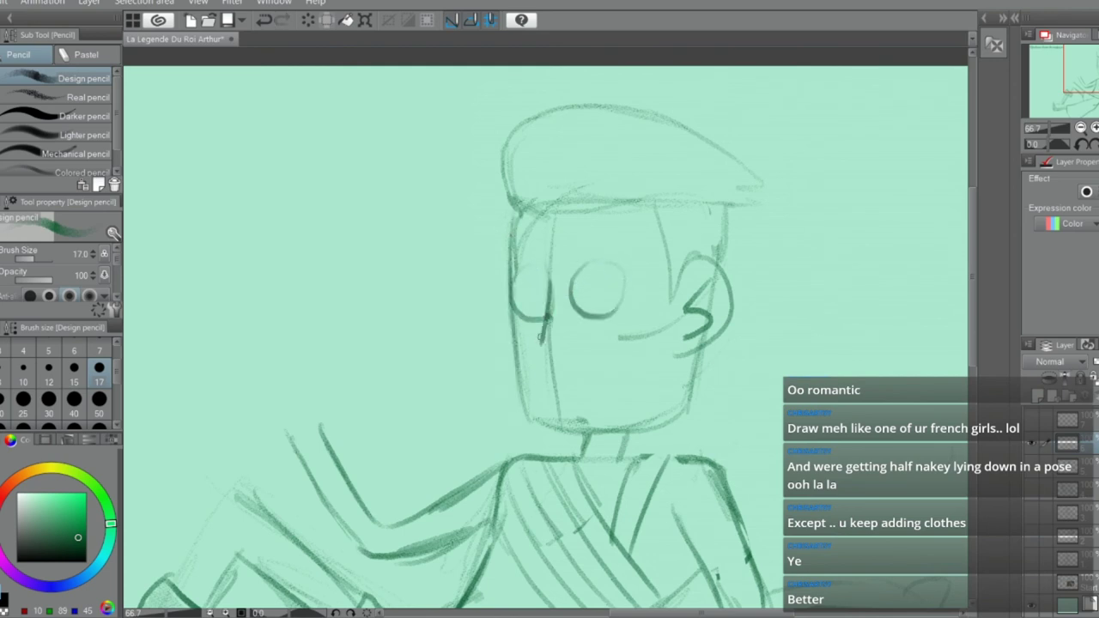
pyautogui.hotkey('ctrl', 'z')
pyautogui.moveTo(550, 283); pyautogui.dragTo(533, 340)
pyautogui.moveTo(550, 285); pyautogui.dragTo(561, 324)
pyautogui.hotkey('ctrl', 'z')
# Redraw the near eye closer to the ear and shade its large iris
pyautogui.moveTo(612, 261)
pyautogui.mouseDown()
pyautogui.moveTo(608, 312)
pyautogui.moveTo(620, 264)
pyautogui.moveTo(633, 288)
pyautogui.moveTo(613, 263)
pyautogui.moveTo(597, 271)
pyautogui.moveTo(618, 314)
pyautogui.moveTo(595, 274)
pyautogui.moveTo(601, 316)
pyautogui.mouseUp()
pyautogui.hotkey('ctrl', 'z')
pyautogui.press('e')
pyautogui.press('p')
pyautogui.hotkey('ctrl', 'z')
pyautogui.hotkey('ctrl', 'z')
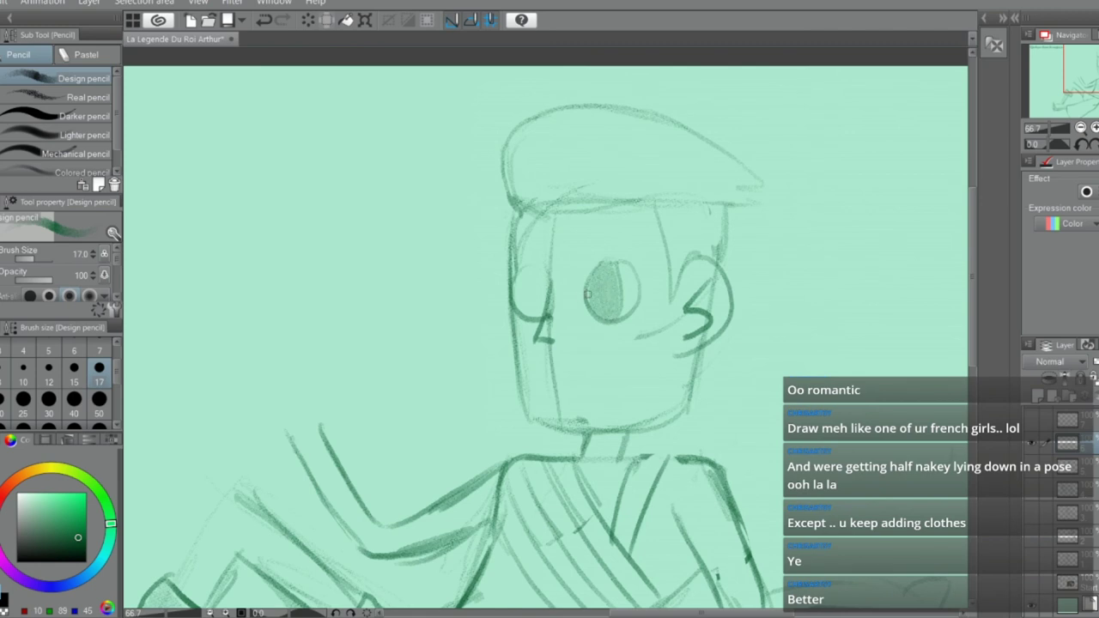
# Shade the far eye's iris and redraw the nose with a second bridge line
pyautogui.moveTo(530, 270)
pyautogui.mouseDown()
pyautogui.moveTo(543, 263)
pyautogui.moveTo(534, 314)
pyautogui.moveTo(518, 314)
pyautogui.moveTo(547, 345)
pyautogui.mouseUp()
pyautogui.press('e')
pyautogui.press('p')
pyautogui.moveTo(538, 263)
pyautogui.mouseDown()
pyautogui.moveTo(554, 310)
pyautogui.moveTo(535, 318)
pyautogui.moveTo(538, 287)
pyautogui.moveTo(545, 342)
pyautogui.mouseUp()
pyautogui.press('e')
pyautogui.press('p')
pyautogui.hotkey('ctrl', 'z')
pyautogui.moveTo(555, 275)
pyautogui.mouseDown()
pyautogui.moveTo(547, 336)
pyautogui.moveTo(571, 340)
pyautogui.mouseUp()
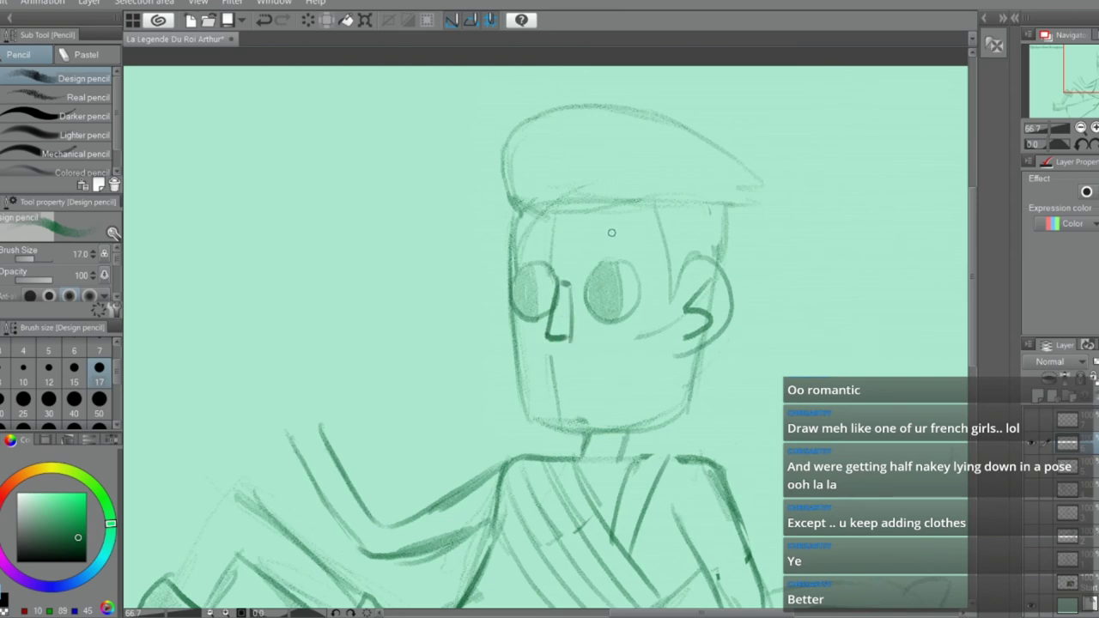
# Draw a thick angled eyebrow above each eye with the pencil at size 17
pyautogui.scroll(-1, 611, 233)
pyautogui.scroll(3, 615, 245)
pyautogui.moveTo(588, 206)
pyautogui.mouseDown()
pyautogui.moveTo(570, 248)
pyautogui.moveTo(653, 243)
pyautogui.mouseUp()
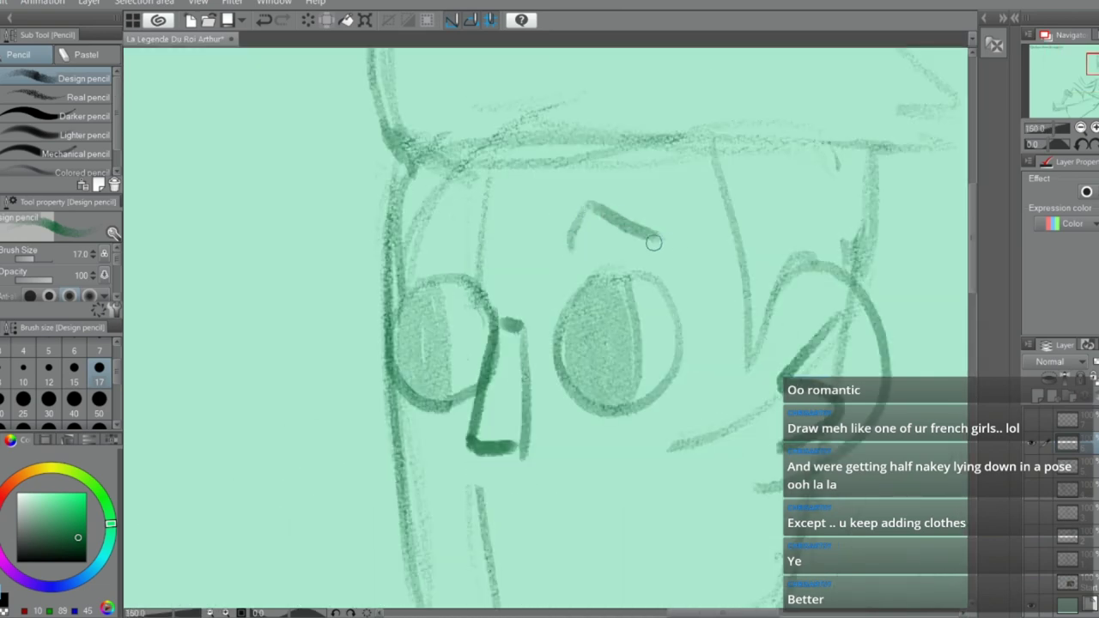
pyautogui.moveTo(568, 249)
pyautogui.mouseDown()
pyautogui.moveTo(678, 250)
pyautogui.moveTo(678, 230)
pyautogui.moveTo(673, 258)
pyautogui.mouseUp()
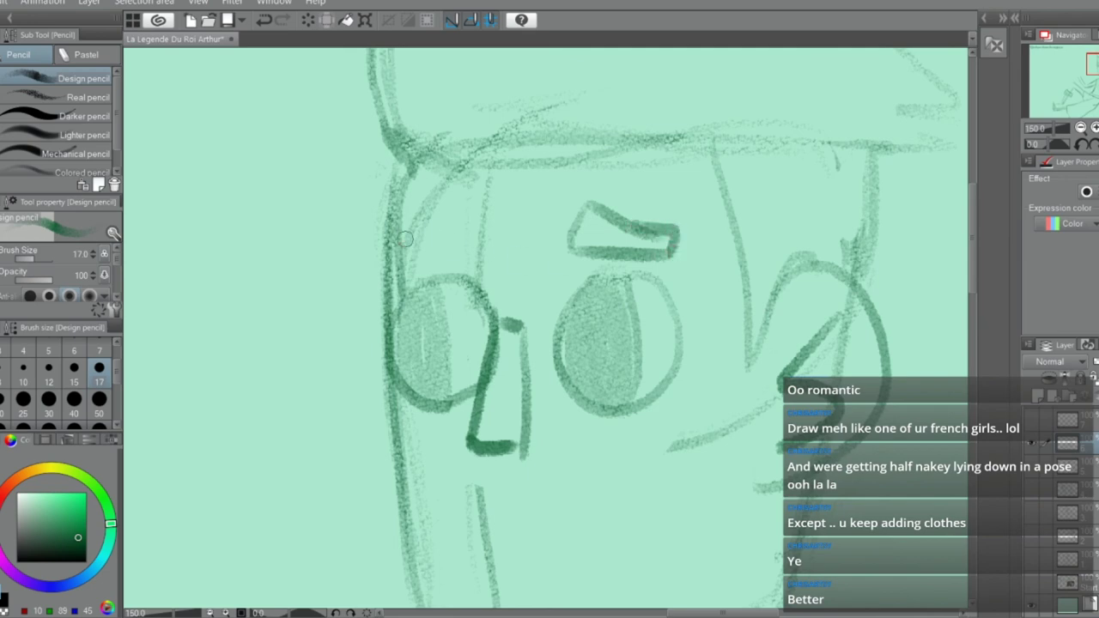
pyautogui.moveTo(396, 243)
pyautogui.mouseDown()
pyautogui.moveTo(460, 220)
pyautogui.moveTo(396, 270)
pyautogui.mouseUp()
pyautogui.scroll(-1, 466, 230)
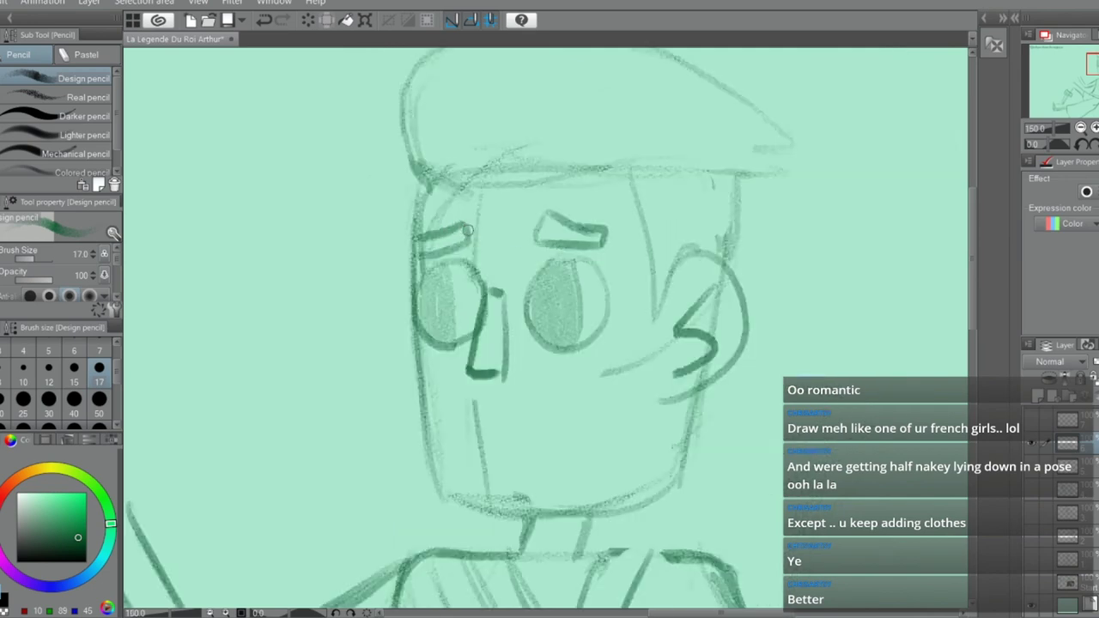
# Erase the vertical guide line on the lower face and draw a slanted smile below the nose
pyautogui.scroll(-1, 468, 230)
pyautogui.press('e')
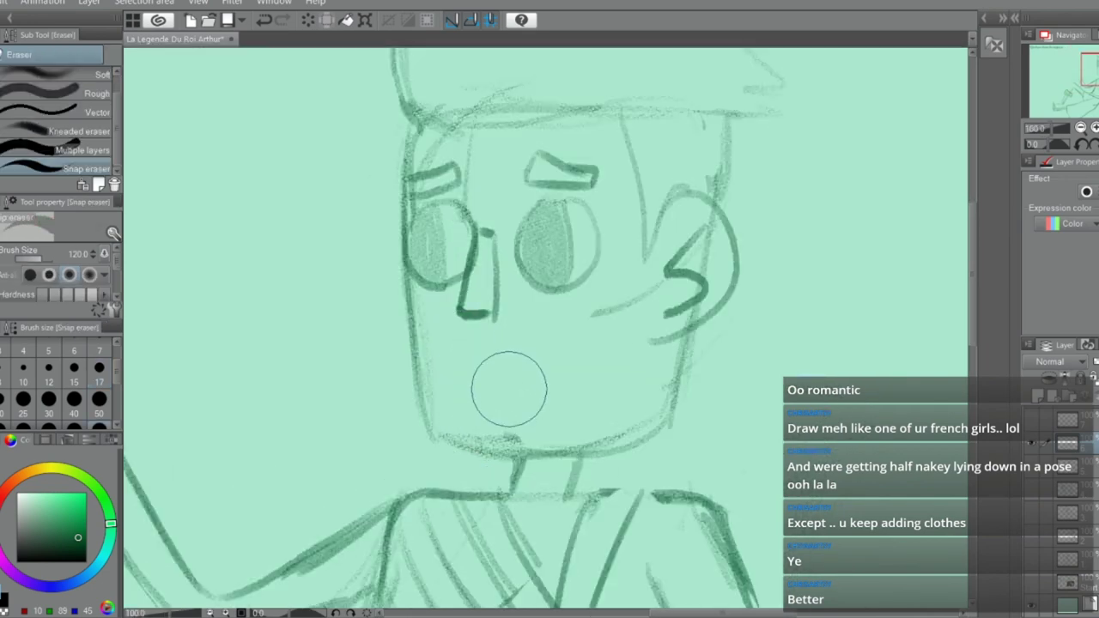
pyautogui.press('p')
pyautogui.moveTo(470, 378)
pyautogui.mouseDown()
pyautogui.moveTo(560, 367)
pyautogui.moveTo(529, 370)
pyautogui.moveTo(582, 352)
pyautogui.moveTo(563, 333)
pyautogui.mouseUp()
pyautogui.hotkey('ctrl', 'z')
pyautogui.hotkey('ctrl', 'z')
pyautogui.hotkey('ctrl', 'z')
pyautogui.moveTo(465, 376); pyautogui.dragTo(590, 345)
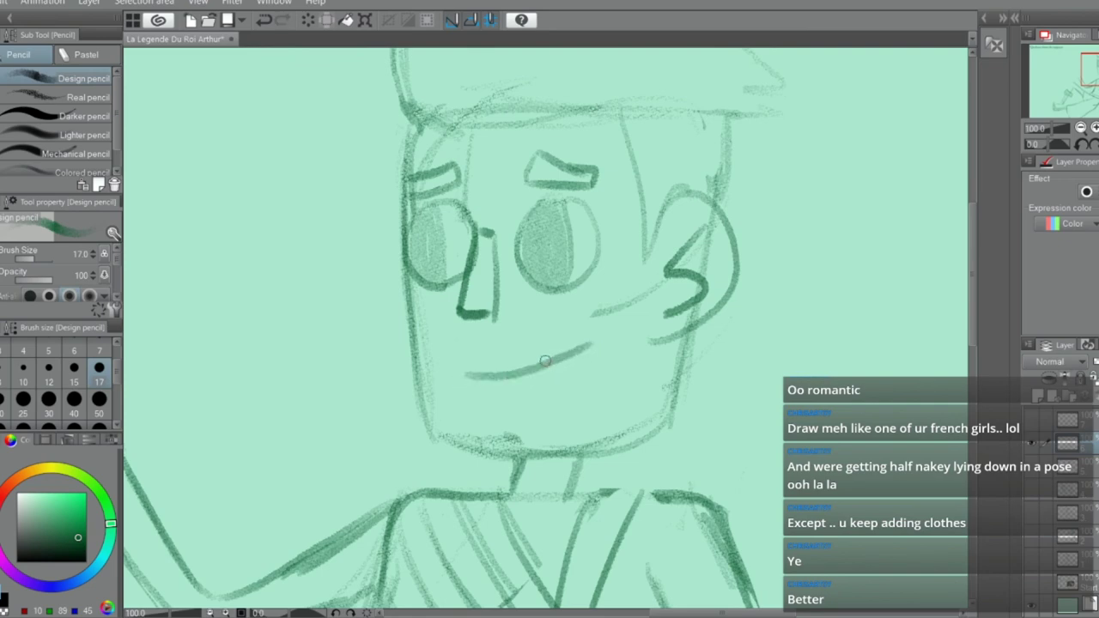
# Erase the jaw line below the ear and redraw it narrower, down to the chin
pyautogui.scroll(-3, 518, 371)
pyautogui.scroll(2, 527, 326)
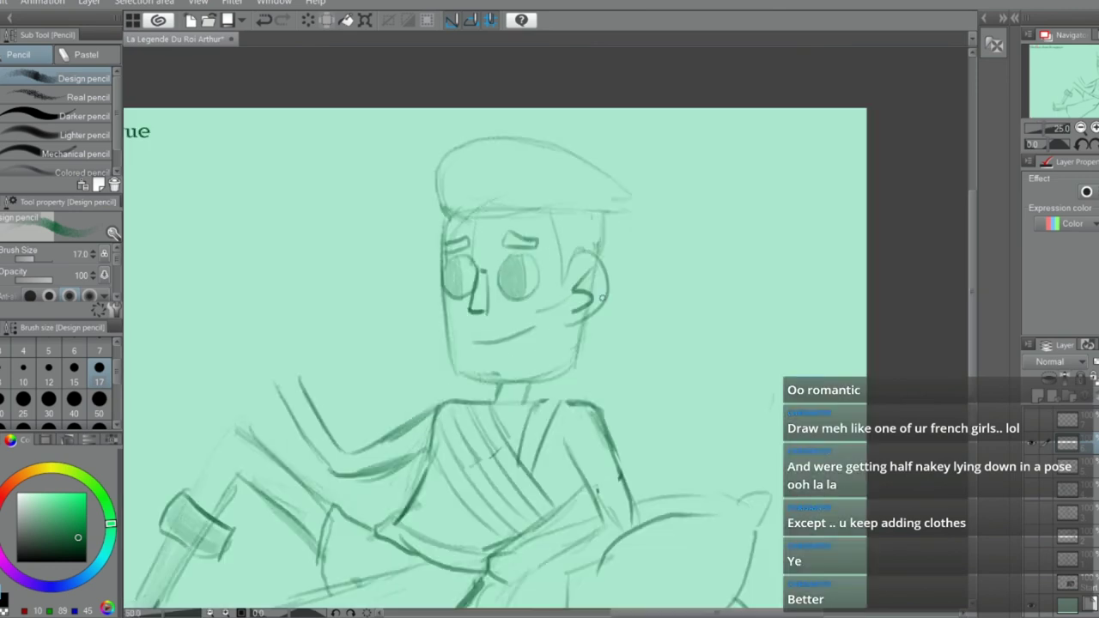
pyautogui.press('e')
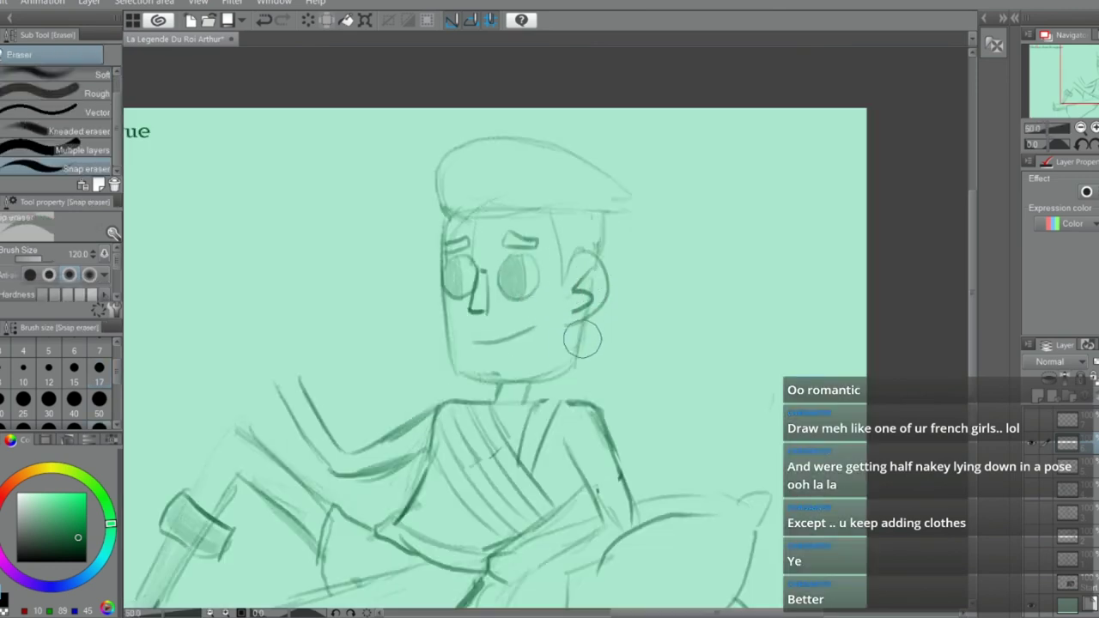
pyautogui.press('m')
pyautogui.moveTo(580, 322)
pyautogui.mouseDown()
pyautogui.moveTo(565, 375)
pyautogui.moveTo(566, 366)
pyautogui.mouseUp()
pyautogui.hotkey('ctrl', 'z')
pyautogui.press('p')
pyautogui.hotkey('ctrl', 'z')
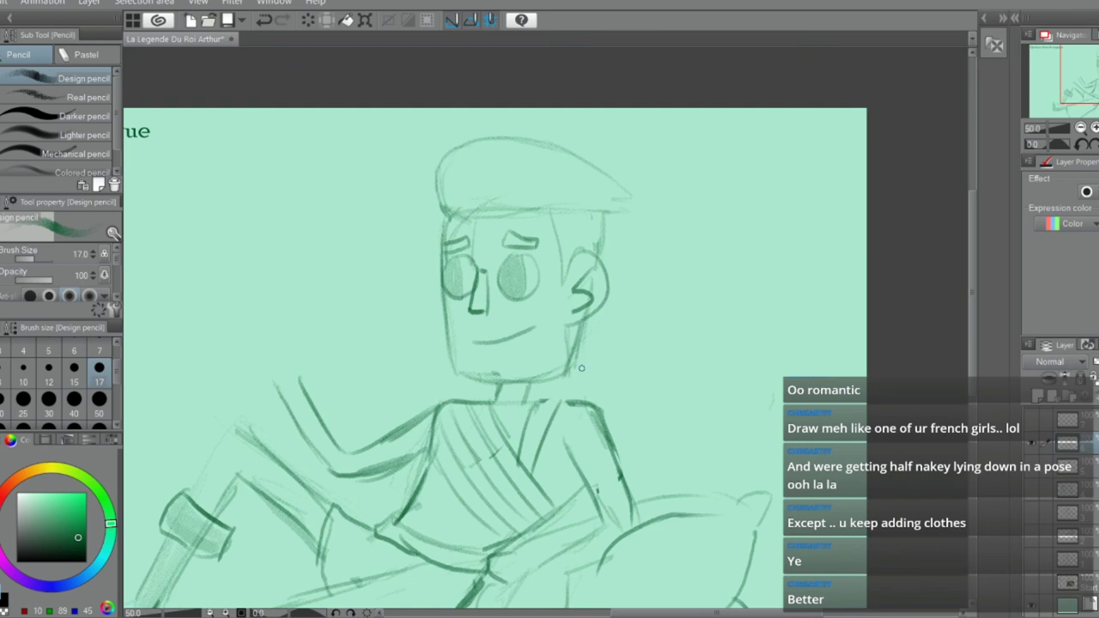
# Sketch a second head below the title, with a circular skull, a face edge and a pointed jaw
pyautogui.scroll(-1, 438, 274)
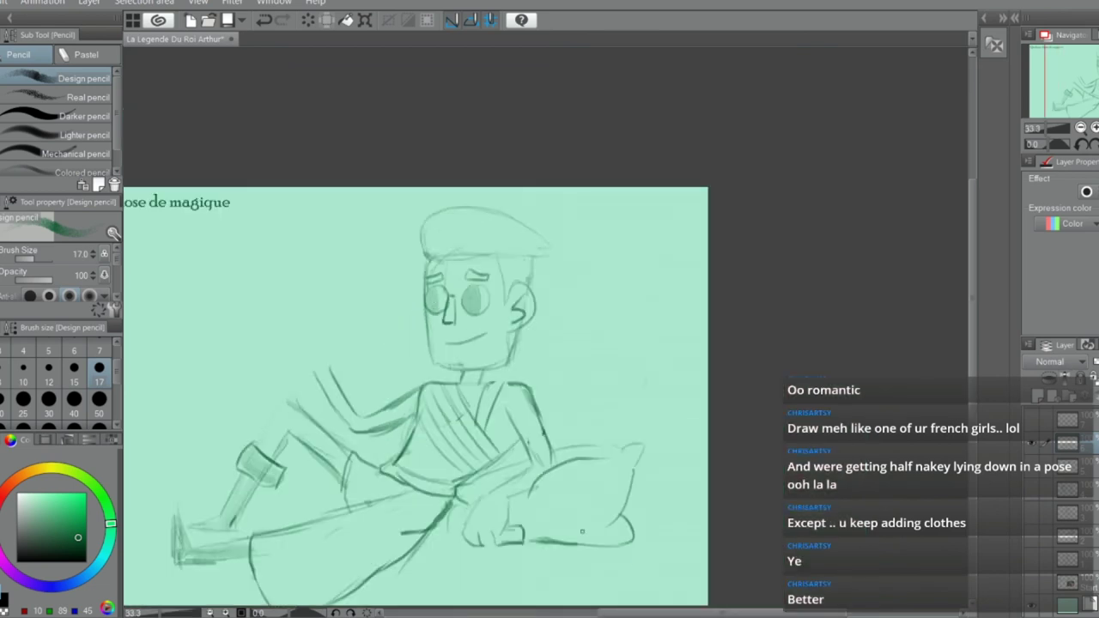
pyautogui.moveTo(661, 612); pyautogui.dragTo(606, 613)
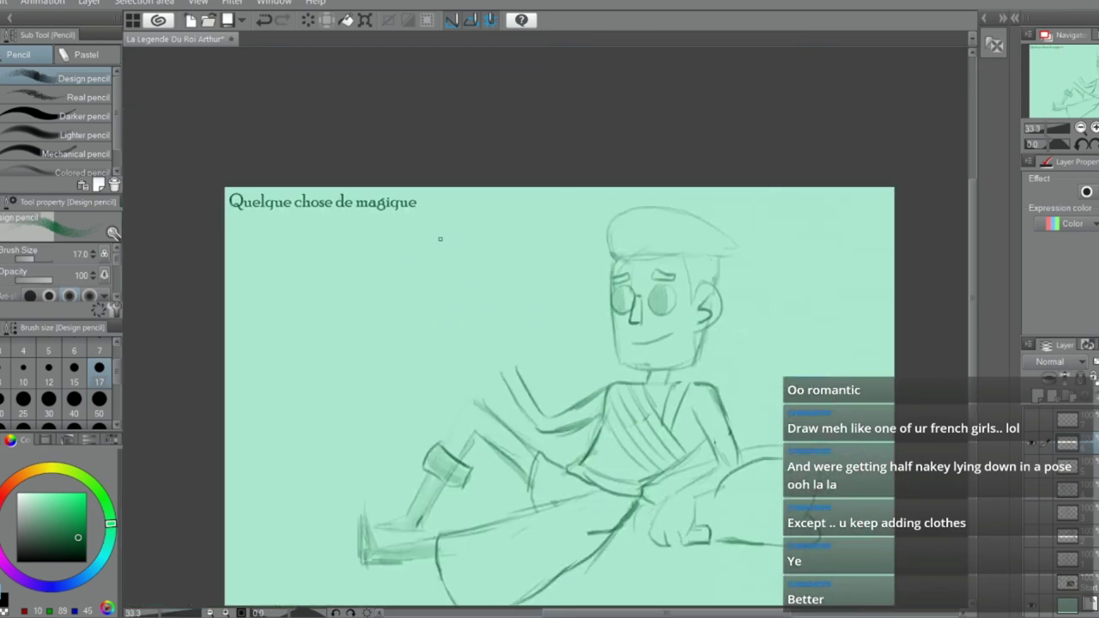
pyautogui.moveTo(439, 249); pyautogui.dragTo(410, 263)
pyautogui.hotkey('ctrl', 'z')
pyautogui.scroll(2, 445, 343)
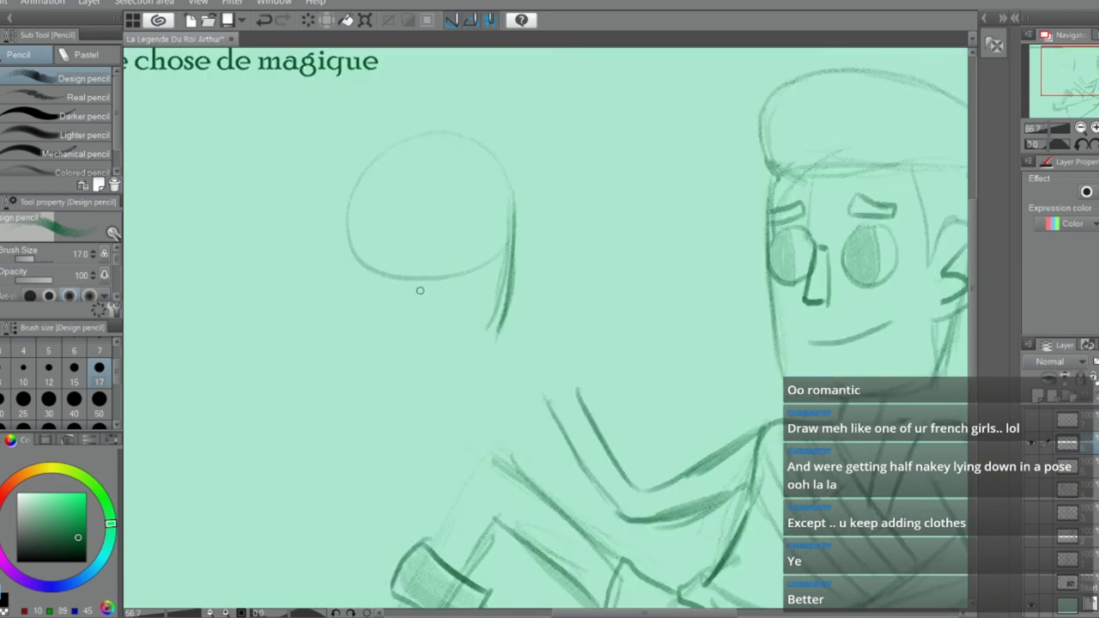
pyautogui.moveTo(391, 274)
pyautogui.mouseDown()
pyautogui.moveTo(479, 340)
pyautogui.moveTo(469, 338)
pyautogui.moveTo(499, 341)
pyautogui.mouseUp()
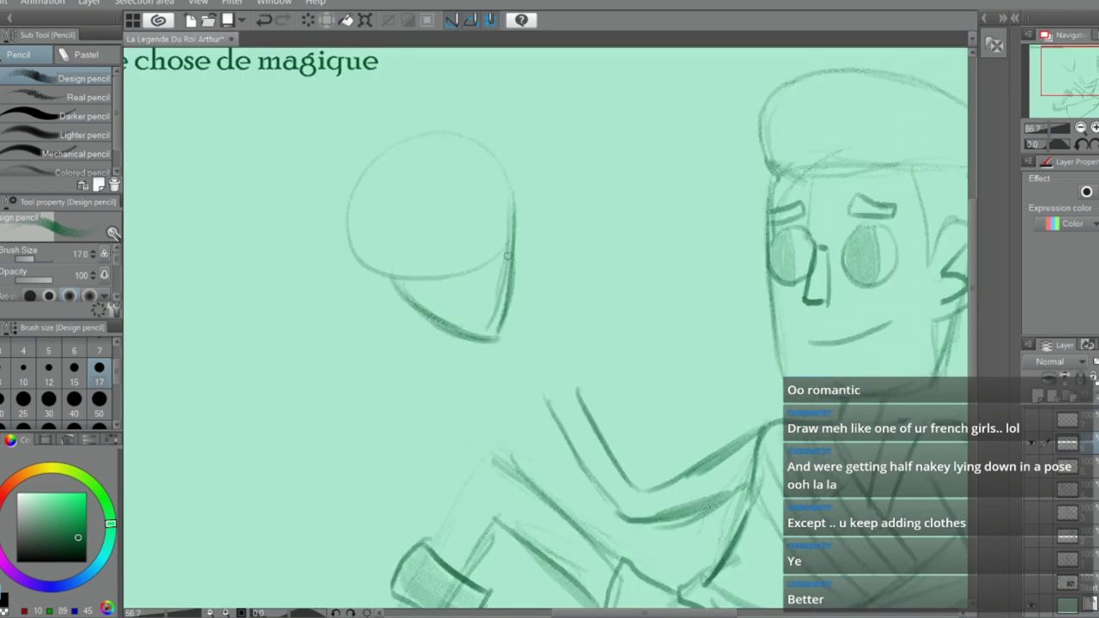
# Redraw the second head's jaw, face edge and rounded back of the skull, erasing part of the inner guide circle
pyautogui.hotkey('ctrl', 'z')
pyautogui.hotkey('ctrl', 'z')
pyautogui.hotkey('ctrl', 'z')
pyautogui.hotkey('ctrl', 'z')
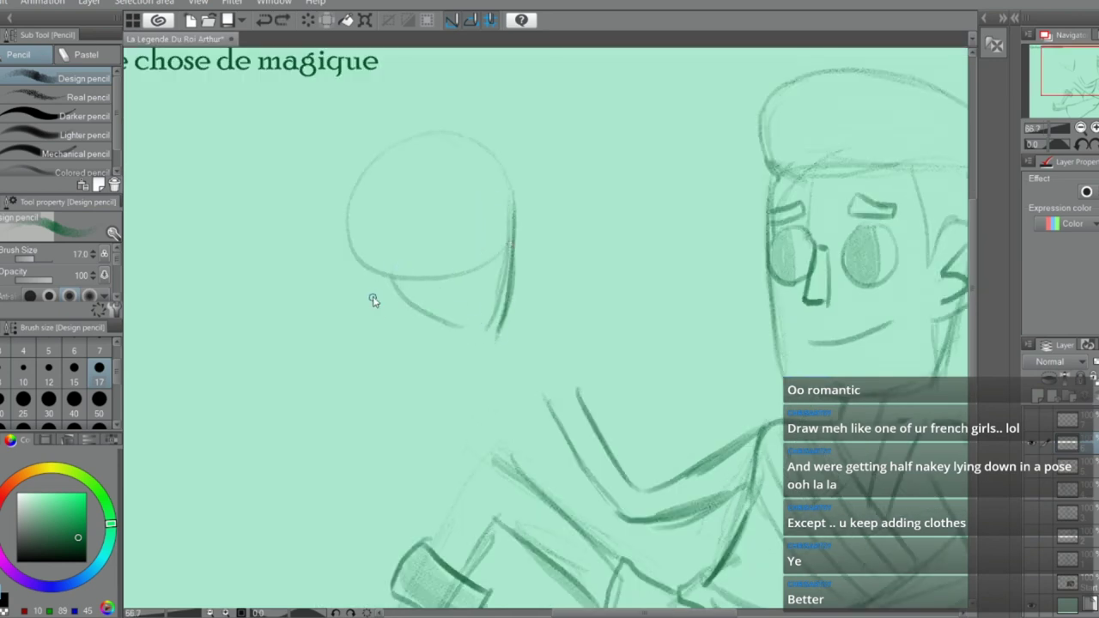
pyautogui.moveTo(370, 294); pyautogui.dragTo(485, 350)
pyautogui.moveTo(412, 325)
pyautogui.mouseDown()
pyautogui.moveTo(503, 344)
pyautogui.moveTo(518, 249)
pyautogui.mouseUp()
pyautogui.moveTo(514, 309); pyautogui.dragTo(516, 190)
pyautogui.press('e')
pyautogui.moveTo(512, 235)
pyautogui.mouseDown()
pyautogui.moveTo(503, 266)
pyautogui.moveTo(520, 235)
pyautogui.moveTo(514, 163)
pyautogui.moveTo(402, 127)
pyautogui.moveTo(343, 236)
pyautogui.mouseUp()
pyautogui.press('p')
pyautogui.moveTo(331, 196)
pyautogui.mouseDown()
pyautogui.moveTo(337, 276)
pyautogui.moveTo(369, 296)
pyautogui.mouseUp()
# Draw two round eyes with shaded irises on the second head, looking toward the reclining figure
pyautogui.press('e')
pyautogui.moveTo(490, 245)
pyautogui.mouseDown()
pyautogui.moveTo(421, 282)
pyautogui.moveTo(480, 250)
pyautogui.moveTo(433, 236)
pyautogui.moveTo(421, 212)
pyautogui.moveTo(445, 207)
pyautogui.moveTo(430, 211)
pyautogui.mouseUp()
pyautogui.press('p')
pyautogui.hotkey('ctrl', 'z')
pyautogui.hotkey('ctrl', 'z')
pyautogui.hotkey('ctrl', 'z')
pyautogui.moveTo(513, 219)
pyautogui.mouseDown()
pyautogui.moveTo(522, 240)
pyautogui.moveTo(492, 225)
pyautogui.moveTo(508, 257)
pyautogui.moveTo(496, 215)
pyautogui.moveTo(496, 259)
pyautogui.moveTo(503, 246)
pyautogui.mouseUp()
pyautogui.hotkey('ctrl', 'z')
pyautogui.hotkey('ctrl', 'z')
pyautogui.hotkey('ctrl', 'z')
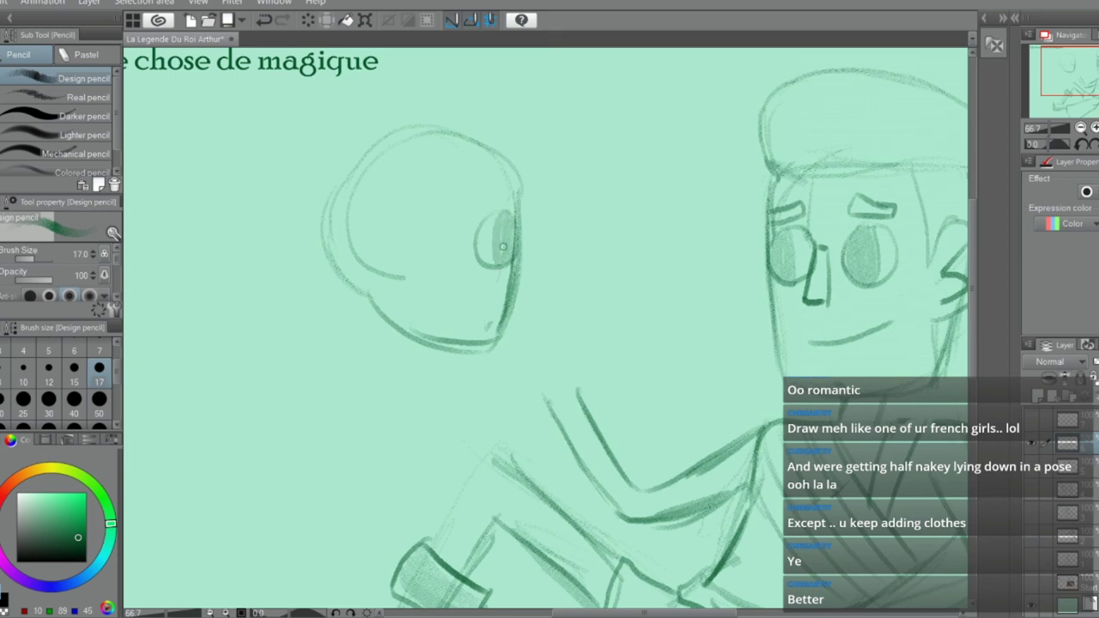
pyautogui.moveTo(434, 220)
pyautogui.mouseDown()
pyautogui.moveTo(425, 228)
pyautogui.moveTo(443, 218)
pyautogui.moveTo(436, 214)
pyautogui.moveTo(435, 261)
pyautogui.moveTo(447, 218)
pyautogui.mouseUp()
pyautogui.hotkey('ctrl', 'z')
pyautogui.hotkey('ctrl', 'z')
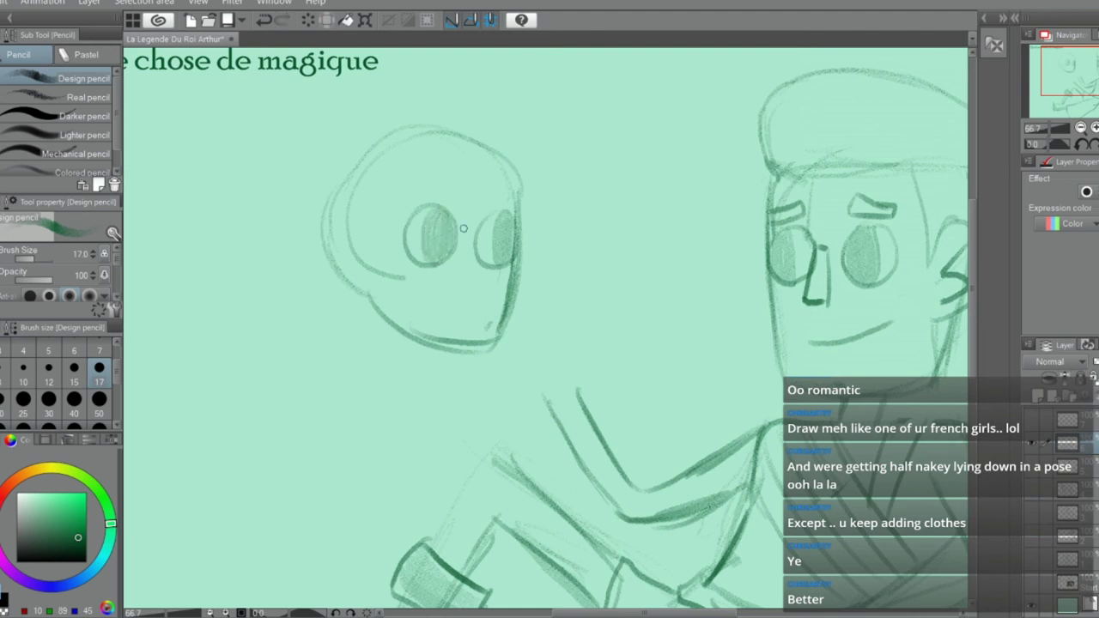
# Darken the inner edge of the second head's far eye and draw a small pointed nose beneath it
pyautogui.scroll(1, 484, 273)
pyautogui.moveTo(474, 235); pyautogui.dragTo(484, 273)
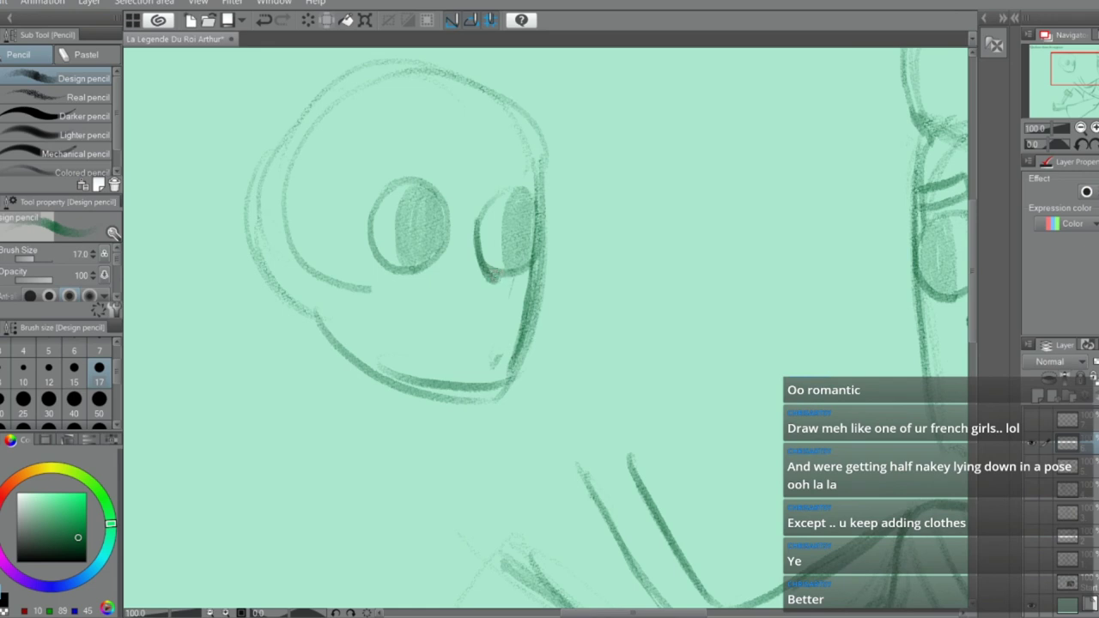
pyautogui.hotkey('ctrl', 'z')
pyautogui.moveTo(477, 227)
pyautogui.mouseDown()
pyautogui.moveTo(486, 270)
pyautogui.moveTo(497, 274)
pyautogui.mouseUp()
pyautogui.moveTo(503, 274); pyautogui.dragTo(468, 296)
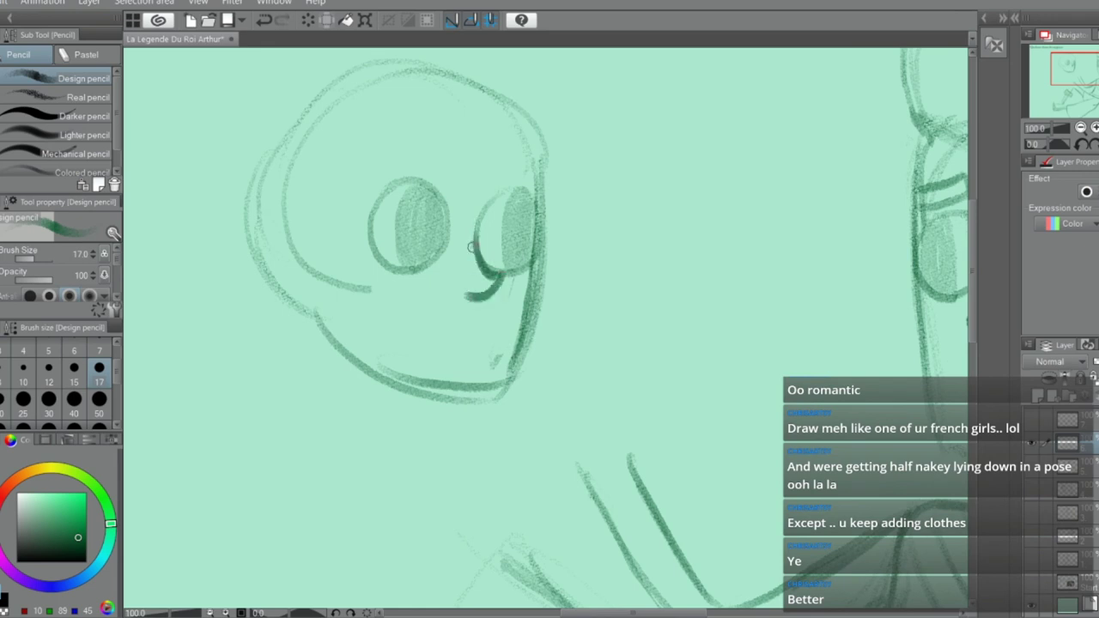
pyautogui.moveTo(471, 247)
pyautogui.mouseDown()
pyautogui.moveTo(469, 297)
pyautogui.moveTo(390, 302)
pyautogui.mouseUp()
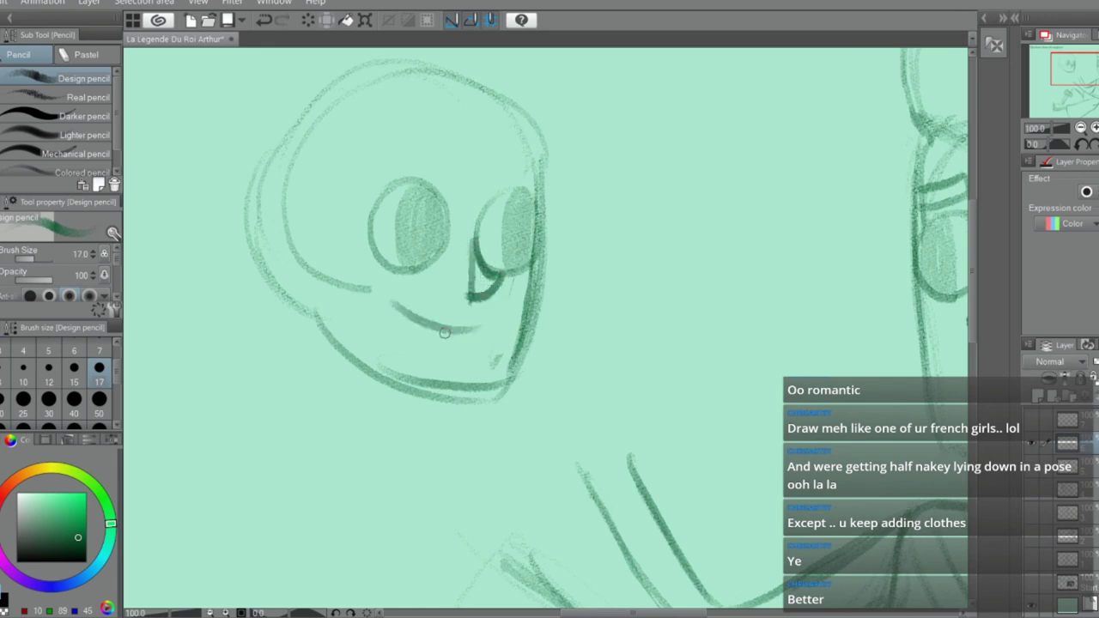
# Redraw the second head's smile as a short curve and erase the lower end of the inner skull guide line
pyautogui.hotkey('ctrl', 'z')
pyautogui.moveTo(483, 332)
pyautogui.mouseDown()
pyautogui.moveTo(400, 321)
pyautogui.moveTo(358, 281)
pyautogui.mouseUp()
pyautogui.press('e')
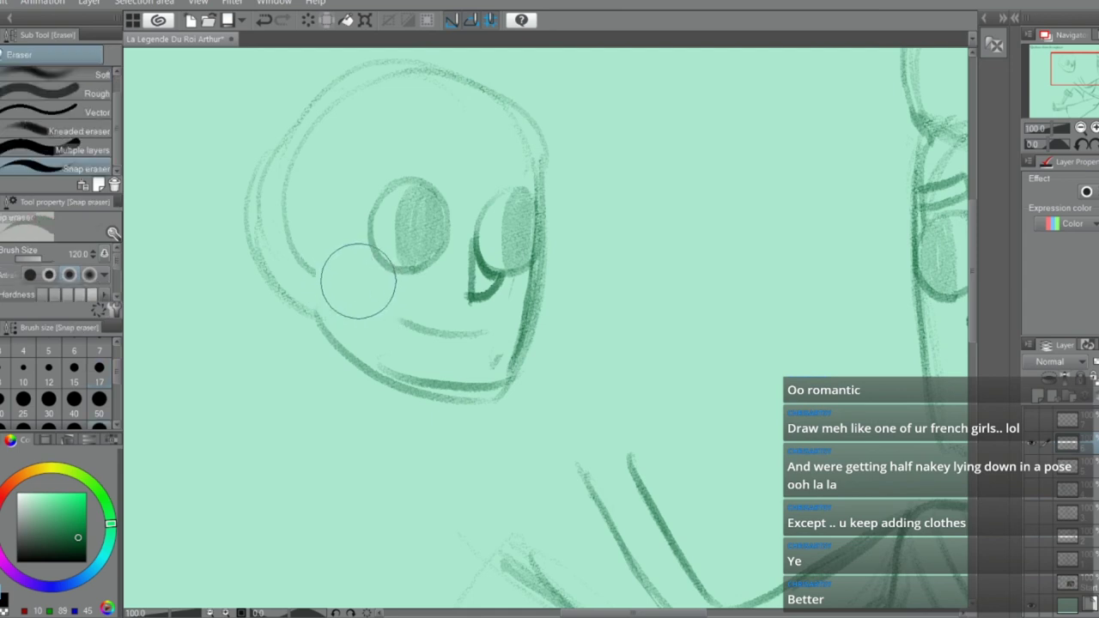
pyautogui.press('p')
pyautogui.hotkey('ctrl', 'z')
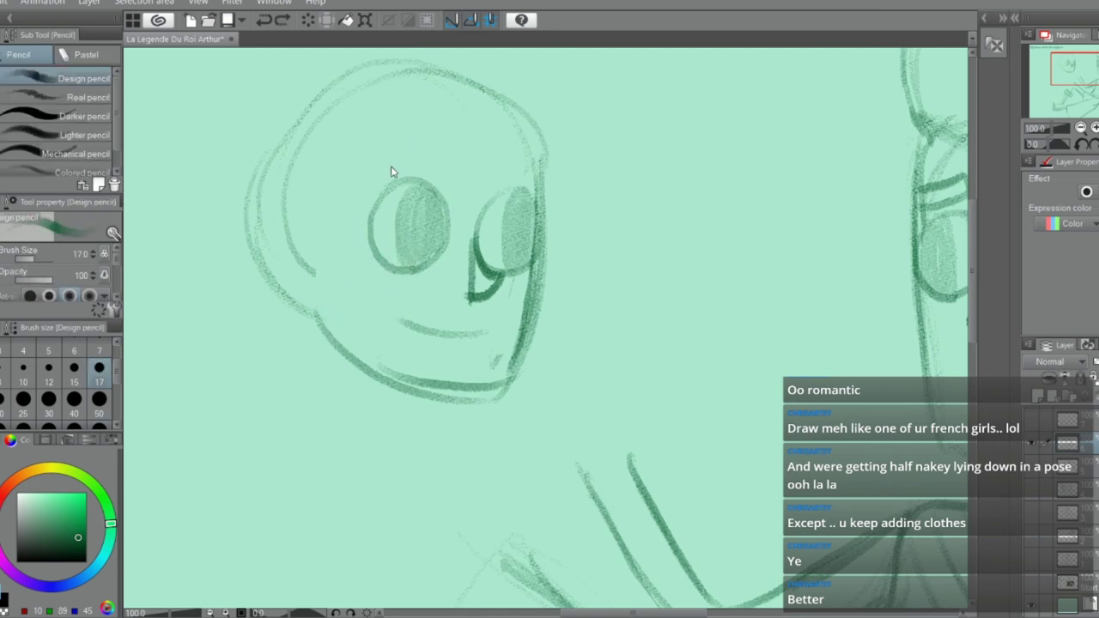
# Draw two small angular eyebrows above the second head's eyes, the far one as a small triangle
pyautogui.moveTo(388, 167)
pyautogui.mouseDown()
pyautogui.moveTo(446, 155)
pyautogui.moveTo(408, 157)
pyautogui.mouseUp()
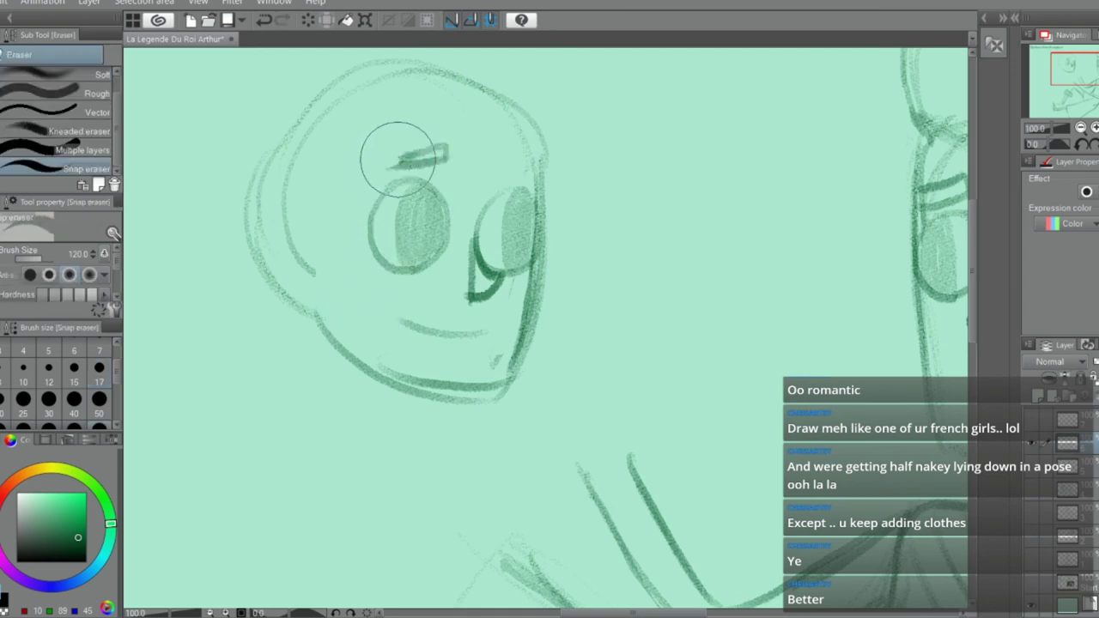
pyautogui.moveTo(494, 174); pyautogui.dragTo(518, 166)
pyautogui.hotkey('ctrl', 'z')
pyautogui.press('e')
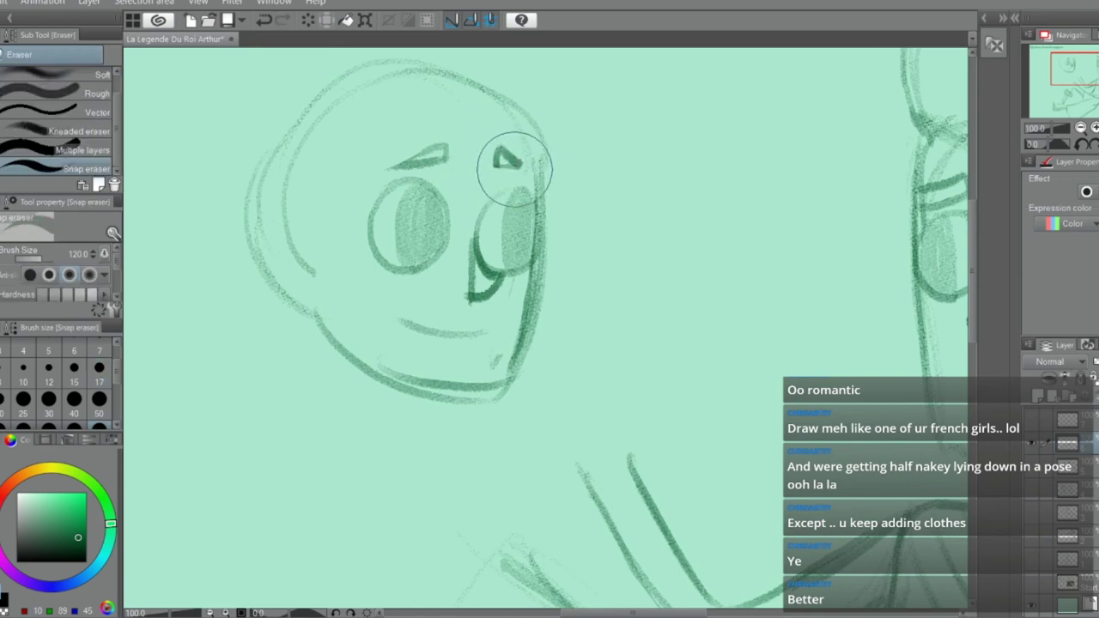
pyautogui.press('p')
# Erase the second head's nose and redraw it as a narrow wedge between the two eyes
pyautogui.scroll(-3, 524, 175)
pyautogui.scroll(-1, 513, 184)
pyautogui.scroll(5, 515, 198)
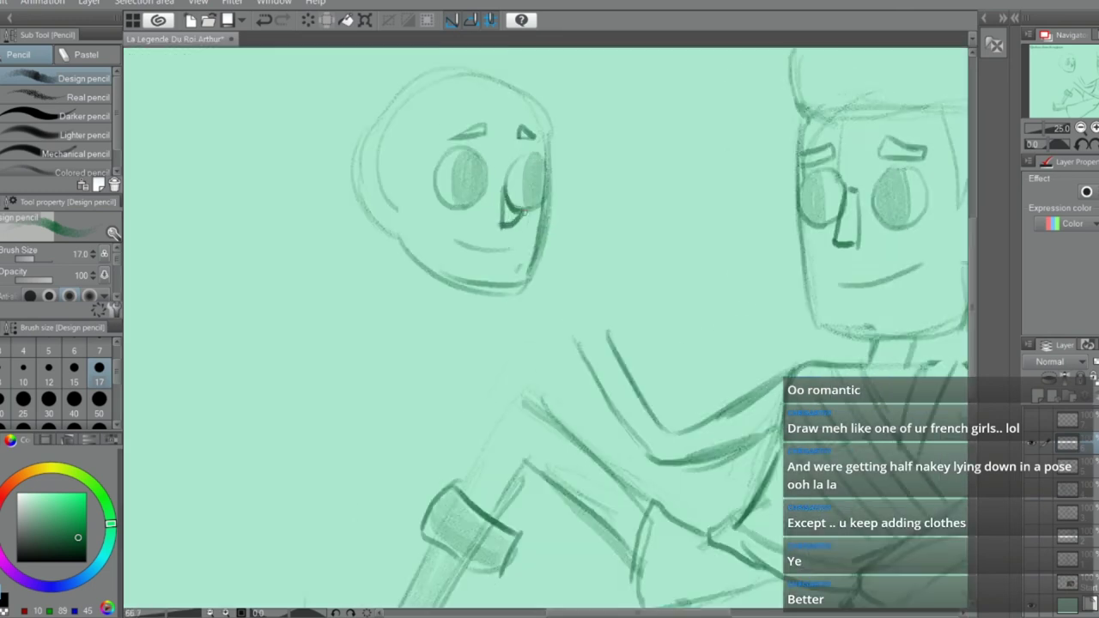
pyautogui.press('e')
pyautogui.moveTo(520, 214)
pyautogui.mouseDown()
pyautogui.moveTo(495, 194)
pyautogui.moveTo(512, 224)
pyautogui.moveTo(500, 183)
pyautogui.moveTo(507, 229)
pyautogui.moveTo(498, 197)
pyautogui.moveTo(517, 220)
pyautogui.moveTo(505, 203)
pyautogui.moveTo(511, 179)
pyautogui.moveTo(517, 207)
pyautogui.moveTo(509, 179)
pyautogui.moveTo(494, 175)
pyautogui.moveTo(543, 224)
pyautogui.mouseUp()
pyautogui.press('p')
pyautogui.scroll(3, 509, 186)
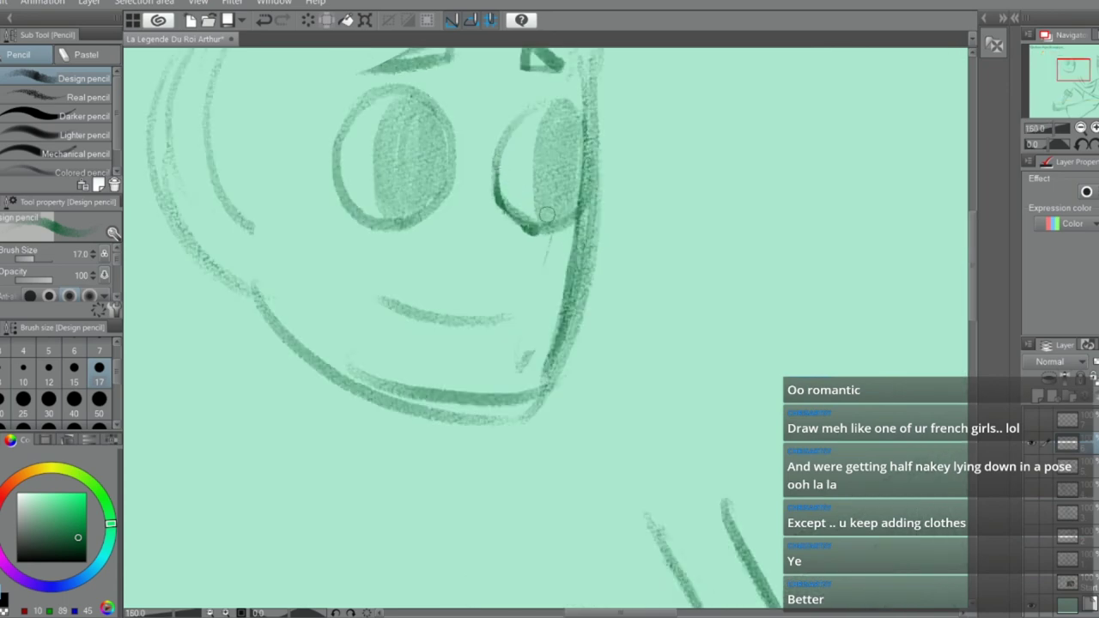
pyautogui.moveTo(480, 164)
pyautogui.mouseDown()
pyautogui.moveTo(504, 221)
pyautogui.moveTo(464, 245)
pyautogui.mouseUp()
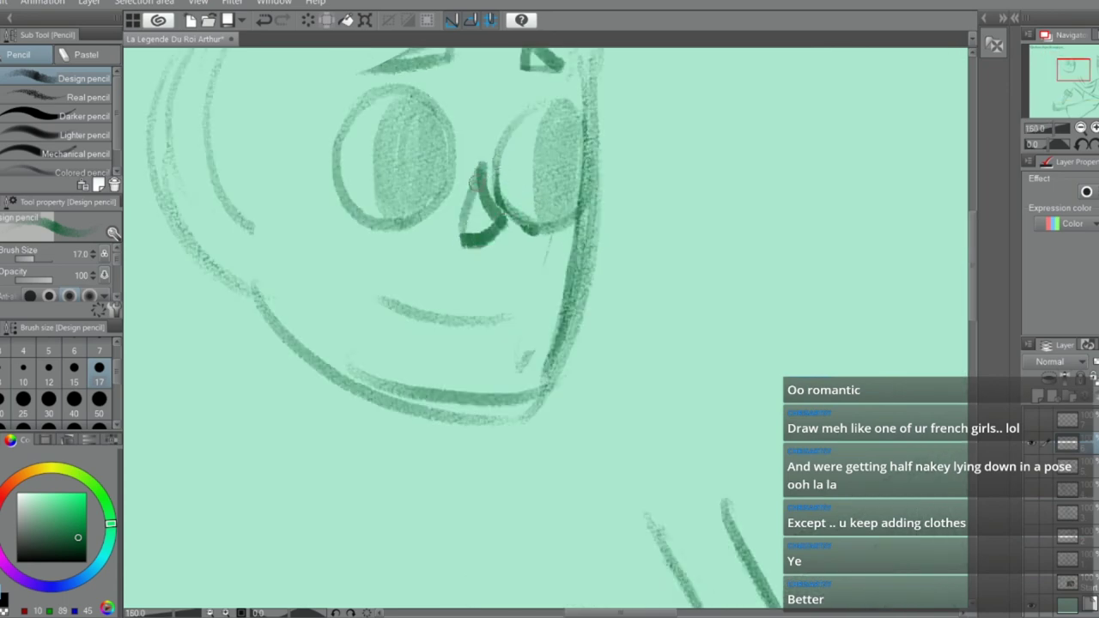
# Retrace the second head's face edge and jaw, and clean up the stray mark near the chin
pyautogui.scroll(-5, 429, 218)
pyautogui.moveTo(504, 179)
pyautogui.mouseDown()
pyautogui.moveTo(473, 233)
pyautogui.moveTo(536, 280)
pyautogui.mouseUp()
pyautogui.scroll(2, 415, 218)
pyautogui.moveTo(468, 232)
pyautogui.mouseDown()
pyautogui.moveTo(576, 255)
pyautogui.moveTo(598, 235)
pyautogui.moveTo(553, 286)
pyautogui.moveTo(583, 280)
pyautogui.mouseUp()
pyautogui.press('e')
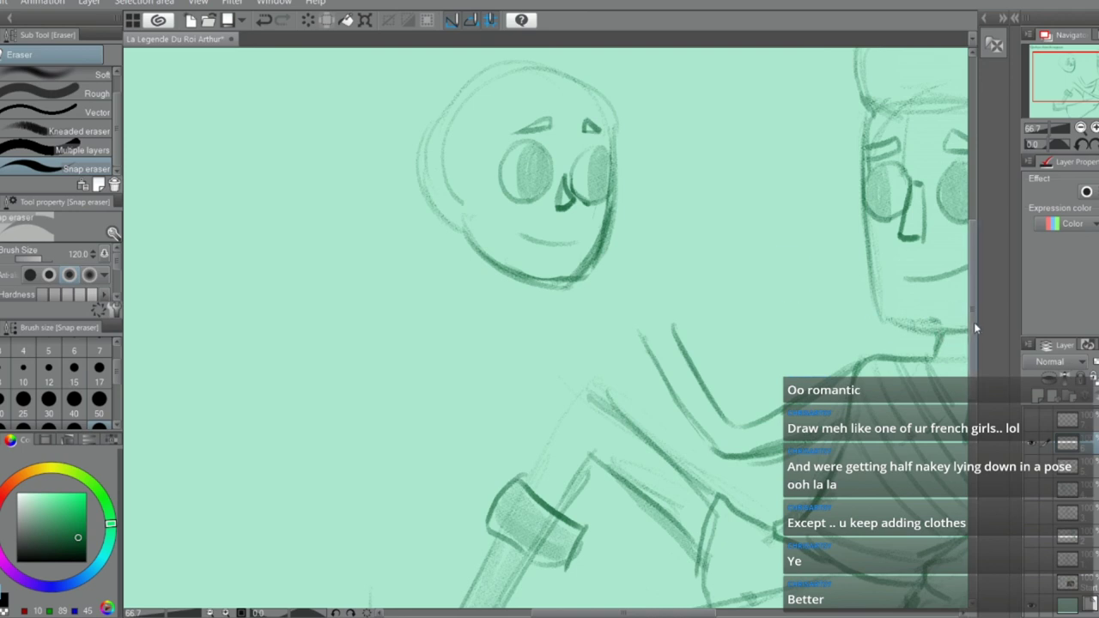
# Draw the second head's hair with a fringe swept off the forehead, a rounded back end and an arched crown
pyautogui.scroll(3, 975, 300)
pyautogui.moveTo(974, 300); pyautogui.dragTo(974, 296)
pyautogui.press('p')
pyautogui.moveTo(577, 183); pyautogui.dragTo(471, 214)
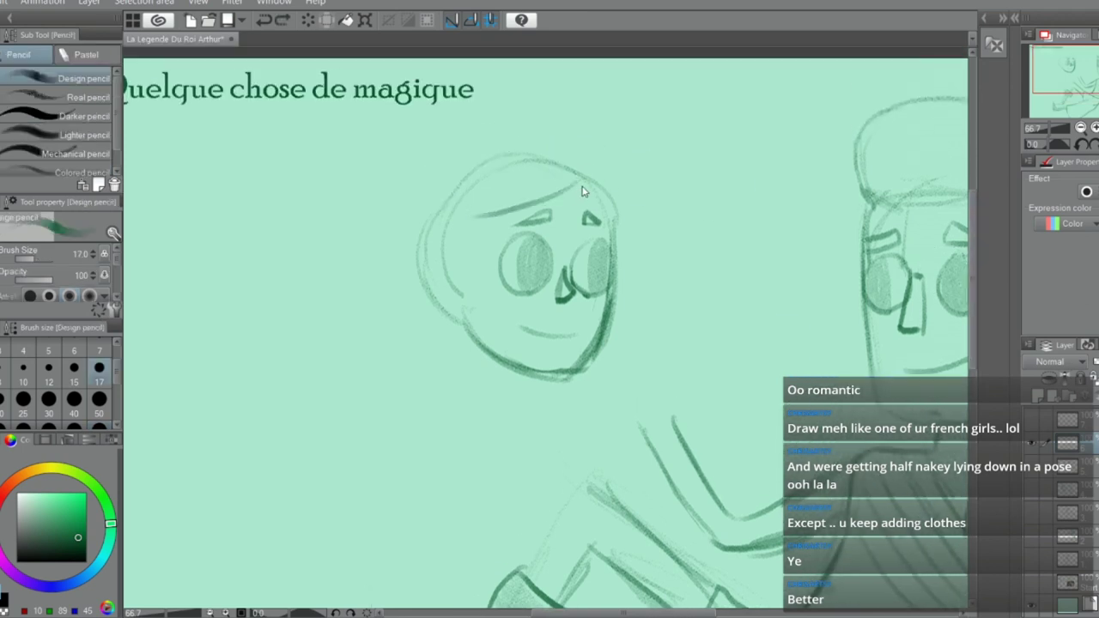
pyautogui.moveTo(583, 178); pyautogui.dragTo(455, 220)
pyautogui.moveTo(559, 155)
pyautogui.mouseDown()
pyautogui.moveTo(420, 190)
pyautogui.moveTo(455, 226)
pyautogui.moveTo(482, 220)
pyautogui.mouseUp()
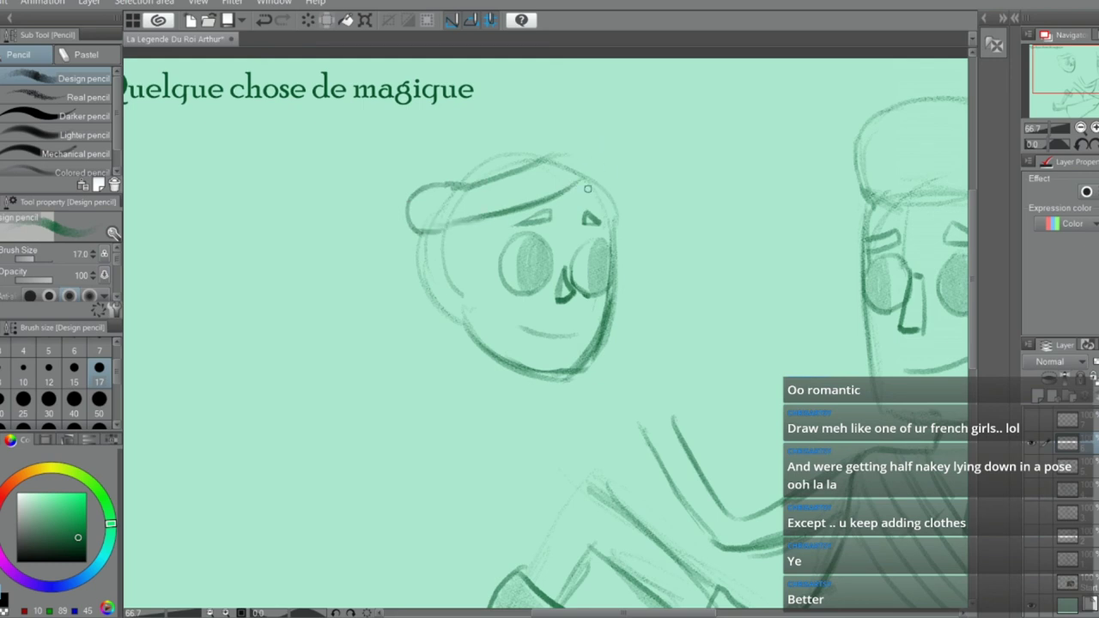
pyautogui.moveTo(588, 188); pyautogui.dragTo(611, 212)
pyautogui.moveTo(595, 155)
pyautogui.mouseDown()
pyautogui.moveTo(615, 167)
pyautogui.moveTo(623, 213)
pyautogui.moveTo(617, 199)
pyautogui.mouseUp()
pyautogui.moveTo(565, 135)
pyautogui.mouseDown()
pyautogui.moveTo(504, 136)
pyautogui.moveTo(442, 164)
pyautogui.mouseUp()
pyautogui.moveTo(495, 133); pyautogui.dragTo(429, 184)
pyautogui.moveTo(525, 125)
pyautogui.mouseDown()
pyautogui.moveTo(615, 155)
pyautogui.moveTo(556, 183)
pyautogui.moveTo(548, 278)
pyautogui.mouseUp()
pyautogui.scroll(-3, 611, 205)
pyautogui.scroll(2, 558, 319)
pyautogui.hotkey('ctrl', 'z')
pyautogui.moveTo(566, 157); pyautogui.dragTo(564, 330)
pyautogui.press('e')
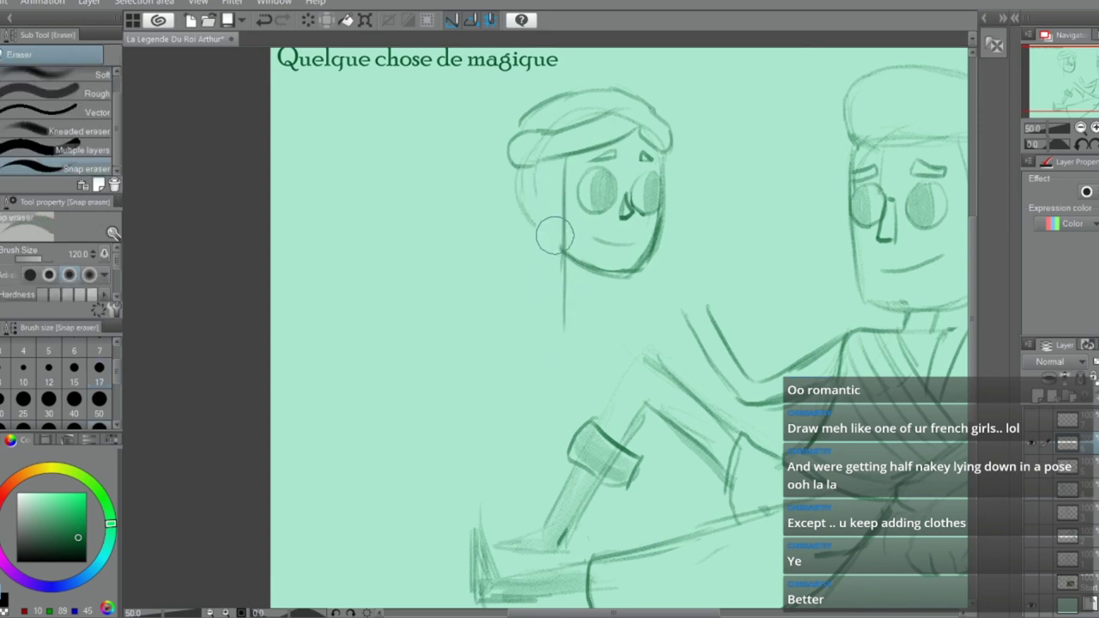
pyautogui.moveTo(560, 257); pyautogui.dragTo(560, 327)
pyautogui.hotkey('ctrl', 'z')
pyautogui.moveTo(565, 209); pyautogui.dragTo(563, 331)
pyautogui.press('p')
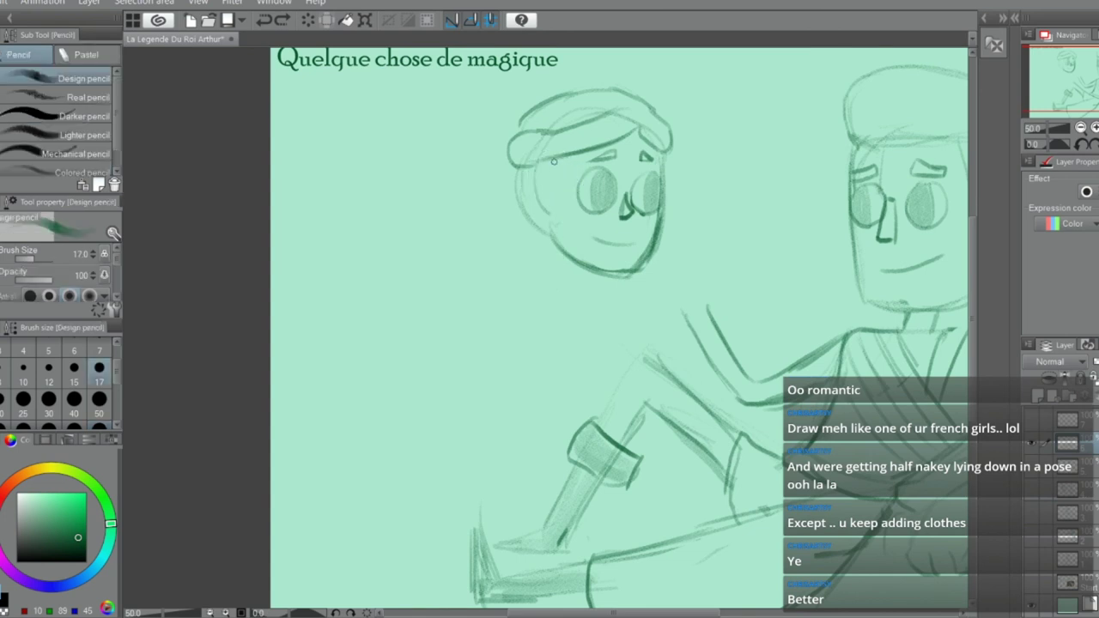
# Draw the second head's rounded ear below the hair, with an inner fold and a small pointed sideburn beside it
pyautogui.moveTo(553, 161); pyautogui.dragTo(551, 209)
pyautogui.hotkey('ctrl', 'z')
pyautogui.moveTo(559, 160); pyautogui.dragTo(553, 210)
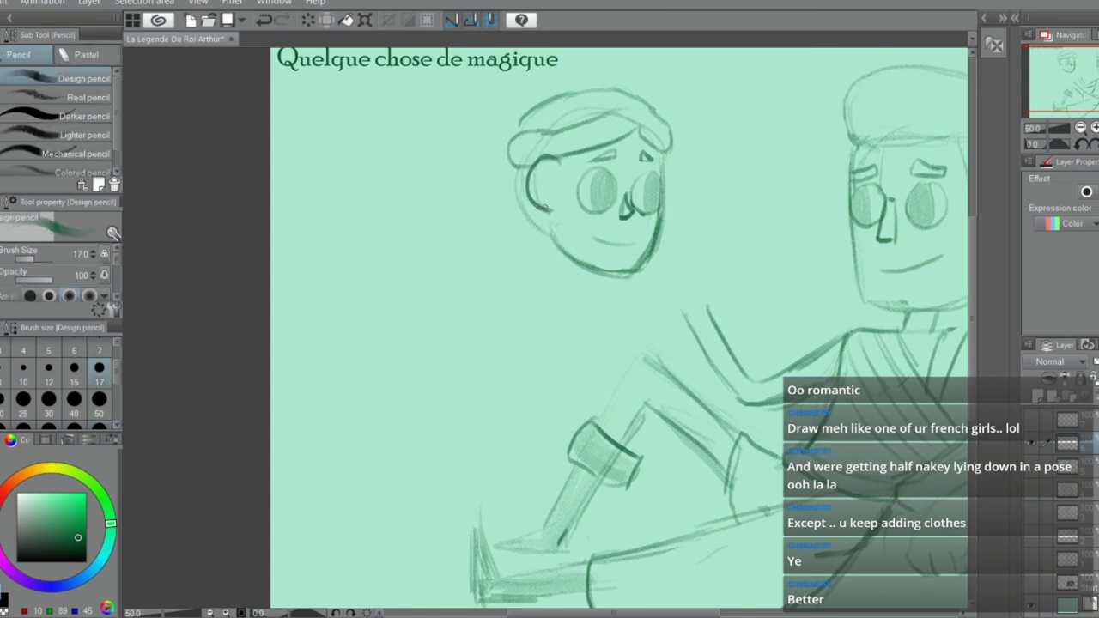
pyautogui.scroll(3, 563, 161)
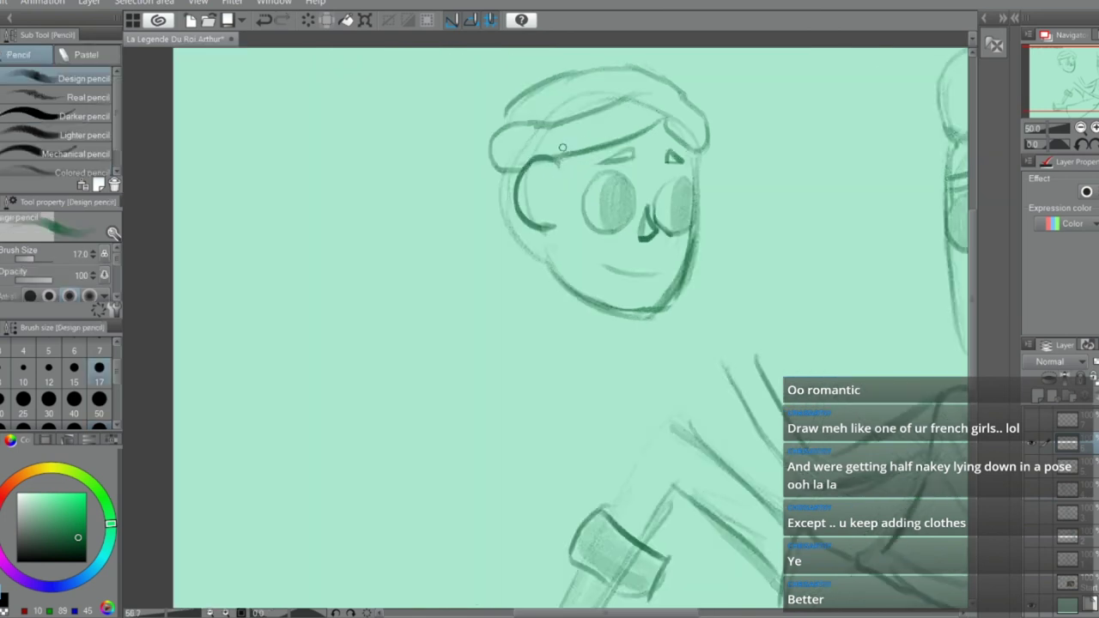
pyautogui.moveTo(513, 168)
pyautogui.mouseDown()
pyautogui.moveTo(547, 207)
pyautogui.moveTo(547, 224)
pyautogui.moveTo(539, 249)
pyautogui.mouseUp()
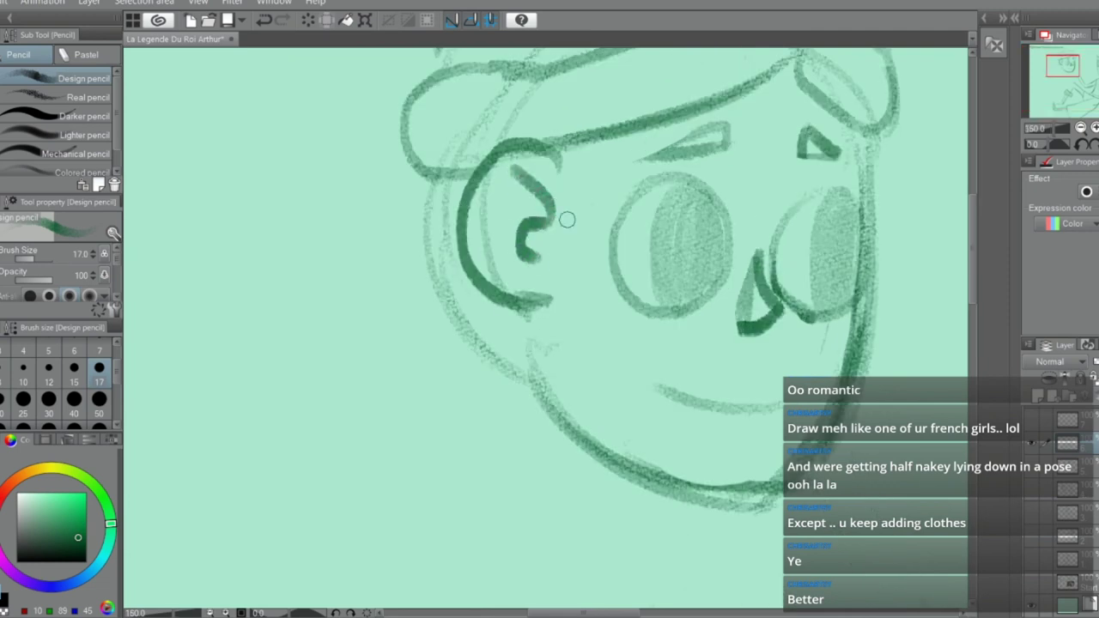
pyautogui.moveTo(573, 142)
pyautogui.mouseDown()
pyautogui.moveTo(573, 183)
pyautogui.moveTo(562, 151)
pyautogui.moveTo(568, 209)
pyautogui.mouseUp()
pyautogui.moveTo(556, 144); pyautogui.dragTo(568, 206)
# Draw the back of the neck straight down from the ear and redraw the smile as a shorter, darker curve
pyautogui.scroll(-3, 534, 232)
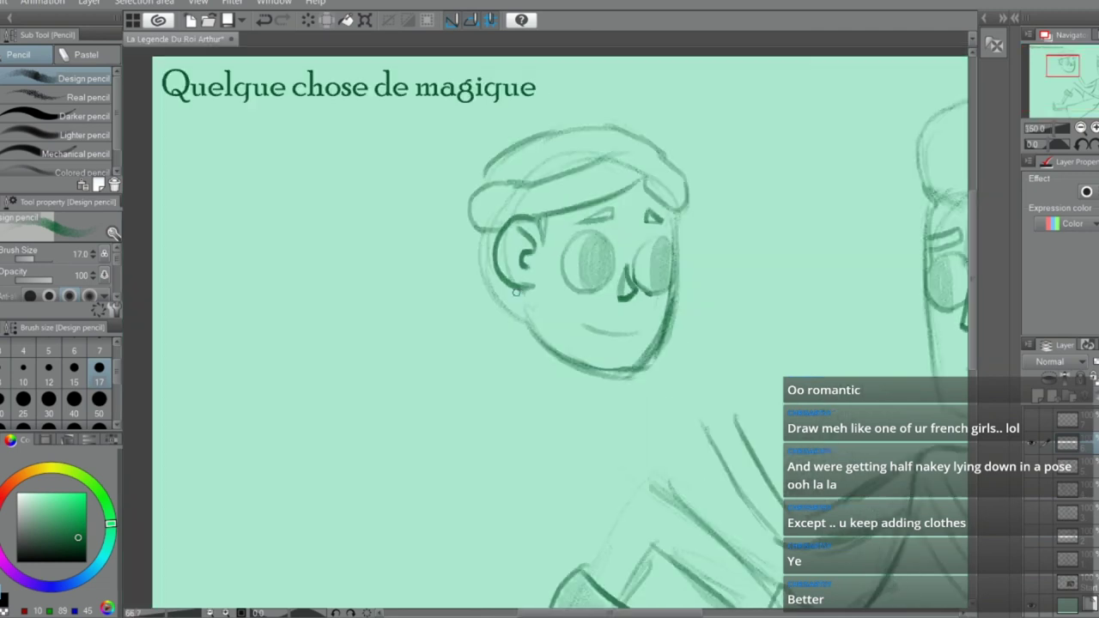
pyautogui.moveTo(532, 302); pyautogui.dragTo(531, 436)
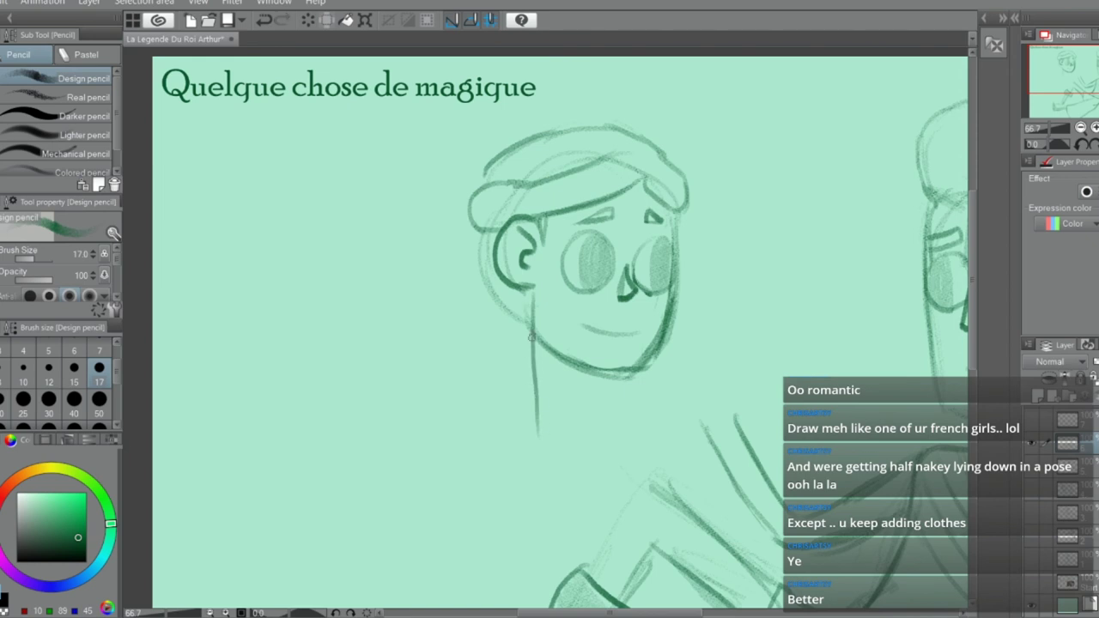
pyautogui.hotkey('ctrl', 'z')
pyautogui.moveTo(529, 288); pyautogui.dragTo(529, 434)
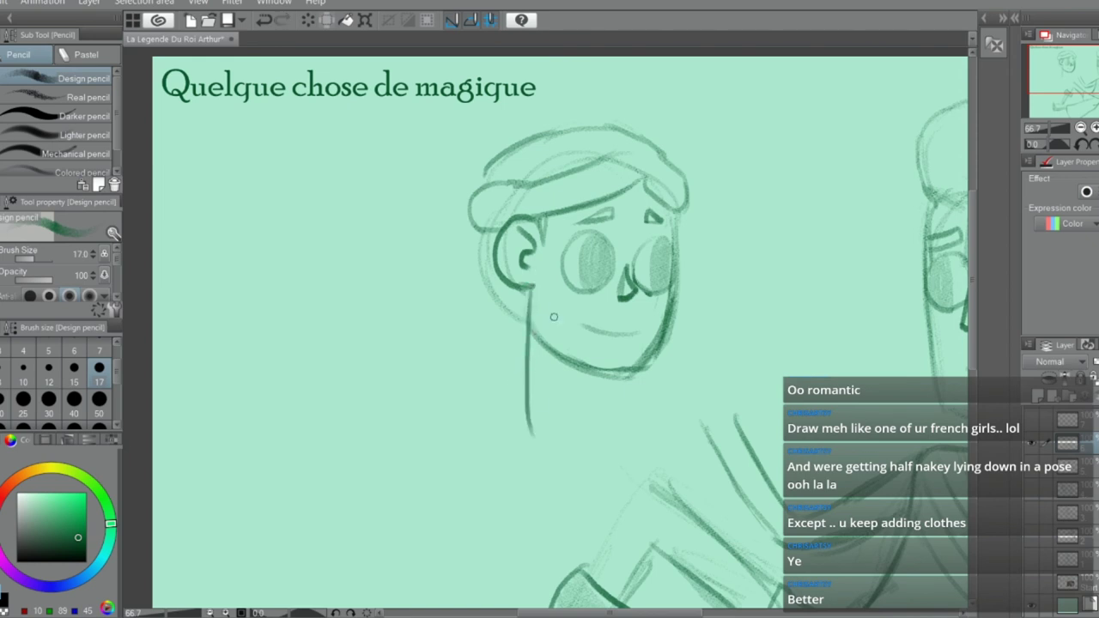
pyautogui.moveTo(633, 329); pyautogui.dragTo(587, 314)
pyautogui.scroll(-3, 971, 336)
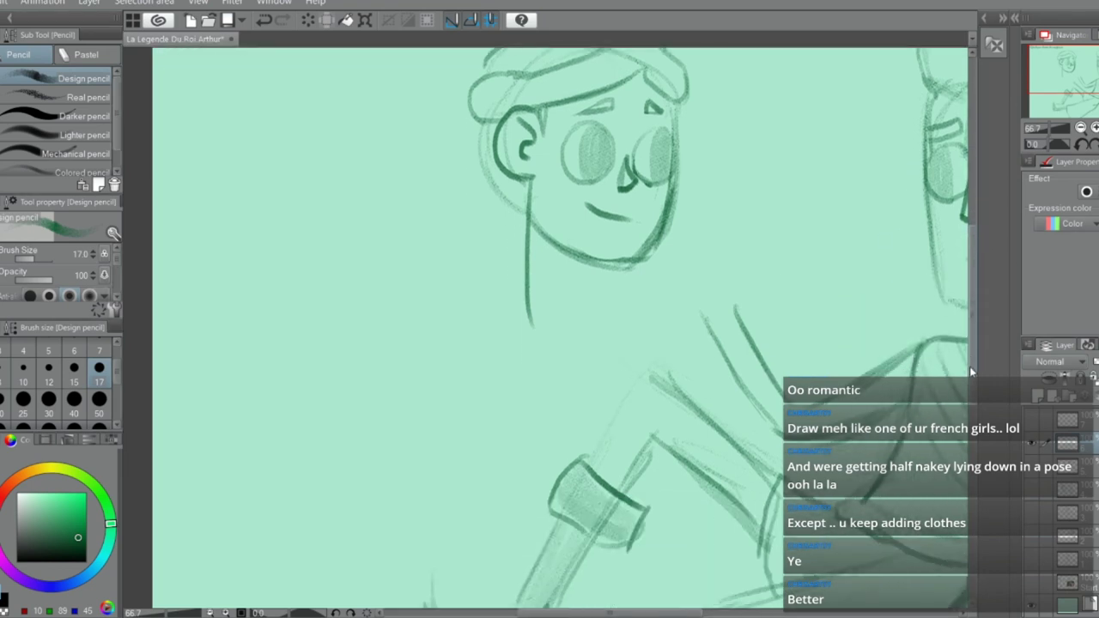
pyautogui.moveTo(560, 251); pyautogui.dragTo(558, 266)
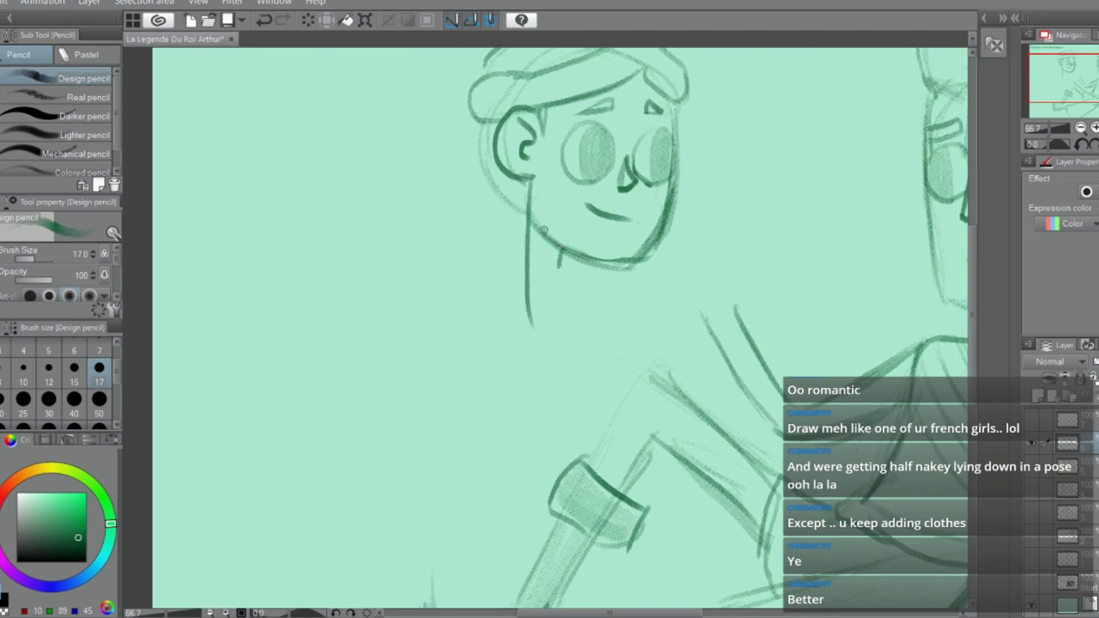
pyautogui.press('e')
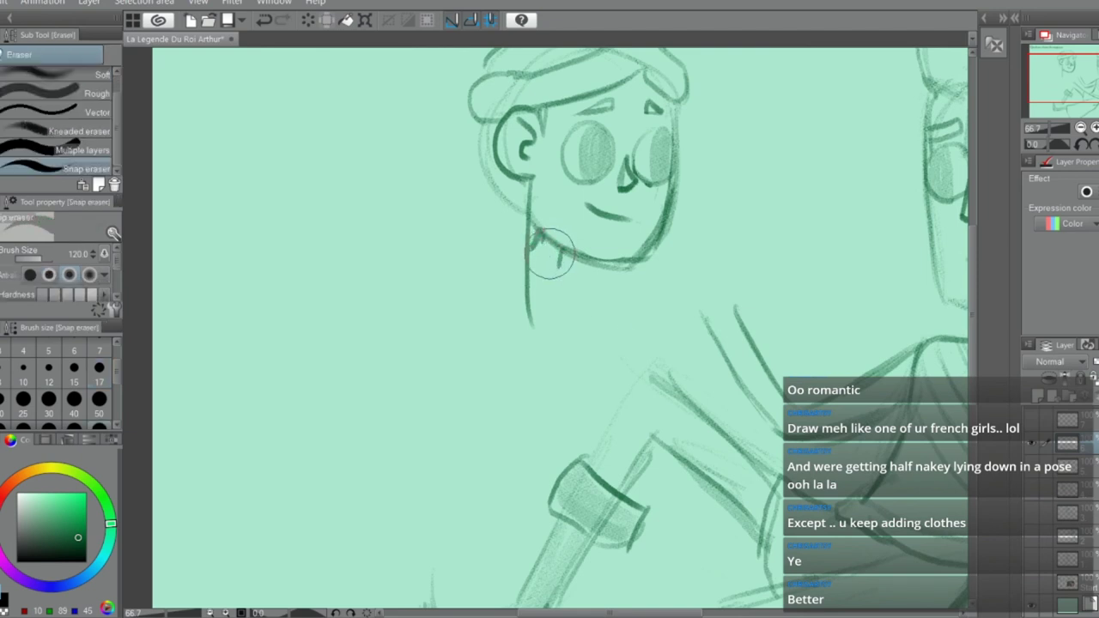
pyautogui.press('p')
pyautogui.moveTo(463, 141); pyautogui.dragTo(446, 311)
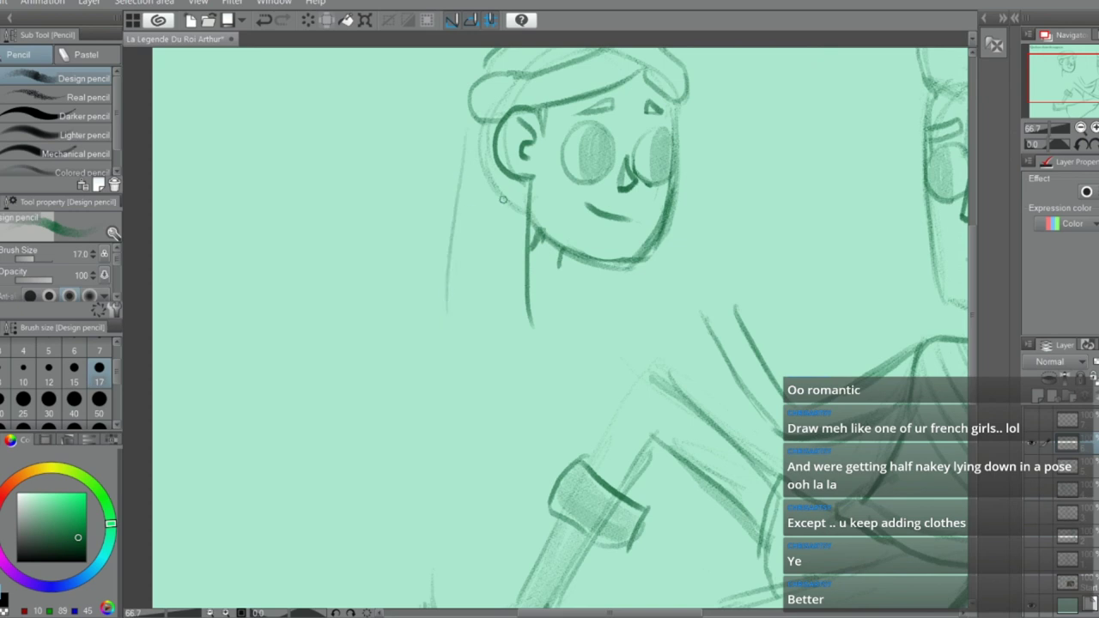
pyautogui.hotkey('ctrl', 'z')
pyautogui.press('e')
pyautogui.moveTo(534, 236)
pyautogui.mouseDown()
pyautogui.moveTo(552, 260)
pyautogui.moveTo(524, 234)
pyautogui.moveTo(528, 304)
pyautogui.mouseUp()
# Redraw the back of the neck, and add a short throat line under the jaw with faint collar lines below it
pyautogui.press('p')
pyautogui.moveTo(531, 182); pyautogui.dragTo(539, 339)
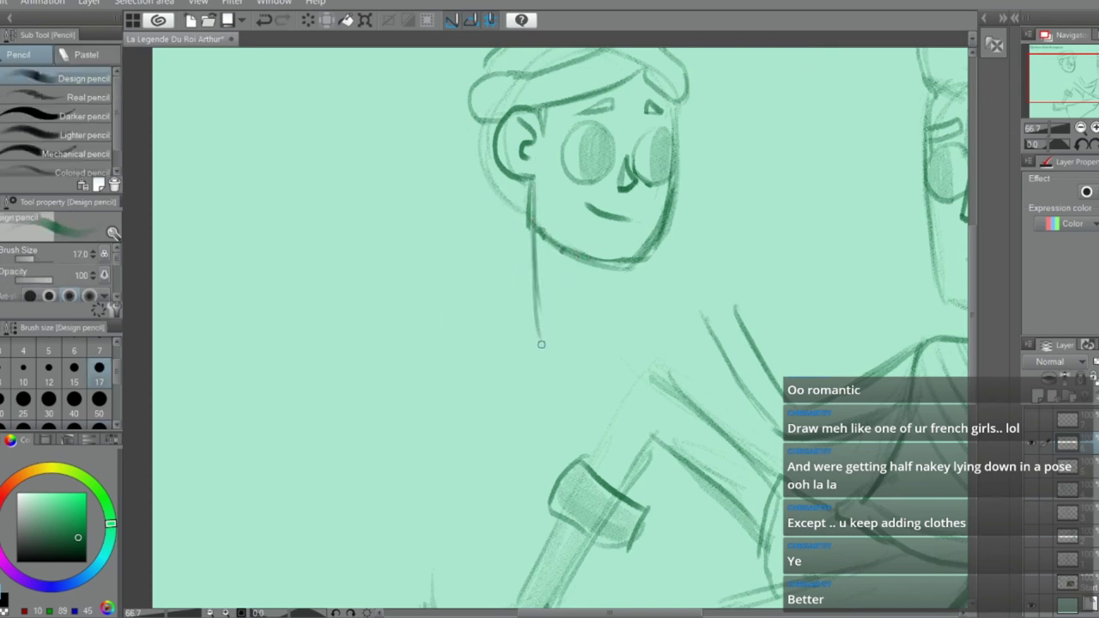
pyautogui.press('e')
pyautogui.moveTo(523, 217)
pyautogui.mouseDown()
pyautogui.moveTo(567, 262)
pyautogui.moveTo(564, 275)
pyautogui.moveTo(596, 288)
pyautogui.moveTo(581, 282)
pyautogui.moveTo(596, 352)
pyautogui.mouseUp()
pyautogui.press('p')
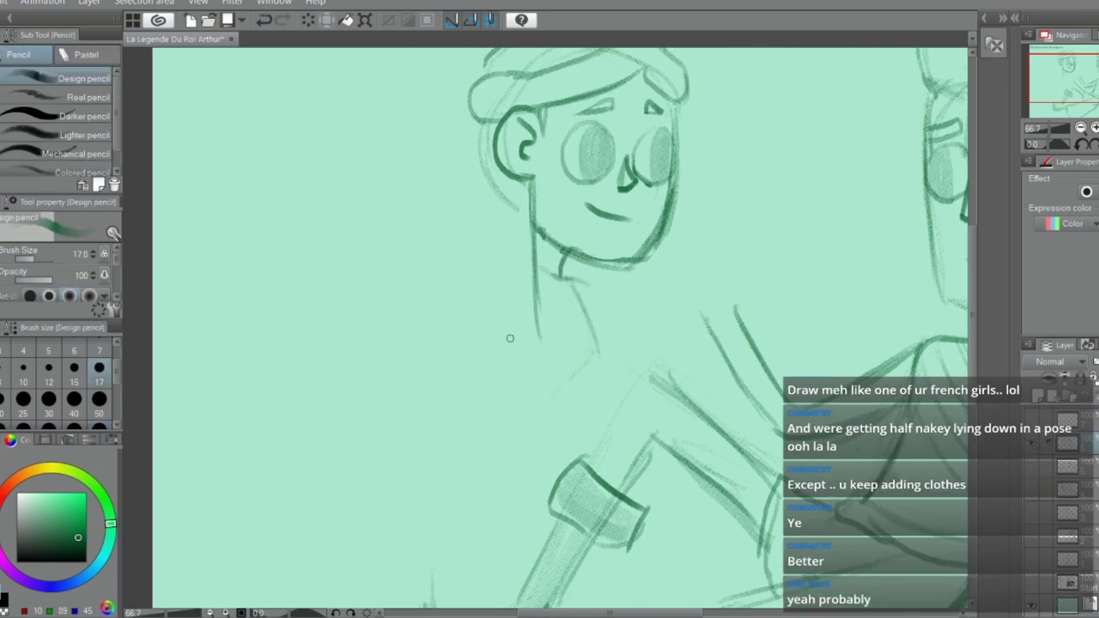
# Sketch light guide lines for the second character's back and for the far shoulder curving toward the reclining figure
pyautogui.moveTo(495, 267); pyautogui.dragTo(489, 382)
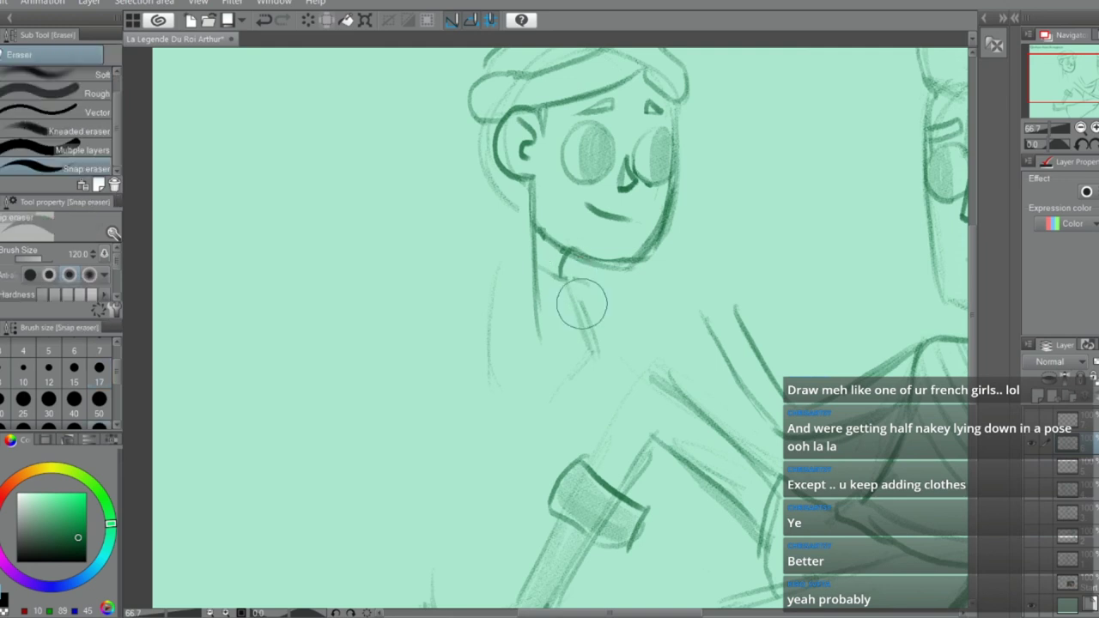
pyautogui.press('e')
pyautogui.press('p')
pyautogui.moveTo(577, 296); pyautogui.dragTo(667, 348)
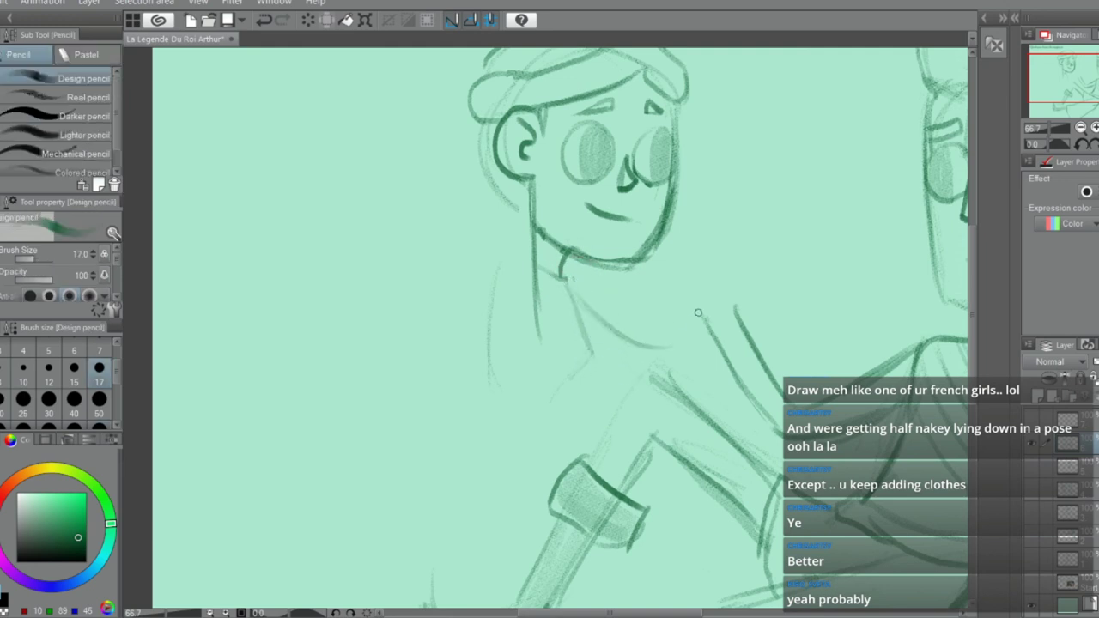
pyautogui.scroll(-3, 669, 287)
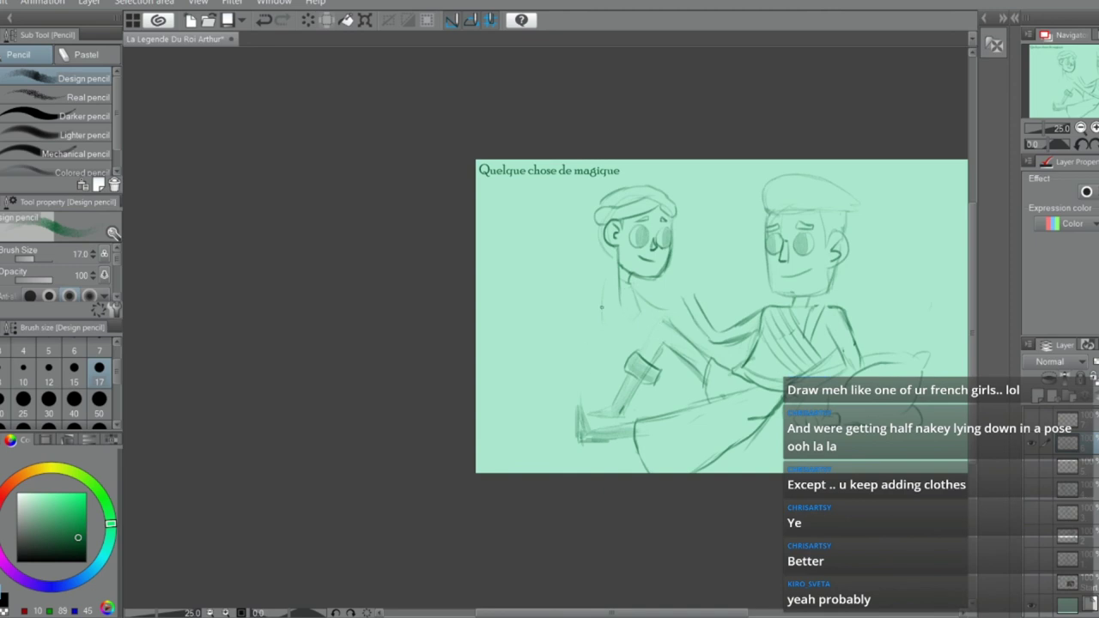
pyautogui.scroll(3, 601, 306)
pyautogui.moveTo(564, 308)
pyautogui.mouseDown()
pyautogui.moveTo(584, 383)
pyautogui.moveTo(581, 305)
pyautogui.moveTo(561, 334)
pyautogui.moveTo(596, 327)
pyautogui.moveTo(606, 304)
pyautogui.moveTo(537, 443)
pyautogui.mouseUp()
pyautogui.hotkey('ctrl', 'z')
pyautogui.hotkey('ctrl', 'z')
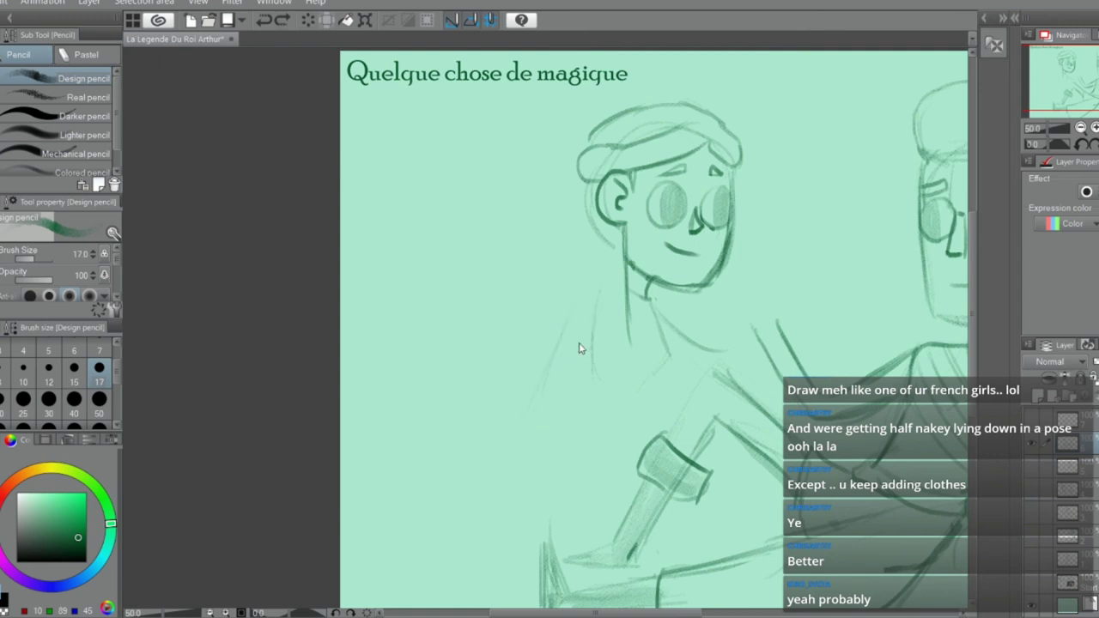
# Sketch the second character's near shoulder and upper arm with two light parallel lines sloping away from the neck, erasing stray strokes
pyautogui.moveTo(578, 347); pyautogui.dragTo(521, 443)
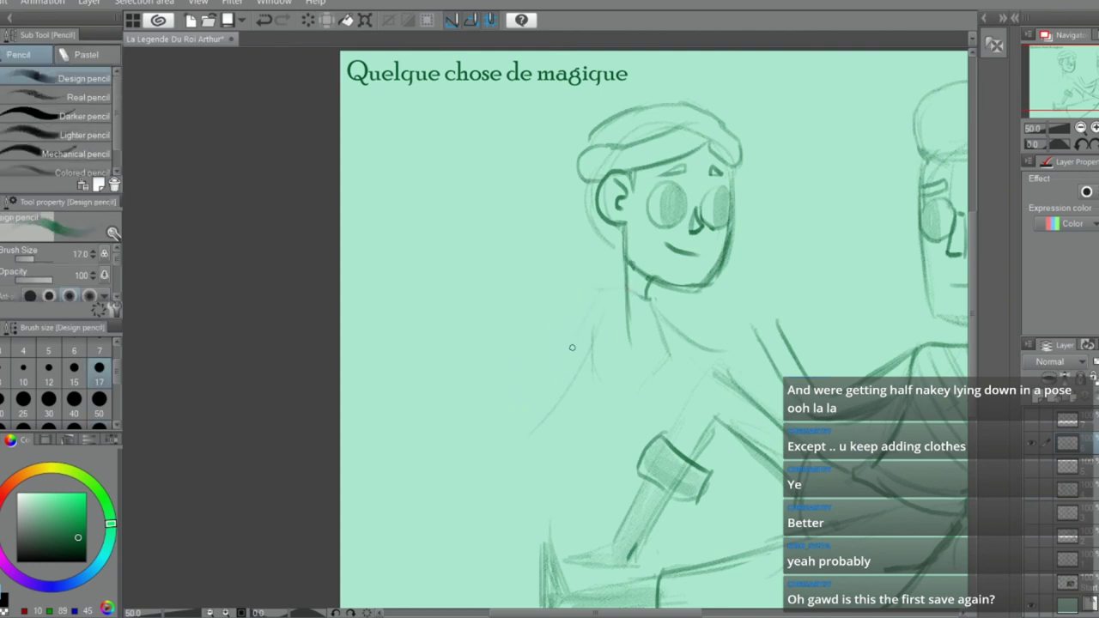
pyautogui.moveTo(594, 304); pyautogui.dragTo(513, 430)
pyautogui.press('e')
pyautogui.moveTo(568, 320)
pyautogui.mouseDown()
pyautogui.moveTo(549, 354)
pyautogui.moveTo(554, 372)
pyautogui.mouseUp()
pyautogui.press('p')
pyautogui.press('e')
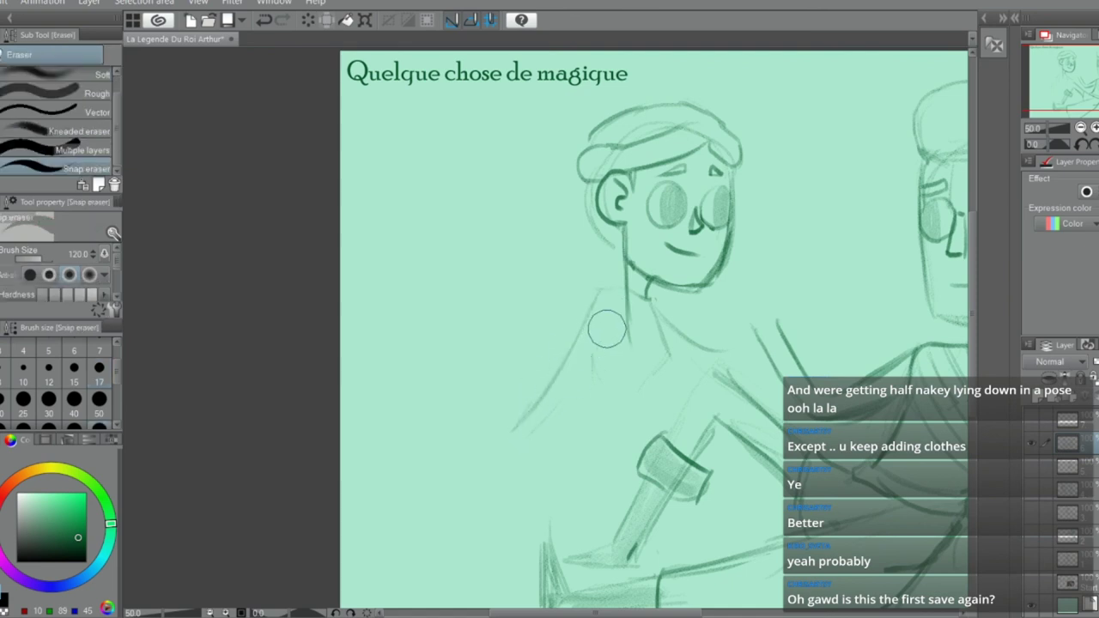
pyautogui.press('p')
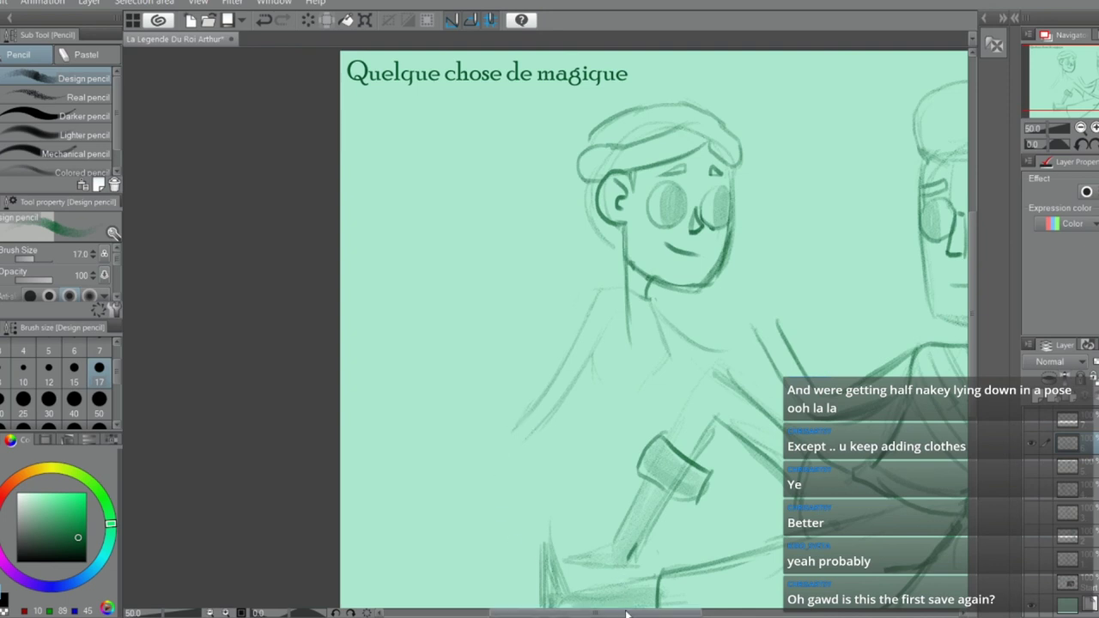
# Replace the second character's doubled near-arm strokes with one straight light line sloping away from the shoulder
pyautogui.moveTo(626, 612); pyautogui.dragTo(686, 611)
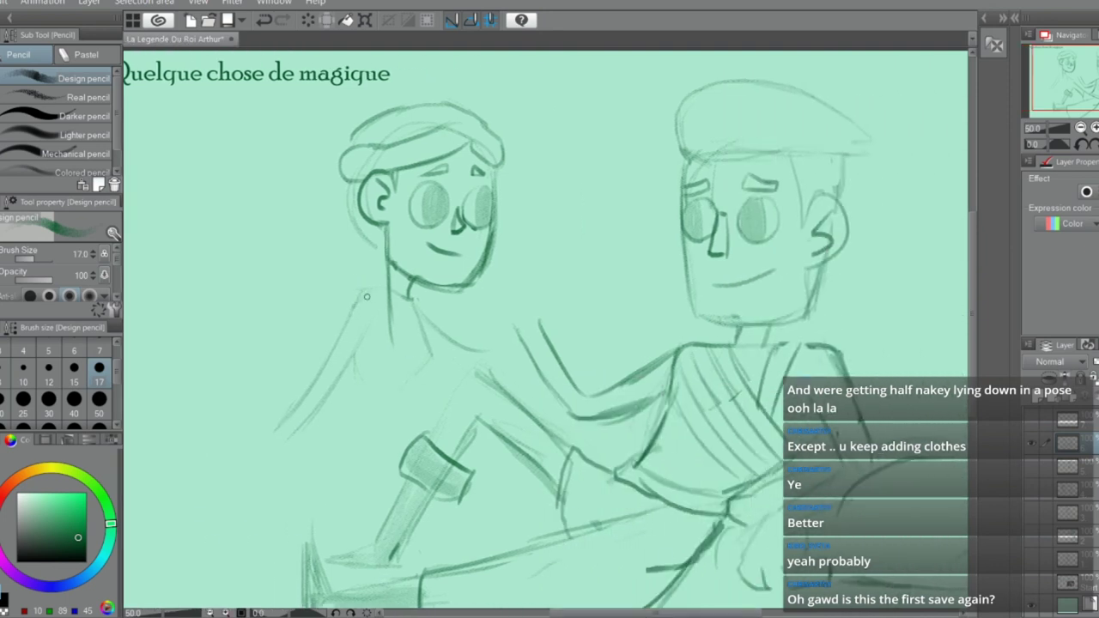
pyautogui.hotkey('ctrl', 'z')
pyautogui.moveTo(385, 287)
pyautogui.mouseDown()
pyautogui.moveTo(350, 294)
pyautogui.moveTo(277, 421)
pyautogui.mouseUp()
pyautogui.press('e')
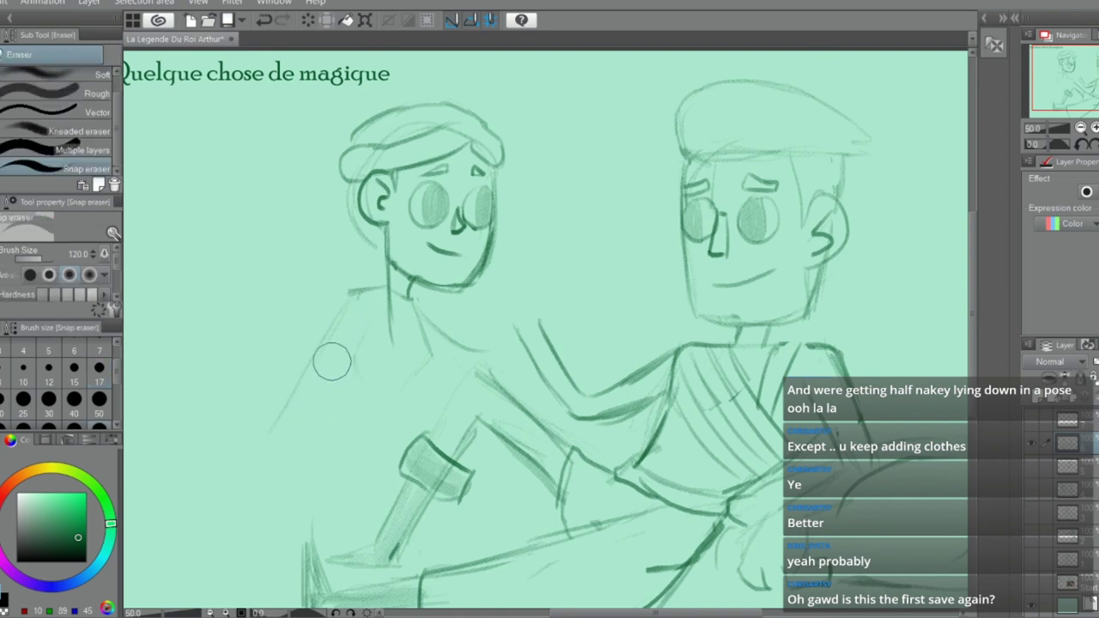
pyautogui.press('p')
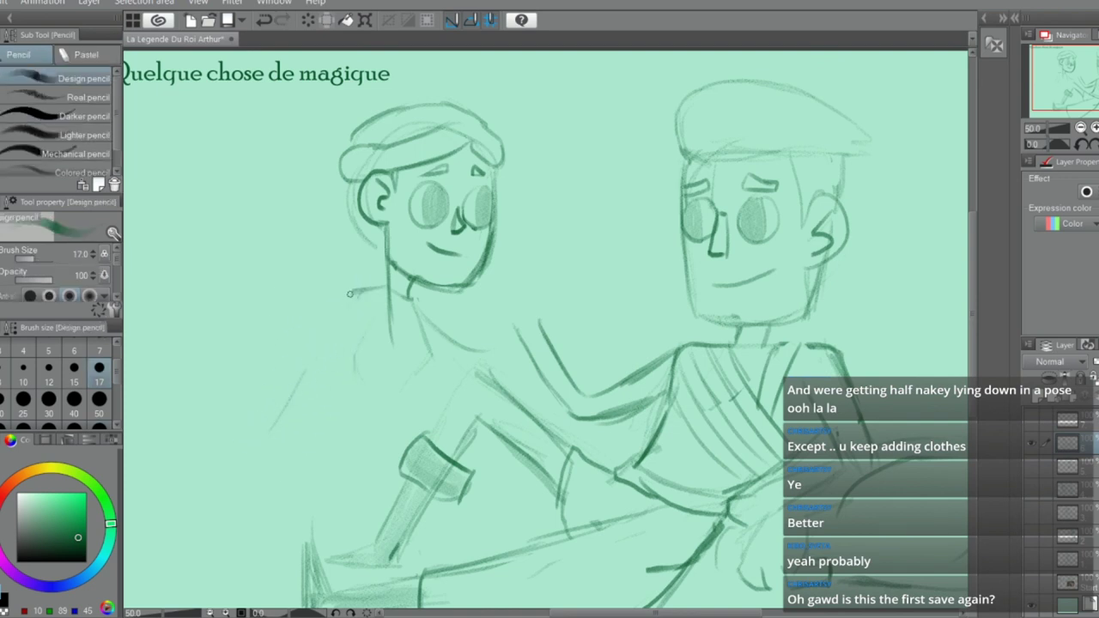
pyautogui.moveTo(343, 305); pyautogui.dragTo(287, 395)
pyautogui.press('e')
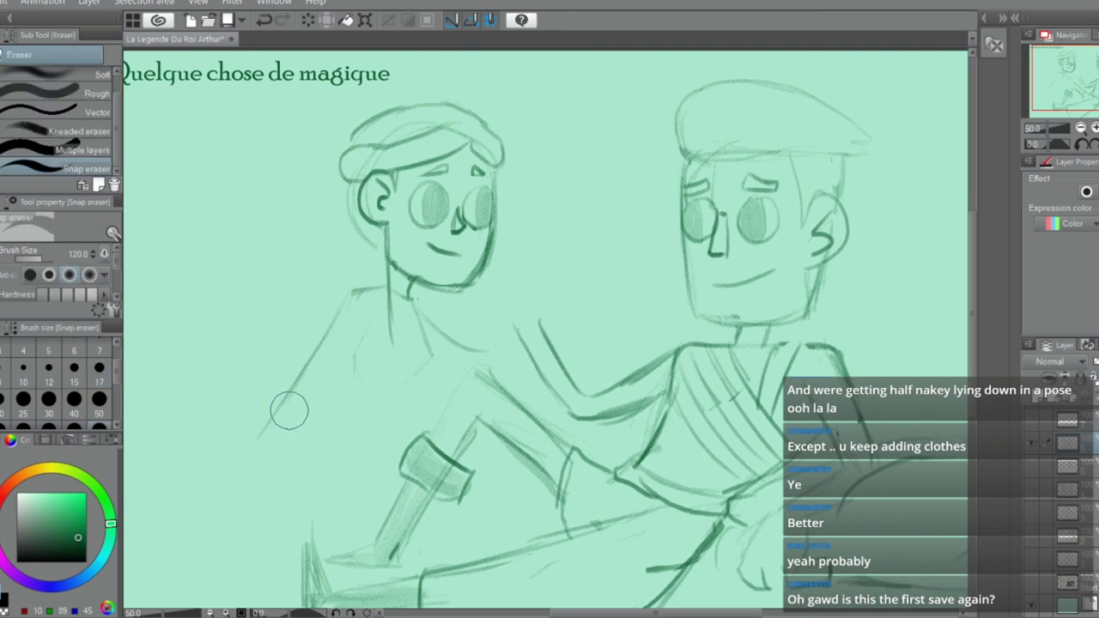
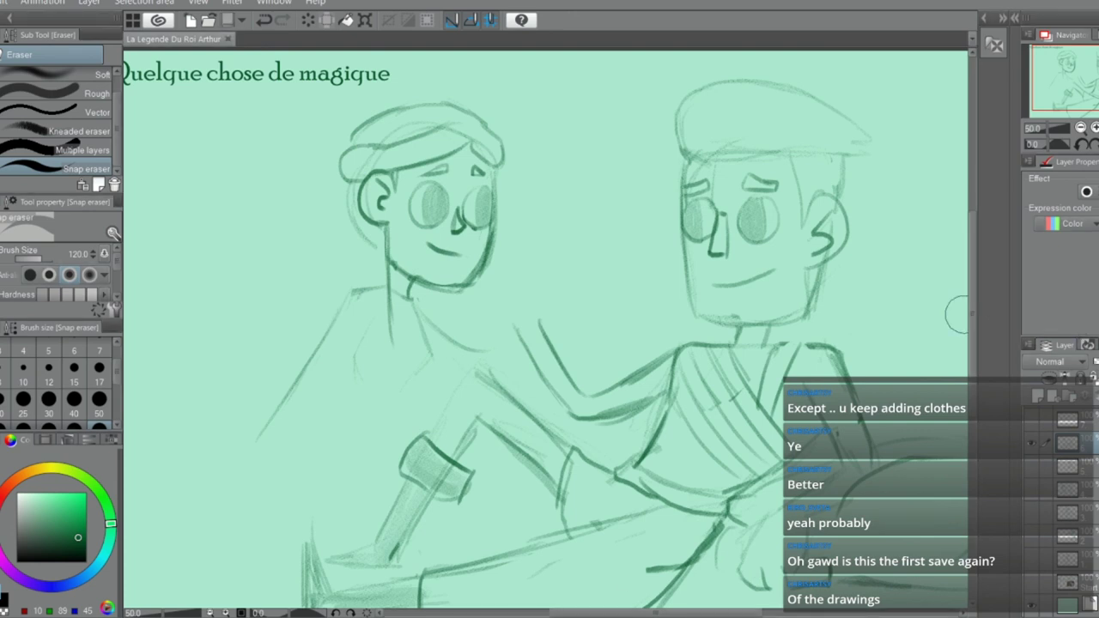
# Erase the far shoulder guide beside the neck, and round off and darken the outline of the near shoulder
pyautogui.scroll(-1, 972, 338)
pyautogui.moveTo(972, 337); pyautogui.dragTo(975, 371)
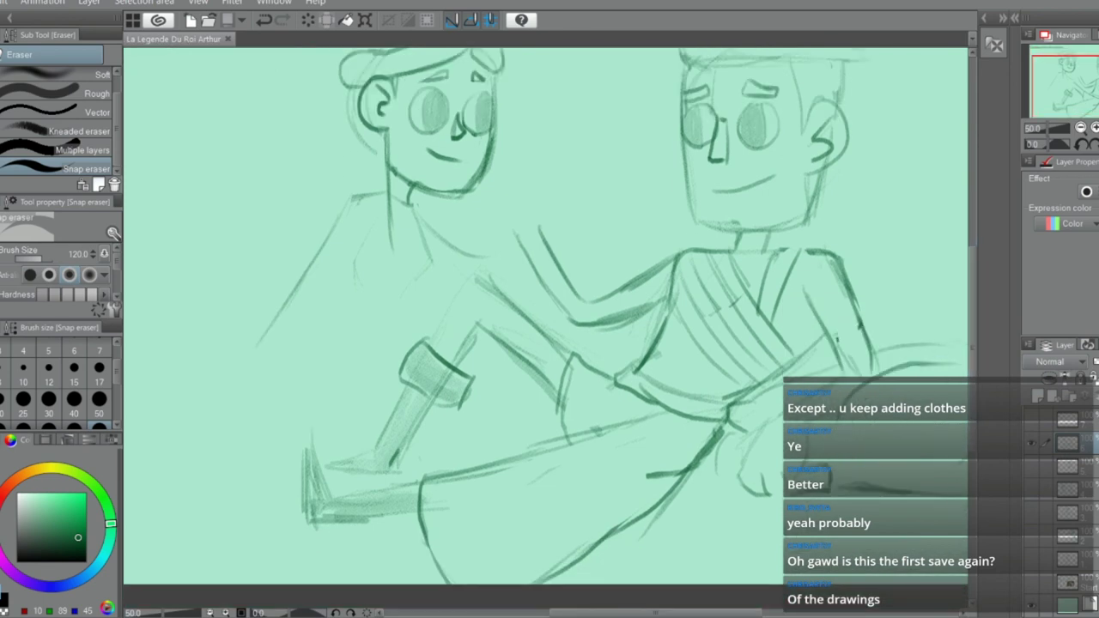
pyautogui.moveTo(440, 245)
pyautogui.mouseDown()
pyautogui.moveTo(437, 232)
pyautogui.moveTo(477, 255)
pyautogui.moveTo(431, 208)
pyautogui.mouseUp()
pyautogui.press('p')
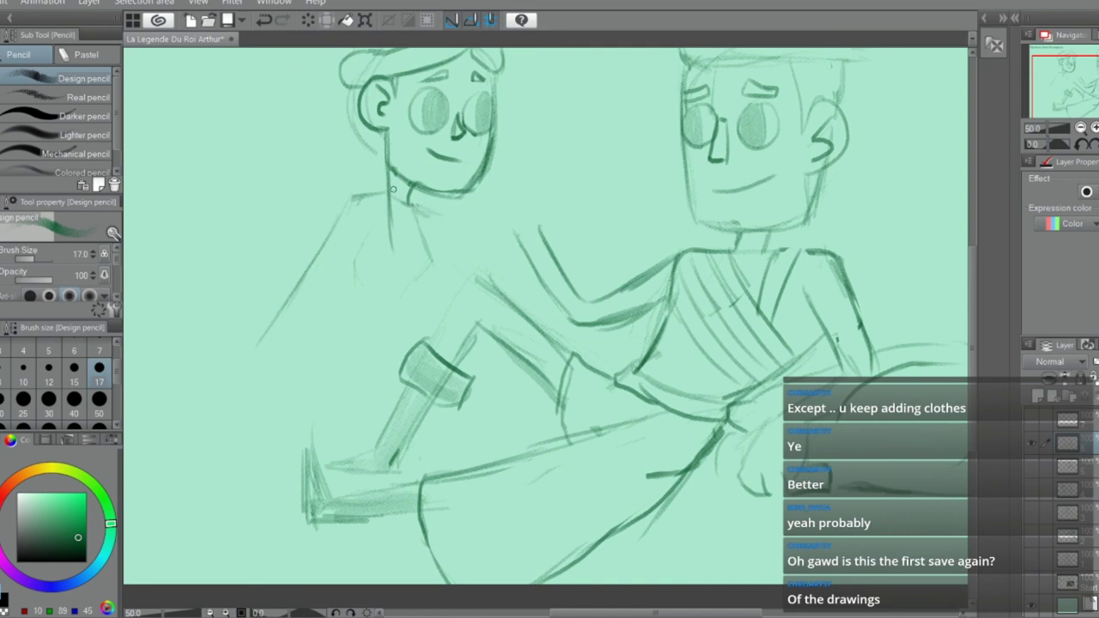
pyautogui.moveTo(371, 192)
pyautogui.mouseDown()
pyautogui.moveTo(338, 212)
pyautogui.moveTo(322, 245)
pyautogui.mouseUp()
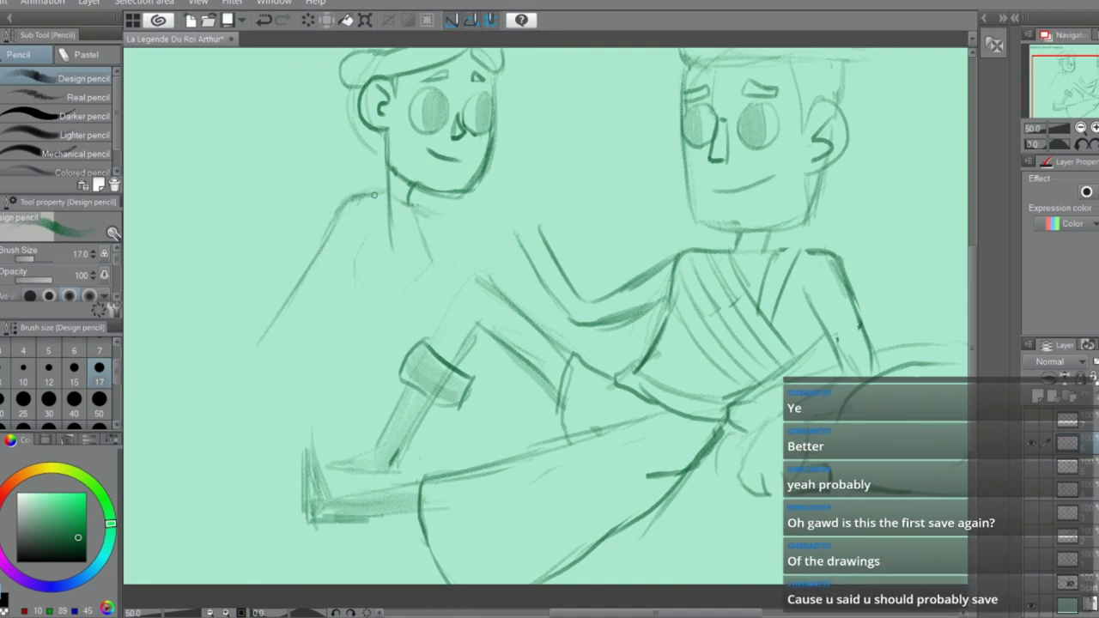
pyautogui.press('e')
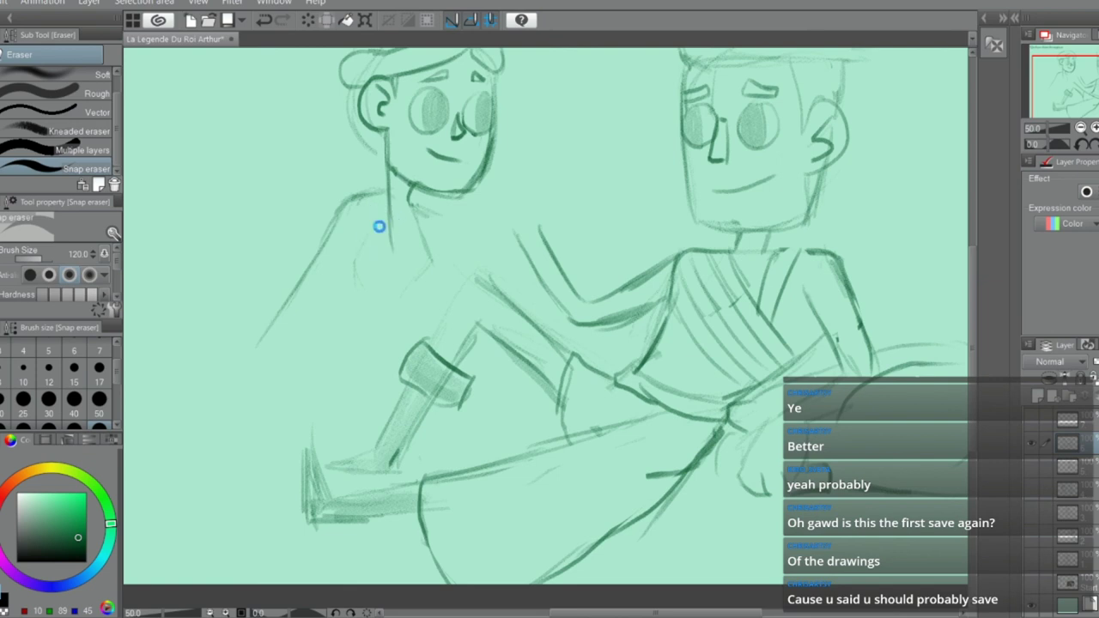
pyautogui.press('p')
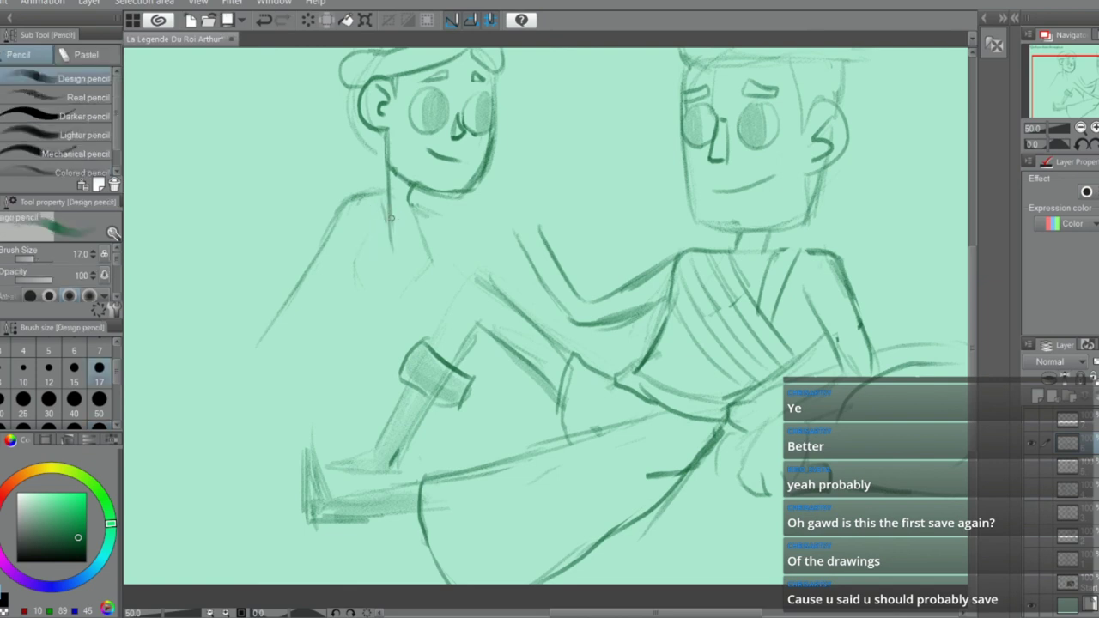
# Draw the inner line of the near arm parallel to its outer line, and add short strokes at the base of the neck
pyautogui.moveTo(391, 218)
pyautogui.mouseDown()
pyautogui.moveTo(419, 224)
pyautogui.moveTo(387, 224)
pyautogui.moveTo(289, 345)
pyautogui.mouseUp()
pyautogui.hotkey('ctrl', 'z')
pyautogui.moveTo(355, 238); pyautogui.dragTo(325, 281)
pyautogui.moveTo(340, 255)
pyautogui.mouseDown()
pyautogui.moveTo(318, 299)
pyautogui.moveTo(345, 263)
pyautogui.moveTo(286, 339)
pyautogui.mouseUp()
pyautogui.press('e')
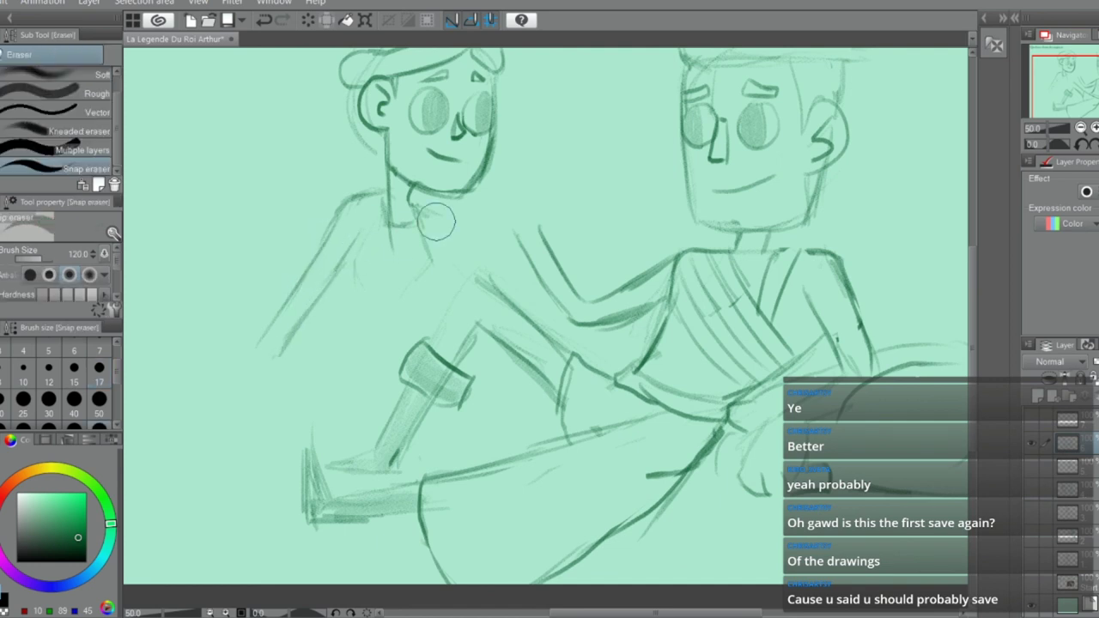
# Sketch the second character's curved far chest contour, a darker line under the chest, and a light far shoulder stroke
pyautogui.press('p')
pyautogui.press('e')
pyautogui.moveTo(434, 225)
pyautogui.mouseDown()
pyautogui.moveTo(439, 199)
pyautogui.moveTo(444, 252)
pyautogui.moveTo(410, 293)
pyautogui.mouseUp()
pyautogui.press('p')
pyautogui.hotkey('ctrl', 'z')
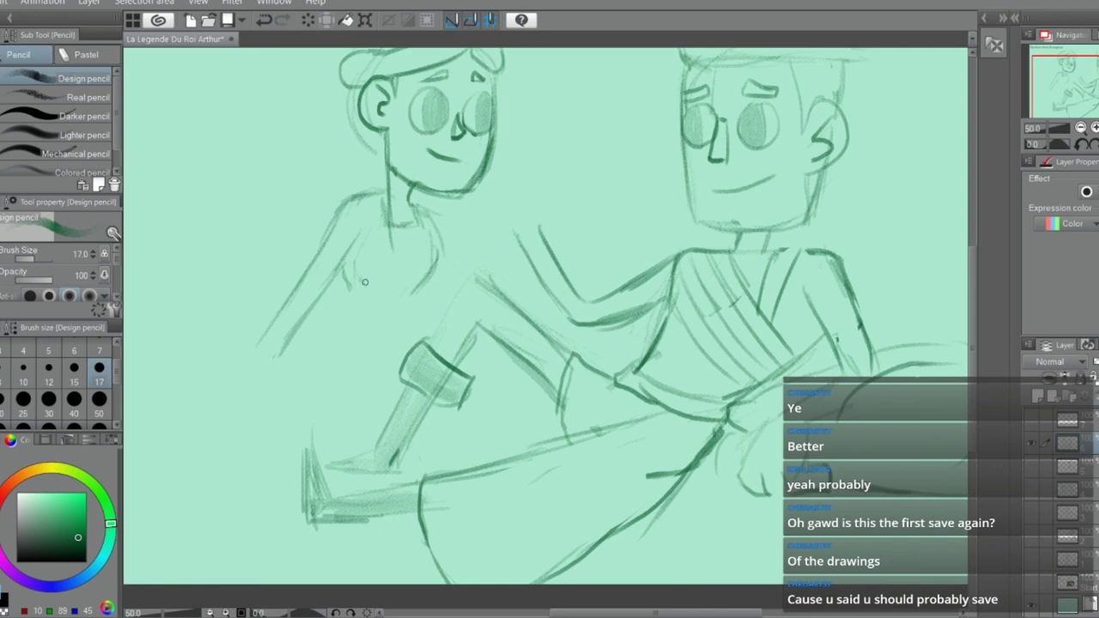
pyautogui.moveTo(349, 254)
pyautogui.mouseDown()
pyautogui.moveTo(337, 287)
pyautogui.moveTo(407, 302)
pyautogui.moveTo(391, 295)
pyautogui.moveTo(408, 292)
pyautogui.moveTo(345, 285)
pyautogui.moveTo(416, 290)
pyautogui.moveTo(380, 285)
pyautogui.mouseUp()
pyautogui.moveTo(429, 214); pyautogui.dragTo(464, 266)
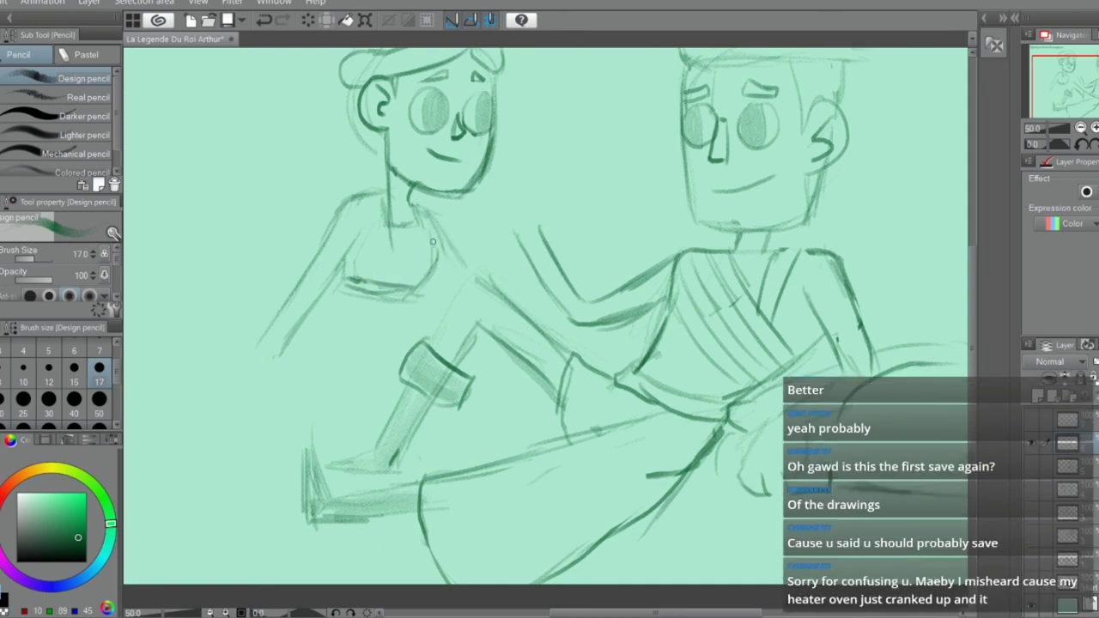
# Erase the far shoulder stroke, redraw the curve from the neck down the chest, and add a short mark under the smile
pyautogui.press('e')
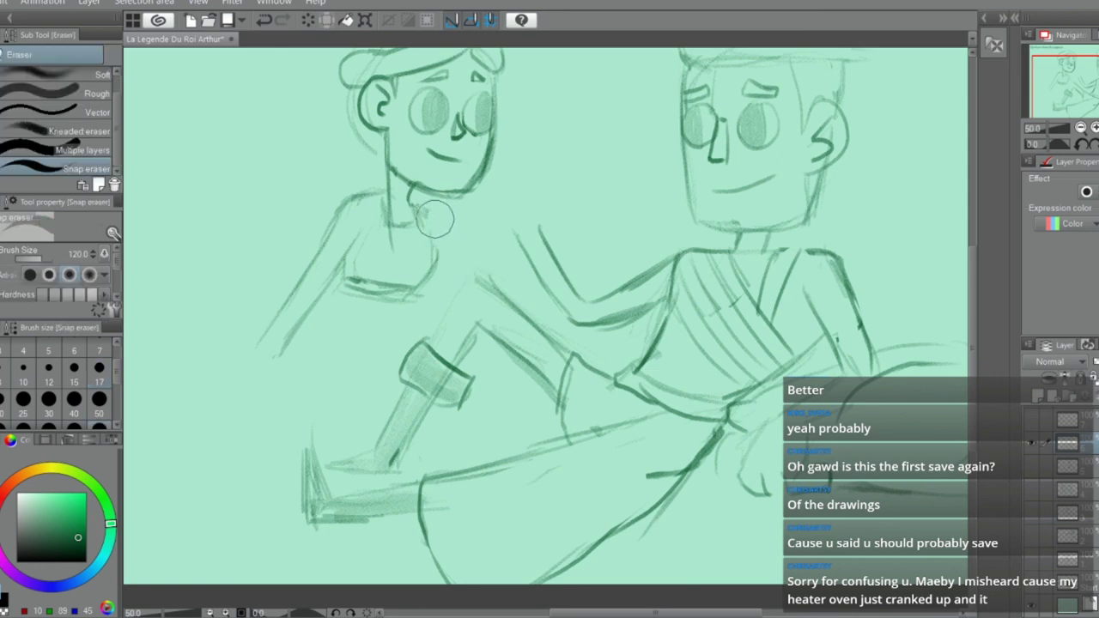
pyautogui.press('p')
pyautogui.moveTo(422, 203); pyautogui.dragTo(439, 238)
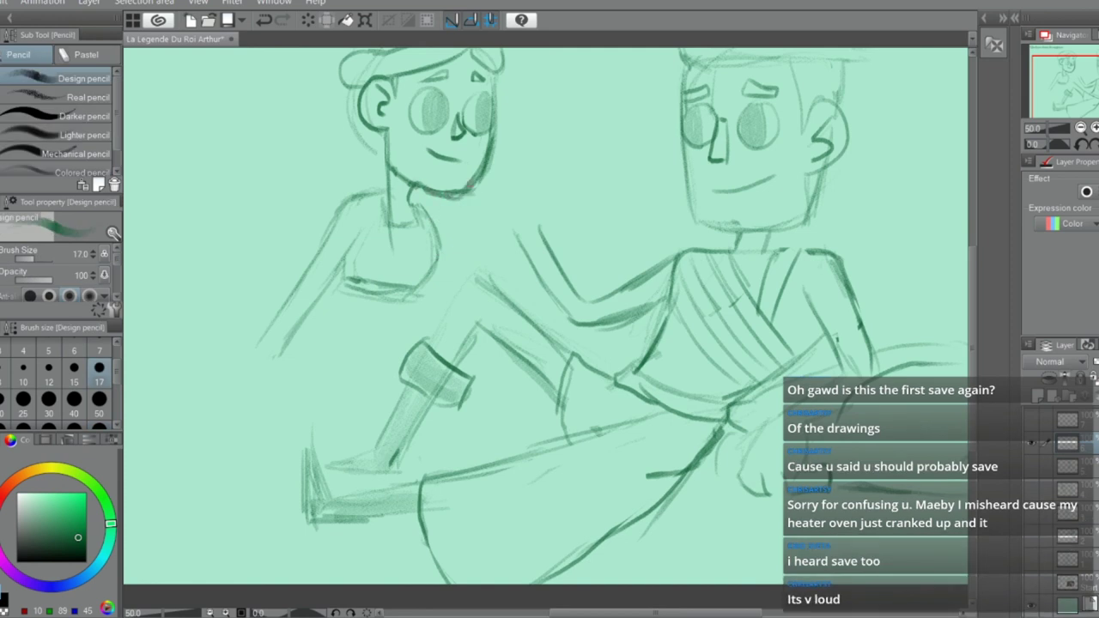
pyautogui.press('e')
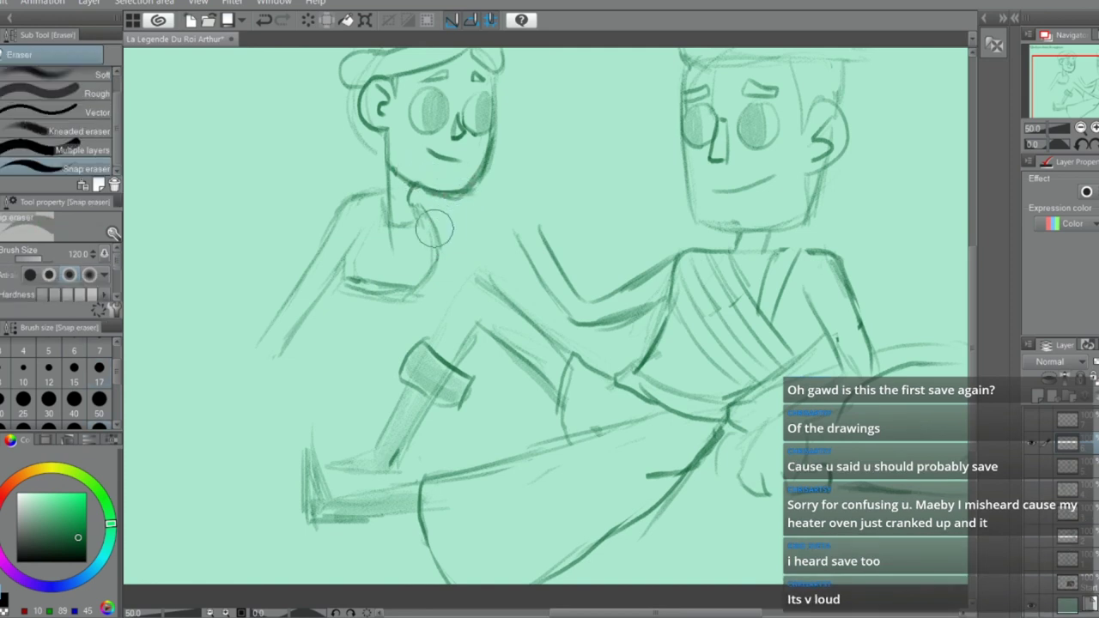
pyautogui.press('p')
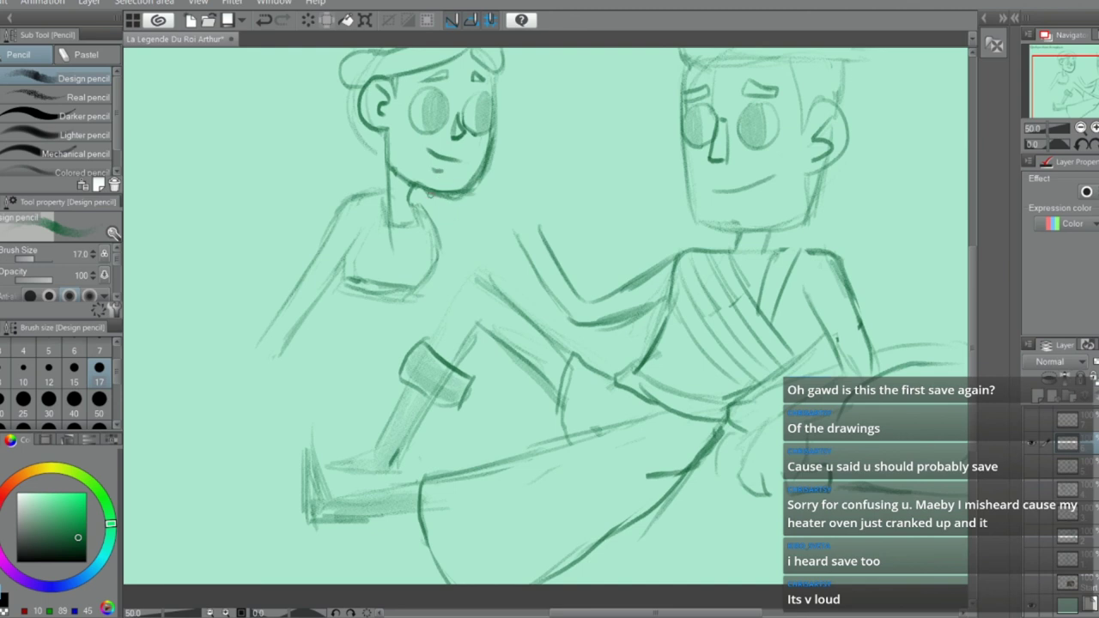
# Clean up and darken the far chest contour, and add a light shoulder line sloping toward the reclining figure
pyautogui.press('e')
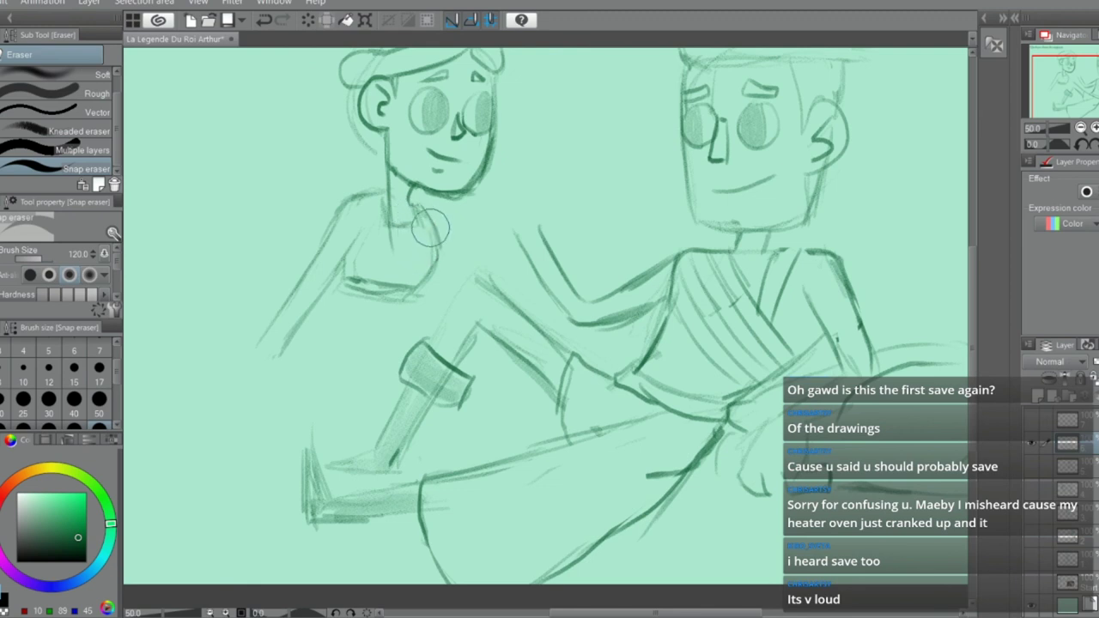
pyautogui.moveTo(432, 230)
pyautogui.mouseDown()
pyautogui.moveTo(427, 205)
pyautogui.moveTo(436, 252)
pyautogui.mouseUp()
pyautogui.press('p')
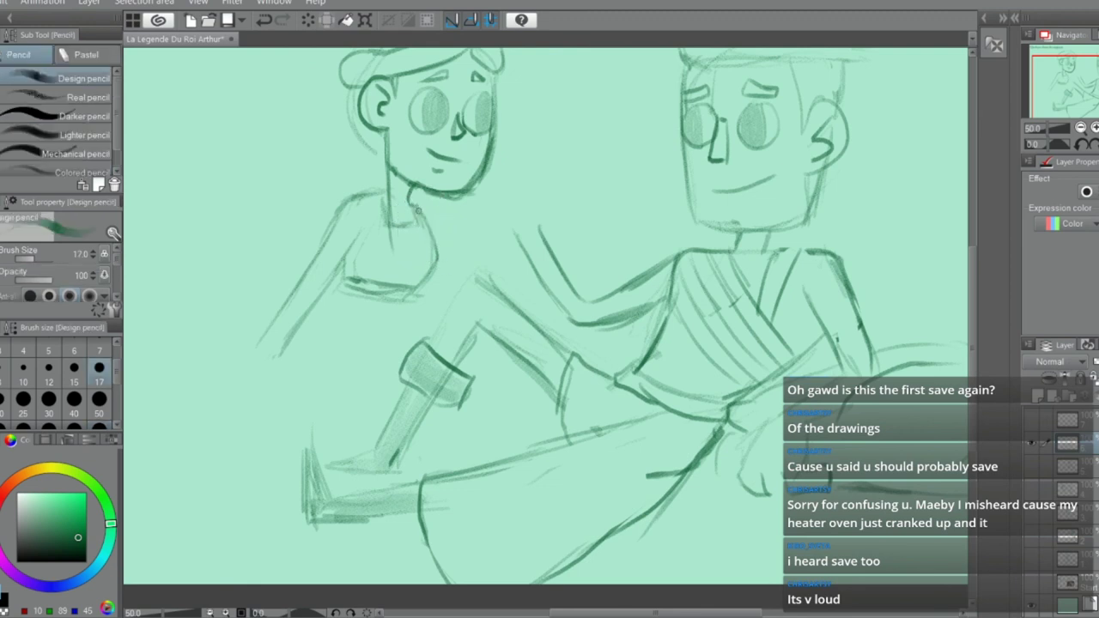
pyautogui.moveTo(419, 211); pyautogui.dragTo(439, 268)
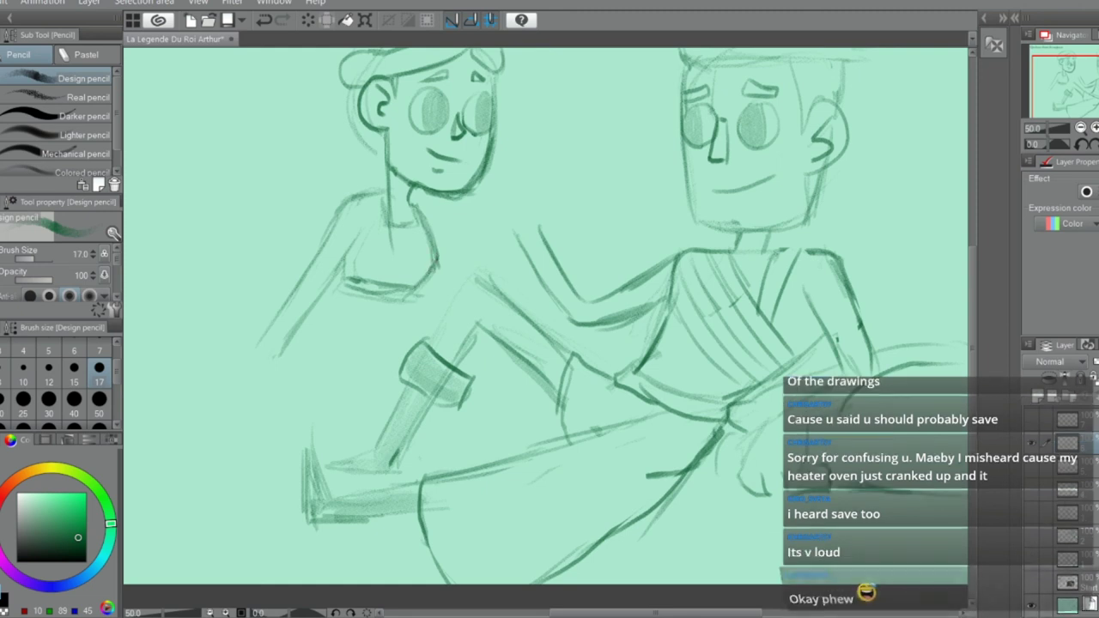
pyautogui.press('e')
pyautogui.press('p')
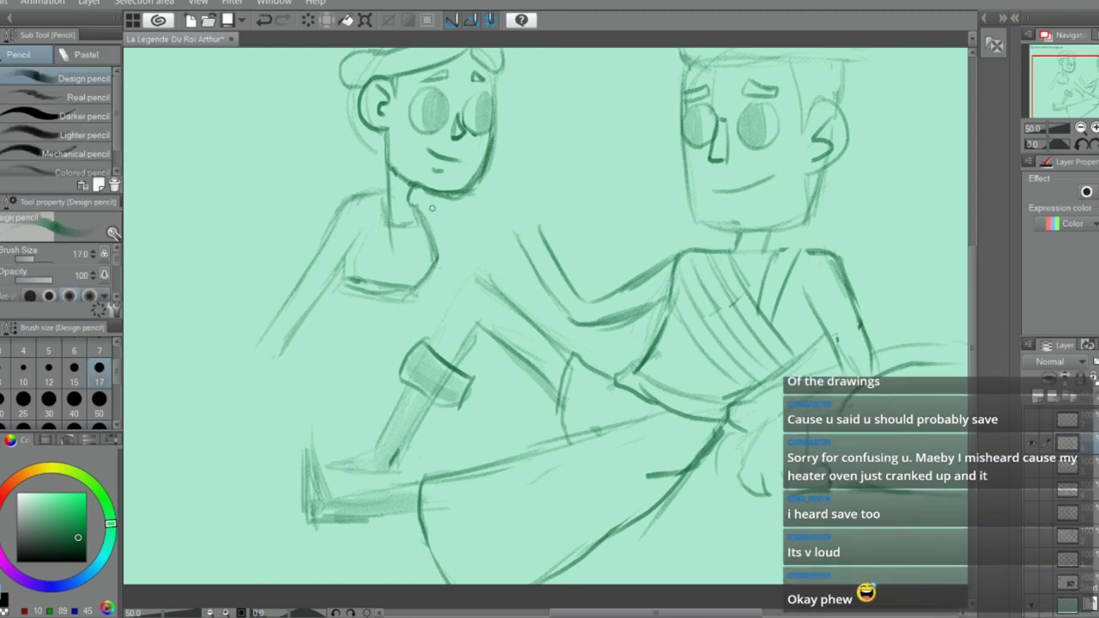
pyautogui.moveTo(431, 217); pyautogui.dragTo(473, 244)
pyautogui.scroll(-2, 470, 201)
pyautogui.scroll(2, 470, 201)
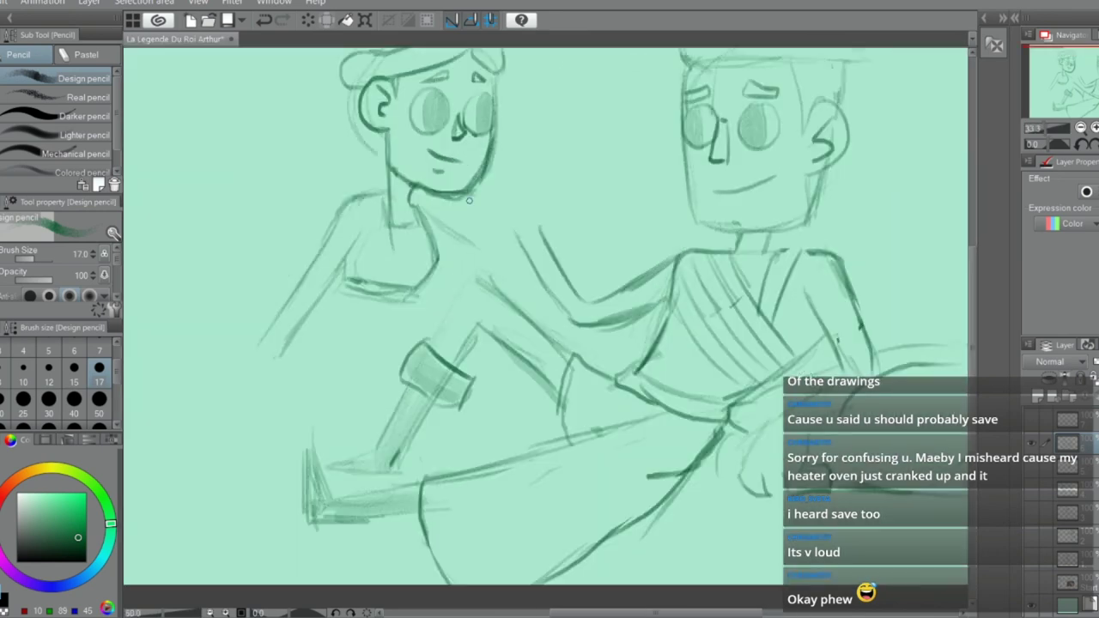
# Erase the second character's near arm behind the body and rough in a new one reaching forward across the chest
pyautogui.press('e')
pyautogui.moveTo(300, 280)
pyautogui.mouseDown()
pyautogui.moveTo(266, 346)
pyautogui.moveTo(365, 251)
pyautogui.moveTo(417, 281)
pyautogui.mouseUp()
pyautogui.press('p')
pyautogui.hotkey('ctrl', 'z')
pyautogui.moveTo(343, 215)
pyautogui.mouseDown()
pyautogui.moveTo(370, 232)
pyautogui.moveTo(419, 308)
pyautogui.mouseUp()
pyautogui.moveTo(356, 238); pyautogui.dragTo(422, 306)
pyautogui.press('e')
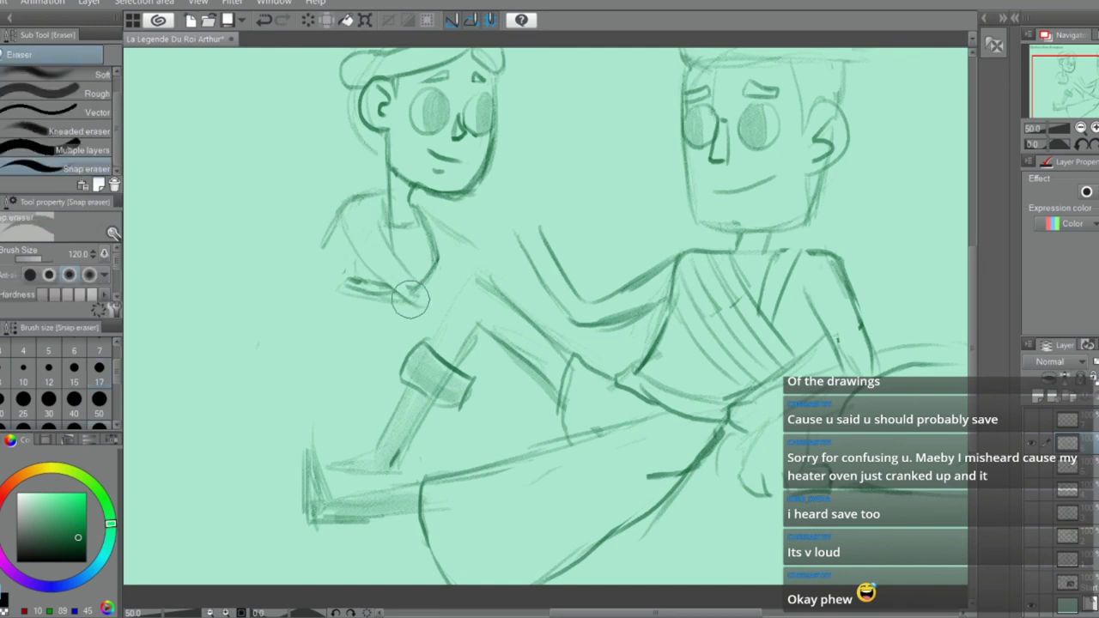
# Redraw the near arm with a rounded shoulder and two parallel lines crossing the chest toward the reclining figure, erasing stray strokes
pyautogui.moveTo(329, 219)
pyautogui.mouseDown()
pyautogui.moveTo(327, 232)
pyautogui.moveTo(350, 233)
pyautogui.moveTo(352, 277)
pyautogui.moveTo(425, 316)
pyautogui.mouseUp()
pyautogui.press('p')
pyautogui.press('e')
pyautogui.moveTo(386, 253); pyautogui.dragTo(414, 288)
pyautogui.press('p')
pyautogui.moveTo(380, 231); pyautogui.dragTo(439, 303)
pyautogui.press('e')
pyautogui.moveTo(386, 215); pyautogui.dragTo(385, 212)
pyautogui.press('p')
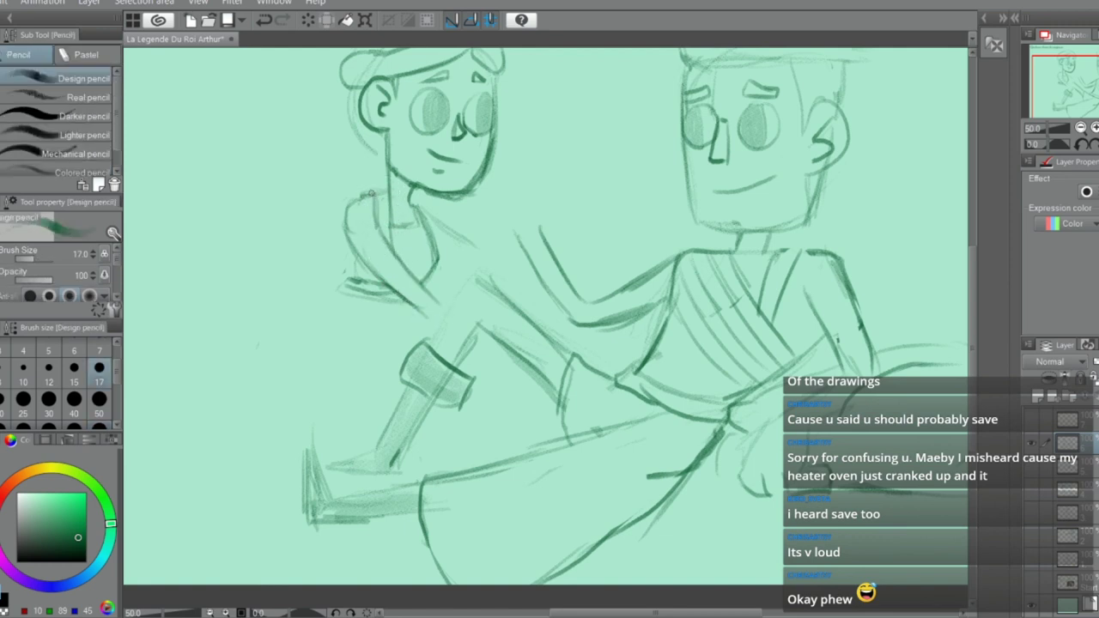
# Draw the second character's long hair line falling from the headband down the back, and erase the extra stroke and old head guide
pyautogui.moveTo(343, 97); pyautogui.dragTo(335, 225)
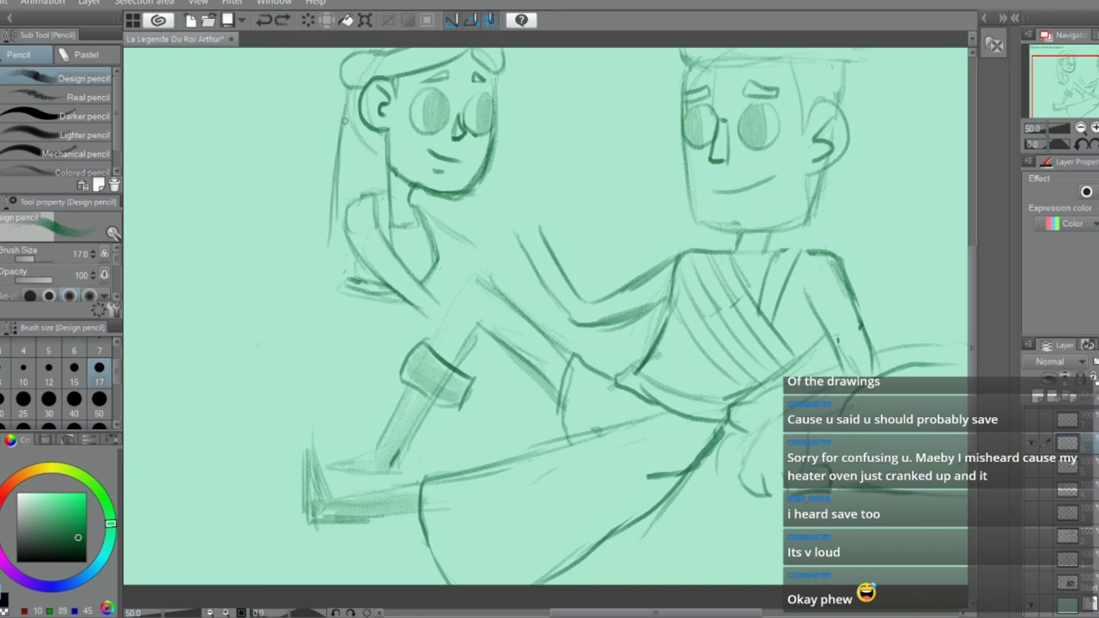
pyautogui.moveTo(342, 104); pyautogui.dragTo(292, 306)
pyautogui.press('e')
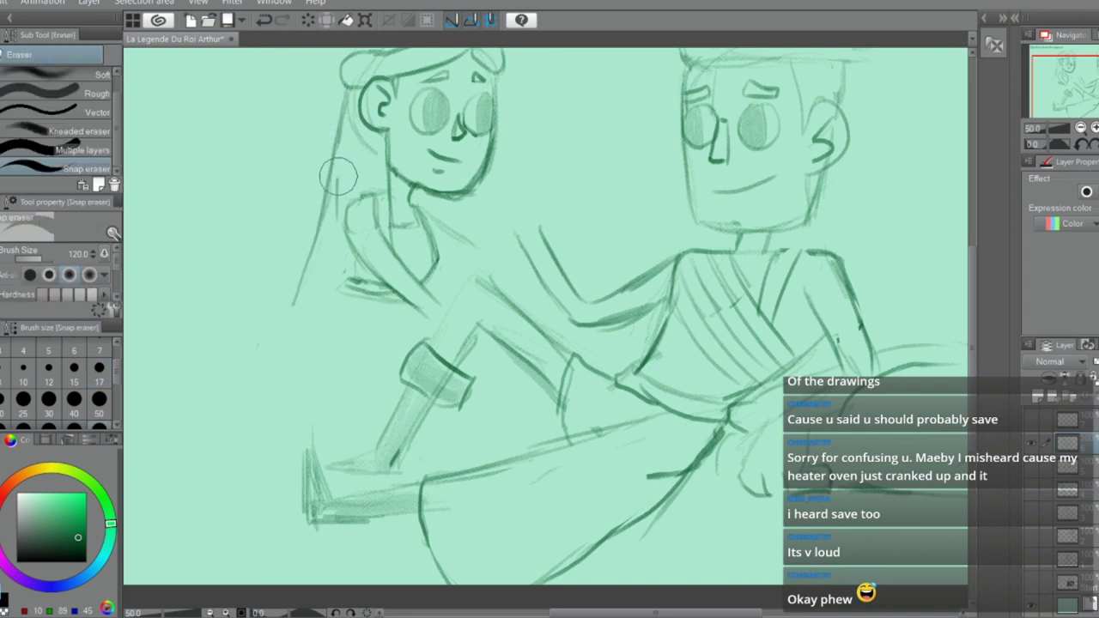
pyautogui.moveTo(341, 137); pyautogui.dragTo(330, 223)
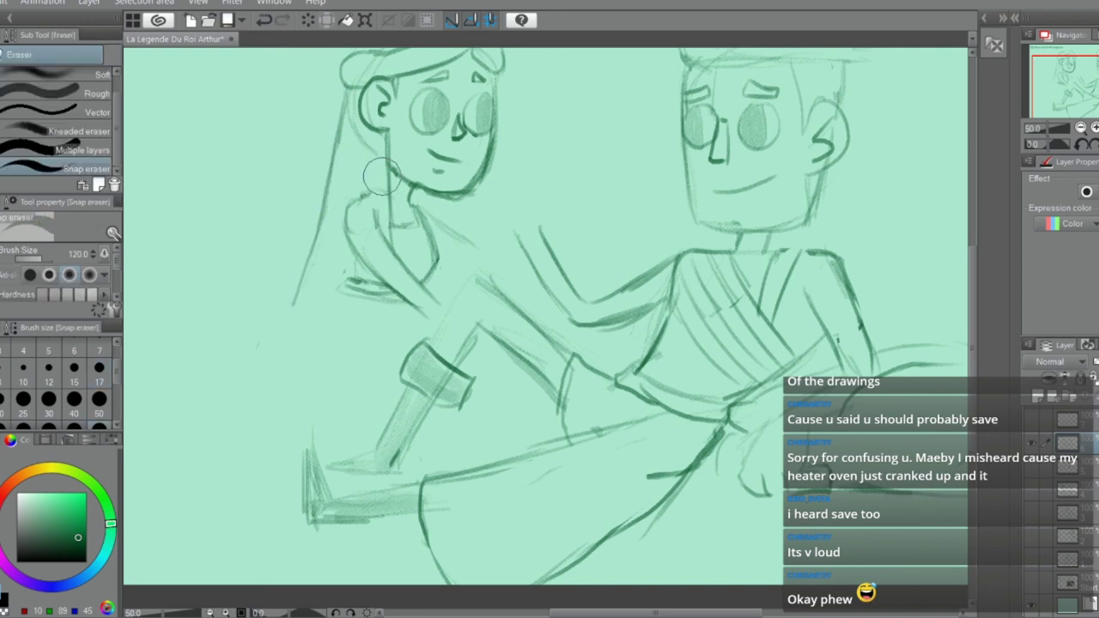
pyautogui.hotkey('ctrl', 'z')
pyautogui.moveTo(370, 148)
pyautogui.mouseDown()
pyautogui.moveTo(351, 105)
pyautogui.moveTo(369, 170)
pyautogui.mouseUp()
pyautogui.press('p')
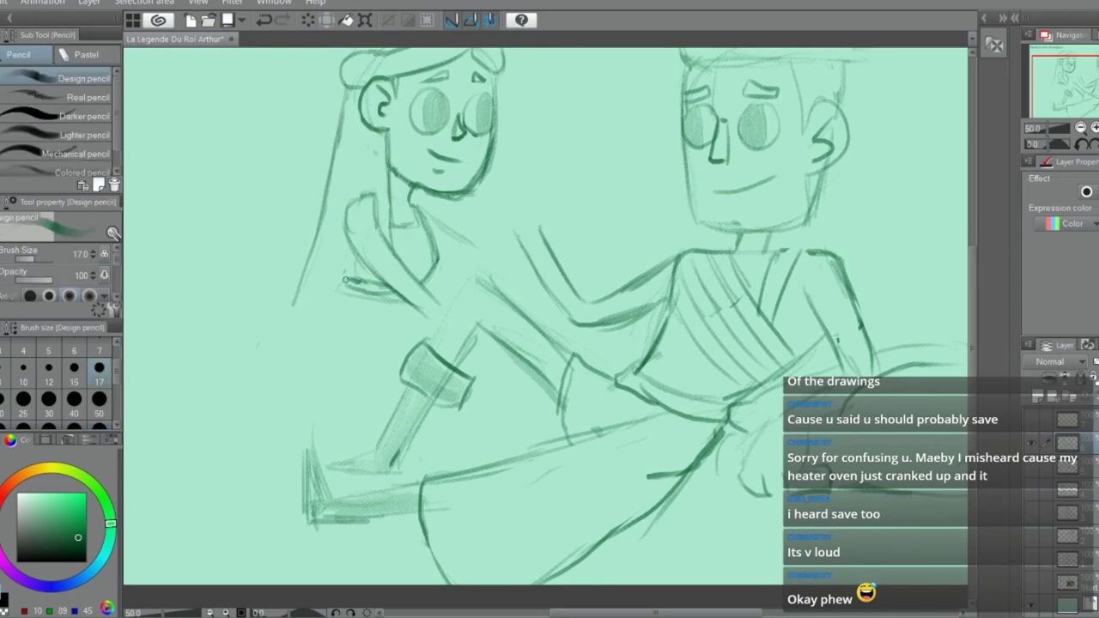
# Sketch the second character's rounded hip below the chest and the lower leg lines stretching out behind along the ground
pyautogui.moveTo(326, 291)
pyautogui.mouseDown()
pyautogui.moveTo(250, 339)
pyautogui.moveTo(226, 379)
pyautogui.mouseUp()
pyautogui.moveTo(258, 338)
pyautogui.mouseDown()
pyautogui.moveTo(224, 424)
pyautogui.moveTo(244, 436)
pyautogui.moveTo(223, 404)
pyautogui.moveTo(184, 423)
pyautogui.moveTo(192, 427)
pyautogui.moveTo(129, 429)
pyautogui.mouseUp()
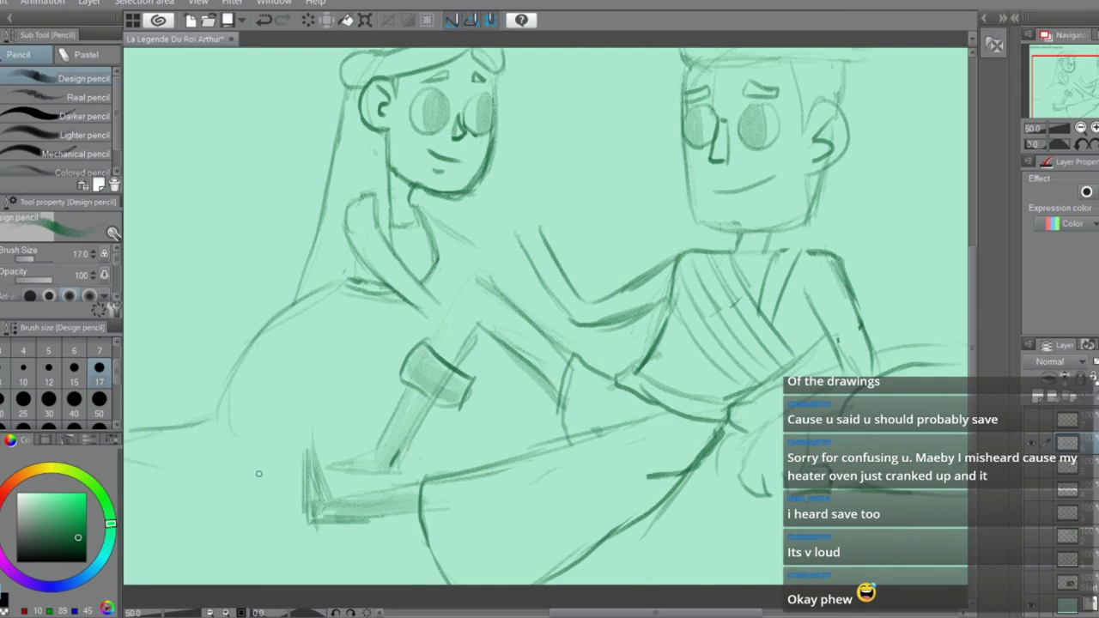
pyautogui.moveTo(154, 481); pyautogui.dragTo(285, 482)
pyautogui.moveTo(194, 487); pyautogui.dragTo(306, 485)
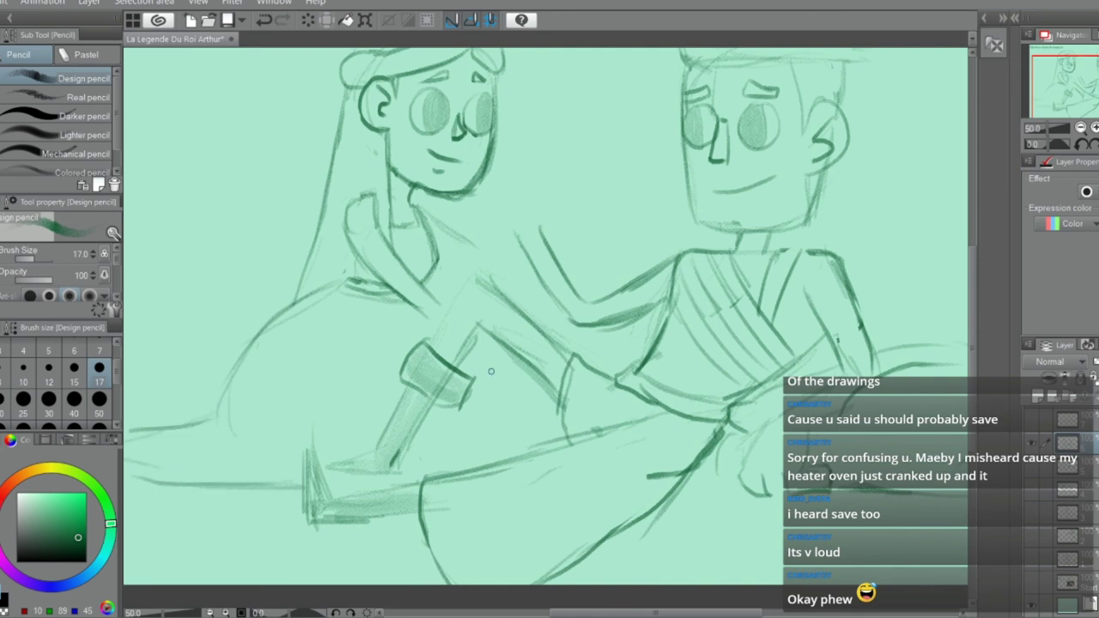
# Lasso the whole reclining figure and move it slightly lower on the canvas
pyautogui.scroll(-1, 489, 376)
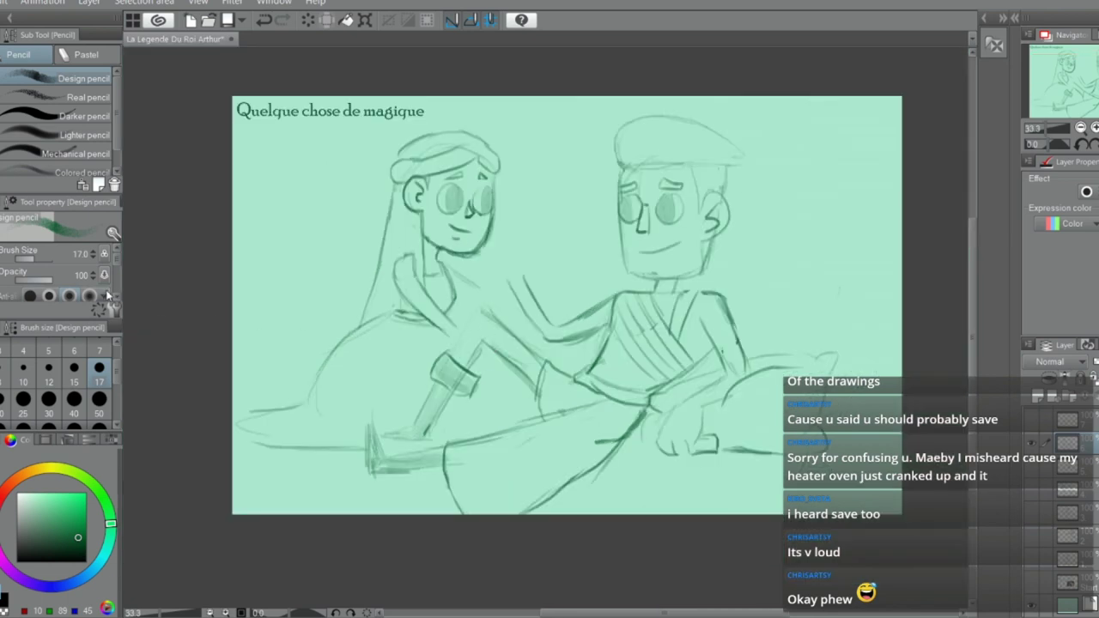
pyautogui.press('m')
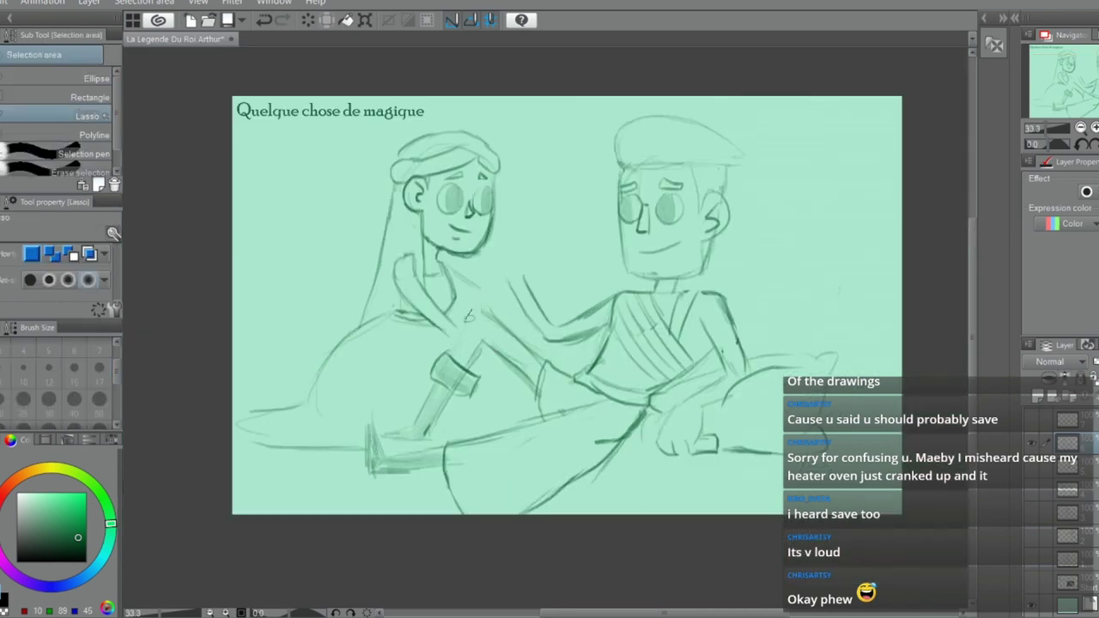
pyautogui.moveTo(467, 316); pyautogui.dragTo(421, 372)
pyautogui.moveTo(368, 417)
pyautogui.mouseDown()
pyautogui.moveTo(387, 533)
pyautogui.moveTo(505, 576)
pyautogui.moveTo(783, 542)
pyautogui.moveTo(920, 222)
pyautogui.moveTo(823, 93)
pyautogui.moveTo(699, 67)
pyautogui.moveTo(605, 114)
pyautogui.moveTo(529, 202)
pyautogui.moveTo(524, 240)
pyautogui.moveTo(474, 309)
pyautogui.mouseUp()
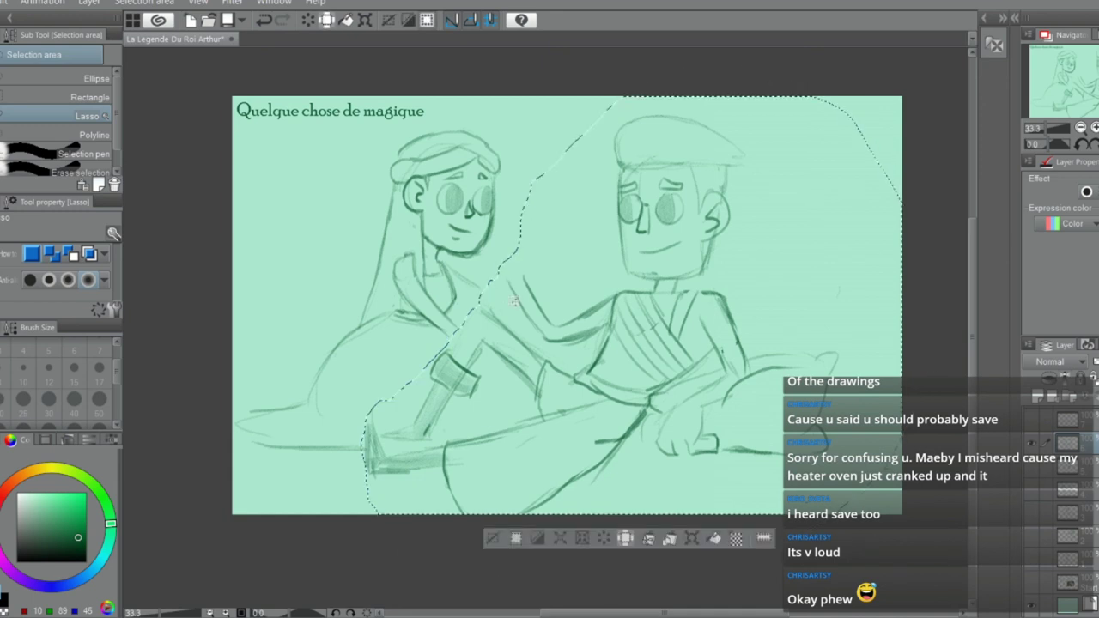
pyautogui.click(691, 538)
pyautogui.moveTo(749, 435); pyautogui.dragTo(749, 455)
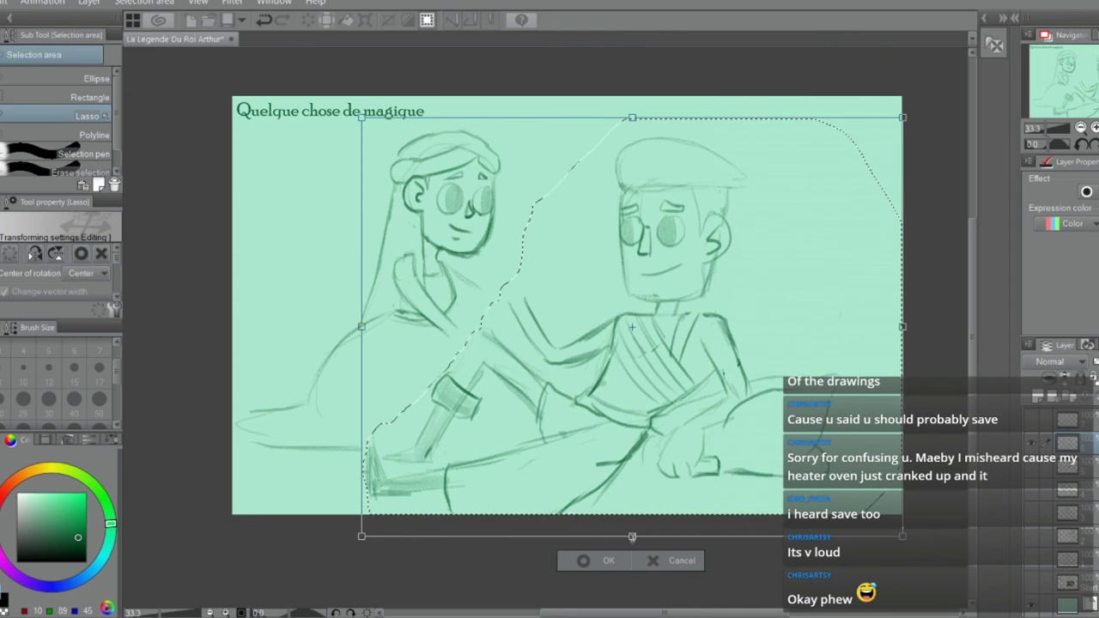
pyautogui.click(599, 562)
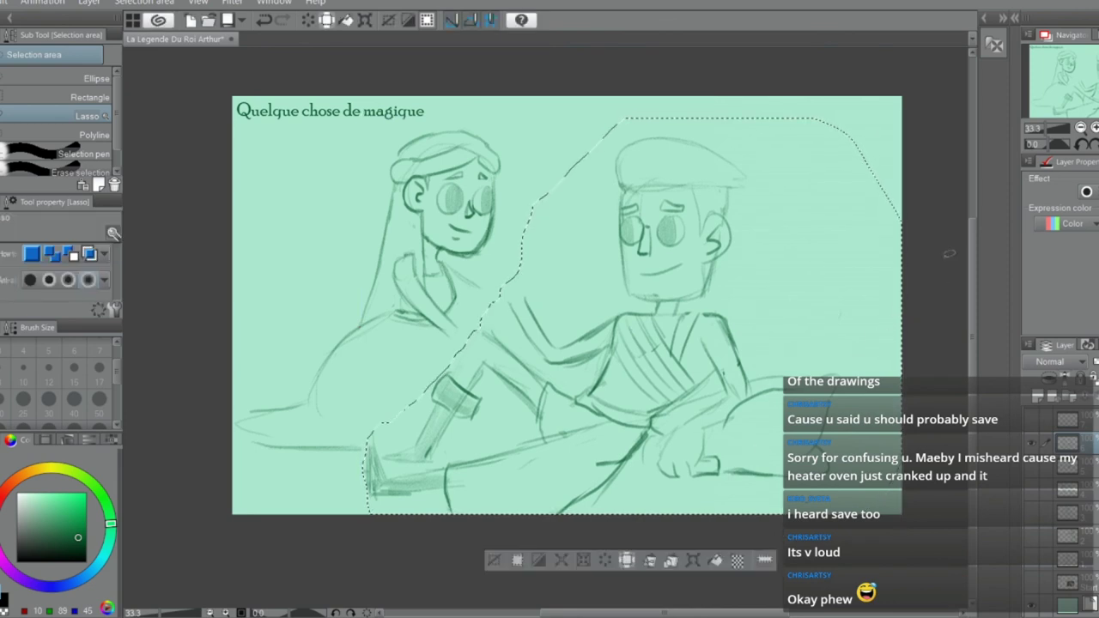
# Lasso the reclining figure's head, tilt it slightly clockwise and reposition it over the neck
pyautogui.hotkey('ctrl', 'd')
pyautogui.scroll(1, 669, 285)
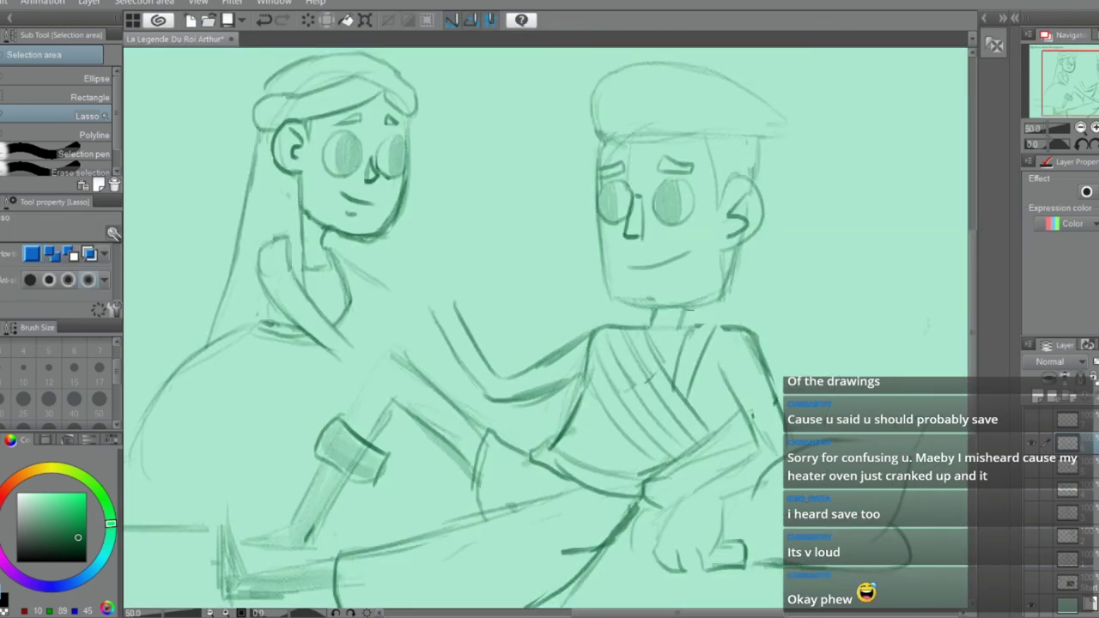
pyautogui.moveTo(691, 309)
pyautogui.mouseDown()
pyautogui.moveTo(598, 282)
pyautogui.moveTo(582, 157)
pyautogui.moveTo(596, 60)
pyautogui.moveTo(661, 39)
pyautogui.moveTo(841, 97)
pyautogui.moveTo(868, 201)
pyautogui.moveTo(783, 304)
pyautogui.moveTo(720, 324)
pyautogui.mouseUp()
pyautogui.click(777, 357)
pyautogui.moveTo(931, 153)
pyautogui.mouseDown()
pyautogui.moveTo(937, 169)
pyautogui.moveTo(918, 189)
pyautogui.mouseUp()
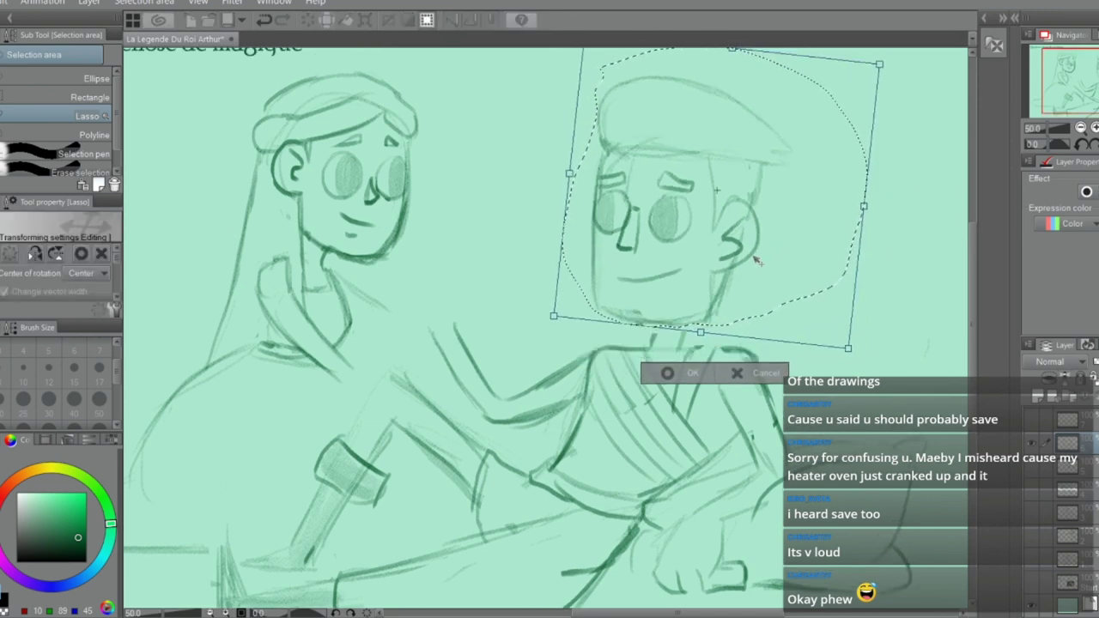
pyautogui.moveTo(753, 255); pyautogui.dragTo(736, 287)
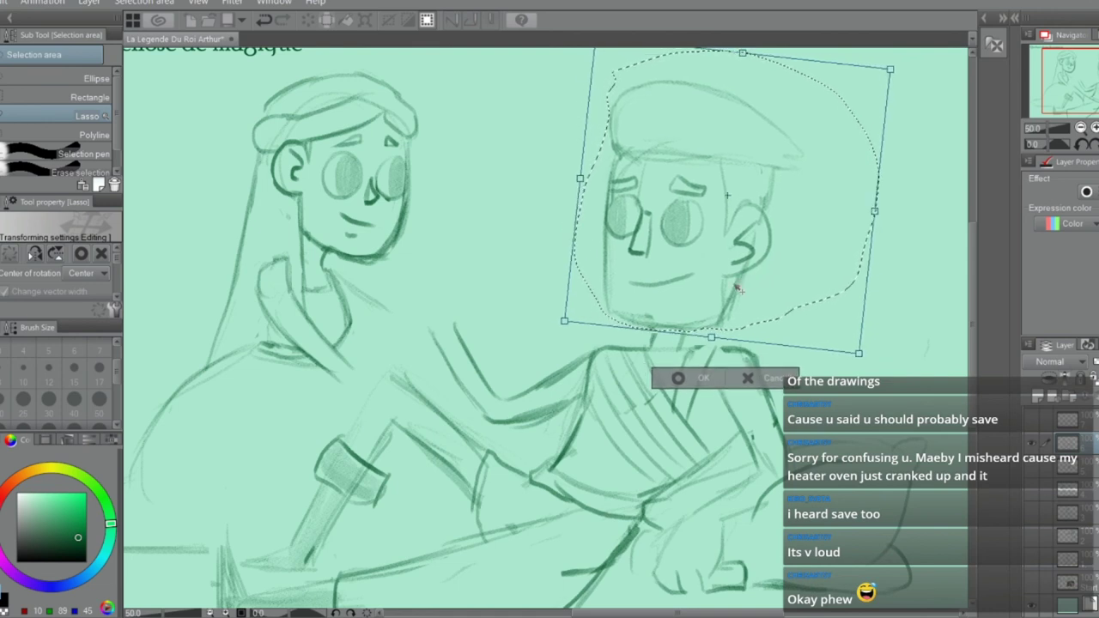
pyautogui.click(695, 382)
pyautogui.hotkey('ctrl', 'd')
pyautogui.scroll(-1, 434, 339)
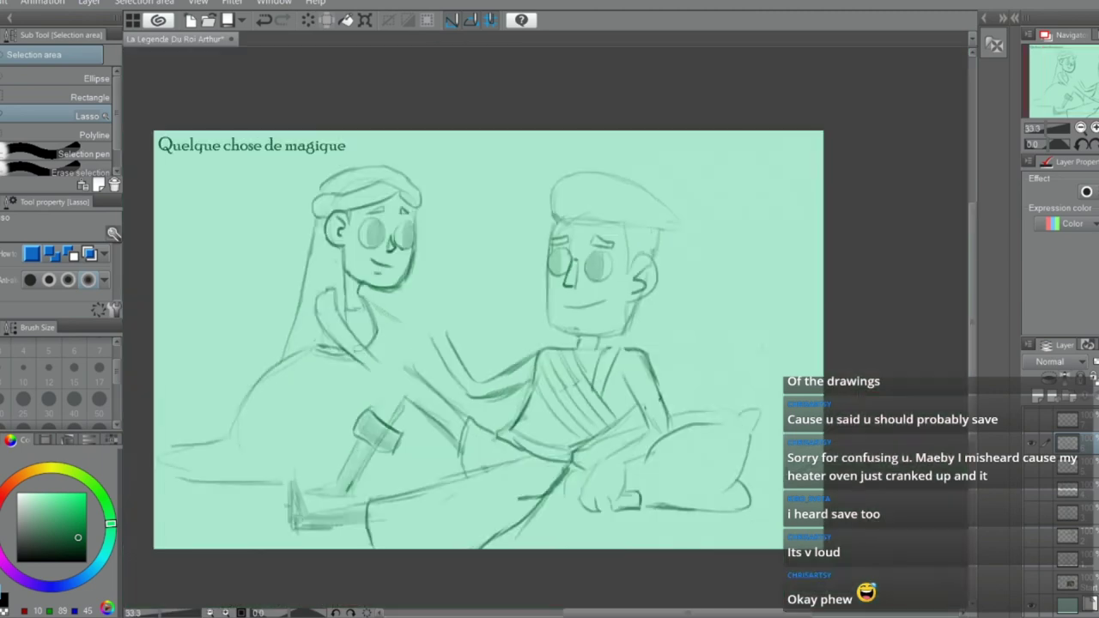
# Draw the second character's near elbow and forearm bending up toward the reclining figure's raised arm, erasing the overlapping strokes
pyautogui.scroll(3, 339, 330)
pyautogui.press('e')
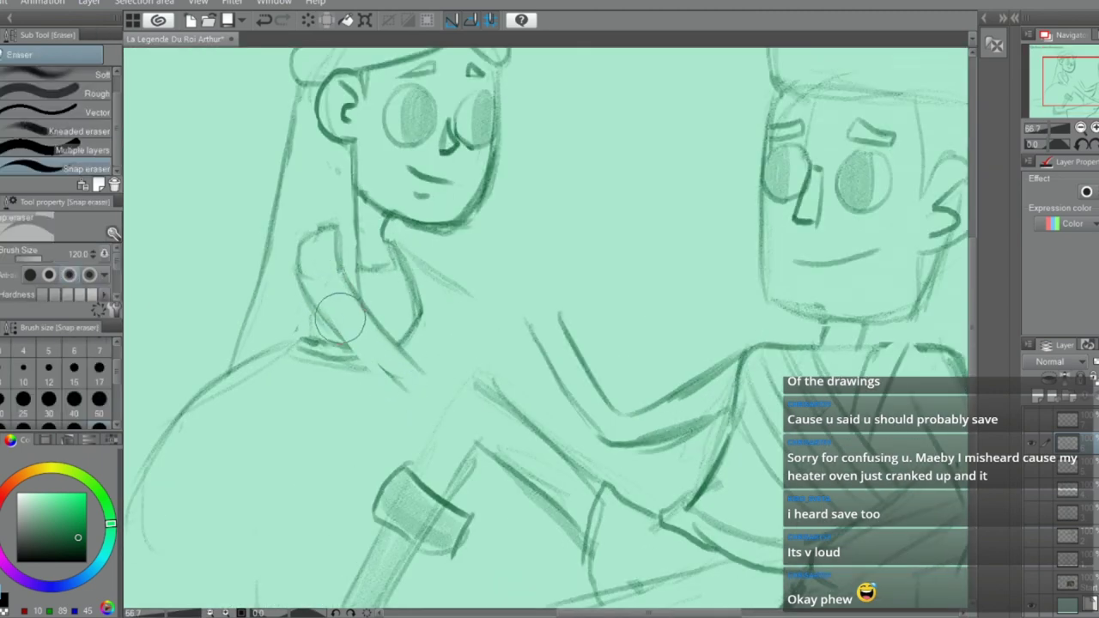
pyautogui.press('p')
pyautogui.moveTo(361, 363)
pyautogui.mouseDown()
pyautogui.moveTo(399, 401)
pyautogui.moveTo(429, 399)
pyautogui.mouseUp()
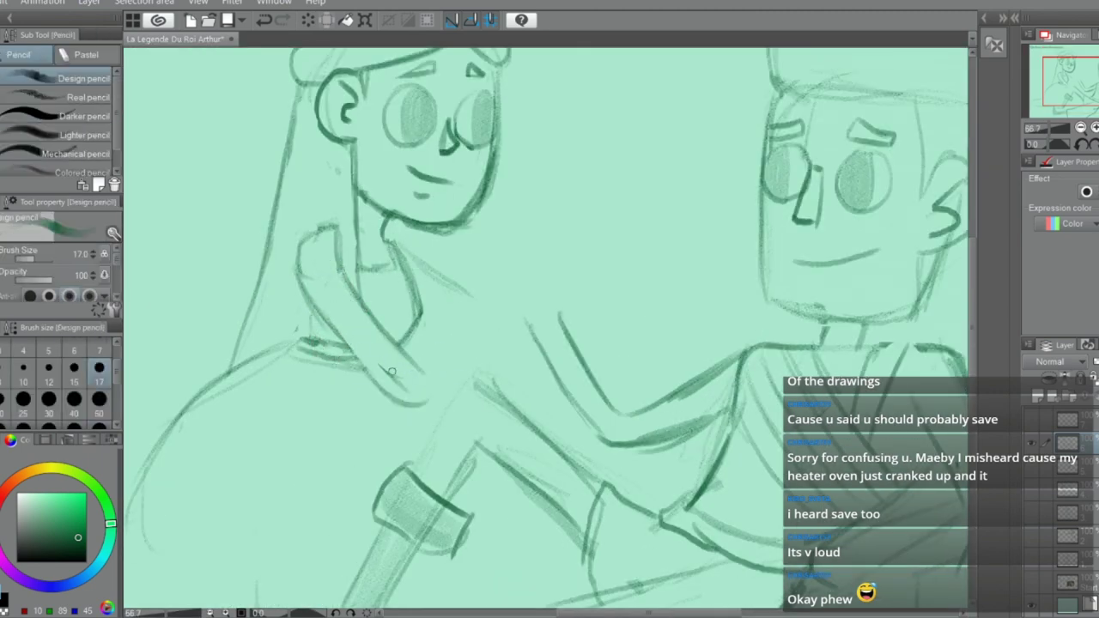
pyautogui.moveTo(412, 358)
pyautogui.mouseDown()
pyautogui.moveTo(478, 333)
pyautogui.moveTo(510, 302)
pyautogui.moveTo(413, 401)
pyautogui.moveTo(459, 357)
pyautogui.mouseUp()
pyautogui.hotkey('ctrl', 'z')
pyautogui.hotkey('ctrl', 'z')
pyautogui.hotkey('ctrl', 'z')
pyautogui.moveTo(405, 379); pyautogui.dragTo(487, 332)
pyautogui.press('e')
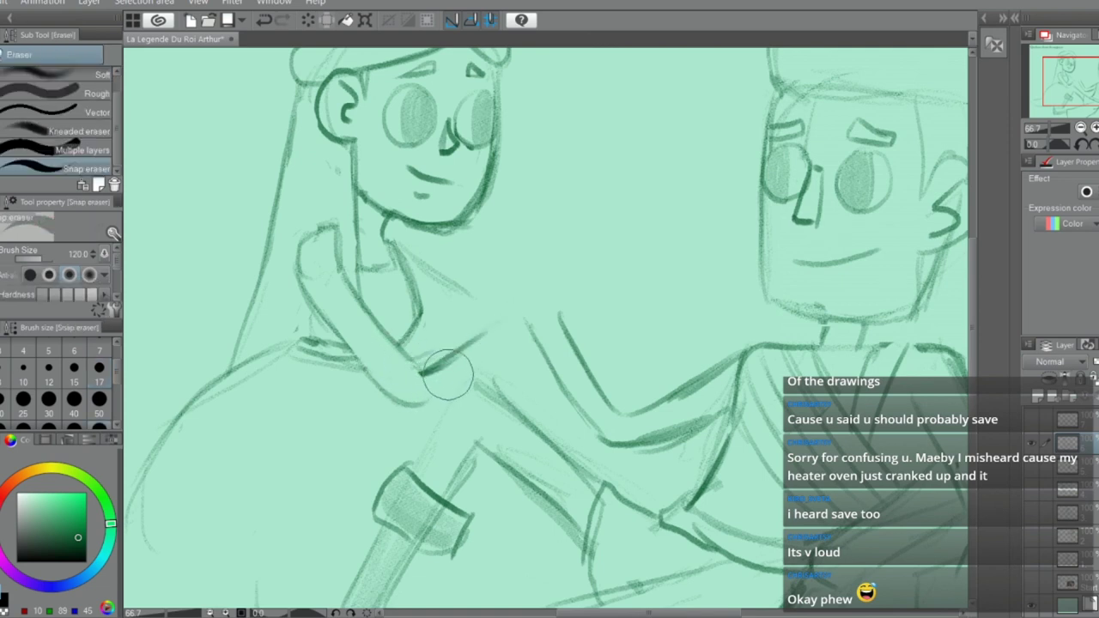
pyautogui.moveTo(413, 367)
pyautogui.mouseDown()
pyautogui.moveTo(481, 323)
pyautogui.moveTo(412, 398)
pyautogui.mouseUp()
pyautogui.press('p')
pyautogui.moveTo(489, 341)
pyautogui.mouseDown()
pyautogui.moveTo(407, 399)
pyautogui.moveTo(490, 349)
pyautogui.moveTo(409, 398)
pyautogui.mouseUp()
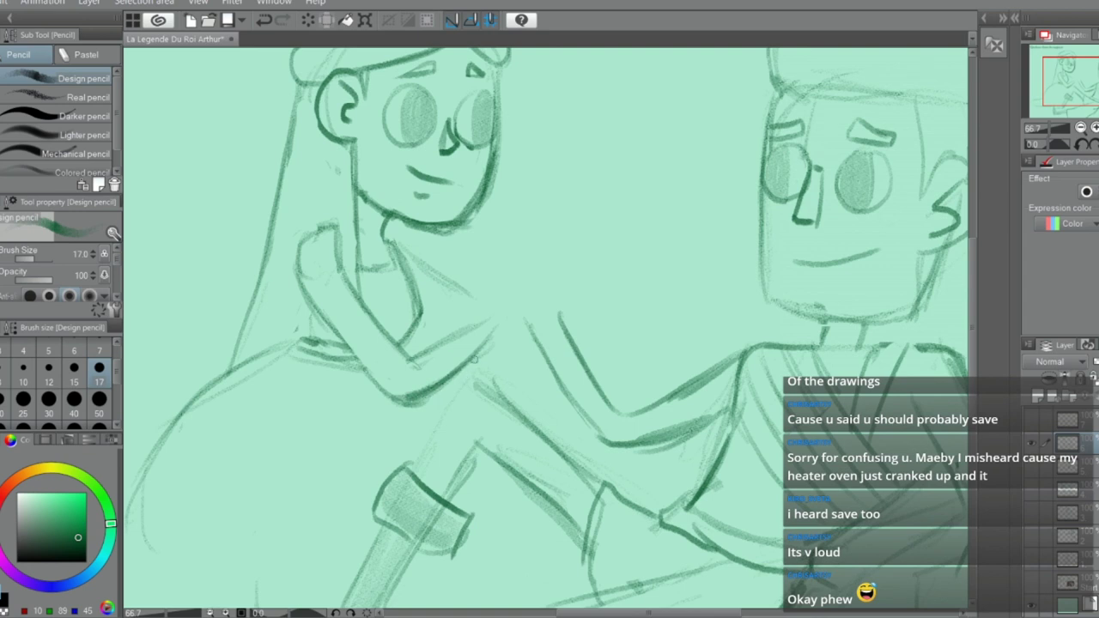
pyautogui.press('e')
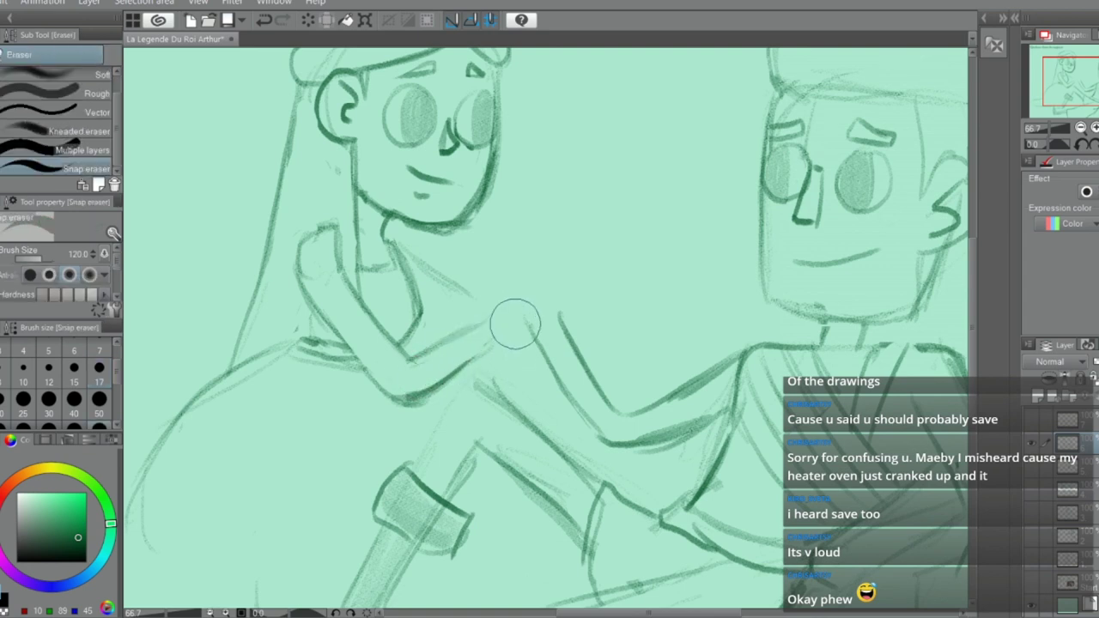
pyautogui.press('m')
pyautogui.moveTo(480, 325); pyautogui.dragTo(490, 275)
pyautogui.click(519, 256)
pyautogui.press('p')
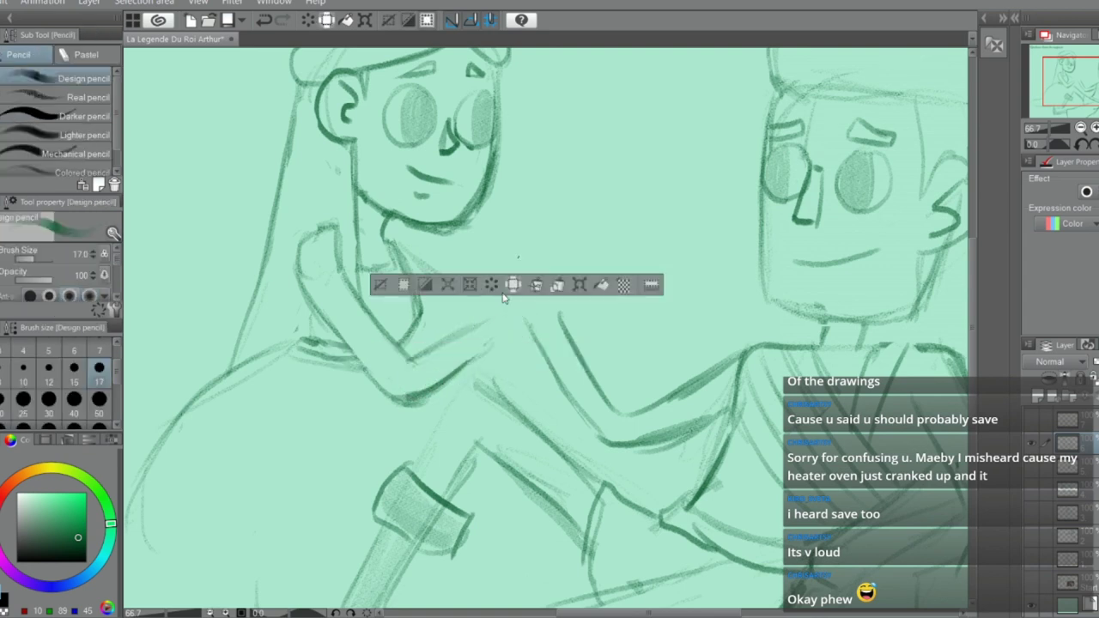
pyautogui.press('m')
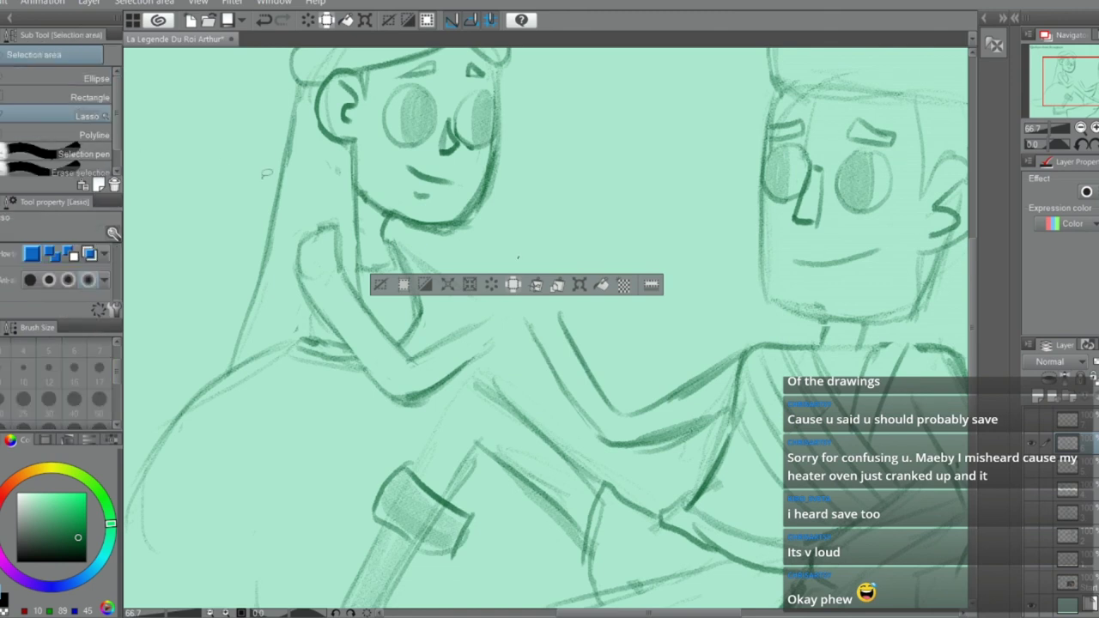
pyautogui.click(267, 174)
# Draw the second character's hand at the end of the forearm, closing over the reclining figure's wrist, with curled finger lines
pyautogui.press('p')
pyautogui.moveTo(485, 316)
pyautogui.mouseDown()
pyautogui.moveTo(501, 260)
pyautogui.moveTo(498, 281)
pyautogui.moveTo(526, 243)
pyautogui.moveTo(567, 260)
pyautogui.moveTo(581, 292)
pyautogui.mouseUp()
pyautogui.moveTo(490, 344)
pyautogui.mouseDown()
pyautogui.moveTo(525, 331)
pyautogui.moveTo(545, 306)
pyautogui.moveTo(569, 312)
pyautogui.mouseUp()
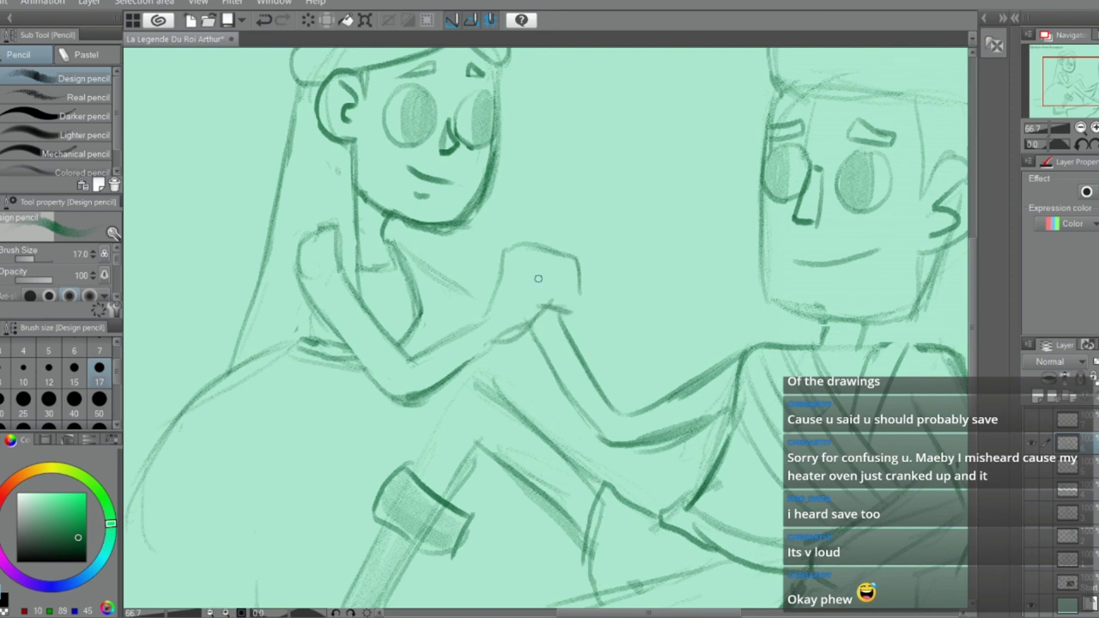
pyautogui.moveTo(538, 278)
pyautogui.mouseDown()
pyautogui.moveTo(575, 276)
pyautogui.moveTo(593, 302)
pyautogui.moveTo(567, 315)
pyautogui.mouseUp()
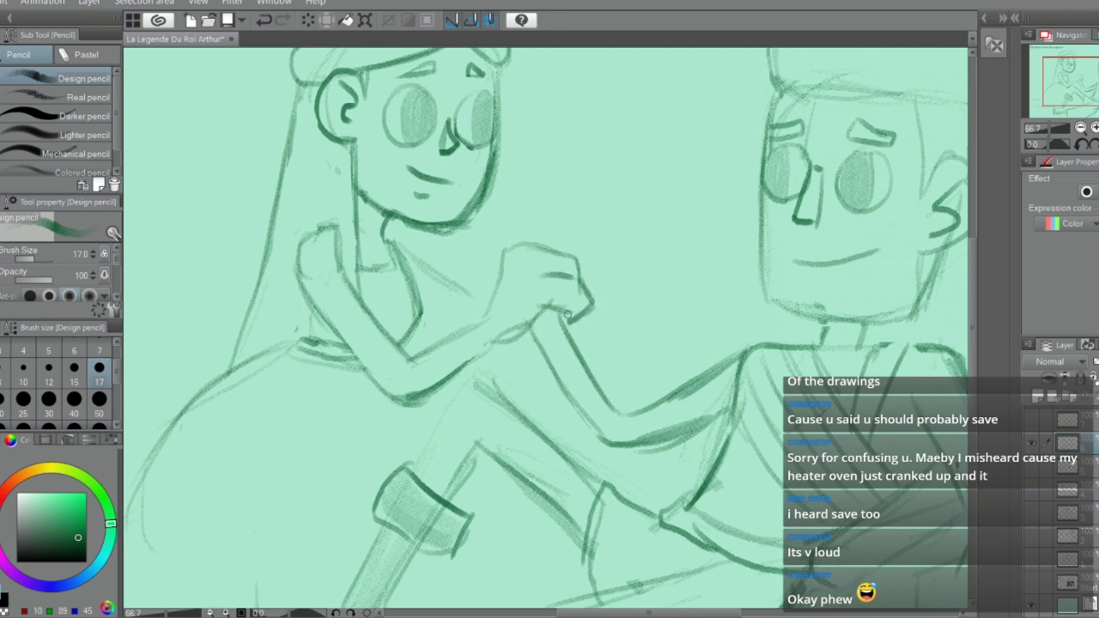
pyautogui.moveTo(536, 261); pyautogui.dragTo(577, 256)
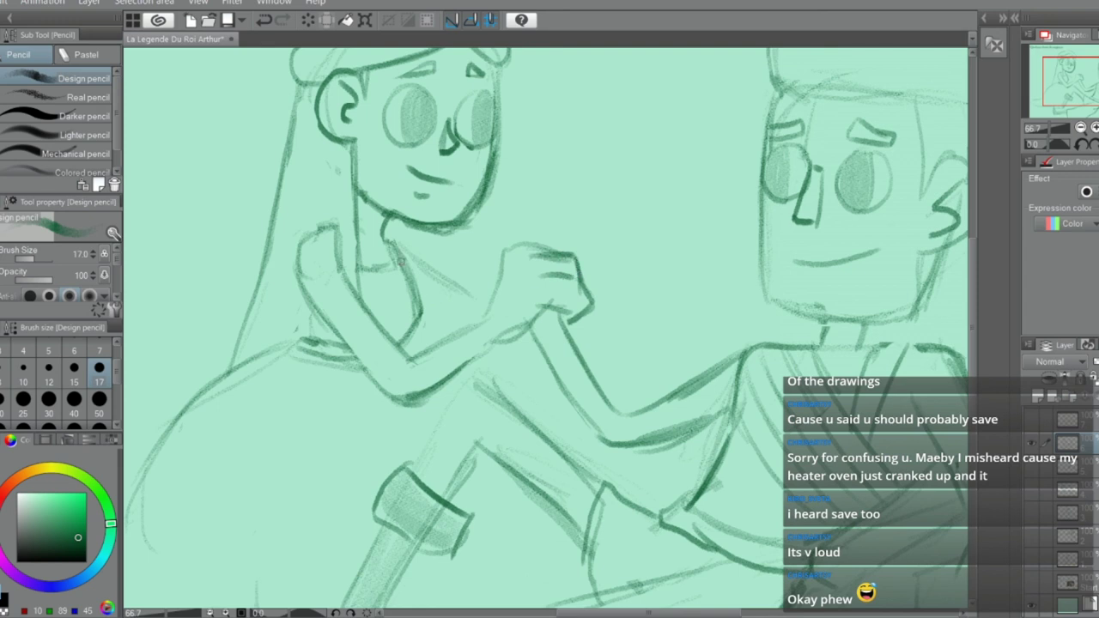
# Add the second character's chest line running down to the forearm and short dark strokes around the wrist
pyautogui.moveTo(395, 242); pyautogui.dragTo(448, 315)
pyautogui.moveTo(429, 278)
pyautogui.mouseDown()
pyautogui.moveTo(457, 328)
pyautogui.moveTo(489, 324)
pyautogui.moveTo(501, 339)
pyautogui.mouseUp()
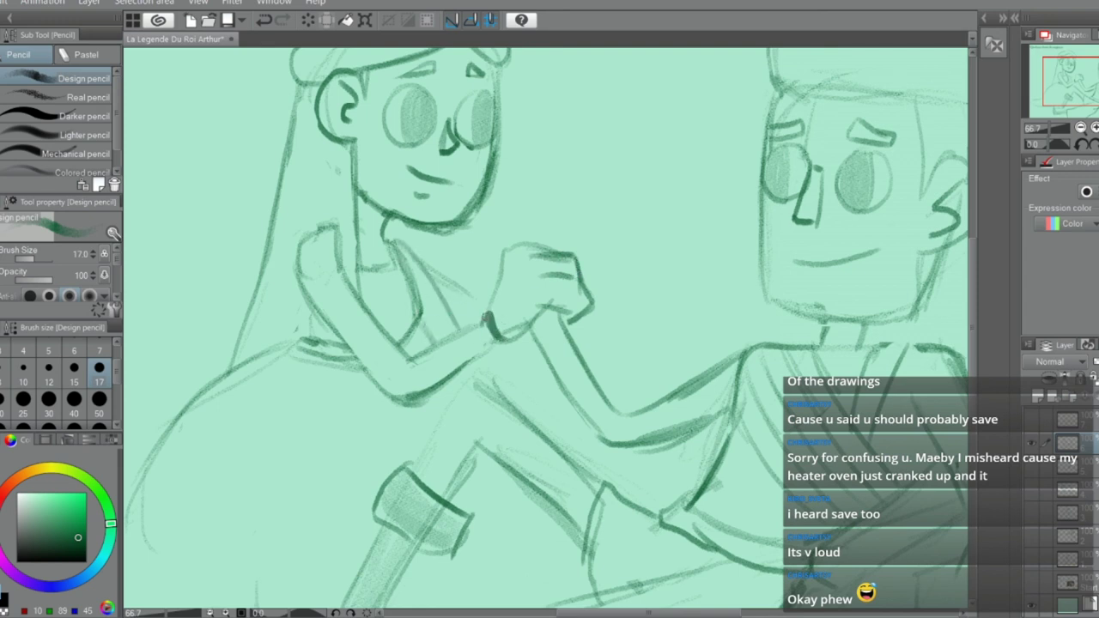
pyautogui.moveTo(486, 300); pyautogui.dragTo(512, 344)
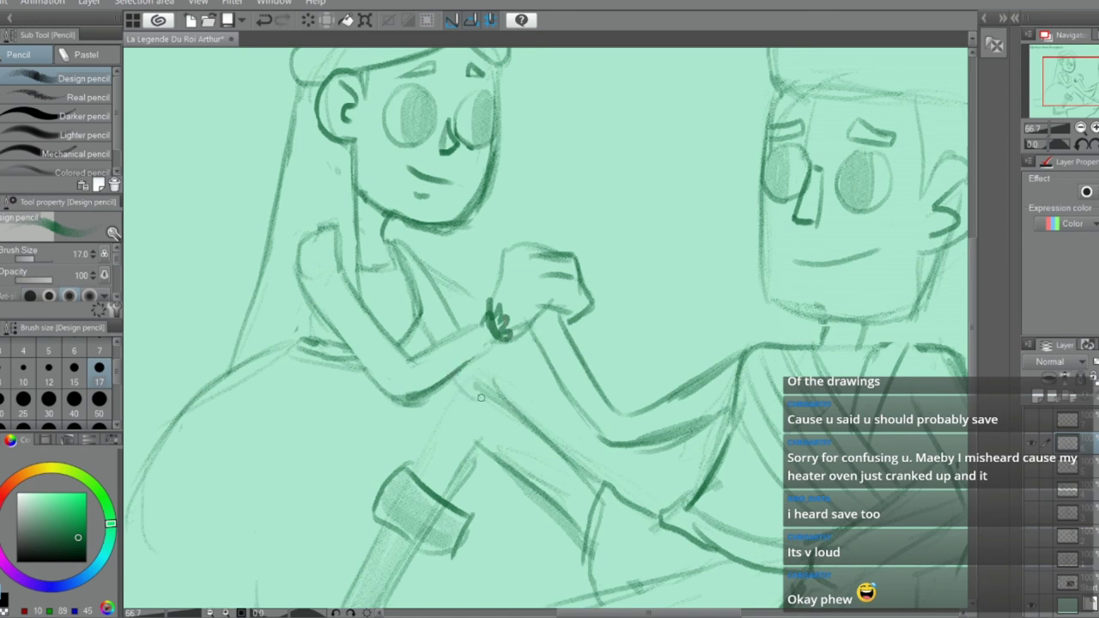
# Redraw the reclining figure's bent knee and shin beneath the joined hands, down to the boot cuff
pyautogui.moveTo(524, 333); pyautogui.dragTo(484, 383)
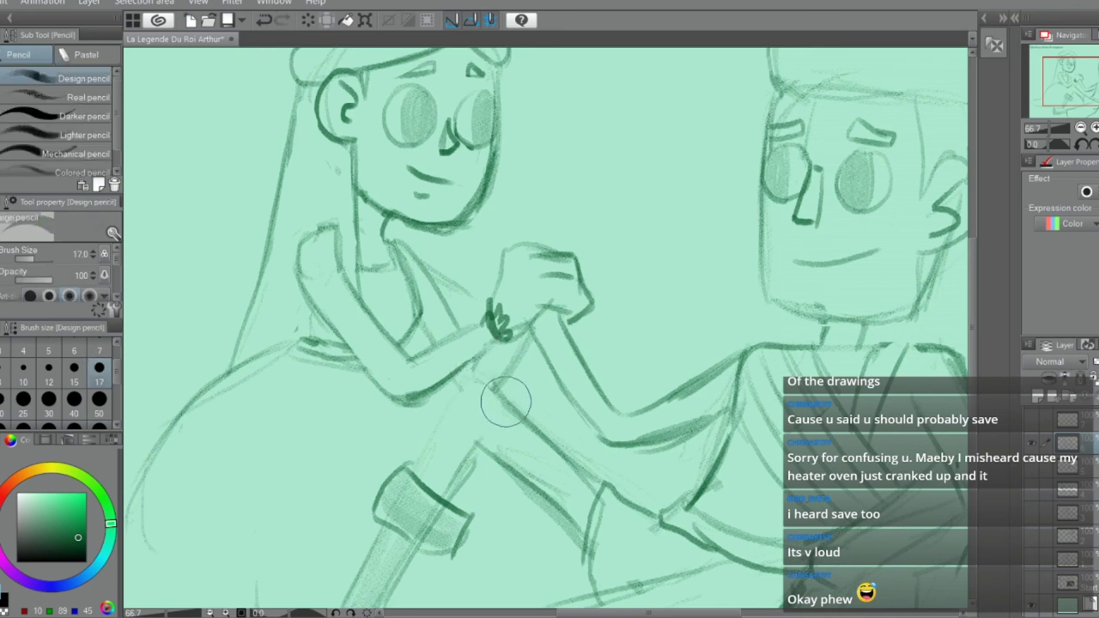
pyautogui.hotkey('ctrl', 'z')
pyautogui.moveTo(498, 392)
pyautogui.mouseDown()
pyautogui.moveTo(474, 379)
pyautogui.moveTo(408, 465)
pyautogui.mouseUp()
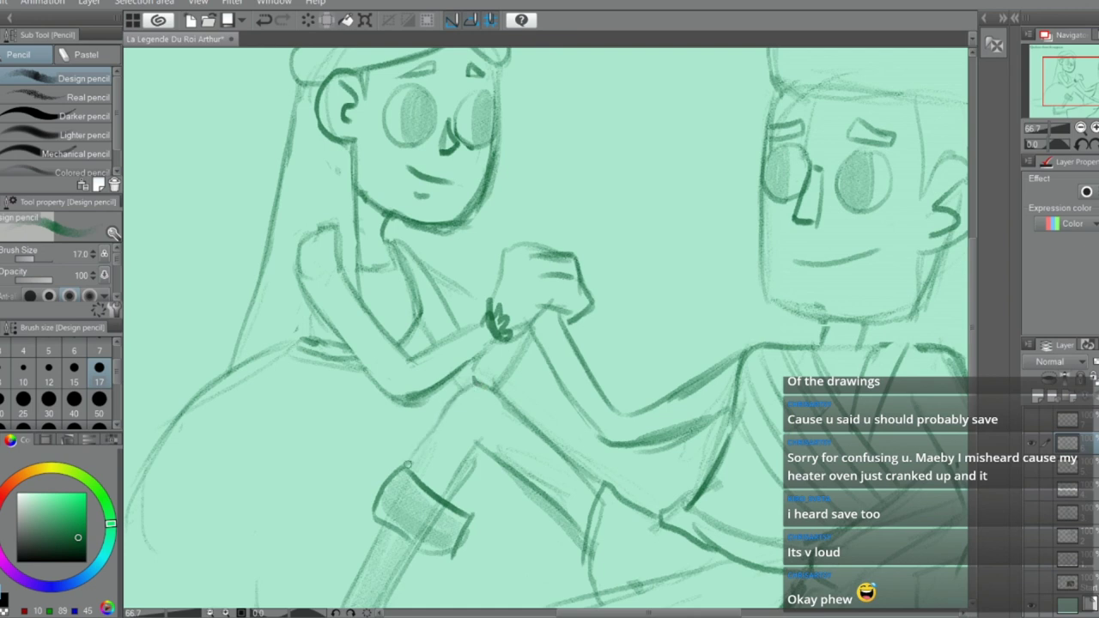
# Draw the reclining figure's fingers as a divided block wrapped over the second character's hand
pyautogui.moveTo(515, 221); pyautogui.dragTo(512, 275)
pyautogui.moveTo(515, 228)
pyautogui.mouseDown()
pyautogui.moveTo(563, 231)
pyautogui.moveTo(580, 257)
pyautogui.mouseUp()
pyautogui.hotkey('ctrl', 'z')
pyautogui.hotkey('ctrl', 'z')
pyautogui.moveTo(518, 225)
pyautogui.mouseDown()
pyautogui.moveTo(589, 244)
pyautogui.moveTo(593, 278)
pyautogui.mouseUp()
pyautogui.moveTo(506, 264)
pyautogui.mouseDown()
pyautogui.moveTo(561, 268)
pyautogui.moveTo(528, 261)
pyautogui.moveTo(554, 249)
pyautogui.moveTo(563, 267)
pyautogui.moveTo(580, 266)
pyautogui.moveTo(567, 279)
pyautogui.moveTo(600, 284)
pyautogui.mouseUp()
pyautogui.press('e')
pyautogui.press('p')
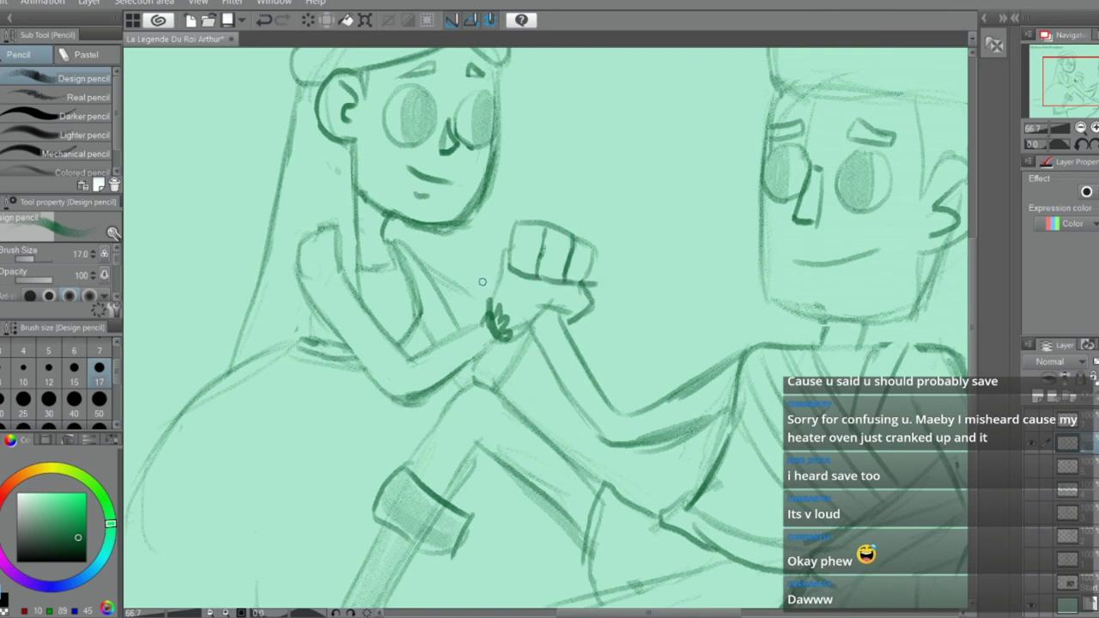
# Draw a small block-shaped thumb beside the clasped fingers, above the wrist strokes, and clean up around it
pyautogui.moveTo(490, 267)
pyautogui.mouseDown()
pyautogui.moveTo(497, 297)
pyautogui.moveTo(507, 297)
pyautogui.mouseUp()
pyautogui.moveTo(493, 270)
pyautogui.mouseDown()
pyautogui.moveTo(510, 268)
pyautogui.moveTo(508, 295)
pyautogui.mouseUp()
pyautogui.press('e')
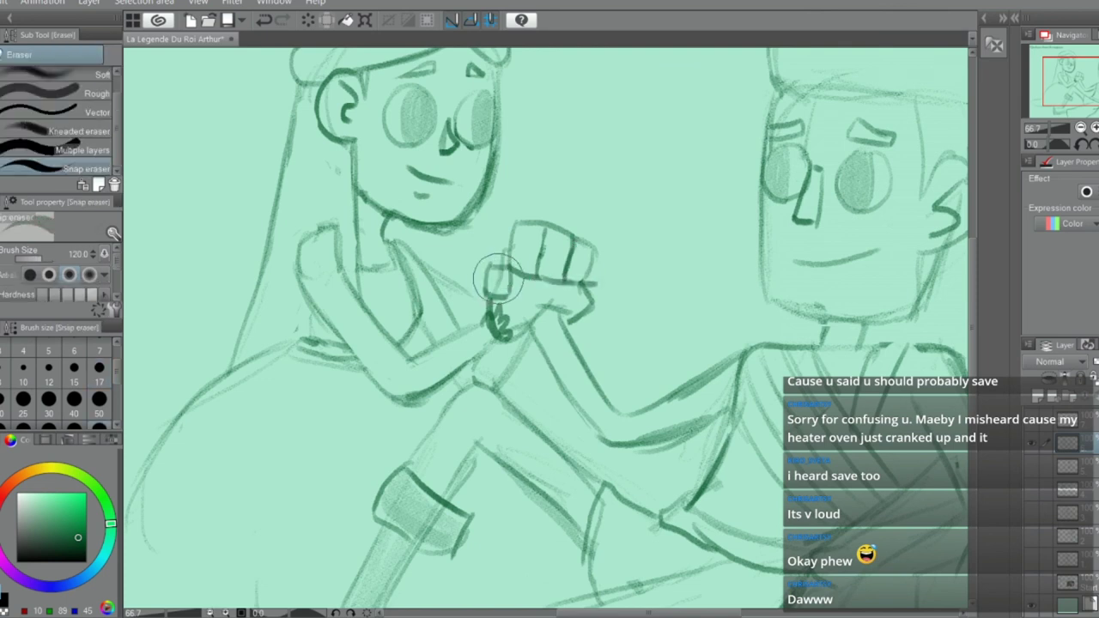
pyautogui.press('p')
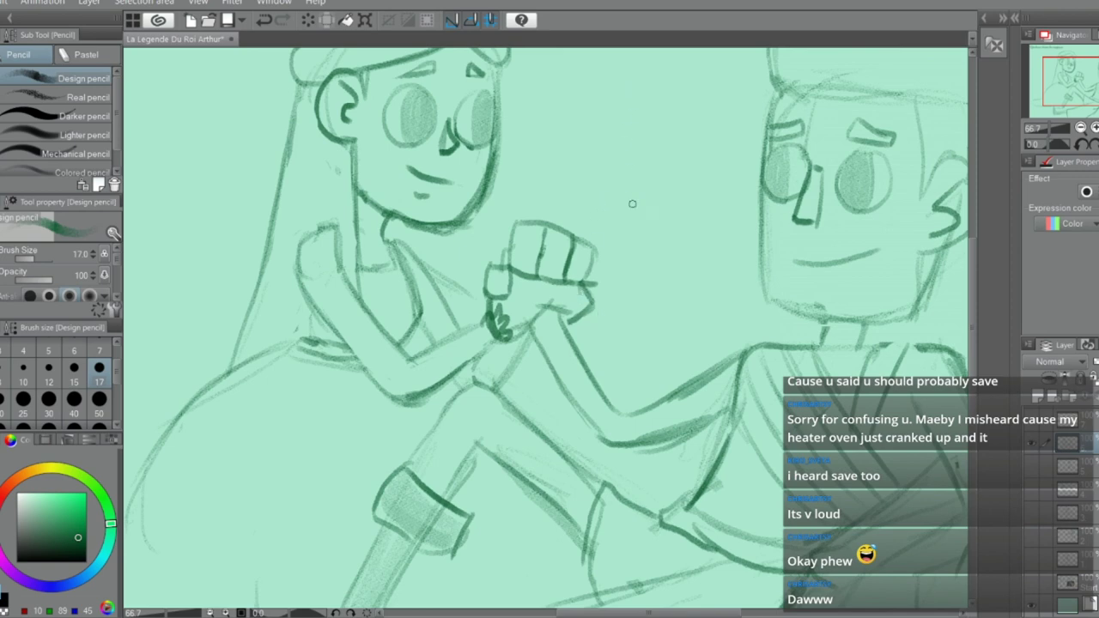
# Darken the second character's hip curve and redraw the lower leg line so it runs off the canvas edge
pyautogui.scroll(-4, 508, 263)
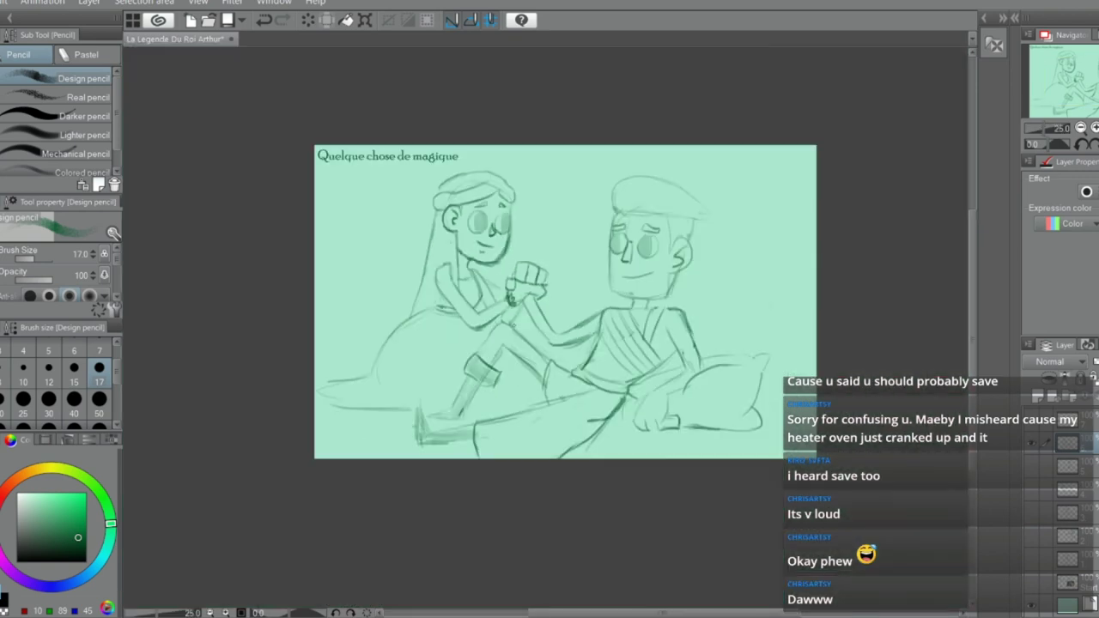
pyautogui.scroll(1, 416, 415)
pyautogui.scroll(1, 450, 387)
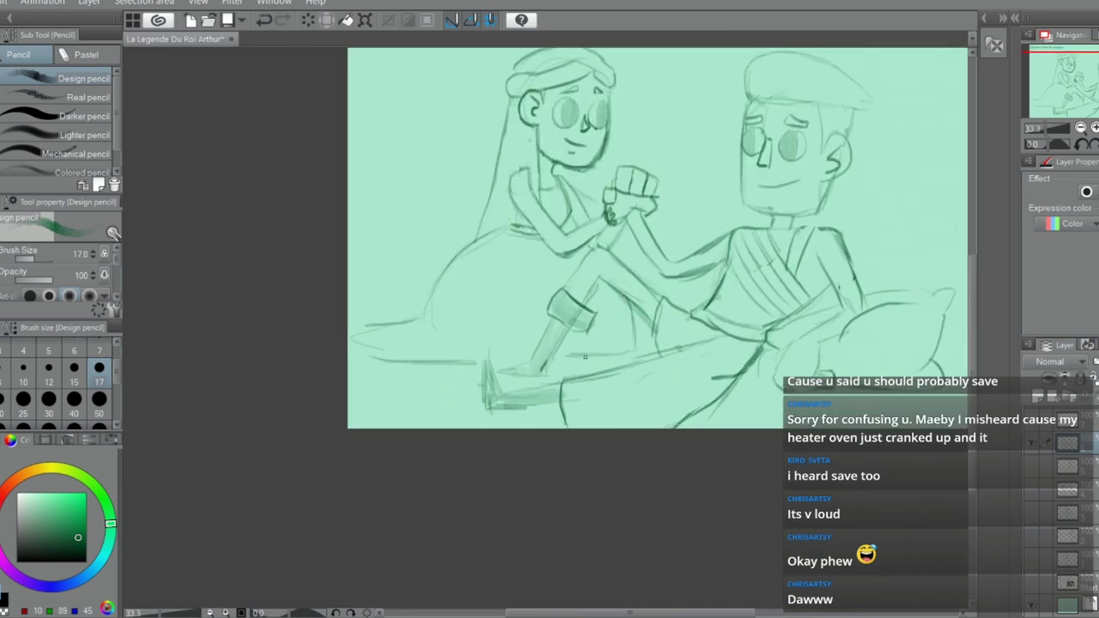
pyautogui.hotkey('ctrl', 'z')
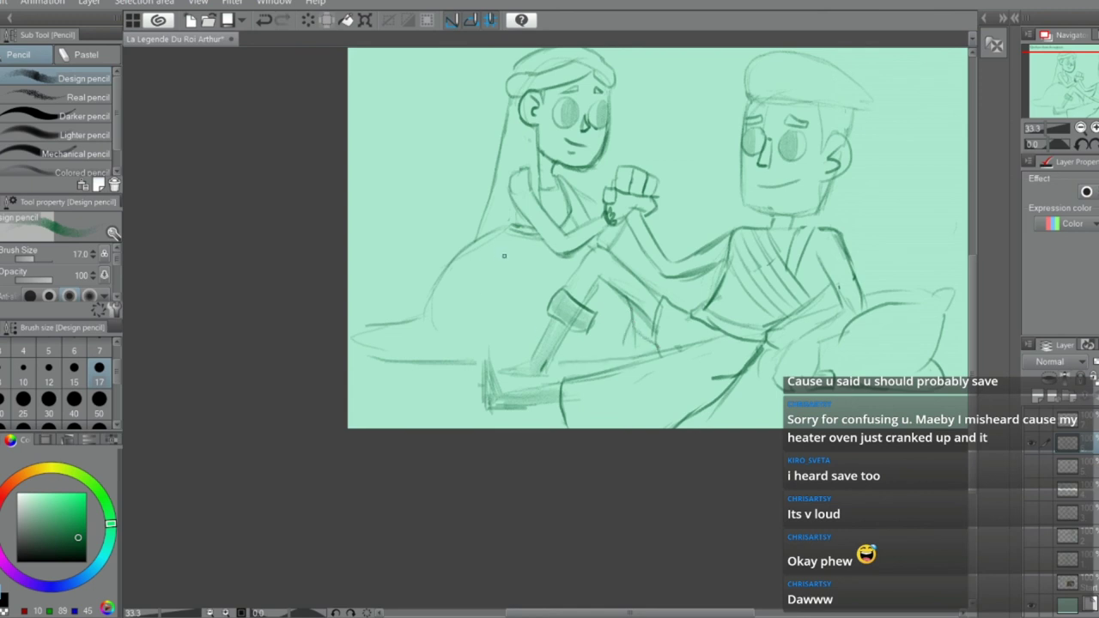
pyautogui.moveTo(434, 301)
pyautogui.mouseDown()
pyautogui.moveTo(494, 227)
pyautogui.moveTo(448, 264)
pyautogui.mouseUp()
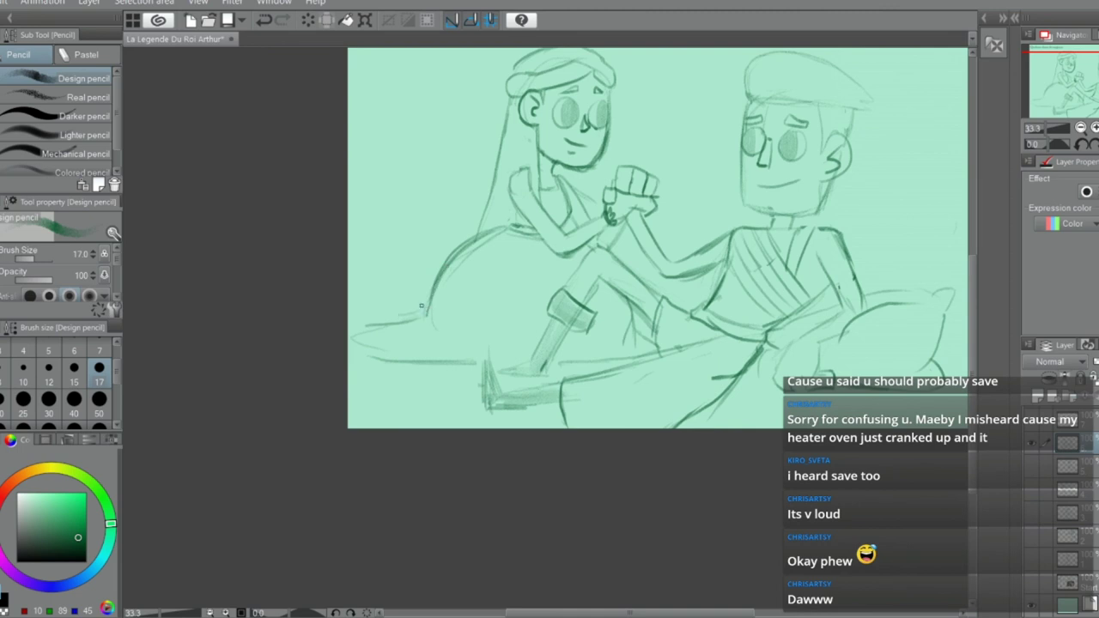
pyautogui.press('e')
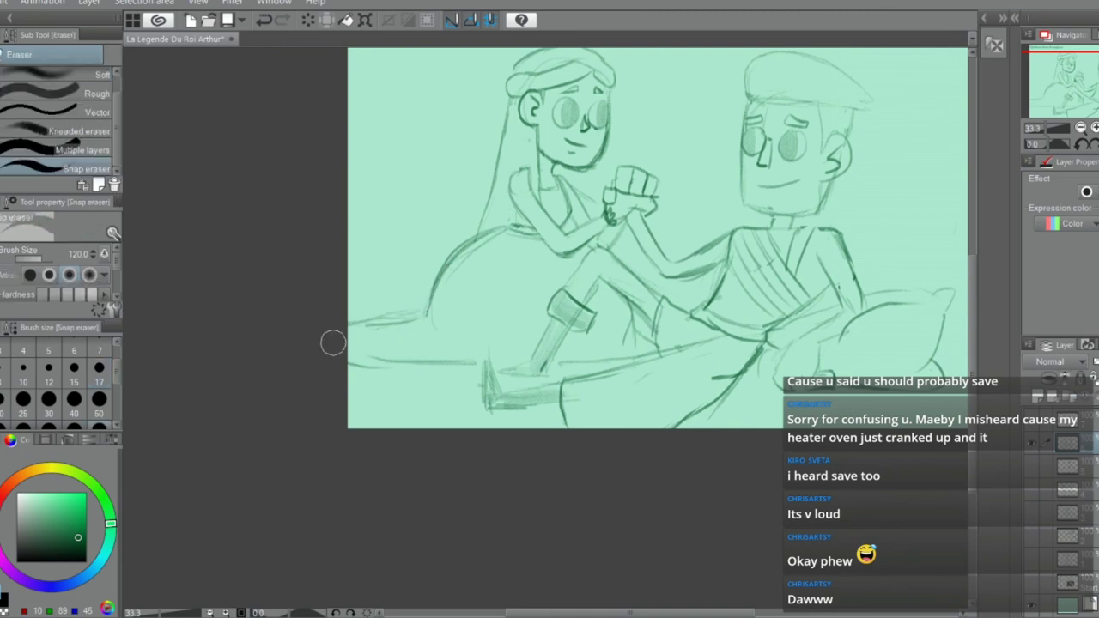
pyautogui.press('p')
pyautogui.moveTo(473, 361); pyautogui.dragTo(348, 360)
pyautogui.moveTo(348, 362); pyautogui.dragTo(432, 364)
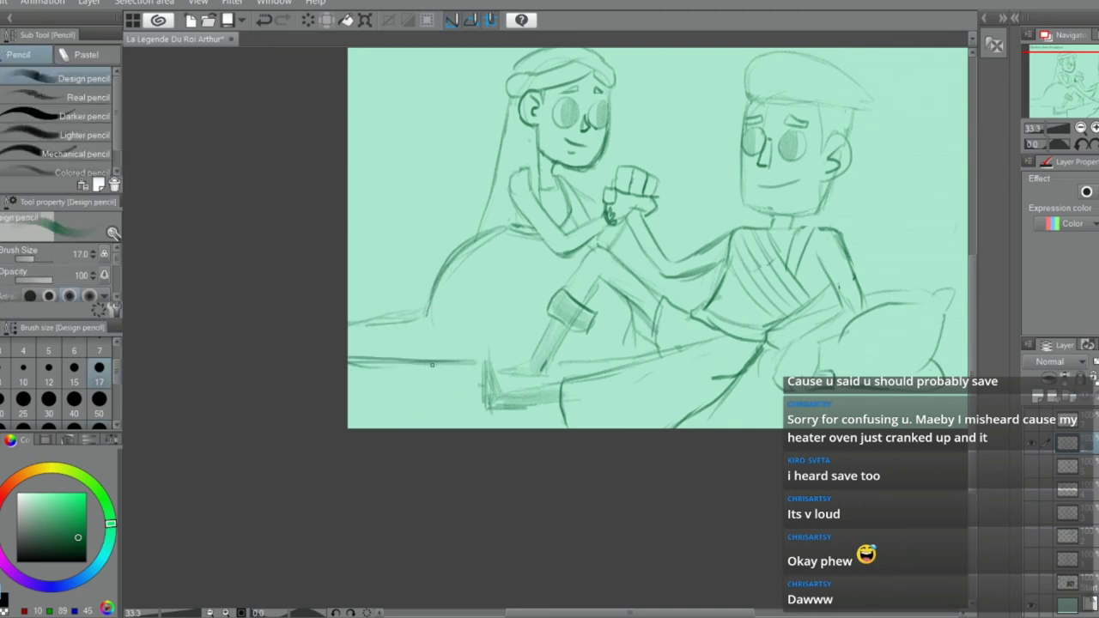
# Draw a small shaded heart in the space between the two characters' heads
pyautogui.scroll(4, 471, 345)
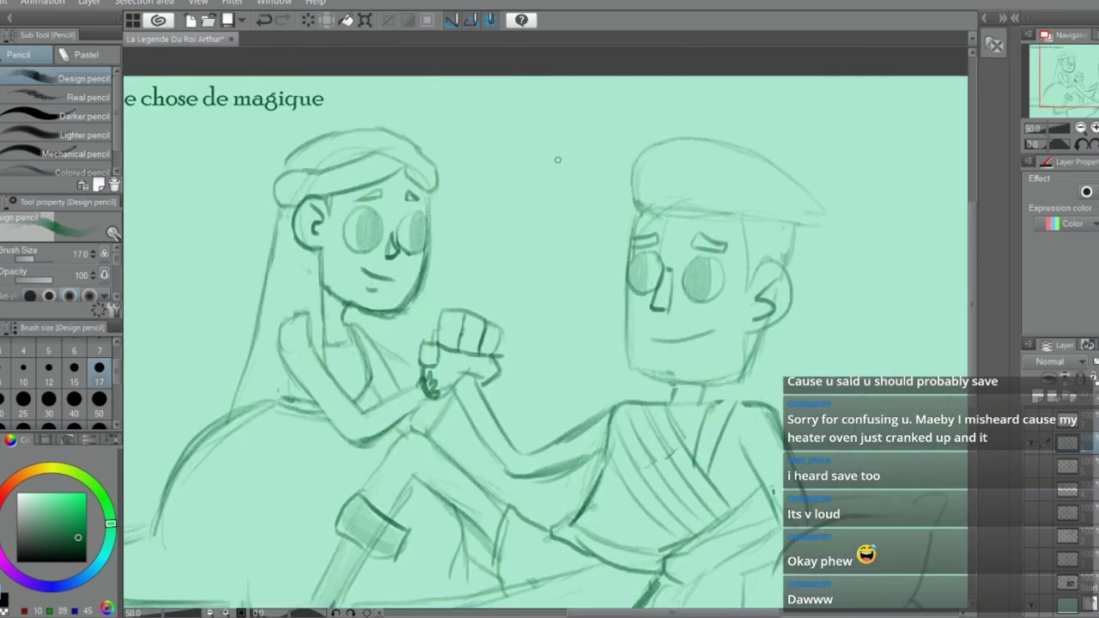
pyautogui.moveTo(456, 189); pyautogui.dragTo(503, 180)
pyautogui.moveTo(491, 198)
pyautogui.mouseDown()
pyautogui.moveTo(469, 218)
pyautogui.moveTo(450, 182)
pyautogui.moveTo(468, 217)
pyautogui.moveTo(489, 205)
pyautogui.mouseUp()
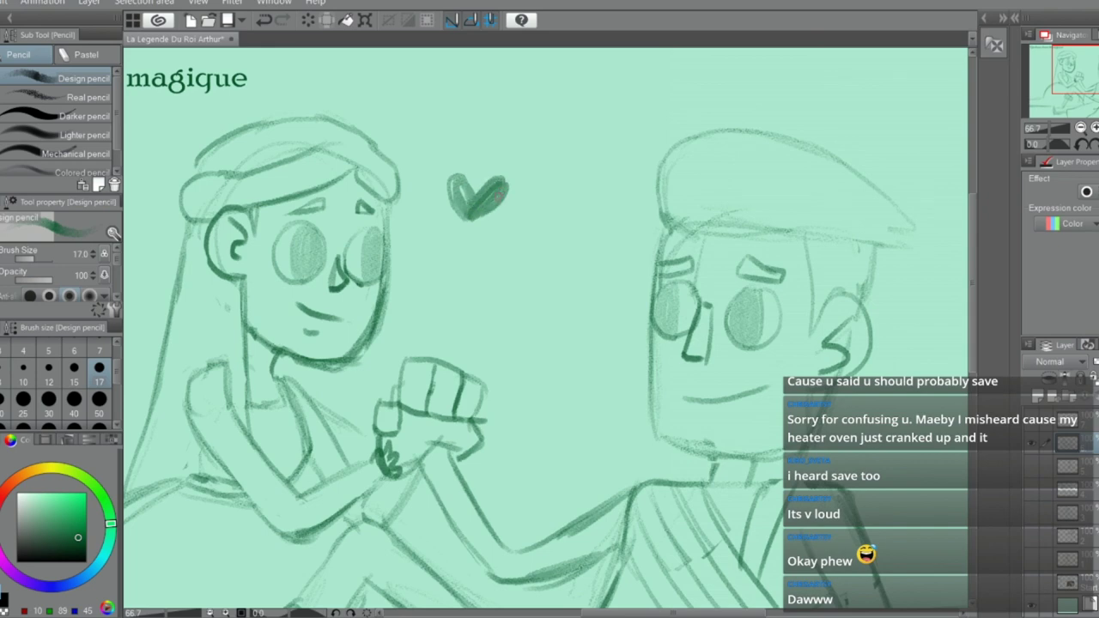
pyautogui.hotkey('ctrl', '-')
pyautogui.hotkey('ctrl', '-')
pyautogui.hotkey('ctrl', '-')
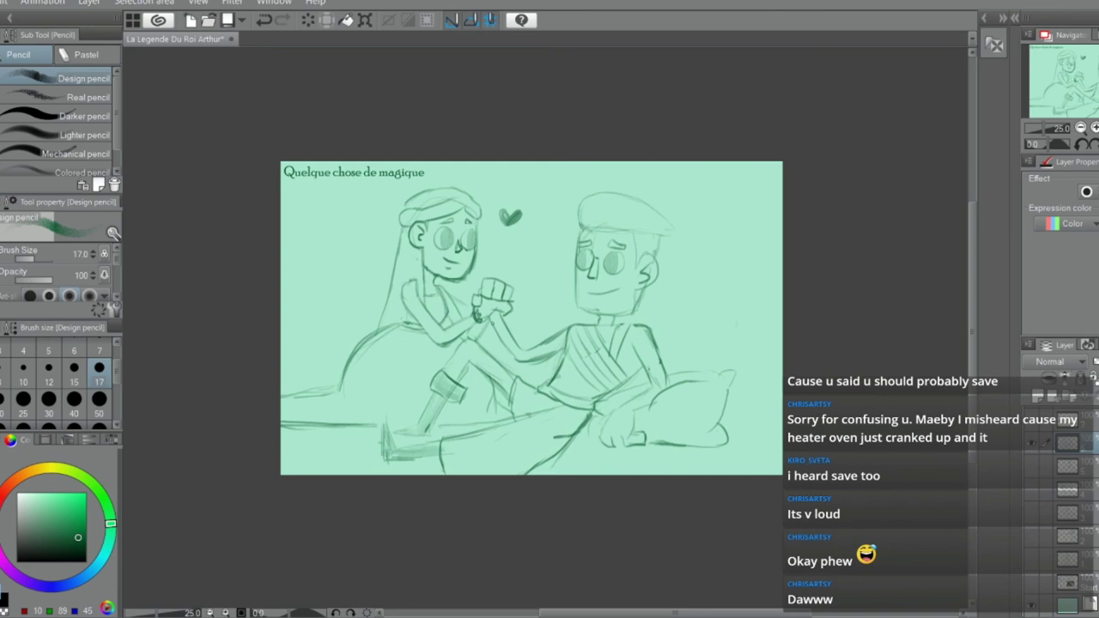
pyautogui.hotkey('ctrl', '-')
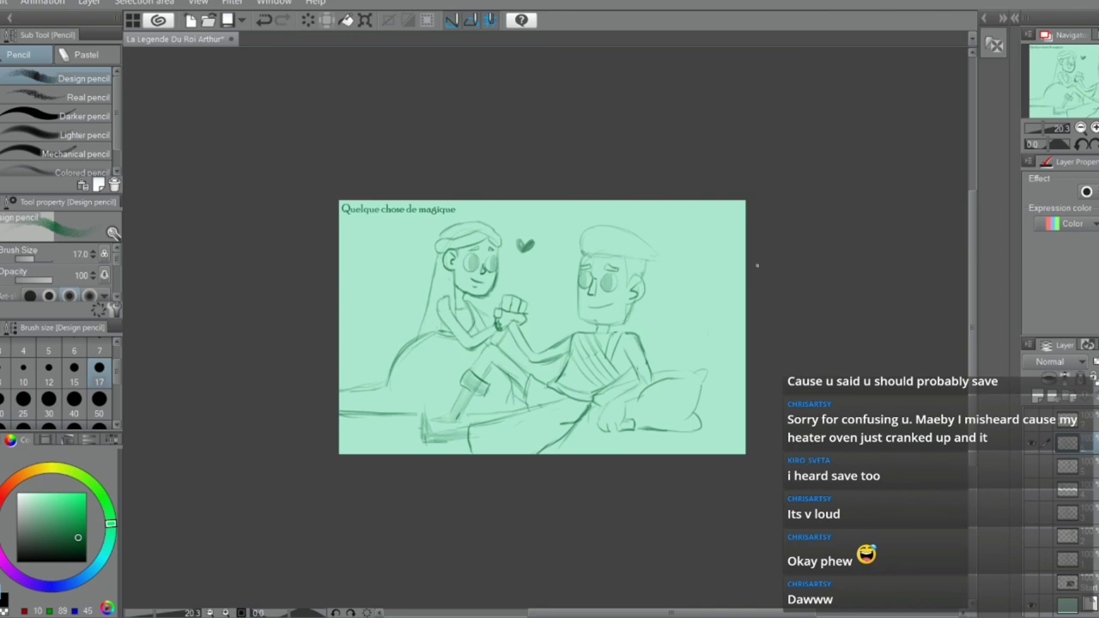
# Darken the reclining figure's face outline from the hat brim down the cheek and along the jaw
pyautogui.scroll(5, 601, 275)
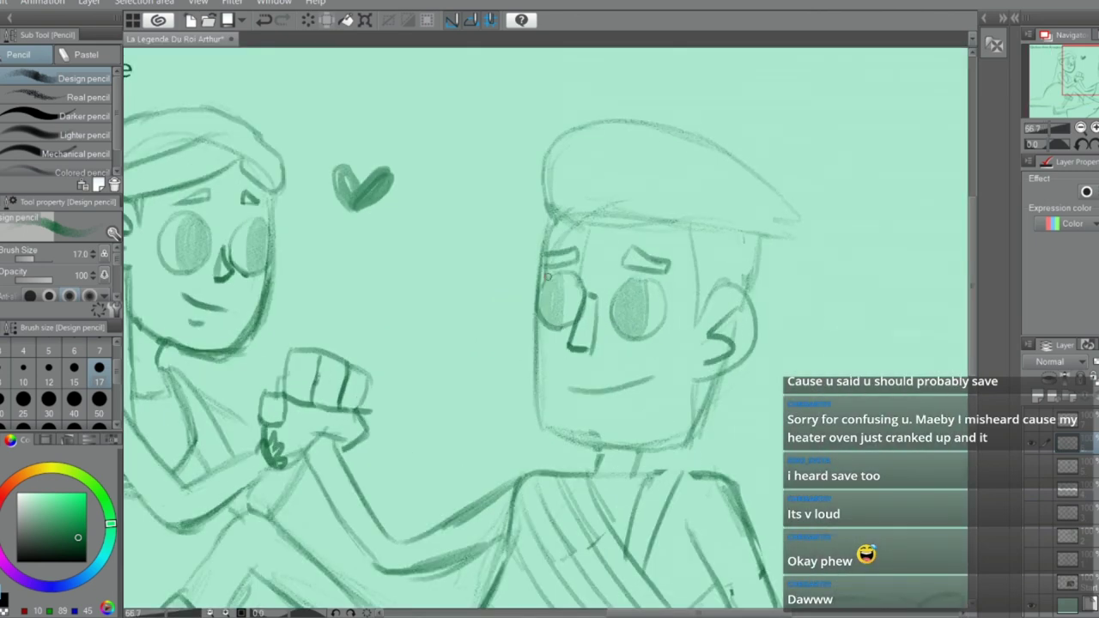
pyautogui.moveTo(548, 277); pyautogui.dragTo(539, 341)
pyautogui.hotkey('ctrl', 'z')
pyautogui.moveTo(550, 232); pyautogui.dragTo(533, 347)
pyautogui.moveTo(546, 251); pyautogui.dragTo(533, 401)
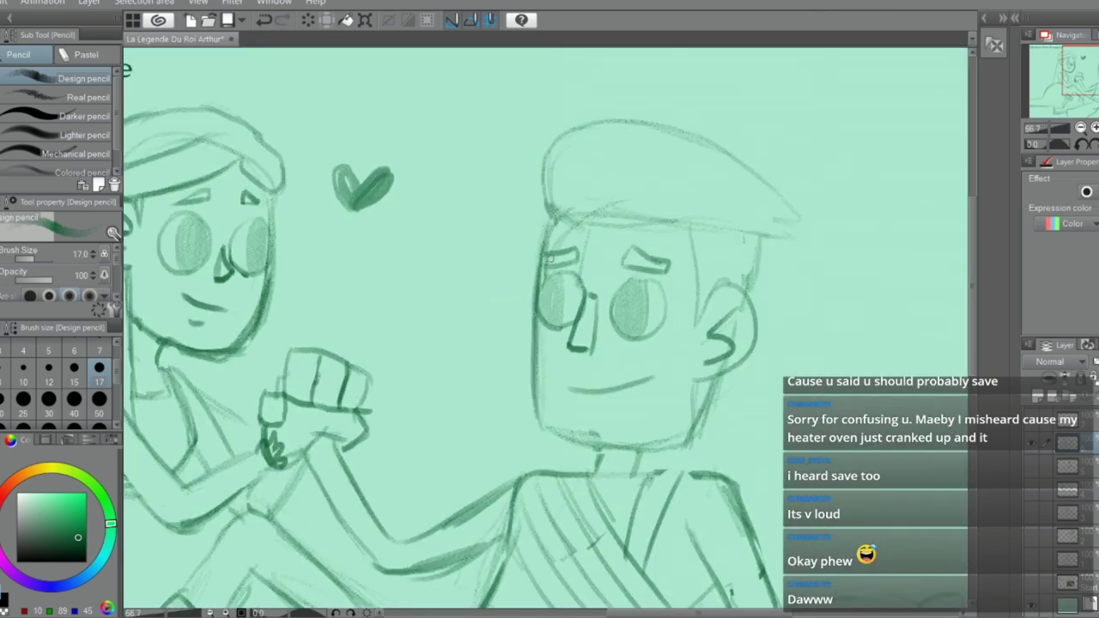
pyautogui.hotkey('ctrl', 'z')
pyautogui.moveTo(552, 239); pyautogui.dragTo(539, 382)
pyautogui.moveTo(540, 304); pyautogui.dragTo(535, 412)
pyautogui.moveTo(544, 256); pyautogui.dragTo(534, 421)
pyautogui.moveTo(542, 301)
pyautogui.mouseDown()
pyautogui.moveTo(538, 436)
pyautogui.moveTo(647, 445)
pyautogui.mouseUp()
pyautogui.moveTo(558, 429); pyautogui.dragTo(668, 442)
pyautogui.hotkey('ctrl', 'z')
# Darken the reclining figure's neck lines between the jaw and the collar
pyautogui.press('e')
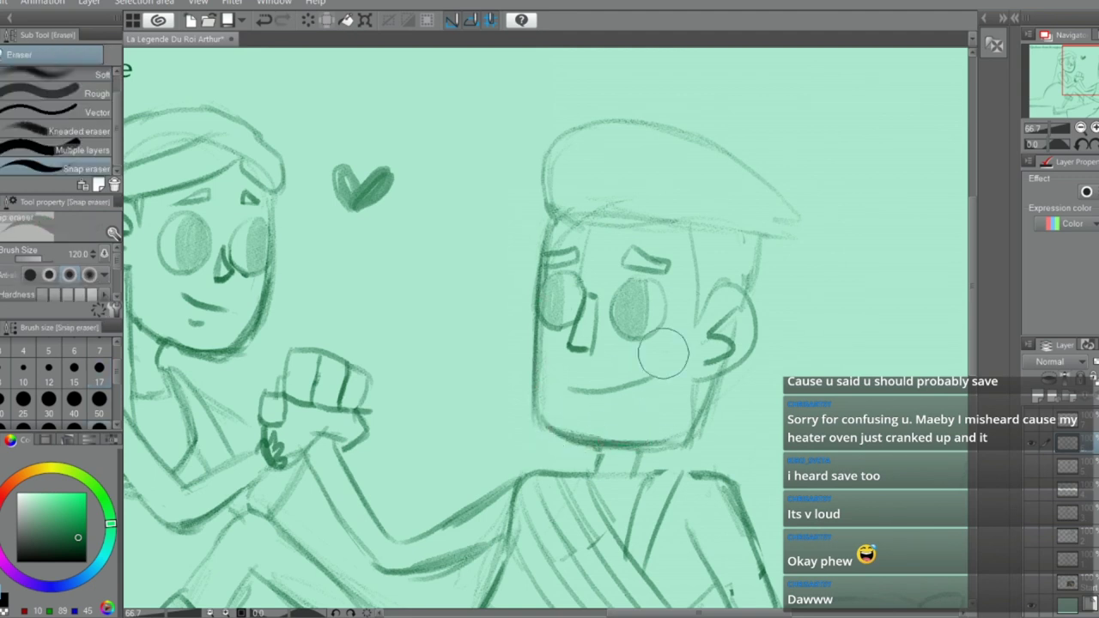
pyautogui.press('p')
pyautogui.moveTo(638, 439); pyautogui.dragTo(635, 464)
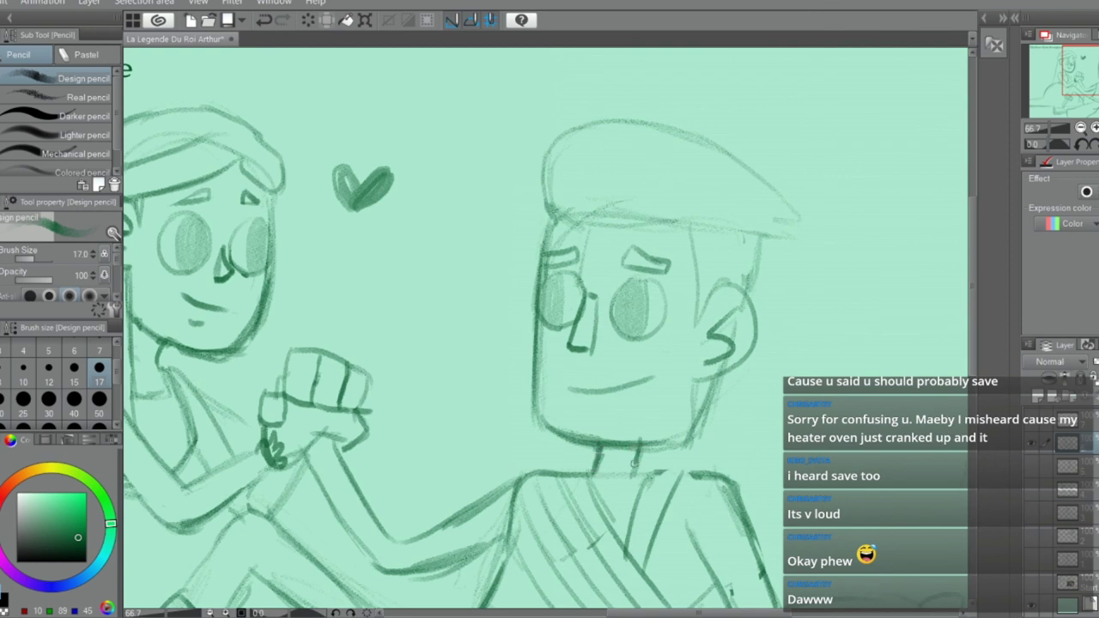
# Darken the reclining figure's jaw from below the ear to the chin and clean up the loose lines beside it
pyautogui.press('e')
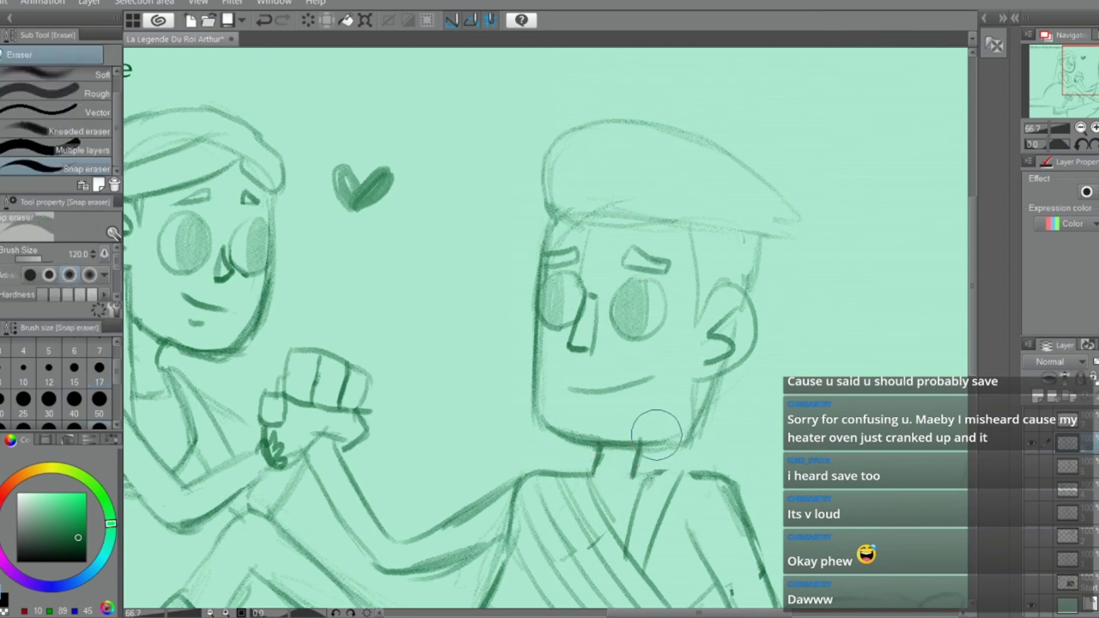
pyautogui.press('p')
pyautogui.moveTo(713, 383)
pyautogui.mouseDown()
pyautogui.moveTo(689, 440)
pyautogui.moveTo(697, 420)
pyautogui.moveTo(644, 446)
pyautogui.mouseUp()
pyautogui.press('e')
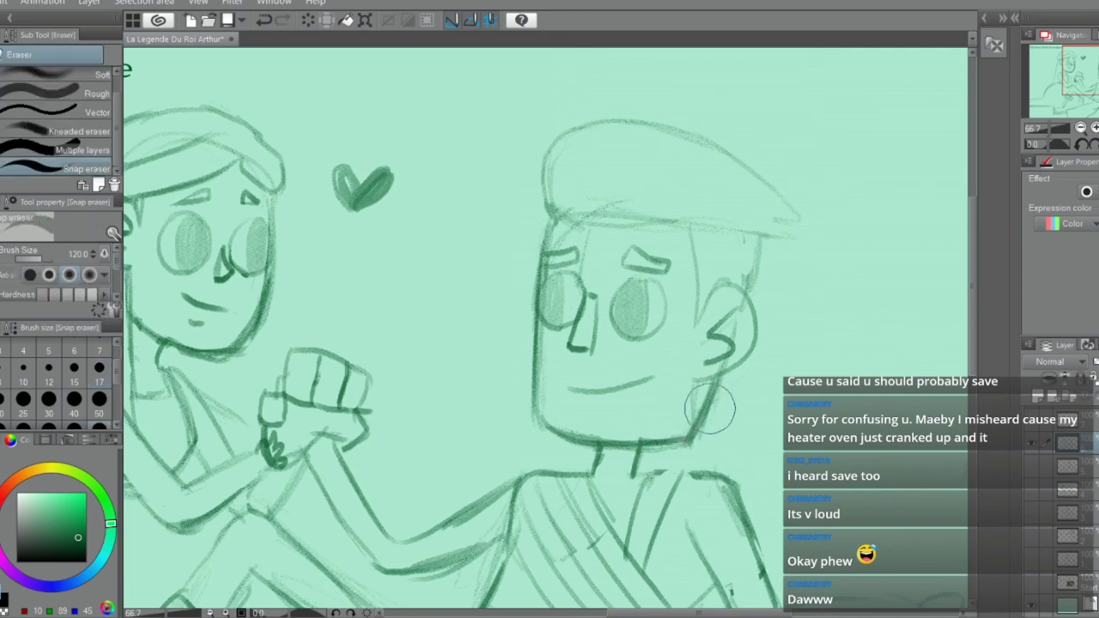
# Darken the reclining figure's ear outline, the sideburn and the back of the head below the hat
pyautogui.press('p')
pyautogui.moveTo(718, 319)
pyautogui.mouseDown()
pyautogui.moveTo(711, 285)
pyautogui.moveTo(753, 309)
pyautogui.moveTo(760, 339)
pyautogui.moveTo(731, 371)
pyautogui.mouseUp()
pyautogui.press('e')
pyautogui.moveTo(732, 314)
pyautogui.mouseDown()
pyautogui.moveTo(699, 351)
pyautogui.moveTo(721, 309)
pyautogui.mouseUp()
pyautogui.press('p')
pyautogui.moveTo(694, 232); pyautogui.dragTo(692, 323)
pyautogui.moveTo(760, 233); pyautogui.dragTo(748, 290)
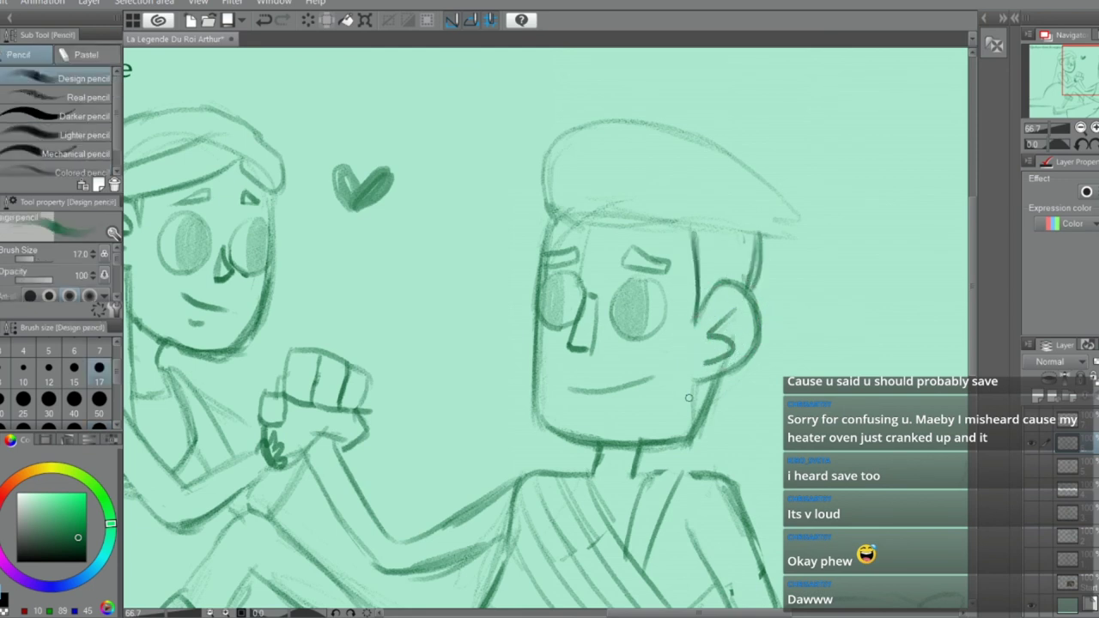
pyautogui.moveTo(697, 380); pyautogui.dragTo(689, 433)
# Shade the reclining figure's pupils darker with the pencil at brush size 25
pyautogui.click(74, 400)
pyautogui.click(23, 400)
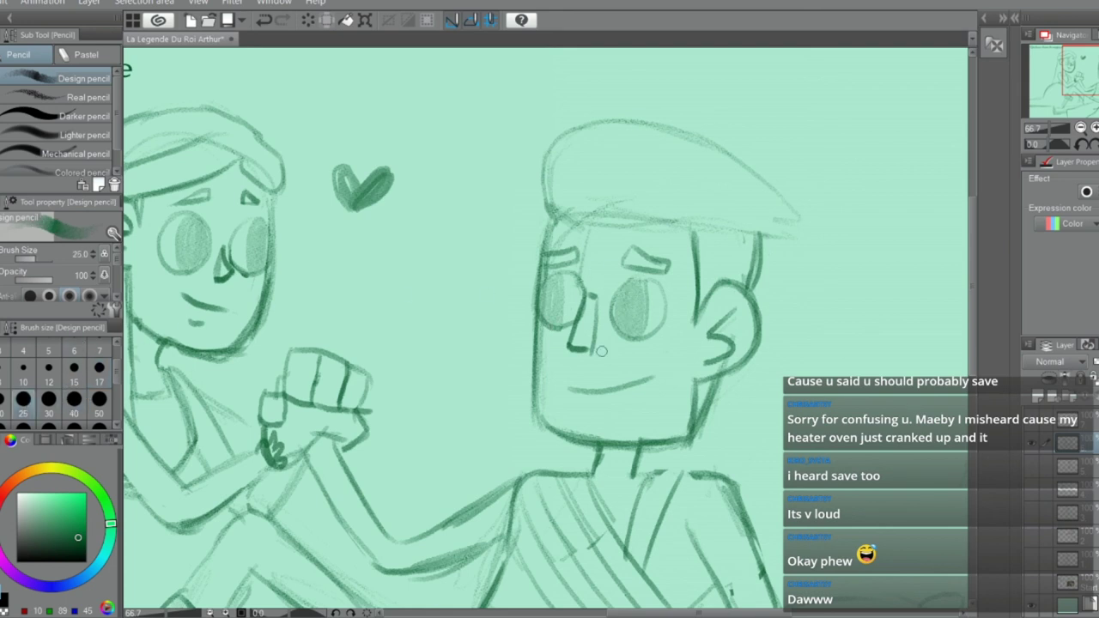
pyautogui.moveTo(631, 288)
pyautogui.mouseDown()
pyautogui.moveTo(627, 335)
pyautogui.moveTo(637, 284)
pyautogui.moveTo(629, 291)
pyautogui.mouseUp()
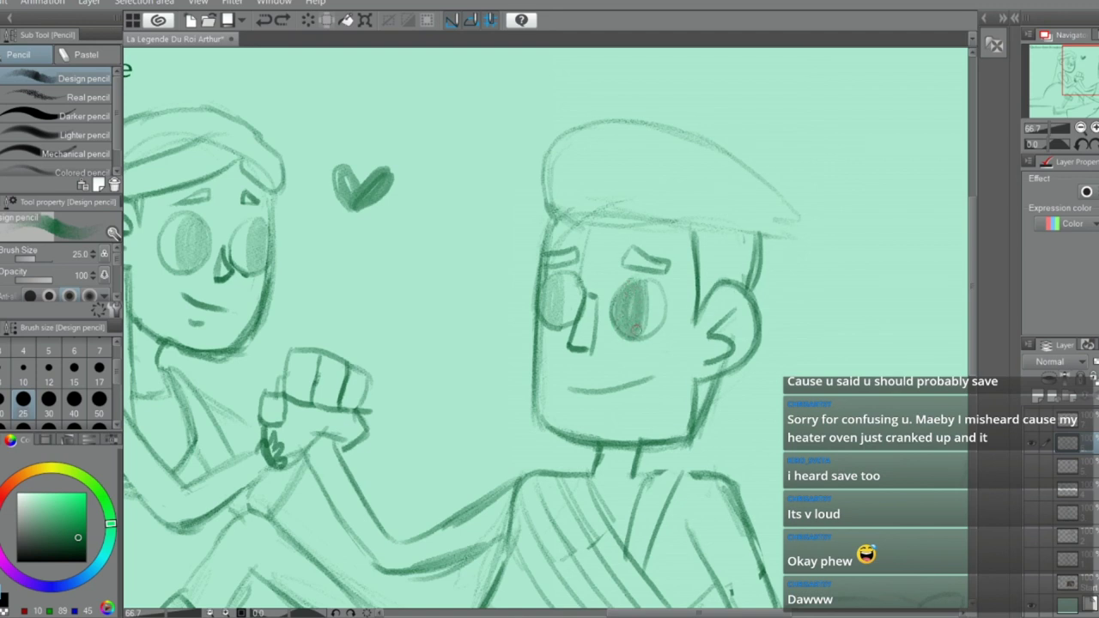
pyautogui.moveTo(636, 331); pyautogui.dragTo(644, 292)
pyautogui.hotkey('ctrl', 'z')
pyautogui.moveTo(553, 298)
pyautogui.mouseDown()
pyautogui.moveTo(551, 321)
pyautogui.moveTo(558, 312)
pyautogui.mouseUp()
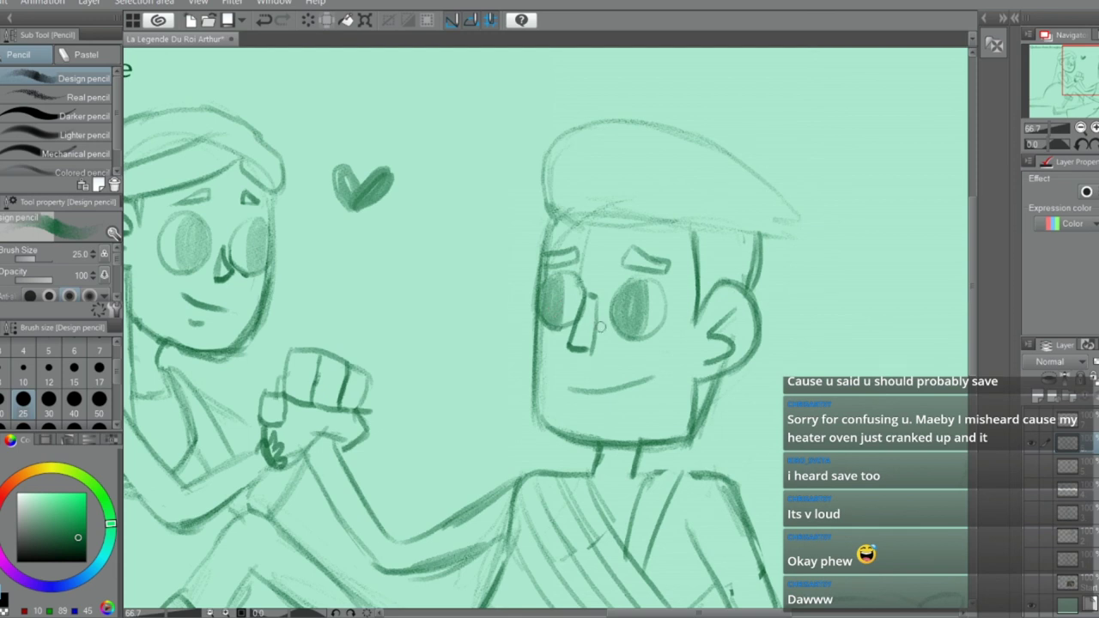
# Shade both of the long-haired character's pupils darker
pyautogui.press('e')
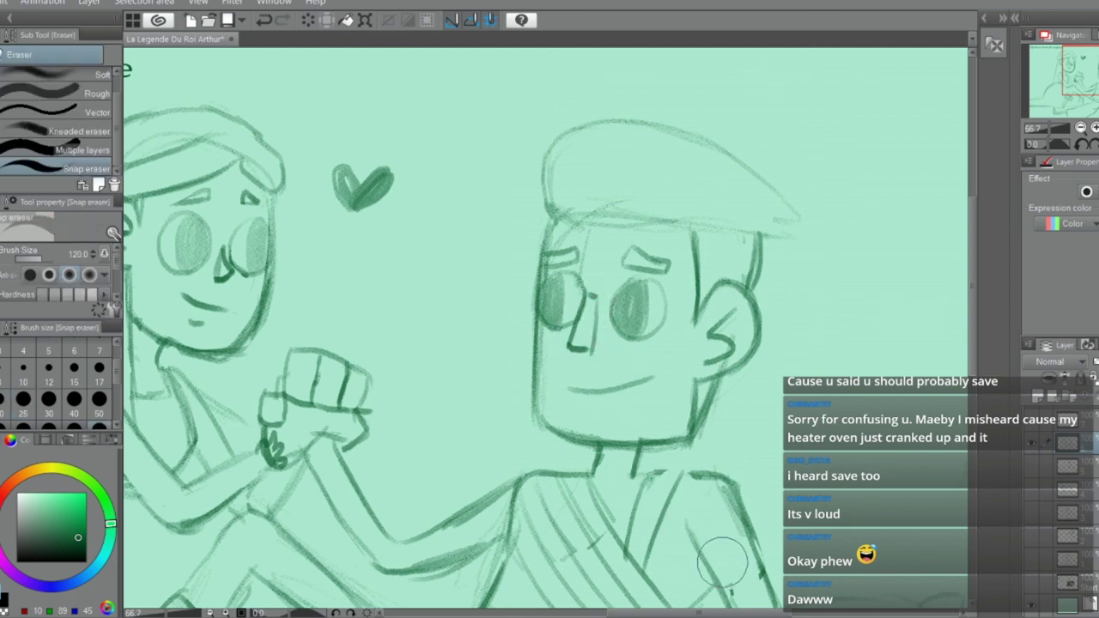
pyautogui.moveTo(721, 612); pyautogui.dragTo(668, 612)
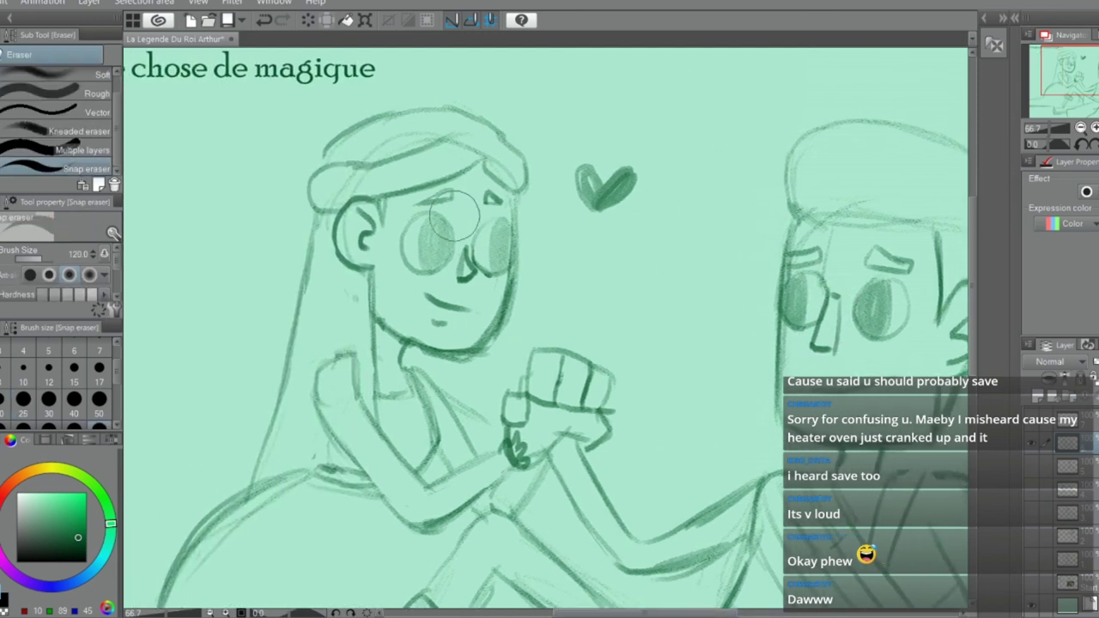
pyautogui.press('p')
pyautogui.moveTo(434, 223)
pyautogui.mouseDown()
pyautogui.moveTo(422, 255)
pyautogui.moveTo(433, 269)
pyautogui.moveTo(445, 226)
pyautogui.moveTo(430, 265)
pyautogui.moveTo(505, 258)
pyautogui.mouseUp()
# Erase the rounded front end of the long-haired character's headband and sketch its new upper edge at brush size 17
pyautogui.press('e')
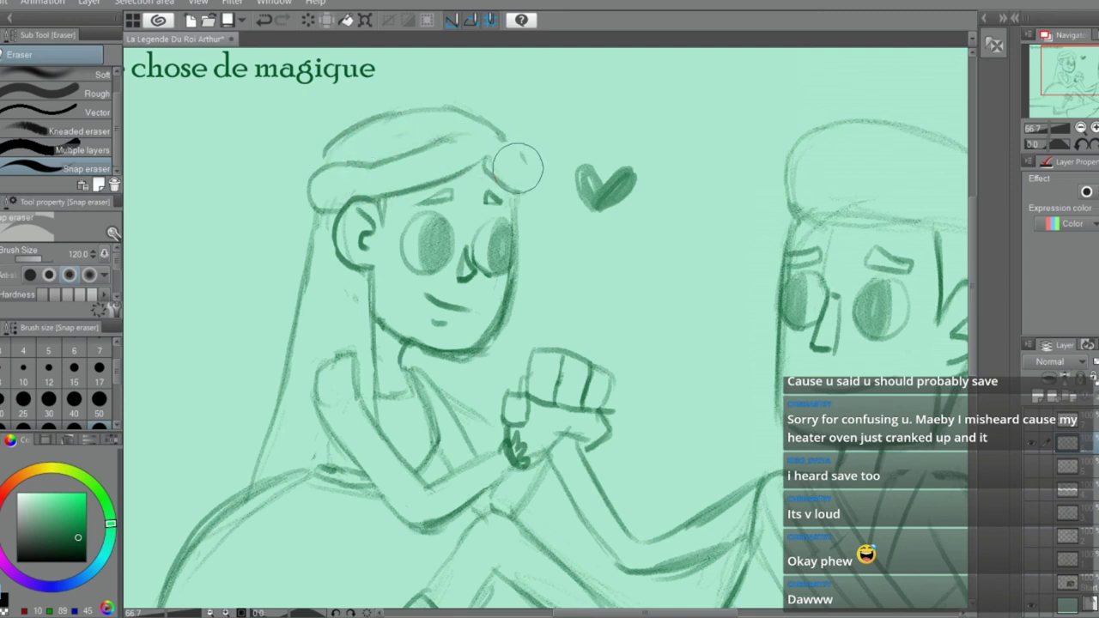
pyautogui.press('p')
pyautogui.click(99, 369)
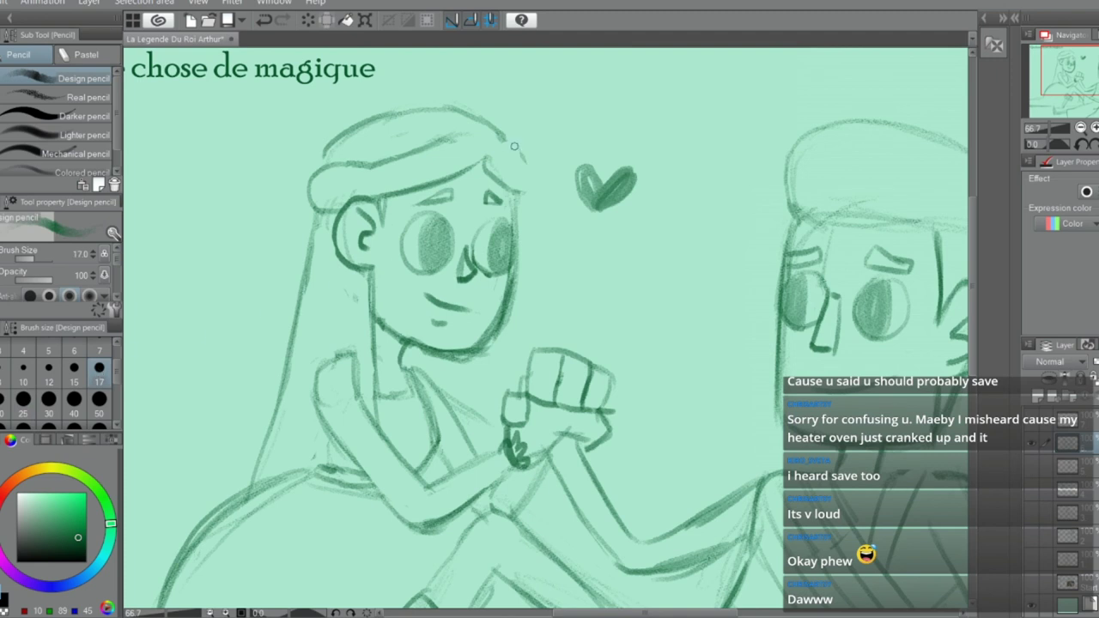
pyautogui.moveTo(514, 146)
pyautogui.mouseDown()
pyautogui.moveTo(502, 147)
pyautogui.moveTo(522, 162)
pyautogui.mouseUp()
pyautogui.press('e')
pyautogui.press('p')
pyautogui.press('e')
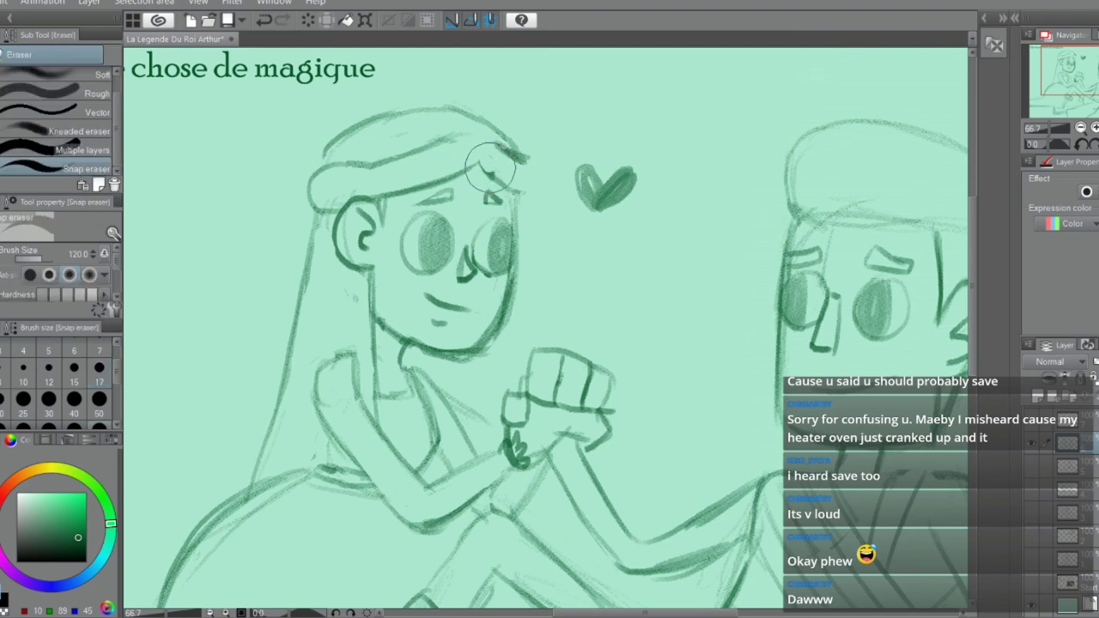
pyautogui.moveTo(487, 165)
pyautogui.mouseDown()
pyautogui.moveTo(524, 174)
pyautogui.moveTo(527, 159)
pyautogui.moveTo(515, 203)
pyautogui.mouseUp()
pyautogui.press('p')
pyautogui.hotkey('ctrl', 'z')
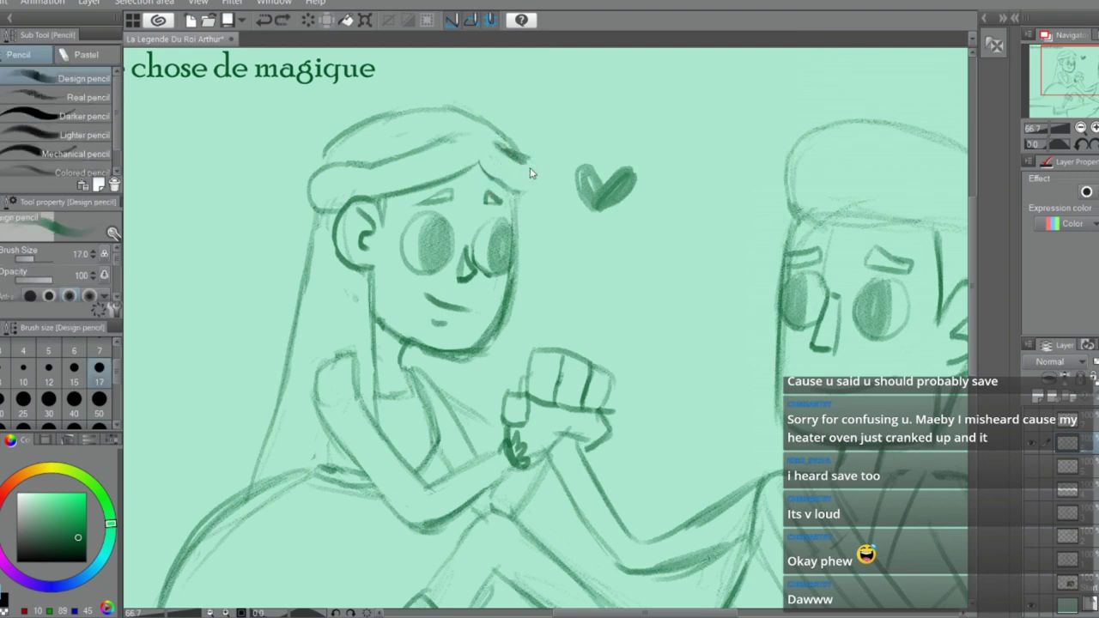
pyautogui.hotkey('ctrl', 'z')
# Redraw the headband's front tip so it extends past the forehead and curves back down to the face
pyautogui.press('e')
pyautogui.moveTo(500, 145); pyautogui.dragTo(534, 175)
pyautogui.press('p')
pyautogui.hotkey('ctrl', 'z')
pyautogui.hotkey('ctrl', 'z')
pyautogui.press('e')
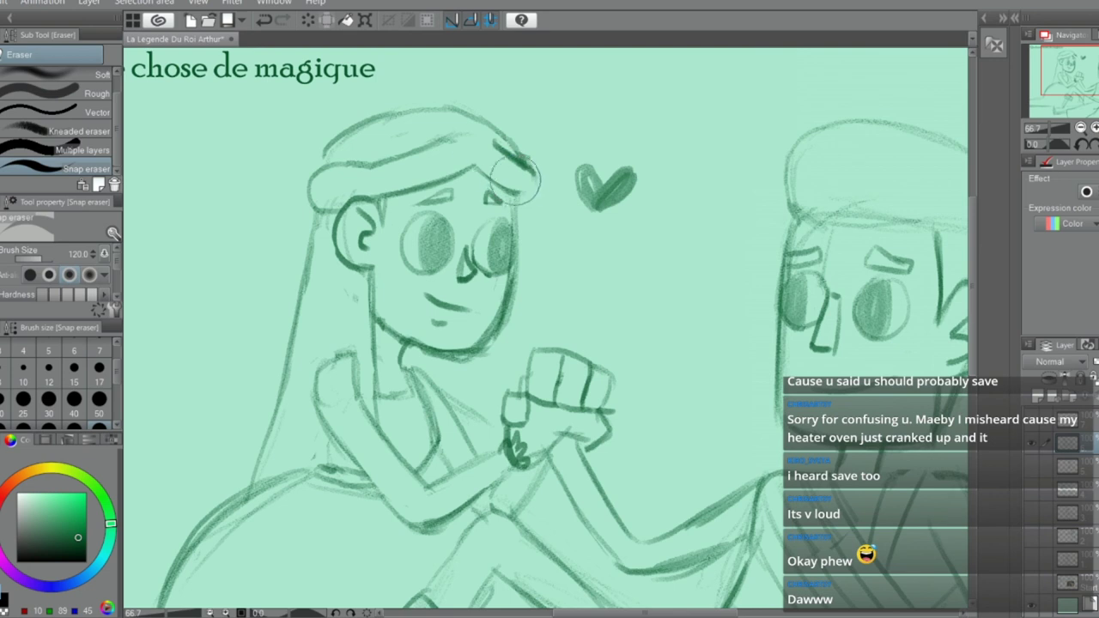
pyautogui.press('p')
pyautogui.moveTo(533, 170); pyautogui.dragTo(520, 205)
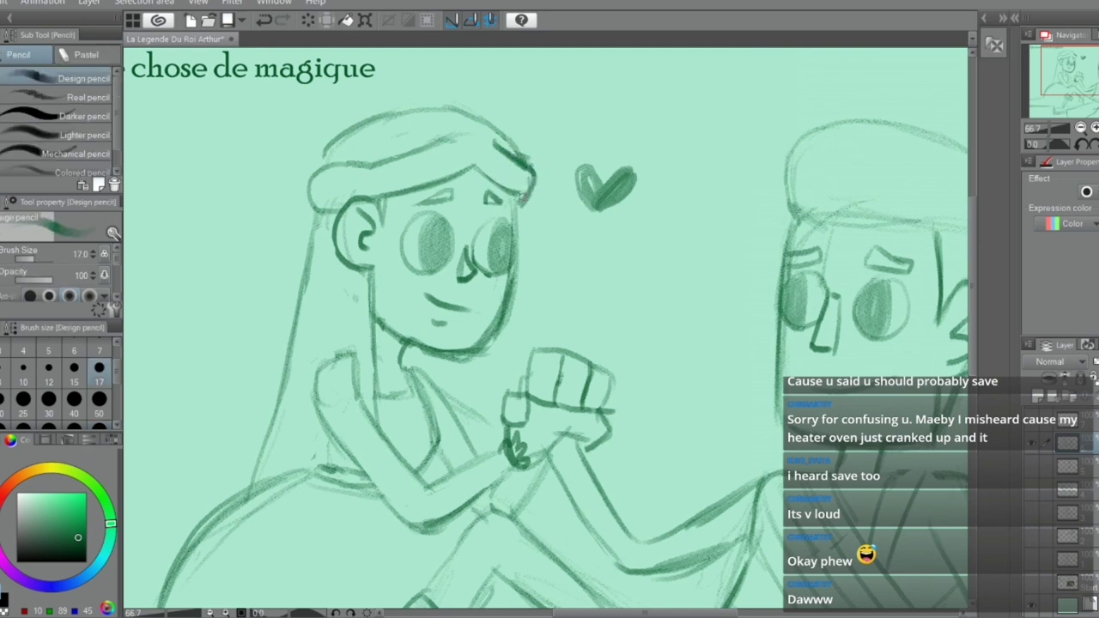
# Clean up and darken the front curve of the long-haired character's head above the headband
pyautogui.press('e')
pyautogui.moveTo(528, 152); pyautogui.dragTo(481, 118)
pyautogui.press('p')
pyautogui.hotkey('ctrl', 'z')
pyautogui.hotkey('ctrl', 'z')
# Draw the far edge of the long hair from the jaw straight down to the forearm
pyautogui.press('e')
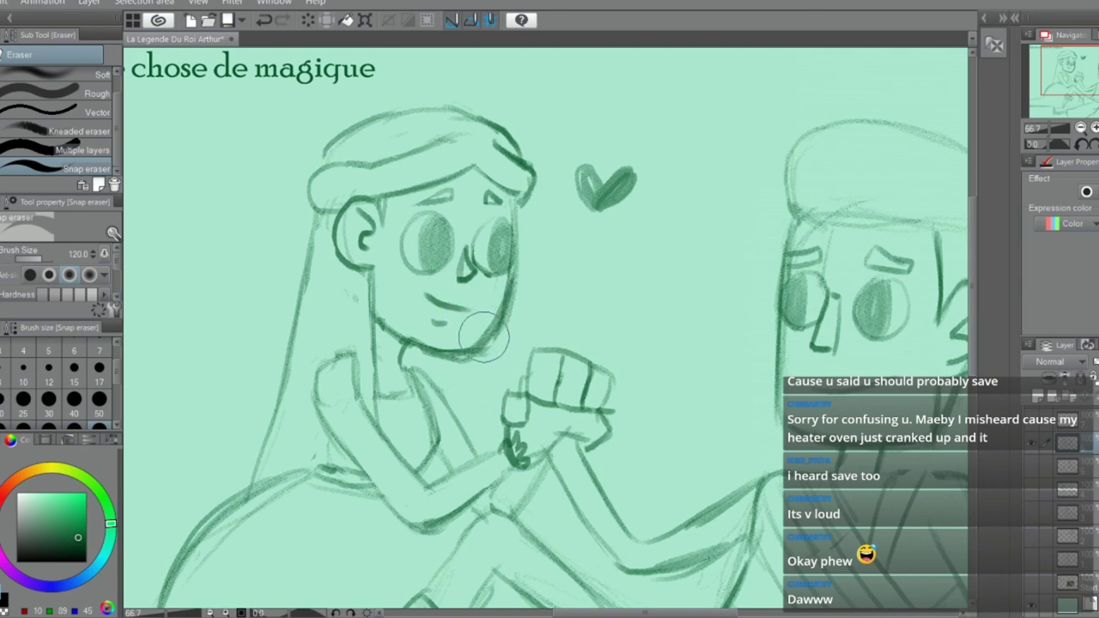
pyautogui.press('p')
pyautogui.moveTo(501, 326); pyautogui.dragTo(494, 451)
pyautogui.moveTo(496, 346); pyautogui.dragTo(493, 452)
pyautogui.moveTo(498, 325); pyautogui.dragTo(494, 402)
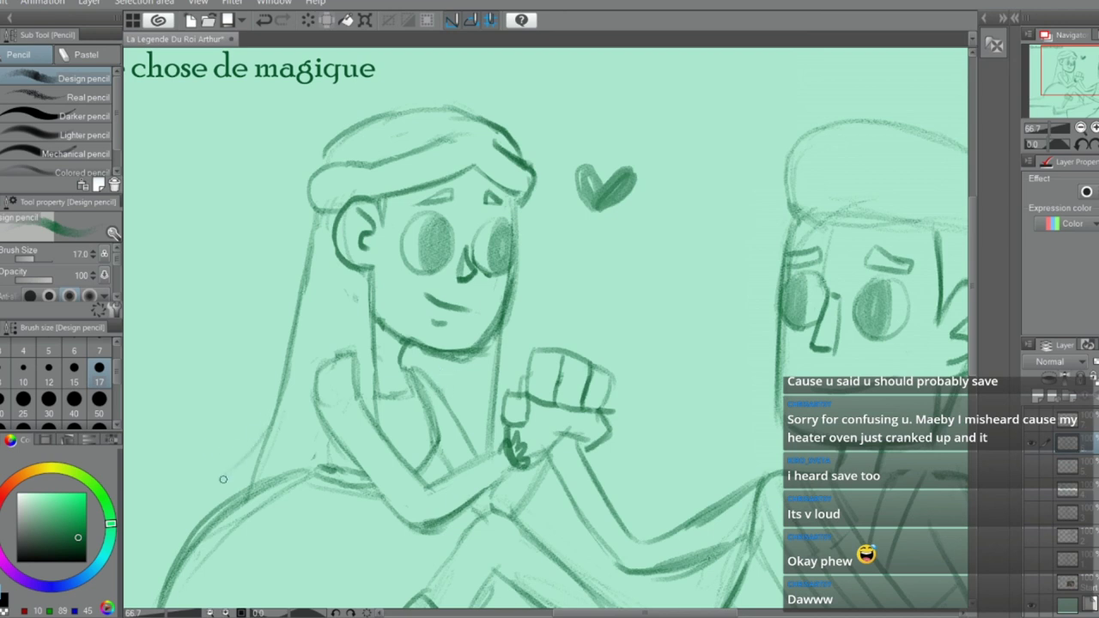
# Extend the hair behind the long-haired character's back, sweeping outward and down along the hip curve
pyautogui.moveTo(252, 458); pyautogui.dragTo(169, 548)
pyautogui.moveTo(205, 491); pyautogui.dragTo(167, 561)
pyautogui.moveTo(274, 450); pyautogui.dragTo(160, 568)
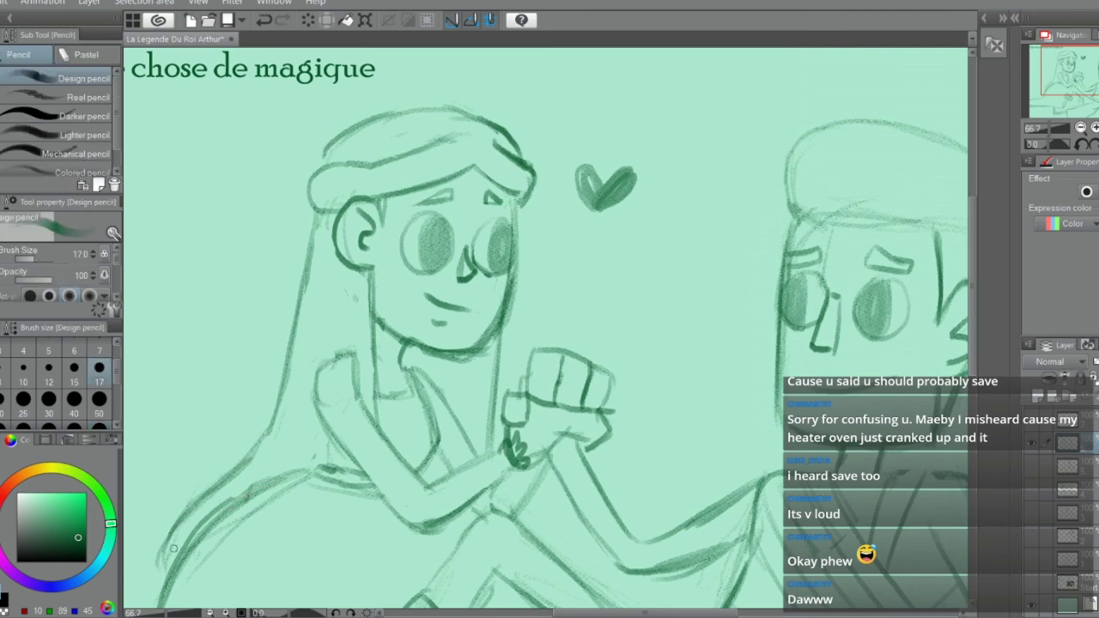
pyautogui.moveTo(175, 531); pyautogui.dragTo(160, 599)
pyautogui.scroll(-1, 243, 424)
pyautogui.scroll(2, 311, 445)
pyautogui.moveTo(334, 450); pyautogui.dragTo(333, 596)
pyautogui.moveTo(334, 474); pyautogui.dragTo(333, 606)
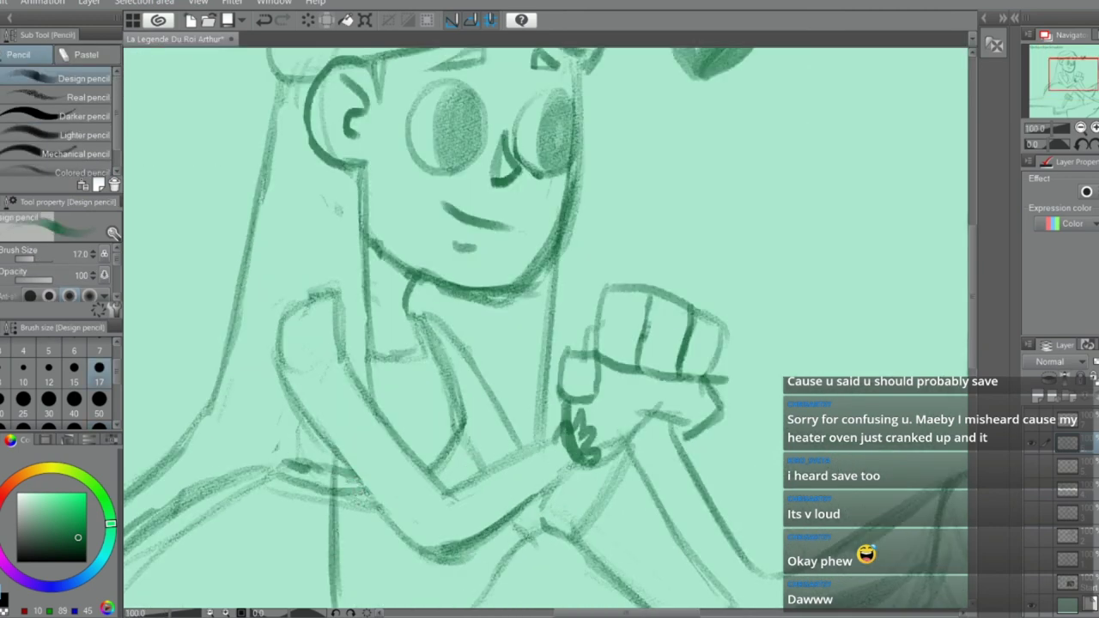
pyautogui.scroll(-3, 363, 493)
pyautogui.scroll(2, 329, 485)
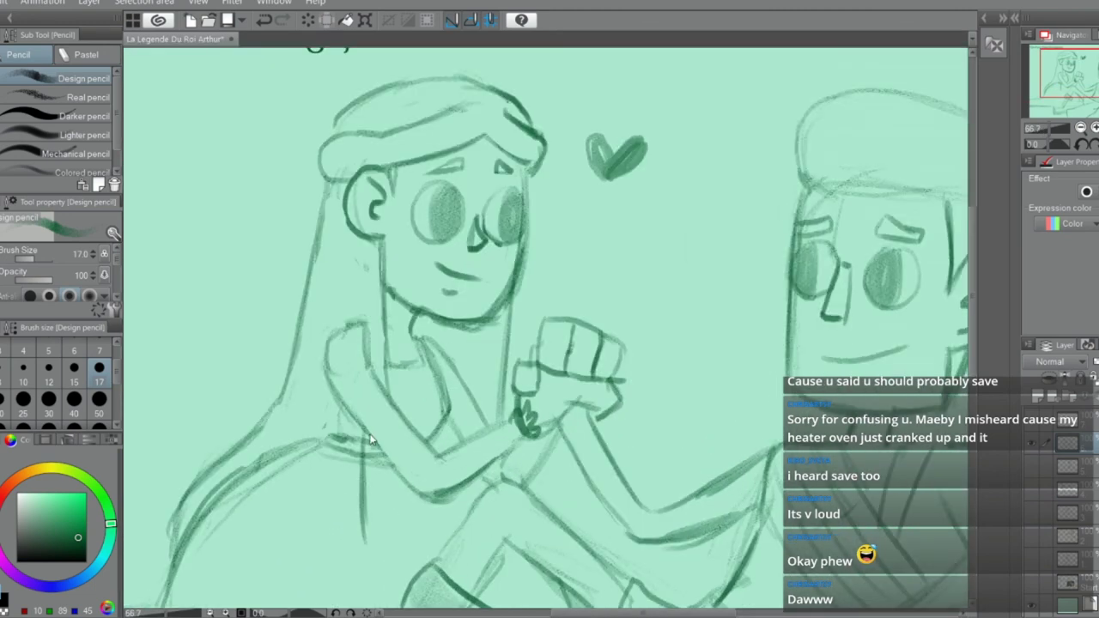
pyautogui.hotkey('ctrl', 'z')
# Sketch the two long edges of a narrow strip hanging from the long-haired character's waist and erase stray marks
pyautogui.moveTo(363, 427); pyautogui.dragTo(366, 537)
pyautogui.moveTo(372, 465); pyautogui.dragTo(373, 544)
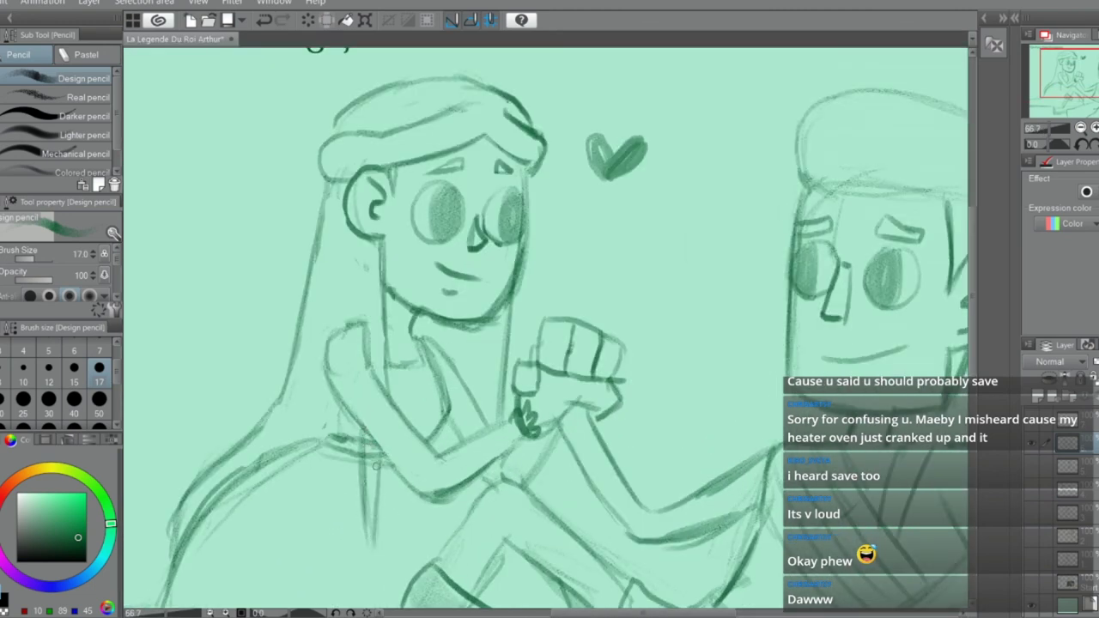
pyautogui.press('e')
pyautogui.moveTo(370, 477)
pyautogui.mouseDown()
pyautogui.moveTo(373, 449)
pyautogui.moveTo(370, 507)
pyautogui.mouseUp()
pyautogui.press('p')
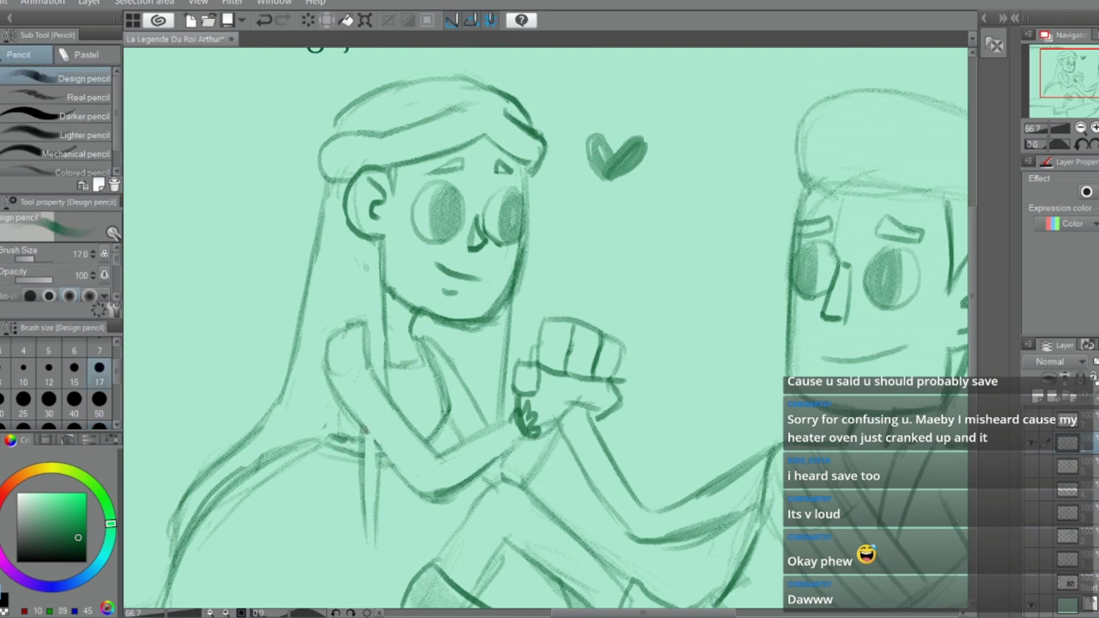
# Darken both edges of the hanging strip and extend them downward into a curved, pointed tip
pyautogui.moveTo(364, 444); pyautogui.dragTo(366, 554)
pyautogui.moveTo(363, 478); pyautogui.dragTo(372, 567)
pyautogui.moveTo(381, 466); pyautogui.dragTo(388, 579)
pyautogui.moveTo(375, 468); pyautogui.dragTo(383, 572)
pyautogui.moveTo(370, 535); pyautogui.dragTo(390, 584)
pyautogui.moveTo(368, 543); pyautogui.dragTo(391, 588)
pyautogui.press('e')
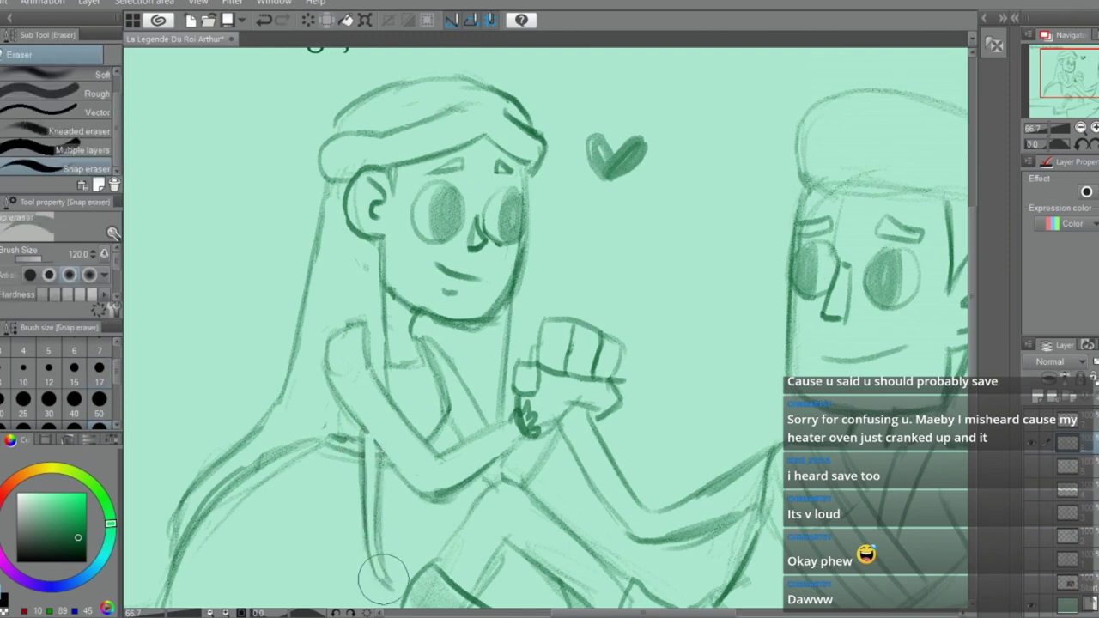
pyautogui.press('p')
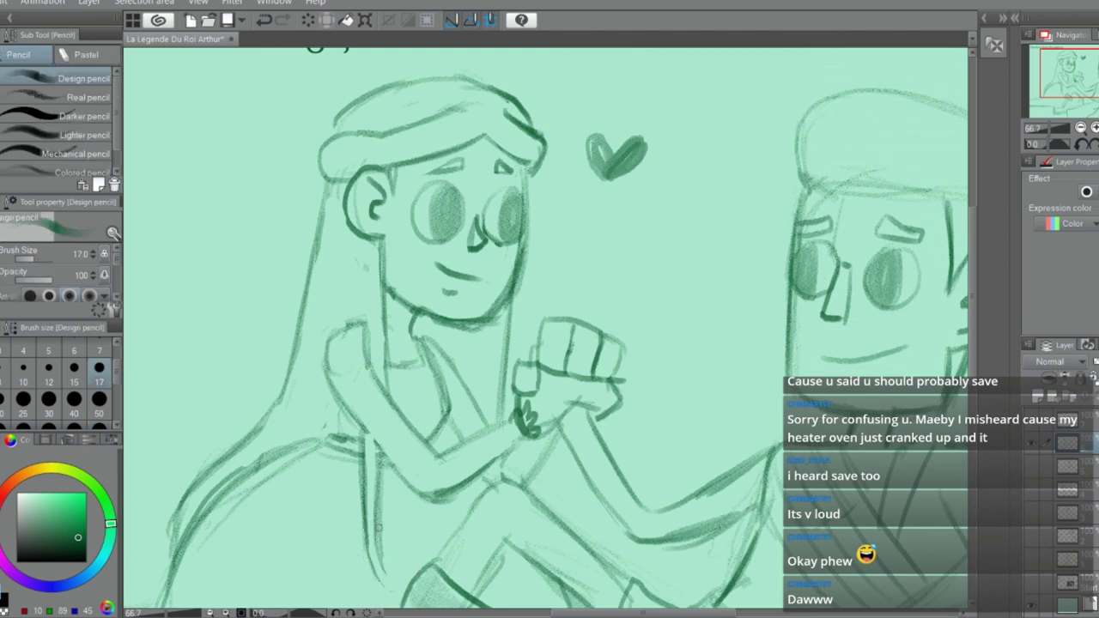
pyautogui.moveTo(378, 518)
pyautogui.mouseDown()
pyautogui.moveTo(380, 578)
pyautogui.moveTo(368, 537)
pyautogui.moveTo(384, 582)
pyautogui.moveTo(376, 519)
pyautogui.moveTo(388, 588)
pyautogui.mouseUp()
pyautogui.press('e')
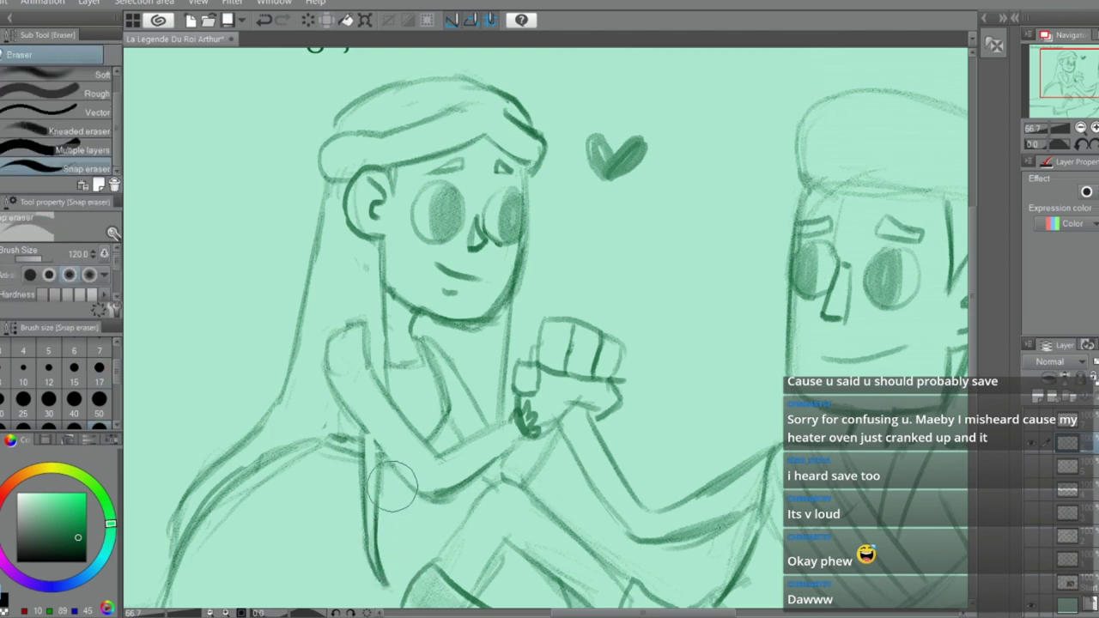
# Draw the long-haired character's back line from the bent upper arm down to the waist
pyautogui.press('p')
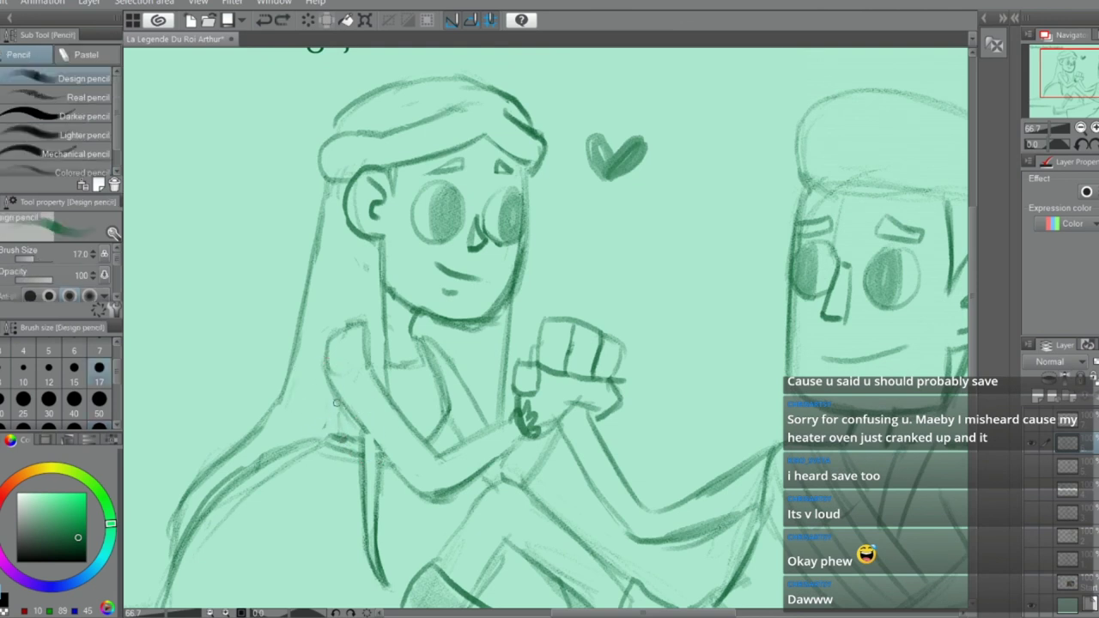
pyautogui.moveTo(328, 376)
pyautogui.mouseDown()
pyautogui.moveTo(332, 429)
pyautogui.moveTo(346, 413)
pyautogui.mouseUp()
pyautogui.press('e')
pyautogui.press('p')
pyautogui.moveTo(325, 377); pyautogui.dragTo(332, 438)
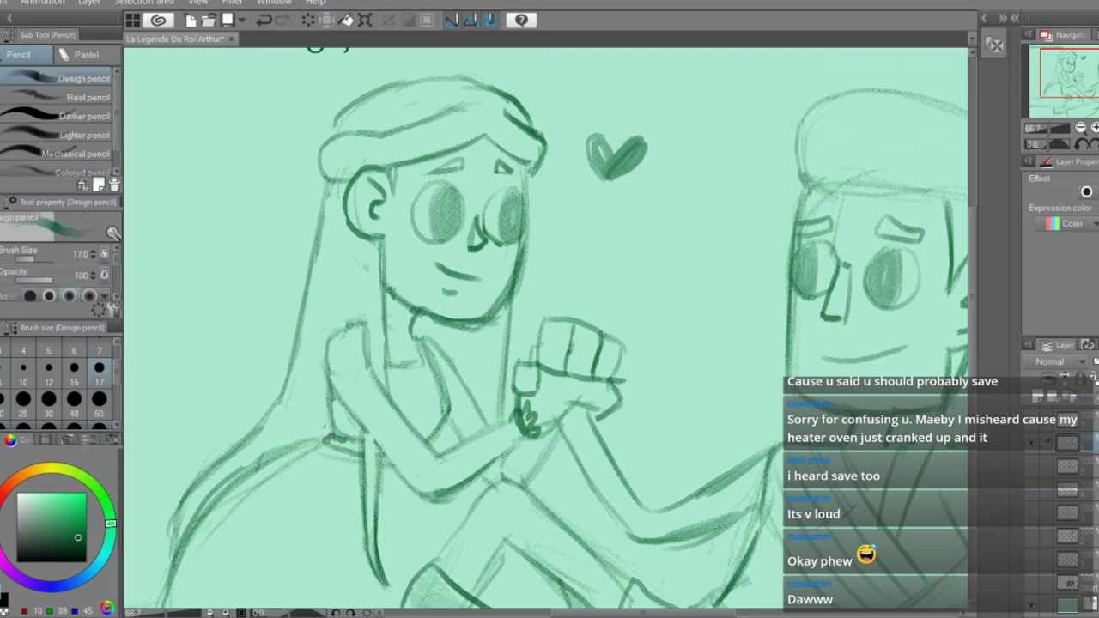
# Erase the rough lines at the base of the hip curve and draw a raised ground edge running beneath it
pyautogui.press('e')
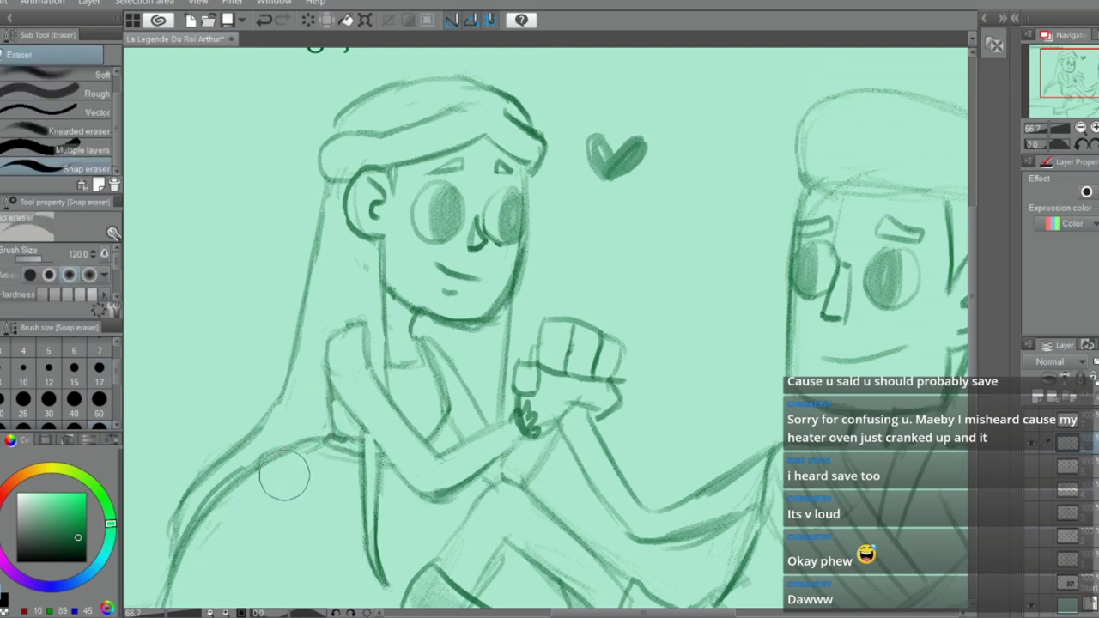
pyautogui.scroll(-2, 266, 491)
pyautogui.scroll(-1, 266, 492)
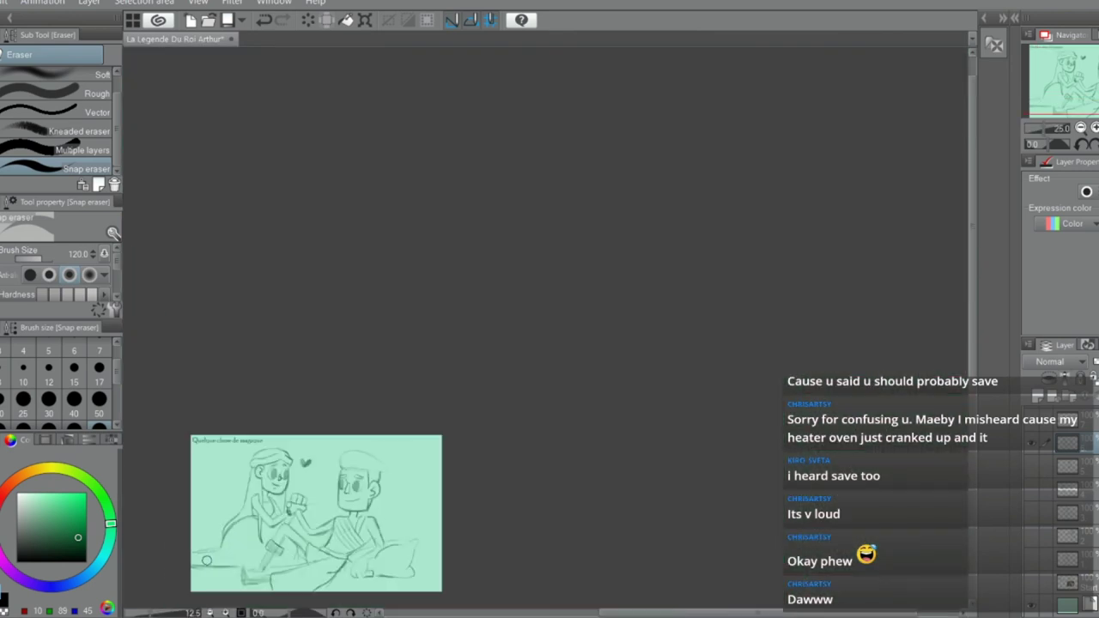
pyautogui.scroll(3, 215, 481)
pyautogui.moveTo(369, 495); pyautogui.dragTo(341, 480)
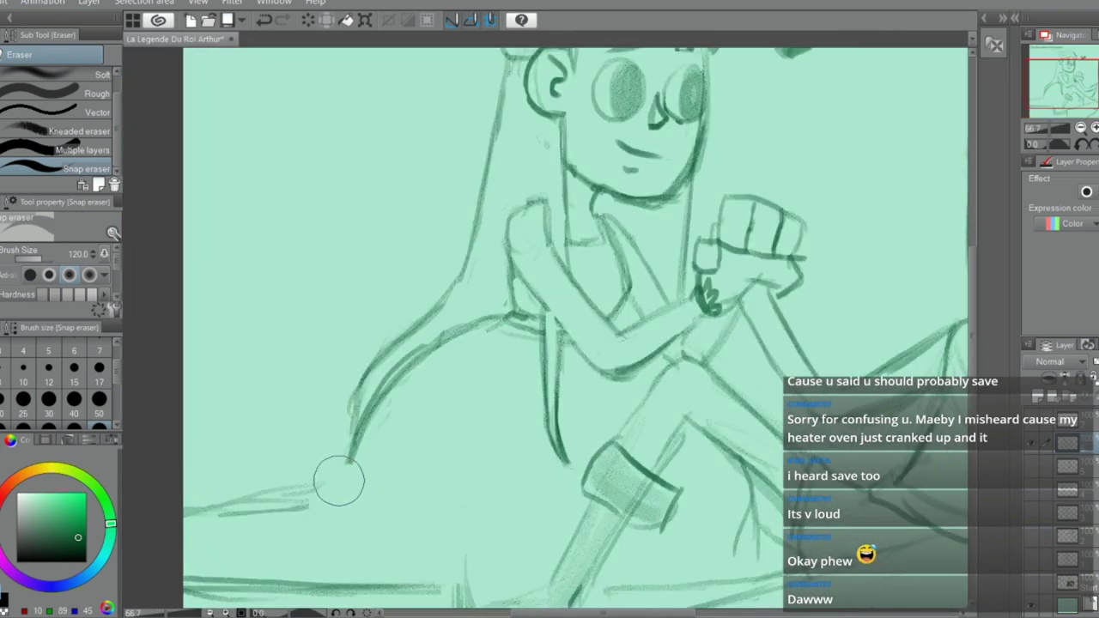
pyautogui.press('p')
pyautogui.moveTo(352, 443)
pyautogui.mouseDown()
pyautogui.moveTo(343, 477)
pyautogui.moveTo(308, 478)
pyautogui.moveTo(294, 505)
pyautogui.mouseUp()
pyautogui.moveTo(339, 464)
pyautogui.mouseDown()
pyautogui.moveTo(426, 482)
pyautogui.moveTo(477, 474)
pyautogui.mouseUp()
pyautogui.moveTo(383, 468); pyautogui.dragTo(510, 474)
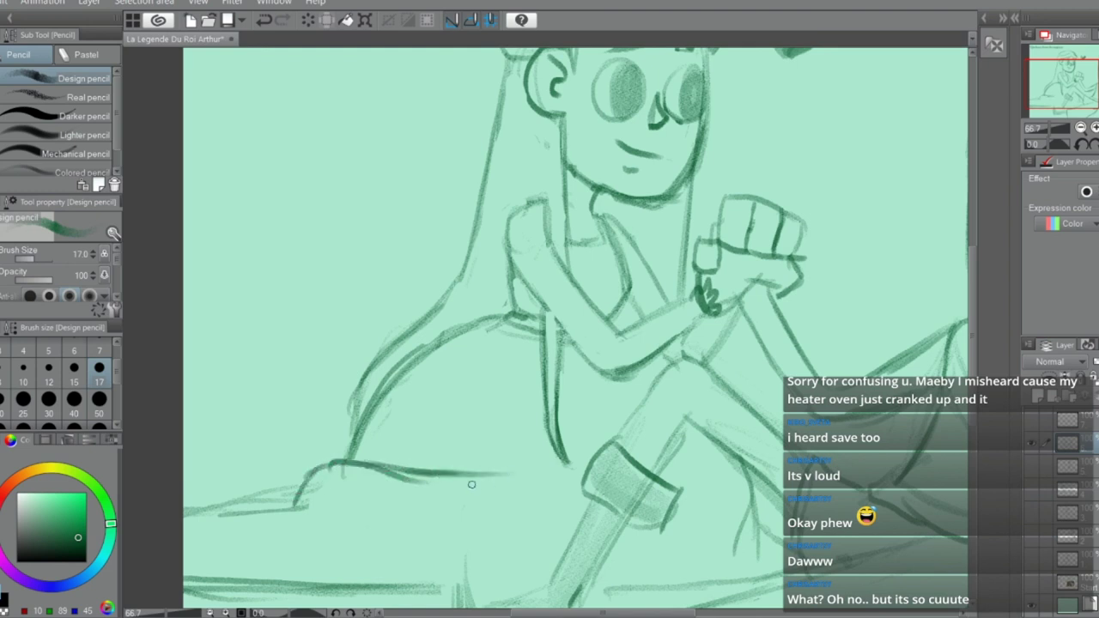
# Redraw the ground line from the raised edge out to the canvas border and darken the ledge line below it
pyautogui.moveTo(303, 496); pyautogui.dragTo(183, 512)
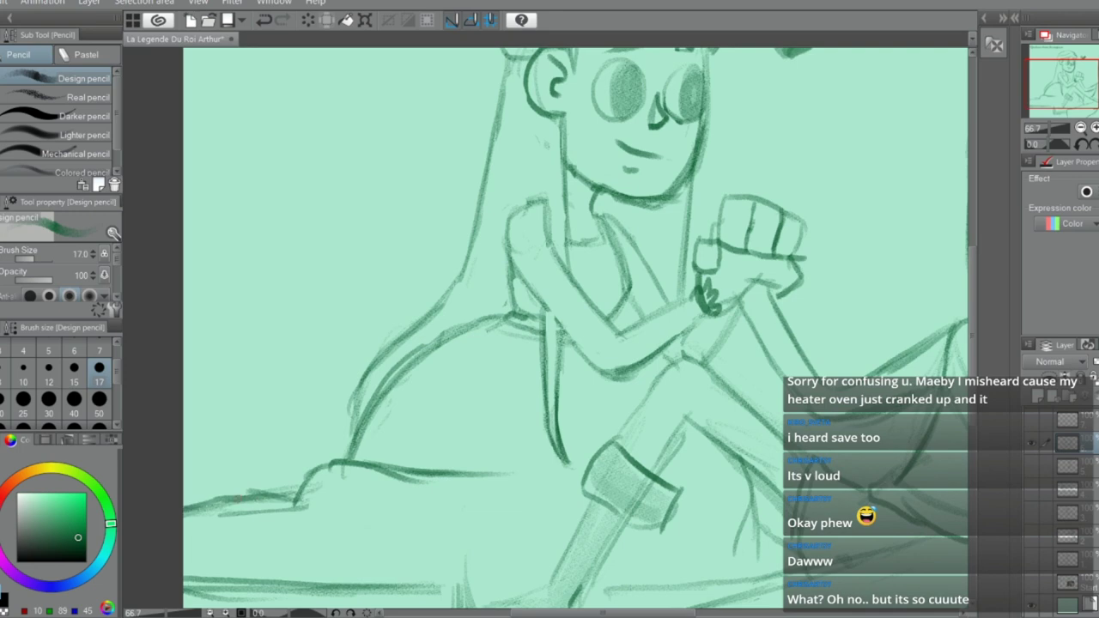
pyautogui.press('e')
pyautogui.moveTo(315, 513); pyautogui.dragTo(197, 503)
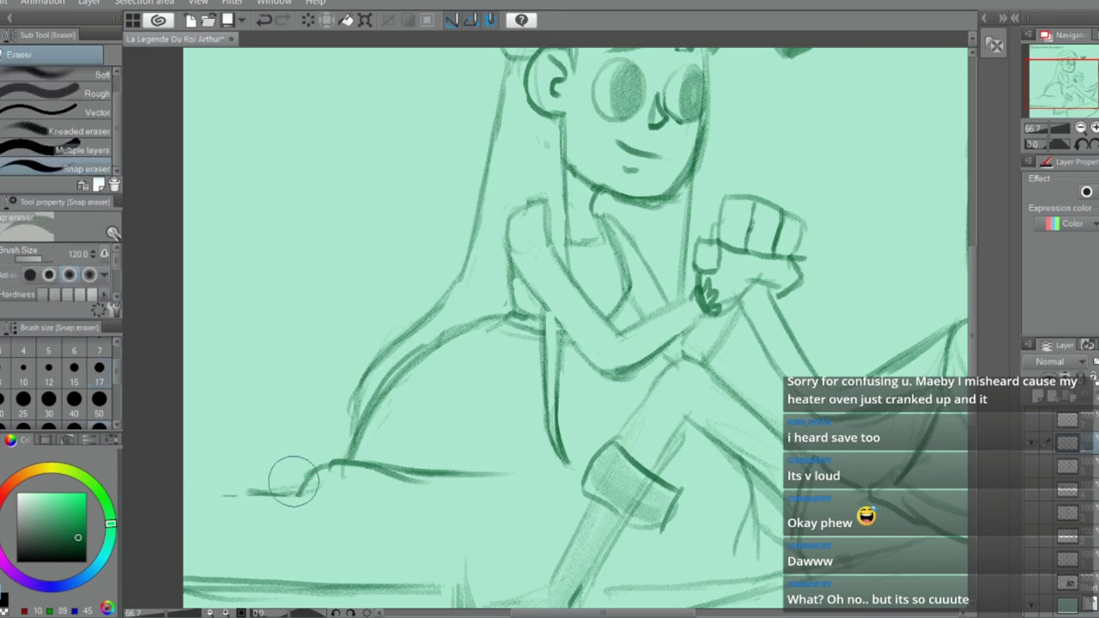
pyautogui.press('p')
pyautogui.moveTo(300, 496); pyautogui.dragTo(184, 499)
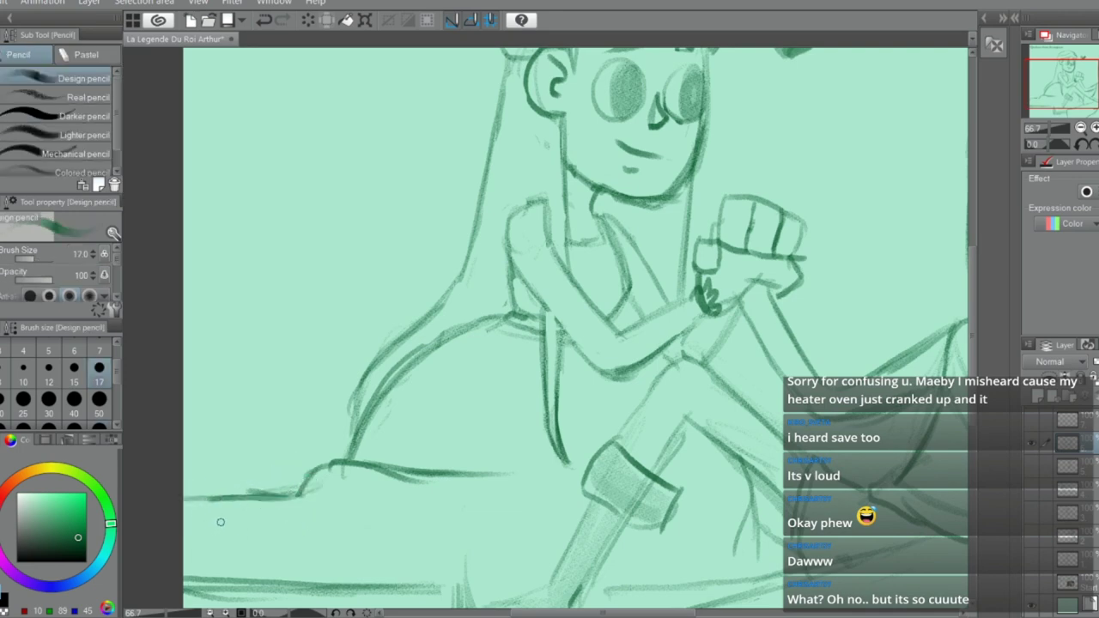
pyautogui.scroll(-2, 219, 522)
pyautogui.moveTo(206, 541); pyautogui.dragTo(333, 545)
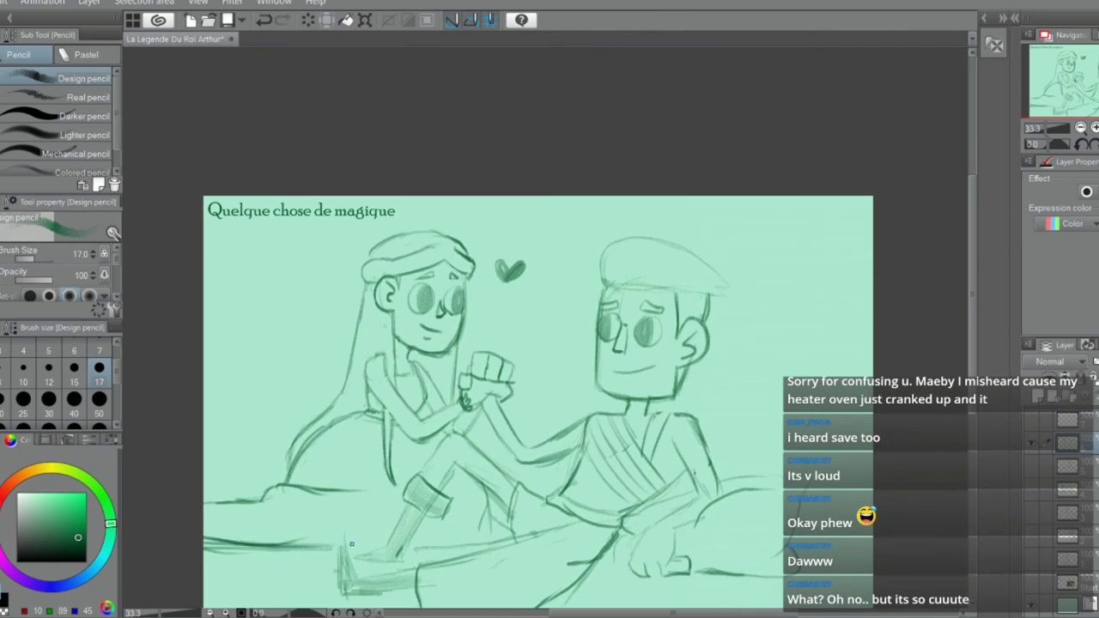
pyautogui.scroll(2, 364, 532)
pyautogui.press('e')
pyautogui.moveTo(606, 457)
pyautogui.mouseDown()
pyautogui.moveTo(614, 483)
pyautogui.moveTo(594, 539)
pyautogui.moveTo(585, 502)
pyautogui.mouseUp()
pyautogui.press('p')
pyautogui.moveTo(604, 437)
pyautogui.mouseDown()
pyautogui.moveTo(590, 502)
pyautogui.moveTo(626, 464)
pyautogui.moveTo(635, 515)
pyautogui.moveTo(647, 518)
pyautogui.moveTo(615, 450)
pyautogui.mouseUp()
pyautogui.hotkey('ctrl', 'z')
pyautogui.hotkey('ctrl', 'z')
pyautogui.hotkey('ctrl', 'z')
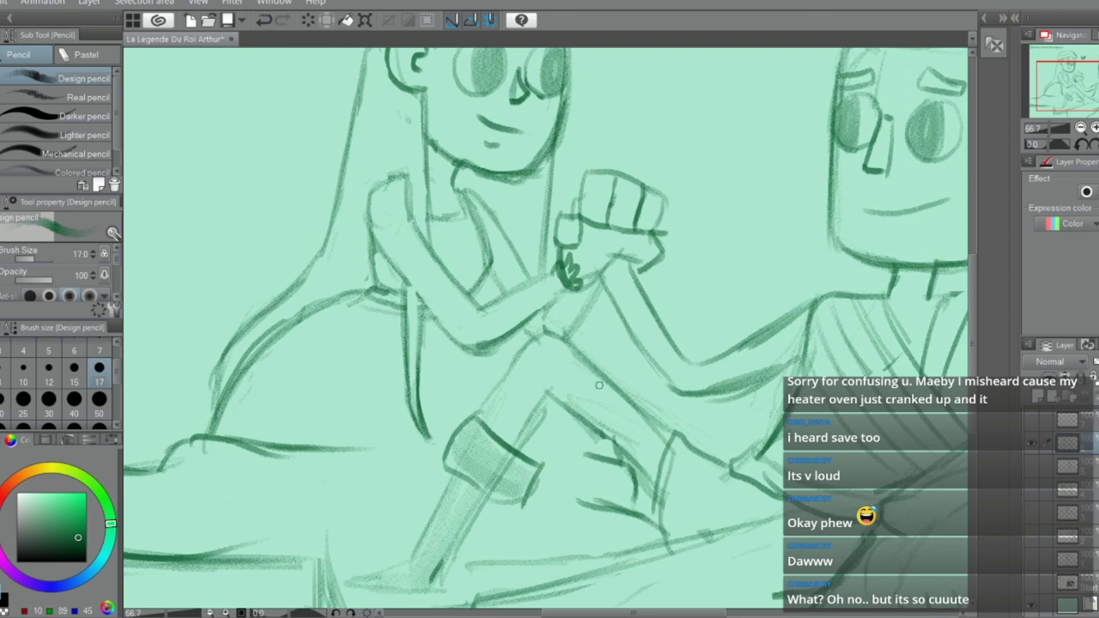
pyautogui.scroll(-2, 599, 385)
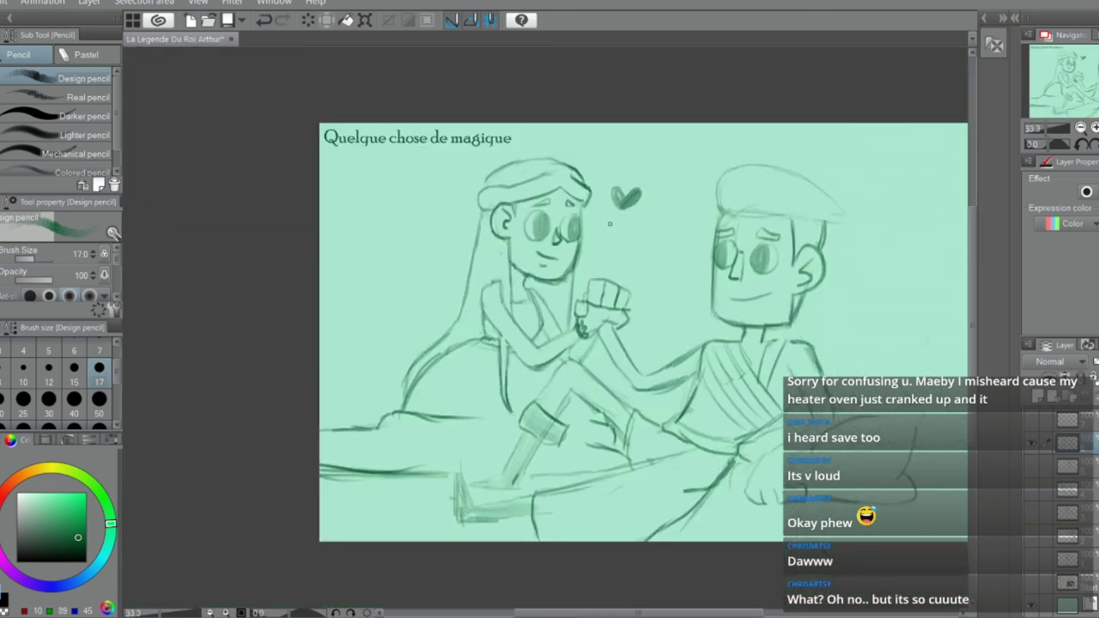
# Erase the sketchy crown line of the long-haired character's headwear and redraw it as one rounded dome from brow to back
pyautogui.scroll(3, 609, 223)
pyautogui.press('e')
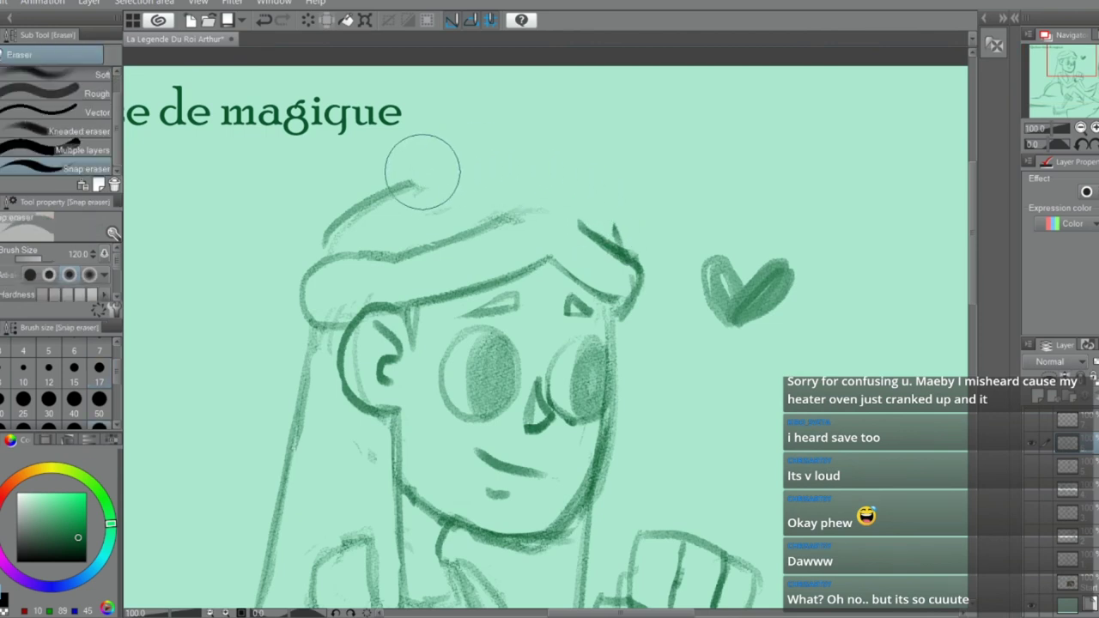
pyautogui.moveTo(423, 172)
pyautogui.mouseDown()
pyautogui.moveTo(368, 197)
pyautogui.moveTo(330, 238)
pyautogui.moveTo(467, 179)
pyautogui.mouseUp()
pyautogui.press('p')
pyautogui.moveTo(429, 182); pyautogui.dragTo(556, 187)
pyautogui.hotkey('ctrl', 'z')
pyautogui.moveTo(616, 238); pyautogui.dragTo(541, 169)
pyautogui.moveTo(592, 192)
pyautogui.mouseDown()
pyautogui.moveTo(465, 149)
pyautogui.moveTo(350, 212)
pyautogui.moveTo(319, 282)
pyautogui.mouseUp()
pyautogui.press('e')
pyautogui.moveTo(459, 177)
pyautogui.mouseDown()
pyautogui.moveTo(357, 236)
pyautogui.moveTo(317, 281)
pyautogui.mouseUp()
# Darken the upper edge of the long-haired character's headband from the front peak to the back of the head
pyautogui.press('b')
pyautogui.moveTo(400, 257); pyautogui.dragTo(331, 262)
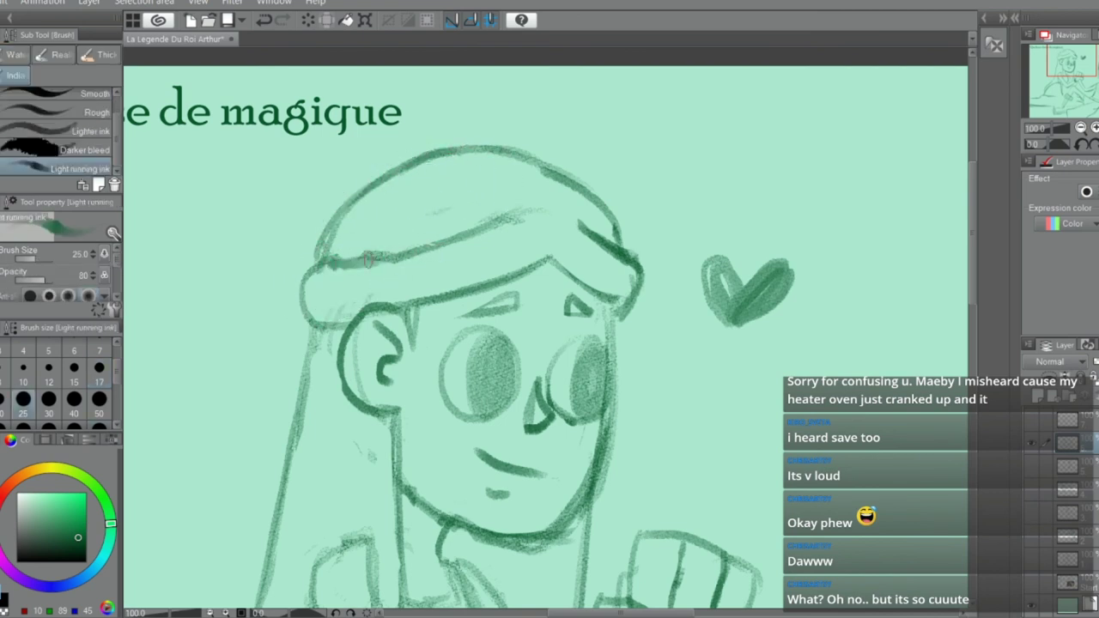
pyautogui.press('p')
pyautogui.moveTo(519, 209)
pyautogui.mouseDown()
pyautogui.moveTo(333, 257)
pyautogui.moveTo(302, 279)
pyautogui.moveTo(305, 319)
pyautogui.mouseUp()
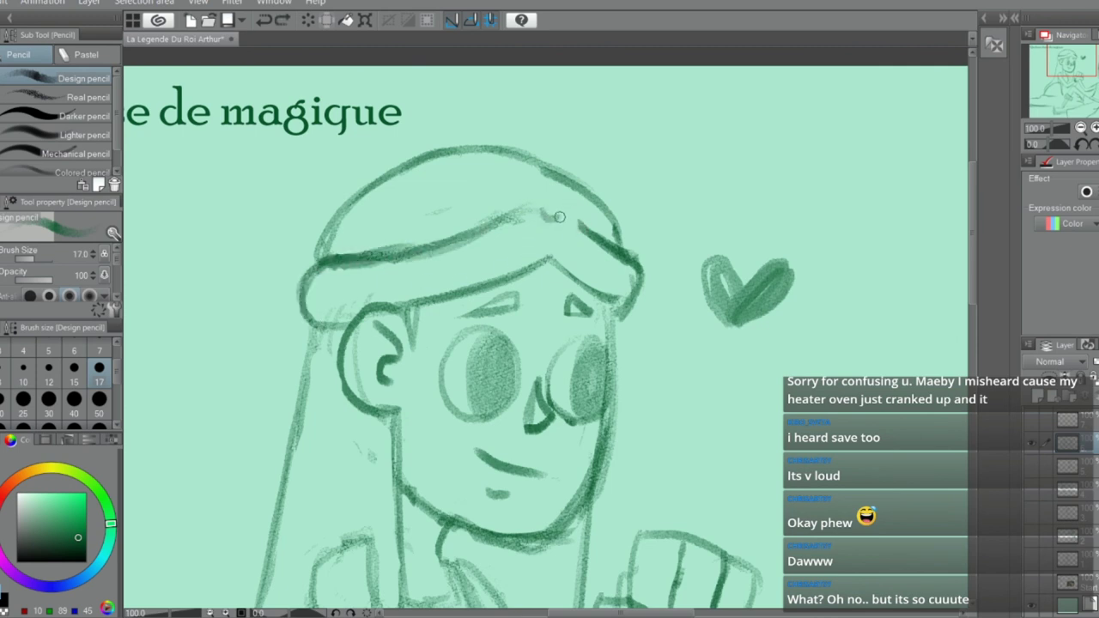
# Hatch the headband with slanted fold lines on both sides of its central peak
pyautogui.moveTo(515, 215)
pyautogui.mouseDown()
pyautogui.moveTo(482, 291)
pyautogui.moveTo(478, 262)
pyautogui.moveTo(455, 288)
pyautogui.mouseUp()
pyautogui.moveTo(467, 251); pyautogui.dragTo(426, 317)
pyautogui.moveTo(433, 258); pyautogui.dragTo(414, 301)
pyautogui.moveTo(395, 262)
pyautogui.mouseDown()
pyautogui.moveTo(381, 291)
pyautogui.moveTo(340, 314)
pyautogui.mouseUp()
pyautogui.moveTo(327, 270); pyautogui.dragTo(312, 315)
pyautogui.moveTo(570, 220)
pyautogui.mouseDown()
pyautogui.moveTo(576, 280)
pyautogui.moveTo(589, 229)
pyautogui.moveTo(621, 302)
pyautogui.mouseUp()
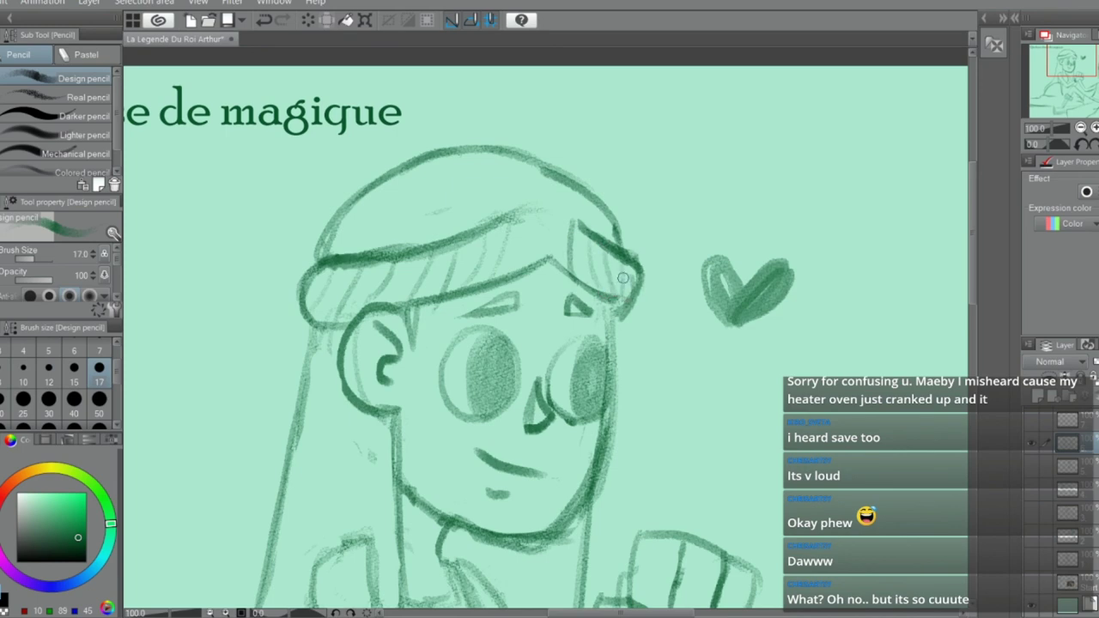
pyautogui.scroll(-6, 645, 412)
pyautogui.scroll(3, 587, 499)
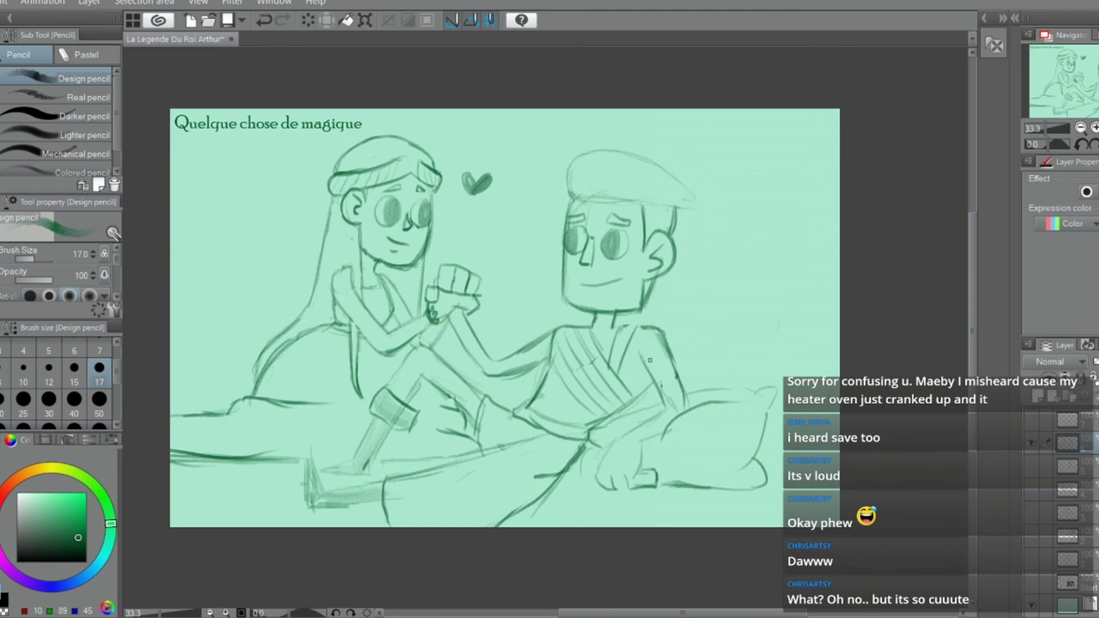
# Erase the outer line of the reclining figure's propping arm and redraw it straighter from the shoulder down to the elbow
pyautogui.scroll(2, 650, 361)
pyautogui.press('e')
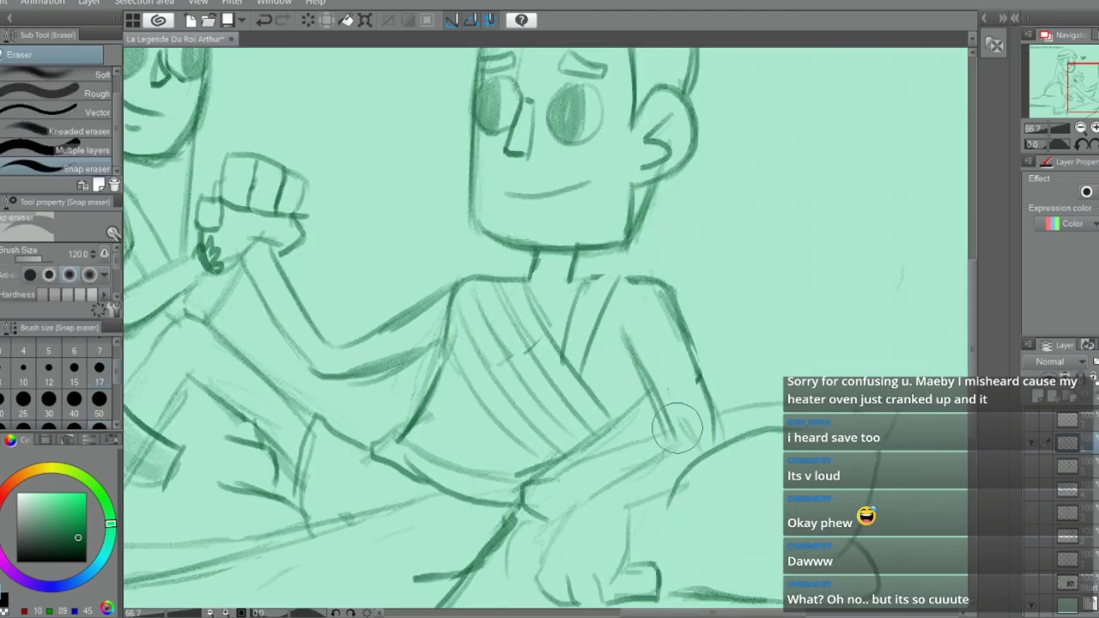
pyautogui.moveTo(702, 350)
pyautogui.mouseDown()
pyautogui.moveTo(719, 429)
pyautogui.moveTo(691, 417)
pyautogui.mouseUp()
pyautogui.press('p')
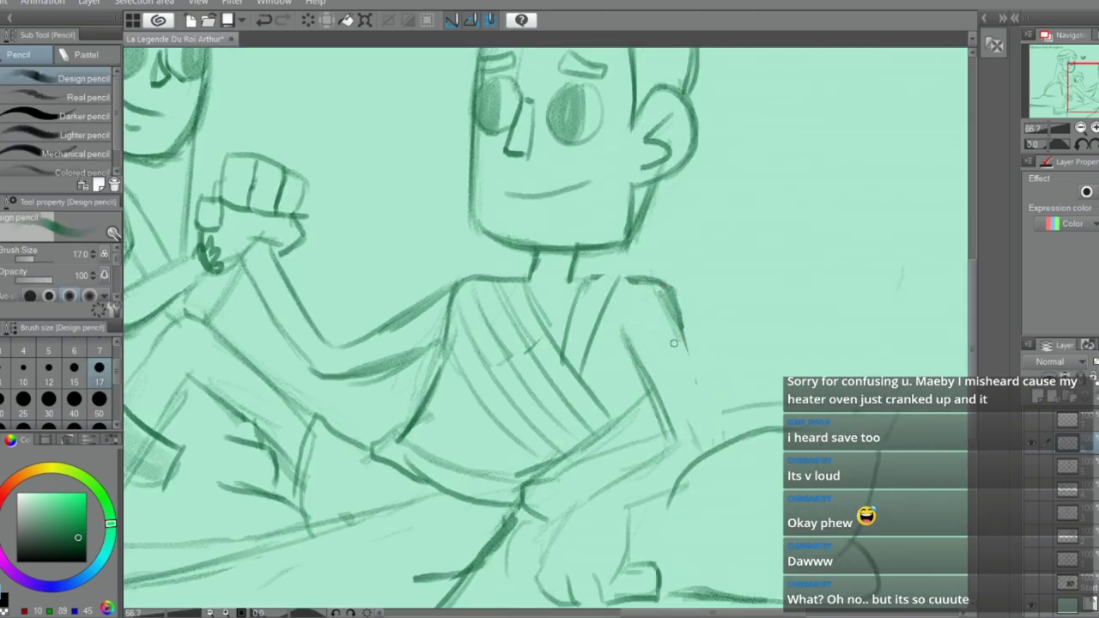
pyautogui.moveTo(656, 287); pyautogui.dragTo(710, 434)
pyautogui.moveTo(669, 309); pyautogui.dragTo(718, 443)
pyautogui.moveTo(681, 338); pyautogui.dragTo(718, 441)
pyautogui.moveTo(681, 341); pyautogui.dragTo(718, 444)
pyautogui.press('e')
pyautogui.moveTo(690, 300); pyautogui.dragTo(694, 348)
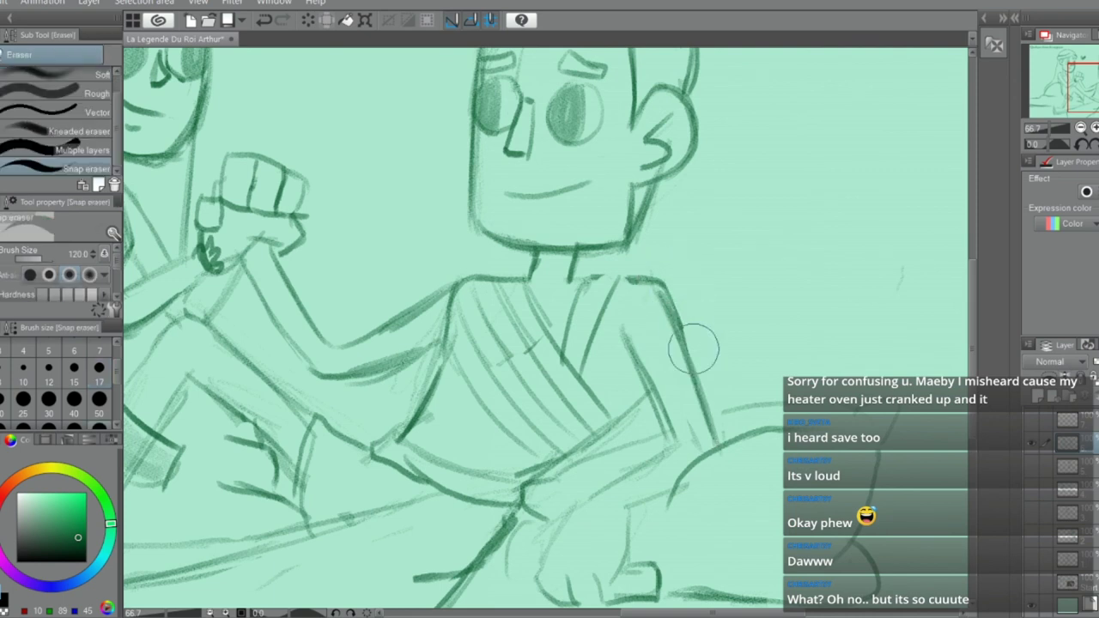
# Darken the reclining figure's propping forearm on both edges down to the wrist and erase the stray marks beside the hand
pyautogui.press('p')
pyautogui.moveTo(668, 446); pyautogui.dragTo(582, 504)
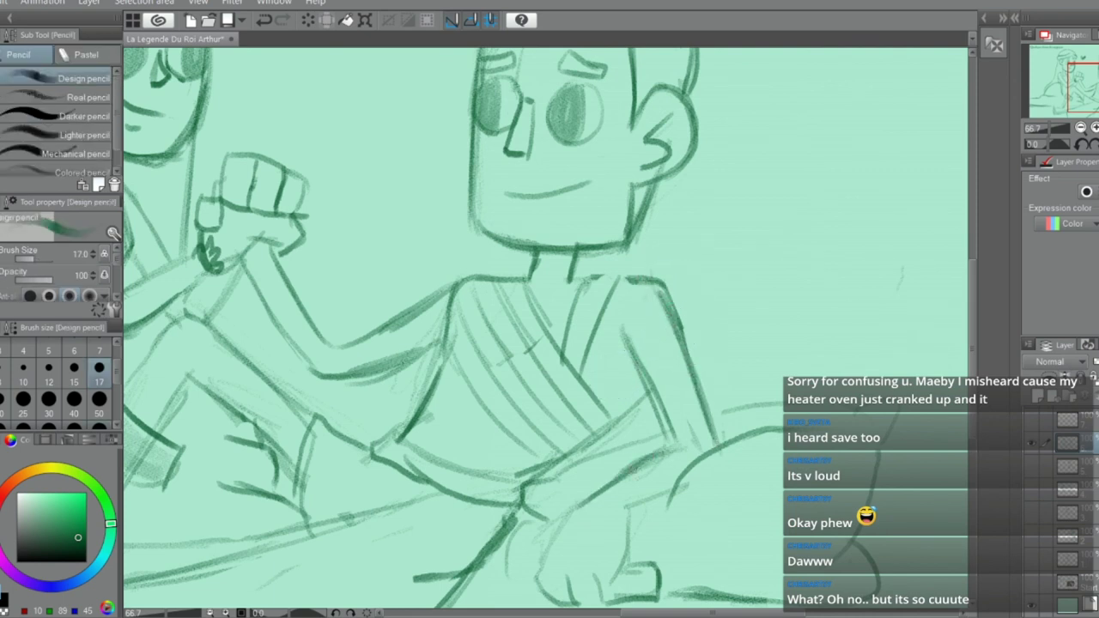
pyautogui.moveTo(675, 482)
pyautogui.mouseDown()
pyautogui.moveTo(611, 515)
pyautogui.moveTo(618, 560)
pyautogui.moveTo(608, 580)
pyautogui.mouseUp()
pyautogui.press('e')
pyautogui.moveTo(628, 535); pyautogui.dragTo(632, 543)
pyautogui.scroll(-1, 676, 484)
pyautogui.scroll(-1, 677, 484)
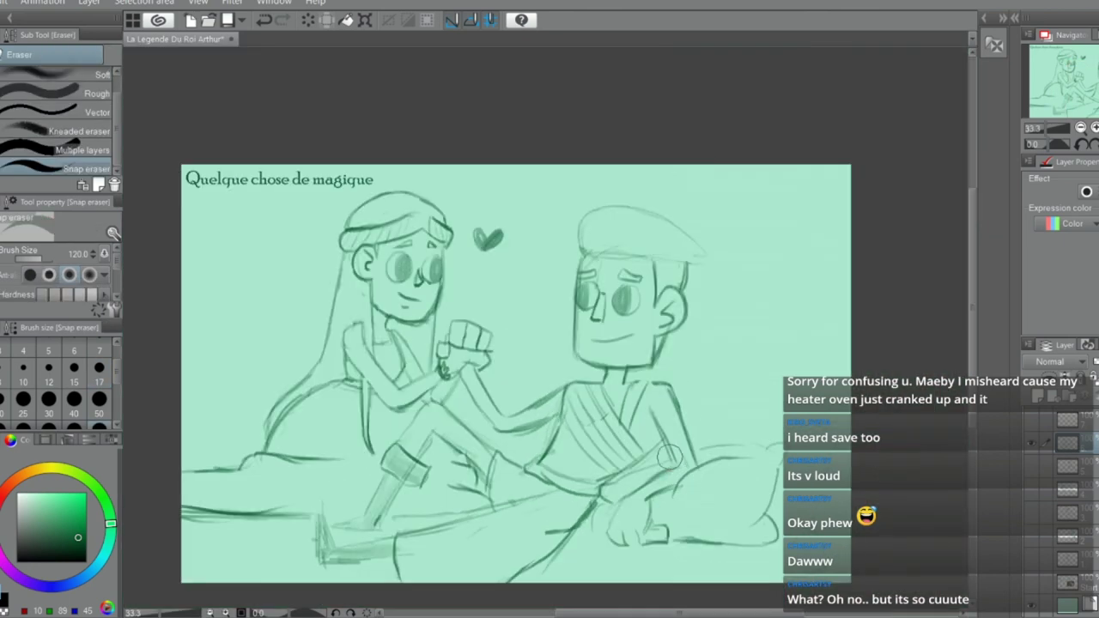
# Close the gap in the reclining figure's shoulder line and tidy the lines where the torso meets the propping arm
pyautogui.scroll(1, 669, 445)
pyautogui.press('p')
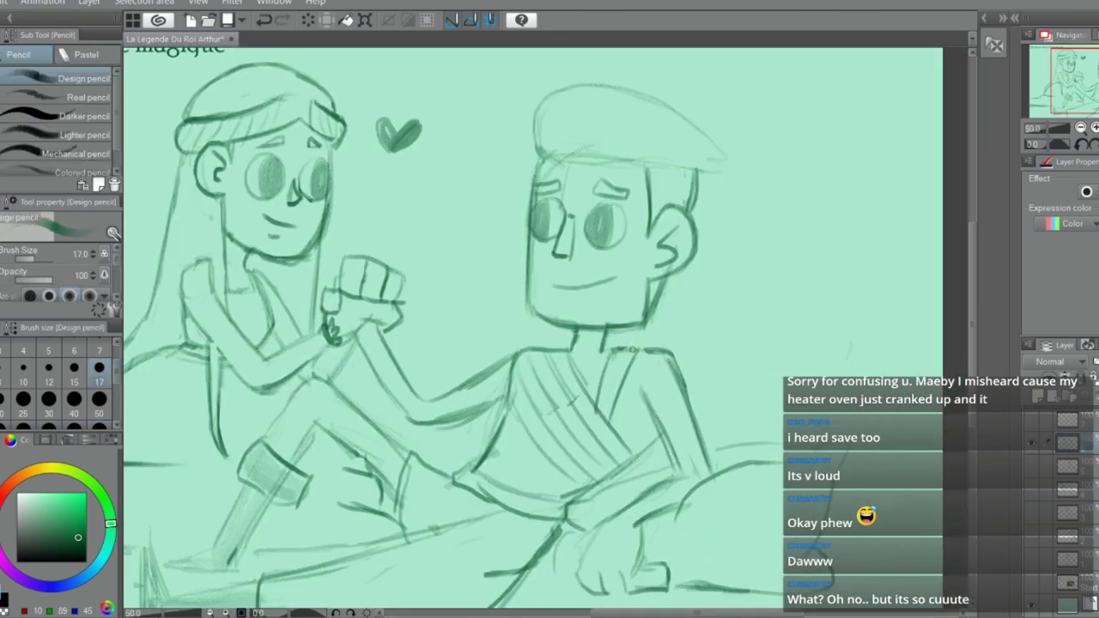
pyautogui.press('e')
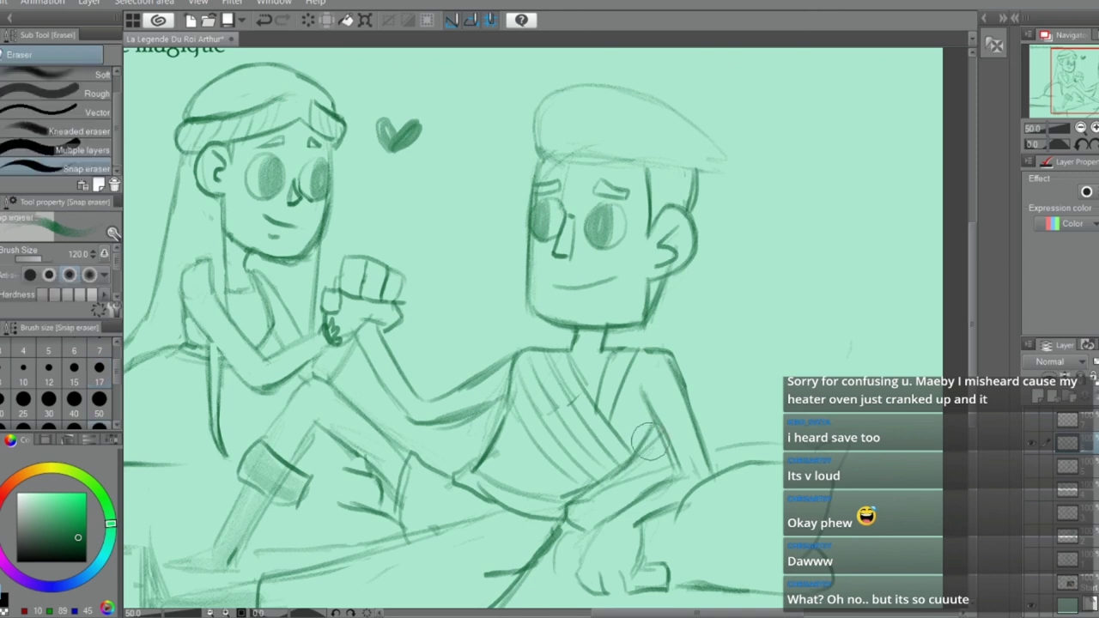
pyautogui.press('p')
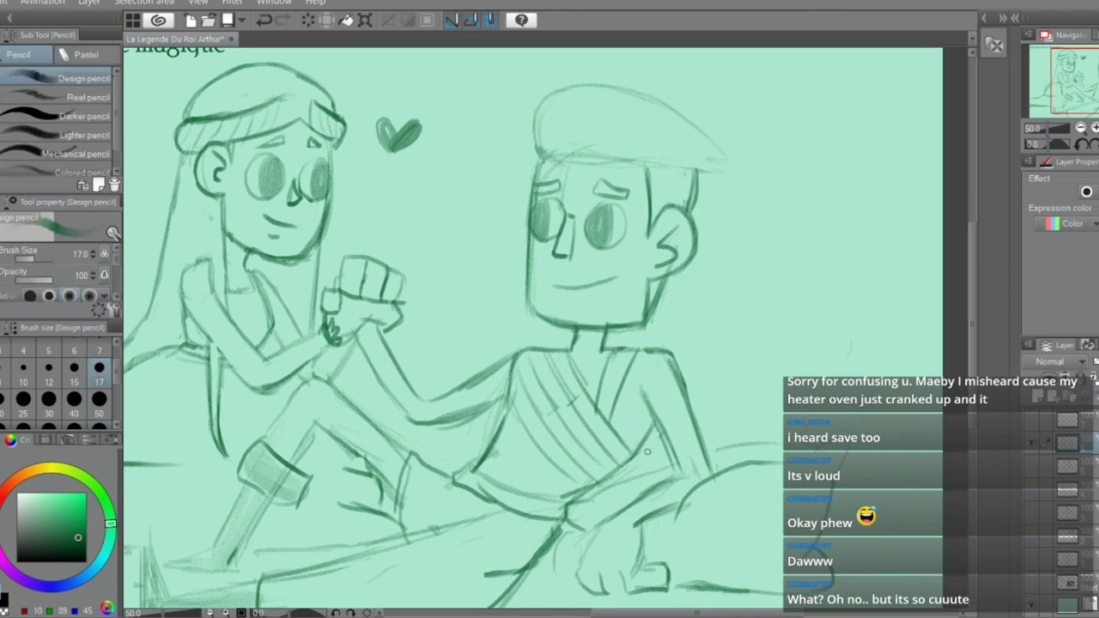
pyautogui.moveTo(711, 453); pyautogui.dragTo(726, 445)
# Draw a large pillow behind the reclining figure, with its top edge, pointed corner and outer side curving downward
pyautogui.moveTo(696, 237)
pyautogui.mouseDown()
pyautogui.moveTo(893, 253)
pyautogui.moveTo(940, 244)
pyautogui.mouseUp()
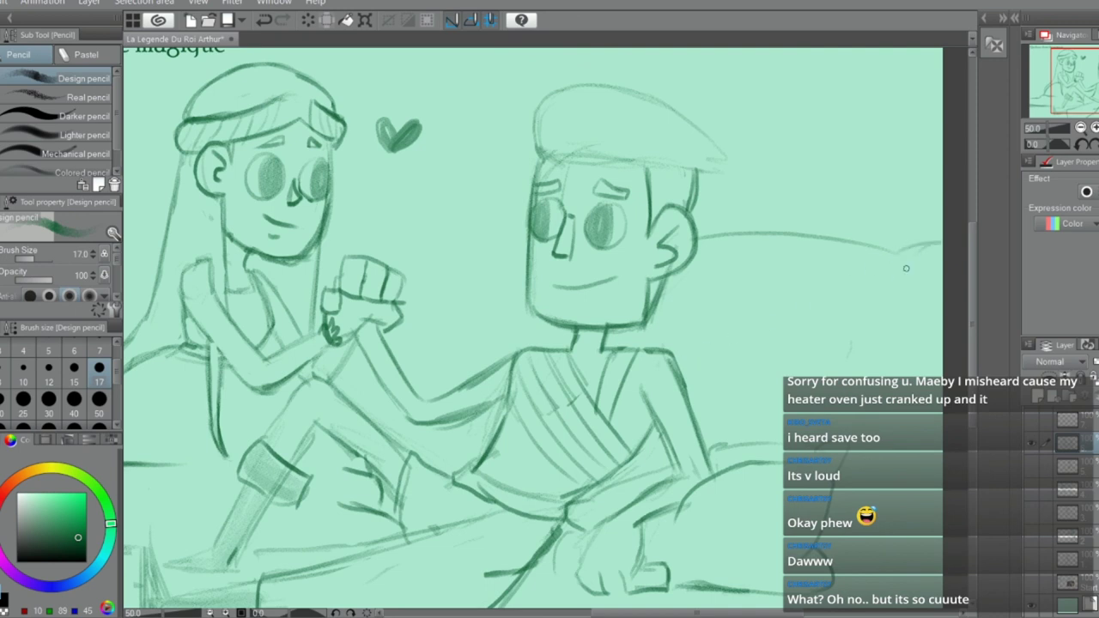
pyautogui.hotkey('ctrl', 'z')
pyautogui.moveTo(927, 300); pyautogui.dragTo(943, 285)
pyautogui.moveTo(894, 255); pyautogui.dragTo(943, 244)
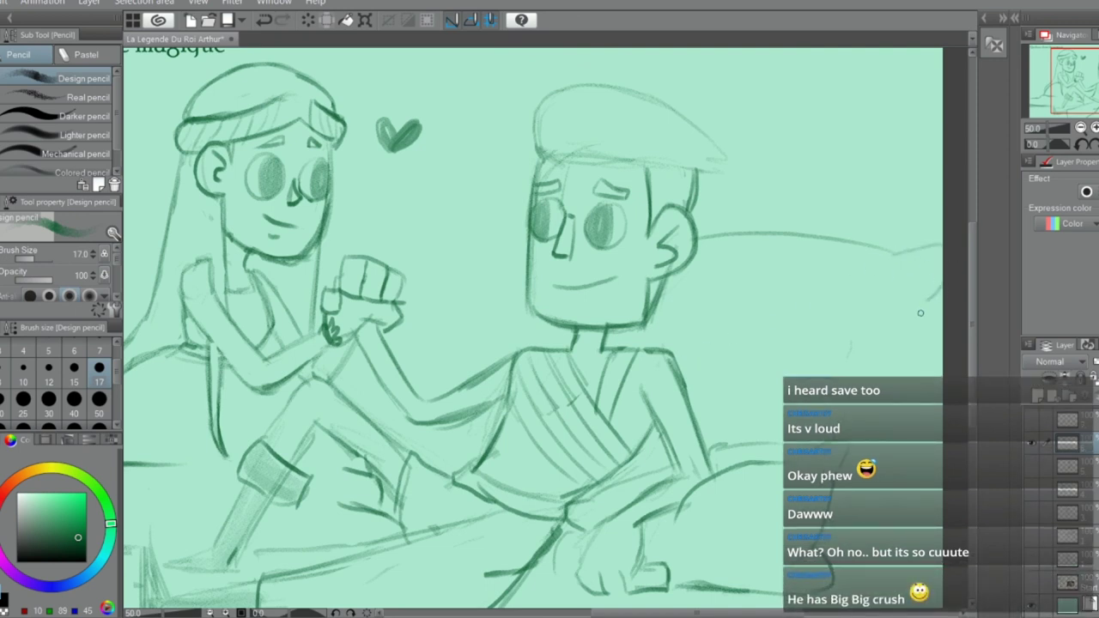
pyautogui.moveTo(928, 298); pyautogui.dragTo(904, 378)
pyautogui.hotkey('ctrl', 'z')
pyautogui.moveTo(931, 302)
pyautogui.mouseDown()
pyautogui.moveTo(851, 425)
pyautogui.moveTo(879, 429)
pyautogui.moveTo(889, 402)
pyautogui.moveTo(911, 466)
pyautogui.moveTo(896, 410)
pyautogui.moveTo(888, 428)
pyautogui.moveTo(897, 408)
pyautogui.moveTo(914, 474)
pyautogui.moveTo(865, 521)
pyautogui.moveTo(897, 543)
pyautogui.moveTo(855, 571)
pyautogui.mouseUp()
pyautogui.hotkey('ctrl', 'z')
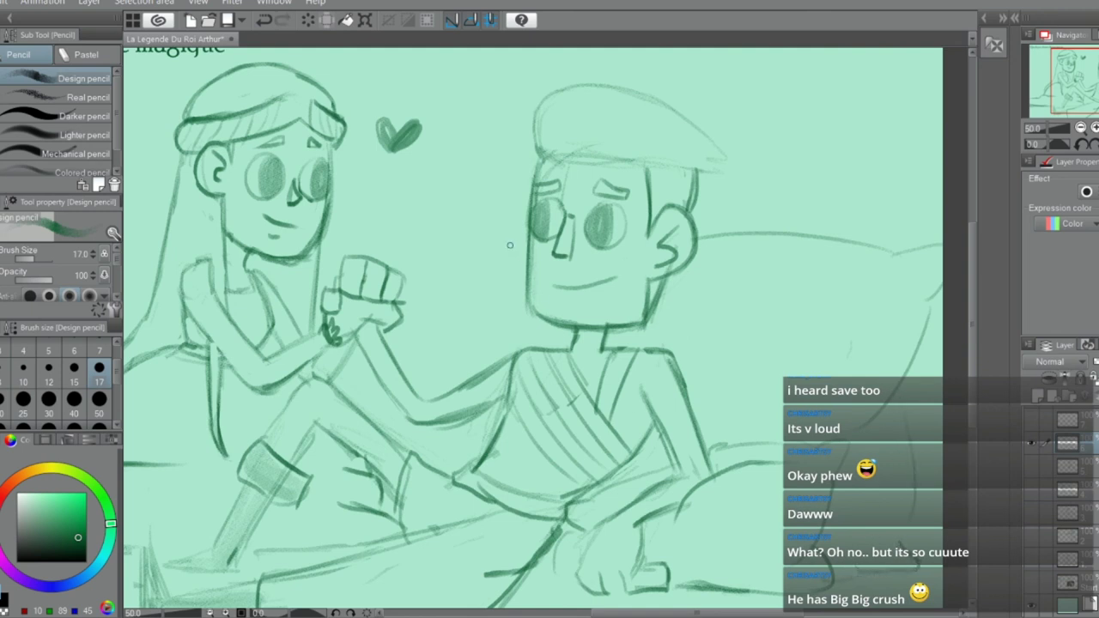
# Draw the pillow's opposite corner and side between the reclining figure's head and the clasped hands, down to the forearm
pyautogui.moveTo(518, 230)
pyautogui.mouseDown()
pyautogui.moveTo(466, 199)
pyautogui.moveTo(506, 226)
pyautogui.moveTo(446, 210)
pyautogui.moveTo(427, 182)
pyautogui.moveTo(419, 189)
pyautogui.moveTo(434, 245)
pyautogui.moveTo(457, 213)
pyautogui.moveTo(420, 226)
pyautogui.moveTo(446, 262)
pyautogui.mouseUp()
pyautogui.hotkey('ctrl', 'z')
pyautogui.hotkey('ctrl', 'z')
pyautogui.hotkey('ctrl', 'z')
pyautogui.hotkey('ctrl', 'z')
pyautogui.hotkey('ctrl', 'z')
pyautogui.moveTo(456, 213)
pyautogui.mouseDown()
pyautogui.moveTo(418, 215)
pyautogui.moveTo(449, 270)
pyautogui.moveTo(432, 380)
pyautogui.mouseUp()
pyautogui.hotkey('ctrl', 'z')
pyautogui.moveTo(447, 254)
pyautogui.mouseDown()
pyautogui.moveTo(443, 334)
pyautogui.moveTo(415, 359)
pyautogui.moveTo(415, 323)
pyautogui.moveTo(420, 378)
pyautogui.mouseUp()
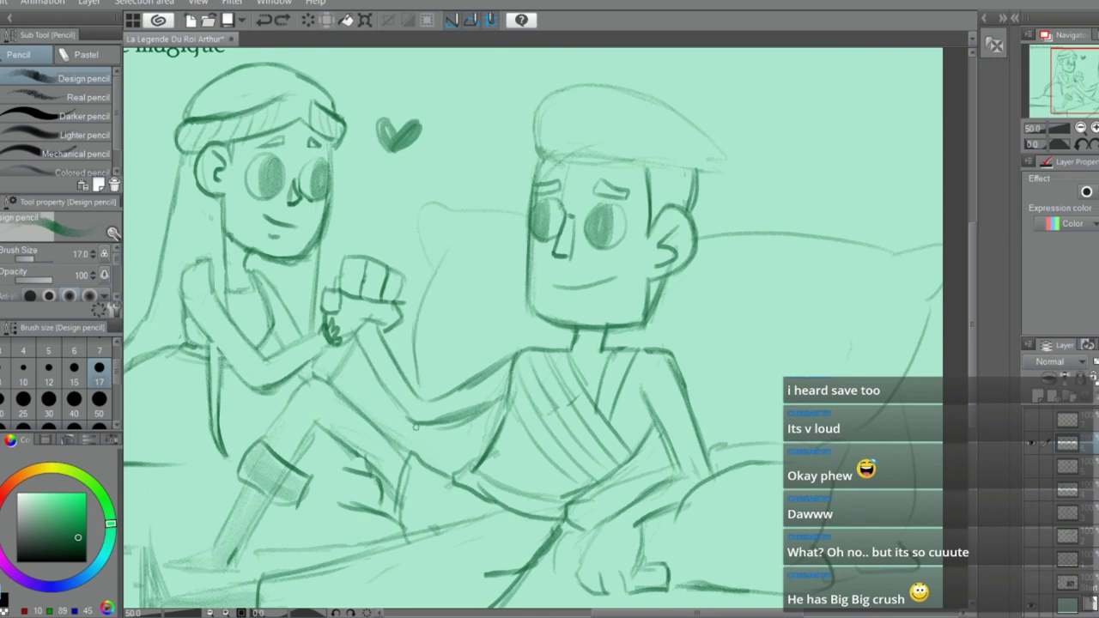
pyautogui.moveTo(706, 295); pyautogui.dragTo(685, 417)
pyautogui.hotkey('ctrl', 'z')
pyautogui.moveTo(678, 298); pyautogui.dragTo(684, 395)
pyautogui.hotkey('ctrl', 'z')
# Clean up and redraw the edge of the reclining figure's torso from the propping arm down to the waist
pyautogui.press('e')
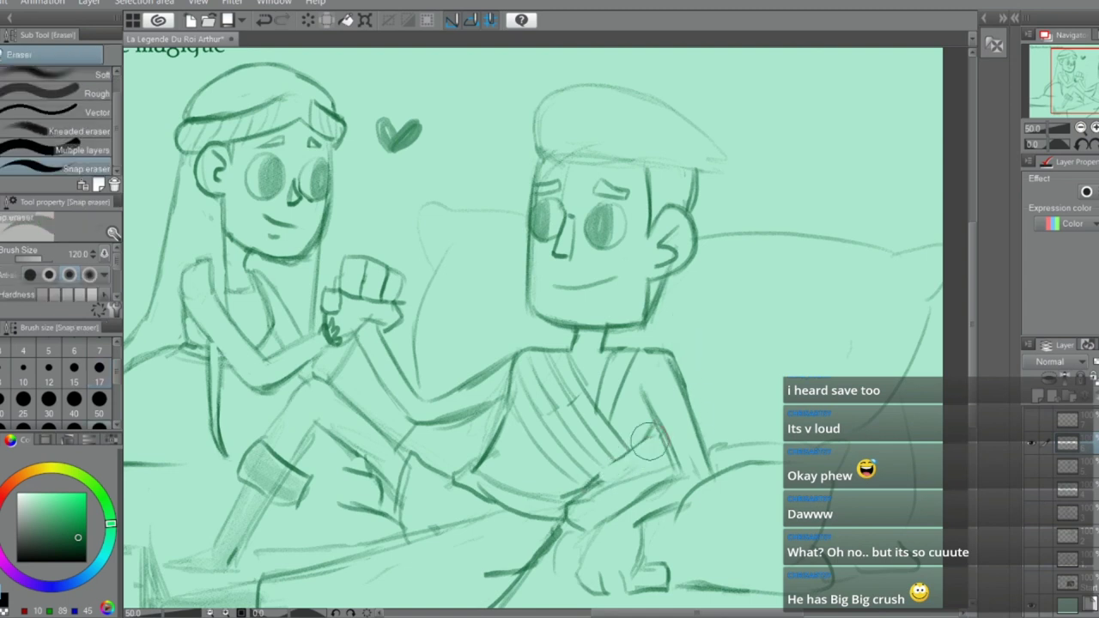
pyautogui.press('p')
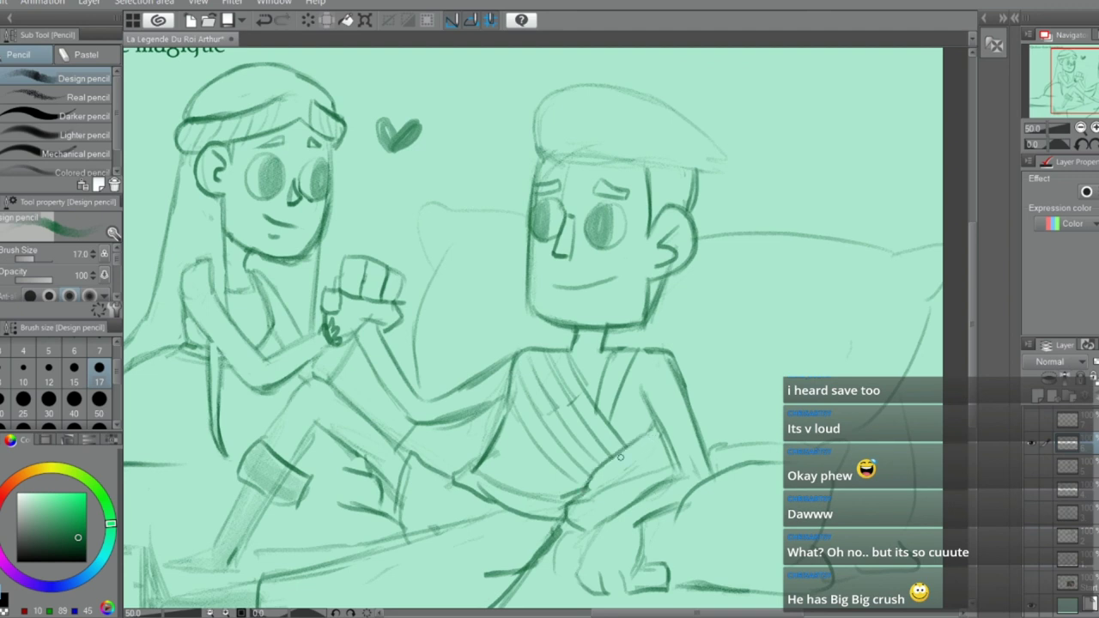
pyautogui.press('e')
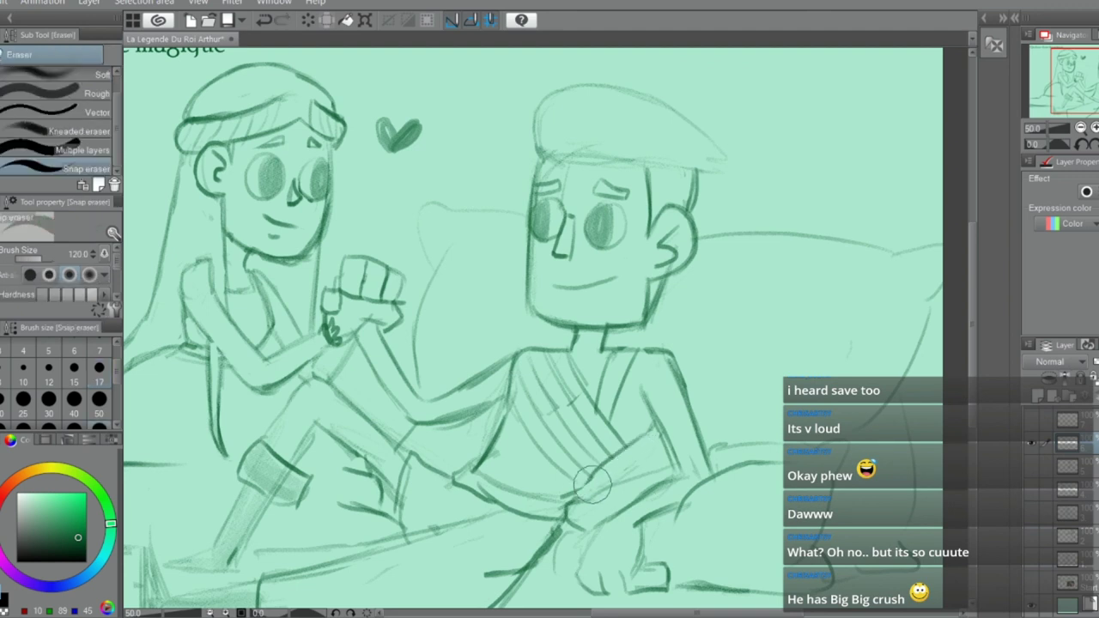
pyautogui.press('p')
pyautogui.moveTo(576, 498); pyautogui.dragTo(601, 467)
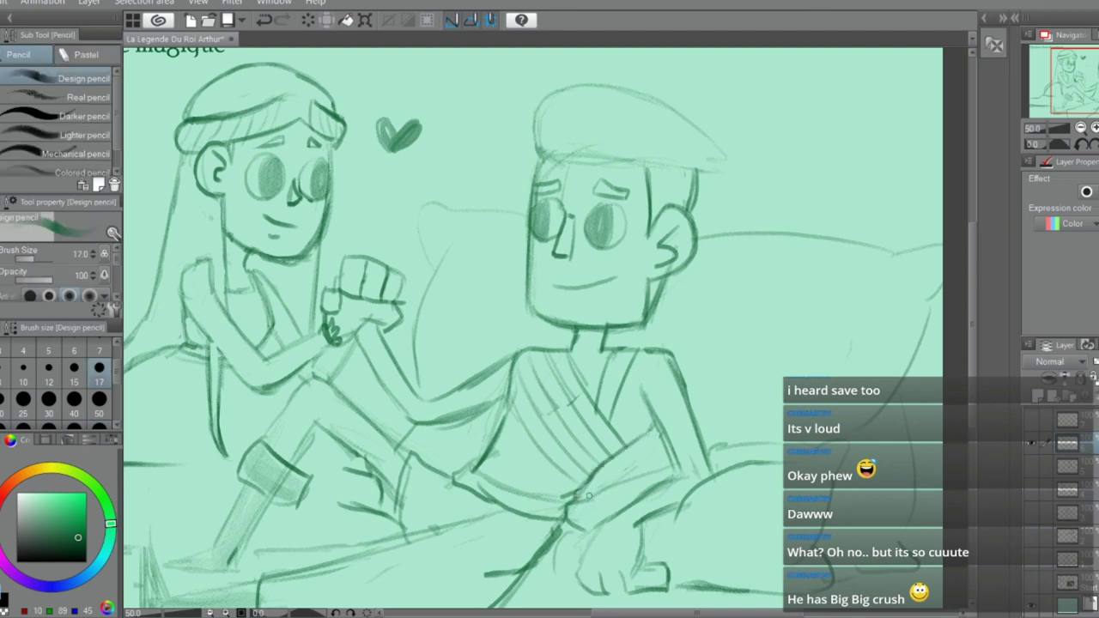
pyautogui.press('e')
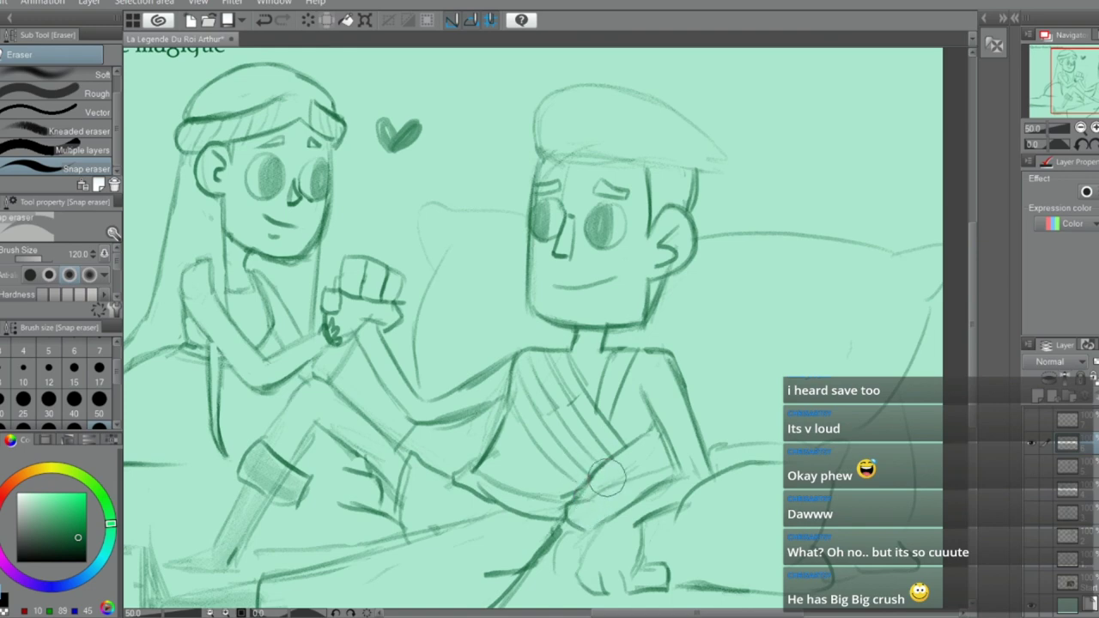
pyautogui.press('p')
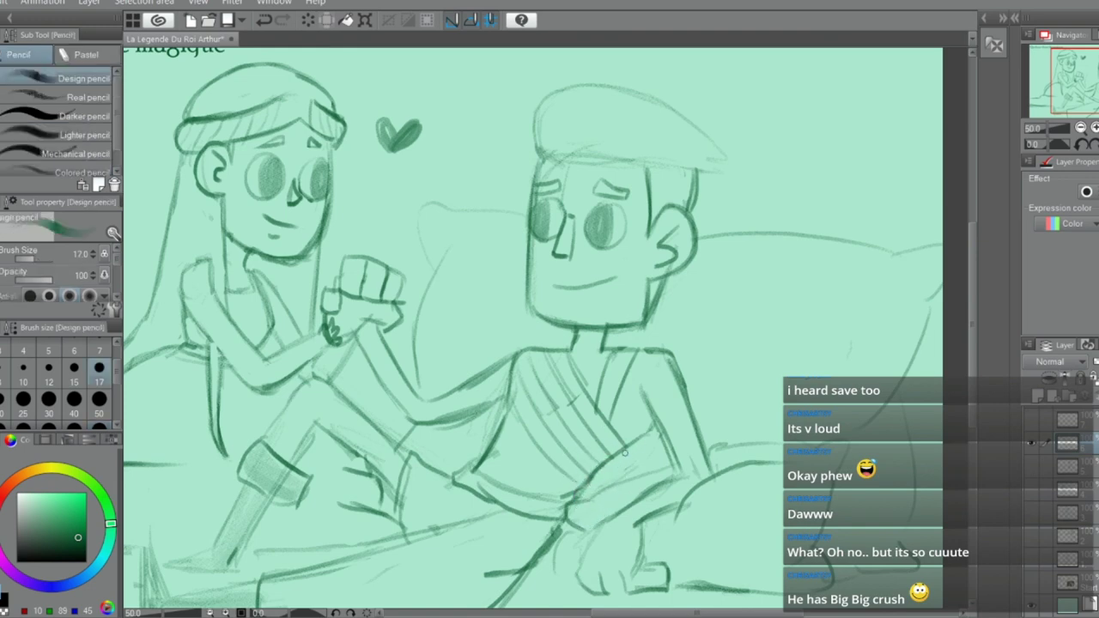
pyautogui.scroll(-3, 624, 455)
pyautogui.scroll(5, 532, 465)
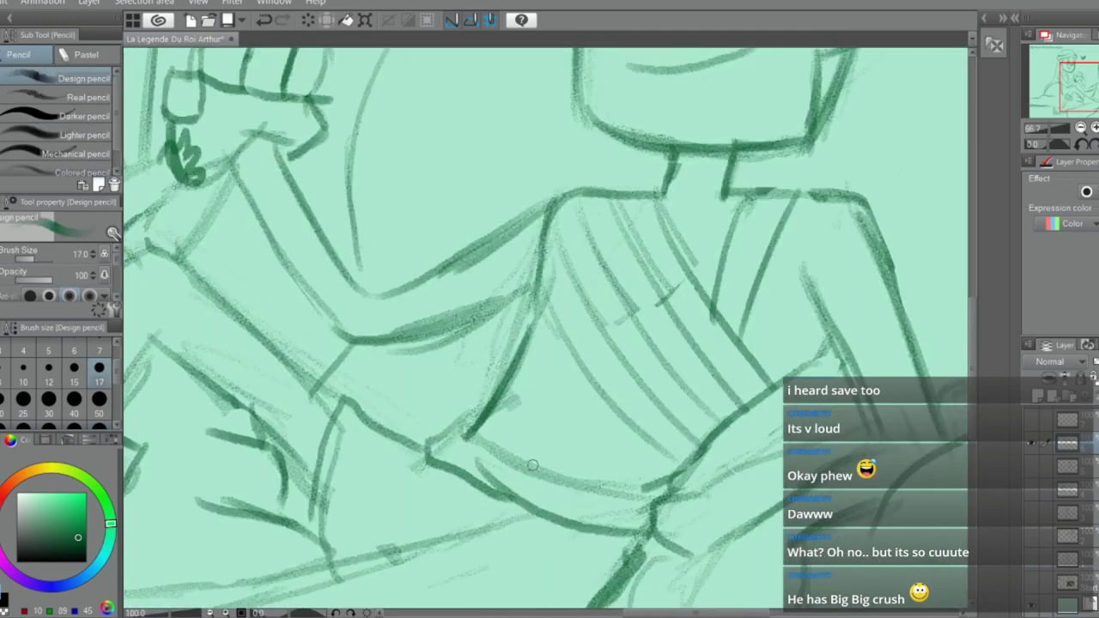
# Redraw the reclining figure's beret with a firm lower edge and a sloping top that ends in a small jagged tip
pyautogui.scroll(-4, 532, 464)
pyautogui.scroll(1, 550, 459)
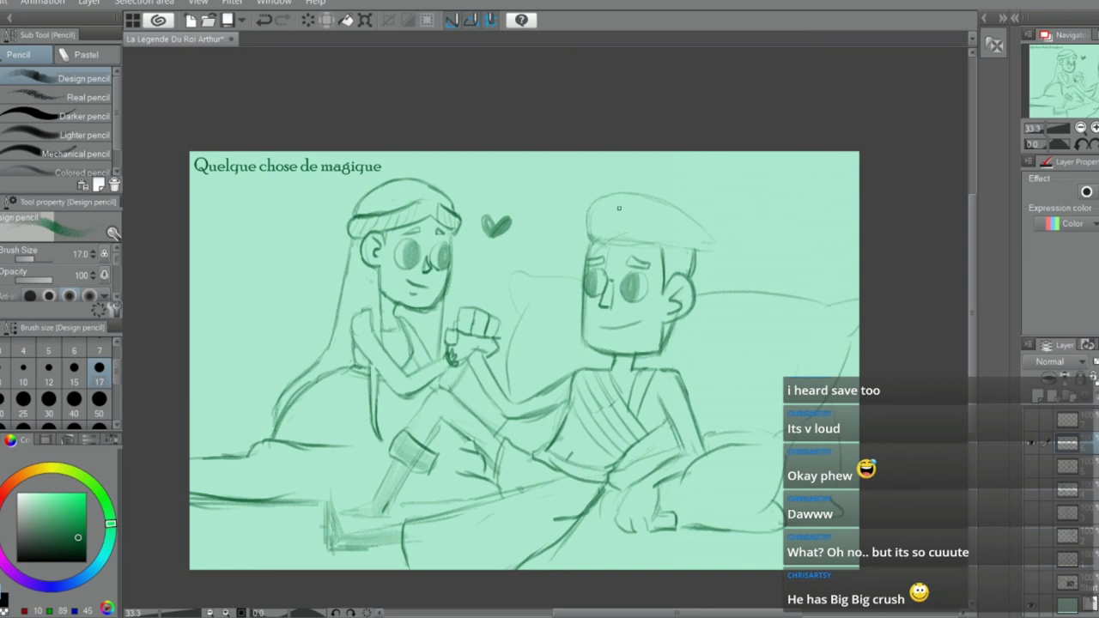
pyautogui.scroll(1, 650, 227)
pyautogui.press('e')
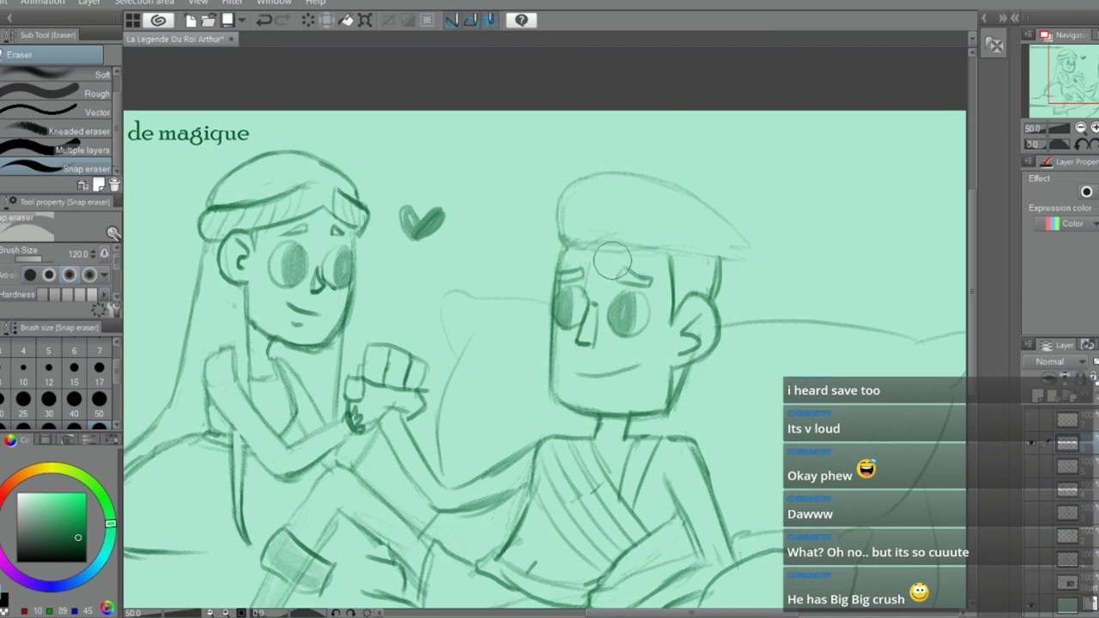
pyautogui.press('p')
pyautogui.moveTo(602, 248); pyautogui.dragTo(749, 262)
pyautogui.moveTo(564, 229)
pyautogui.mouseDown()
pyautogui.moveTo(572, 187)
pyautogui.moveTo(658, 194)
pyautogui.moveTo(644, 177)
pyautogui.moveTo(754, 231)
pyautogui.mouseUp()
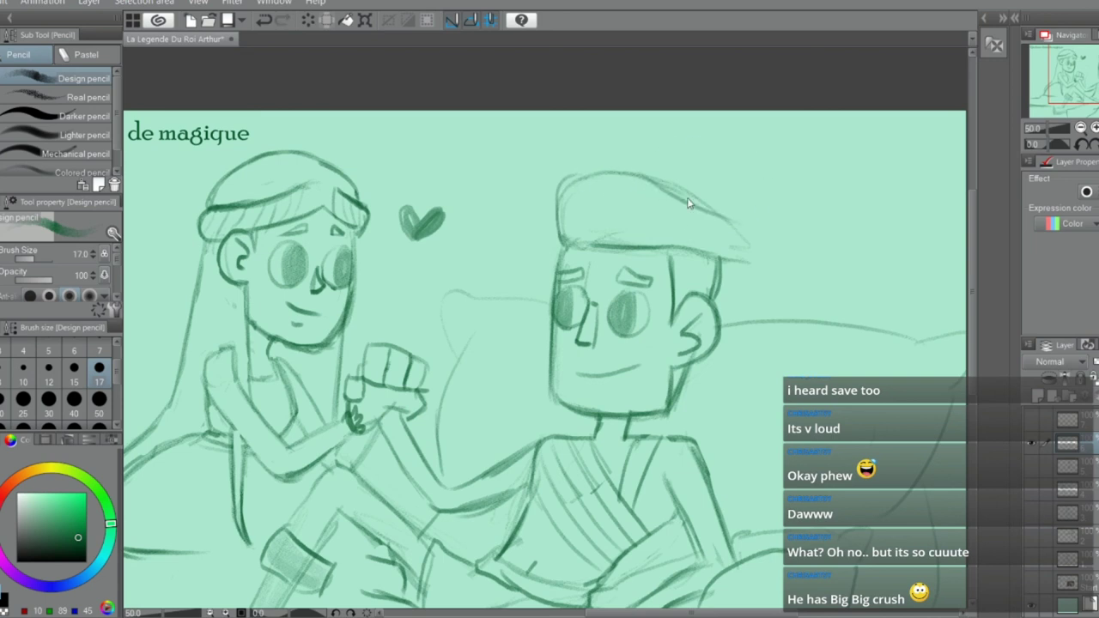
pyautogui.hotkey('ctrl', 'z')
pyautogui.hotkey('ctrl', 'z')
pyautogui.moveTo(652, 180)
pyautogui.mouseDown()
pyautogui.moveTo(727, 223)
pyautogui.moveTo(689, 196)
pyautogui.moveTo(742, 267)
pyautogui.mouseUp()
# Erase the stray marks between the reclining figure's eyebrows and hatch the hair between the beret and the ear
pyautogui.press('e')
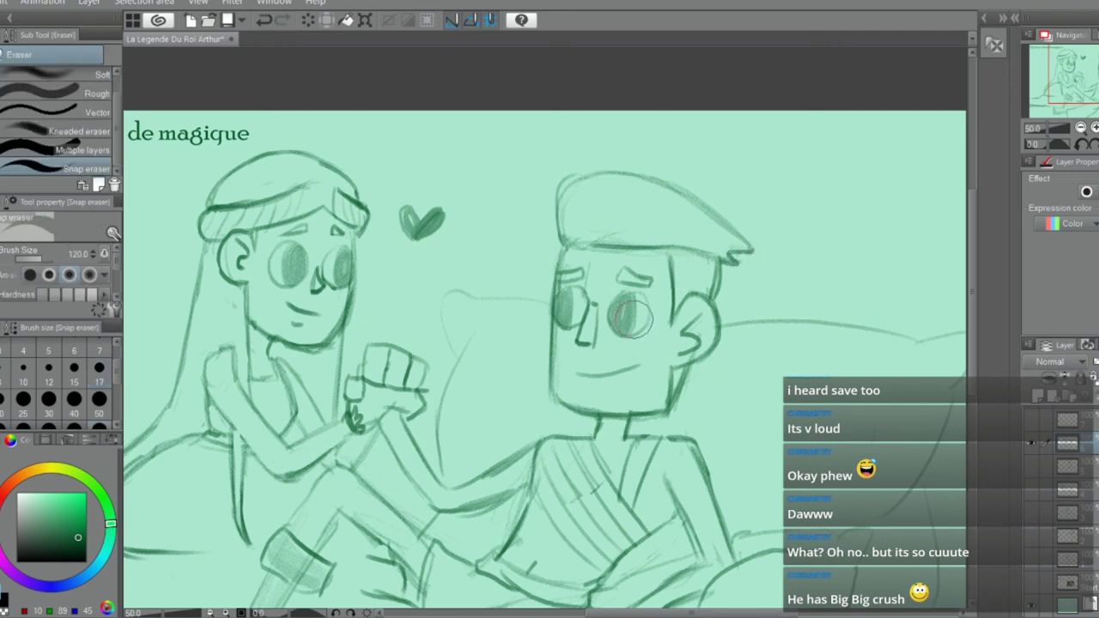
pyautogui.press('p')
pyautogui.press('e')
pyautogui.moveTo(588, 268); pyautogui.dragTo(587, 287)
pyautogui.press('p')
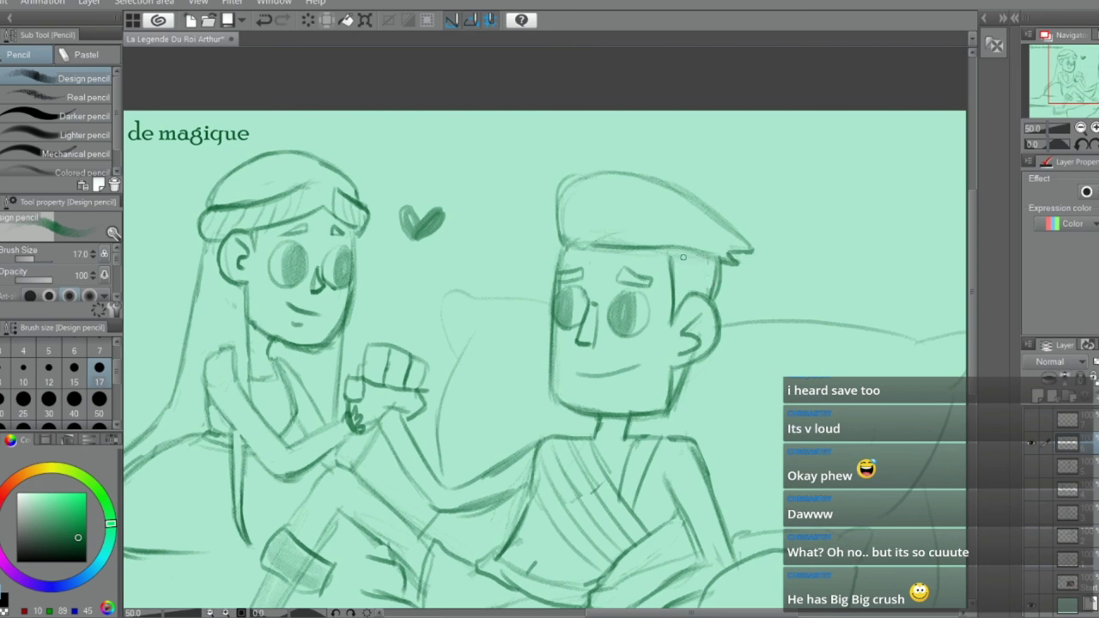
pyautogui.moveTo(695, 263)
pyautogui.mouseDown()
pyautogui.moveTo(696, 291)
pyautogui.moveTo(680, 294)
pyautogui.mouseUp()
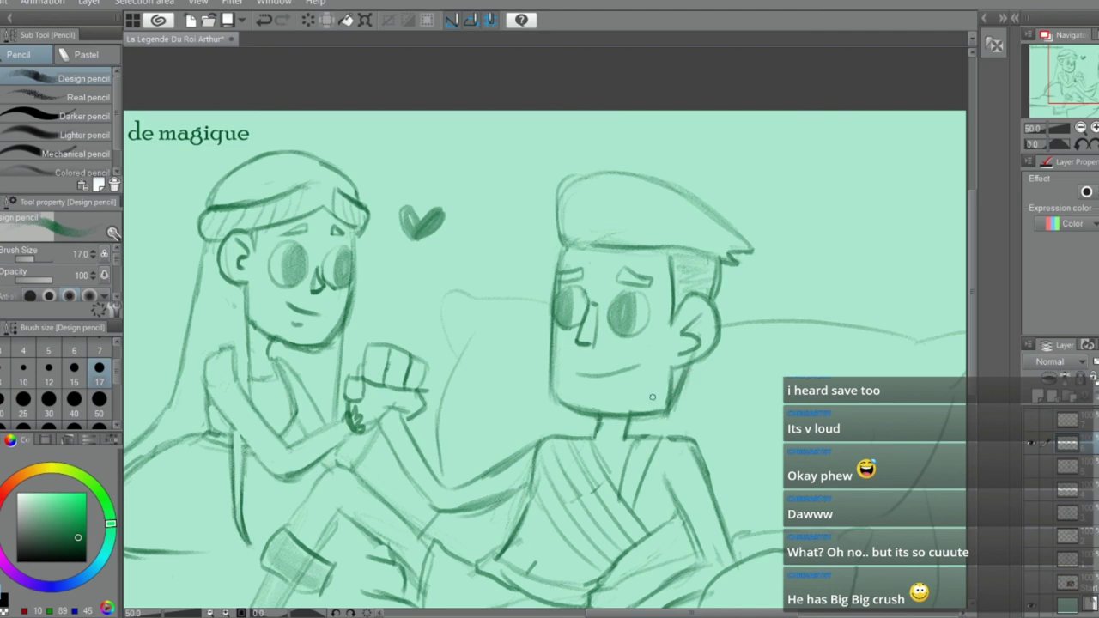
# Erase the rough cross marks on the reclining figure's wrapped top and redraw its diagonal folds from shoulder to waist
pyautogui.press('e')
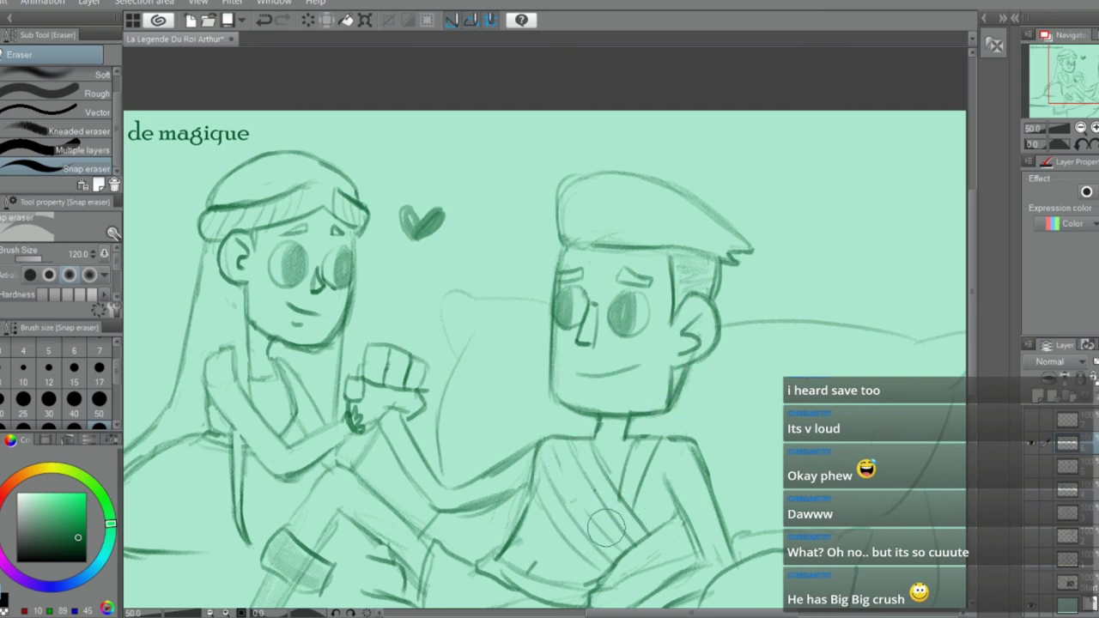
pyautogui.press('p')
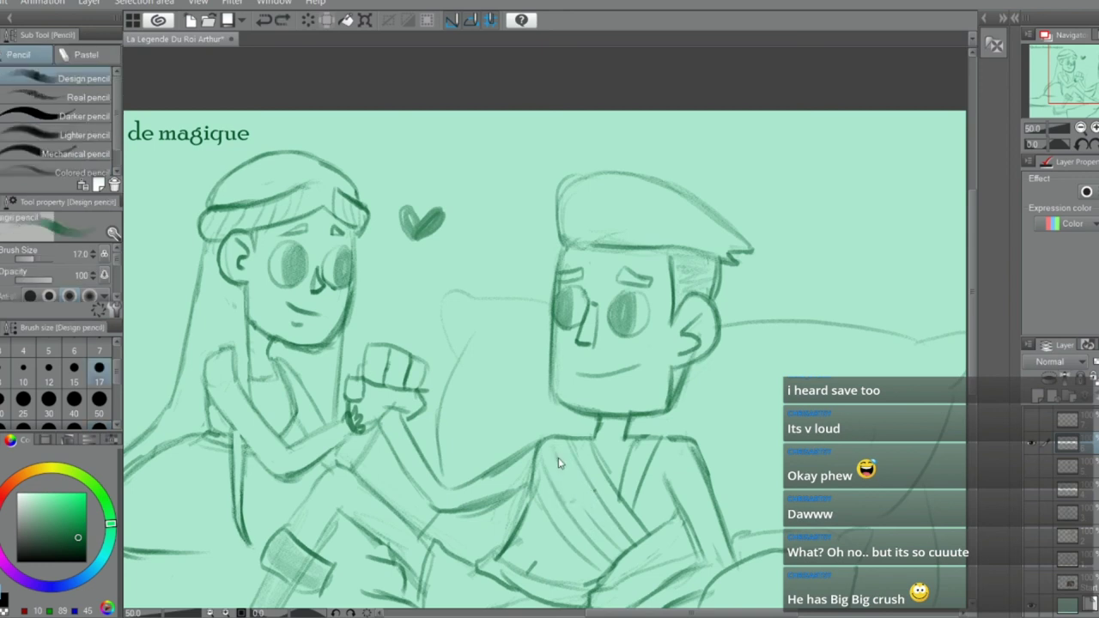
pyautogui.moveTo(561, 469)
pyautogui.mouseDown()
pyautogui.moveTo(616, 547)
pyautogui.moveTo(587, 510)
pyautogui.mouseUp()
pyautogui.moveTo(582, 503); pyautogui.dragTo(620, 553)
pyautogui.moveTo(551, 451)
pyautogui.mouseDown()
pyautogui.moveTo(539, 486)
pyautogui.moveTo(606, 556)
pyautogui.mouseUp()
pyautogui.moveTo(528, 475); pyautogui.dragTo(594, 562)
pyautogui.press('e')
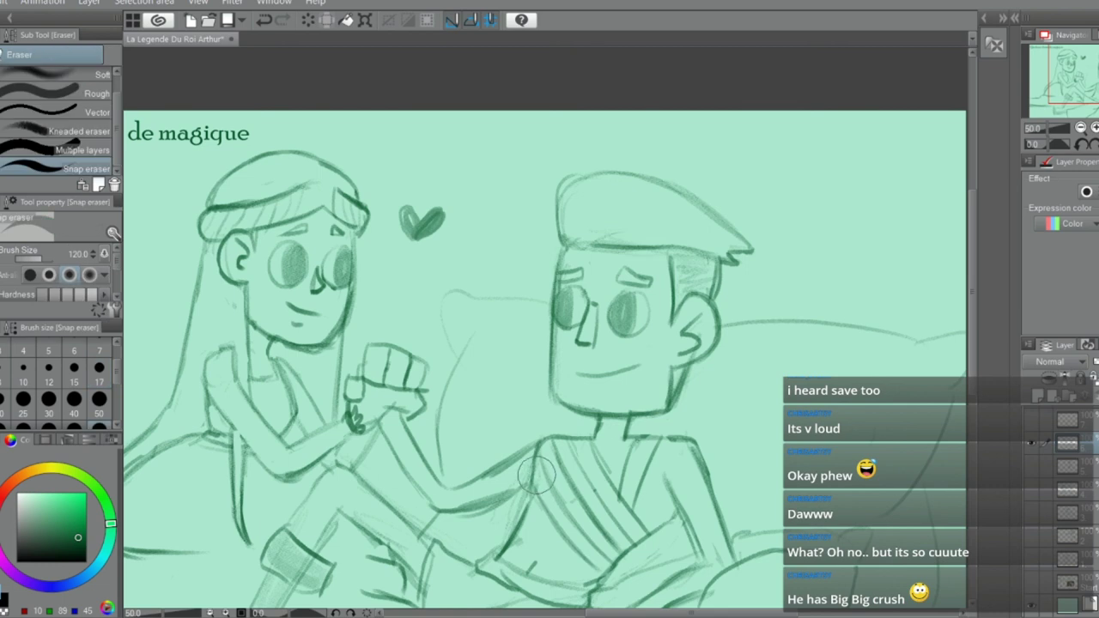
# Redraw the crossing collar lines of the reclining figure's wrapped top, running from the neck and shoulder down to the chest
pyautogui.press('p')
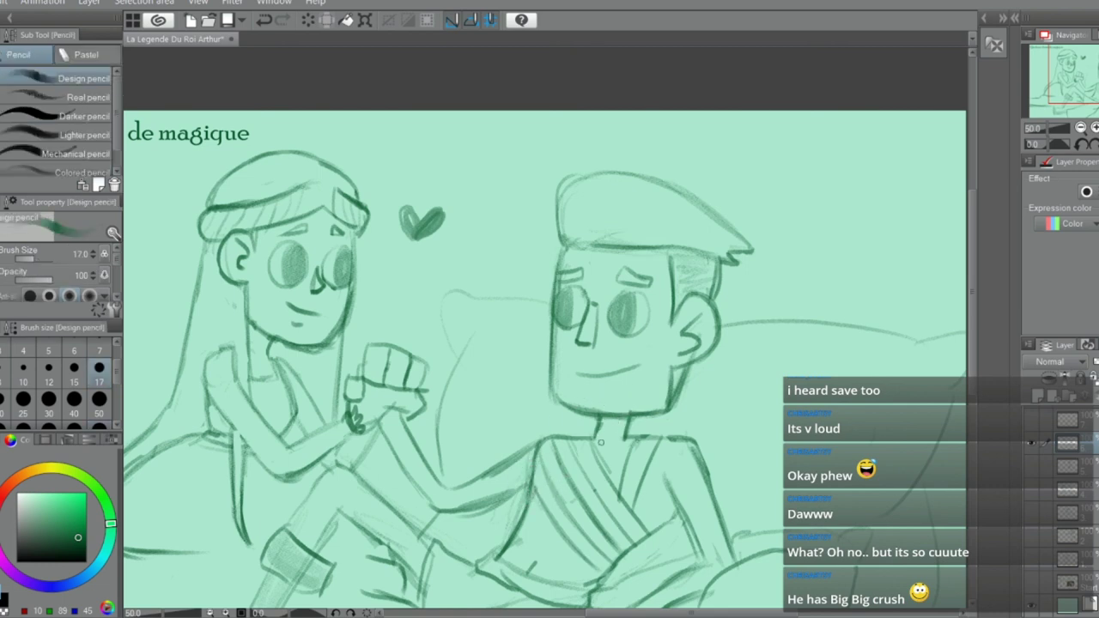
pyautogui.moveTo(641, 440); pyautogui.dragTo(618, 486)
pyautogui.moveTo(670, 441)
pyautogui.mouseDown()
pyautogui.moveTo(657, 470)
pyautogui.moveTo(655, 452)
pyautogui.moveTo(662, 447)
pyautogui.moveTo(628, 506)
pyautogui.mouseUp()
pyautogui.press('e')
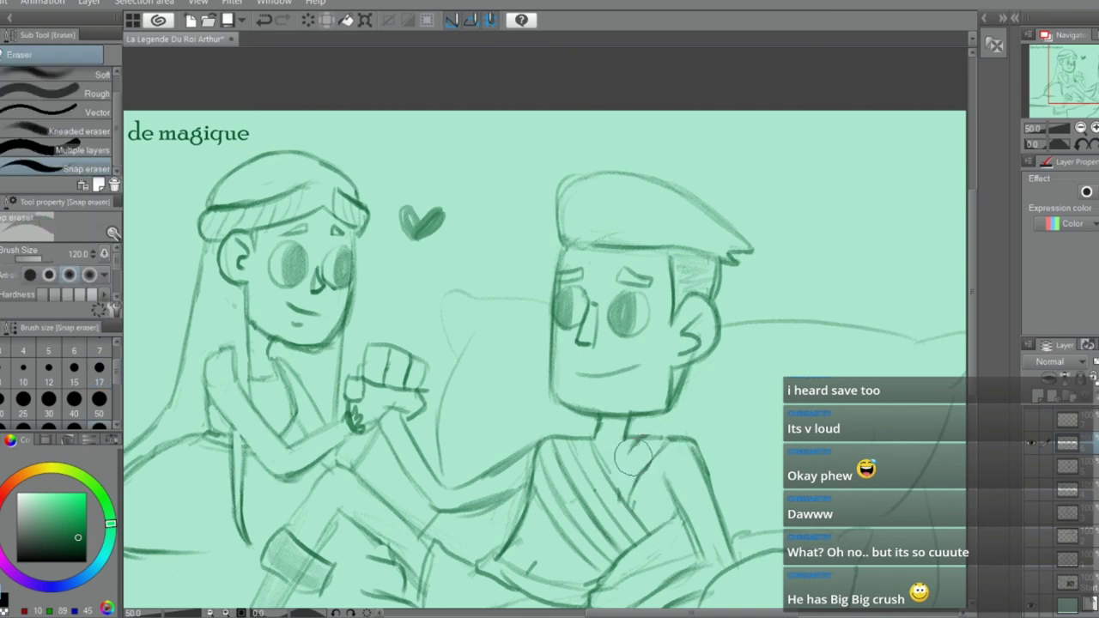
pyautogui.press('p')
pyautogui.moveTo(639, 439); pyautogui.dragTo(614, 481)
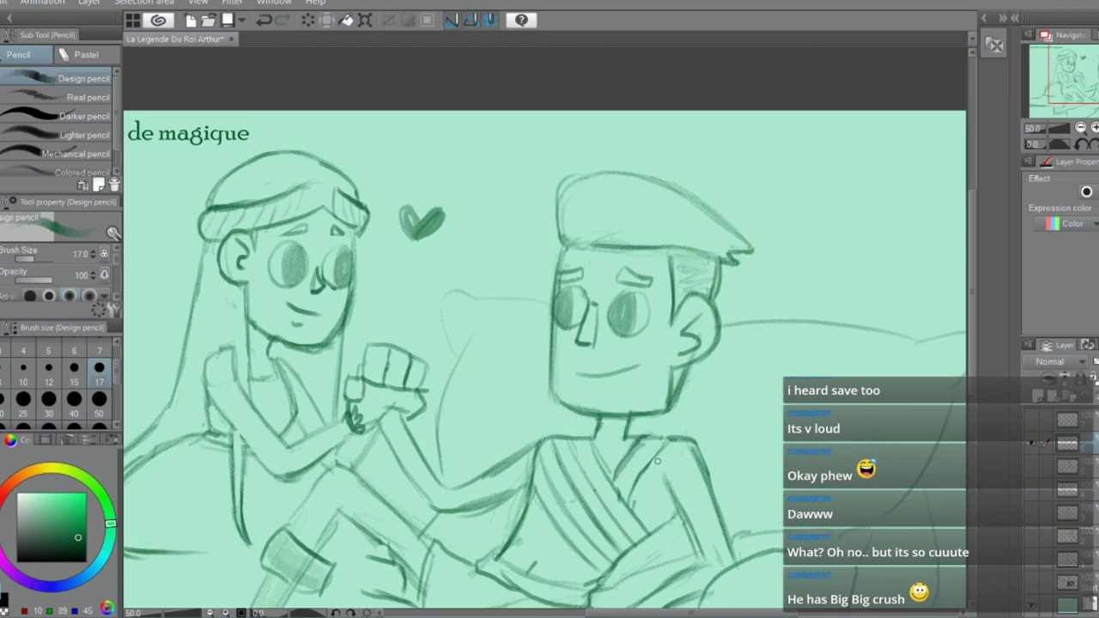
# Erase a round highlight into each pupil of the long-haired character
pyautogui.scroll(-3, 655, 461)
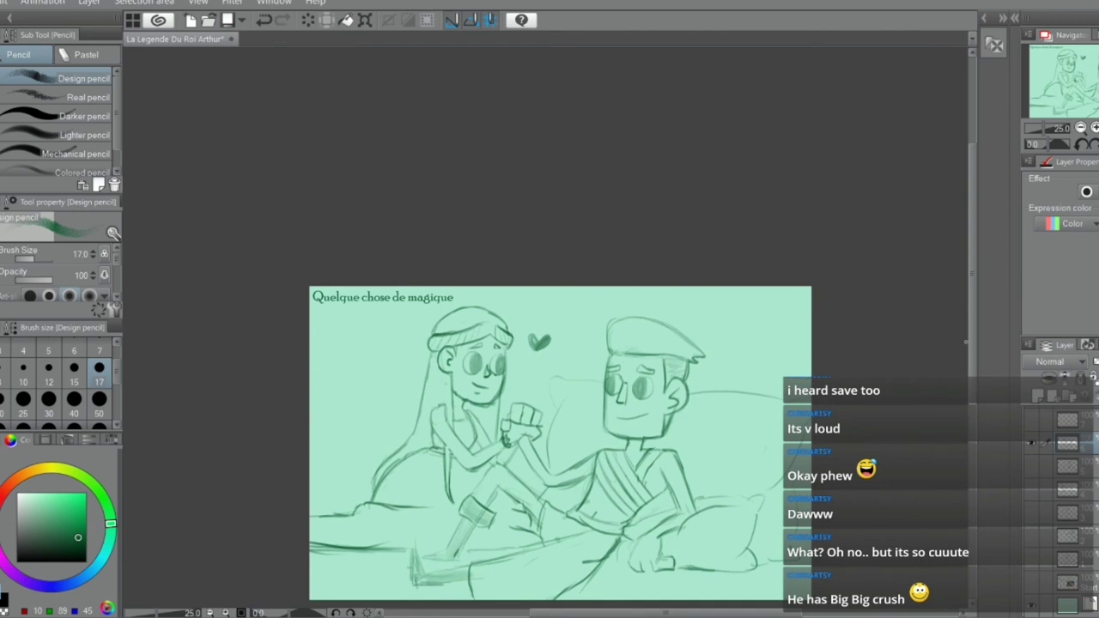
pyautogui.moveTo(969, 313); pyautogui.dragTo(969, 391)
pyautogui.scroll(1, 487, 218)
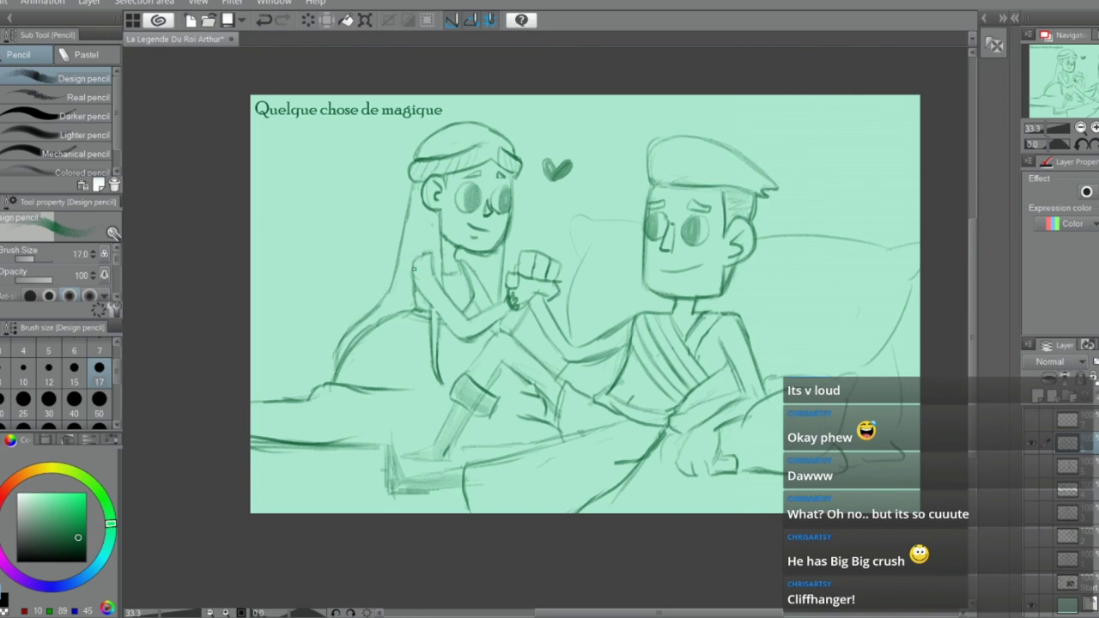
pyautogui.moveTo(368, 314); pyautogui.dragTo(335, 335)
pyautogui.press('e')
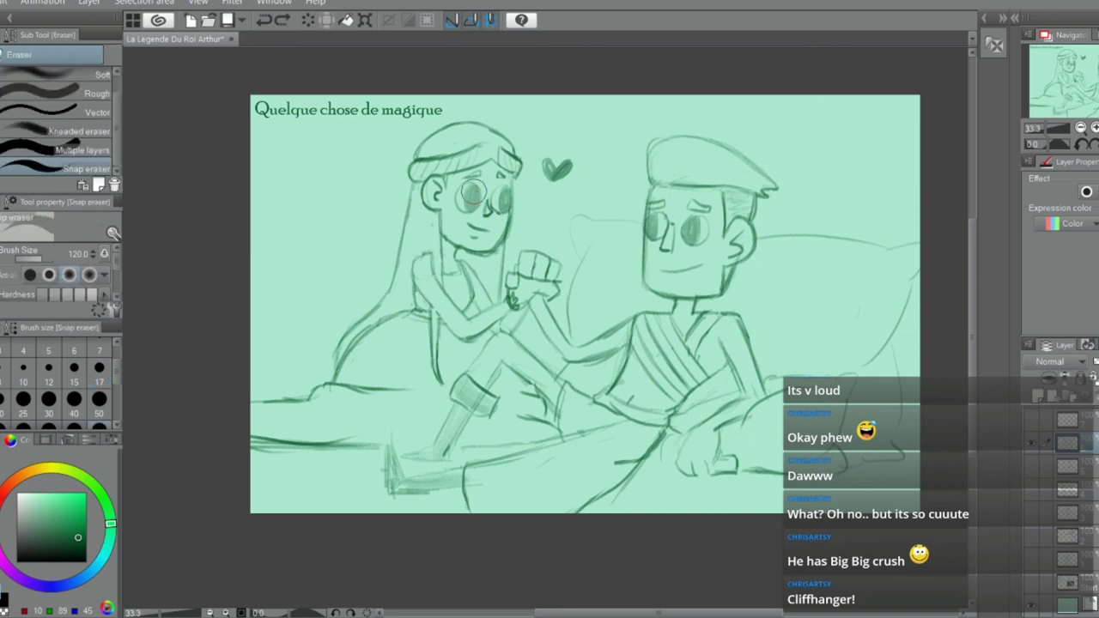
pyautogui.click(469, 192)
pyautogui.click(506, 194)
pyautogui.scroll(2, 699, 216)
pyautogui.scroll(1, 694, 218)
pyautogui.click(668, 236)
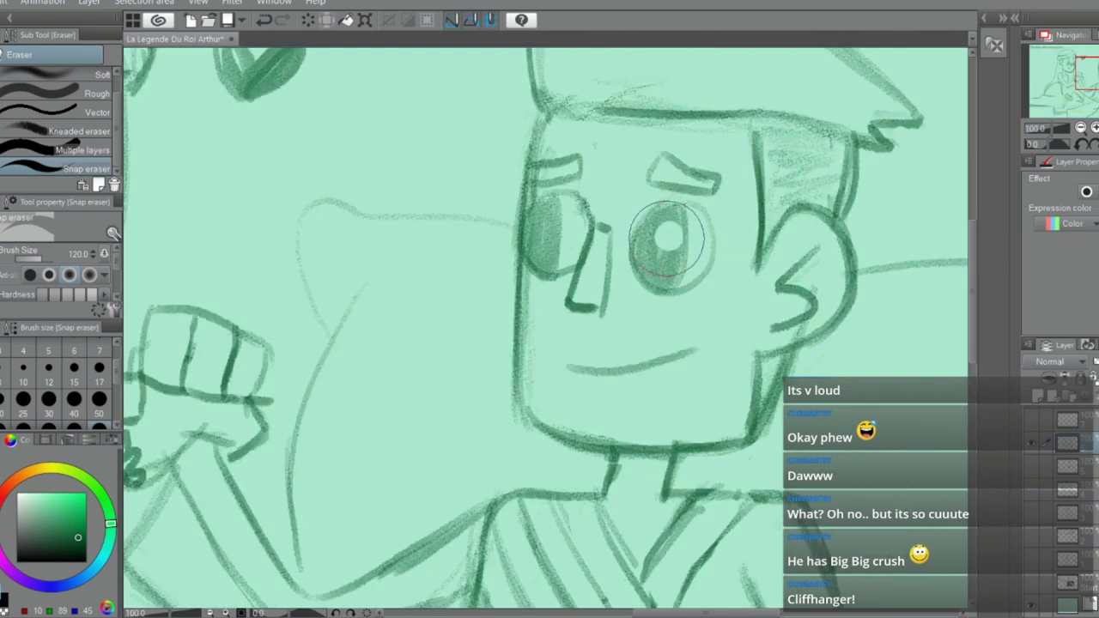
pyautogui.click(542, 229)
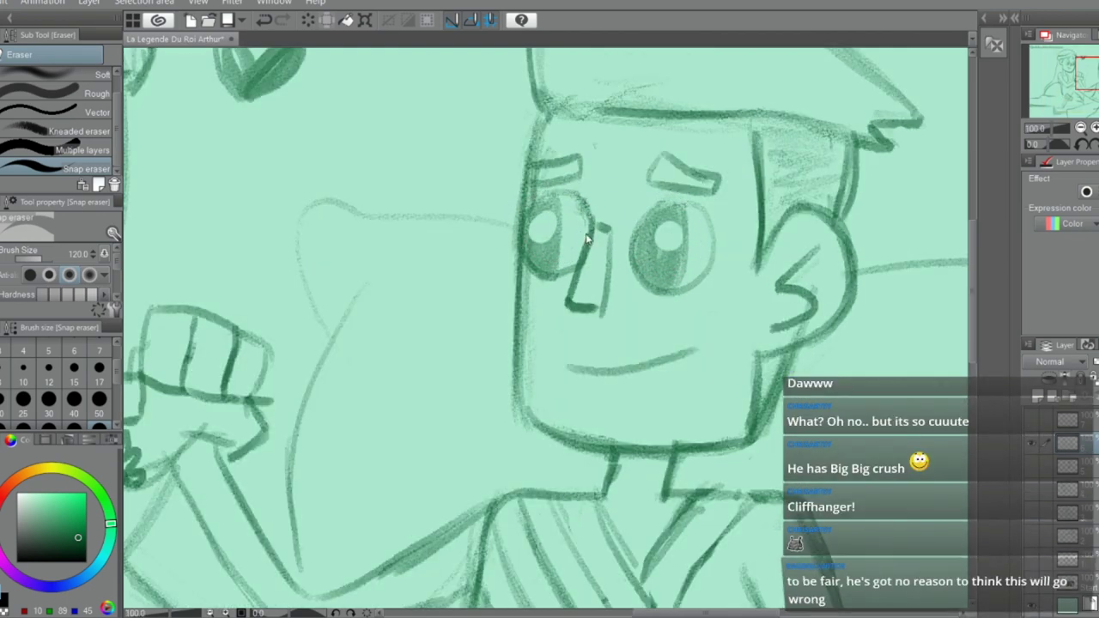
pyautogui.hotkey('ctrl', 'z')
pyautogui.hotkey('ctrl', 'z')
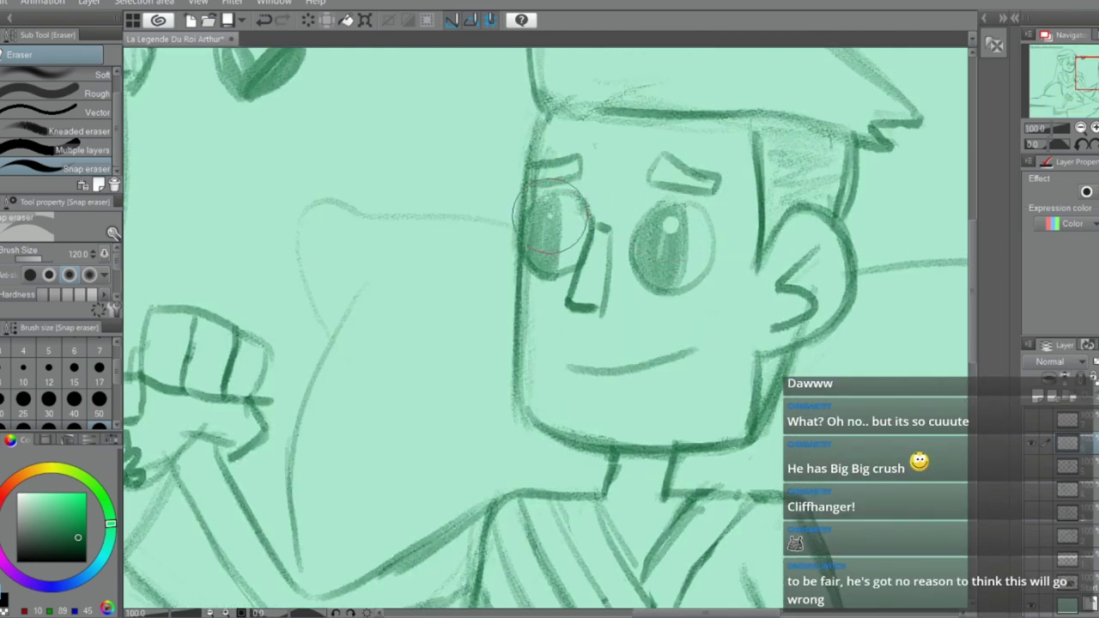
# Erase a small round highlight into each pupil of the reclining beret-wearing figure
pyautogui.moveTo(546, 215); pyautogui.dragTo(551, 219)
pyautogui.scroll(-3, 592, 168)
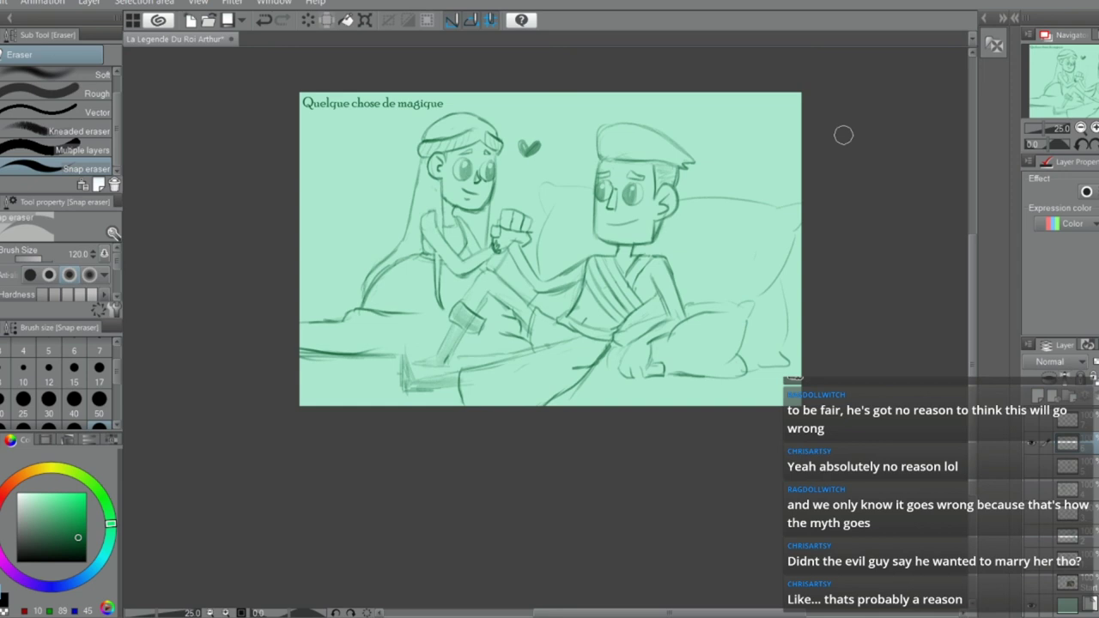
pyautogui.scroll(1, 652, 124)
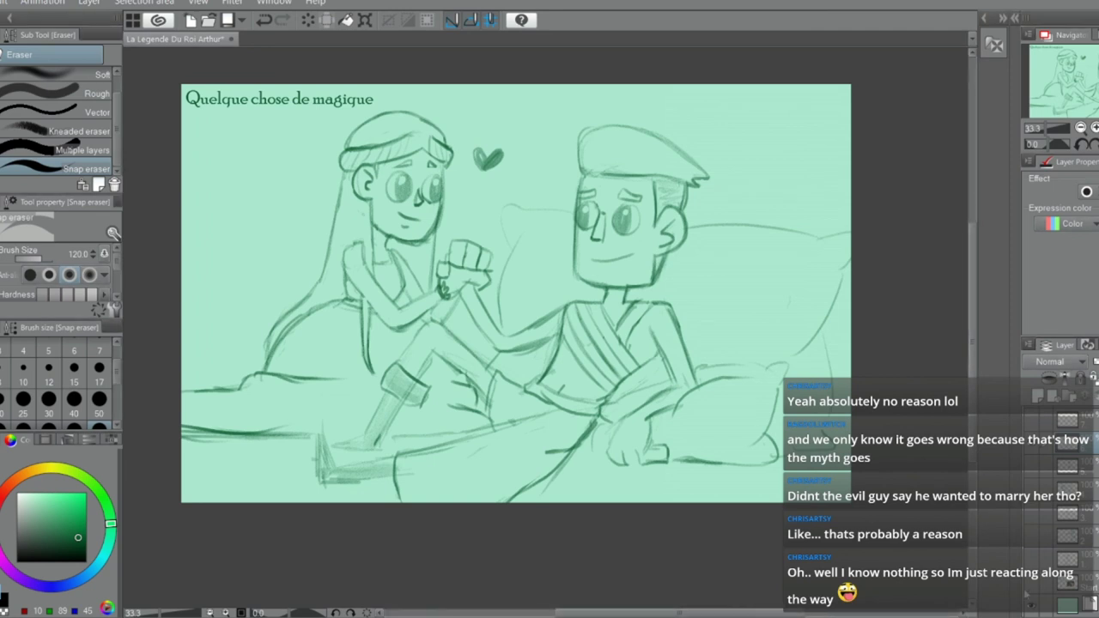
# Hide the "Quelque chose de magique" picture and show the "Chibi's guide to: La Légende Du Roi Arthur (For Dummies)" title picture
pyautogui.click(1033, 443)
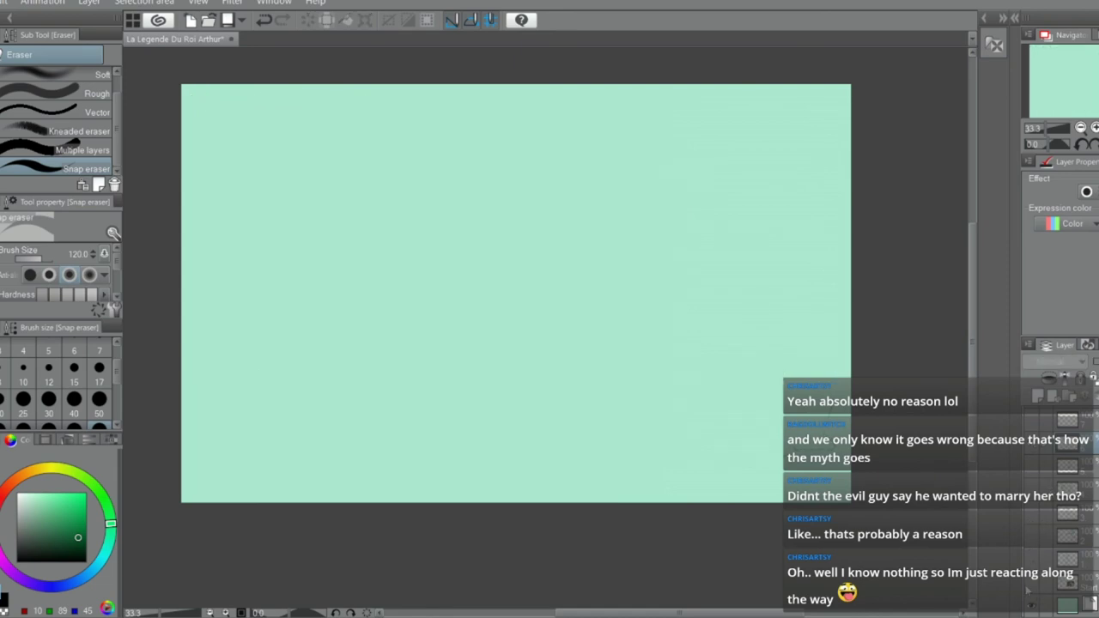
pyautogui.click(1031, 586)
pyautogui.moveTo(679, 613); pyautogui.dragTo(612, 614)
pyautogui.scroll(2, 560, 196)
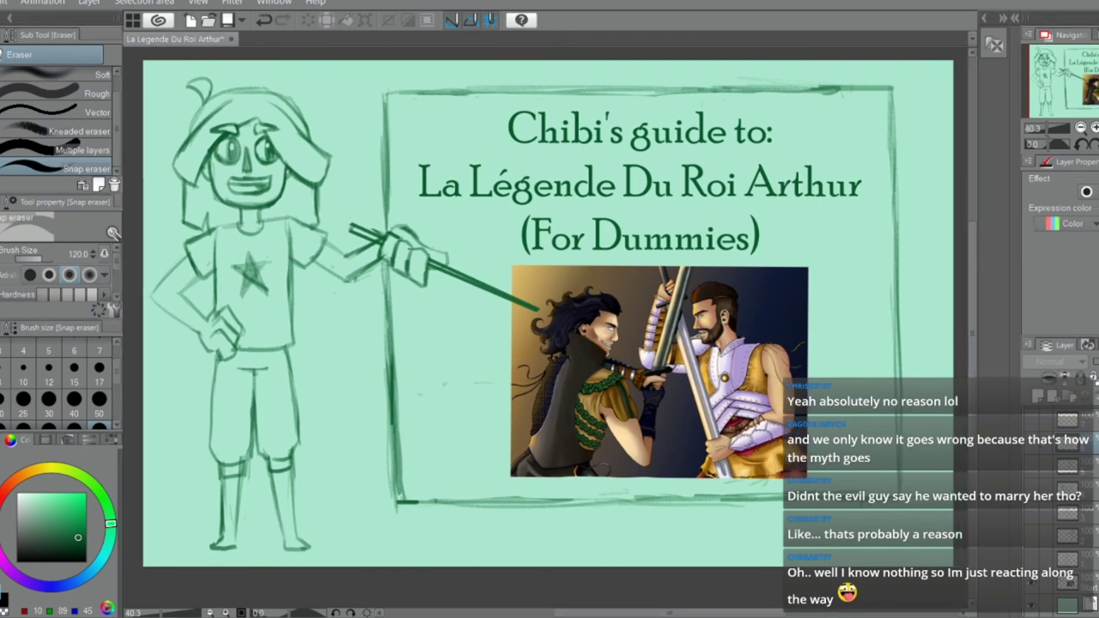